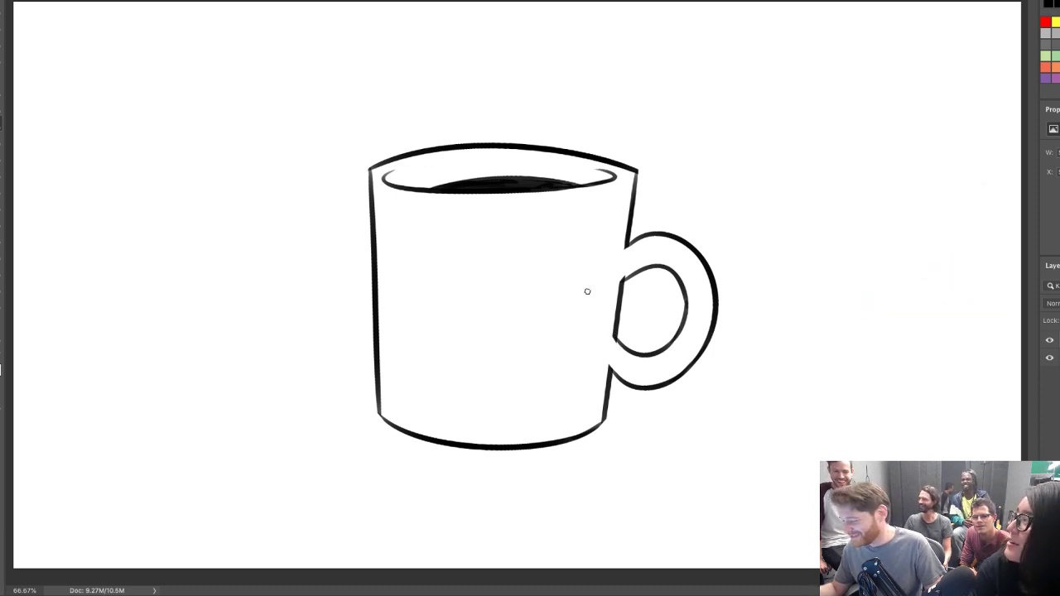
# Erase the overshooting line tip where the handle's inner loop meets the mug's side
pyautogui.press('e')
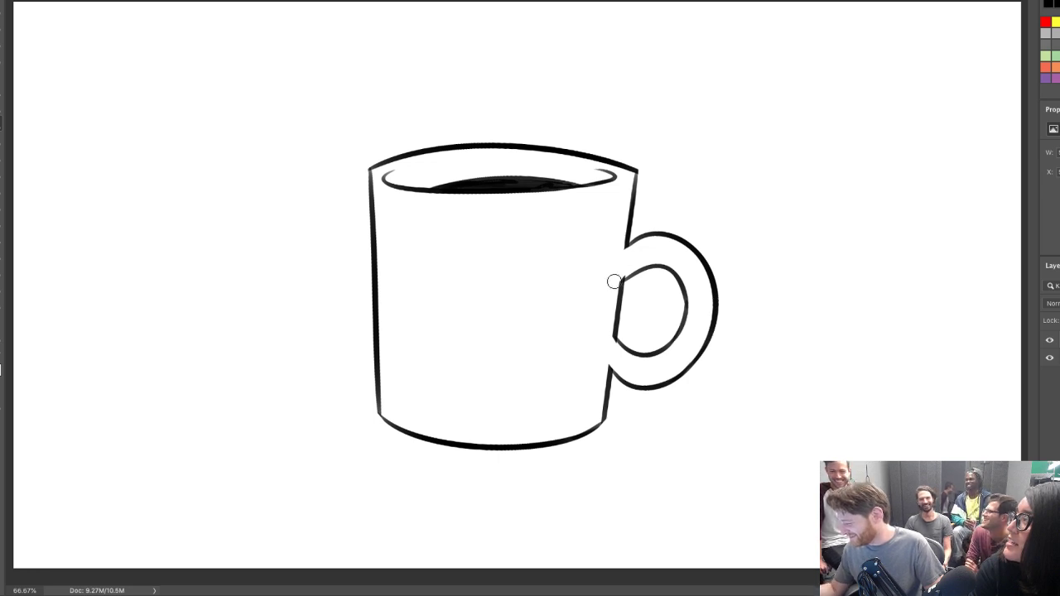
pyautogui.moveTo(615, 281); pyautogui.dragTo(652, 252)
pyautogui.press('[')
pyautogui.press('[')
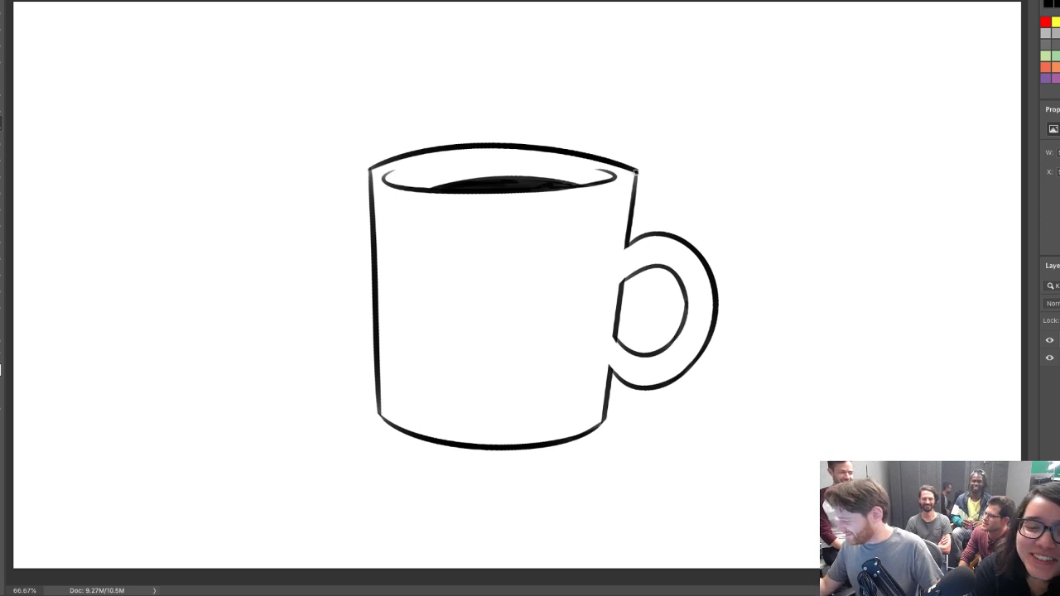
# Touch up the mug's two side outlines from the rim corners downward with thin black strokes
pyautogui.moveTo(636, 171); pyautogui.dragTo(635, 229)
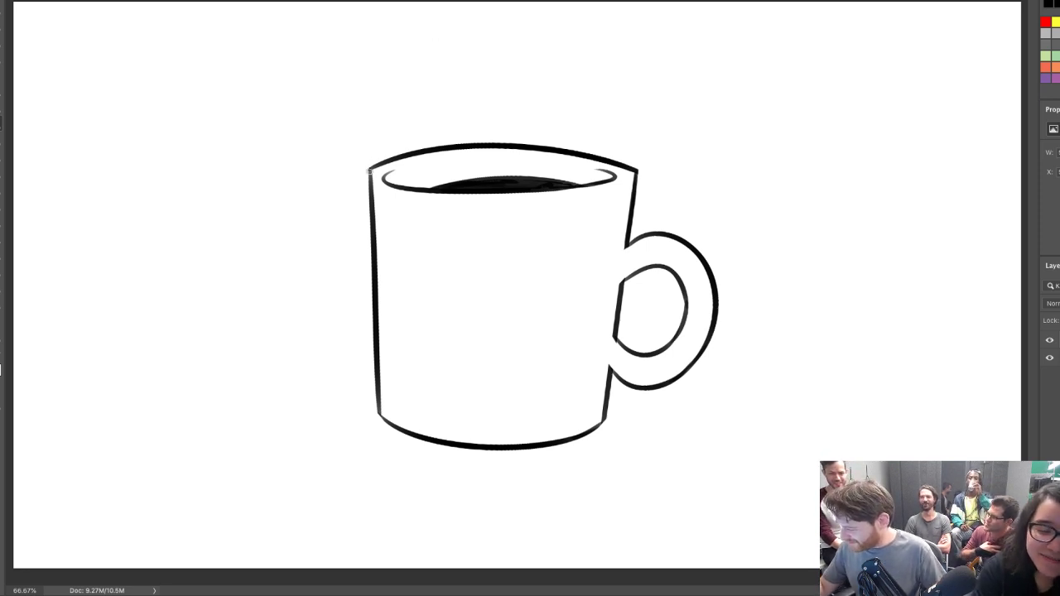
pyautogui.moveTo(369, 170); pyautogui.dragTo(371, 199)
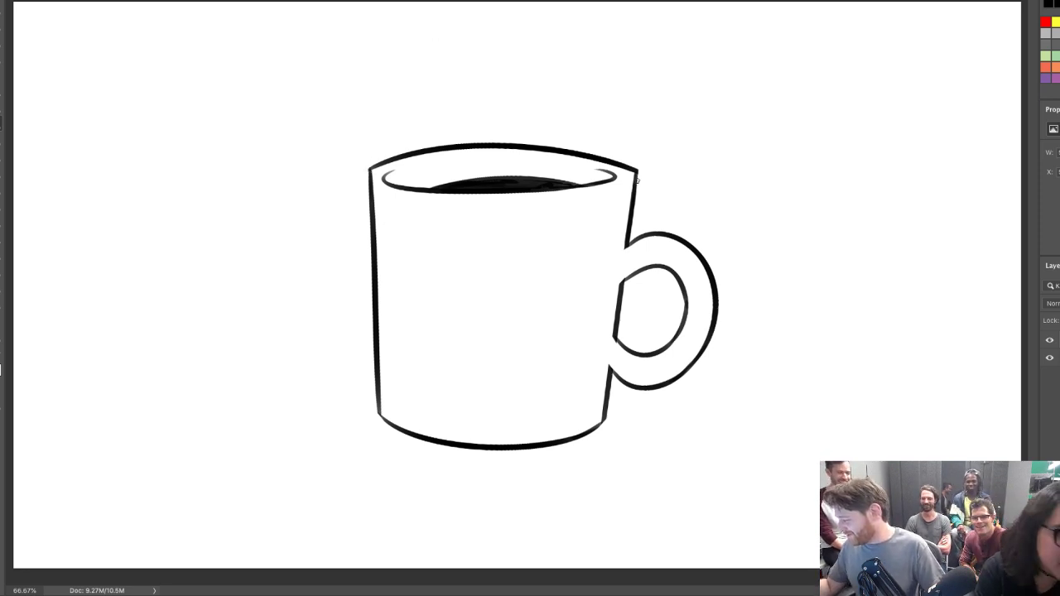
pyautogui.moveTo(637, 171); pyautogui.dragTo(629, 228)
pyautogui.hotkey('ctrl', 'z')
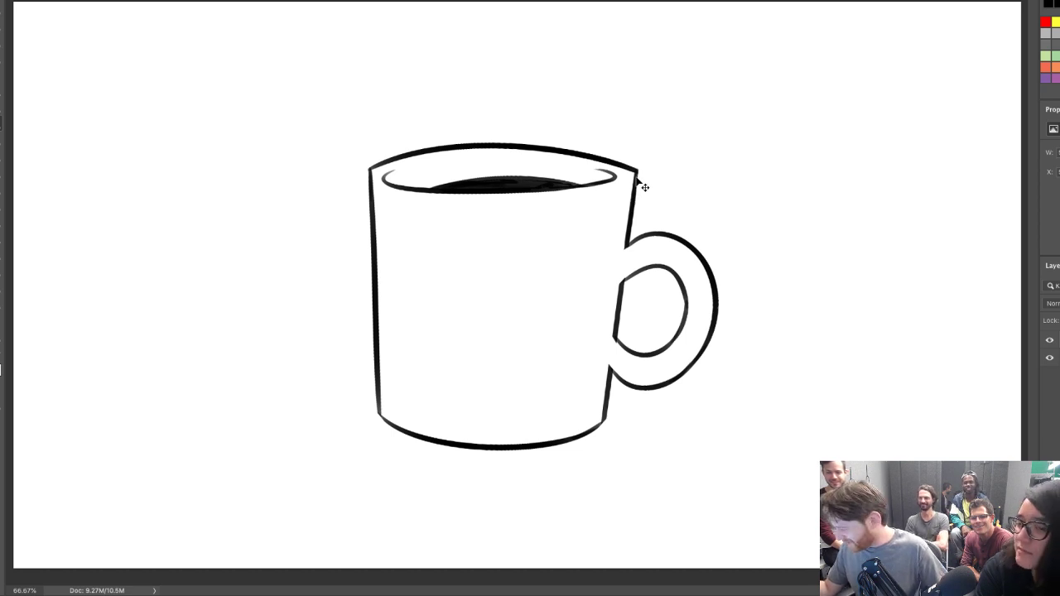
pyautogui.moveTo(636, 172); pyautogui.dragTo(628, 232)
pyautogui.hotkey('ctrl', 'z')
pyautogui.moveTo(637, 171); pyautogui.dragTo(630, 221)
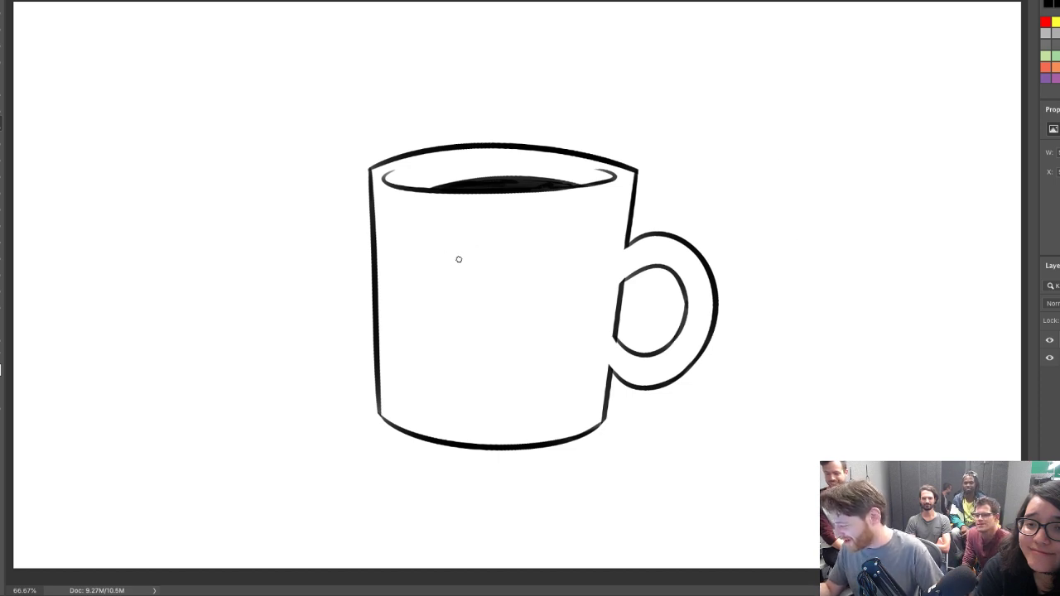
# Draw two large round eyes with open inner sides on the mug, each with a small black oval pupil at the inner edge
pyautogui.moveTo(464, 255)
pyautogui.mouseDown()
pyautogui.moveTo(423, 235)
pyautogui.moveTo(452, 239)
pyautogui.moveTo(434, 226)
pyautogui.moveTo(405, 283)
pyautogui.moveTo(423, 232)
pyautogui.moveTo(452, 249)
pyautogui.moveTo(447, 266)
pyautogui.moveTo(559, 282)
pyautogui.mouseUp()
pyautogui.hotkey('ctrl', 'z')
pyautogui.hotkey('ctrl', 'z')
pyautogui.hotkey('ctrl', 'z')
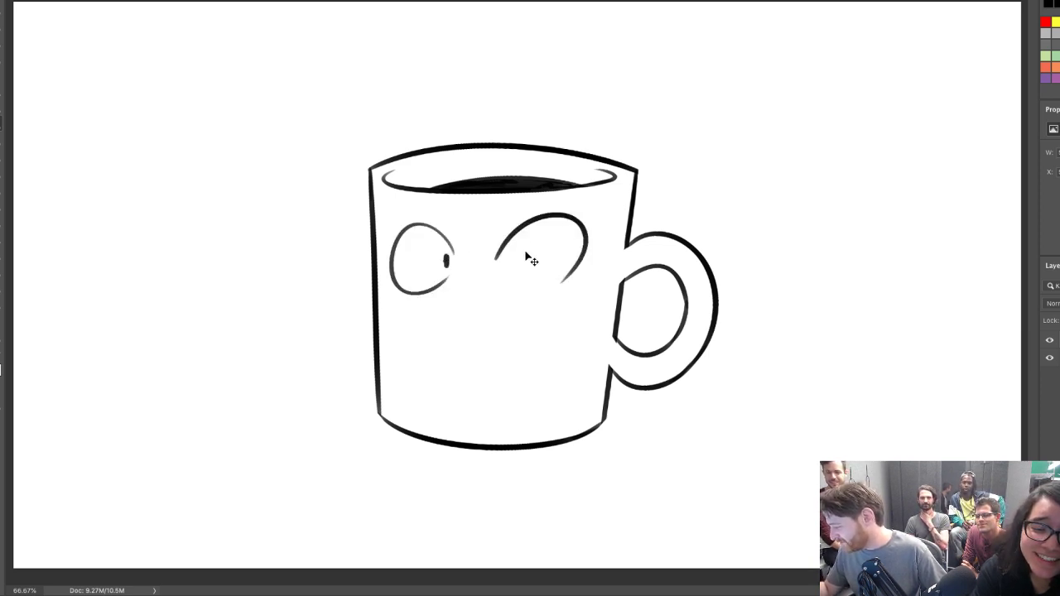
pyautogui.hotkey('ctrl', 'z')
pyautogui.moveTo(499, 258)
pyautogui.mouseDown()
pyautogui.moveTo(559, 287)
pyautogui.moveTo(571, 272)
pyautogui.mouseUp()
pyautogui.moveTo(511, 262); pyautogui.dragTo(513, 258)
pyautogui.hotkey('ctrl', 'z')
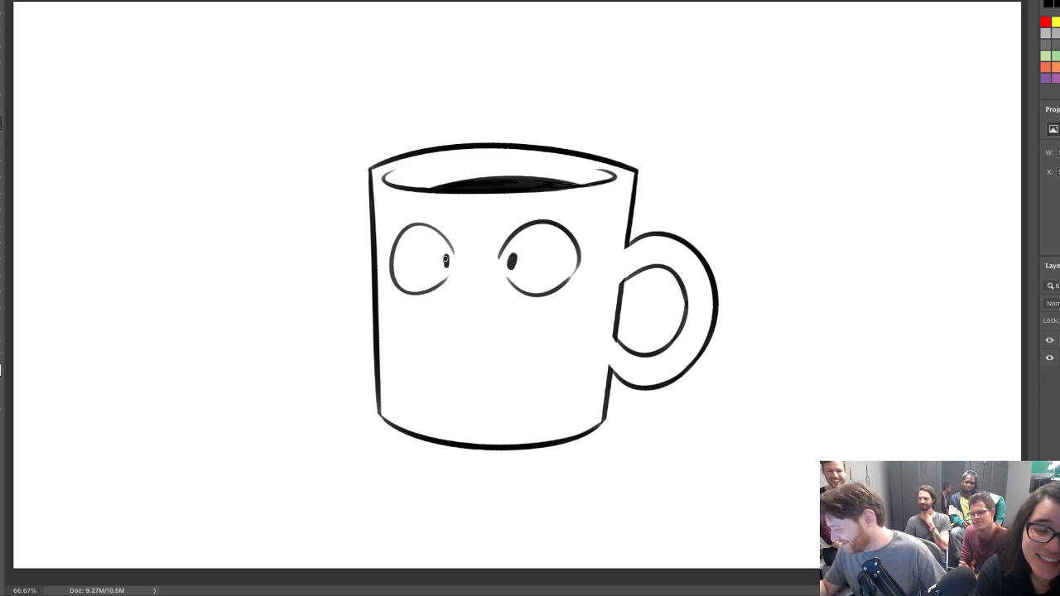
pyautogui.moveTo(446, 257); pyautogui.dragTo(448, 265)
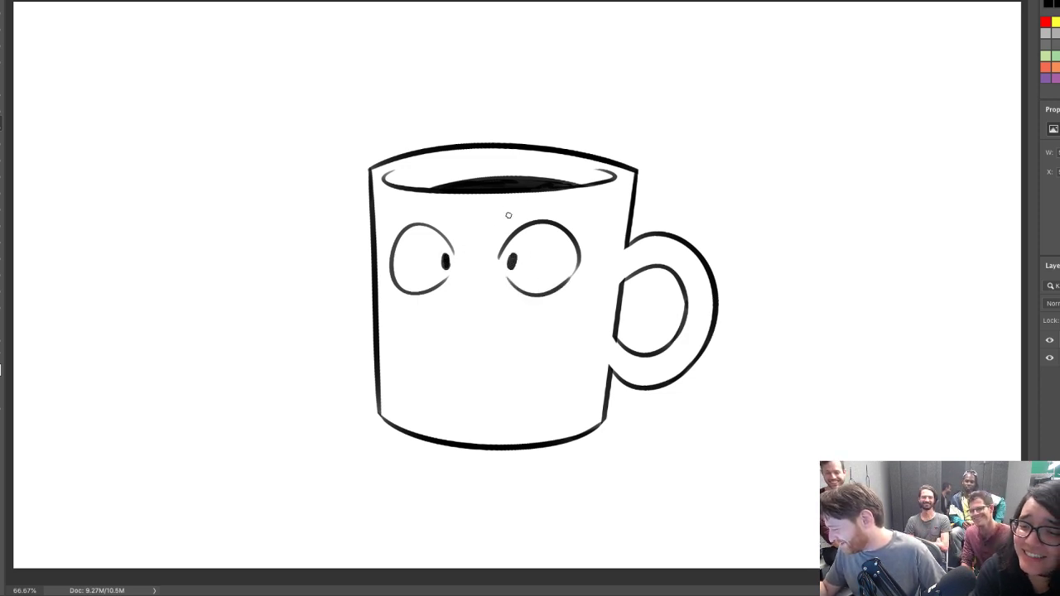
# Draw thick, filled black arched eyebrows above both eyes, slanting down toward the middle of the face
pyautogui.moveTo(509, 218)
pyautogui.mouseDown()
pyautogui.moveTo(554, 197)
pyautogui.moveTo(509, 220)
pyautogui.moveTo(562, 209)
pyautogui.moveTo(521, 210)
pyautogui.moveTo(563, 207)
pyautogui.mouseUp()
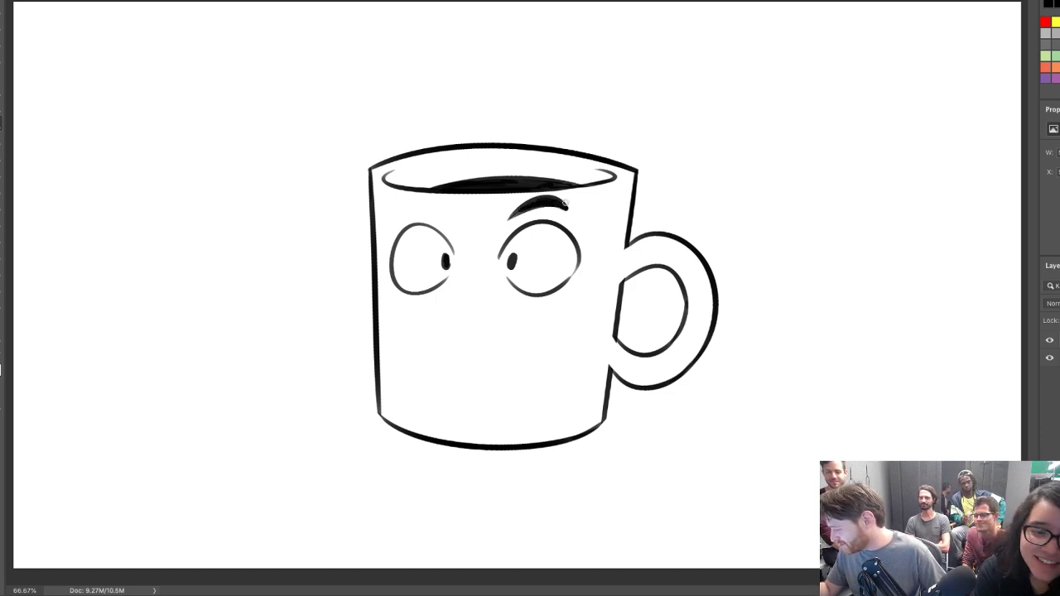
pyautogui.moveTo(396, 213); pyautogui.dragTo(454, 225)
pyautogui.hotkey('ctrl', 'z')
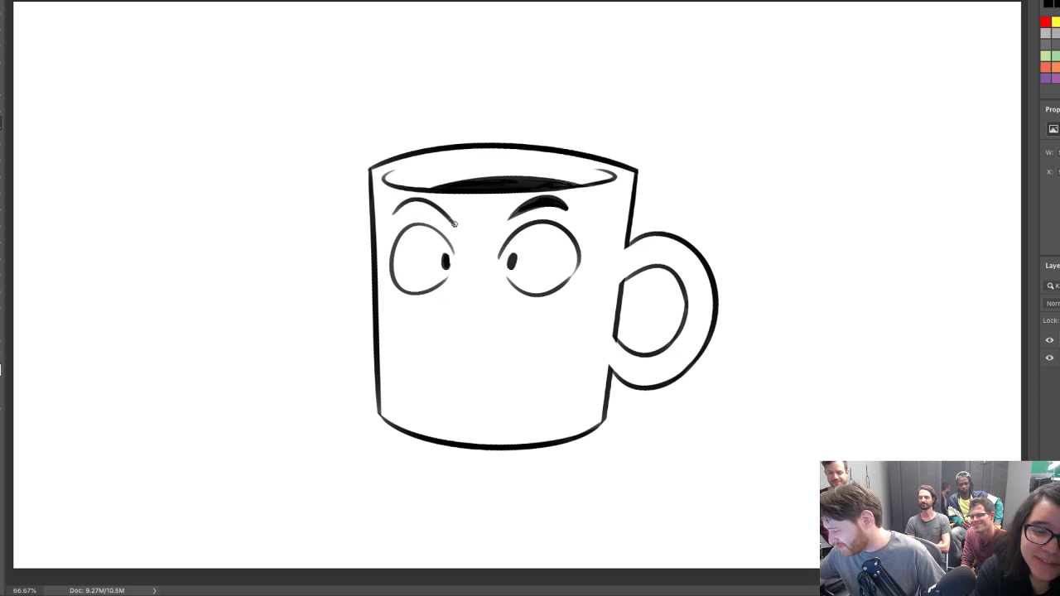
pyautogui.moveTo(392, 214)
pyautogui.mouseDown()
pyautogui.moveTo(452, 229)
pyautogui.moveTo(419, 210)
pyautogui.moveTo(395, 215)
pyautogui.moveTo(449, 226)
pyautogui.moveTo(399, 210)
pyautogui.moveTo(432, 205)
pyautogui.mouseUp()
pyautogui.hotkey('ctrl', 'z')
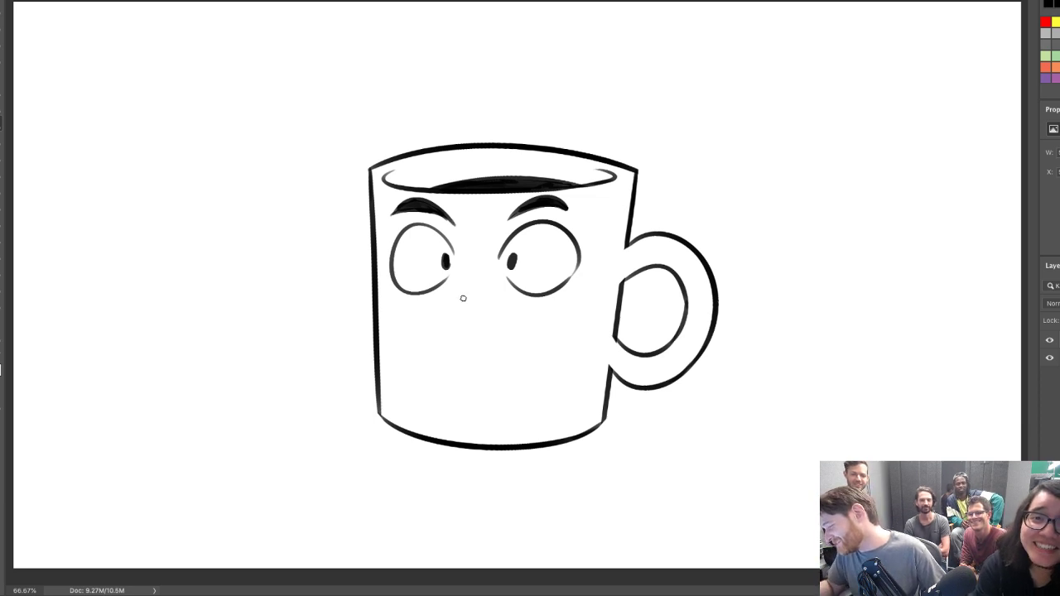
# Draw a small bean-shaped grinning mouth between and below the eyes, with short vertical lines separating the teeth
pyautogui.moveTo(463, 298)
pyautogui.mouseDown()
pyautogui.moveTo(480, 319)
pyautogui.moveTo(452, 298)
pyautogui.moveTo(478, 309)
pyautogui.moveTo(485, 295)
pyautogui.moveTo(491, 315)
pyautogui.moveTo(471, 303)
pyautogui.moveTo(492, 325)
pyautogui.moveTo(500, 311)
pyautogui.moveTo(475, 323)
pyautogui.moveTo(504, 297)
pyautogui.moveTo(479, 326)
pyautogui.moveTo(498, 295)
pyautogui.moveTo(455, 299)
pyautogui.moveTo(485, 323)
pyautogui.mouseUp()
pyautogui.hotkey('ctrl', 'z')
pyautogui.hotkey('ctrl', 'z')
pyautogui.hotkey('ctrl', 'z')
pyautogui.hotkey('ctrl', 'z')
pyautogui.hotkey('ctrl', 'z')
pyautogui.hotkey('ctrl', 'z')
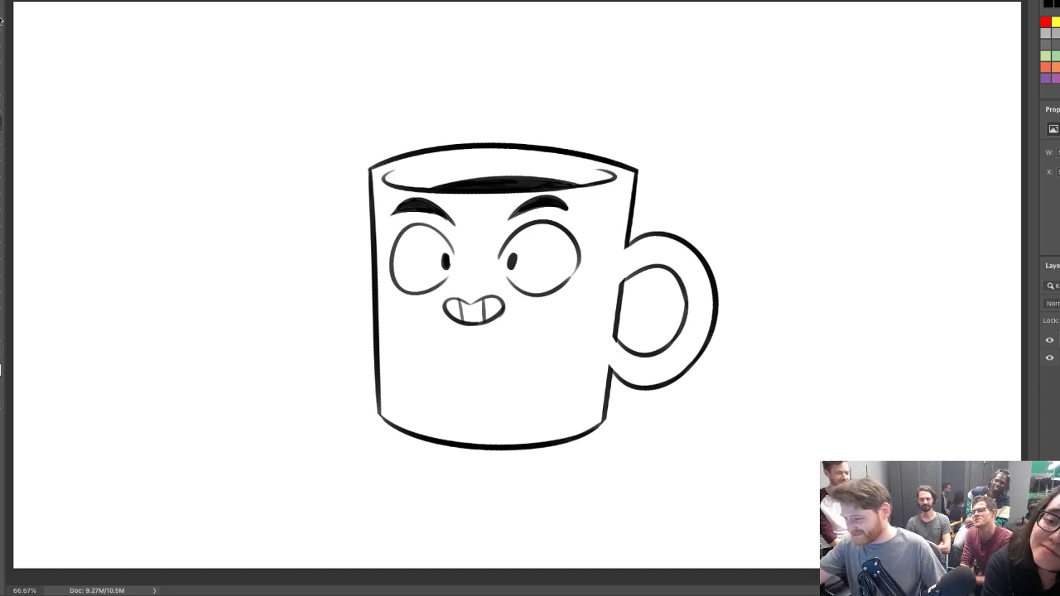
# Lasso the whole face and move it slightly down and to the right on the mug, then deselect it
pyautogui.moveTo(391, 198)
pyautogui.mouseDown()
pyautogui.moveTo(381, 228)
pyautogui.moveTo(393, 299)
pyautogui.moveTo(504, 358)
pyautogui.moveTo(582, 311)
pyautogui.moveTo(586, 245)
pyautogui.moveTo(565, 201)
pyautogui.moveTo(393, 199)
pyautogui.mouseUp()
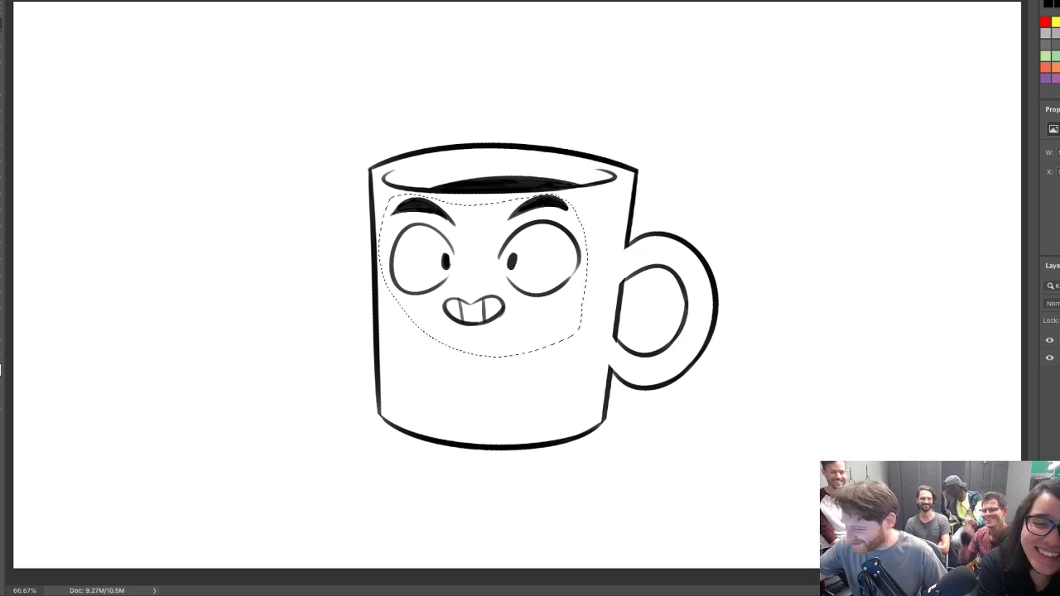
pyautogui.hotkey('ctrl', 't')
pyautogui.moveTo(558, 258)
pyautogui.mouseDown()
pyautogui.moveTo(580, 274)
pyautogui.moveTo(567, 274)
pyautogui.mouseUp()
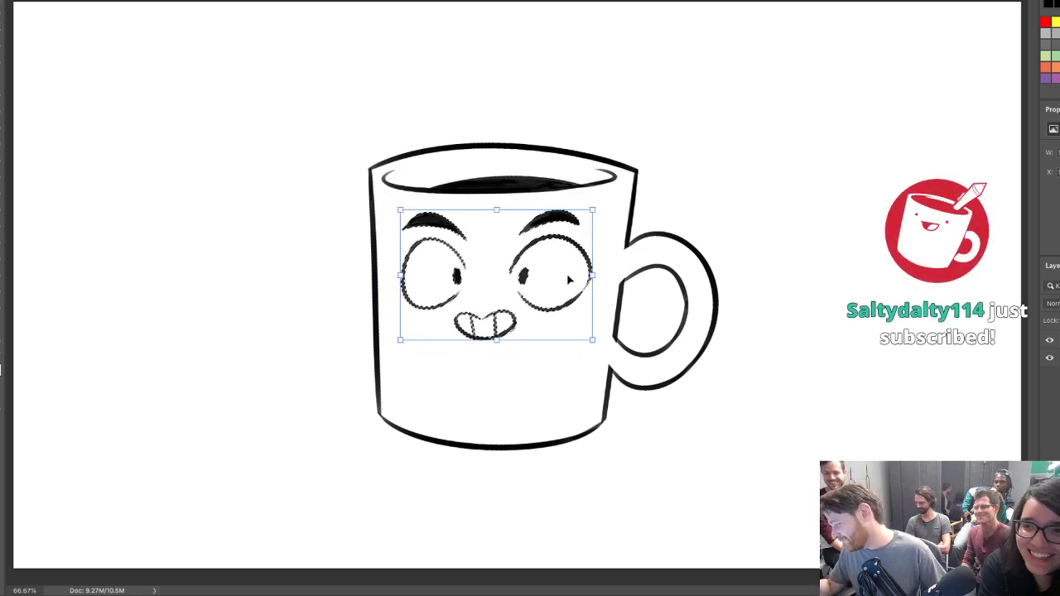
pyautogui.press('Return')
pyautogui.hotkey('ctrl', 'd')
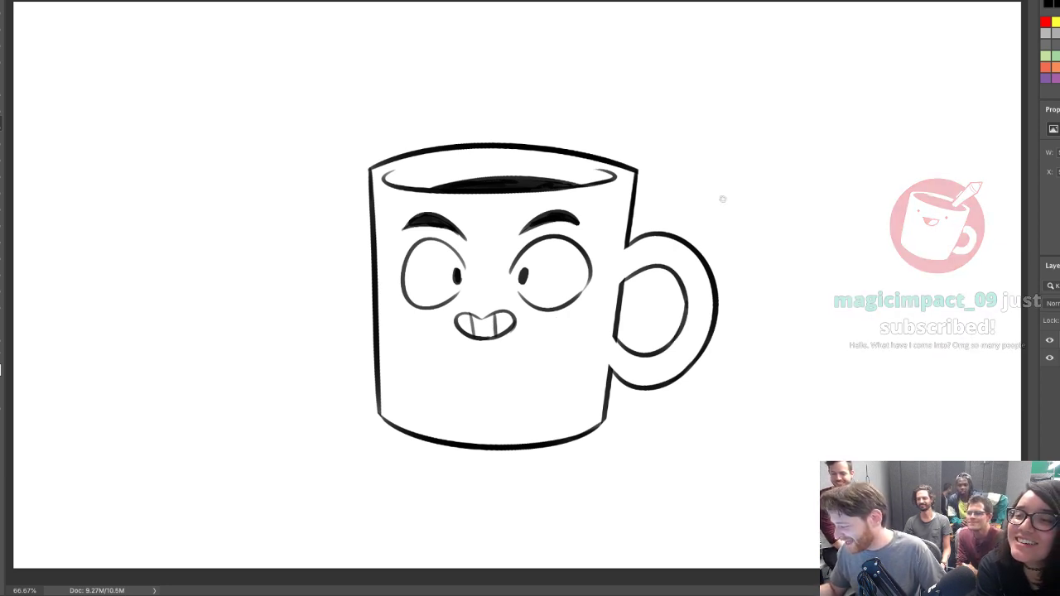
# Trim the outer tip of the left eyebrow and extend the inner tip of the right eyebrow
pyautogui.press(']')
pyautogui.press(']')
pyautogui.press(']')
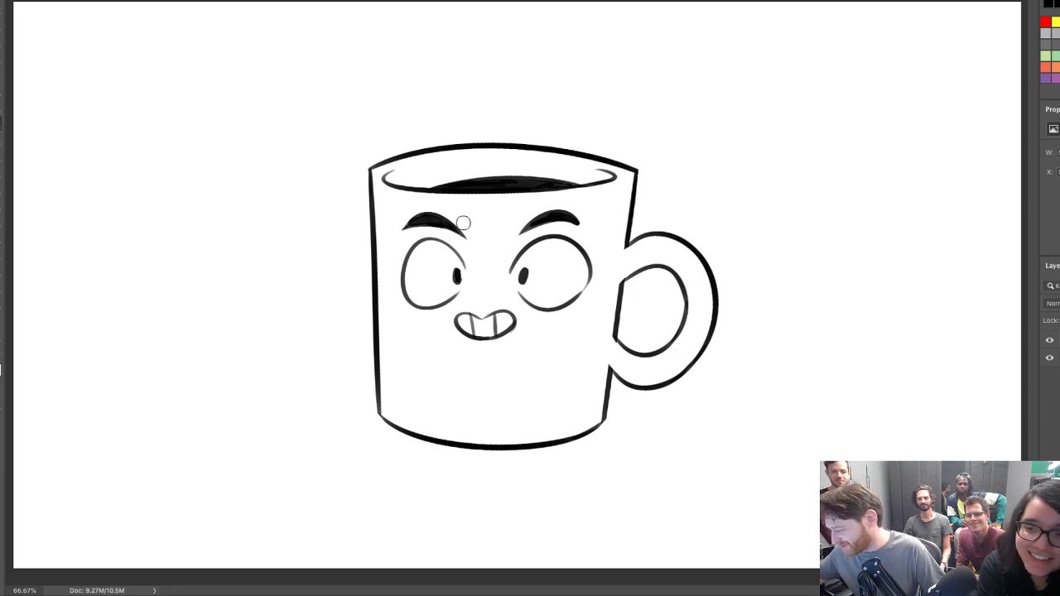
pyautogui.moveTo(407, 210); pyautogui.dragTo(399, 239)
pyautogui.press('[')
pyautogui.press('[')
pyautogui.press('[')
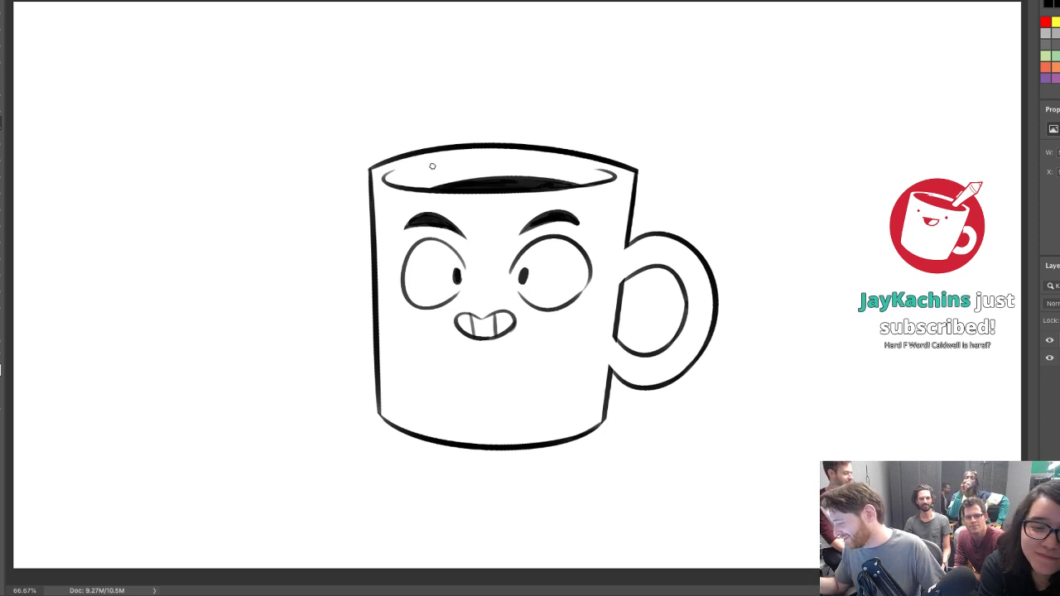
pyautogui.moveTo(523, 235); pyautogui.dragTo(518, 238)
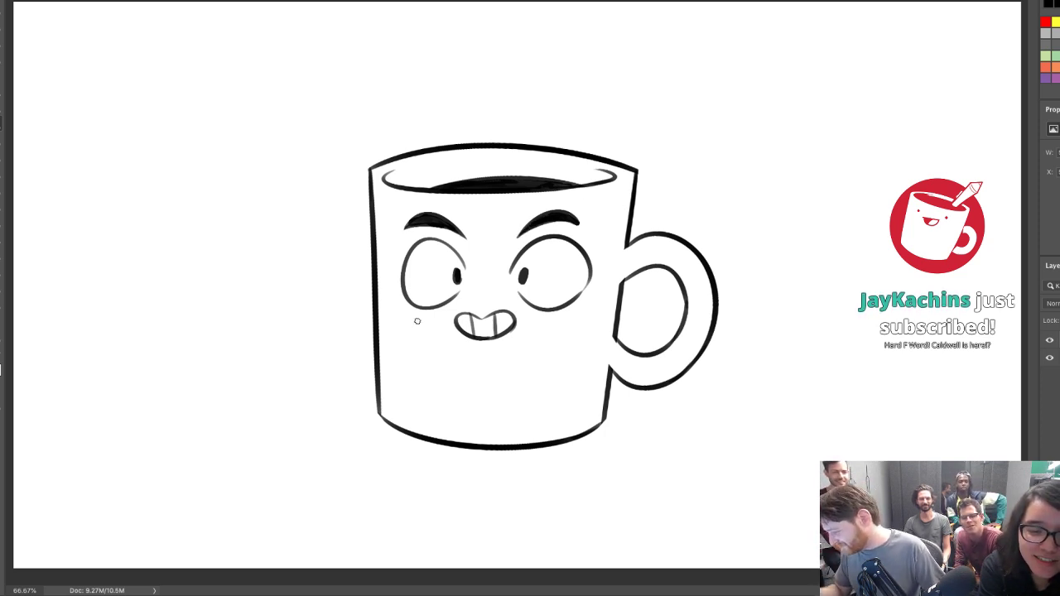
# Draw a small flat blush oval on the cheek beneath each eye
pyautogui.moveTo(416, 322)
pyautogui.mouseDown()
pyautogui.moveTo(438, 320)
pyautogui.moveTo(417, 318)
pyautogui.mouseUp()
pyautogui.hotkey('ctrl', 'z')
pyautogui.hotkey('ctrl', 'z')
pyautogui.moveTo(564, 316); pyautogui.dragTo(553, 317)
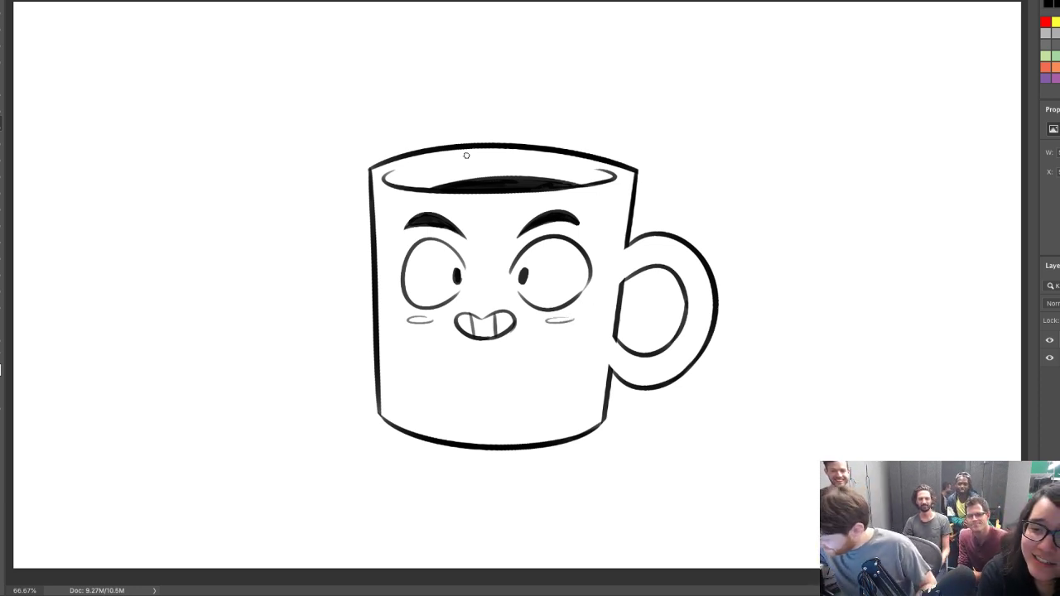
# Try a thin horizontal highlight line on the inside of the mug's back rim
pyautogui.moveTo(462, 156); pyautogui.dragTo(521, 156)
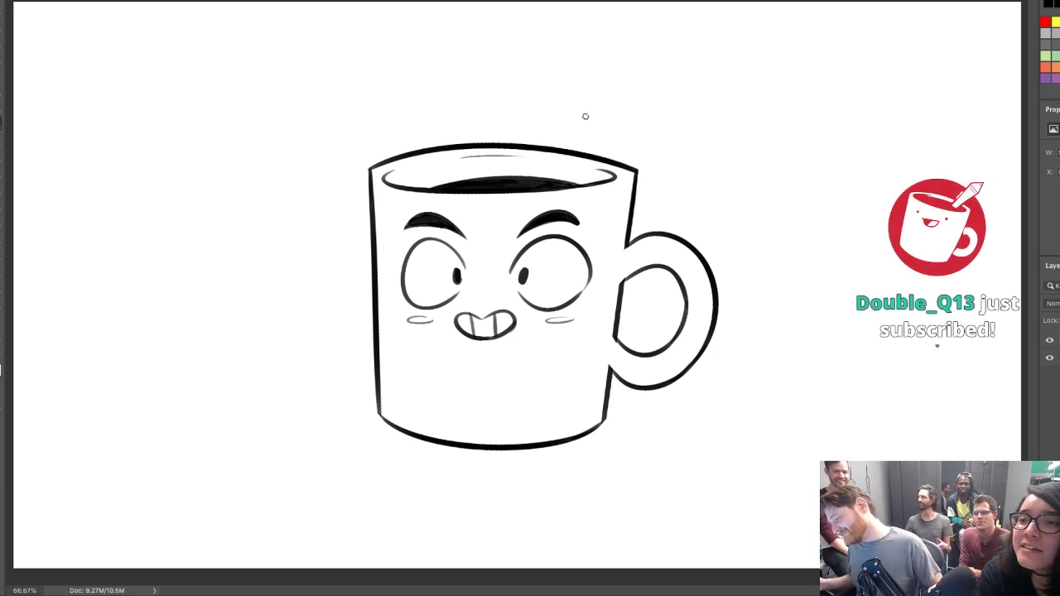
pyautogui.hotkey('ctrl', 'z')
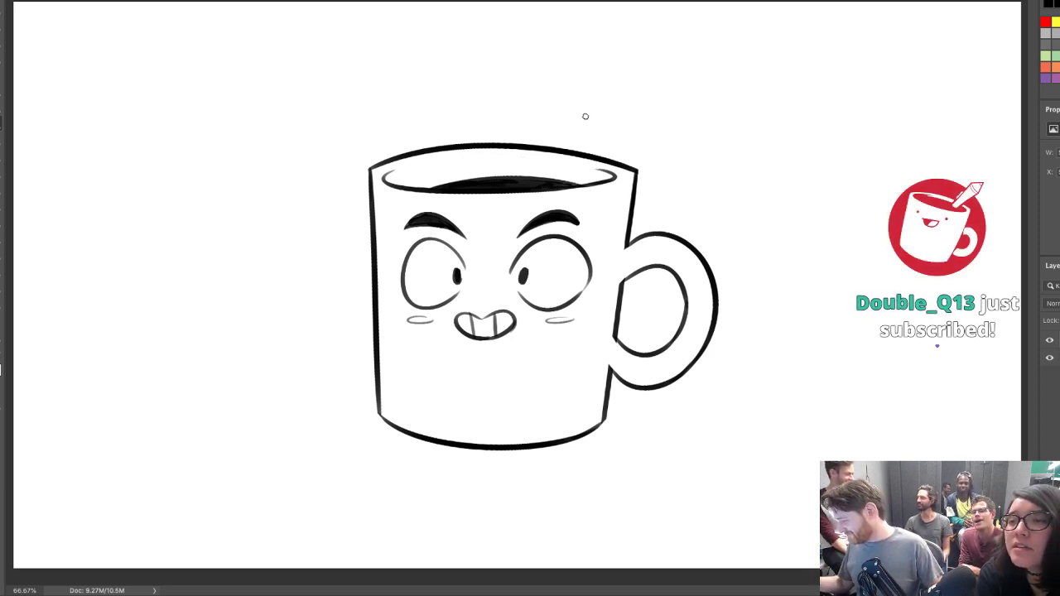
# Draw thin radiating action lines around the mug, three off each upper corner and two off each lower corner
pyautogui.moveTo(667, 130); pyautogui.dragTo(757, 68)
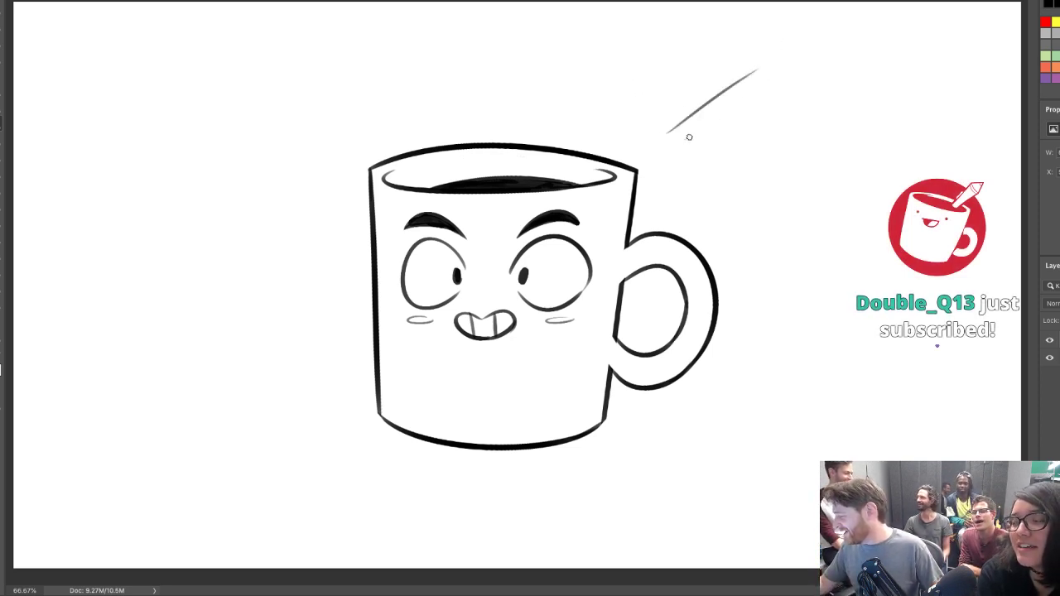
pyautogui.moveTo(686, 138); pyautogui.dragTo(719, 121)
pyautogui.moveTo(249, 68); pyautogui.dragTo(328, 134)
pyautogui.moveTo(314, 96); pyautogui.dragTo(327, 111)
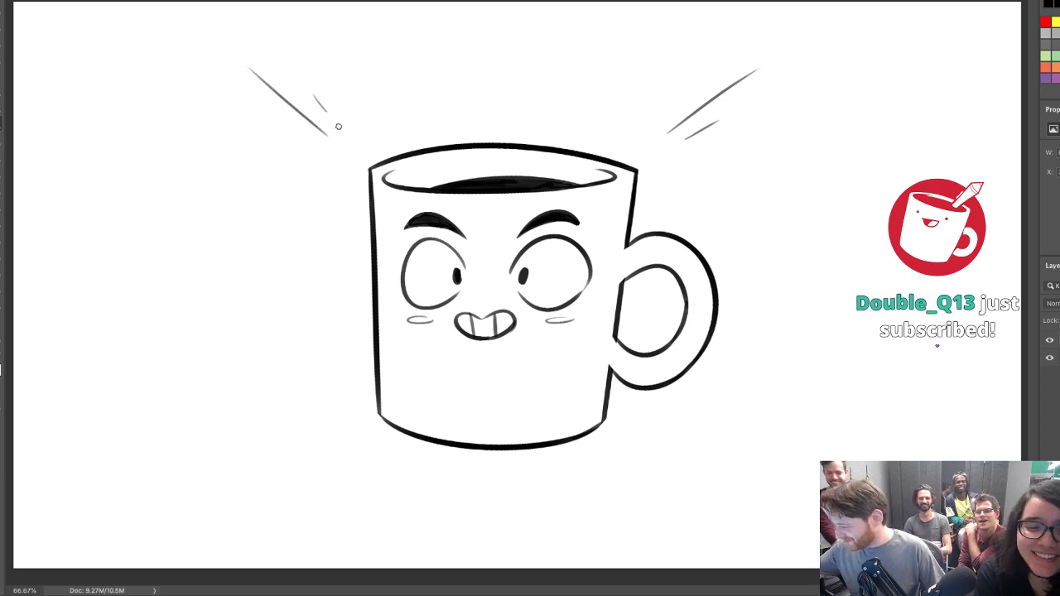
pyautogui.moveTo(281, 158); pyautogui.dragTo(316, 167)
pyautogui.moveTo(282, 461); pyautogui.dragTo(342, 429)
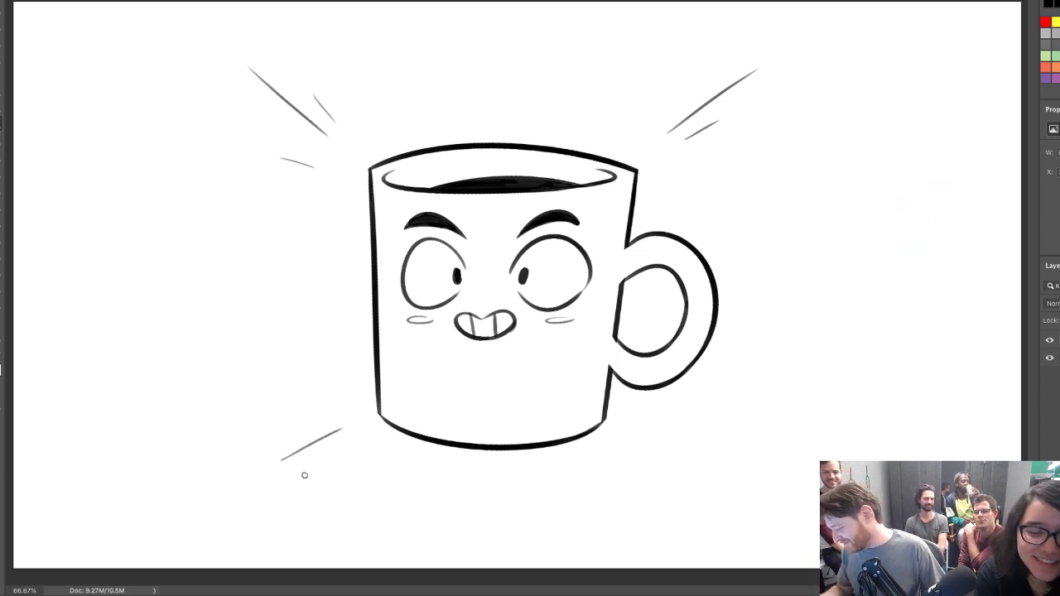
pyautogui.moveTo(292, 495); pyautogui.dragTo(339, 455)
pyautogui.moveTo(630, 448)
pyautogui.mouseDown()
pyautogui.moveTo(653, 476)
pyautogui.moveTo(703, 478)
pyautogui.mouseUp()
pyautogui.hotkey('ctrl', 'z')
pyautogui.moveTo(647, 439); pyautogui.dragTo(702, 471)
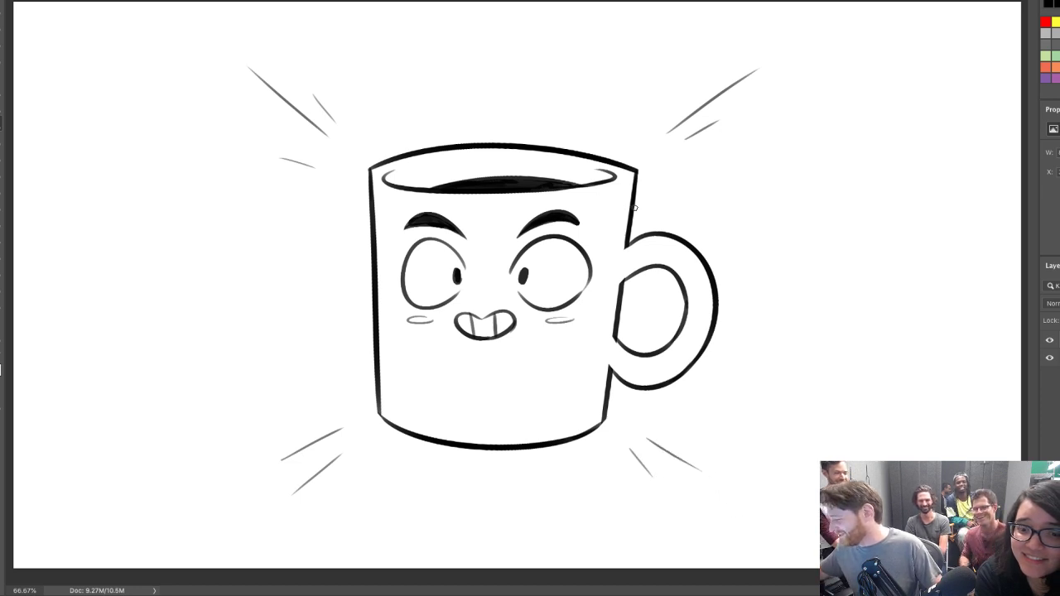
pyautogui.moveTo(648, 118); pyautogui.dragTo(666, 98)
pyautogui.hotkey('ctrl', 'z')
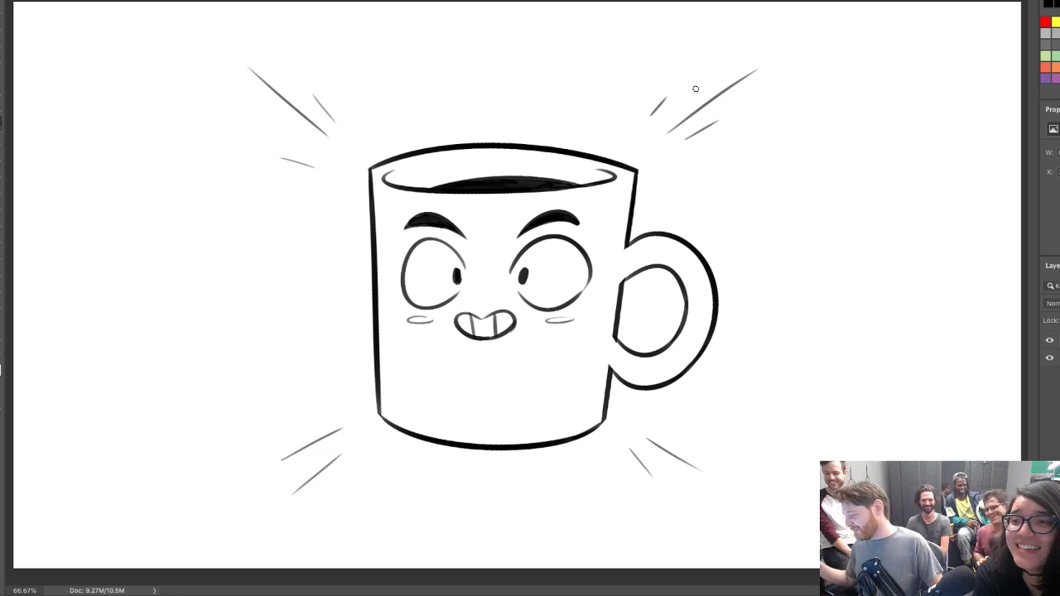
pyautogui.click(1048, 341)
pyautogui.click(1049, 341)
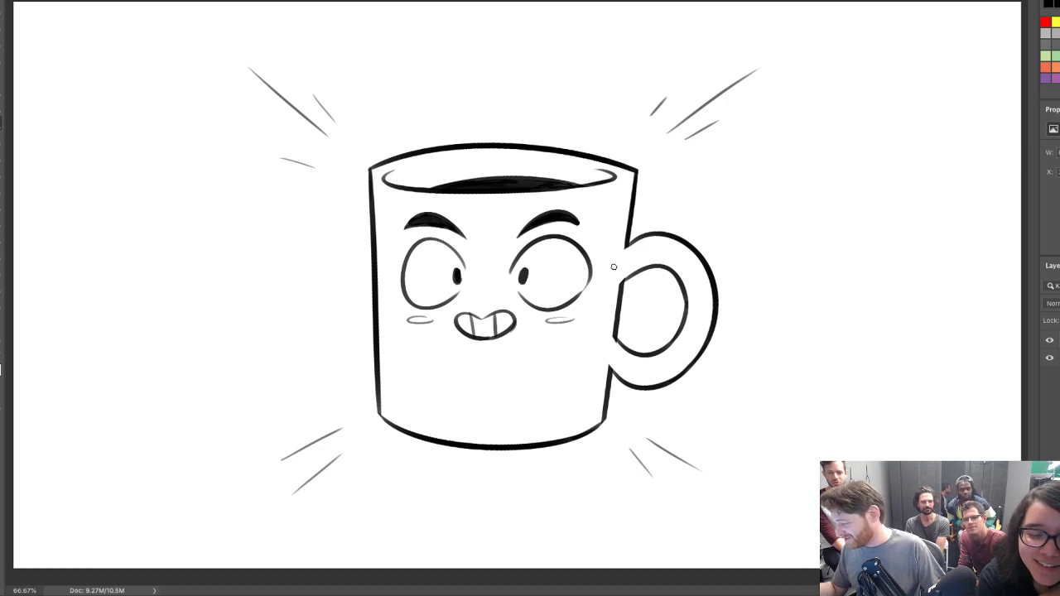
# Erase the pupils from both eyes
pyautogui.press('e')
pyautogui.moveTo(523, 265); pyautogui.dragTo(528, 275)
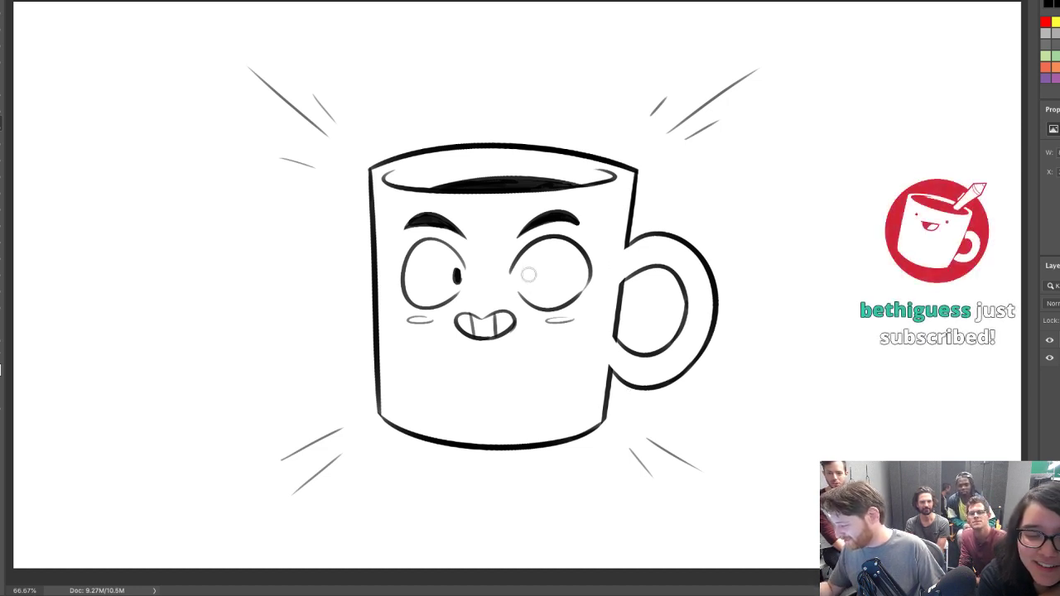
pyautogui.moveTo(452, 266); pyautogui.dragTo(458, 280)
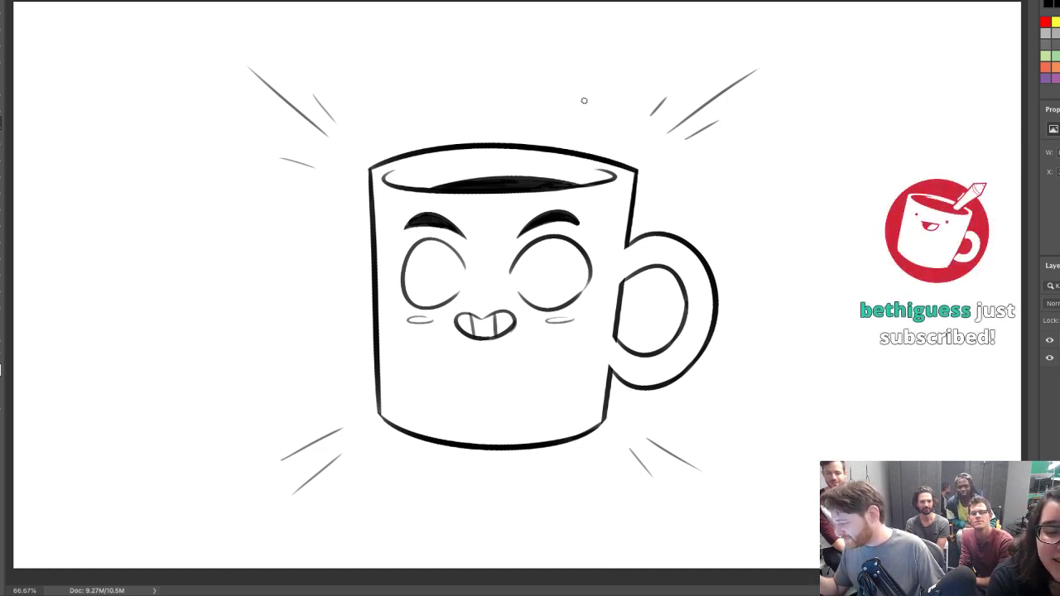
# Draw new black oval pupils near the outer edges of both eyes
pyautogui.press('b')
pyautogui.moveTo(573, 266); pyautogui.dragTo(573, 278)
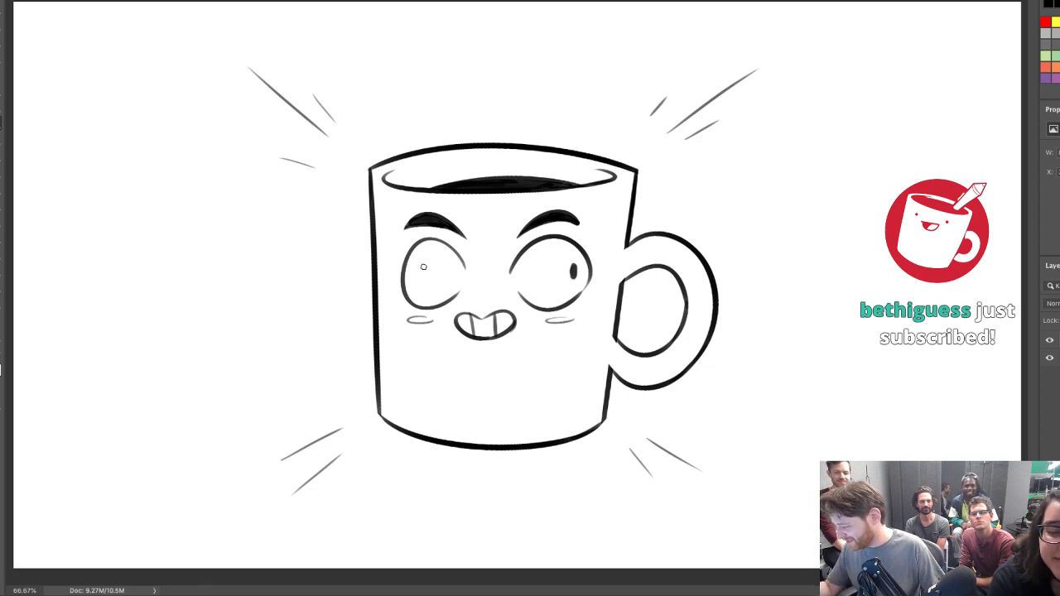
pyautogui.moveTo(420, 267); pyautogui.dragTo(421, 278)
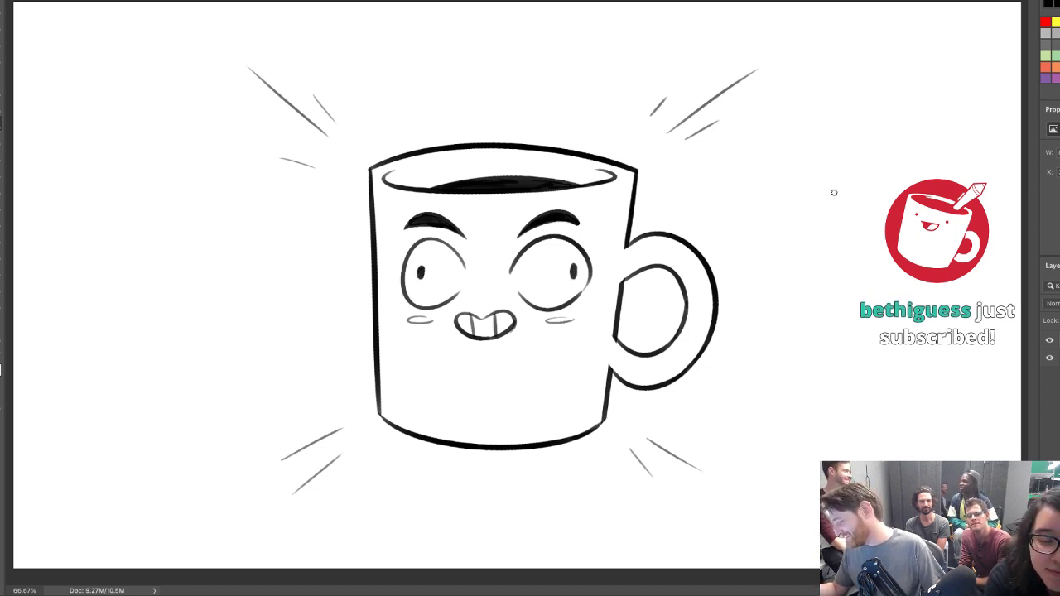
# Erase the outward-facing pupils and redraw them as small black ovals near the inner sides of both eyes
pyautogui.press('e')
pyautogui.moveTo(573, 267); pyautogui.dragTo(574, 278)
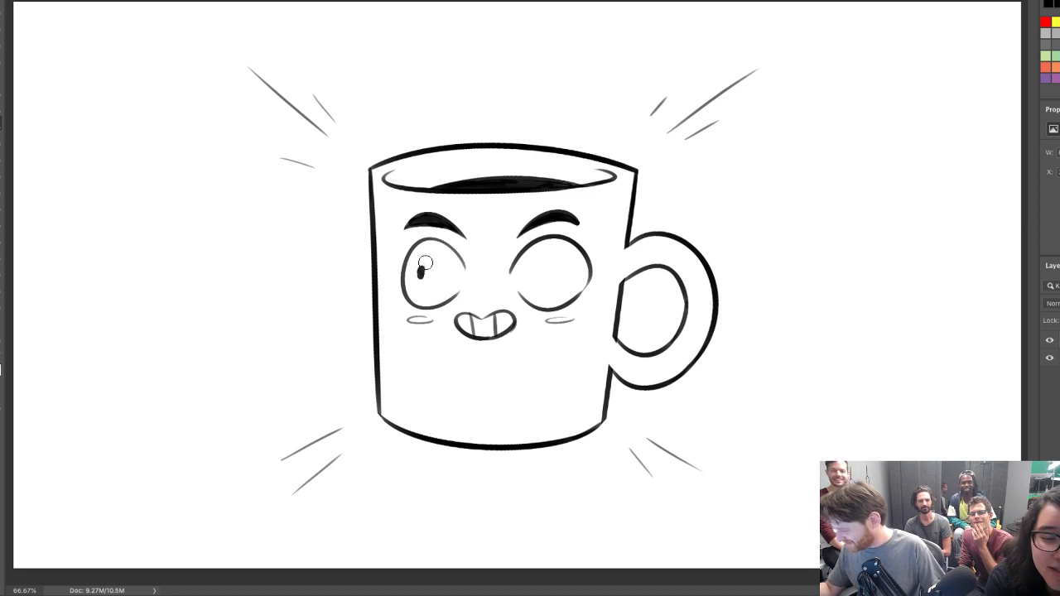
pyautogui.moveTo(420, 265)
pyautogui.mouseDown()
pyautogui.moveTo(421, 277)
pyautogui.moveTo(445, 283)
pyautogui.mouseUp()
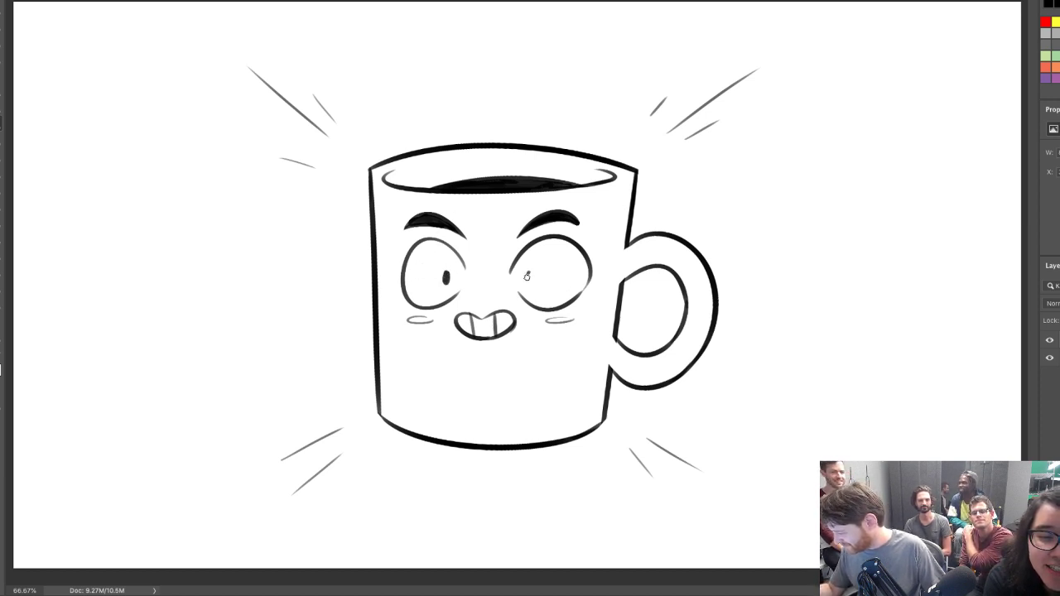
pyautogui.moveTo(527, 272); pyautogui.dragTo(529, 282)
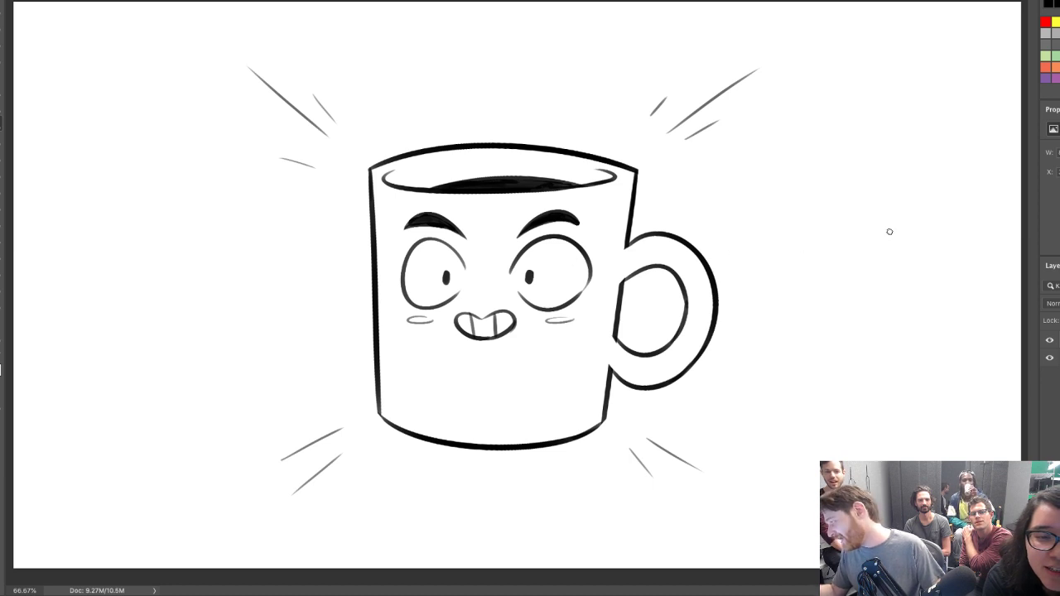
# Hide the mug drawing's layer and sketch a tilted oval head outline near the top center of the blank canvas
pyautogui.click(1049, 343)
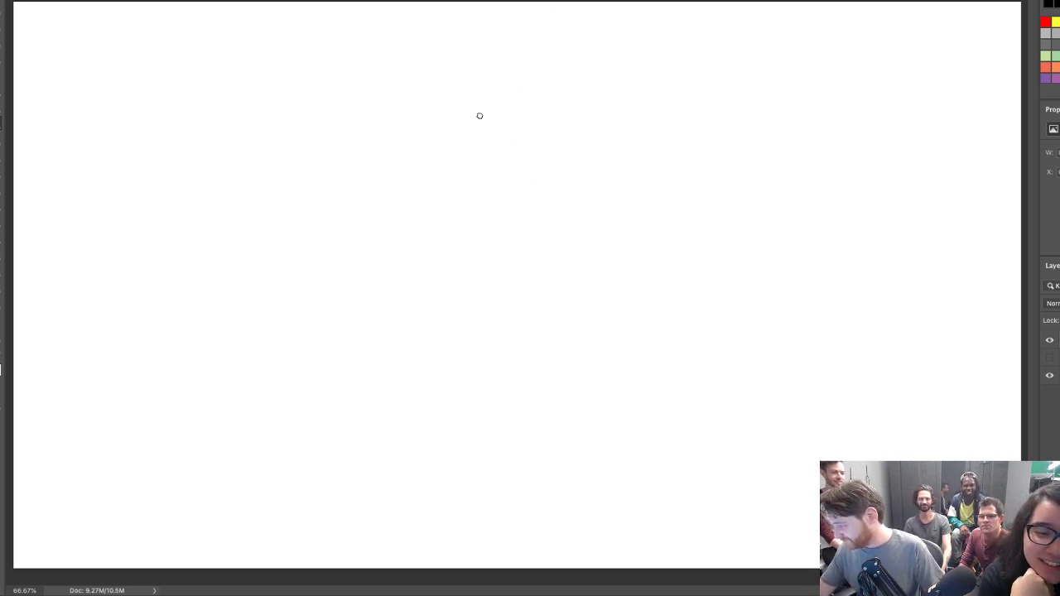
pyautogui.moveTo(414, 134); pyautogui.dragTo(455, 72)
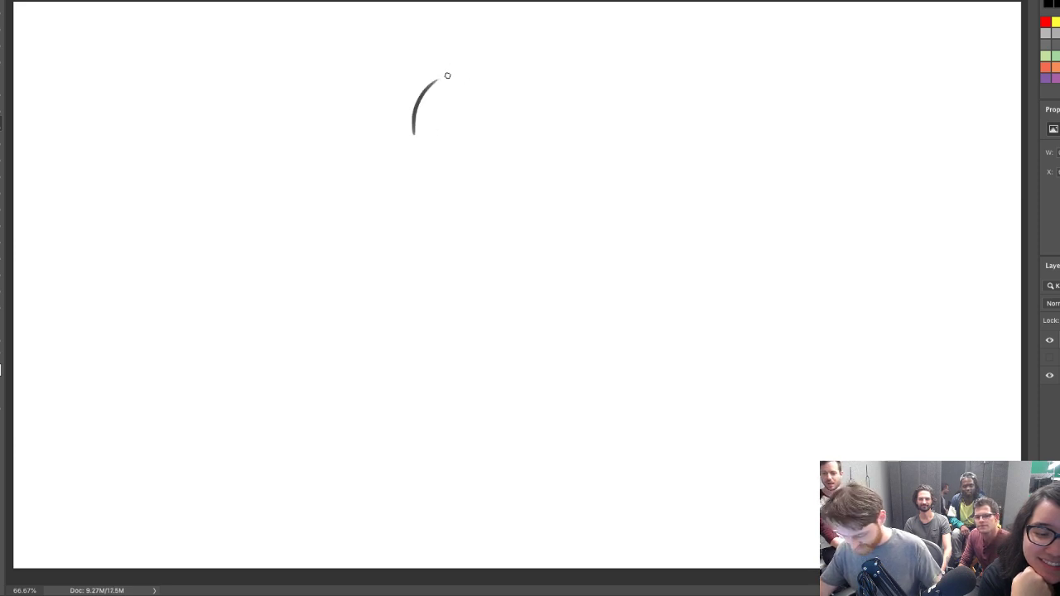
pyautogui.hotkey('ctrl', 'z')
pyautogui.moveTo(409, 131)
pyautogui.mouseDown()
pyautogui.moveTo(515, 87)
pyautogui.moveTo(503, 78)
pyautogui.moveTo(503, 129)
pyautogui.mouseUp()
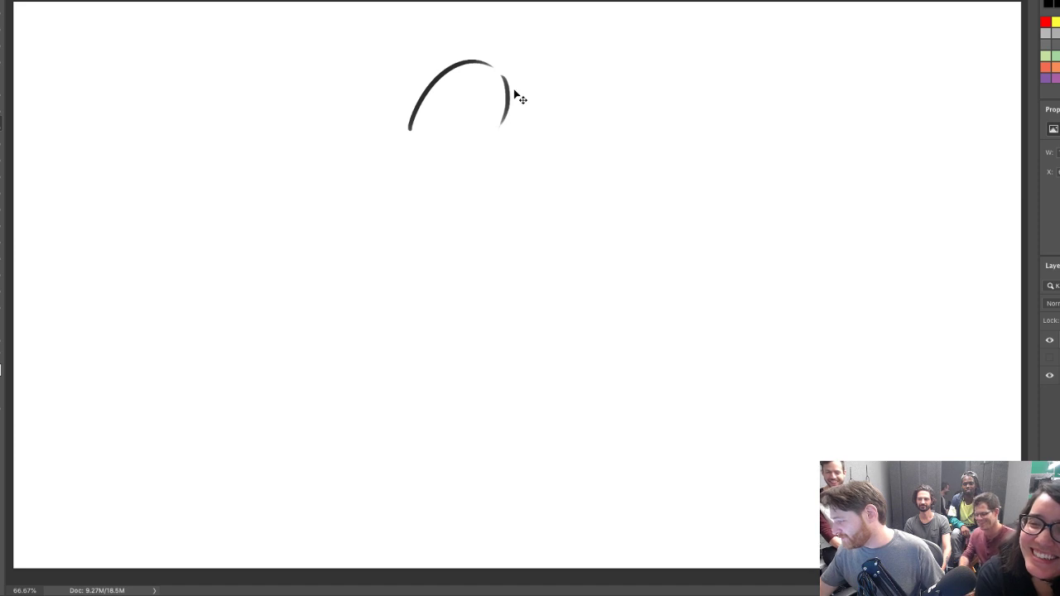
pyautogui.hotkey('ctrl', 'z')
pyautogui.moveTo(422, 103); pyautogui.dragTo(421, 137)
pyautogui.hotkey('ctrl', 'z')
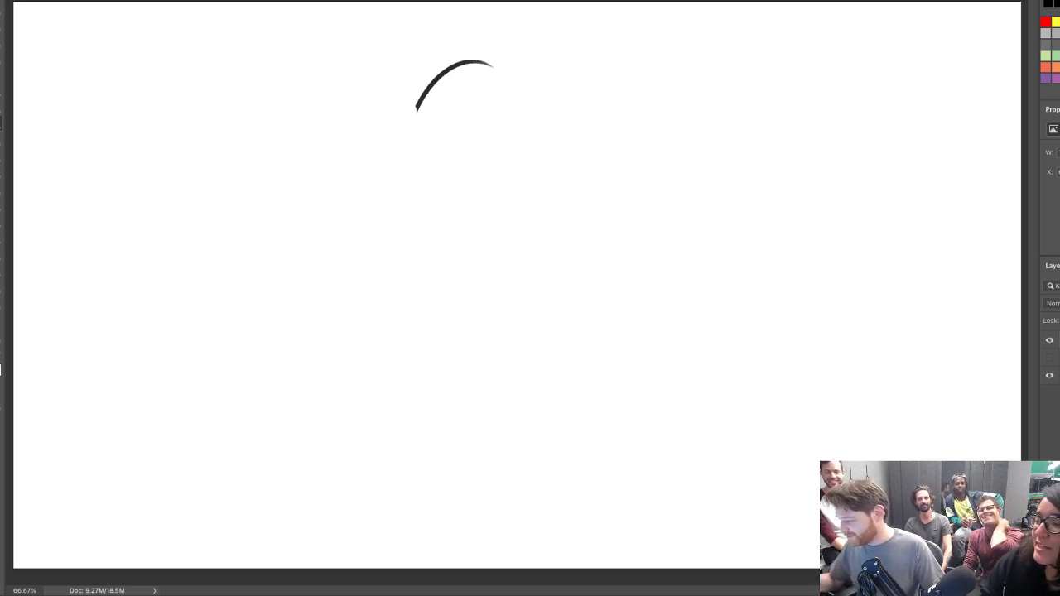
pyautogui.moveTo(410, 98); pyautogui.dragTo(416, 86)
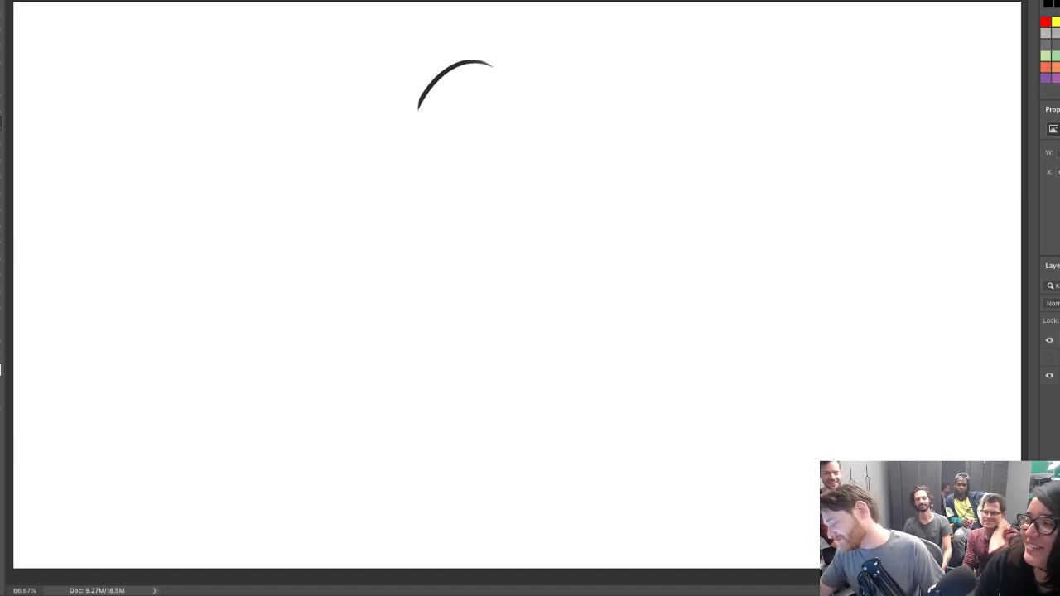
pyautogui.moveTo(425, 133)
pyautogui.mouseDown()
pyautogui.moveTo(441, 177)
pyautogui.moveTo(437, 155)
pyautogui.moveTo(426, 166)
pyautogui.moveTo(501, 145)
pyautogui.mouseUp()
pyautogui.moveTo(501, 70)
pyautogui.mouseDown()
pyautogui.moveTo(519, 111)
pyautogui.moveTo(509, 136)
pyautogui.moveTo(519, 108)
pyautogui.mouseUp()
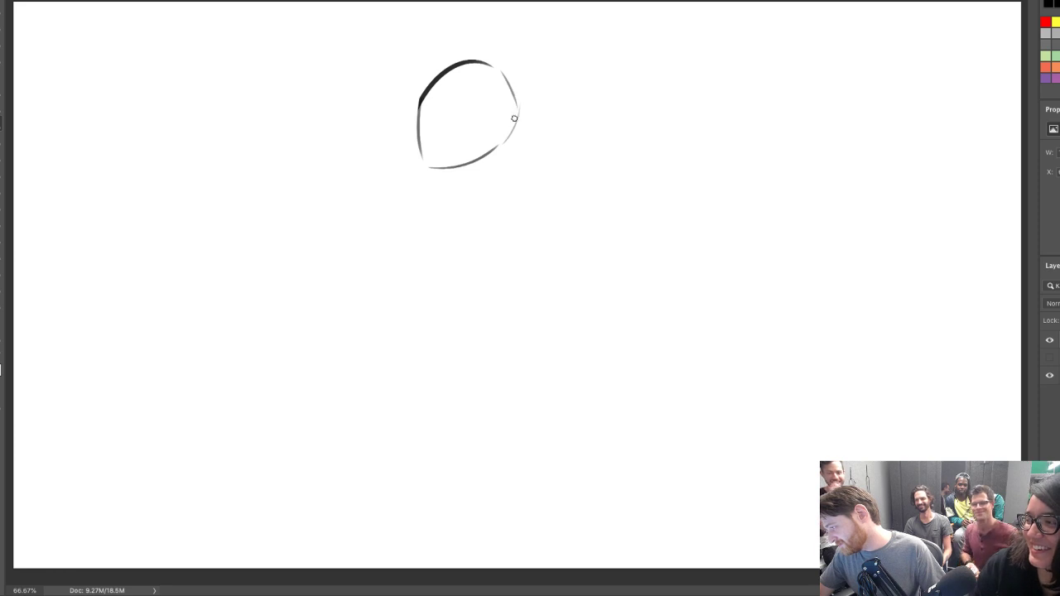
# Add crossed curved facial guidelines inside the head and sketch two short neck lines below it
pyautogui.moveTo(428, 157); pyautogui.dragTo(498, 77)
pyautogui.moveTo(439, 93); pyautogui.dragTo(468, 100)
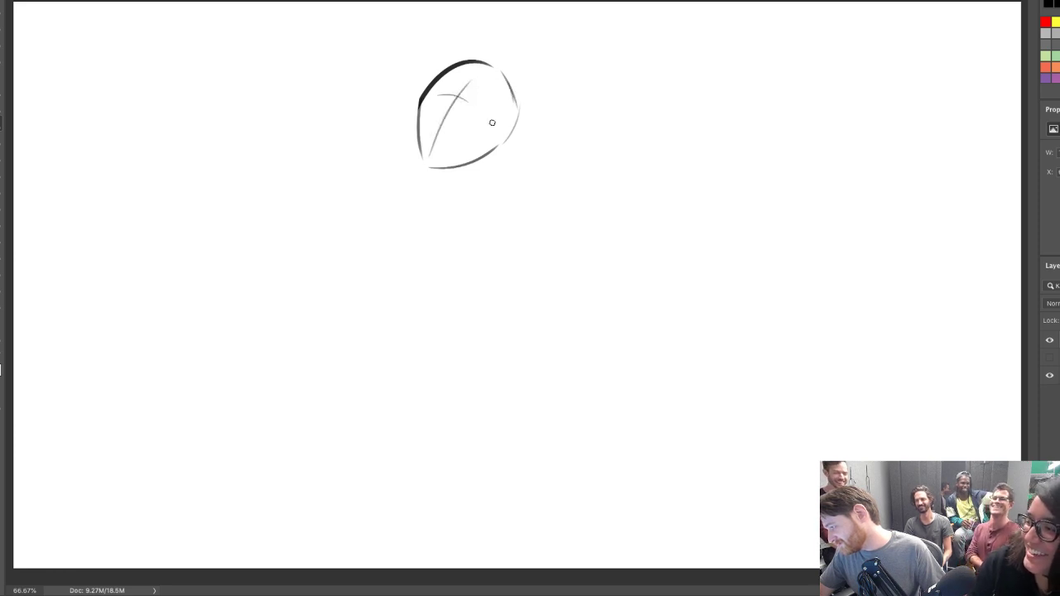
pyautogui.moveTo(492, 150)
pyautogui.mouseDown()
pyautogui.moveTo(496, 174)
pyautogui.moveTo(454, 192)
pyautogui.moveTo(536, 171)
pyautogui.mouseUp()
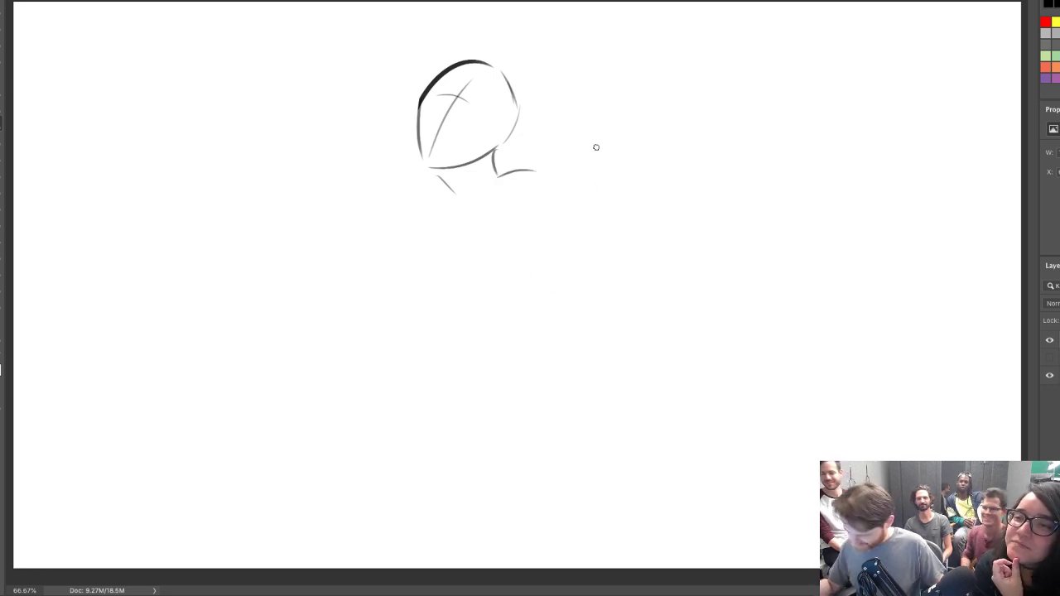
pyautogui.hotkey('ctrl', 'z')
pyautogui.moveTo(493, 175); pyautogui.dragTo(546, 194)
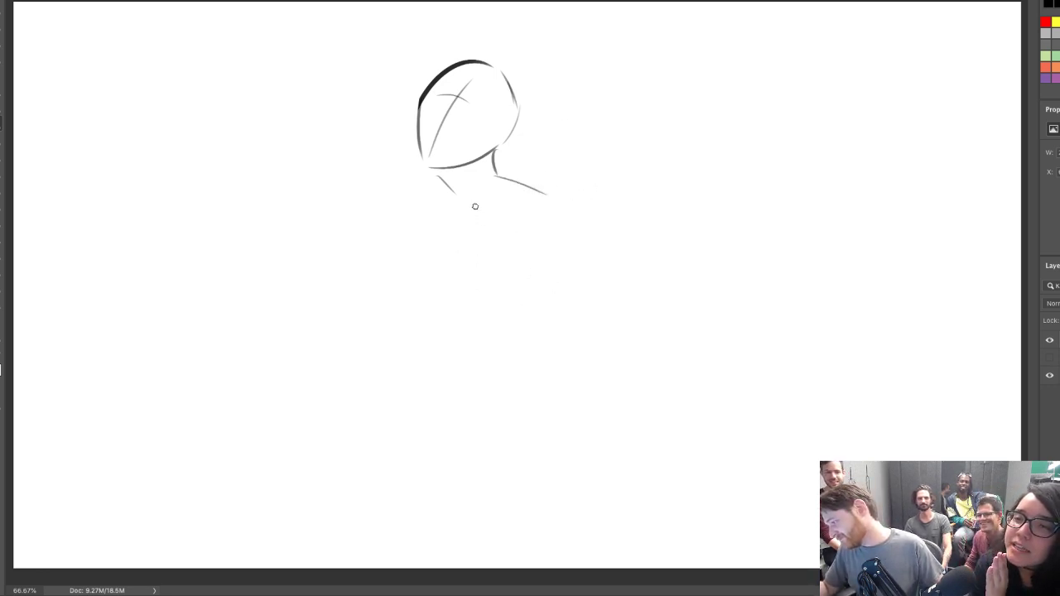
pyautogui.hotkey('ctrl', 'z')
# Sketch the near shoulder, upper arm and forearm reaching down and forward from the neck
pyautogui.moveTo(482, 188)
pyautogui.mouseDown()
pyautogui.moveTo(432, 250)
pyautogui.moveTo(450, 215)
pyautogui.moveTo(436, 240)
pyautogui.moveTo(428, 343)
pyautogui.mouseUp()
pyautogui.hotkey('ctrl', 'z')
pyautogui.hotkey('ctrl', 'z')
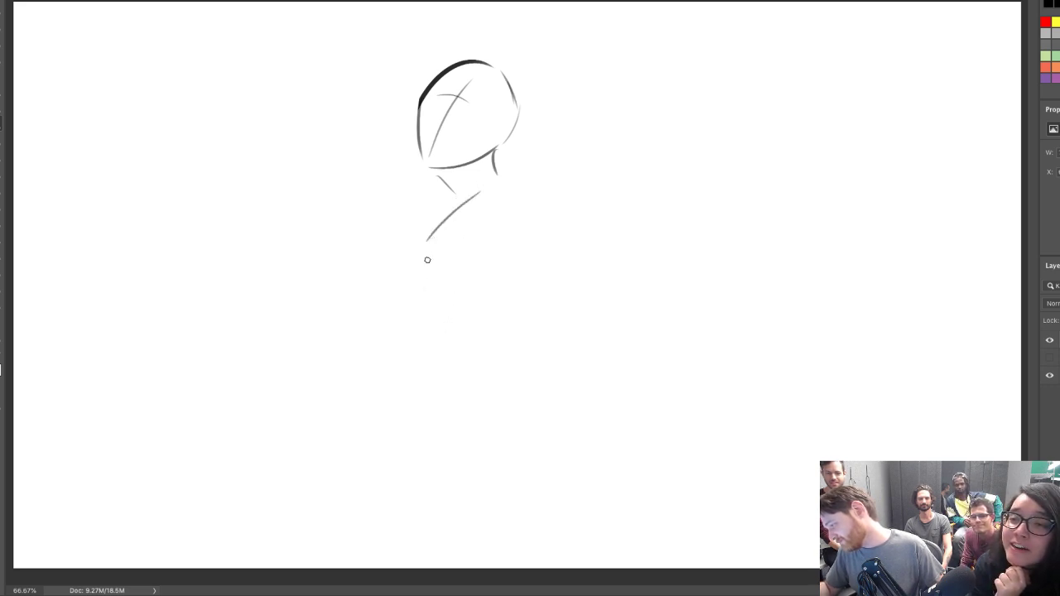
pyautogui.moveTo(420, 258)
pyautogui.mouseDown()
pyautogui.moveTo(427, 288)
pyautogui.moveTo(468, 301)
pyautogui.moveTo(477, 272)
pyautogui.moveTo(451, 325)
pyautogui.moveTo(431, 323)
pyautogui.moveTo(423, 281)
pyautogui.moveTo(434, 303)
pyautogui.moveTo(480, 258)
pyautogui.moveTo(442, 338)
pyautogui.mouseUp()
pyautogui.hotkey('ctrl', 'z')
pyautogui.moveTo(420, 278)
pyautogui.mouseDown()
pyautogui.moveTo(405, 340)
pyautogui.moveTo(352, 428)
pyautogui.moveTo(445, 359)
pyautogui.mouseUp()
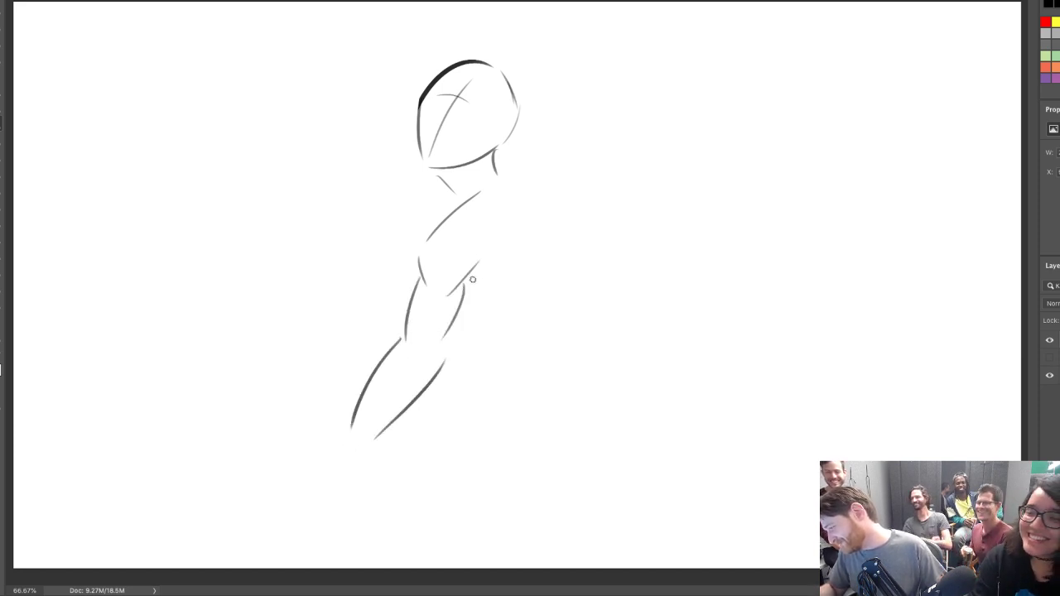
# Outline the torso with a far shoulder line, a curved back and a diagonal belly line
pyautogui.moveTo(510, 178)
pyautogui.mouseDown()
pyautogui.moveTo(542, 190)
pyautogui.moveTo(563, 267)
pyautogui.mouseUp()
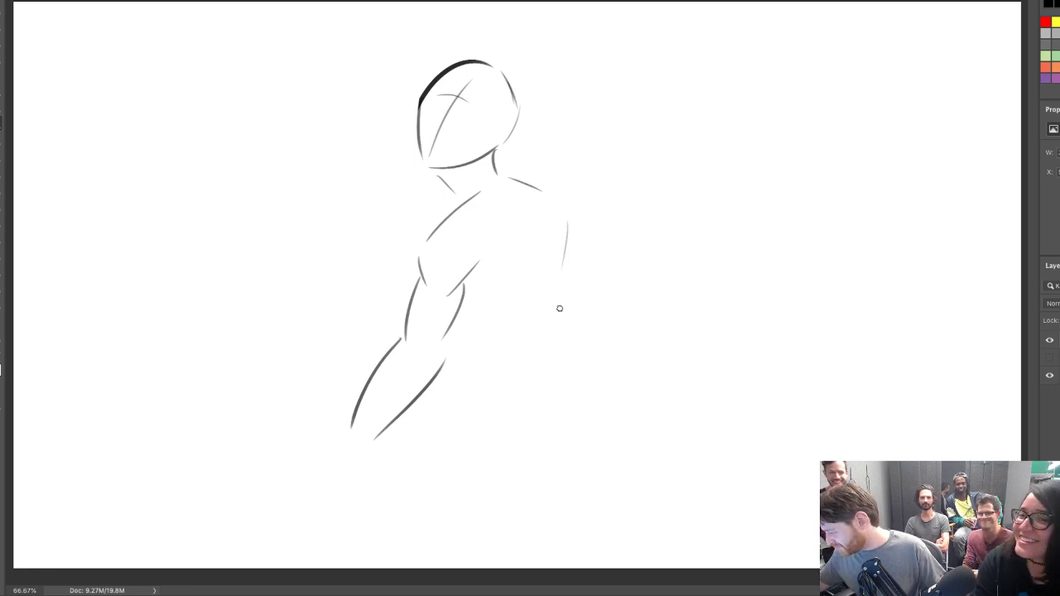
pyautogui.moveTo(471, 328); pyautogui.dragTo(522, 380)
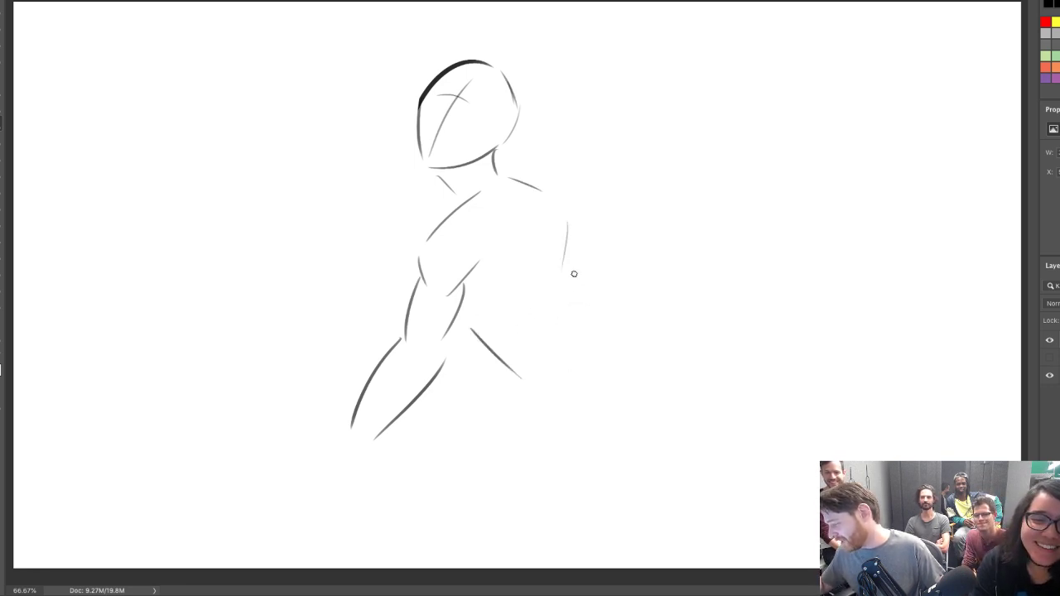
pyautogui.moveTo(566, 266); pyautogui.dragTo(608, 351)
pyautogui.hotkey('ctrl', 'z')
pyautogui.moveTo(568, 276); pyautogui.dragTo(609, 341)
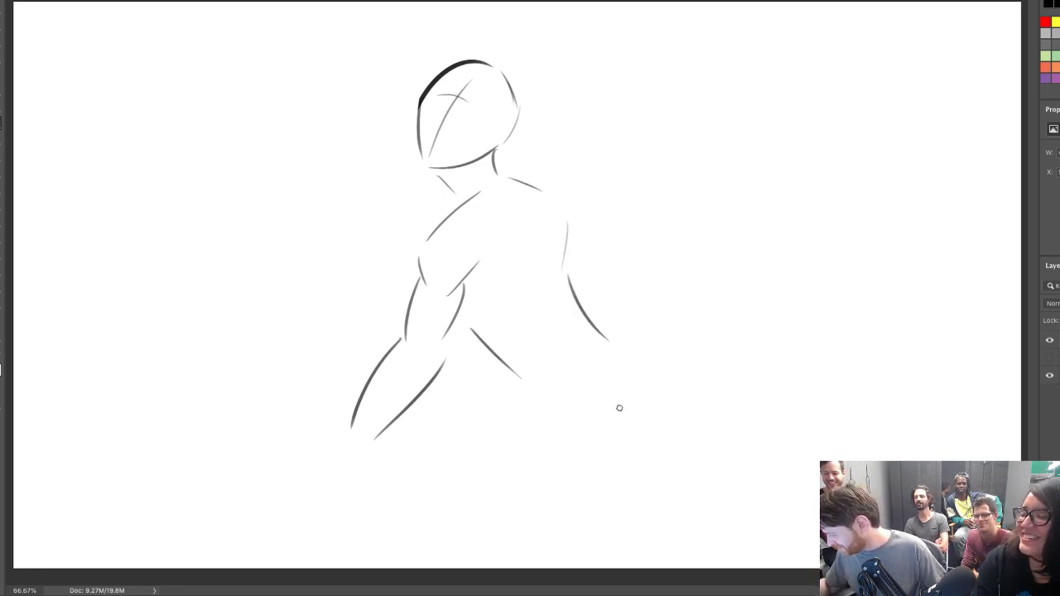
# Draw two rounded curves for the figure's buttocks, continuing from the lower end of the back line
pyautogui.moveTo(511, 380); pyautogui.dragTo(506, 447)
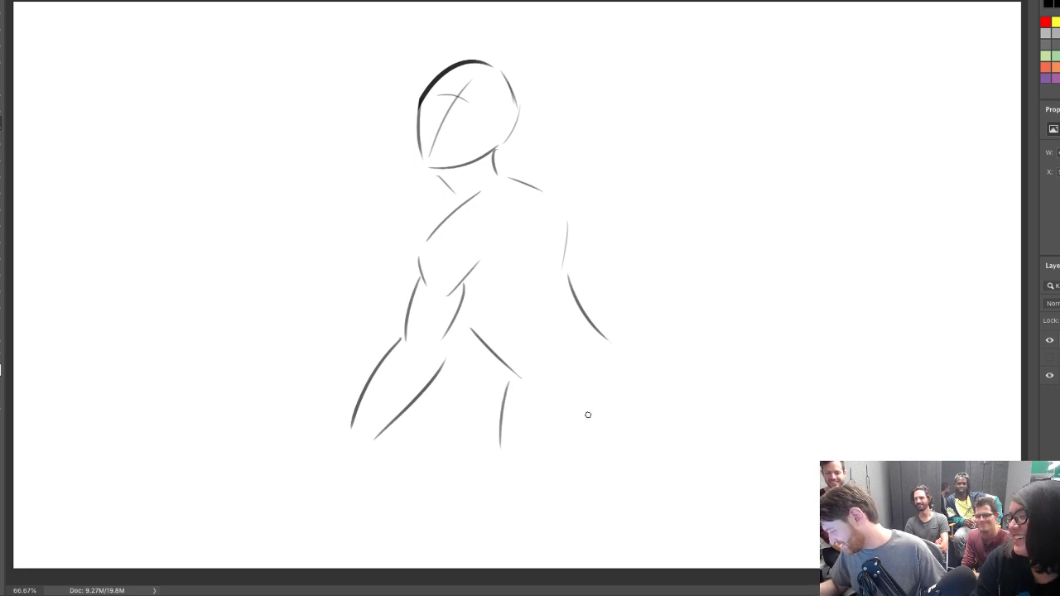
pyautogui.hotkey('ctrl', 'z')
pyautogui.moveTo(612, 340)
pyautogui.mouseDown()
pyautogui.moveTo(633, 420)
pyautogui.moveTo(642, 357)
pyautogui.moveTo(650, 447)
pyautogui.mouseUp()
pyautogui.hotkey('ctrl', 'z')
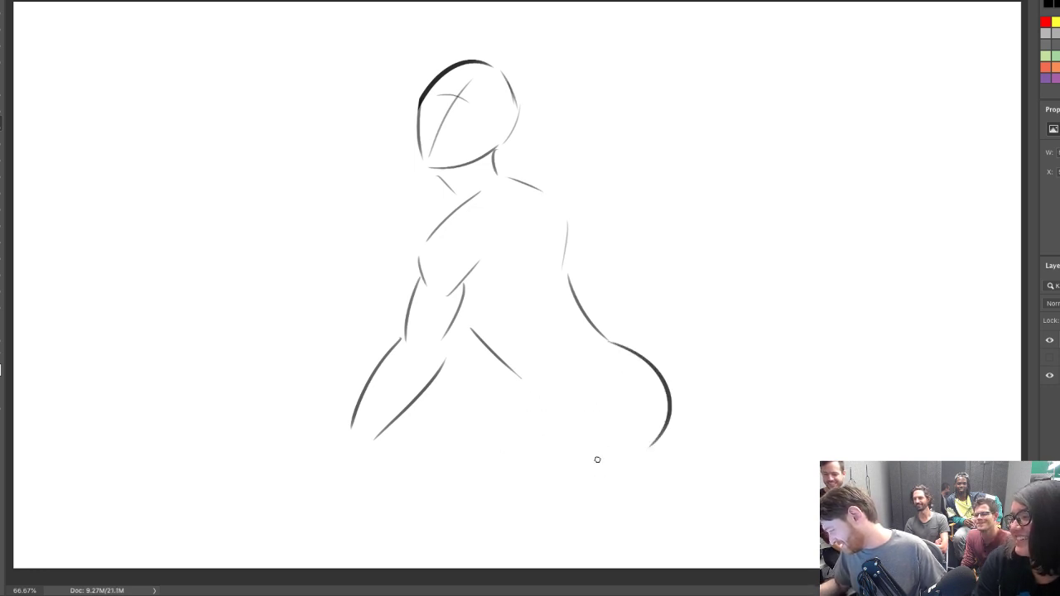
pyautogui.moveTo(613, 376); pyautogui.dragTo(623, 459)
pyautogui.hotkey('ctrl', 'z')
pyautogui.moveTo(610, 370); pyautogui.dragTo(621, 460)
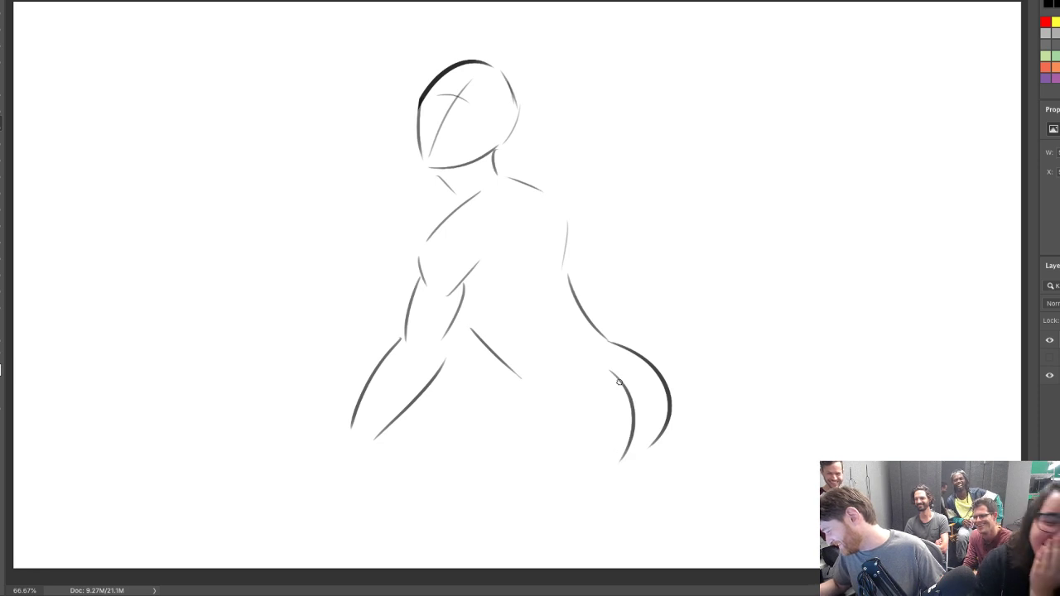
pyautogui.moveTo(532, 396); pyautogui.dragTo(509, 468)
pyautogui.hotkey('ctrl', 'z')
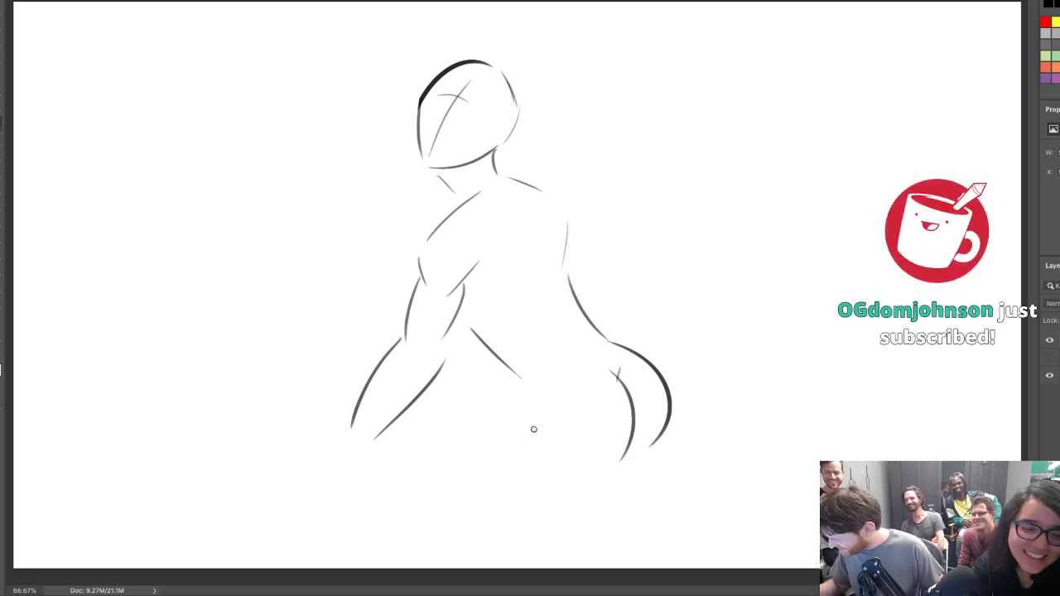
pyautogui.moveTo(522, 419); pyautogui.dragTo(537, 524)
pyautogui.hotkey('ctrl', 'z')
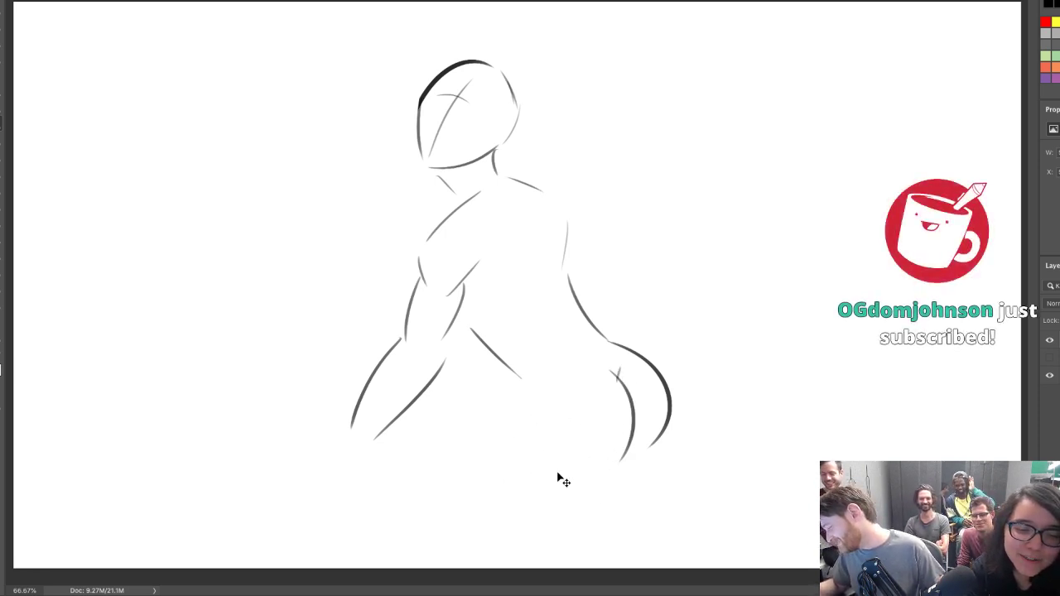
pyautogui.moveTo(531, 424); pyautogui.dragTo(584, 552)
pyautogui.hotkey('ctrl', 'z')
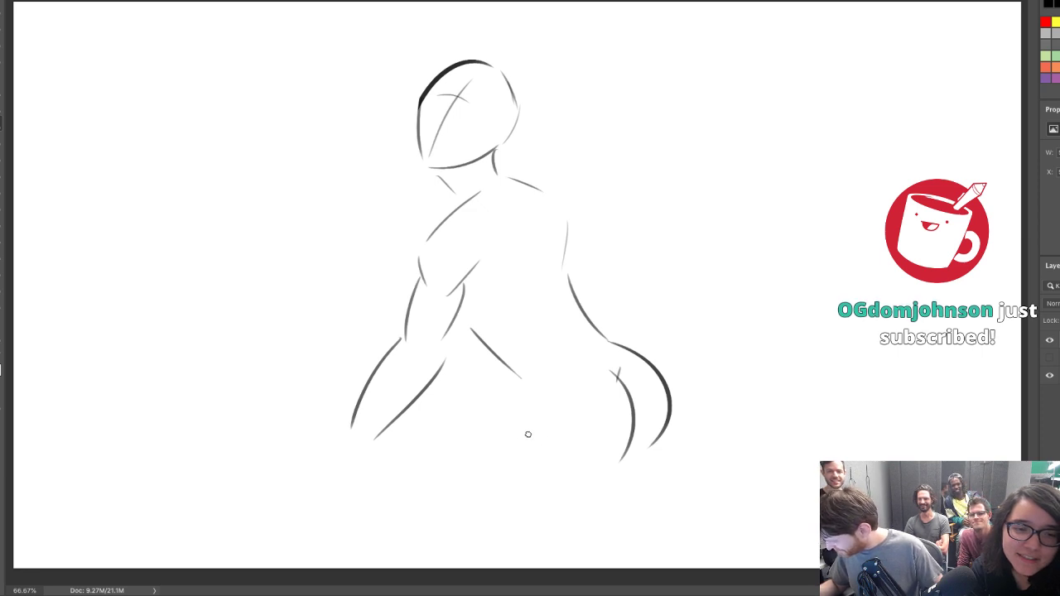
pyautogui.moveTo(522, 418); pyautogui.dragTo(464, 539)
pyautogui.hotkey('ctrl', 'z')
# Sketch the front thigh angled forward and the rear thigh extended backward below the hips
pyautogui.moveTo(521, 404)
pyautogui.mouseDown()
pyautogui.moveTo(456, 533)
pyautogui.moveTo(630, 454)
pyautogui.moveTo(711, 506)
pyautogui.mouseUp()
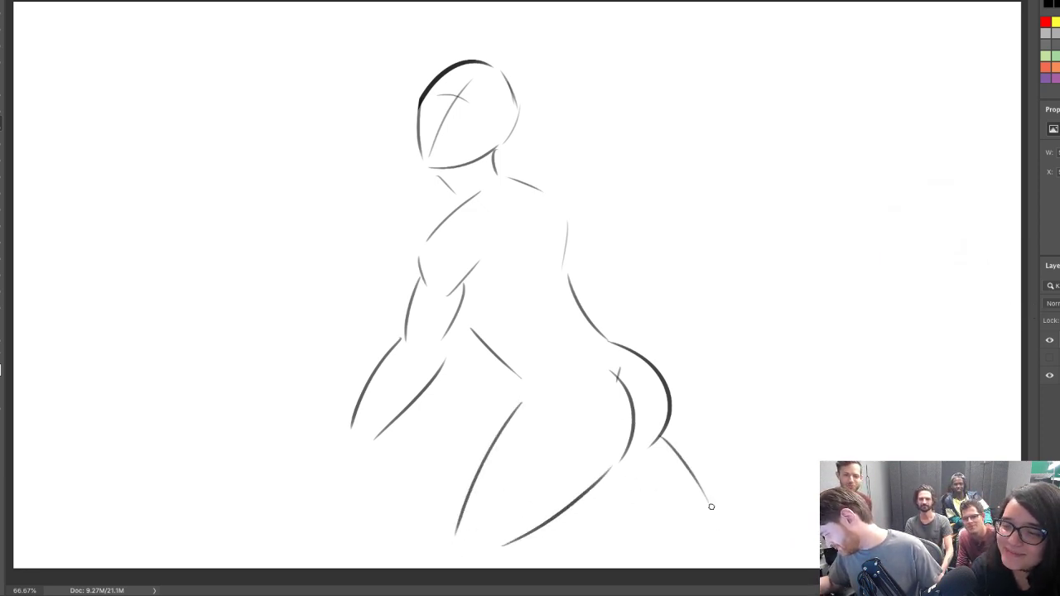
pyautogui.hotkey('ctrl', 'z')
pyautogui.moveTo(664, 431)
pyautogui.mouseDown()
pyautogui.moveTo(703, 490)
pyautogui.moveTo(716, 518)
pyautogui.mouseUp()
pyautogui.moveTo(608, 487); pyautogui.dragTo(698, 564)
pyautogui.hotkey('ctrl', 'z')
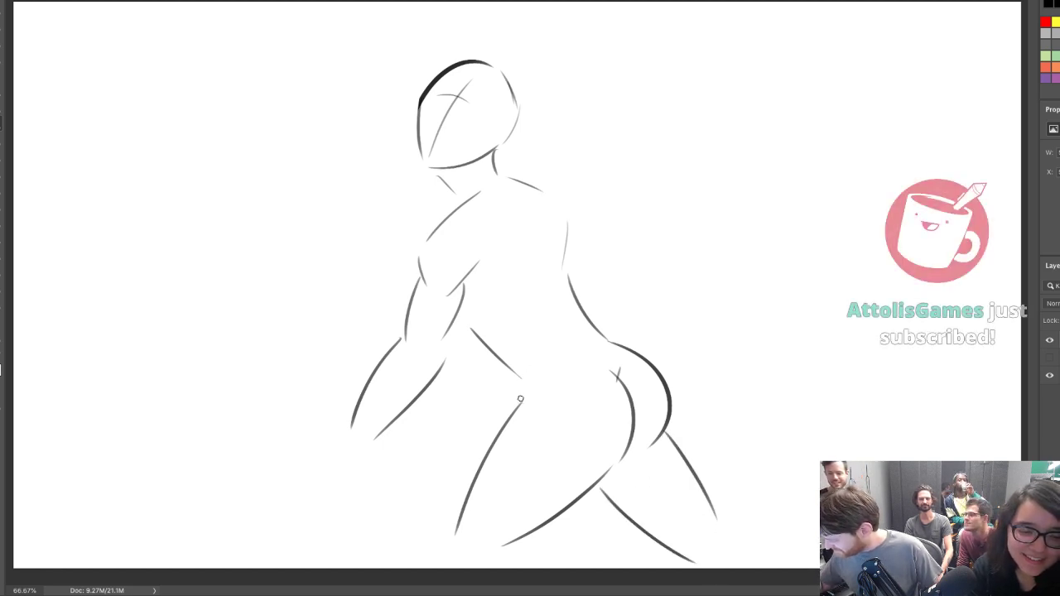
# Connect the belly to the front thigh with a short hip line and extend the belly line up to the arm
pyautogui.moveTo(521, 403); pyautogui.dragTo(512, 368)
pyautogui.hotkey('ctrl', 'z')
pyautogui.moveTo(522, 404)
pyautogui.mouseDown()
pyautogui.moveTo(517, 371)
pyautogui.moveTo(521, 406)
pyautogui.mouseUp()
pyautogui.hotkey('ctrl', 'z')
pyautogui.moveTo(462, 308); pyautogui.dragTo(484, 340)
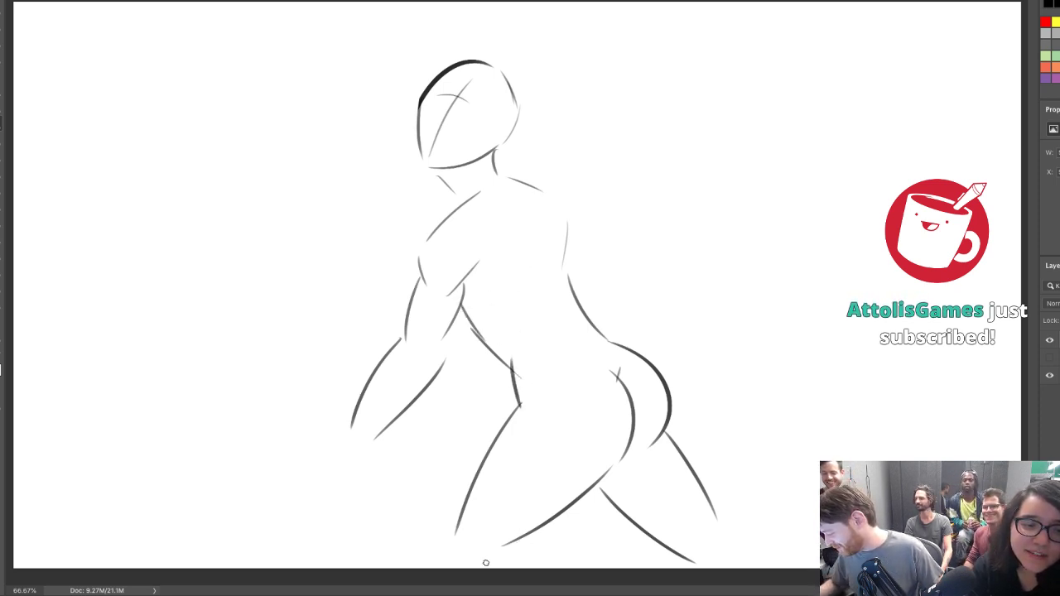
# Add the front knee contours and a curved calf line below the rear knee at the canvas's lower edge
pyautogui.moveTo(486, 563)
pyautogui.mouseDown()
pyautogui.moveTo(535, 532)
pyautogui.moveTo(505, 563)
pyautogui.mouseUp()
pyautogui.moveTo(455, 535); pyautogui.dragTo(445, 559)
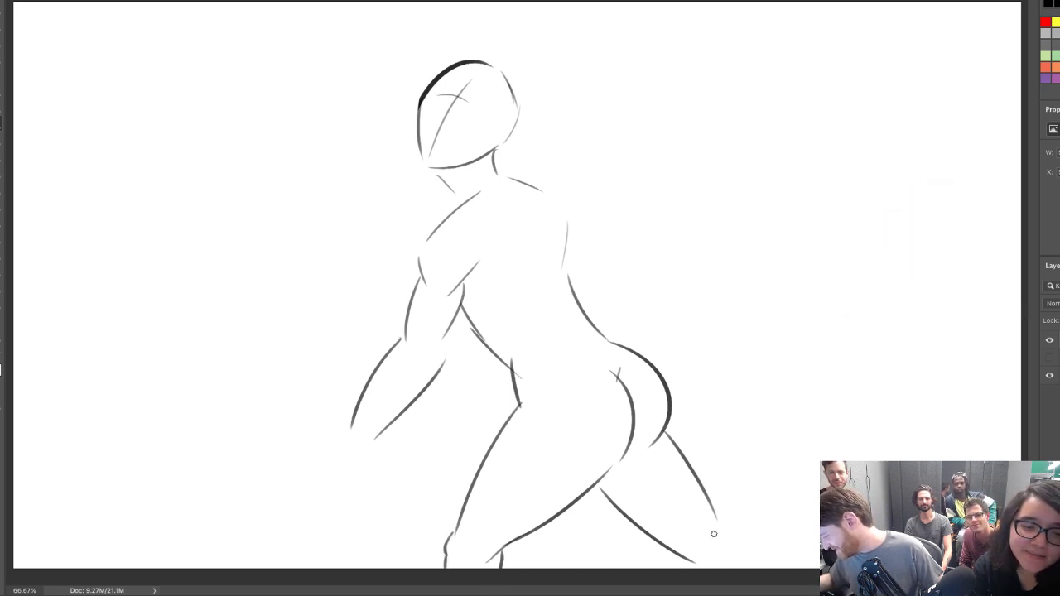
pyautogui.moveTo(711, 512)
pyautogui.mouseDown()
pyautogui.moveTo(727, 542)
pyautogui.moveTo(780, 568)
pyautogui.mouseUp()
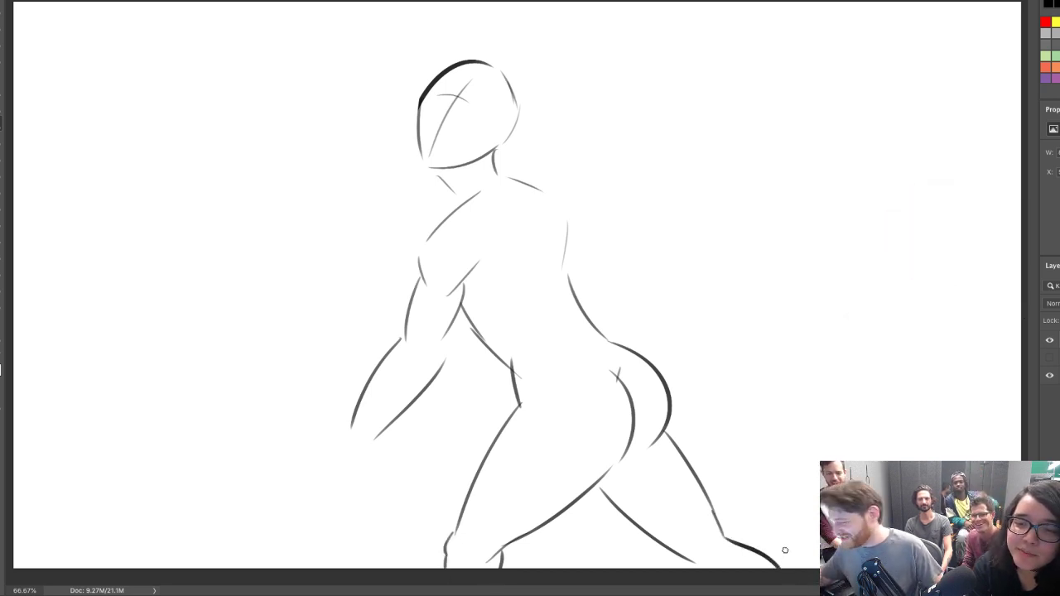
# Move the whole figure sketch slightly up and left, and extend the front lower leg to the canvas's bottom edge
pyautogui.moveTo(620, 201); pyautogui.dragTo(598, 165)
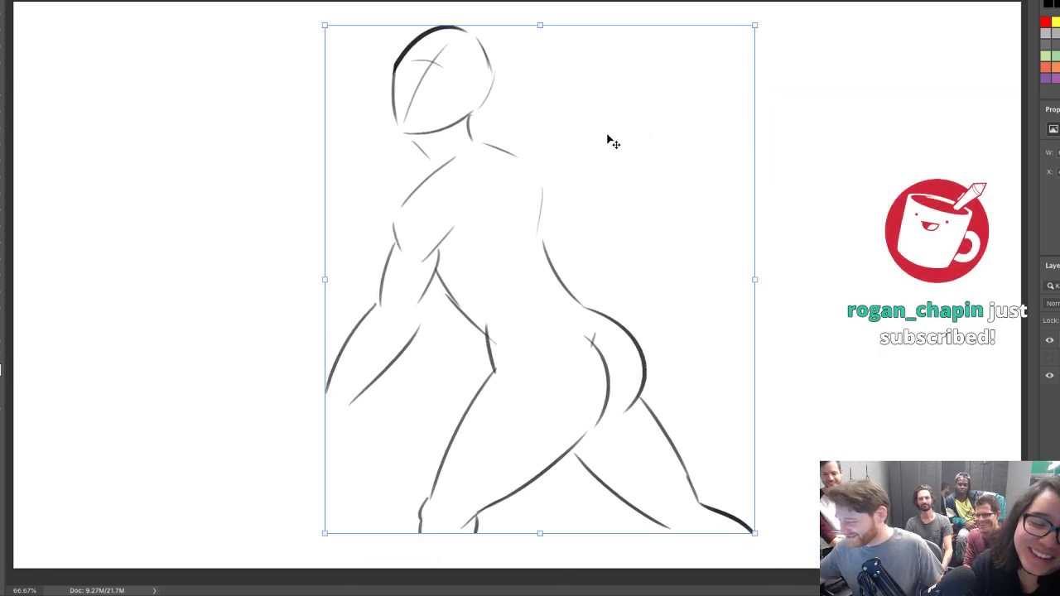
pyautogui.press('Return')
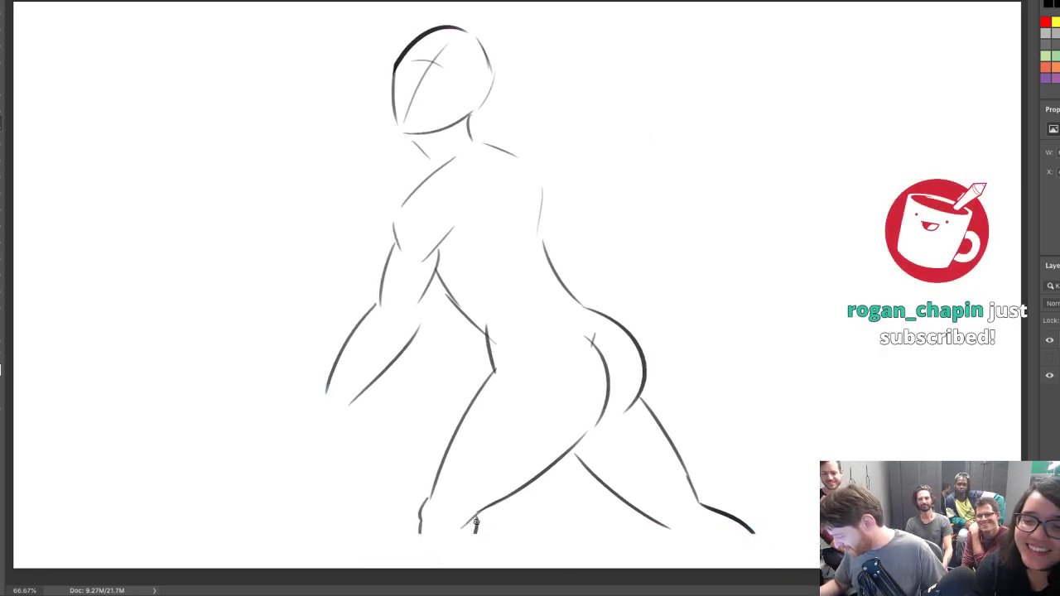
pyautogui.moveTo(476, 519); pyautogui.dragTo(466, 561)
pyautogui.hotkey('ctrl', 'z')
pyautogui.moveTo(477, 517); pyautogui.dragTo(462, 568)
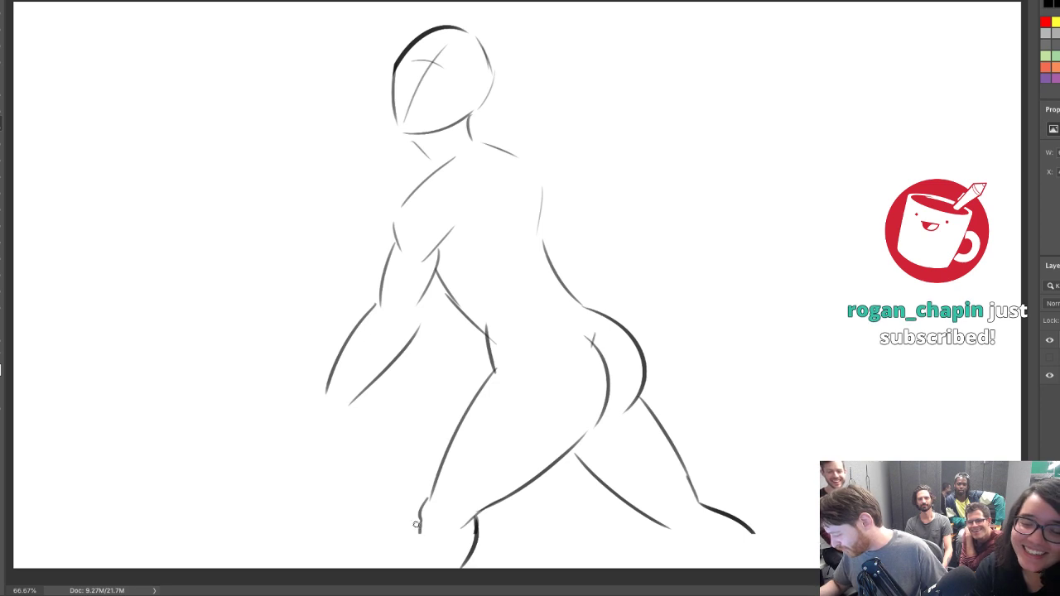
pyautogui.moveTo(420, 517); pyautogui.dragTo(413, 568)
pyautogui.hotkey('ctrl', 'z')
pyautogui.moveTo(420, 516); pyautogui.dragTo(413, 569)
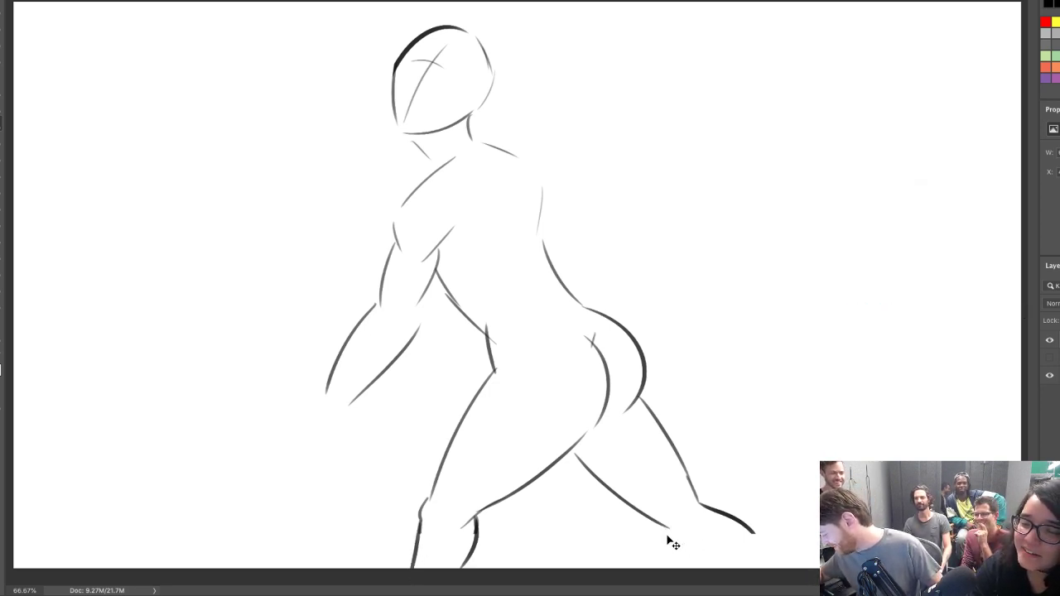
# Extend both contours of the rear lower leg down to the canvas's bottom edge
pyautogui.moveTo(666, 532); pyautogui.dragTo(728, 570)
pyautogui.moveTo(747, 531); pyautogui.dragTo(776, 571)
pyautogui.hotkey('ctrl', 'z')
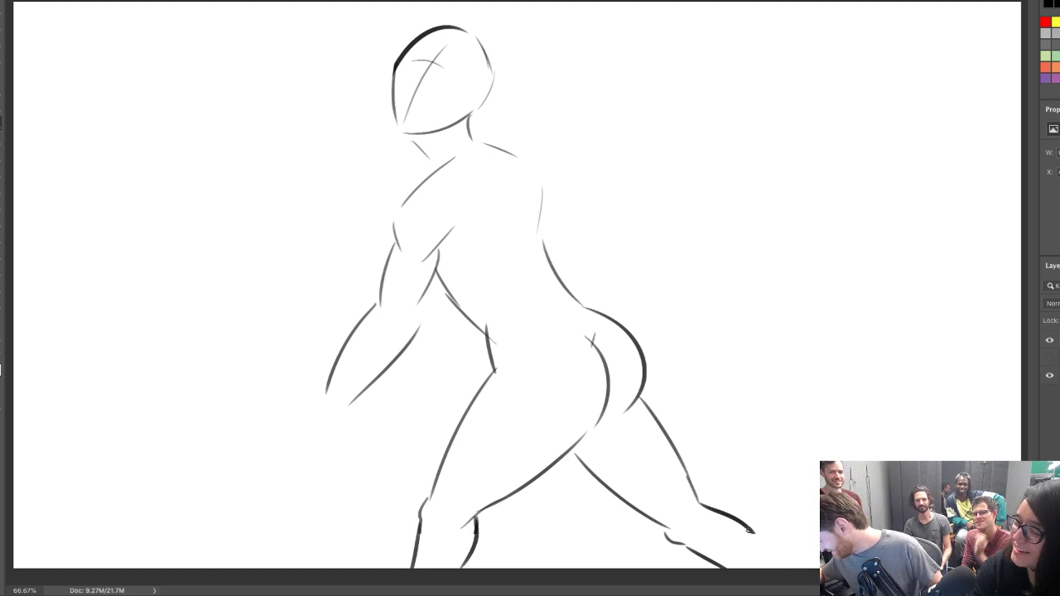
pyautogui.moveTo(747, 530); pyautogui.dragTo(776, 570)
pyautogui.hotkey('ctrl', 'z')
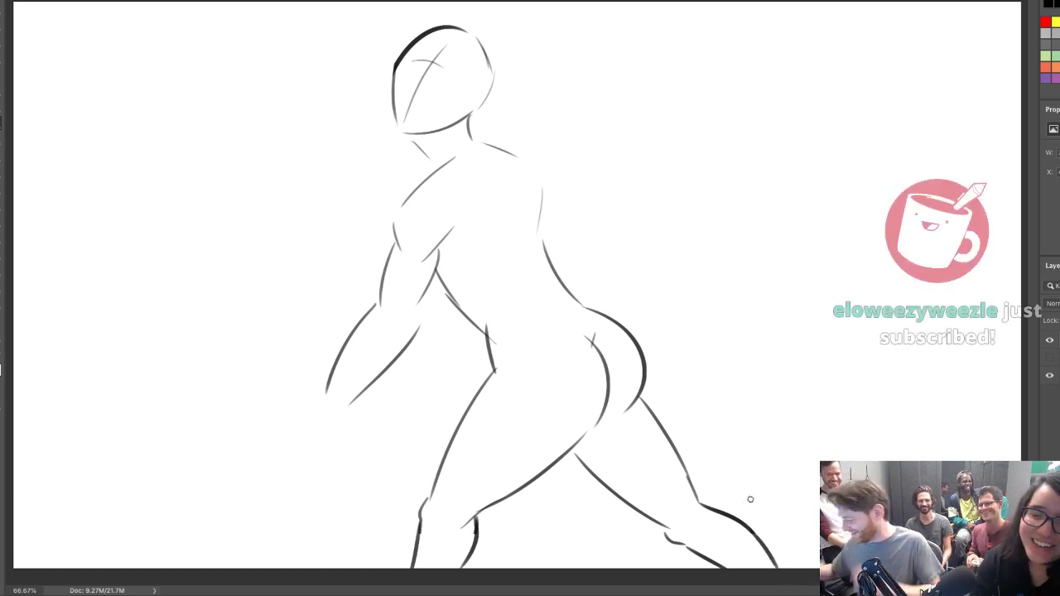
# Erase the stray end of the belly line that crosses past the hip line
pyautogui.press('e')
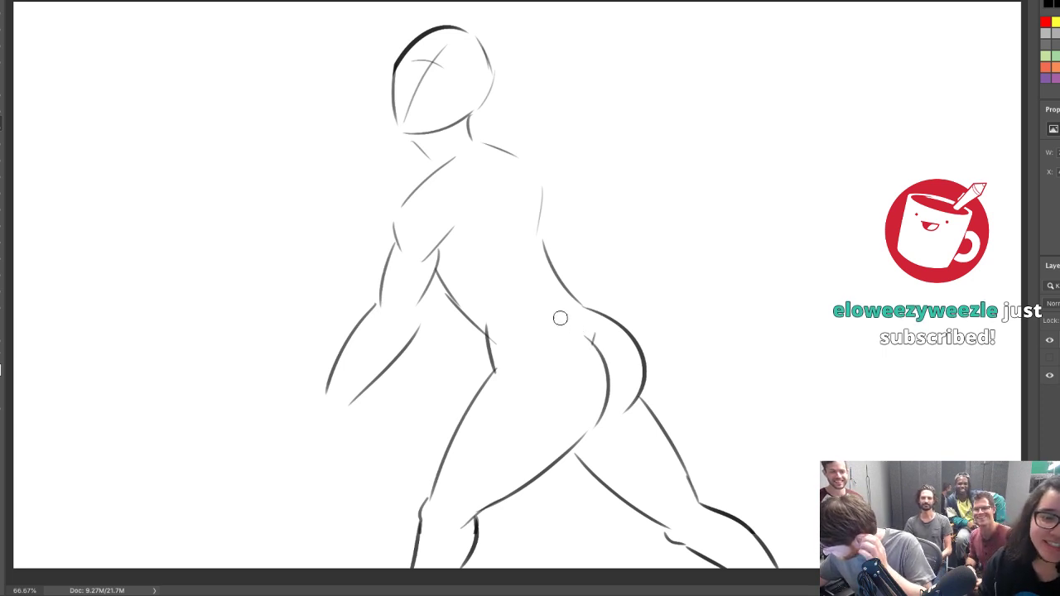
pyautogui.moveTo(497, 329); pyautogui.dragTo(498, 338)
# Darken the front neck line, redraw the neck-to-shoulder curve and add a short shoulder-blade curve on the back
pyautogui.press('b')
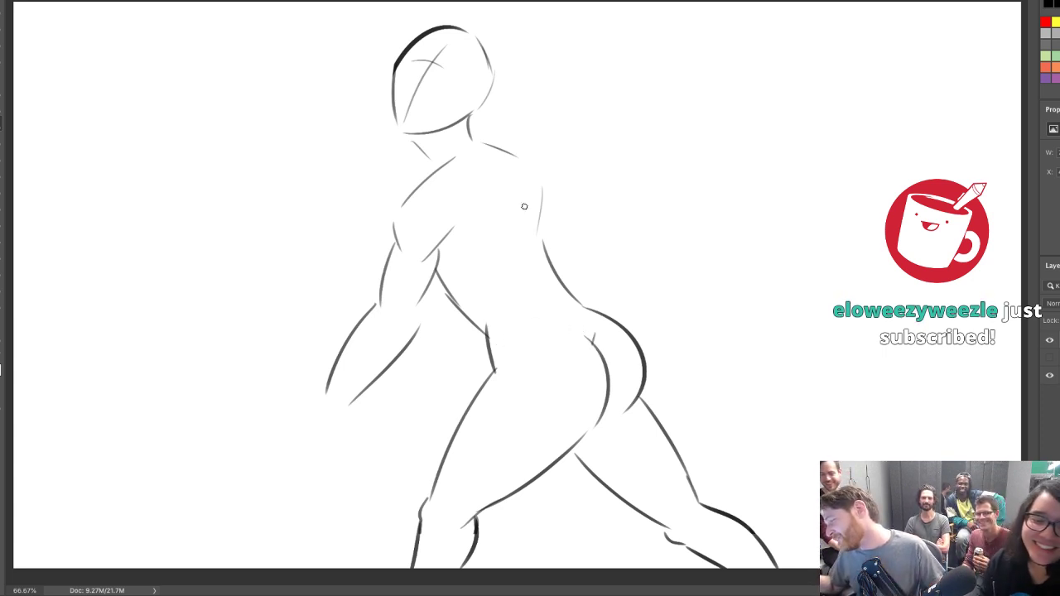
pyautogui.moveTo(414, 137); pyautogui.dragTo(434, 171)
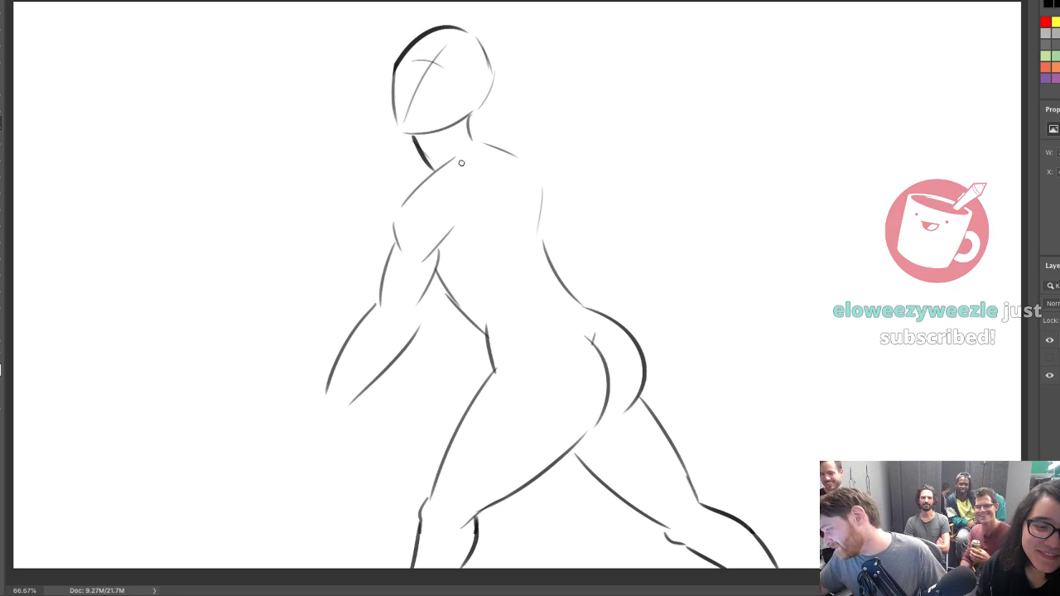
pyautogui.moveTo(471, 110)
pyautogui.mouseDown()
pyautogui.moveTo(476, 139)
pyautogui.moveTo(518, 156)
pyautogui.moveTo(494, 218)
pyautogui.mouseUp()
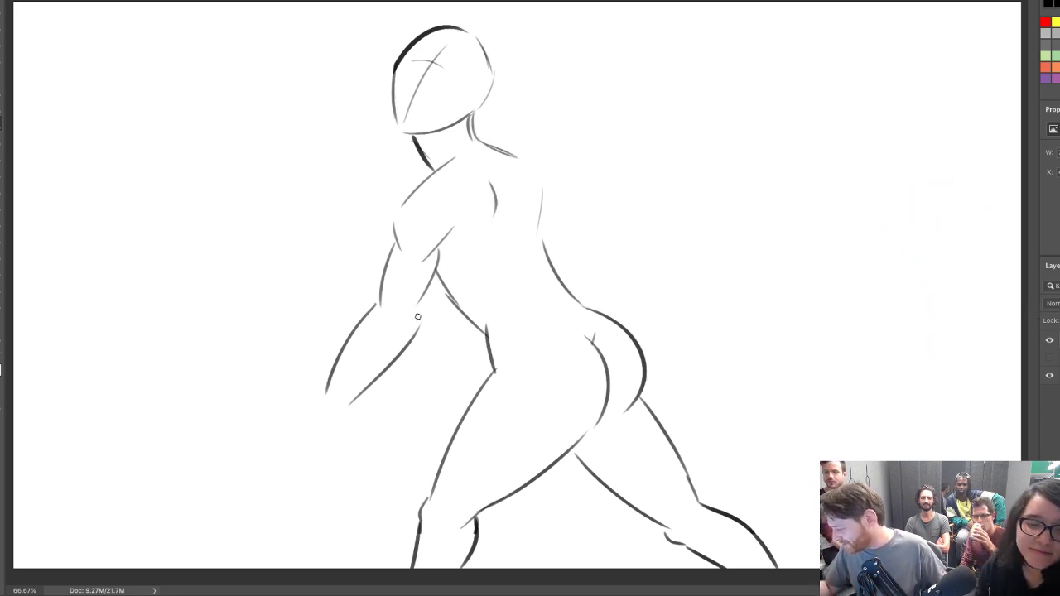
# Darken both contours of the near upper arm, round off the shoulder and add a short elbow curve
pyautogui.moveTo(421, 315)
pyautogui.mouseDown()
pyautogui.moveTo(441, 217)
pyautogui.moveTo(412, 340)
pyautogui.moveTo(395, 228)
pyautogui.mouseUp()
pyautogui.hotkey('ctrl', 'z')
pyautogui.hotkey('ctrl', 'z')
pyautogui.hotkey('ctrl', 'z')
pyautogui.moveTo(378, 300)
pyautogui.mouseDown()
pyautogui.moveTo(405, 237)
pyautogui.moveTo(394, 234)
pyautogui.moveTo(439, 170)
pyautogui.mouseUp()
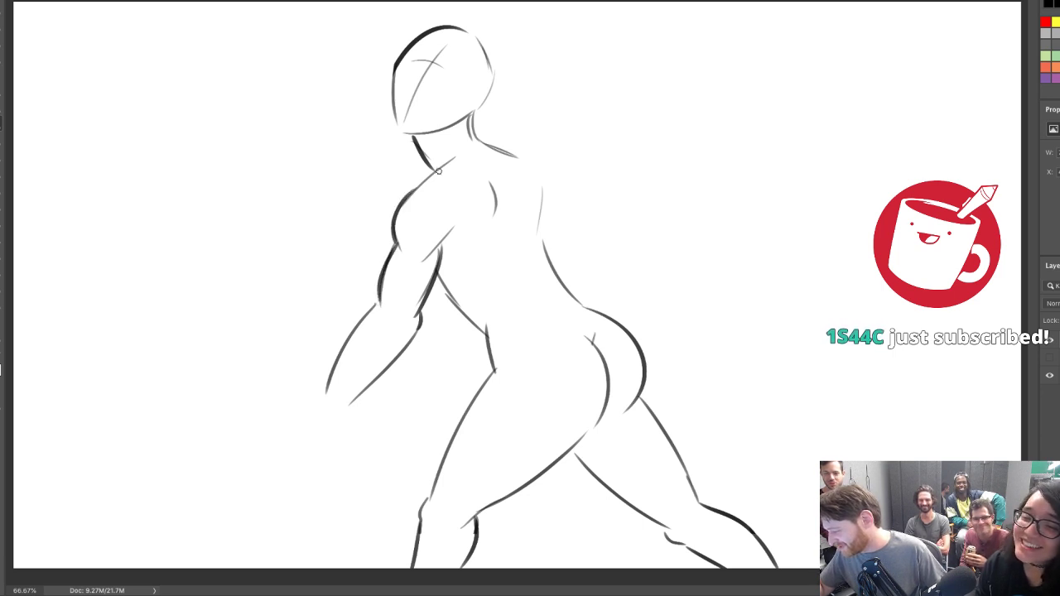
pyautogui.hotkey('ctrl', 'z')
pyautogui.moveTo(399, 246); pyautogui.dragTo(427, 182)
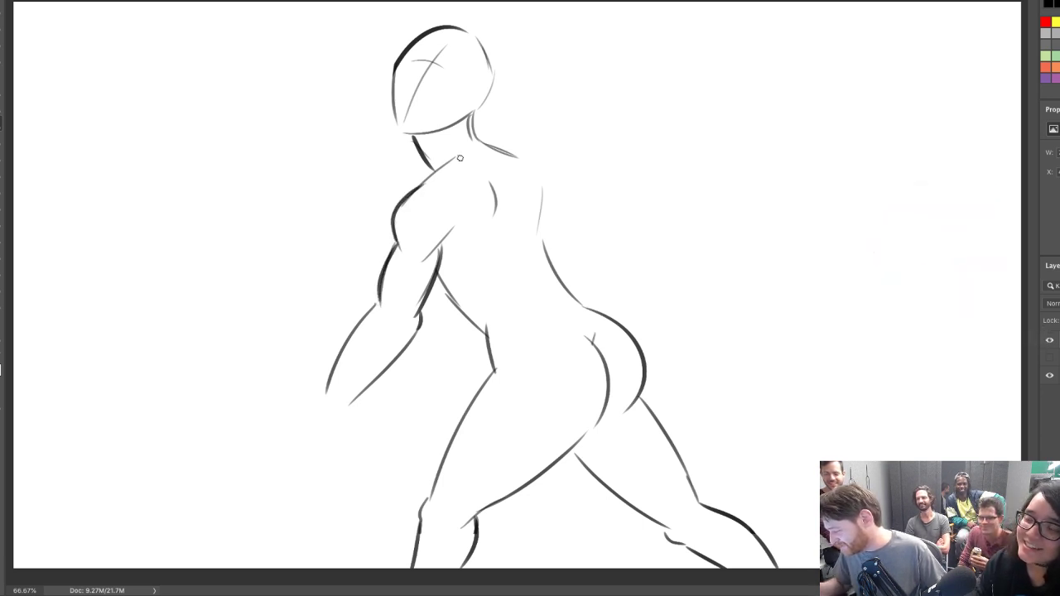
# Draw the wrist and a relaxed hand with curled fingers at the end of the lowered forearm
pyautogui.moveTo(325, 400)
pyautogui.mouseDown()
pyautogui.moveTo(329, 448)
pyautogui.moveTo(361, 434)
pyautogui.moveTo(363, 478)
pyautogui.moveTo(389, 431)
pyautogui.moveTo(377, 455)
pyautogui.moveTo(385, 451)
pyautogui.mouseUp()
pyautogui.hotkey('ctrl', 'z')
pyautogui.hotkey('ctrl', 'z')
pyautogui.hotkey('ctrl', 'z')
pyautogui.hotkey('ctrl', 'z')
pyautogui.hotkey('ctrl', 'z')
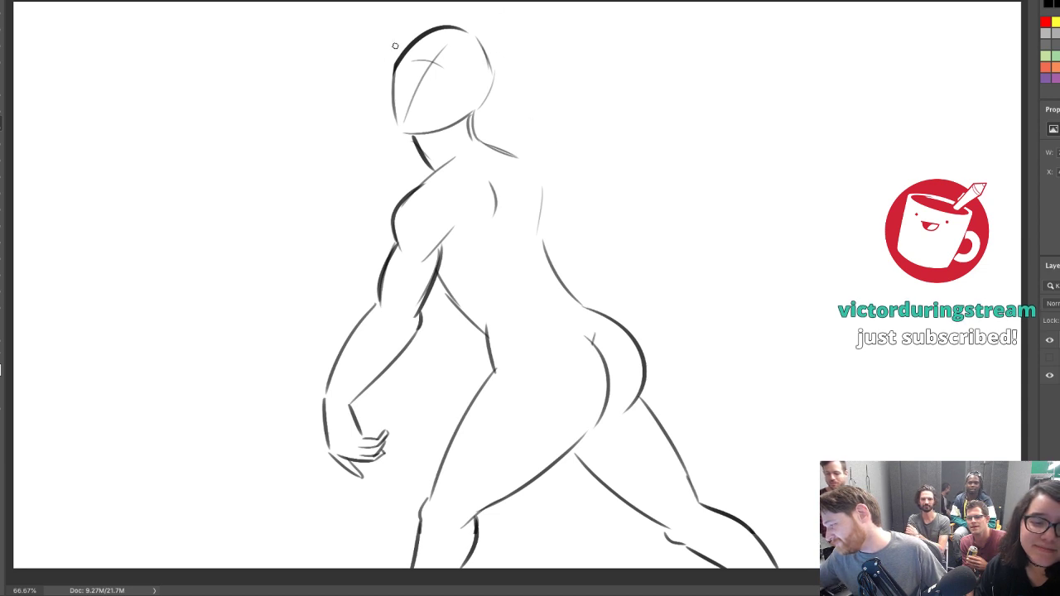
# Draw the rounded far shoulder from the base of the neck and a long spine line down the upper back
pyautogui.moveTo(312, 67); pyautogui.dragTo(404, 38)
pyautogui.hotkey('ctrl', 'z')
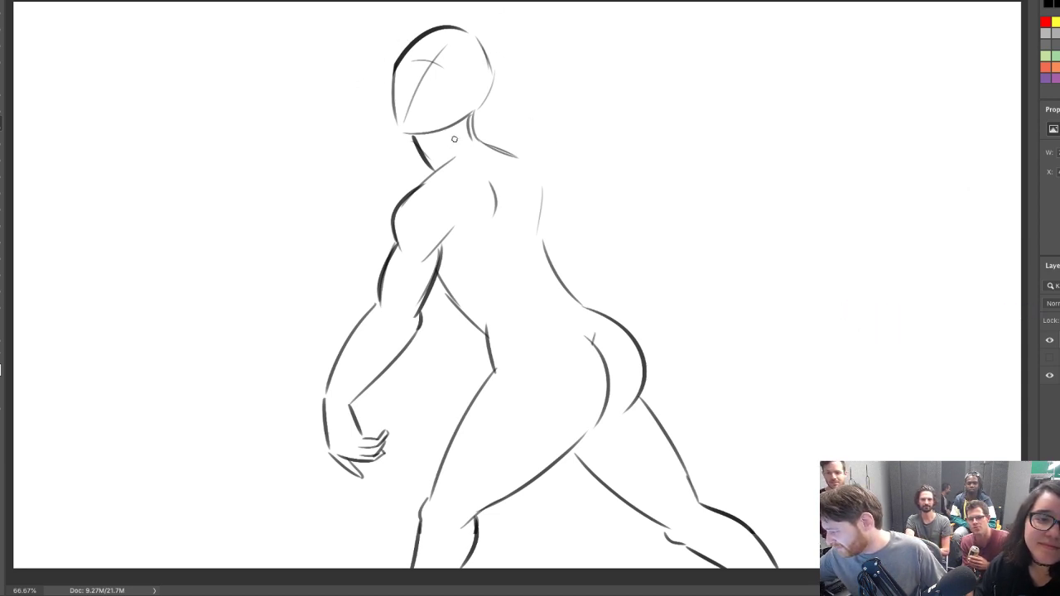
pyautogui.moveTo(494, 145); pyautogui.dragTo(544, 186)
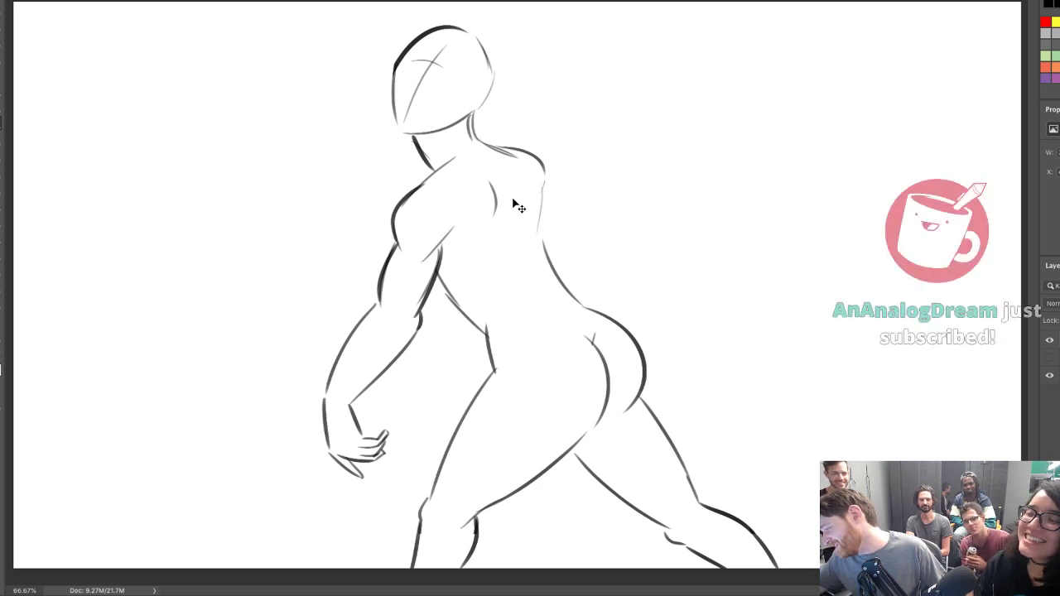
pyautogui.moveTo(510, 189); pyautogui.dragTo(520, 257)
# Redraw the back contour as a darker line from below the far shoulder into the waist
pyautogui.moveTo(541, 190); pyautogui.dragTo(546, 259)
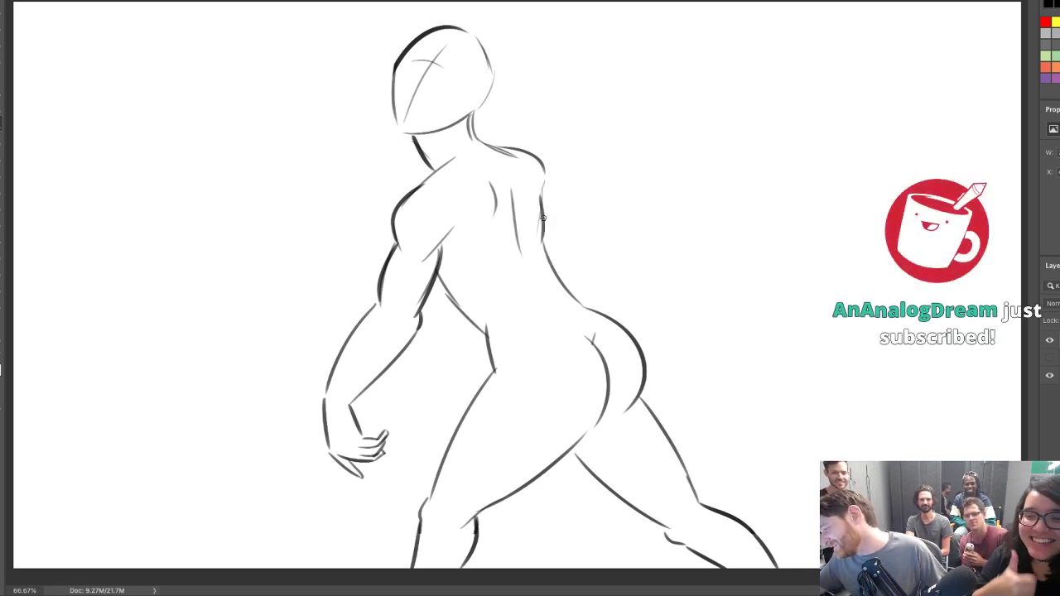
pyautogui.hotkey('ctrl', 'z')
pyautogui.moveTo(541, 193); pyautogui.dragTo(553, 270)
pyautogui.hotkey('ctrl', 'z')
pyautogui.moveTo(542, 196); pyautogui.dragTo(549, 265)
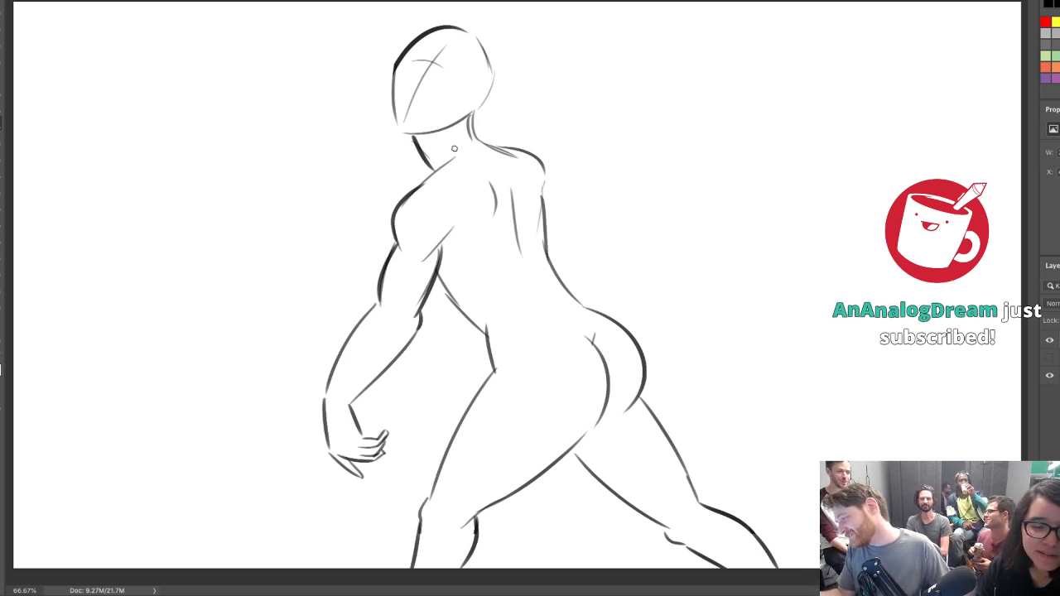
# Sketch the raised arm's outer contours, running from the forehead to a bent elbow and back to the near shoulder
pyautogui.moveTo(392, 59); pyautogui.dragTo(317, 99)
pyautogui.hotkey('ctrl', 'z')
pyautogui.moveTo(392, 60)
pyautogui.mouseDown()
pyautogui.moveTo(317, 130)
pyautogui.moveTo(484, 207)
pyautogui.mouseUp()
pyautogui.hotkey('ctrl', 'z')
pyautogui.moveTo(322, 137); pyautogui.dragTo(435, 194)
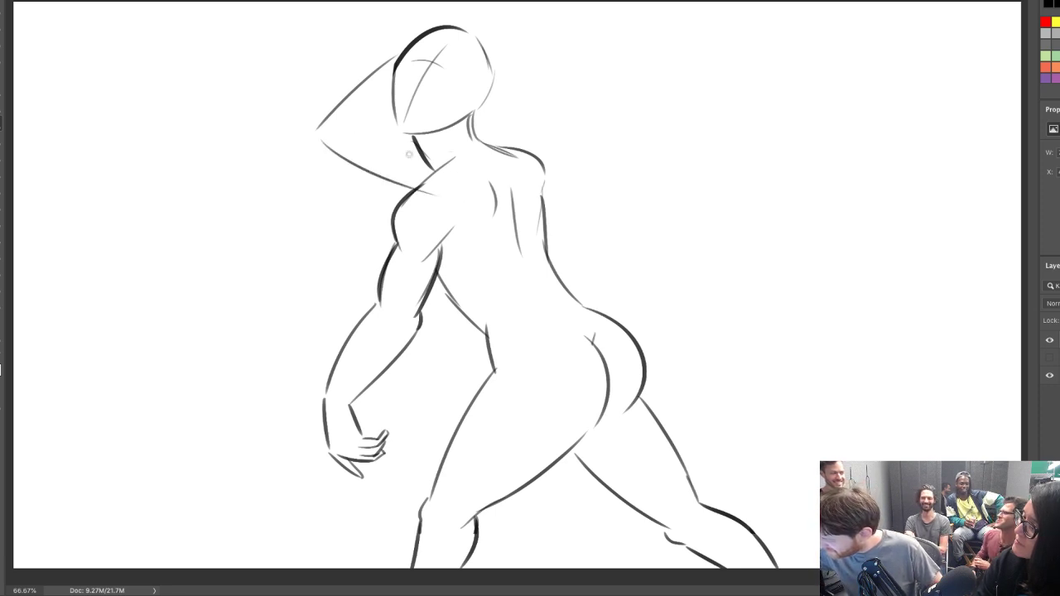
# Draw the raised arm's inner contours, from the face to the elbow crease and back to the neck
pyautogui.moveTo(359, 132); pyautogui.dragTo(472, 143)
pyautogui.hotkey('ctrl', 'z')
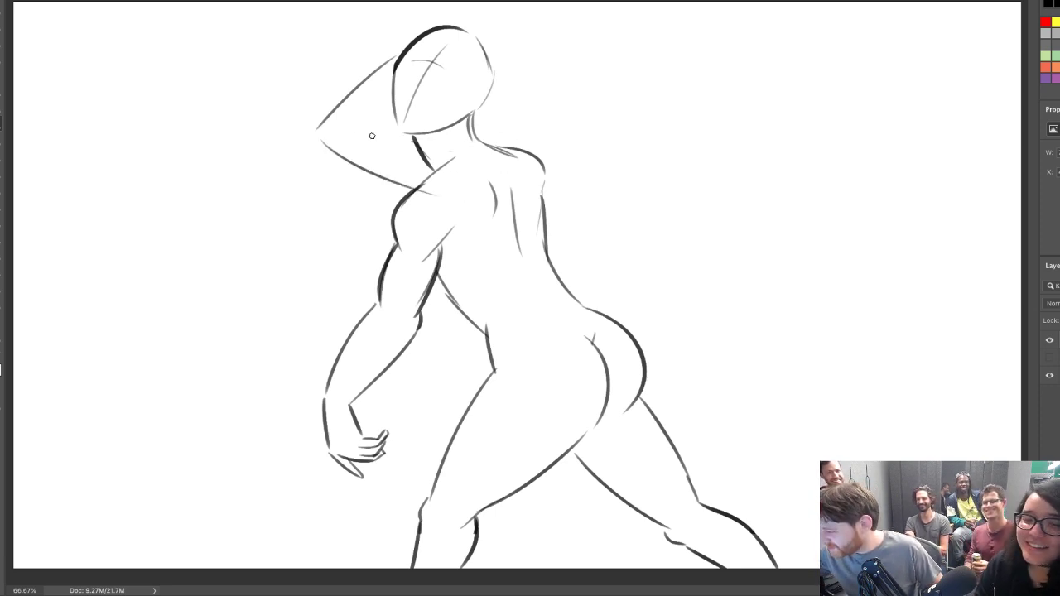
pyautogui.moveTo(372, 136); pyautogui.dragTo(394, 95)
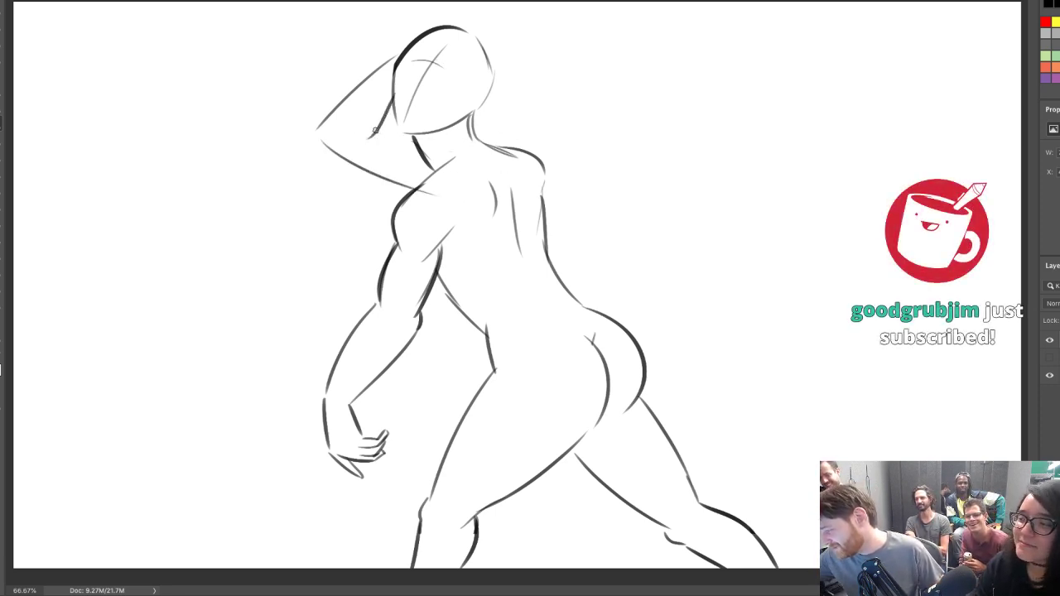
pyautogui.moveTo(375, 132)
pyautogui.mouseDown()
pyautogui.moveTo(406, 128)
pyautogui.moveTo(402, 138)
pyautogui.moveTo(418, 141)
pyautogui.mouseUp()
pyautogui.hotkey('ctrl', 'z')
pyautogui.hotkey('ctrl', 'z')
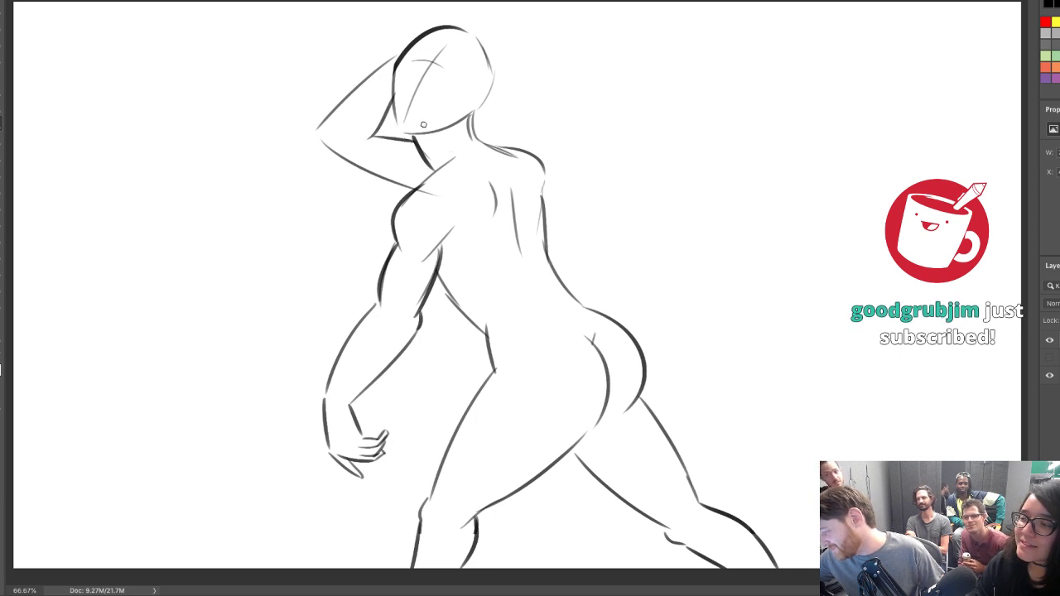
# Round the raised elbow's tip and redraw the underside of the raised upper arm down to the shoulder
pyautogui.moveTo(318, 129); pyautogui.dragTo(326, 146)
pyautogui.hotkey('ctrl', 'z')
pyautogui.moveTo(327, 148); pyautogui.dragTo(406, 195)
pyautogui.hotkey('ctrl', 'z')
pyautogui.moveTo(328, 149); pyautogui.dragTo(418, 191)
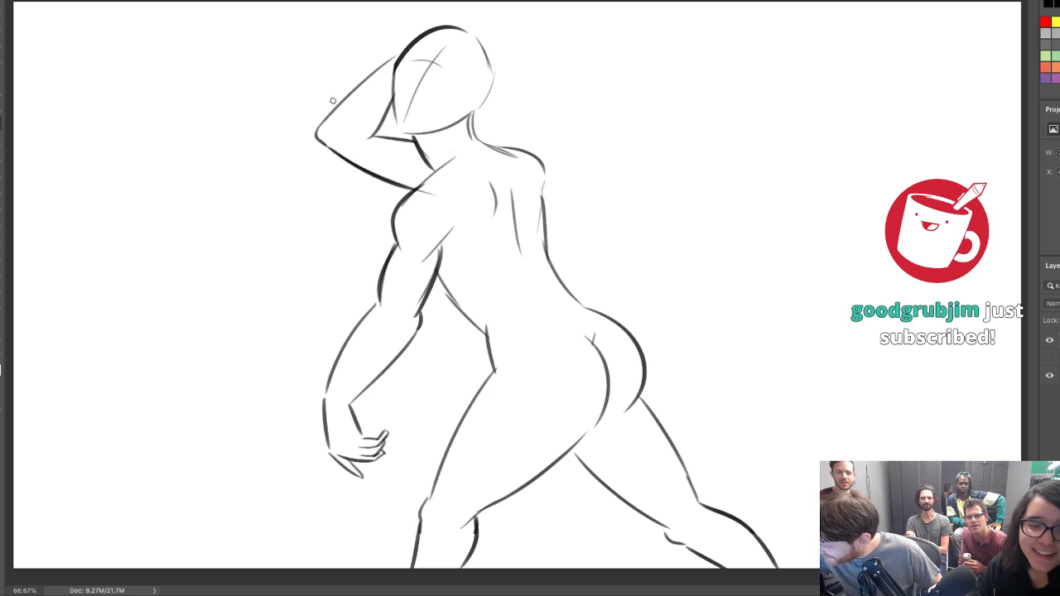
pyautogui.hotkey('ctrl', 'z')
pyautogui.moveTo(340, 160); pyautogui.dragTo(410, 195)
pyautogui.hotkey('ctrl', 'z')
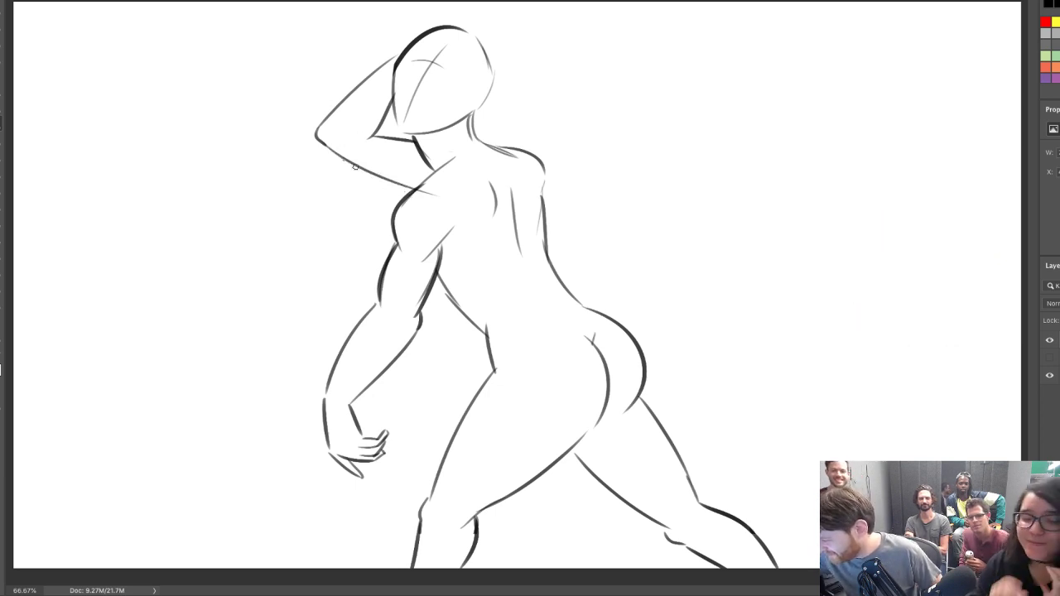
pyautogui.moveTo(343, 159); pyautogui.dragTo(411, 195)
pyautogui.hotkey('ctrl', 'z')
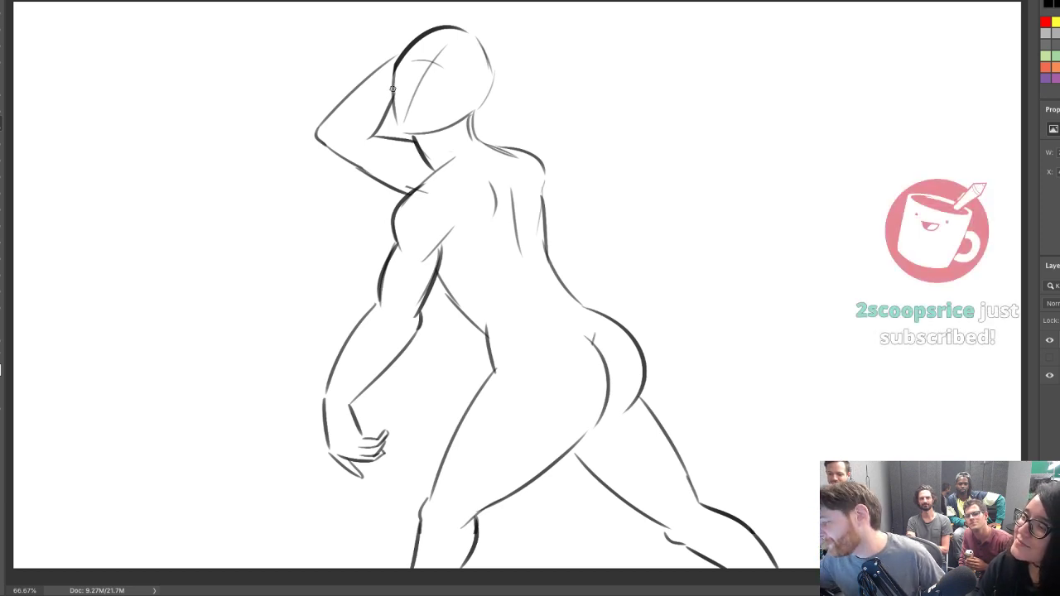
# Sketch the raised hand's contour above the forehead, darken the front of the face and rework the forehead outline beneath the hand
pyautogui.moveTo(392, 57)
pyautogui.mouseDown()
pyautogui.moveTo(407, 24)
pyautogui.moveTo(427, 24)
pyautogui.mouseUp()
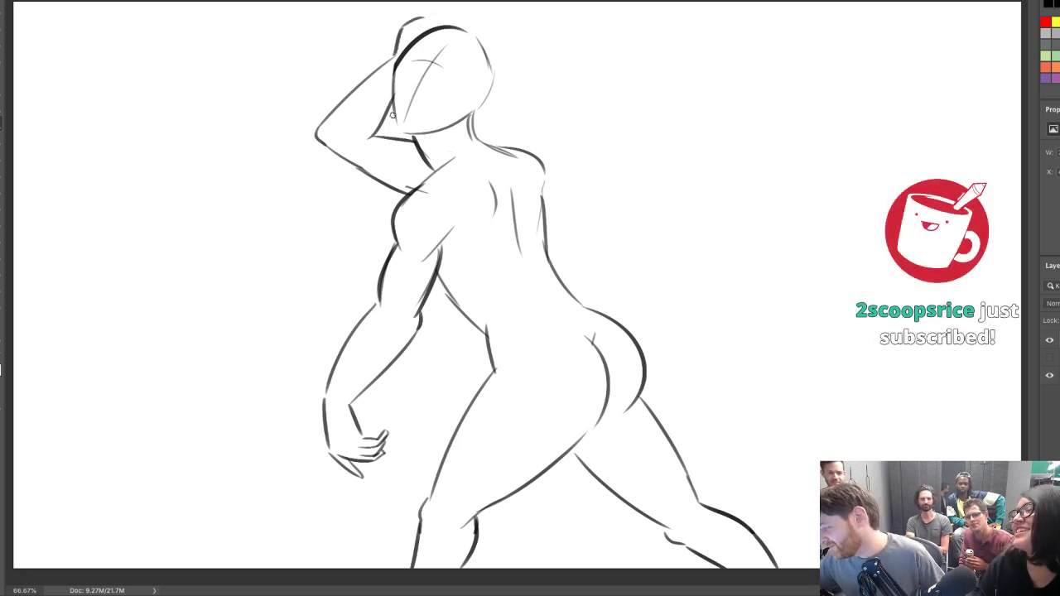
pyautogui.moveTo(393, 114); pyautogui.dragTo(406, 46)
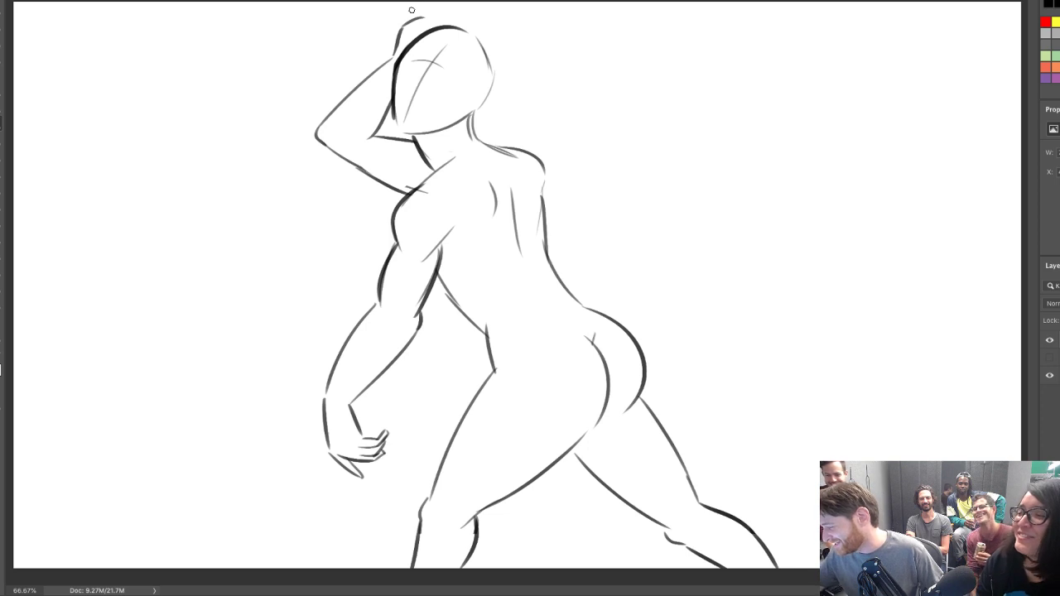
pyautogui.moveTo(387, 78); pyautogui.dragTo(426, 27)
pyautogui.hotkey('ctrl', 'z')
pyautogui.moveTo(397, 67); pyautogui.dragTo(433, 24)
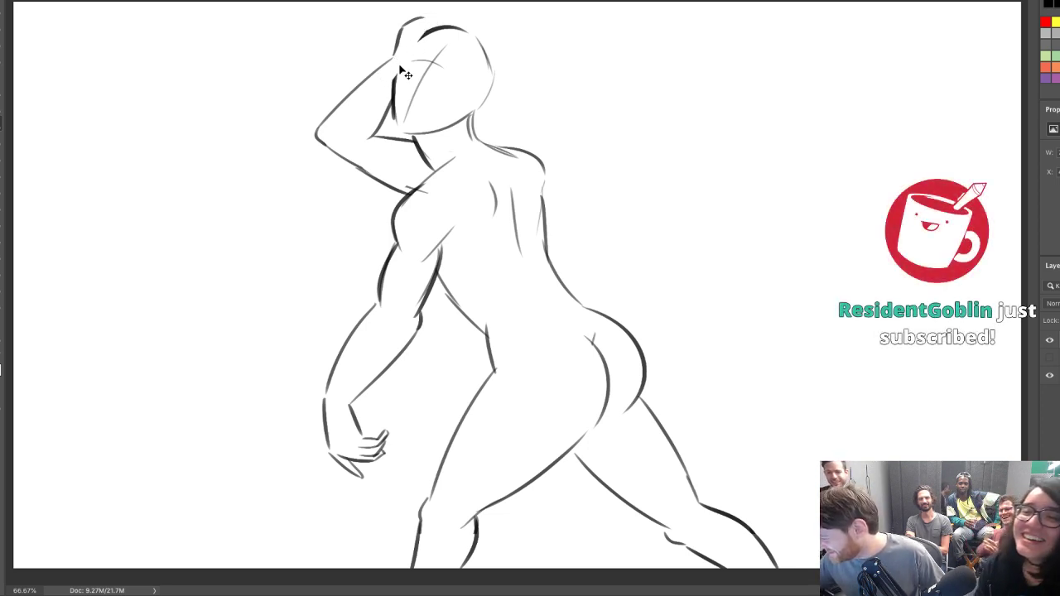
# Darken the head outline over the crown and back, close the chin curve and strengthen the front neck line
pyautogui.moveTo(407, 56)
pyautogui.mouseDown()
pyautogui.moveTo(468, 38)
pyautogui.moveTo(487, 58)
pyautogui.moveTo(483, 48)
pyautogui.moveTo(473, 112)
pyautogui.mouseUp()
pyautogui.hotkey('ctrl', 'z')
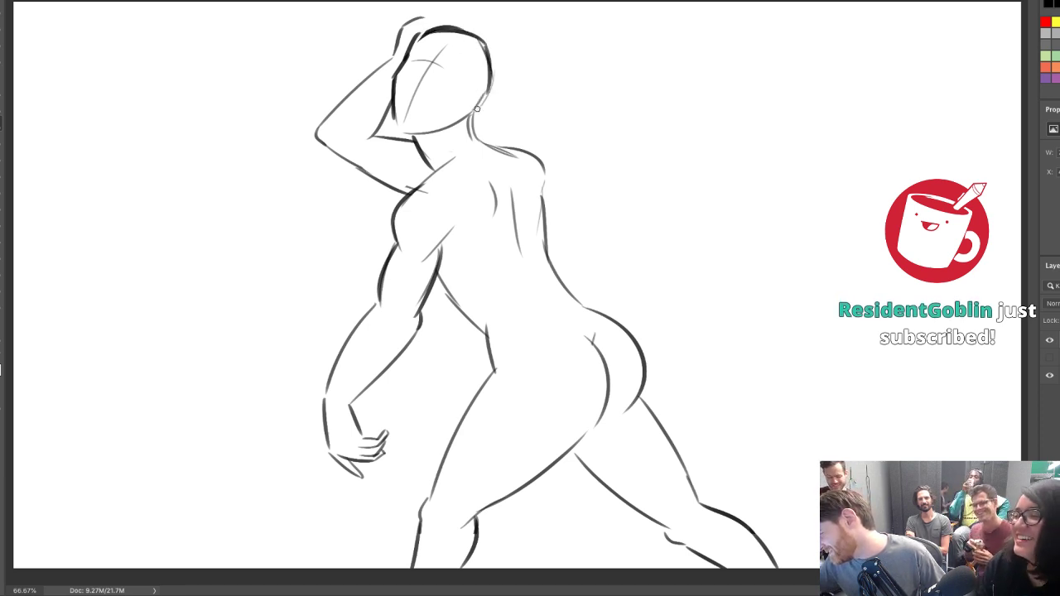
pyautogui.moveTo(392, 117); pyautogui.dragTo(423, 157)
pyautogui.hotkey('ctrl', 'z')
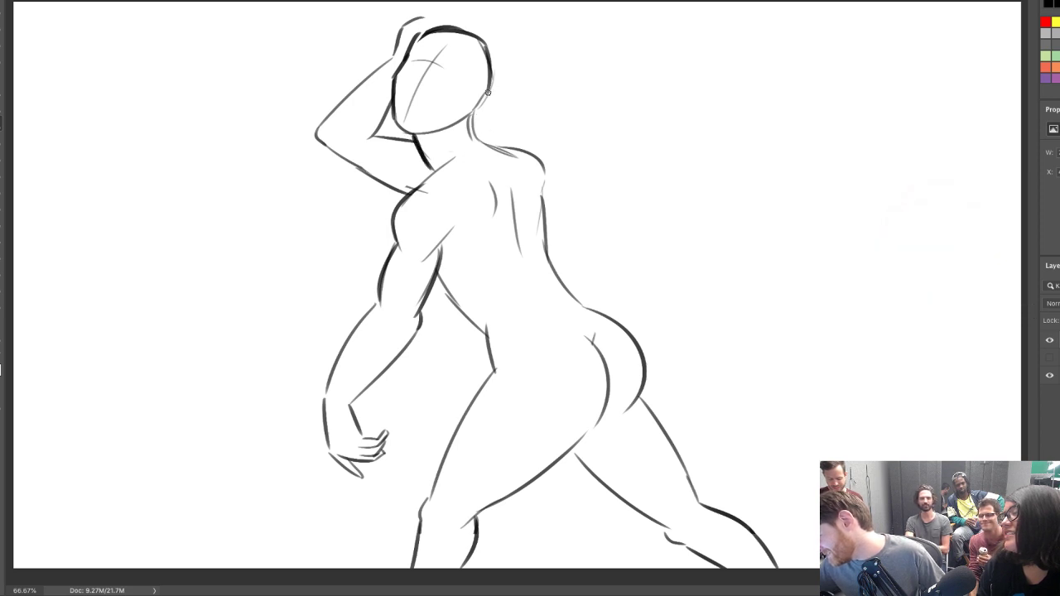
# Add jagged fur tufts at the nape, front of the neck and near shoulder, erasing the smooth lines they replace
pyautogui.moveTo(488, 92)
pyautogui.mouseDown()
pyautogui.moveTo(478, 120)
pyautogui.moveTo(492, 141)
pyautogui.mouseUp()
pyautogui.hotkey('ctrl', 'z')
pyautogui.moveTo(414, 138)
pyautogui.mouseDown()
pyautogui.moveTo(426, 176)
pyautogui.moveTo(428, 162)
pyautogui.moveTo(433, 176)
pyautogui.moveTo(447, 167)
pyautogui.moveTo(421, 178)
pyautogui.moveTo(431, 186)
pyautogui.moveTo(414, 182)
pyautogui.moveTo(393, 222)
pyautogui.moveTo(411, 194)
pyautogui.moveTo(399, 201)
pyautogui.mouseUp()
pyautogui.press('e')
pyautogui.press('b')
pyautogui.press('e')
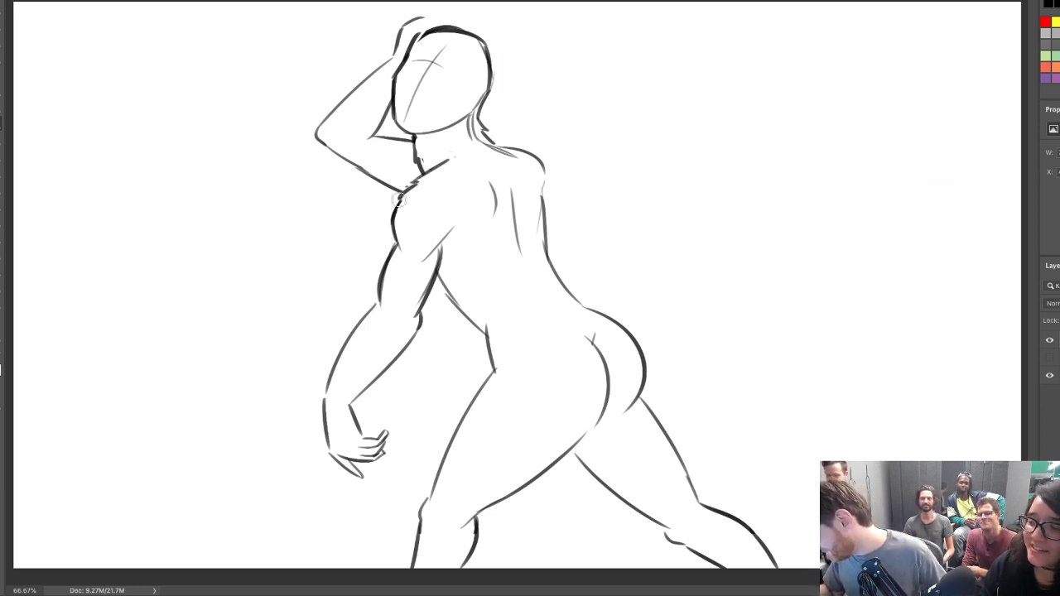
pyautogui.press('b')
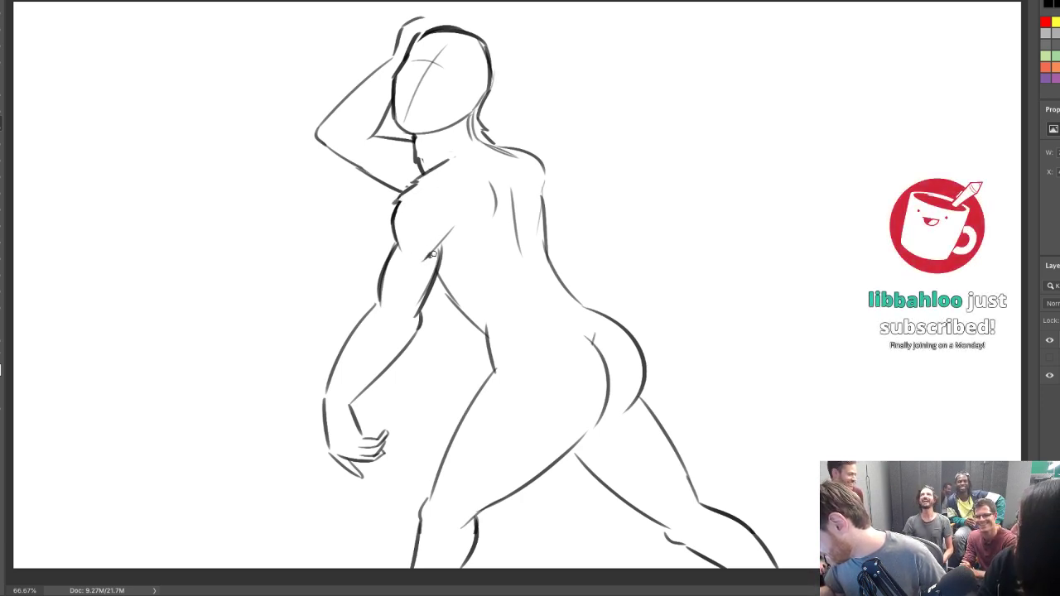
# Add fur tufts at the armpit, along the lowered upper arm and forearm, and around the wrist
pyautogui.moveTo(433, 255); pyautogui.dragTo(460, 226)
pyautogui.moveTo(396, 251); pyautogui.dragTo(374, 285)
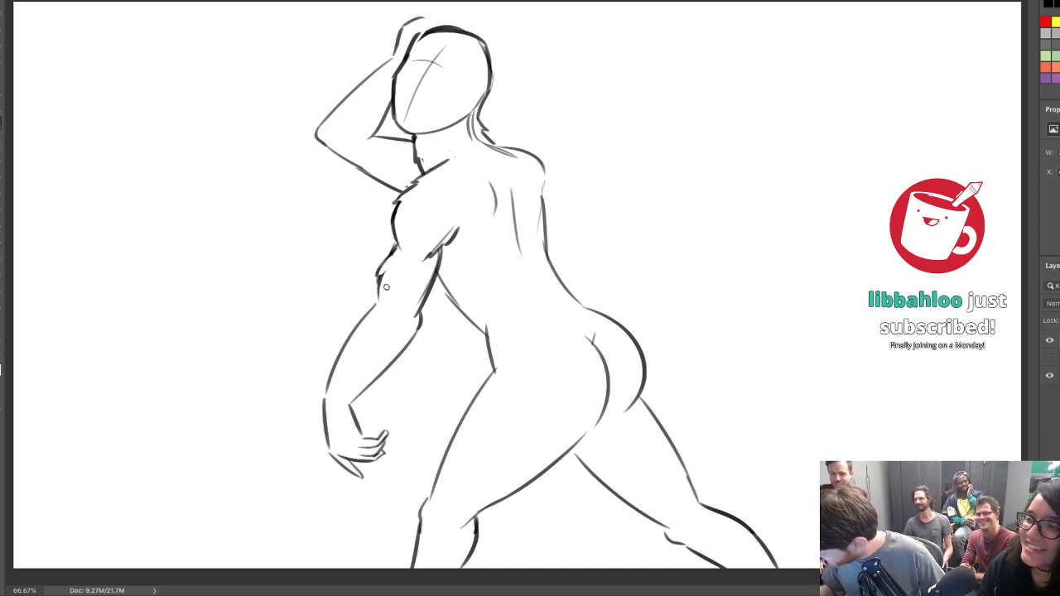
pyautogui.moveTo(378, 280); pyautogui.dragTo(376, 303)
pyautogui.moveTo(328, 384)
pyautogui.mouseDown()
pyautogui.moveTo(335, 448)
pyautogui.moveTo(353, 433)
pyautogui.mouseUp()
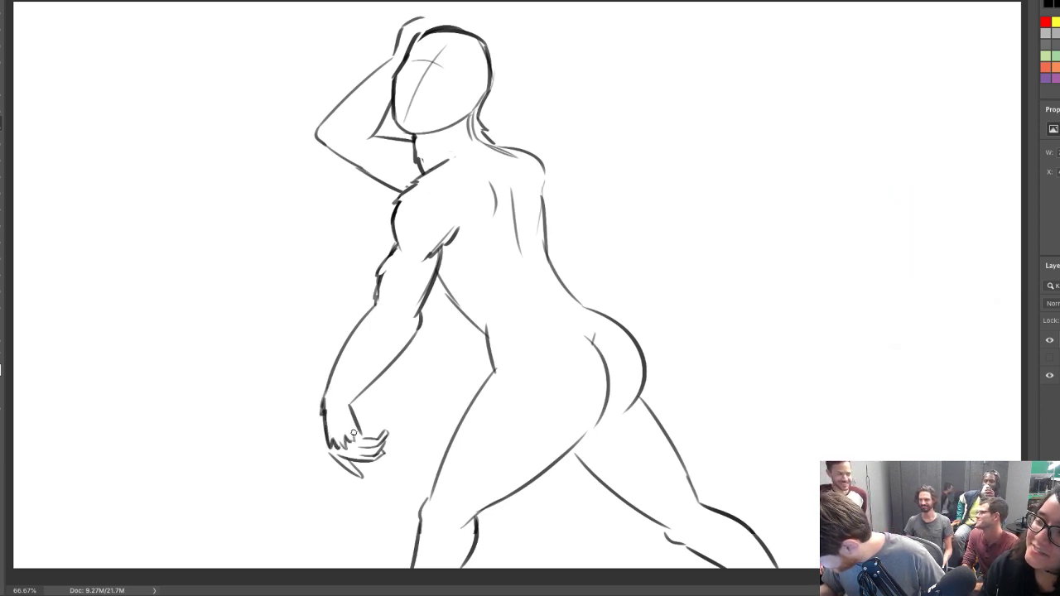
pyautogui.moveTo(407, 328); pyautogui.dragTo(391, 351)
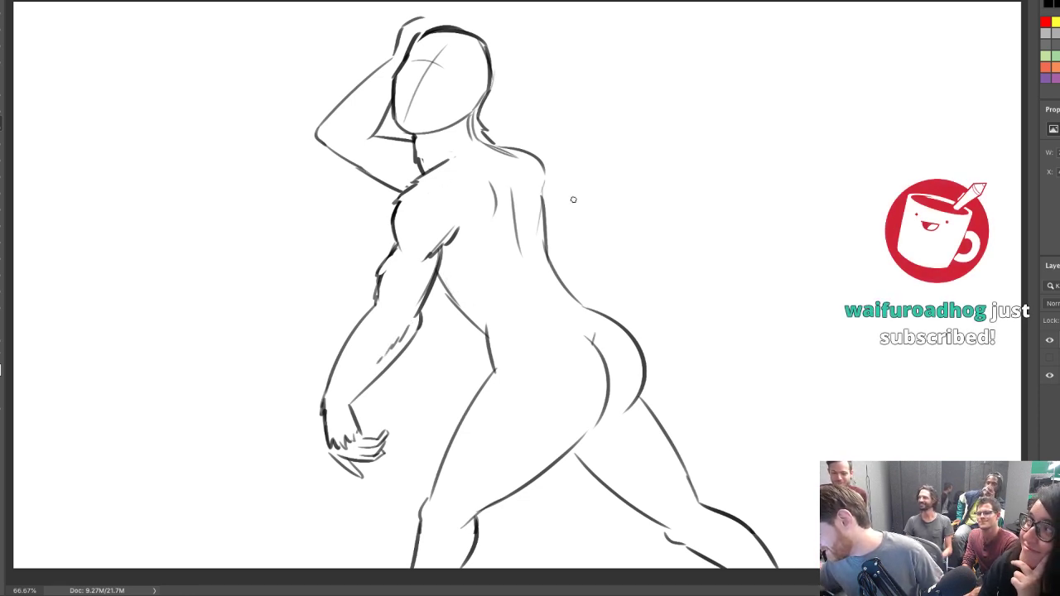
# Add pointed fur tufts to the far shoulder and beneath the raised arm's elbow
pyautogui.moveTo(514, 148); pyautogui.dragTo(550, 174)
pyautogui.hotkey('ctrl', 'z')
pyautogui.moveTo(546, 169); pyautogui.dragTo(543, 198)
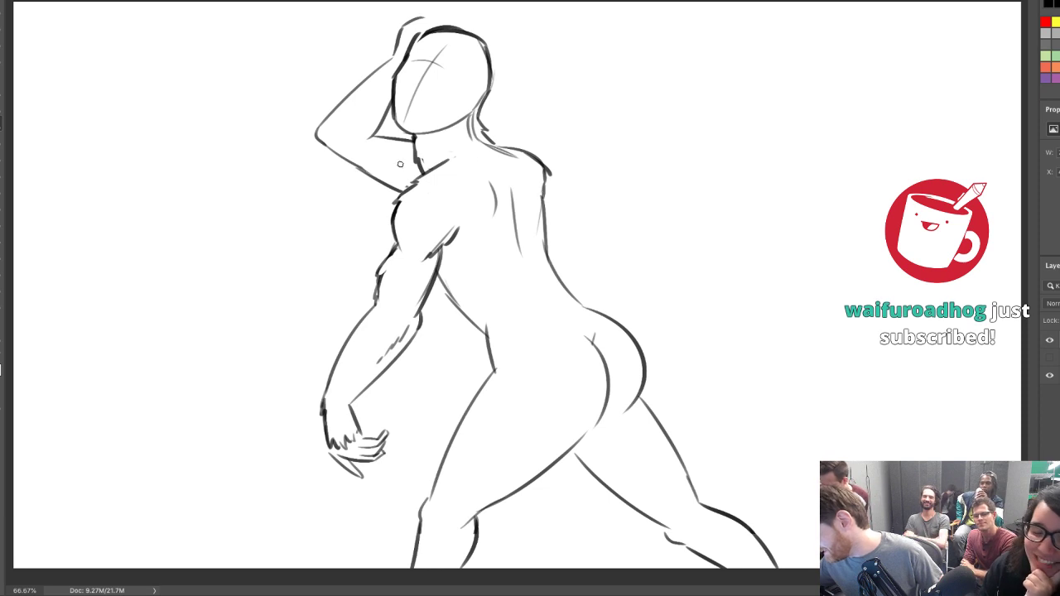
pyautogui.moveTo(319, 140); pyautogui.dragTo(404, 189)
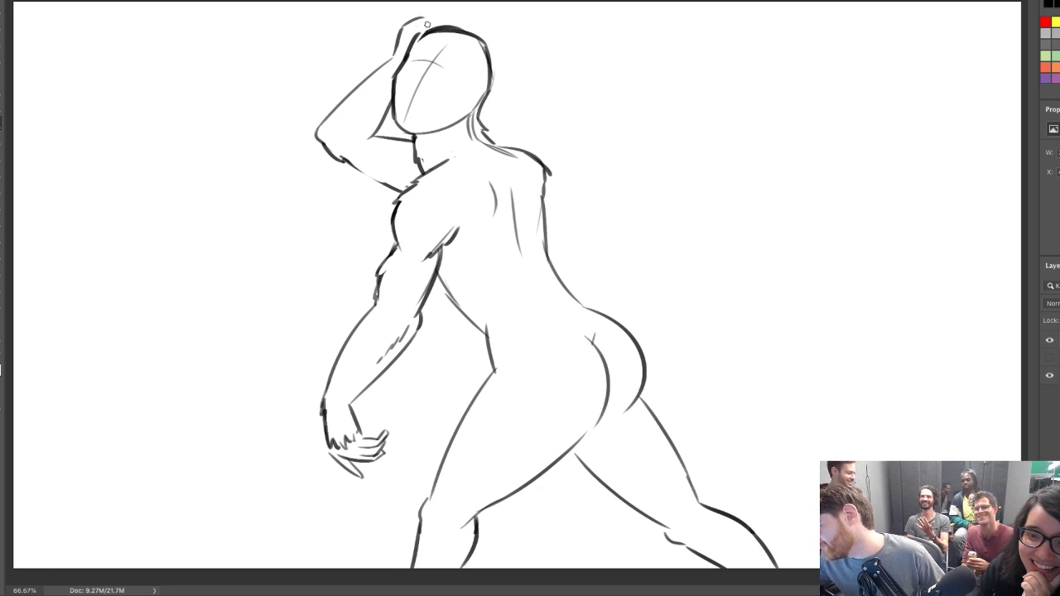
# Draw hair sweeping over the crown to a pointed tip, with curved strands falling behind the head to the neck
pyautogui.moveTo(417, 35)
pyautogui.mouseDown()
pyautogui.moveTo(546, 33)
pyautogui.moveTo(539, 26)
pyautogui.moveTo(521, 37)
pyautogui.moveTo(539, 121)
pyautogui.mouseUp()
pyautogui.hotkey('ctrl', 'z')
pyautogui.hotkey('ctrl', 'z')
pyautogui.moveTo(520, 38)
pyautogui.mouseDown()
pyautogui.moveTo(536, 94)
pyautogui.moveTo(504, 142)
pyautogui.mouseUp()
pyautogui.hotkey('ctrl', 'z')
pyautogui.moveTo(520, 70); pyautogui.dragTo(500, 142)
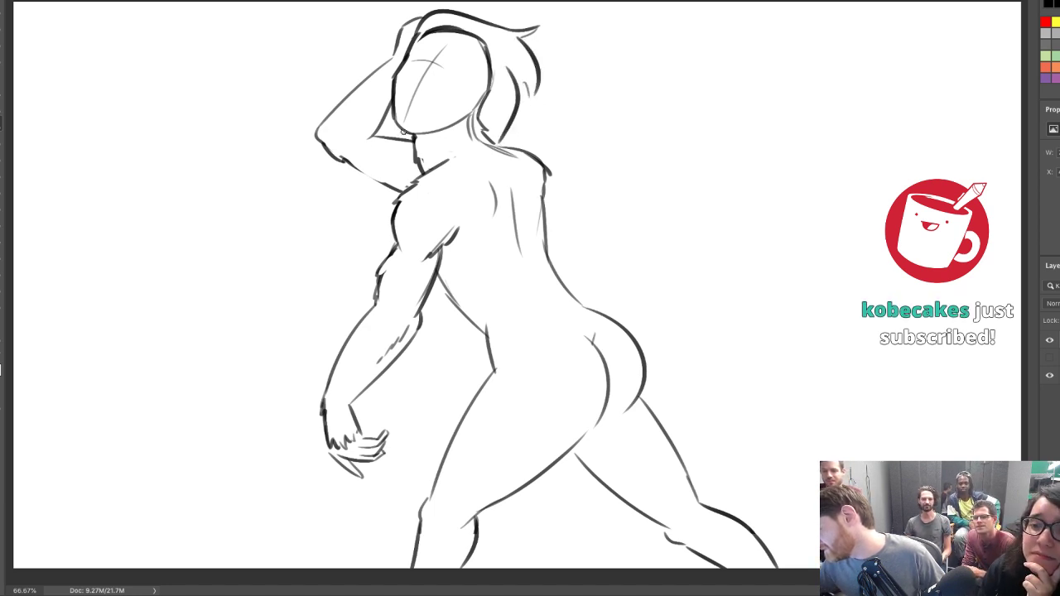
# Draw a long pointed hair lock hanging from the chin past the near shoulder and erase the raised-arm line it covers
pyautogui.moveTo(396, 122)
pyautogui.mouseDown()
pyautogui.moveTo(359, 240)
pyautogui.moveTo(387, 155)
pyautogui.moveTo(358, 225)
pyautogui.mouseUp()
pyautogui.hotkey('ctrl', 'z')
pyautogui.moveTo(359, 225); pyautogui.dragTo(370, 208)
pyautogui.moveTo(370, 210); pyautogui.dragTo(386, 251)
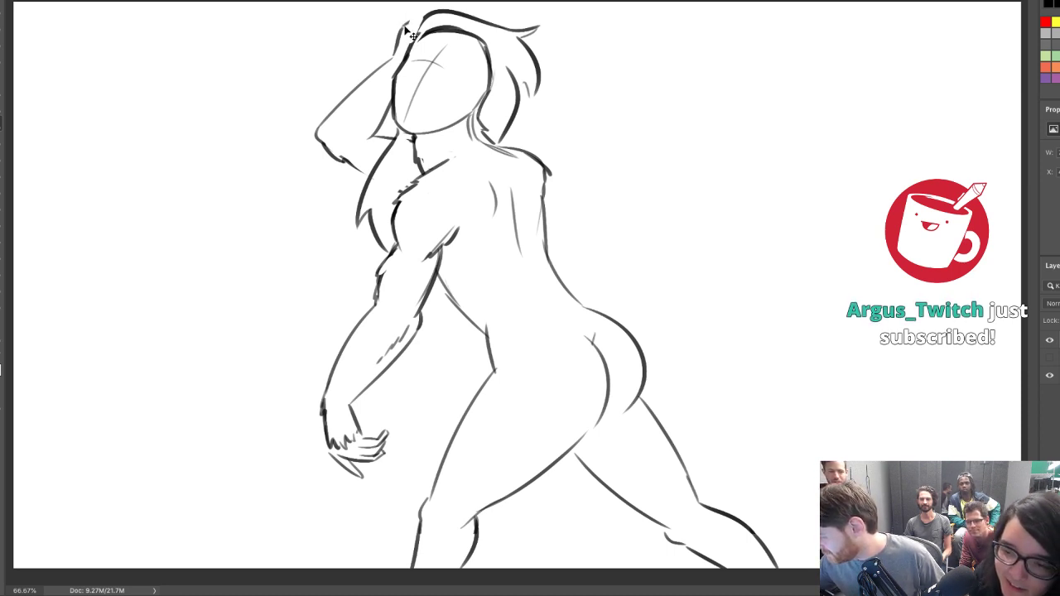
# Redraw the raised hand with fingers gripping the top of the hair and erase the old crown line beneath the hair
pyautogui.moveTo(407, 22)
pyautogui.mouseDown()
pyautogui.moveTo(412, 44)
pyautogui.moveTo(397, 15)
pyautogui.moveTo(443, 13)
pyautogui.mouseUp()
pyautogui.hotkey('ctrl', 'z')
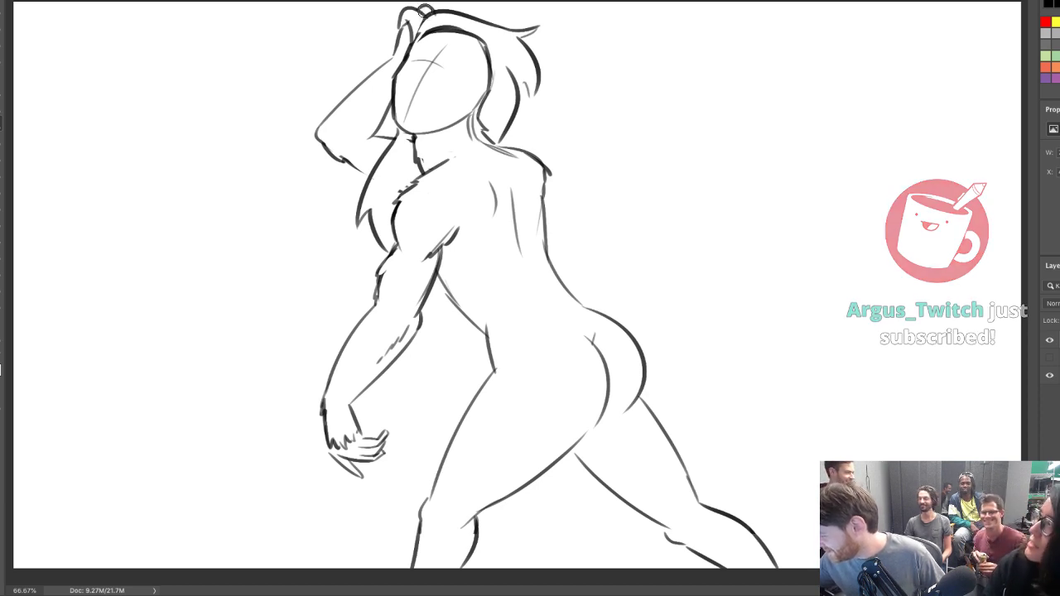
pyautogui.press('e')
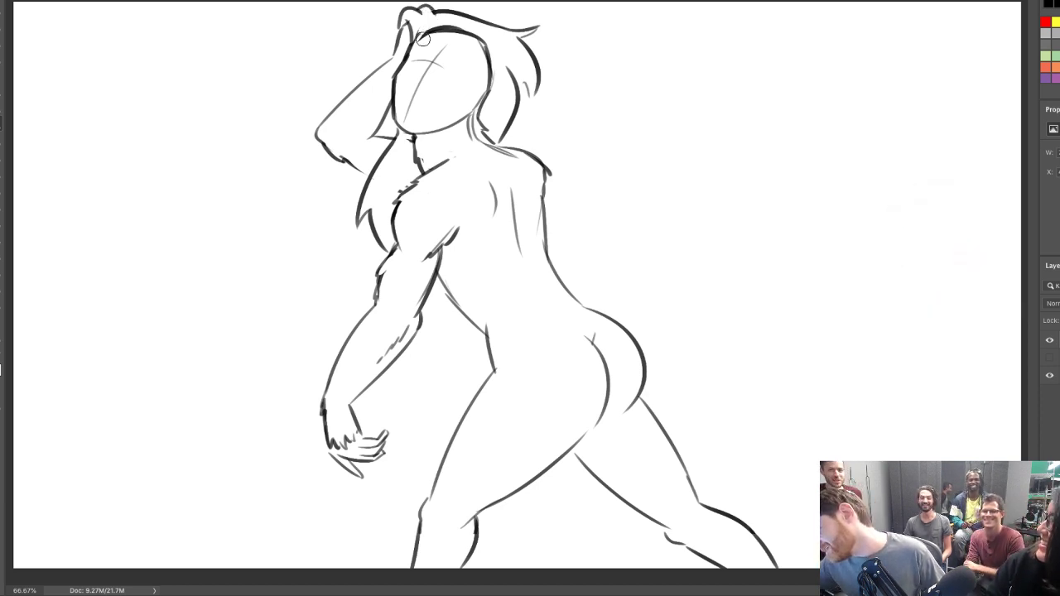
pyautogui.moveTo(423, 38)
pyautogui.mouseDown()
pyautogui.moveTo(461, 33)
pyautogui.moveTo(484, 45)
pyautogui.mouseUp()
pyautogui.press('b')
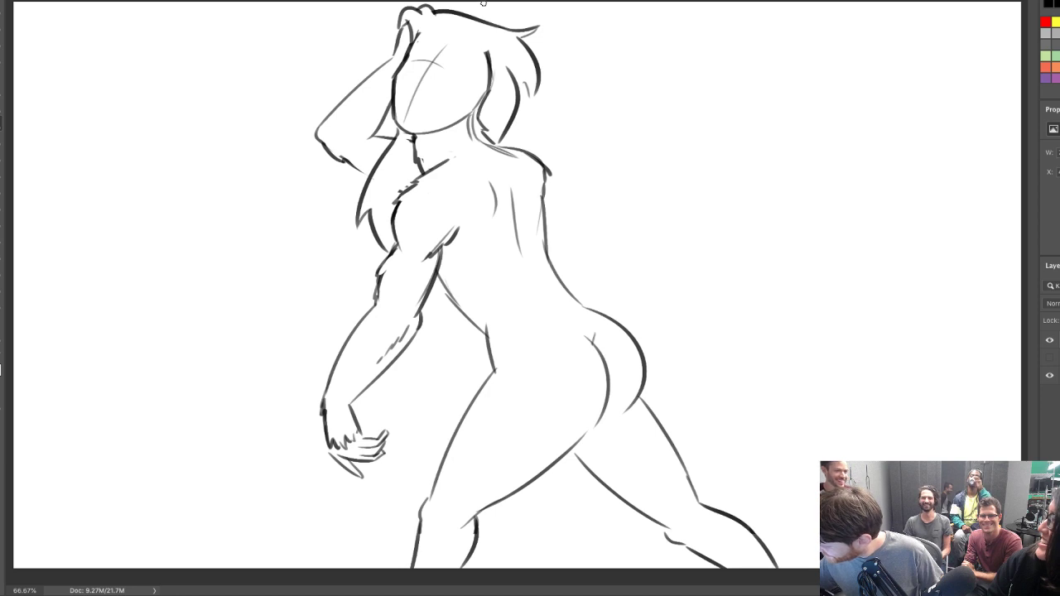
# Draw a pointed hair lock falling from the jaw onto the upper back and erase the neck and head lines it covers
pyautogui.moveTo(477, 106)
pyautogui.mouseDown()
pyautogui.moveTo(462, 129)
pyautogui.moveTo(448, 182)
pyautogui.mouseUp()
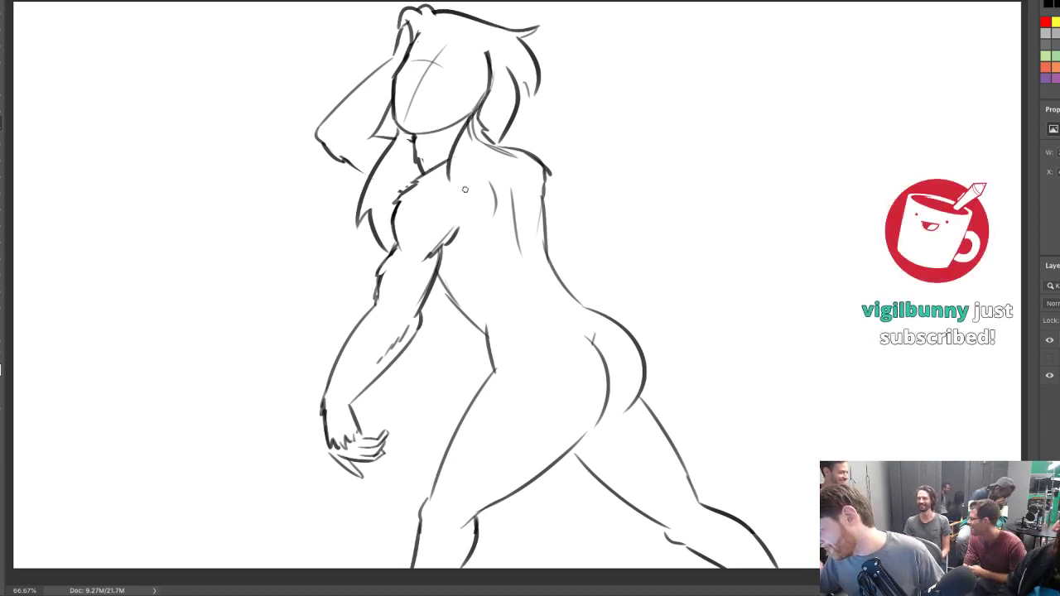
pyautogui.hotkey('ctrl', 'z')
pyautogui.moveTo(475, 111)
pyautogui.mouseDown()
pyautogui.moveTo(461, 183)
pyautogui.moveTo(506, 118)
pyautogui.moveTo(551, 8)
pyautogui.moveTo(503, 152)
pyautogui.moveTo(464, 172)
pyautogui.moveTo(505, 140)
pyautogui.mouseUp()
pyautogui.hotkey('ctrl', 'z')
pyautogui.hotkey('ctrl', 'z')
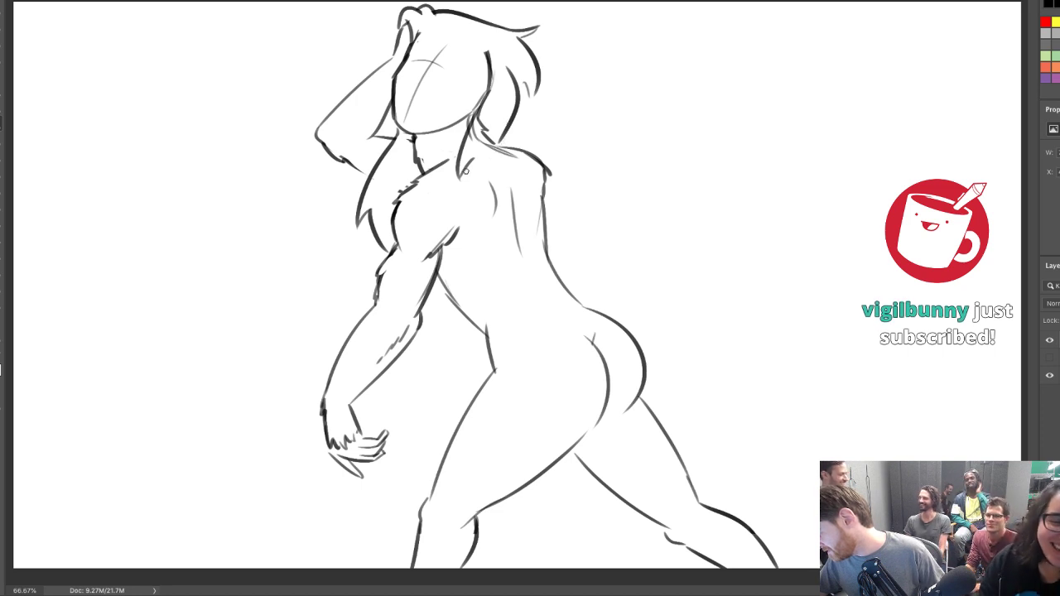
pyautogui.moveTo(463, 172)
pyautogui.mouseDown()
pyautogui.moveTo(514, 123)
pyautogui.moveTo(512, 142)
pyautogui.moveTo(511, 117)
pyautogui.moveTo(516, 150)
pyautogui.mouseUp()
pyautogui.hotkey('ctrl', 'z')
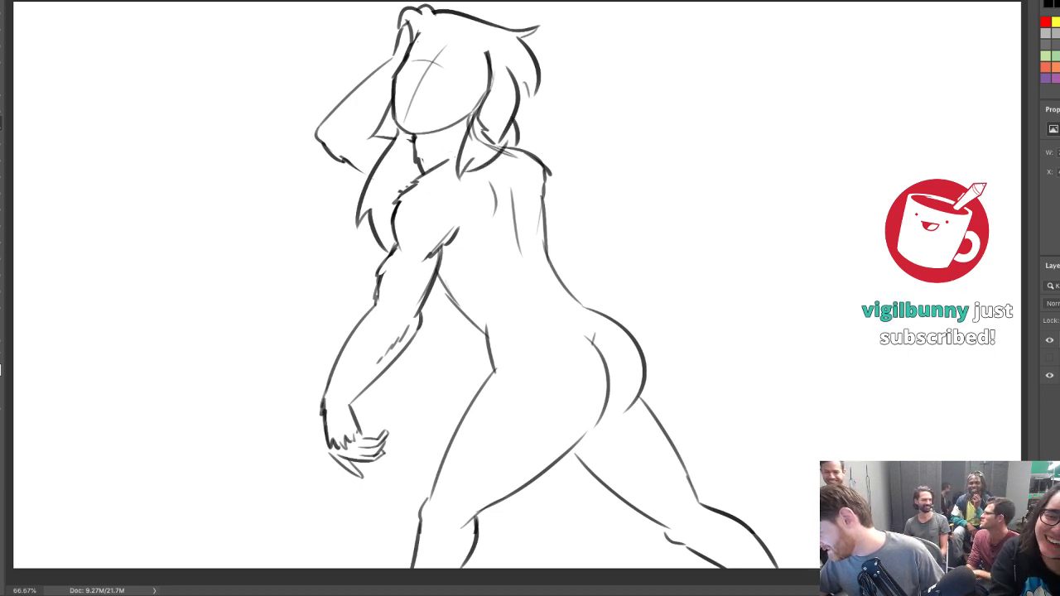
pyautogui.moveTo(474, 121); pyautogui.dragTo(494, 138)
pyautogui.moveTo(491, 80); pyautogui.dragTo(487, 98)
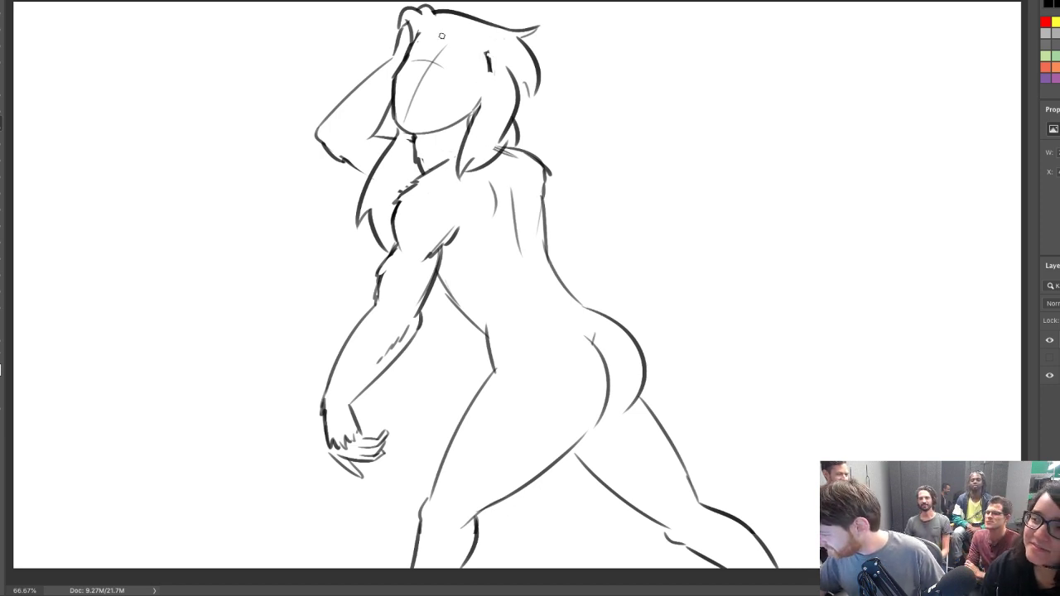
# Draw arched eyebrows, heavy-lidded eyes and small nostrils on the face, and clear away the facial guide lines
pyautogui.moveTo(441, 36)
pyautogui.mouseDown()
pyautogui.moveTo(481, 40)
pyautogui.moveTo(460, 41)
pyautogui.moveTo(489, 66)
pyautogui.mouseUp()
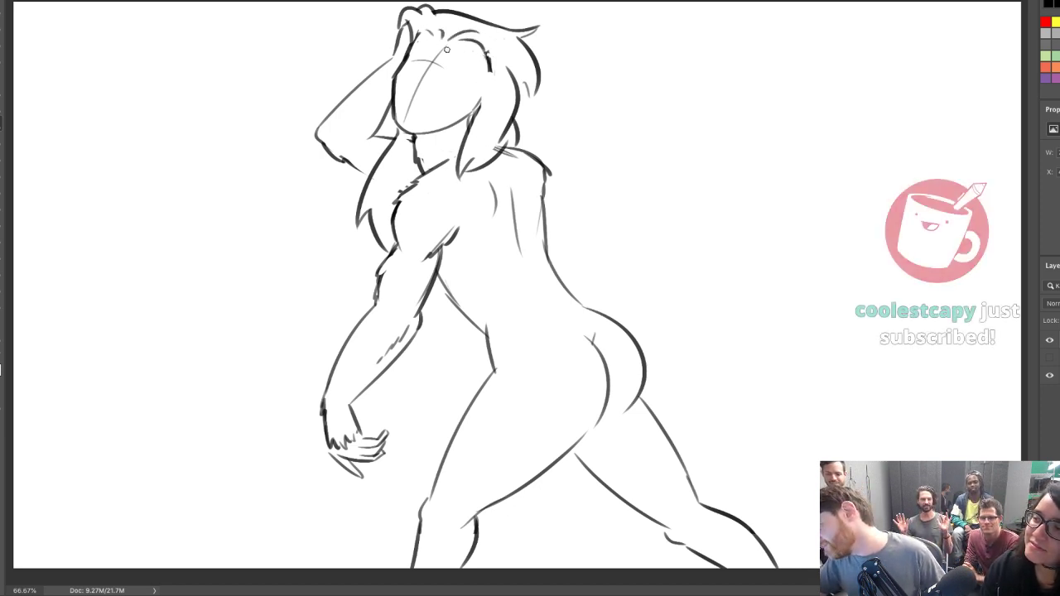
pyautogui.moveTo(414, 51)
pyautogui.mouseDown()
pyautogui.moveTo(421, 61)
pyautogui.moveTo(438, 52)
pyautogui.moveTo(469, 84)
pyautogui.moveTo(475, 67)
pyautogui.mouseUp()
pyautogui.hotkey('ctrl', 'z')
pyautogui.hotkey('ctrl', 'z')
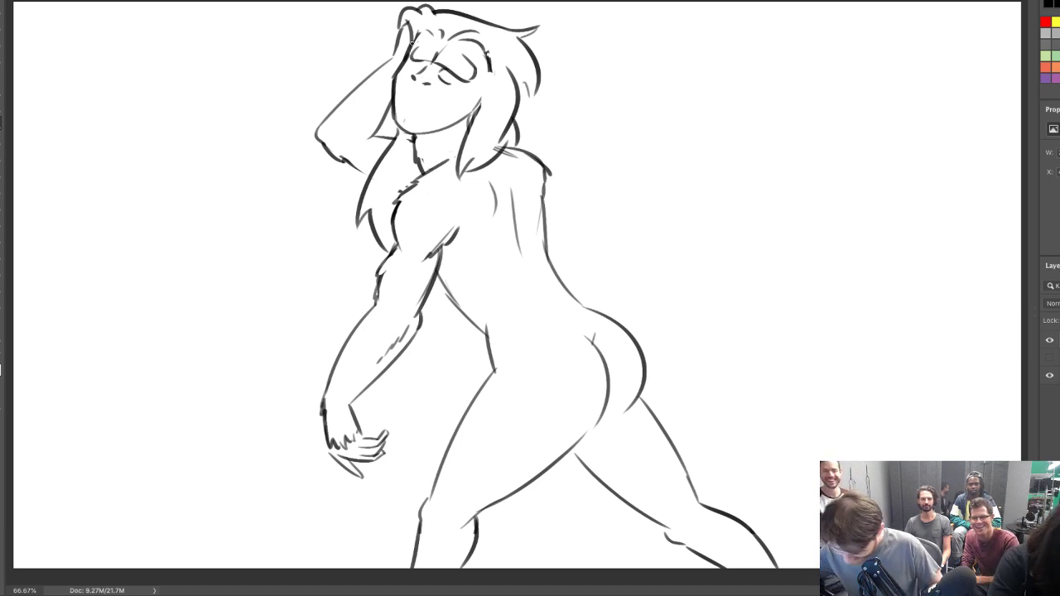
pyautogui.hotkey('ctrl', 'z')
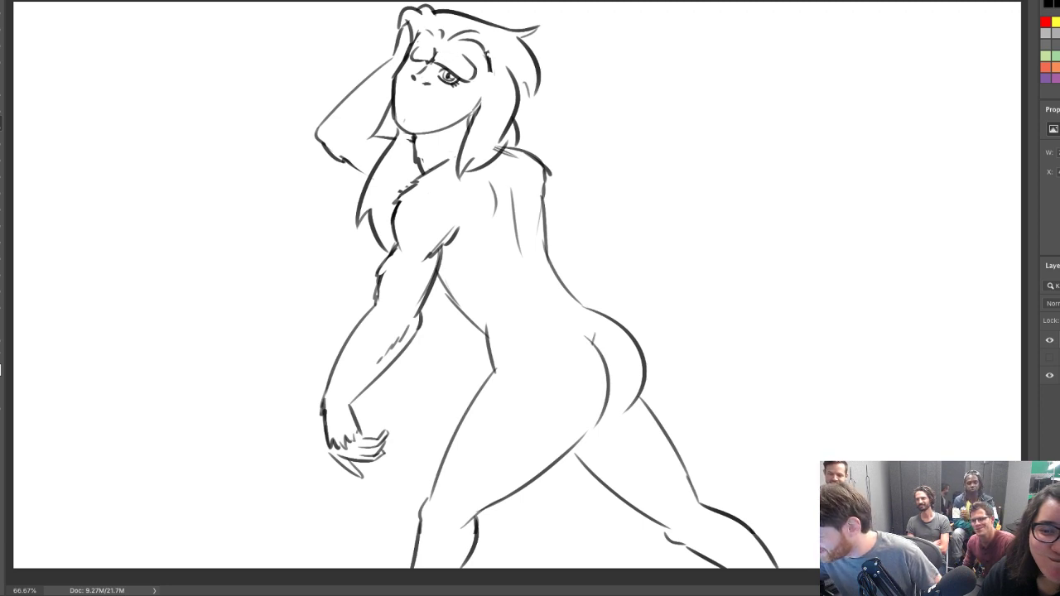
pyautogui.moveTo(440, 51); pyautogui.dragTo(470, 60)
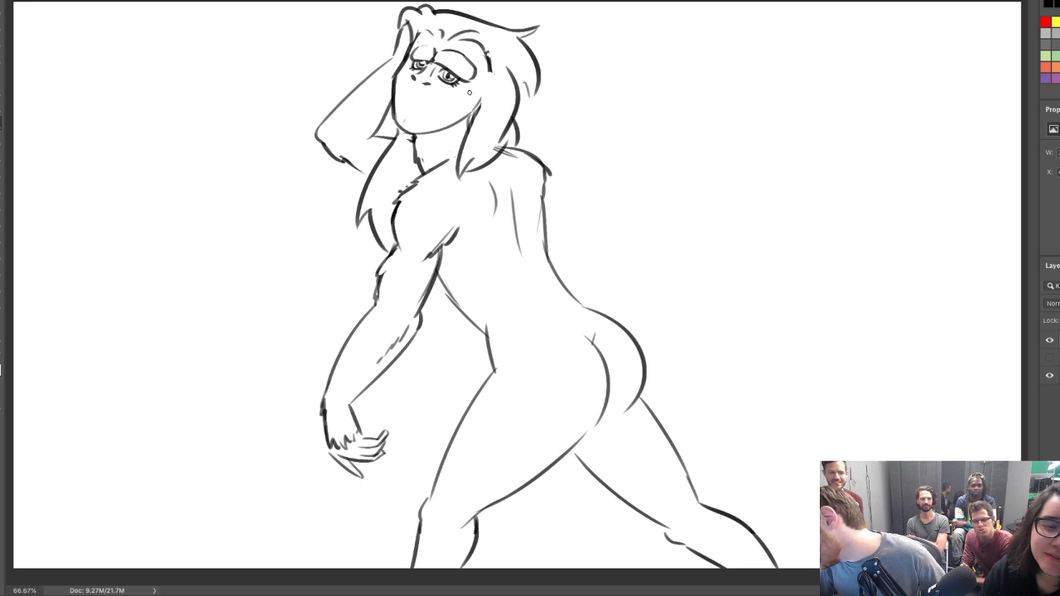
# Draw a cheek crease and full lips, reshape the front of the face and chin, and add a curled lock over the forehead
pyautogui.moveTo(470, 93); pyautogui.dragTo(440, 99)
pyautogui.hotkey('ctrl', 'z')
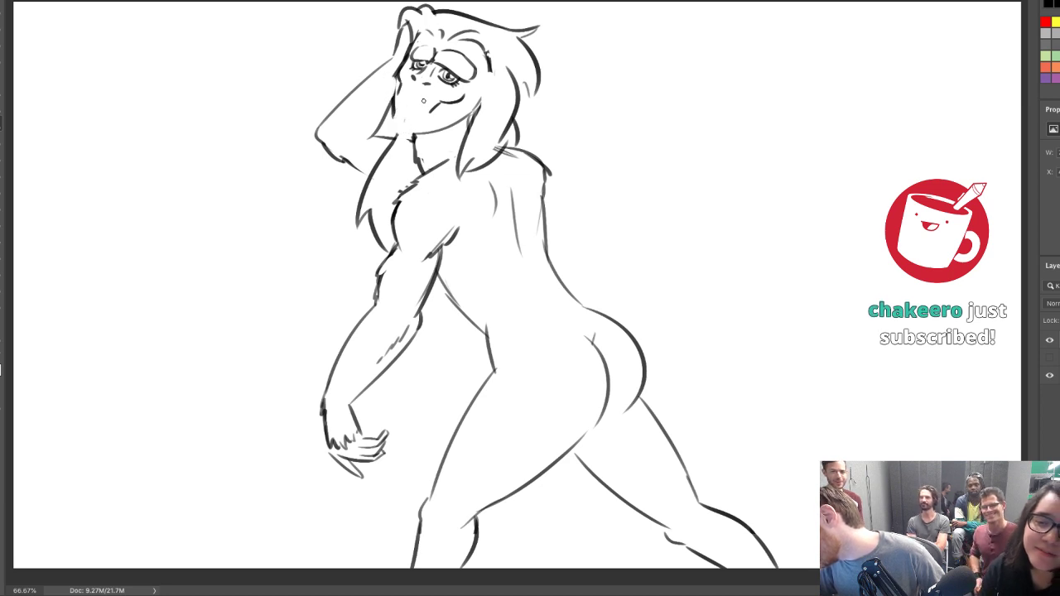
pyautogui.moveTo(391, 98)
pyautogui.mouseDown()
pyautogui.moveTo(396, 124)
pyautogui.moveTo(432, 128)
pyautogui.mouseUp()
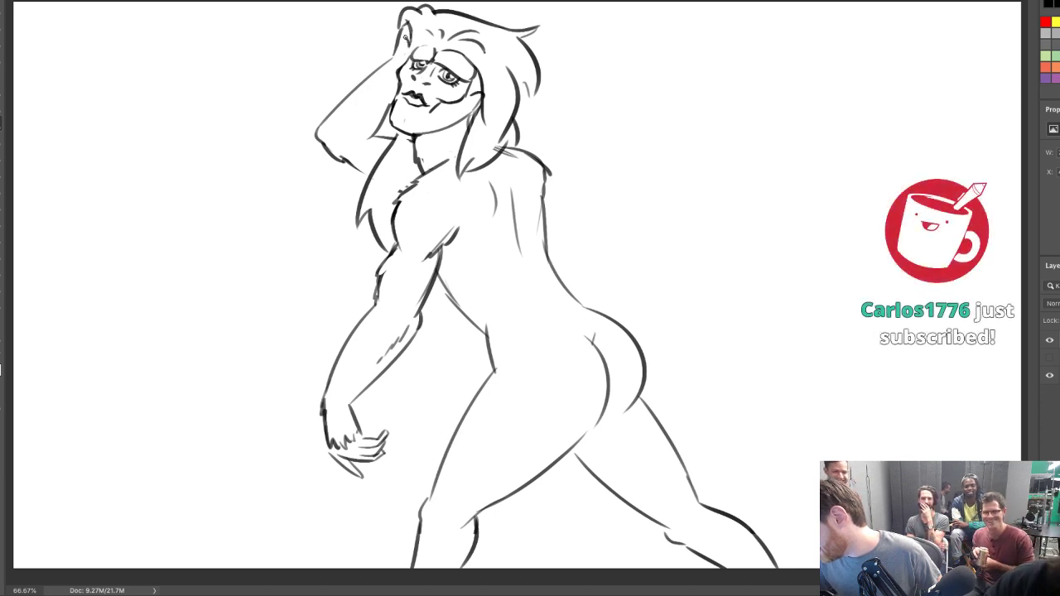
pyautogui.moveTo(406, 37); pyautogui.dragTo(406, 58)
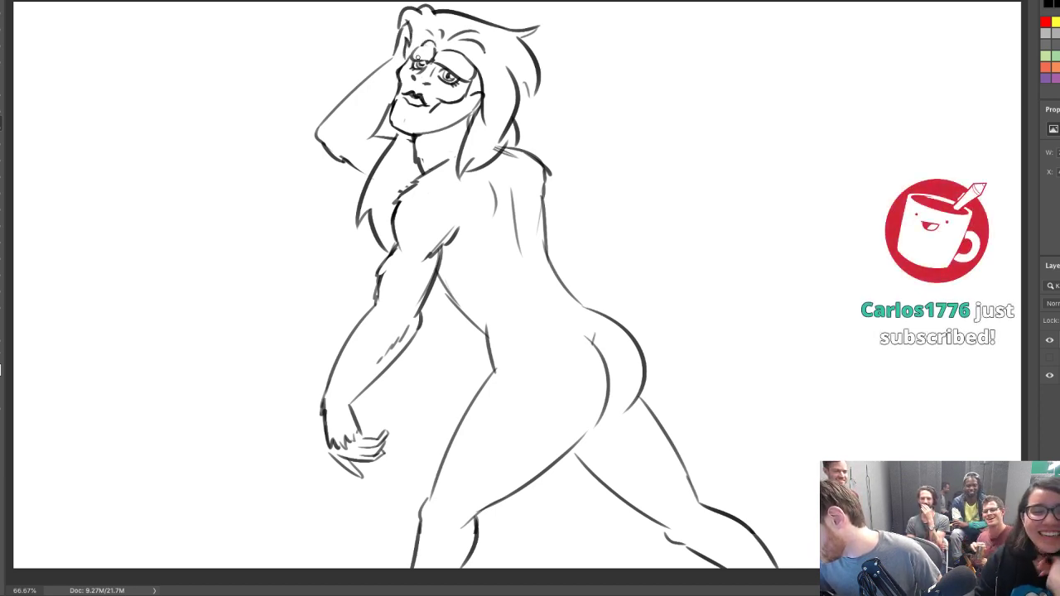
pyautogui.moveTo(430, 31)
pyautogui.mouseDown()
pyautogui.moveTo(424, 50)
pyautogui.moveTo(444, 52)
pyautogui.mouseUp()
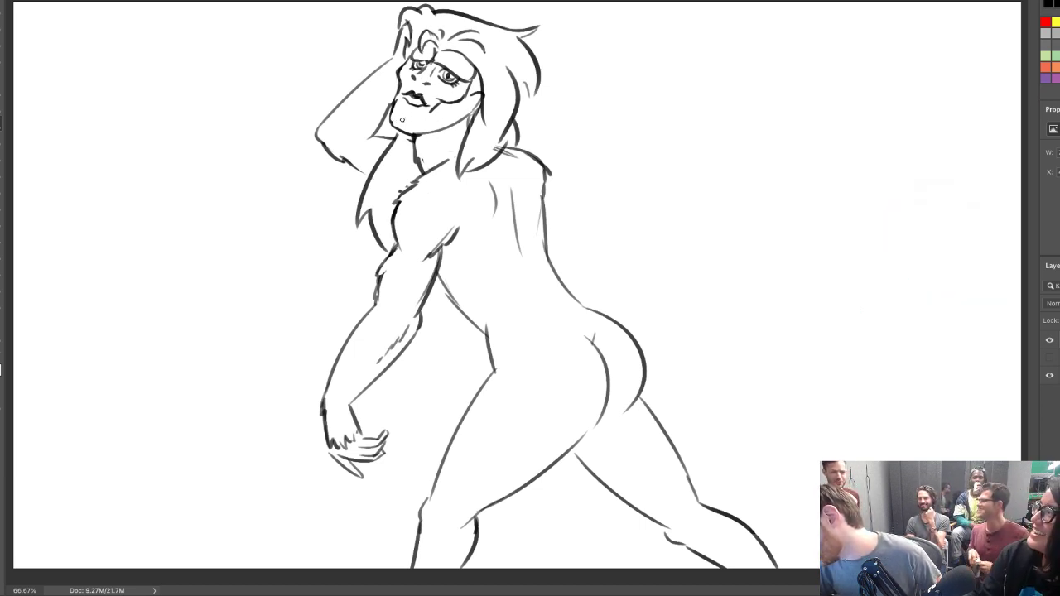
# Draw a shaggy beard along both sides of the jaw and add fur tufts to the raised arm's elbow and outer edge
pyautogui.moveTo(414, 135)
pyautogui.mouseDown()
pyautogui.moveTo(464, 121)
pyautogui.moveTo(472, 116)
pyautogui.moveTo(441, 129)
pyautogui.moveTo(476, 96)
pyautogui.mouseUp()
pyautogui.hotkey('ctrl', 'z')
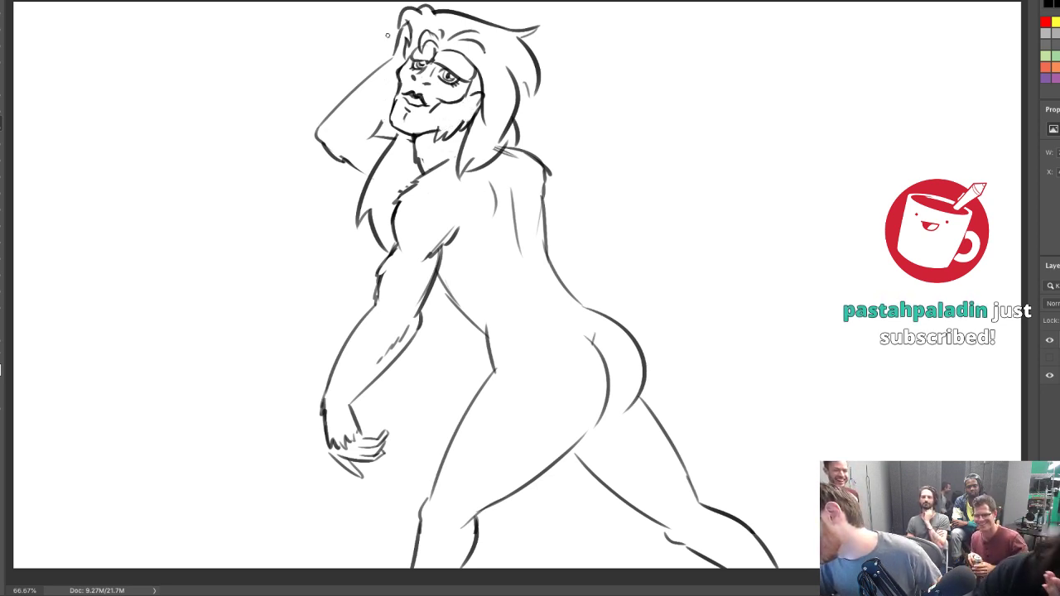
pyautogui.moveTo(388, 91); pyautogui.dragTo(387, 121)
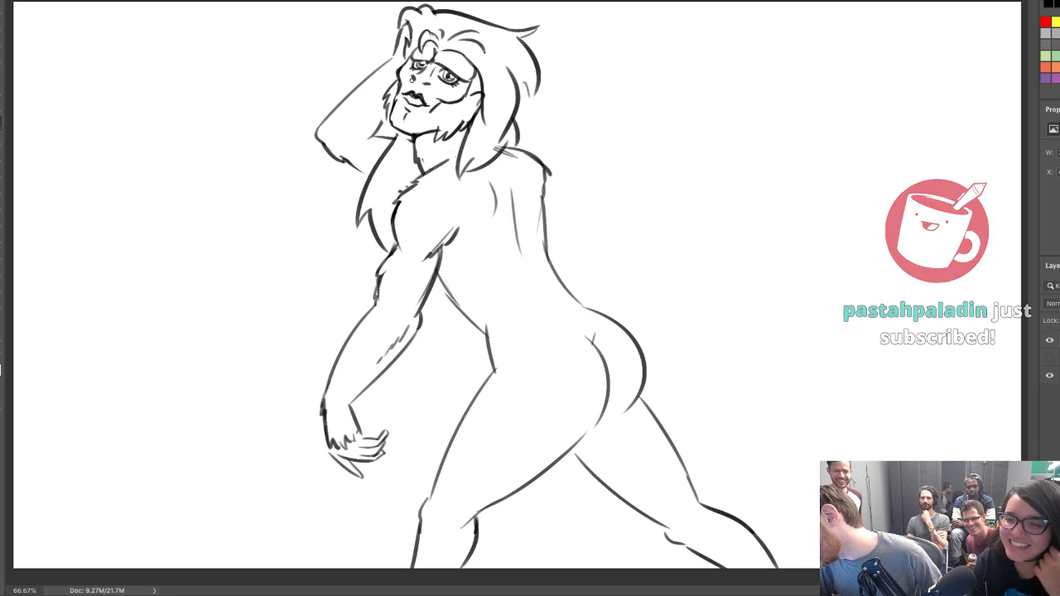
pyautogui.moveTo(472, 99); pyautogui.dragTo(472, 121)
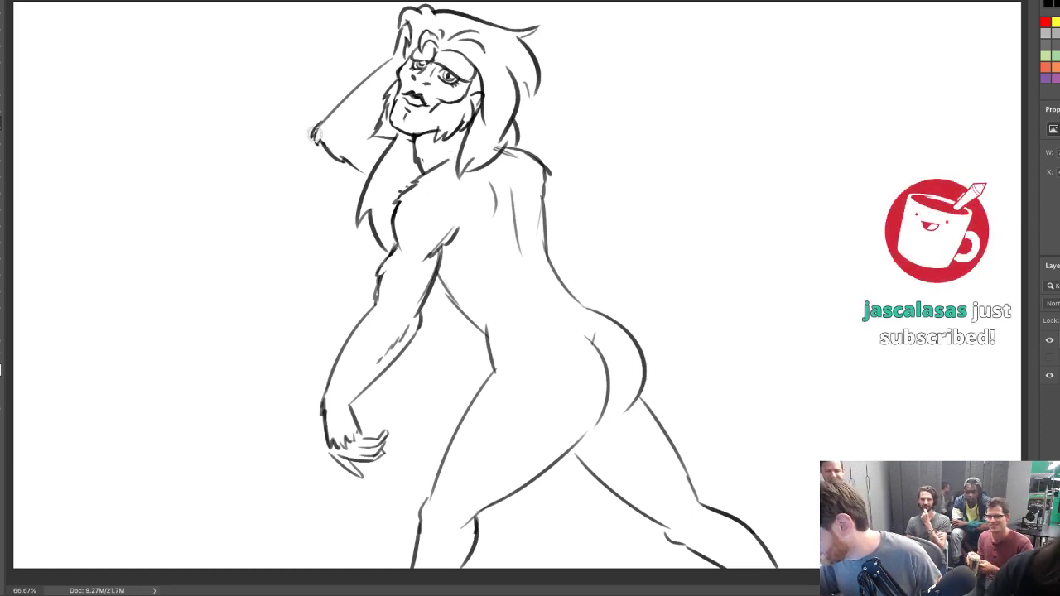
pyautogui.moveTo(344, 107)
pyautogui.mouseDown()
pyautogui.moveTo(380, 72)
pyautogui.moveTo(394, 15)
pyautogui.moveTo(390, 59)
pyautogui.moveTo(325, 116)
pyautogui.mouseUp()
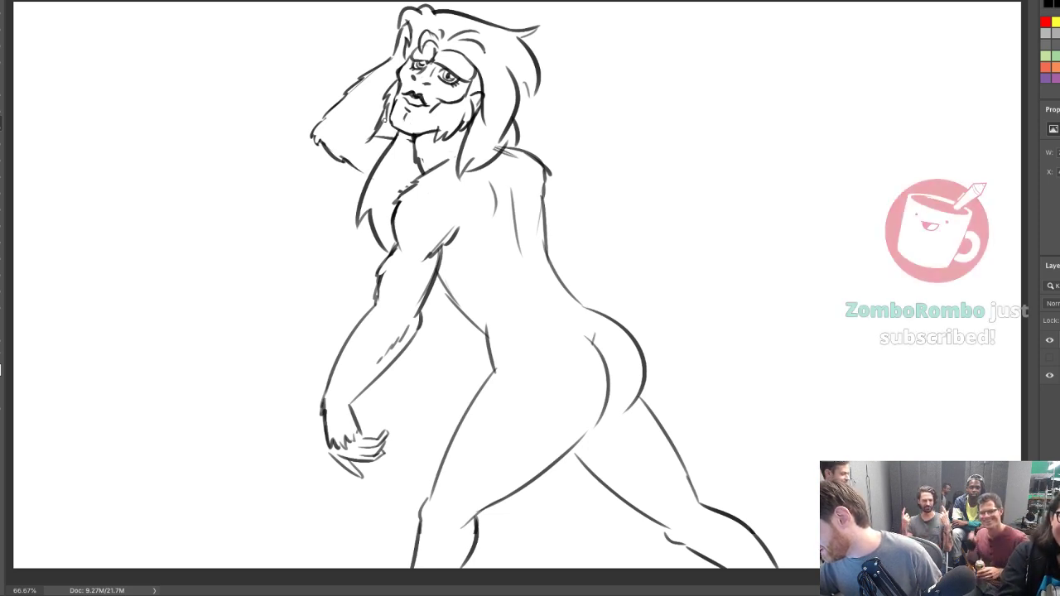
pyautogui.moveTo(439, 112); pyautogui.dragTo(442, 140)
pyautogui.moveTo(462, 114); pyautogui.dragTo(452, 131)
pyautogui.moveTo(466, 111); pyautogui.dragTo(461, 117)
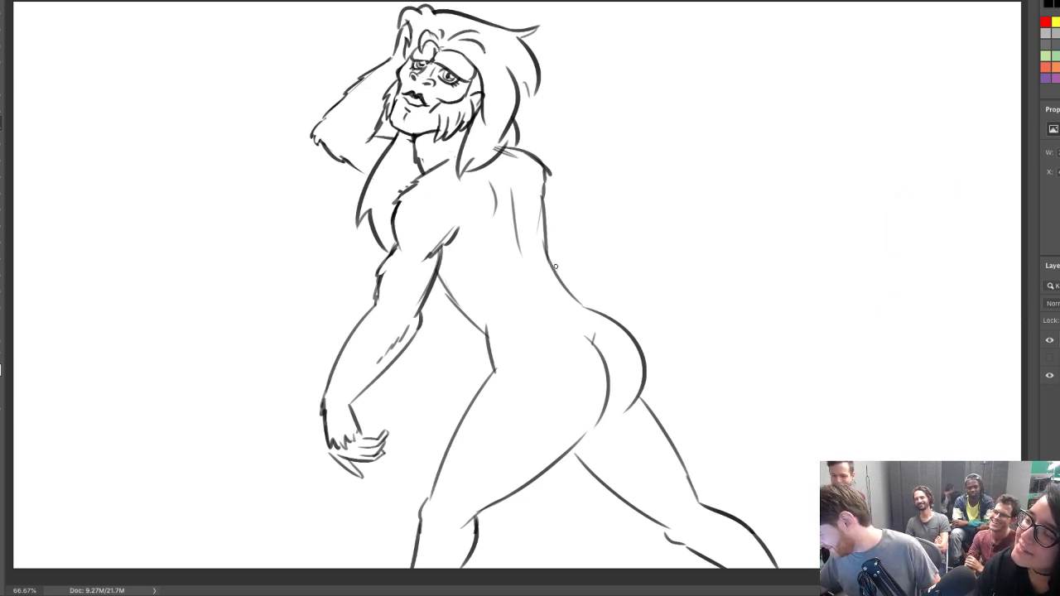
# Add pointed fur tufts to the outline at the lower back and at the front of the waist
pyautogui.moveTo(547, 261); pyautogui.dragTo(593, 294)
pyautogui.hotkey('ctrl', 'z')
pyautogui.moveTo(551, 263); pyautogui.dragTo(579, 297)
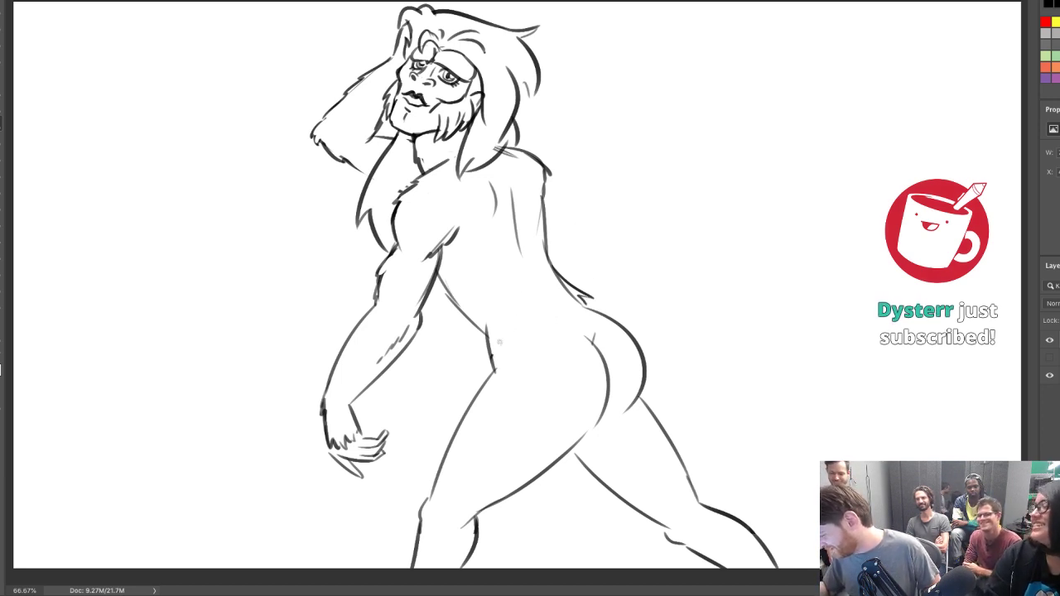
pyautogui.moveTo(492, 355)
pyautogui.mouseDown()
pyautogui.moveTo(506, 336)
pyautogui.moveTo(481, 349)
pyautogui.moveTo(497, 341)
pyautogui.mouseUp()
pyautogui.hotkey('ctrl', 'z')
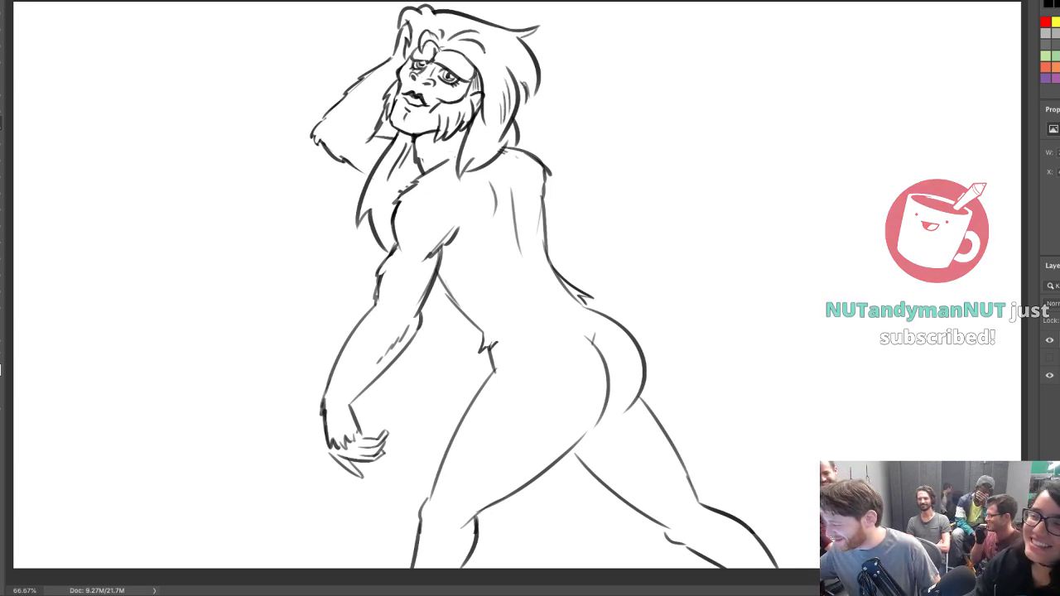
# Redraw the crown hair as a rounded tuft and a lower pointed sweep, with a tighter outer curve behind the head
pyautogui.moveTo(491, 23)
pyautogui.mouseDown()
pyautogui.moveTo(530, 48)
pyautogui.moveTo(476, 12)
pyautogui.moveTo(444, 10)
pyautogui.moveTo(455, 31)
pyautogui.moveTo(501, 26)
pyautogui.moveTo(524, 39)
pyautogui.moveTo(526, 86)
pyautogui.mouseUp()
pyautogui.hotkey('ctrl', 'z')
pyautogui.hotkey('ctrl', 'z')
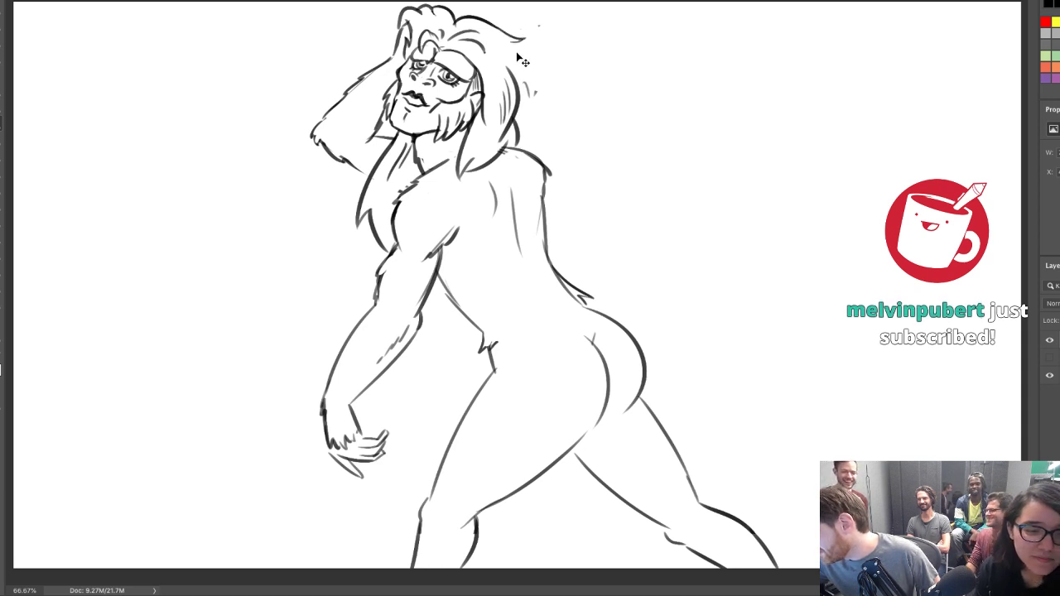
pyautogui.moveTo(511, 45); pyautogui.dragTo(527, 97)
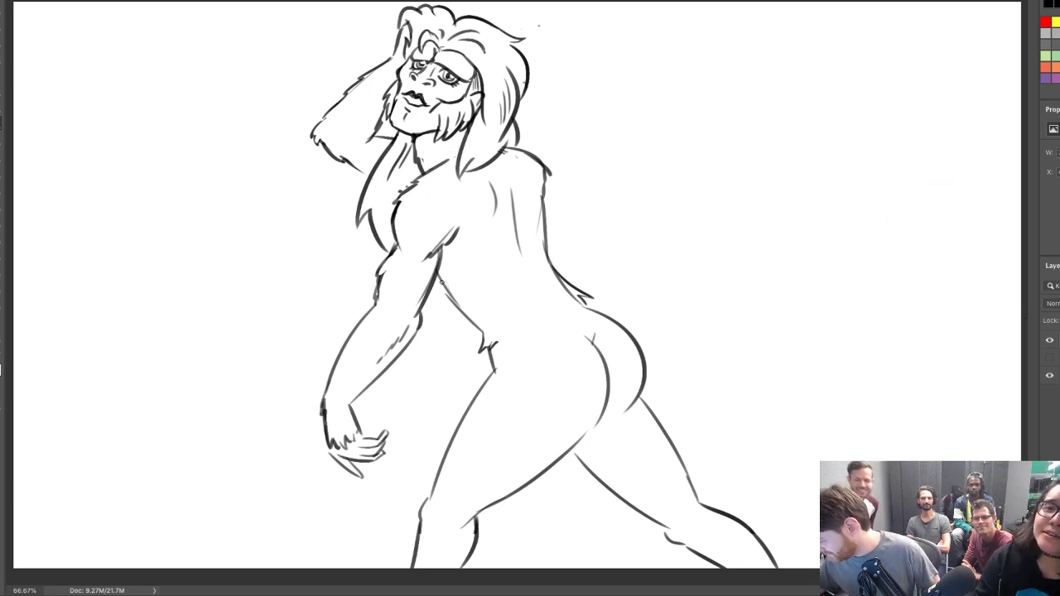
# Darken the belly line with fur strokes and draw a jagged fur edge across the hips from the front waist to the lower back
pyautogui.moveTo(436, 274)
pyautogui.mouseDown()
pyautogui.moveTo(461, 305)
pyautogui.moveTo(434, 275)
pyautogui.moveTo(454, 306)
pyautogui.moveTo(478, 325)
pyautogui.mouseUp()
pyautogui.hotkey('ctrl', 'z')
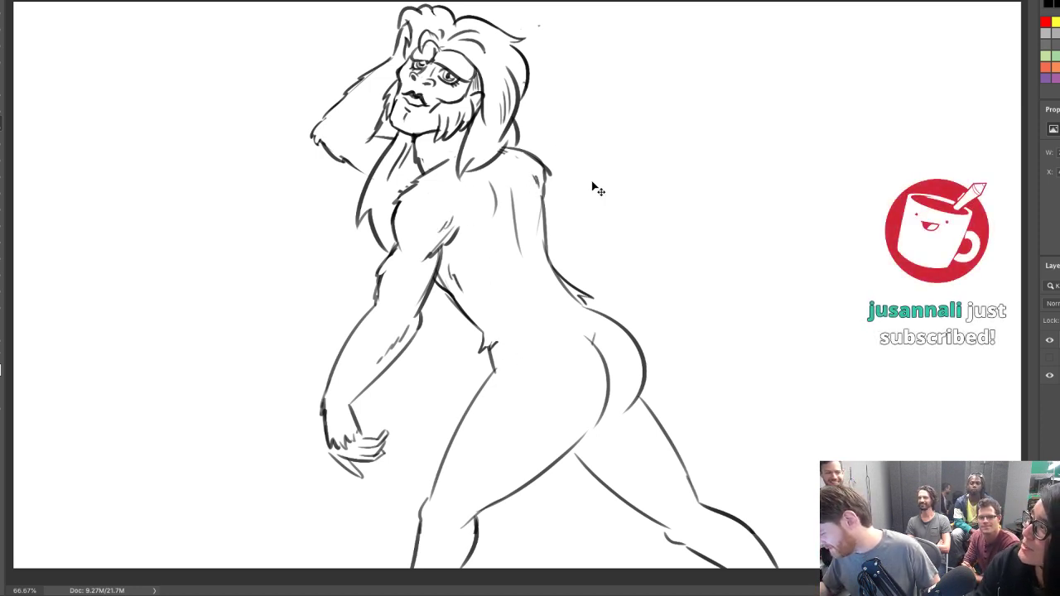
pyautogui.moveTo(506, 343)
pyautogui.mouseDown()
pyautogui.moveTo(518, 353)
pyautogui.moveTo(495, 362)
pyautogui.moveTo(518, 357)
pyautogui.moveTo(486, 373)
pyautogui.moveTo(535, 375)
pyautogui.moveTo(543, 349)
pyautogui.moveTo(566, 356)
pyautogui.mouseUp()
pyautogui.press('e')
pyautogui.press('b')
pyautogui.hotkey('ctrl', 'z')
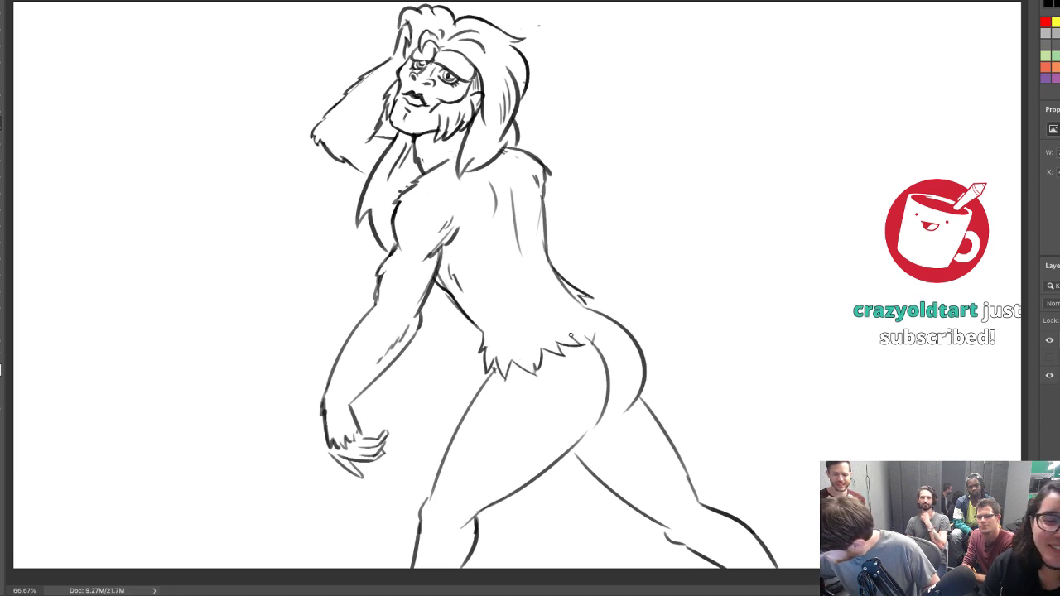
pyautogui.moveTo(586, 300)
pyautogui.mouseDown()
pyautogui.moveTo(613, 311)
pyautogui.moveTo(604, 322)
pyautogui.mouseUp()
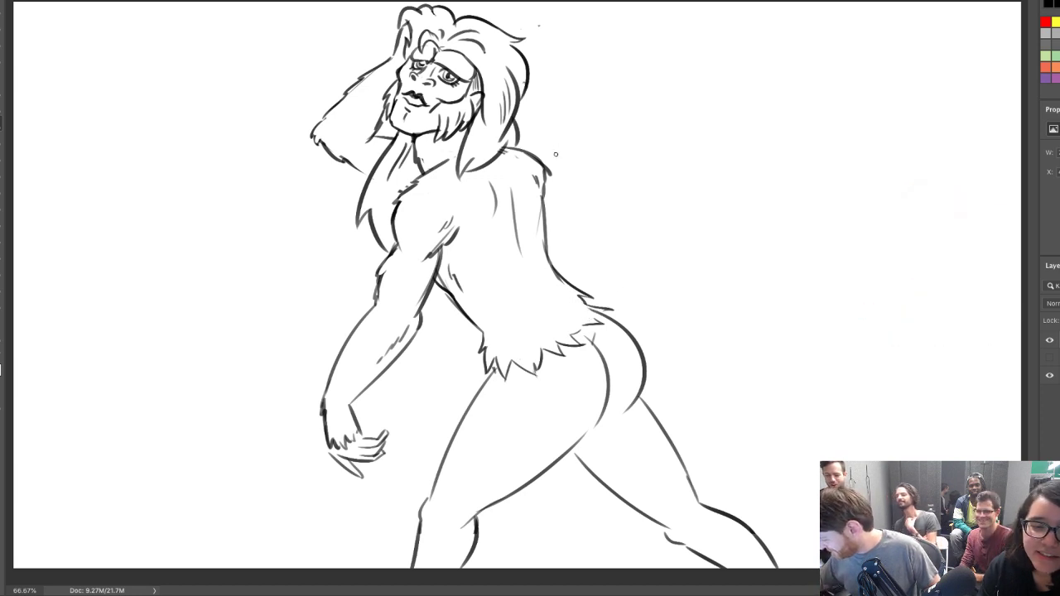
# Add oval highlights and short hair ticks to the buttocks, and draw jagged fur cuffs around both thighs
pyautogui.moveTo(623, 340); pyautogui.dragTo(627, 342)
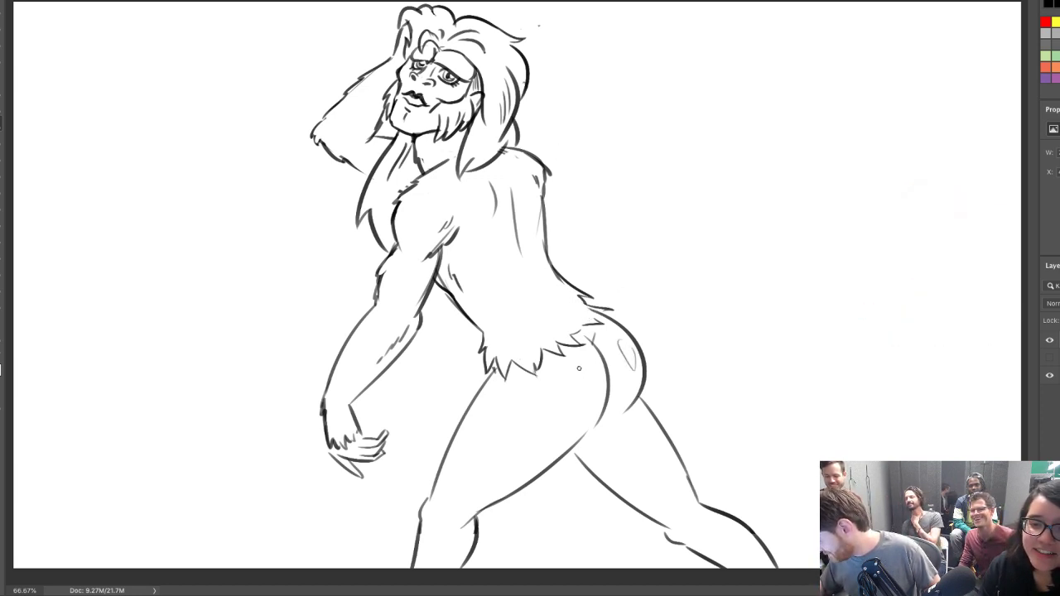
pyautogui.moveTo(579, 368); pyautogui.dragTo(646, 348)
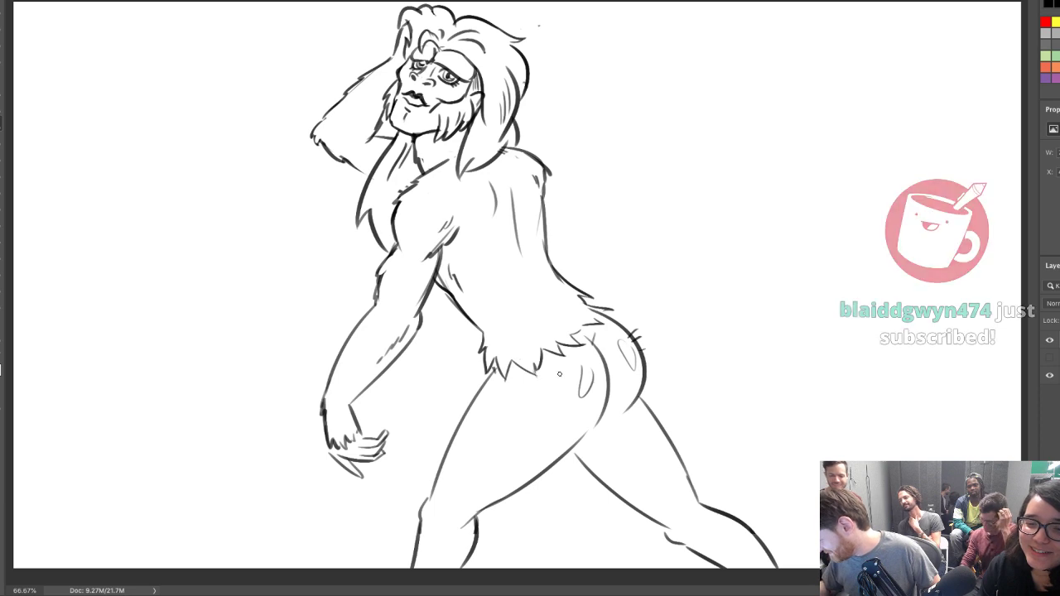
pyautogui.moveTo(457, 429)
pyautogui.mouseDown()
pyautogui.moveTo(468, 442)
pyautogui.moveTo(497, 442)
pyautogui.moveTo(494, 455)
pyautogui.moveTo(530, 477)
pyautogui.moveTo(612, 480)
pyautogui.moveTo(632, 457)
pyautogui.moveTo(644, 462)
pyautogui.moveTo(661, 435)
pyautogui.moveTo(672, 453)
pyautogui.mouseUp()
pyautogui.press('e')
pyautogui.moveTo(596, 482); pyautogui.dragTo(605, 487)
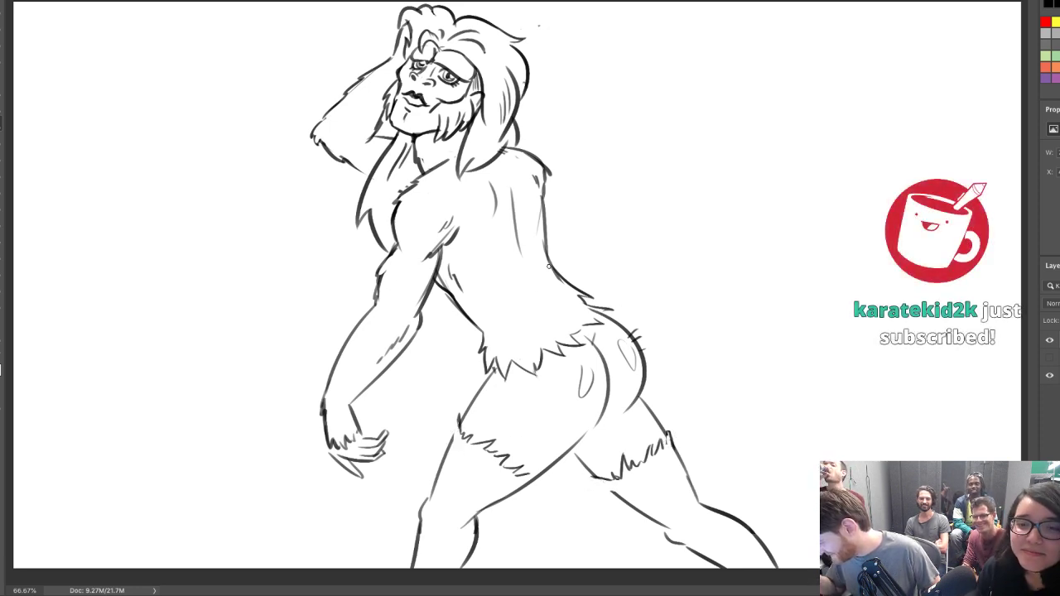
pyautogui.moveTo(454, 439); pyautogui.dragTo(458, 409)
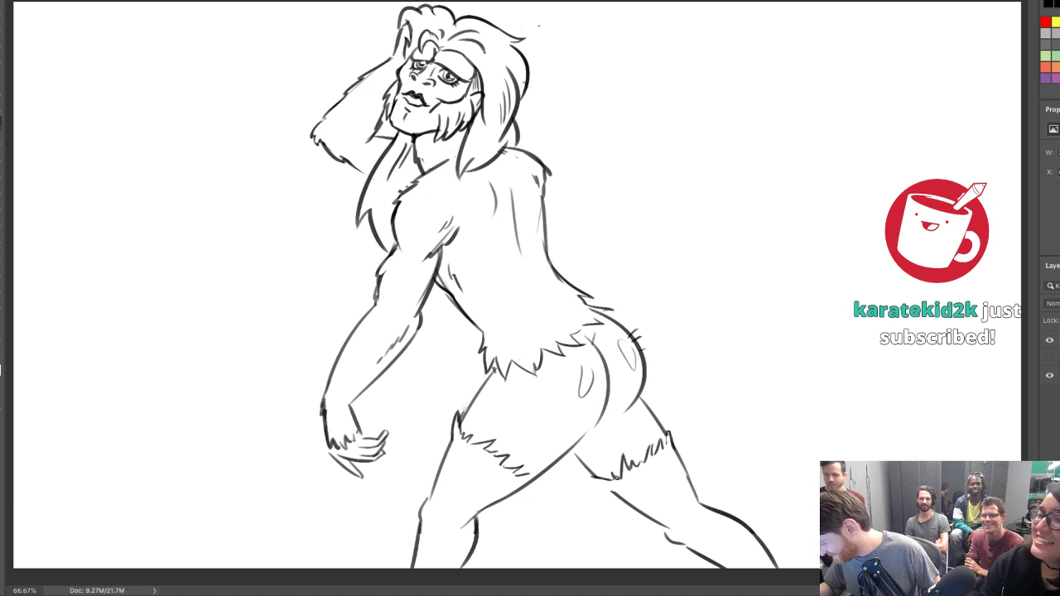
pyautogui.moveTo(589, 476)
pyautogui.mouseDown()
pyautogui.moveTo(605, 489)
pyautogui.moveTo(613, 480)
pyautogui.mouseUp()
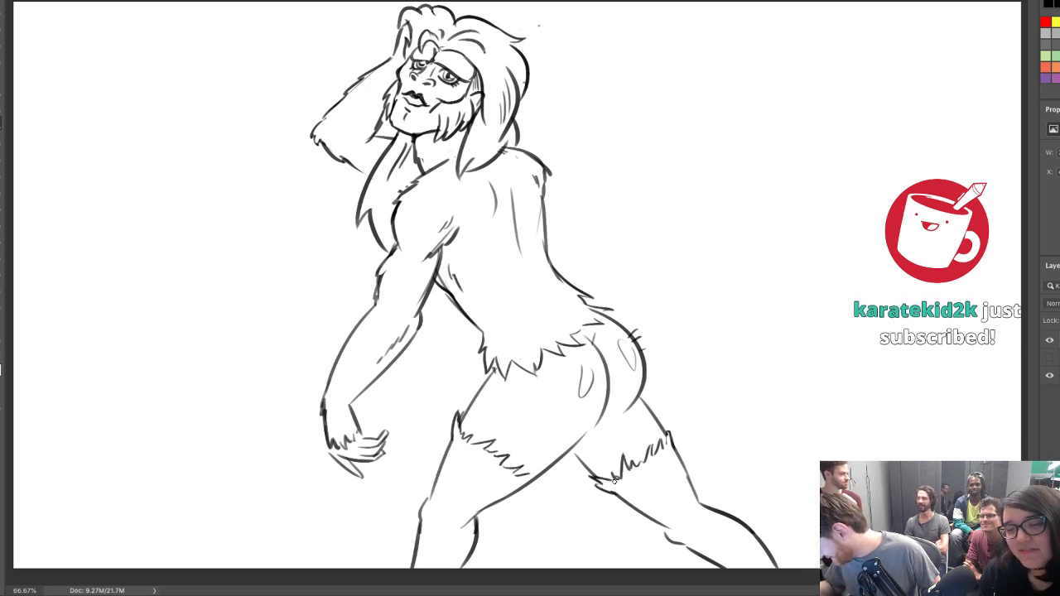
# Close the curve beneath the buttocks and firm up the near leg's lines around the thigh and knee
pyautogui.moveTo(600, 419); pyautogui.dragTo(621, 403)
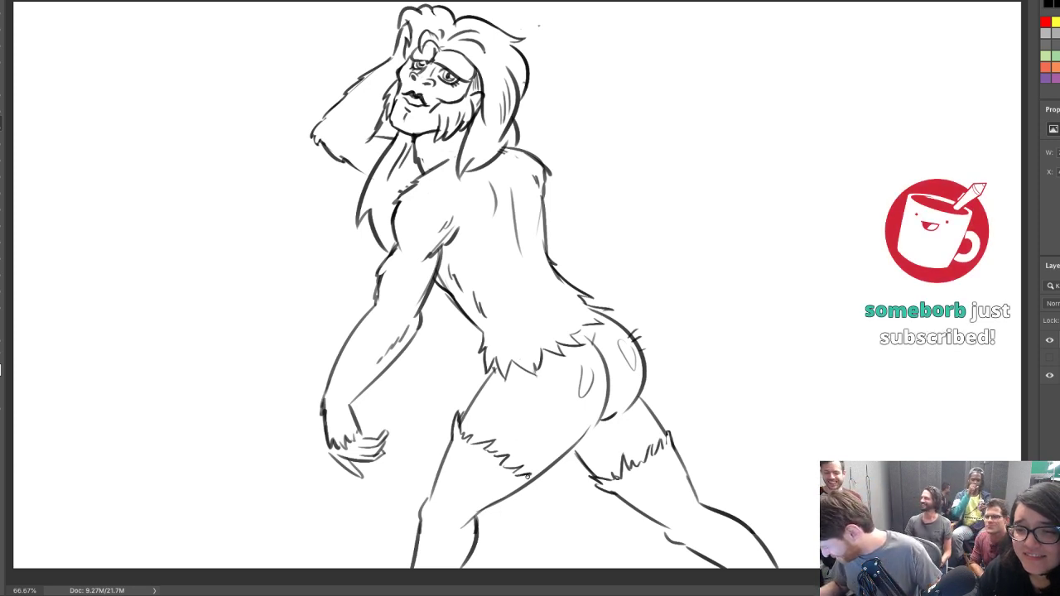
pyautogui.moveTo(528, 476)
pyautogui.mouseDown()
pyautogui.moveTo(537, 479)
pyautogui.moveTo(511, 493)
pyautogui.mouseUp()
pyautogui.moveTo(438, 507)
pyautogui.mouseDown()
pyautogui.moveTo(477, 511)
pyautogui.moveTo(474, 553)
pyautogui.mouseUp()
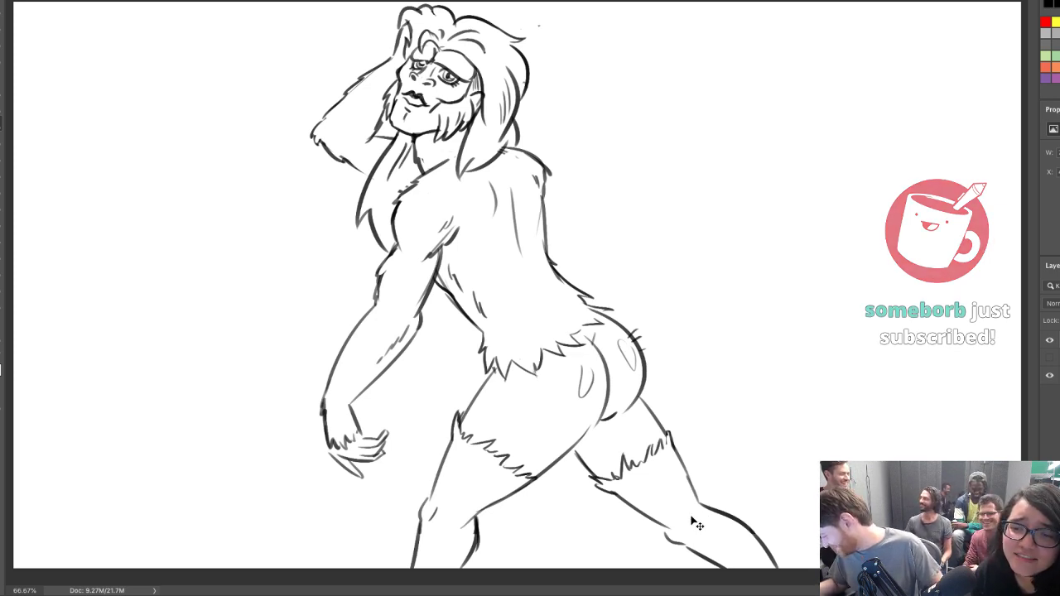
# Add fur tufts to the far leg's calf and knee, and redraw the near leg's edges below the thigh cuff with furry breaks
pyautogui.press('e')
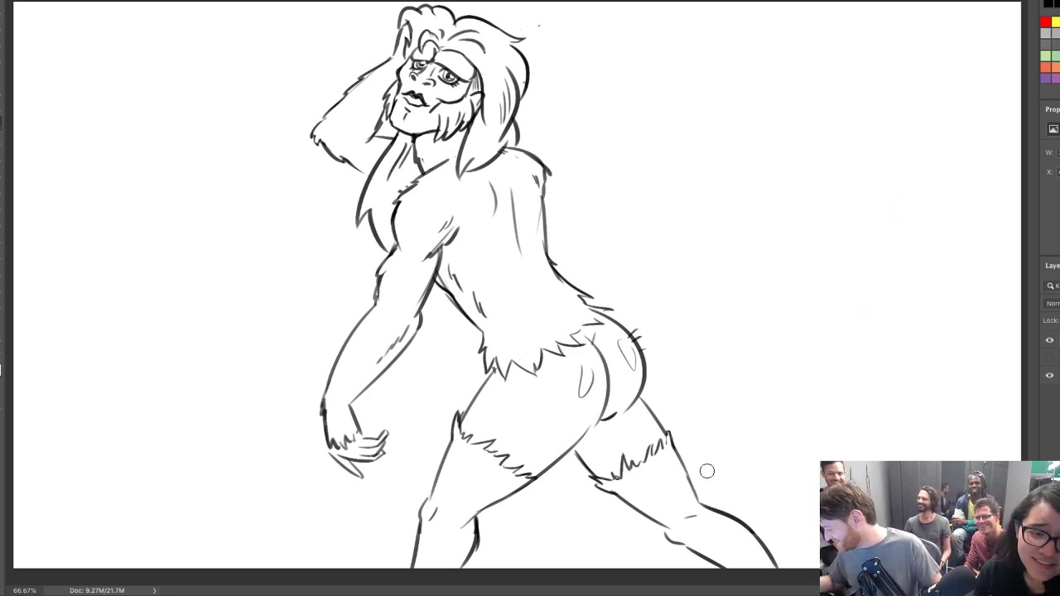
pyautogui.moveTo(743, 524); pyautogui.dragTo(748, 528)
pyautogui.press('b')
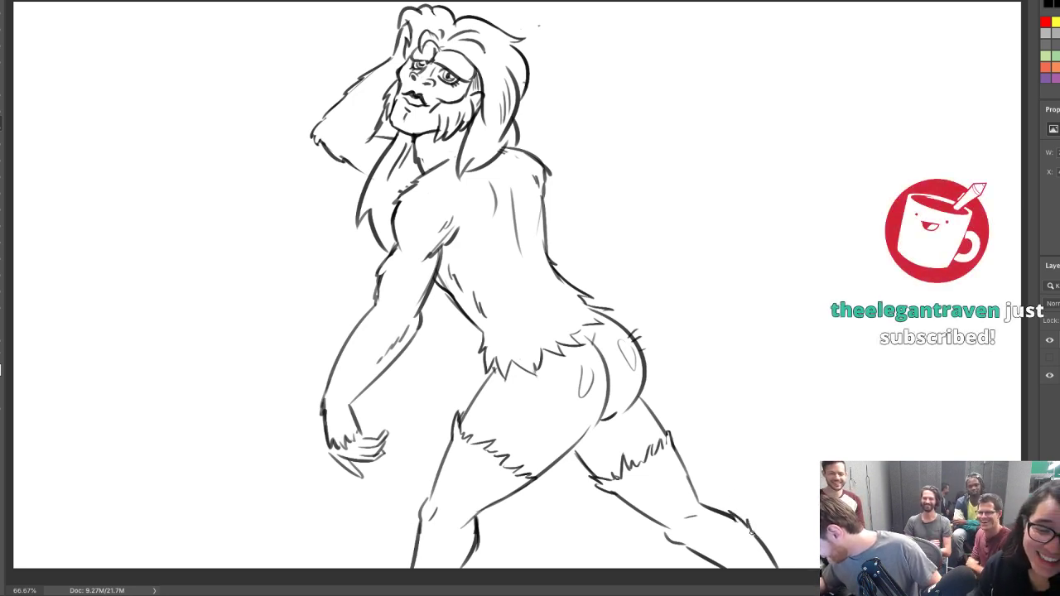
pyautogui.moveTo(747, 522); pyautogui.dragTo(758, 539)
pyautogui.moveTo(665, 525); pyautogui.dragTo(666, 538)
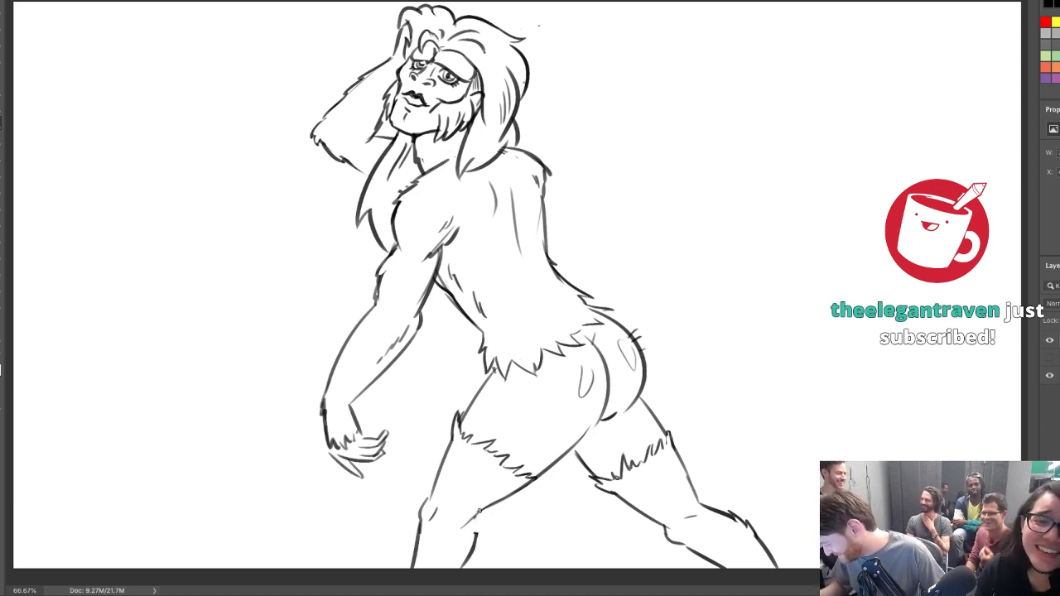
pyautogui.moveTo(479, 520)
pyautogui.mouseDown()
pyautogui.moveTo(477, 538)
pyautogui.moveTo(533, 488)
pyautogui.mouseUp()
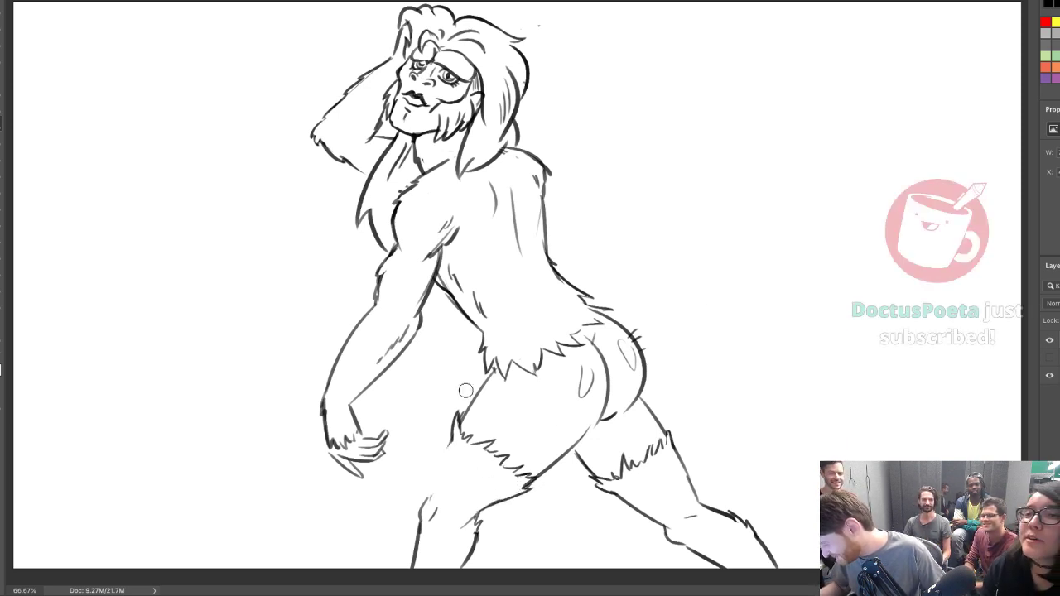
pyautogui.moveTo(422, 502)
pyautogui.mouseDown()
pyautogui.moveTo(439, 435)
pyautogui.moveTo(440, 458)
pyautogui.moveTo(489, 381)
pyautogui.mouseUp()
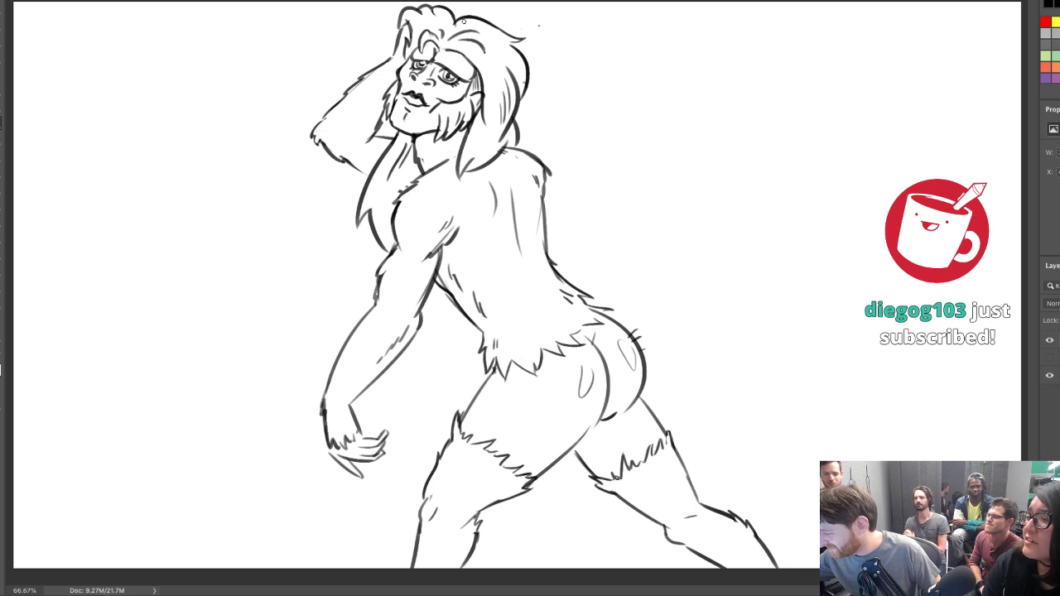
# Draw a waistband of two parallel curved lines across the waist from the belly to the lower back
pyautogui.moveTo(482, 330); pyautogui.dragTo(572, 289)
pyautogui.hotkey('ctrl', 'z')
pyautogui.moveTo(481, 326); pyautogui.dragTo(573, 284)
pyautogui.hotkey('ctrl', 'z')
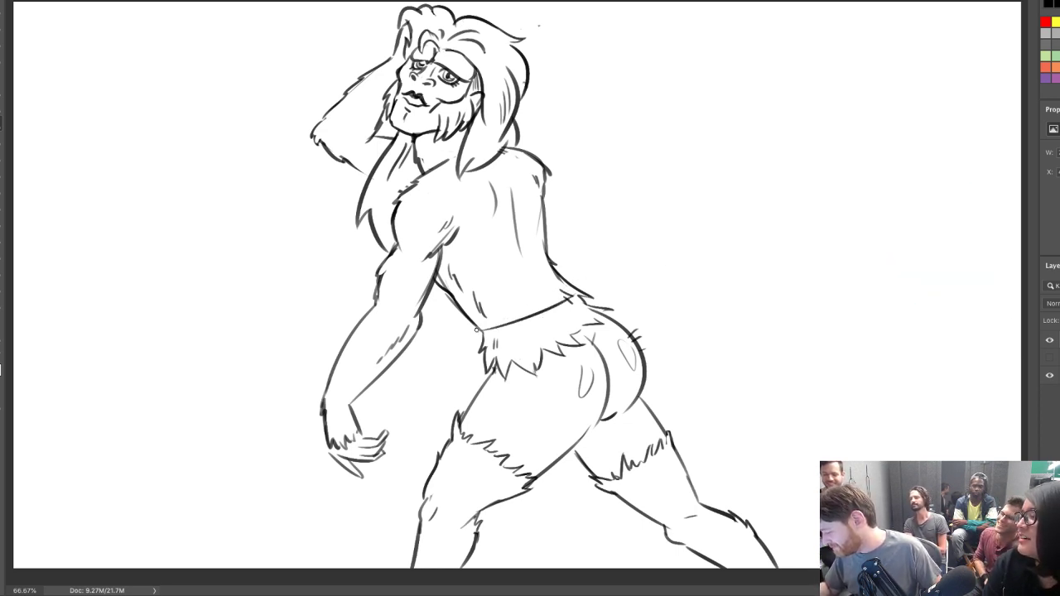
pyautogui.moveTo(480, 329); pyautogui.dragTo(563, 287)
pyautogui.hotkey('ctrl', 'z')
pyautogui.moveTo(475, 326); pyautogui.dragTo(575, 282)
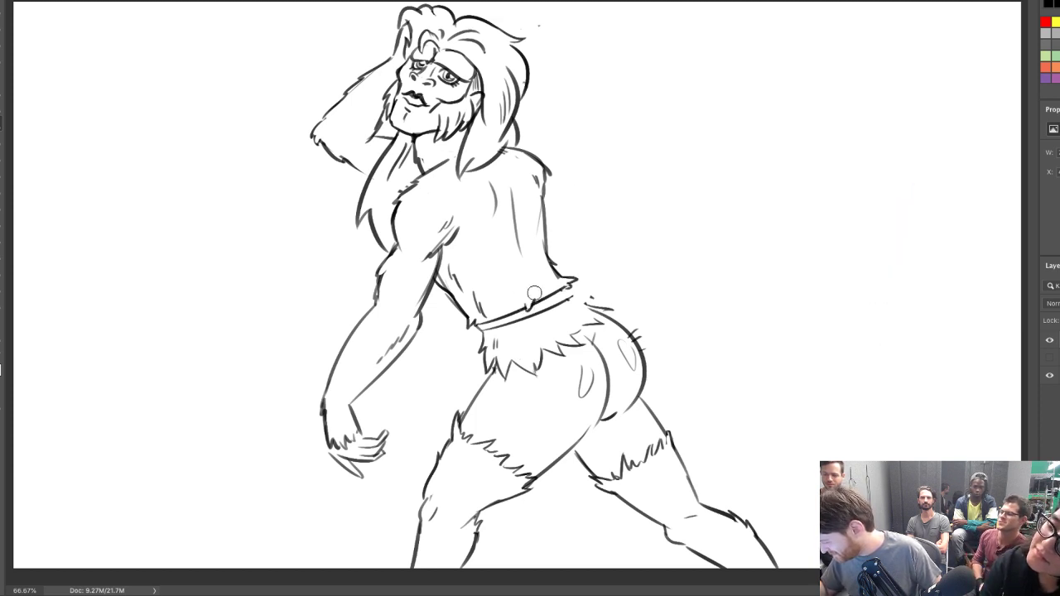
# Draw a long curved tail sweeping out from the lower back above the buttocks, ending in a pointed tuft with jagged fur
pyautogui.moveTo(582, 288)
pyautogui.mouseDown()
pyautogui.moveTo(567, 301)
pyautogui.moveTo(690, 281)
pyautogui.mouseUp()
pyautogui.hotkey('ctrl', 'z')
pyautogui.moveTo(572, 284); pyautogui.dragTo(766, 305)
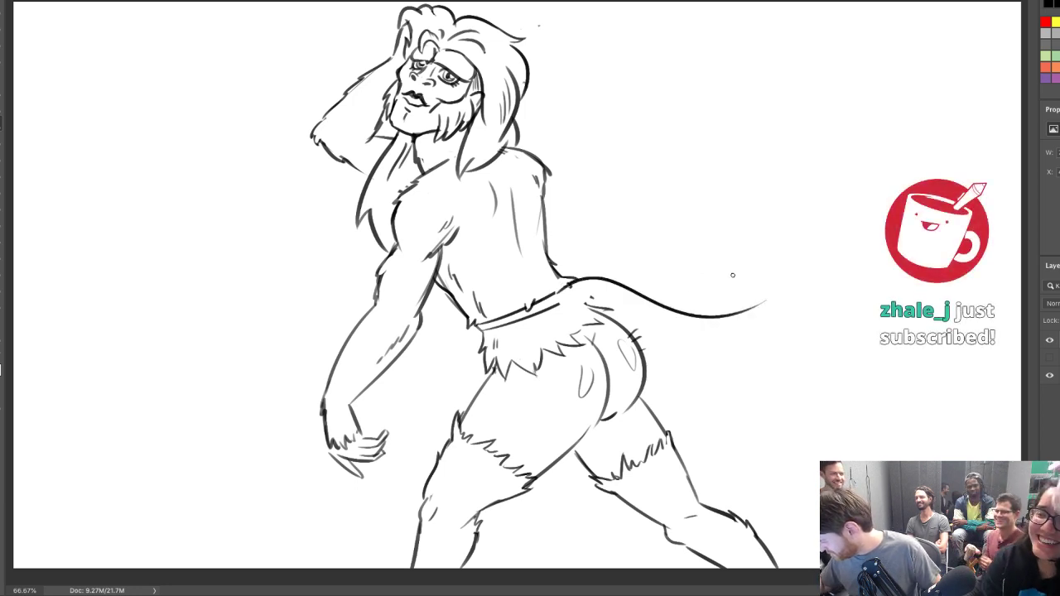
pyautogui.moveTo(563, 305)
pyautogui.mouseDown()
pyautogui.moveTo(676, 341)
pyautogui.moveTo(793, 314)
pyautogui.mouseUp()
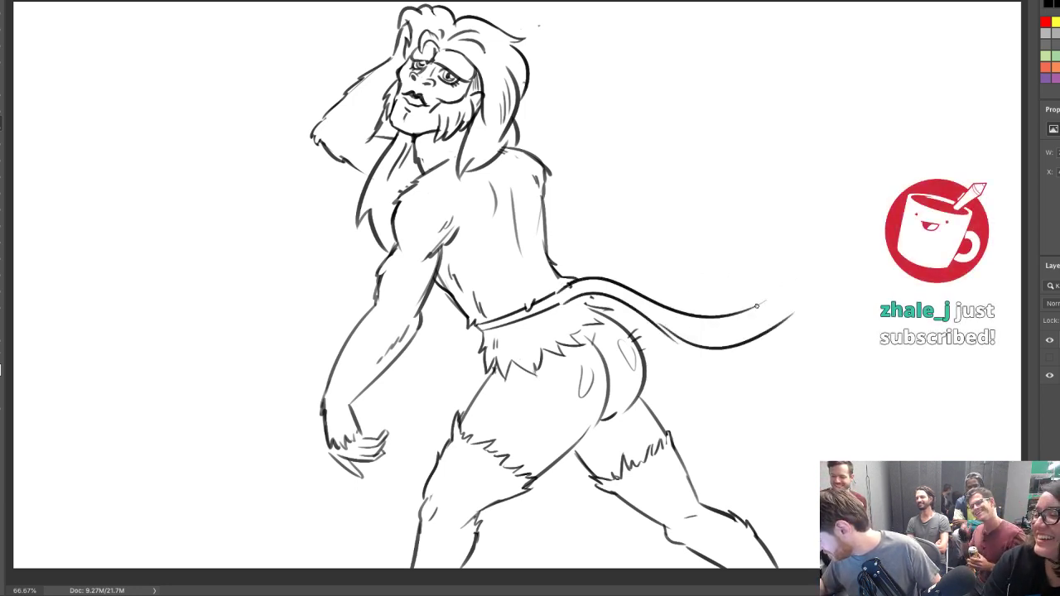
pyautogui.hotkey('ctrl', 'z')
pyautogui.moveTo(670, 336)
pyautogui.mouseDown()
pyautogui.moveTo(770, 336)
pyautogui.moveTo(783, 299)
pyautogui.moveTo(666, 334)
pyautogui.moveTo(796, 292)
pyautogui.moveTo(775, 334)
pyautogui.mouseUp()
pyautogui.hotkey('ctrl', 'z')
pyautogui.hotkey('ctrl', 'z')
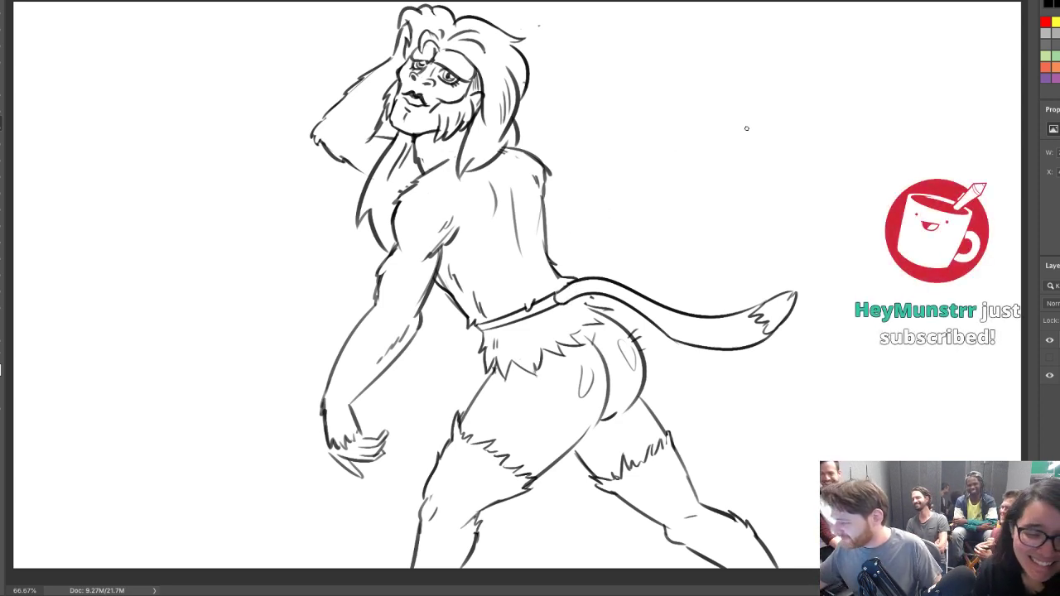
# Scale the whole figure down slightly with Free Transform so its head sits clear of the canvas's upper edge
pyautogui.hotkey('ctrl', 't')
pyautogui.moveTo(312, 4); pyautogui.dragTo(333, 27)
pyautogui.press('Return')
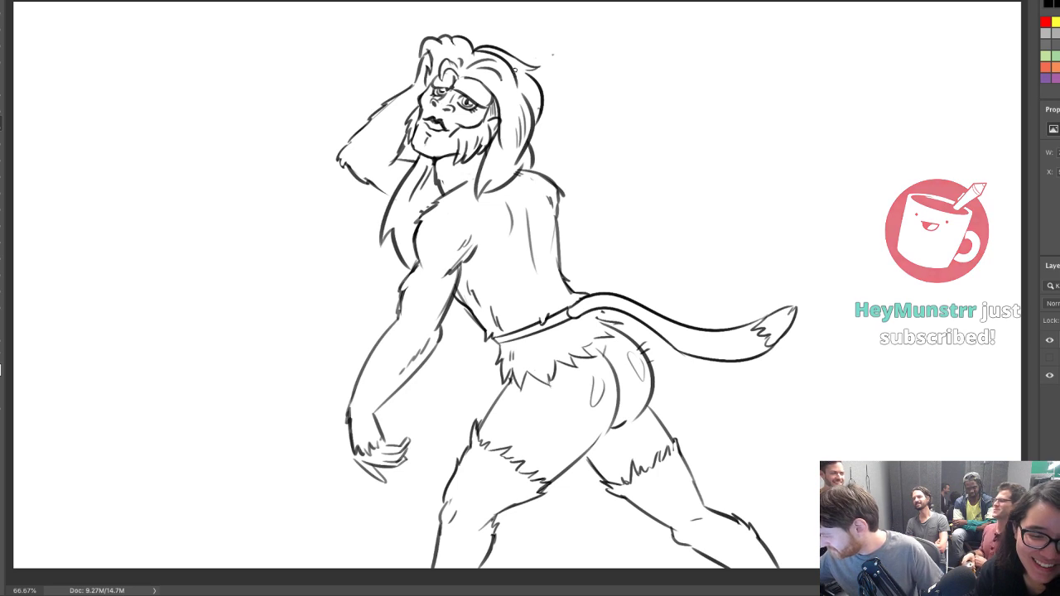
# Erase the hair outline where needed and draw two pointed animal ears on the head with a small hair tuft between them
pyautogui.moveTo(515, 77)
pyautogui.mouseDown()
pyautogui.moveTo(480, 53)
pyautogui.moveTo(492, 50)
pyautogui.moveTo(522, 83)
pyautogui.mouseUp()
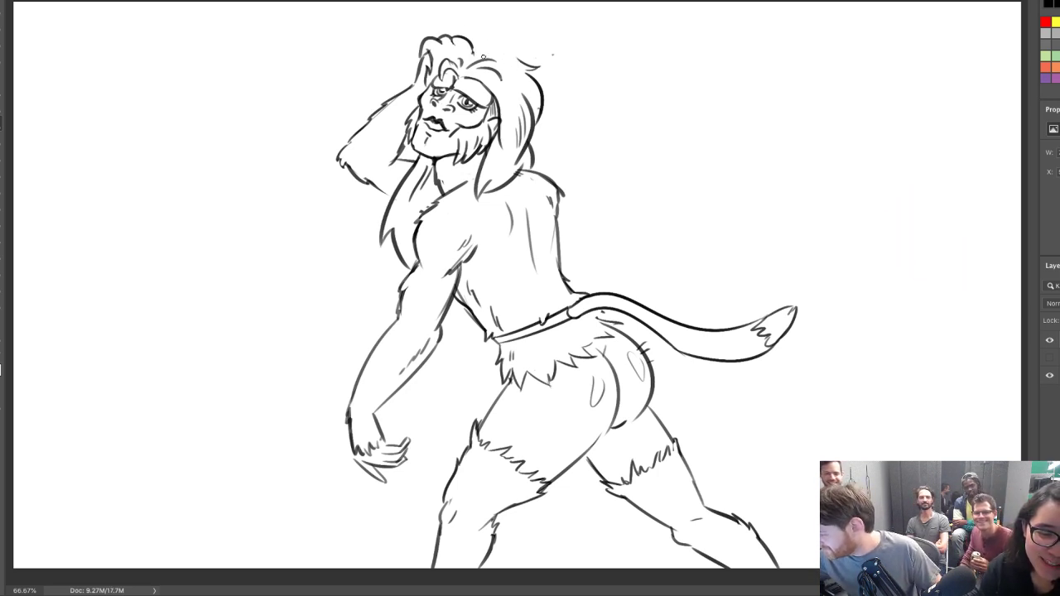
pyautogui.moveTo(474, 53)
pyautogui.mouseDown()
pyautogui.moveTo(522, 86)
pyautogui.moveTo(501, 72)
pyautogui.moveTo(558, 68)
pyautogui.moveTo(529, 87)
pyautogui.moveTo(536, 77)
pyautogui.mouseUp()
pyautogui.hotkey('ctrl', 'z')
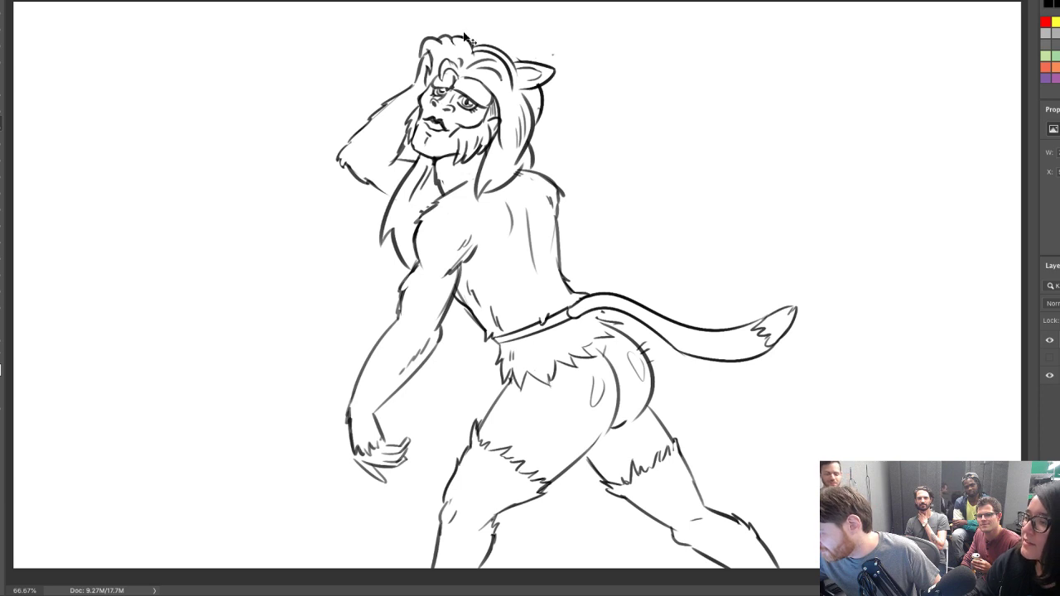
pyautogui.moveTo(476, 19)
pyautogui.mouseDown()
pyautogui.moveTo(485, 43)
pyautogui.moveTo(530, 43)
pyautogui.moveTo(521, 56)
pyautogui.mouseUp()
pyautogui.hotkey('ctrl', 'z')
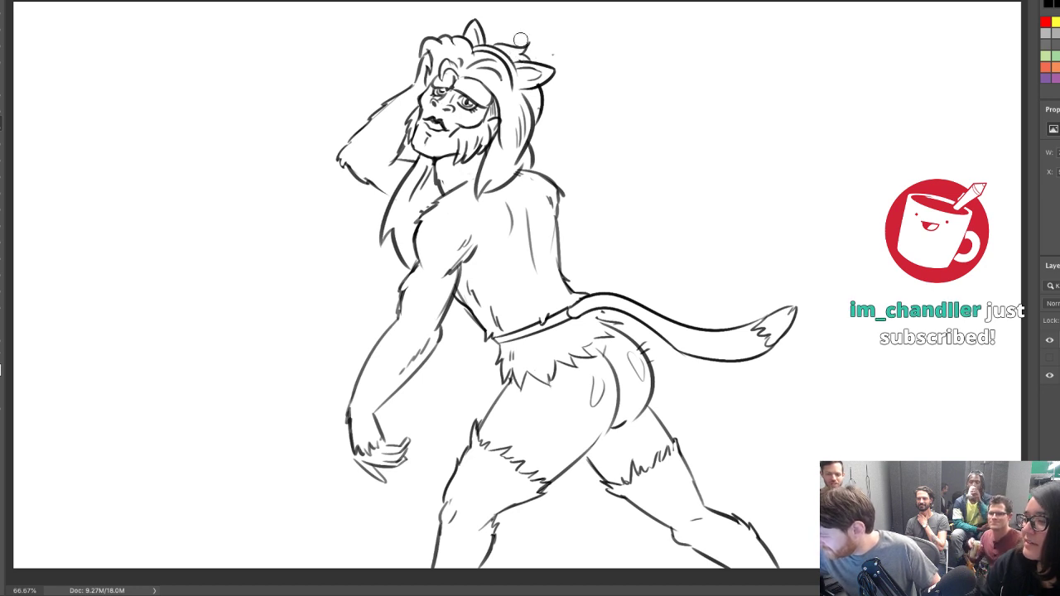
pyautogui.press('b')
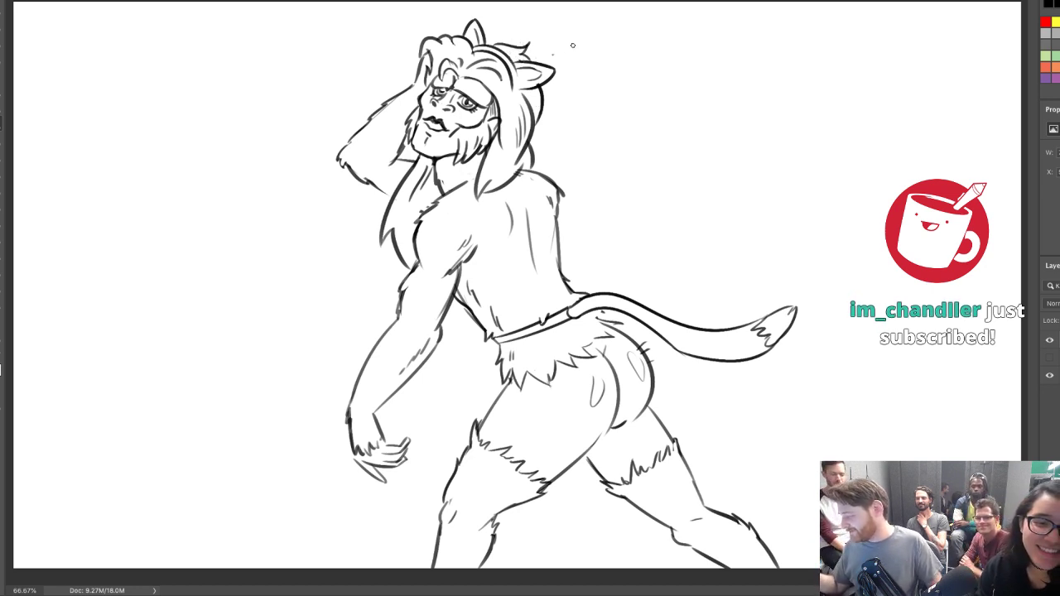
# Draw diamond sparkles and pairs of radiating lines around the head and shoulders, and add short strokes inside the hanging hair
pyautogui.moveTo(582, 109)
pyautogui.mouseDown()
pyautogui.moveTo(594, 87)
pyautogui.moveTo(607, 108)
pyautogui.moveTo(583, 110)
pyautogui.moveTo(578, 71)
pyautogui.moveTo(578, 89)
pyautogui.mouseUp()
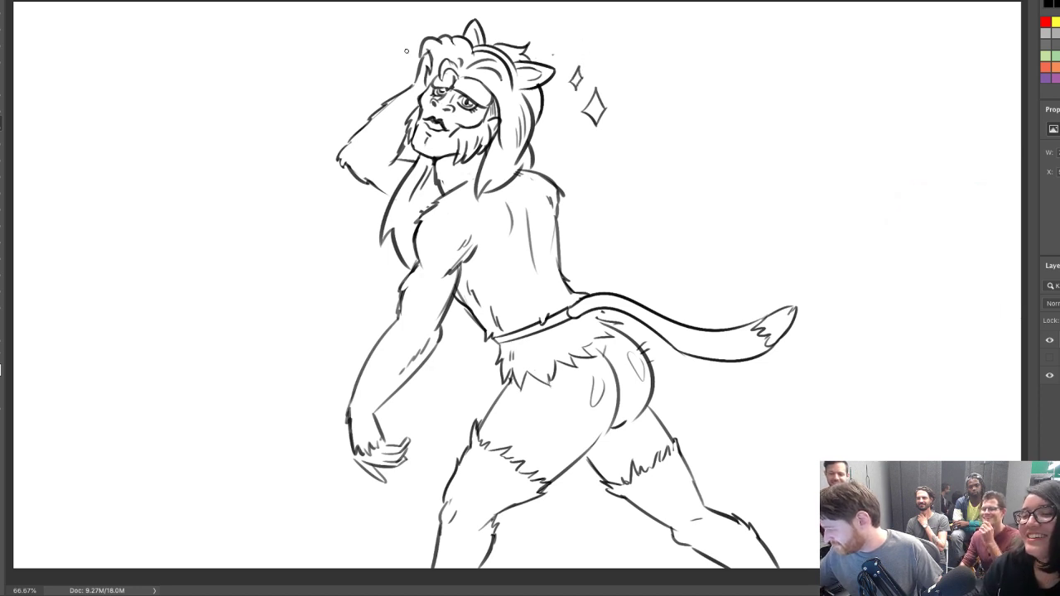
pyautogui.moveTo(360, 65); pyautogui.dragTo(367, 47)
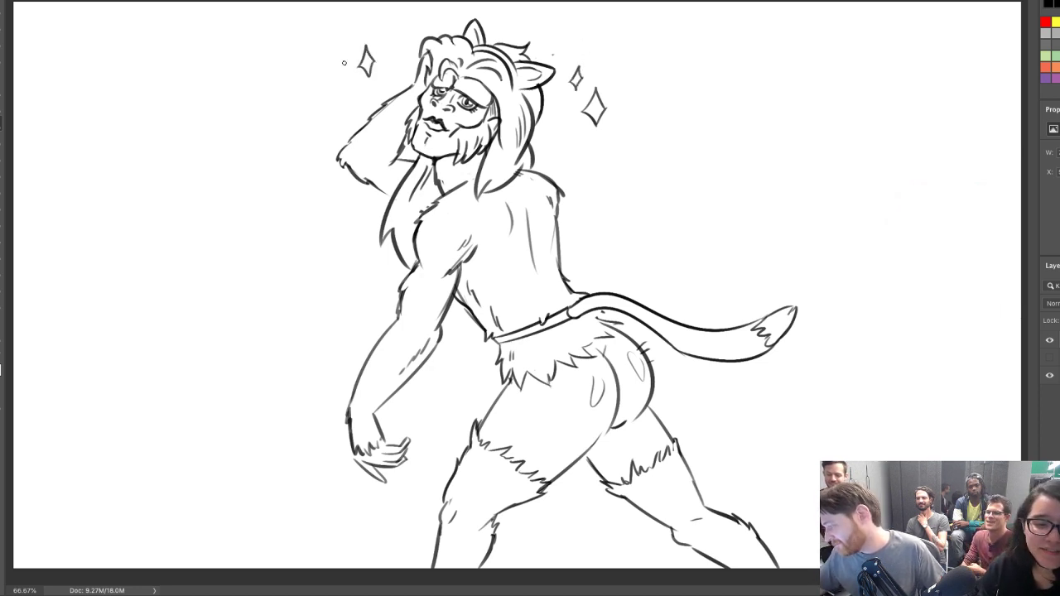
pyautogui.moveTo(614, 62); pyautogui.dragTo(660, 35)
pyautogui.moveTo(641, 52); pyautogui.dragTo(619, 67)
pyautogui.moveTo(584, 162); pyautogui.dragTo(627, 189)
pyautogui.moveTo(598, 155); pyautogui.dragTo(626, 172)
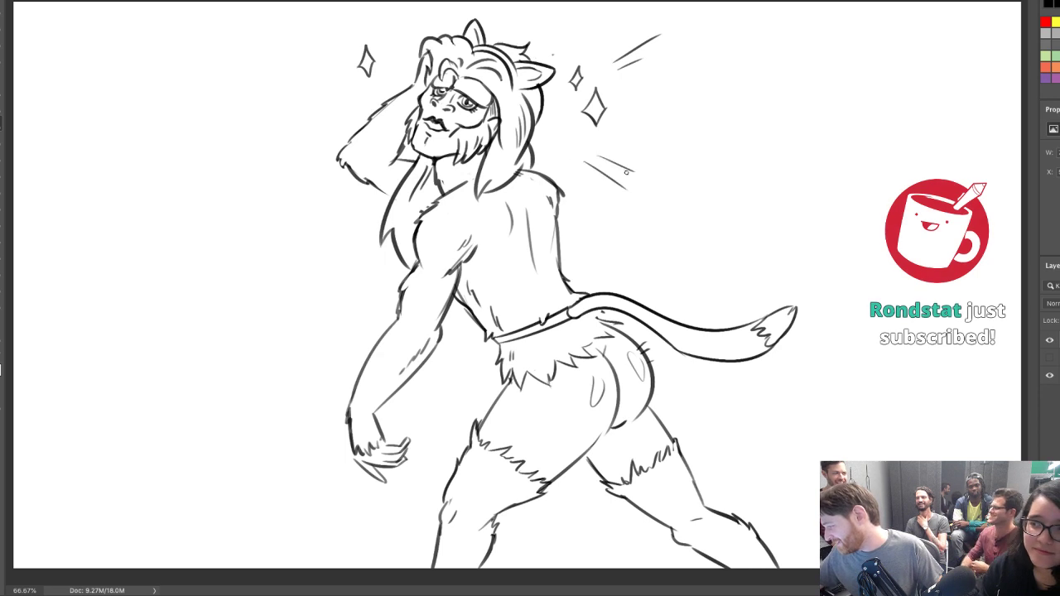
pyautogui.moveTo(275, 71)
pyautogui.mouseDown()
pyautogui.moveTo(337, 77)
pyautogui.moveTo(332, 66)
pyautogui.mouseUp()
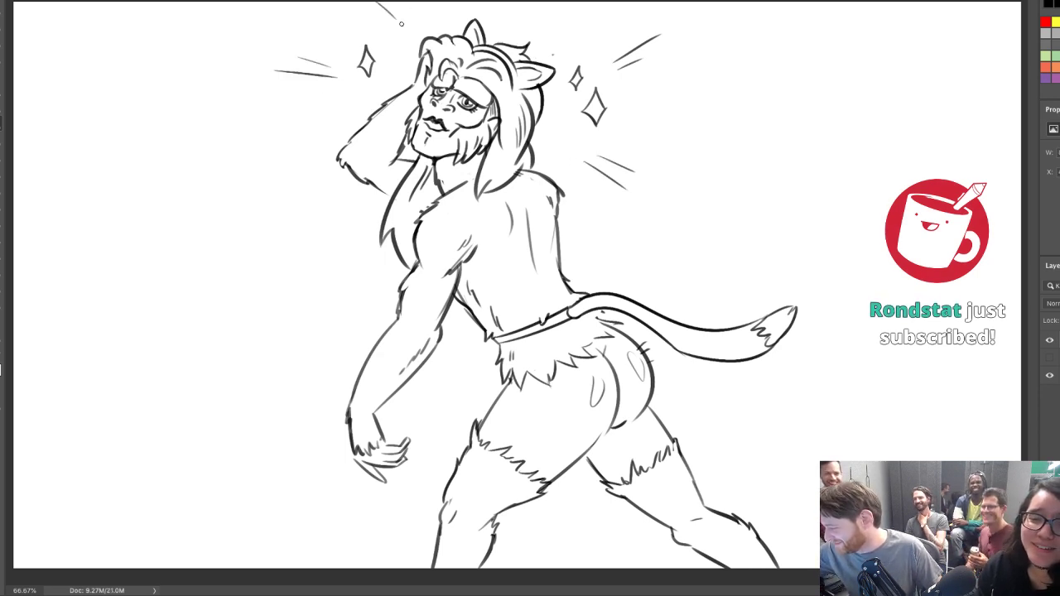
pyautogui.hotkey('ctrl', 'z')
pyautogui.moveTo(312, 226); pyautogui.dragTo(334, 208)
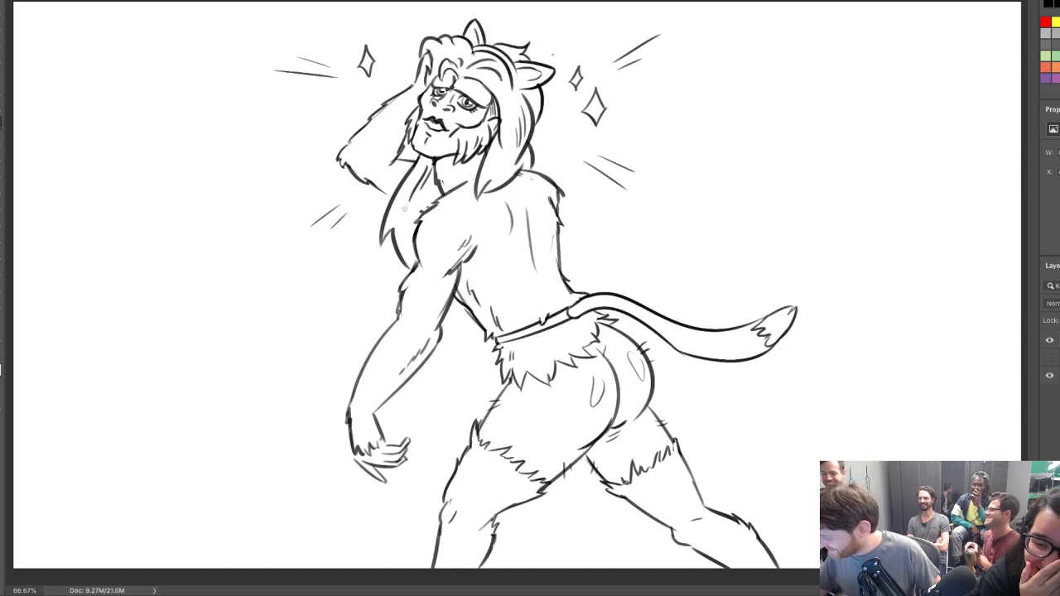
pyautogui.moveTo(402, 238); pyautogui.dragTo(410, 261)
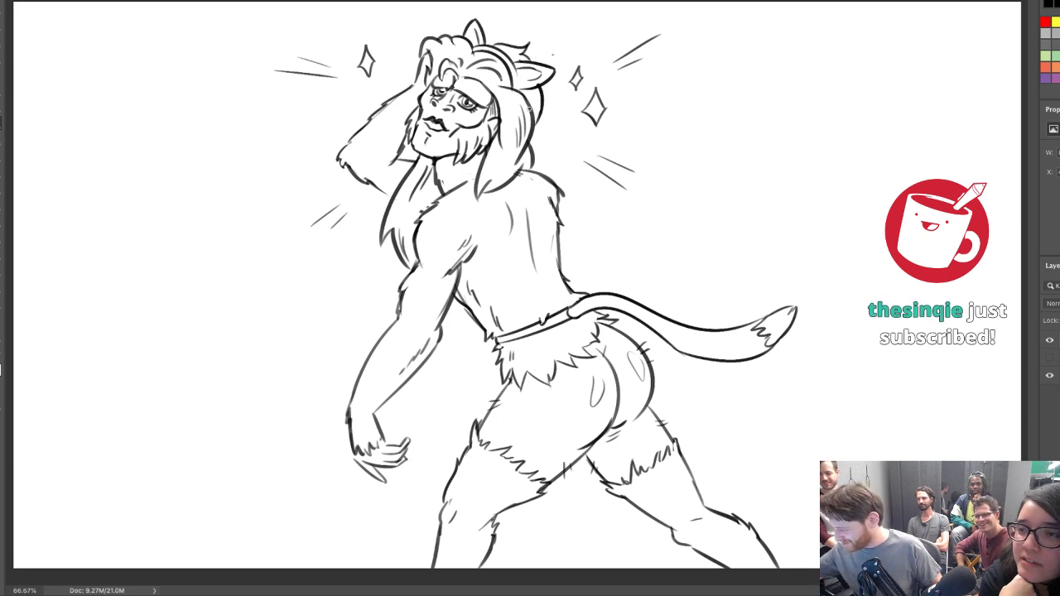
# Hide the furry figure and sketch a round head with curved facial guidelines on a new layer, shifting it slightly upward
pyautogui.click(1051, 341)
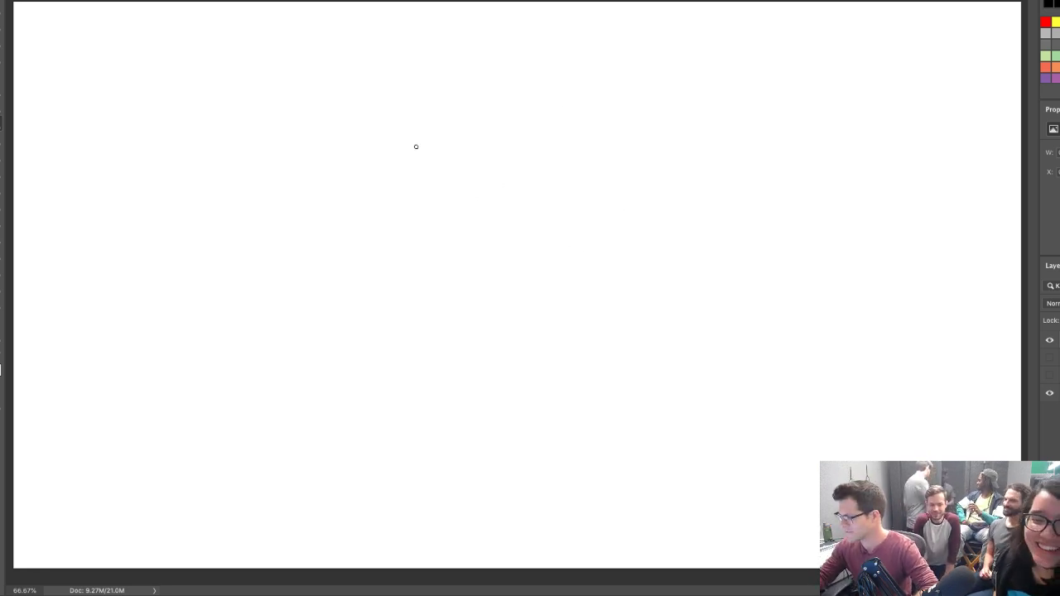
pyautogui.moveTo(393, 217)
pyautogui.mouseDown()
pyautogui.moveTo(525, 187)
pyautogui.moveTo(484, 273)
pyautogui.mouseUp()
pyautogui.moveTo(423, 118)
pyautogui.mouseDown()
pyautogui.moveTo(433, 237)
pyautogui.moveTo(451, 261)
pyautogui.mouseUp()
pyautogui.moveTo(374, 197); pyautogui.dragTo(521, 168)
pyautogui.hotkey('ctrl', 't')
pyautogui.moveTo(510, 240); pyautogui.dragTo(503, 219)
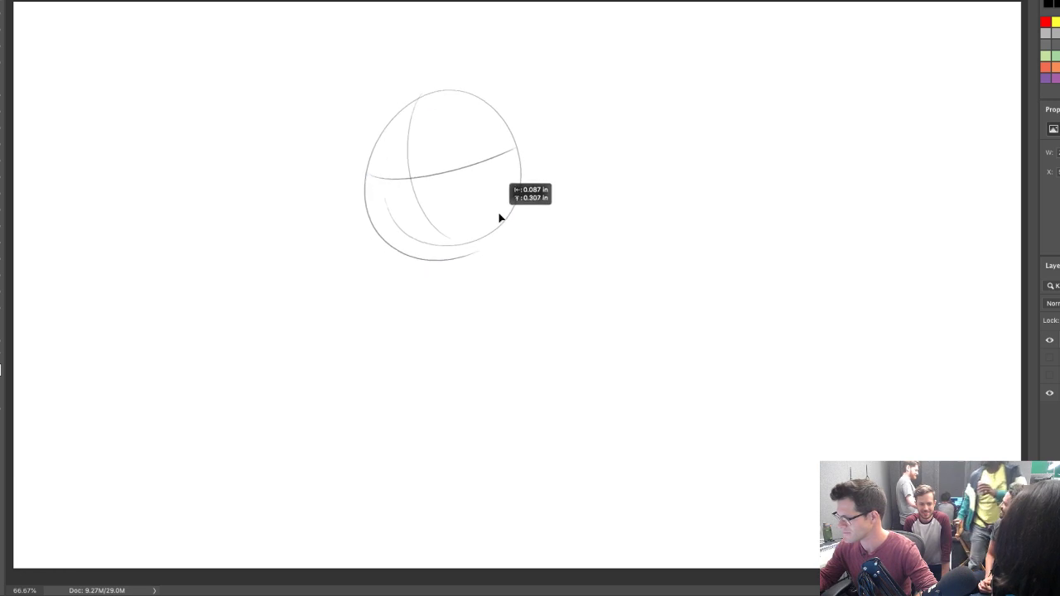
pyautogui.press('Return')
# Outline two rounded, flat-topped eyes along the horizontal guideline and erase the guide strokes below them
pyautogui.moveTo(377, 182)
pyautogui.mouseDown()
pyautogui.moveTo(462, 165)
pyautogui.moveTo(466, 150)
pyautogui.moveTo(404, 167)
pyautogui.moveTo(472, 159)
pyautogui.moveTo(403, 177)
pyautogui.moveTo(425, 250)
pyautogui.mouseUp()
pyautogui.press('b')
pyautogui.hotkey('ctrl', 'z')
pyautogui.moveTo(411, 187); pyautogui.dragTo(450, 241)
pyautogui.moveTo(429, 248); pyautogui.dragTo(457, 247)
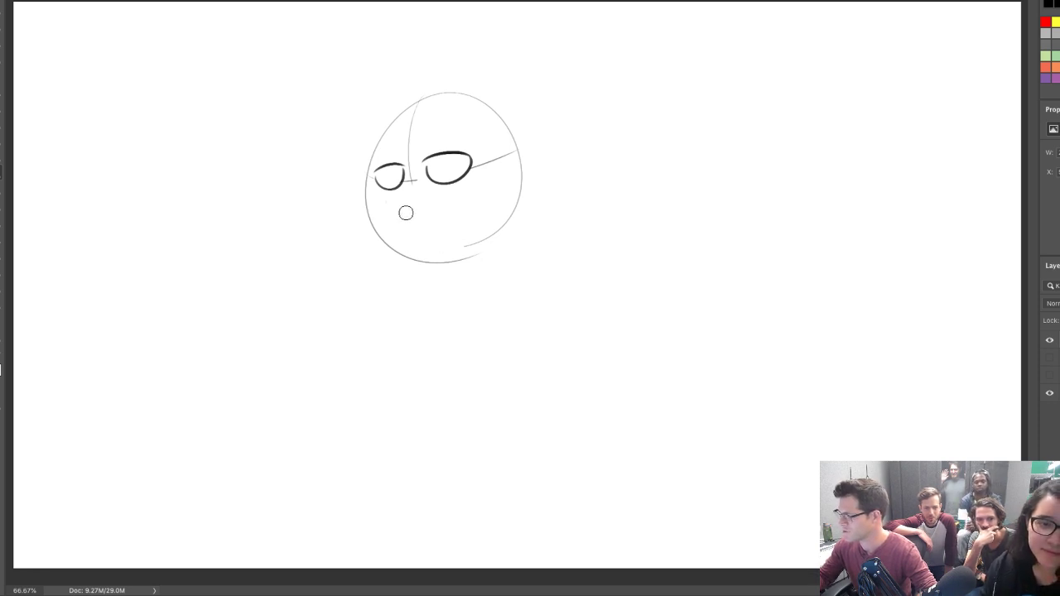
# Draw a smirking mouth and hooked nose, and finish the eyes with lid lines and sideways-looking pupils
pyautogui.press('b')
pyautogui.moveTo(390, 224); pyautogui.dragTo(451, 236)
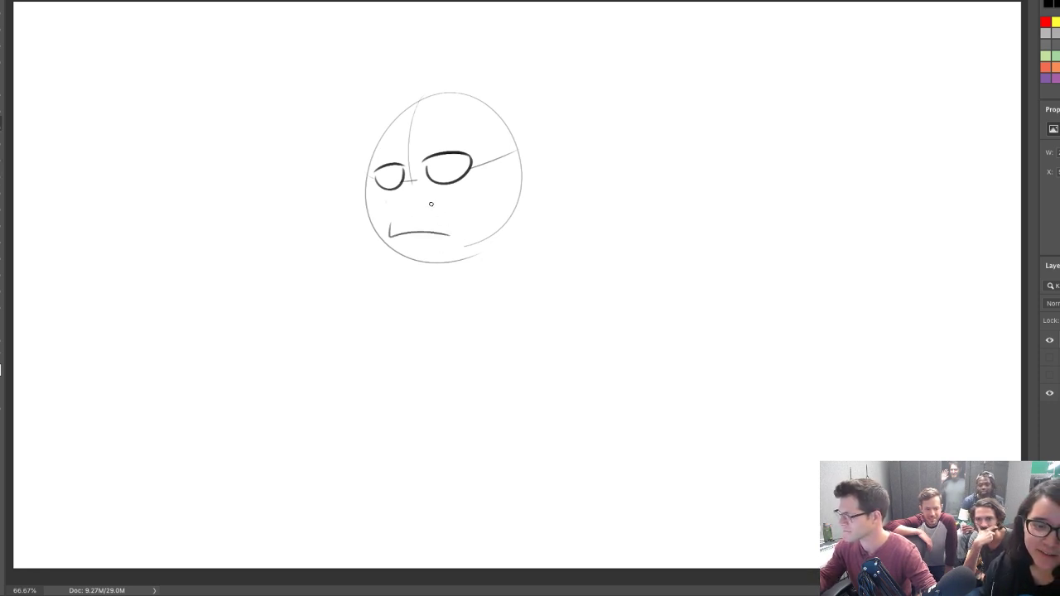
pyautogui.hotkey('ctrl', 'z')
pyautogui.moveTo(391, 220); pyautogui.dragTo(460, 214)
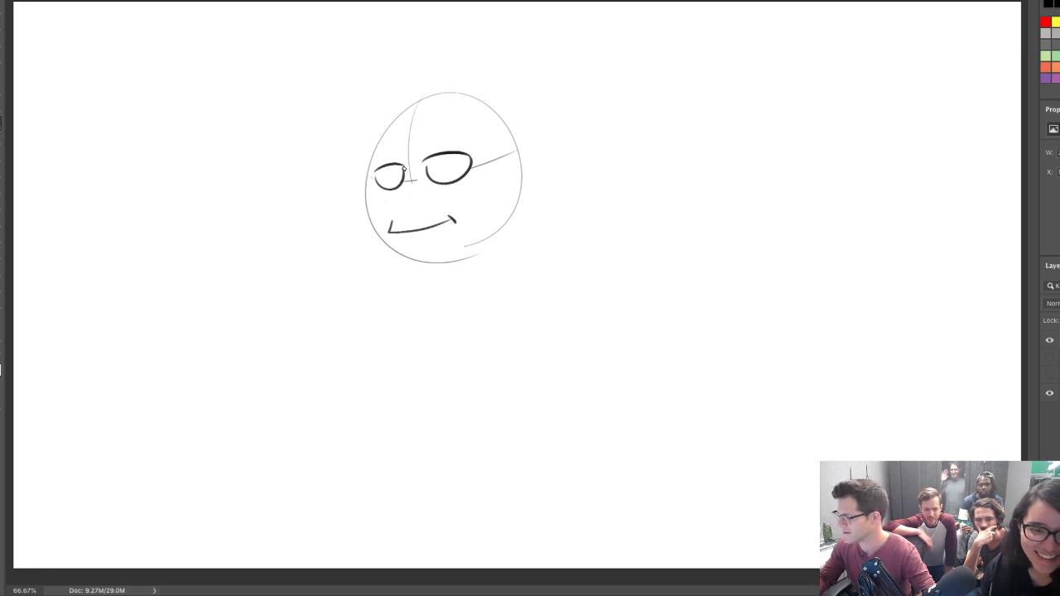
pyautogui.moveTo(404, 168)
pyautogui.mouseDown()
pyautogui.moveTo(394, 207)
pyautogui.moveTo(421, 209)
pyautogui.moveTo(469, 167)
pyautogui.mouseUp()
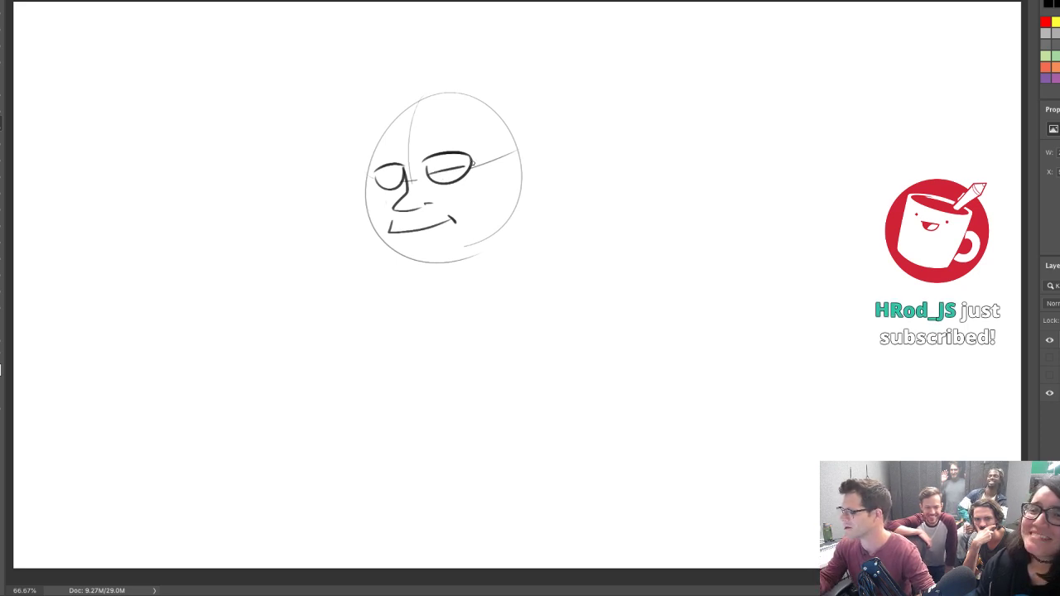
pyautogui.moveTo(377, 183); pyautogui.dragTo(462, 169)
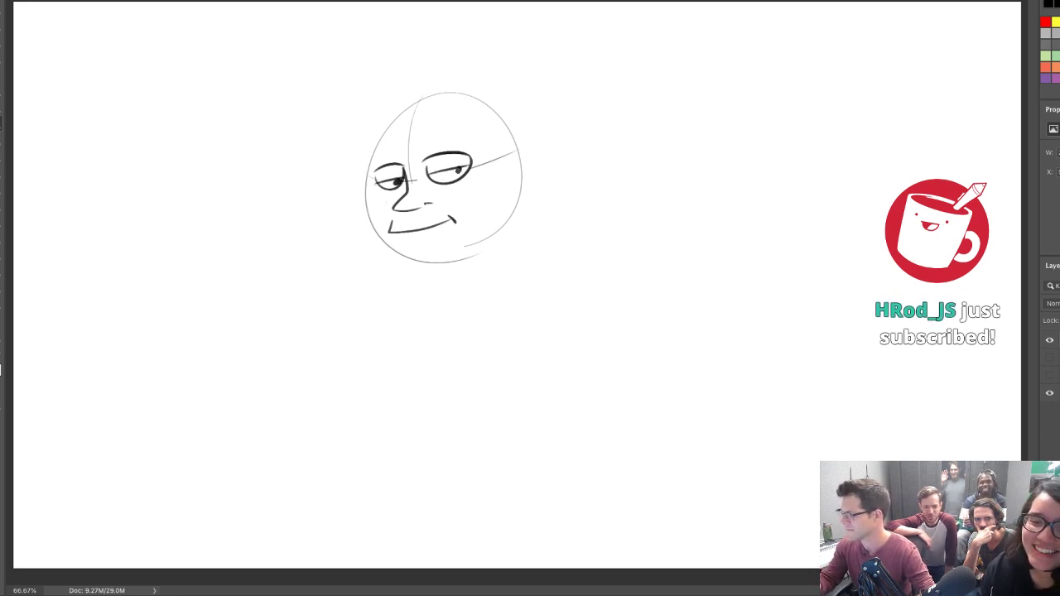
# Draw the bulging cheek and jaw contour, the curved forehead line and two arched eyebrows
pyautogui.moveTo(368, 141)
pyautogui.mouseDown()
pyautogui.moveTo(358, 217)
pyautogui.moveTo(447, 270)
pyautogui.mouseUp()
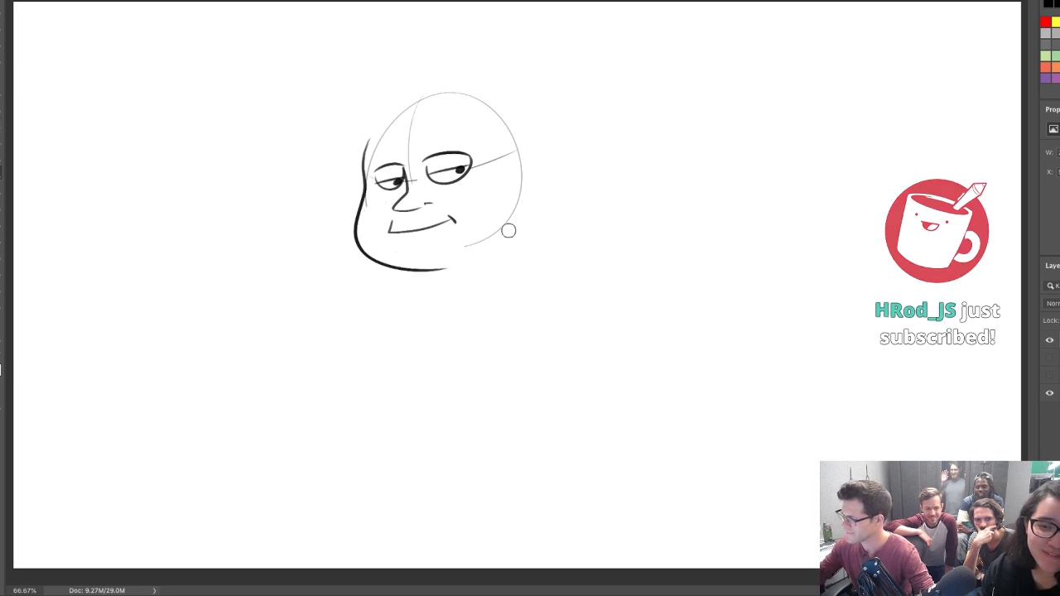
pyautogui.moveTo(364, 147); pyautogui.dragTo(497, 104)
pyautogui.hotkey('ctrl', 'z')
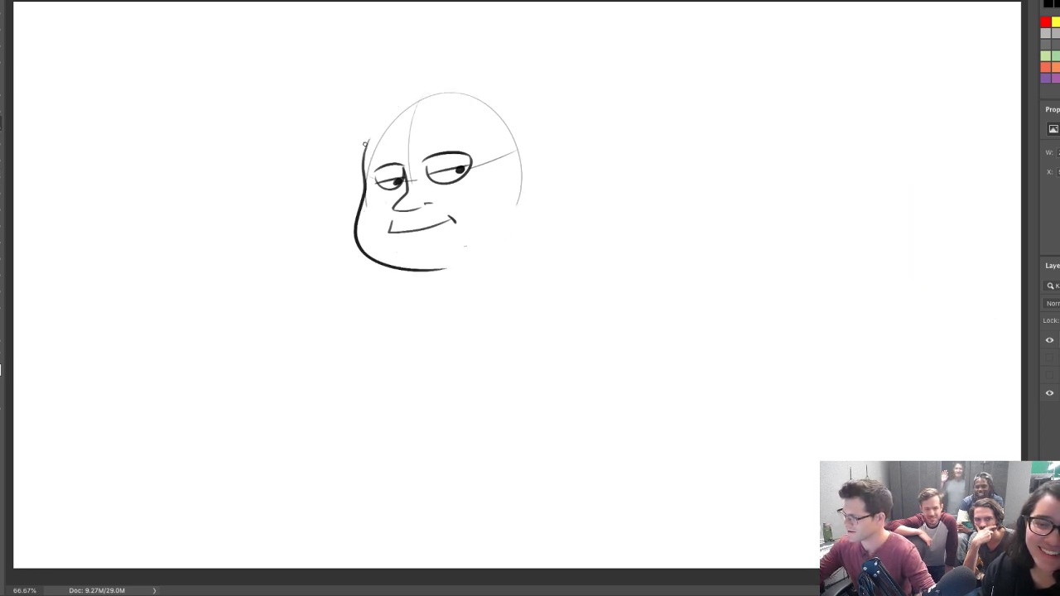
pyautogui.moveTo(365, 146)
pyautogui.mouseDown()
pyautogui.moveTo(439, 106)
pyautogui.moveTo(477, 138)
pyautogui.mouseUp()
pyautogui.hotkey('ctrl', 'z')
pyautogui.moveTo(389, 108); pyautogui.dragTo(468, 110)
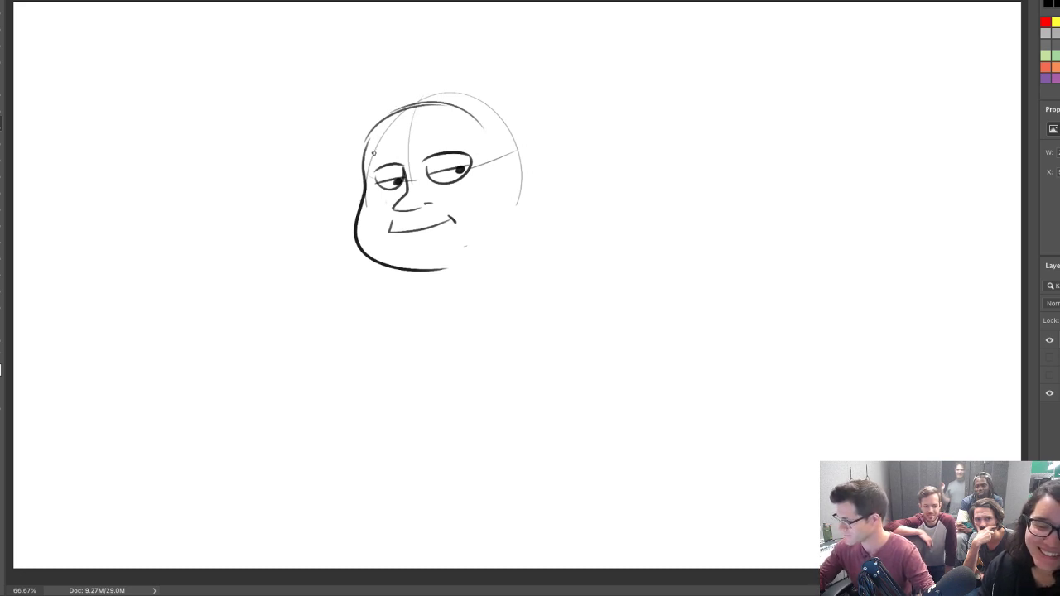
pyautogui.moveTo(373, 154); pyautogui.dragTo(403, 141)
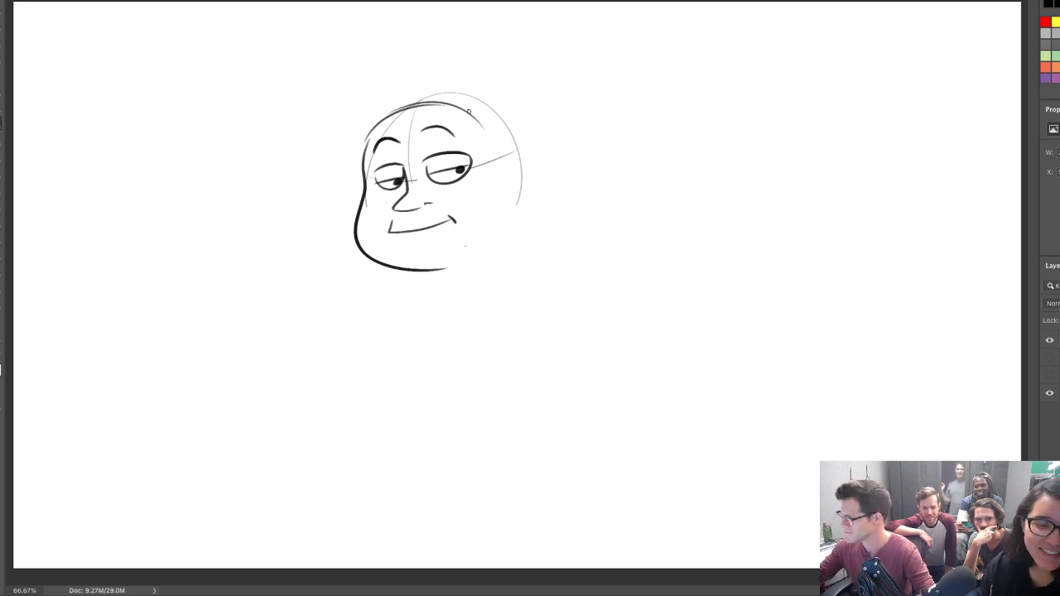
# Erase the back of the construction circle and extend the crown in a long curve sloping backward
pyautogui.press('e')
pyautogui.moveTo(472, 93)
pyautogui.mouseDown()
pyautogui.moveTo(533, 208)
pyautogui.moveTo(507, 157)
pyautogui.mouseUp()
pyautogui.moveTo(482, 128)
pyautogui.mouseDown()
pyautogui.moveTo(442, 103)
pyautogui.moveTo(560, 140)
pyautogui.mouseUp()
pyautogui.press('b')
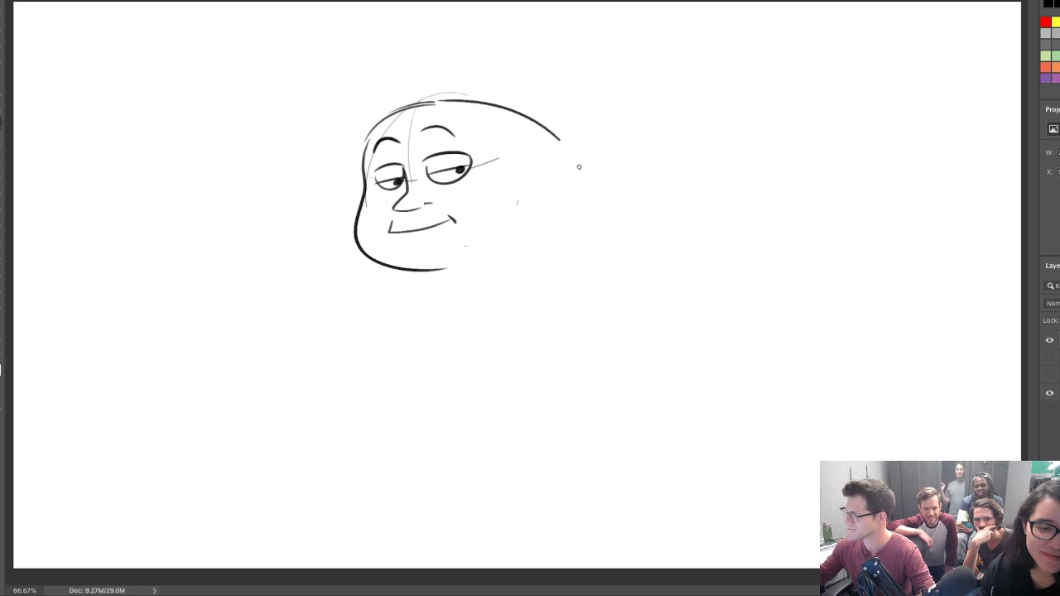
pyautogui.press('e')
pyautogui.click(518, 204)
# Add a slanted throat line and short jaw strokes beneath the chin, plus a small curved line at the back of the head
pyautogui.moveTo(474, 245); pyautogui.dragTo(507, 288)
pyautogui.hotkey('ctrl', 'z')
pyautogui.moveTo(438, 269); pyautogui.dragTo(503, 298)
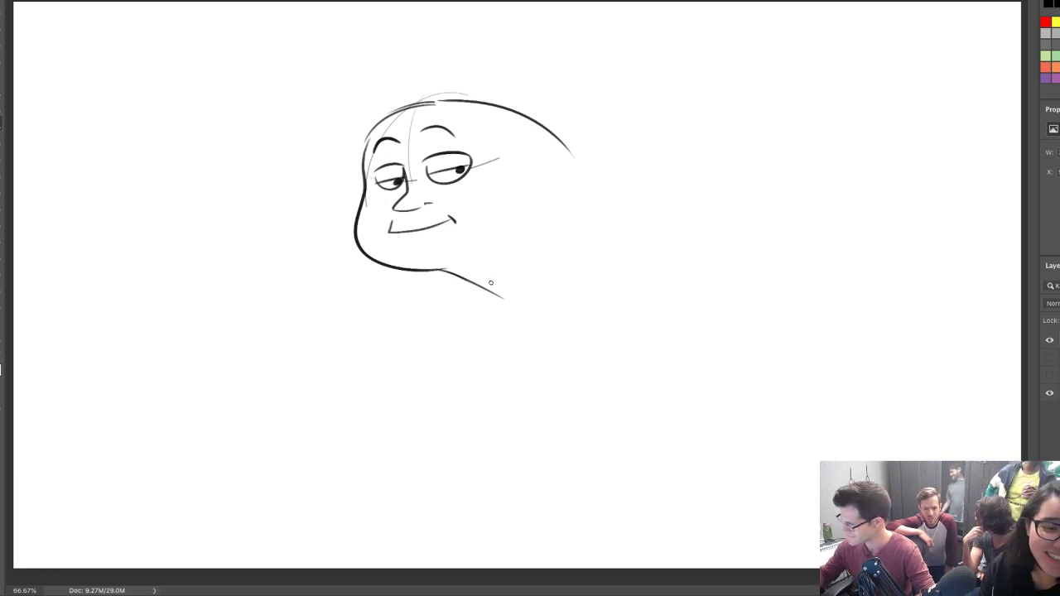
pyautogui.moveTo(439, 270)
pyautogui.mouseDown()
pyautogui.moveTo(502, 250)
pyautogui.moveTo(496, 264)
pyautogui.mouseUp()
pyautogui.moveTo(536, 119); pyautogui.dragTo(540, 141)
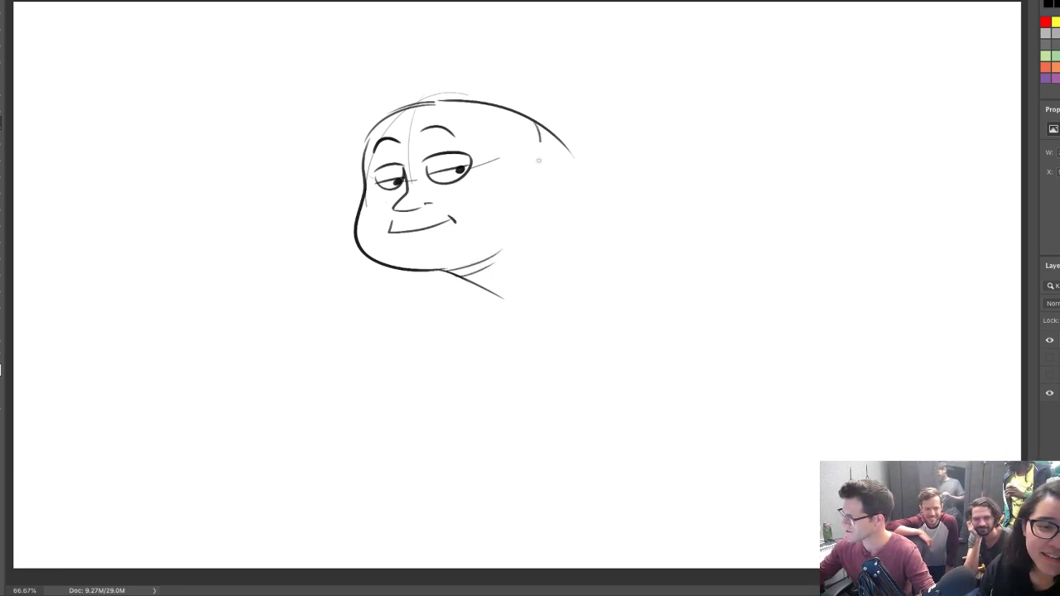
pyautogui.press('e')
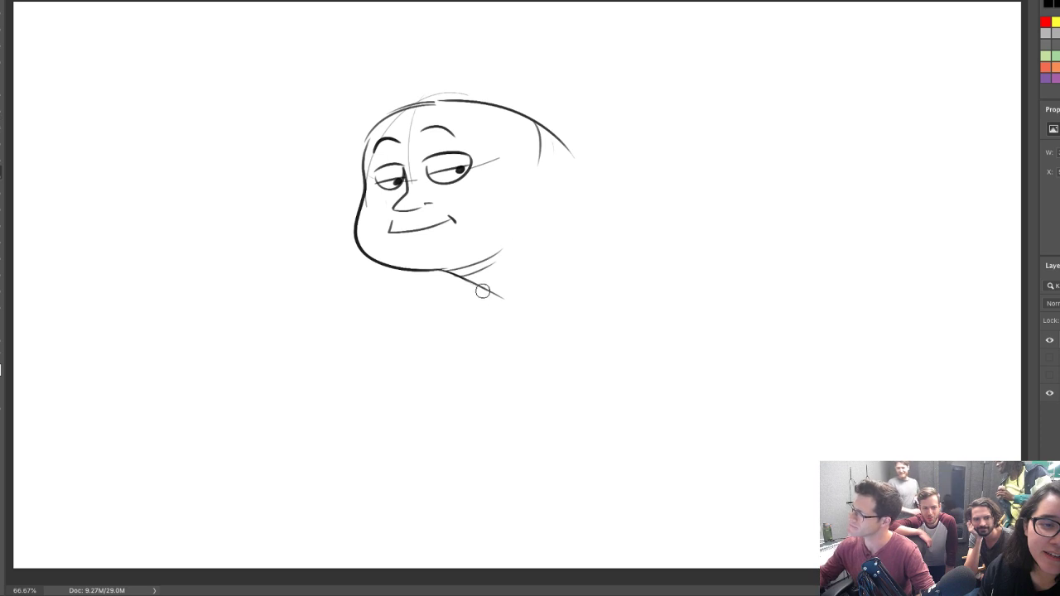
# Replace the throat line with an S-curve running into a rounded belly, and draw the long back and underside curves
pyautogui.moveTo(474, 287)
pyautogui.mouseDown()
pyautogui.moveTo(498, 297)
pyautogui.moveTo(520, 418)
pyautogui.moveTo(599, 442)
pyautogui.mouseUp()
pyautogui.press('b')
pyautogui.hotkey('ctrl', 'z')
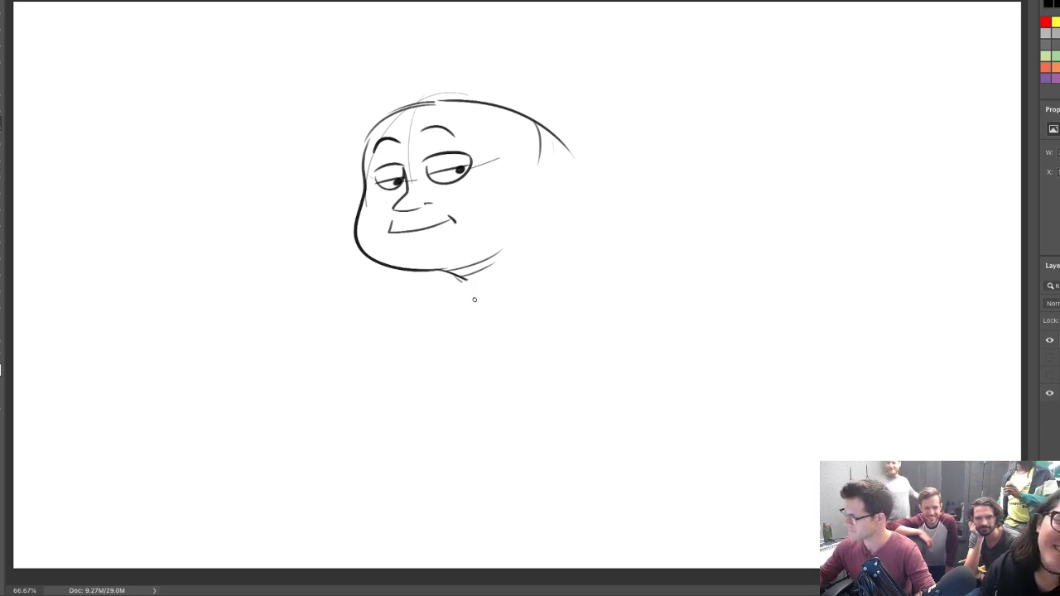
pyautogui.moveTo(462, 279); pyautogui.dragTo(502, 502)
pyautogui.moveTo(559, 139); pyautogui.dragTo(612, 211)
pyautogui.moveTo(582, 167); pyautogui.dragTo(607, 348)
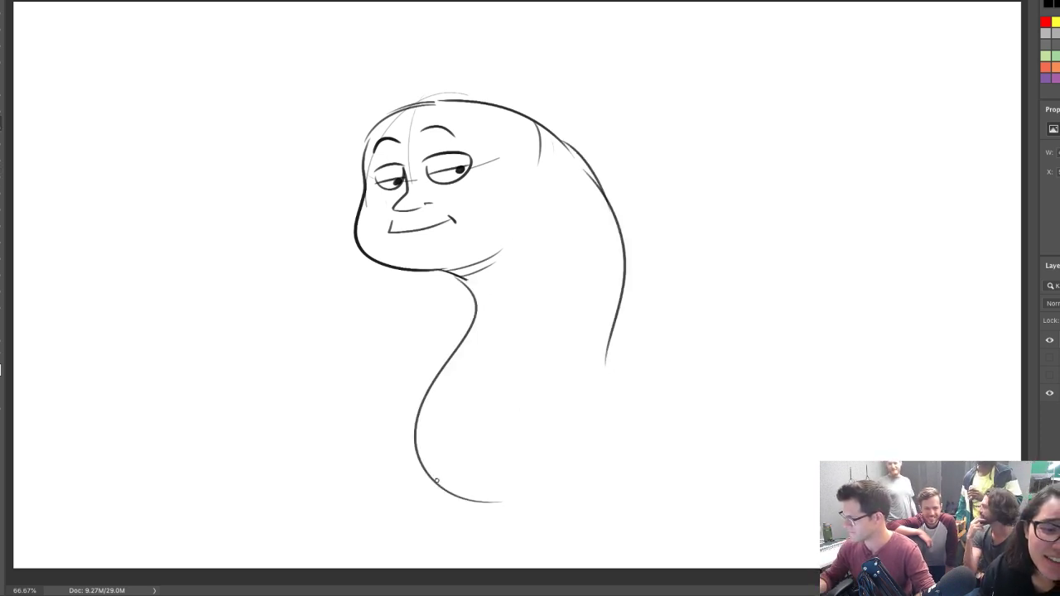
pyautogui.moveTo(437, 481); pyautogui.dragTo(684, 490)
# Erase the lower end of the back line and redraw it curving inward toward the body
pyautogui.press('e')
pyautogui.moveTo(610, 336)
pyautogui.mouseDown()
pyautogui.moveTo(603, 372)
pyautogui.moveTo(624, 255)
pyautogui.moveTo(588, 370)
pyautogui.mouseUp()
pyautogui.press('b')
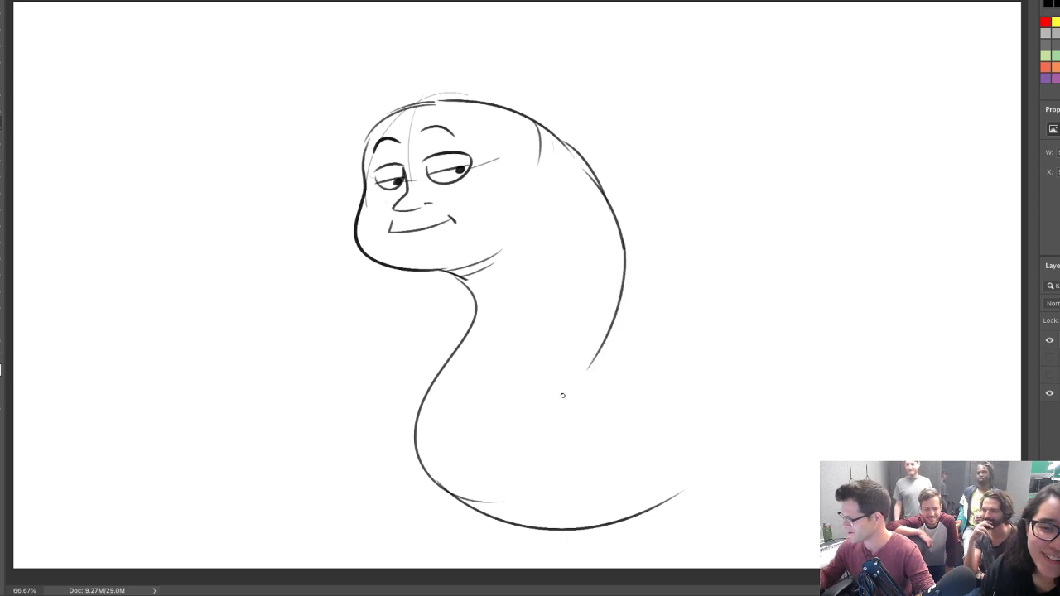
pyautogui.hotkey('ctrl', 'z')
pyautogui.moveTo(626, 242); pyautogui.dragTo(584, 404)
# Reshape the front of the neck with a curve across its base, and close the head's underside from chin to back
pyautogui.moveTo(469, 326)
pyautogui.mouseDown()
pyautogui.moveTo(482, 299)
pyautogui.moveTo(457, 279)
pyautogui.moveTo(434, 362)
pyautogui.mouseUp()
pyautogui.moveTo(437, 371); pyautogui.dragTo(555, 369)
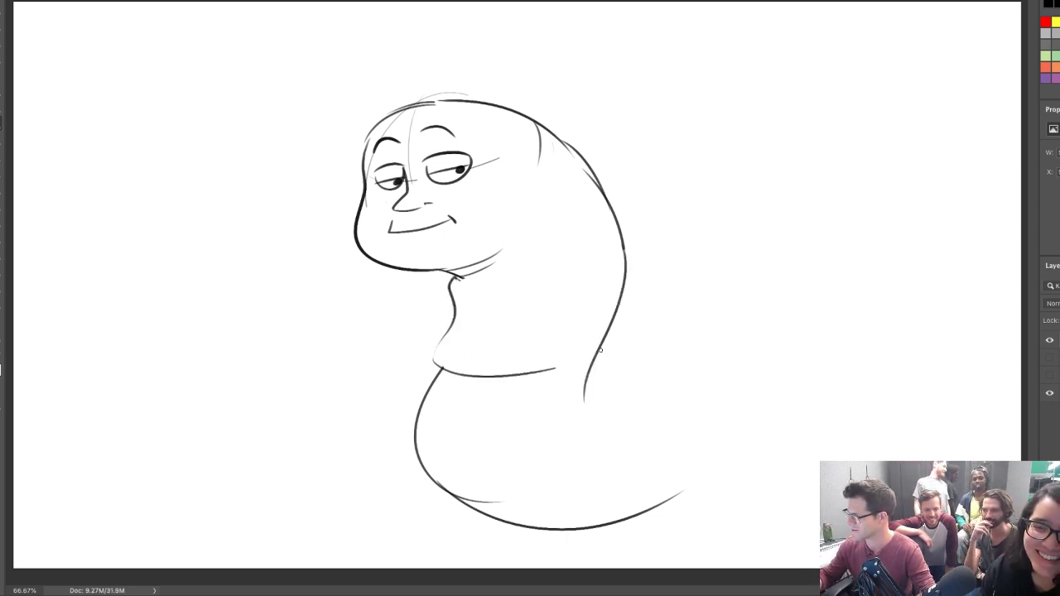
pyautogui.moveTo(455, 277)
pyautogui.mouseDown()
pyautogui.moveTo(603, 192)
pyautogui.moveTo(632, 257)
pyautogui.moveTo(618, 298)
pyautogui.mouseUp()
pyautogui.press('e')
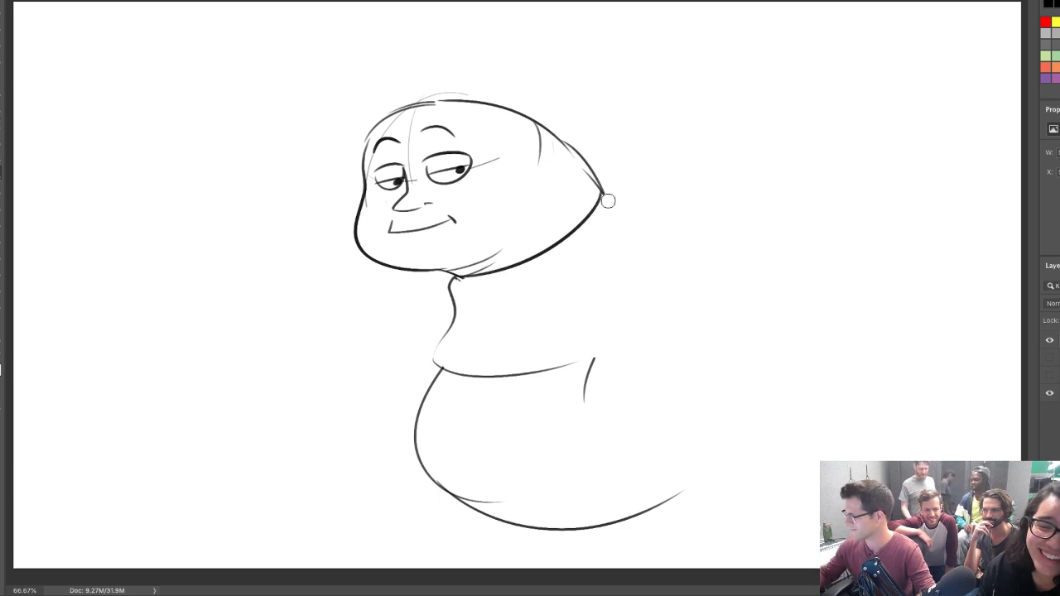
# Draw a wavy line down the back of the neck and a large rounded curve closing the rear of the body
pyautogui.press('b')
pyautogui.moveTo(604, 194)
pyautogui.mouseDown()
pyautogui.moveTo(617, 329)
pyautogui.moveTo(590, 362)
pyautogui.moveTo(724, 379)
pyautogui.moveTo(680, 494)
pyautogui.mouseUp()
pyautogui.press('e')
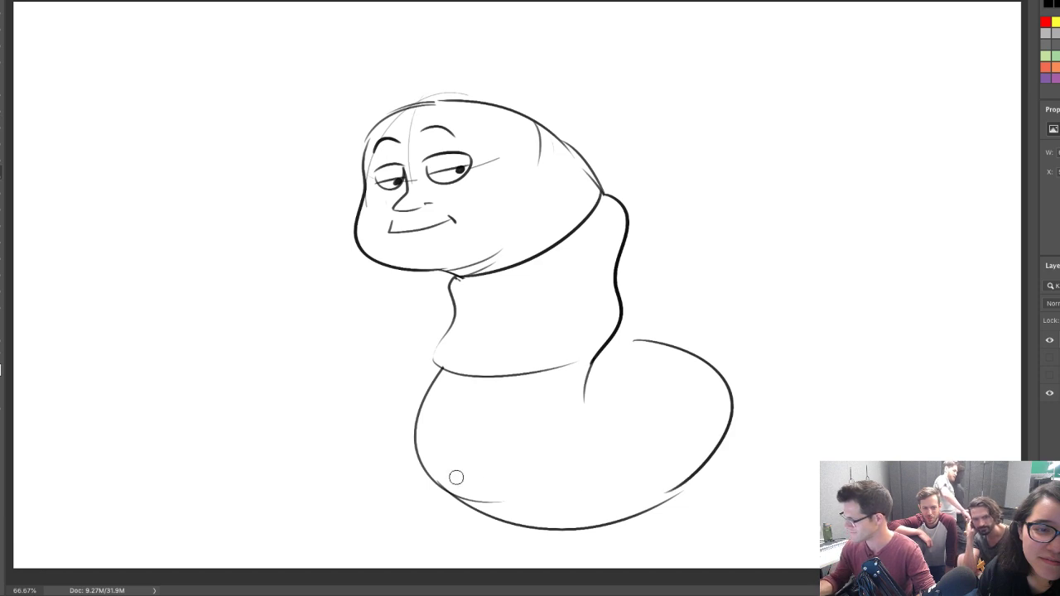
# Redraw the lower front curve of the belly, and add a large upturned rounded loop extending forward from the body
pyautogui.moveTo(435, 479); pyautogui.dragTo(582, 528)
pyautogui.press('b')
pyautogui.moveTo(414, 424); pyautogui.dragTo(576, 524)
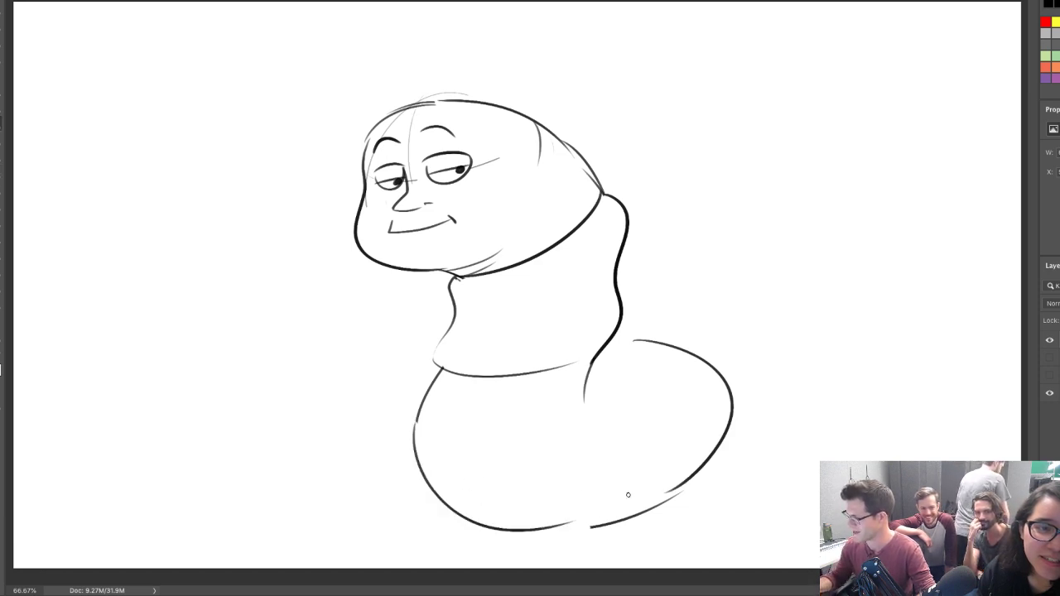
pyautogui.moveTo(427, 372)
pyautogui.mouseDown()
pyautogui.moveTo(224, 486)
pyautogui.moveTo(414, 489)
pyautogui.mouseUp()
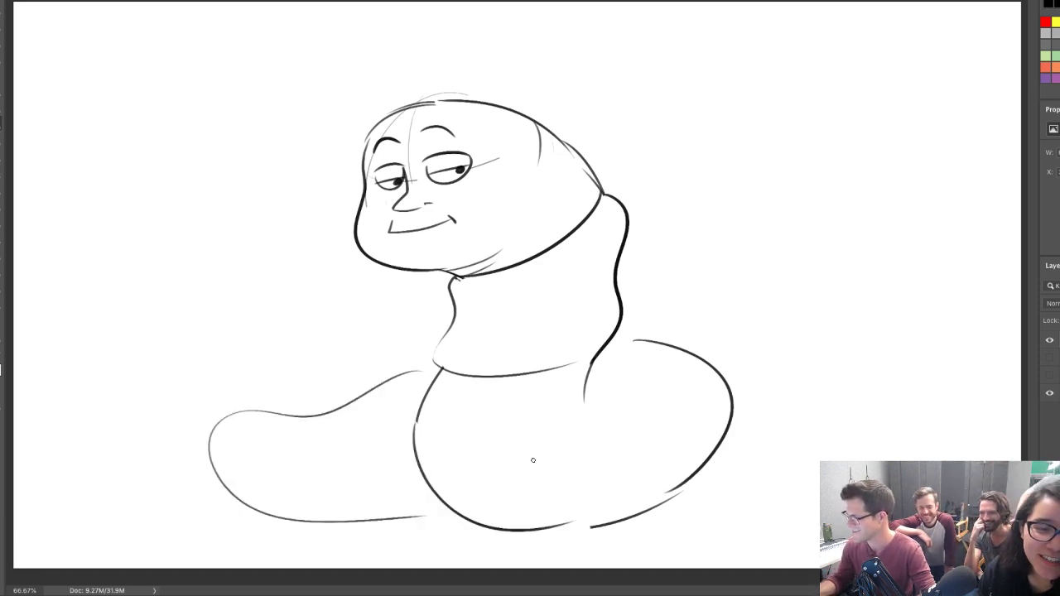
pyautogui.hotkey('ctrl', 'z')
pyautogui.moveTo(429, 386)
pyautogui.mouseDown()
pyautogui.moveTo(389, 500)
pyautogui.moveTo(418, 504)
pyautogui.mouseUp()
# Redraw the rear of the body as a fuller curve, add a crease at the neck base, and widen the front loop
pyautogui.moveTo(610, 350); pyautogui.dragTo(721, 362)
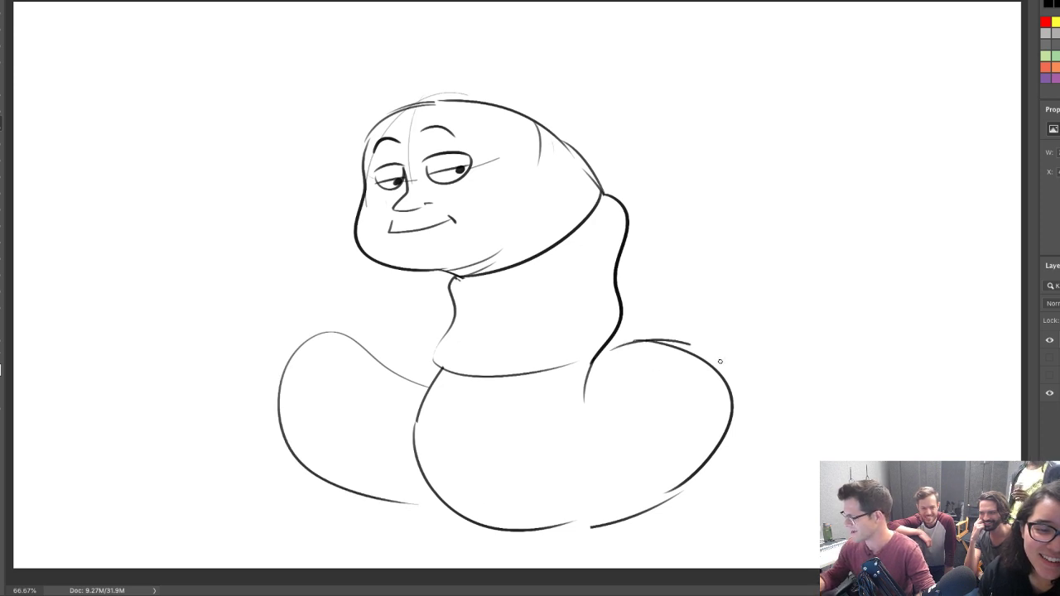
pyautogui.moveTo(720, 422)
pyautogui.mouseDown()
pyautogui.moveTo(589, 531)
pyautogui.moveTo(562, 529)
pyautogui.moveTo(686, 475)
pyautogui.moveTo(724, 374)
pyautogui.moveTo(513, 531)
pyautogui.moveTo(689, 497)
pyautogui.mouseUp()
pyautogui.press('e')
pyautogui.press('b')
pyautogui.moveTo(585, 379)
pyautogui.mouseDown()
pyautogui.moveTo(626, 411)
pyautogui.moveTo(593, 424)
pyautogui.mouseUp()
pyautogui.moveTo(431, 386)
pyautogui.mouseDown()
pyautogui.moveTo(396, 377)
pyautogui.moveTo(429, 501)
pyautogui.mouseUp()
pyautogui.moveTo(689, 345); pyautogui.dragTo(727, 375)
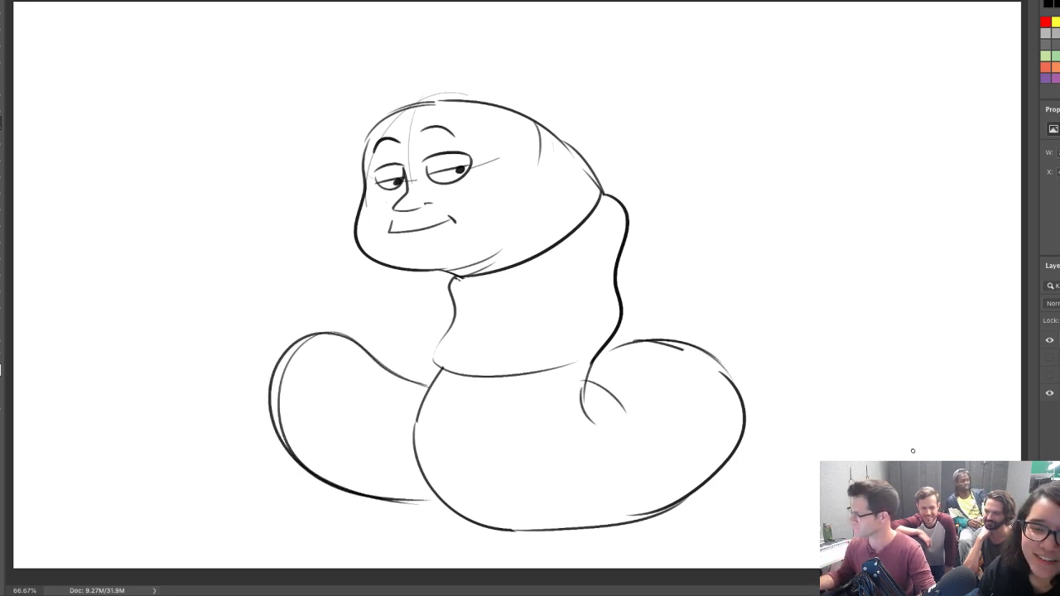
# Hide the long-necked creature's layer and add a new empty layer
pyautogui.press('v')
pyautogui.press('a')
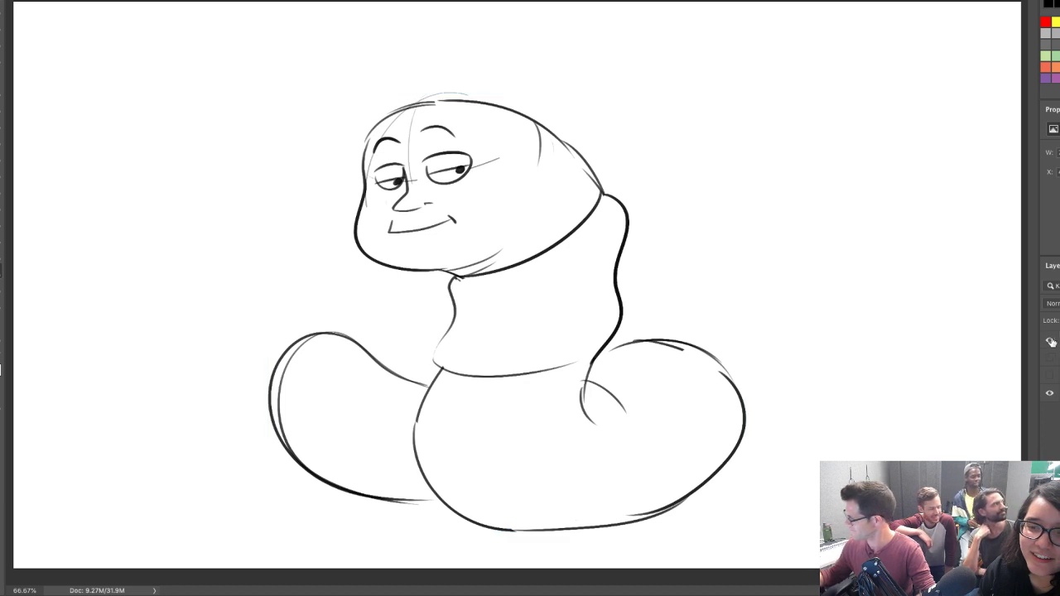
pyautogui.click(1049, 340)
pyautogui.press('alt+shift+super+n')
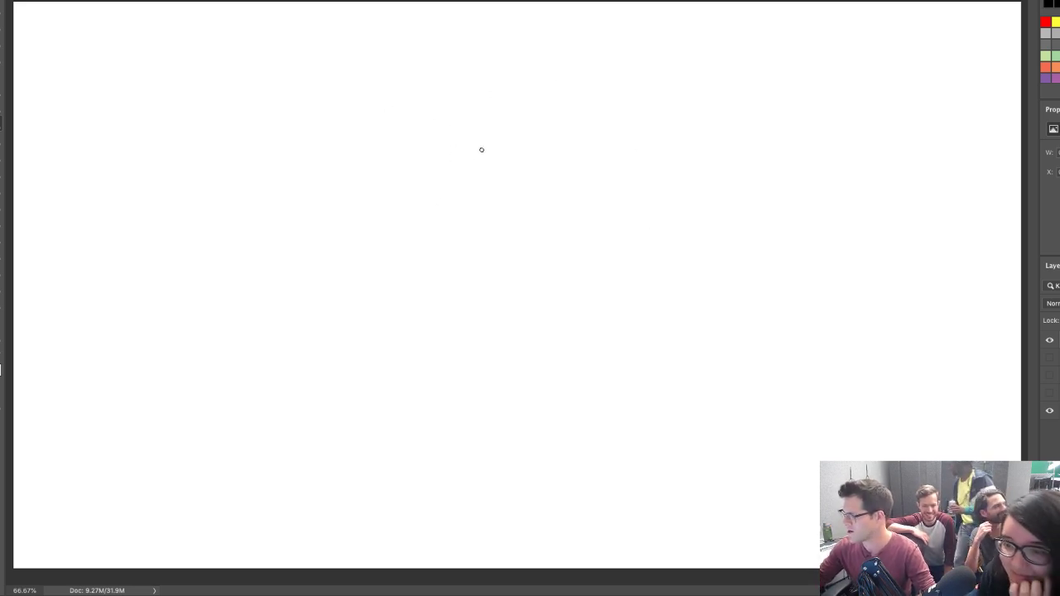
# Sketch a faint round head, then draw the long back edge of an open mouth and a curved upper lip with a teeth band
pyautogui.moveTo(364, 119)
pyautogui.mouseDown()
pyautogui.moveTo(395, 304)
pyautogui.moveTo(455, 109)
pyautogui.moveTo(379, 195)
pyautogui.moveTo(482, 236)
pyautogui.mouseUp()
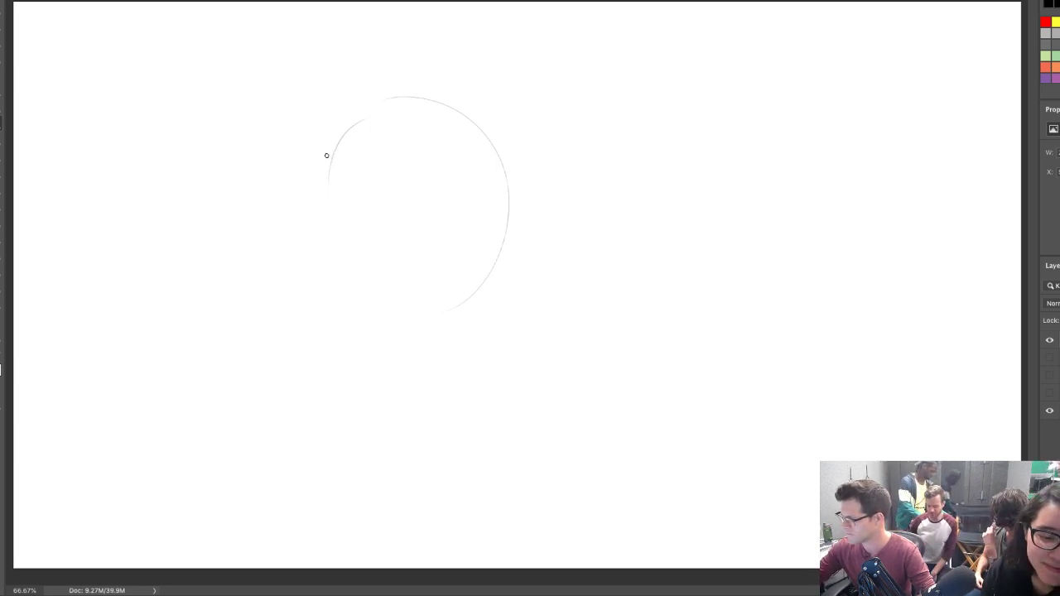
pyautogui.moveTo(330, 159)
pyautogui.mouseDown()
pyautogui.moveTo(396, 149)
pyautogui.moveTo(415, 111)
pyautogui.moveTo(441, 340)
pyautogui.mouseUp()
pyautogui.moveTo(414, 107); pyautogui.dragTo(430, 273)
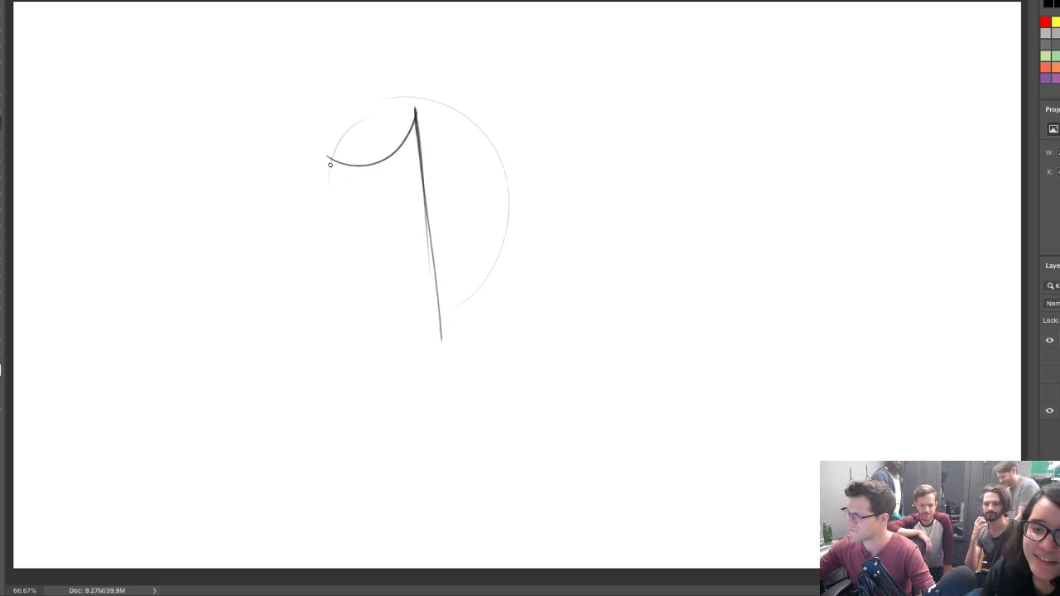
pyautogui.moveTo(330, 162)
pyautogui.mouseDown()
pyautogui.moveTo(318, 188)
pyautogui.moveTo(417, 171)
pyautogui.mouseUp()
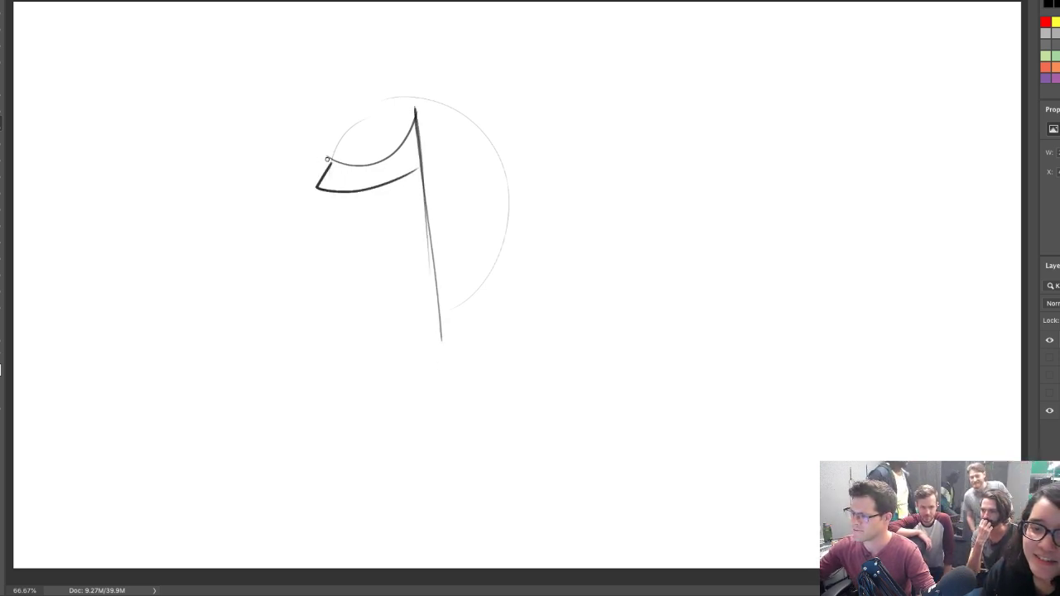
pyautogui.moveTo(323, 155); pyautogui.dragTo(372, 167)
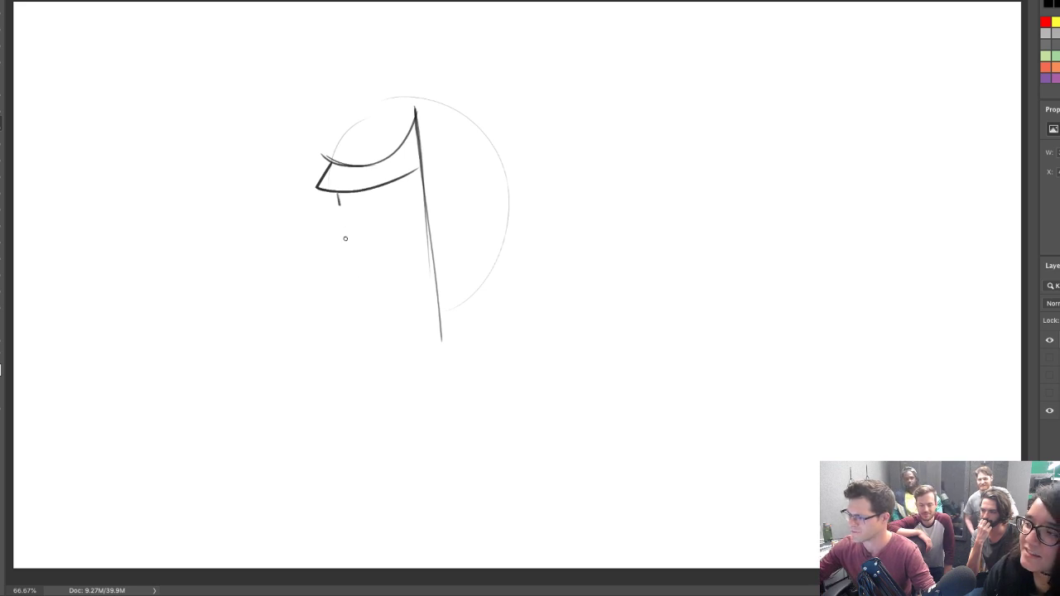
# Draw the slanting front edge of the open mouth, and redraw the upper lip flatter with a rounded tip
pyautogui.moveTo(345, 239); pyautogui.dragTo(362, 356)
pyautogui.hotkey('ctrl', 'z')
pyautogui.moveTo(336, 195); pyautogui.dragTo(387, 359)
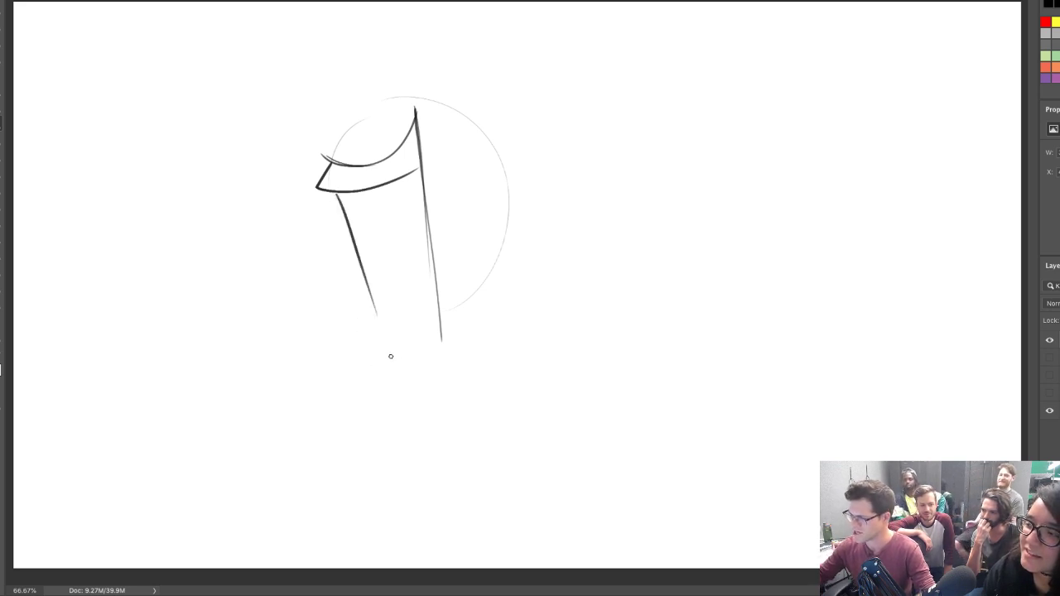
pyautogui.press('e')
pyautogui.moveTo(320, 146)
pyautogui.mouseDown()
pyautogui.moveTo(345, 154)
pyautogui.moveTo(334, 165)
pyautogui.moveTo(413, 149)
pyautogui.mouseUp()
pyautogui.press('b')
pyautogui.hotkey('ctrl', 'z')
pyautogui.moveTo(317, 173); pyautogui.dragTo(408, 127)
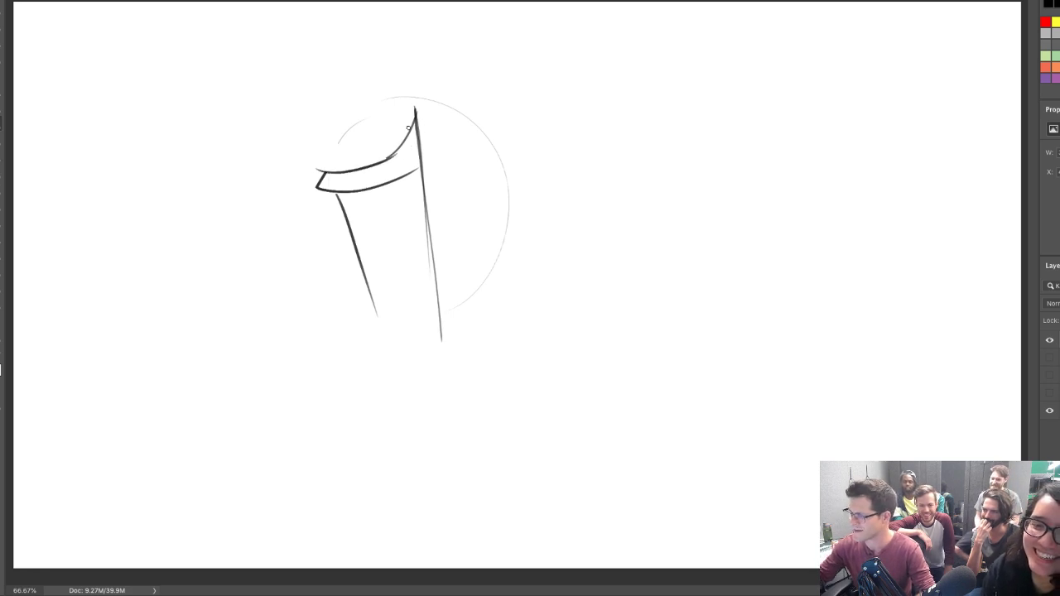
pyautogui.moveTo(303, 165); pyautogui.dragTo(317, 176)
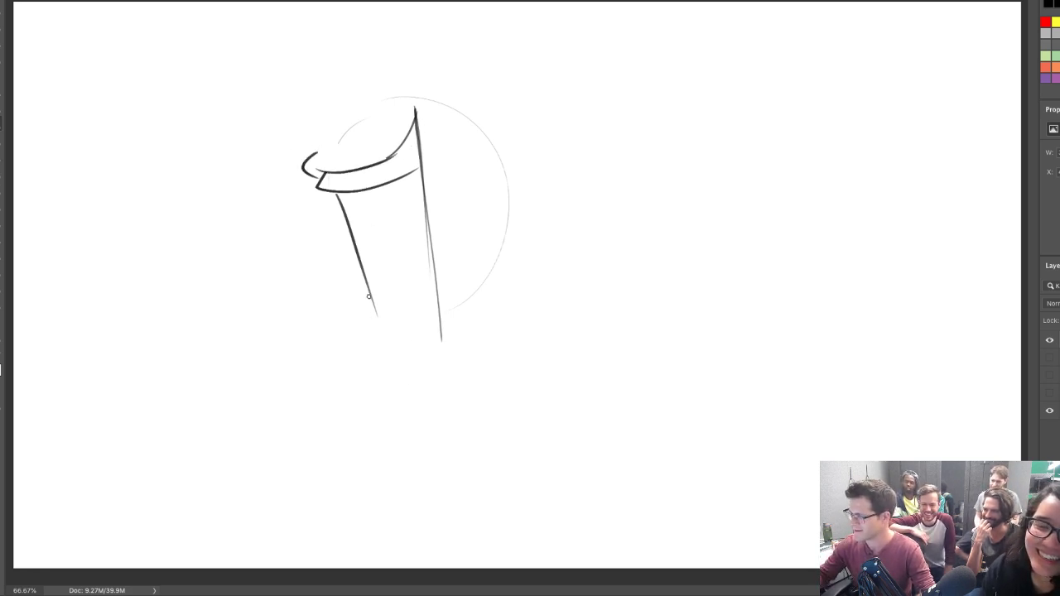
# Rough in the lower jaw and rework its upper edge into a row of separate narrow, slanted teeth
pyautogui.moveTo(438, 332)
pyautogui.mouseDown()
pyautogui.moveTo(357, 349)
pyautogui.moveTo(419, 386)
pyautogui.mouseUp()
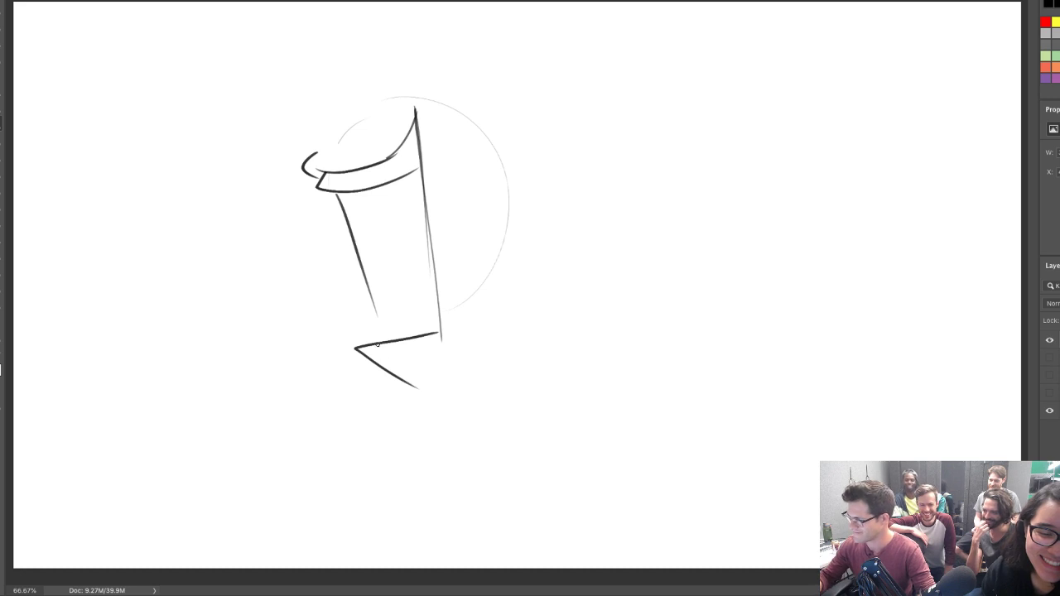
pyautogui.press('e')
pyautogui.moveTo(356, 347)
pyautogui.mouseDown()
pyautogui.moveTo(397, 367)
pyautogui.moveTo(348, 342)
pyautogui.moveTo(377, 370)
pyautogui.moveTo(392, 367)
pyautogui.moveTo(396, 340)
pyautogui.moveTo(390, 364)
pyautogui.moveTo(419, 335)
pyautogui.moveTo(418, 351)
pyautogui.moveTo(433, 336)
pyautogui.mouseUp()
pyautogui.press('e')
pyautogui.press('b')
pyautogui.press('e')
pyautogui.press('b')
pyautogui.press('e')
pyautogui.press('b')
pyautogui.press('e')
pyautogui.press('b')
pyautogui.press('e')
pyautogui.moveTo(421, 318); pyautogui.dragTo(437, 321)
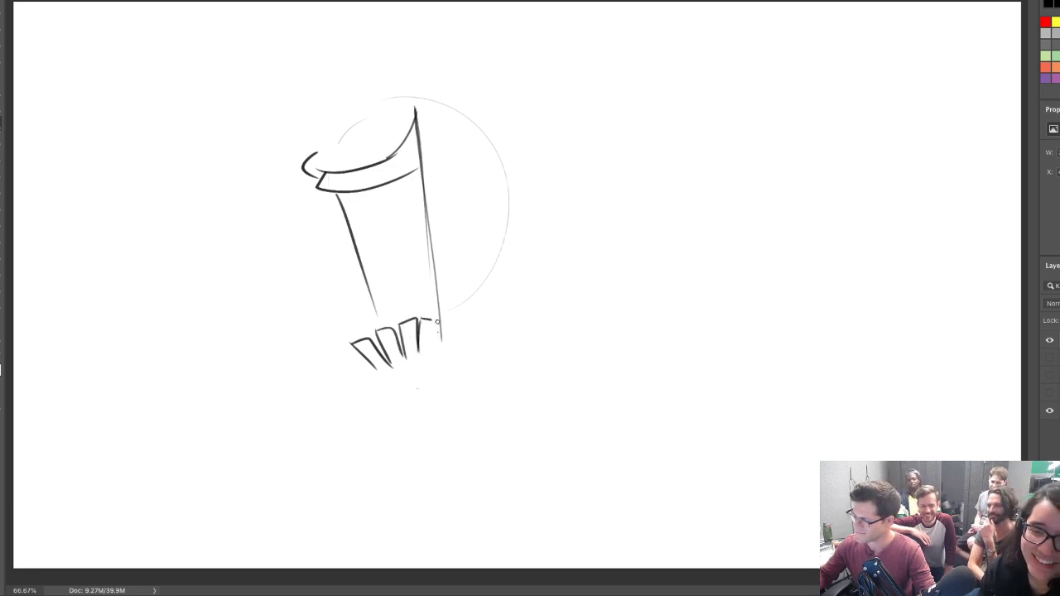
# Replace the upper teeth band with separate blocky teeth hanging from the lip
pyautogui.press('e')
pyautogui.moveTo(319, 185)
pyautogui.mouseDown()
pyautogui.moveTo(408, 172)
pyautogui.moveTo(335, 197)
pyautogui.moveTo(337, 176)
pyautogui.moveTo(355, 196)
pyautogui.moveTo(367, 165)
pyautogui.moveTo(408, 170)
pyautogui.mouseUp()
pyautogui.press('b')
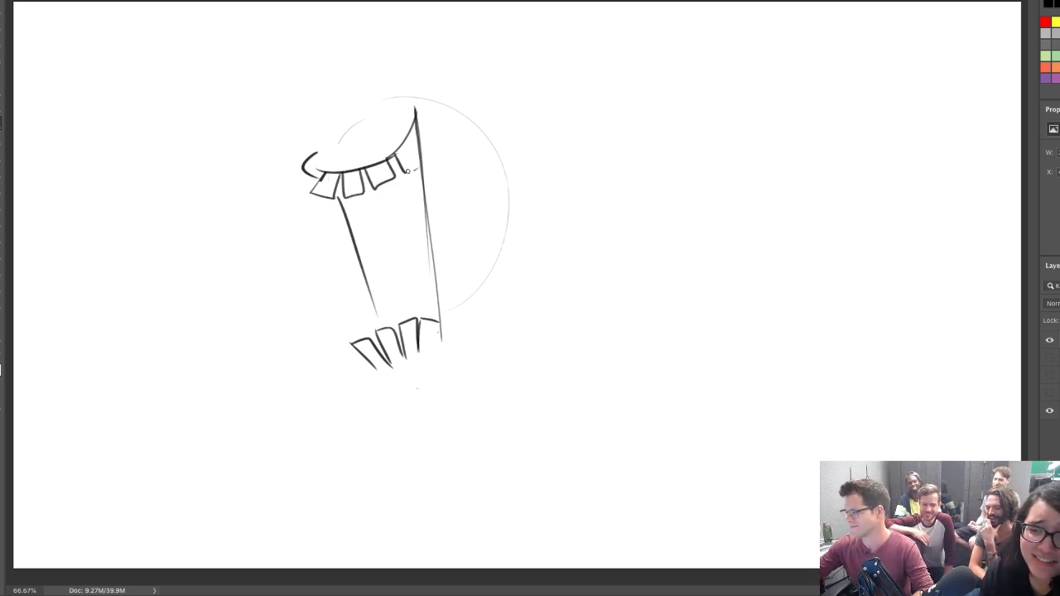
# Draw a curved tongue inside the mouth and two round overlapping eyes with pupils above the upper lip
pyautogui.press('e')
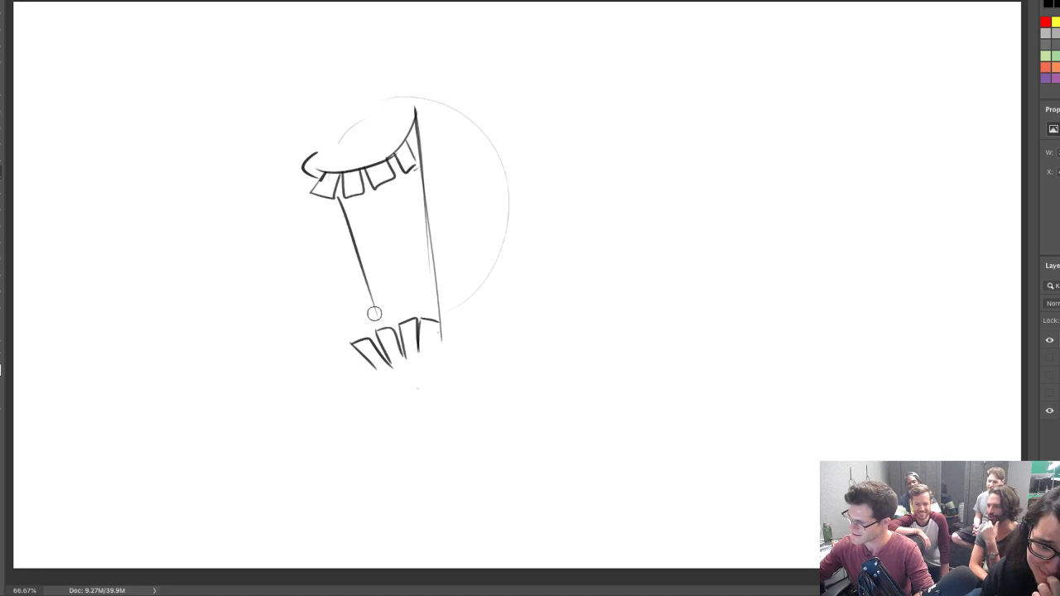
pyautogui.moveTo(390, 320); pyautogui.dragTo(421, 263)
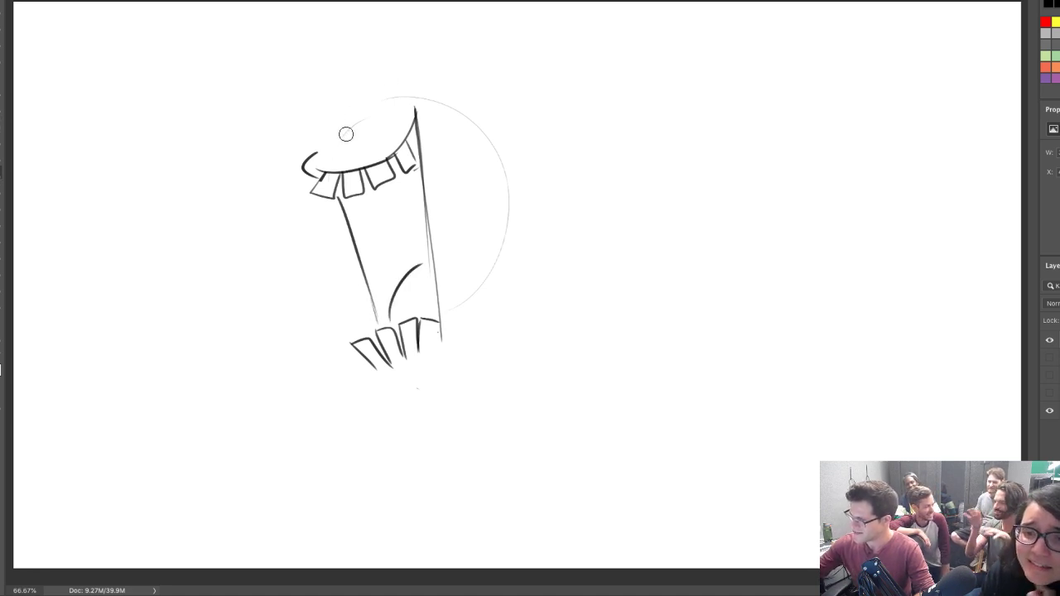
pyautogui.moveTo(340, 125)
pyautogui.mouseDown()
pyautogui.moveTo(353, 126)
pyautogui.moveTo(339, 121)
pyautogui.moveTo(359, 98)
pyautogui.moveTo(423, 107)
pyautogui.mouseUp()
pyautogui.hotkey('ctrl', 'z')
pyautogui.moveTo(331, 110)
pyautogui.mouseDown()
pyautogui.moveTo(356, 138)
pyautogui.moveTo(349, 134)
pyautogui.moveTo(368, 118)
pyautogui.moveTo(358, 119)
pyautogui.moveTo(425, 96)
pyautogui.mouseUp()
pyautogui.hotkey('ctrl', 'z')
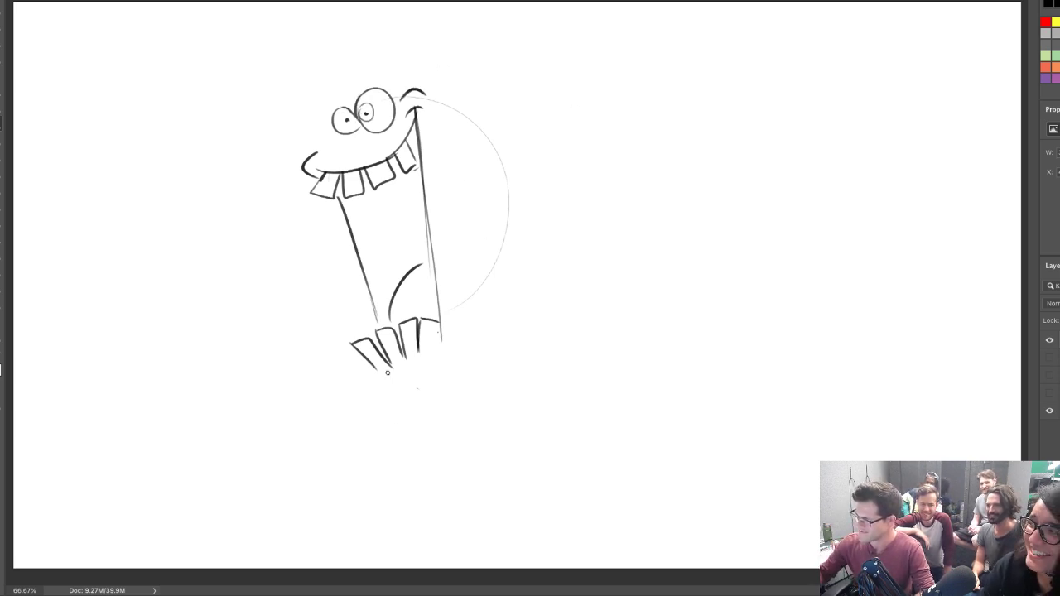
# Draw the lower lip under the bottom teeth and a large rounded head outline with a small ear on each side
pyautogui.moveTo(375, 375); pyautogui.dragTo(447, 340)
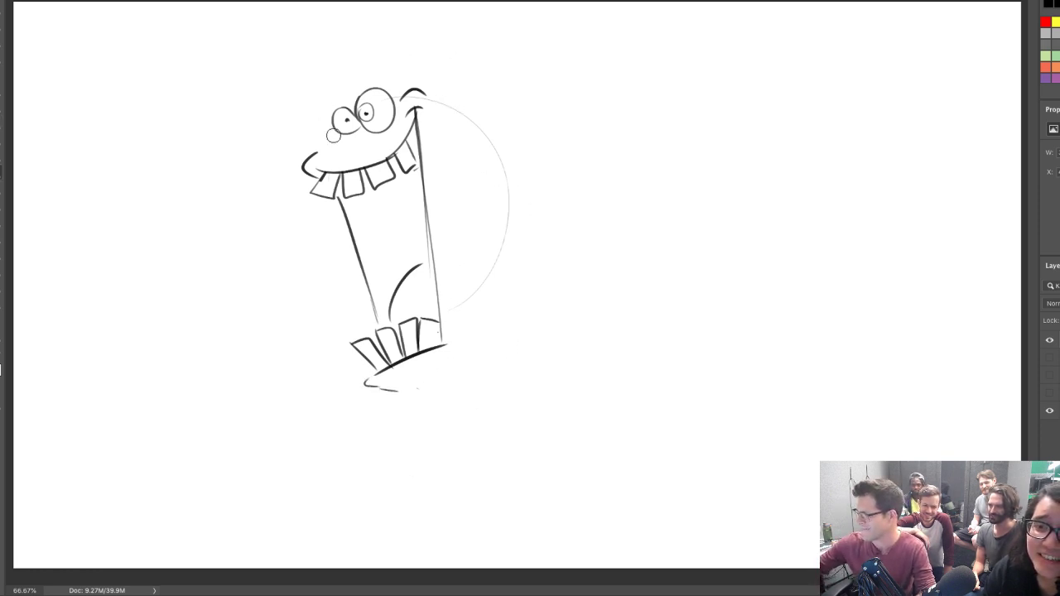
pyautogui.moveTo(318, 148)
pyautogui.mouseDown()
pyautogui.moveTo(382, 64)
pyautogui.moveTo(516, 109)
pyautogui.moveTo(461, 314)
pyautogui.mouseUp()
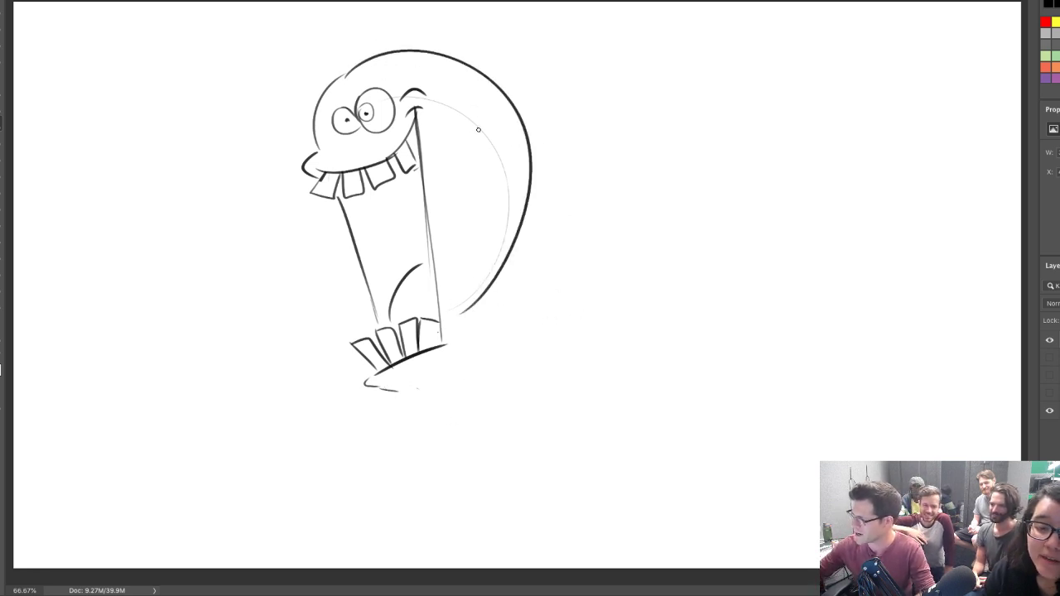
pyautogui.moveTo(513, 108); pyautogui.dragTo(506, 87)
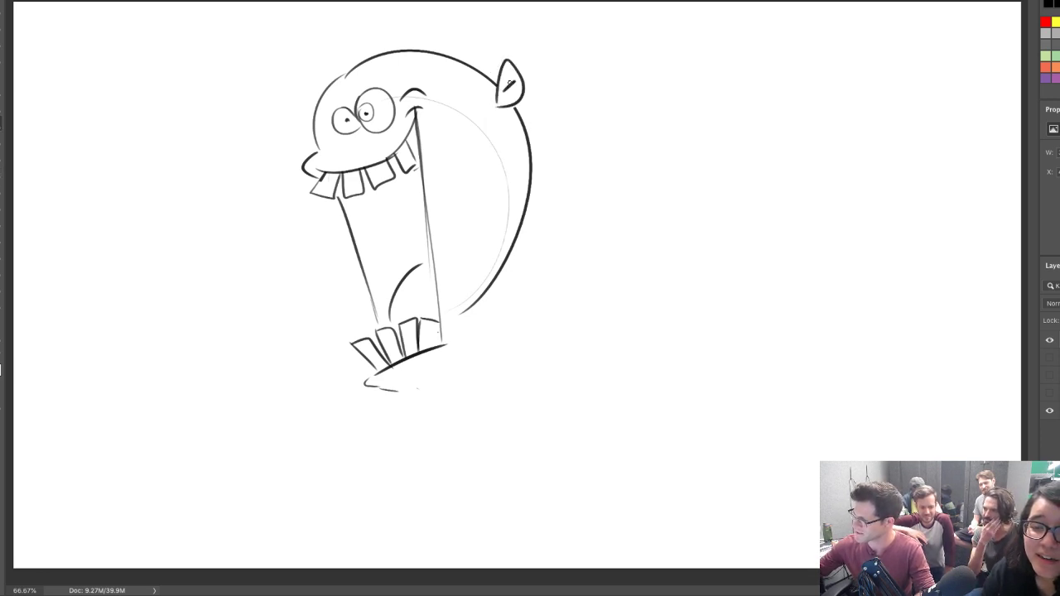
pyautogui.moveTo(310, 126); pyautogui.dragTo(313, 131)
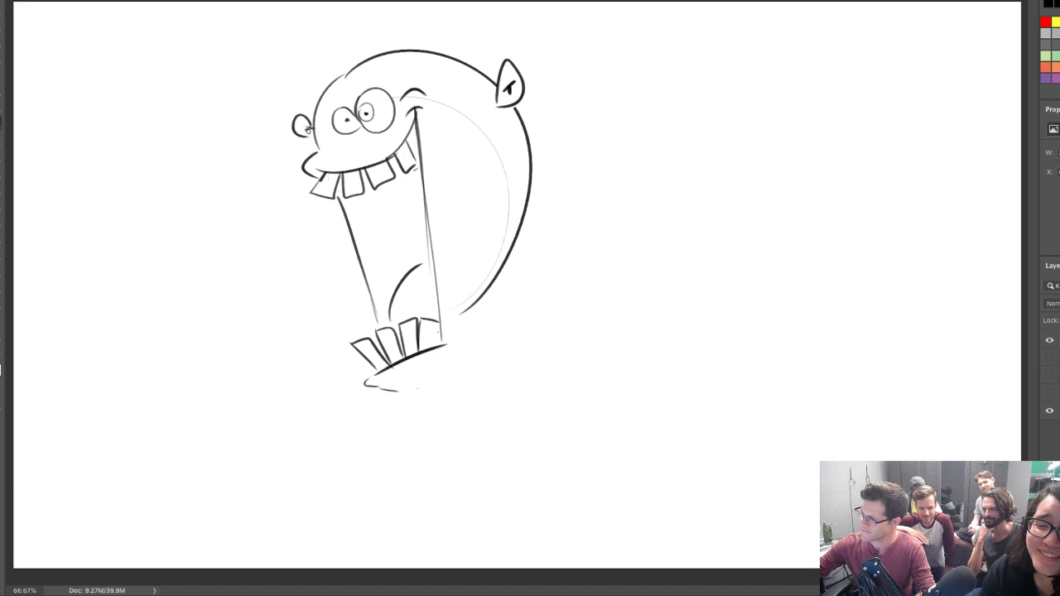
# Draw the back of the neck sweeping down from the head, and curve the chin line down into the throat
pyautogui.moveTo(394, 385); pyautogui.dragTo(423, 410)
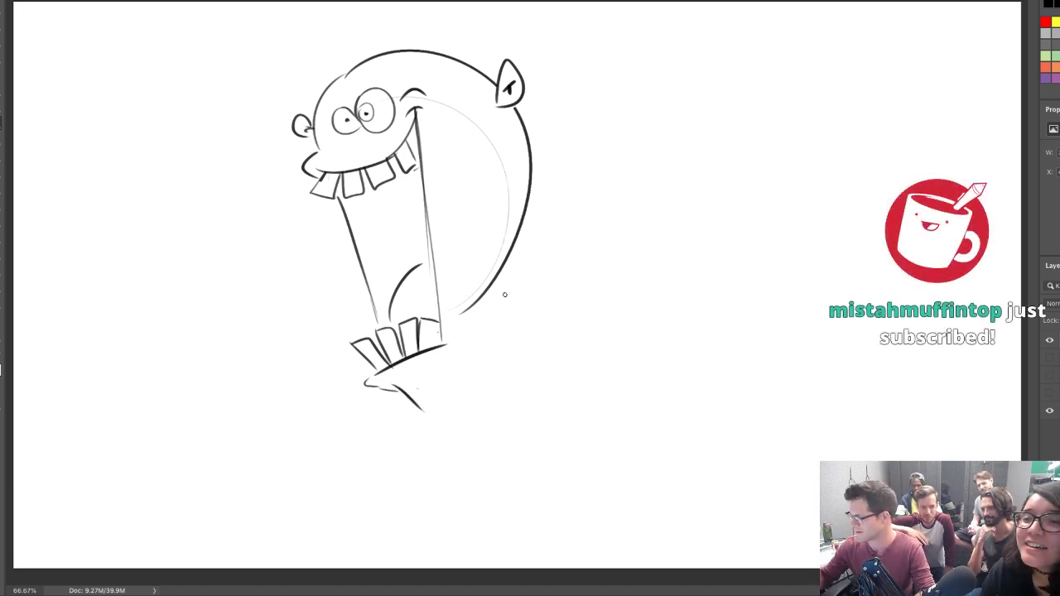
pyautogui.moveTo(466, 309)
pyautogui.mouseDown()
pyautogui.moveTo(489, 286)
pyautogui.moveTo(531, 173)
pyautogui.moveTo(487, 404)
pyautogui.mouseUp()
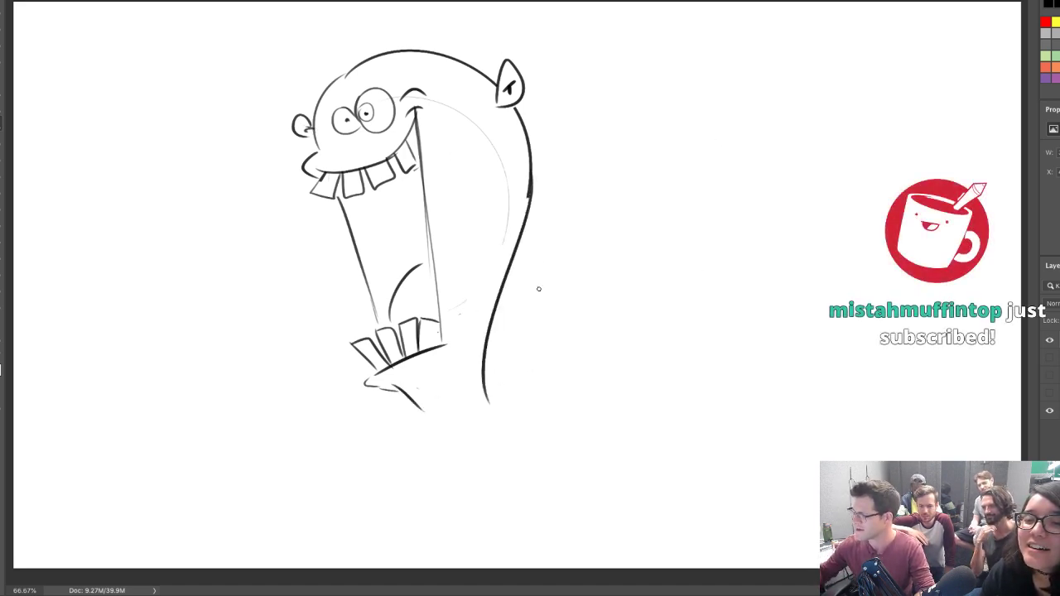
pyautogui.hotkey('ctrl', 'z')
pyautogui.moveTo(528, 187); pyautogui.dragTo(476, 415)
pyautogui.press('e')
pyautogui.moveTo(407, 392)
pyautogui.mouseDown()
pyautogui.moveTo(378, 389)
pyautogui.moveTo(465, 430)
pyautogui.mouseUp()
pyautogui.press('b')
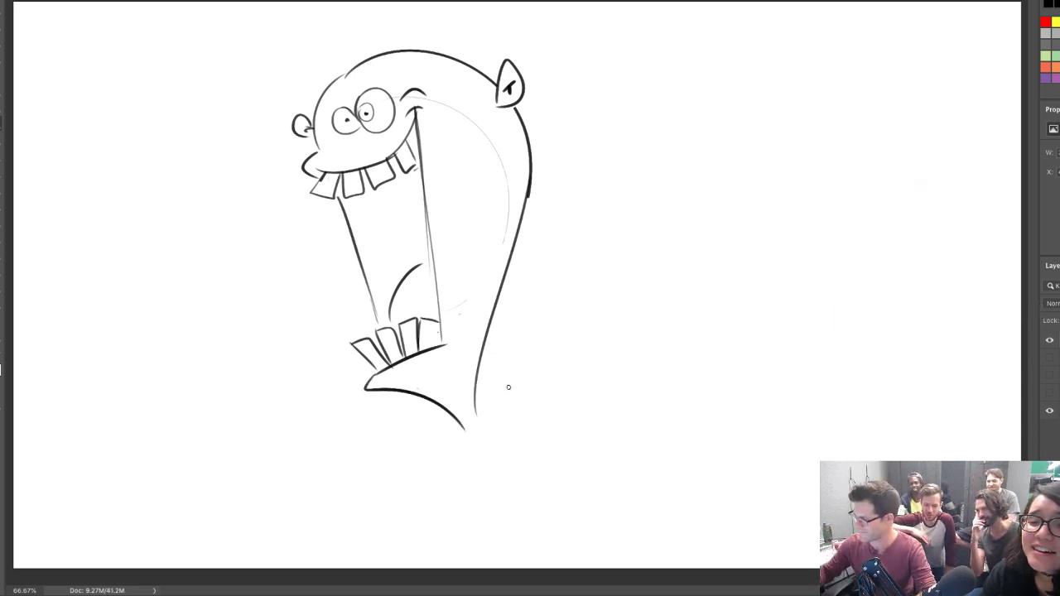
# Erase the throat end of the chin curve and replace it with two short slanting lines below a shorter chin
pyautogui.press('v')
pyautogui.press('b')
pyautogui.press('v')
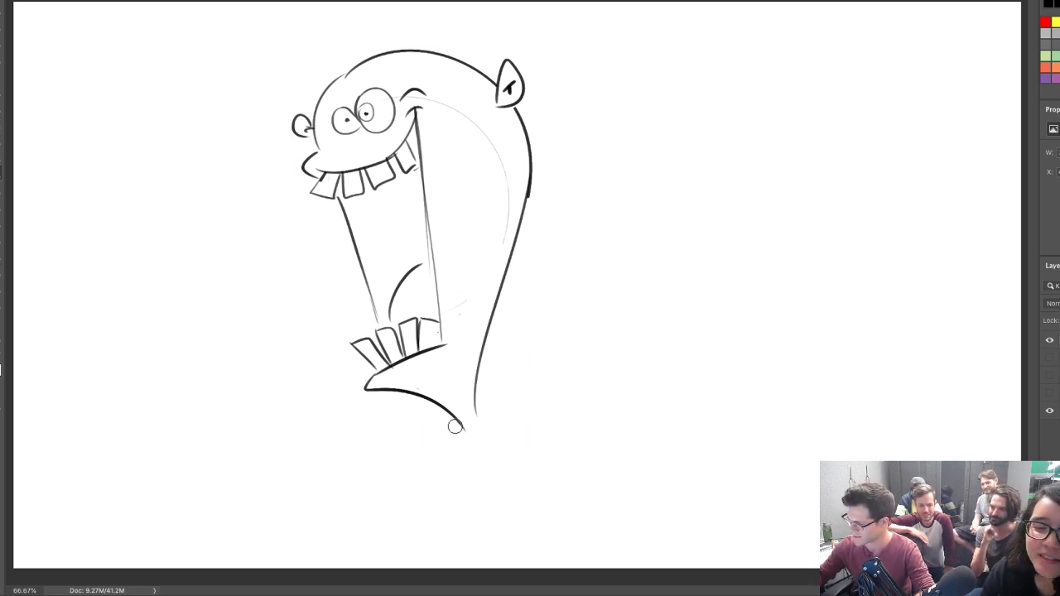
pyautogui.moveTo(455, 426)
pyautogui.mouseDown()
pyautogui.moveTo(427, 403)
pyautogui.moveTo(423, 438)
pyautogui.moveTo(446, 439)
pyautogui.mouseUp()
pyautogui.press('b')
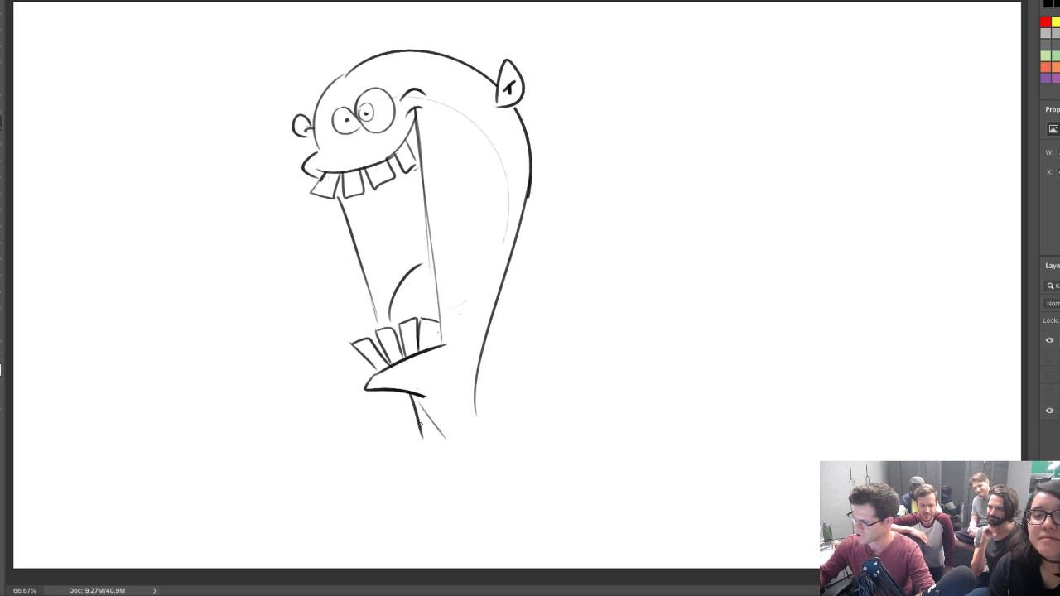
pyautogui.press('e')
pyautogui.moveTo(414, 402)
pyautogui.mouseDown()
pyautogui.moveTo(430, 445)
pyautogui.moveTo(419, 403)
pyautogui.moveTo(445, 432)
pyautogui.mouseUp()
pyautogui.press('b')
pyautogui.moveTo(406, 400); pyautogui.dragTo(426, 434)
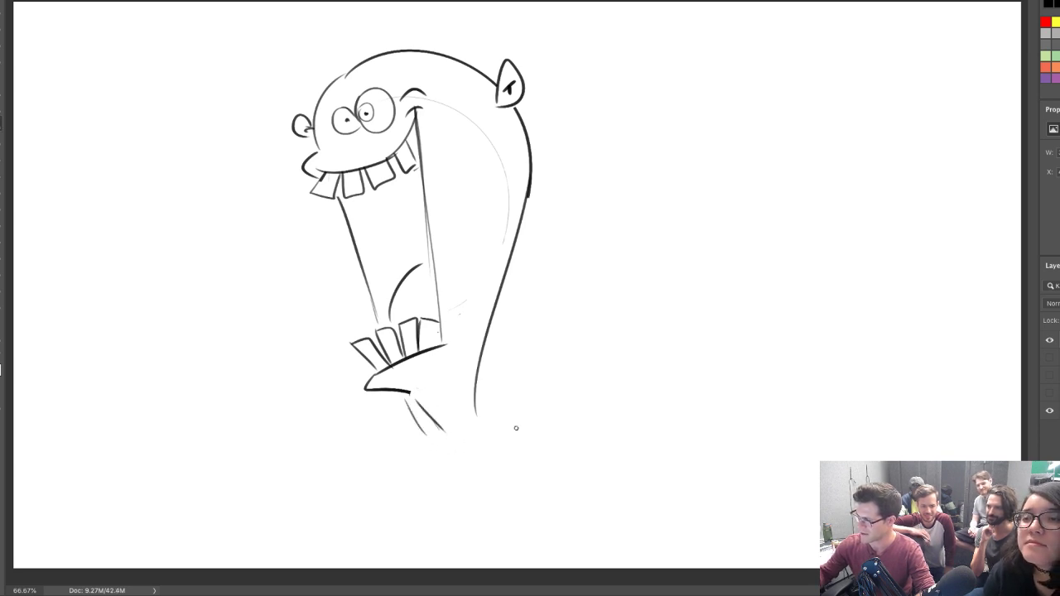
# Scale the drawing down, tilt it slightly counter-clockwise, and shift it a little to the right
pyautogui.hotkey('ctrl', 't')
pyautogui.moveTo(530, 438); pyautogui.dragTo(469, 333)
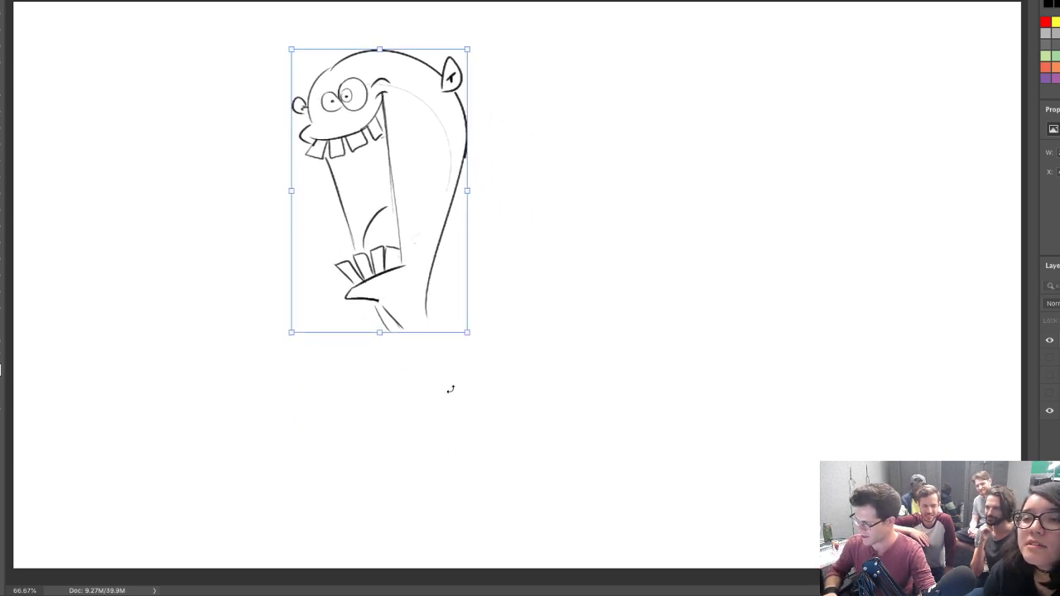
pyautogui.press('Return')
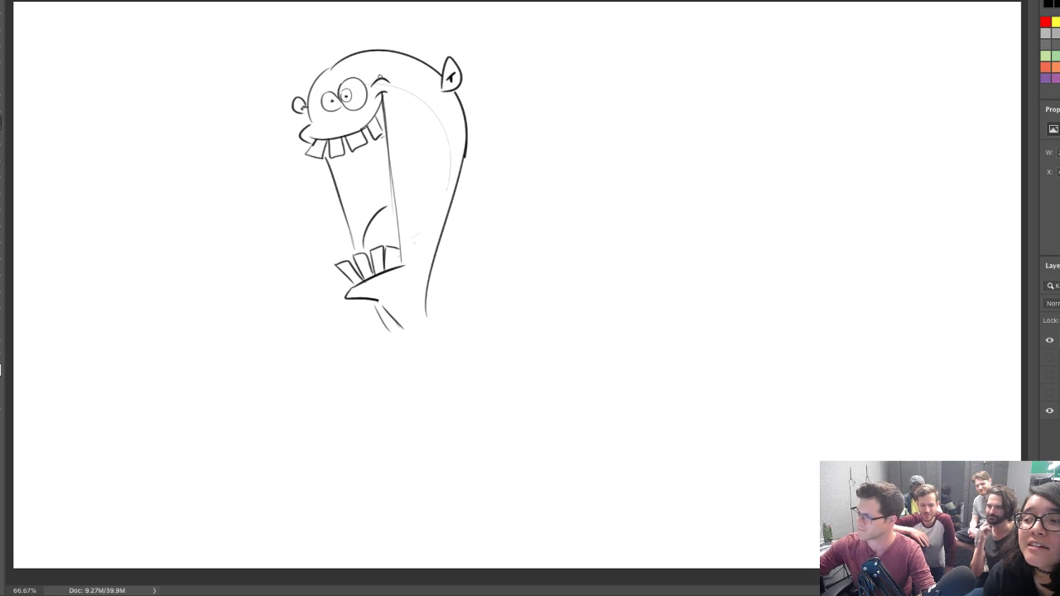
pyautogui.hotkey('ctrl', 't')
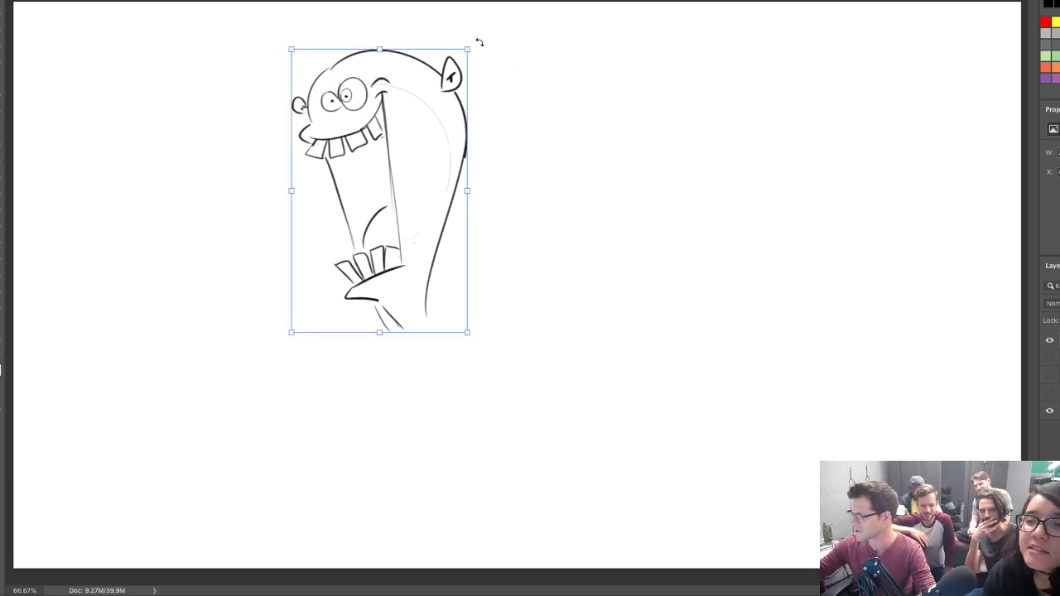
pyautogui.moveTo(476, 41)
pyautogui.mouseDown()
pyautogui.moveTo(469, 26)
pyautogui.moveTo(460, 52)
pyautogui.mouseUp()
pyautogui.press('Return')
pyautogui.press('v')
pyautogui.moveTo(436, 203); pyautogui.dragTo(469, 204)
# Erase the faint guide curve inside the head, and draw a small curved crease at the lower mouth corner
pyautogui.press('b')
pyautogui.moveTo(432, 87)
pyautogui.mouseDown()
pyautogui.moveTo(474, 148)
pyautogui.moveTo(470, 172)
pyautogui.mouseUp()
pyautogui.press('b')
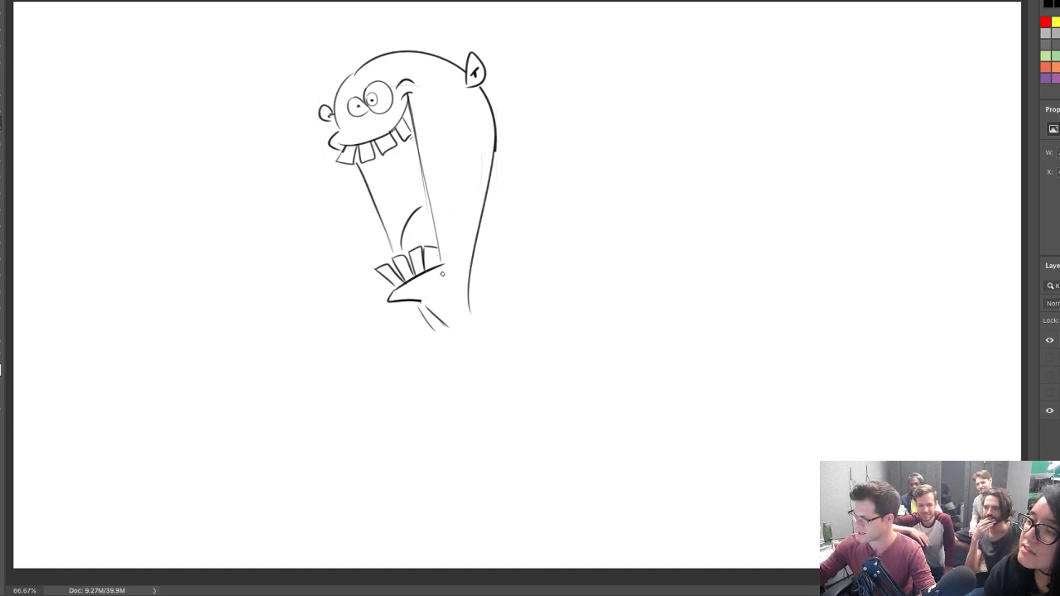
pyautogui.press('e')
pyautogui.moveTo(444, 261); pyautogui.dragTo(442, 262)
pyautogui.press('b')
pyautogui.moveTo(440, 257)
pyautogui.mouseDown()
pyautogui.moveTo(441, 266)
pyautogui.moveTo(451, 259)
pyautogui.mouseUp()
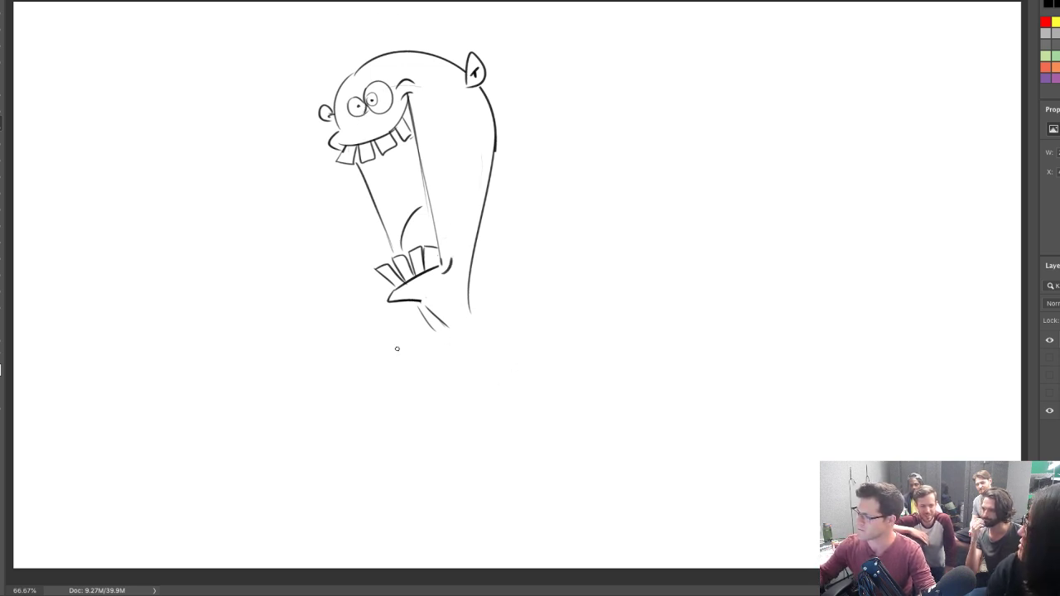
# Erase the chin line and the two short slanting throat lines below the lower teeth
pyautogui.press('e')
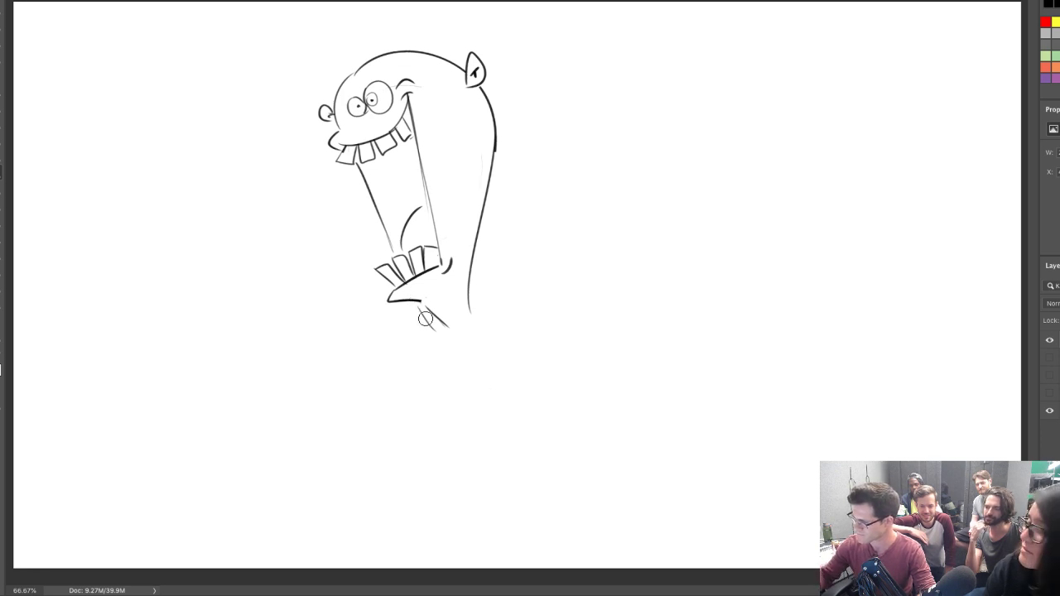
pyautogui.moveTo(426, 318)
pyautogui.mouseDown()
pyautogui.moveTo(415, 306)
pyautogui.moveTo(425, 307)
pyautogui.moveTo(229, 280)
pyautogui.mouseUp()
pyautogui.hotkey('ctrl', 'z')
pyautogui.press('b')
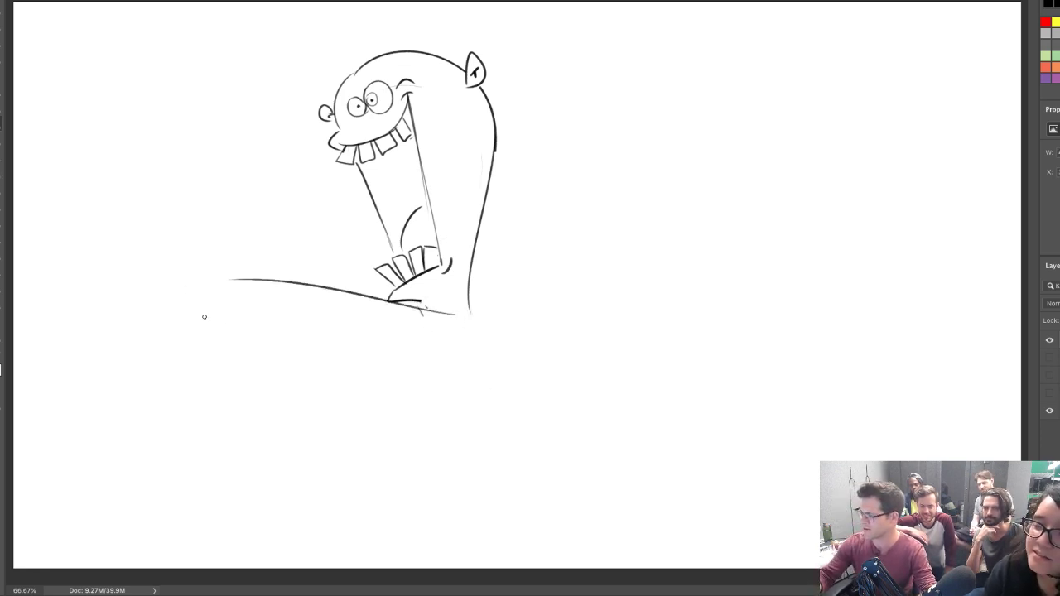
pyautogui.press('e')
pyautogui.moveTo(392, 300)
pyautogui.mouseDown()
pyautogui.moveTo(453, 318)
pyautogui.moveTo(244, 279)
pyautogui.mouseUp()
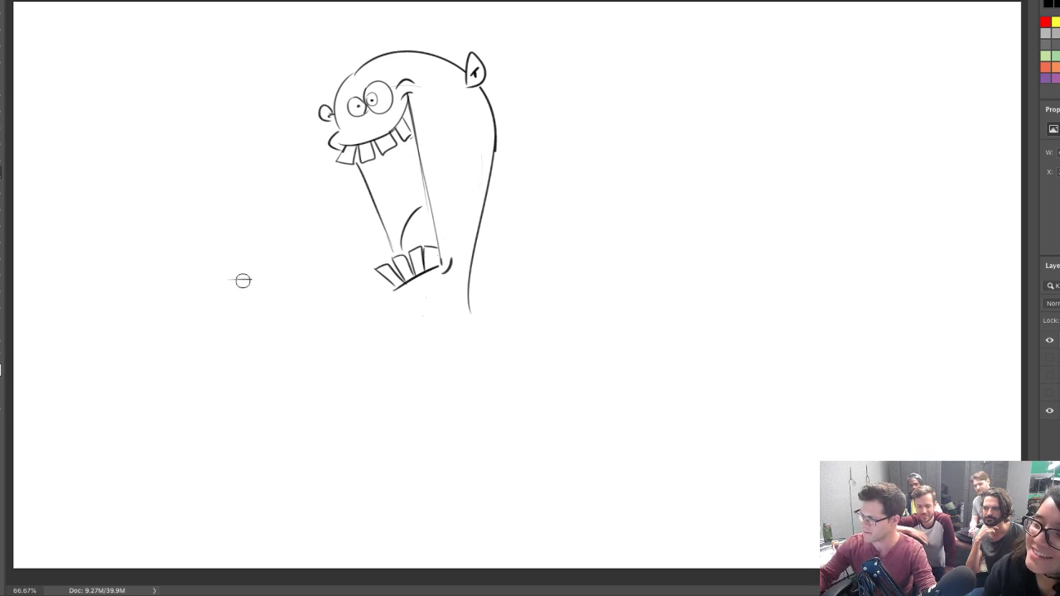
# Draw a long arm line sweeping outward from below the lower teeth, the arm's curved underside, and a rounded back curve from the neck
pyautogui.press('b')
pyautogui.moveTo(459, 304); pyautogui.dragTo(260, 267)
pyautogui.hotkey('ctrl', 'z')
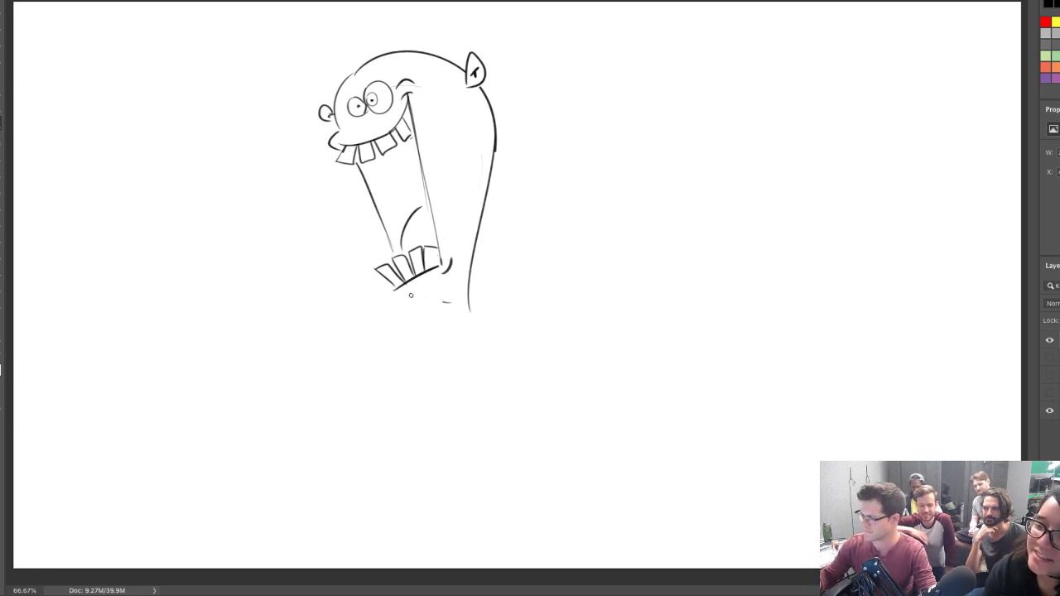
pyautogui.moveTo(452, 303); pyautogui.dragTo(212, 268)
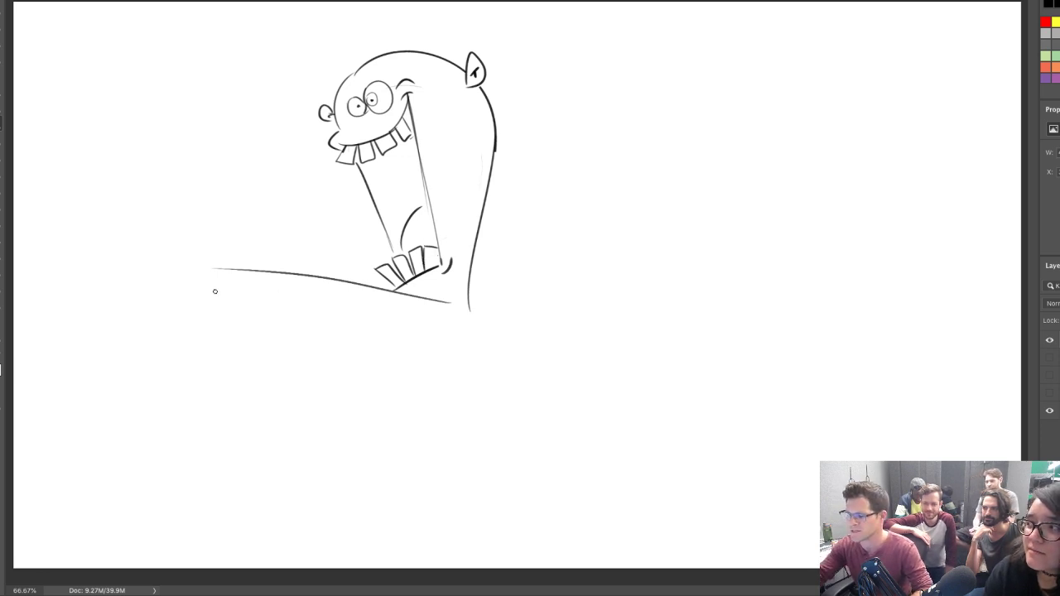
pyautogui.moveTo(214, 291); pyautogui.dragTo(321, 361)
pyautogui.hotkey('ctrl', 'z')
pyautogui.moveTo(212, 341)
pyautogui.mouseDown()
pyautogui.moveTo(299, 356)
pyautogui.moveTo(406, 428)
pyautogui.mouseUp()
pyautogui.moveTo(454, 298); pyautogui.dragTo(570, 432)
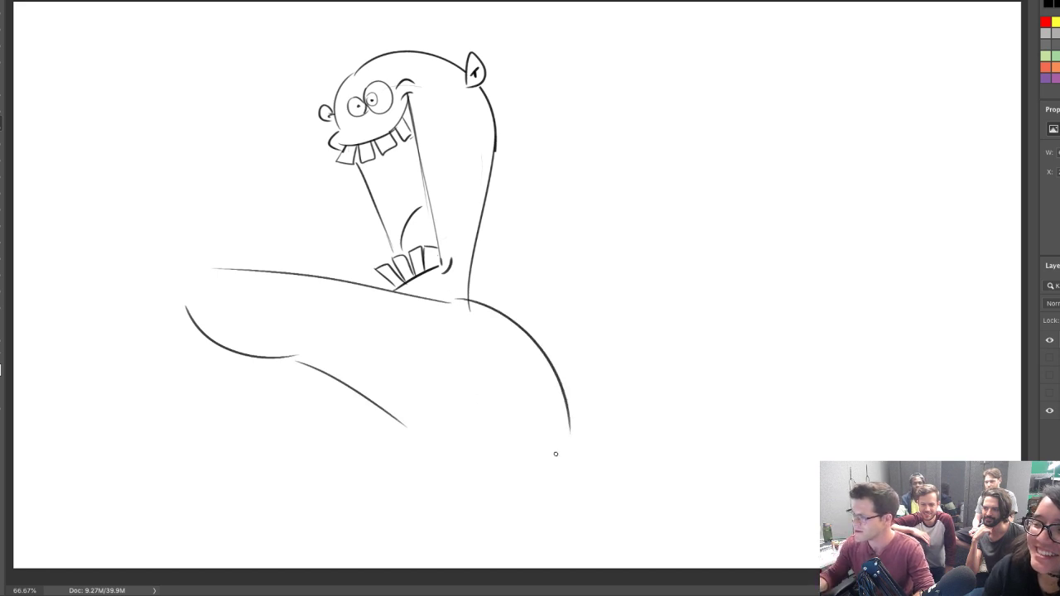
# Erase the back of the neck below the head, and extend the arm's upper line farther outward
pyautogui.hotkey('ctrl', 'z')
pyautogui.hotkey('ctrl', 'z')
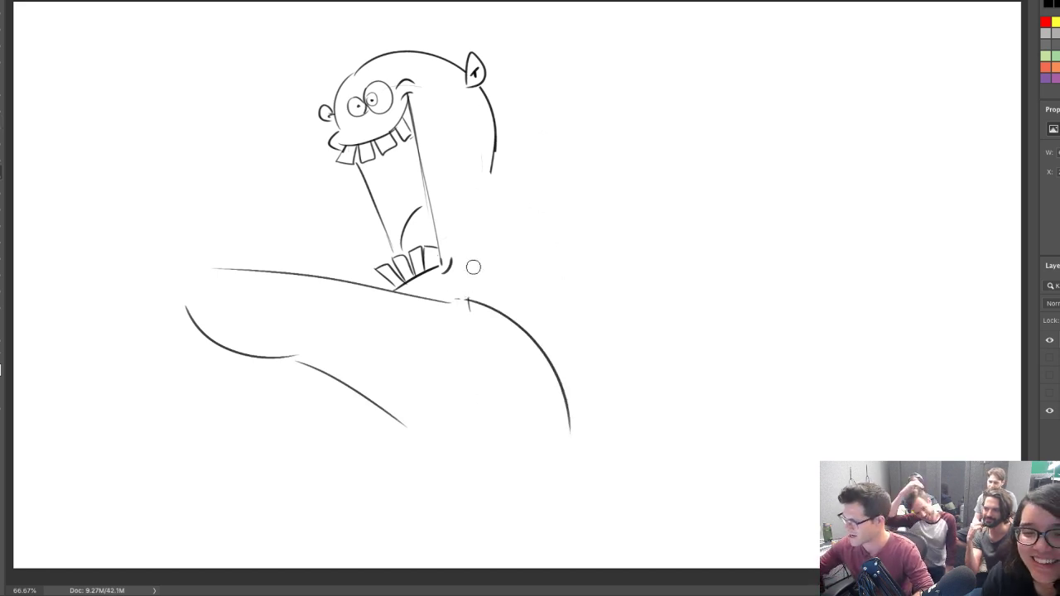
pyautogui.moveTo(207, 272); pyautogui.dragTo(129, 266)
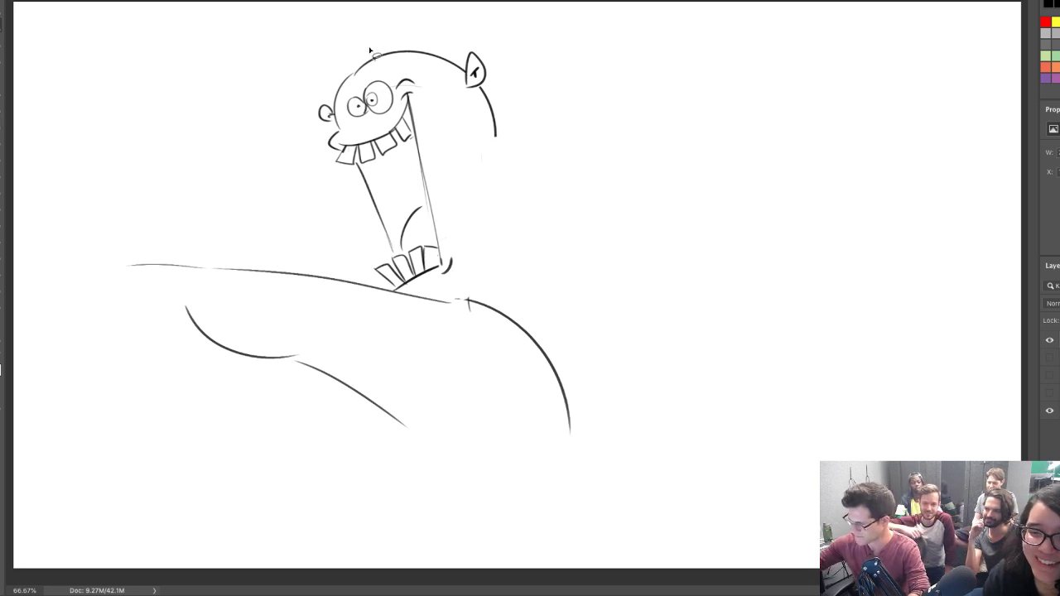
# Lasso the head, tilt it slightly, and shift it up and to the left, away from the shoulder
pyautogui.moveTo(370, 49)
pyautogui.mouseDown()
pyautogui.moveTo(365, 269)
pyautogui.moveTo(390, 295)
pyautogui.moveTo(489, 303)
pyautogui.moveTo(514, 49)
pyautogui.mouseUp()
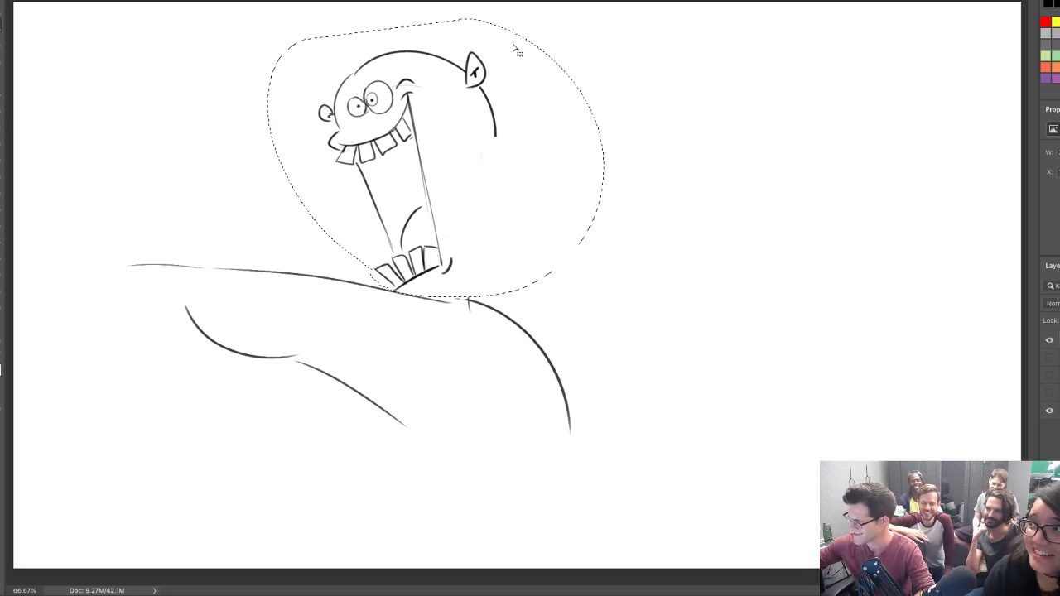
pyautogui.hotkey('ctrl', 't')
pyautogui.moveTo(616, 308); pyautogui.dragTo(620, 291)
pyautogui.moveTo(572, 244); pyautogui.dragTo(537, 234)
pyautogui.press('Return')
pyautogui.hotkey('ctrl', 'd')
# Erase the line ends under the jaw and draw a large rounded shoulder with a faint lower arc
pyautogui.press('e')
pyautogui.moveTo(416, 296); pyautogui.dragTo(493, 305)
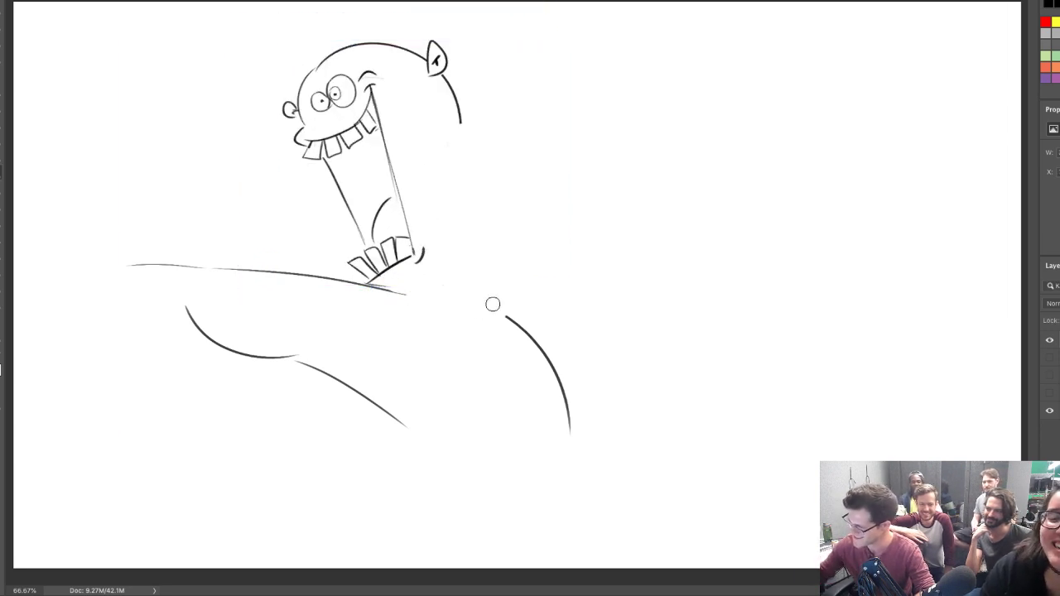
pyautogui.moveTo(409, 284); pyautogui.dragTo(535, 302)
pyautogui.moveTo(377, 325); pyautogui.dragTo(510, 386)
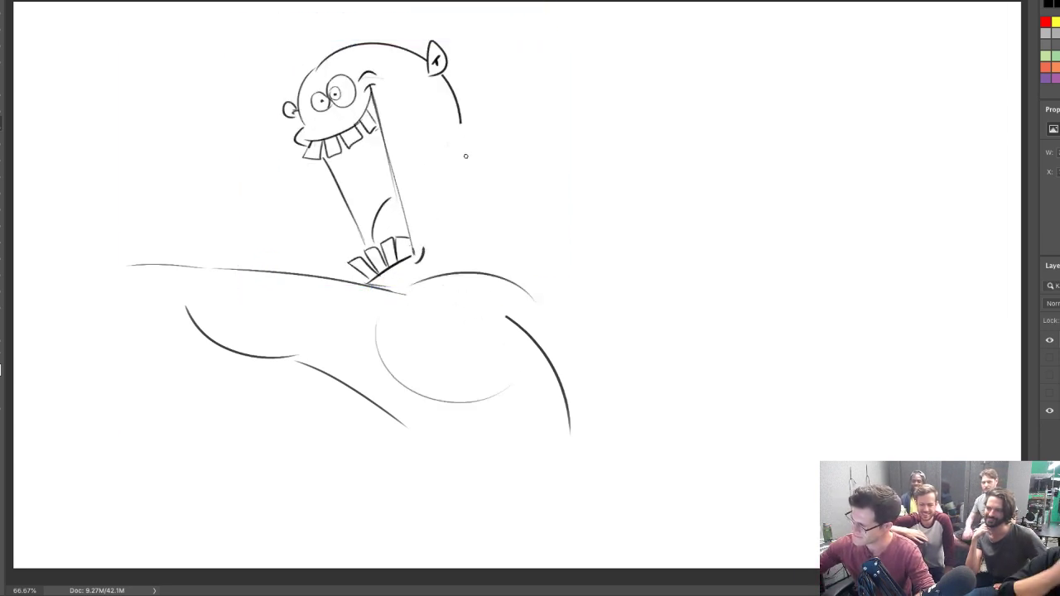
# Draw a slanting neck line behind the head, and replace the back curve with a longer one farther out
pyautogui.moveTo(464, 155); pyautogui.dragTo(501, 238)
pyautogui.press('e')
pyautogui.moveTo(511, 320)
pyautogui.mouseDown()
pyautogui.moveTo(532, 331)
pyautogui.moveTo(567, 410)
pyautogui.mouseUp()
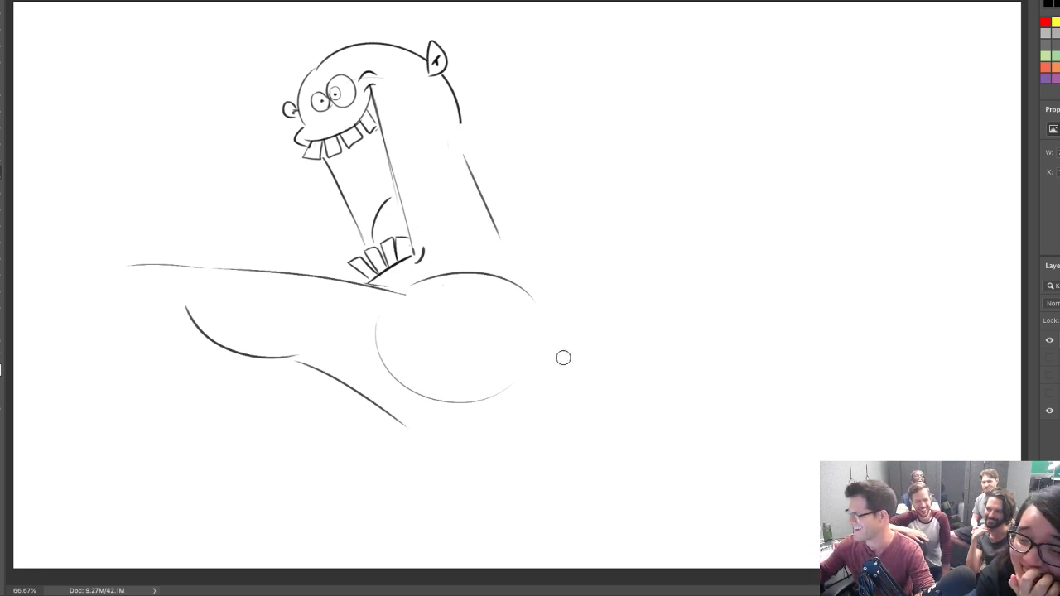
pyautogui.press('b')
pyautogui.moveTo(551, 312); pyautogui.dragTo(645, 481)
# Strengthen the slanting neck line and add a curved inner neck line running down toward the shoulder
pyautogui.press('e')
pyautogui.moveTo(466, 159); pyautogui.dragTo(512, 250)
pyautogui.press('b')
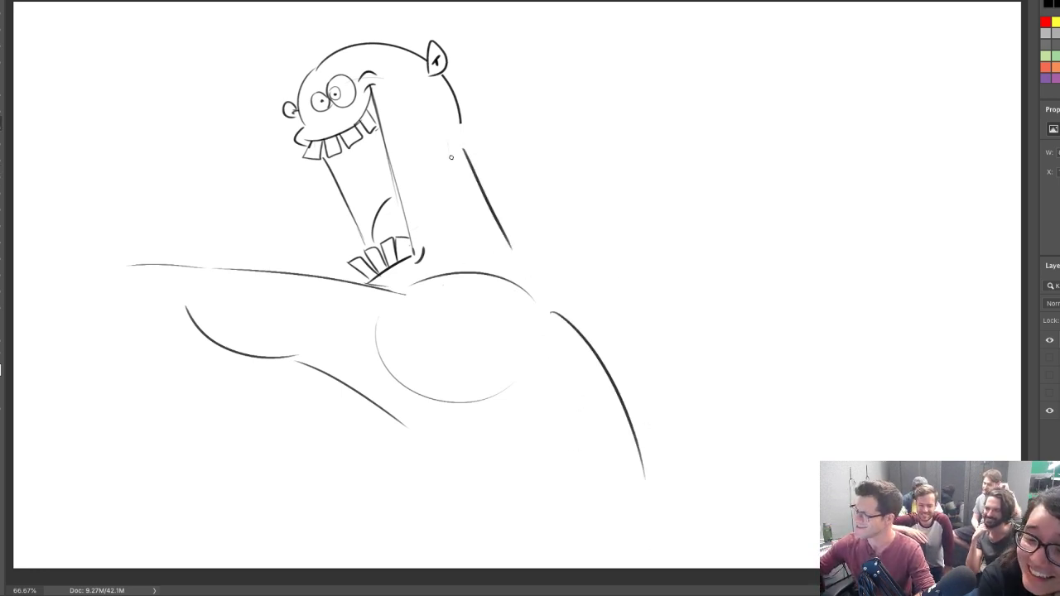
pyautogui.moveTo(451, 157); pyautogui.dragTo(457, 268)
# Scale the whole drawing down slightly and move it to the right
pyautogui.hotkey('ctrl', 't')
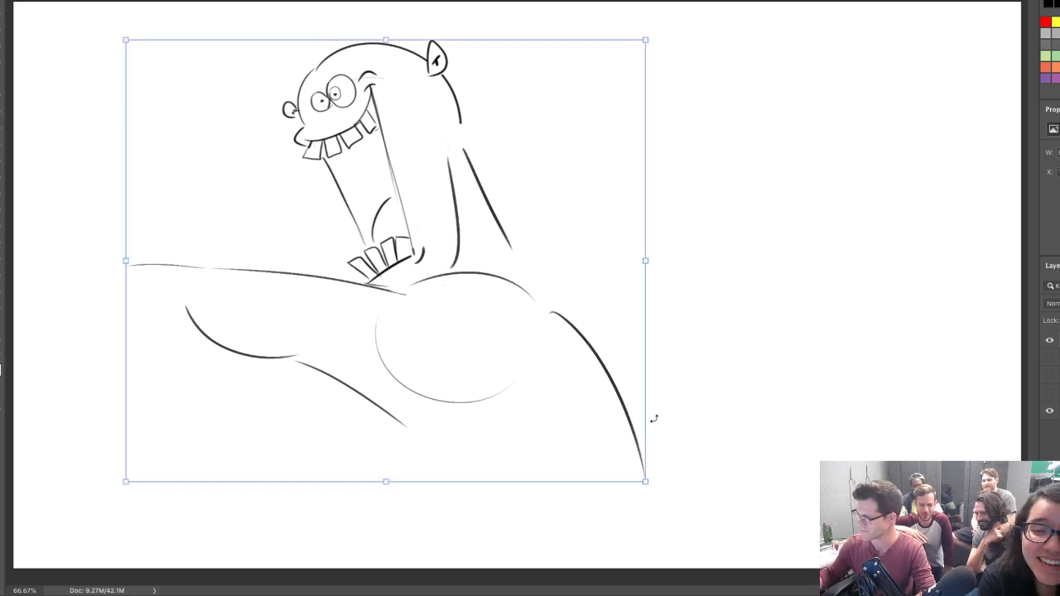
pyautogui.moveTo(124, 482); pyautogui.dragTo(202, 414)
pyautogui.moveTo(578, 347)
pyautogui.mouseDown()
pyautogui.moveTo(601, 350)
pyautogui.moveTo(646, 402)
pyautogui.mouseUp()
pyautogui.press('Return')
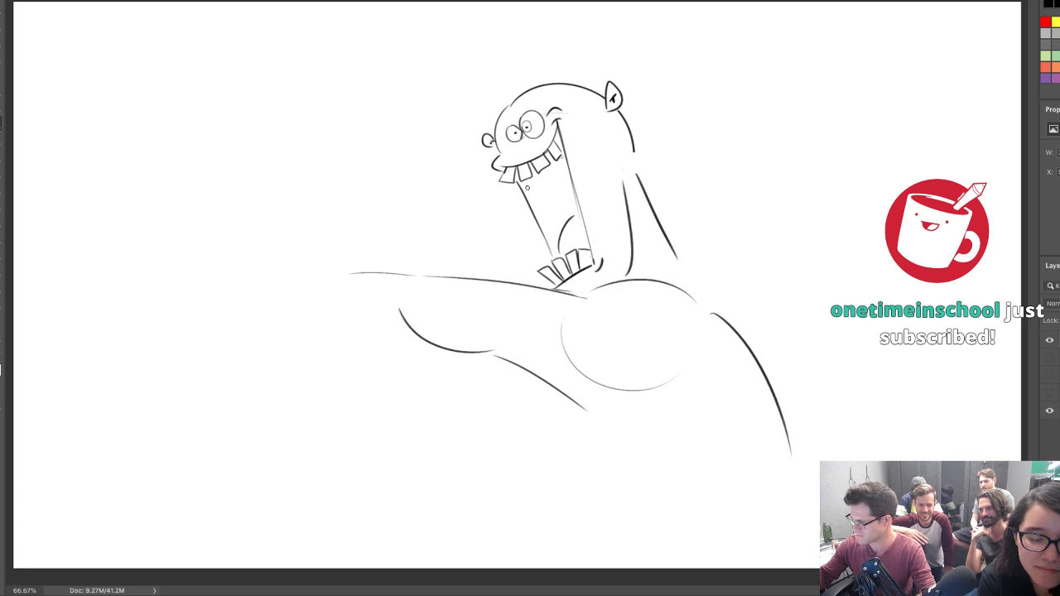
# Extend the outstretched arm with tapering upper and lower forearm lines
pyautogui.moveTo(514, 98); pyautogui.dragTo(348, 137)
pyautogui.hotkey('ctrl', 'z')
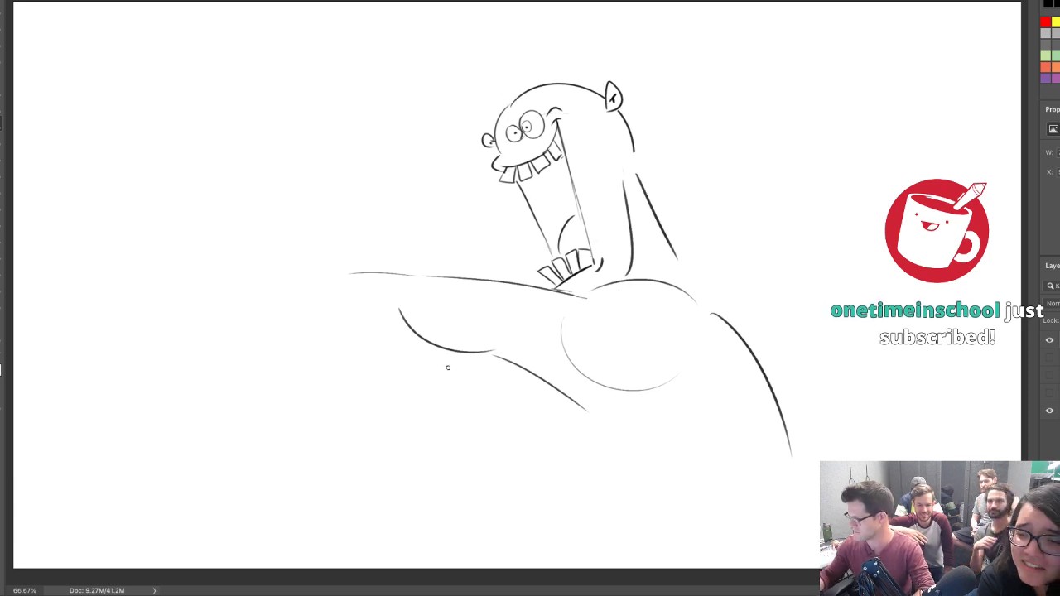
pyautogui.moveTo(359, 279); pyautogui.dragTo(224, 287)
pyautogui.moveTo(222, 310); pyautogui.dragTo(351, 329)
# Rotate the whole drawing slightly counter-clockwise
pyautogui.hotkey('ctrl', 't')
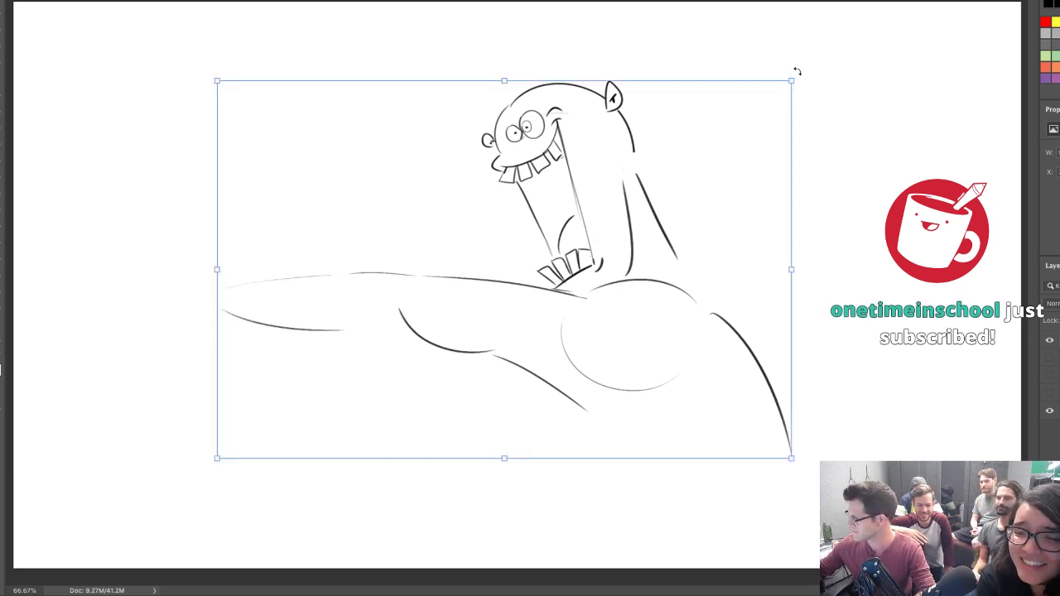
pyautogui.moveTo(795, 71)
pyautogui.mouseDown()
pyautogui.moveTo(774, 41)
pyautogui.moveTo(712, 72)
pyautogui.mouseUp()
pyautogui.press('Return')
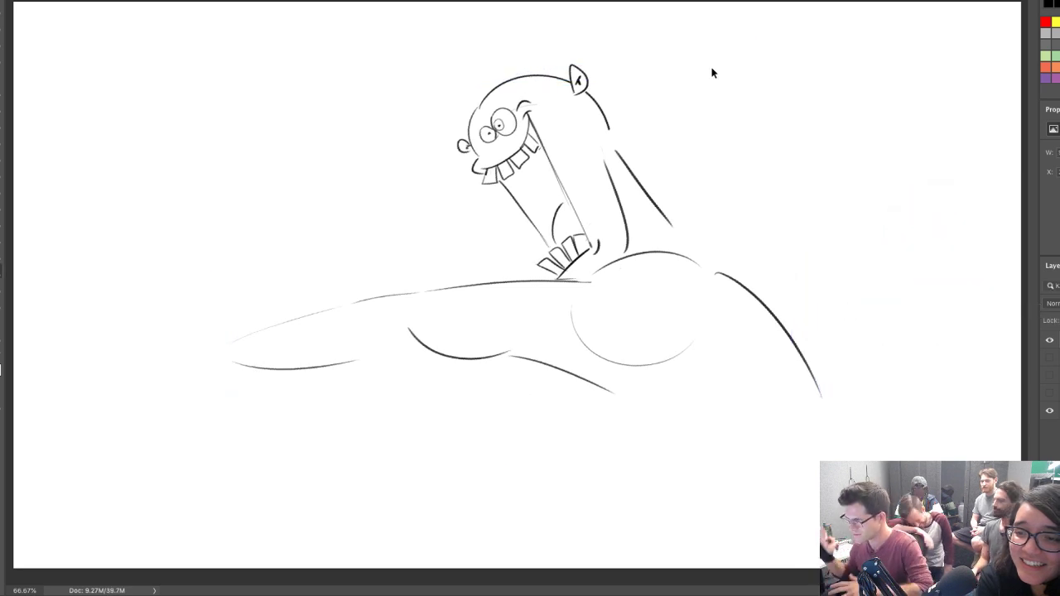
pyautogui.moveTo(716, 227)
pyautogui.mouseDown()
pyautogui.moveTo(908, 282)
pyautogui.moveTo(904, 252)
pyautogui.mouseUp()
pyautogui.moveTo(837, 285); pyautogui.dragTo(795, 328)
pyautogui.hotkey('ctrl', 'z')
pyautogui.hotkey('ctrl', 'shift', 'z')
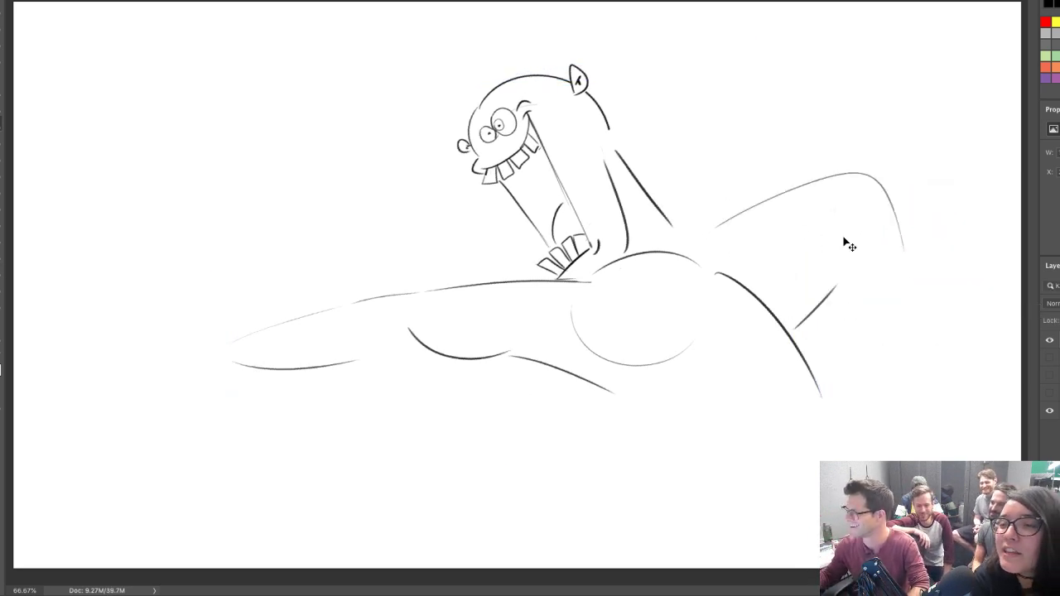
pyautogui.hotkey('ctrl', 'z')
pyautogui.hotkey('ctrl', 'z')
pyautogui.moveTo(443, 141); pyautogui.dragTo(286, 223)
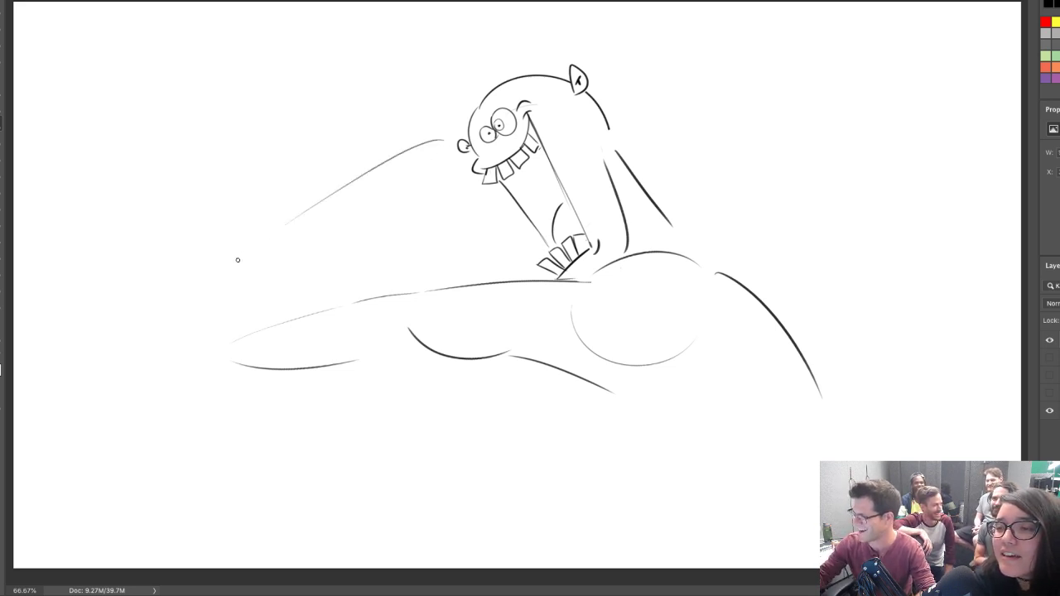
pyautogui.moveTo(241, 261); pyautogui.dragTo(384, 237)
pyautogui.hotkey('ctrl', 'z')
pyautogui.hotkey('ctrl', 'z')
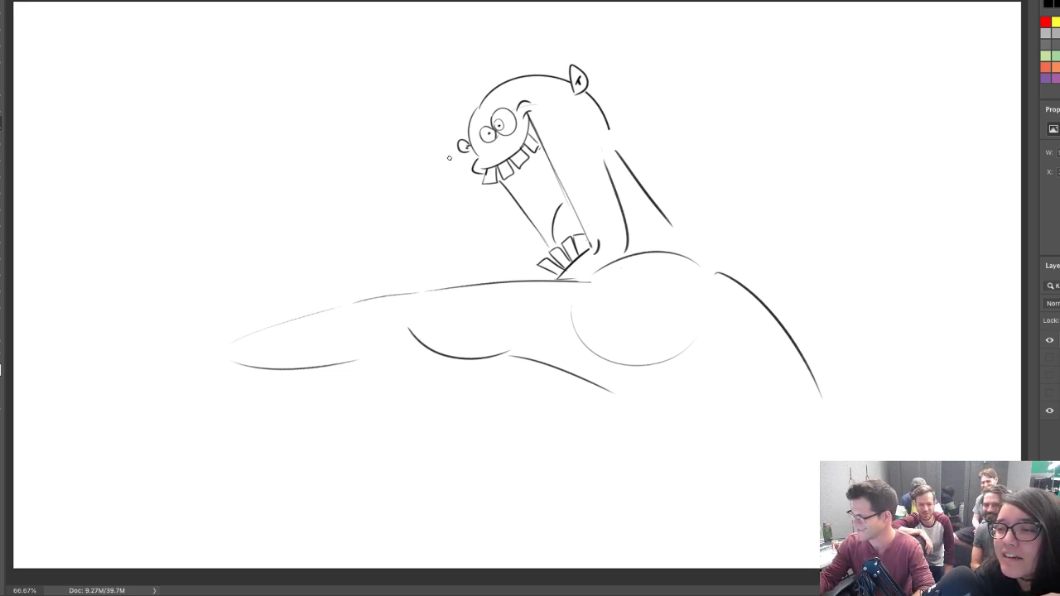
# Sketch the second arm's upper and lower lines in front of the face, and rough in the belly and thigh curves
pyautogui.moveTo(449, 157); pyautogui.dragTo(334, 196)
pyautogui.moveTo(255, 241); pyautogui.dragTo(449, 236)
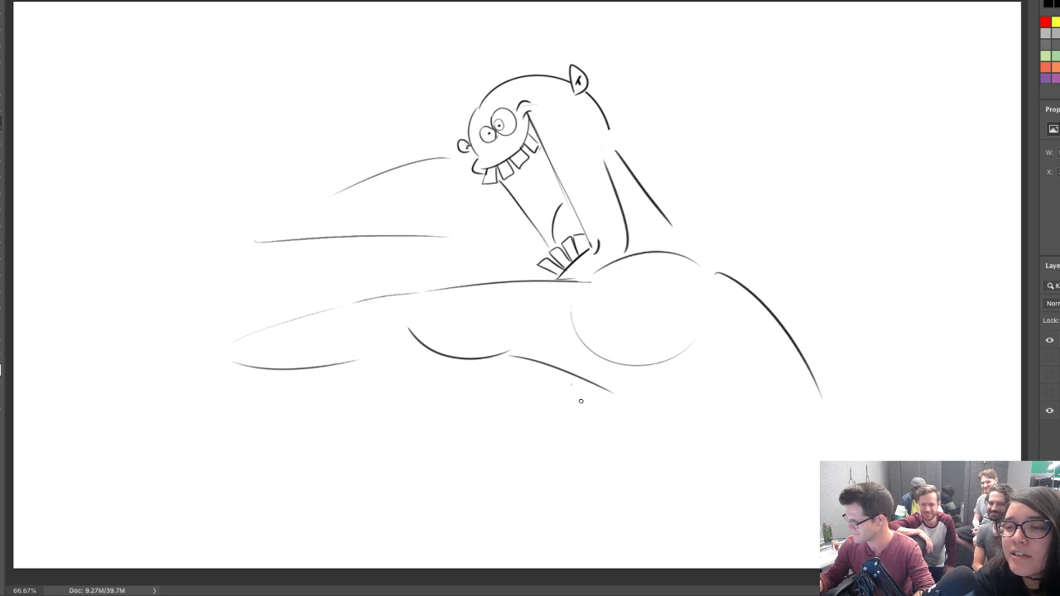
pyautogui.moveTo(571, 385)
pyautogui.mouseDown()
pyautogui.moveTo(658, 426)
pyautogui.moveTo(674, 463)
pyautogui.mouseUp()
pyautogui.moveTo(551, 434); pyautogui.dragTo(653, 460)
pyautogui.moveTo(481, 431); pyautogui.dragTo(434, 507)
# Scale the whole drawing down, move it up and to the left, and tilt it slightly counter-clockwise
pyautogui.hotkey('ctrl', 't')
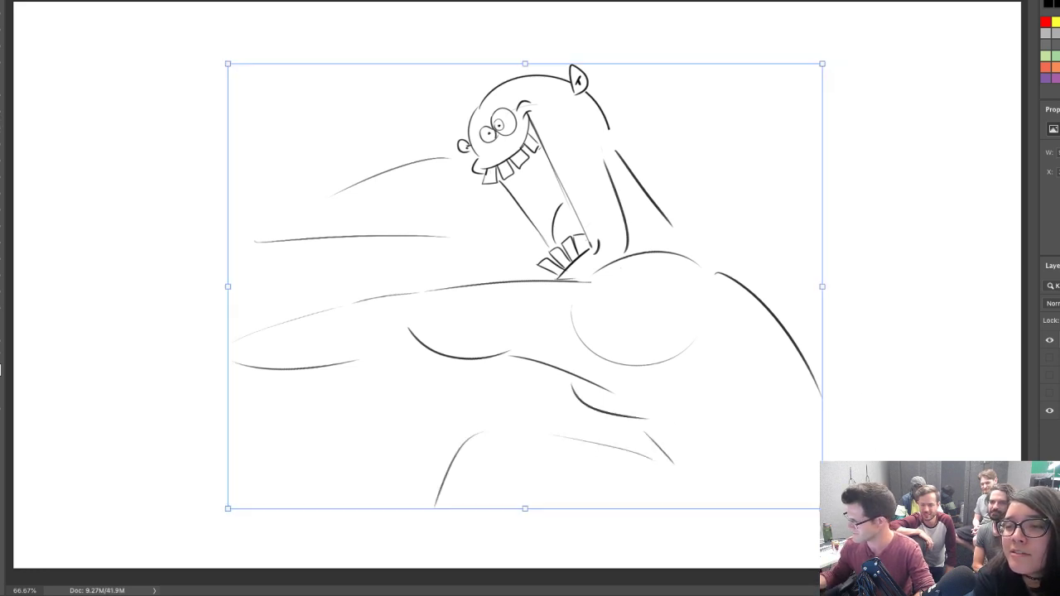
pyautogui.moveTo(819, 502)
pyautogui.mouseDown()
pyautogui.moveTo(725, 430)
pyautogui.moveTo(767, 481)
pyautogui.moveTo(694, 432)
pyautogui.mouseUp()
pyautogui.moveTo(706, 38); pyautogui.dragTo(676, 30)
pyautogui.press('Return')
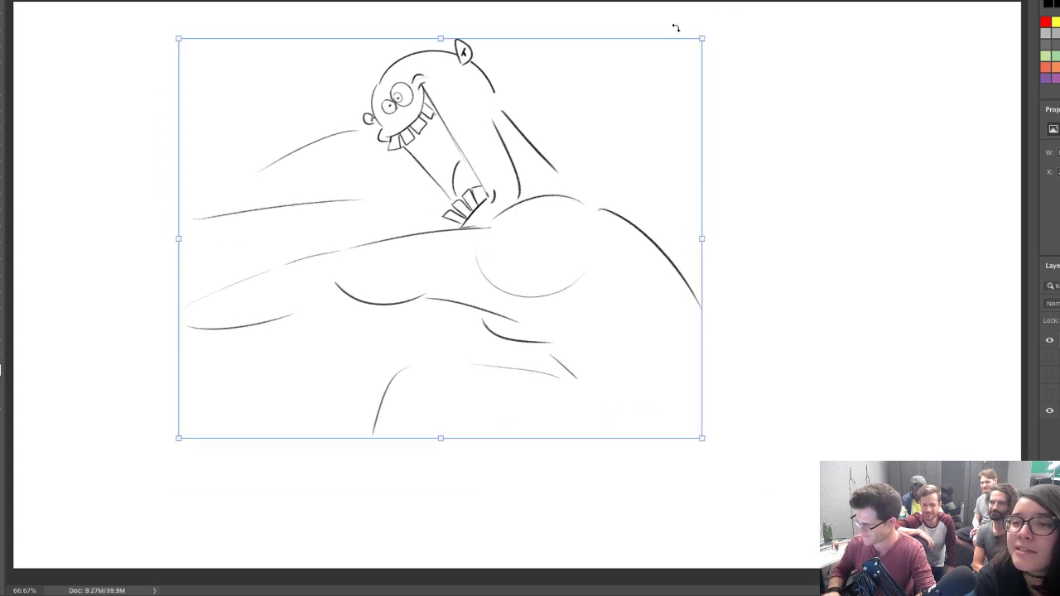
# Erase the rough thigh and hip lines below the belly
pyautogui.press('e')
pyautogui.moveTo(383, 388); pyautogui.dragTo(612, 386)
pyautogui.press('b')
pyautogui.hotkey('ctrl', 'z')
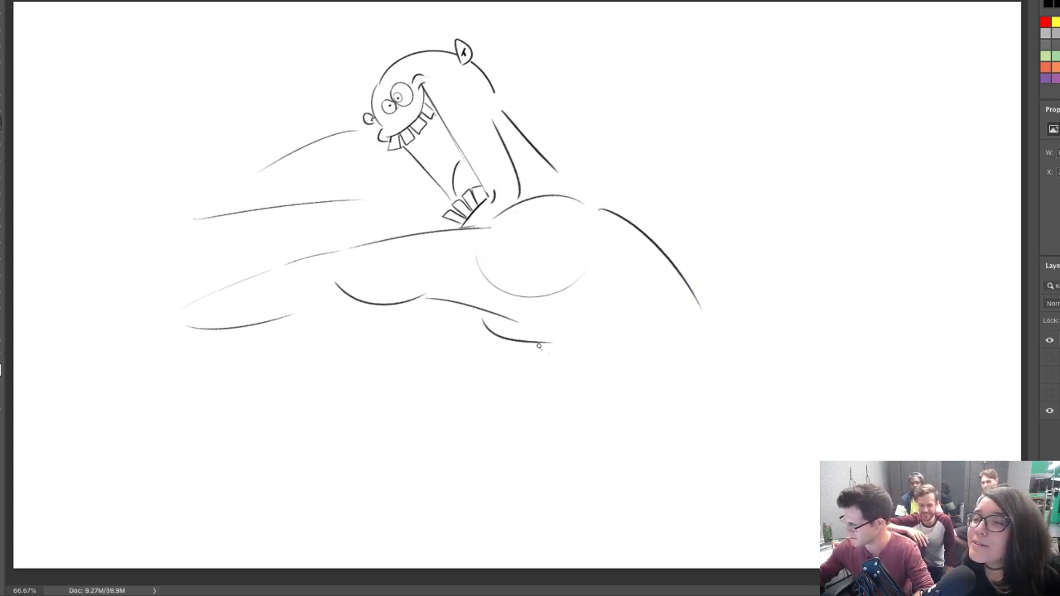
pyautogui.moveTo(539, 349)
pyautogui.mouseDown()
pyautogui.moveTo(634, 370)
pyautogui.moveTo(526, 406)
pyautogui.mouseUp()
pyautogui.hotkey('ctrl', 'z')
# Draw the bent front leg with a thick thigh line, rounded buttock, pointed knee, shin and curved calf
pyautogui.moveTo(646, 362)
pyautogui.mouseDown()
pyautogui.moveTo(513, 410)
pyautogui.moveTo(592, 497)
pyautogui.mouseUp()
pyautogui.moveTo(732, 361); pyautogui.dragTo(598, 440)
pyautogui.moveTo(487, 437)
pyautogui.mouseDown()
pyautogui.moveTo(551, 389)
pyautogui.moveTo(668, 348)
pyautogui.mouseUp()
pyautogui.moveTo(605, 437)
pyautogui.mouseDown()
pyautogui.moveTo(641, 444)
pyautogui.moveTo(672, 501)
pyautogui.mouseUp()
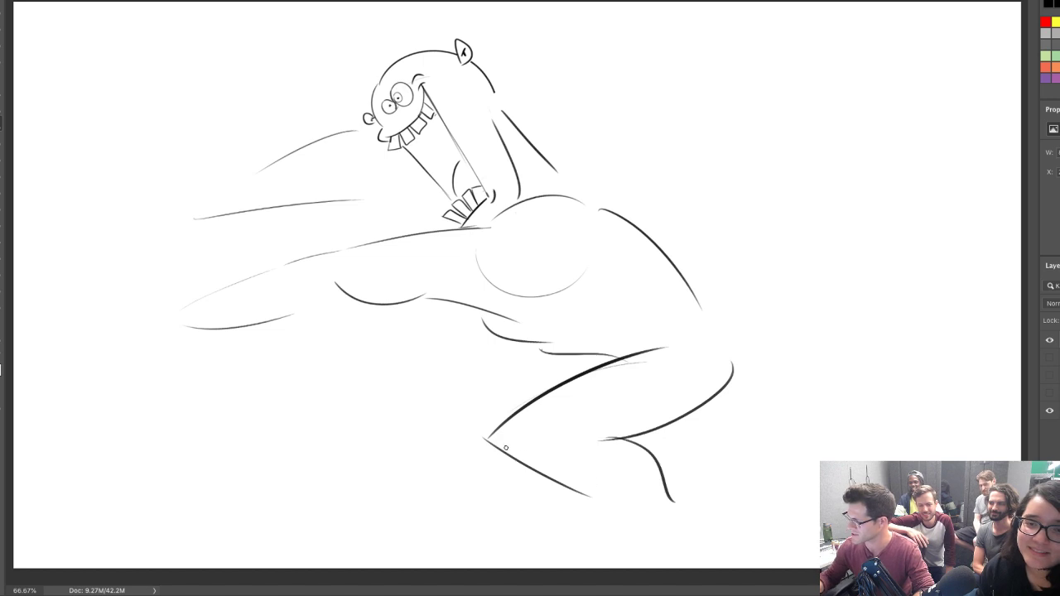
pyautogui.moveTo(522, 466); pyautogui.dragTo(664, 507)
# Erase the thin upper contour of the near arm and redraw it in bolder strokes with a small elbow bump
pyautogui.press('e')
pyautogui.moveTo(367, 245); pyautogui.dragTo(483, 229)
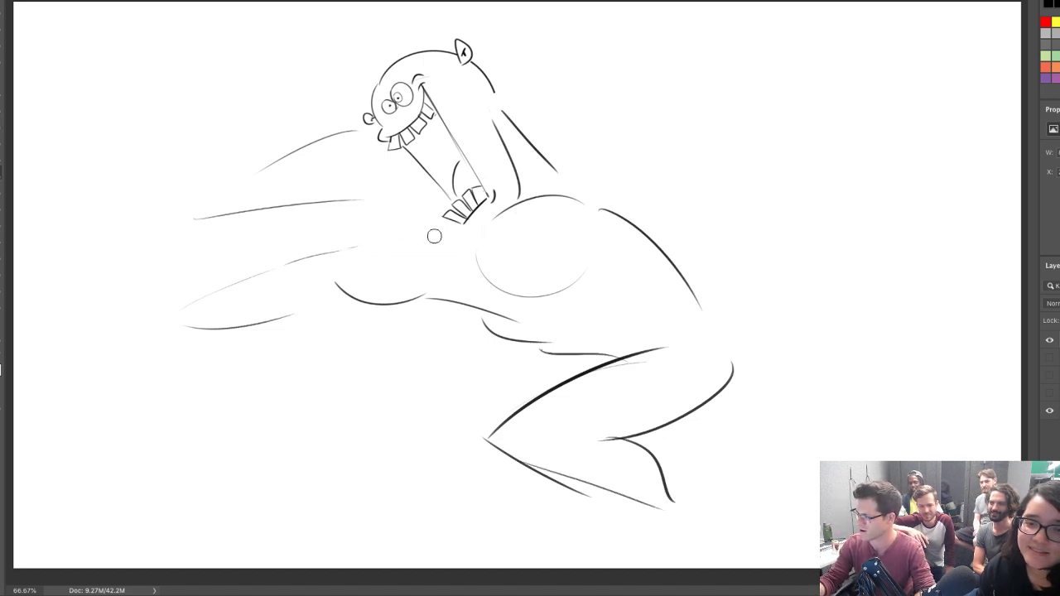
pyautogui.press('b')
pyautogui.moveTo(345, 251)
pyautogui.mouseDown()
pyautogui.moveTo(460, 224)
pyautogui.moveTo(558, 221)
pyautogui.mouseUp()
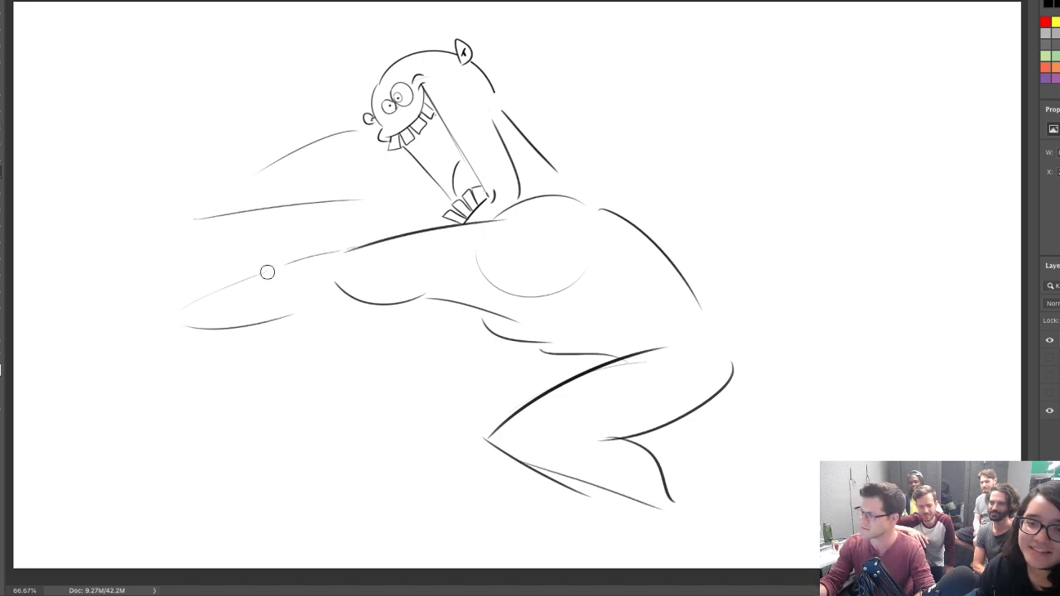
pyautogui.moveTo(268, 273); pyautogui.dragTo(342, 250)
pyautogui.press('b')
pyautogui.press('e')
pyautogui.moveTo(213, 289); pyautogui.dragTo(257, 277)
pyautogui.press('b')
pyautogui.moveTo(186, 305); pyautogui.dragTo(322, 252)
# Erase the far arm's rough lines and redraw it with a curved upper contour and a two-part underside bending at the elbow
pyautogui.press('e')
pyautogui.moveTo(187, 226); pyautogui.dragTo(374, 203)
pyautogui.moveTo(330, 139); pyautogui.dragTo(265, 173)
pyautogui.press('b')
pyautogui.moveTo(187, 200); pyautogui.dragTo(340, 141)
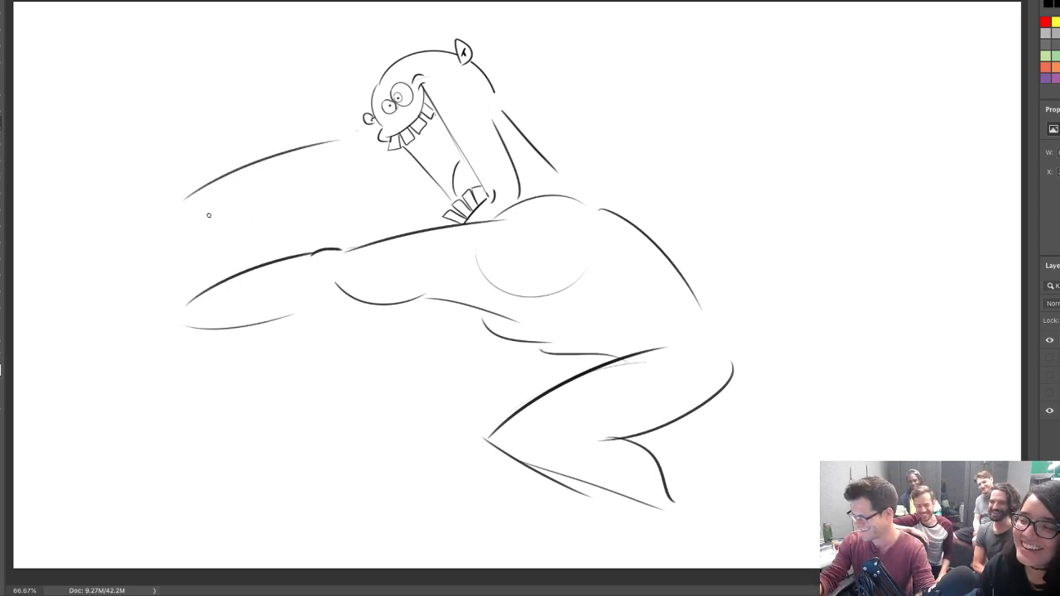
pyautogui.moveTo(251, 211); pyautogui.dragTo(310, 191)
pyautogui.hotkey('ctrl', 'z')
pyautogui.moveTo(209, 220)
pyautogui.mouseDown()
pyautogui.moveTo(323, 190)
pyautogui.moveTo(421, 194)
pyautogui.mouseUp()
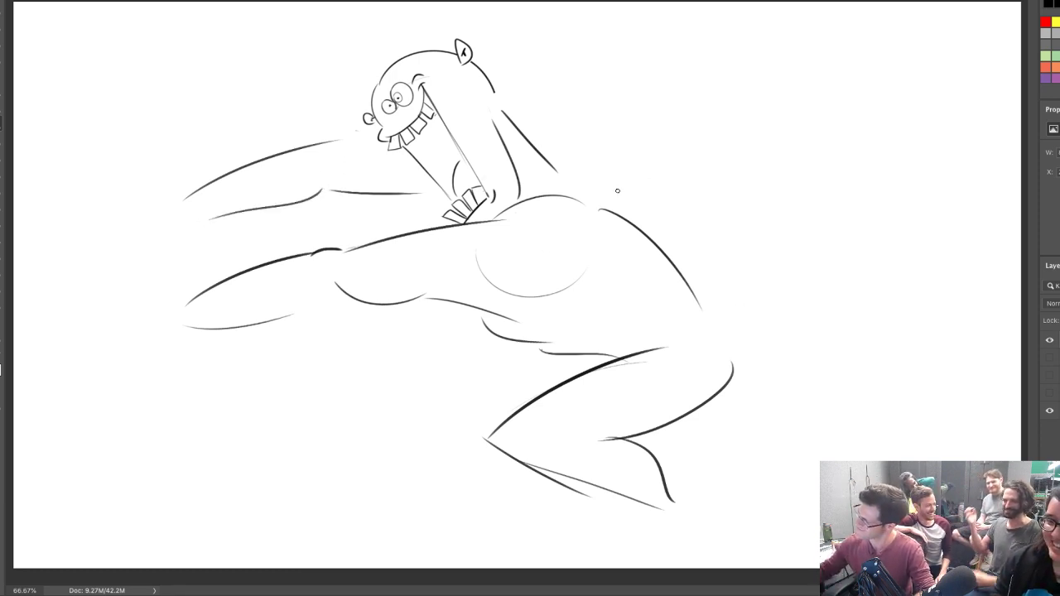
# Draw the rear leg stretching out behind the body with its calf and lower-leg lines, and add a pointed foot to the front leg
pyautogui.moveTo(681, 273); pyautogui.dragTo(878, 446)
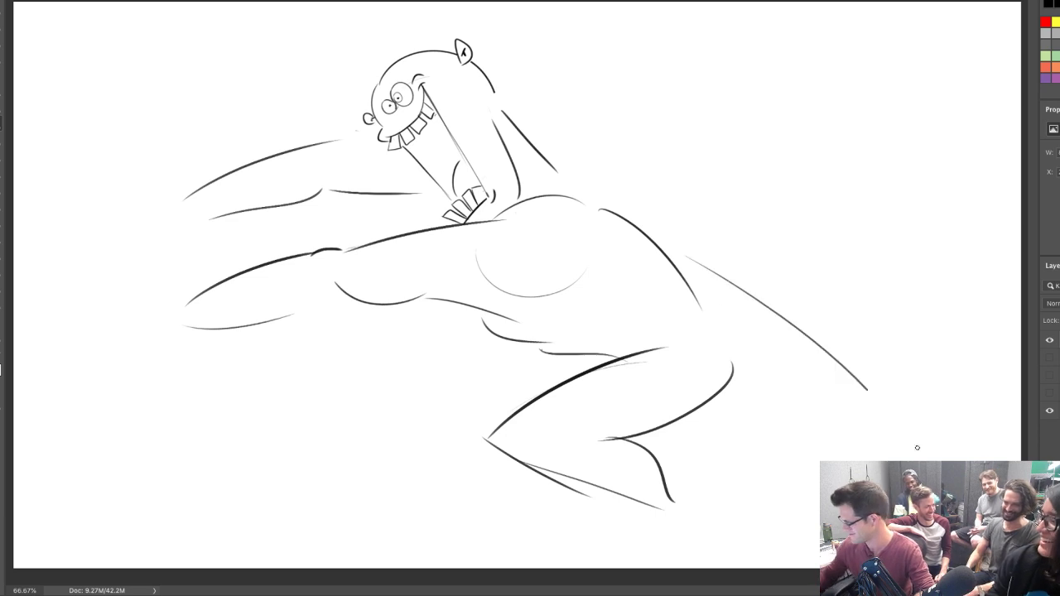
pyautogui.moveTo(692, 418); pyautogui.dragTo(816, 472)
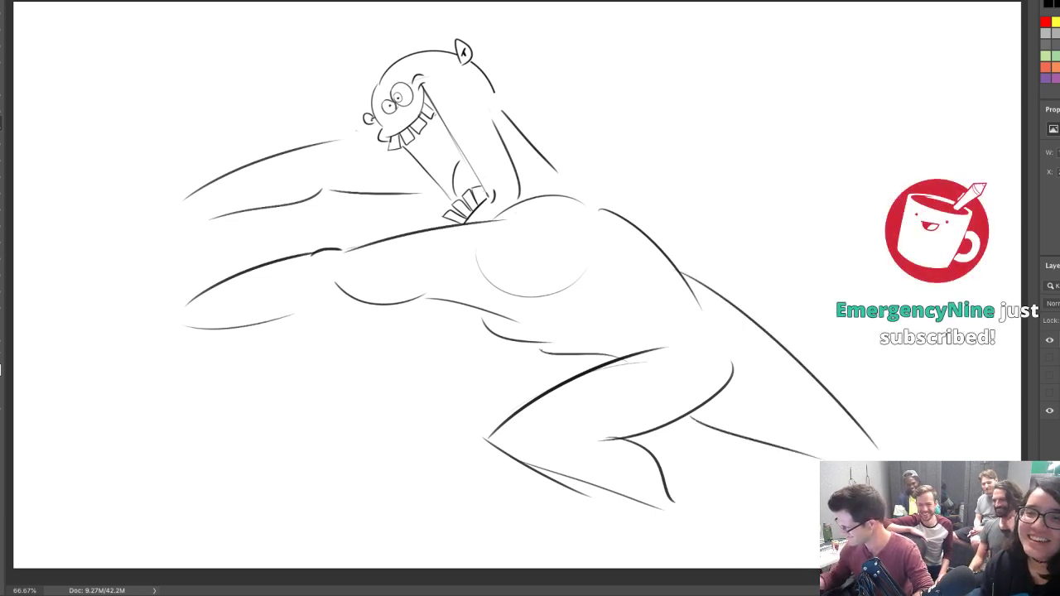
pyautogui.moveTo(864, 426); pyautogui.dragTo(899, 464)
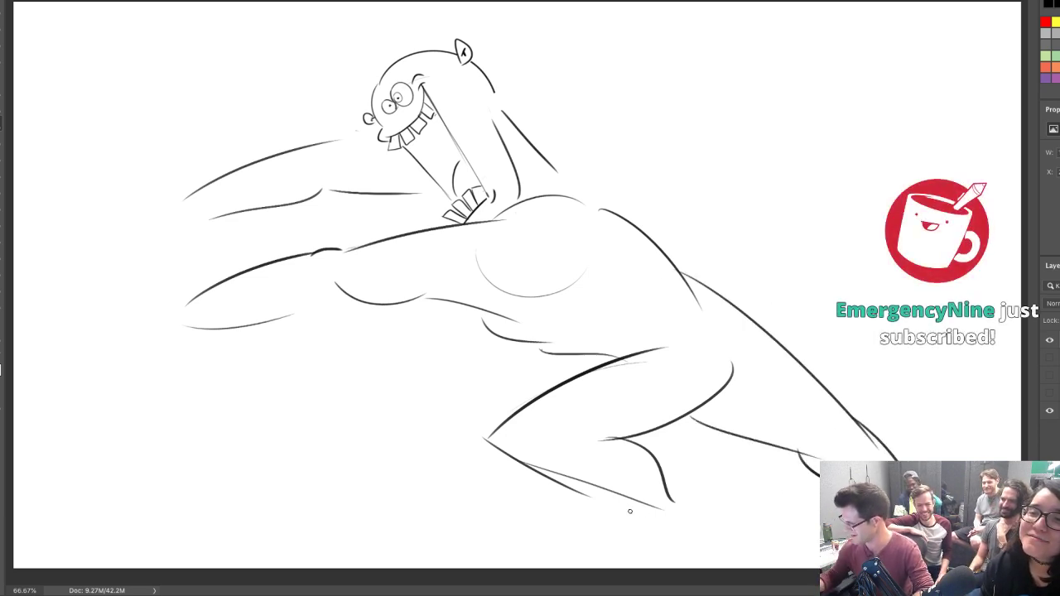
pyautogui.moveTo(646, 513); pyautogui.dragTo(656, 538)
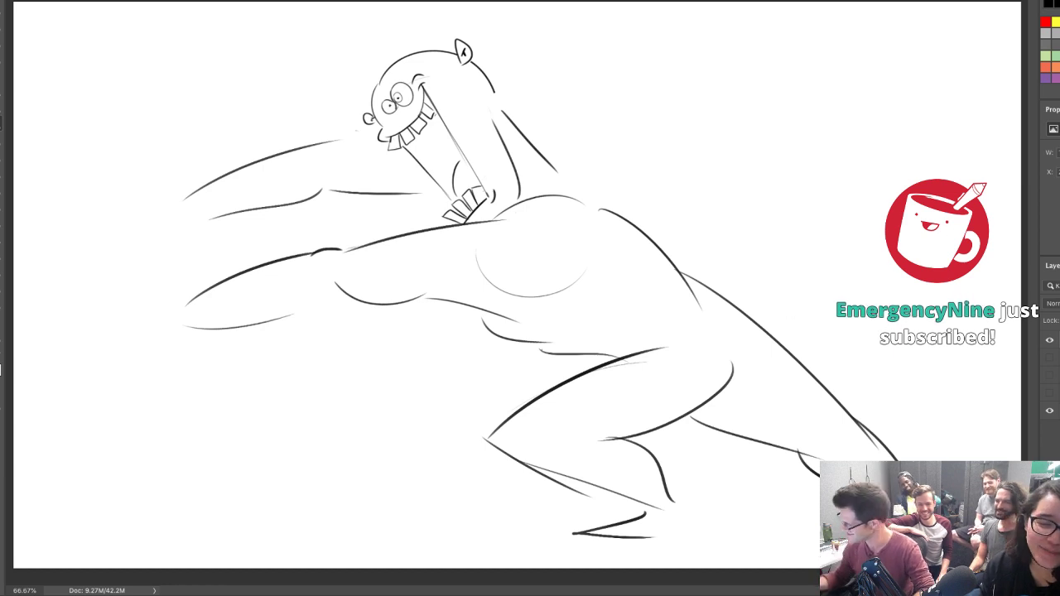
# Scale the lunging character down slightly and shift it up and left on the canvas
pyautogui.hotkey('ctrl', 't')
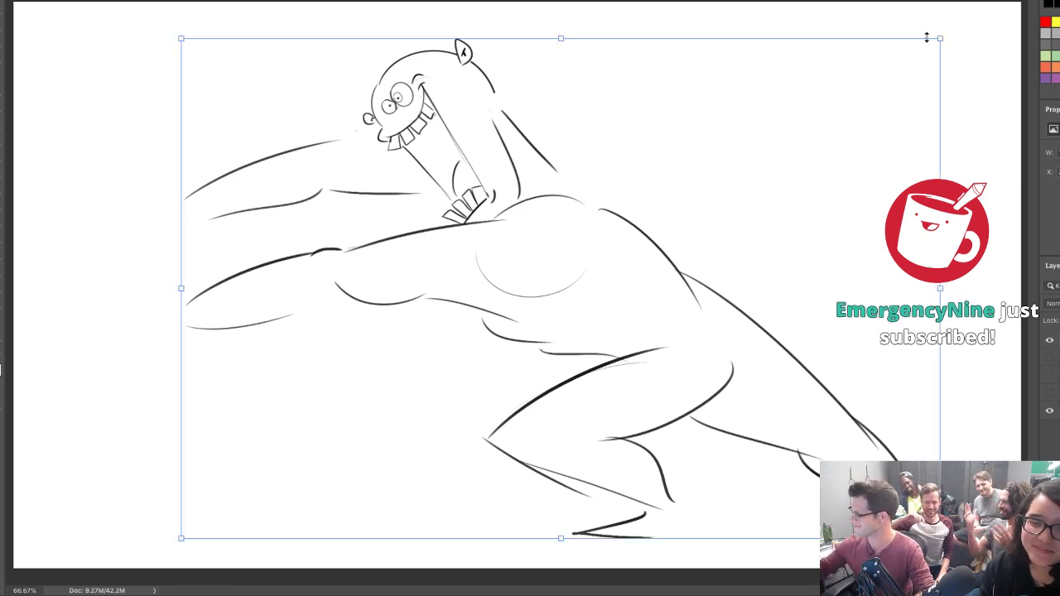
pyautogui.moveTo(926, 38); pyautogui.dragTo(912, 56)
pyautogui.press('Return')
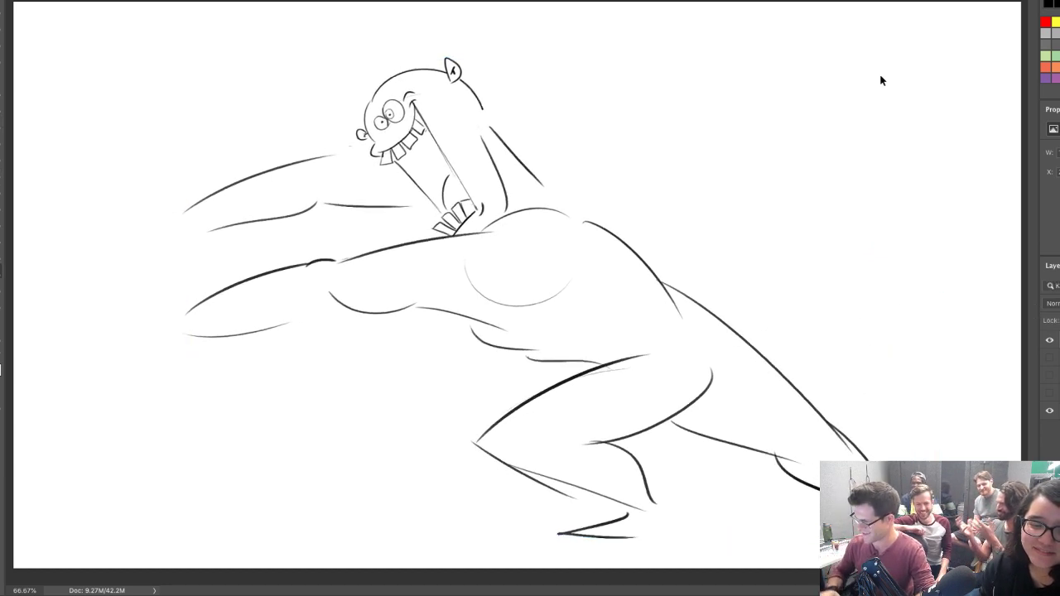
pyautogui.moveTo(779, 312); pyautogui.dragTo(738, 287)
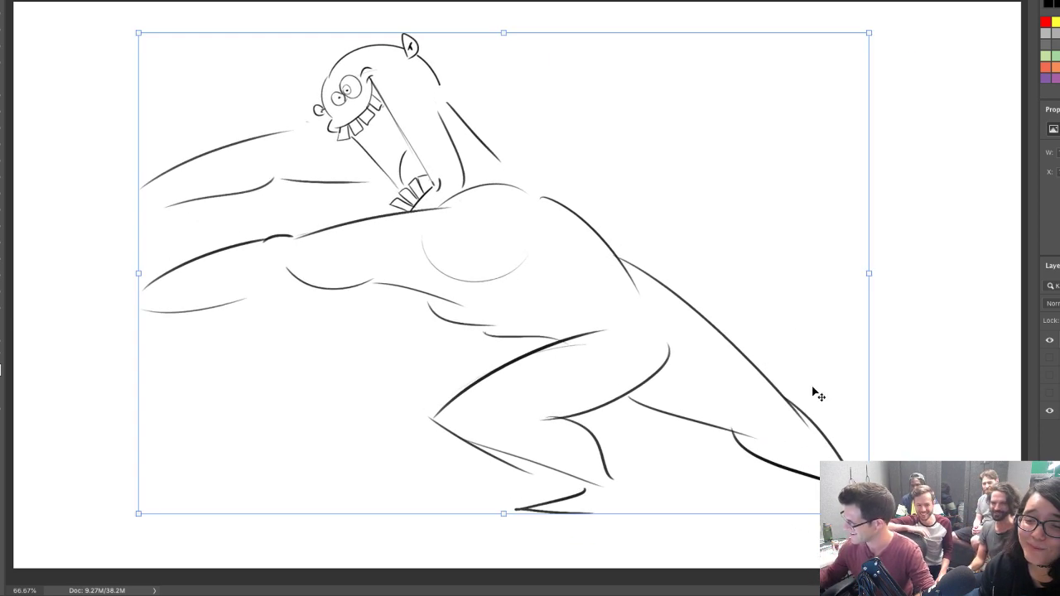
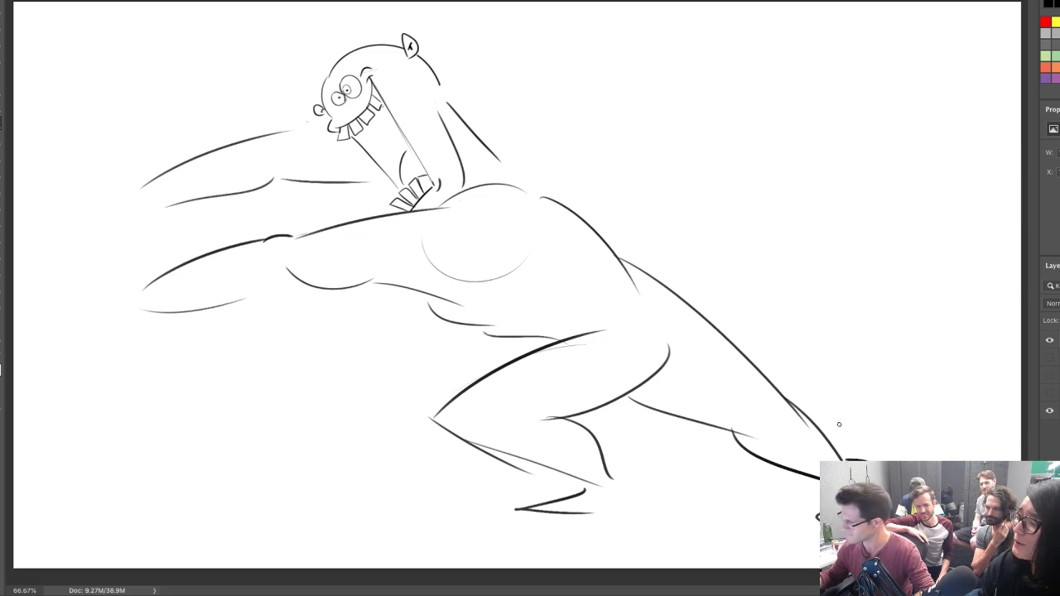
# Lengthen the back neck line toward the shoulder and draw furrowed, bulging brows above the character's eyes
pyautogui.hotkey('ctrl', 'z')
pyautogui.moveTo(444, 105); pyautogui.dragTo(508, 173)
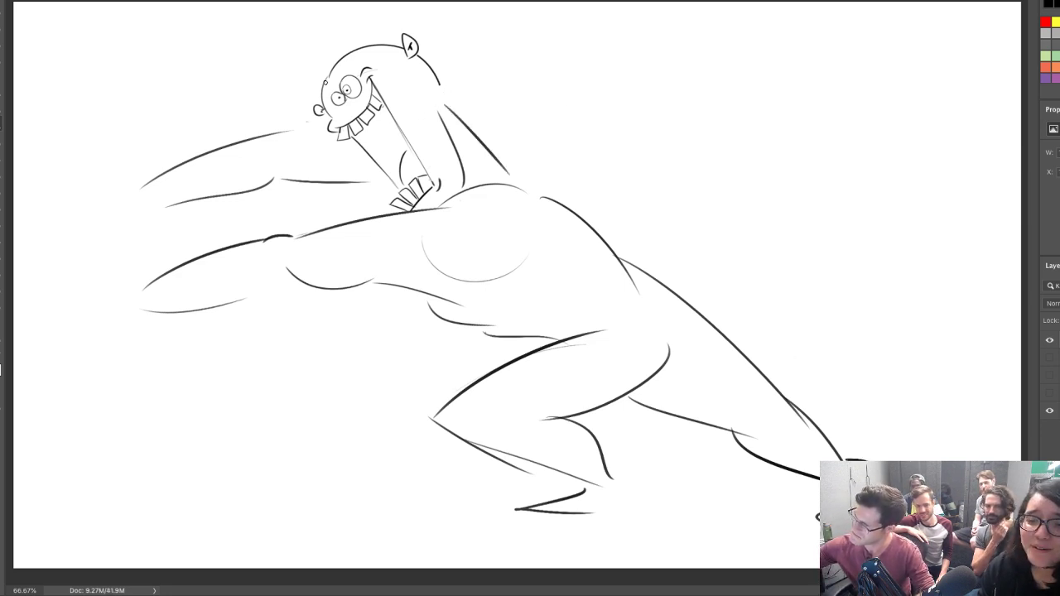
pyautogui.moveTo(317, 83)
pyautogui.mouseDown()
pyautogui.moveTo(341, 90)
pyautogui.moveTo(350, 53)
pyautogui.moveTo(328, 73)
pyautogui.moveTo(334, 92)
pyautogui.moveTo(335, 48)
pyautogui.mouseUp()
pyautogui.press('b')
pyautogui.press('e')
pyautogui.hotkey('ctrl', 'z')
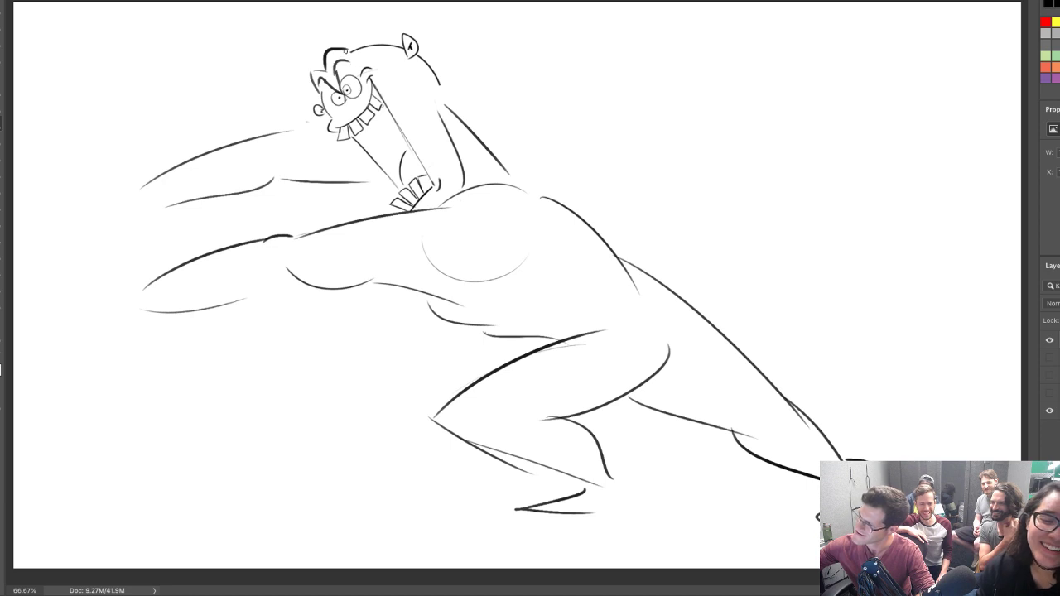
# Erase the thin skull line and redraw the top of the head in a bolder stroke between brow and ear
pyautogui.press('e')
pyautogui.moveTo(355, 46)
pyautogui.mouseDown()
pyautogui.moveTo(419, 79)
pyautogui.moveTo(380, 50)
pyautogui.mouseUp()
pyautogui.press('b')
pyautogui.press('e')
pyautogui.press('b')
pyautogui.moveTo(384, 46); pyautogui.dragTo(395, 47)
pyautogui.press('e')
pyautogui.press('b')
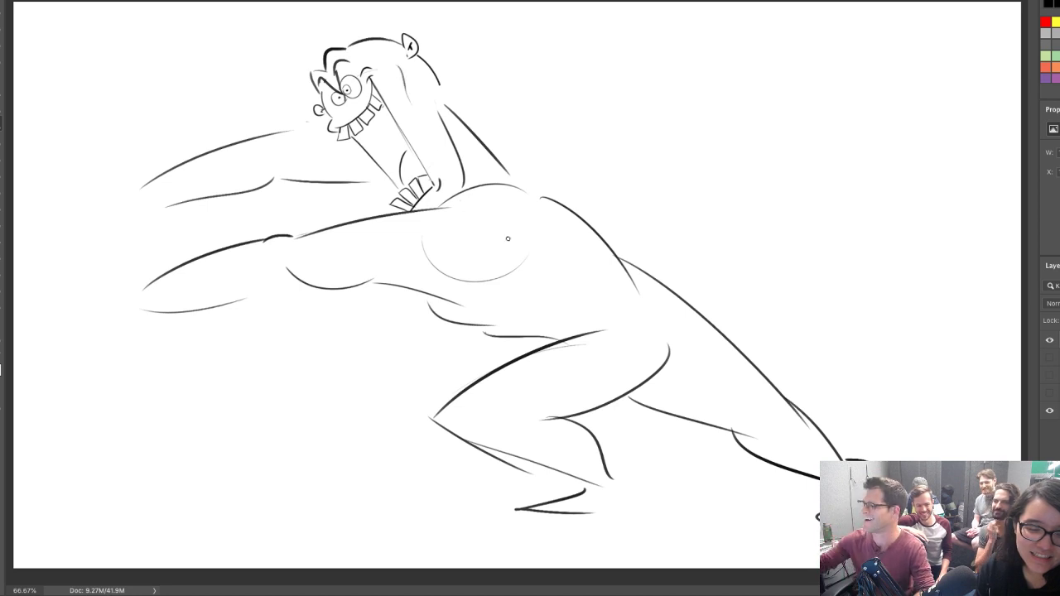
# Erase the far arm's upper contour, redraw it higher, and add a short chest line below the jaw
pyautogui.moveTo(143, 183)
pyautogui.mouseDown()
pyautogui.moveTo(219, 141)
pyautogui.moveTo(230, 149)
pyautogui.moveTo(286, 130)
pyautogui.mouseUp()
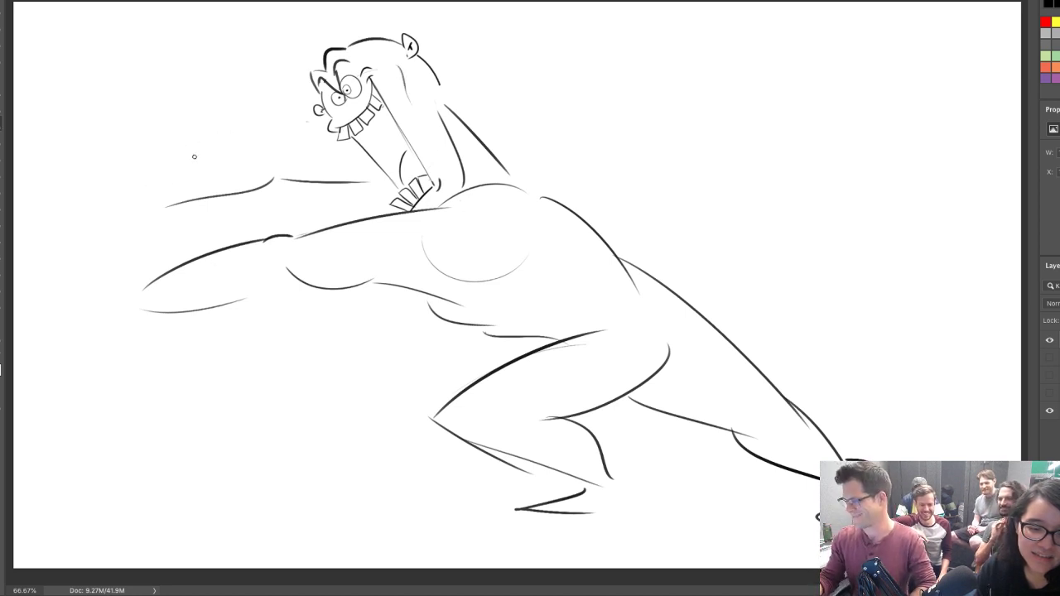
pyautogui.moveTo(169, 172); pyautogui.dragTo(280, 116)
pyautogui.moveTo(171, 169)
pyautogui.mouseDown()
pyautogui.moveTo(289, 111)
pyautogui.moveTo(308, 113)
pyautogui.moveTo(278, 119)
pyautogui.moveTo(310, 116)
pyautogui.moveTo(271, 114)
pyautogui.mouseUp()
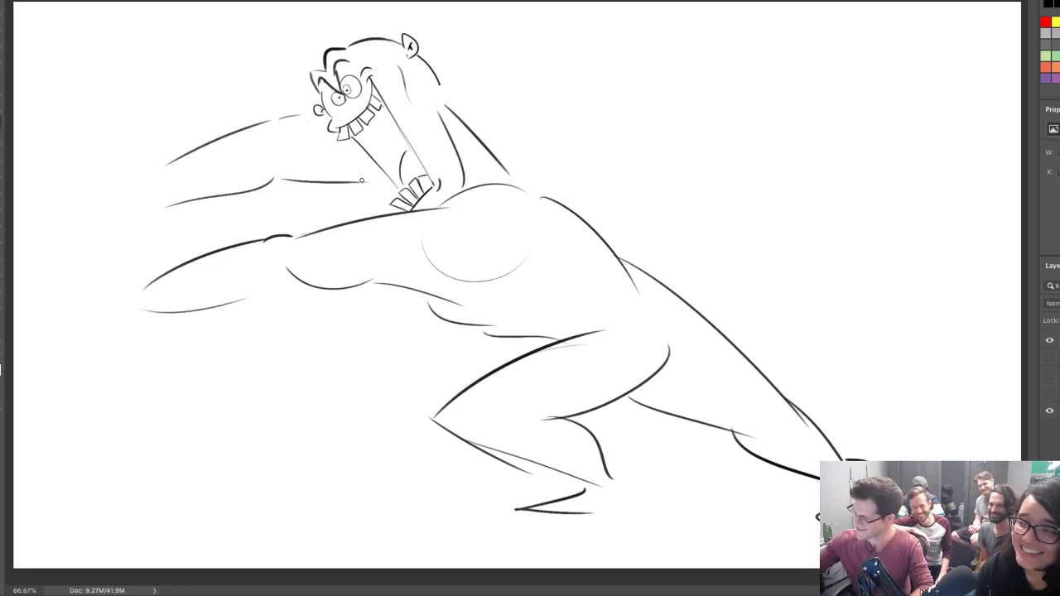
pyautogui.press('e')
pyautogui.moveTo(367, 182); pyautogui.dragTo(367, 202)
pyautogui.press('b')
# Erase the rough torso lines, redraw the near arm's underside across the chest, and strengthen the rounded shoulder contour
pyautogui.press('e')
pyautogui.moveTo(423, 306)
pyautogui.mouseDown()
pyautogui.moveTo(460, 309)
pyautogui.moveTo(386, 282)
pyautogui.moveTo(522, 280)
pyautogui.mouseUp()
pyautogui.press('b')
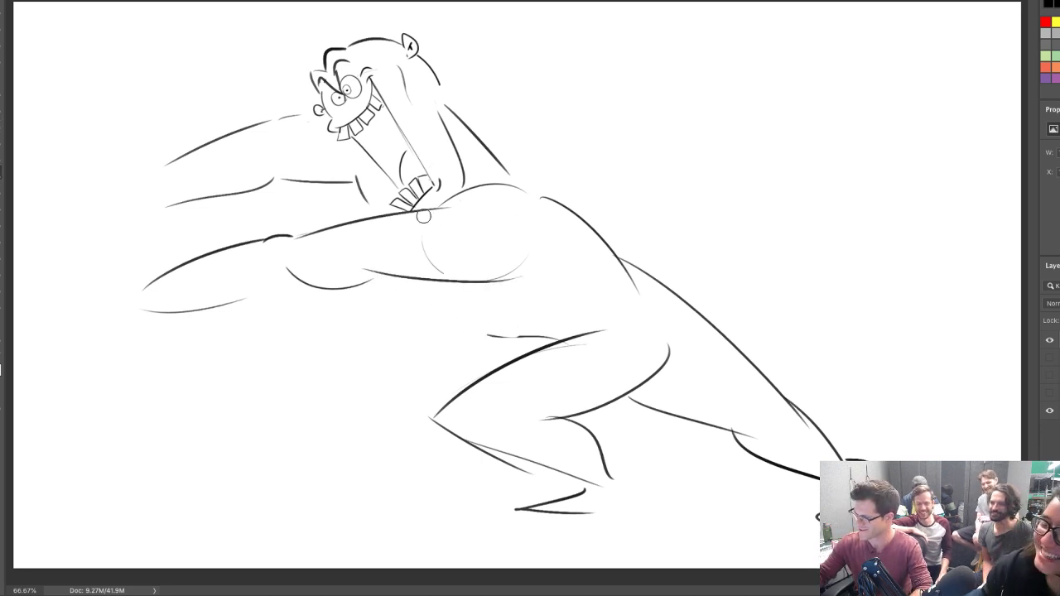
pyautogui.moveTo(418, 211); pyautogui.dragTo(539, 197)
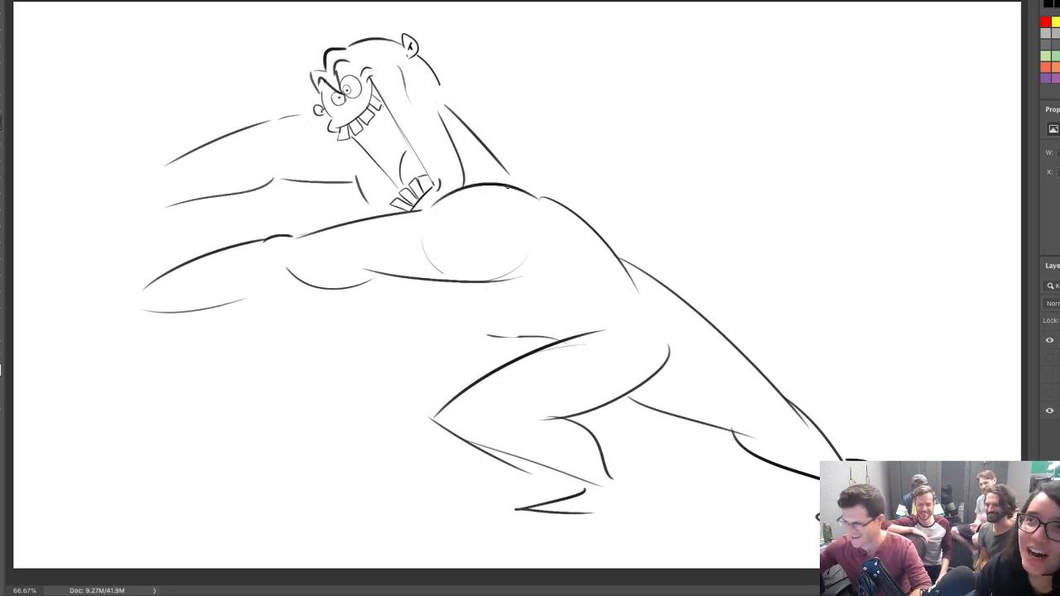
# Draw the chest underside, rib creases and belly line, and replace the back contour with a higher hunched curve
pyautogui.moveTo(418, 279)
pyautogui.mouseDown()
pyautogui.moveTo(531, 310)
pyautogui.moveTo(581, 300)
pyautogui.moveTo(497, 320)
pyautogui.moveTo(531, 334)
pyautogui.moveTo(555, 331)
pyautogui.moveTo(523, 295)
pyautogui.mouseUp()
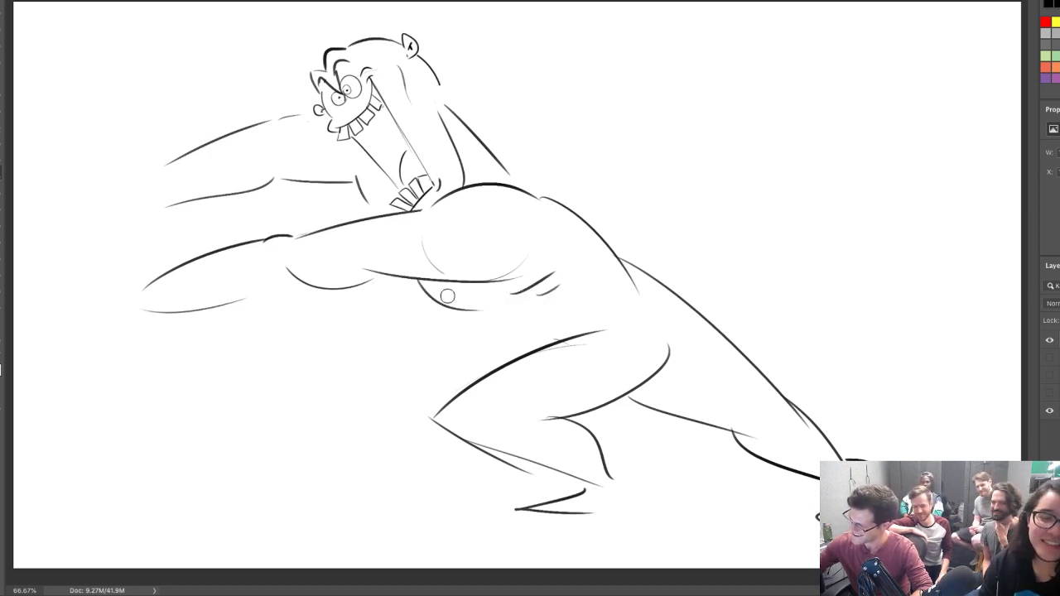
pyautogui.moveTo(469, 319); pyautogui.dragTo(532, 340)
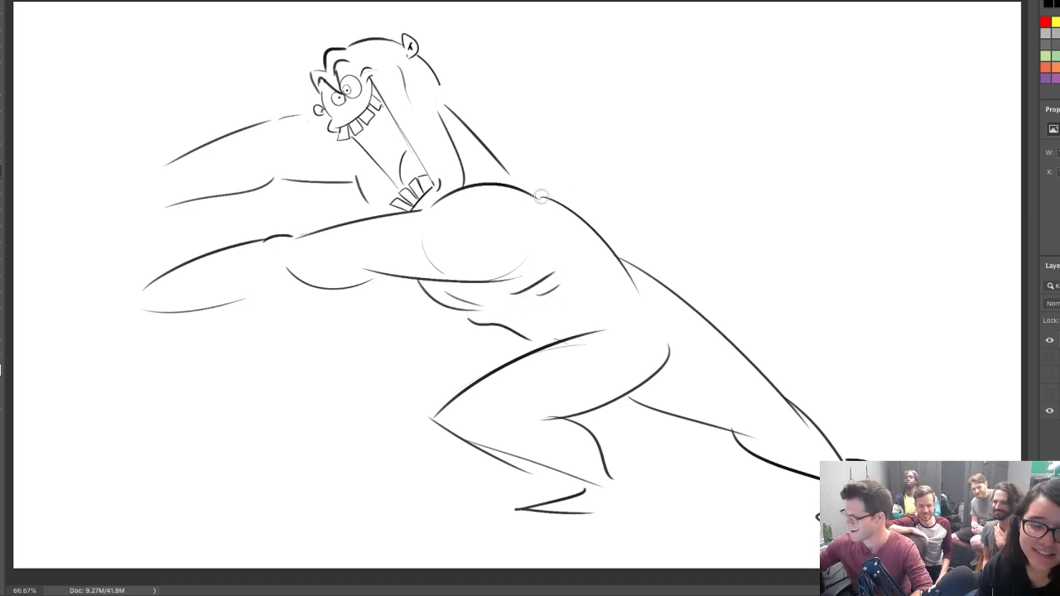
pyautogui.hotkey('ctrl', 'z')
pyautogui.moveTo(477, 128); pyautogui.dragTo(645, 269)
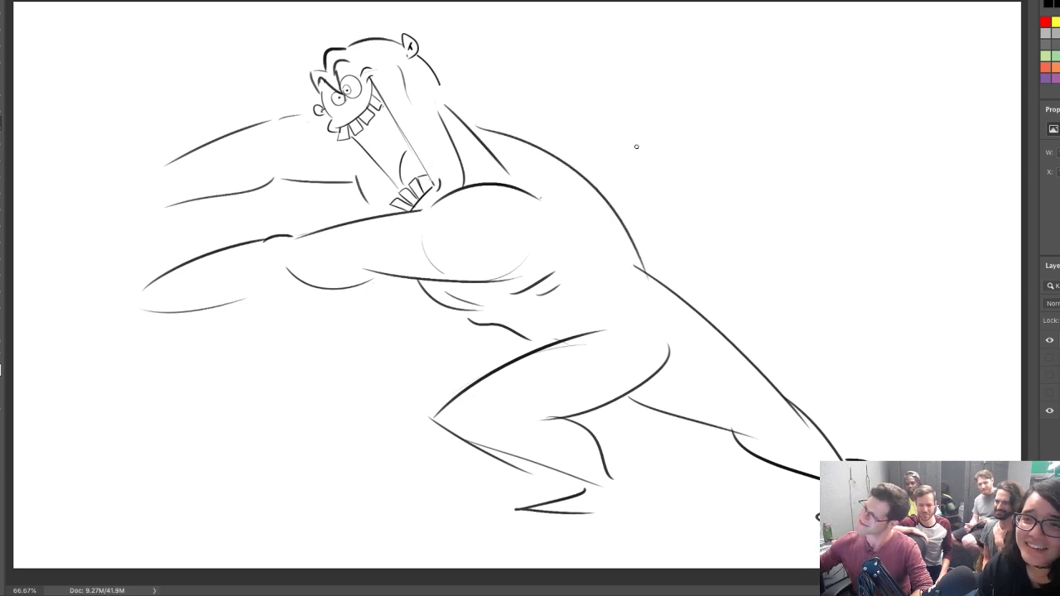
# Remove the far arm's upper contour and redraw it as a bolder curve drooping toward the wrist
pyautogui.hotkey('ctrl', 'z')
pyautogui.hotkey('ctrl', 'z')
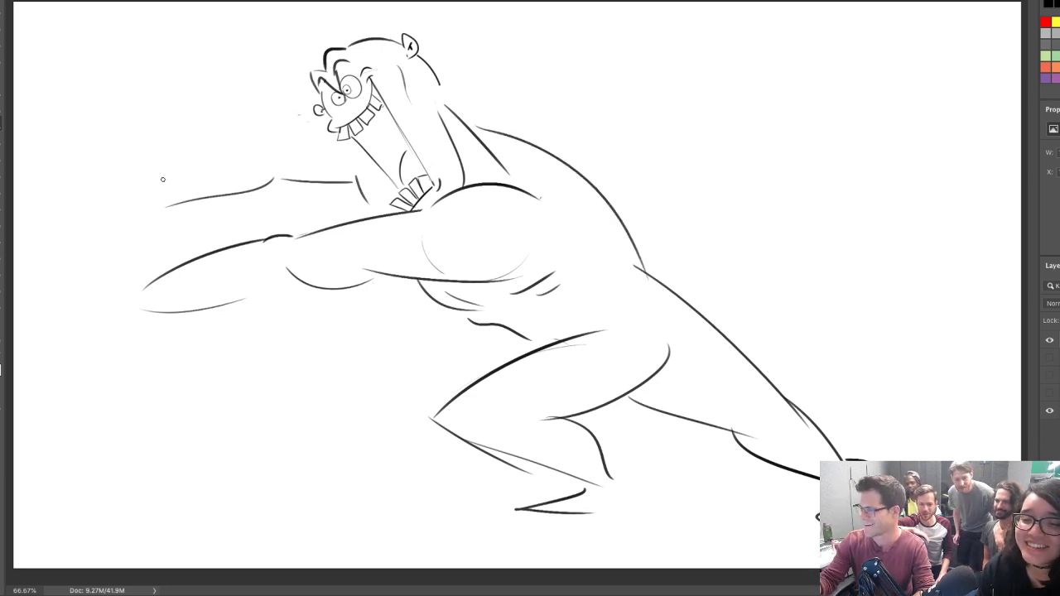
pyautogui.moveTo(162, 178); pyautogui.dragTo(281, 116)
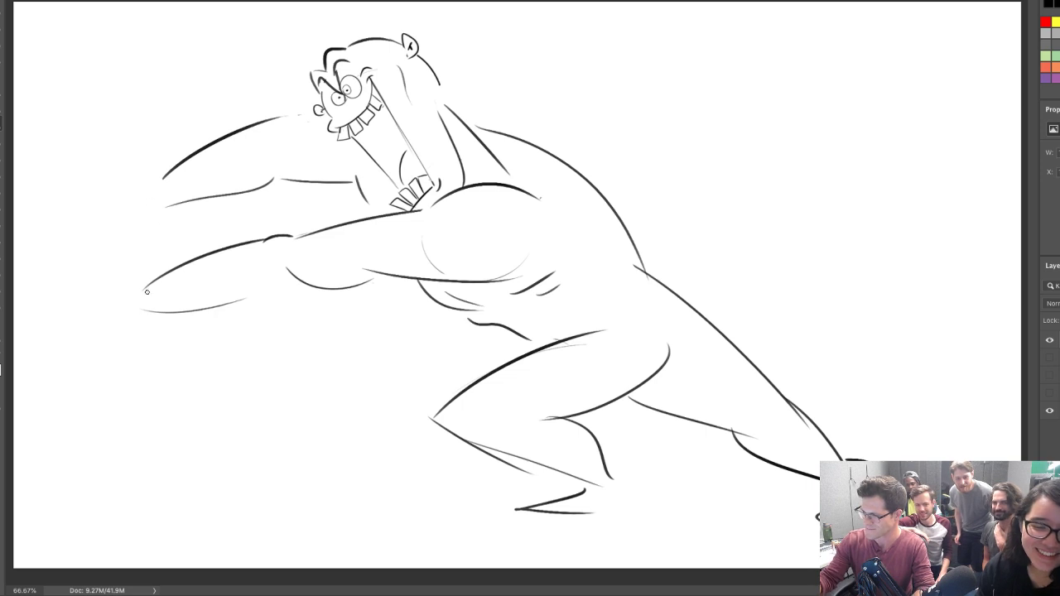
# Draw drooping hands with bent wrists, long fingers and thumbs at the ends of the near and far arms
pyautogui.moveTo(132, 294)
pyautogui.mouseDown()
pyautogui.moveTo(91, 338)
pyautogui.moveTo(92, 381)
pyautogui.moveTo(109, 386)
pyautogui.mouseUp()
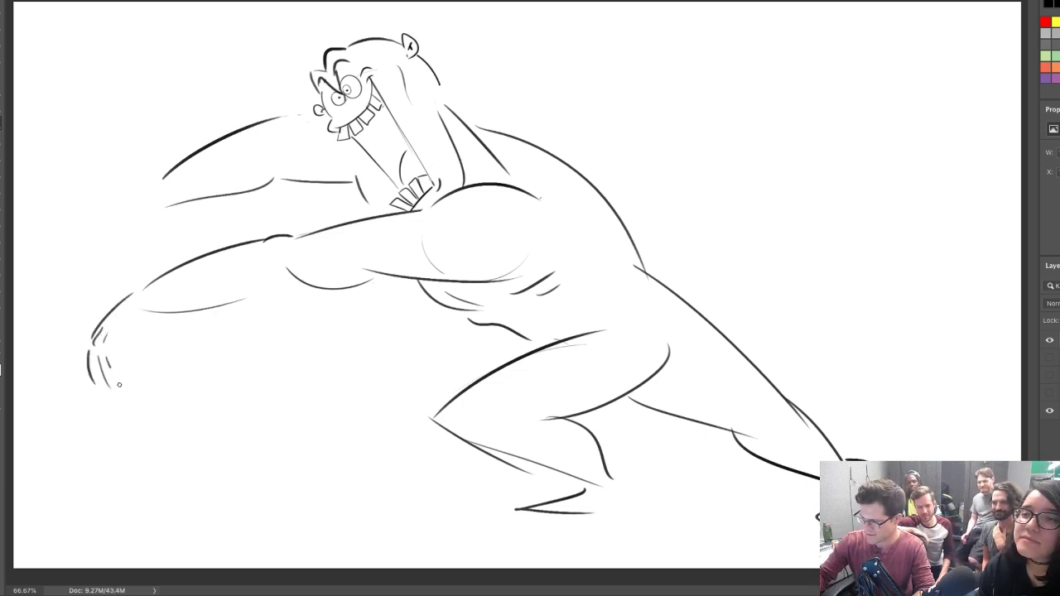
pyautogui.moveTo(137, 313)
pyautogui.mouseDown()
pyautogui.moveTo(119, 348)
pyautogui.moveTo(141, 387)
pyautogui.mouseUp()
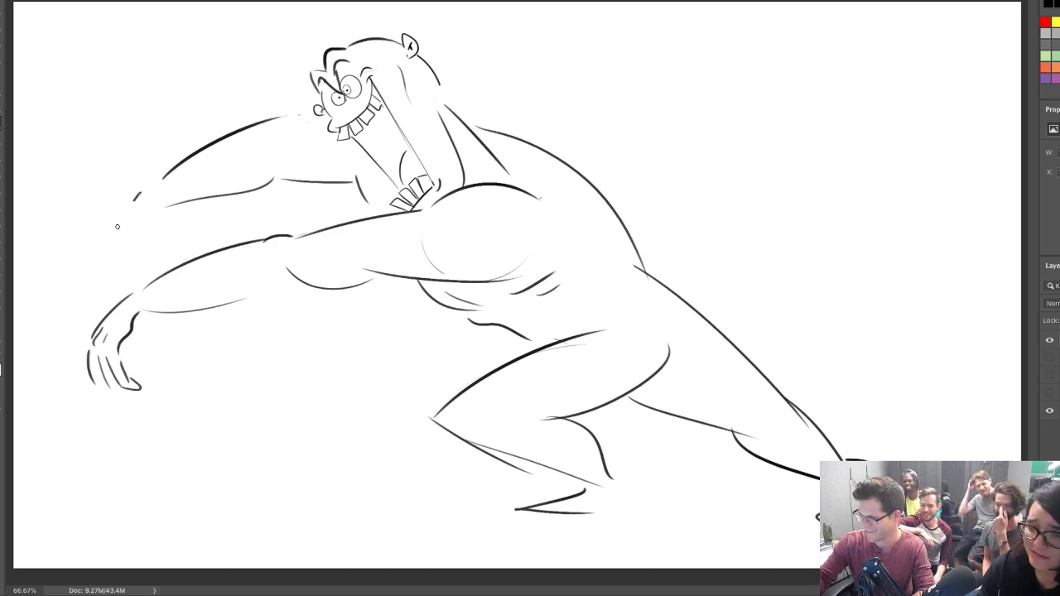
pyautogui.moveTo(117, 226)
pyautogui.mouseDown()
pyautogui.moveTo(138, 196)
pyautogui.moveTo(132, 257)
pyautogui.moveTo(161, 220)
pyautogui.moveTo(135, 190)
pyautogui.moveTo(94, 245)
pyautogui.mouseUp()
pyautogui.press('e')
pyautogui.press('b')
pyautogui.moveTo(123, 225)
pyautogui.mouseDown()
pyautogui.moveTo(111, 238)
pyautogui.moveTo(111, 263)
pyautogui.moveTo(121, 246)
pyautogui.moveTo(115, 269)
pyautogui.moveTo(122, 256)
pyautogui.moveTo(94, 244)
pyautogui.mouseUp()
pyautogui.press('e')
pyautogui.press('b')
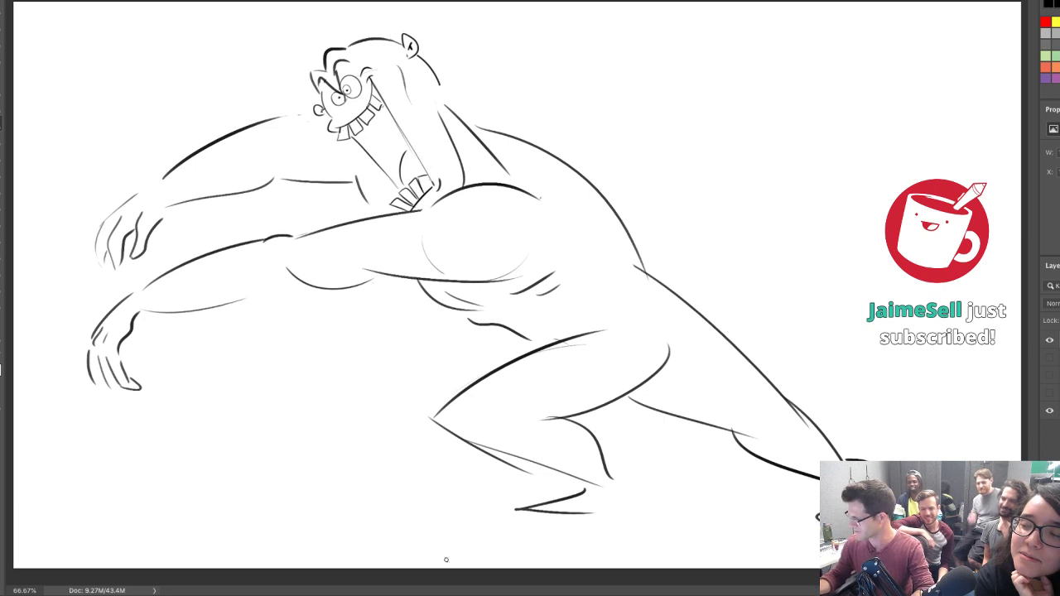
# Erase the pointed front foot and redraw it with curled toes, a flat sole and a rounded heel
pyautogui.hotkey('ctrl', 'z')
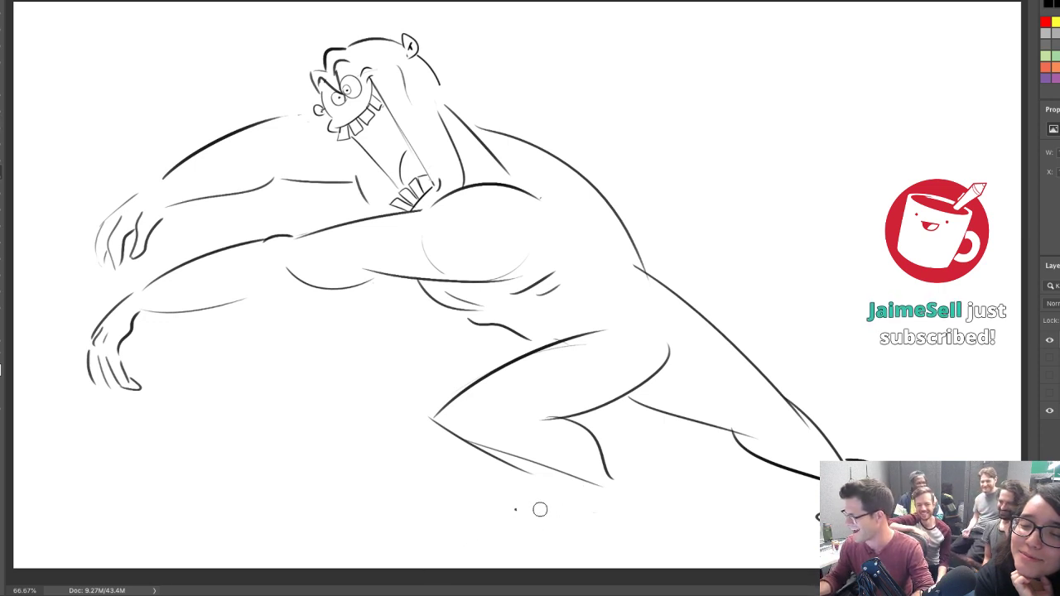
pyautogui.moveTo(581, 494)
pyautogui.mouseDown()
pyautogui.moveTo(538, 505)
pyautogui.moveTo(555, 523)
pyautogui.moveTo(630, 522)
pyautogui.mouseUp()
pyautogui.moveTo(621, 492); pyautogui.dragTo(631, 516)
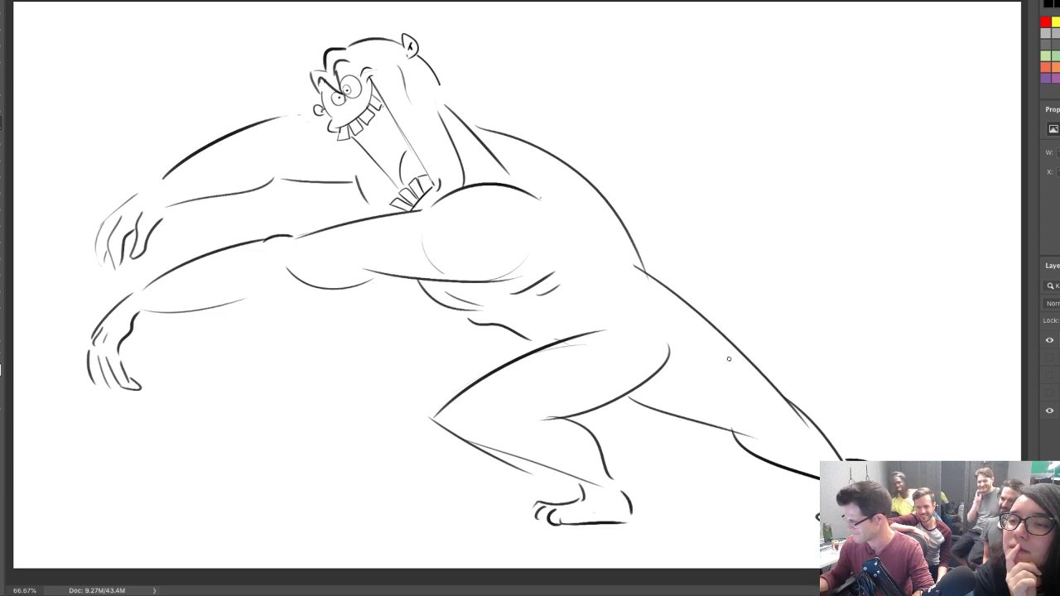
# Draw a curved mound of ground with one arc in front of the foot and a longer arc behind the heel
pyautogui.moveTo(480, 568); pyautogui.dragTo(617, 515)
pyautogui.hotkey('ctrl', 'z')
pyautogui.moveTo(477, 567); pyautogui.dragTo(552, 531)
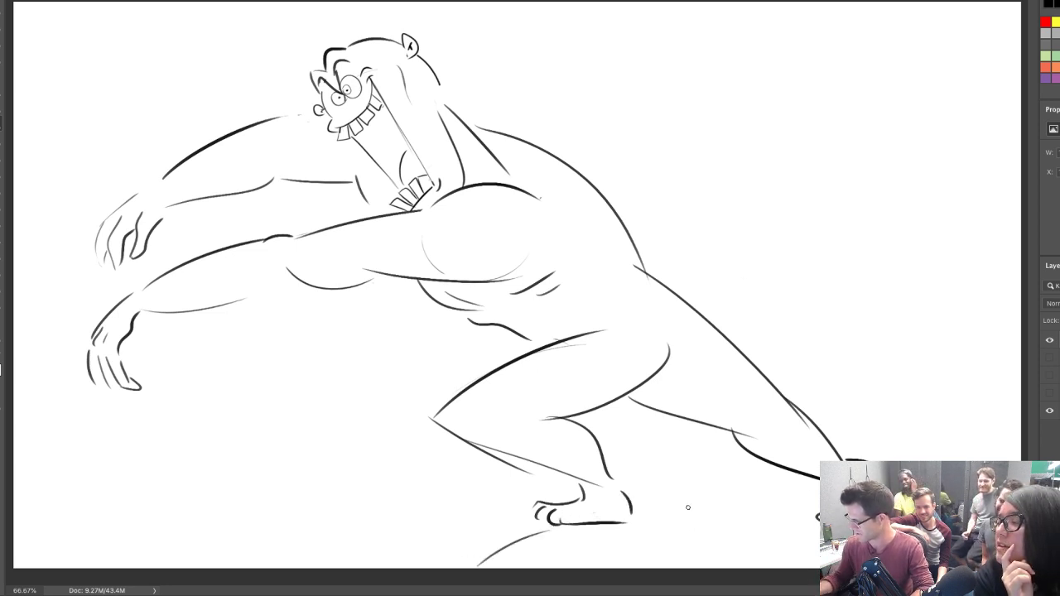
pyautogui.moveTo(643, 516); pyautogui.dragTo(755, 514)
pyautogui.hotkey('ctrl', 'z')
pyautogui.moveTo(660, 522); pyautogui.dragTo(795, 508)
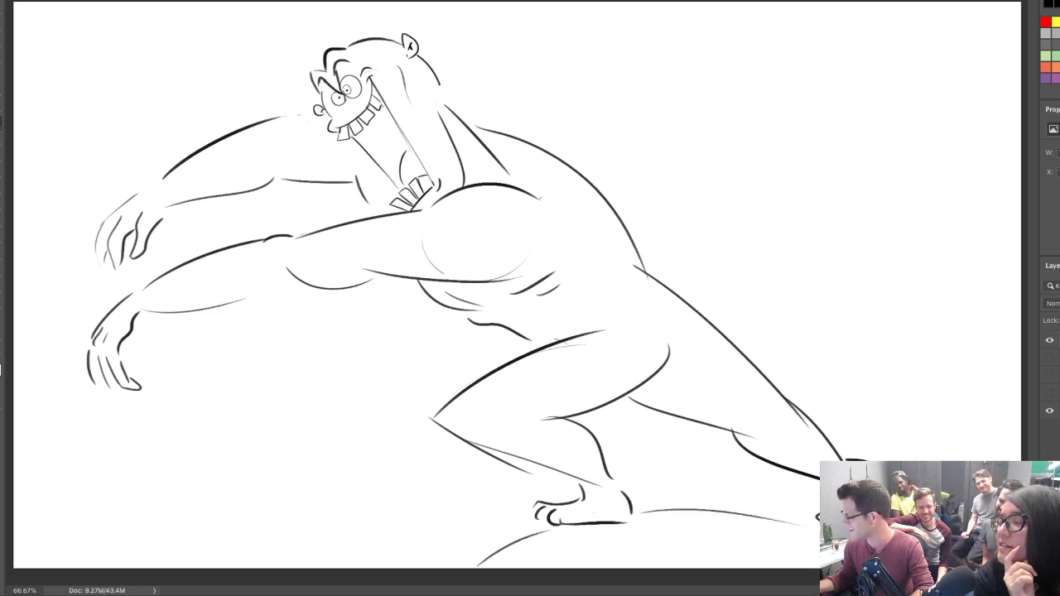
pyautogui.hotkey('ctrl', 'z')
pyautogui.moveTo(633, 515); pyautogui.dragTo(795, 509)
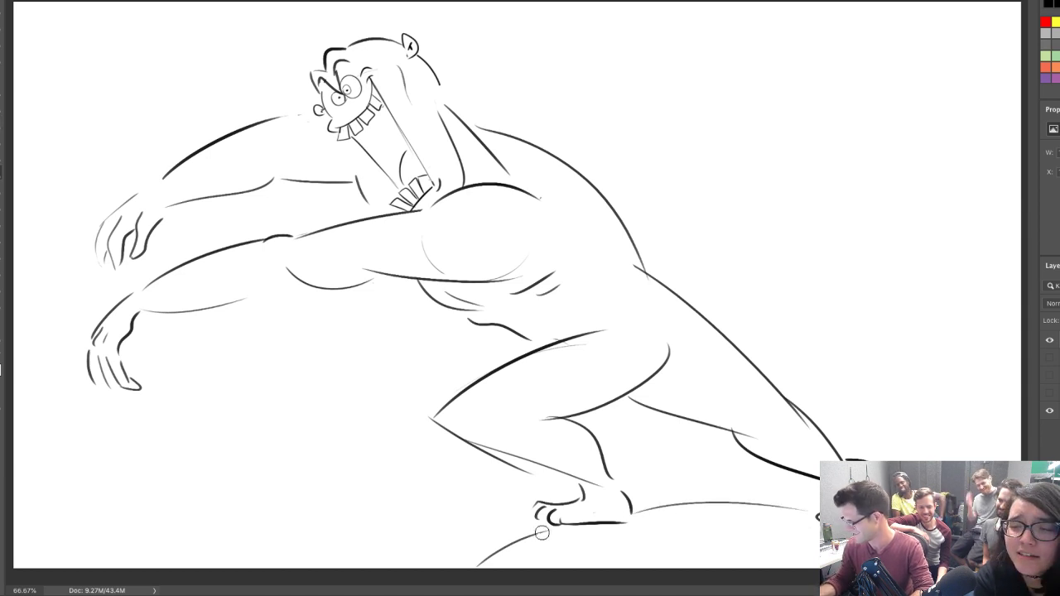
pyautogui.hotkey('ctrl', 'z')
pyautogui.moveTo(472, 560); pyautogui.dragTo(540, 527)
# Scale the whole character and ground down slightly and move the drawing right to free space before the hands
pyautogui.hotkey('ctrl', 't')
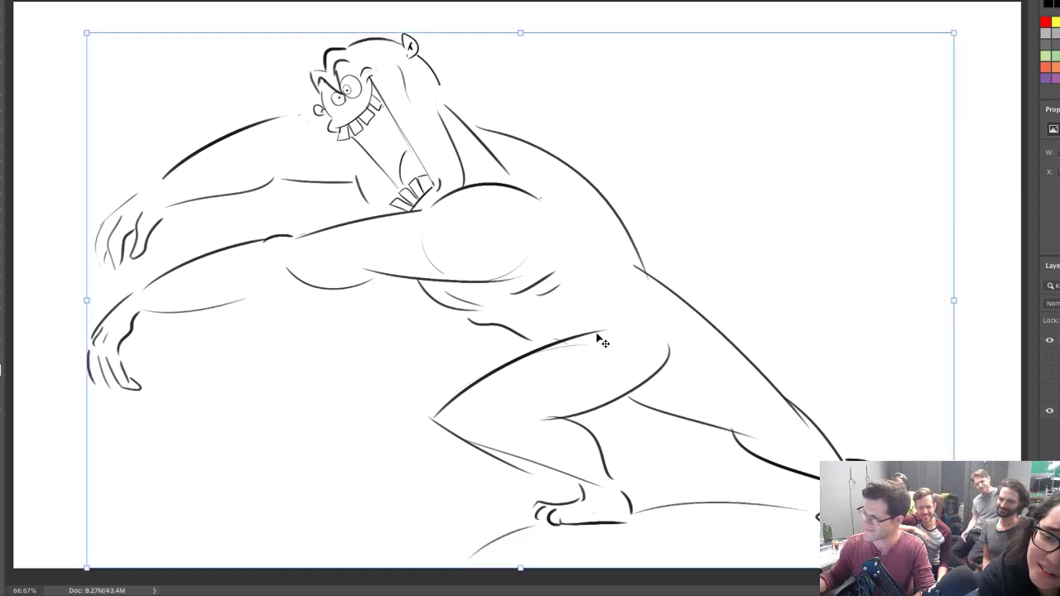
pyautogui.moveTo(83, 33); pyautogui.dragTo(171, 65)
pyautogui.press('Return')
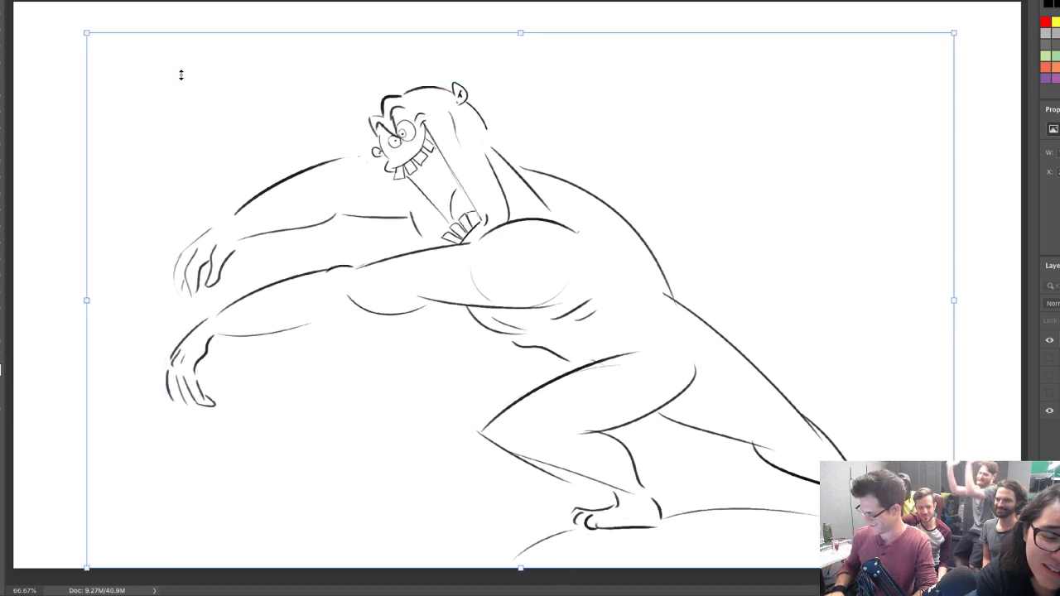
pyautogui.moveTo(549, 276)
pyautogui.mouseDown()
pyautogui.moveTo(672, 280)
pyautogui.moveTo(654, 275)
pyautogui.mouseUp()
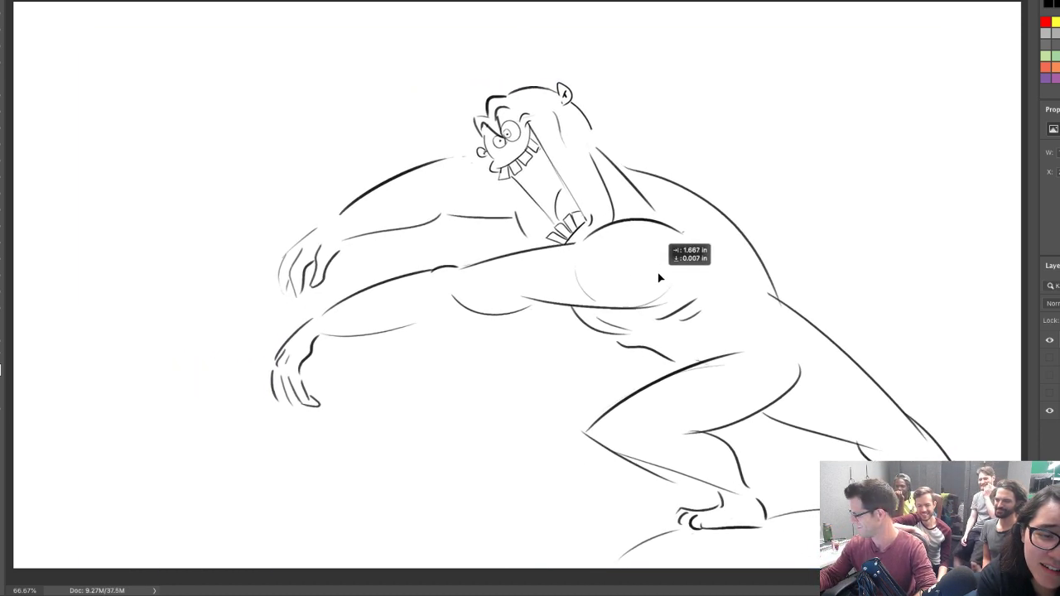
# Draw a round planet in front of the hands with a small landmass and two dots inside it
pyautogui.press('b')
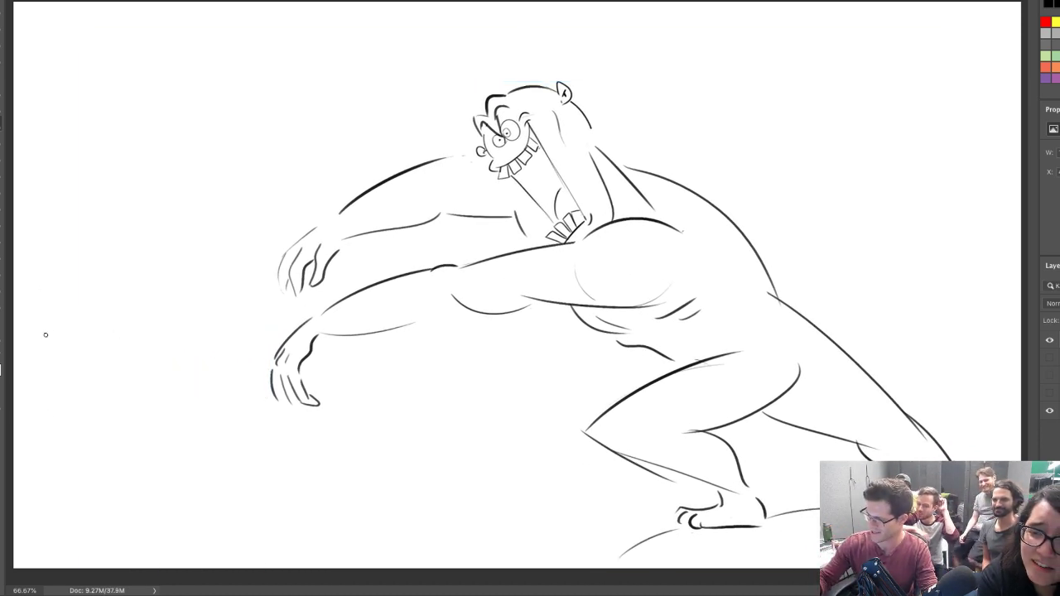
pyautogui.moveTo(40, 358)
pyautogui.mouseDown()
pyautogui.moveTo(86, 314)
pyautogui.moveTo(35, 331)
pyautogui.mouseUp()
pyautogui.hotkey('ctrl', 'z')
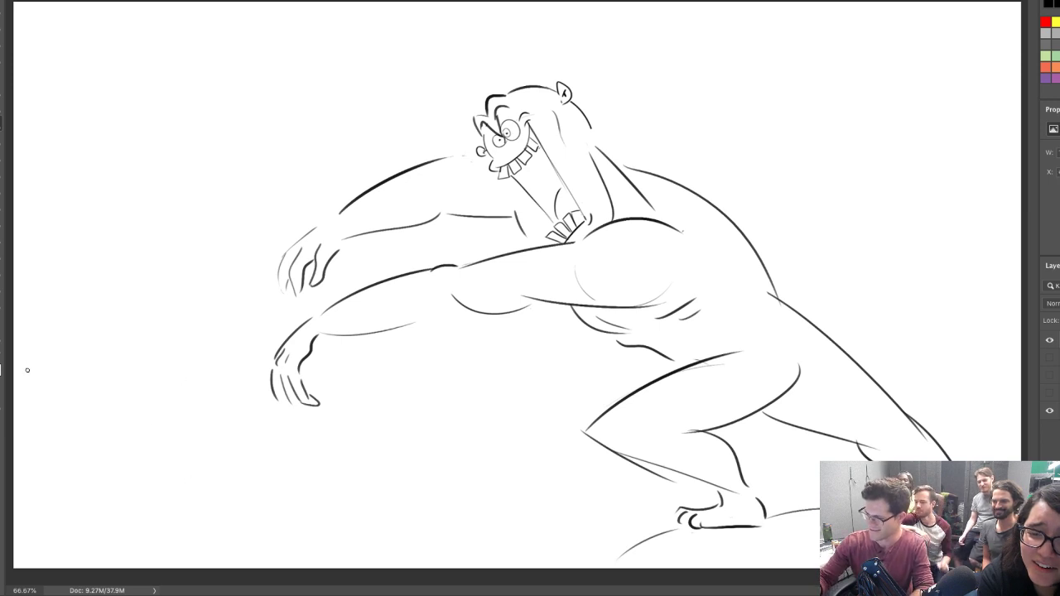
pyautogui.moveTo(28, 369); pyautogui.dragTo(32, 352)
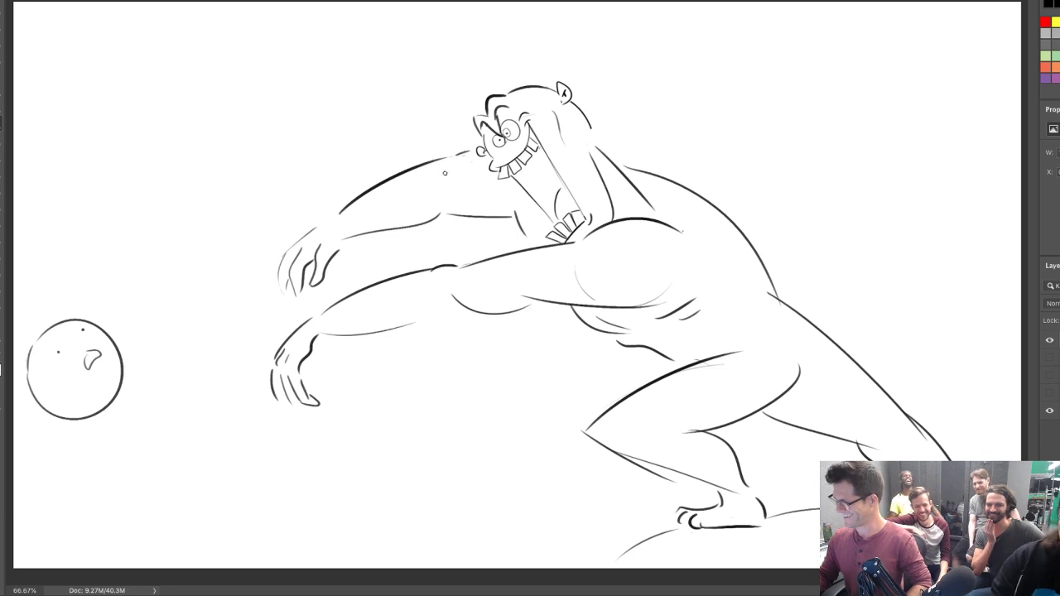
# Redraw the short chest line below the jaw as a longer curve reaching down to the near shoulder
pyautogui.moveTo(445, 173); pyautogui.dragTo(447, 209)
pyautogui.hotkey('ctrl', 'z')
pyautogui.press('e')
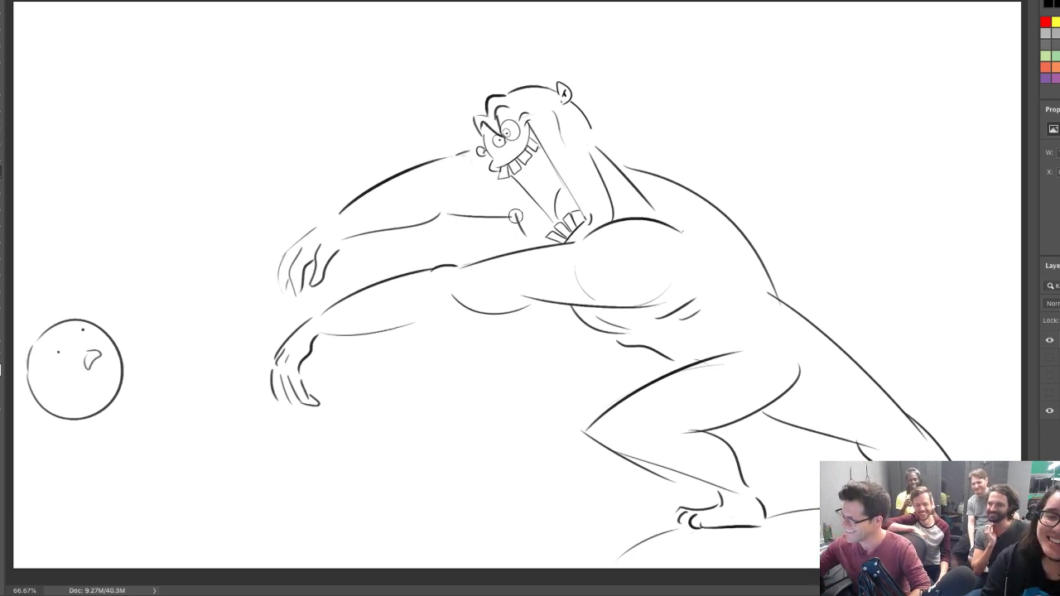
pyautogui.press('b')
pyautogui.moveTo(515, 216); pyautogui.dragTo(540, 244)
pyautogui.hotkey('ctrl', 'z')
pyautogui.moveTo(512, 211); pyautogui.dragTo(536, 239)
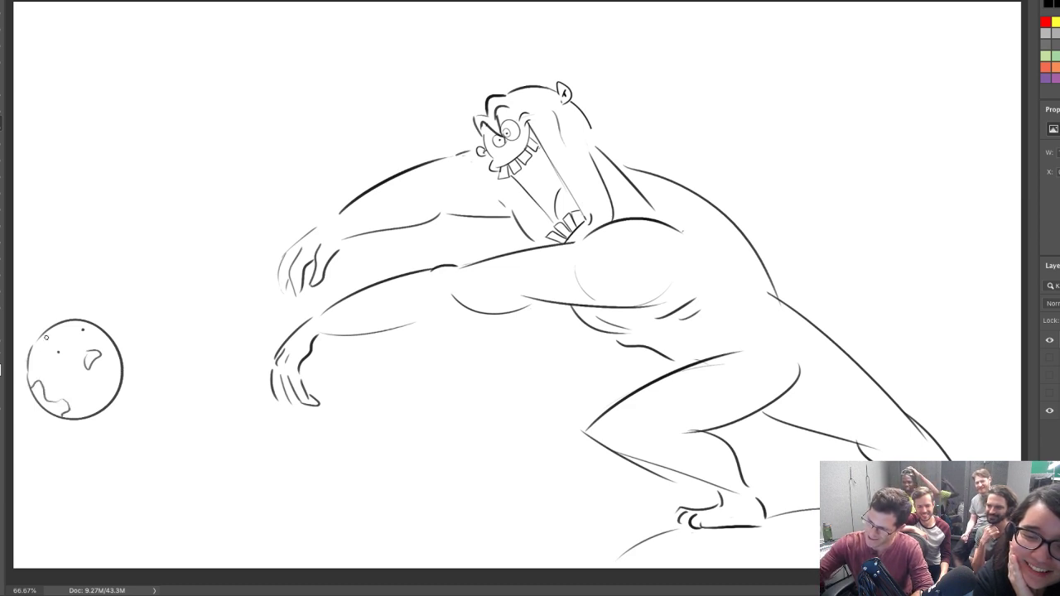
# Add continent outlines along the planet's edge and a curved motion trail with two tick marks behind it
pyautogui.moveTo(104, 406); pyautogui.dragTo(119, 367)
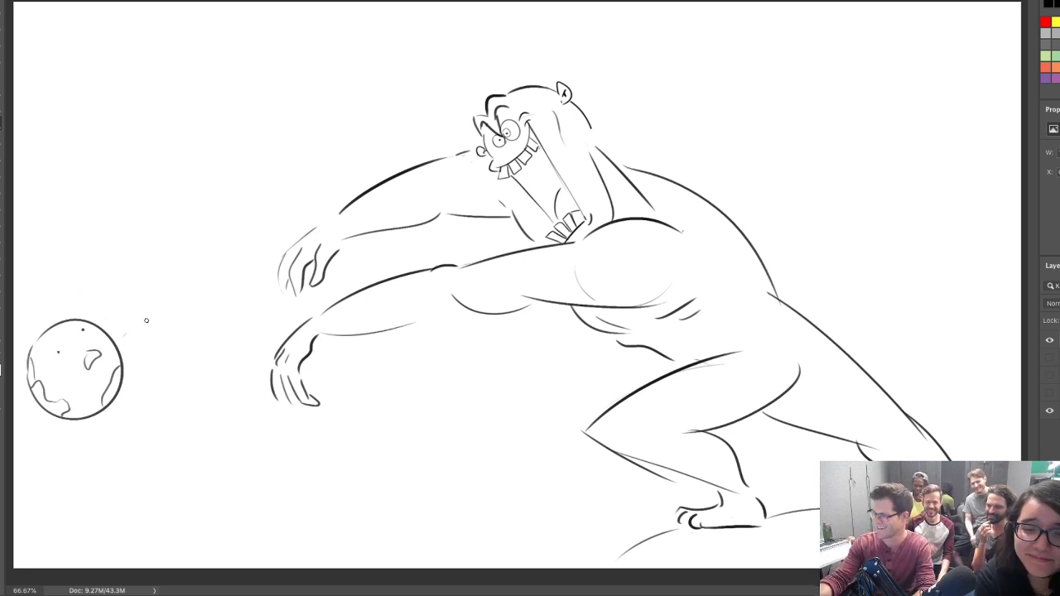
pyautogui.moveTo(145, 320); pyautogui.dragTo(202, 305)
pyautogui.hotkey('ctrl', 'z')
pyautogui.moveTo(132, 340); pyautogui.dragTo(238, 303)
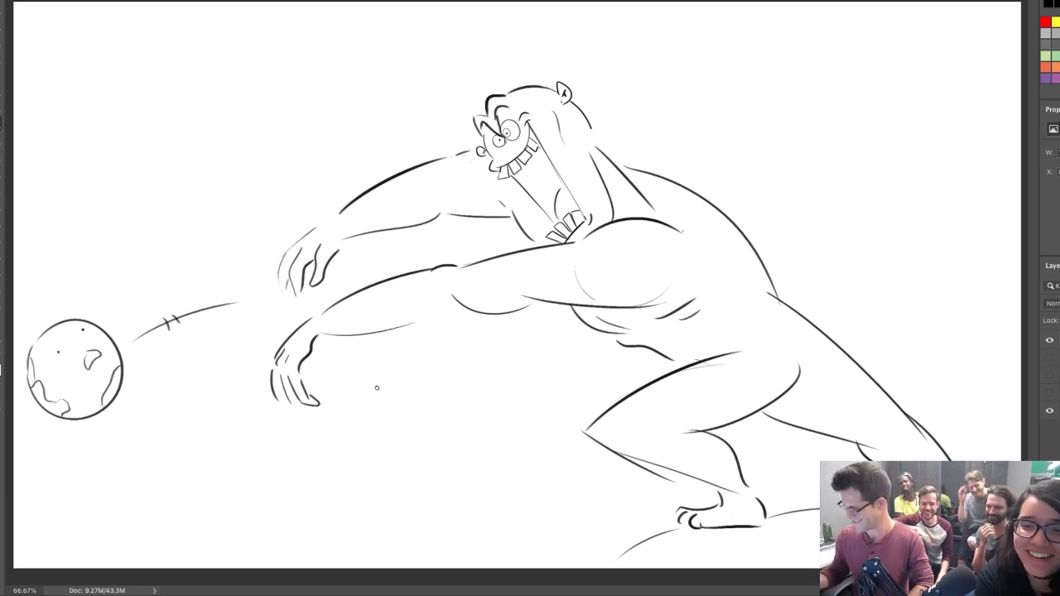
# Erase the far hand's faint finger lines and redraw the fingers and thumb in bolder strokes
pyautogui.press('e')
pyautogui.moveTo(333, 253)
pyautogui.mouseDown()
pyautogui.moveTo(315, 280)
pyautogui.moveTo(307, 269)
pyautogui.moveTo(304, 279)
pyautogui.moveTo(340, 248)
pyautogui.moveTo(278, 263)
pyautogui.moveTo(286, 293)
pyautogui.moveTo(280, 283)
pyautogui.mouseUp()
pyautogui.press('b')
pyautogui.hotkey('ctrl', 'z')
pyautogui.press('b')
pyautogui.hotkey('ctrl', 'z')
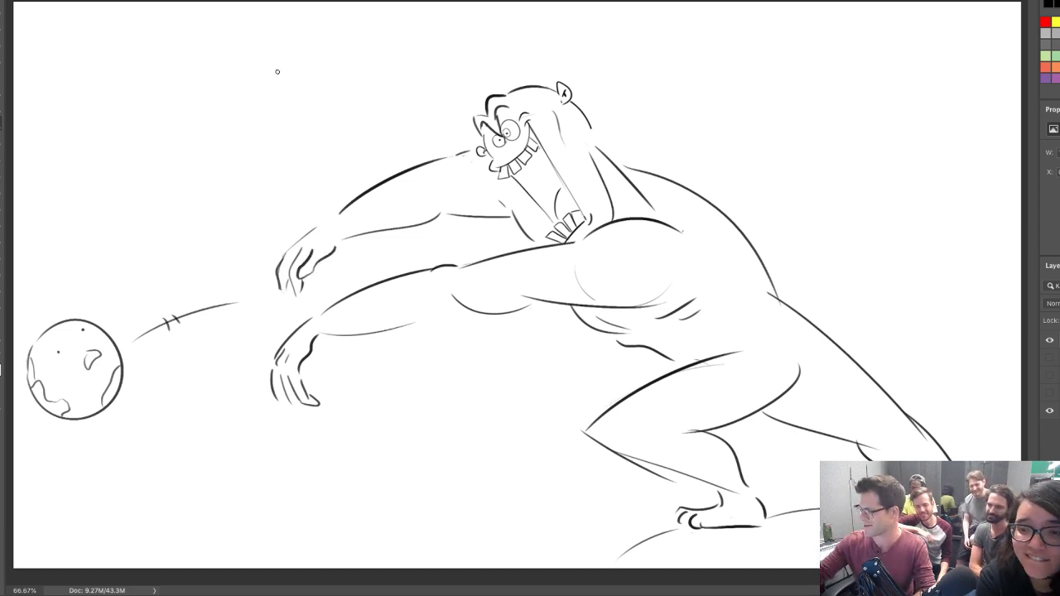
# Hand-letter a bold black Y and E in the empty space above the outstretched arms
pyautogui.moveTo(258, 60)
pyautogui.mouseDown()
pyautogui.moveTo(270, 80)
pyautogui.moveTo(288, 76)
pyautogui.moveTo(268, 116)
pyautogui.mouseUp()
pyautogui.press('z')
pyautogui.hotkey('ctrl', 'z')
pyautogui.press('b')
pyautogui.hotkey('ctrl', 'z')
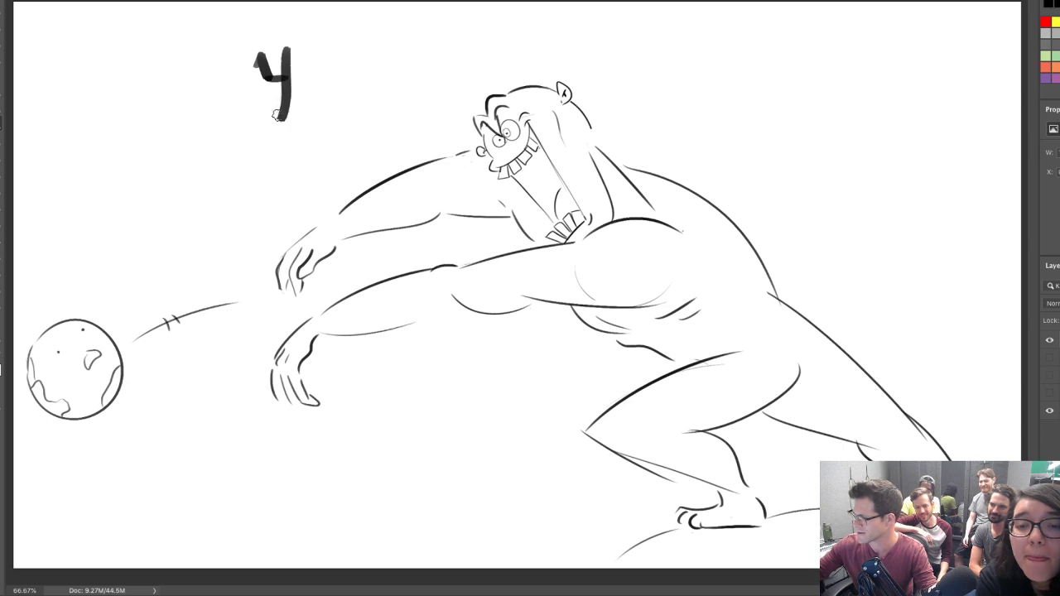
pyautogui.moveTo(305, 50)
pyautogui.mouseDown()
pyautogui.moveTo(306, 113)
pyautogui.moveTo(325, 115)
pyautogui.mouseUp()
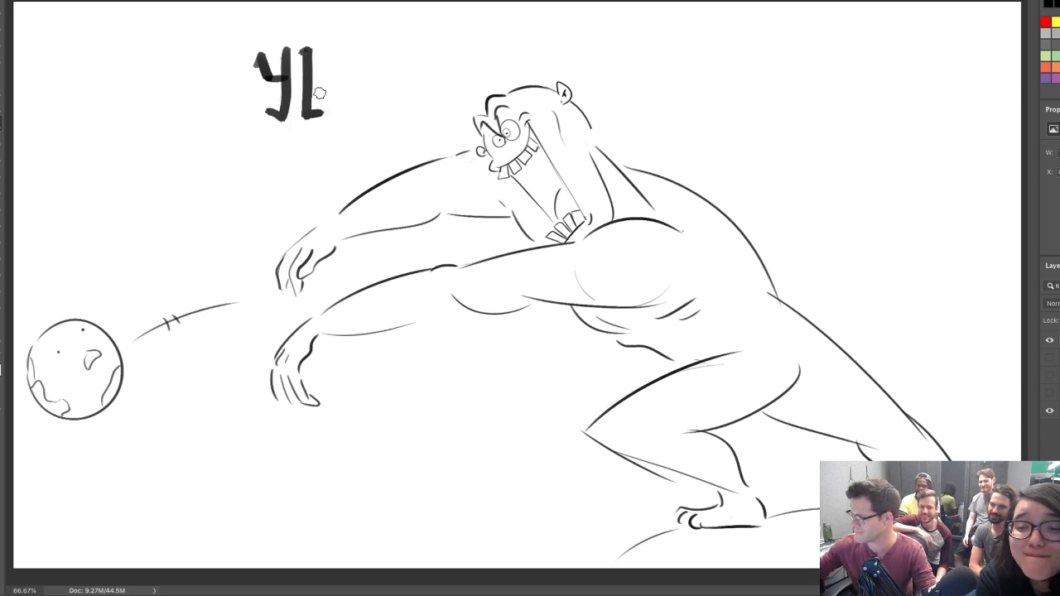
pyautogui.moveTo(302, 77)
pyautogui.mouseDown()
pyautogui.moveTo(334, 71)
pyautogui.moveTo(336, 50)
pyautogui.mouseUp()
pyautogui.moveTo(305, 115); pyautogui.dragTo(334, 116)
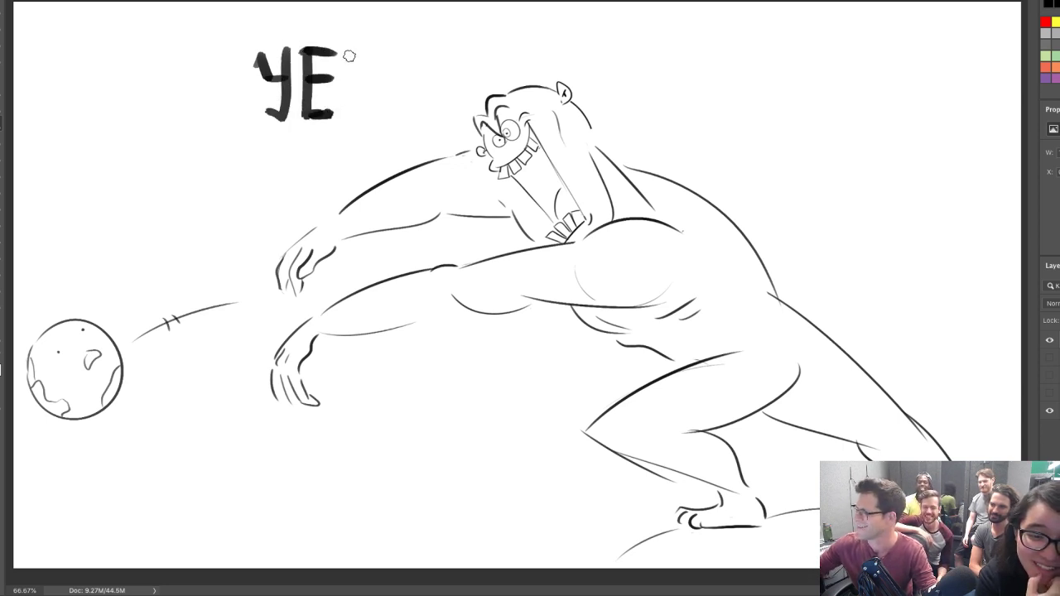
# Add a second E and a T to finish the word YEET, and thicken the E and T stems with extra strokes
pyautogui.moveTo(351, 50)
pyautogui.mouseDown()
pyautogui.moveTo(351, 90)
pyautogui.moveTo(369, 120)
pyautogui.mouseUp()
pyautogui.moveTo(345, 82); pyautogui.dragTo(370, 81)
pyautogui.moveTo(345, 52)
pyautogui.mouseDown()
pyautogui.moveTo(432, 48)
pyautogui.moveTo(400, 124)
pyautogui.mouseUp()
pyautogui.moveTo(413, 57); pyautogui.dragTo(416, 119)
pyautogui.hotkey('ctrl', 'z')
pyautogui.moveTo(361, 48)
pyautogui.mouseDown()
pyautogui.moveTo(361, 108)
pyautogui.moveTo(348, 114)
pyautogui.mouseUp()
pyautogui.moveTo(317, 51)
pyautogui.mouseDown()
pyautogui.moveTo(318, 114)
pyautogui.moveTo(375, 123)
pyautogui.mouseUp()
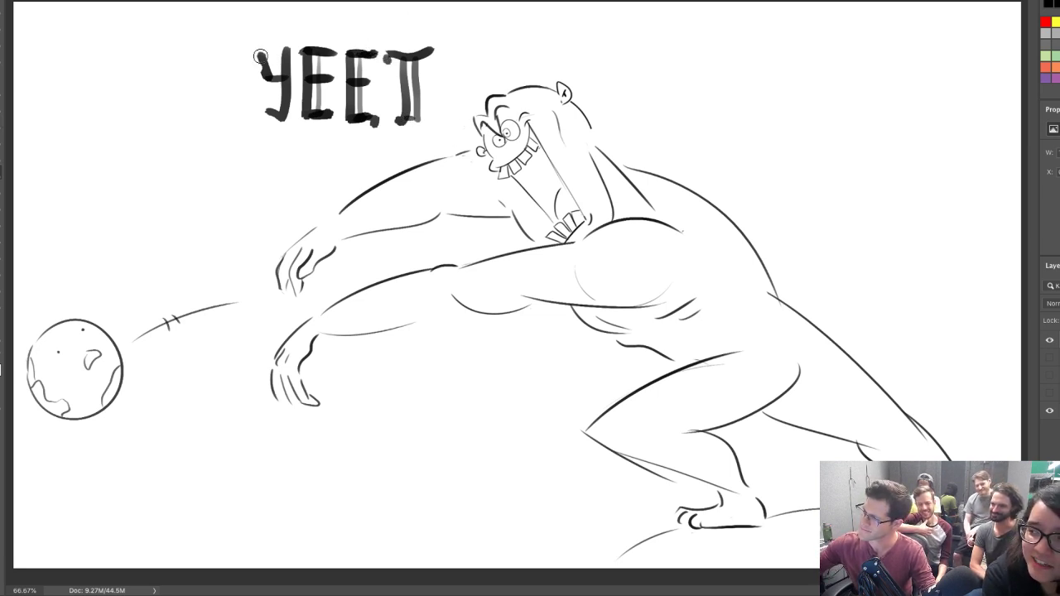
# Thicken the Y of YEET with a second vertical stroke and extend the serifs on the Y and the T
pyautogui.moveTo(257, 51)
pyautogui.mouseDown()
pyautogui.moveTo(286, 86)
pyautogui.moveTo(257, 124)
pyautogui.mouseUp()
pyautogui.moveTo(245, 59)
pyautogui.mouseDown()
pyautogui.moveTo(272, 109)
pyautogui.moveTo(293, 121)
pyautogui.moveTo(251, 122)
pyautogui.moveTo(282, 117)
pyautogui.mouseUp()
pyautogui.hotkey('ctrl', 'z')
pyautogui.hotkey('ctrl', 'z')
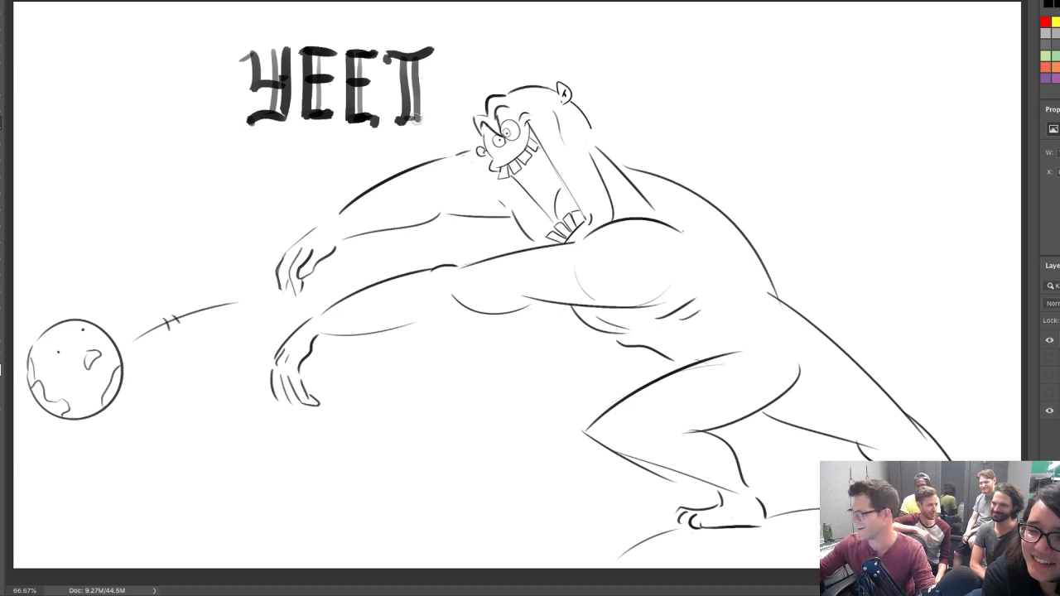
pyautogui.moveTo(252, 55); pyautogui.dragTo(240, 64)
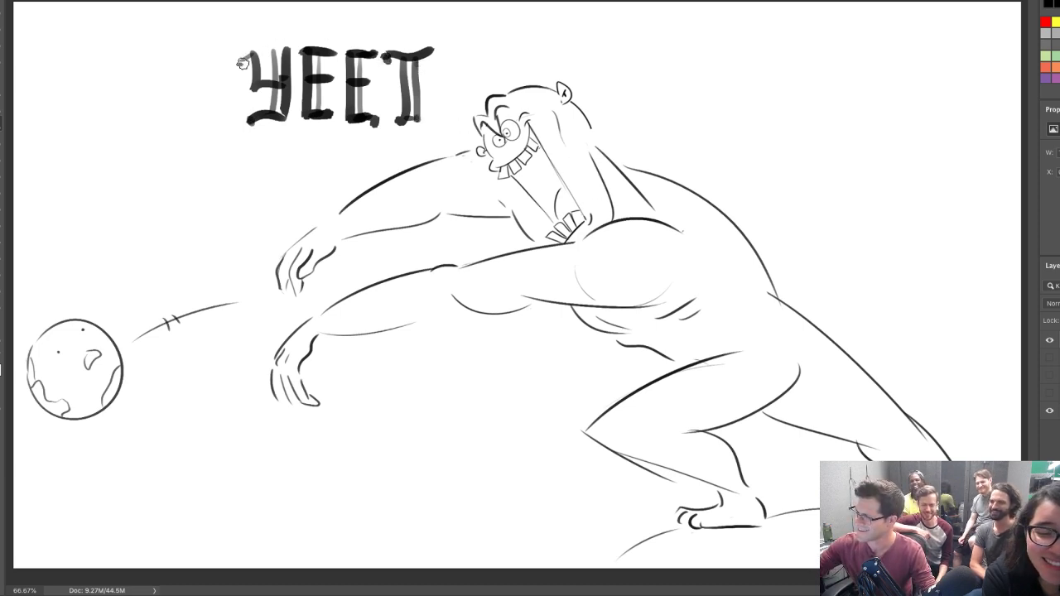
pyautogui.moveTo(420, 53); pyautogui.dragTo(434, 59)
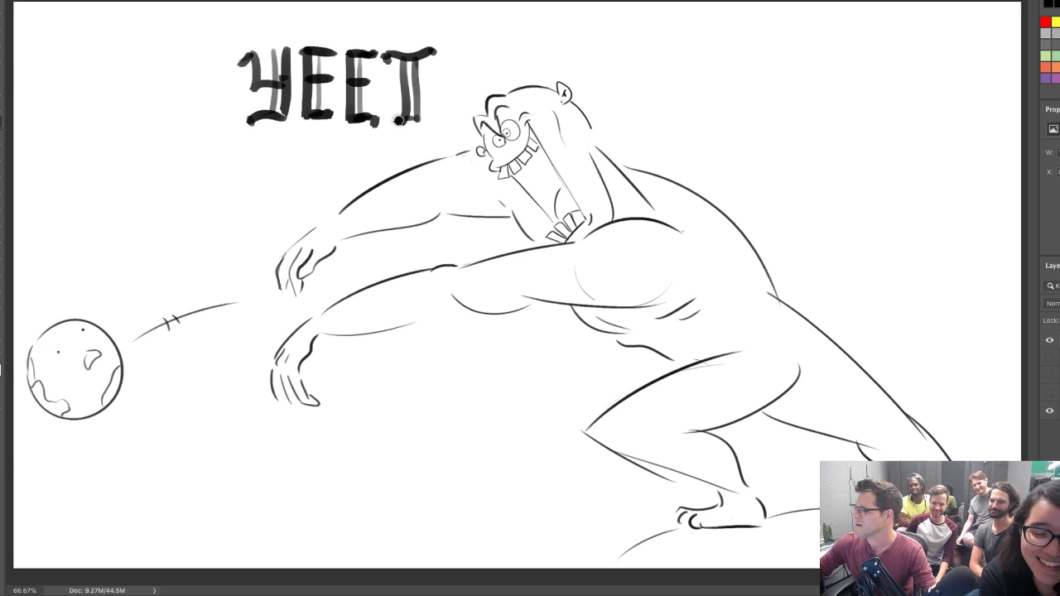
# Draw a wavy underline beneath YEET, crossed by two short slashes
pyautogui.moveTo(245, 152)
pyautogui.mouseDown()
pyautogui.moveTo(285, 139)
pyautogui.moveTo(410, 136)
pyautogui.mouseUp()
pyautogui.hotkey('ctrl', 'z')
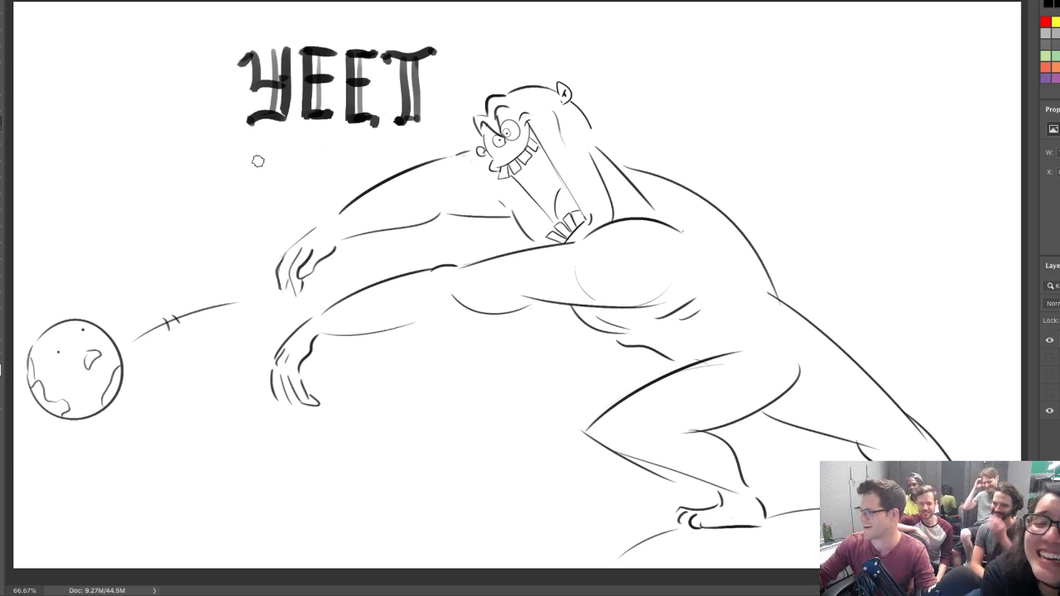
pyautogui.moveTo(255, 163); pyautogui.dragTo(413, 153)
pyautogui.moveTo(337, 141); pyautogui.dragTo(324, 163)
pyautogui.moveTo(356, 144)
pyautogui.mouseDown()
pyautogui.moveTo(336, 166)
pyautogui.moveTo(362, 144)
pyautogui.mouseUp()
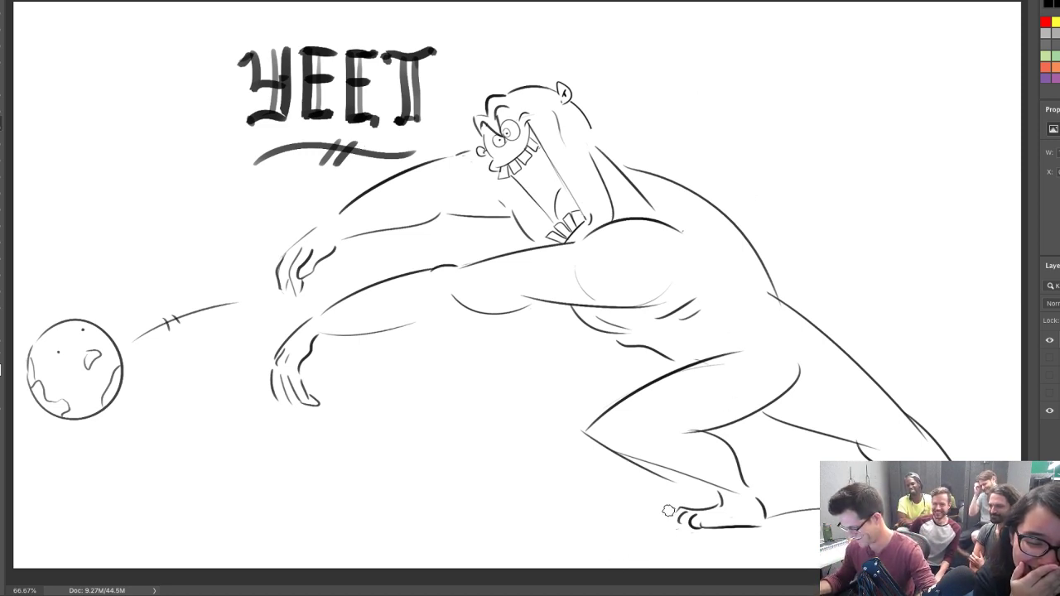
# Redraw the ground curve beneath the front foot more boldly and add a short muscle line on the far arm
pyautogui.moveTo(639, 572); pyautogui.dragTo(820, 511)
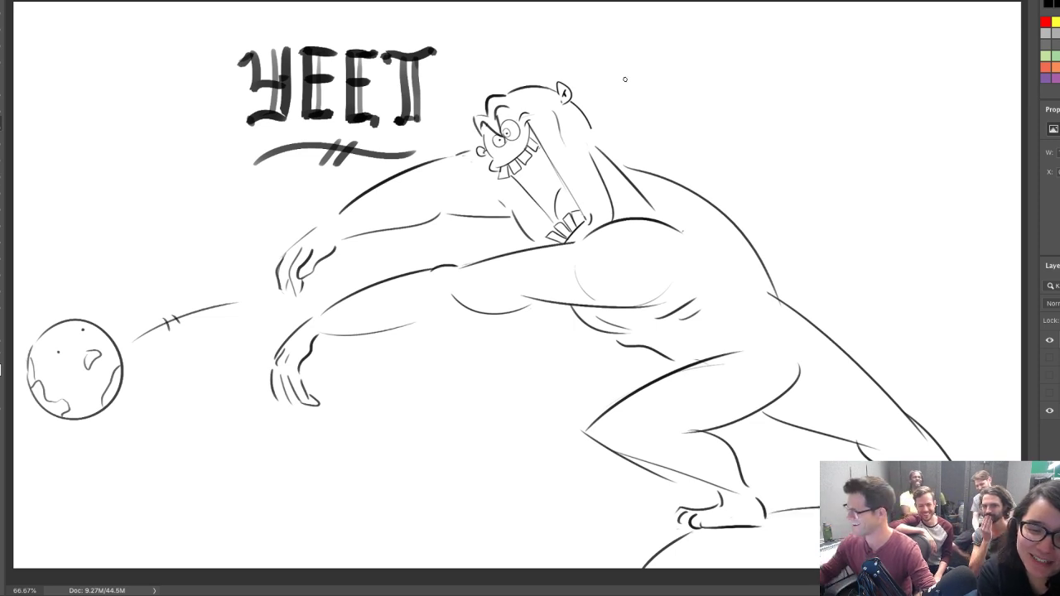
pyautogui.moveTo(435, 199); pyautogui.dragTo(476, 212)
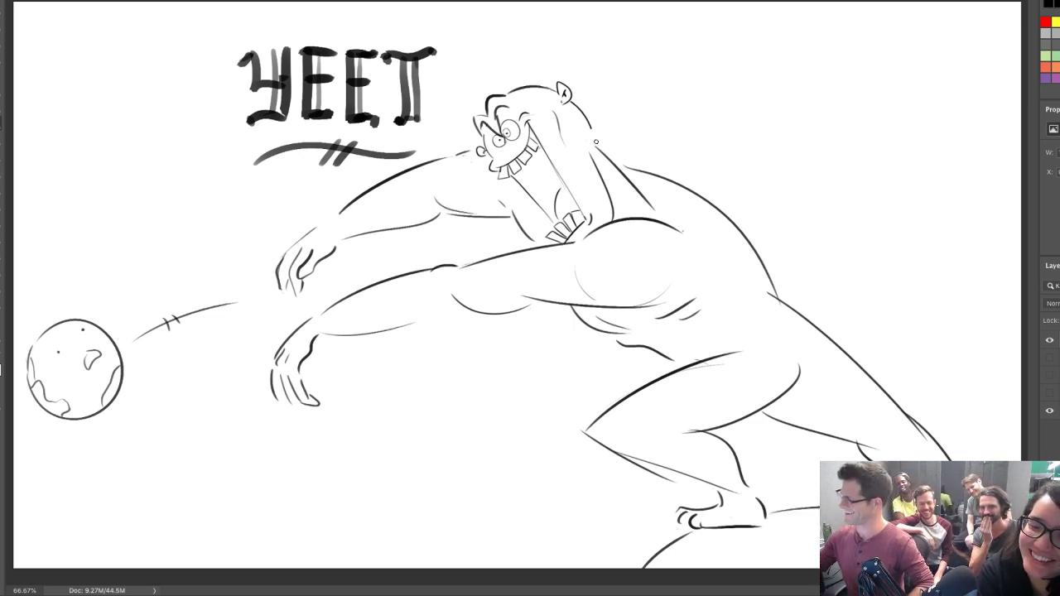
# Redraw the line joining the giant's head to its back and the upper contour of the front thigh
pyautogui.hotkey('ctrl', 'z')
pyautogui.moveTo(593, 141); pyautogui.dragTo(642, 171)
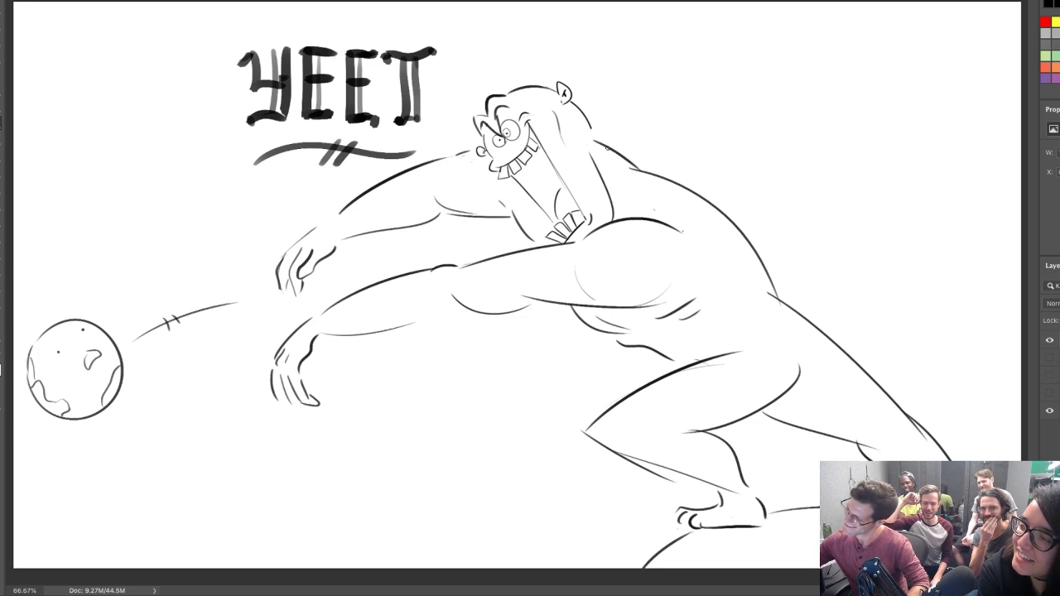
pyautogui.hotkey('ctrl', 'z')
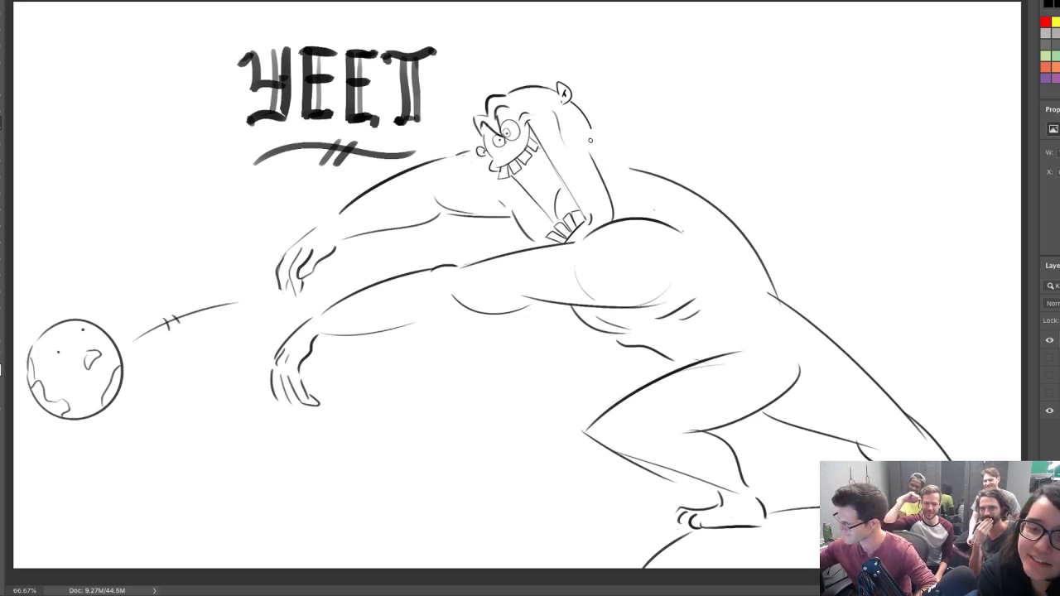
pyautogui.moveTo(591, 140); pyautogui.dragTo(641, 181)
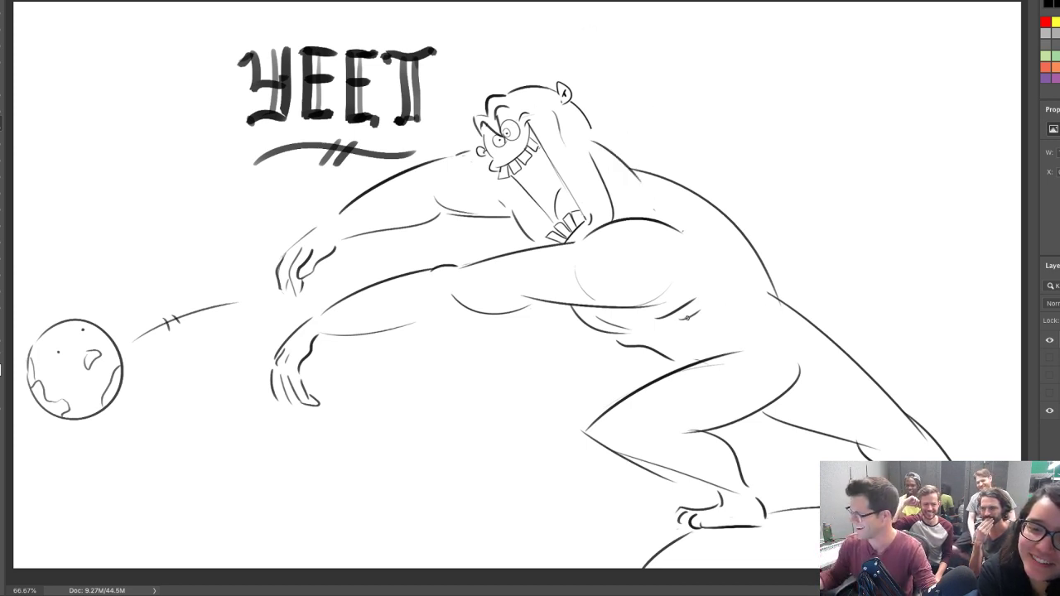
pyautogui.hotkey('ctrl', 'z')
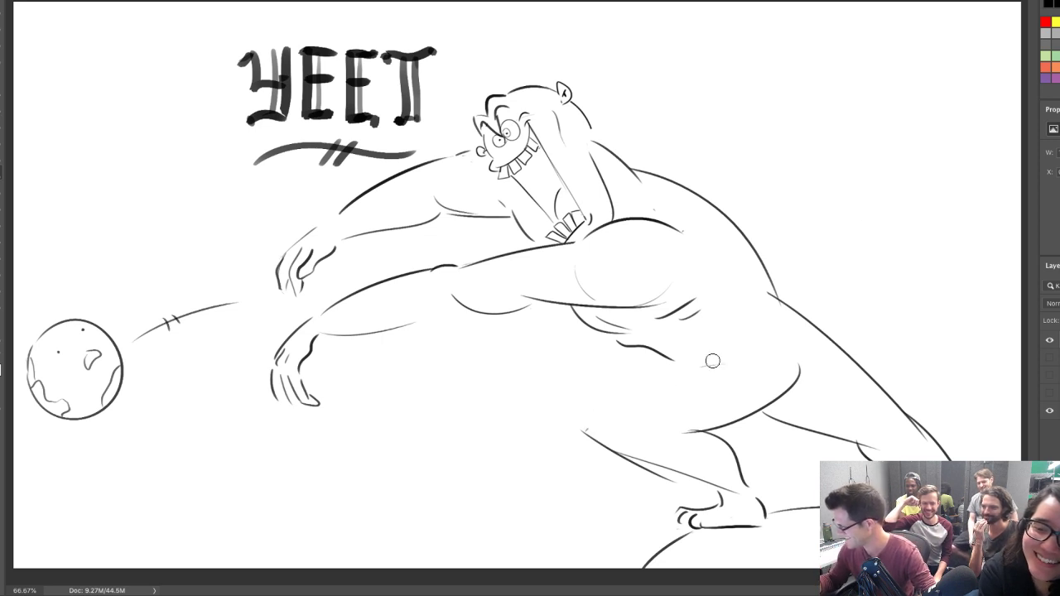
pyautogui.moveTo(588, 428)
pyautogui.mouseDown()
pyautogui.moveTo(701, 347)
pyautogui.moveTo(766, 333)
pyautogui.mouseUp()
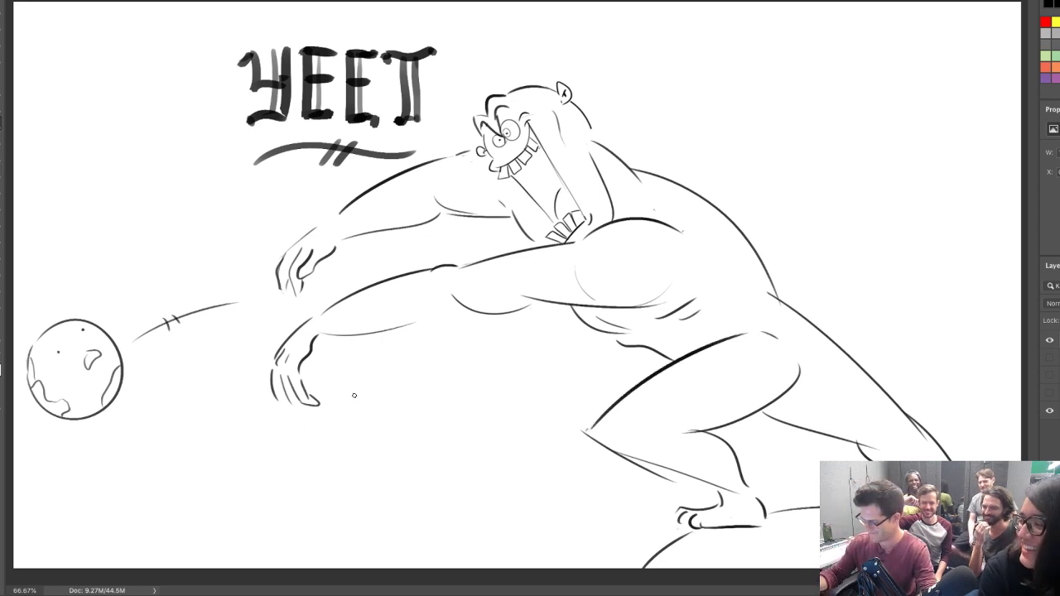
# Select the planet with its motion trail, rotate it slightly counterclockwise, shift it a little lower and deselect
pyautogui.moveTo(76, 293)
pyautogui.mouseDown()
pyautogui.moveTo(21, 387)
pyautogui.moveTo(237, 350)
pyautogui.moveTo(29, 348)
pyautogui.mouseUp()
pyautogui.hotkey('ctrl', 't')
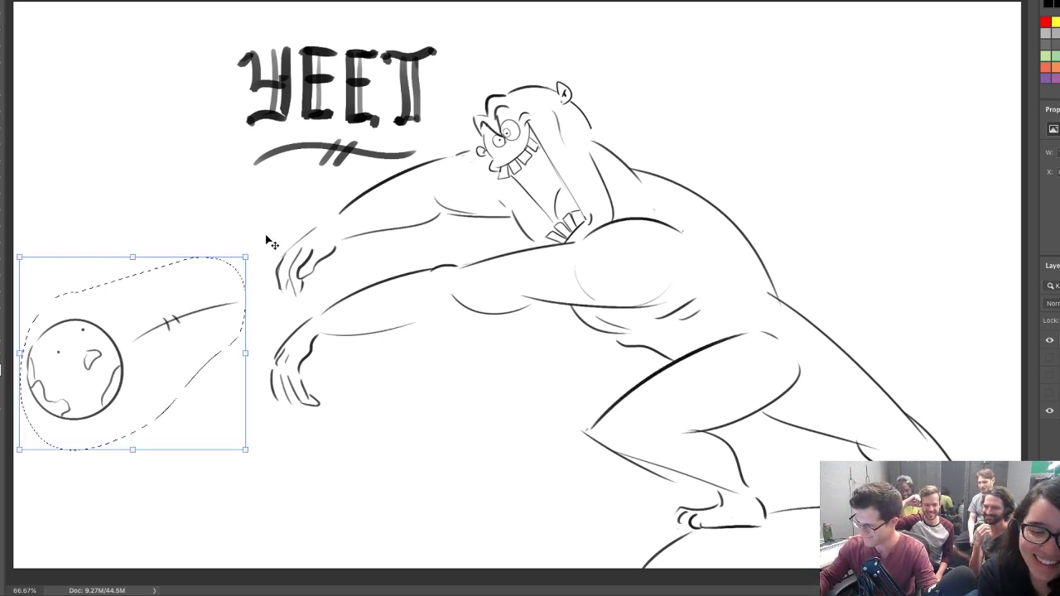
pyautogui.moveTo(267, 237); pyautogui.dragTo(236, 214)
pyautogui.moveTo(210, 321); pyautogui.dragTo(219, 337)
pyautogui.press('Return')
pyautogui.hotkey('ctrl', 'd')
# Scatter small cross-shaped stars in the empty background around the giant
pyautogui.press('b')
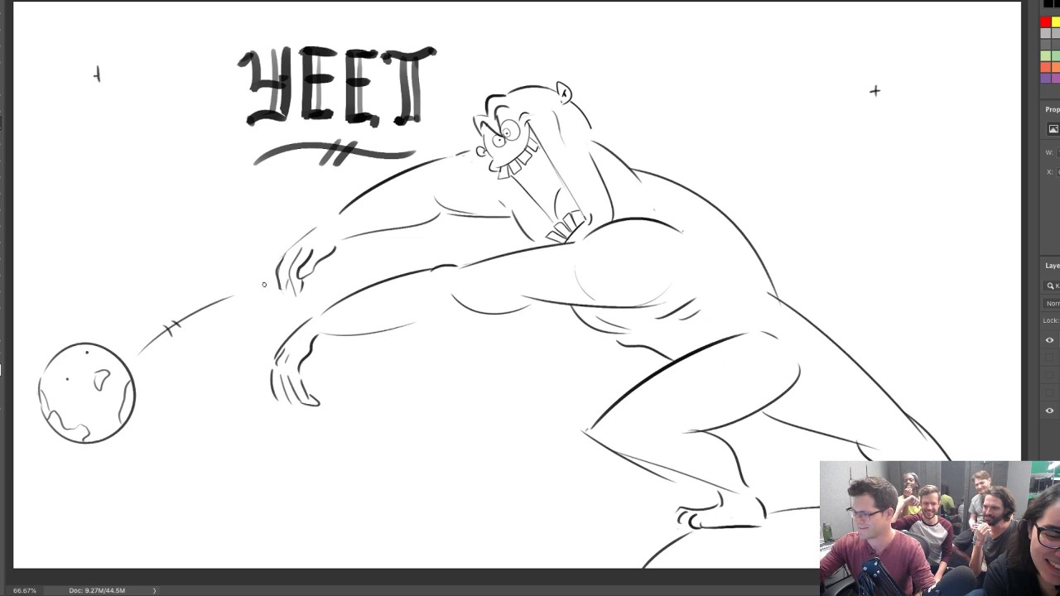
pyautogui.moveTo(416, 503); pyautogui.dragTo(415, 513)
pyautogui.moveTo(412, 508); pyautogui.dragTo(421, 508)
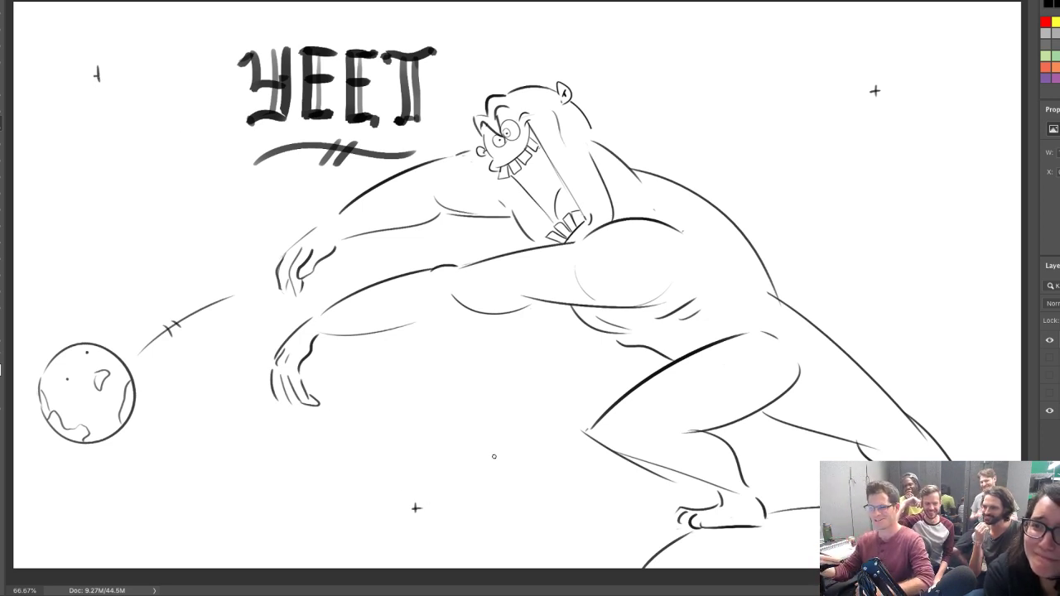
# Erase the giant's old hip contour and redraw the lower back line with a rounded far buttock behind it
pyautogui.press('e')
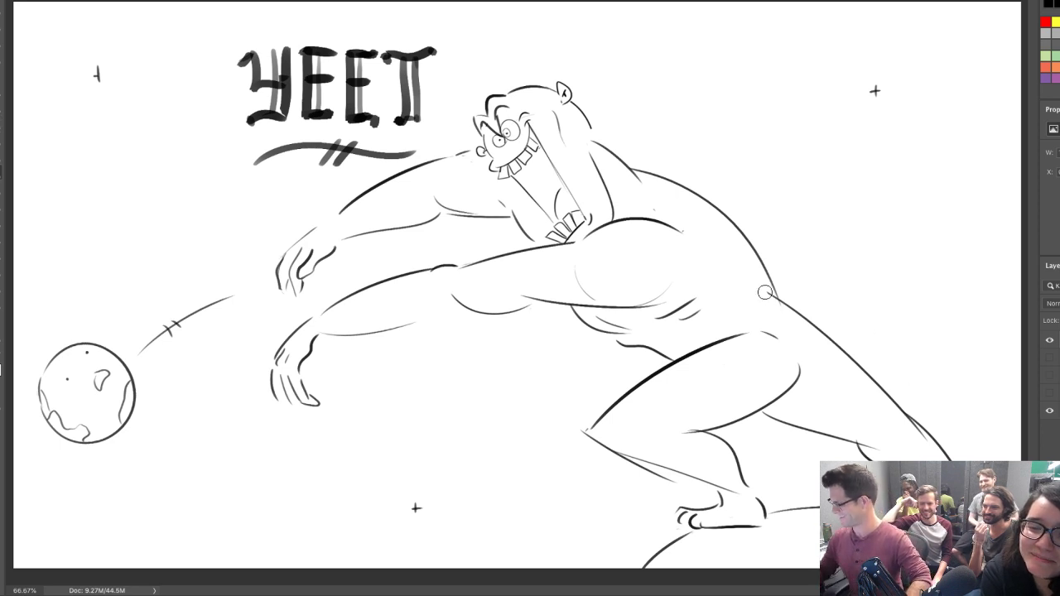
pyautogui.moveTo(782, 297)
pyautogui.mouseDown()
pyautogui.moveTo(793, 329)
pyautogui.moveTo(806, 331)
pyautogui.moveTo(789, 388)
pyautogui.mouseUp()
pyautogui.press('b')
pyautogui.press('e')
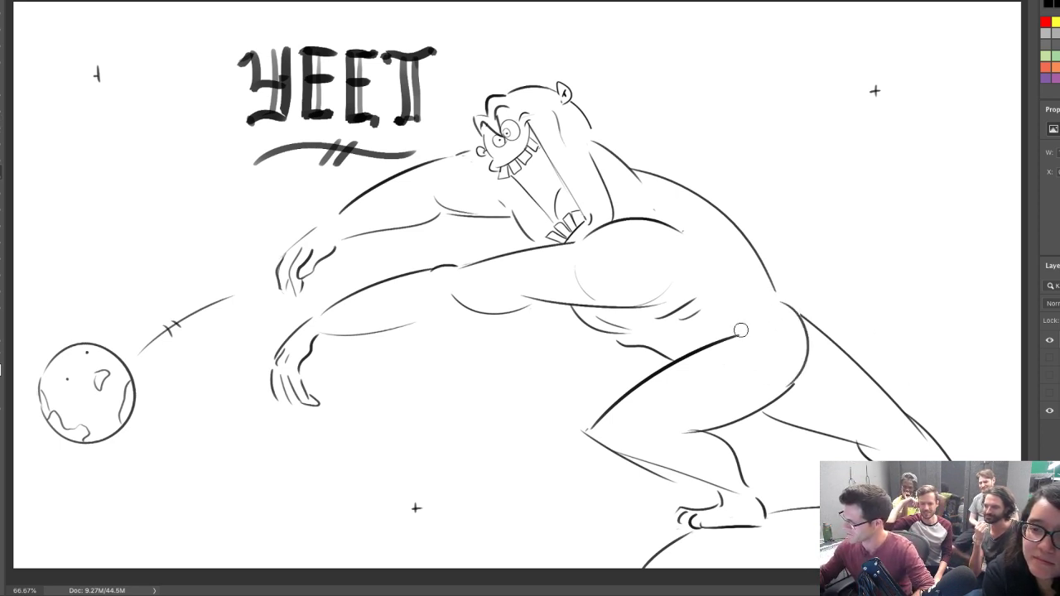
pyautogui.moveTo(741, 330); pyautogui.dragTo(727, 337)
pyautogui.moveTo(807, 318); pyautogui.dragTo(831, 349)
pyautogui.press('b')
pyautogui.press('b')
pyautogui.moveTo(785, 292)
pyautogui.mouseDown()
pyautogui.moveTo(823, 378)
pyautogui.moveTo(797, 306)
pyautogui.moveTo(784, 304)
pyautogui.moveTo(736, 227)
pyautogui.moveTo(761, 271)
pyautogui.mouseUp()
pyautogui.press('b')
pyautogui.hotkey('ctrl', 'z')
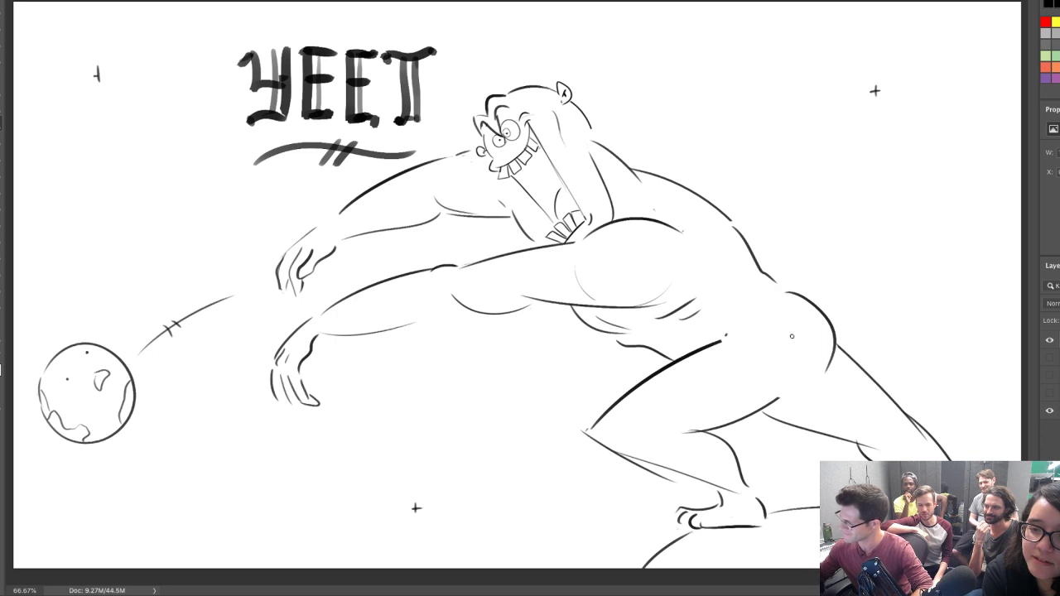
# Redraw the near buttock as a full curve from the lower back down to the underside of the front thigh
pyautogui.hotkey('ctrl', 'z')
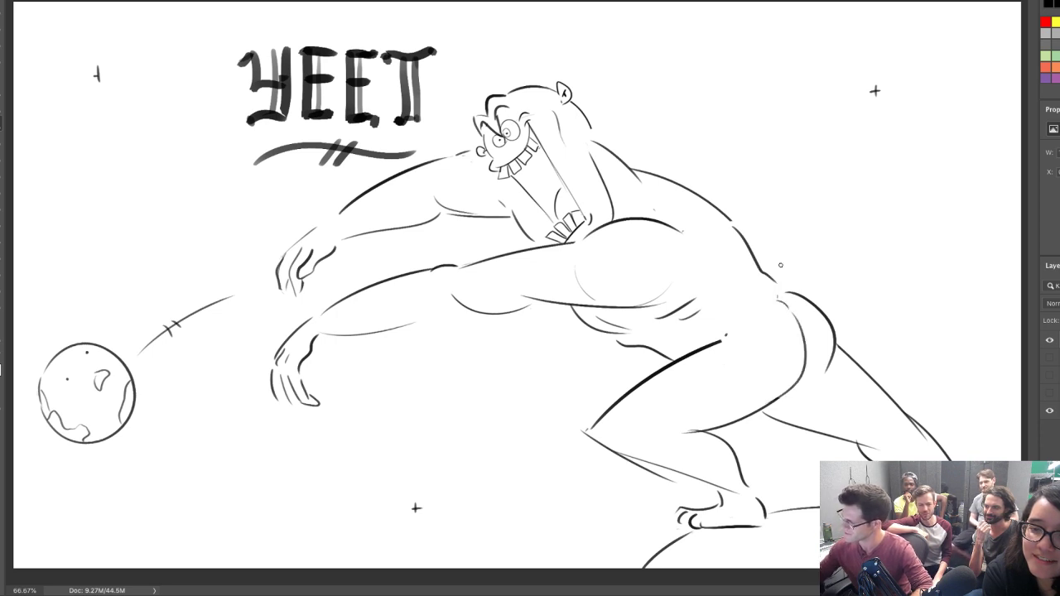
pyautogui.press('e')
pyautogui.press('b')
pyautogui.moveTo(790, 314)
pyautogui.mouseDown()
pyautogui.moveTo(781, 394)
pyautogui.moveTo(811, 322)
pyautogui.moveTo(802, 384)
pyautogui.mouseUp()
pyautogui.press('e')
pyautogui.press('e')
pyautogui.moveTo(781, 303); pyautogui.dragTo(790, 392)
pyautogui.hotkey('ctrl', 'z')
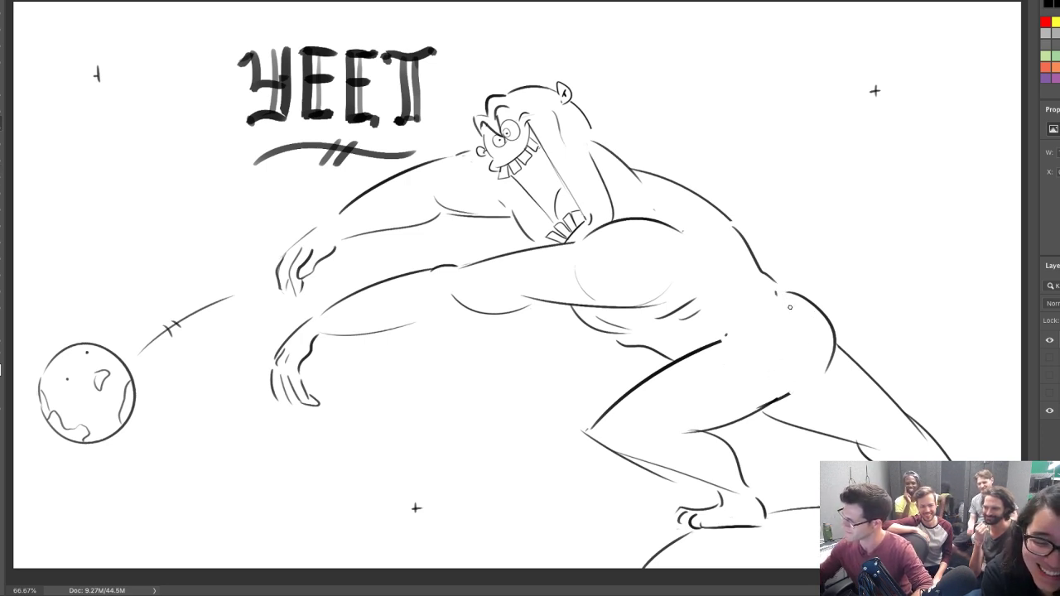
pyautogui.moveTo(785, 305); pyautogui.dragTo(786, 399)
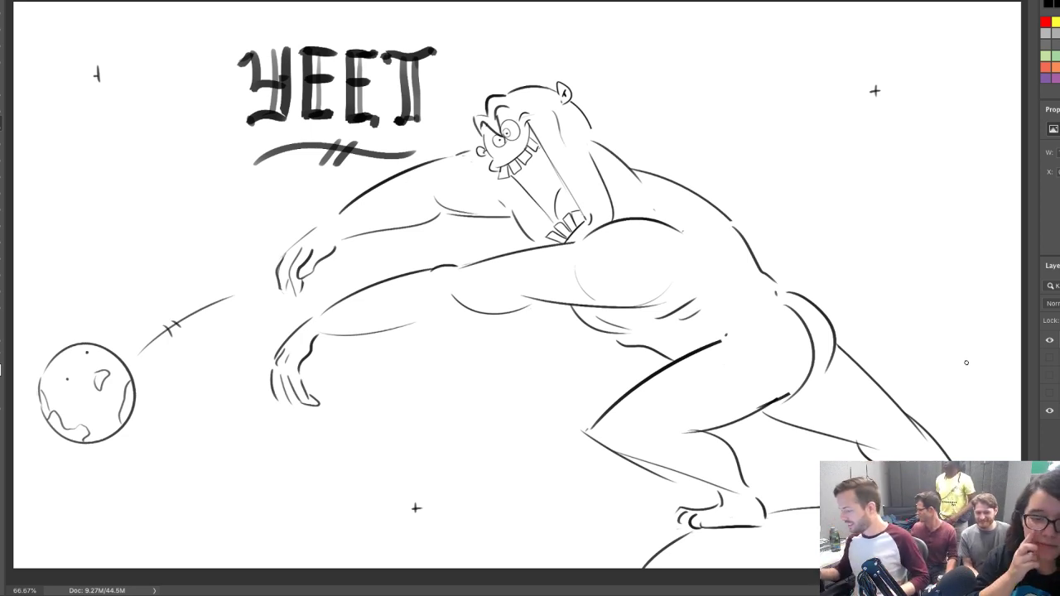
# Hide the giant drawing's layer and create a new empty layer
pyautogui.click(1049, 339)
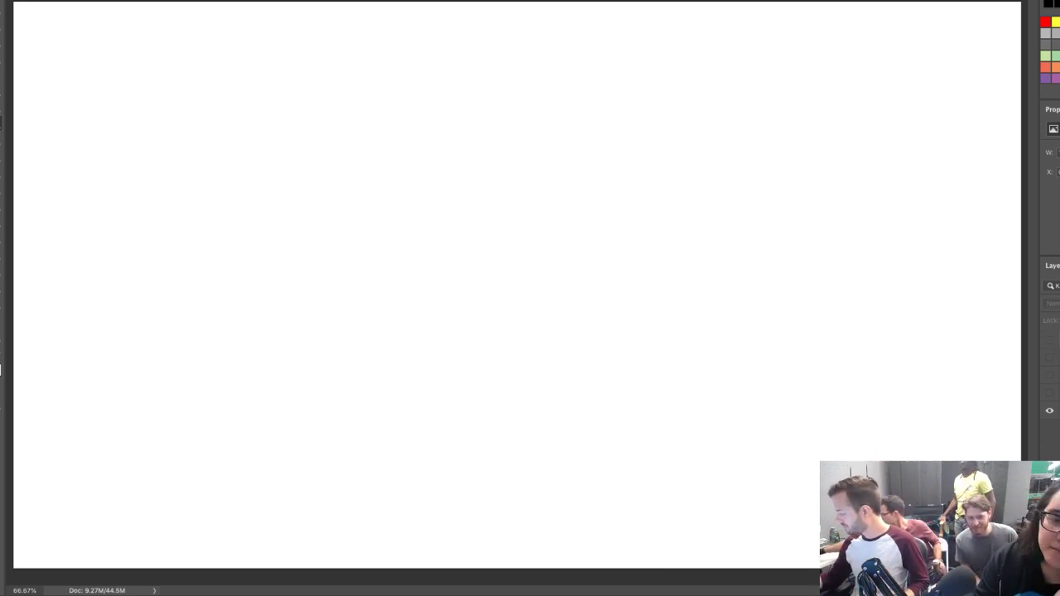
pyautogui.hotkey('ctrl', 'alt', 'shift', 'n')
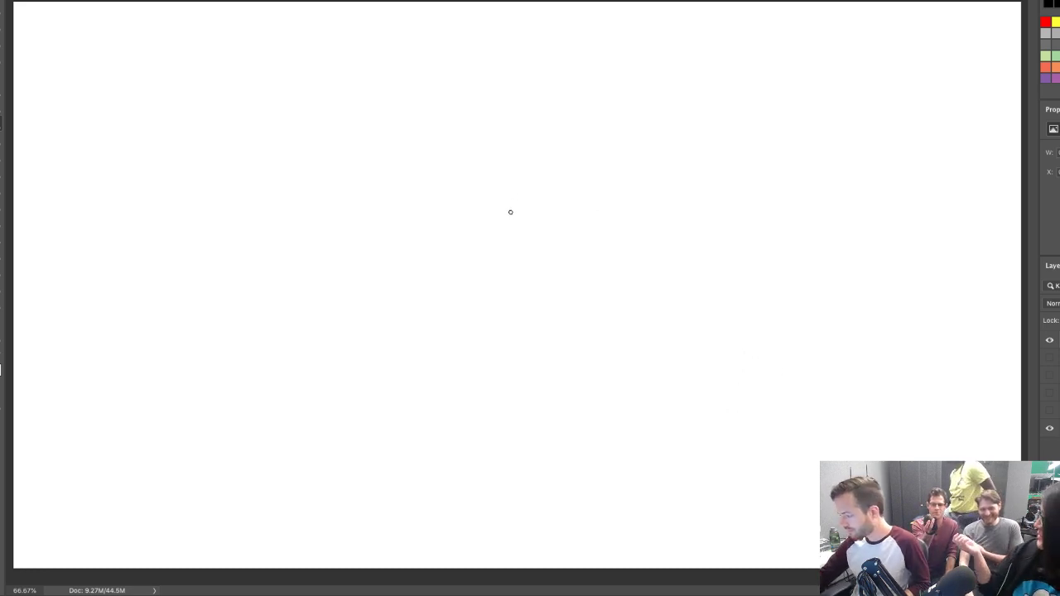
# Draw a screaming face with two bulging round eyes, a long rounded nose and a gaping mouth with protruding lips
pyautogui.moveTo(534, 216)
pyautogui.mouseDown()
pyautogui.moveTo(515, 237)
pyautogui.moveTo(569, 208)
pyautogui.mouseUp()
pyautogui.moveTo(541, 248)
pyautogui.mouseDown()
pyautogui.moveTo(574, 245)
pyautogui.moveTo(579, 232)
pyautogui.moveTo(584, 245)
pyautogui.mouseUp()
pyautogui.moveTo(509, 202)
pyautogui.mouseDown()
pyautogui.moveTo(521, 155)
pyautogui.moveTo(557, 191)
pyautogui.moveTo(511, 184)
pyautogui.mouseUp()
pyautogui.moveTo(618, 224)
pyautogui.mouseDown()
pyautogui.moveTo(611, 177)
pyautogui.moveTo(617, 228)
pyautogui.moveTo(647, 234)
pyautogui.moveTo(647, 170)
pyautogui.moveTo(596, 211)
pyautogui.moveTo(663, 228)
pyautogui.moveTo(640, 202)
pyautogui.moveTo(607, 245)
pyautogui.mouseUp()
pyautogui.hotkey('ctrl', 'z')
pyautogui.hotkey('ctrl', 'z')
pyautogui.moveTo(514, 240)
pyautogui.mouseDown()
pyautogui.moveTo(503, 275)
pyautogui.moveTo(621, 279)
pyautogui.moveTo(644, 374)
pyautogui.moveTo(601, 421)
pyautogui.moveTo(491, 387)
pyautogui.moveTo(525, 422)
pyautogui.mouseUp()
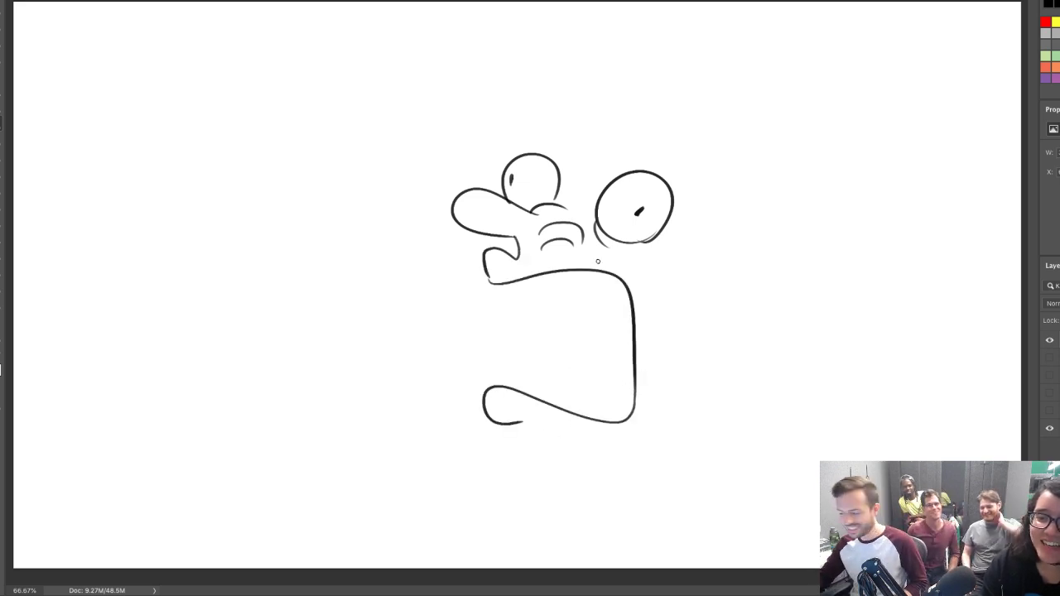
# Add upper and lower teeth, an inner cheek line and a throat opening with a hanging uvula inside the mouth
pyautogui.moveTo(504, 284); pyautogui.dragTo(583, 268)
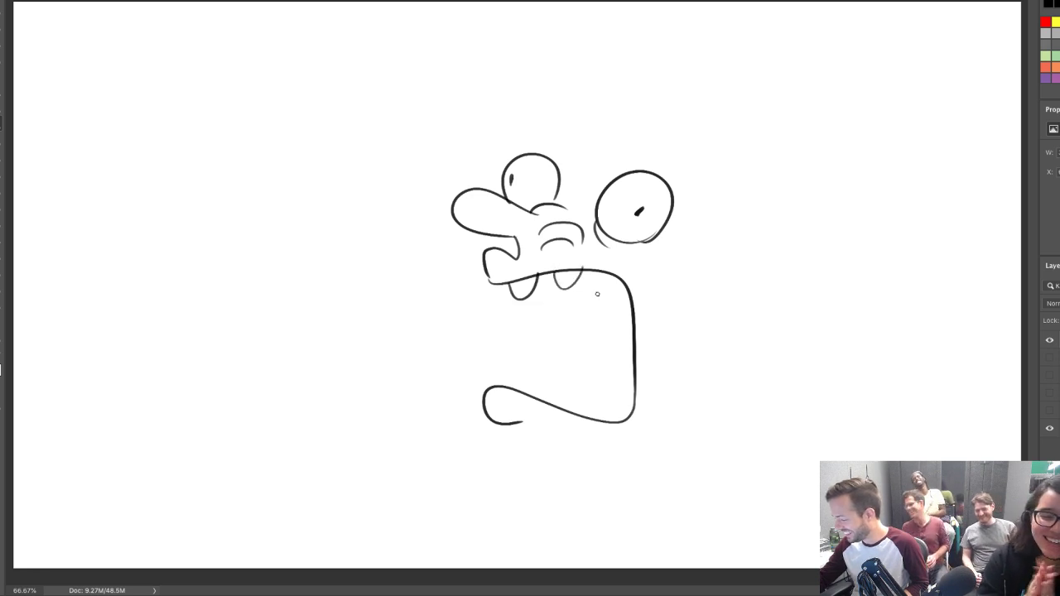
pyautogui.moveTo(524, 400)
pyautogui.mouseDown()
pyautogui.moveTo(586, 414)
pyautogui.moveTo(566, 281)
pyautogui.mouseUp()
pyautogui.moveTo(631, 377)
pyautogui.mouseDown()
pyautogui.moveTo(582, 311)
pyautogui.moveTo(612, 337)
pyautogui.moveTo(626, 288)
pyautogui.mouseUp()
# Draw the forehead and rounded chin, and top the head with a spiky tuft of hair
pyautogui.moveTo(545, 156)
pyautogui.mouseDown()
pyautogui.moveTo(632, 103)
pyautogui.moveTo(657, 106)
pyautogui.mouseUp()
pyautogui.moveTo(522, 420); pyautogui.dragTo(610, 485)
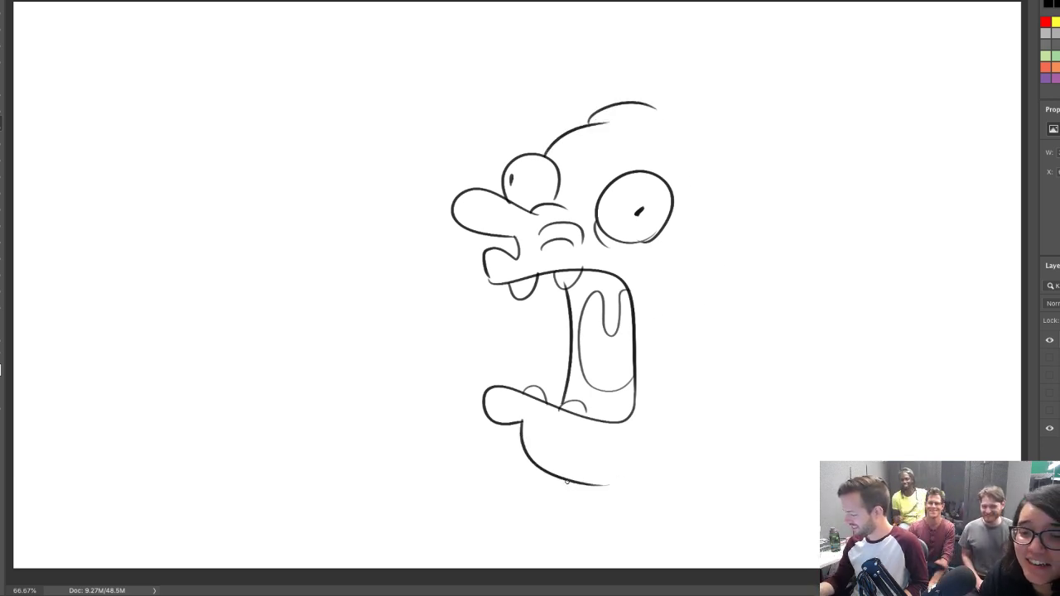
pyautogui.moveTo(638, 103)
pyautogui.mouseDown()
pyautogui.moveTo(658, 83)
pyautogui.moveTo(717, 86)
pyautogui.moveTo(691, 126)
pyautogui.moveTo(704, 133)
pyautogui.moveTo(737, 356)
pyautogui.mouseUp()
pyautogui.hotkey('ctrl', 'z')
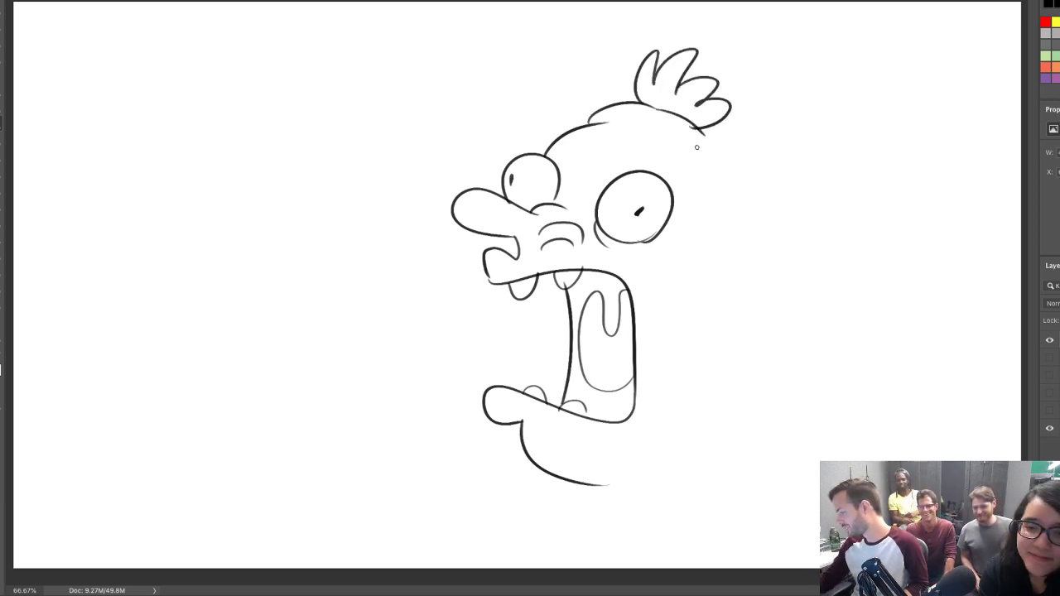
# Draw the back of the head with an ear low on it, continuing into the rear jaw curve
pyautogui.moveTo(698, 128)
pyautogui.mouseDown()
pyautogui.moveTo(721, 191)
pyautogui.moveTo(690, 402)
pyautogui.mouseUp()
pyautogui.moveTo(702, 331)
pyautogui.mouseDown()
pyautogui.moveTo(741, 348)
pyautogui.moveTo(701, 381)
pyautogui.moveTo(728, 346)
pyautogui.moveTo(670, 477)
pyautogui.mouseUp()
pyautogui.moveTo(696, 437); pyautogui.dragTo(705, 484)
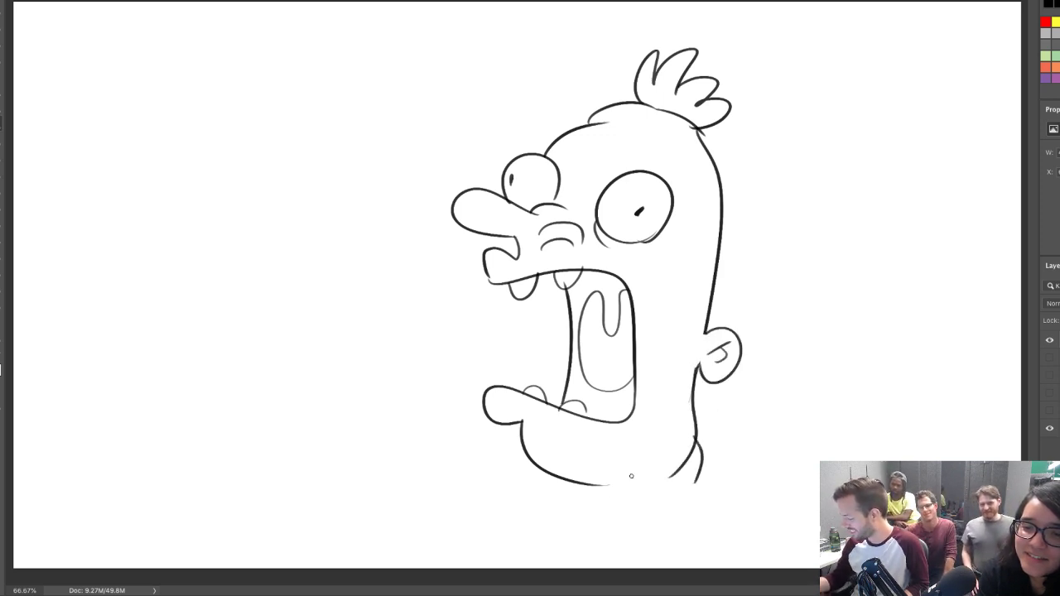
# Draw the neck with a bulging throat below the jaw, plus the pointed shoulder line in front of it
pyautogui.hotkey('ctrl', 'z')
pyautogui.moveTo(695, 409); pyautogui.dragTo(716, 438)
pyautogui.moveTo(588, 482); pyautogui.dragTo(634, 512)
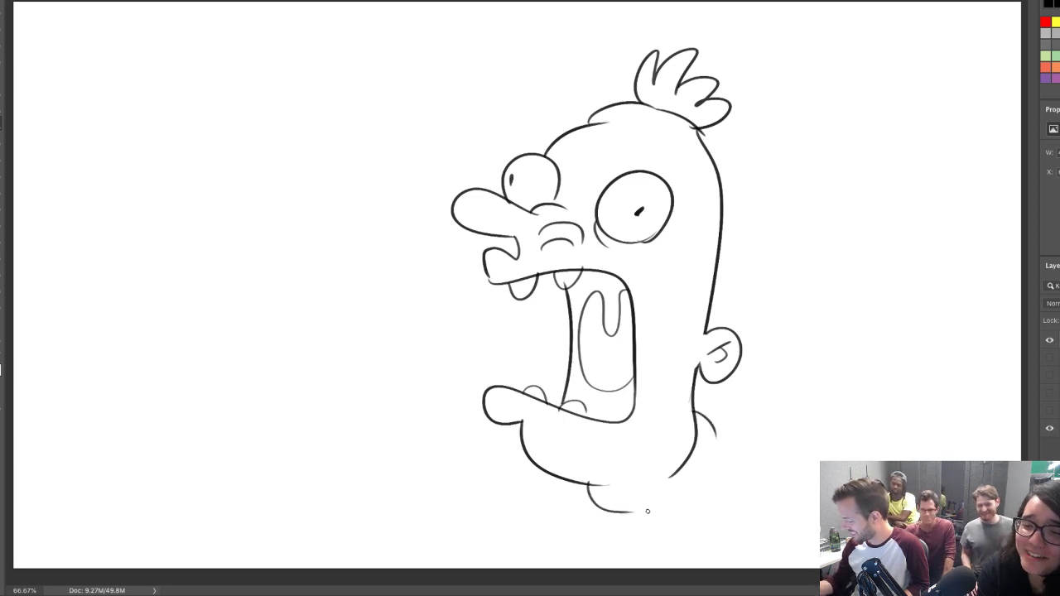
pyautogui.hotkey('ctrl', 'z')
pyautogui.moveTo(595, 484)
pyautogui.mouseDown()
pyautogui.moveTo(648, 531)
pyautogui.moveTo(722, 454)
pyautogui.mouseUp()
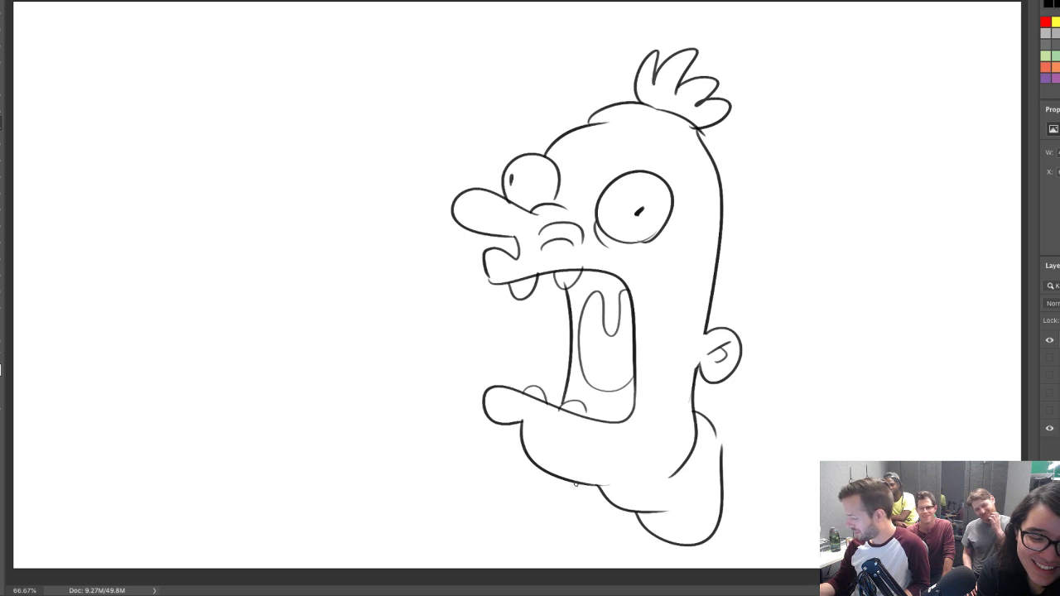
pyautogui.moveTo(579, 483)
pyautogui.mouseDown()
pyautogui.moveTo(503, 521)
pyautogui.moveTo(493, 465)
pyautogui.moveTo(485, 527)
pyautogui.moveTo(502, 534)
pyautogui.moveTo(517, 570)
pyautogui.mouseUp()
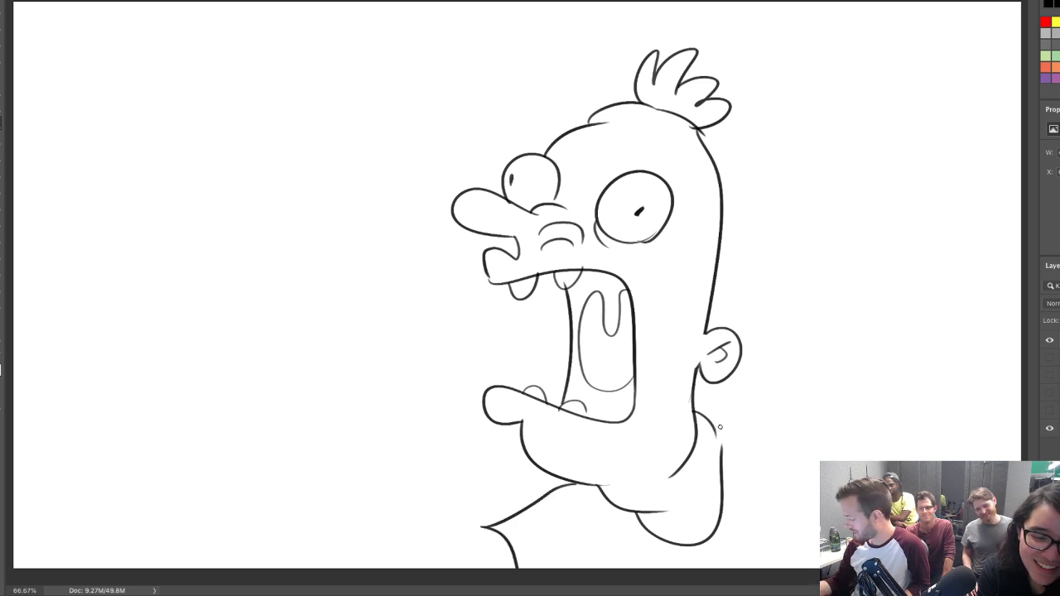
# Remove the pointed shoulder line in front of the neck
pyautogui.moveTo(712, 439); pyautogui.dragTo(849, 447)
pyautogui.hotkey('ctrl', 'z')
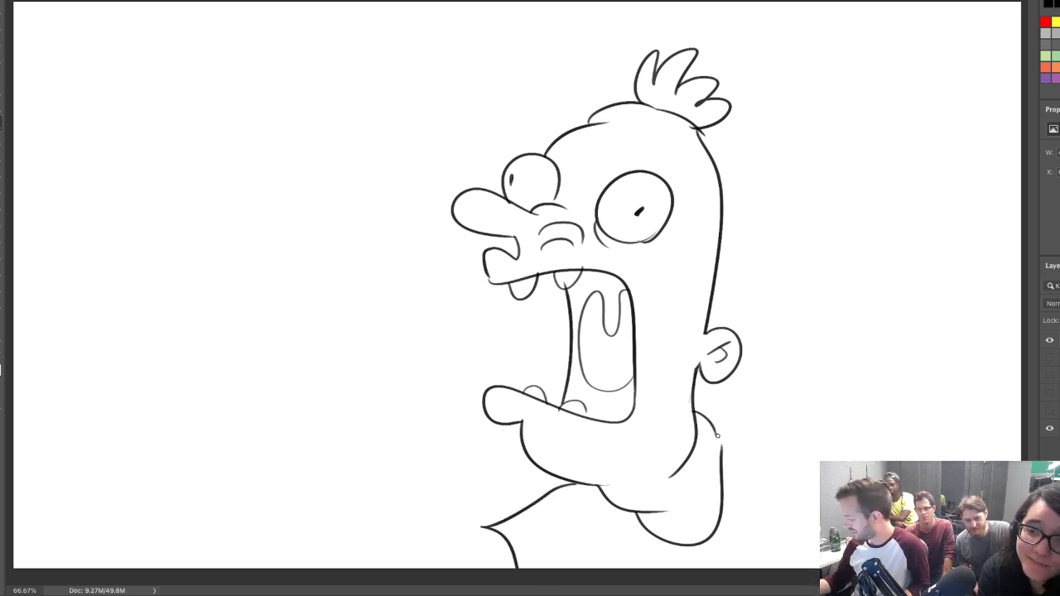
pyautogui.hotkey('ctrl', 'z')
pyautogui.moveTo(577, 489); pyautogui.dragTo(472, 538)
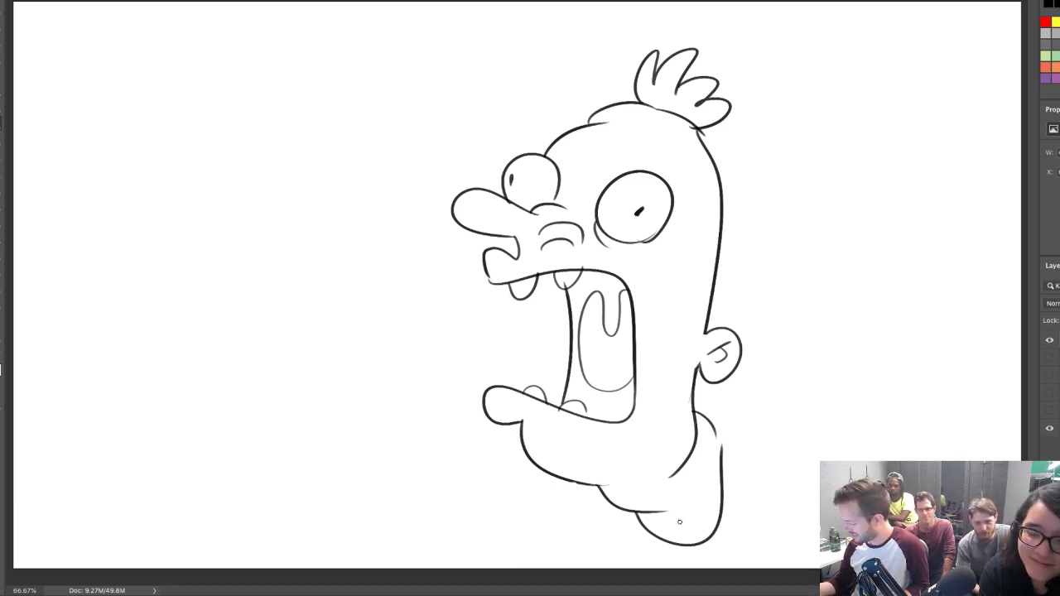
# Turn the bulge below the jaw into a tiny body with a collar curve, a waistline and two short bent legs
pyautogui.moveTo(663, 511); pyautogui.dragTo(719, 475)
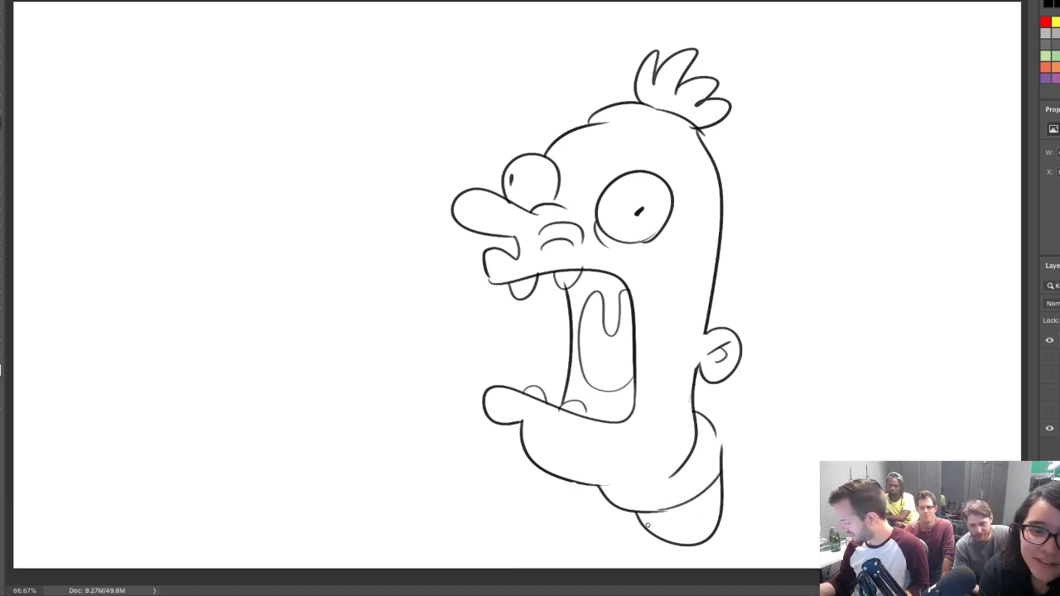
pyautogui.moveTo(652, 536)
pyautogui.mouseDown()
pyautogui.moveTo(642, 557)
pyautogui.moveTo(662, 543)
pyautogui.mouseUp()
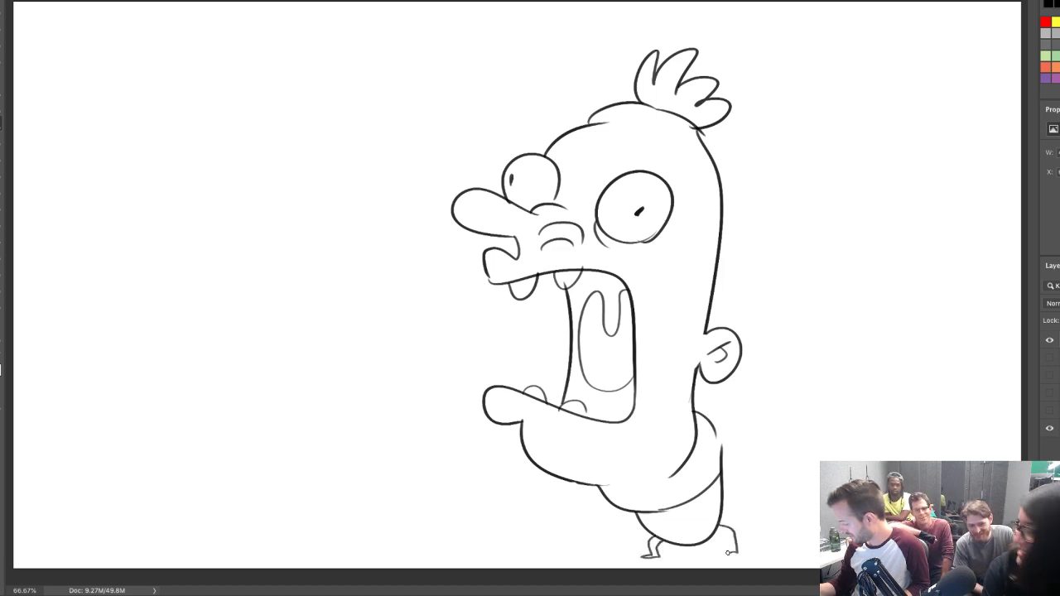
pyautogui.moveTo(712, 529)
pyautogui.mouseDown()
pyautogui.moveTo(732, 554)
pyautogui.moveTo(717, 553)
pyautogui.moveTo(714, 516)
pyautogui.mouseUp()
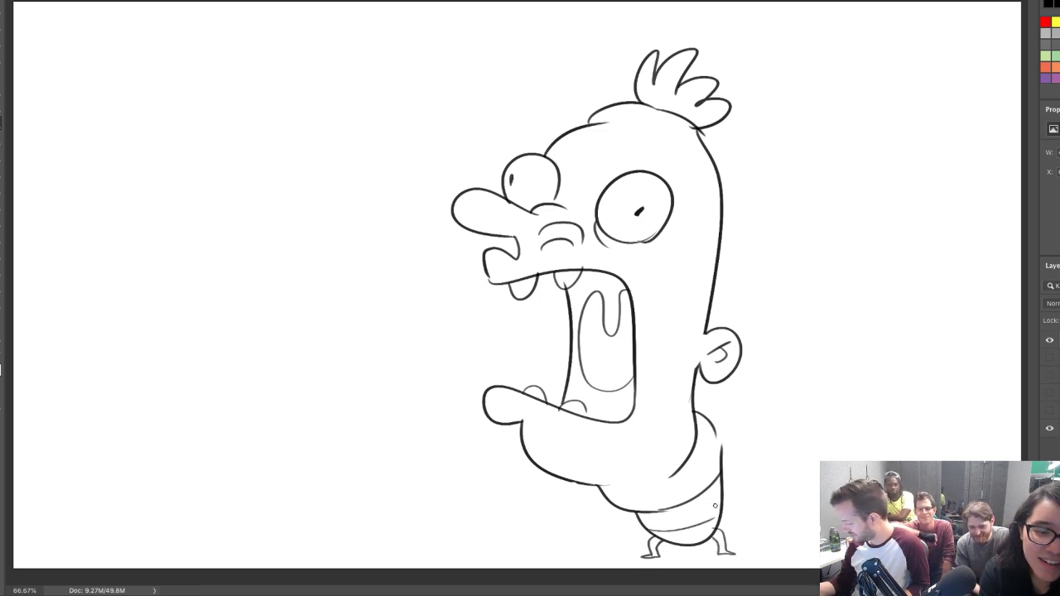
# Draw two thin outstretched arms with short sleeves and spread fingers on either side of the tiny body
pyautogui.moveTo(636, 522)
pyautogui.mouseDown()
pyautogui.moveTo(613, 522)
pyautogui.moveTo(612, 507)
pyautogui.moveTo(563, 504)
pyautogui.mouseUp()
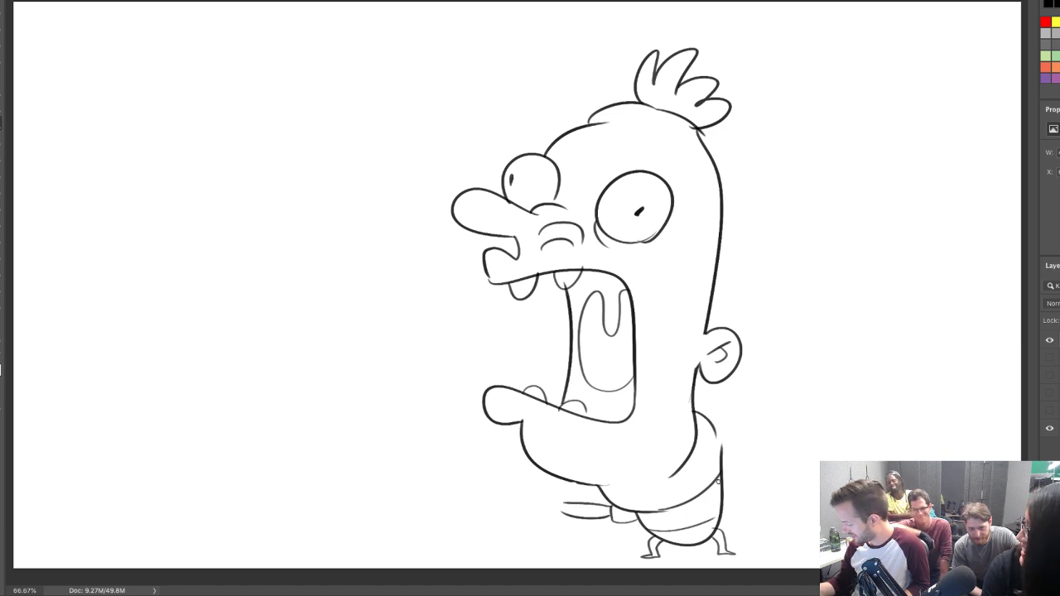
pyautogui.moveTo(716, 482)
pyautogui.mouseDown()
pyautogui.moveTo(738, 463)
pyautogui.moveTo(742, 484)
pyautogui.moveTo(715, 488)
pyautogui.moveTo(767, 462)
pyautogui.moveTo(769, 449)
pyautogui.moveTo(783, 454)
pyautogui.moveTo(779, 472)
pyautogui.mouseUp()
pyautogui.press('e')
pyautogui.moveTo(566, 504)
pyautogui.mouseDown()
pyautogui.moveTo(561, 494)
pyautogui.moveTo(547, 499)
pyautogui.moveTo(559, 511)
pyautogui.mouseUp()
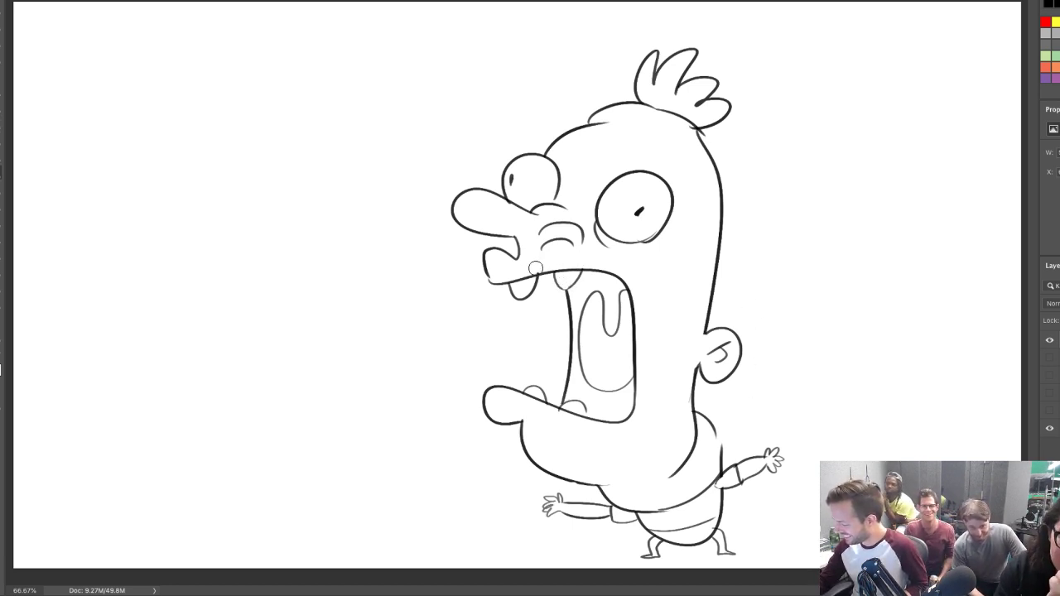
# Erase the lower end of the rear jaw curve and close the gap in the back outline with a fold line beside it
pyautogui.moveTo(693, 443); pyautogui.dragTo(673, 474)
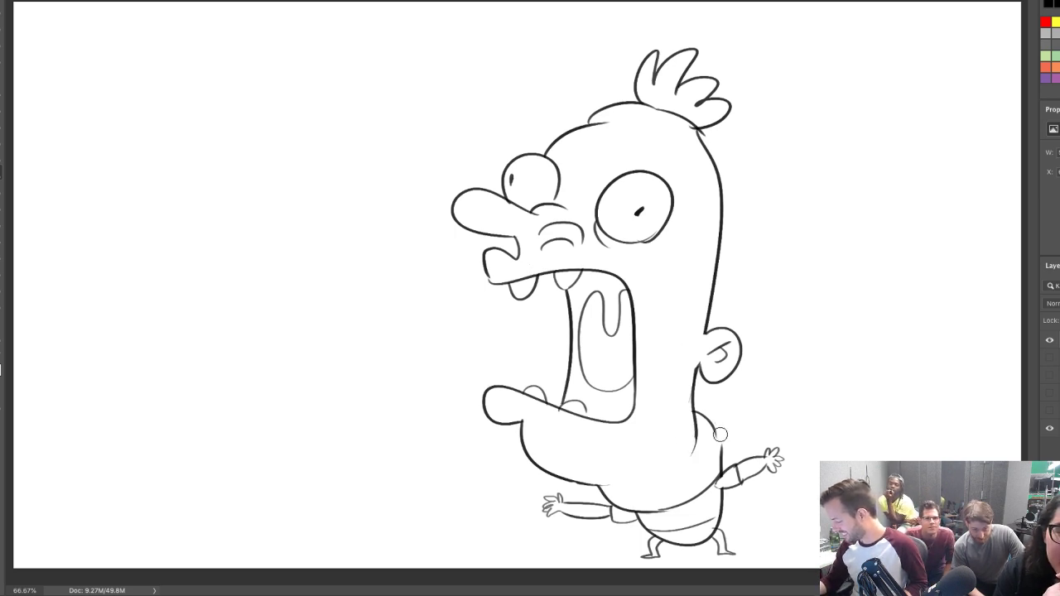
pyautogui.press('b')
pyautogui.moveTo(715, 430)
pyautogui.mouseDown()
pyautogui.moveTo(709, 465)
pyautogui.moveTo(718, 439)
pyautogui.moveTo(709, 462)
pyautogui.moveTo(721, 461)
pyautogui.mouseUp()
pyautogui.hotkey('ctrl', 'z')
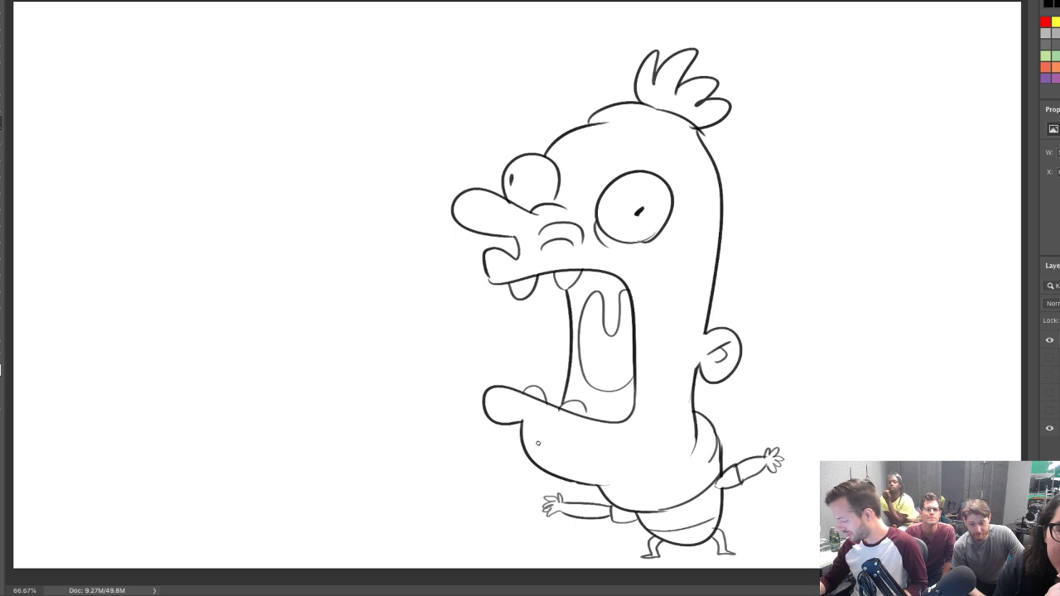
# Add a chin crease and a cheek line behind the mouth, and erase the stray lines where the rear sleeve meets the body
pyautogui.moveTo(538, 443); pyautogui.dragTo(594, 449)
pyautogui.moveTo(628, 416); pyautogui.dragTo(647, 300)
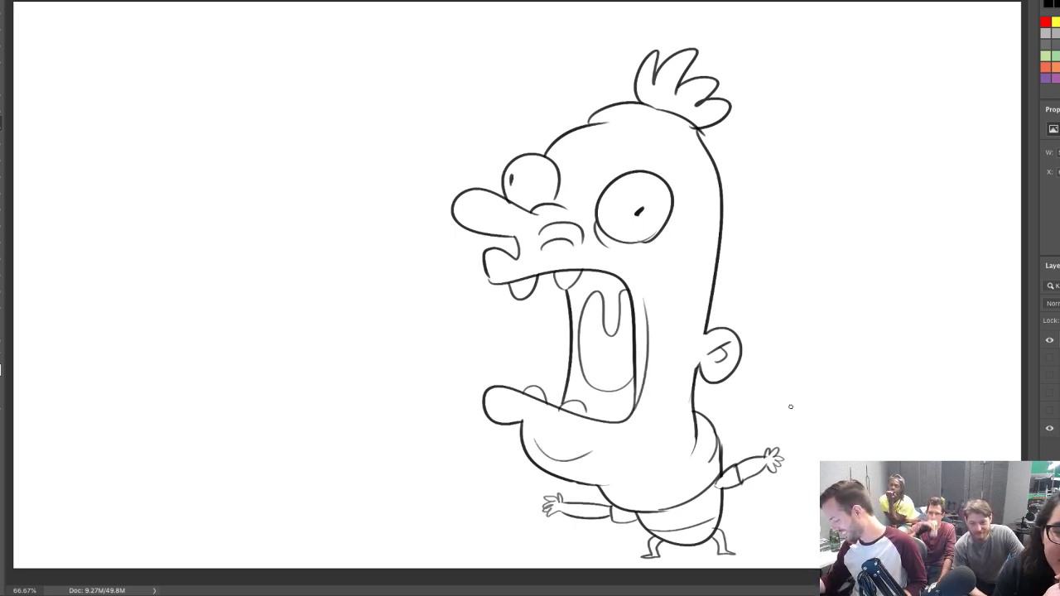
pyautogui.press('e')
pyautogui.moveTo(714, 487); pyautogui.dragTo(728, 477)
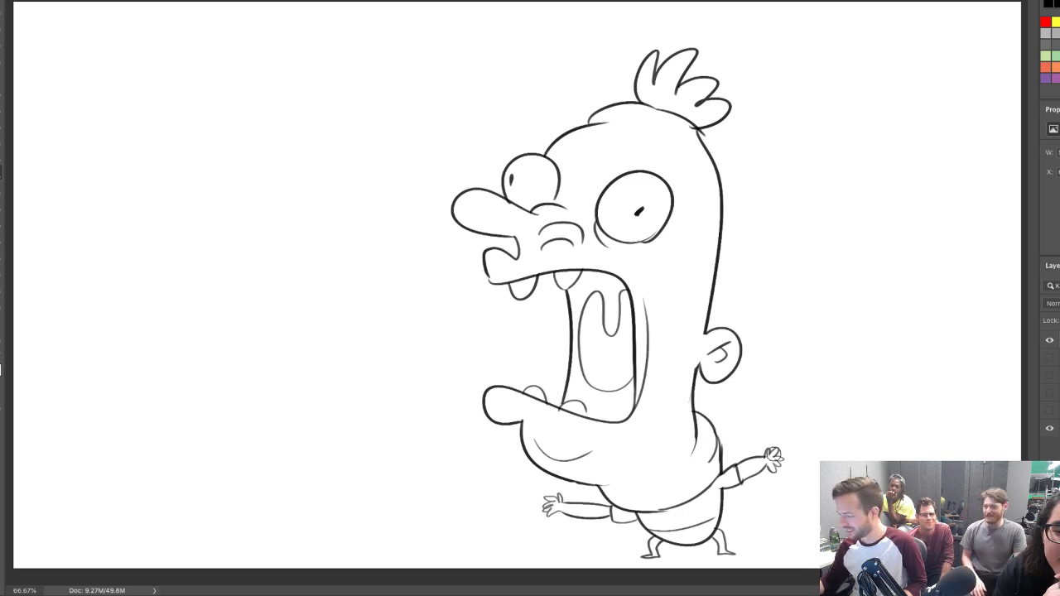
# Move the whole screaming character slightly up and to the right on the canvas
pyautogui.press('v')
pyautogui.moveTo(736, 424); pyautogui.dragTo(760, 397)
pyautogui.press('b')
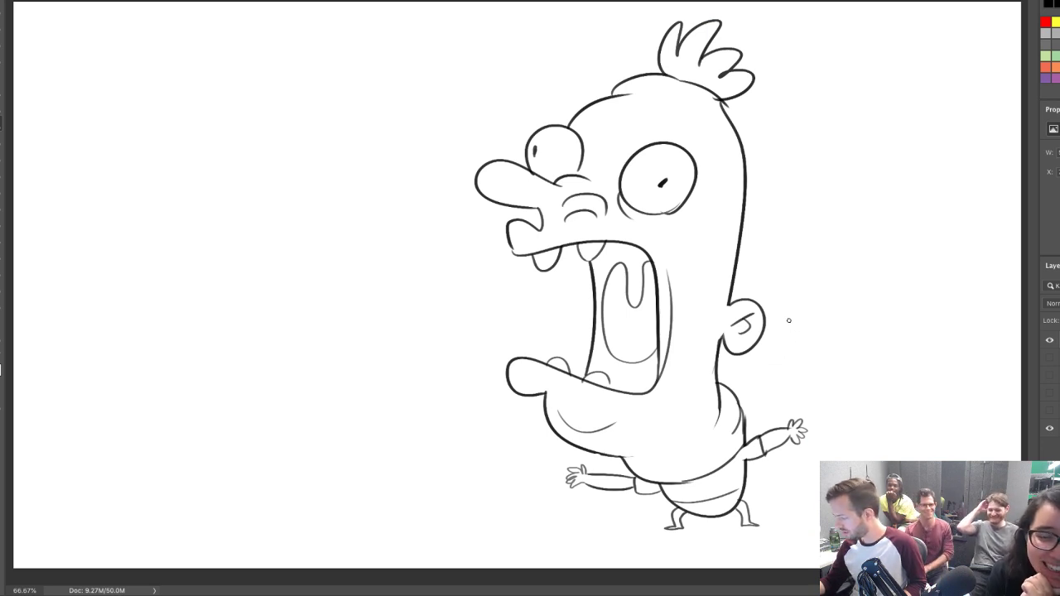
# Erase the rough lower edge of the large near eye and redraw it as a clean curve
pyautogui.press('e')
pyautogui.moveTo(663, 216)
pyautogui.mouseDown()
pyautogui.moveTo(681, 196)
pyautogui.moveTo(671, 205)
pyautogui.mouseUp()
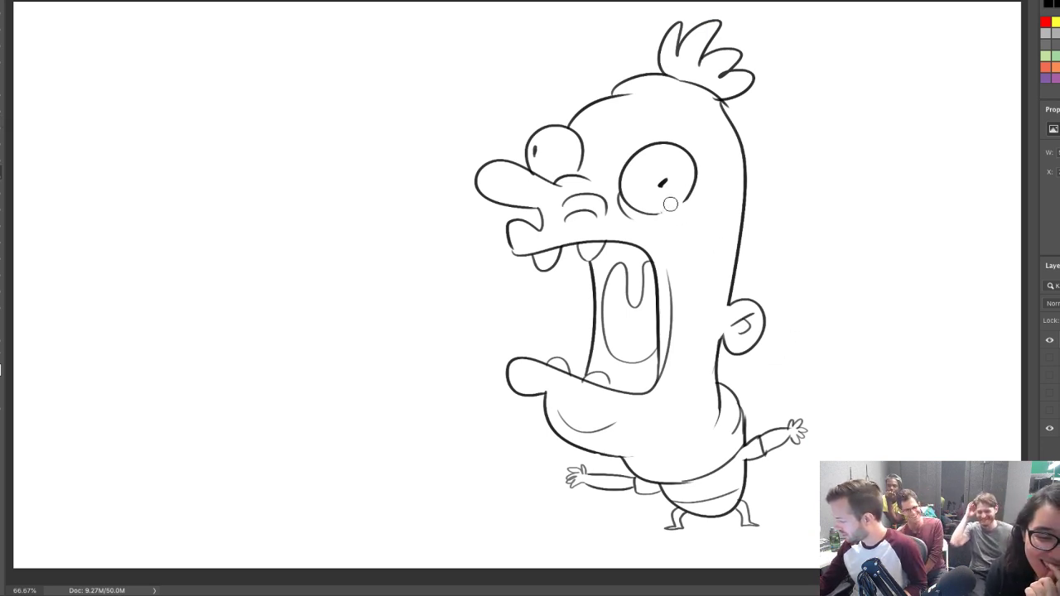
pyautogui.press('[')
pyautogui.press('[')
pyautogui.press('[')
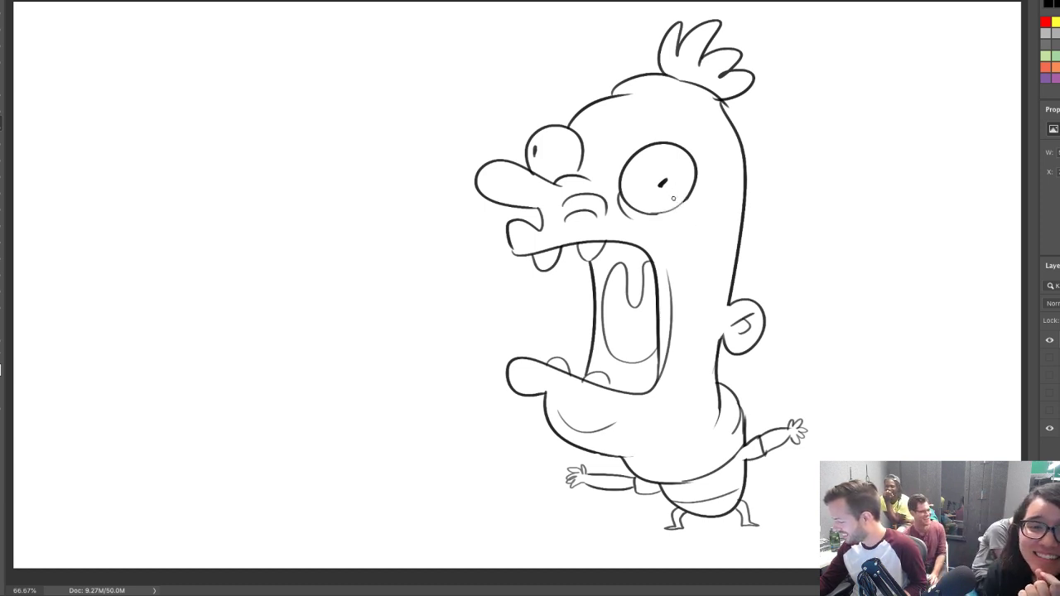
pyautogui.press('e')
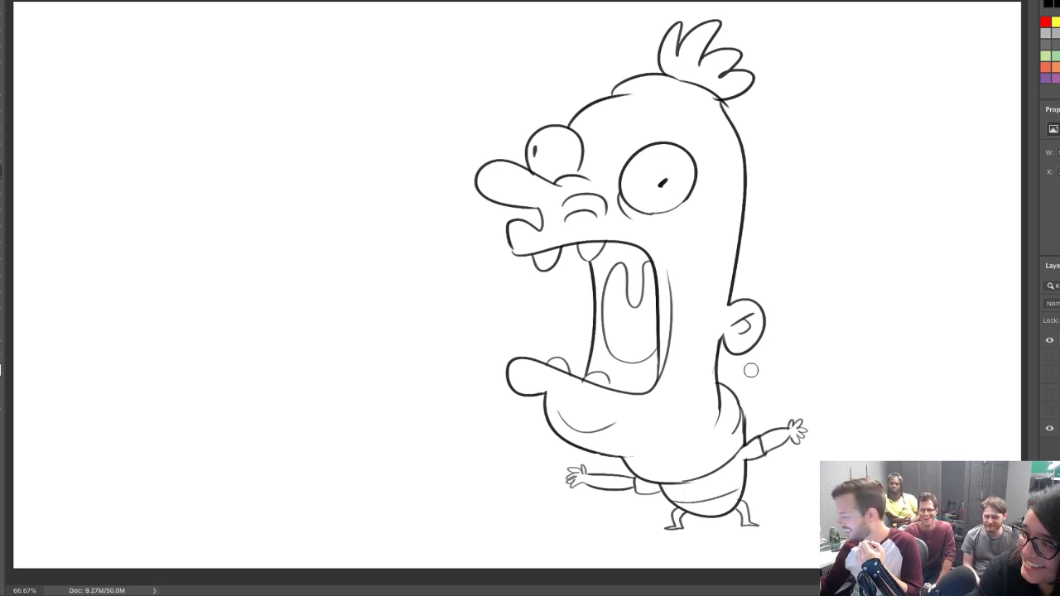
# Hide the screaming character and, on a new layer, outline a large lumpy tilted head with a small nub on top
pyautogui.click(1050, 340)
pyautogui.press('super+shift+alt+n')
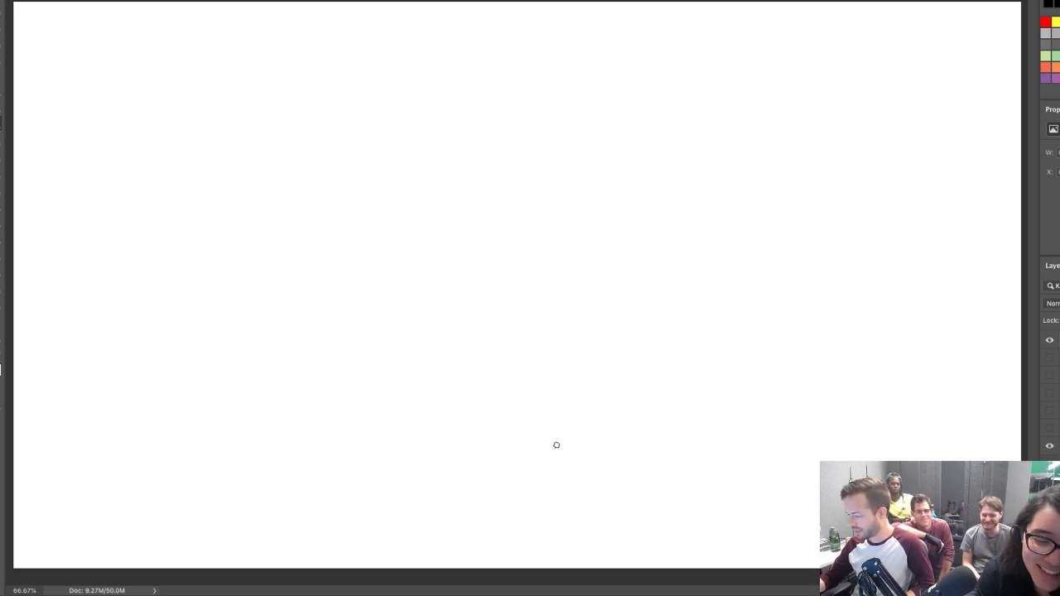
pyautogui.moveTo(557, 449); pyautogui.dragTo(404, 404)
pyautogui.hotkey('ctrl', 'z')
pyautogui.moveTo(558, 458)
pyautogui.mouseDown()
pyautogui.moveTo(467, 465)
pyautogui.moveTo(447, 391)
pyautogui.moveTo(434, 432)
pyautogui.moveTo(418, 419)
pyautogui.moveTo(409, 346)
pyautogui.moveTo(424, 263)
pyautogui.moveTo(462, 199)
pyautogui.moveTo(544, 118)
pyautogui.mouseUp()
pyautogui.hotkey('ctrl', 'z')
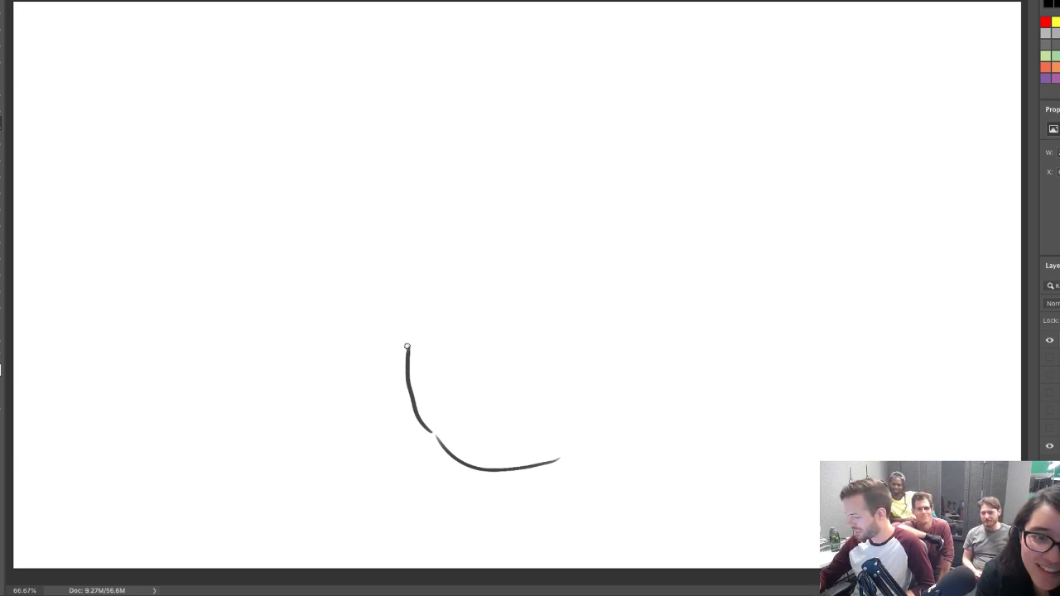
pyautogui.moveTo(407, 346)
pyautogui.mouseDown()
pyautogui.moveTo(448, 226)
pyautogui.moveTo(536, 158)
pyautogui.moveTo(589, 135)
pyautogui.mouseUp()
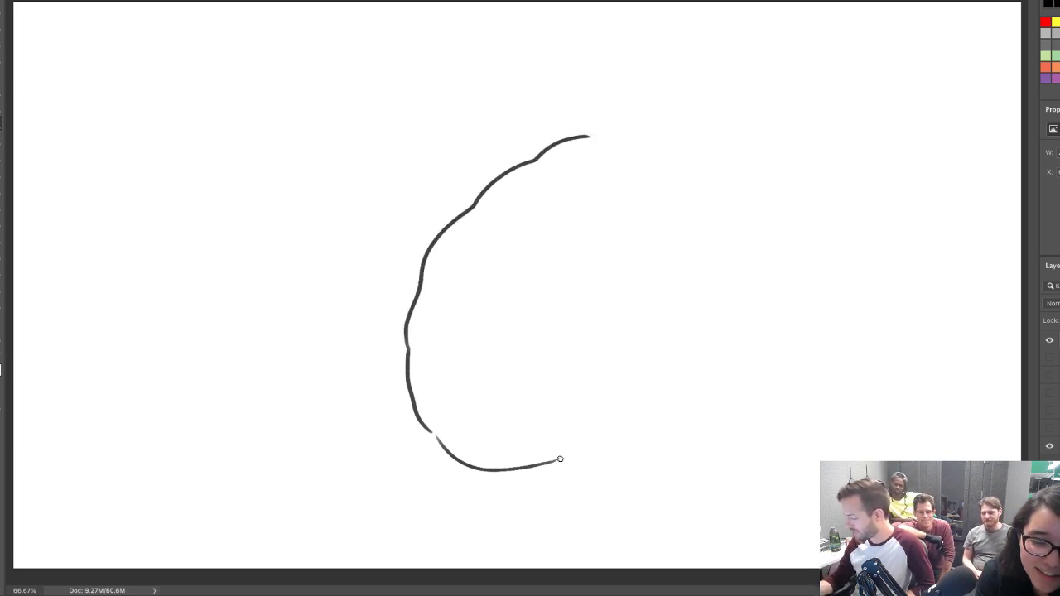
pyautogui.moveTo(560, 458)
pyautogui.mouseDown()
pyautogui.moveTo(617, 429)
pyautogui.moveTo(665, 337)
pyautogui.moveTo(670, 203)
pyautogui.moveTo(600, 126)
pyautogui.moveTo(622, 124)
pyautogui.moveTo(611, 131)
pyautogui.mouseUp()
# Extend the head with a bulging, wavy lower jaw and erase the old outline inside it
pyautogui.moveTo(406, 340)
pyautogui.mouseDown()
pyautogui.moveTo(380, 371)
pyautogui.moveTo(375, 419)
pyautogui.moveTo(417, 468)
pyautogui.mouseUp()
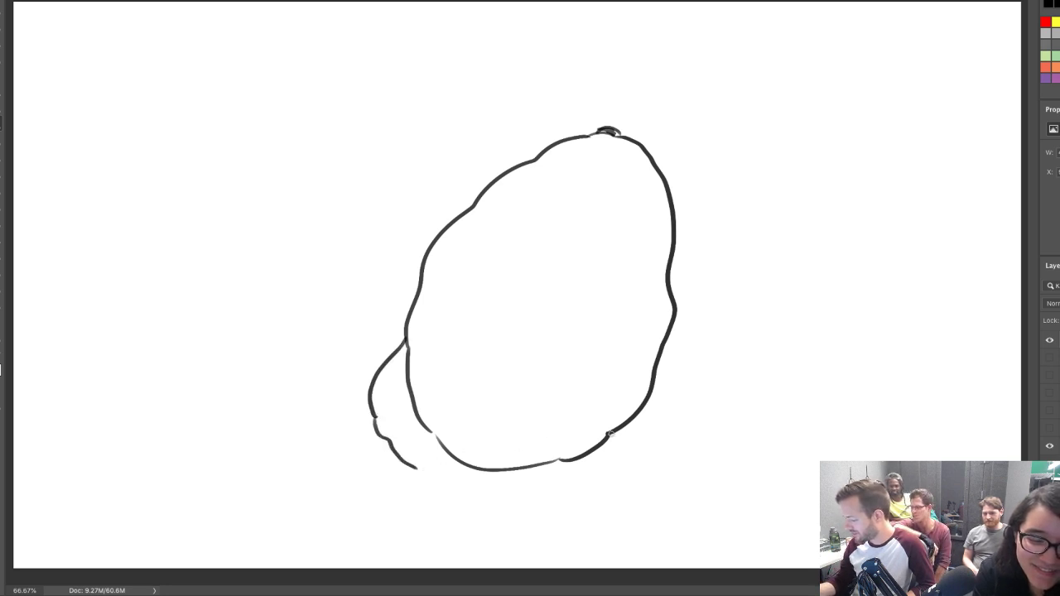
pyautogui.moveTo(611, 434)
pyautogui.mouseDown()
pyautogui.moveTo(582, 460)
pyautogui.moveTo(499, 490)
pyautogui.moveTo(408, 460)
pyautogui.mouseUp()
pyautogui.press('e')
pyautogui.moveTo(410, 358)
pyautogui.mouseDown()
pyautogui.moveTo(412, 339)
pyautogui.moveTo(411, 394)
pyautogui.moveTo(438, 433)
pyautogui.moveTo(535, 455)
pyautogui.moveTo(580, 438)
pyautogui.moveTo(570, 450)
pyautogui.mouseUp()
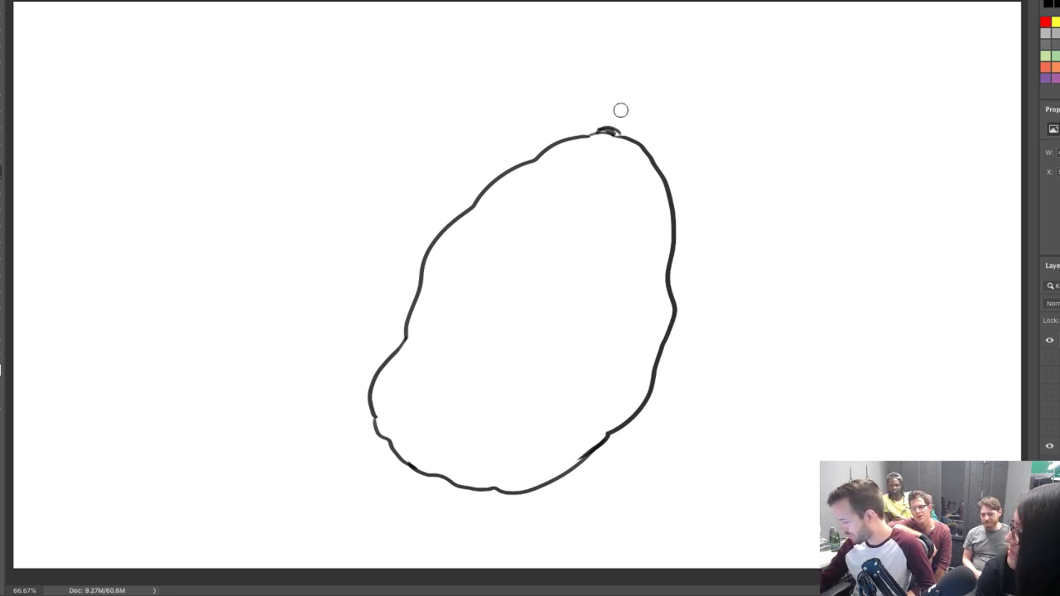
# Add pairs of small dash marks near the top of the head and along its back edge
pyautogui.moveTo(610, 151); pyautogui.dragTo(618, 154)
pyautogui.moveTo(625, 154); pyautogui.dragTo(631, 155)
pyautogui.moveTo(648, 299); pyautogui.dragTo(648, 307)
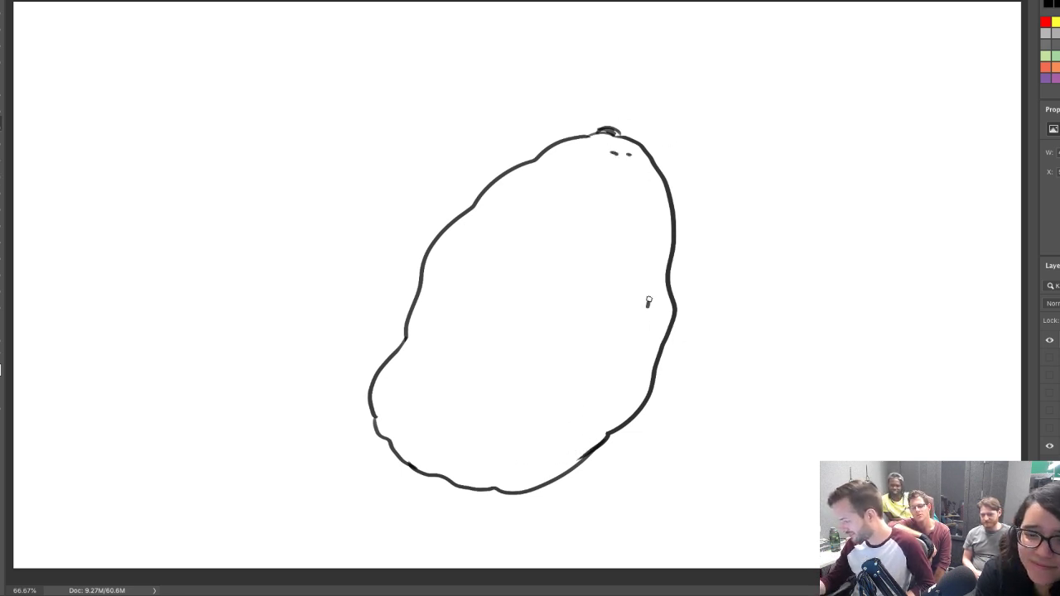
pyautogui.click(652, 291)
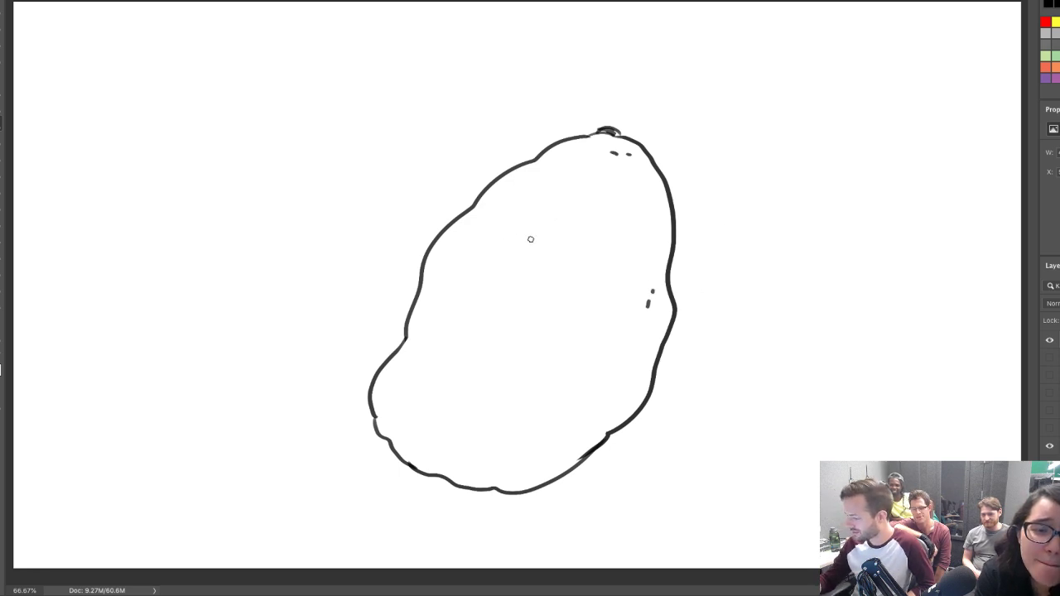
# Draw glasses across the face with a thick browline, a bumped bridge and two rounded lenses
pyautogui.moveTo(533, 241); pyautogui.dragTo(477, 216)
pyautogui.hotkey('ctrl', 'z')
pyautogui.moveTo(398, 213)
pyautogui.mouseDown()
pyautogui.moveTo(477, 216)
pyautogui.moveTo(645, 267)
pyautogui.mouseUp()
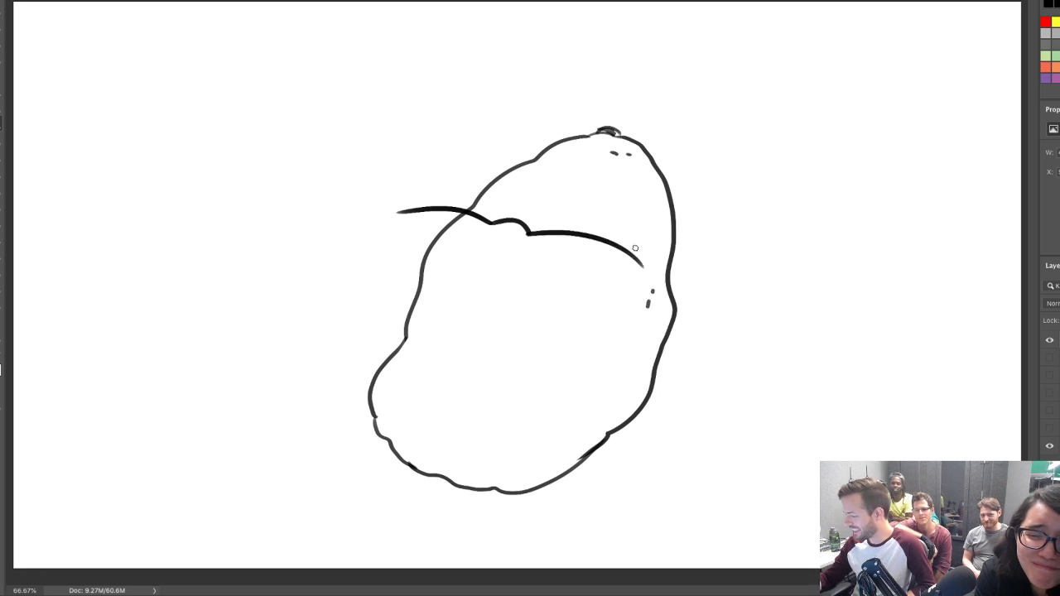
pyautogui.moveTo(401, 213)
pyautogui.mouseDown()
pyautogui.moveTo(495, 225)
pyautogui.moveTo(568, 333)
pyautogui.moveTo(642, 263)
pyautogui.mouseUp()
pyautogui.hotkey('ctrl', 'z')
pyautogui.hotkey('ctrl', 'z')
pyautogui.moveTo(526, 236)
pyautogui.mouseDown()
pyautogui.moveTo(627, 308)
pyautogui.moveTo(643, 264)
pyautogui.mouseUp()
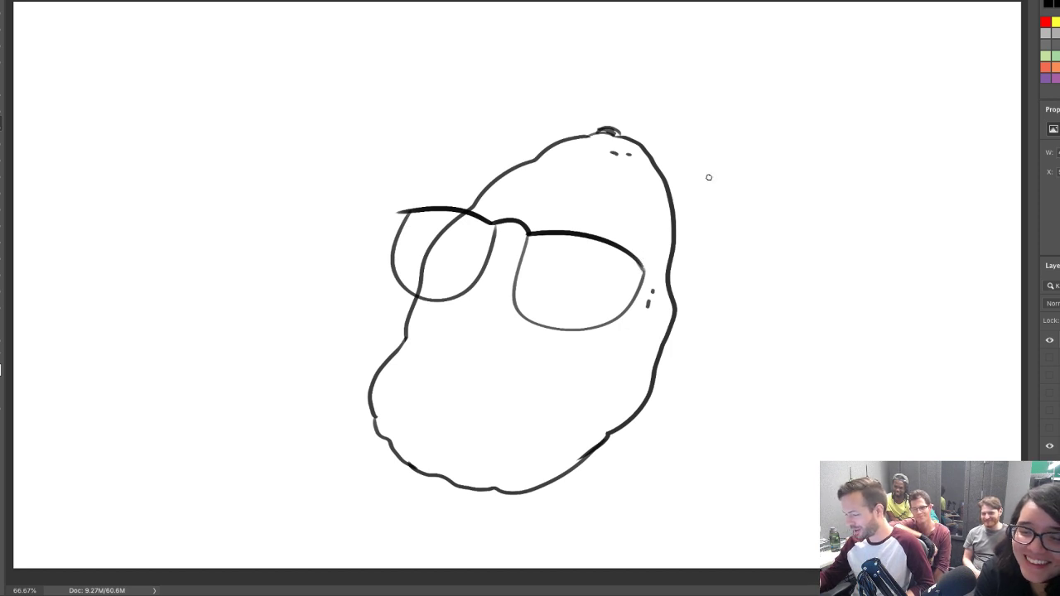
# Erase the head outline inside the far lens and draw a narrow slanted pupil in each lens
pyautogui.moveTo(456, 217)
pyautogui.mouseDown()
pyautogui.moveTo(417, 268)
pyautogui.moveTo(420, 296)
pyautogui.mouseUp()
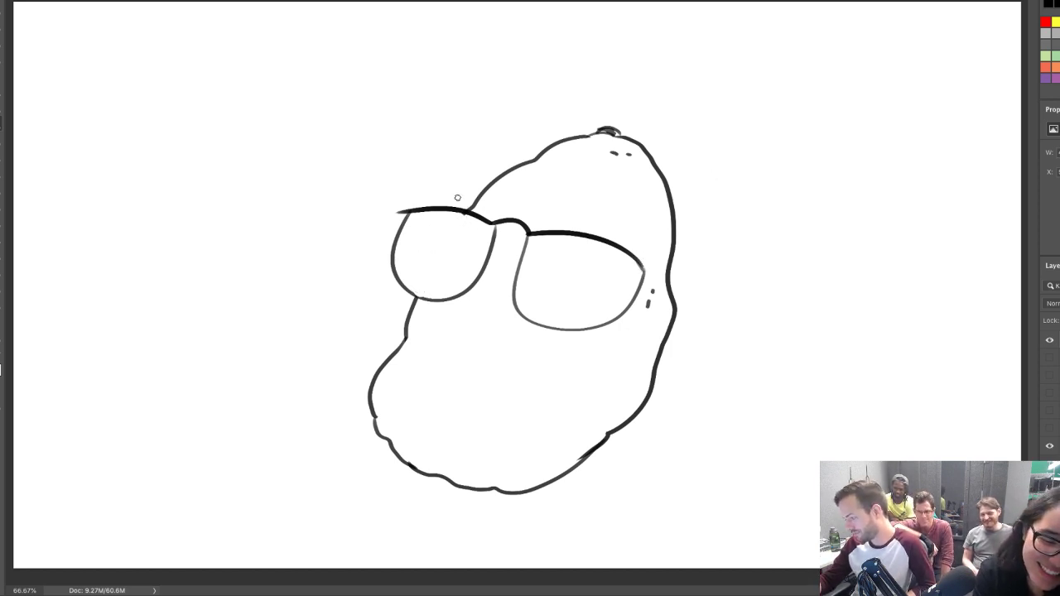
pyautogui.moveTo(436, 255)
pyautogui.mouseDown()
pyautogui.moveTo(440, 244)
pyautogui.moveTo(448, 260)
pyautogui.mouseUp()
pyautogui.hotkey('ctrl', 'z')
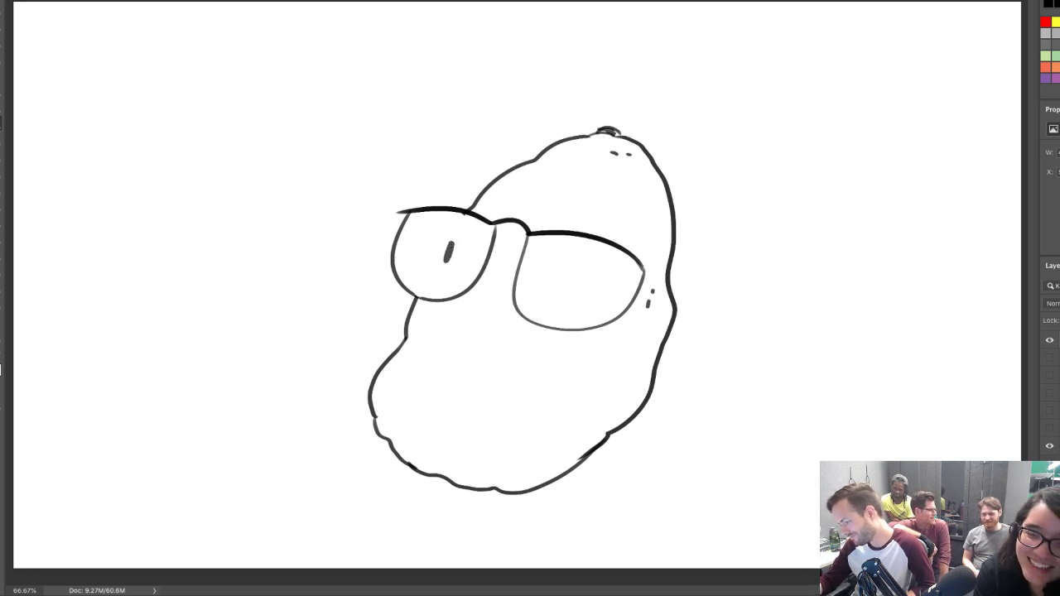
pyautogui.moveTo(546, 278)
pyautogui.mouseDown()
pyautogui.moveTo(549, 263)
pyautogui.moveTo(548, 282)
pyautogui.mouseUp()
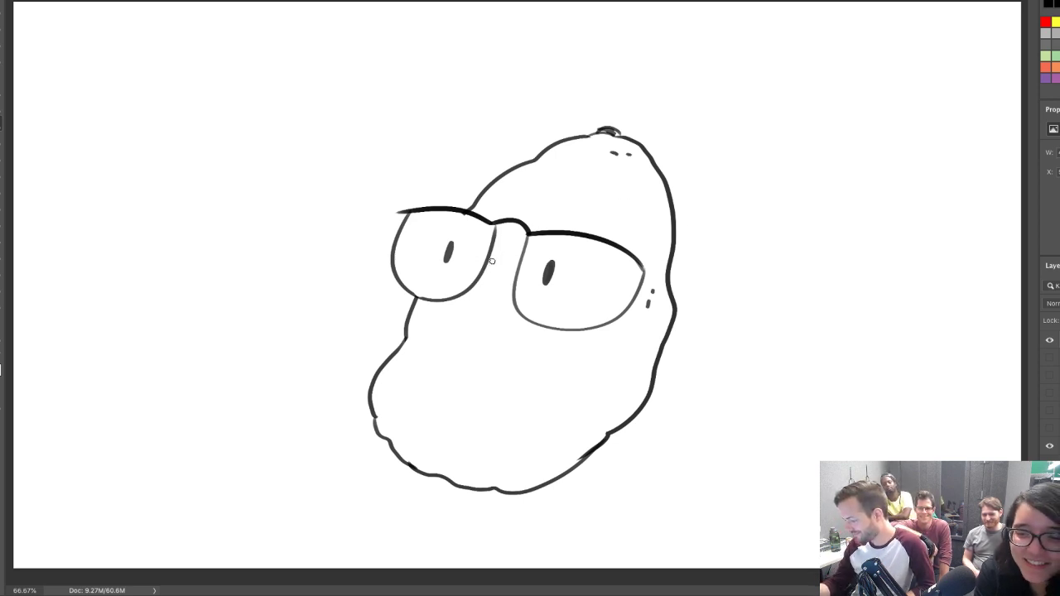
# Draw the nose curving out below the bridge of the glasses, overlapping the far lens
pyautogui.moveTo(491, 260); pyautogui.dragTo(461, 313)
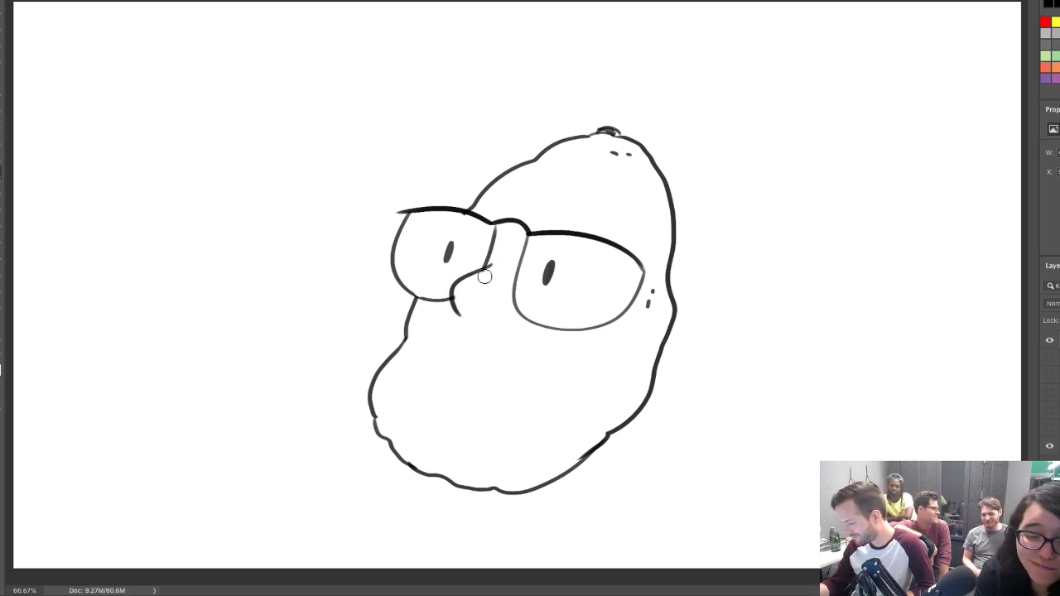
# Draw a short nostril mark beside the nose and a wavy smile below it ending in a small dot
pyautogui.moveTo(477, 309); pyautogui.dragTo(491, 301)
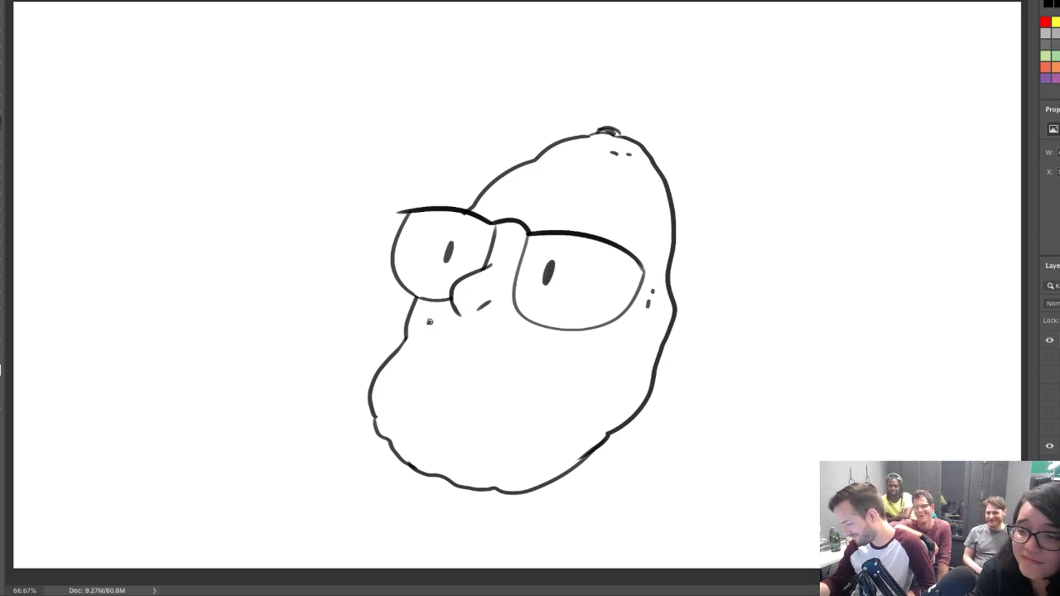
pyautogui.moveTo(429, 321)
pyautogui.mouseDown()
pyautogui.moveTo(442, 339)
pyautogui.moveTo(481, 346)
pyautogui.mouseUp()
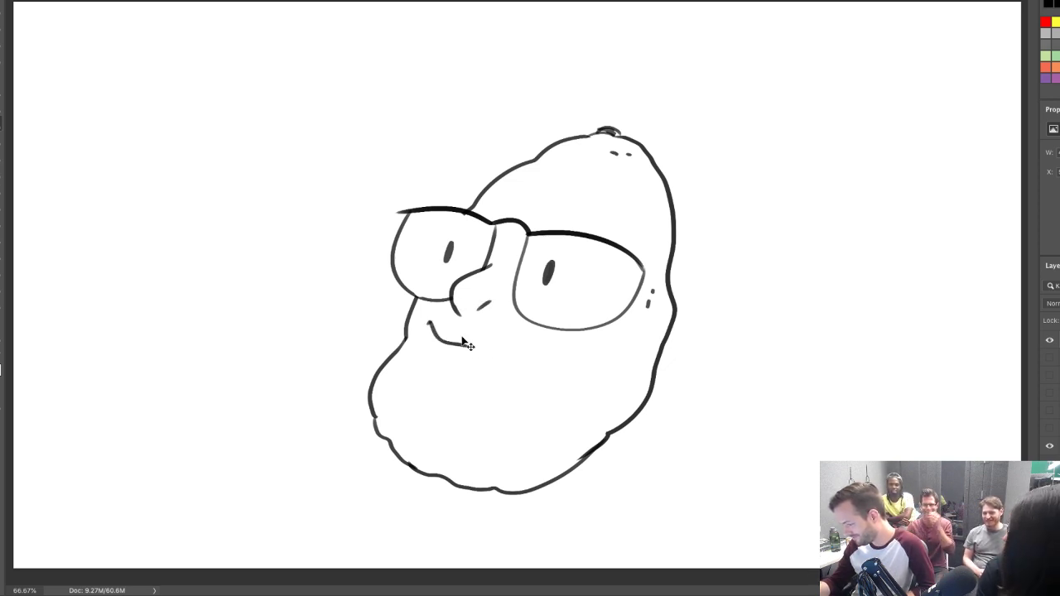
pyautogui.hotkey('ctrl', 'z')
pyautogui.moveTo(427, 322)
pyautogui.mouseDown()
pyautogui.moveTo(517, 349)
pyautogui.moveTo(562, 317)
pyautogui.mouseUp()
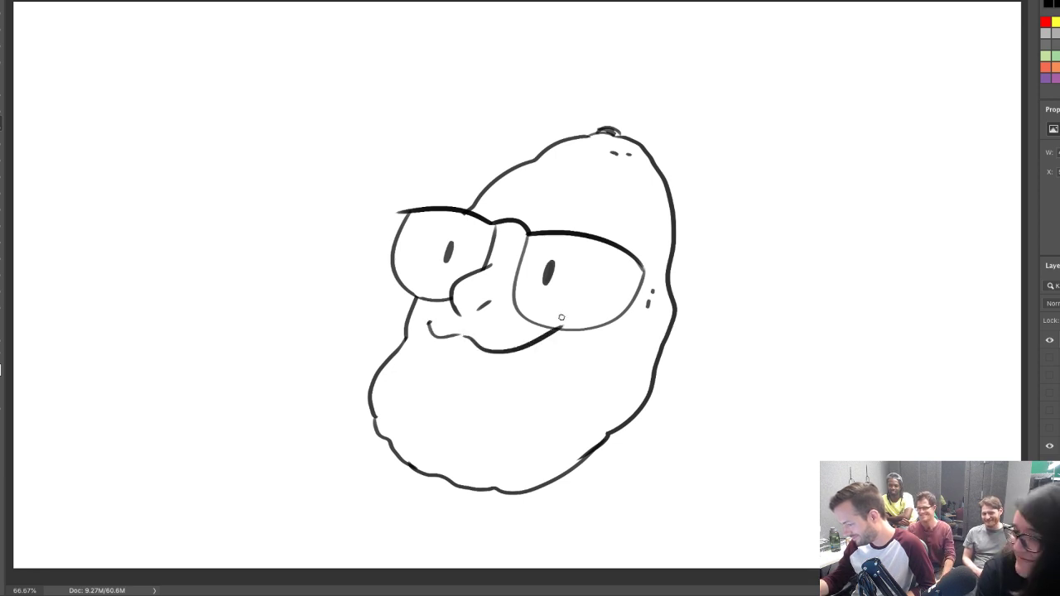
pyautogui.hotkey('ctrl', 'z')
pyautogui.moveTo(466, 336); pyautogui.dragTo(544, 341)
pyautogui.click(541, 350)
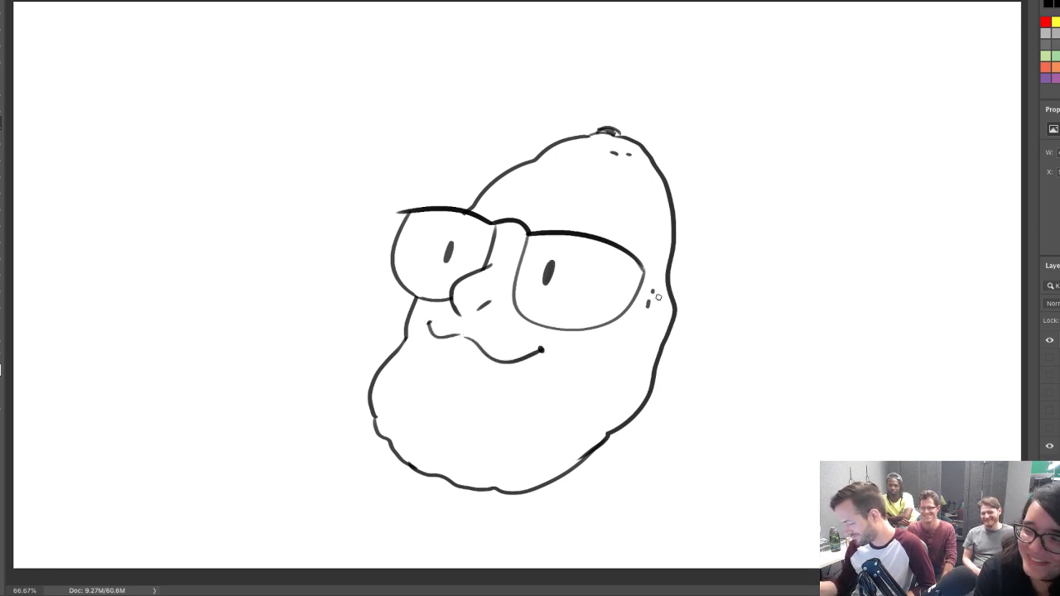
# Draw a curved crease on the chin and scatter short texture marks over the chin, cheeks and forehead
pyautogui.moveTo(418, 470)
pyautogui.mouseDown()
pyautogui.moveTo(406, 433)
pyautogui.moveTo(425, 399)
pyautogui.mouseUp()
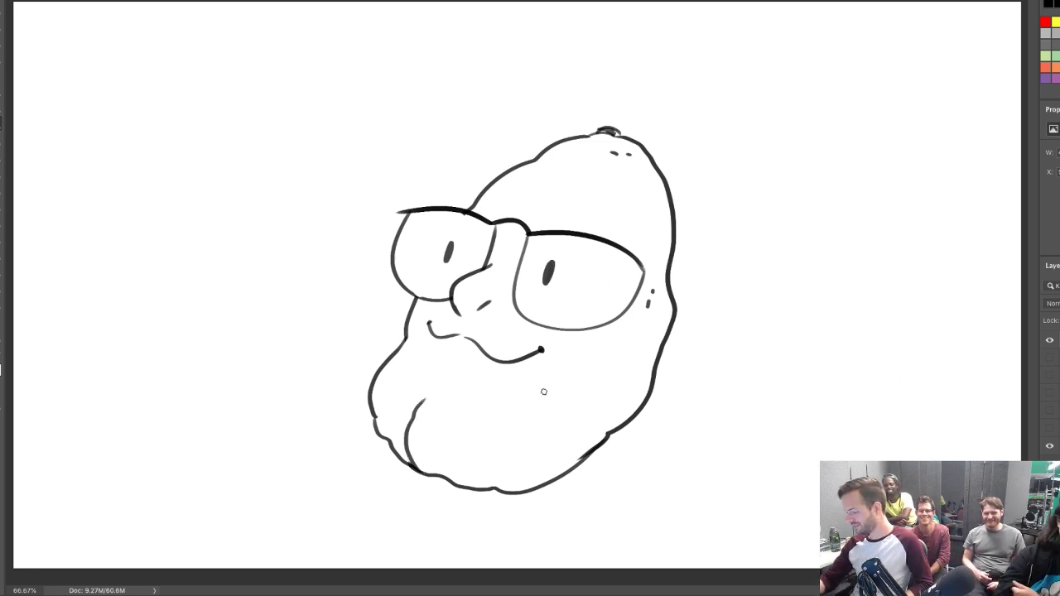
pyautogui.moveTo(541, 452); pyautogui.dragTo(549, 448)
pyautogui.moveTo(556, 445); pyautogui.dragTo(604, 410)
pyautogui.click(394, 392)
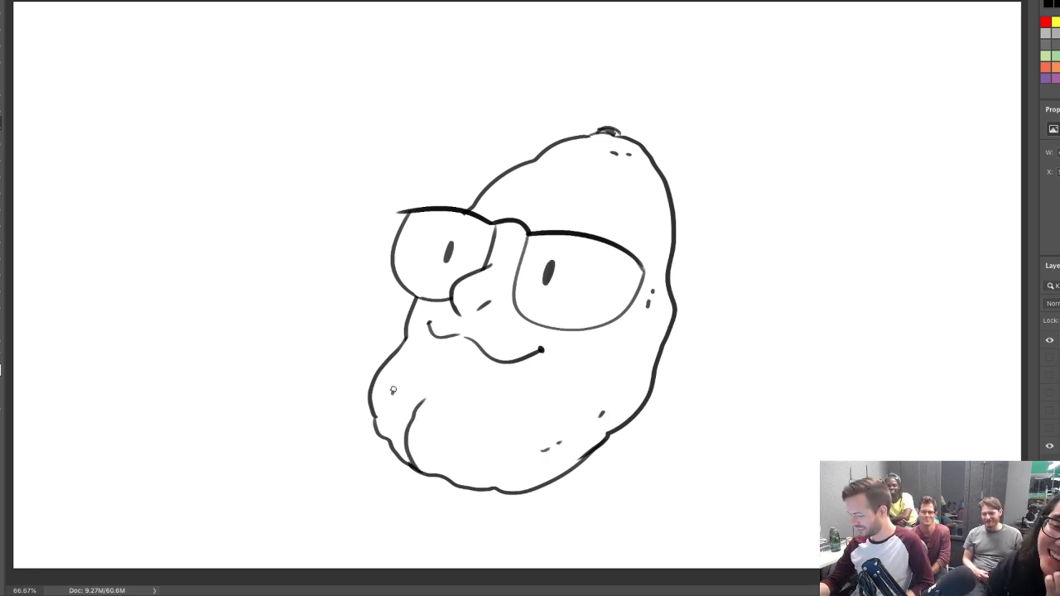
pyautogui.click(398, 377)
pyautogui.click(468, 469)
pyautogui.moveTo(473, 459); pyautogui.dragTo(480, 457)
pyautogui.click(423, 429)
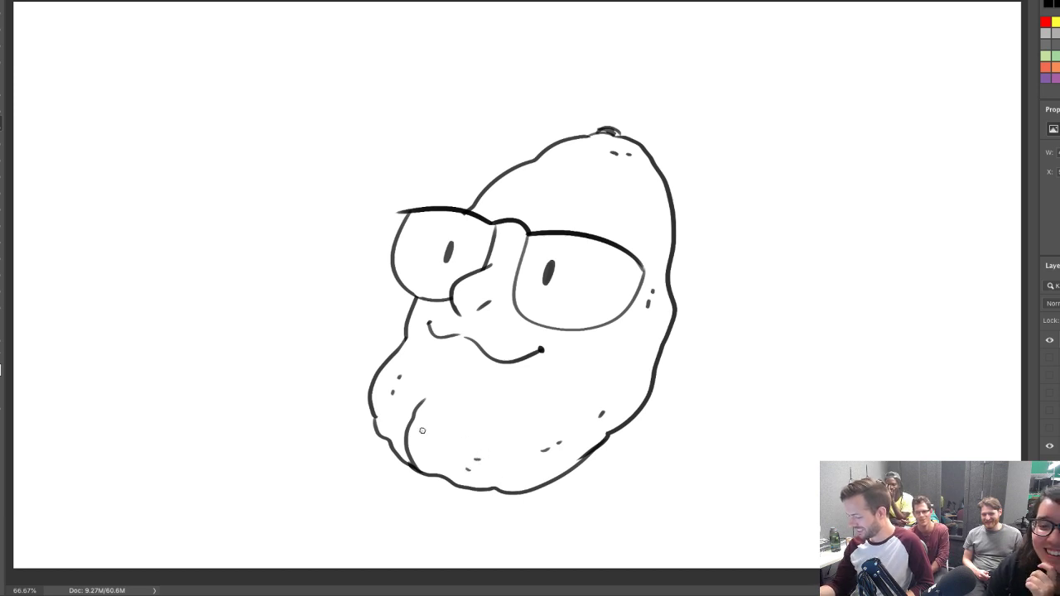
pyautogui.click(429, 413)
pyautogui.click(512, 187)
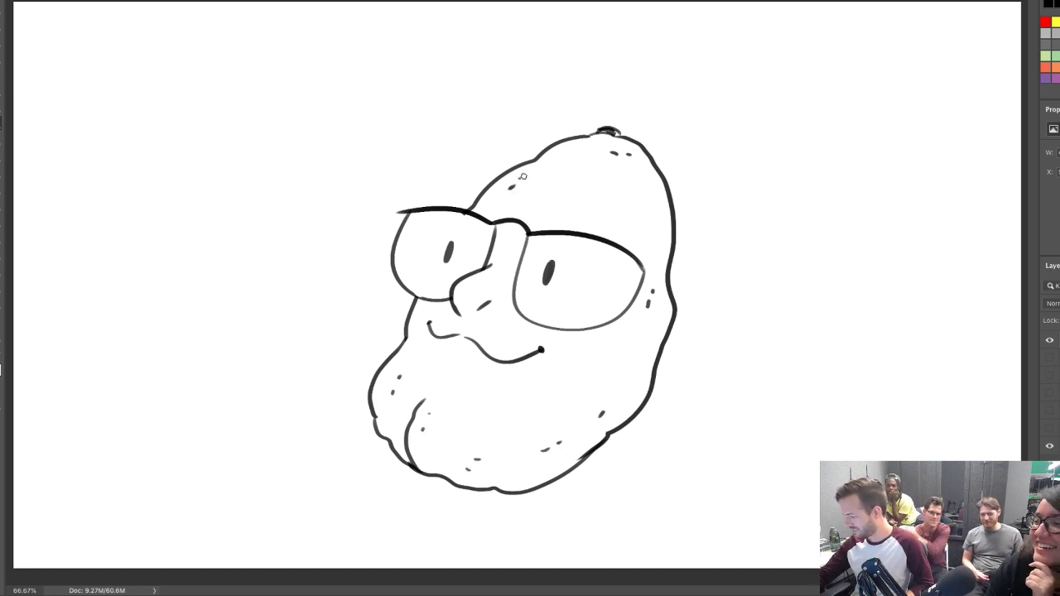
pyautogui.click(521, 177)
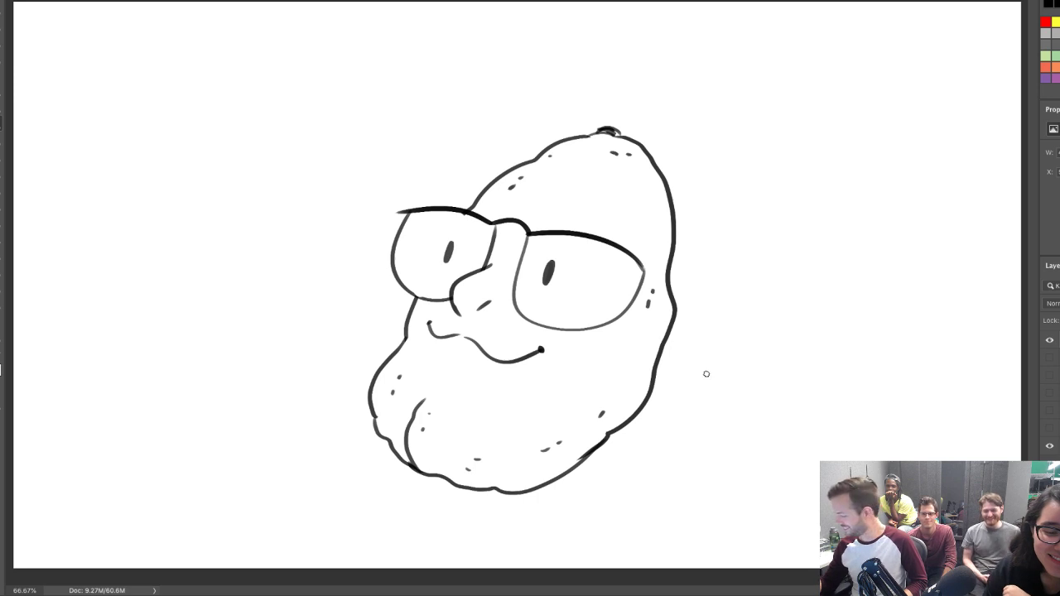
# Hide the finished face drawing and draw the curved left side of a pointed bird head on the blank canvas
pyautogui.click(1049, 342)
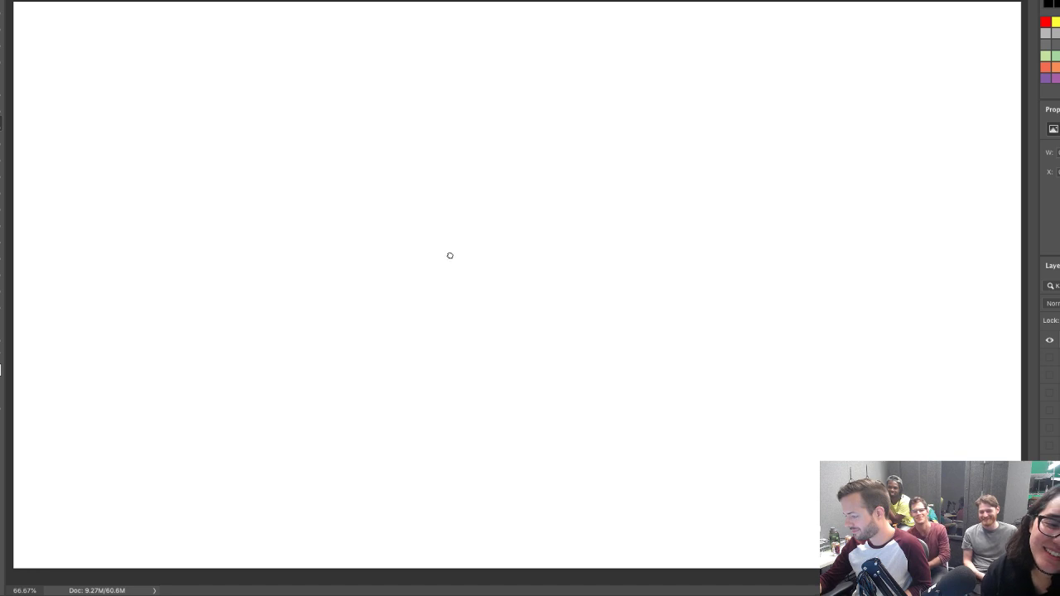
pyautogui.moveTo(452, 257)
pyautogui.mouseDown()
pyautogui.moveTo(419, 249)
pyautogui.moveTo(476, 108)
pyautogui.mouseUp()
pyautogui.hotkey('ctrl', 'z')
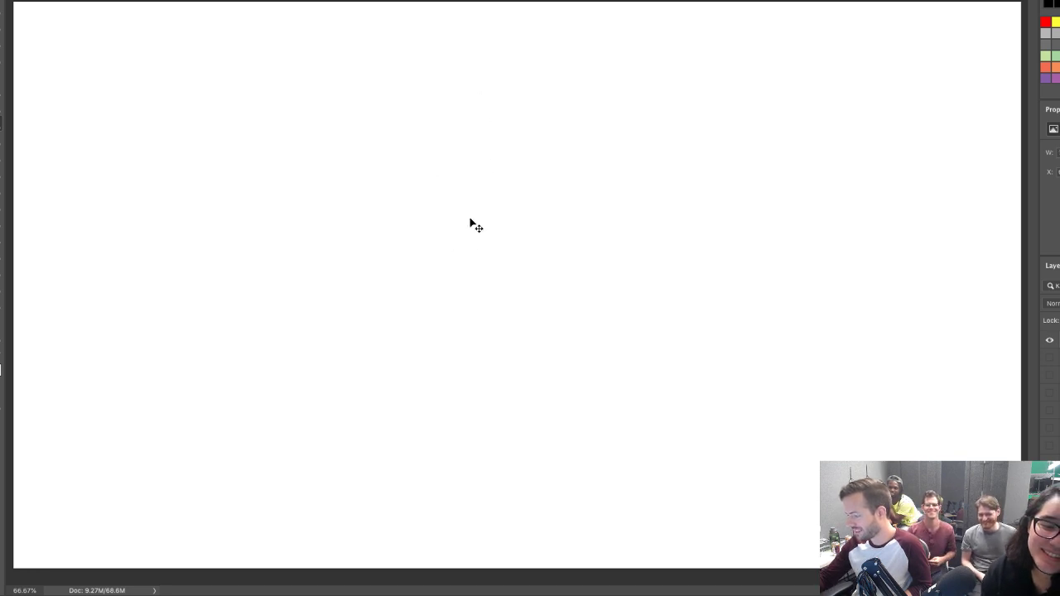
pyautogui.moveTo(461, 262); pyautogui.dragTo(479, 88)
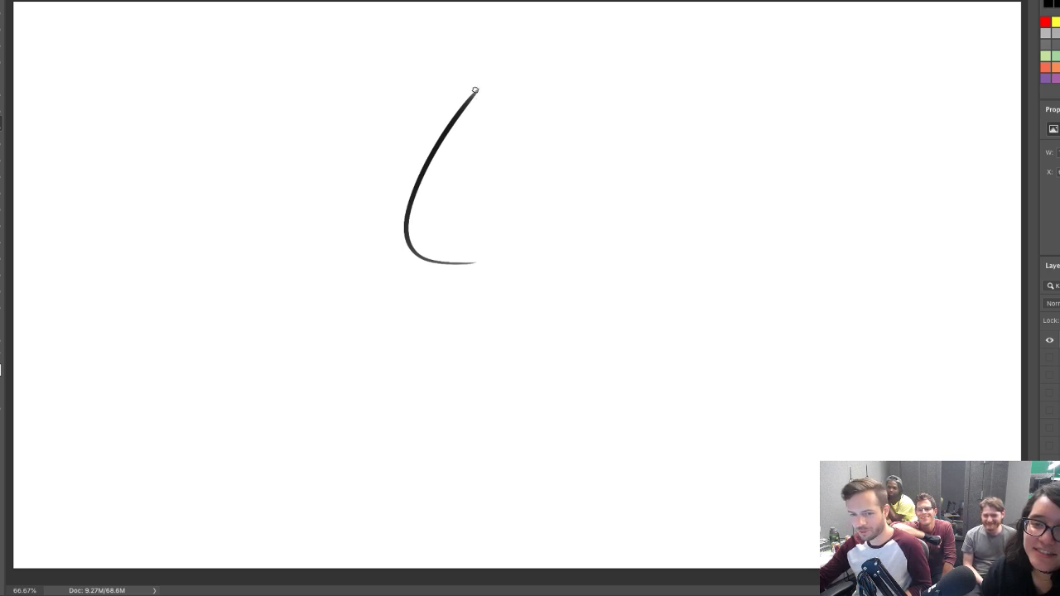
pyautogui.moveTo(445, 129); pyautogui.dragTo(556, 37)
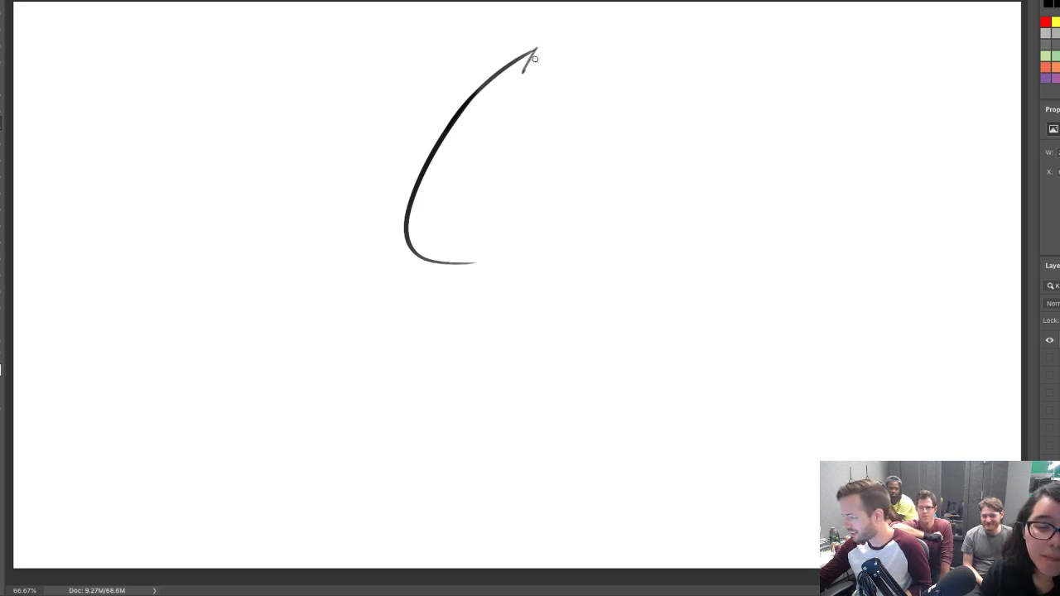
# Add a jagged feather tuft at the head's peak and draw the rounded right side curving in at the base
pyautogui.moveTo(523, 73)
pyautogui.mouseDown()
pyautogui.moveTo(539, 64)
pyautogui.moveTo(533, 81)
pyautogui.moveTo(549, 70)
pyautogui.moveTo(536, 76)
pyautogui.moveTo(584, 259)
pyautogui.mouseUp()
pyautogui.hotkey('ctrl', 'z')
pyautogui.hotkey('ctrl', 'z')
pyautogui.hotkey('ctrl', 'z')
pyautogui.hotkey('ctrl', 'z')
pyautogui.moveTo(539, 69); pyautogui.dragTo(552, 263)
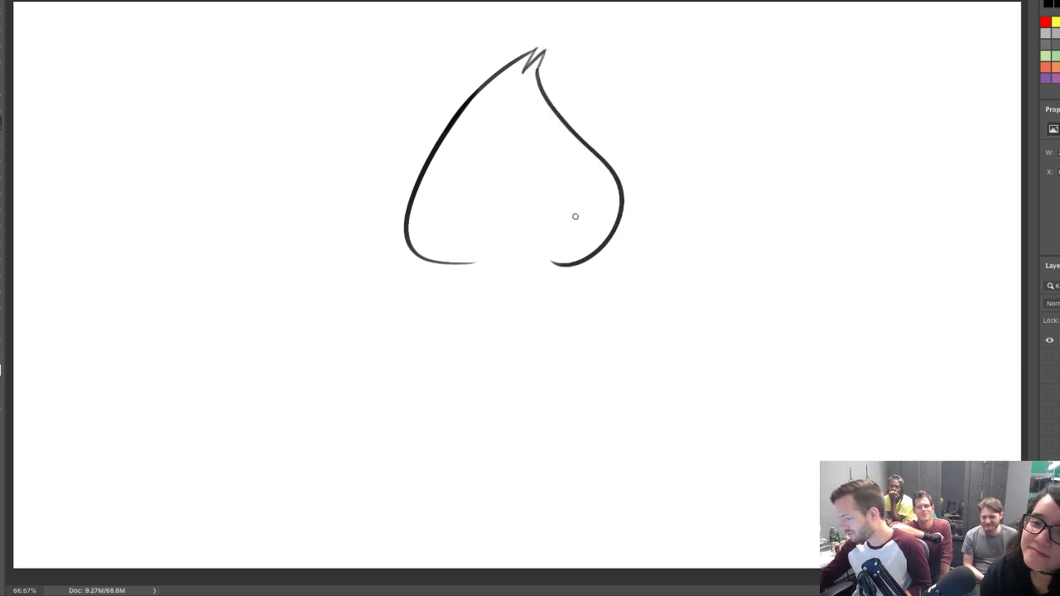
pyautogui.hotkey('ctrl', 'z')
pyautogui.moveTo(535, 70)
pyautogui.mouseDown()
pyautogui.moveTo(597, 148)
pyautogui.moveTo(540, 263)
pyautogui.mouseUp()
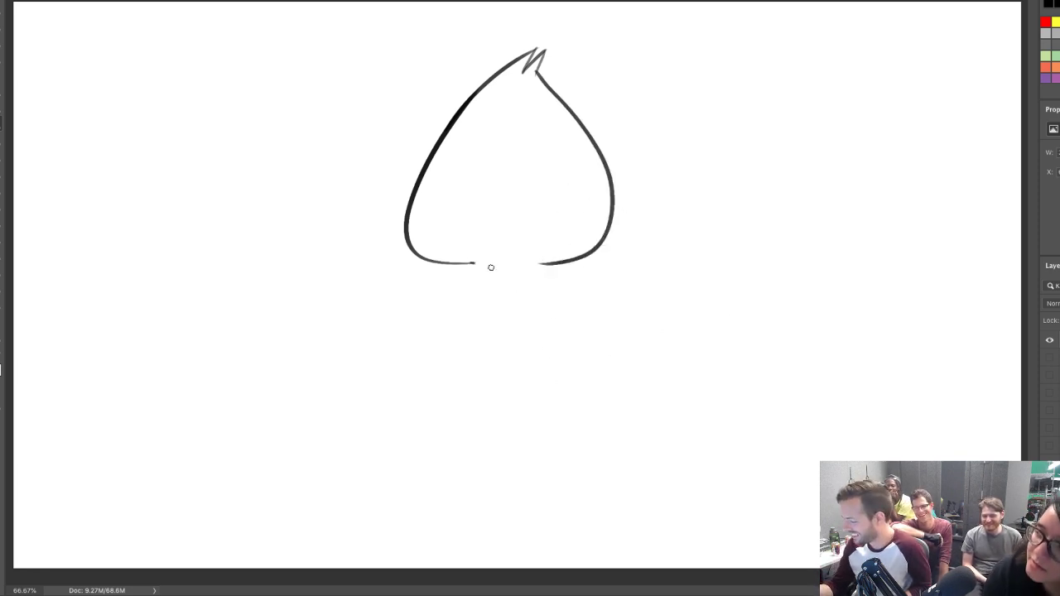
# Close the gap at the base of the bird head with a shallow curved line
pyautogui.moveTo(475, 264); pyautogui.dragTo(552, 262)
pyautogui.hotkey('ctrl', 'z')
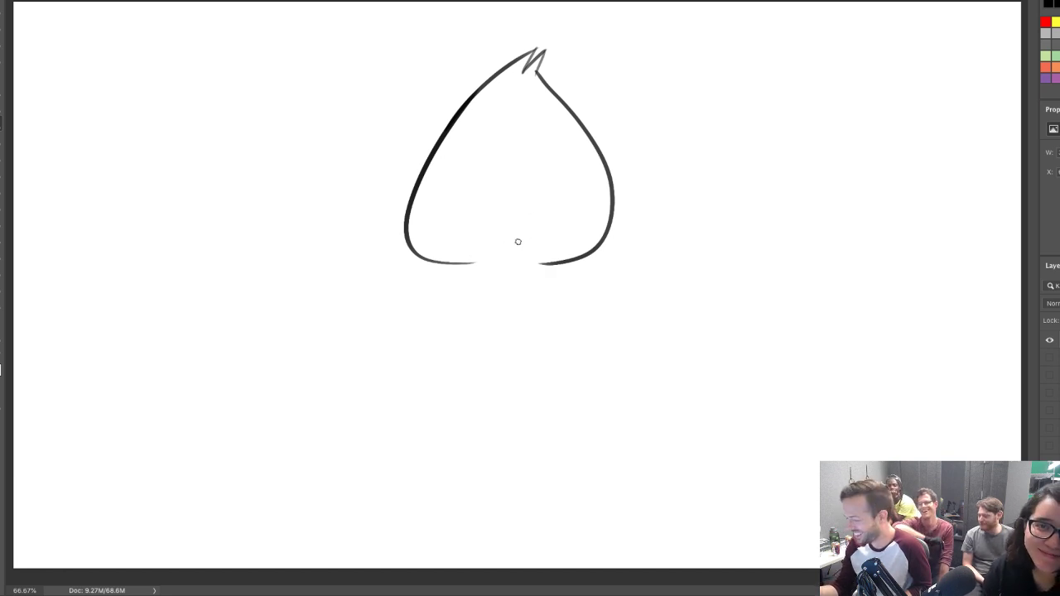
pyautogui.moveTo(476, 264)
pyautogui.mouseDown()
pyautogui.moveTo(535, 263)
pyautogui.moveTo(476, 263)
pyautogui.mouseUp()
pyautogui.hotkey('ctrl', 'z')
pyautogui.hotkey('ctrl', 'z')
pyautogui.moveTo(540, 263)
pyautogui.mouseDown()
pyautogui.moveTo(462, 262)
pyautogui.moveTo(557, 261)
pyautogui.mouseUp()
pyautogui.hotkey('ctrl', 'z')
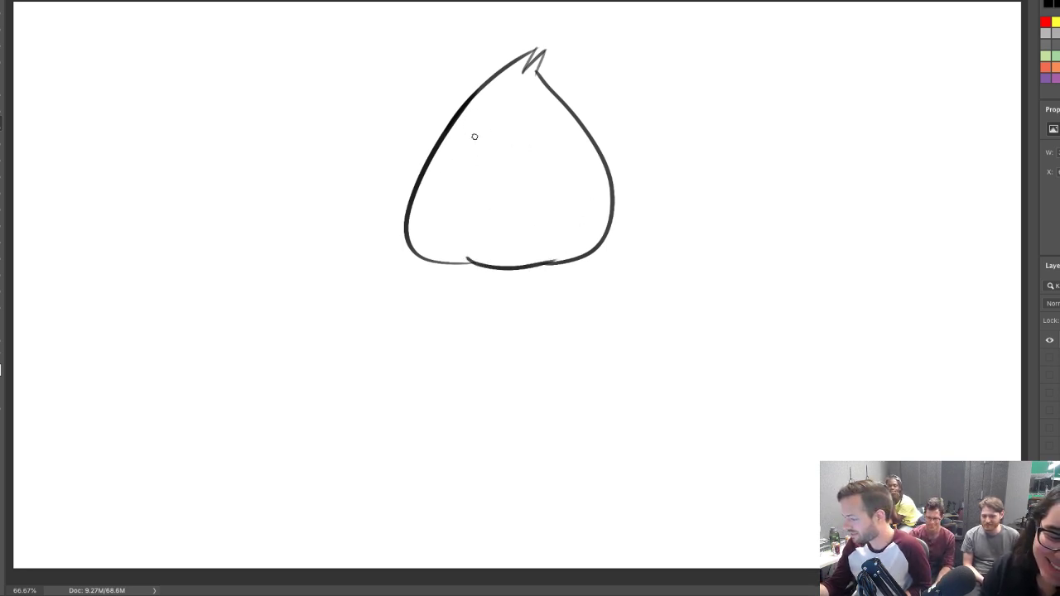
# Draw a large pointed beak with a curved mouth line and erase the head outline crossing it
pyautogui.moveTo(477, 132)
pyautogui.mouseDown()
pyautogui.moveTo(400, 190)
pyautogui.moveTo(497, 201)
pyautogui.mouseUp()
pyautogui.hotkey('ctrl', 'z')
pyautogui.moveTo(400, 190)
pyautogui.mouseDown()
pyautogui.moveTo(445, 198)
pyautogui.moveTo(403, 189)
pyautogui.moveTo(452, 194)
pyautogui.moveTo(520, 180)
pyautogui.mouseUp()
pyautogui.hotkey('ctrl', 'z')
pyautogui.moveTo(404, 190)
pyautogui.mouseDown()
pyautogui.moveTo(504, 195)
pyautogui.moveTo(505, 221)
pyautogui.mouseUp()
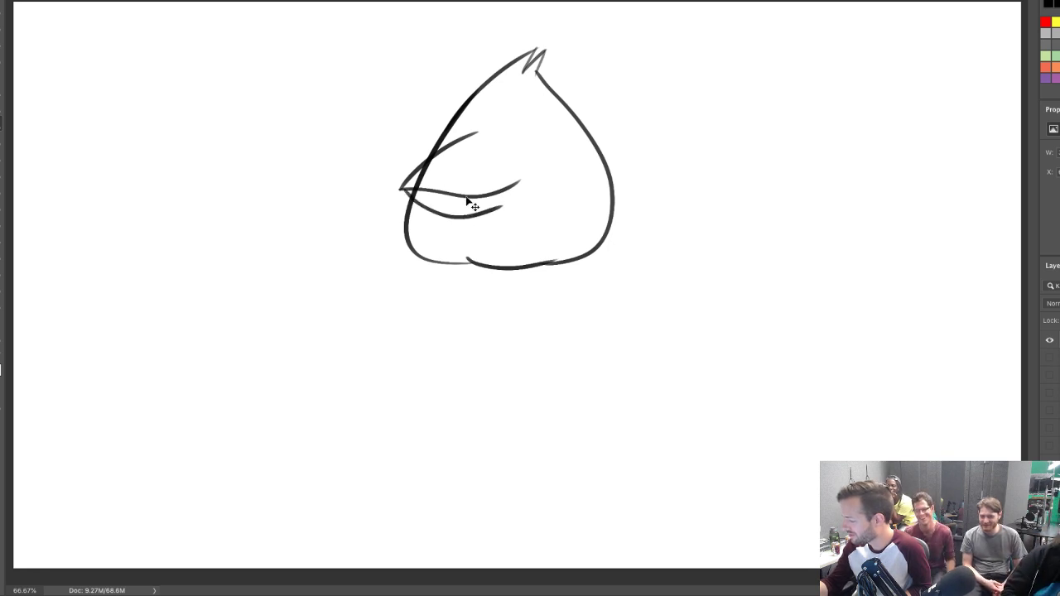
pyautogui.hotkey('ctrl', 'z')
pyautogui.moveTo(405, 192); pyautogui.dragTo(510, 221)
pyautogui.hotkey('ctrl', 'z')
pyautogui.moveTo(405, 193)
pyautogui.mouseDown()
pyautogui.moveTo(494, 228)
pyautogui.moveTo(530, 180)
pyautogui.moveTo(468, 126)
pyautogui.mouseUp()
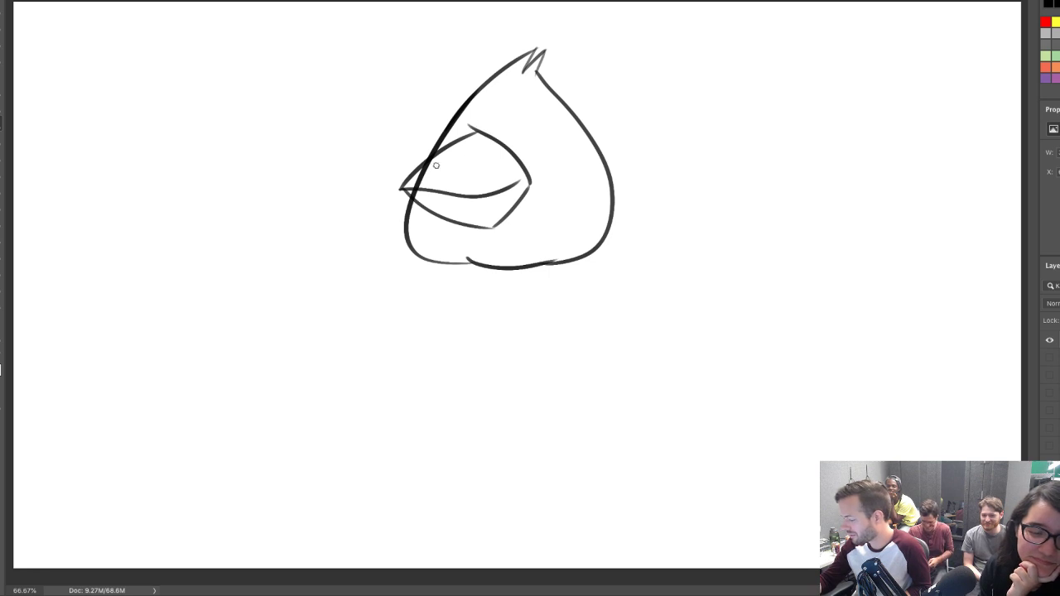
pyautogui.moveTo(415, 183); pyautogui.dragTo(438, 163)
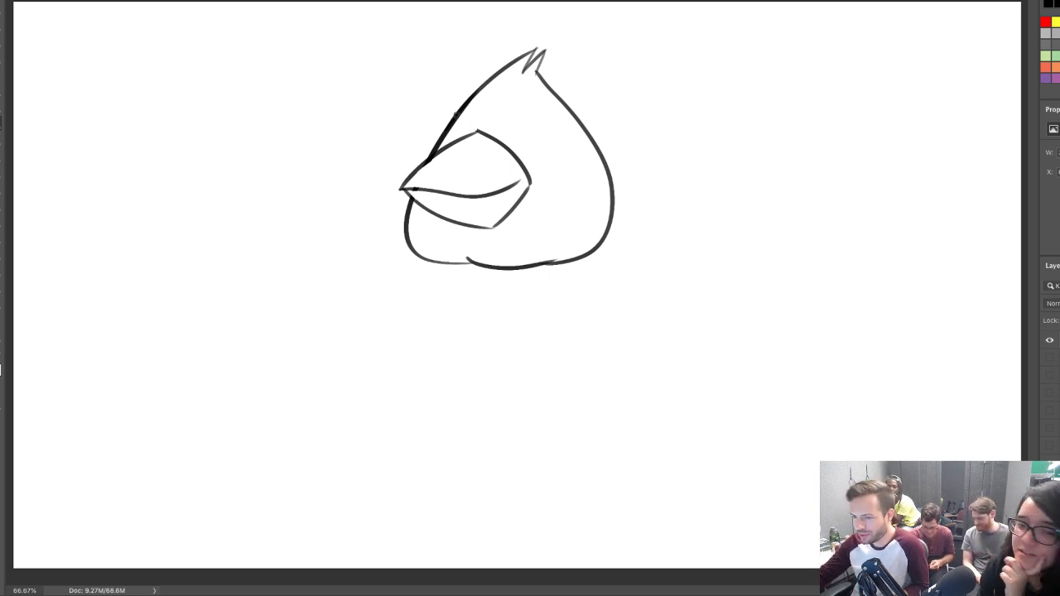
# Outline the face mask from the beak around the eye area and down to the base of the head
pyautogui.moveTo(478, 130)
pyautogui.mouseDown()
pyautogui.moveTo(454, 122)
pyautogui.moveTo(564, 116)
pyautogui.mouseUp()
pyautogui.hotkey('ctrl', 'z')
pyautogui.hotkey('ctrl', 'z')
pyautogui.moveTo(478, 128)
pyautogui.mouseDown()
pyautogui.moveTo(539, 105)
pyautogui.moveTo(566, 119)
pyautogui.moveTo(531, 152)
pyautogui.mouseUp()
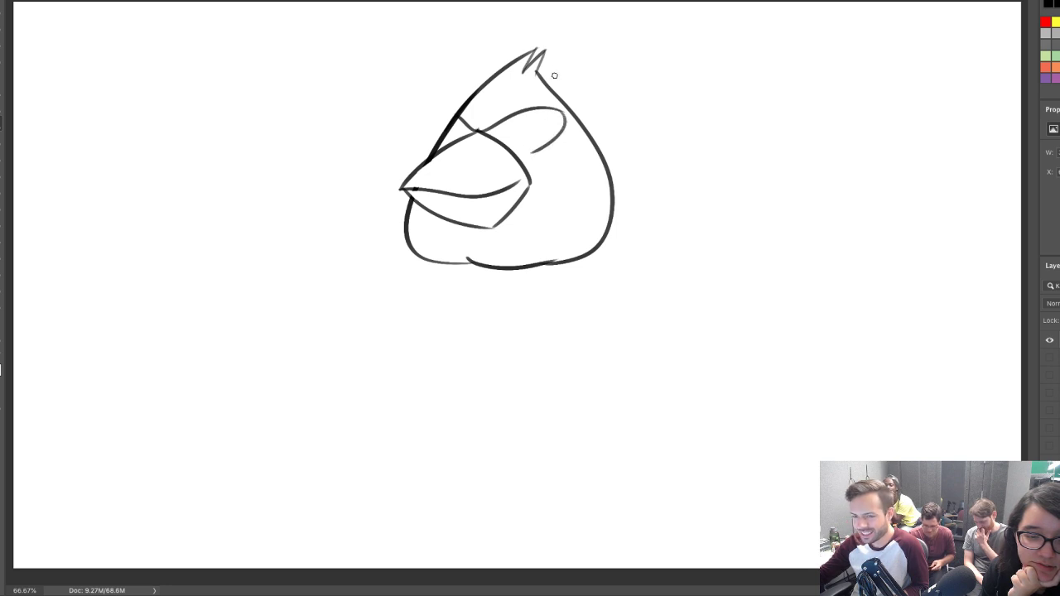
pyautogui.hotkey('ctrl', 'z')
pyautogui.moveTo(556, 108)
pyautogui.mouseDown()
pyautogui.moveTo(544, 156)
pyautogui.moveTo(552, 262)
pyautogui.mouseUp()
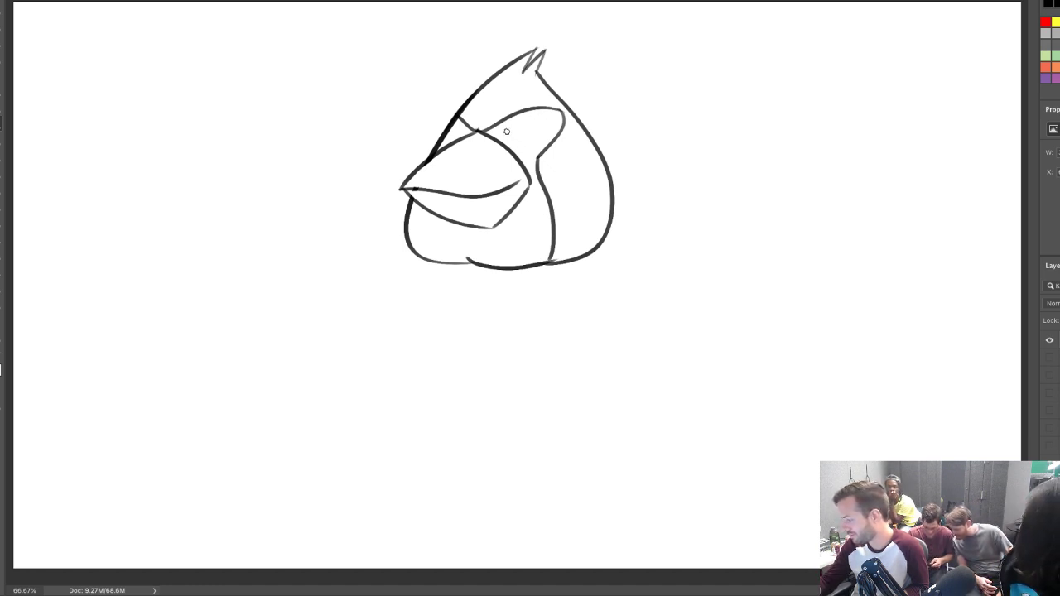
# Draw two narrow glaring eyes with pupils inside the mask, the far one partly behind the beak
pyautogui.moveTo(506, 130)
pyautogui.mouseDown()
pyautogui.moveTo(544, 120)
pyautogui.moveTo(539, 133)
pyautogui.mouseUp()
pyautogui.hotkey('ctrl', 'z')
pyautogui.hotkey('ctrl', 'z')
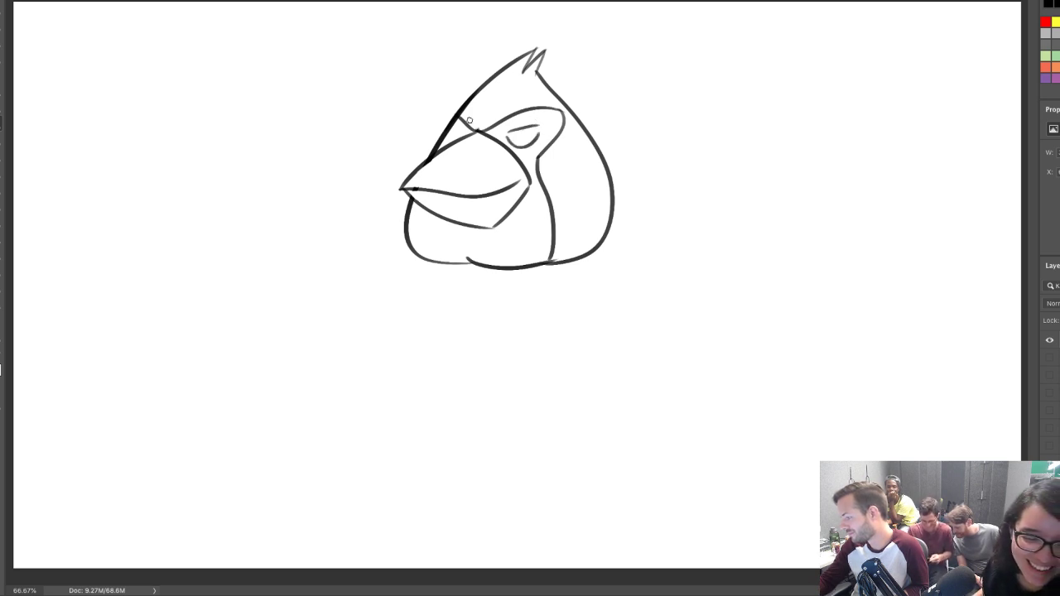
pyautogui.moveTo(450, 128)
pyautogui.mouseDown()
pyautogui.moveTo(468, 139)
pyautogui.moveTo(465, 126)
pyautogui.mouseUp()
pyautogui.hotkey('ctrl', 'z')
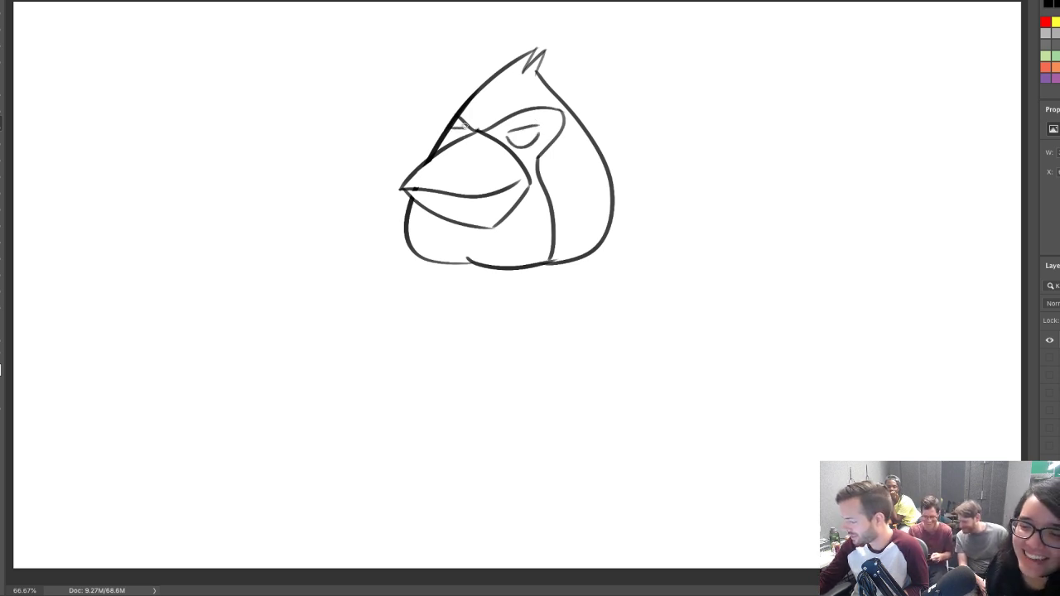
pyautogui.hotkey('ctrl', 'z')
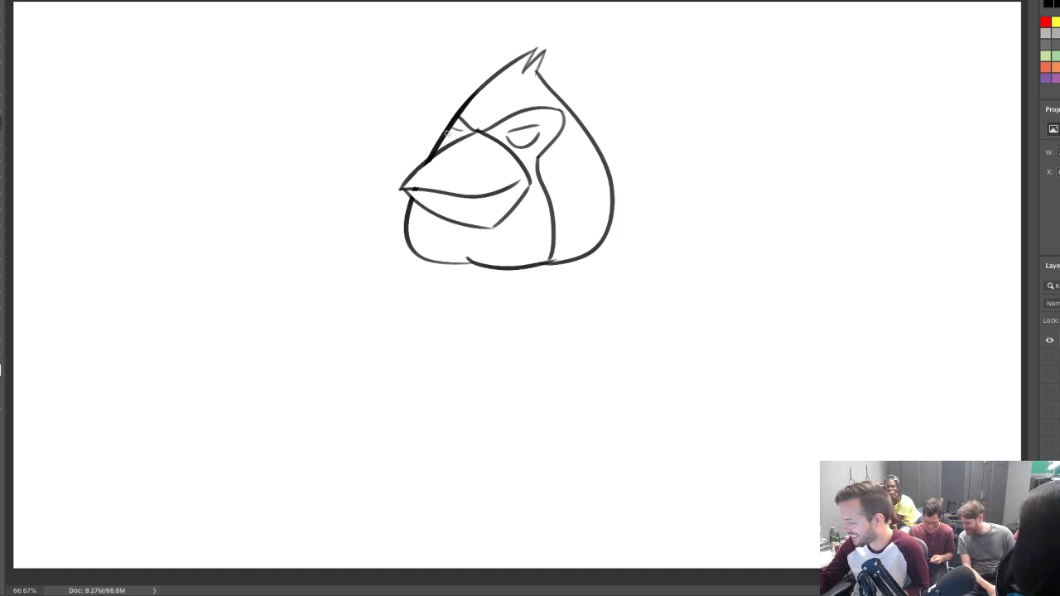
pyautogui.moveTo(517, 129)
pyautogui.mouseDown()
pyautogui.moveTo(453, 131)
pyautogui.moveTo(528, 130)
pyautogui.moveTo(507, 132)
pyautogui.moveTo(538, 135)
pyautogui.mouseUp()
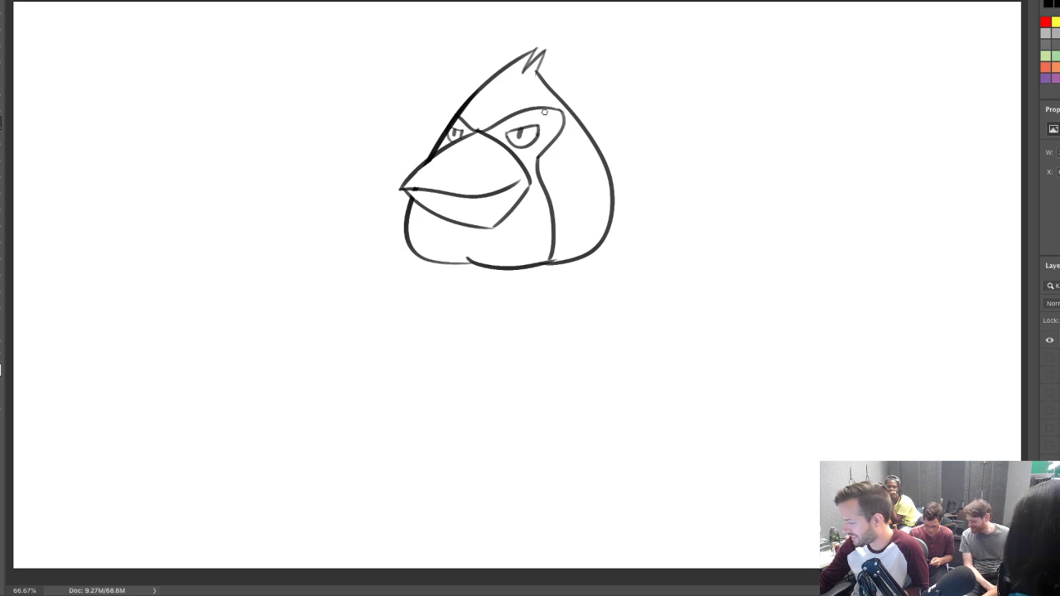
# Fill the mask areas around both eyes and below the beak with black
pyautogui.press('g')
pyautogui.click(540, 217)
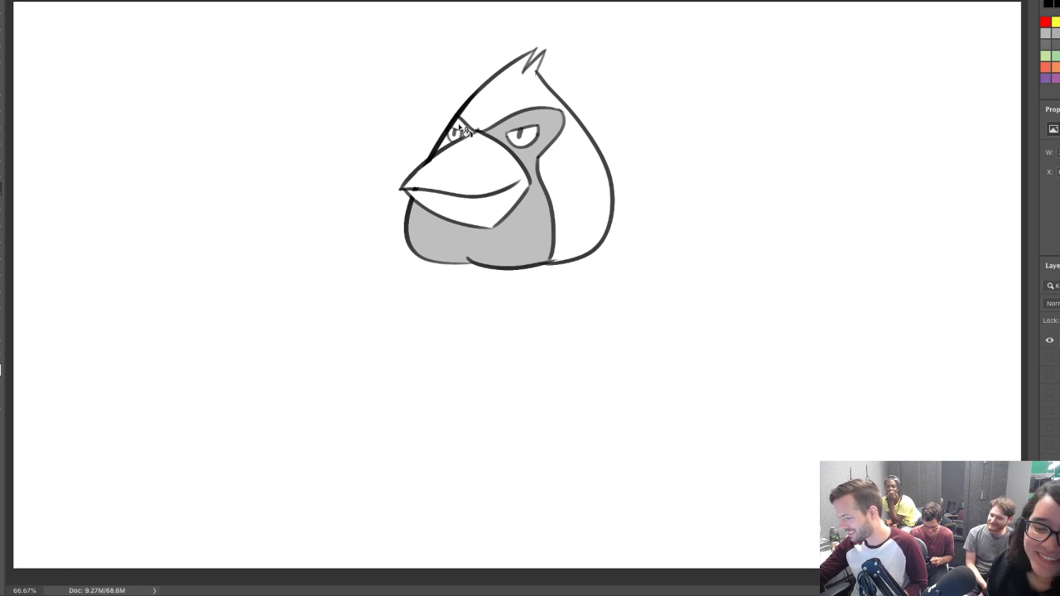
pyautogui.hotkey('ctrl', 'z')
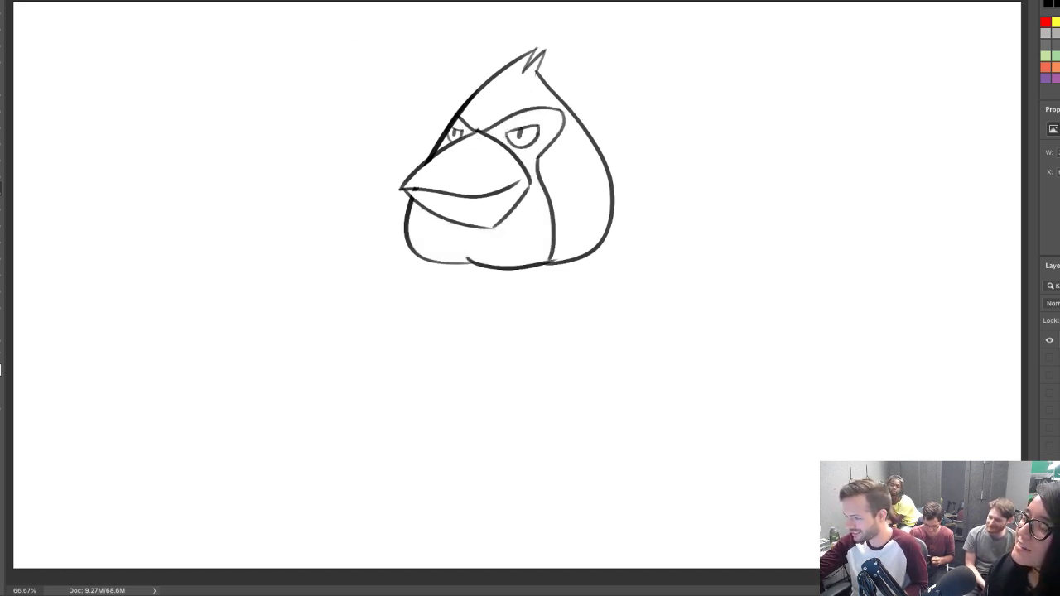
pyautogui.click(545, 133)
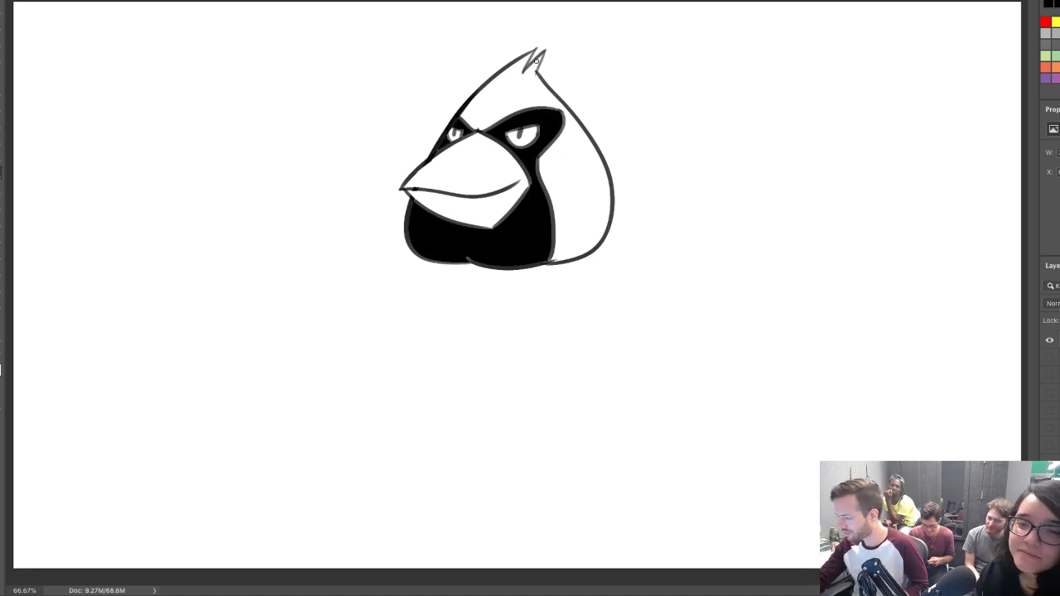
# Erase the pointed top of the head and its feather tuft with an enlarged eraser
pyautogui.press(']')
pyautogui.press(']')
pyautogui.press(']')
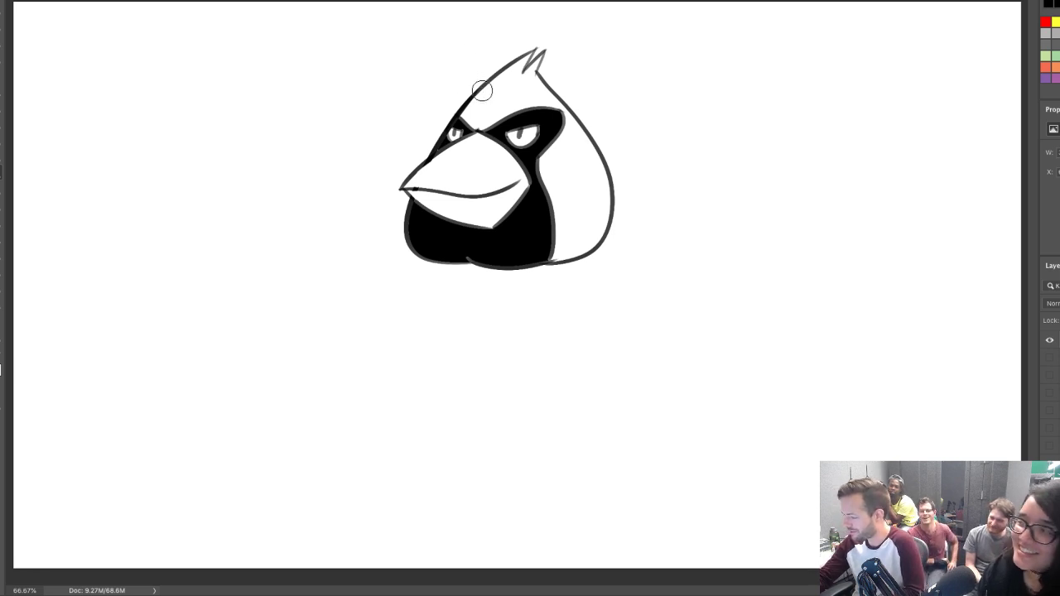
pyautogui.moveTo(474, 88)
pyautogui.mouseDown()
pyautogui.moveTo(591, 79)
pyautogui.moveTo(481, 76)
pyautogui.moveTo(528, 61)
pyautogui.mouseUp()
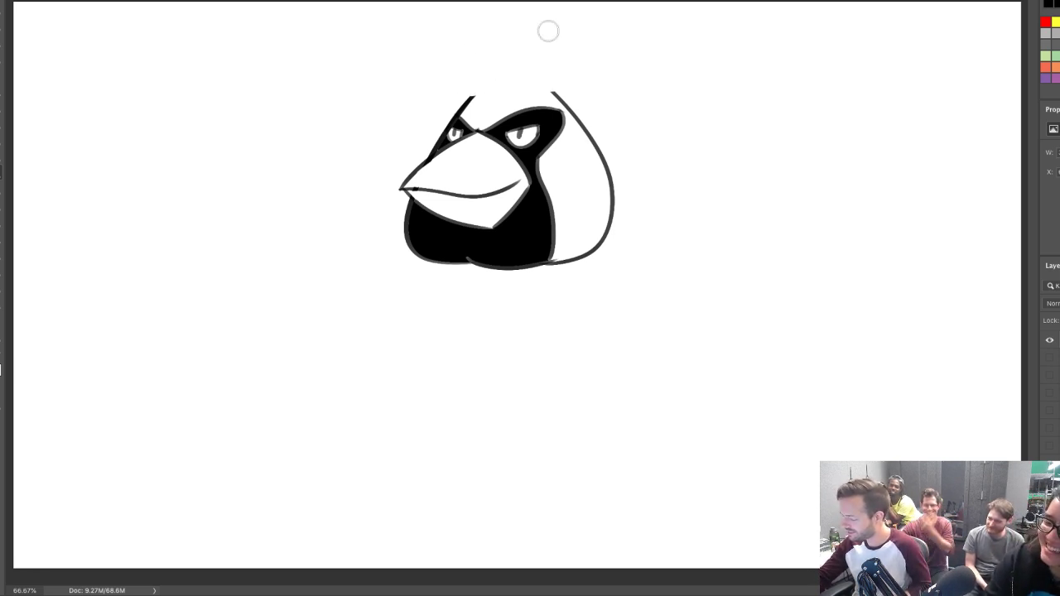
# Draw a swept-forward quiff with a curled tip and inner strand lines on top of the bird's head
pyautogui.press('b')
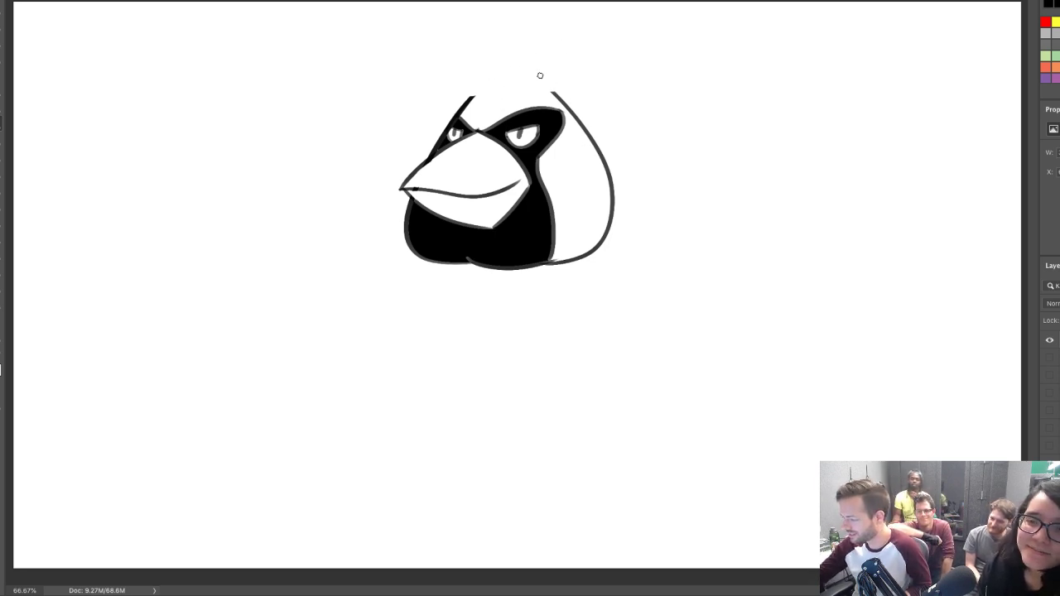
pyautogui.moveTo(526, 86); pyautogui.dragTo(452, 97)
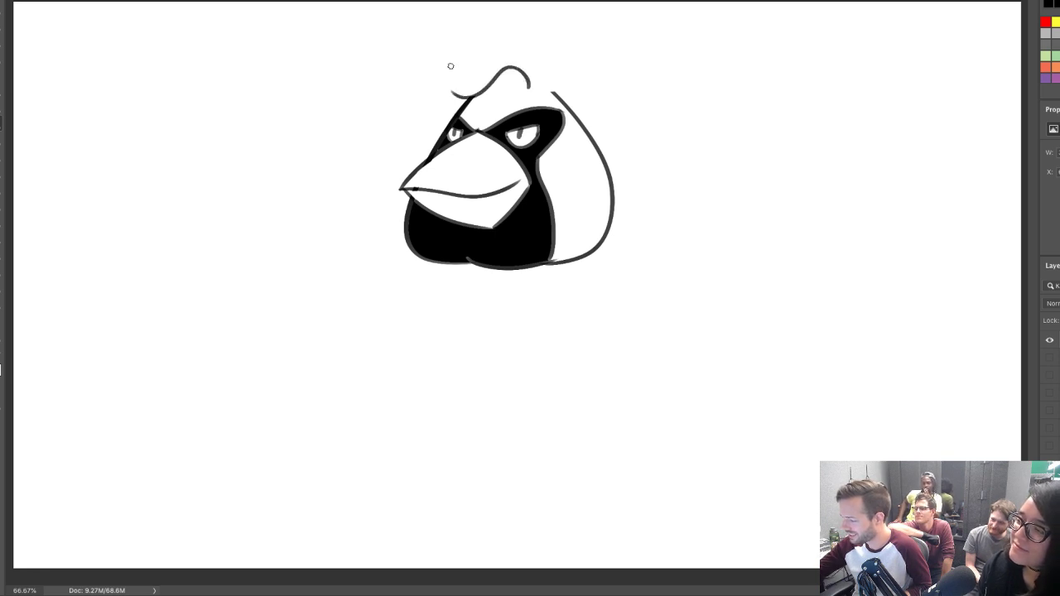
pyautogui.moveTo(531, 87)
pyautogui.mouseDown()
pyautogui.moveTo(531, 64)
pyautogui.moveTo(459, 80)
pyautogui.mouseUp()
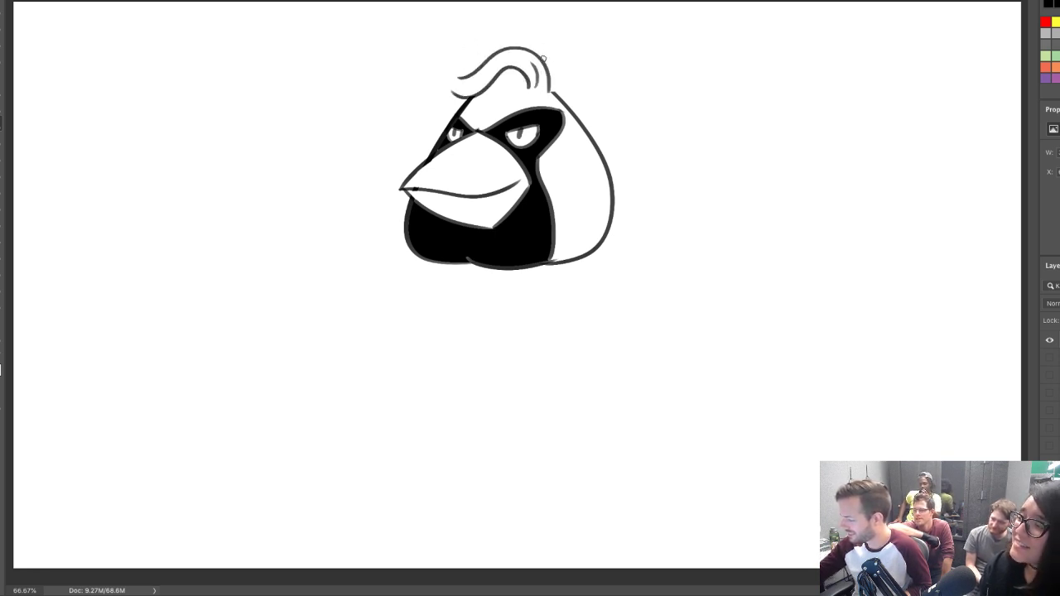
pyautogui.hotkey('ctrl', 'z')
pyautogui.moveTo(543, 86)
pyautogui.mouseDown()
pyautogui.moveTo(485, 57)
pyautogui.moveTo(456, 86)
pyautogui.moveTo(473, 55)
pyautogui.mouseUp()
pyautogui.moveTo(557, 88)
pyautogui.mouseDown()
pyautogui.moveTo(538, 55)
pyautogui.moveTo(559, 65)
pyautogui.moveTo(537, 47)
pyautogui.mouseUp()
pyautogui.hotkey('ctrl', 'z')
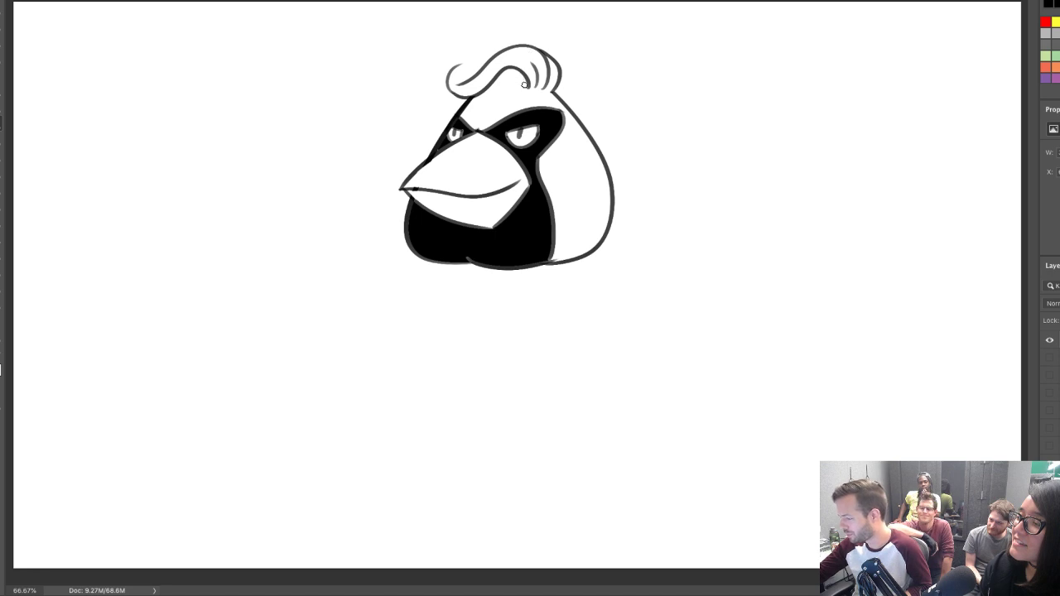
# Add short inner strand lines along the front of the quiff and a small pointed stroke inside its curled tip
pyautogui.moveTo(526, 86); pyautogui.dragTo(502, 71)
pyautogui.hotkey('ctrl', 'z')
pyautogui.hotkey('ctrl', 'z')
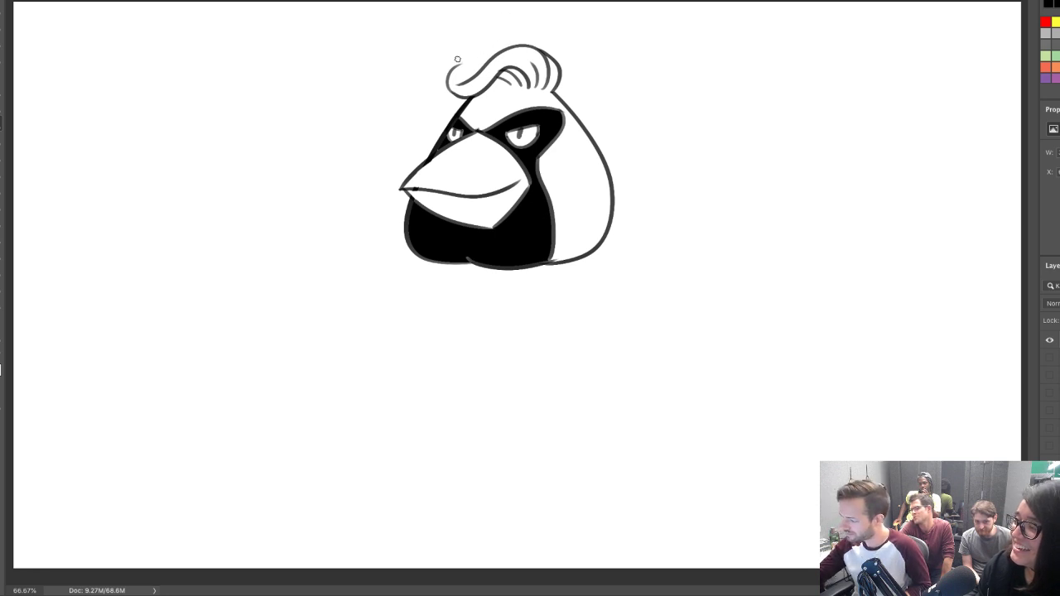
pyautogui.moveTo(463, 63)
pyautogui.mouseDown()
pyautogui.moveTo(460, 78)
pyautogui.moveTo(489, 63)
pyautogui.moveTo(473, 68)
pyautogui.mouseUp()
pyautogui.hotkey('ctrl', 'z')
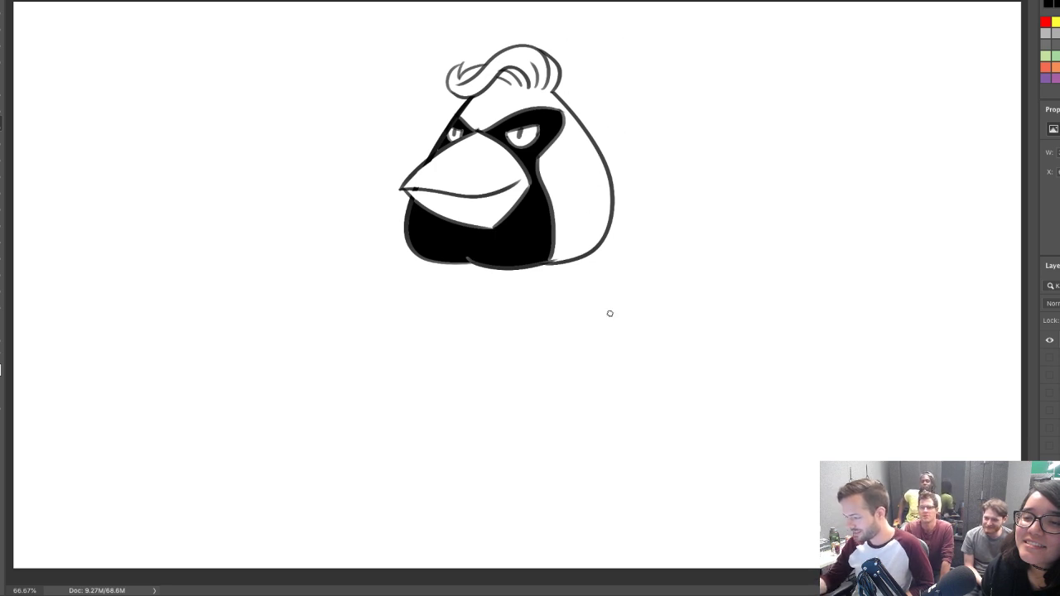
# Erase the narrow glaring eyes and redraw them as wide rounded eyes with small oval pupils
pyautogui.press('e')
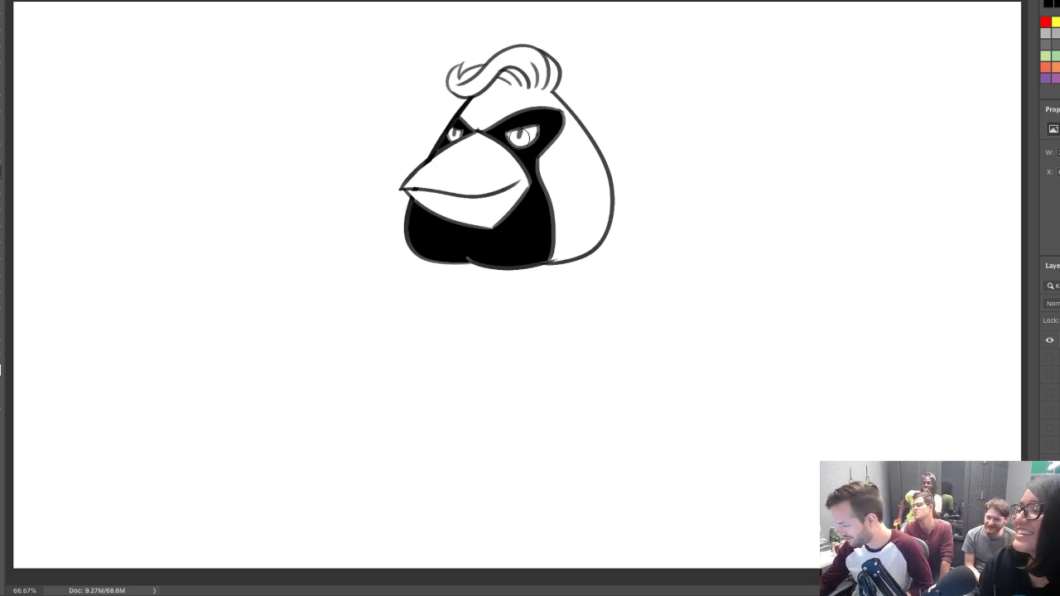
pyautogui.moveTo(521, 139); pyautogui.dragTo(524, 131)
pyautogui.moveTo(455, 134); pyautogui.dragTo(454, 133)
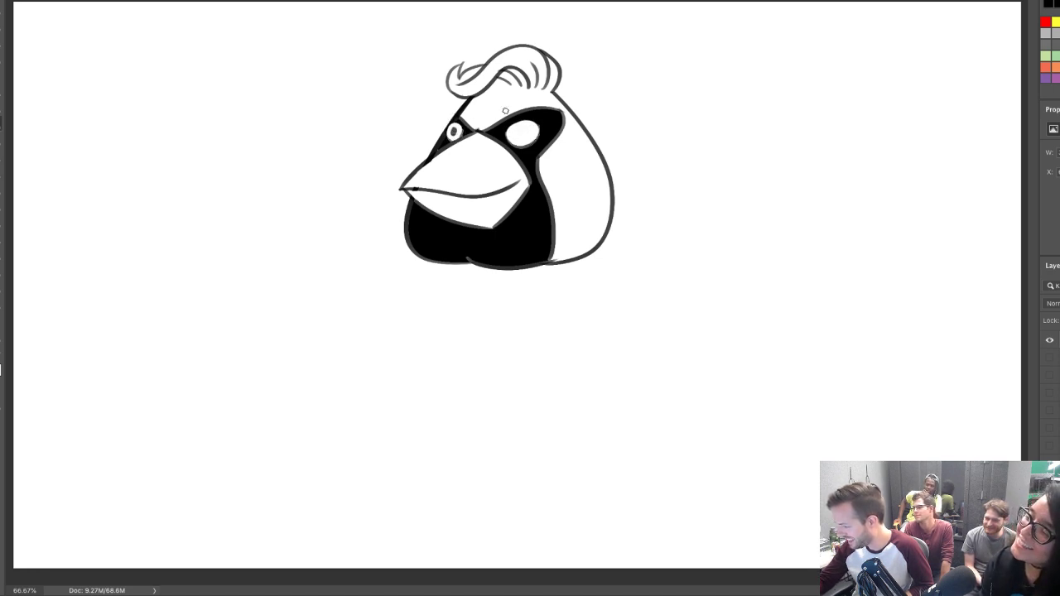
pyautogui.moveTo(521, 133); pyautogui.dragTo(519, 134)
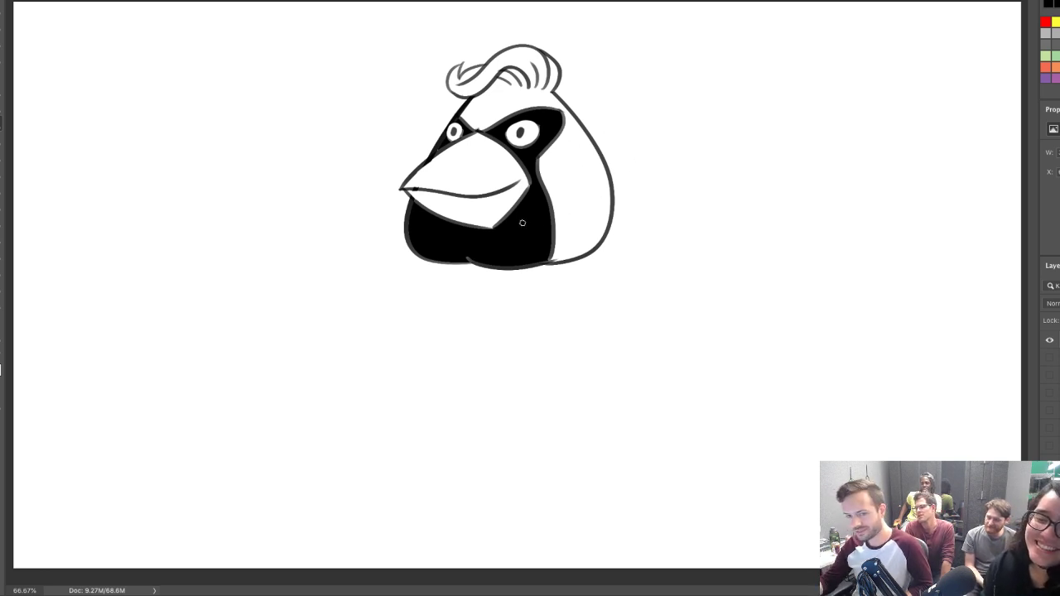
# Erase the rounded cheek and bottom outline of the head and draw a straighter front edge below the beak
pyautogui.press('e')
pyautogui.moveTo(405, 206)
pyautogui.mouseDown()
pyautogui.moveTo(410, 246)
pyautogui.moveTo(465, 268)
pyautogui.moveTo(597, 256)
pyautogui.mouseUp()
pyautogui.moveTo(403, 204); pyautogui.dragTo(417, 249)
pyautogui.press('b')
pyautogui.moveTo(423, 205); pyautogui.dragTo(427, 255)
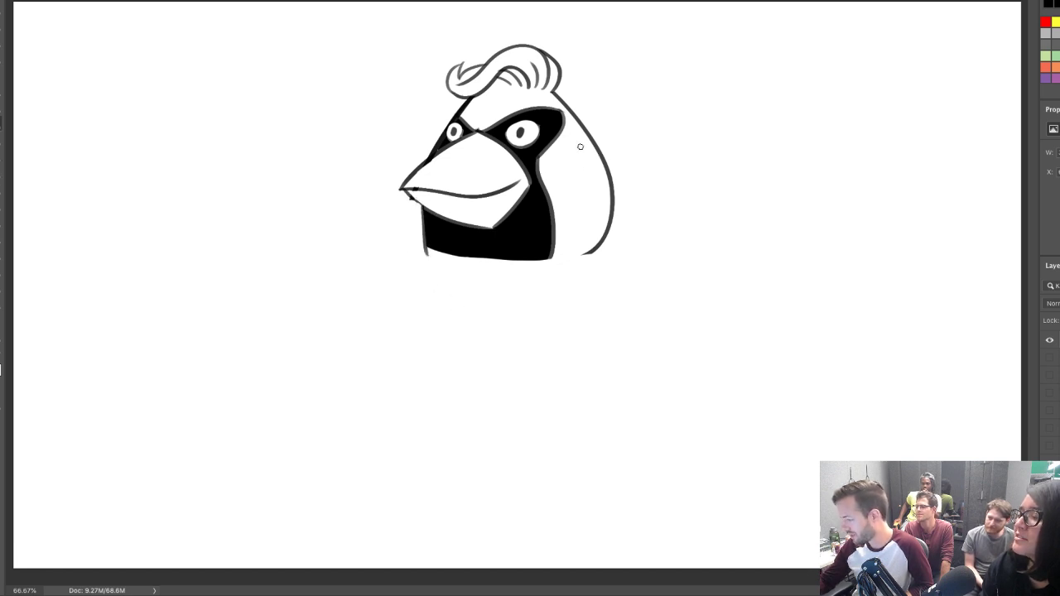
# Replace the bulging back of the head with a slimmer, nearly vertical contour and touch up the outline ends
pyautogui.press('e')
pyautogui.moveTo(561, 92)
pyautogui.mouseDown()
pyautogui.moveTo(573, 107)
pyautogui.moveTo(585, 273)
pyautogui.mouseUp()
pyautogui.press('b')
pyautogui.moveTo(551, 89); pyautogui.dragTo(581, 280)
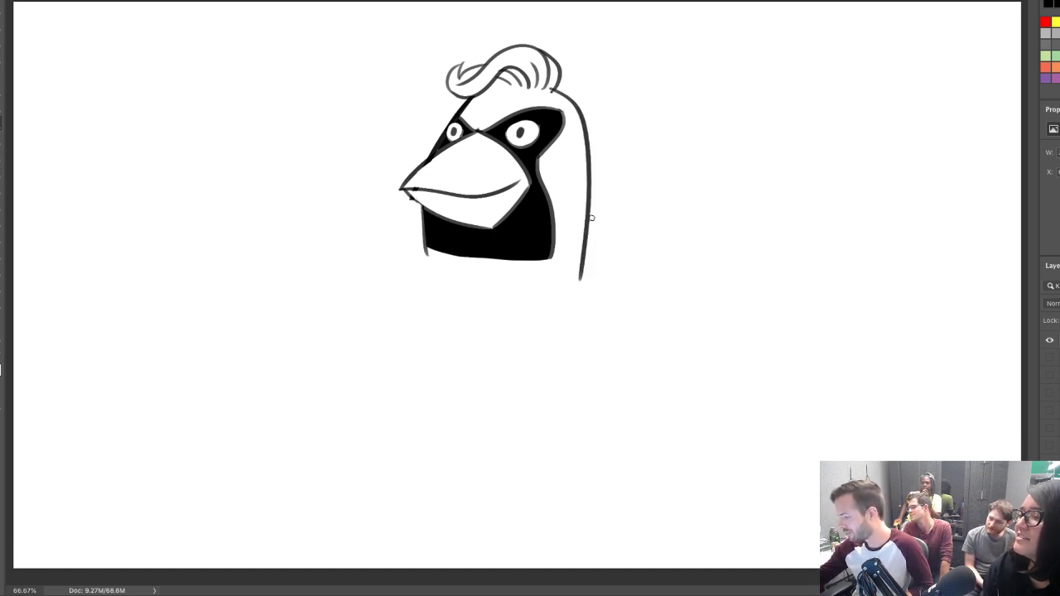
pyautogui.hotkey('ctrl', 'z')
pyautogui.moveTo(553, 89); pyautogui.dragTo(583, 261)
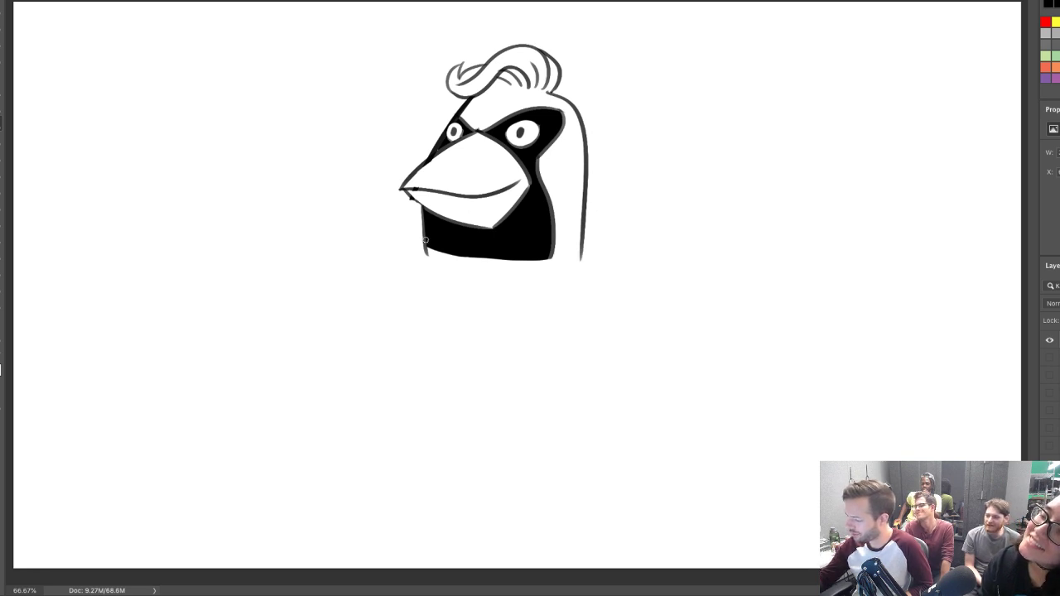
pyautogui.moveTo(425, 241); pyautogui.dragTo(430, 254)
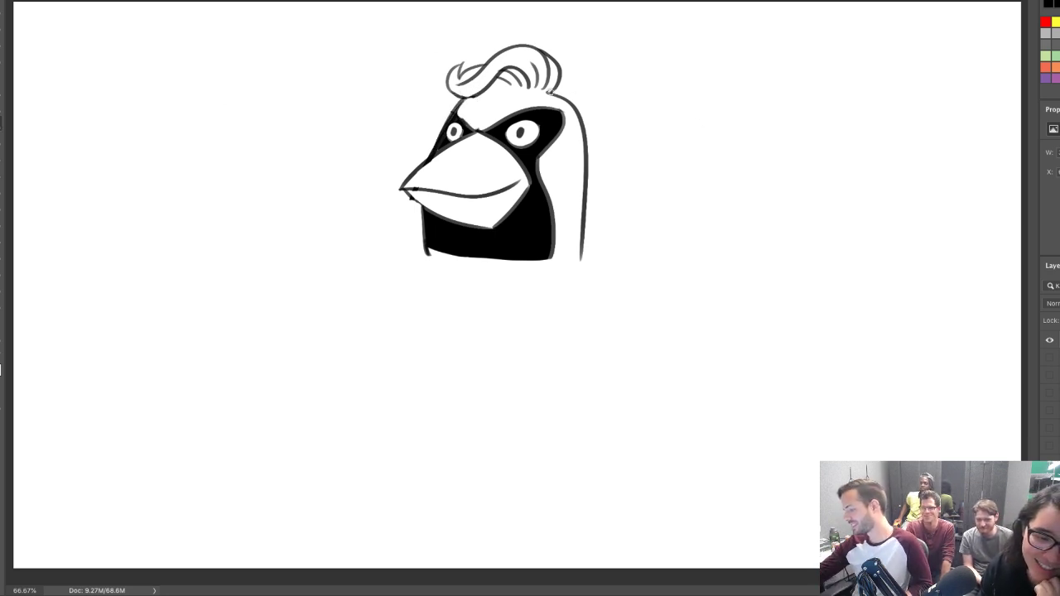
pyautogui.moveTo(548, 93); pyautogui.dragTo(576, 114)
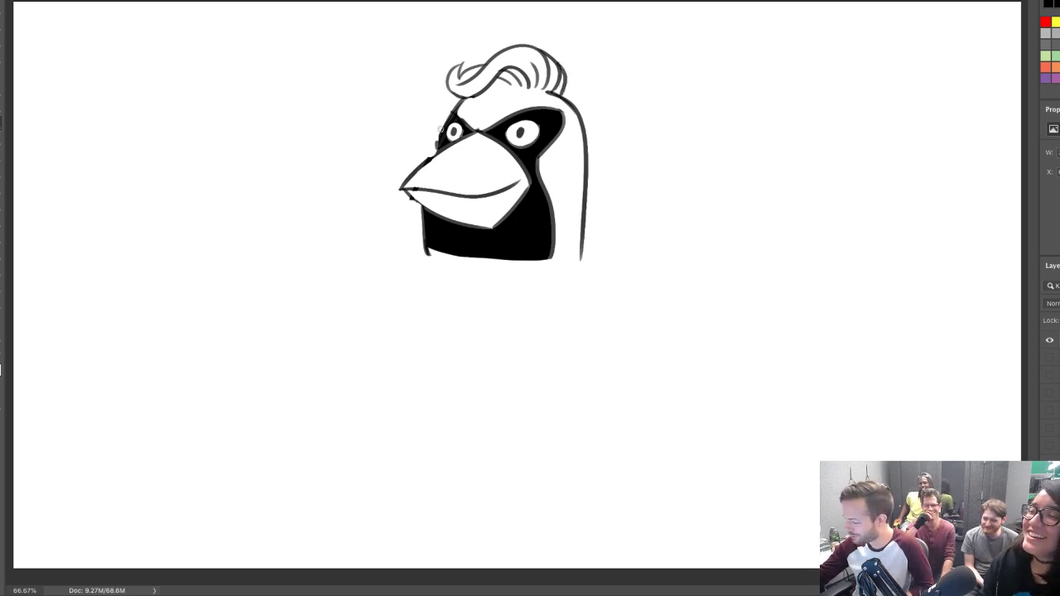
# Redraw the brow contour beside the far eye with a rounder curve and erase the rough edge below the beak
pyautogui.moveTo(431, 155); pyautogui.dragTo(451, 106)
pyautogui.hotkey('ctrl', 'z')
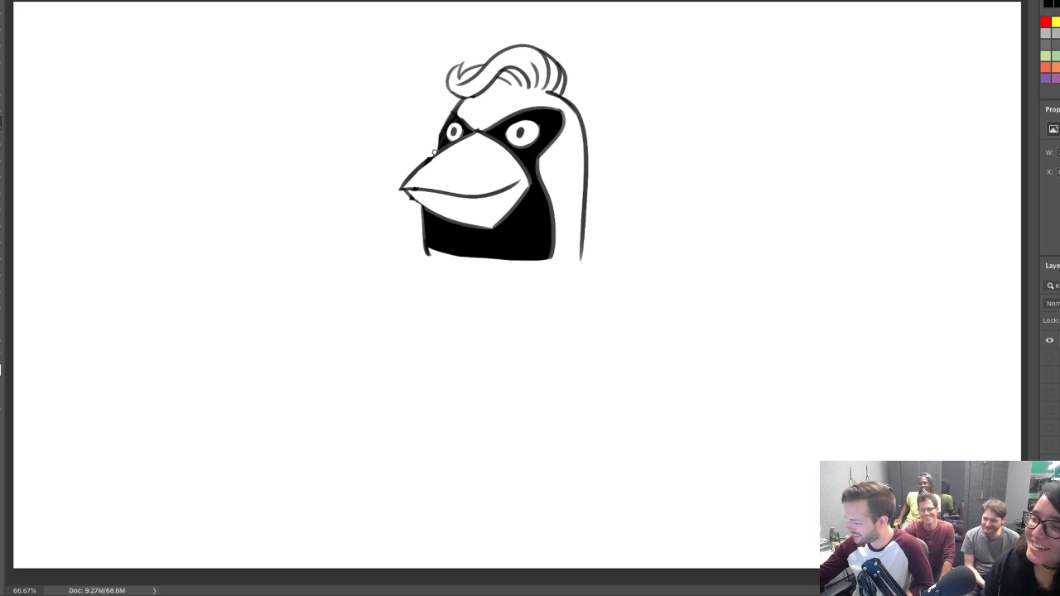
pyautogui.moveTo(435, 154); pyautogui.dragTo(464, 89)
pyautogui.press('e')
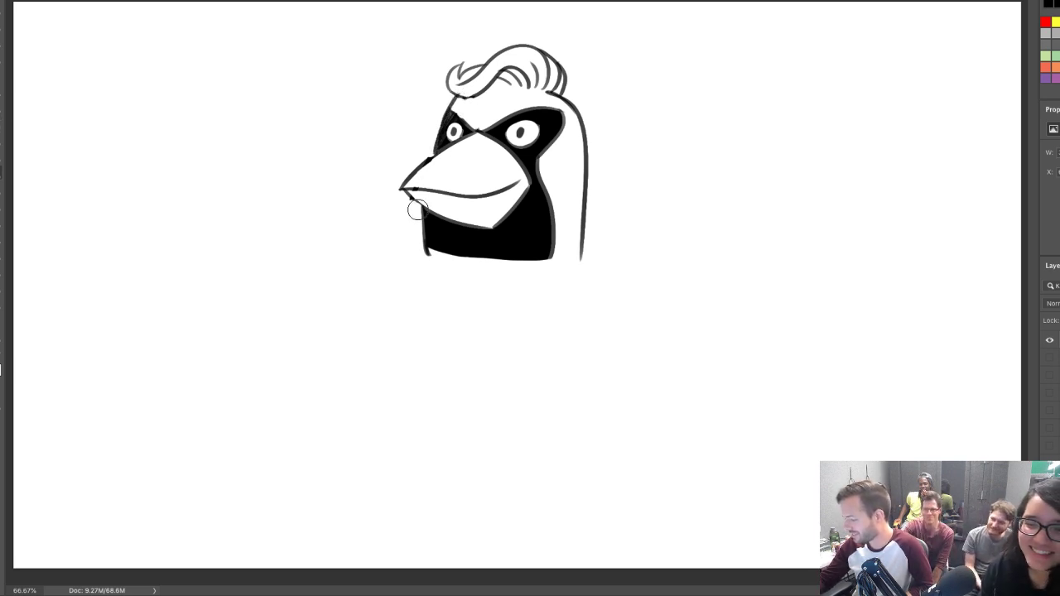
pyautogui.moveTo(418, 209)
pyautogui.mouseDown()
pyautogui.moveTo(425, 281)
pyautogui.moveTo(429, 266)
pyautogui.mouseUp()
pyautogui.moveTo(407, 193)
pyautogui.mouseDown()
pyautogui.moveTo(432, 210)
pyautogui.moveTo(416, 206)
pyautogui.mouseUp()
pyautogui.hotkey('ctrl', 'z')
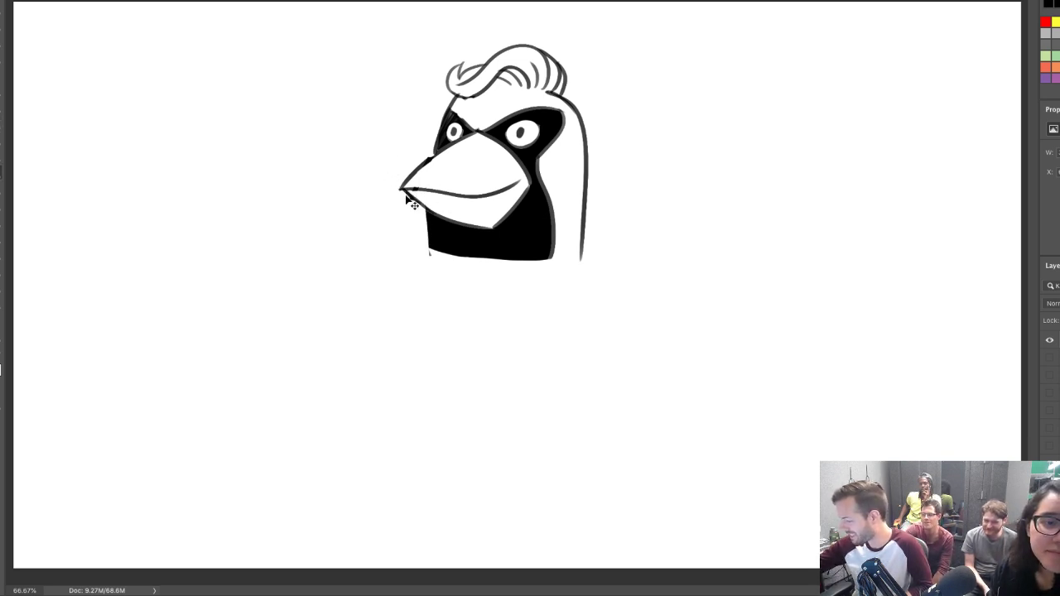
# Draw a deep curved jawline from the front of the throat to the back of the head
pyautogui.press('b')
pyautogui.press(']')
pyautogui.press(']')
pyautogui.press(']')
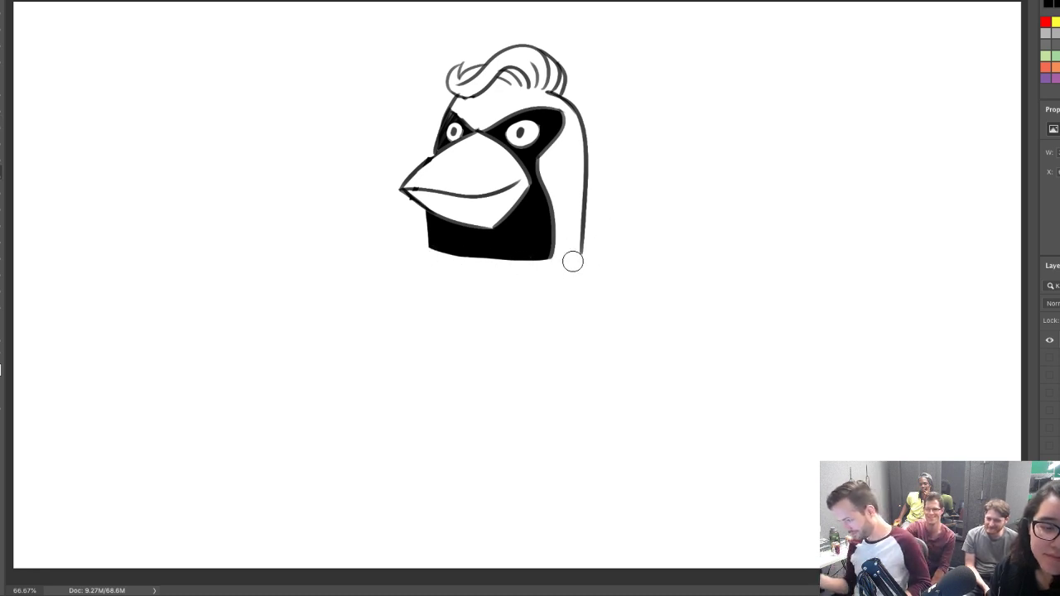
pyautogui.press('[')
pyautogui.press('[')
pyautogui.press('[')
pyautogui.moveTo(428, 248)
pyautogui.mouseDown()
pyautogui.moveTo(565, 260)
pyautogui.moveTo(598, 236)
pyautogui.mouseUp()
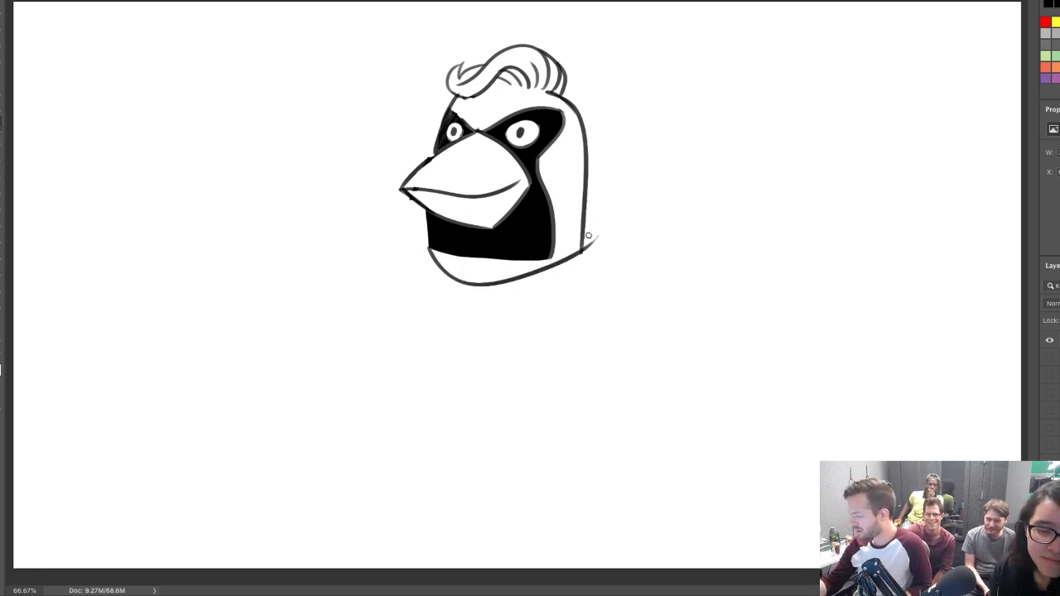
pyautogui.hotkey('ctrl', 'z')
pyautogui.moveTo(425, 248)
pyautogui.mouseDown()
pyautogui.moveTo(494, 294)
pyautogui.moveTo(599, 208)
pyautogui.moveTo(593, 256)
pyautogui.mouseUp()
# Extend the mask's rear edge down to the jawline and fill the enclosed chin area with black
pyautogui.press('e')
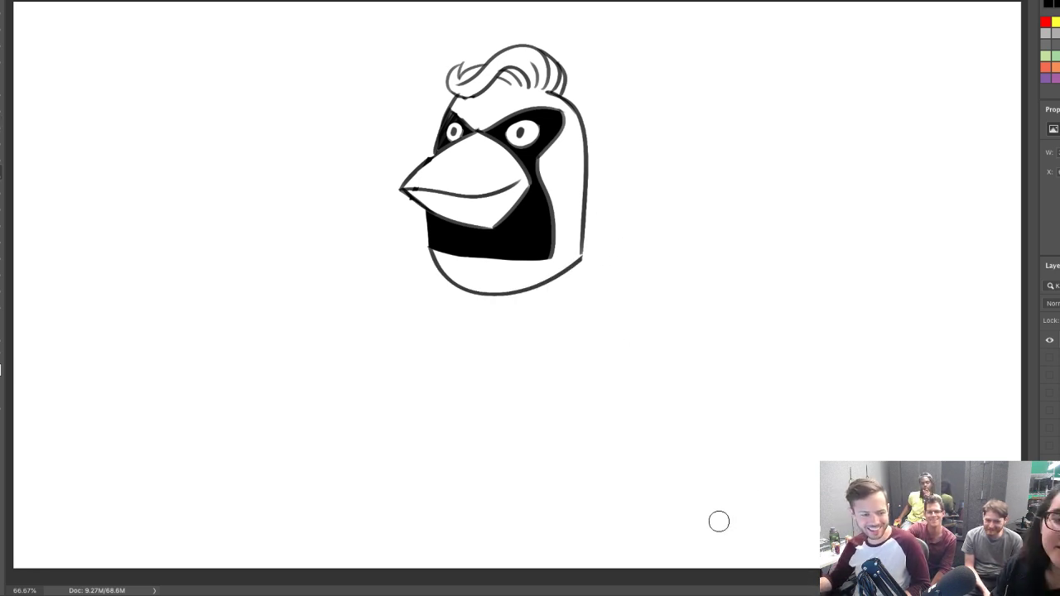
pyautogui.hotkey('ctrl', 'z')
pyautogui.moveTo(550, 250); pyautogui.dragTo(541, 284)
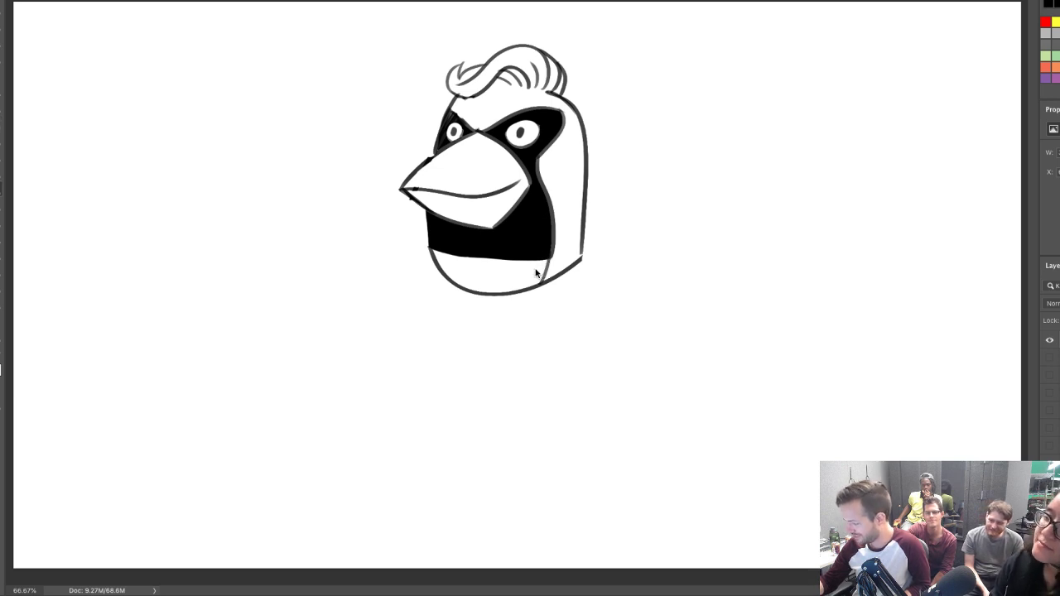
pyautogui.click(535, 274)
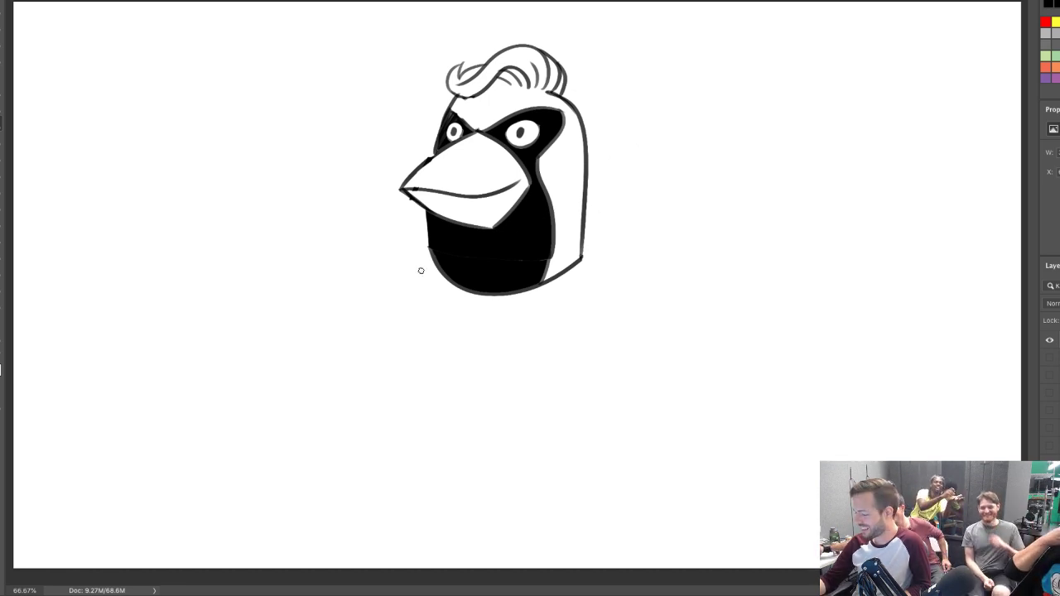
pyautogui.moveTo(425, 263); pyautogui.dragTo(419, 426)
pyautogui.hotkey('ctrl', 'z')
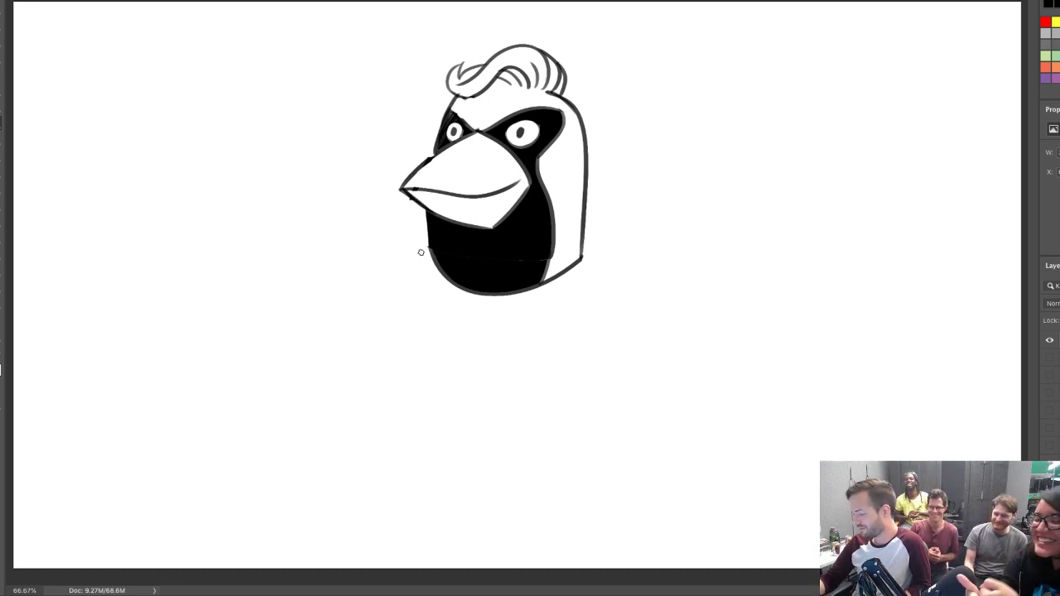
pyautogui.moveTo(422, 257); pyautogui.dragTo(413, 438)
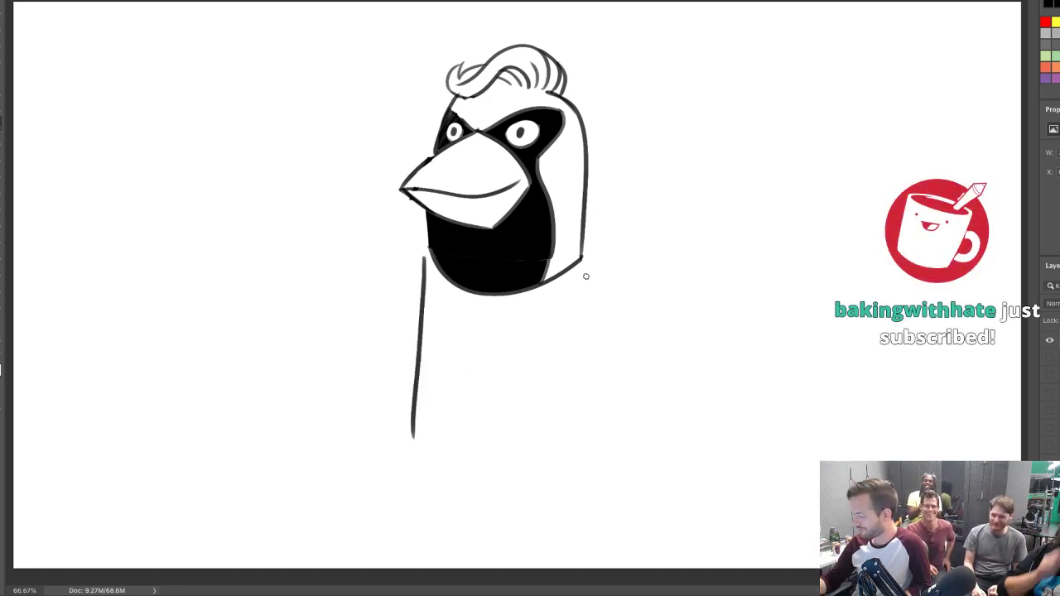
pyautogui.moveTo(587, 261); pyautogui.dragTo(597, 419)
pyautogui.hotkey('ctrl', 'z')
pyautogui.moveTo(587, 255); pyautogui.dragTo(609, 451)
pyautogui.hotkey('ctrl', 'z')
pyautogui.hotkey('ctrl', 'z')
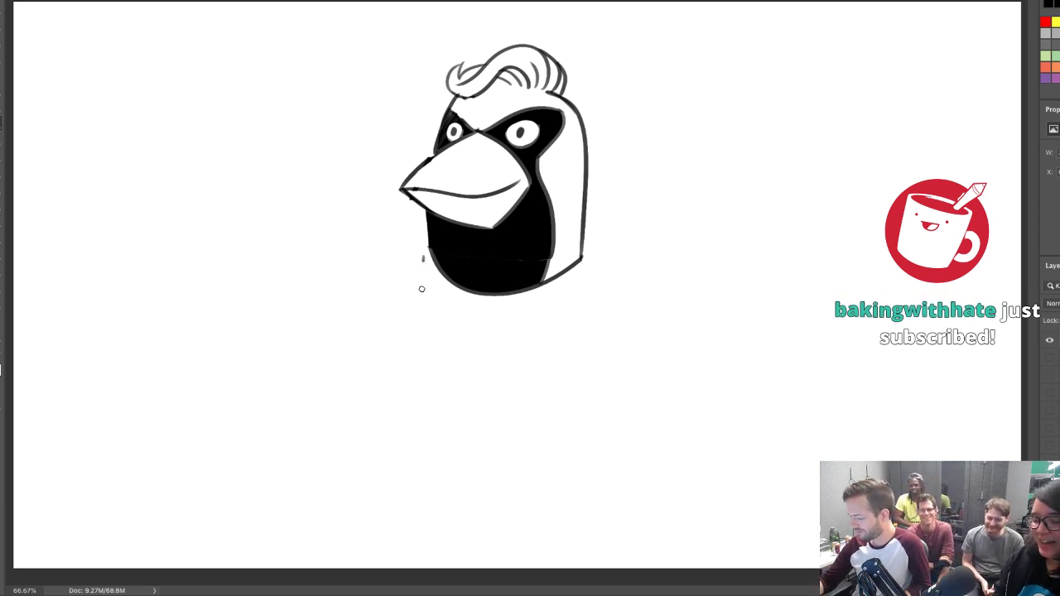
# Draw a straight-sided torso below the head, close it with a curved bottom line and trim the overshooting ends
pyautogui.moveTo(422, 260); pyautogui.dragTo(423, 471)
pyautogui.moveTo(585, 265); pyautogui.dragTo(587, 452)
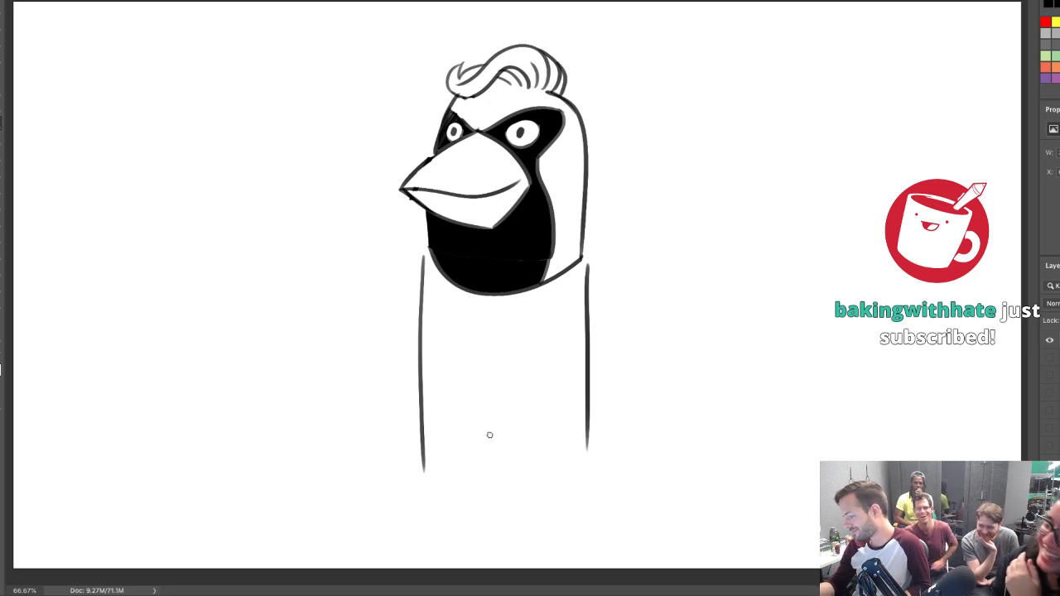
pyautogui.moveTo(423, 430); pyautogui.dragTo(589, 424)
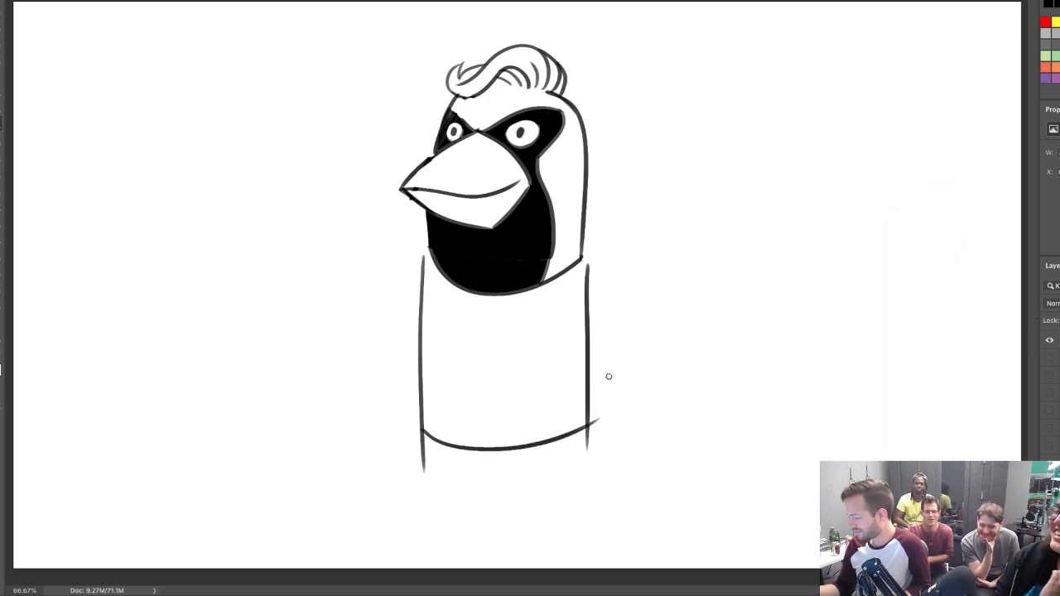
pyautogui.moveTo(424, 472); pyautogui.dragTo(420, 445)
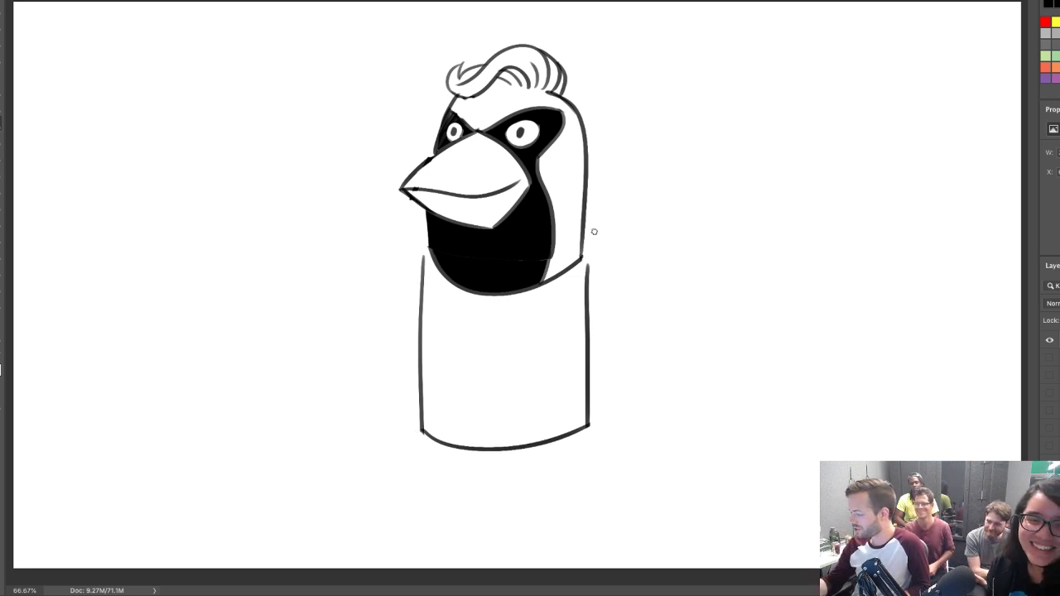
# Draw a curved shoulder line on each side of the neck, arching outward and down
pyautogui.moveTo(580, 258); pyautogui.dragTo(626, 336)
pyautogui.hotkey('ctrl', 'z')
pyautogui.moveTo(580, 258)
pyautogui.mouseDown()
pyautogui.moveTo(621, 272)
pyautogui.moveTo(629, 315)
pyautogui.mouseUp()
pyautogui.moveTo(426, 249)
pyautogui.mouseDown()
pyautogui.moveTo(390, 276)
pyautogui.moveTo(383, 329)
pyautogui.mouseUp()
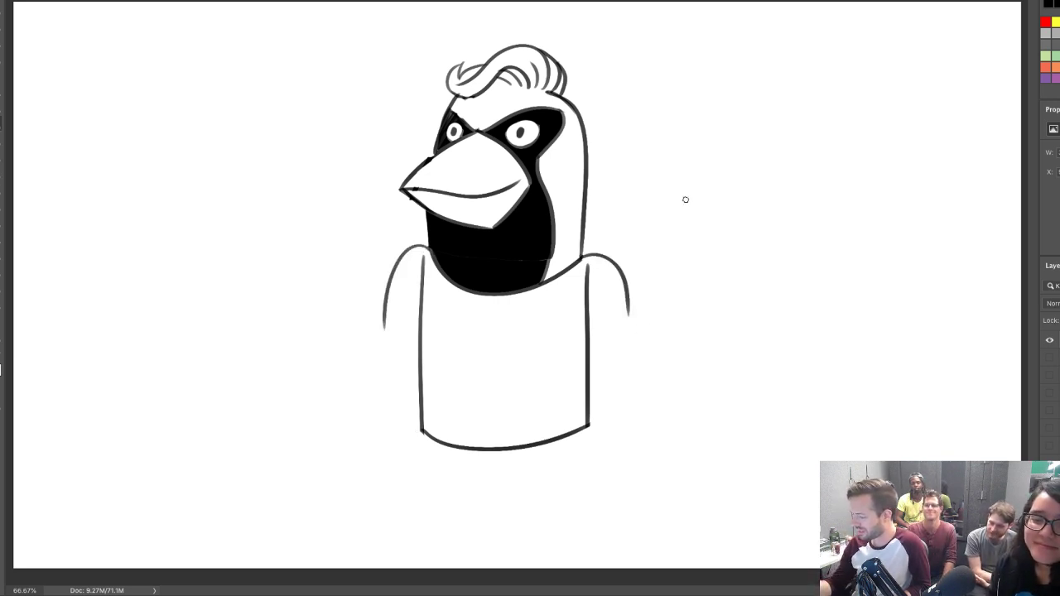
# Rework the tops of both torso side lines so that they connect to the base of the neck
pyautogui.press('e')
pyautogui.moveTo(421, 252); pyautogui.dragTo(423, 295)
pyautogui.moveTo(429, 247); pyautogui.dragTo(419, 339)
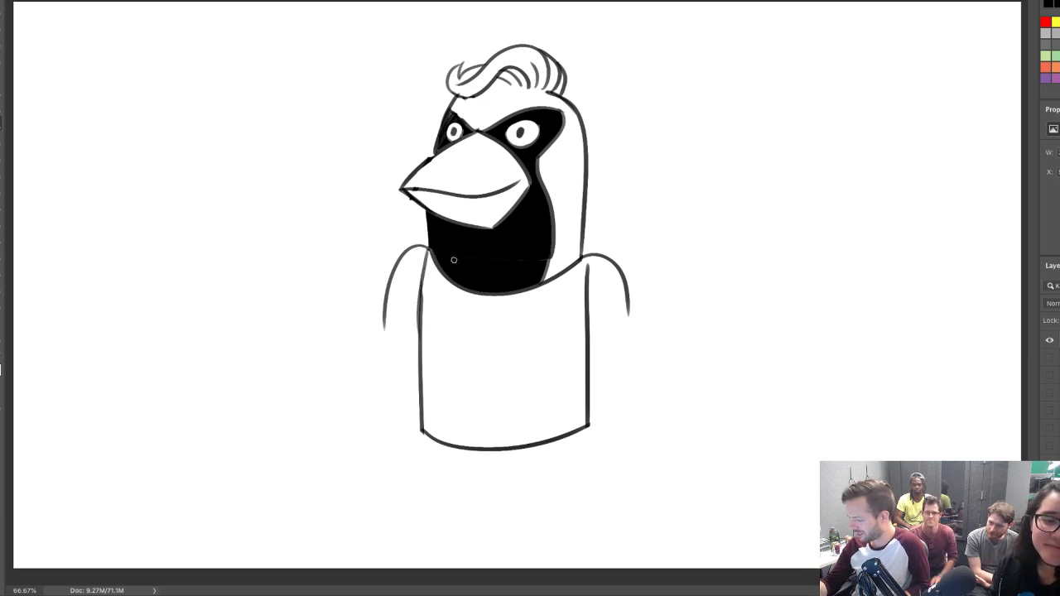
pyautogui.hotkey('ctrl', 'z')
pyautogui.moveTo(428, 248); pyautogui.dragTo(419, 339)
pyautogui.hotkey('ctrl', 'z')
pyautogui.moveTo(427, 248); pyautogui.dragTo(421, 339)
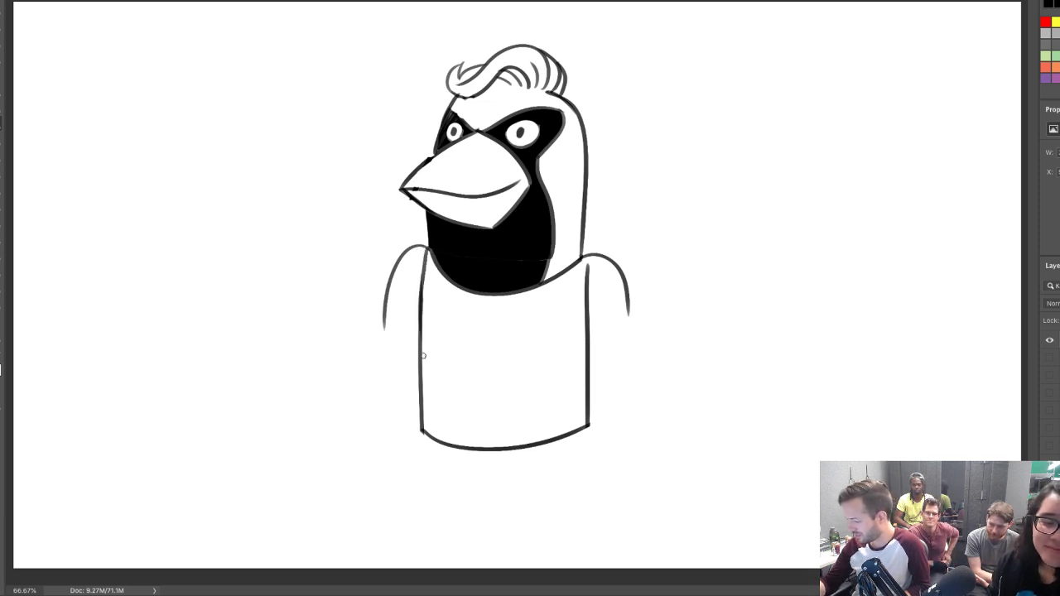
pyautogui.moveTo(587, 258); pyautogui.dragTo(588, 300)
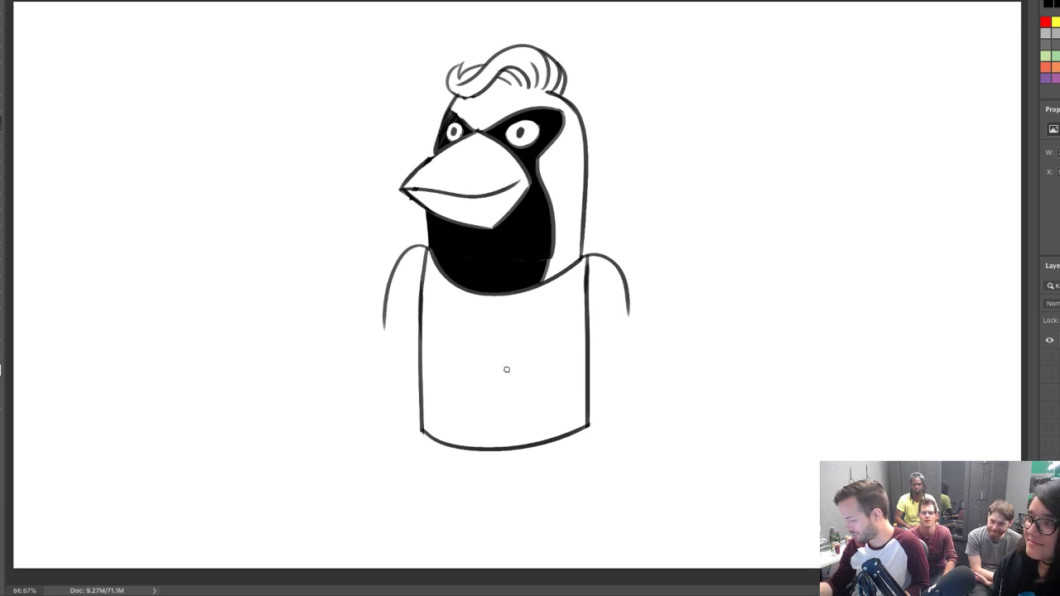
# Draw a shirt over the upper torso with sides flaring outward and a curved hem above the torso's bottom edge
pyautogui.press('e')
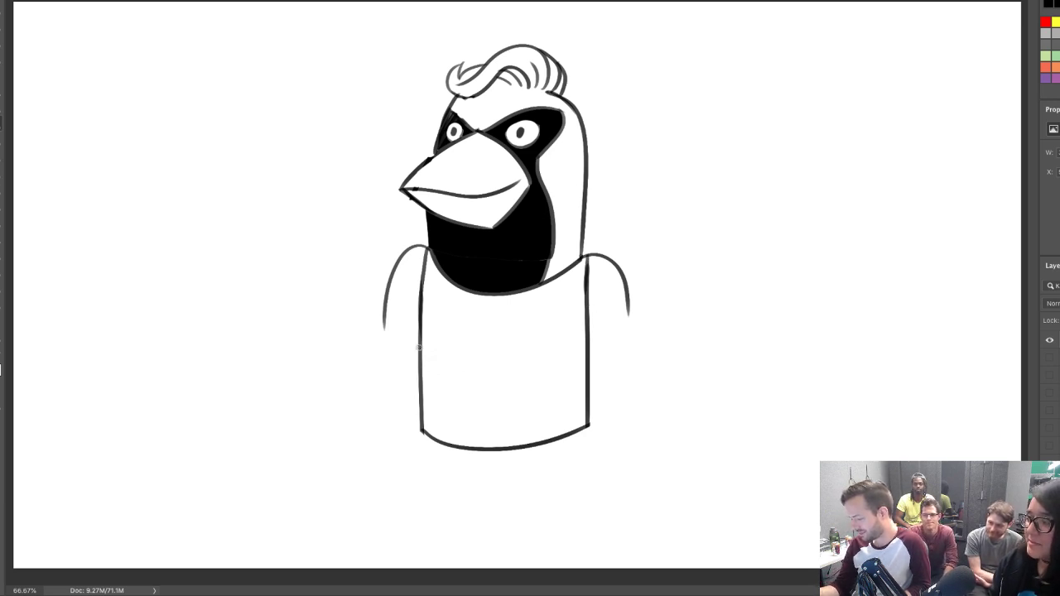
pyautogui.moveTo(420, 291); pyautogui.dragTo(409, 373)
pyautogui.hotkey('ctrl', 'z')
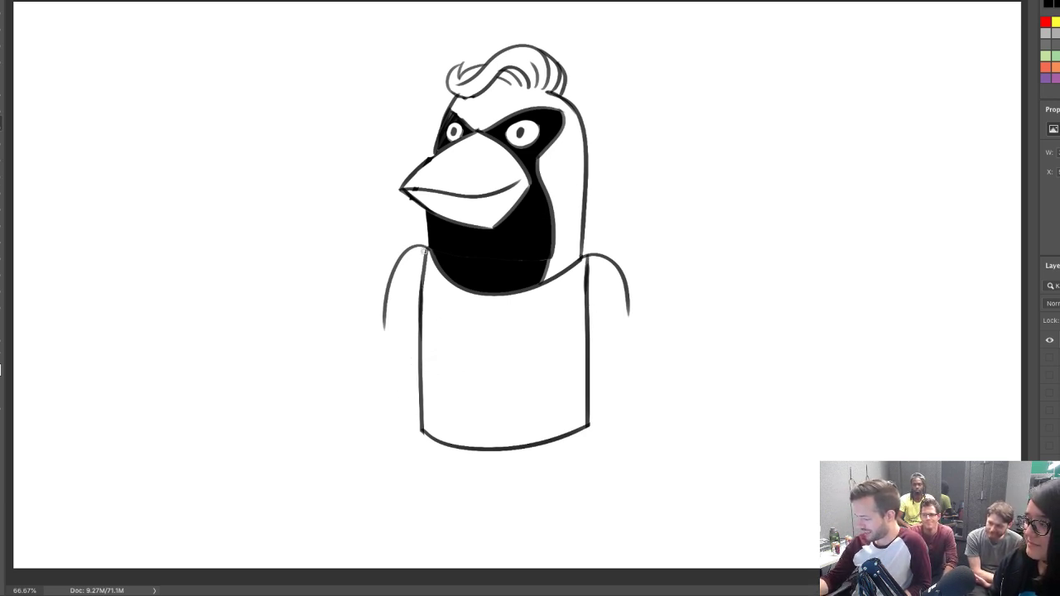
pyautogui.moveTo(423, 248)
pyautogui.mouseDown()
pyautogui.moveTo(405, 378)
pyautogui.moveTo(577, 386)
pyautogui.mouseUp()
pyautogui.hotkey('ctrl', 'z')
pyautogui.moveTo(405, 374)
pyautogui.mouseDown()
pyautogui.moveTo(558, 391)
pyautogui.moveTo(597, 364)
pyautogui.mouseUp()
pyautogui.hotkey('ctrl', 'z')
pyautogui.hotkey('ctrl', 'z')
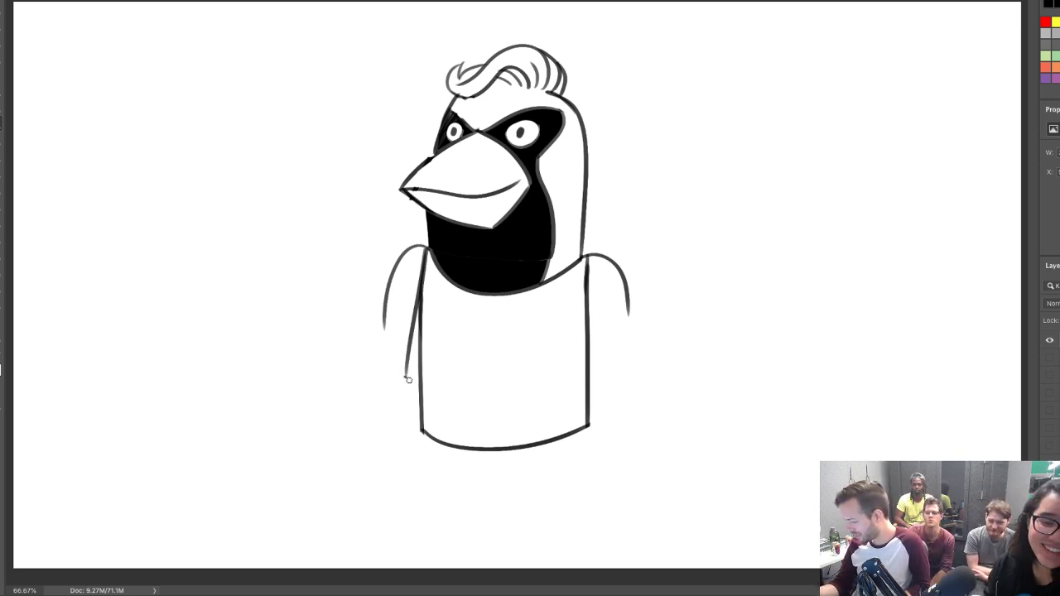
pyautogui.moveTo(406, 378)
pyautogui.mouseDown()
pyautogui.moveTo(593, 364)
pyautogui.moveTo(585, 257)
pyautogui.mouseUp()
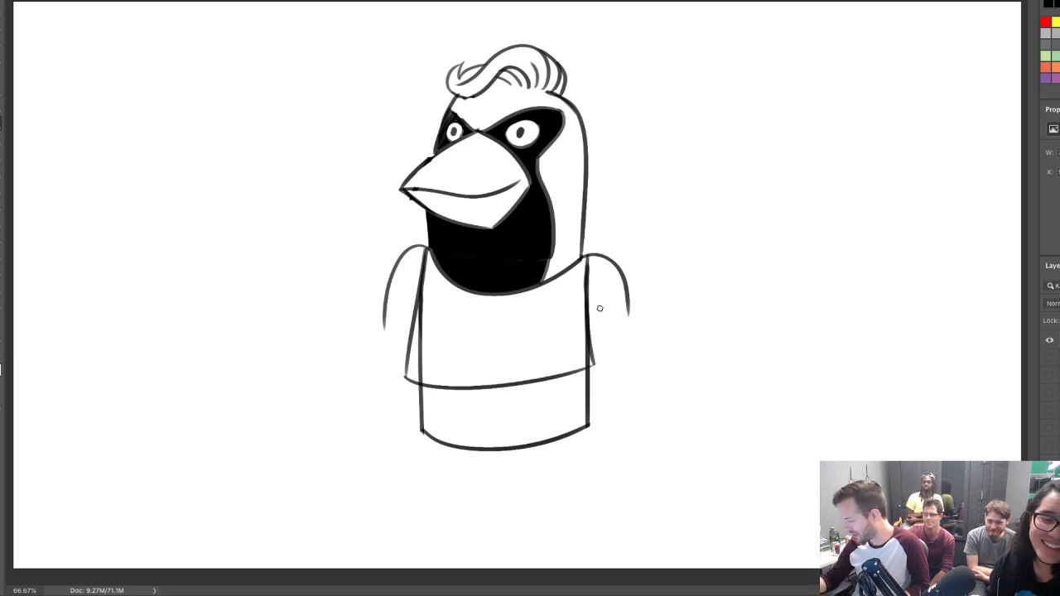
# Erase the overlapping torso and shirt side lines to leave a clean shirt outline above the lower torso
pyautogui.press('e')
pyautogui.moveTo(596, 329); pyautogui.dragTo(604, 410)
pyautogui.hotkey('ctrl', 'z')
pyautogui.moveTo(596, 322)
pyautogui.mouseDown()
pyautogui.moveTo(600, 388)
pyautogui.moveTo(595, 331)
pyautogui.moveTo(599, 360)
pyautogui.mouseUp()
pyautogui.hotkey('ctrl', 'z')
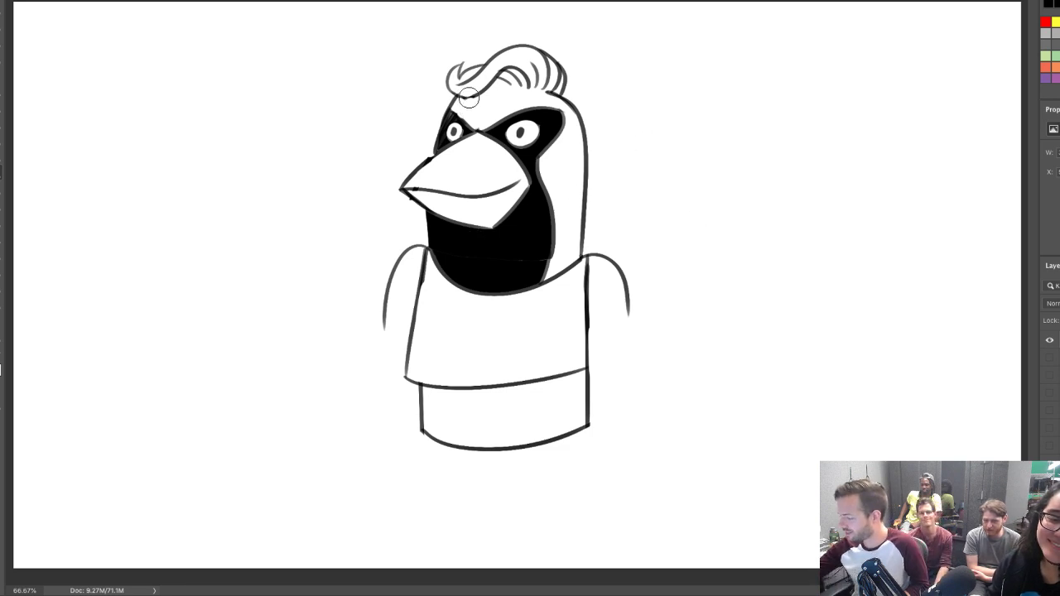
# Paint over both eyes with black and narrow the mask's outer edge beside the near eye
pyautogui.press('b')
pyautogui.press(']')
pyautogui.press(']')
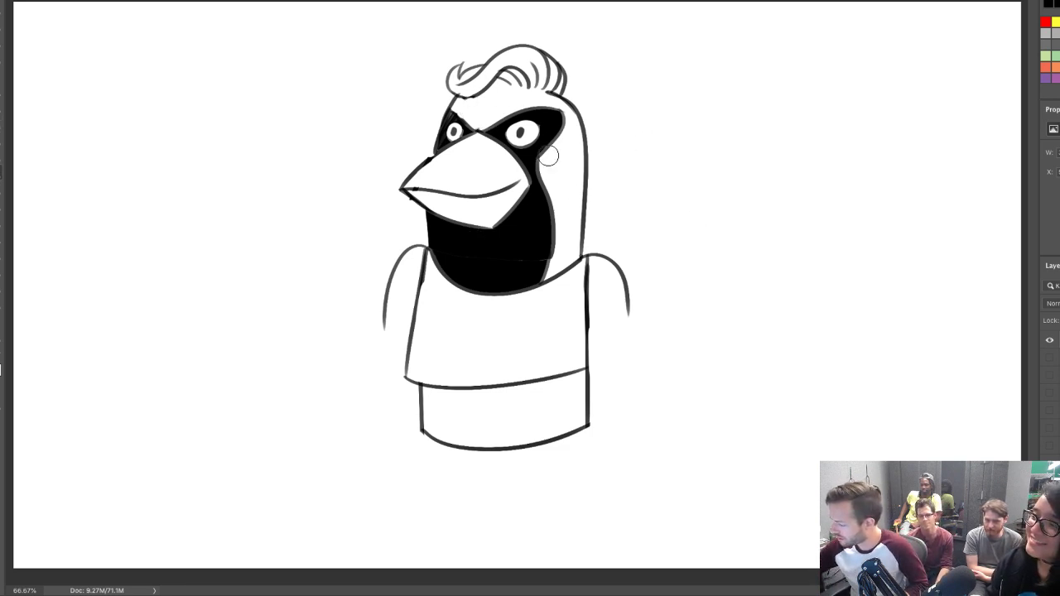
pyautogui.moveTo(549, 158)
pyautogui.mouseDown()
pyautogui.moveTo(558, 133)
pyautogui.moveTo(552, 110)
pyautogui.moveTo(516, 107)
pyautogui.moveTo(483, 128)
pyautogui.moveTo(529, 105)
pyautogui.moveTo(550, 129)
pyautogui.moveTo(530, 163)
pyautogui.moveTo(524, 115)
pyautogui.moveTo(545, 121)
pyautogui.moveTo(519, 110)
pyautogui.moveTo(525, 135)
pyautogui.moveTo(514, 130)
pyautogui.moveTo(530, 124)
pyautogui.moveTo(527, 135)
pyautogui.moveTo(511, 120)
pyautogui.moveTo(516, 141)
pyautogui.moveTo(485, 57)
pyautogui.moveTo(513, 131)
pyautogui.moveTo(457, 136)
pyautogui.mouseUp()
pyautogui.press('super+alt+z')
pyautogui.press('super+alt+z')
pyautogui.press('super+alt+z')
pyautogui.press('b')
pyautogui.moveTo(515, 136); pyautogui.dragTo(535, 133)
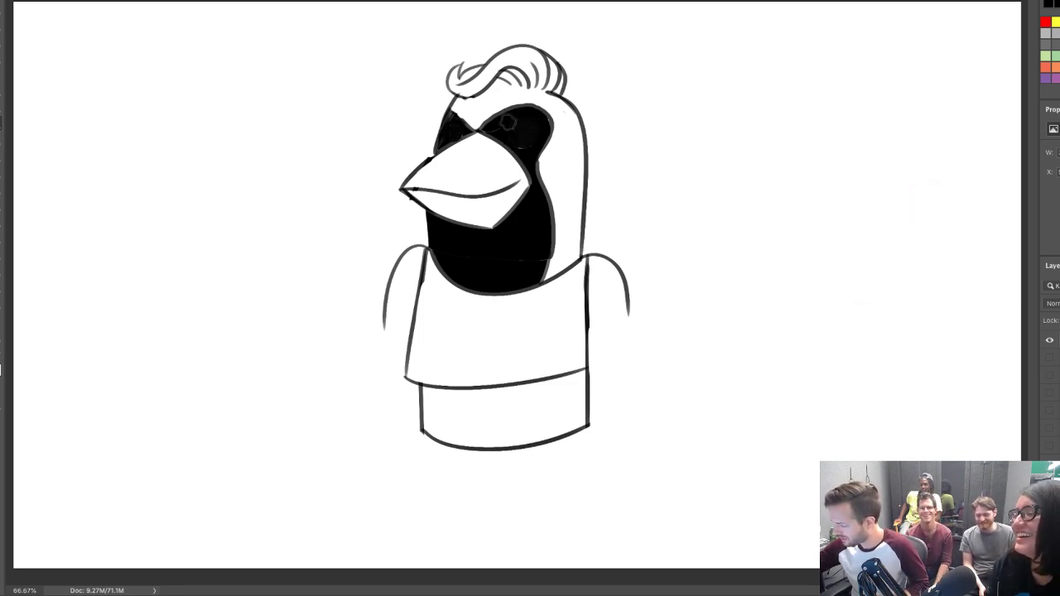
# Clean up the upper edge of the black mask around the far eye
pyautogui.moveTo(450, 106)
pyautogui.mouseDown()
pyautogui.moveTo(471, 127)
pyautogui.moveTo(440, 101)
pyautogui.mouseUp()
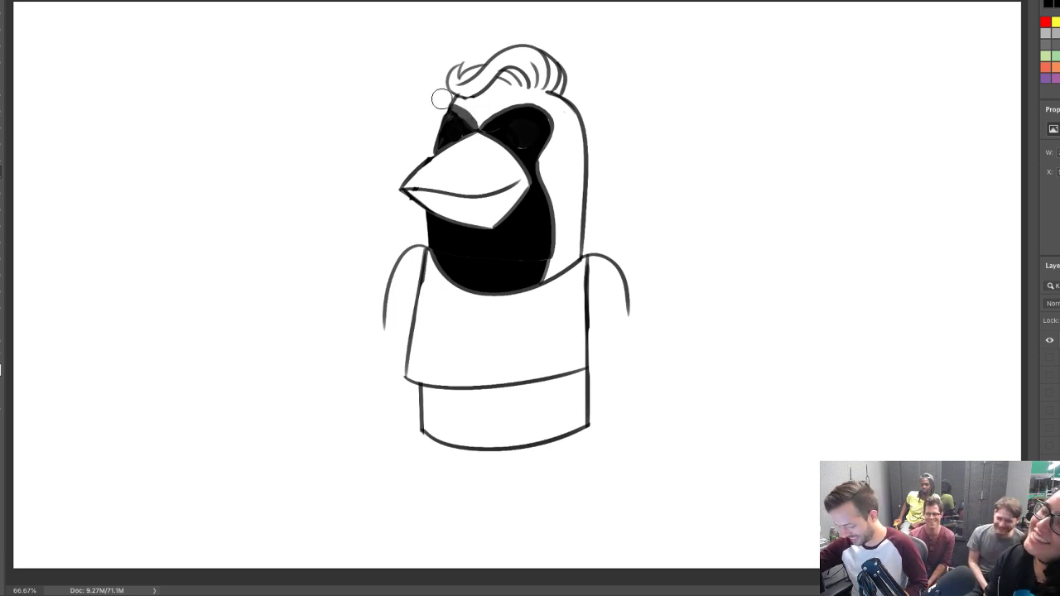
pyautogui.press('g')
pyautogui.moveTo(454, 114); pyautogui.dragTo(449, 105)
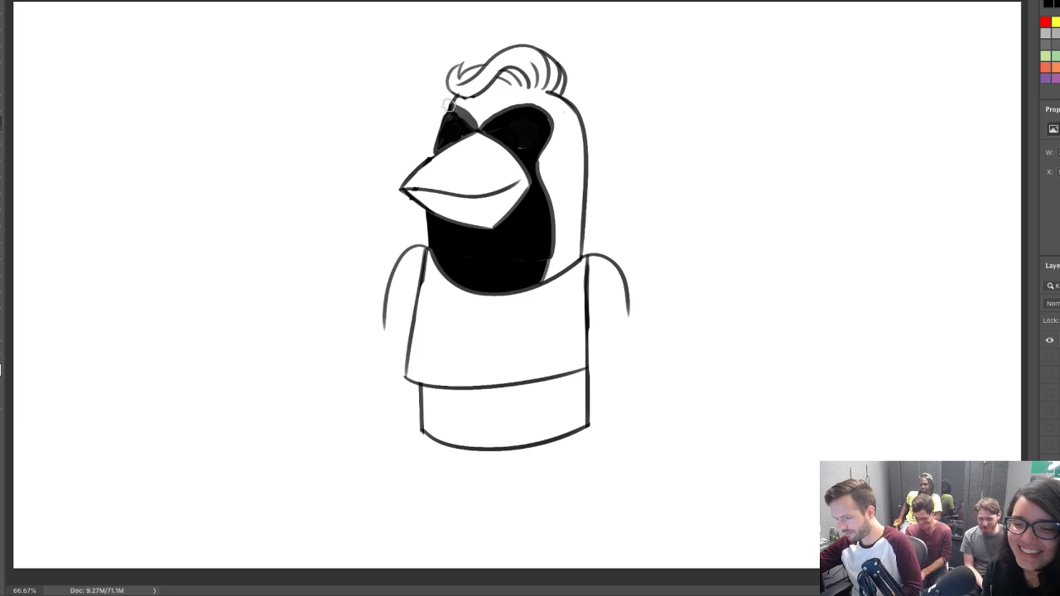
# Paint two round white eyes on the black mask and give each a dark pupil
pyautogui.press('x')
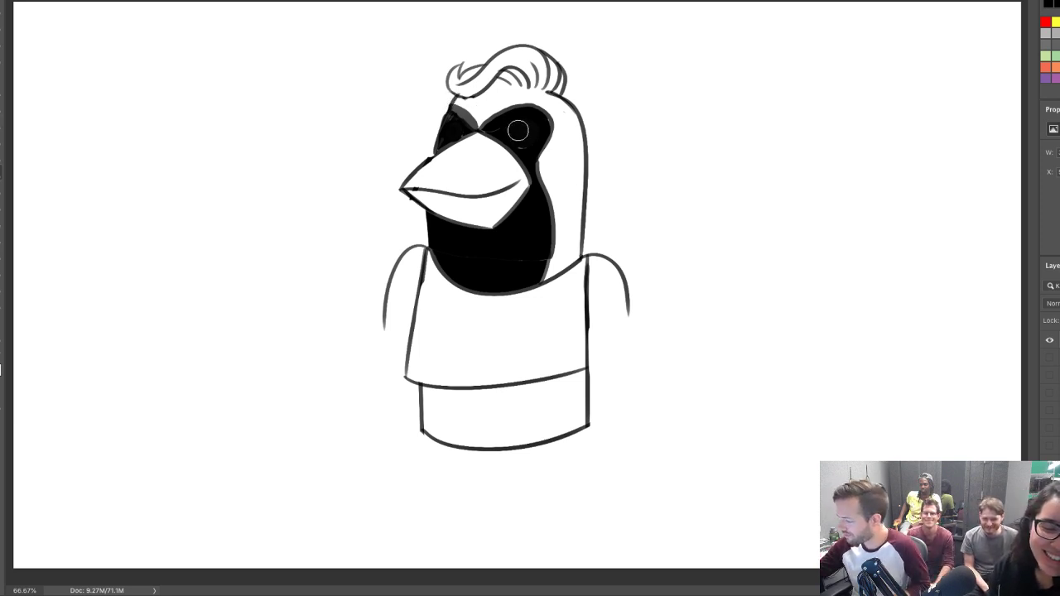
pyautogui.moveTo(516, 129); pyautogui.dragTo(519, 133)
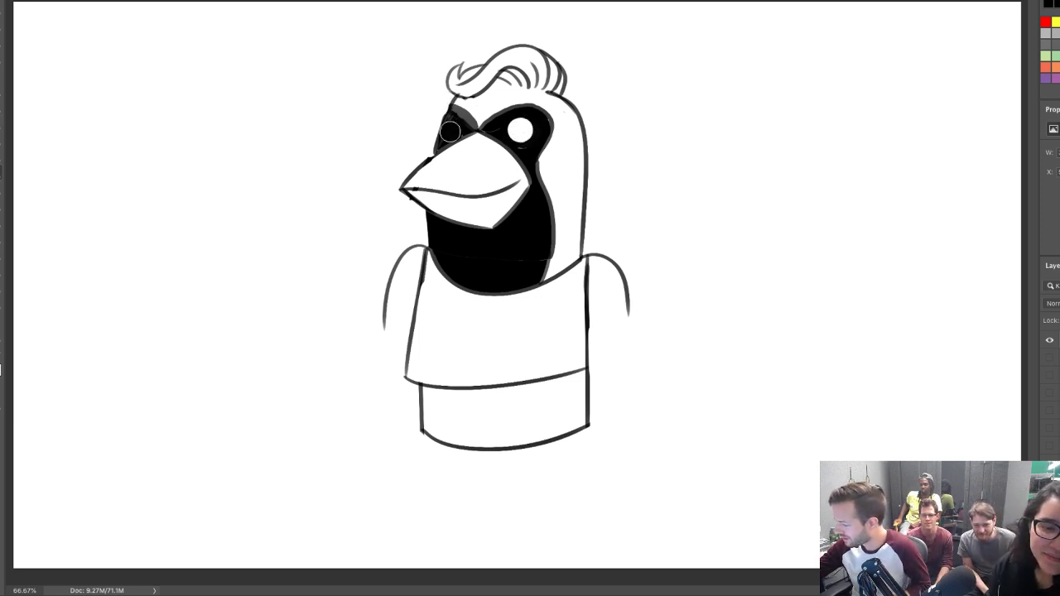
pyautogui.moveTo(452, 132); pyautogui.dragTo(453, 128)
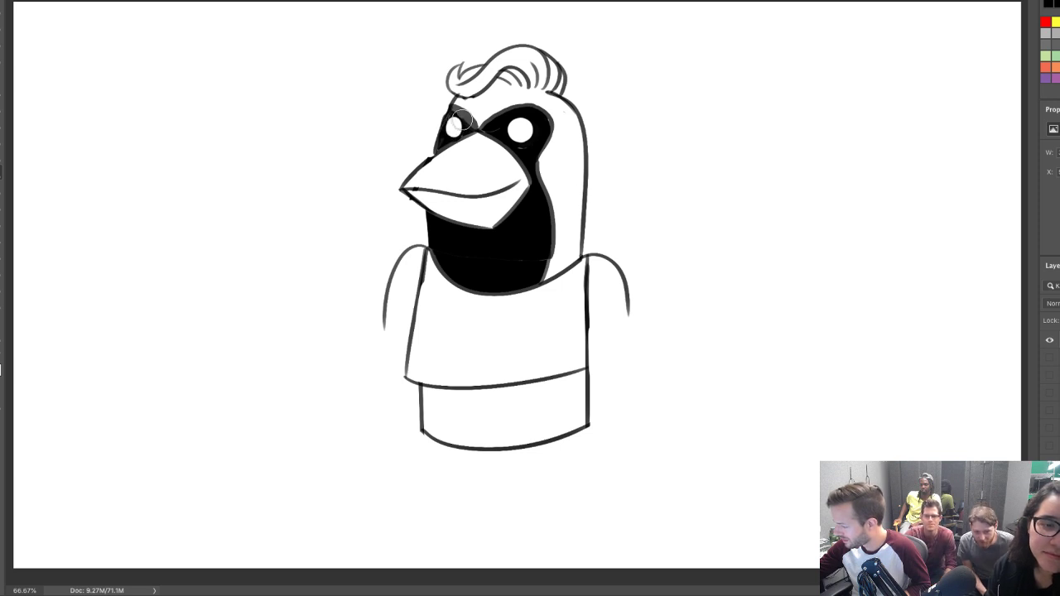
pyautogui.press('b')
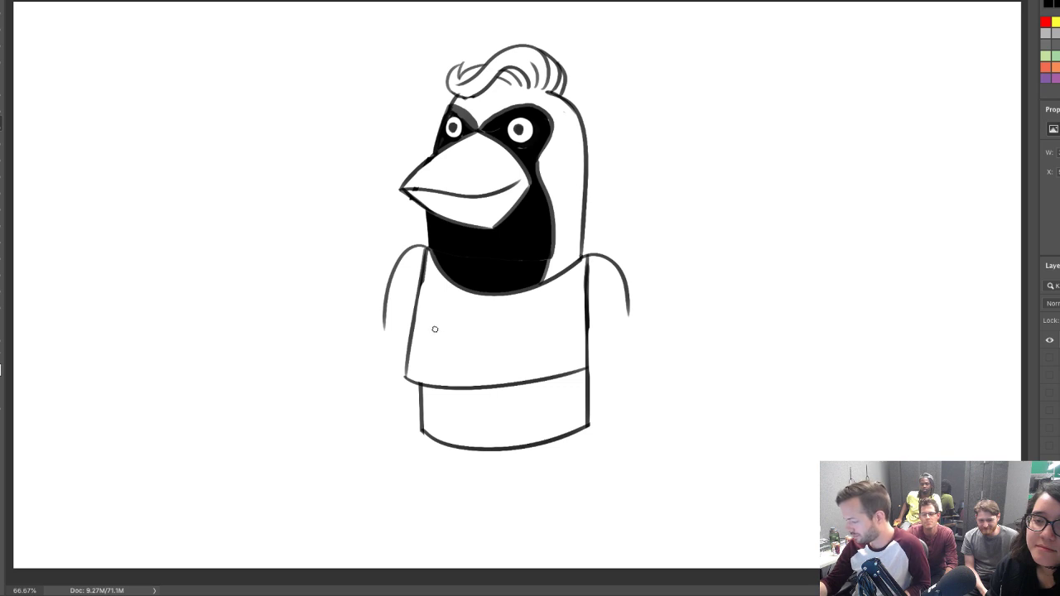
# Hand-letter "PRETTY BIRD" in capitals on two lines across the front of the shirt
pyautogui.moveTo(456, 313); pyautogui.dragTo(453, 335)
pyautogui.moveTo(455, 311)
pyautogui.mouseDown()
pyautogui.moveTo(468, 313)
pyautogui.moveTo(455, 324)
pyautogui.moveTo(468, 334)
pyautogui.moveTo(485, 333)
pyautogui.mouseUp()
pyautogui.moveTo(476, 323)
pyautogui.mouseDown()
pyautogui.moveTo(507, 307)
pyautogui.moveTo(498, 334)
pyautogui.moveTo(529, 307)
pyautogui.moveTo(519, 333)
pyautogui.moveTo(539, 321)
pyautogui.mouseUp()
pyautogui.moveTo(547, 308); pyautogui.dragTo(537, 333)
pyautogui.hotkey('ctrl', 'z')
pyautogui.hotkey('ctrl', 'z')
pyautogui.moveTo(454, 348); pyautogui.dragTo(456, 360)
pyautogui.moveTo(455, 359)
pyautogui.mouseDown()
pyautogui.moveTo(455, 371)
pyautogui.moveTo(509, 371)
pyautogui.mouseUp()
# Draw short sleeves with rolled cuffs over both shoulders, joined to the sides of the shirt
pyautogui.moveTo(412, 301)
pyautogui.mouseDown()
pyautogui.moveTo(388, 256)
pyautogui.moveTo(428, 247)
pyautogui.moveTo(400, 267)
pyautogui.moveTo(415, 255)
pyautogui.moveTo(376, 260)
pyautogui.moveTo(416, 320)
pyautogui.moveTo(389, 264)
pyautogui.moveTo(417, 305)
pyautogui.mouseUp()
pyautogui.press('e')
pyautogui.press('b')
pyautogui.press('e')
pyautogui.press('b')
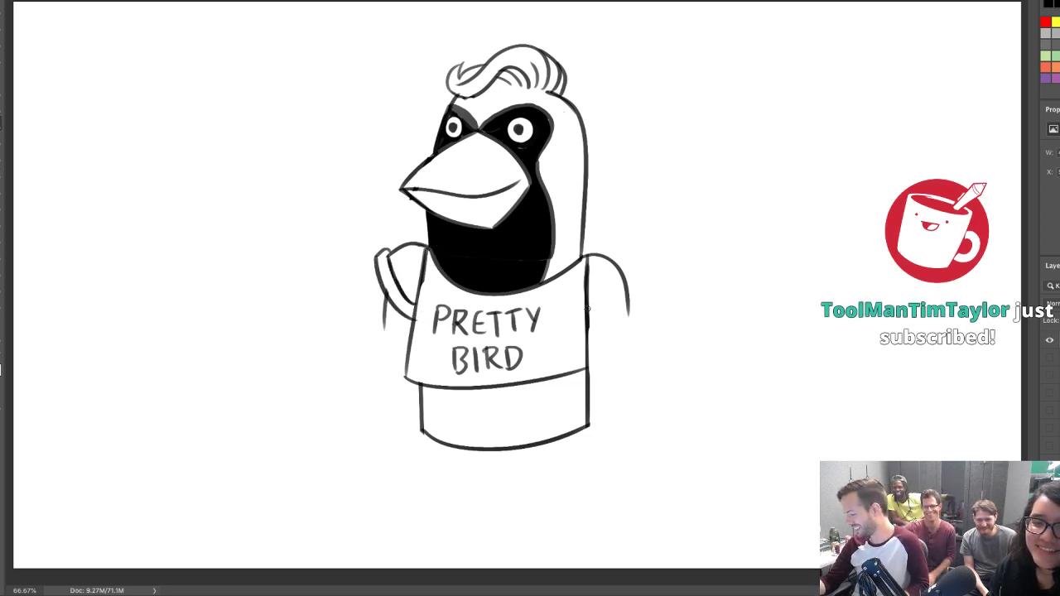
pyautogui.moveTo(590, 305); pyautogui.dragTo(615, 273)
pyautogui.moveTo(587, 324)
pyautogui.mouseDown()
pyautogui.moveTo(631, 283)
pyautogui.moveTo(628, 298)
pyautogui.mouseUp()
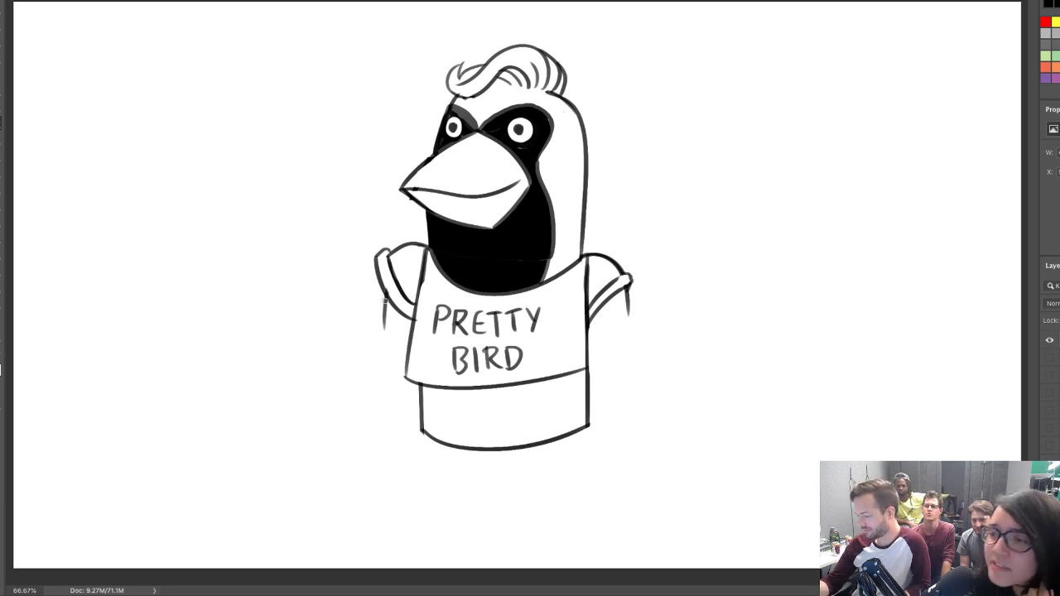
# Draw the outer line of the upper arm straight down from the sleeve cuff on the beak's side
pyautogui.moveTo(385, 330); pyautogui.dragTo(389, 434)
pyautogui.hotkey('ctrl', 'z')
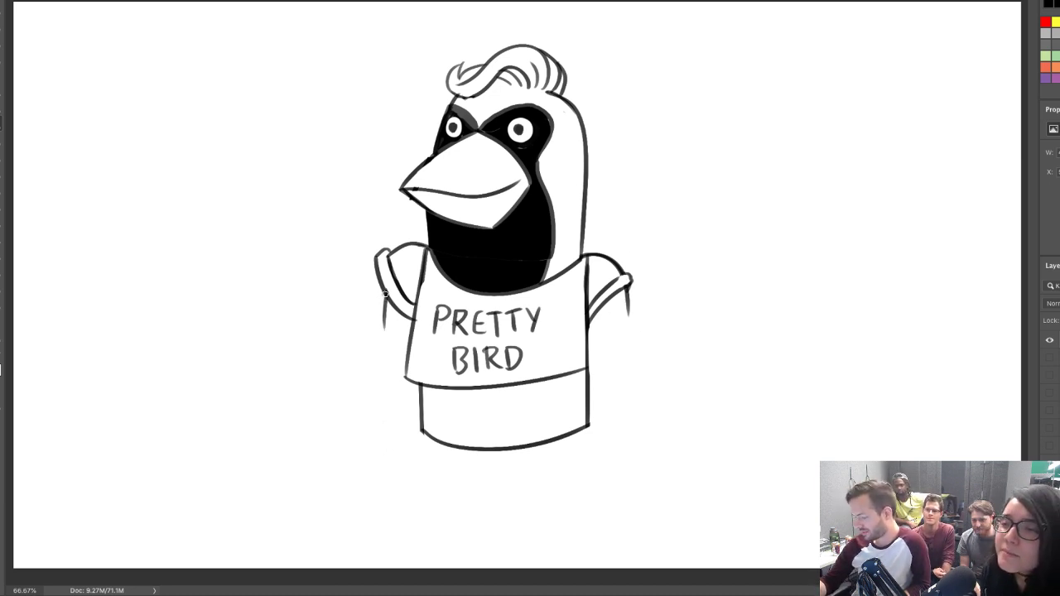
pyautogui.moveTo(384, 294); pyautogui.dragTo(375, 410)
pyautogui.hotkey('ctrl', 'z')
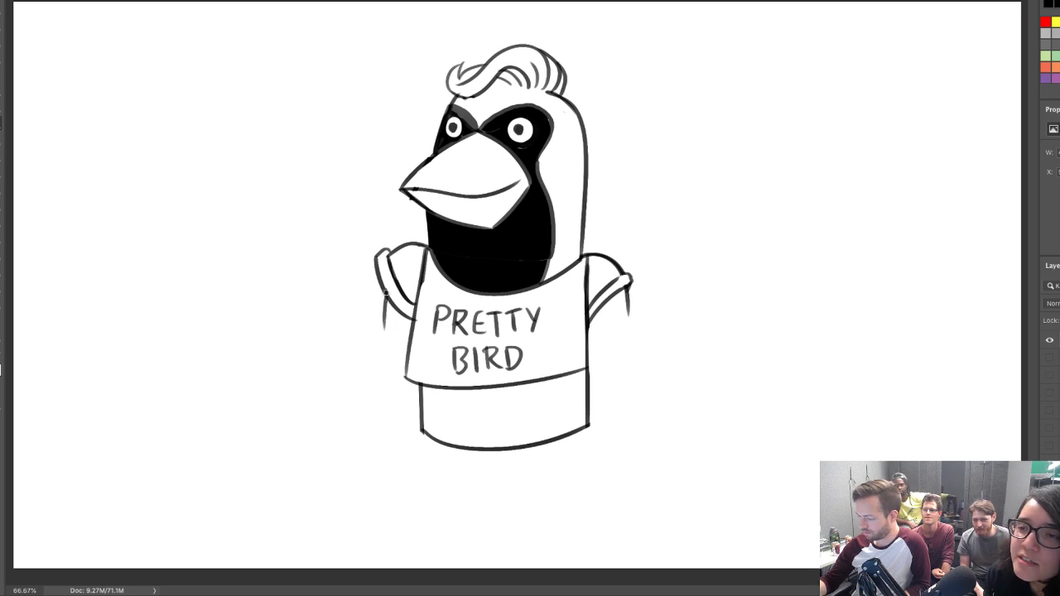
pyautogui.moveTo(386, 294)
pyautogui.mouseDown()
pyautogui.moveTo(378, 403)
pyautogui.moveTo(323, 342)
pyautogui.mouseUp()
pyautogui.hotkey('ctrl', 'z')
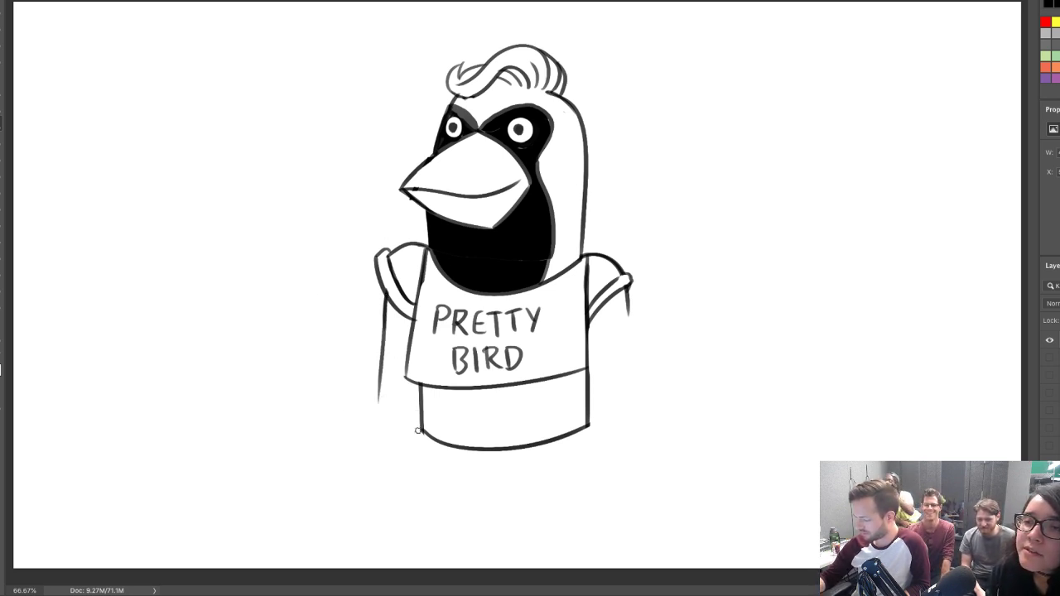
# Draw a bent elbow and raised forearm on the beak's side, ending in an open waving hand with fingers and thumb
pyautogui.moveTo(377, 443); pyautogui.dragTo(323, 342)
pyautogui.hotkey('ctrl', 'z')
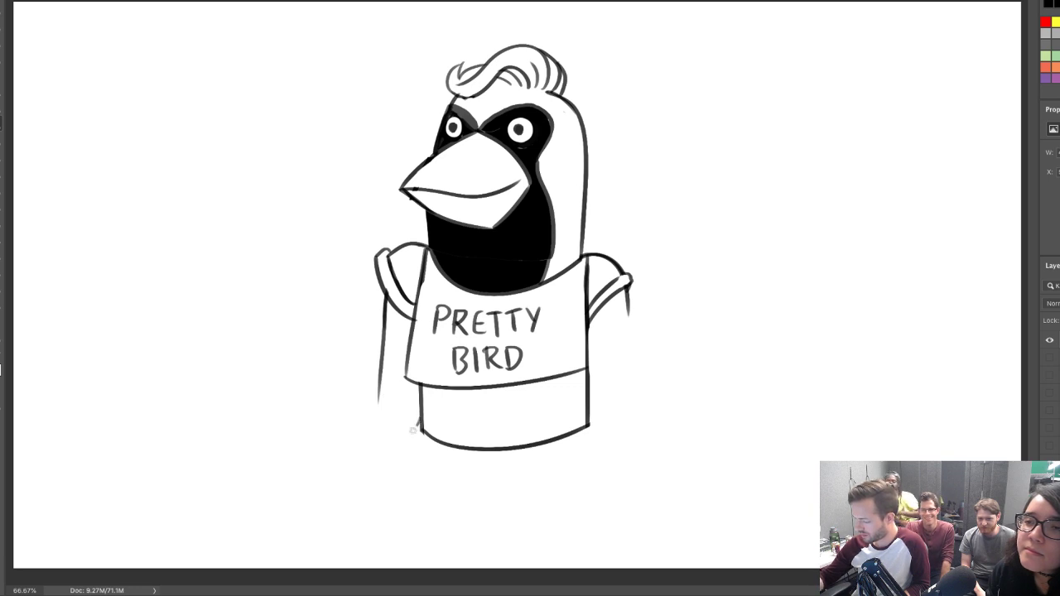
pyautogui.moveTo(412, 430); pyautogui.dragTo(326, 339)
pyautogui.moveTo(392, 395); pyautogui.dragTo(356, 311)
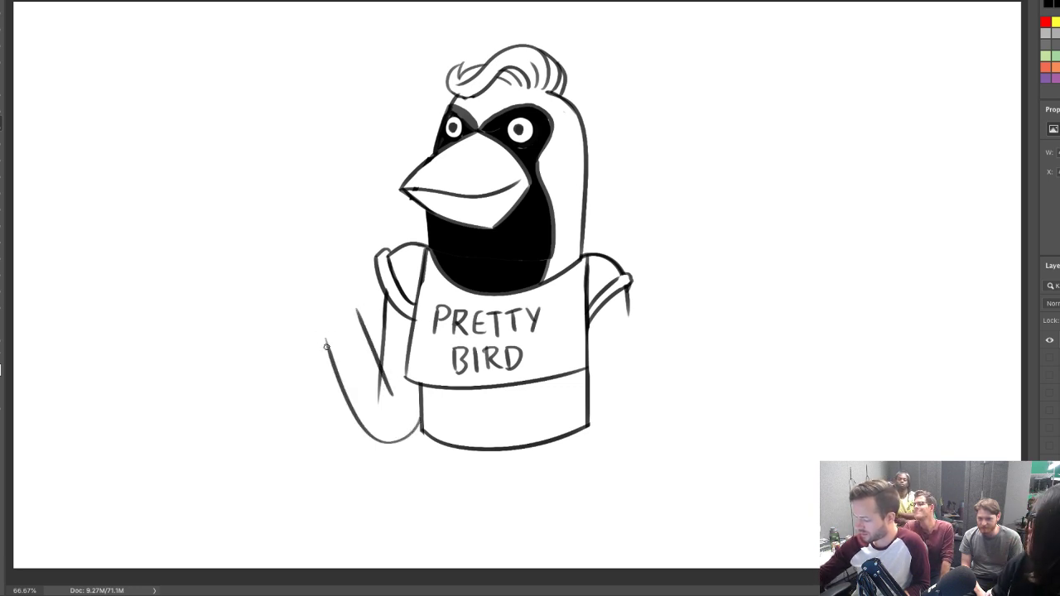
pyautogui.moveTo(326, 347); pyautogui.dragTo(319, 318)
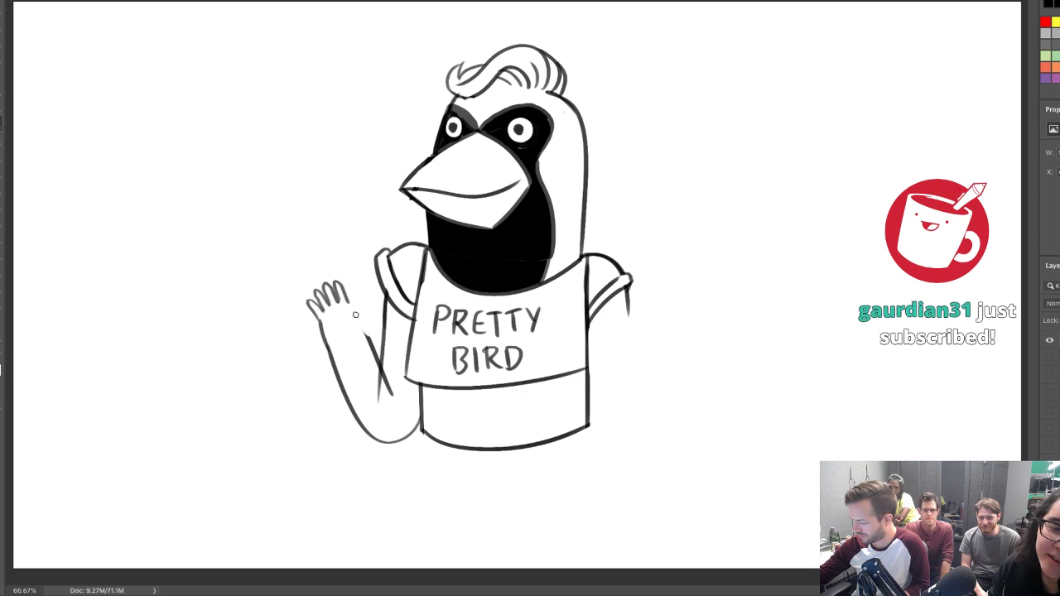
pyautogui.moveTo(361, 322); pyautogui.dragTo(354, 296)
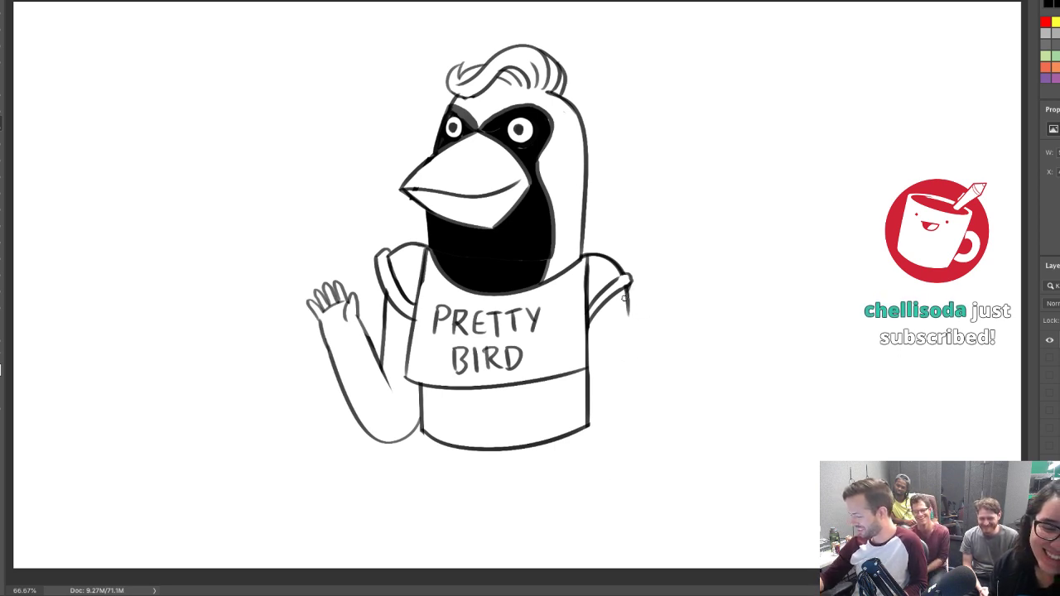
# Draw the other arm hanging from its sleeve and disappearing into a slanted trouser pocket at the hip
pyautogui.moveTo(625, 298); pyautogui.dragTo(599, 501)
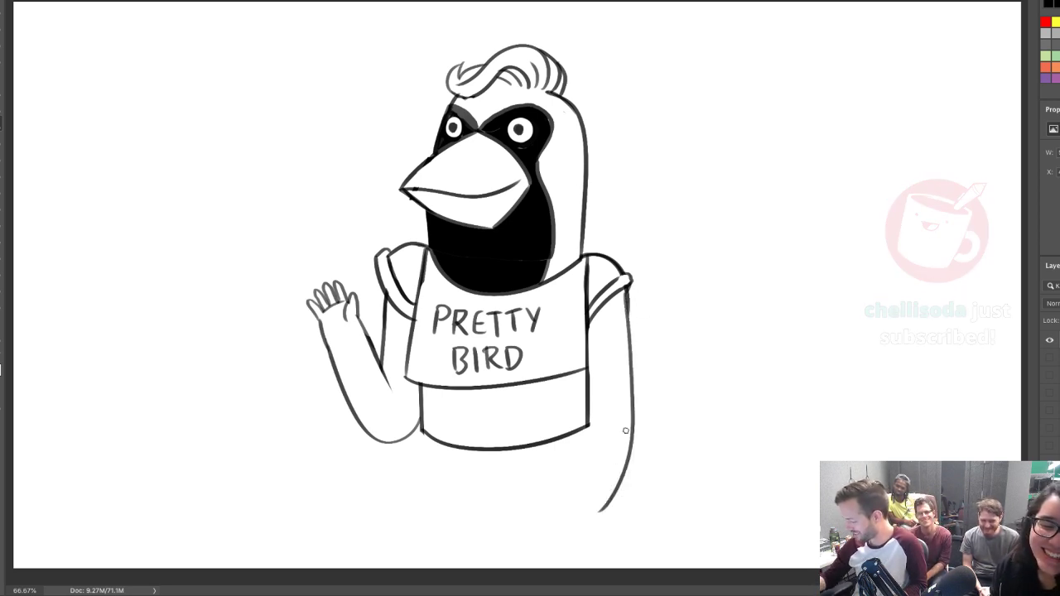
pyautogui.moveTo(587, 416); pyautogui.dragTo(578, 476)
pyautogui.hotkey('ctrl', 'z')
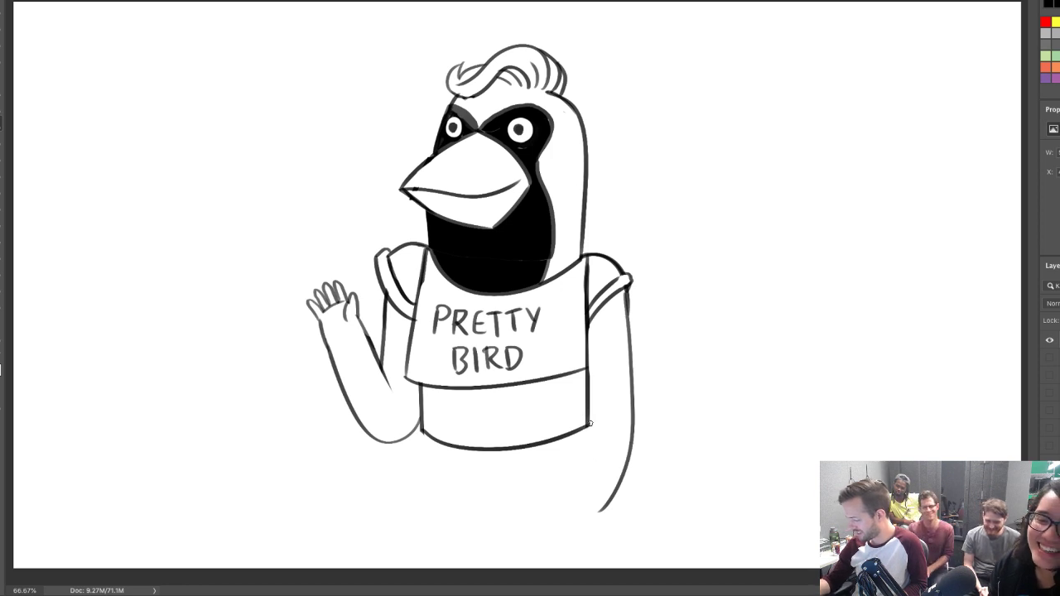
pyautogui.moveTo(588, 407); pyautogui.dragTo(580, 475)
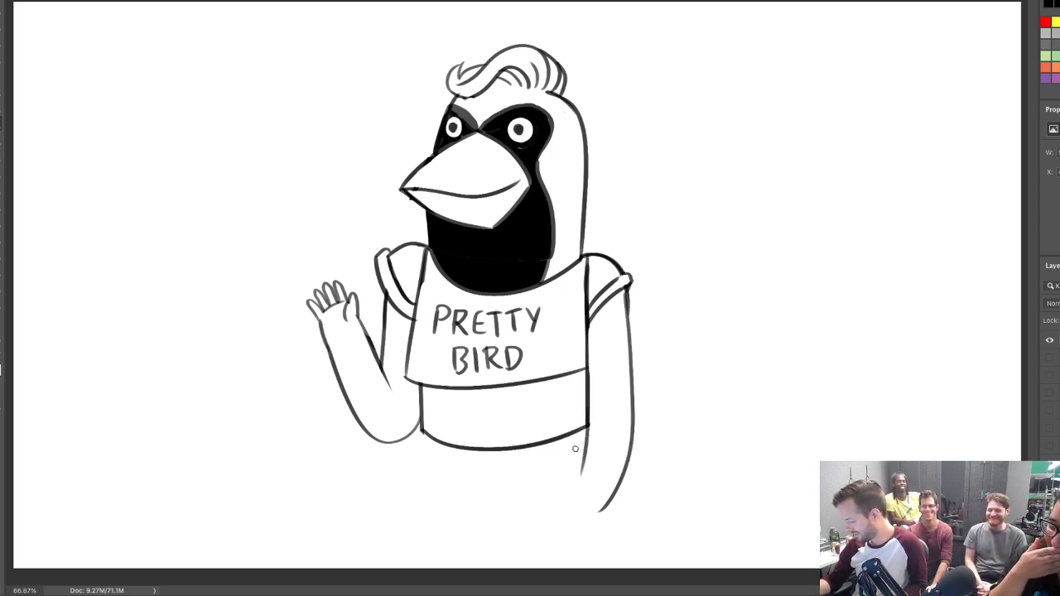
pyautogui.moveTo(573, 443); pyautogui.dragTo(613, 531)
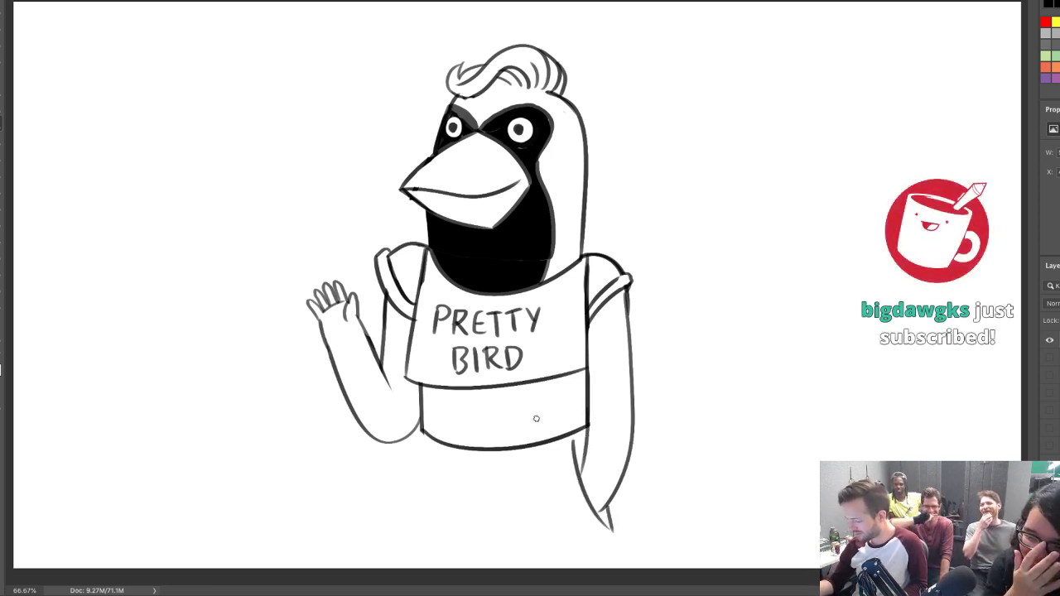
# Draw the trousers' fly with a button, the outer leg line under the waving arm, and a short belly line above the waist
pyautogui.moveTo(479, 452); pyautogui.dragTo(486, 536)
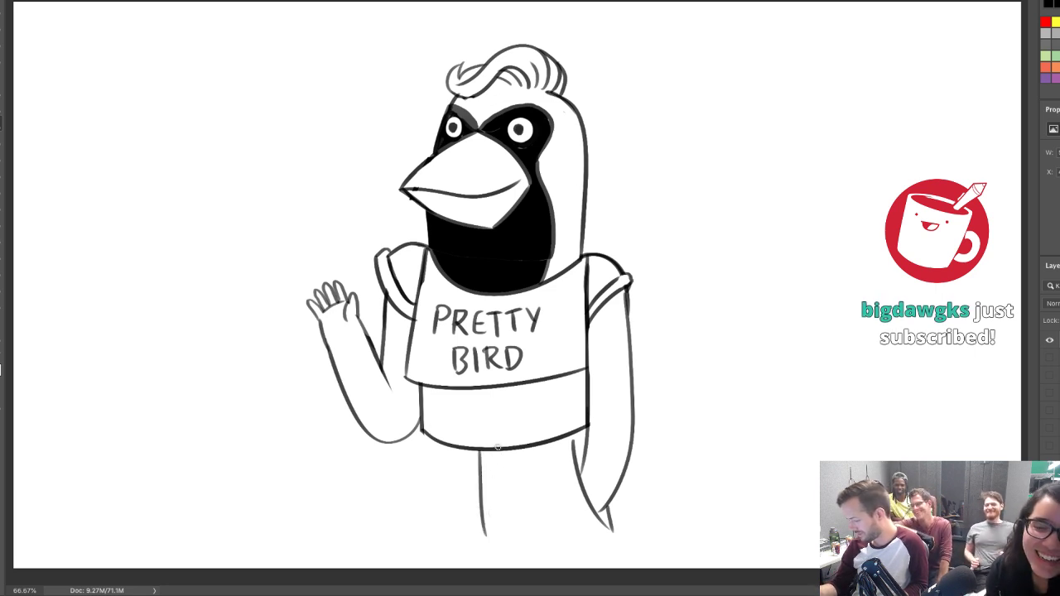
pyautogui.moveTo(499, 447); pyautogui.dragTo(504, 536)
pyautogui.moveTo(480, 474); pyautogui.dragTo(495, 464)
pyautogui.moveTo(420, 430); pyautogui.dragTo(409, 568)
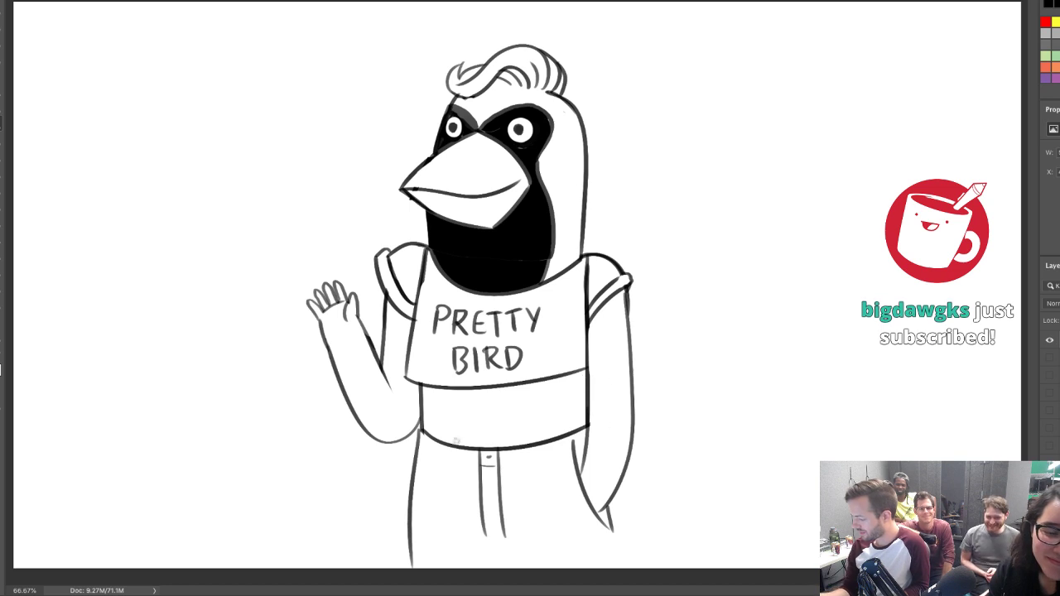
pyautogui.moveTo(490, 429); pyautogui.dragTo(489, 448)
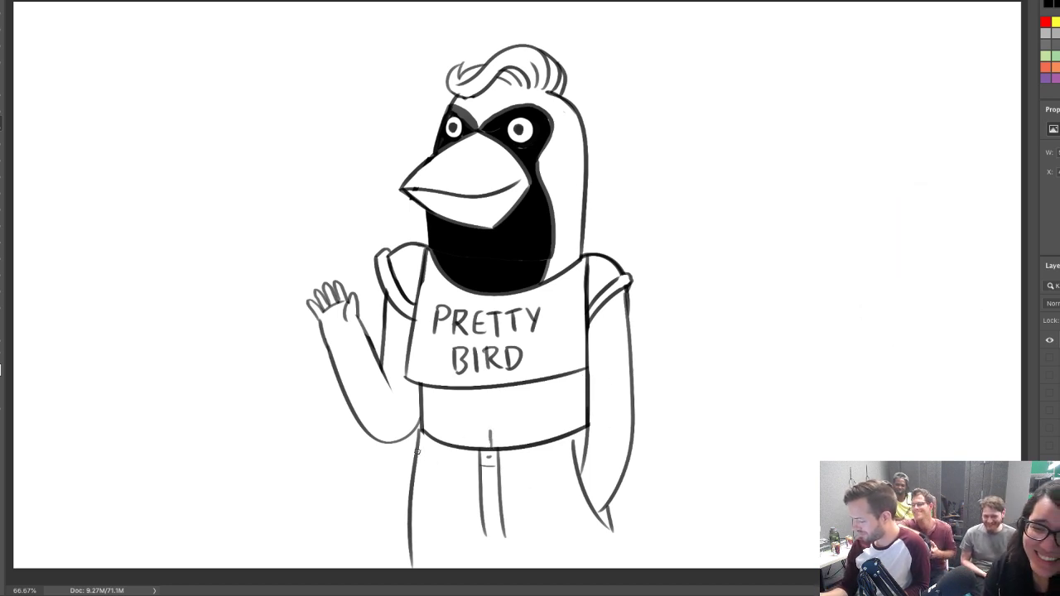
# Draw a waistband seam across the trousers and add a belt loop on each side of the fly
pyautogui.moveTo(417, 453)
pyautogui.mouseDown()
pyautogui.moveTo(497, 469)
pyautogui.moveTo(421, 454)
pyautogui.mouseUp()
pyautogui.hotkey('ctrl', 'z')
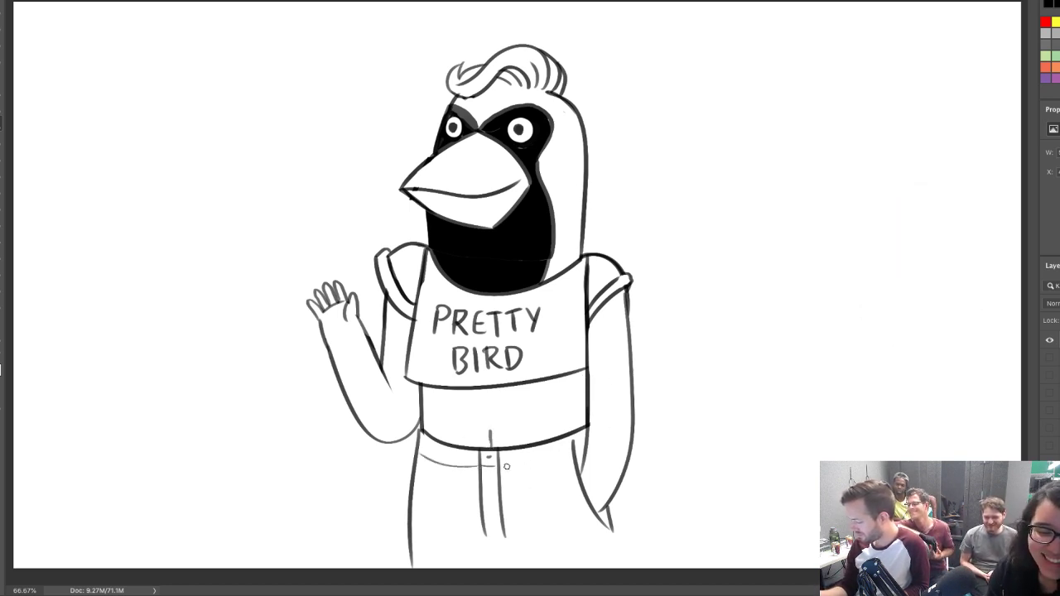
pyautogui.moveTo(497, 465); pyautogui.dragTo(578, 455)
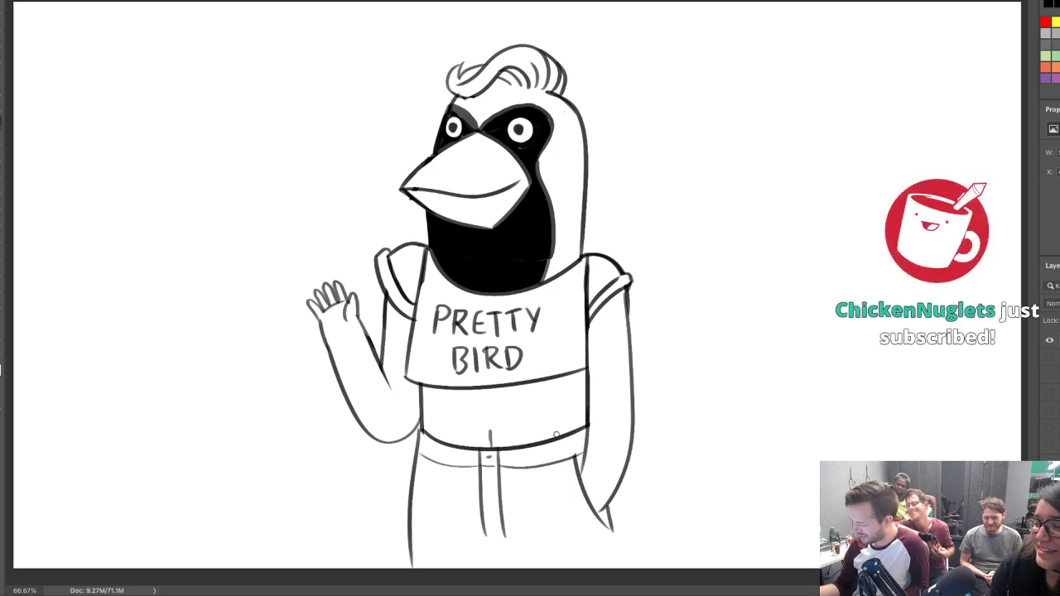
pyautogui.moveTo(445, 453); pyautogui.dragTo(455, 464)
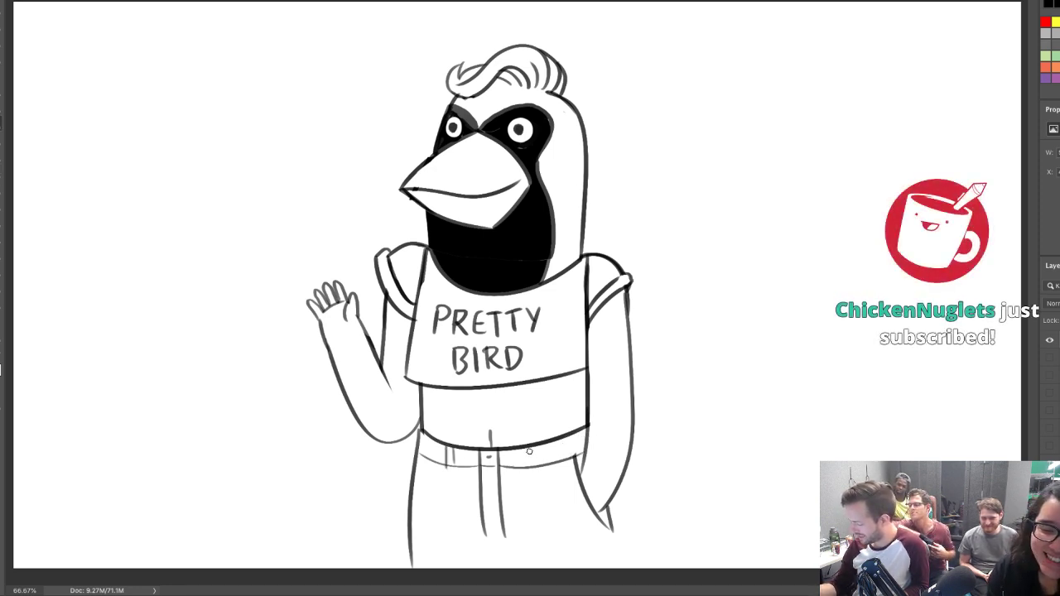
pyautogui.moveTo(536, 447)
pyautogui.mouseDown()
pyautogui.moveTo(536, 466)
pyautogui.moveTo(546, 462)
pyautogui.mouseUp()
# Draw the curved crotch and inner leg lines, and the outer trouser leg contour beside the pocketed hand
pyautogui.moveTo(476, 537); pyautogui.dragTo(522, 568)
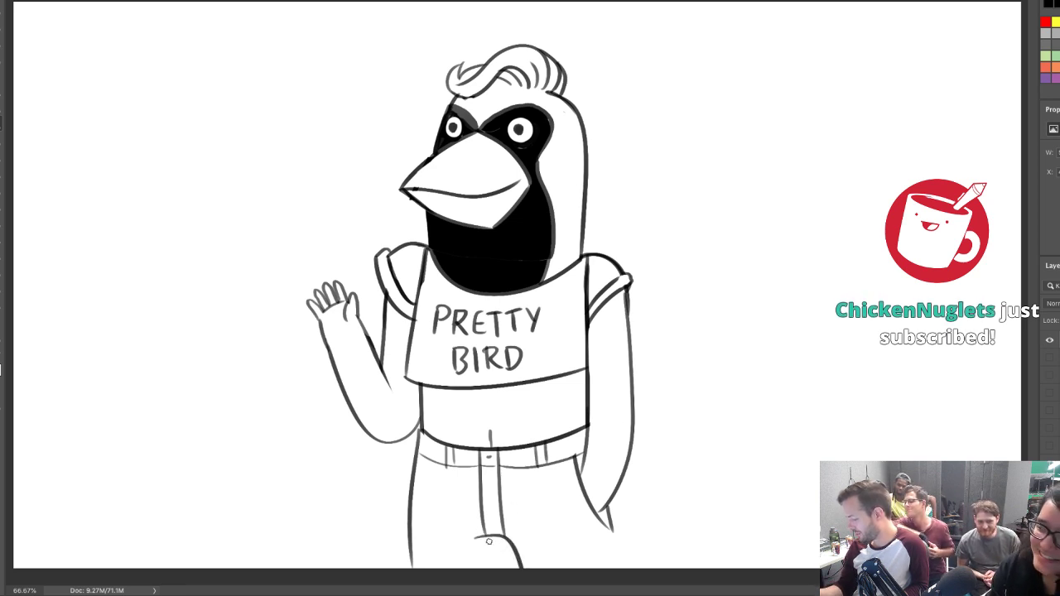
pyautogui.moveTo(492, 532); pyautogui.dragTo(495, 568)
pyautogui.moveTo(622, 495); pyautogui.dragTo(627, 569)
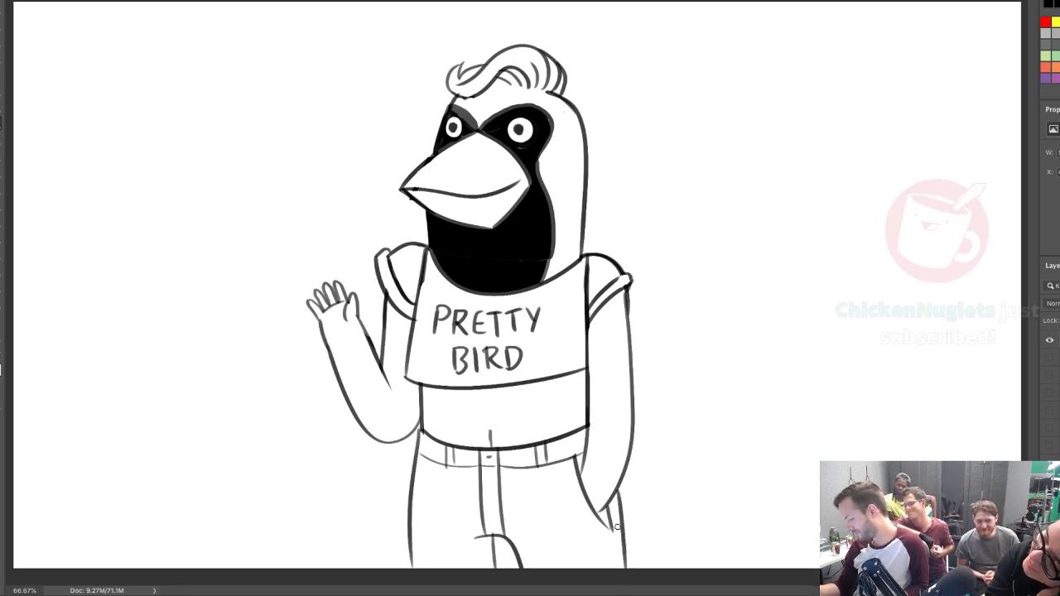
pyautogui.moveTo(610, 511); pyautogui.dragTo(620, 586)
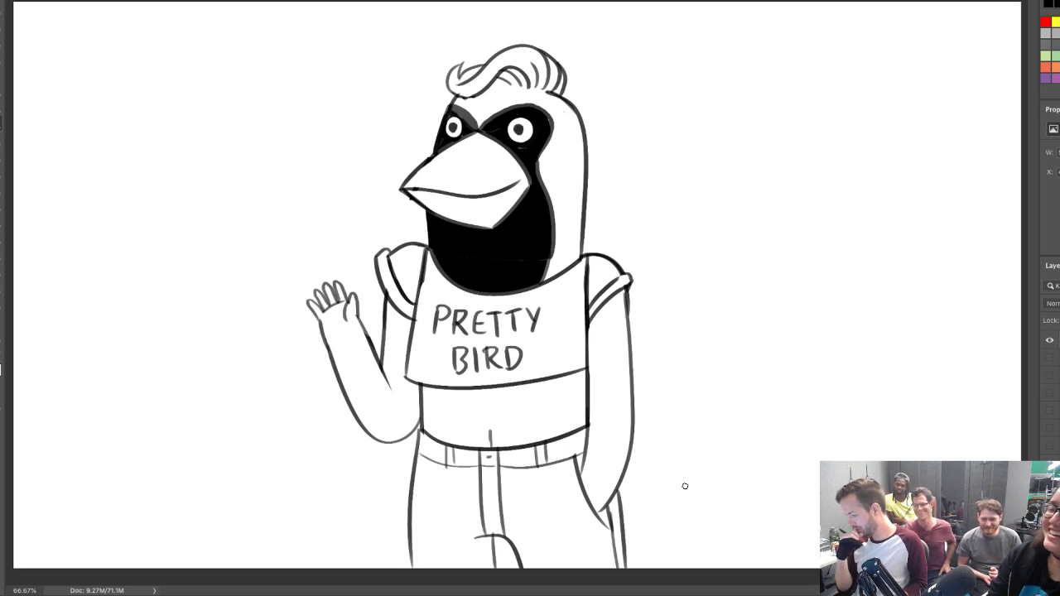
# Erase the stray line ends around the beak tip and hide the finished bird drawing
pyautogui.press('e')
pyautogui.moveTo(389, 189)
pyautogui.mouseDown()
pyautogui.moveTo(408, 207)
pyautogui.moveTo(386, 183)
pyautogui.mouseUp()
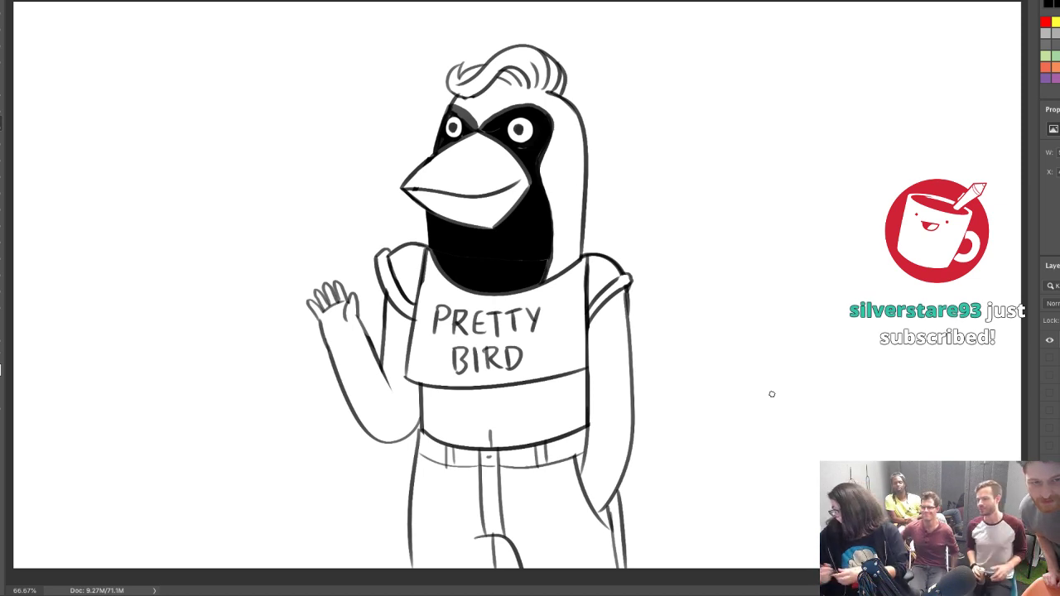
pyautogui.click(1052, 340)
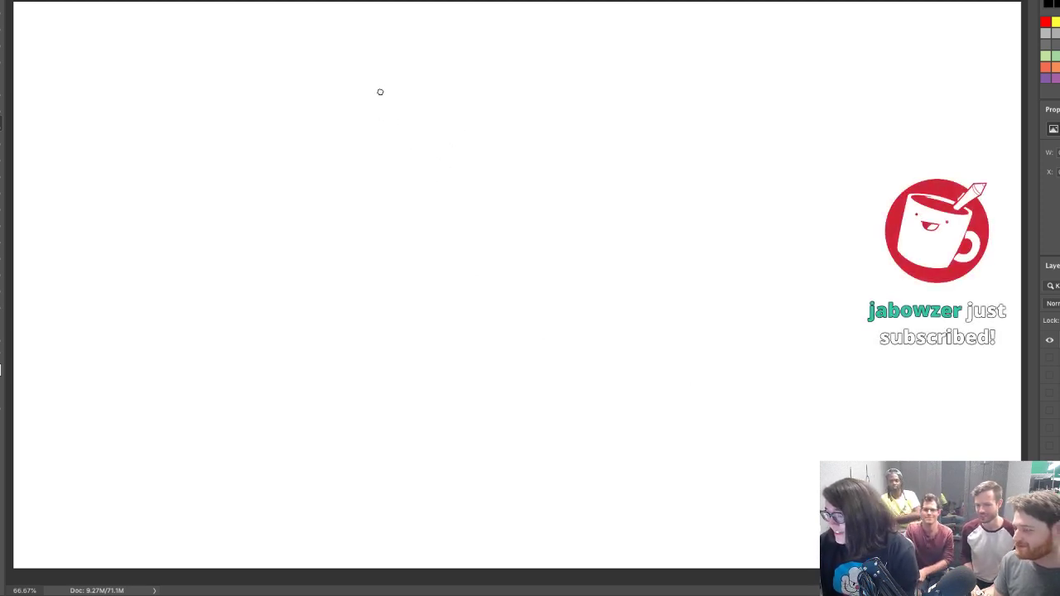
# Sketch a large, light circle for a new character's head in the upper part of the blank canvas
pyautogui.moveTo(383, 96); pyautogui.dragTo(379, 183)
pyautogui.moveTo(367, 144); pyautogui.dragTo(396, 207)
pyautogui.moveTo(377, 181)
pyautogui.mouseDown()
pyautogui.moveTo(371, 119)
pyautogui.moveTo(384, 94)
pyautogui.mouseUp()
pyautogui.moveTo(373, 157); pyautogui.dragTo(397, 74)
pyautogui.moveTo(372, 133)
pyautogui.mouseDown()
pyautogui.moveTo(380, 96)
pyautogui.moveTo(434, 70)
pyautogui.moveTo(415, 66)
pyautogui.moveTo(505, 88)
pyautogui.mouseUp()
pyautogui.moveTo(404, 211)
pyautogui.mouseDown()
pyautogui.moveTo(466, 226)
pyautogui.moveTo(505, 164)
pyautogui.moveTo(457, 202)
pyautogui.moveTo(408, 213)
pyautogui.moveTo(414, 222)
pyautogui.moveTo(542, 149)
pyautogui.moveTo(505, 199)
pyautogui.moveTo(495, 70)
pyautogui.moveTo(511, 93)
pyautogui.moveTo(514, 179)
pyautogui.mouseUp()
pyautogui.moveTo(516, 100)
pyautogui.mouseDown()
pyautogui.moveTo(515, 189)
pyautogui.moveTo(525, 159)
pyautogui.moveTo(491, 72)
pyautogui.moveTo(521, 123)
pyautogui.mouseUp()
# Erase and redraw parts of the circle's edge to make it wider and rounder, and strengthen its top
pyautogui.press('e')
pyautogui.moveTo(514, 189)
pyautogui.mouseDown()
pyautogui.moveTo(508, 100)
pyautogui.moveTo(528, 140)
pyautogui.mouseUp()
pyautogui.press('b')
pyautogui.moveTo(486, 66)
pyautogui.mouseDown()
pyautogui.moveTo(520, 124)
pyautogui.moveTo(520, 108)
pyautogui.moveTo(513, 186)
pyautogui.moveTo(525, 133)
pyautogui.moveTo(519, 121)
pyautogui.moveTo(509, 199)
pyautogui.moveTo(517, 133)
pyautogui.mouseUp()
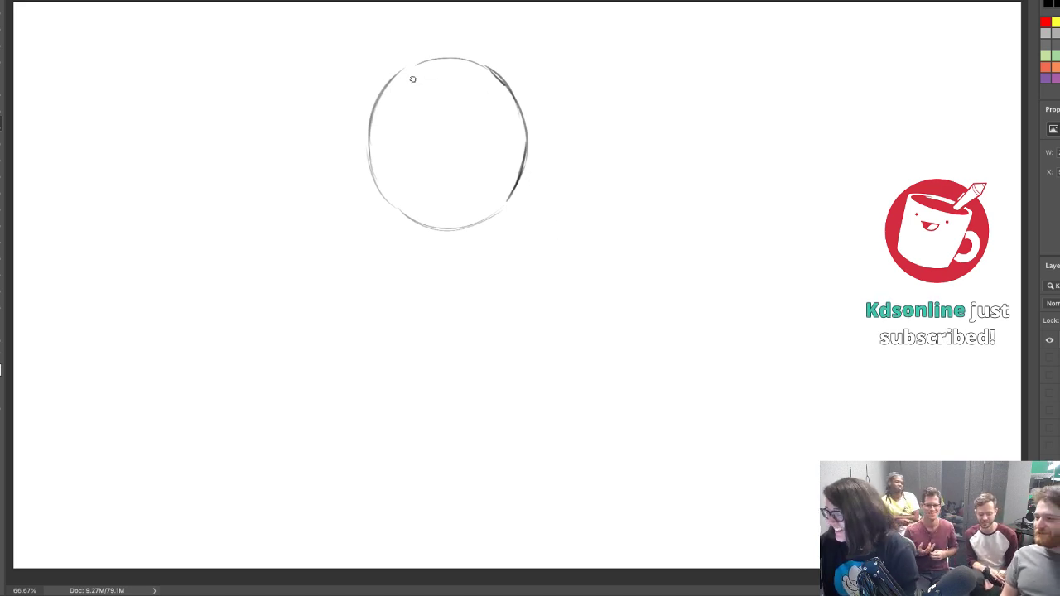
pyautogui.moveTo(388, 80)
pyautogui.mouseDown()
pyautogui.moveTo(374, 187)
pyautogui.moveTo(427, 224)
pyautogui.mouseUp()
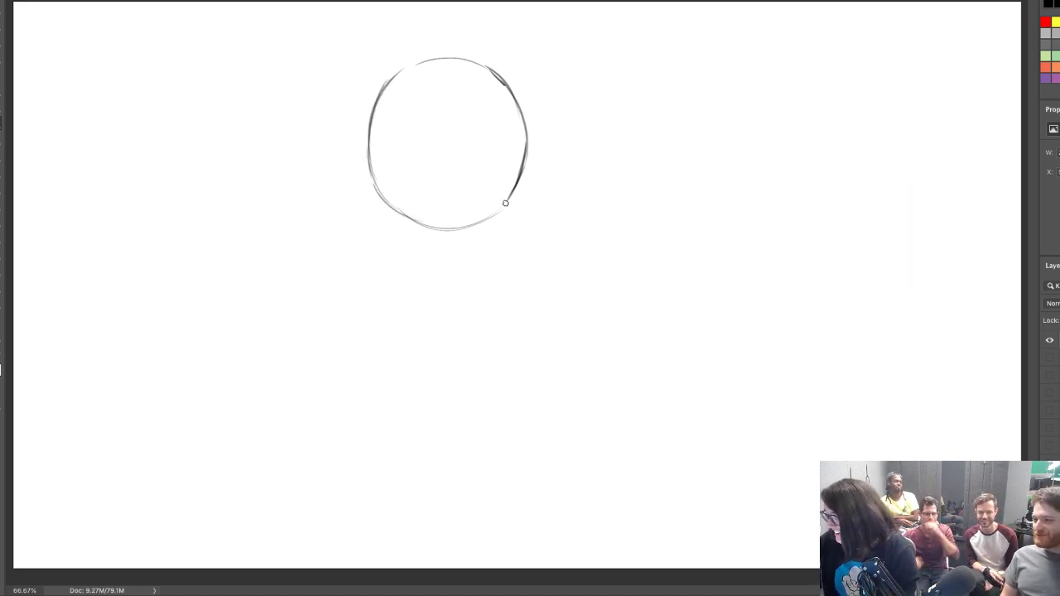
pyautogui.moveTo(505, 203); pyautogui.dragTo(533, 150)
pyautogui.moveTo(502, 82); pyautogui.dragTo(533, 147)
pyautogui.press('e')
pyautogui.moveTo(504, 181)
pyautogui.mouseDown()
pyautogui.moveTo(511, 114)
pyautogui.moveTo(483, 72)
pyautogui.mouseUp()
pyautogui.press('b')
pyautogui.moveTo(413, 63); pyautogui.dragTo(485, 62)
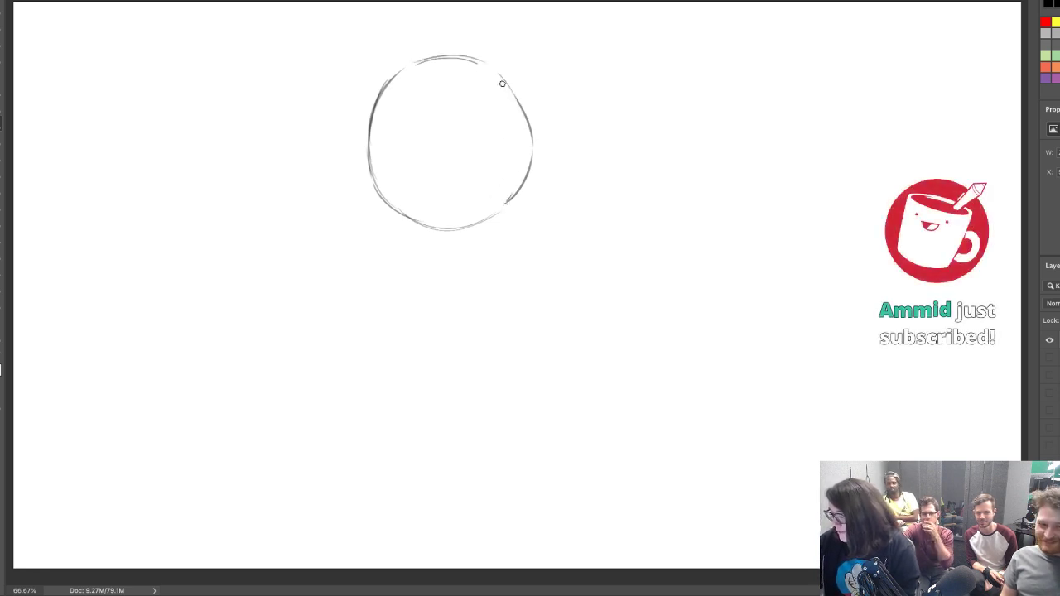
# Move the sketched circle down and toward the middle of the canvas
pyautogui.hotkey('ctrl', 't')
pyautogui.moveTo(497, 129); pyautogui.dragTo(529, 198)
pyautogui.press('Return')
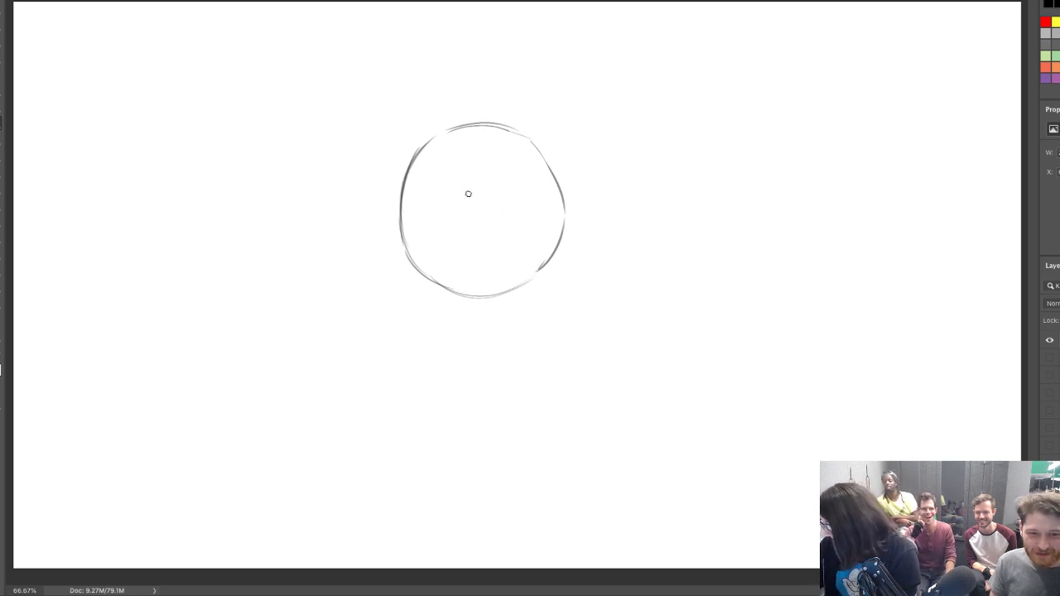
# Sketch a light, pear-shaped body with a rounded base directly below the head circle
pyautogui.moveTo(454, 301)
pyautogui.mouseDown()
pyautogui.moveTo(451, 336)
pyautogui.moveTo(492, 398)
pyautogui.mouseUp()
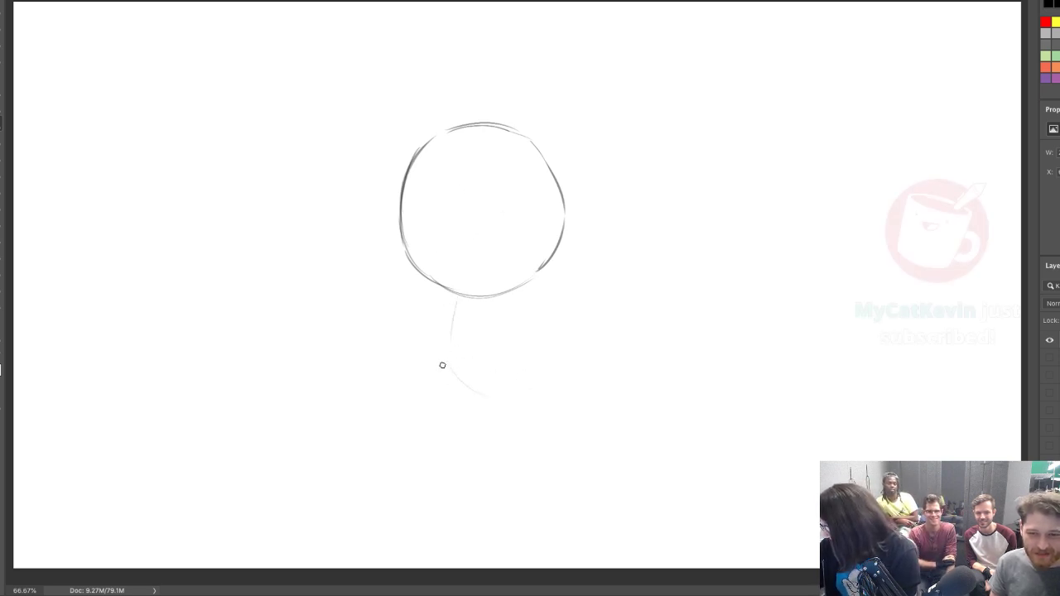
pyautogui.moveTo(442, 371); pyautogui.dragTo(553, 374)
pyautogui.moveTo(524, 289)
pyautogui.mouseDown()
pyautogui.moveTo(561, 342)
pyautogui.moveTo(551, 380)
pyautogui.mouseUp()
pyautogui.moveTo(455, 300)
pyautogui.mouseDown()
pyautogui.moveTo(451, 390)
pyautogui.moveTo(449, 367)
pyautogui.moveTo(556, 392)
pyautogui.moveTo(525, 395)
pyautogui.moveTo(564, 373)
pyautogui.mouseUp()
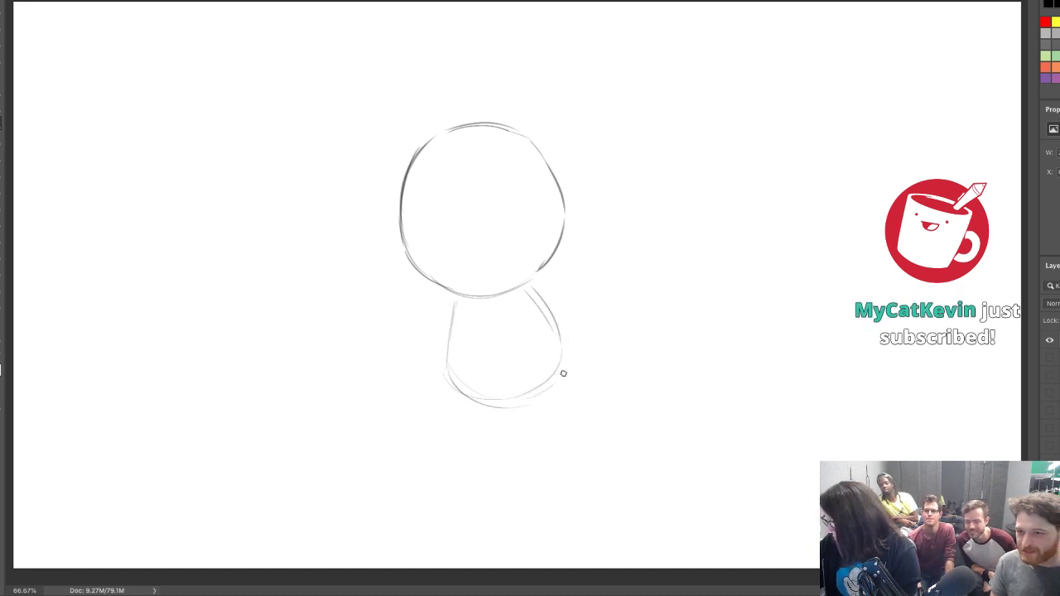
pyautogui.moveTo(533, 288); pyautogui.dragTo(558, 356)
pyautogui.moveTo(556, 318); pyautogui.dragTo(561, 344)
# Erase the body's inner and right-hand lines, then redraw its sides wider and reinforce the head's right edge
pyautogui.press('e')
pyautogui.moveTo(458, 371)
pyautogui.mouseDown()
pyautogui.moveTo(530, 387)
pyautogui.moveTo(556, 336)
pyautogui.moveTo(527, 291)
pyautogui.mouseUp()
pyautogui.press('b')
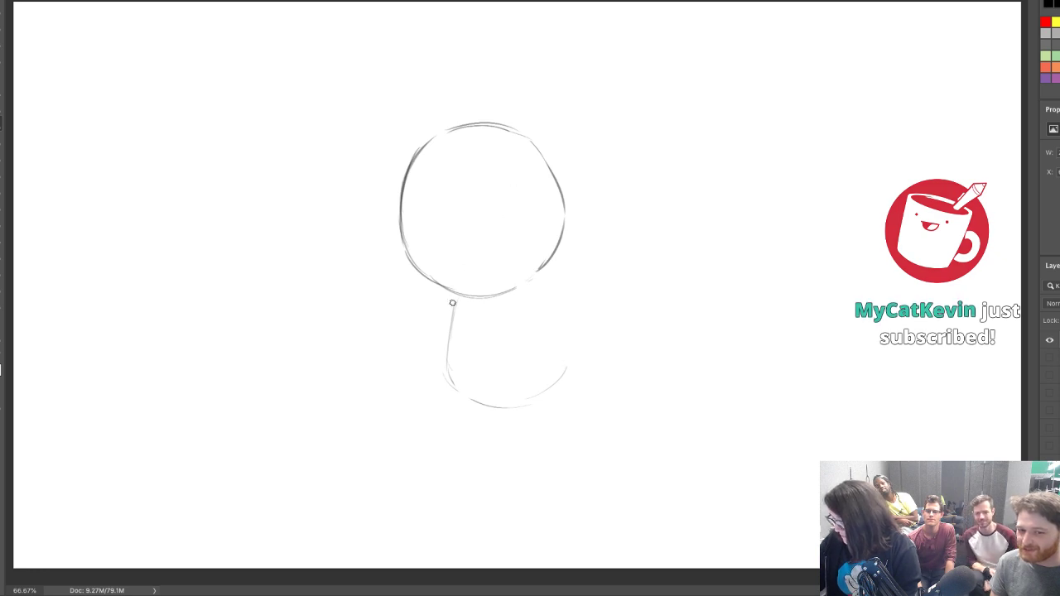
pyautogui.moveTo(453, 302)
pyautogui.mouseDown()
pyautogui.moveTo(438, 367)
pyautogui.moveTo(494, 406)
pyautogui.moveTo(546, 385)
pyautogui.mouseUp()
pyautogui.moveTo(531, 297)
pyautogui.mouseDown()
pyautogui.moveTo(563, 335)
pyautogui.moveTo(565, 366)
pyautogui.mouseUp()
pyautogui.moveTo(516, 288)
pyautogui.mouseDown()
pyautogui.moveTo(551, 251)
pyautogui.moveTo(565, 192)
pyautogui.mouseUp()
pyautogui.moveTo(527, 136); pyautogui.dragTo(542, 227)
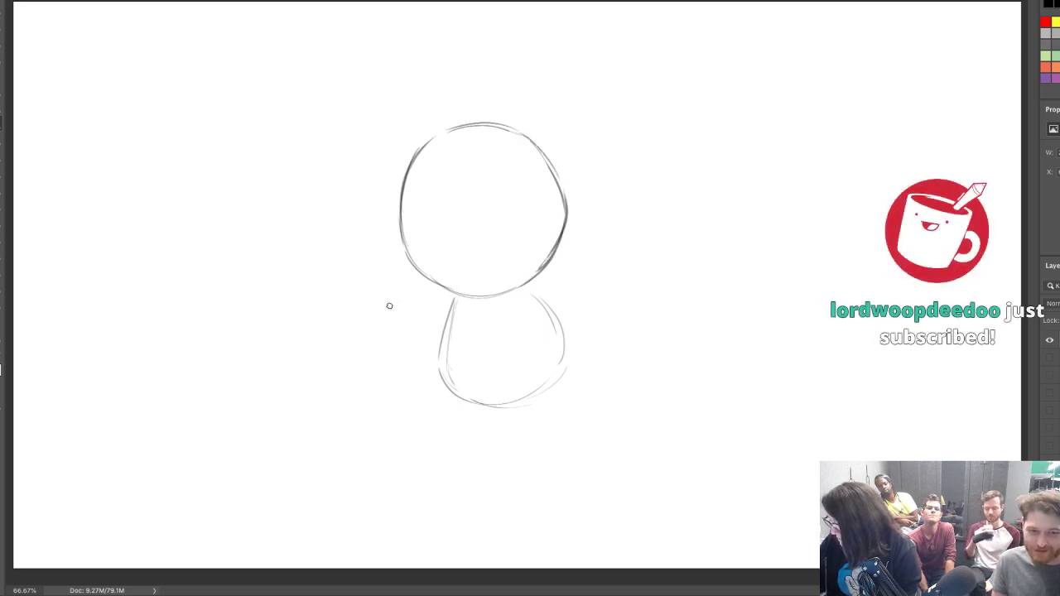
# Sketch two curved arms reaching outward from the shoulders, the left one sloping down and the right one nearly level
pyautogui.moveTo(408, 295)
pyautogui.mouseDown()
pyautogui.moveTo(332, 361)
pyautogui.moveTo(451, 306)
pyautogui.mouseUp()
pyautogui.moveTo(550, 264); pyautogui.dragTo(626, 263)
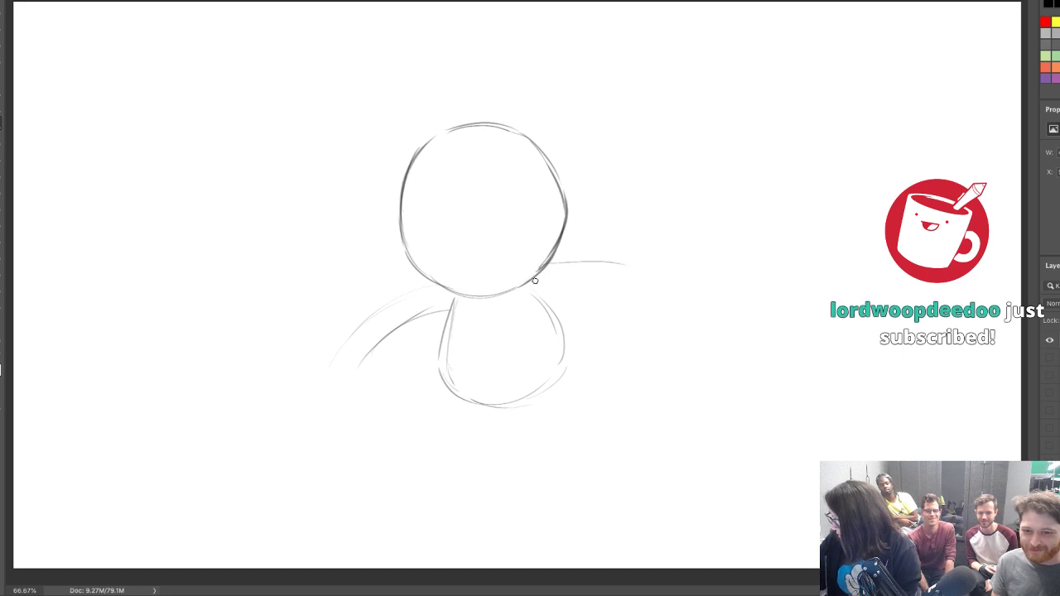
pyautogui.moveTo(548, 263); pyautogui.dragTo(655, 274)
pyautogui.moveTo(542, 291); pyautogui.dragTo(673, 315)
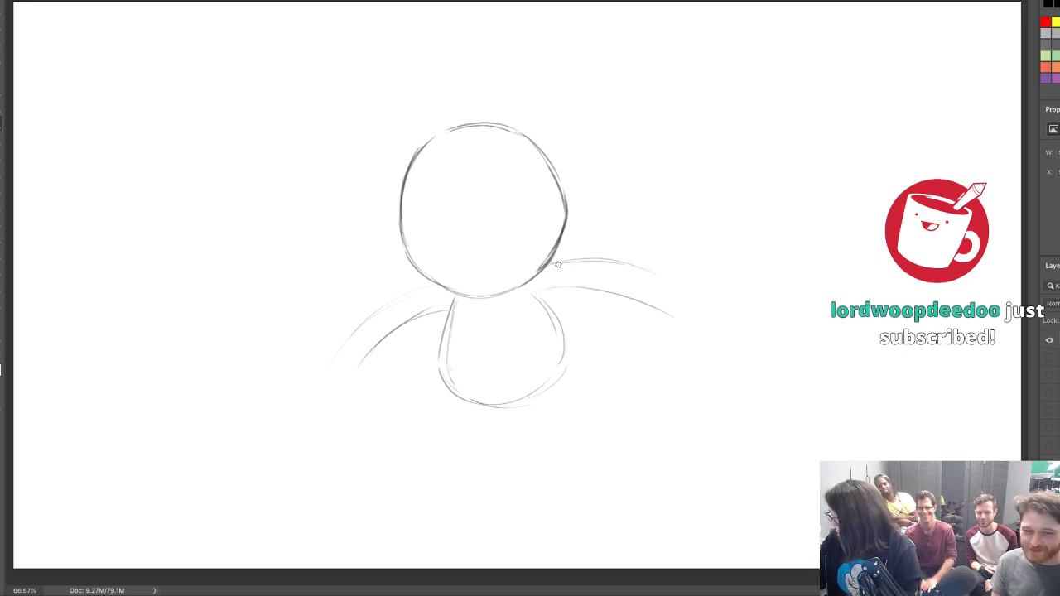
pyautogui.moveTo(556, 265); pyautogui.dragTo(686, 291)
# Clean up the body outline by erasing doubled lines and redrawing its sides, and darken the head's lower left edge
pyautogui.press('e')
pyautogui.moveTo(454, 309)
pyautogui.mouseDown()
pyautogui.moveTo(469, 400)
pyautogui.moveTo(481, 402)
pyautogui.mouseUp()
pyautogui.press('b')
pyautogui.moveTo(450, 301)
pyautogui.mouseDown()
pyautogui.moveTo(440, 386)
pyautogui.moveTo(517, 401)
pyautogui.mouseUp()
pyautogui.moveTo(546, 299); pyautogui.dragTo(569, 367)
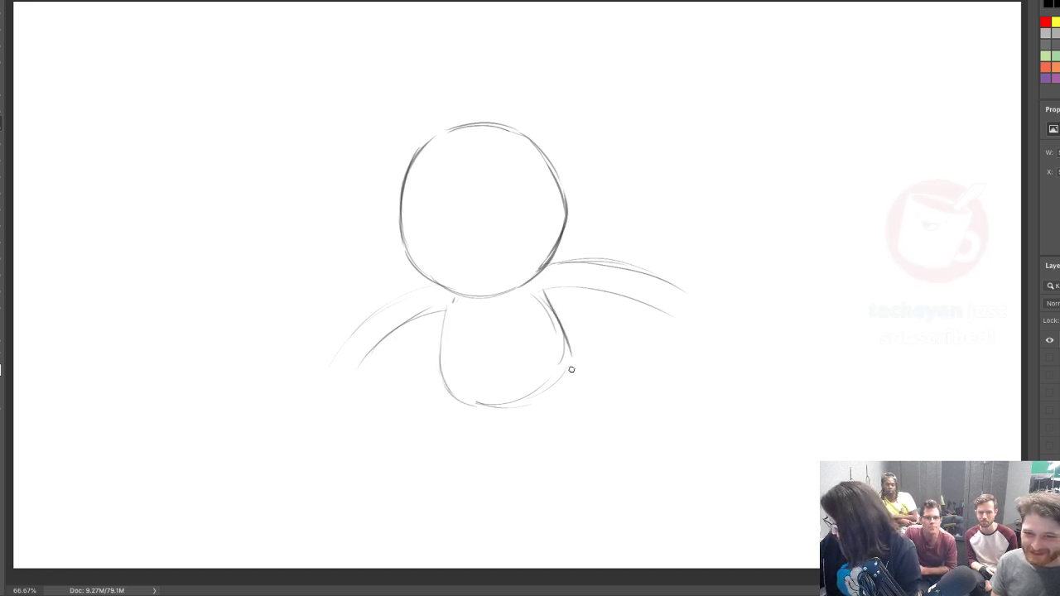
pyautogui.press('e')
pyautogui.moveTo(496, 394); pyautogui.dragTo(549, 372)
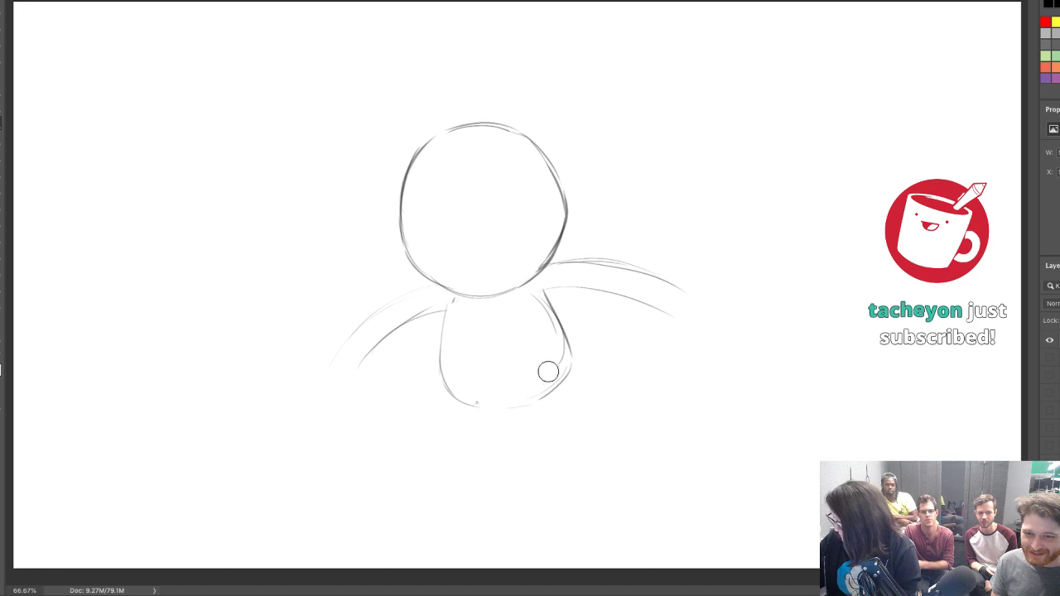
pyautogui.press('b')
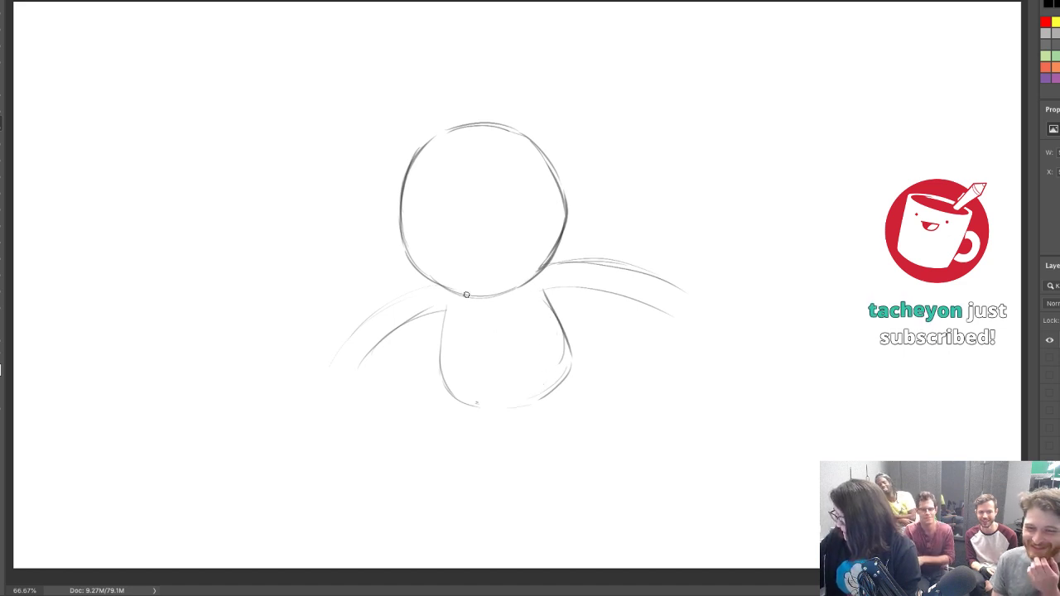
pyautogui.moveTo(403, 232)
pyautogui.mouseDown()
pyautogui.moveTo(415, 265)
pyautogui.moveTo(472, 295)
pyautogui.mouseUp()
# Sketch two slightly spread legs descending from the base of the body
pyautogui.moveTo(441, 387); pyautogui.dragTo(431, 479)
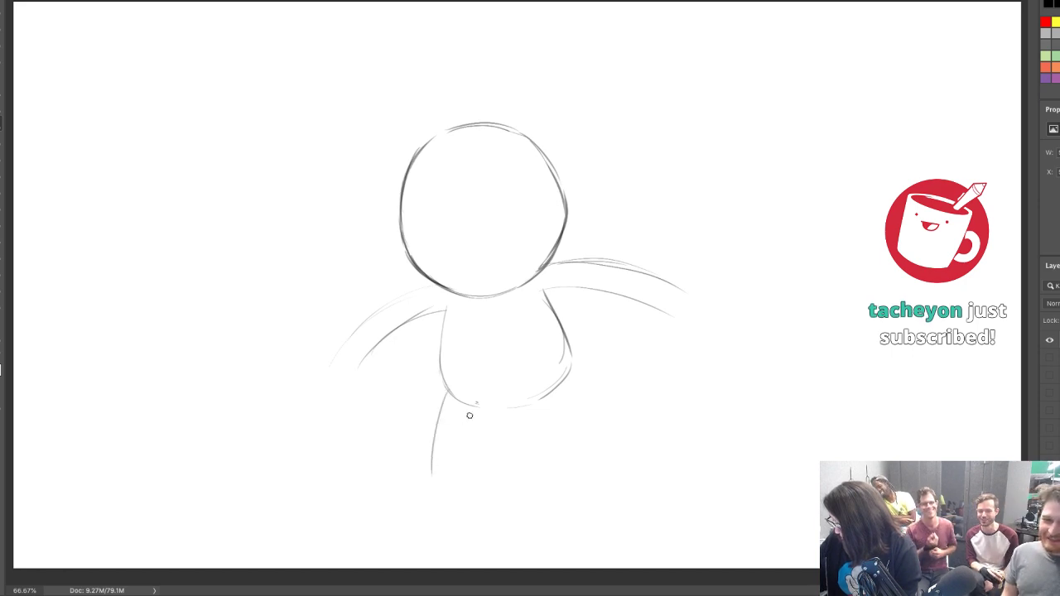
pyautogui.moveTo(482, 408); pyautogui.dragTo(469, 462)
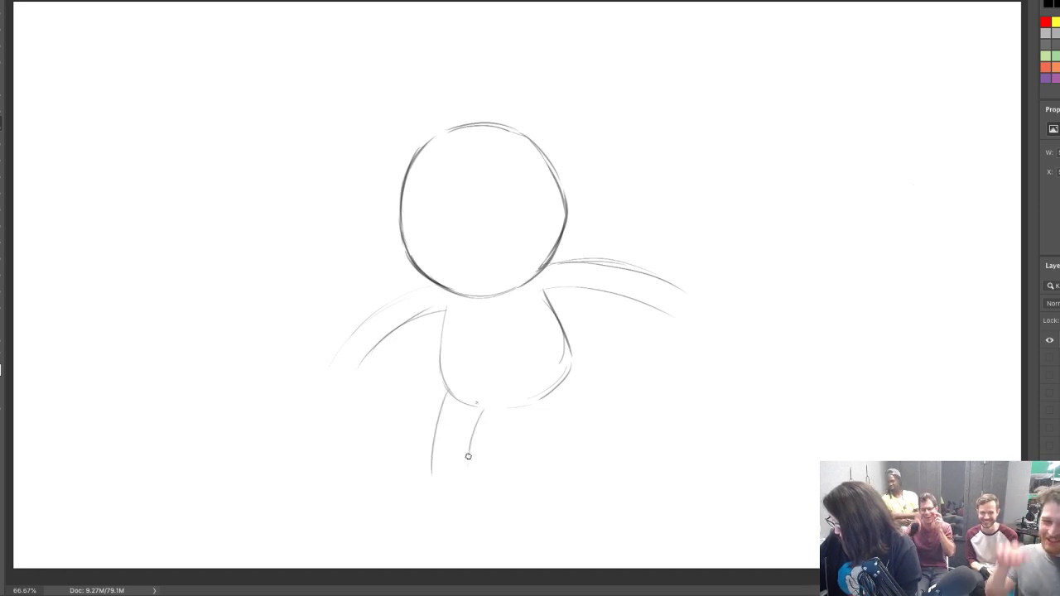
pyautogui.moveTo(531, 411); pyautogui.dragTo(555, 453)
pyautogui.moveTo(560, 389); pyautogui.dragTo(585, 463)
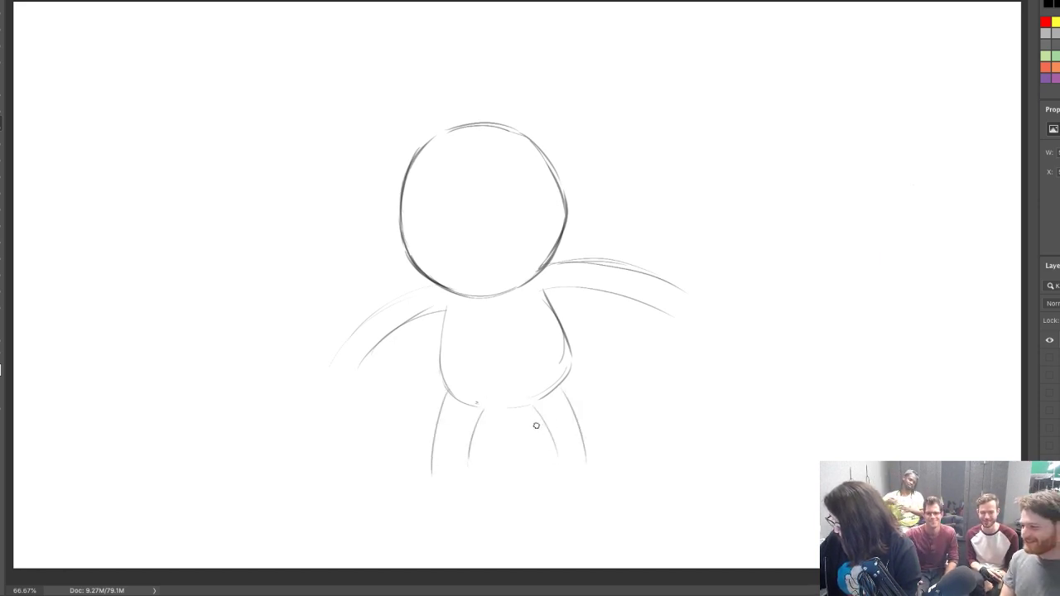
pyautogui.moveTo(539, 424); pyautogui.dragTo(554, 472)
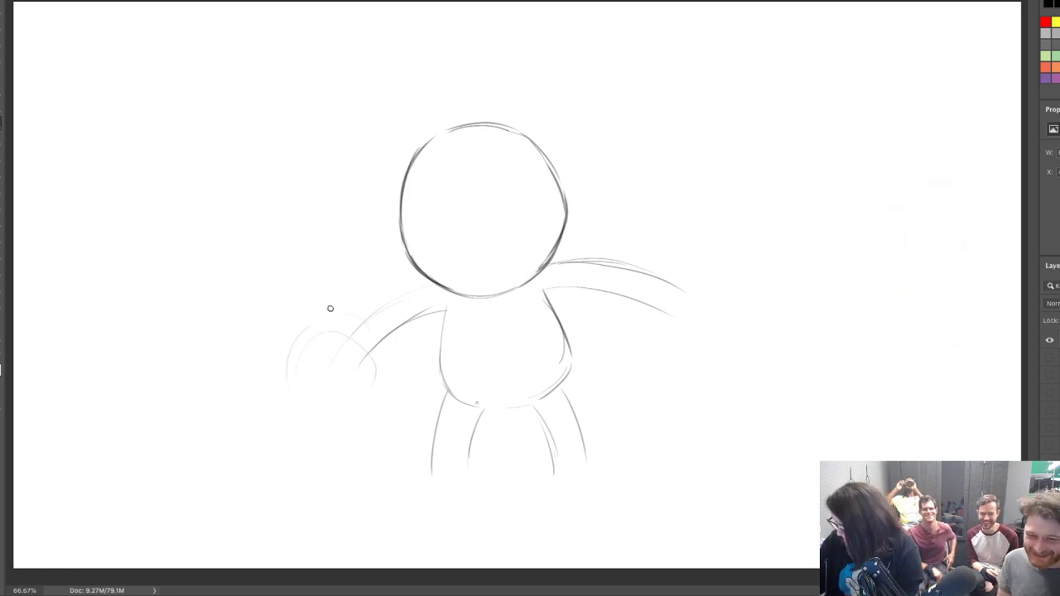
# Sketch large, light circles for the hands at the ends of both arms
pyautogui.moveTo(328, 305)
pyautogui.mouseDown()
pyautogui.moveTo(312, 405)
pyautogui.moveTo(379, 361)
pyautogui.mouseUp()
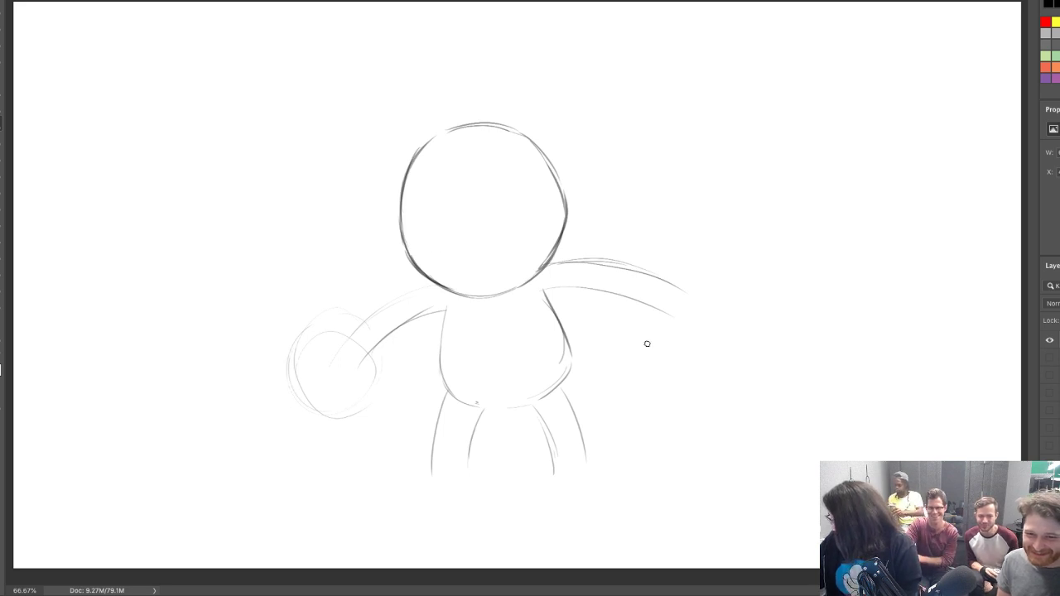
pyautogui.moveTo(729, 286)
pyautogui.mouseDown()
pyautogui.moveTo(658, 296)
pyautogui.moveTo(661, 374)
pyautogui.mouseUp()
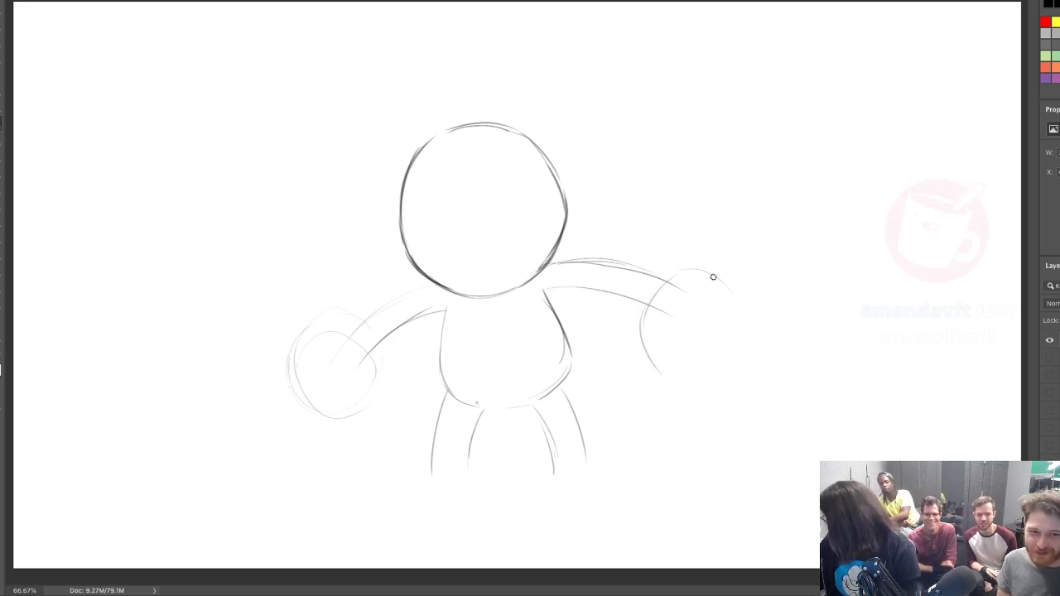
pyautogui.moveTo(713, 277)
pyautogui.mouseDown()
pyautogui.moveTo(745, 328)
pyautogui.moveTo(726, 367)
pyautogui.mouseUp()
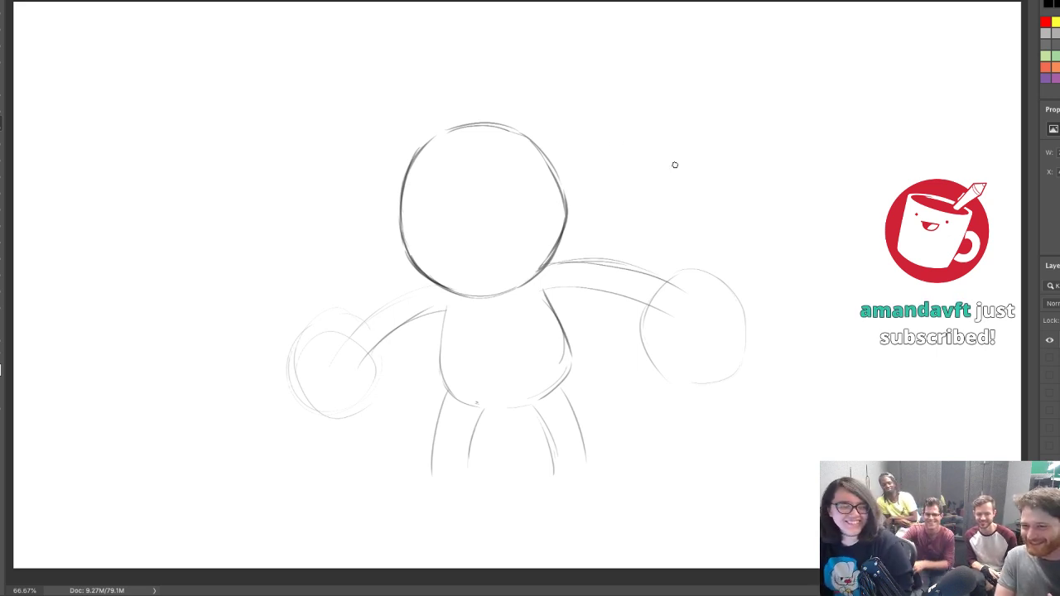
# Move the whole figure sketch up and slightly right to make room for the feet
pyautogui.click(2, 5)
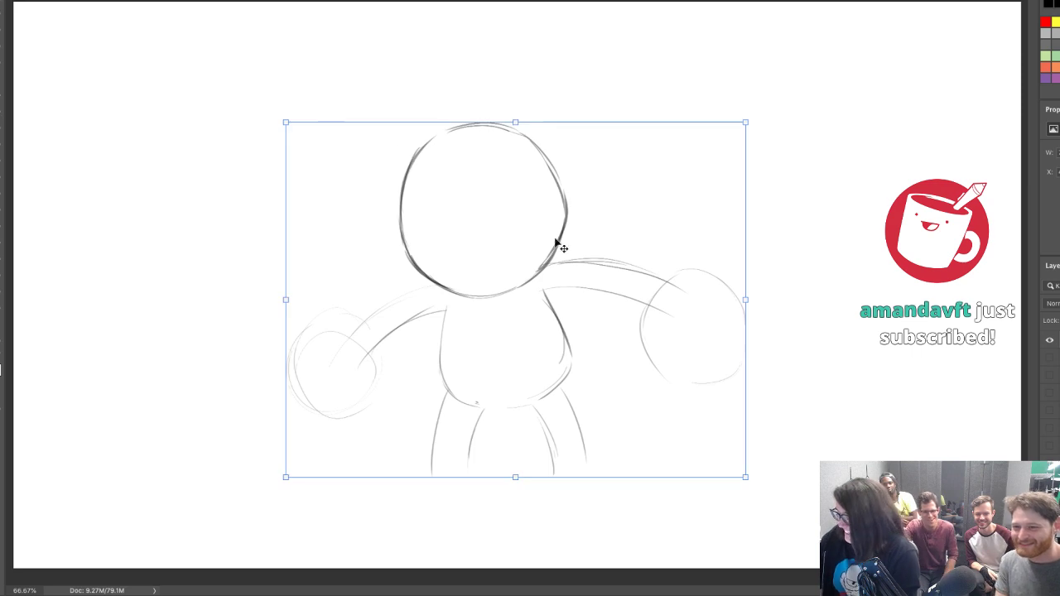
pyautogui.moveTo(572, 295); pyautogui.dragTo(583, 252)
pyautogui.press('Return')
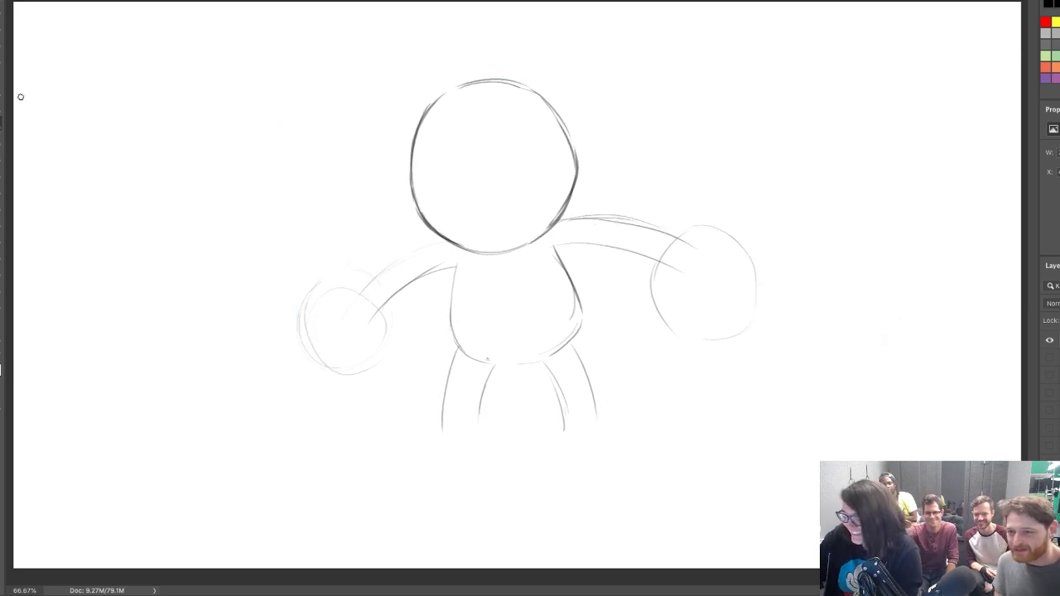
# Lengthen both legs and sketch long, pointed feet turned outward at their lower ends
pyautogui.moveTo(476, 416); pyautogui.dragTo(474, 455)
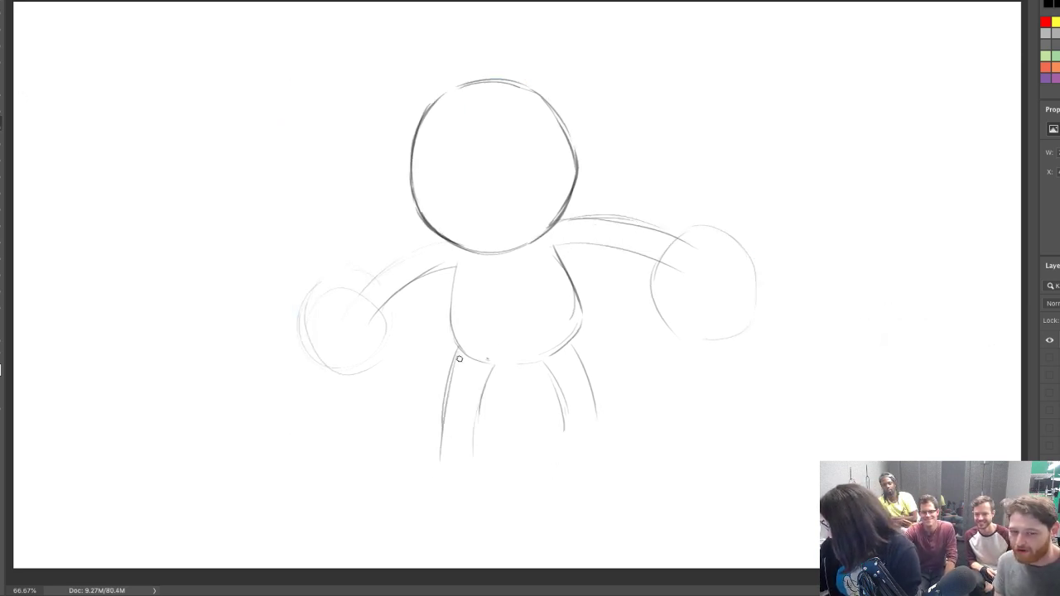
pyautogui.moveTo(464, 347)
pyautogui.mouseDown()
pyautogui.moveTo(440, 448)
pyautogui.moveTo(370, 457)
pyautogui.moveTo(359, 484)
pyautogui.moveTo(347, 478)
pyautogui.moveTo(468, 474)
pyautogui.mouseUp()
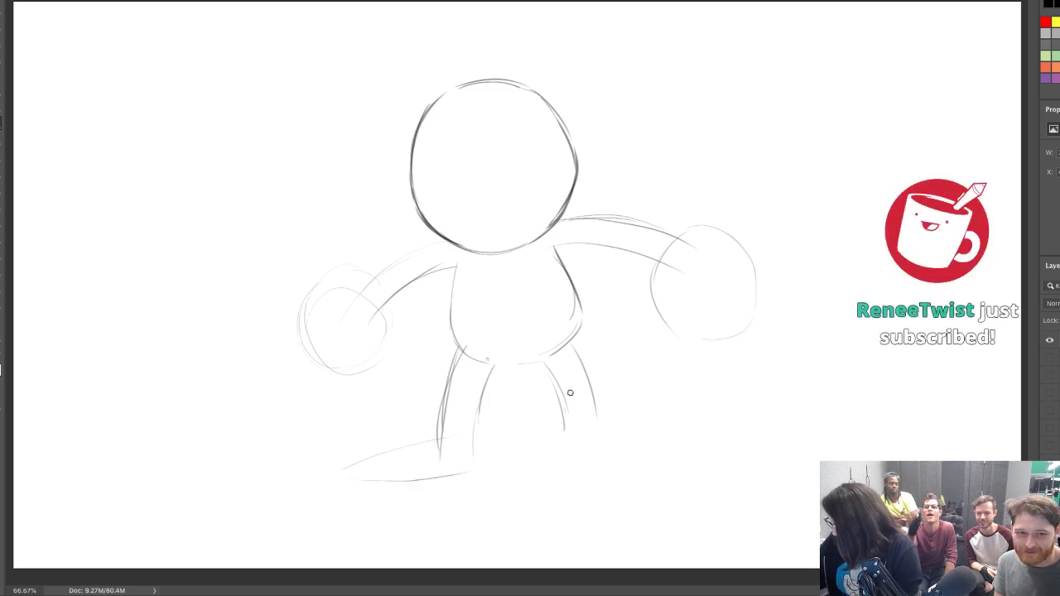
pyautogui.moveTo(569, 402); pyautogui.dragTo(569, 445)
pyautogui.moveTo(575, 343)
pyautogui.mouseDown()
pyautogui.moveTo(600, 443)
pyautogui.moveTo(567, 445)
pyautogui.moveTo(569, 468)
pyautogui.moveTo(633, 479)
pyautogui.moveTo(686, 480)
pyautogui.mouseUp()
pyautogui.moveTo(613, 426); pyautogui.dragTo(740, 473)
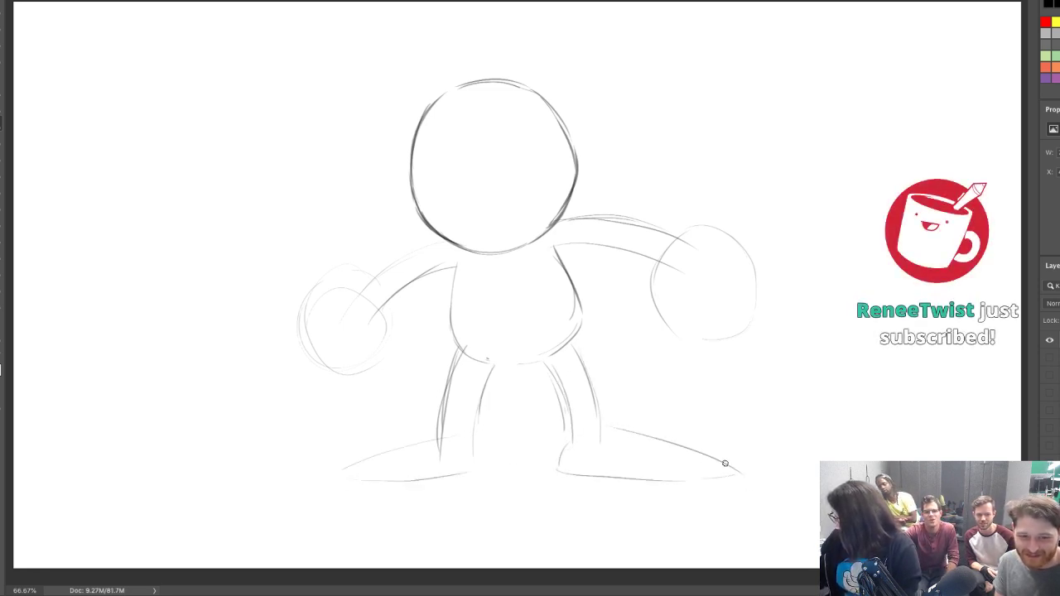
# Round off the toes of both feet and erase the right foot's leftover pointed tip
pyautogui.moveTo(353, 466); pyautogui.dragTo(476, 469)
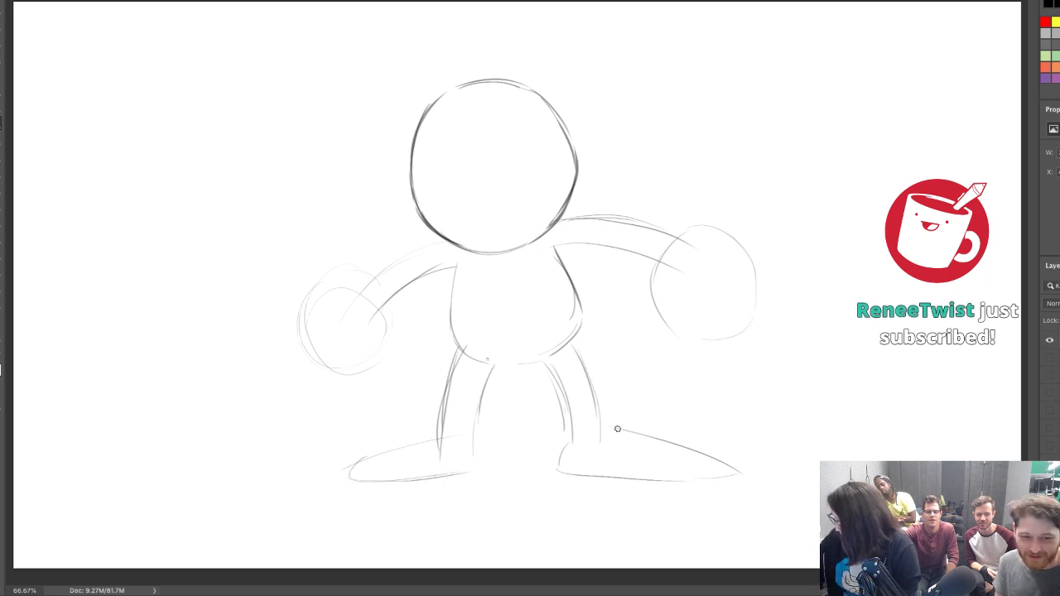
pyautogui.moveTo(606, 428)
pyautogui.mouseDown()
pyautogui.moveTo(701, 470)
pyautogui.moveTo(679, 450)
pyautogui.moveTo(684, 481)
pyautogui.mouseUp()
pyautogui.press('e')
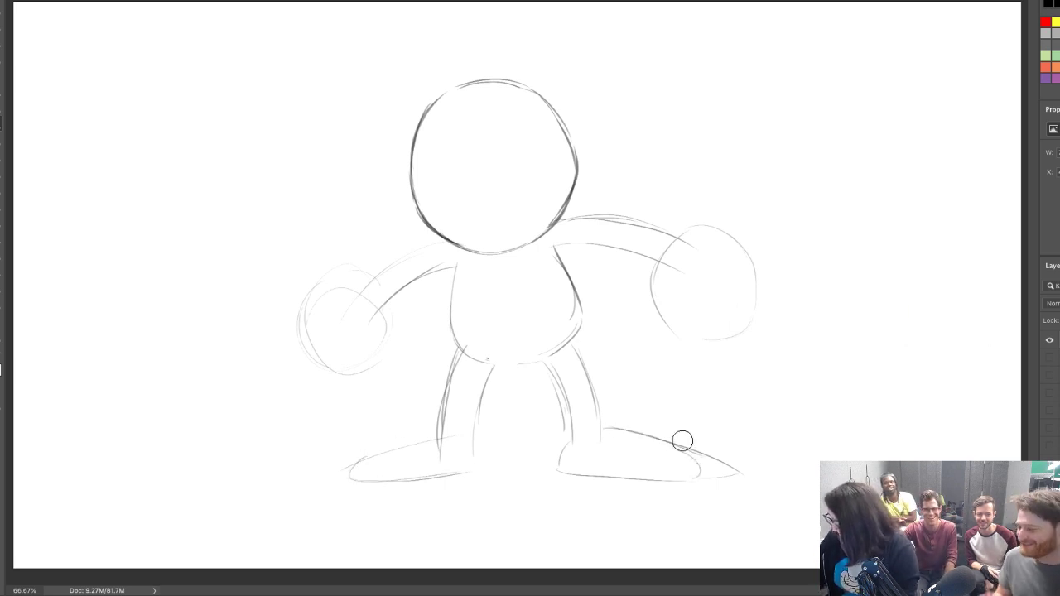
pyautogui.moveTo(683, 441)
pyautogui.mouseDown()
pyautogui.moveTo(719, 457)
pyautogui.moveTo(716, 478)
pyautogui.moveTo(698, 453)
pyautogui.mouseUp()
pyautogui.press('b')
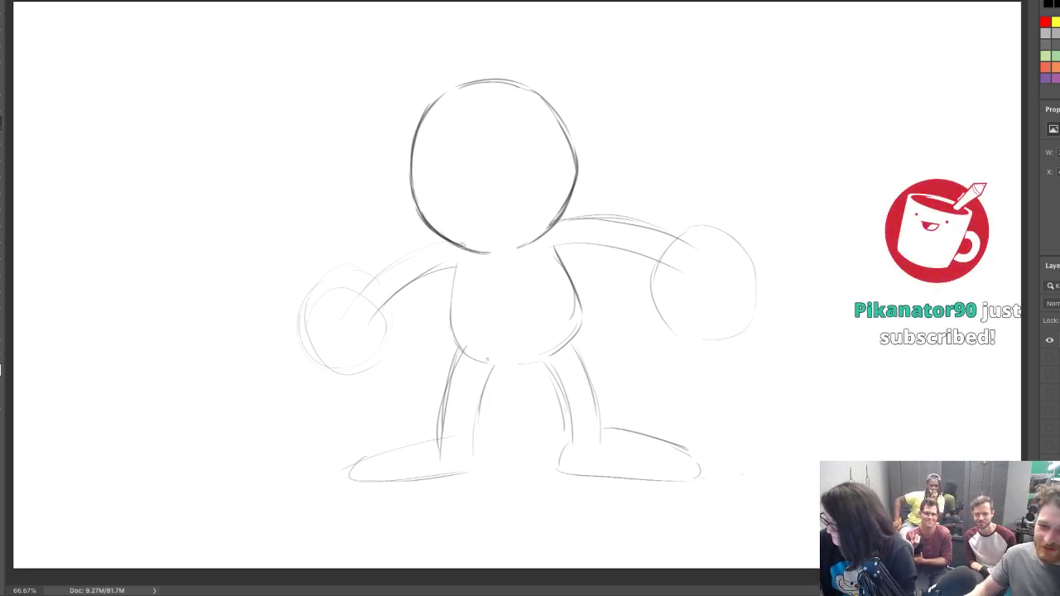
# Thicken and darken the outline along the right side of the head circle
pyautogui.moveTo(518, 247); pyautogui.dragTo(564, 213)
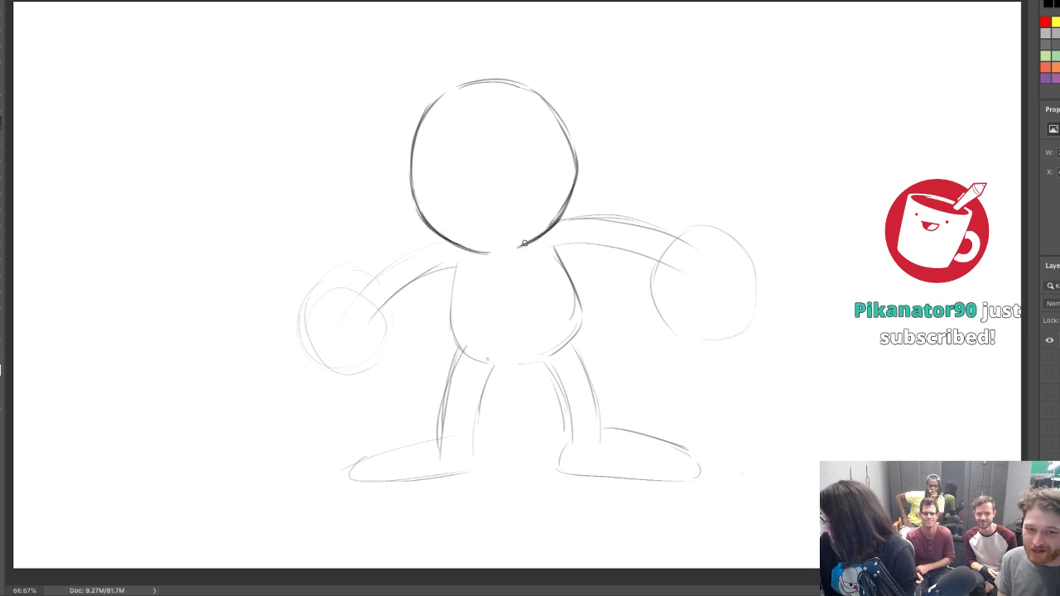
pyautogui.moveTo(524, 243)
pyautogui.mouseDown()
pyautogui.moveTo(571, 197)
pyautogui.moveTo(561, 217)
pyautogui.moveTo(575, 190)
pyautogui.moveTo(561, 150)
pyautogui.mouseUp()
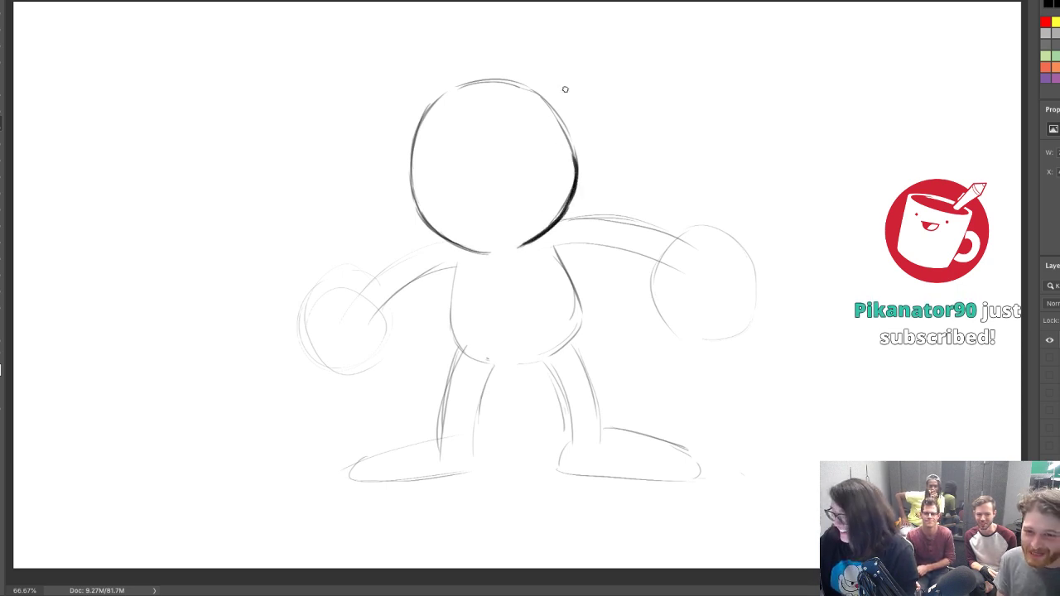
pyautogui.press(']')
pyautogui.press(']')
pyautogui.press(']')
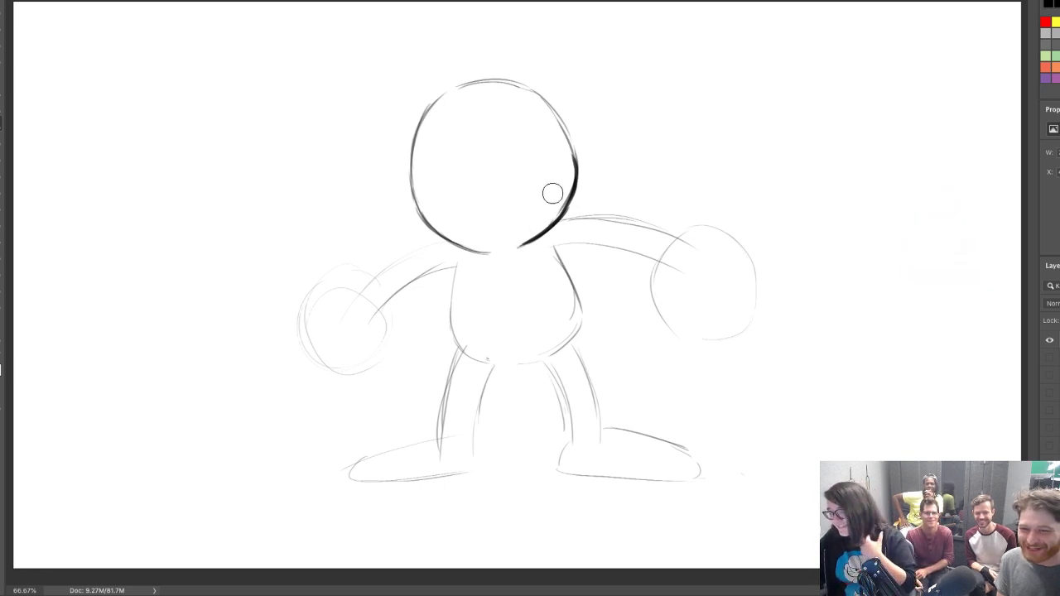
pyautogui.press('[')
pyautogui.press('[')
pyautogui.press('[')
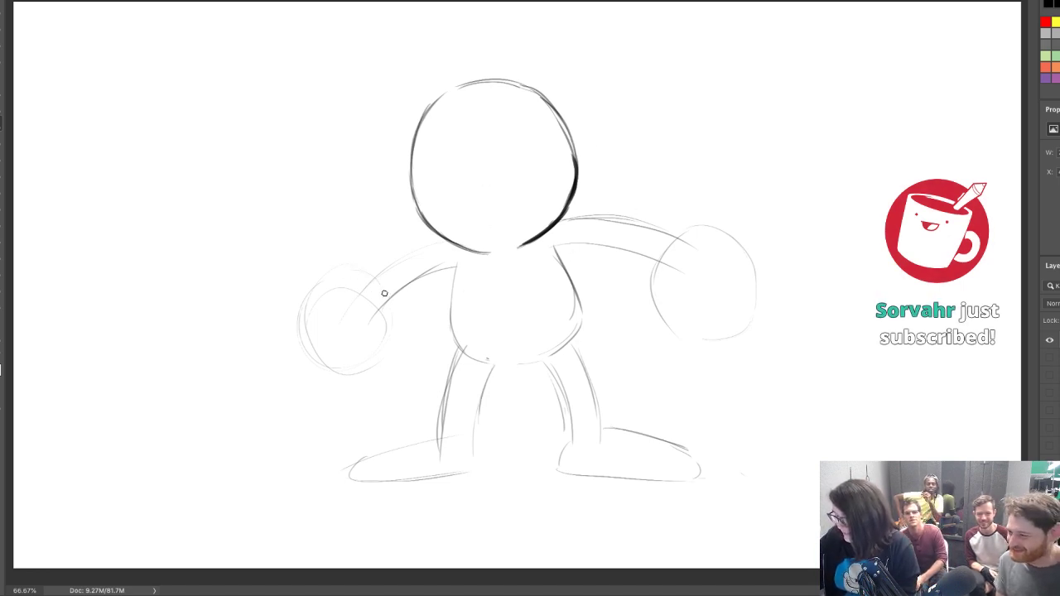
# Shape both hands into closed fists, with a round thumb over a larger curled-finger form in each
pyautogui.moveTo(385, 293)
pyautogui.mouseDown()
pyautogui.moveTo(298, 314)
pyautogui.moveTo(318, 370)
pyautogui.moveTo(372, 331)
pyautogui.moveTo(362, 357)
pyautogui.mouseUp()
pyautogui.moveTo(675, 240)
pyautogui.mouseDown()
pyautogui.moveTo(674, 289)
pyautogui.moveTo(694, 288)
pyautogui.moveTo(665, 276)
pyautogui.mouseUp()
pyautogui.moveTo(670, 294); pyautogui.dragTo(698, 345)
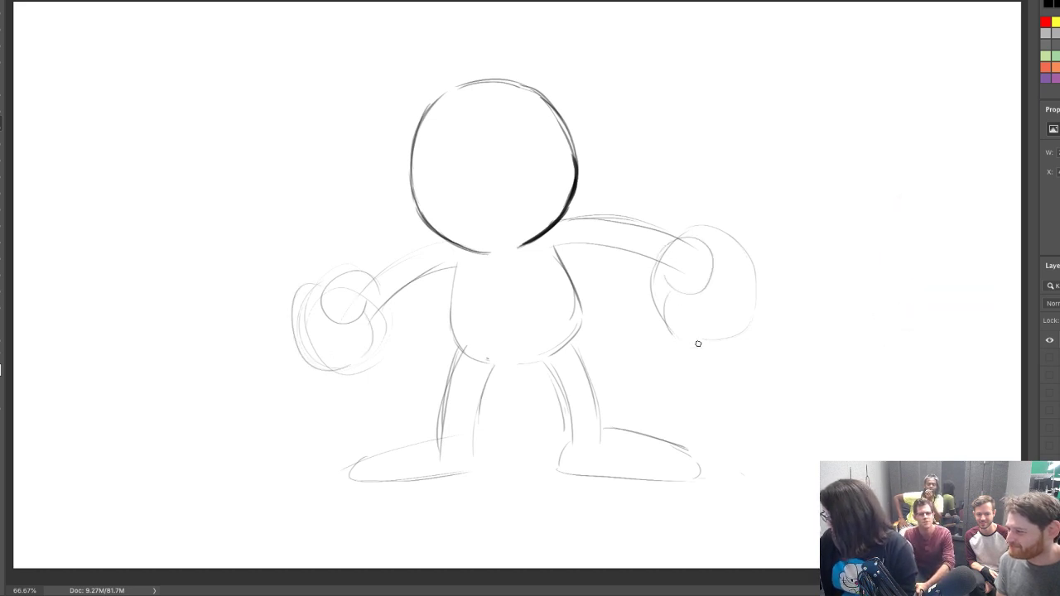
pyautogui.moveTo(716, 240)
pyautogui.mouseDown()
pyautogui.moveTo(761, 263)
pyautogui.moveTo(736, 333)
pyautogui.mouseUp()
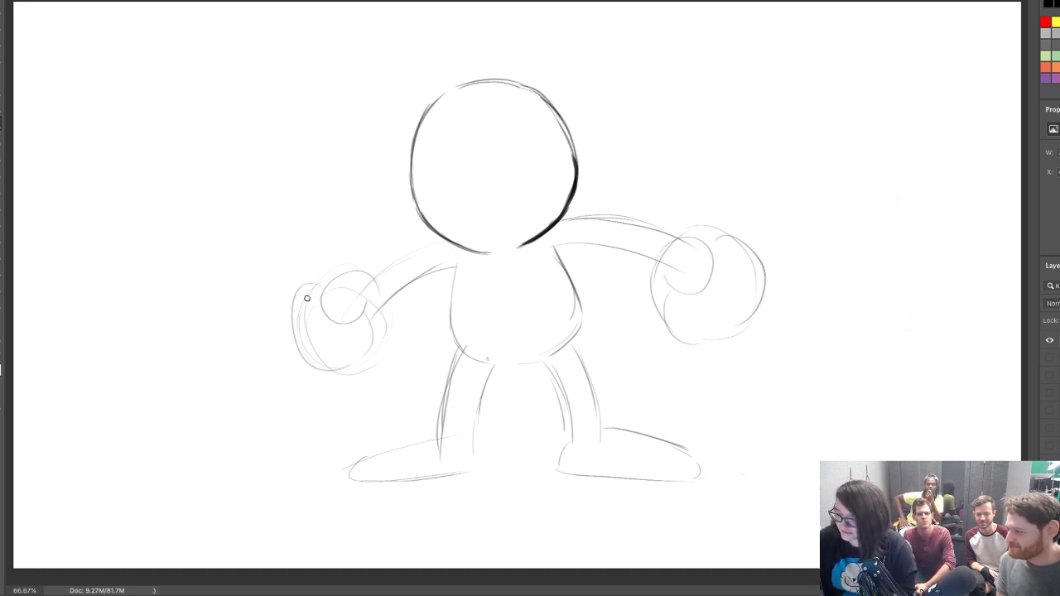
# Sketch a tilted handle gripped in each fist, with a long crossbar at its upper end and a closed lower end
pyautogui.moveTo(307, 298)
pyautogui.mouseDown()
pyautogui.moveTo(296, 271)
pyautogui.moveTo(282, 272)
pyautogui.moveTo(347, 242)
pyautogui.moveTo(342, 275)
pyautogui.mouseUp()
pyautogui.moveTo(360, 359)
pyautogui.mouseDown()
pyautogui.moveTo(380, 381)
pyautogui.moveTo(373, 374)
pyautogui.moveTo(396, 345)
pyautogui.mouseUp()
pyautogui.moveTo(668, 289)
pyautogui.mouseDown()
pyautogui.moveTo(639, 331)
pyautogui.moveTo(653, 355)
pyautogui.moveTo(678, 328)
pyautogui.moveTo(654, 368)
pyautogui.mouseUp()
pyautogui.moveTo(654, 368); pyautogui.dragTo(688, 323)
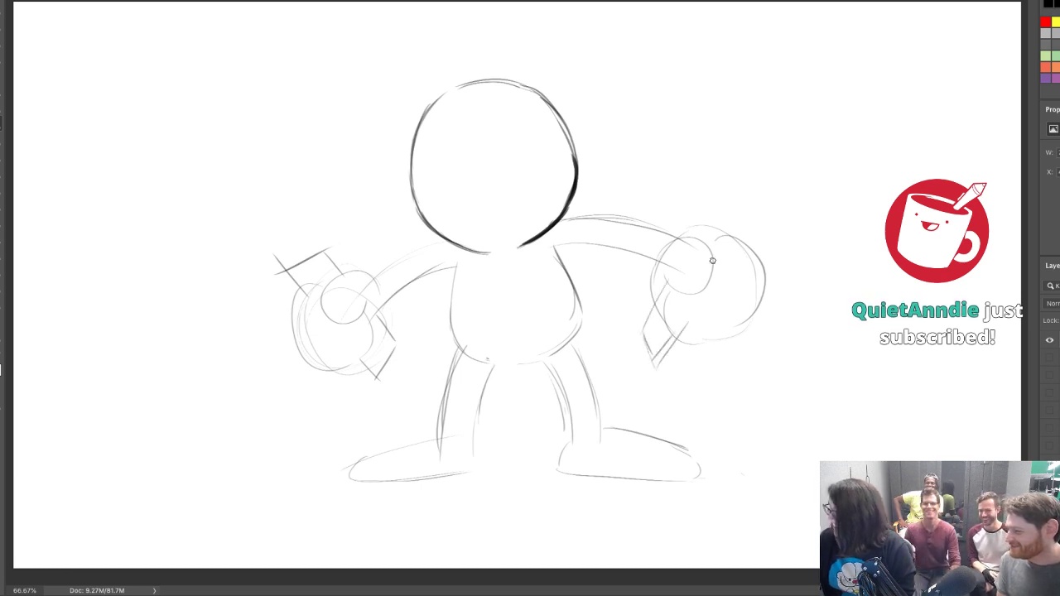
pyautogui.moveTo(717, 209); pyautogui.dragTo(696, 238)
pyautogui.moveTo(700, 185); pyautogui.dragTo(776, 261)
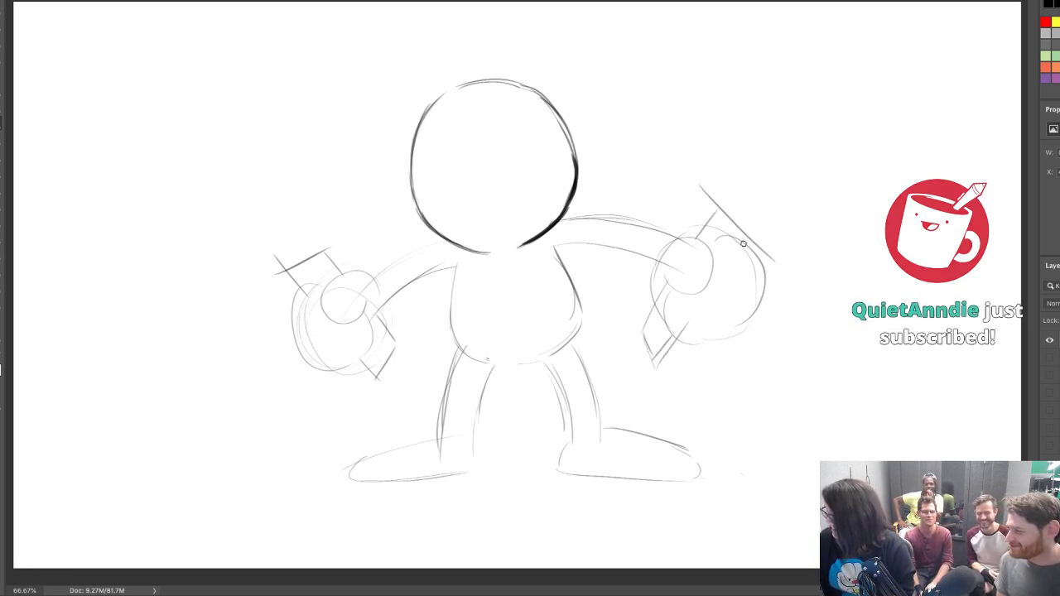
pyautogui.moveTo(714, 246)
pyautogui.mouseDown()
pyautogui.moveTo(747, 309)
pyautogui.moveTo(735, 255)
pyautogui.mouseUp()
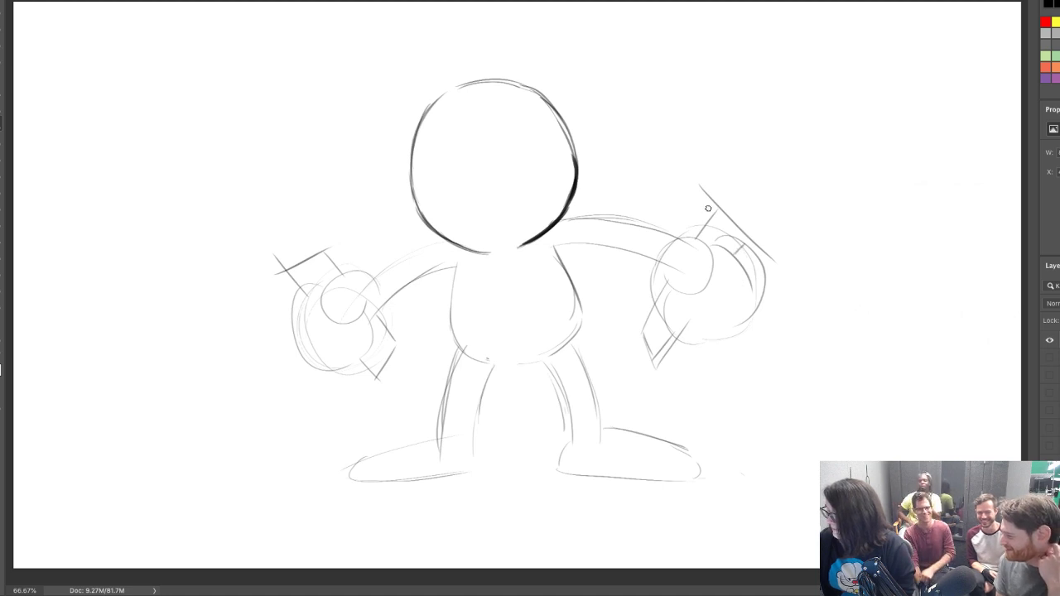
# Widen the crossbars on both handles into thin plates and add a flattened oval to the left handle's lower end
pyautogui.moveTo(700, 187); pyautogui.dragTo(697, 197)
pyautogui.moveTo(697, 196); pyautogui.dragTo(743, 246)
pyautogui.moveTo(713, 213)
pyautogui.mouseDown()
pyautogui.moveTo(763, 264)
pyautogui.moveTo(772, 255)
pyautogui.mouseUp()
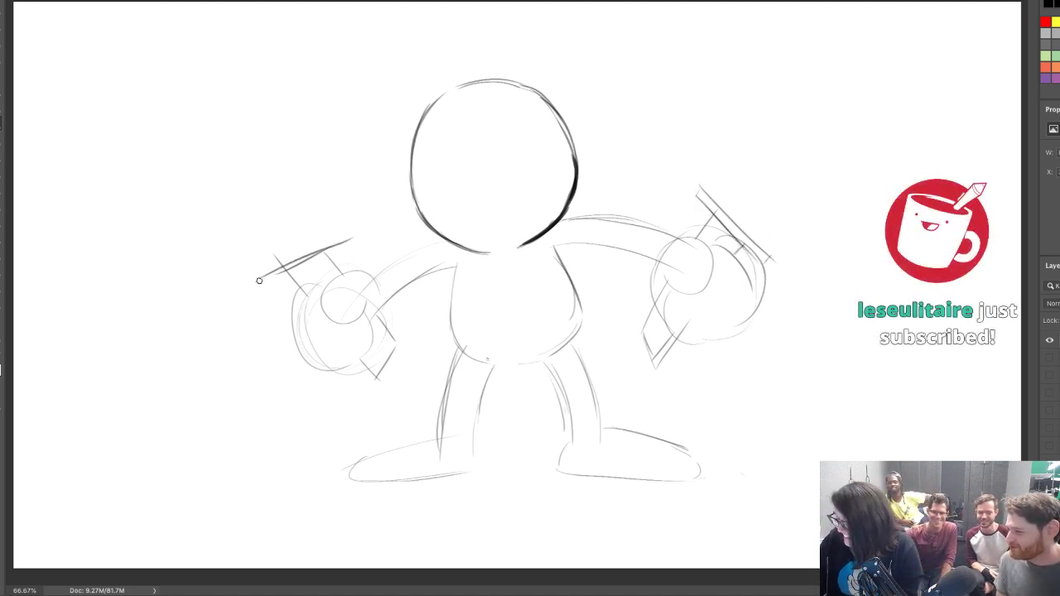
pyautogui.moveTo(255, 278)
pyautogui.mouseDown()
pyautogui.moveTo(356, 224)
pyautogui.moveTo(347, 273)
pyautogui.mouseUp()
pyautogui.moveTo(375, 377)
pyautogui.mouseDown()
pyautogui.moveTo(401, 336)
pyautogui.moveTo(390, 336)
pyautogui.mouseUp()
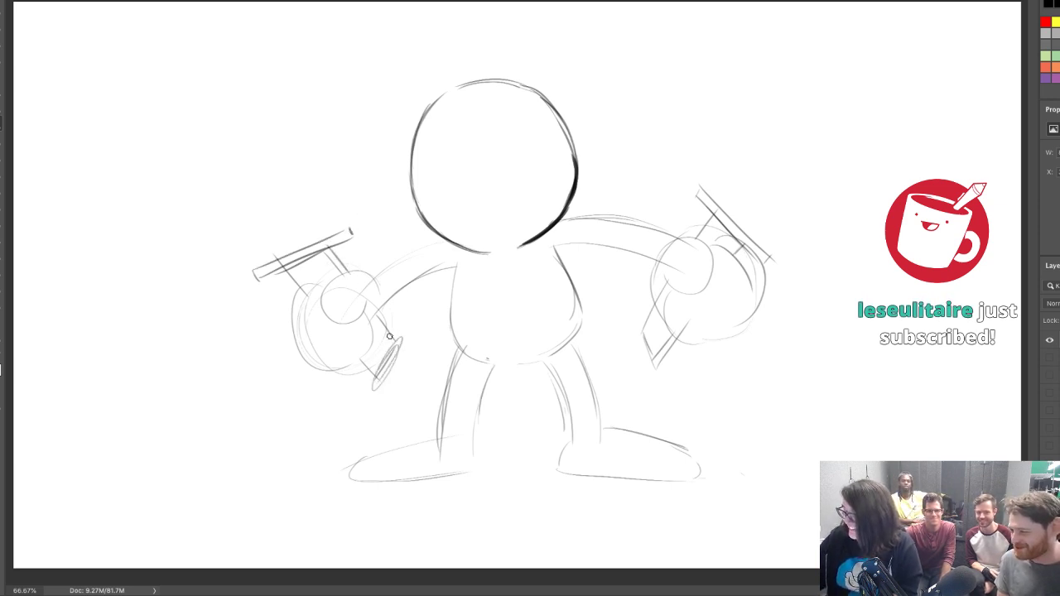
# Add a flattened oval to the right handle's lower end and sketch a broad, slant-tipped knife blade above the left handle
pyautogui.moveTo(637, 340)
pyautogui.mouseDown()
pyautogui.moveTo(651, 371)
pyautogui.moveTo(636, 328)
pyautogui.mouseUp()
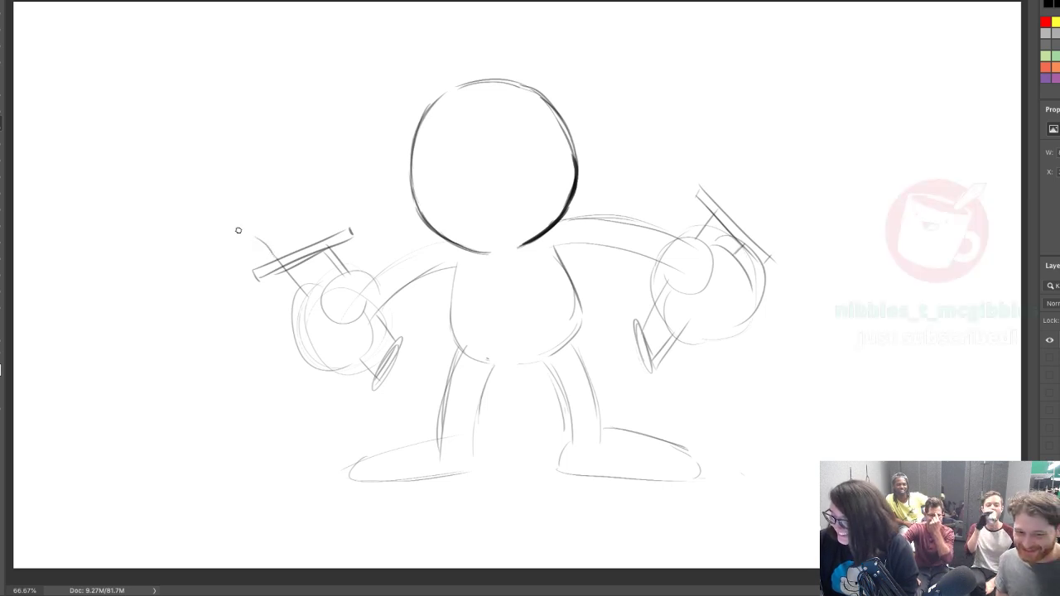
pyautogui.moveTo(252, 238)
pyautogui.mouseDown()
pyautogui.moveTo(172, 113)
pyautogui.moveTo(229, 120)
pyautogui.mouseUp()
pyautogui.moveTo(166, 104)
pyautogui.mouseDown()
pyautogui.moveTo(259, 130)
pyautogui.moveTo(318, 232)
pyautogui.mouseUp()
pyautogui.moveTo(279, 174); pyautogui.dragTo(322, 237)
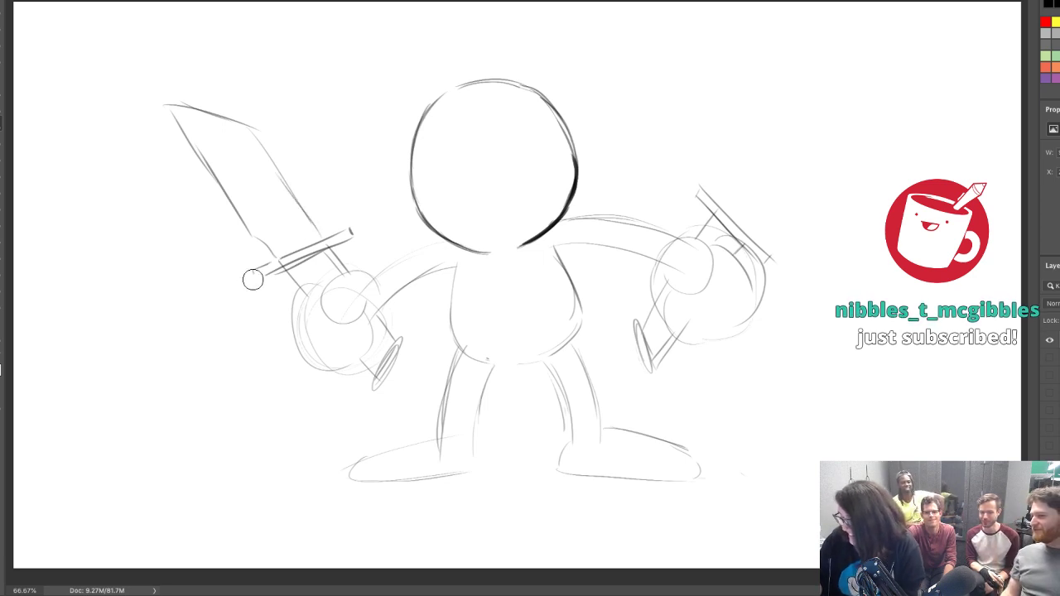
# Erase the left knife's crossguard, redraw it as a steeper plate in heavy black lines, and darken the blade's notched base and back edge
pyautogui.moveTo(254, 280)
pyautogui.mouseDown()
pyautogui.moveTo(366, 218)
pyautogui.moveTo(281, 292)
pyautogui.moveTo(288, 301)
pyautogui.moveTo(346, 252)
pyautogui.moveTo(291, 303)
pyautogui.moveTo(279, 303)
pyautogui.moveTo(351, 242)
pyautogui.mouseUp()
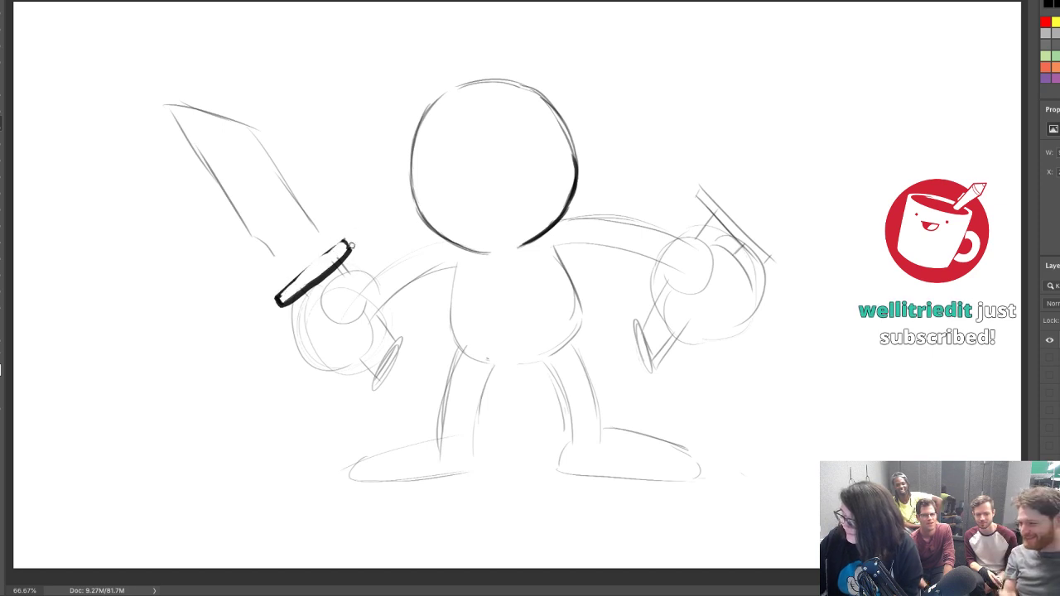
pyautogui.moveTo(277, 293); pyautogui.dragTo(345, 242)
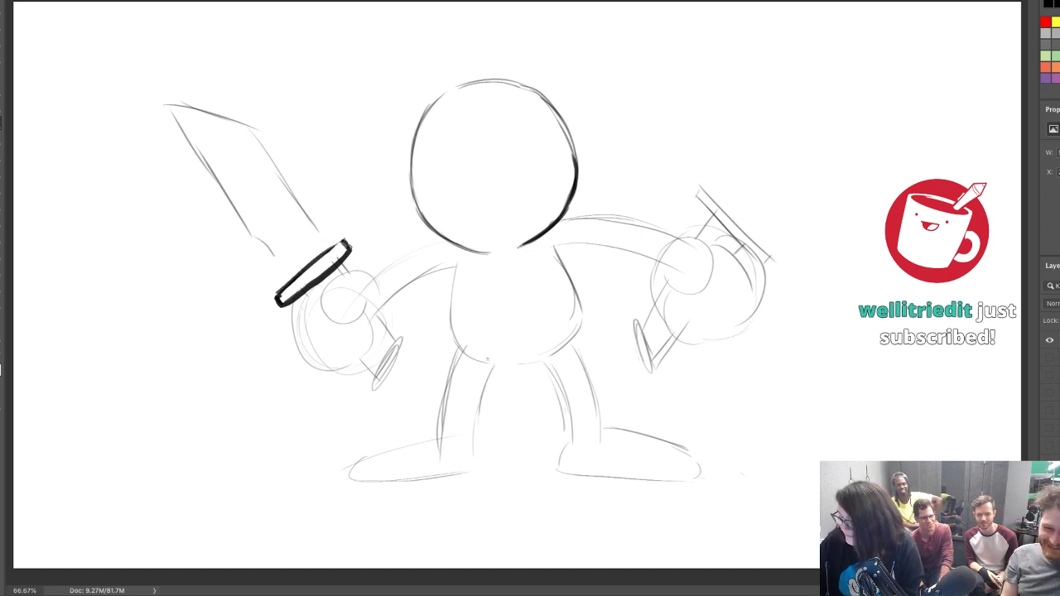
pyautogui.moveTo(251, 235); pyautogui.dragTo(281, 268)
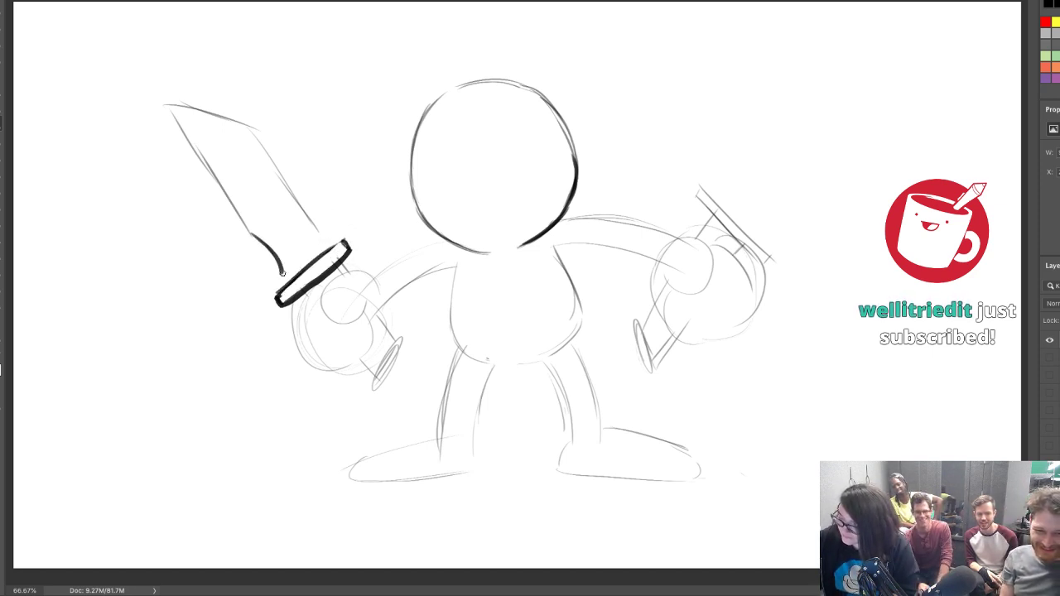
pyautogui.moveTo(327, 242); pyautogui.dragTo(286, 181)
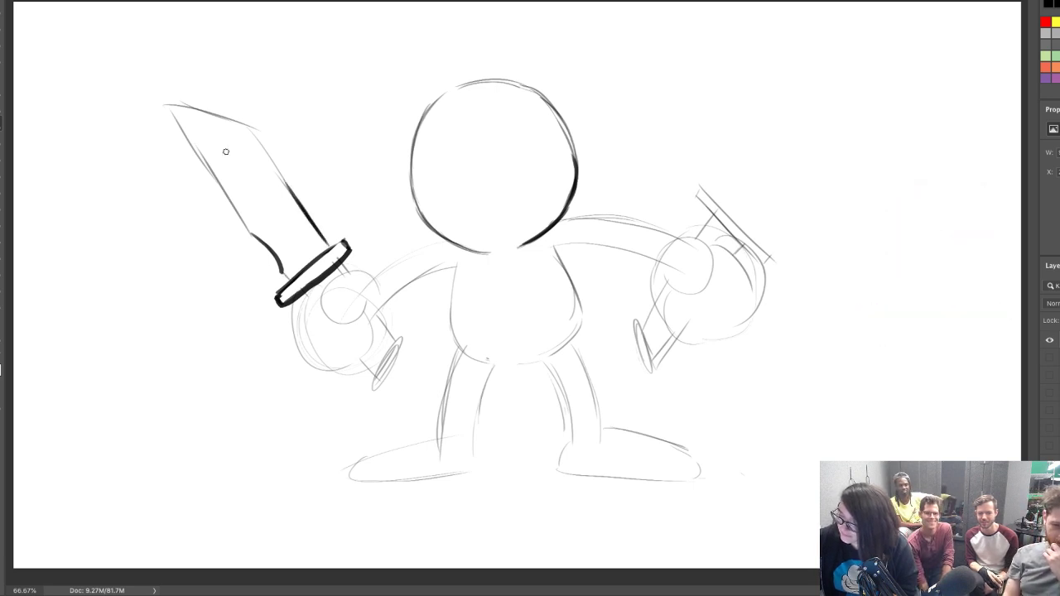
# Draw two lengthwise lines inside the left blade and darken its outer edge and slanted tip
pyautogui.moveTo(213, 140)
pyautogui.mouseDown()
pyautogui.moveTo(295, 242)
pyautogui.moveTo(258, 193)
pyautogui.mouseUp()
pyautogui.moveTo(280, 233); pyautogui.dragTo(223, 157)
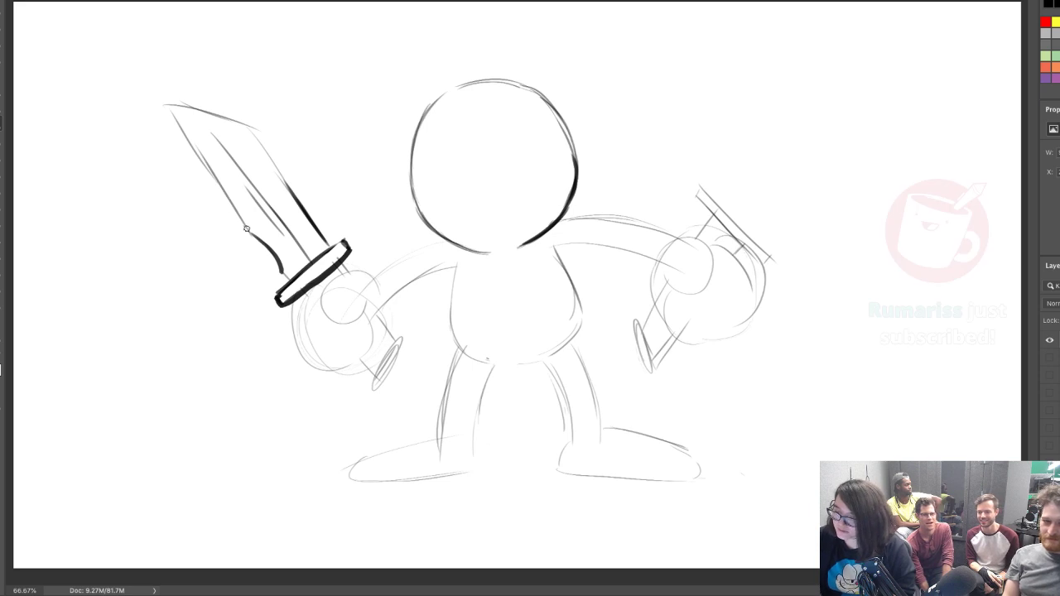
pyautogui.moveTo(249, 230)
pyautogui.mouseDown()
pyautogui.moveTo(155, 88)
pyautogui.moveTo(242, 127)
pyautogui.mouseUp()
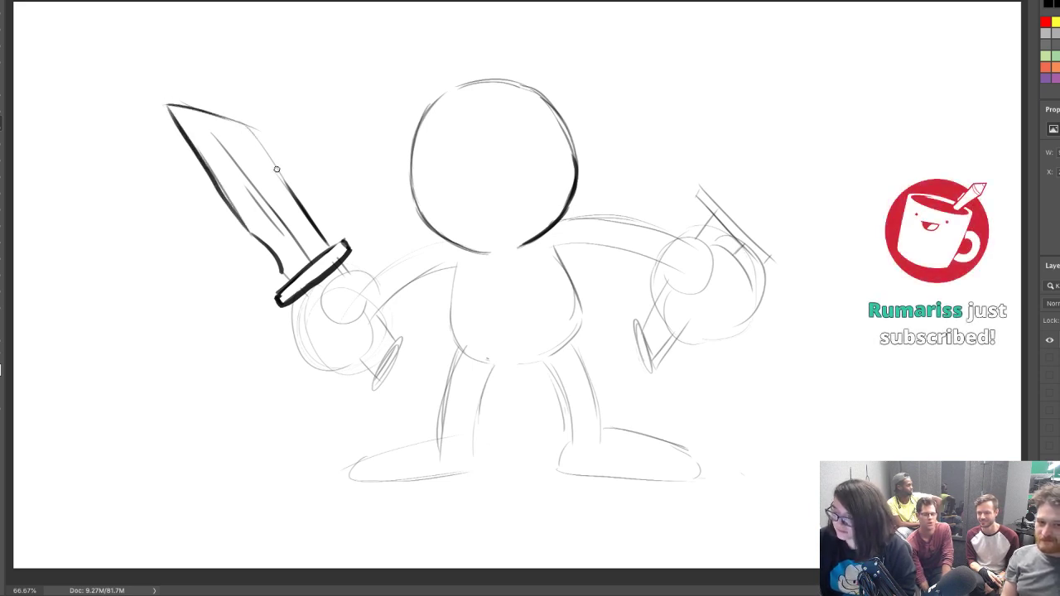
# Draw a matching blade above the right handle, with a curved pointed tip and a notch at the base of its outer edge
pyautogui.moveTo(721, 204)
pyautogui.mouseDown()
pyautogui.moveTo(838, 61)
pyautogui.moveTo(865, 66)
pyautogui.moveTo(869, 99)
pyautogui.moveTo(776, 224)
pyautogui.mouseUp()
pyautogui.moveTo(848, 126); pyautogui.dragTo(762, 239)
pyautogui.press('e')
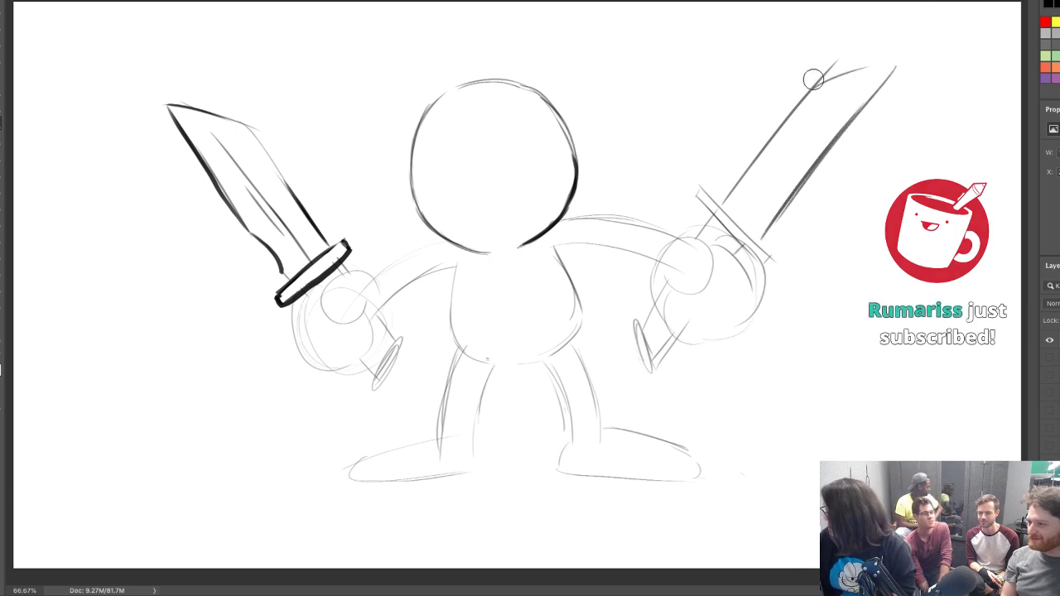
pyautogui.moveTo(816, 77); pyautogui.dragTo(873, 51)
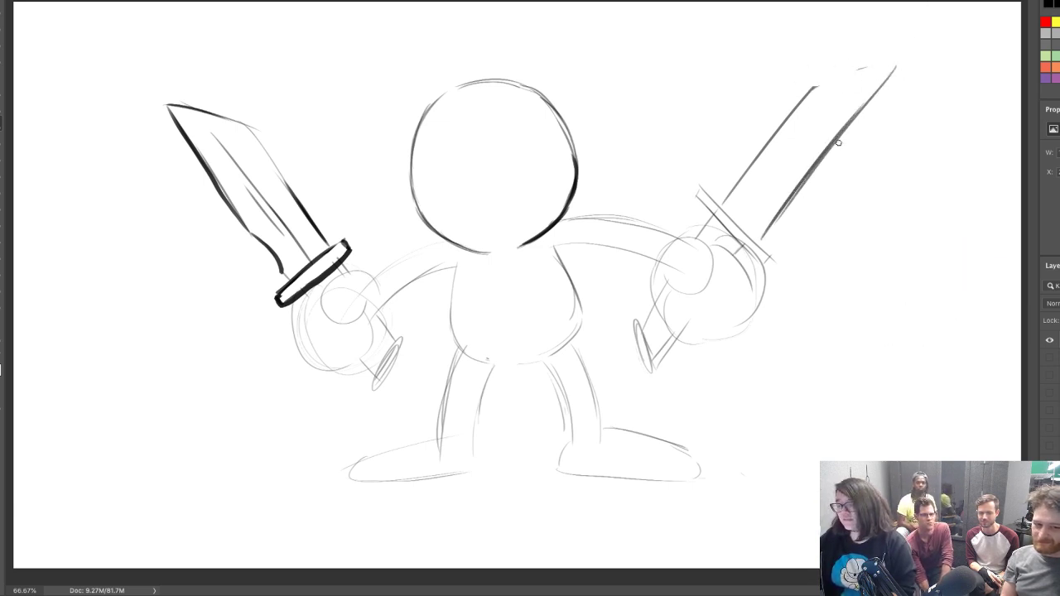
pyautogui.moveTo(718, 202)
pyautogui.mouseDown()
pyautogui.moveTo(816, 74)
pyautogui.moveTo(891, 72)
pyautogui.mouseUp()
pyautogui.press('e')
pyautogui.press('b')
pyautogui.moveTo(768, 229); pyautogui.dragTo(800, 184)
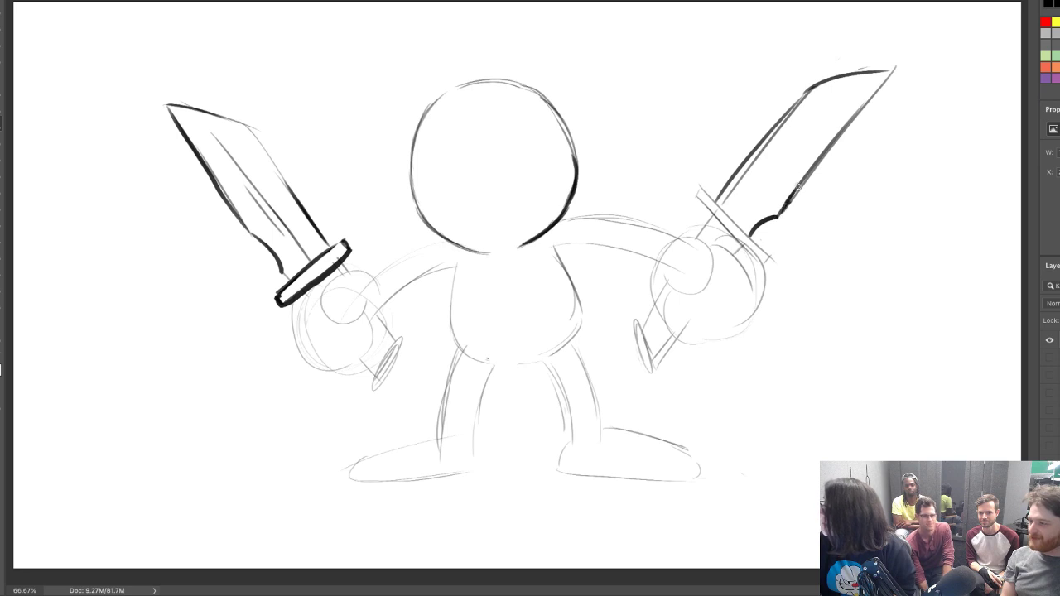
# Add a long centre line and shorter parallel strokes along the inside of the right blade
pyautogui.moveTo(737, 220); pyautogui.dragTo(843, 94)
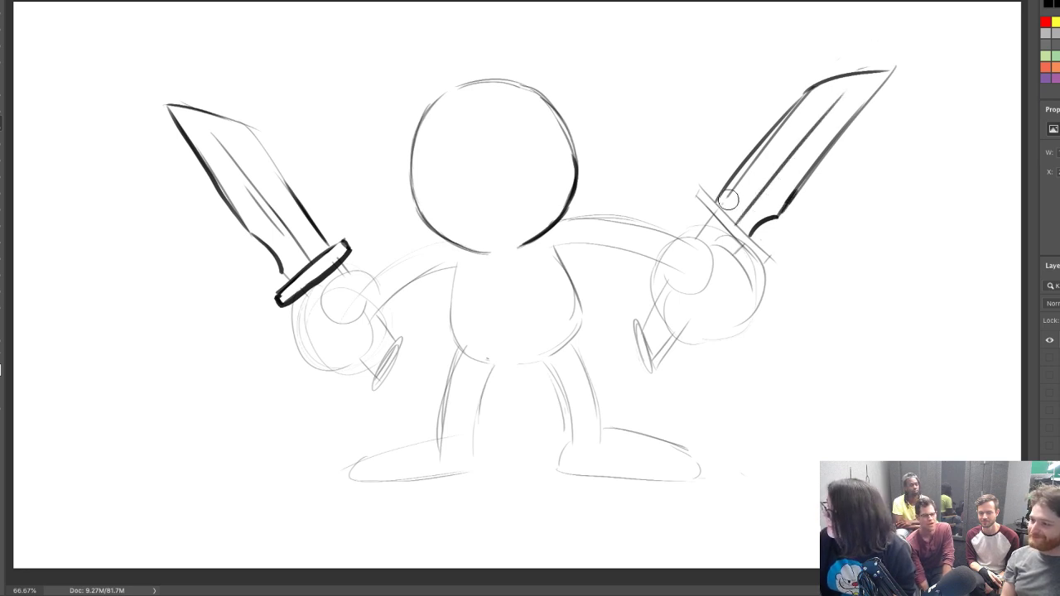
pyautogui.moveTo(729, 202); pyautogui.dragTo(836, 97)
pyautogui.moveTo(773, 172); pyautogui.dragTo(812, 92)
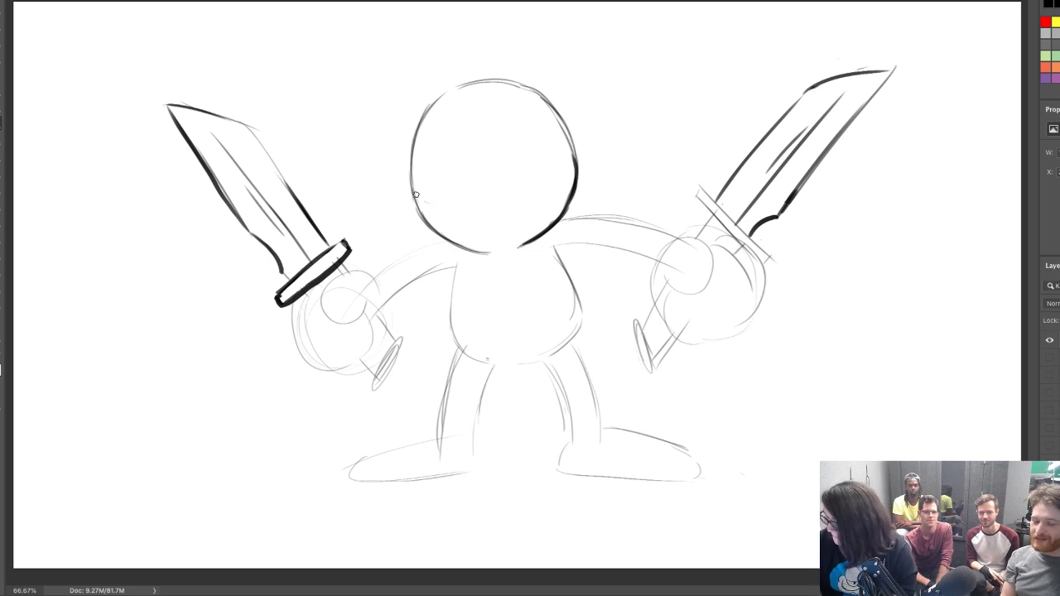
# Sketch large round glasses across the face, with the two lenses joined by a short curved bridge
pyautogui.moveTo(419, 145)
pyautogui.mouseDown()
pyautogui.moveTo(472, 157)
pyautogui.moveTo(405, 170)
pyautogui.moveTo(452, 139)
pyautogui.moveTo(492, 167)
pyautogui.moveTo(552, 133)
pyautogui.moveTo(553, 179)
pyautogui.moveTo(525, 192)
pyautogui.moveTo(501, 120)
pyautogui.mouseUp()
pyautogui.moveTo(488, 160)
pyautogui.mouseDown()
pyautogui.moveTo(519, 116)
pyautogui.moveTo(566, 174)
pyautogui.moveTo(523, 193)
pyautogui.moveTo(559, 159)
pyautogui.mouseUp()
pyautogui.moveTo(414, 144)
pyautogui.mouseDown()
pyautogui.moveTo(419, 131)
pyautogui.moveTo(469, 147)
pyautogui.moveTo(477, 169)
pyautogui.mouseUp()
pyautogui.moveTo(410, 159)
pyautogui.mouseDown()
pyautogui.moveTo(474, 183)
pyautogui.moveTo(487, 165)
pyautogui.moveTo(498, 171)
pyautogui.mouseUp()
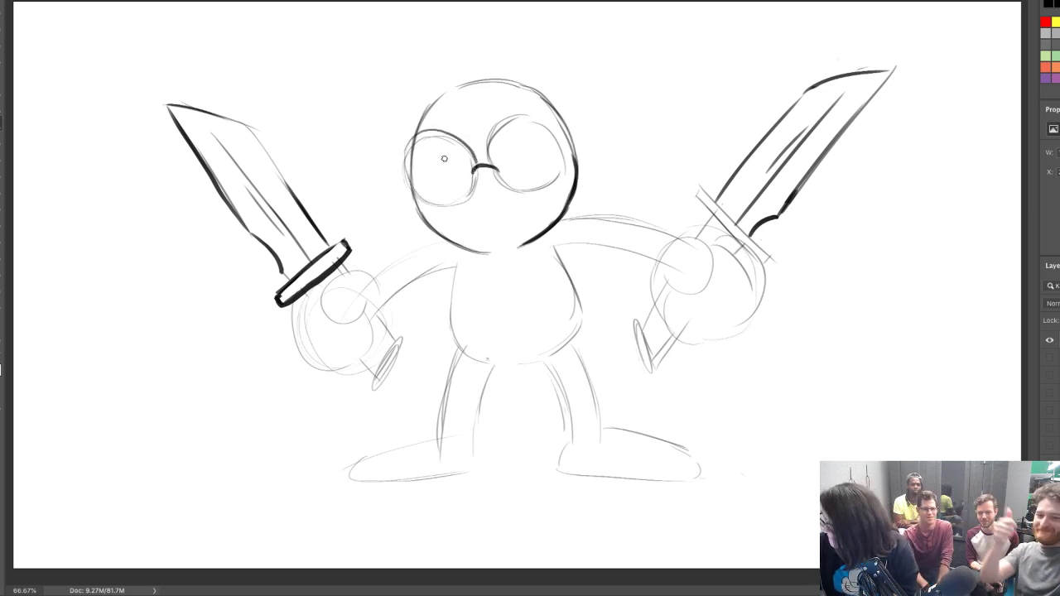
# Erase the head outline inside the left lens and the rough edge of the right lens, and darken both lens outlines
pyautogui.press('e')
pyautogui.moveTo(417, 171)
pyautogui.mouseDown()
pyautogui.moveTo(427, 144)
pyautogui.moveTo(421, 177)
pyautogui.mouseUp()
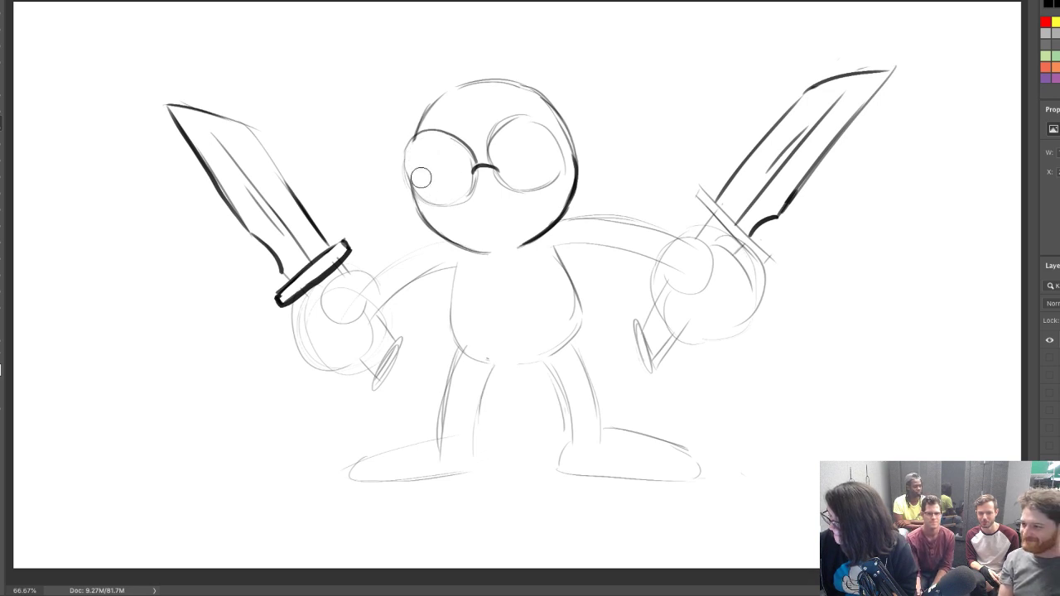
pyautogui.moveTo(497, 142); pyautogui.dragTo(527, 127)
pyautogui.press('b')
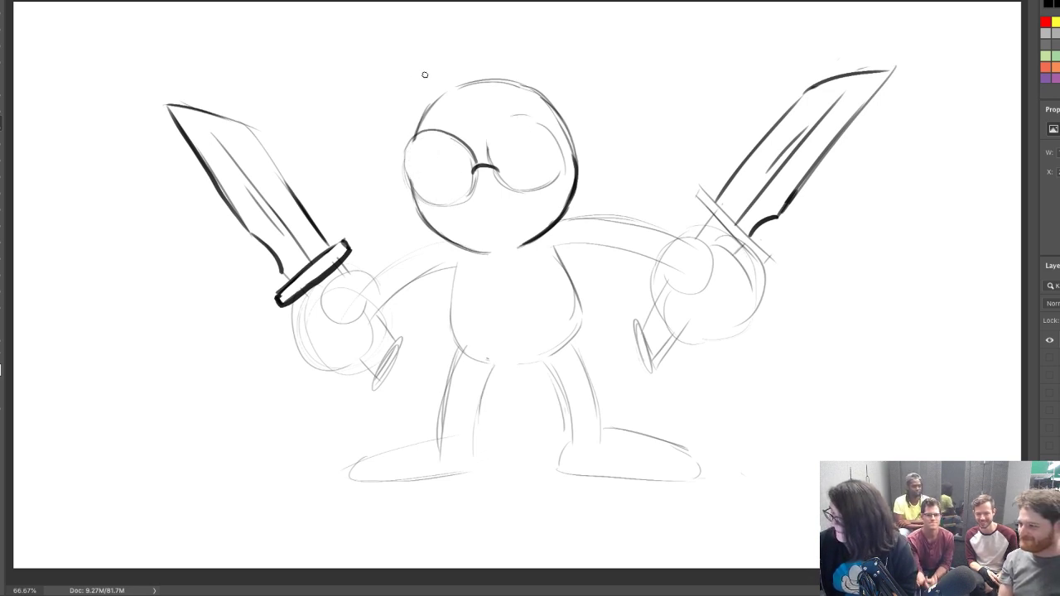
pyautogui.moveTo(427, 201)
pyautogui.mouseDown()
pyautogui.moveTo(410, 187)
pyautogui.moveTo(416, 134)
pyautogui.moveTo(467, 194)
pyautogui.moveTo(470, 164)
pyautogui.moveTo(550, 176)
pyautogui.moveTo(507, 124)
pyautogui.moveTo(550, 129)
pyautogui.moveTo(557, 174)
pyautogui.mouseUp()
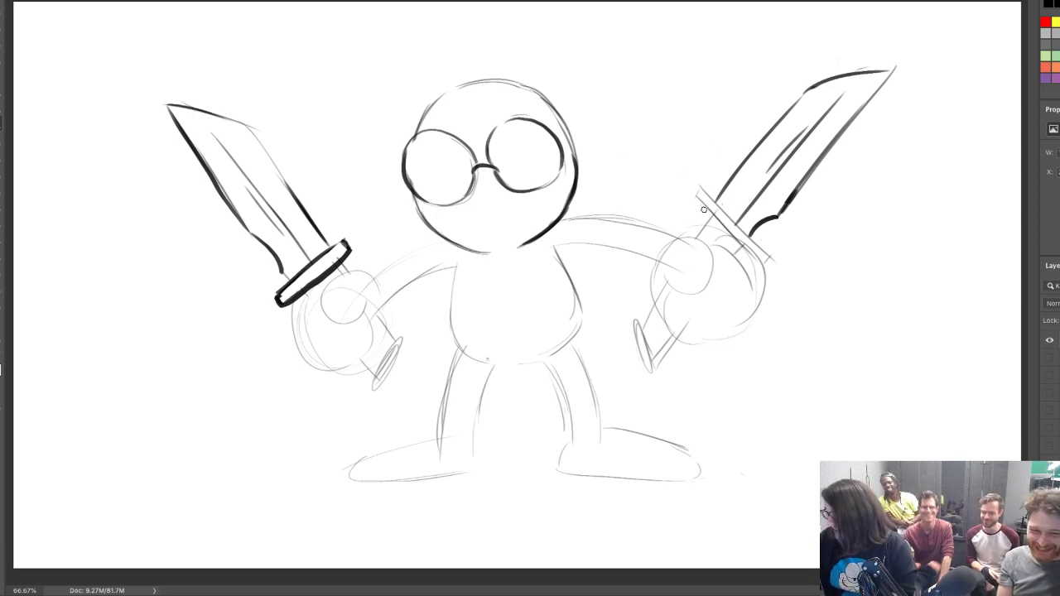
# Outline the right knife's crossguard and the curled thumb below it in heavy black, and erase the sketched handle
pyautogui.moveTo(703, 210)
pyautogui.mouseDown()
pyautogui.moveTo(763, 267)
pyautogui.moveTo(730, 217)
pyautogui.moveTo(766, 256)
pyautogui.mouseUp()
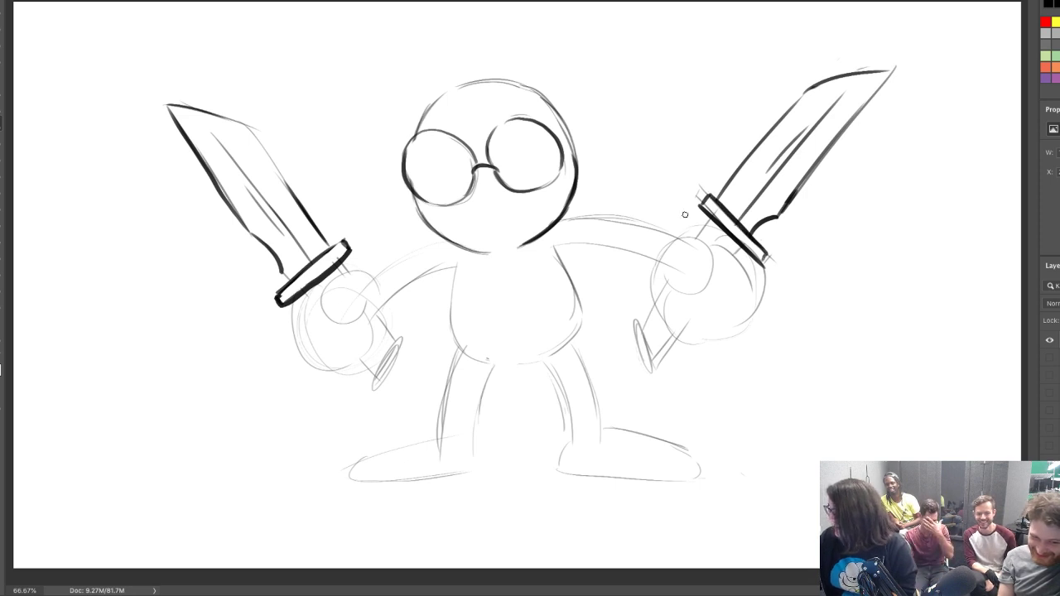
pyautogui.moveTo(677, 238)
pyautogui.mouseDown()
pyautogui.moveTo(702, 281)
pyautogui.moveTo(688, 266)
pyautogui.moveTo(639, 317)
pyautogui.moveTo(672, 341)
pyautogui.mouseUp()
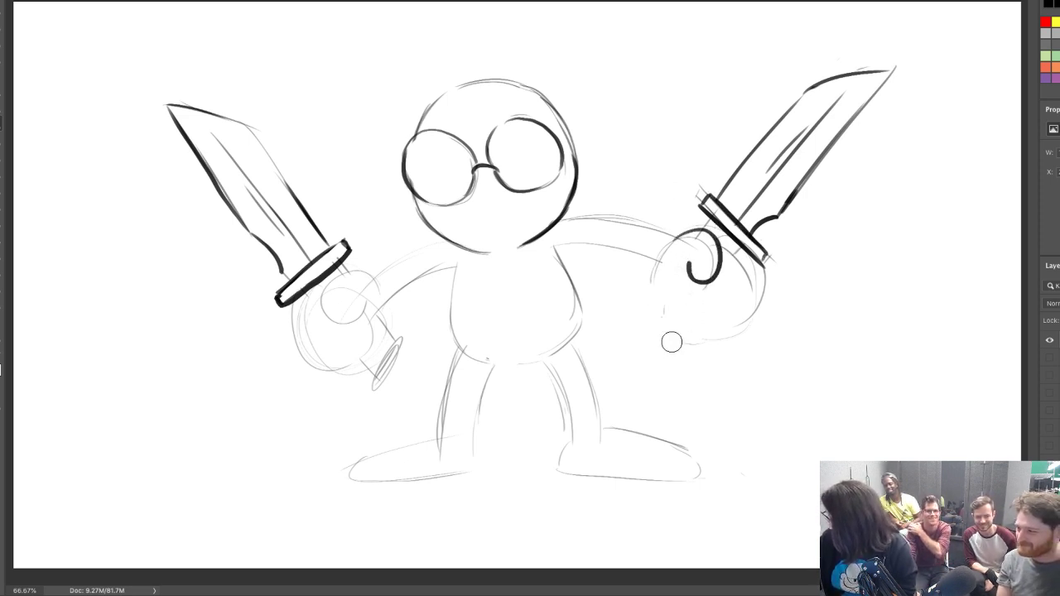
pyautogui.press('b')
# Redraw the right knife's handle with a thick end plate and darken the finger side of the fist around it
pyautogui.moveTo(687, 270)
pyautogui.mouseDown()
pyautogui.moveTo(666, 254)
pyautogui.moveTo(646, 308)
pyautogui.moveTo(684, 347)
pyautogui.mouseUp()
pyautogui.moveTo(651, 301); pyautogui.dragTo(682, 338)
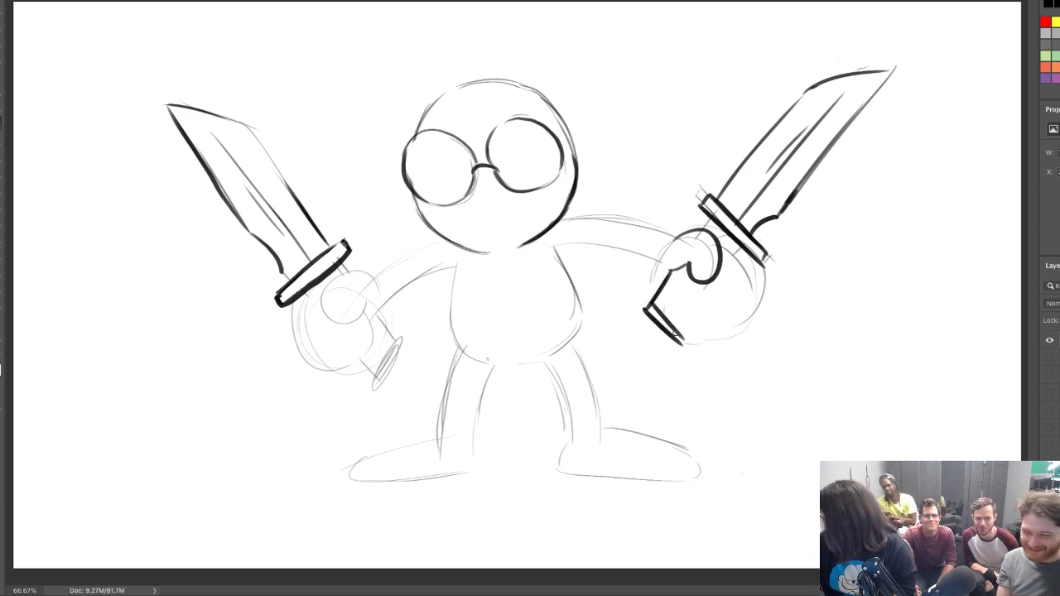
pyautogui.moveTo(692, 282)
pyautogui.mouseDown()
pyautogui.moveTo(688, 338)
pyautogui.moveTo(754, 302)
pyautogui.mouseUp()
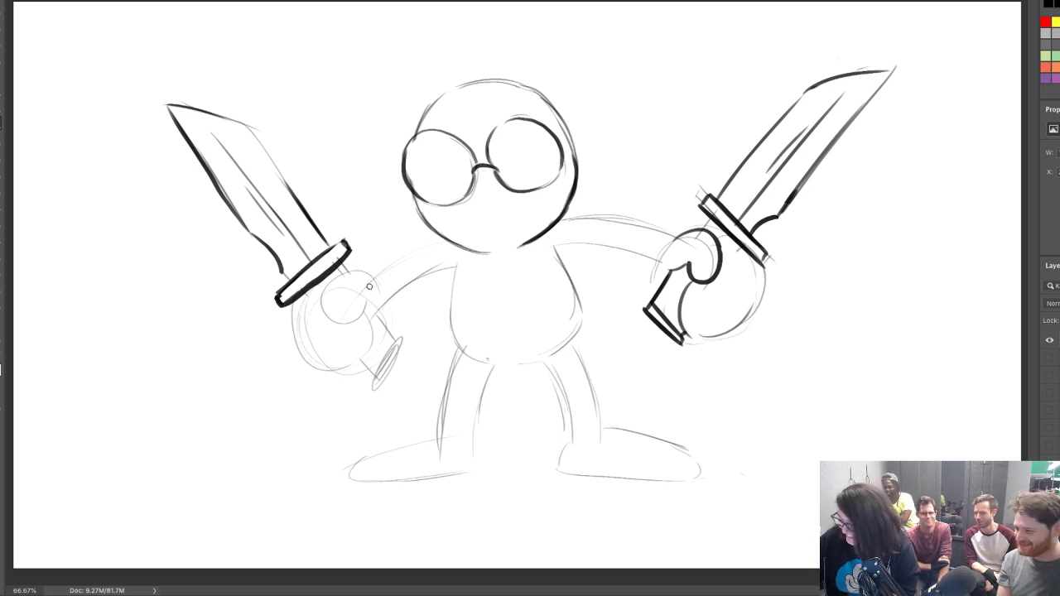
# Darken the left fist's thumb and fingers and outline the knife handle with a thick end plate
pyautogui.moveTo(365, 272)
pyautogui.mouseDown()
pyautogui.moveTo(321, 295)
pyautogui.moveTo(363, 297)
pyautogui.mouseUp()
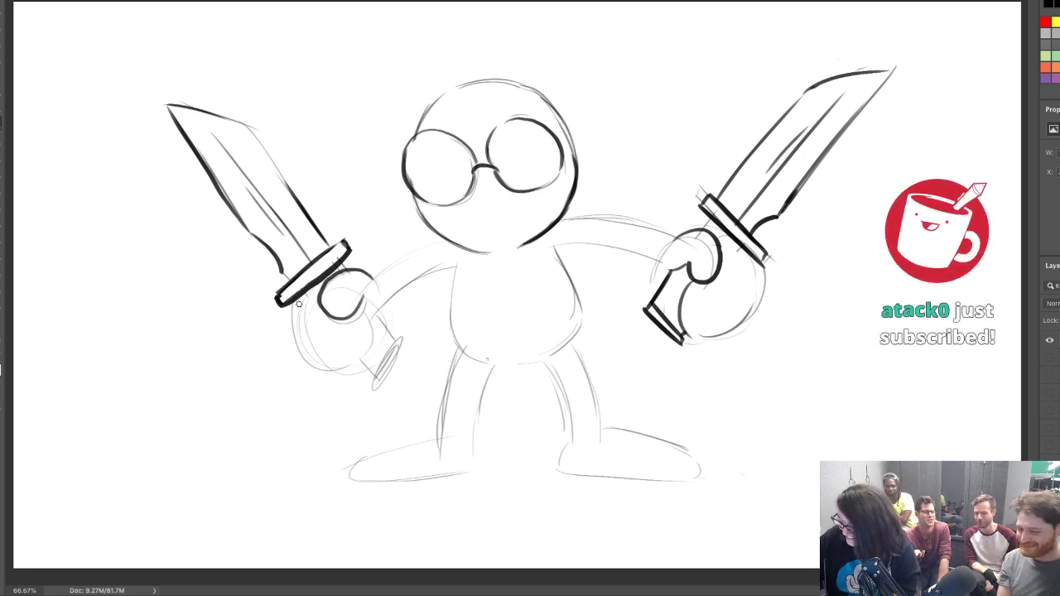
pyautogui.moveTo(294, 303)
pyautogui.mouseDown()
pyautogui.moveTo(334, 373)
pyautogui.moveTo(368, 374)
pyautogui.moveTo(370, 330)
pyautogui.mouseUp()
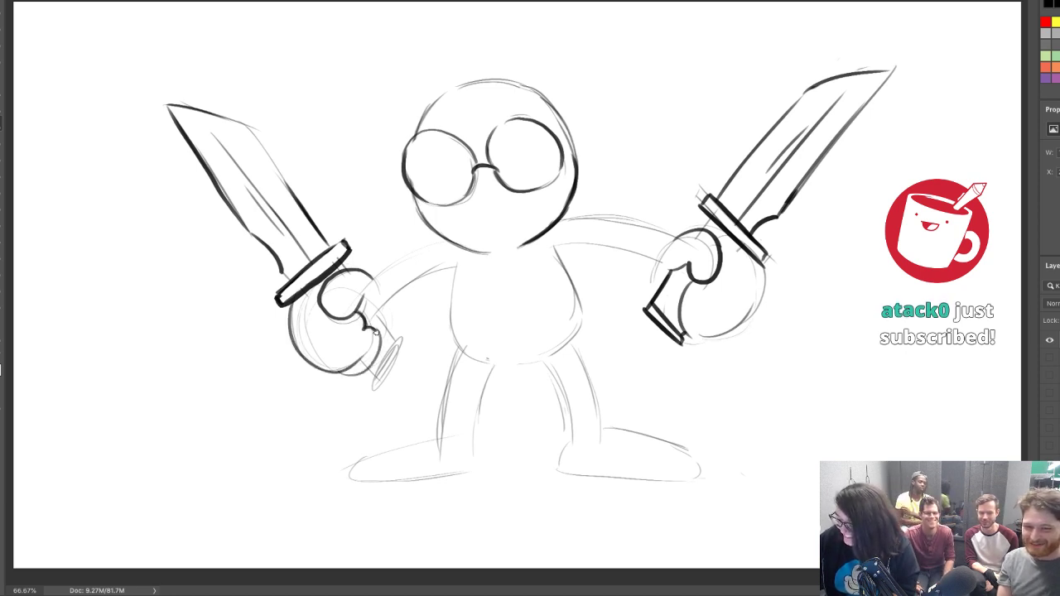
pyautogui.moveTo(362, 292); pyautogui.dragTo(391, 338)
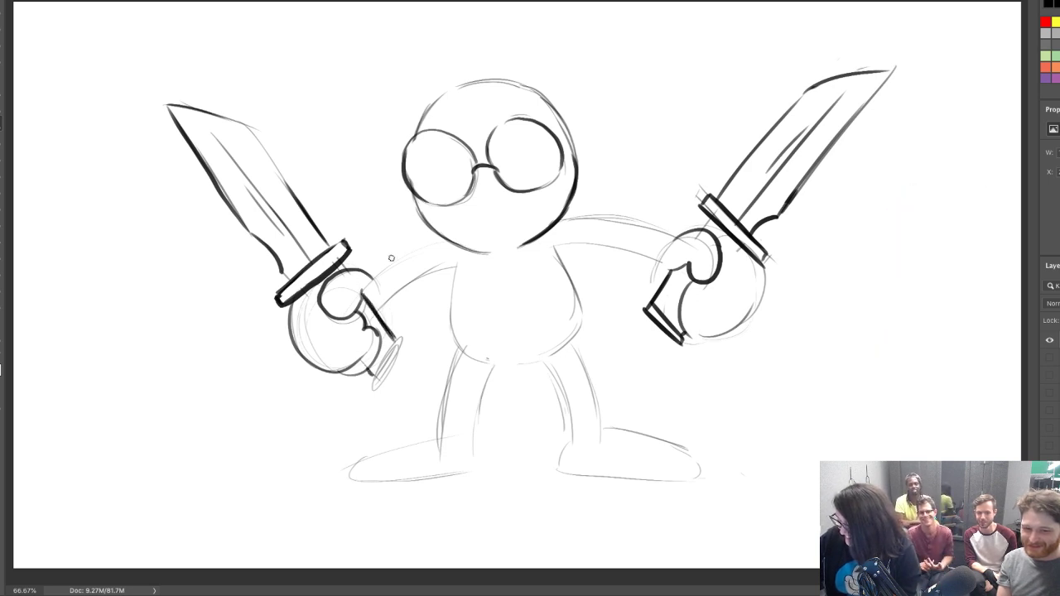
pyautogui.moveTo(372, 375)
pyautogui.mouseDown()
pyautogui.moveTo(403, 338)
pyautogui.moveTo(375, 388)
pyautogui.mouseUp()
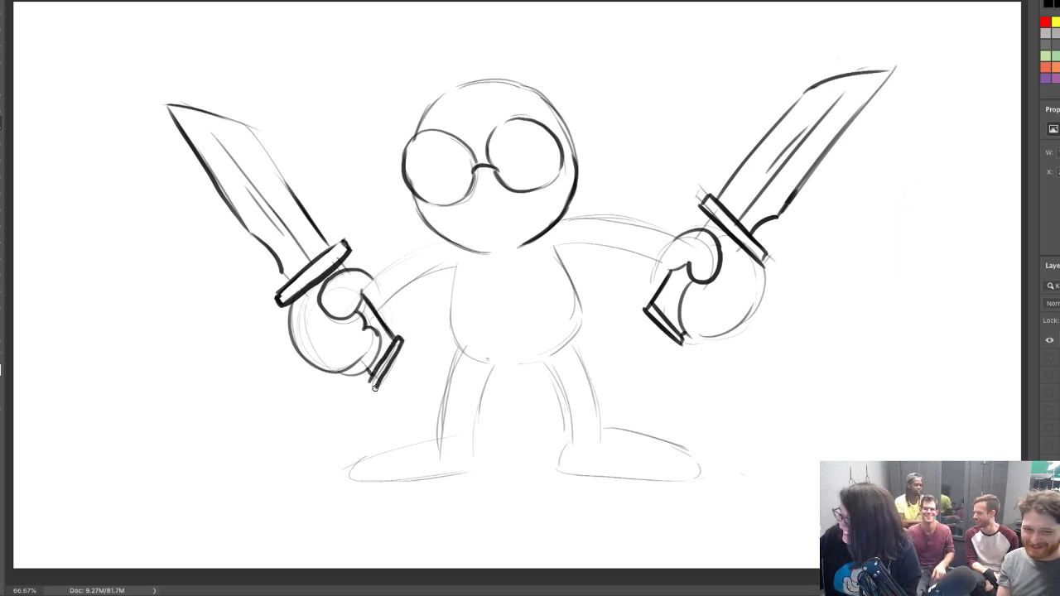
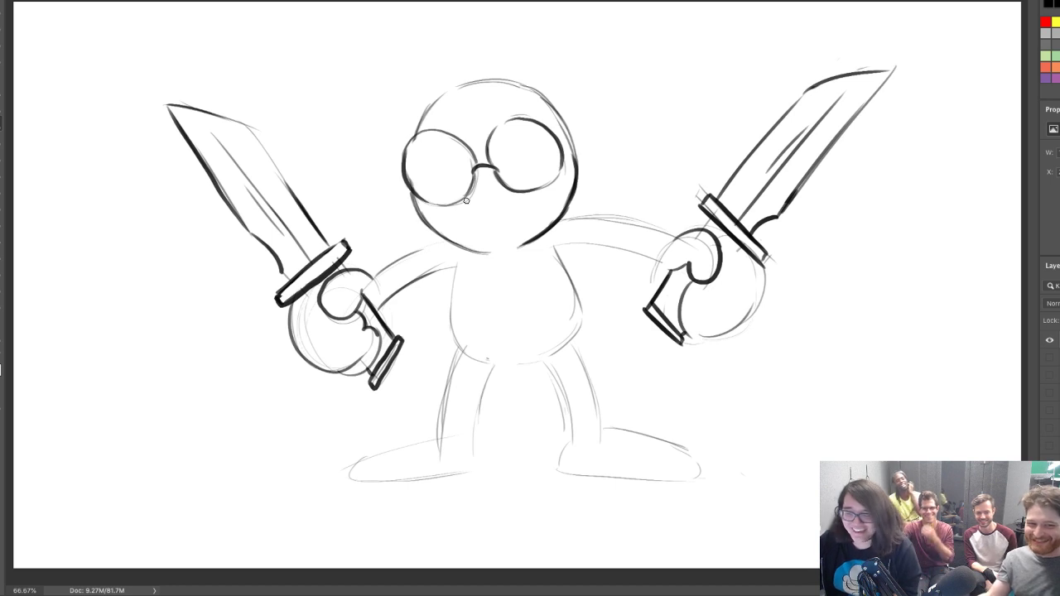
# Draw curved lines separating the curled fingers on both fists, including the index fingers beneath the crossguards
pyautogui.moveTo(358, 325); pyautogui.dragTo(346, 313)
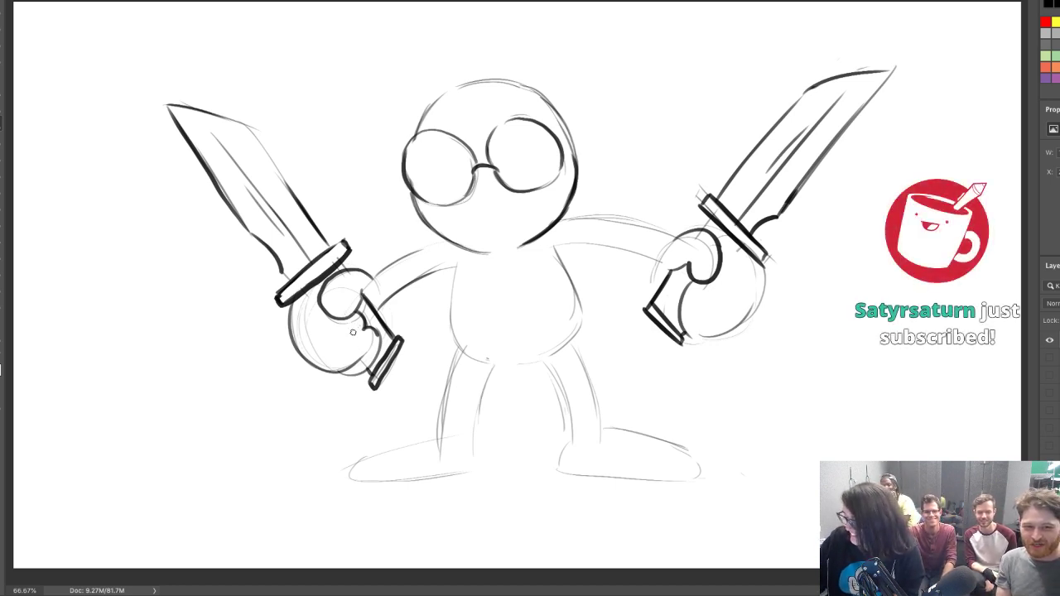
pyautogui.moveTo(361, 328); pyautogui.dragTo(345, 346)
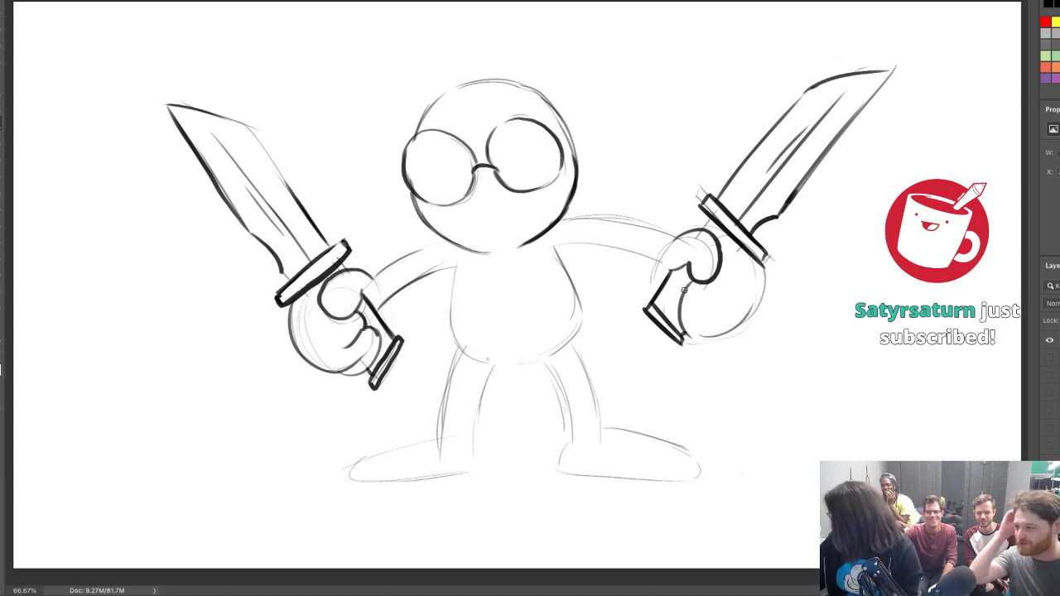
pyautogui.moveTo(712, 280)
pyautogui.mouseDown()
pyautogui.moveTo(744, 288)
pyautogui.moveTo(684, 287)
pyautogui.mouseUp()
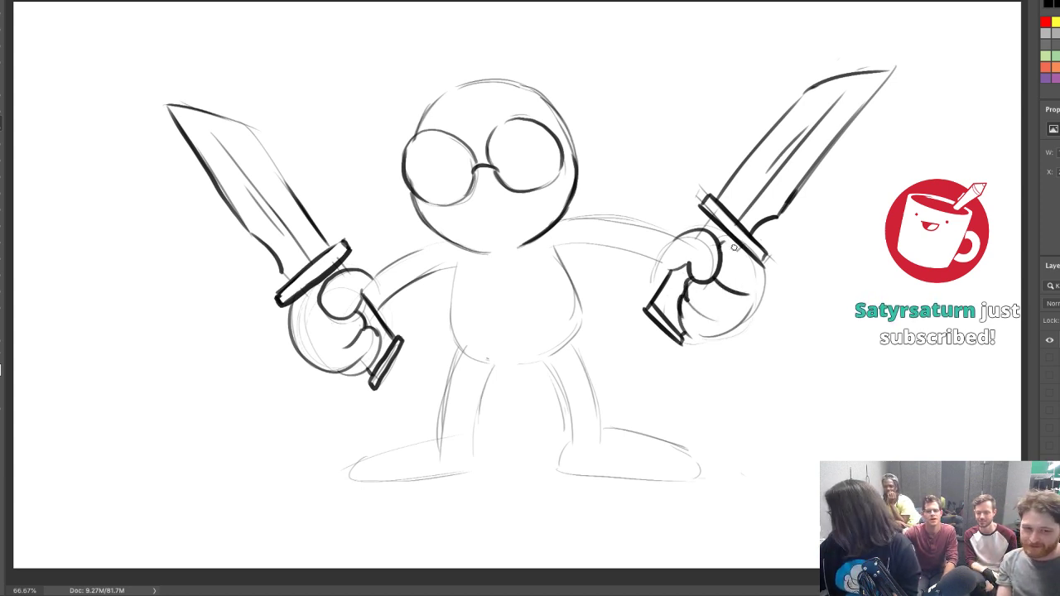
pyautogui.moveTo(720, 251); pyautogui.dragTo(739, 240)
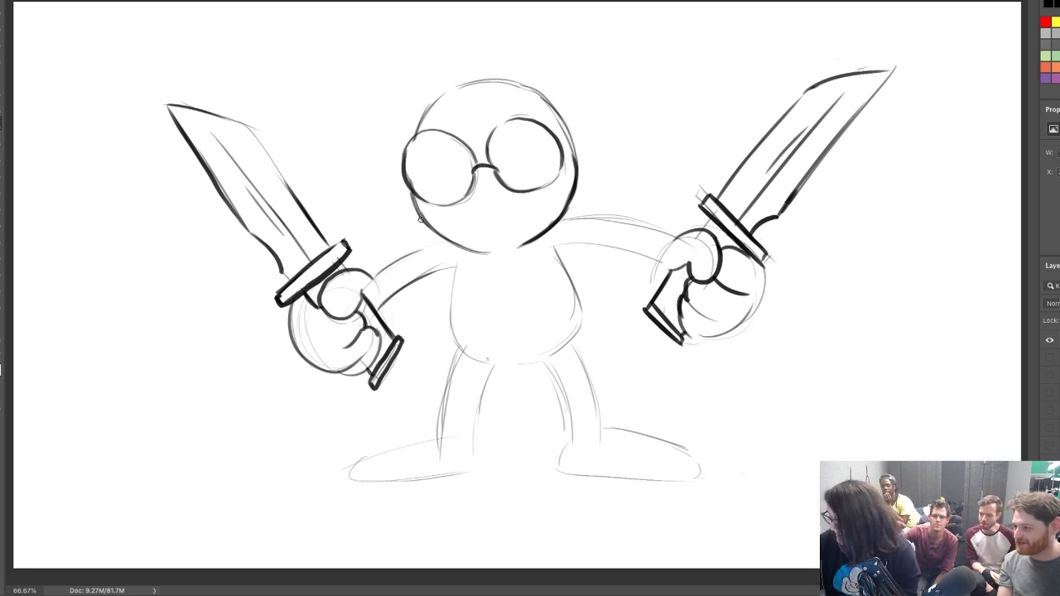
# Erase the curved left arm and redraw it as two straighter lines from the shoulder to the fist
pyautogui.moveTo(383, 273)
pyautogui.mouseDown()
pyautogui.moveTo(420, 257)
pyautogui.moveTo(390, 295)
pyautogui.moveTo(448, 265)
pyautogui.mouseUp()
pyautogui.press('b')
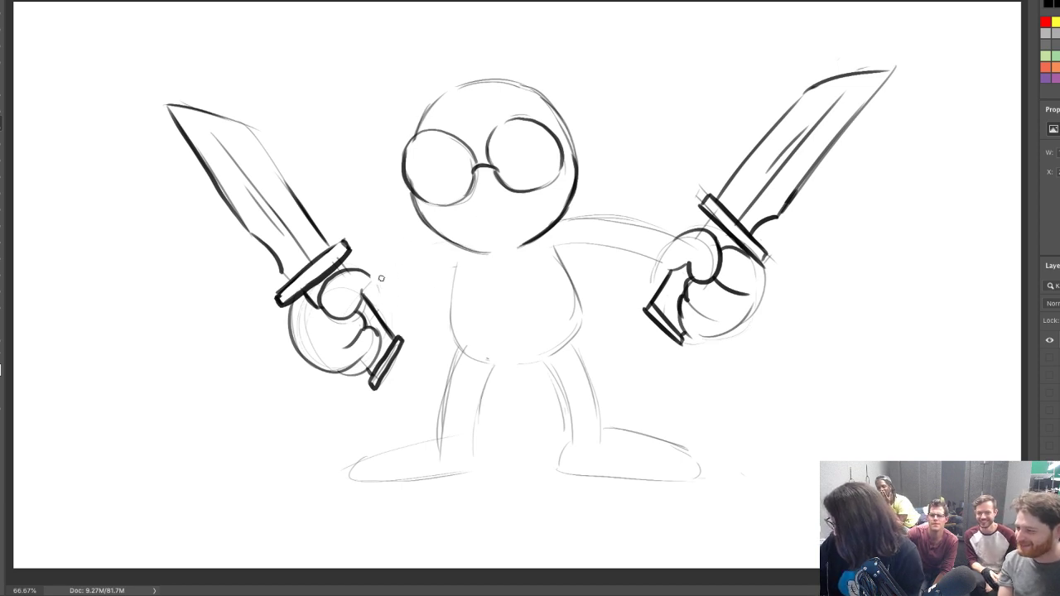
pyautogui.moveTo(379, 277); pyautogui.dragTo(461, 244)
pyautogui.moveTo(381, 306); pyautogui.dragTo(461, 271)
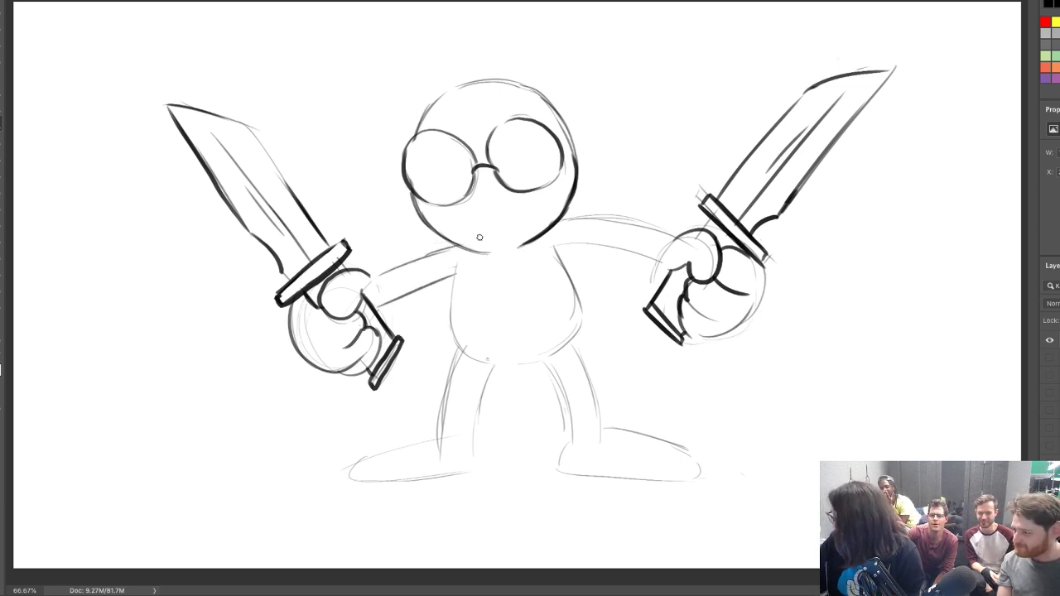
# Erase the curved right arm and redraw it with straighter upper and lower lines from the shoulder to the fist
pyautogui.press('e')
pyautogui.moveTo(563, 243)
pyautogui.mouseDown()
pyautogui.moveTo(646, 261)
pyautogui.moveTo(665, 228)
pyautogui.moveTo(574, 222)
pyautogui.moveTo(651, 220)
pyautogui.mouseUp()
pyautogui.press('b')
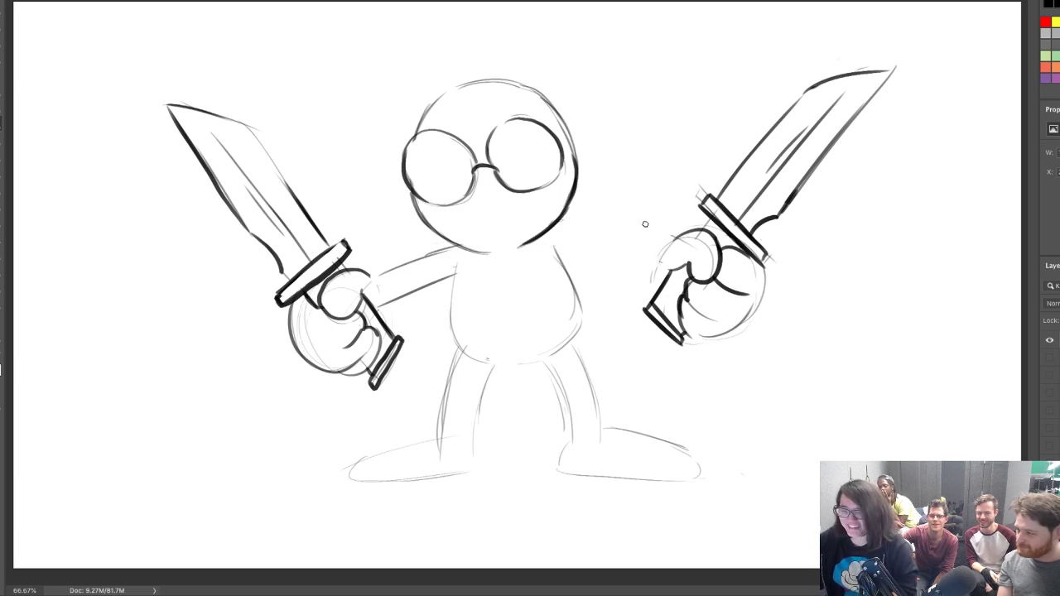
pyautogui.moveTo(565, 244); pyautogui.dragTo(661, 265)
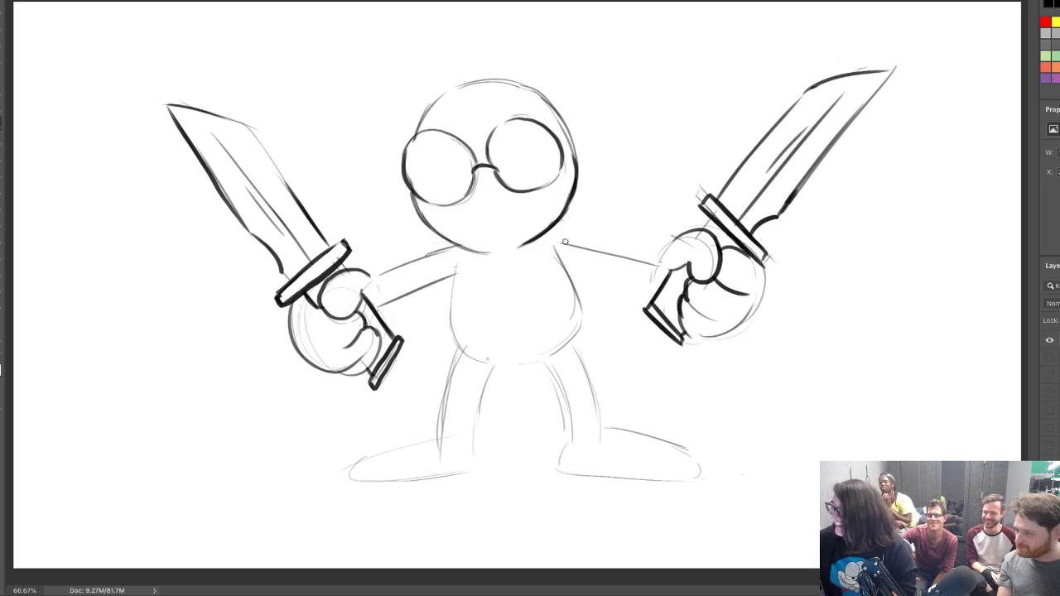
pyautogui.moveTo(560, 248); pyautogui.dragTo(663, 266)
pyautogui.moveTo(568, 221); pyautogui.dragTo(669, 237)
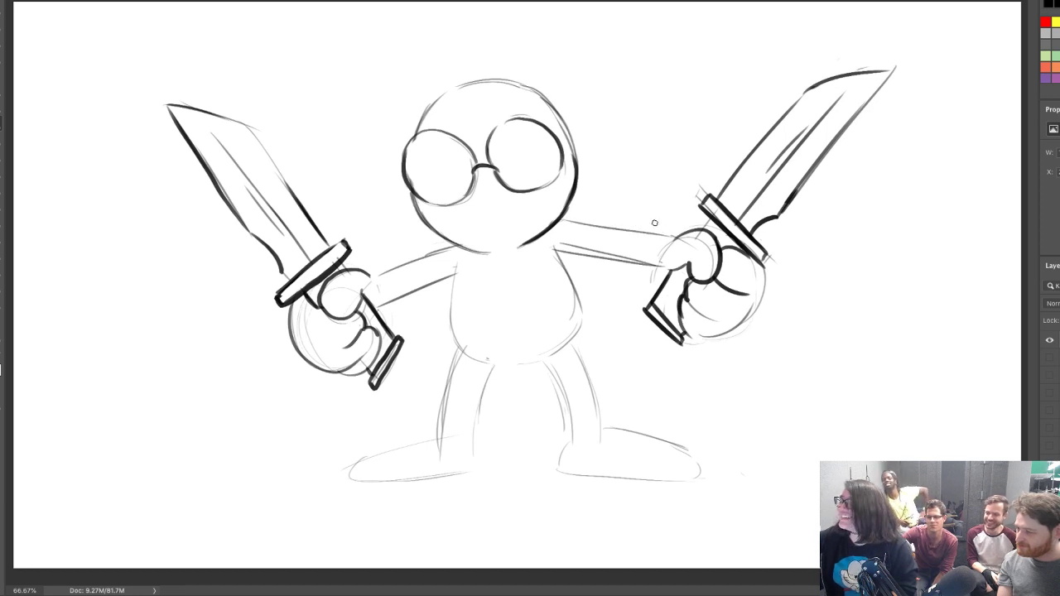
# Darken both sides of the torso and the left leg's outer line with thicker strokes
pyautogui.moveTo(460, 269)
pyautogui.mouseDown()
pyautogui.moveTo(451, 342)
pyautogui.moveTo(451, 332)
pyautogui.moveTo(467, 353)
pyautogui.mouseUp()
pyautogui.moveTo(556, 252); pyautogui.dragTo(577, 331)
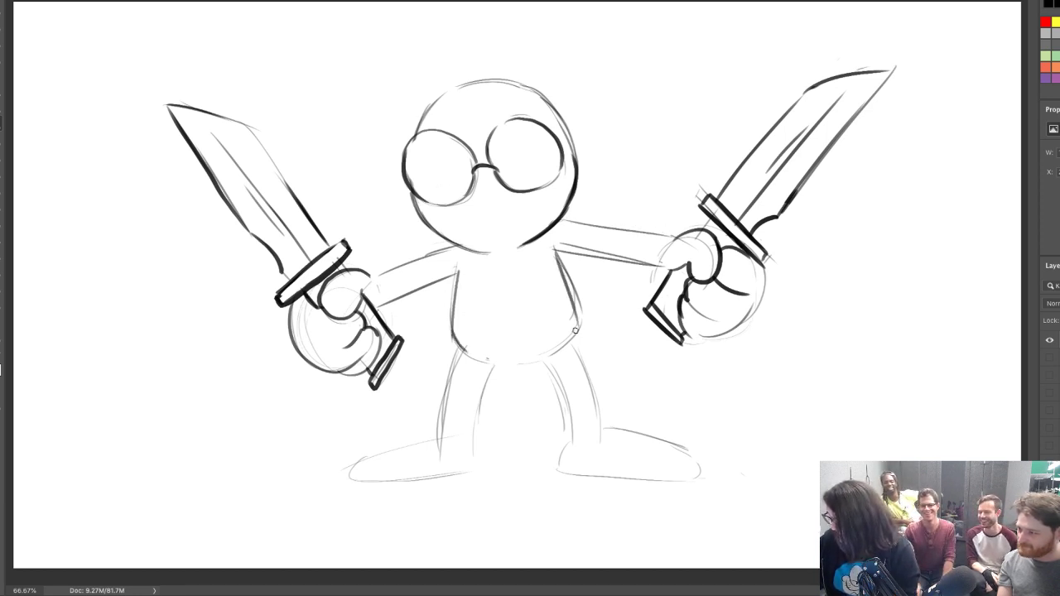
pyautogui.moveTo(566, 275)
pyautogui.mouseDown()
pyautogui.moveTo(579, 323)
pyautogui.moveTo(555, 251)
pyautogui.mouseUp()
pyautogui.press('b')
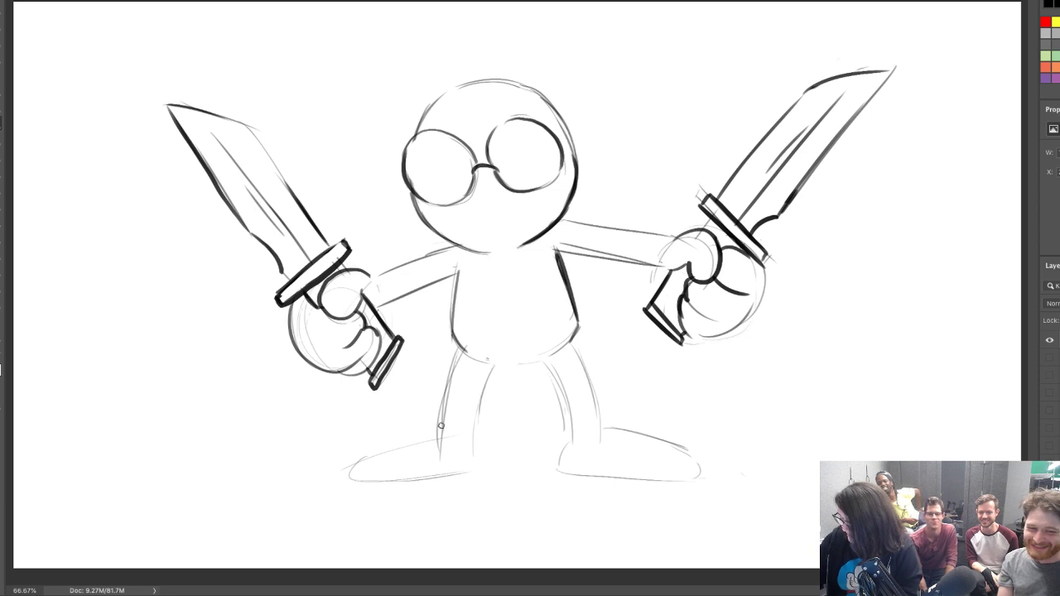
pyautogui.moveTo(439, 439); pyautogui.dragTo(454, 365)
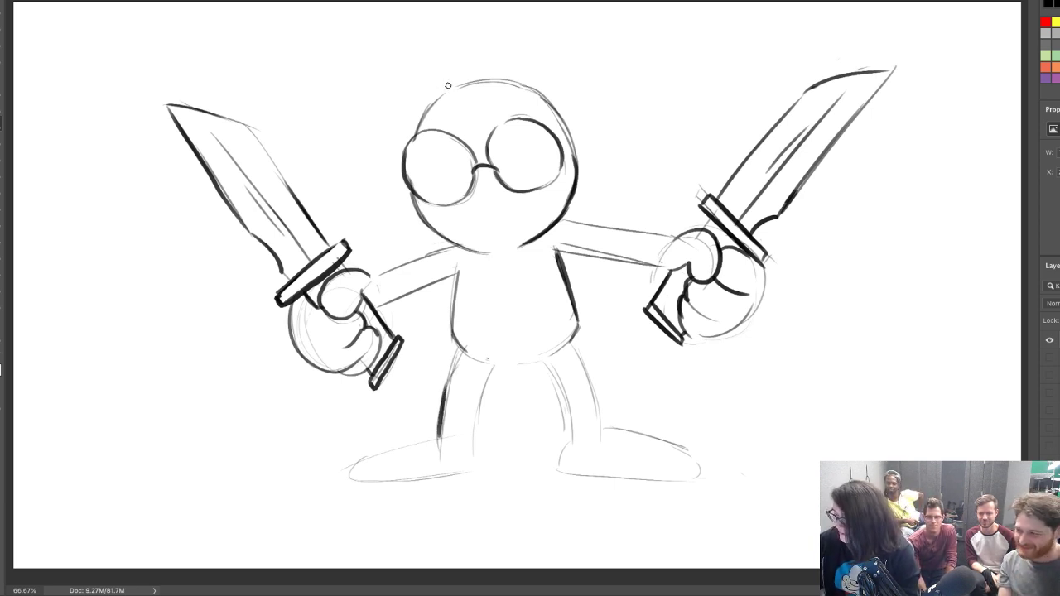
# Sketch two large folded ears in light lines on either side of the head
pyautogui.moveTo(430, 66)
pyautogui.mouseDown()
pyautogui.moveTo(334, 89)
pyautogui.moveTo(348, 95)
pyautogui.moveTo(338, 118)
pyautogui.moveTo(381, 84)
pyautogui.moveTo(369, 96)
pyautogui.moveTo(414, 99)
pyautogui.moveTo(360, 110)
pyautogui.moveTo(405, 143)
pyautogui.mouseUp()
pyautogui.moveTo(518, 78)
pyautogui.mouseDown()
pyautogui.moveTo(523, 57)
pyautogui.moveTo(629, 63)
pyautogui.moveTo(643, 90)
pyautogui.mouseUp()
pyautogui.moveTo(547, 81)
pyautogui.mouseDown()
pyautogui.moveTo(605, 80)
pyautogui.moveTo(605, 93)
pyautogui.moveTo(613, 88)
pyautogui.moveTo(585, 137)
pyautogui.mouseUp()
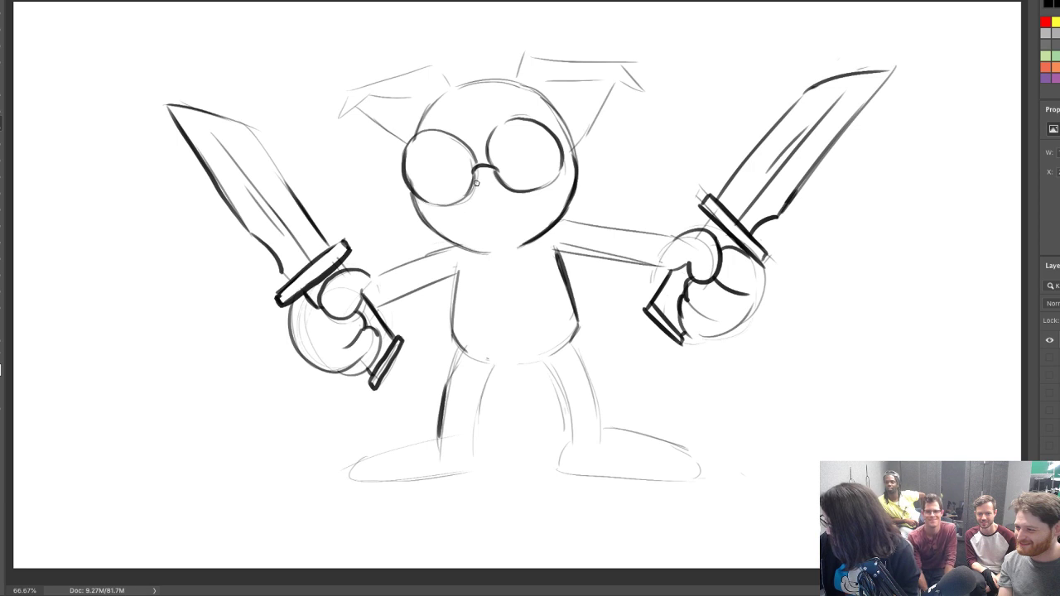
# Draw a rounded muzzle beneath the bridge of the glasses, with a diagonal line across it
pyautogui.moveTo(458, 217); pyautogui.dragTo(495, 224)
pyautogui.moveTo(477, 179)
pyautogui.mouseDown()
pyautogui.moveTo(507, 198)
pyautogui.moveTo(485, 228)
pyautogui.moveTo(458, 222)
pyautogui.moveTo(477, 176)
pyautogui.moveTo(511, 208)
pyautogui.moveTo(499, 216)
pyautogui.moveTo(472, 196)
pyautogui.moveTo(511, 195)
pyautogui.mouseUp()
pyautogui.press('e')
pyautogui.press('b')
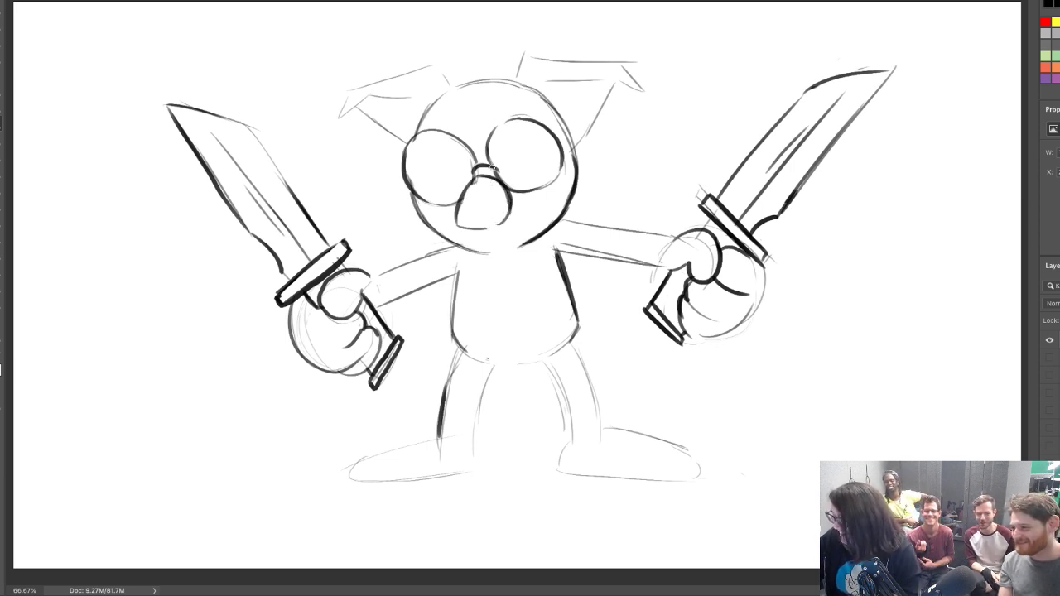
pyautogui.moveTo(458, 224); pyautogui.dragTo(505, 194)
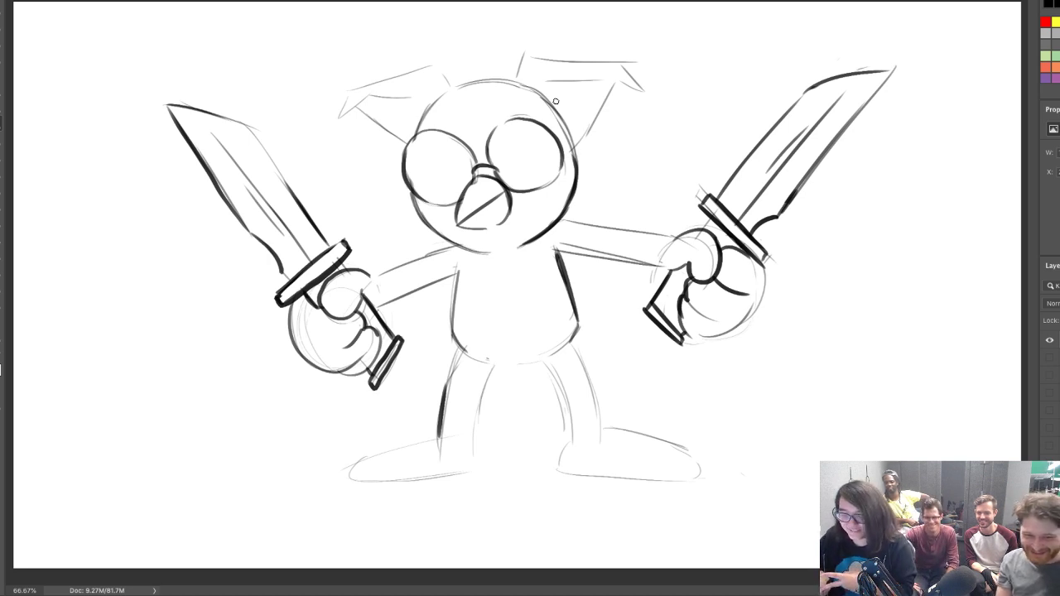
# Darken the outlines of both folded ears and add jagged fur tufts inside them
pyautogui.moveTo(341, 115)
pyautogui.mouseDown()
pyautogui.moveTo(371, 85)
pyautogui.moveTo(409, 96)
pyautogui.moveTo(378, 119)
pyautogui.moveTo(392, 112)
pyautogui.moveTo(404, 153)
pyautogui.mouseUp()
pyautogui.moveTo(340, 112)
pyautogui.mouseDown()
pyautogui.moveTo(353, 82)
pyautogui.moveTo(438, 72)
pyautogui.moveTo(424, 71)
pyautogui.moveTo(449, 85)
pyautogui.moveTo(526, 51)
pyautogui.moveTo(628, 52)
pyautogui.moveTo(642, 93)
pyautogui.mouseUp()
pyautogui.moveTo(547, 81)
pyautogui.mouseDown()
pyautogui.moveTo(584, 103)
pyautogui.moveTo(580, 146)
pyautogui.mouseUp()
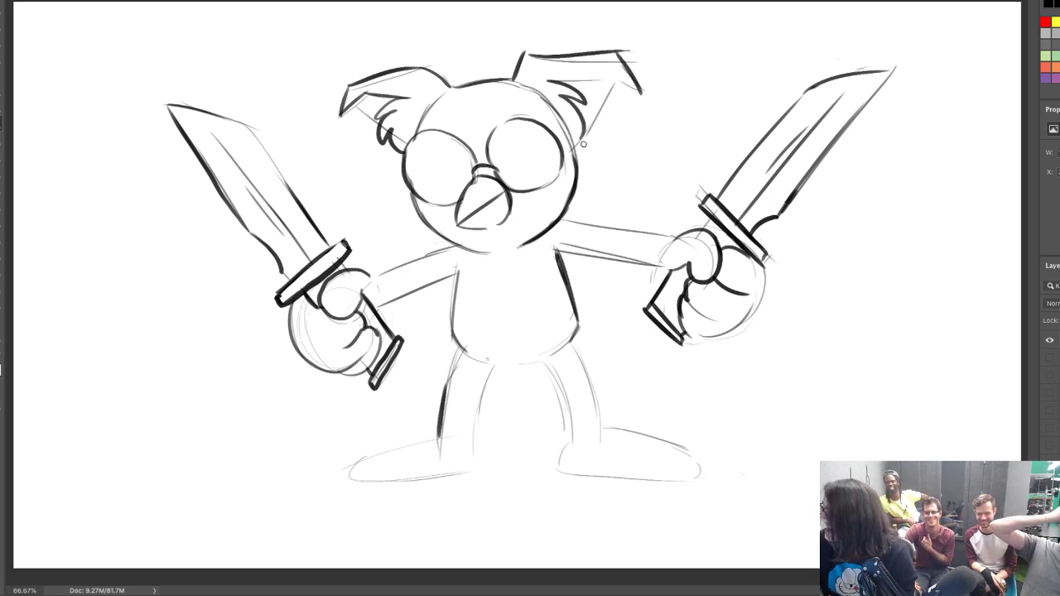
pyautogui.moveTo(600, 80); pyautogui.dragTo(633, 93)
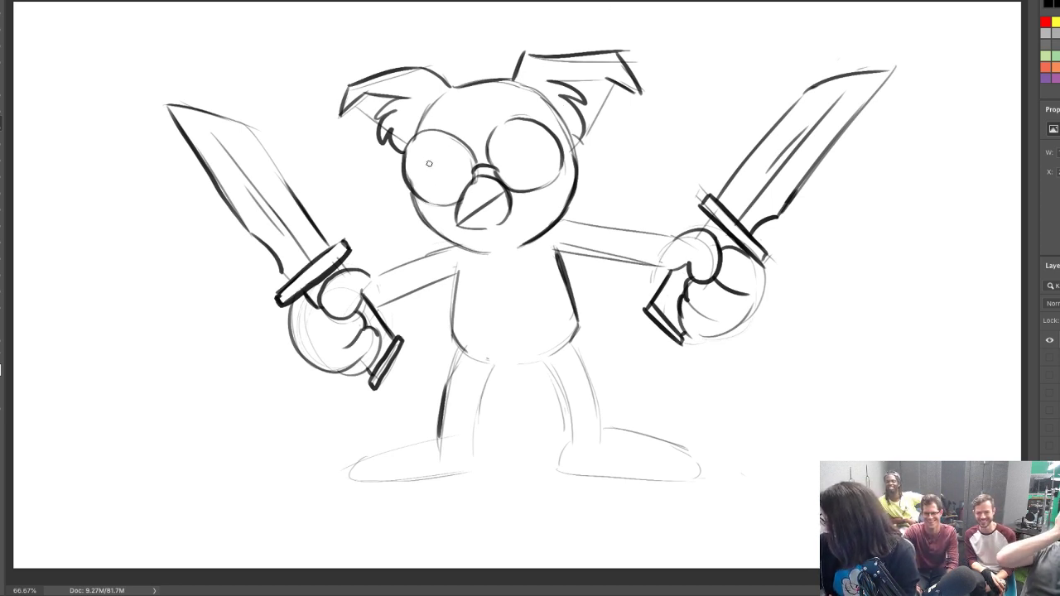
# Draw angry, slanted eyelids with curved lower eyes and pupils inside both lenses of the glasses
pyautogui.moveTo(421, 158)
pyautogui.mouseDown()
pyautogui.moveTo(466, 177)
pyautogui.moveTo(548, 137)
pyautogui.mouseUp()
pyautogui.hotkey('ctrl', 'z')
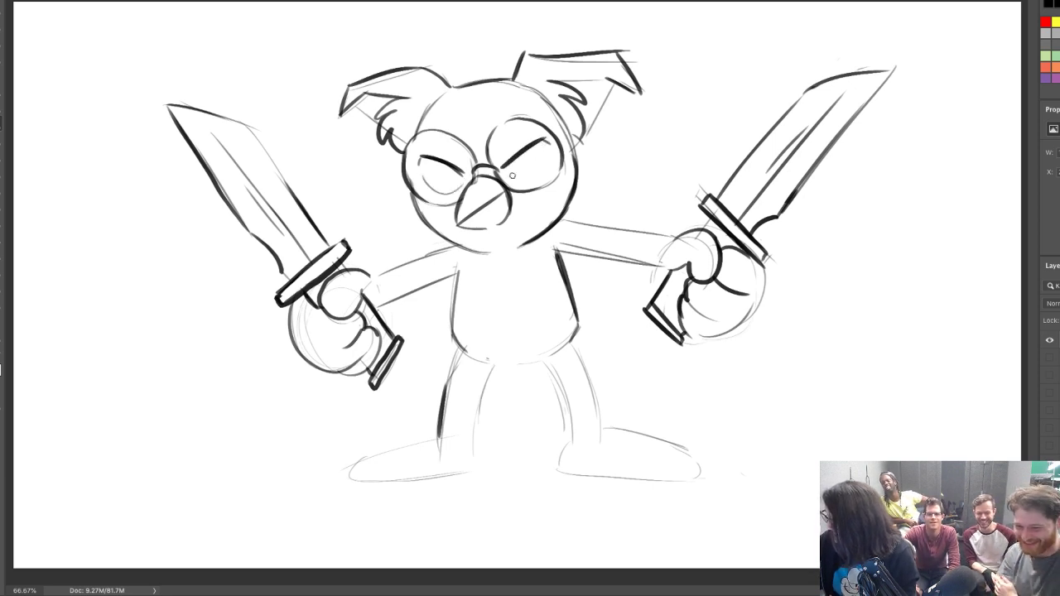
pyautogui.moveTo(507, 176); pyautogui.dragTo(550, 162)
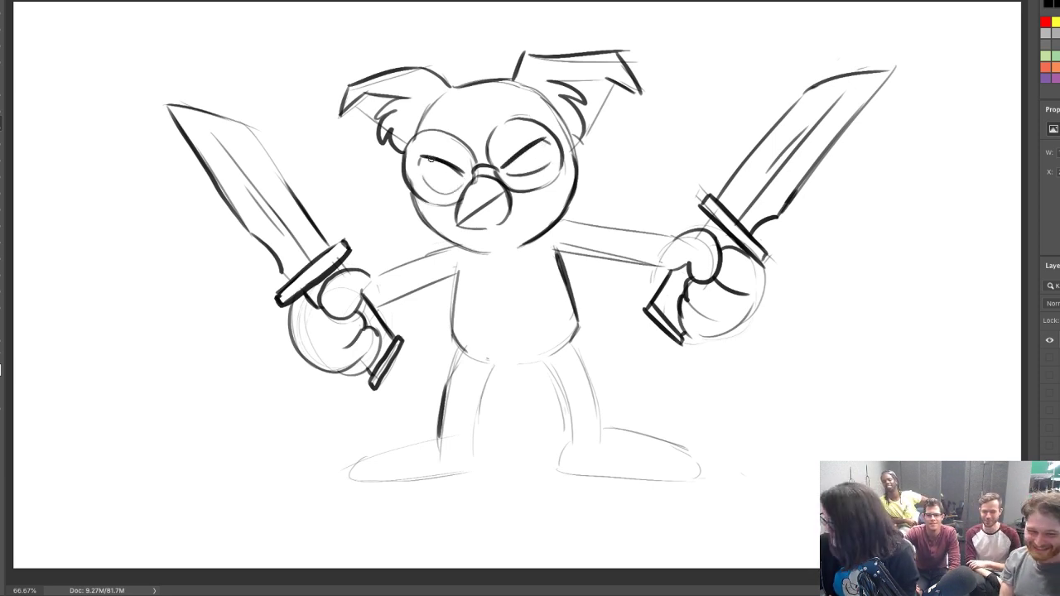
pyautogui.moveTo(431, 160)
pyautogui.mouseDown()
pyautogui.moveTo(435, 175)
pyautogui.moveTo(458, 174)
pyautogui.moveTo(431, 162)
pyautogui.mouseUp()
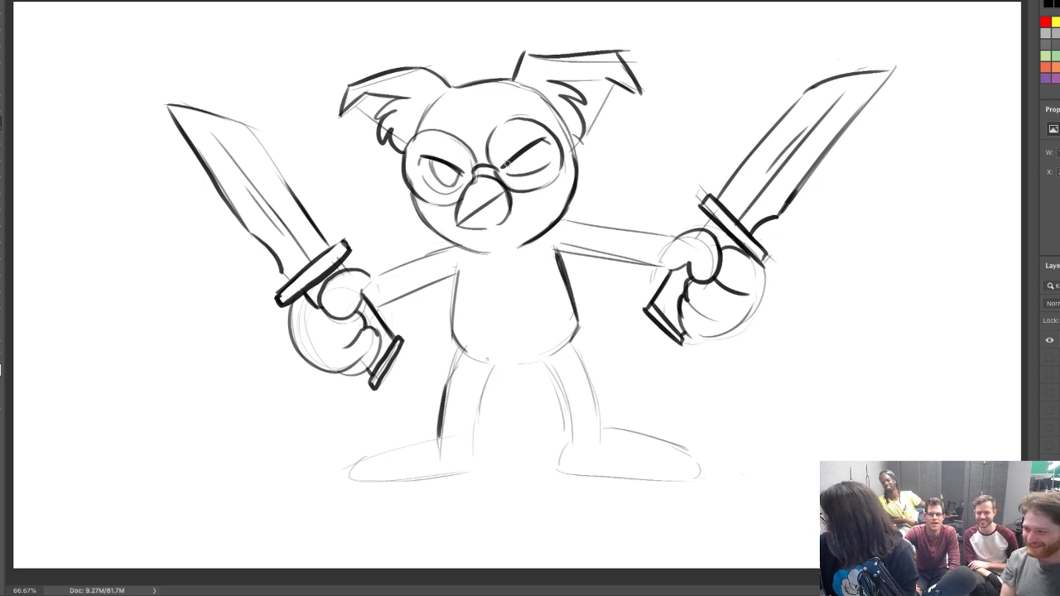
pyautogui.moveTo(505, 172)
pyautogui.mouseDown()
pyautogui.moveTo(537, 143)
pyautogui.moveTo(524, 174)
pyautogui.mouseUp()
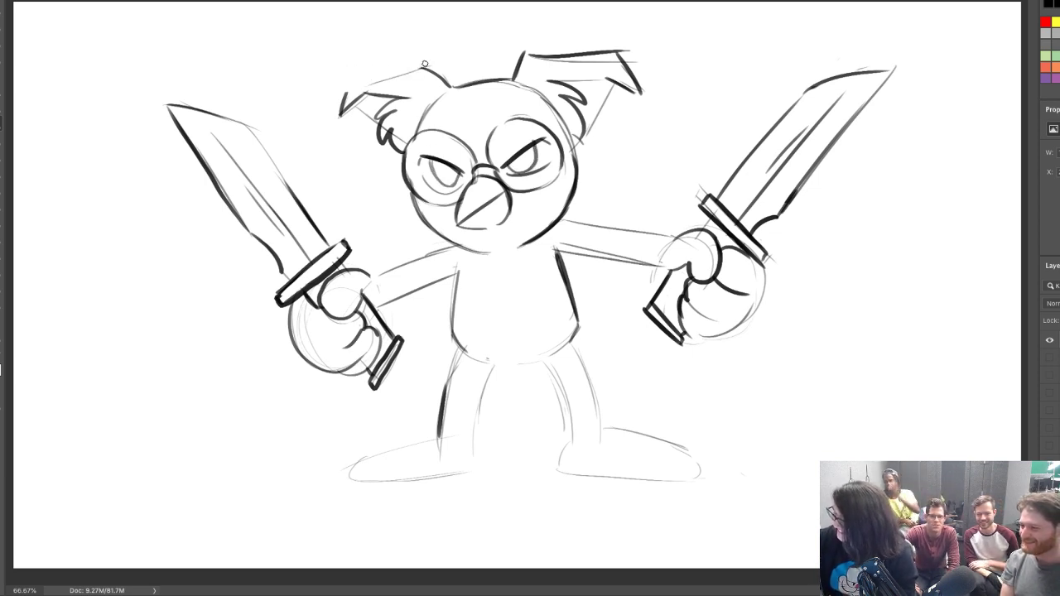
# Redraw the left ear's upper edge as a straighter dark line and add two whiskers on each cheek
pyautogui.moveTo(346, 87); pyautogui.dragTo(421, 67)
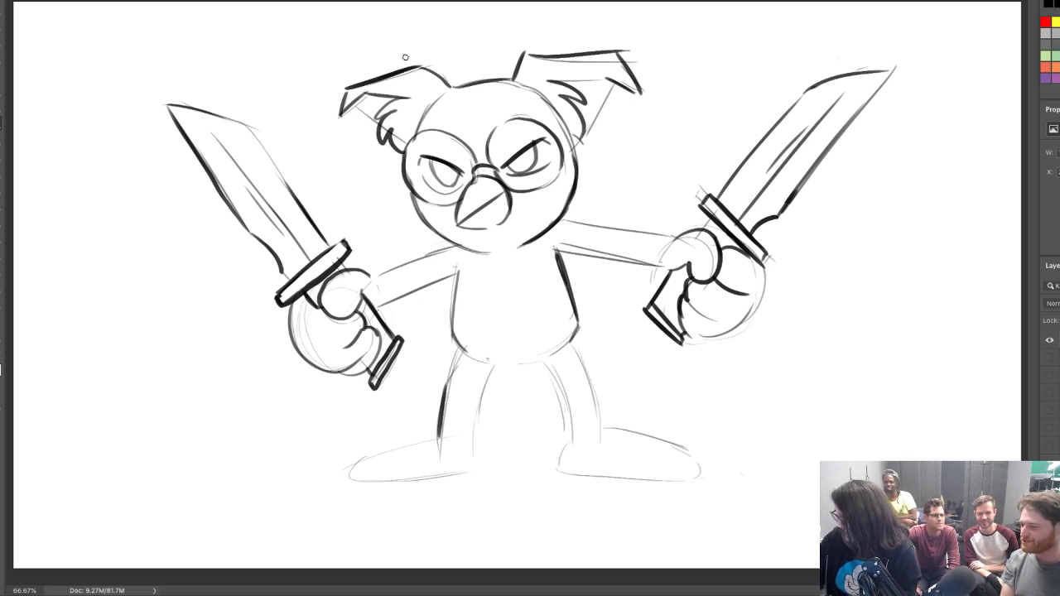
pyautogui.moveTo(433, 208)
pyautogui.mouseDown()
pyautogui.moveTo(386, 250)
pyautogui.moveTo(437, 215)
pyautogui.mouseUp()
pyautogui.moveTo(556, 192)
pyautogui.mouseDown()
pyautogui.moveTo(636, 180)
pyautogui.moveTo(613, 202)
pyautogui.mouseUp()
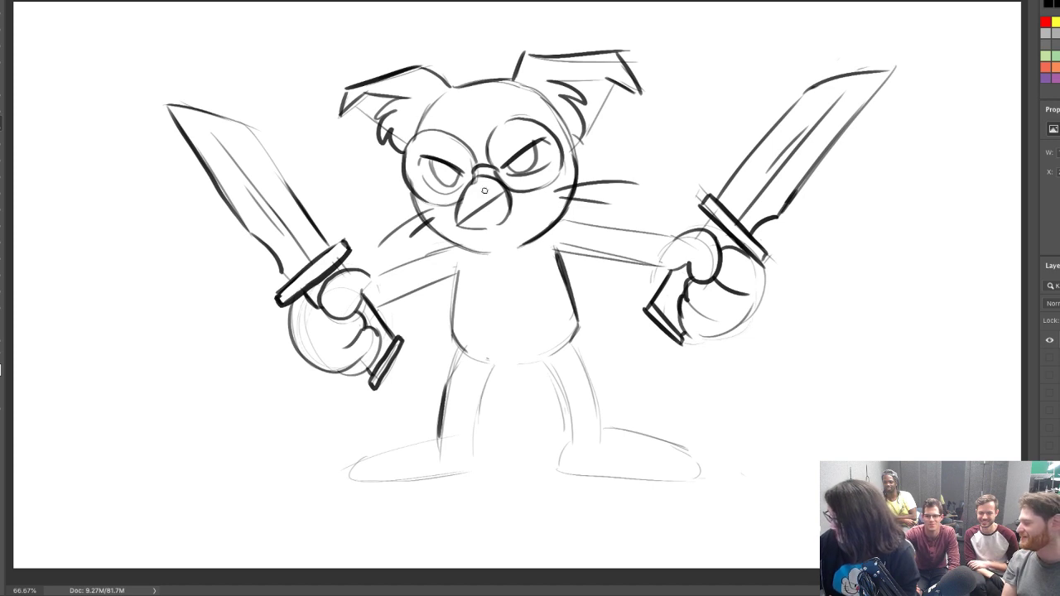
# Replace the muzzle's diagonal line with a zigzag, toothy mouth, erasing and redrawing the muzzle outline around it
pyautogui.moveTo(469, 201)
pyautogui.mouseDown()
pyautogui.moveTo(464, 222)
pyautogui.moveTo(488, 207)
pyautogui.moveTo(471, 222)
pyautogui.moveTo(502, 214)
pyautogui.moveTo(509, 199)
pyautogui.moveTo(468, 217)
pyautogui.moveTo(456, 206)
pyautogui.moveTo(473, 222)
pyautogui.moveTo(501, 212)
pyautogui.moveTo(457, 226)
pyautogui.moveTo(502, 220)
pyautogui.moveTo(508, 200)
pyautogui.moveTo(474, 220)
pyautogui.moveTo(507, 189)
pyautogui.mouseUp()
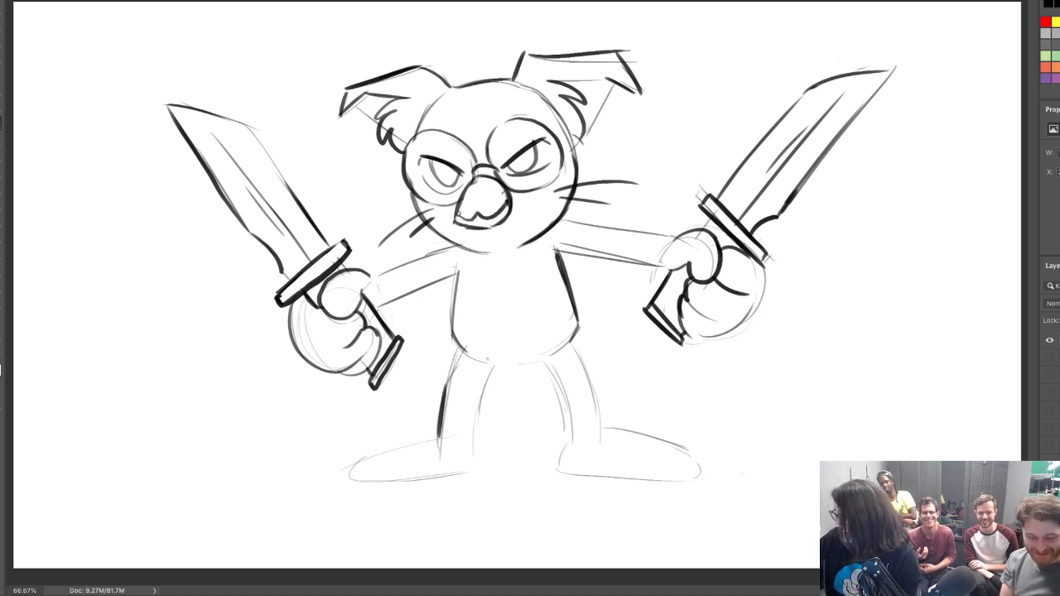
pyautogui.moveTo(457, 211); pyautogui.dragTo(462, 216)
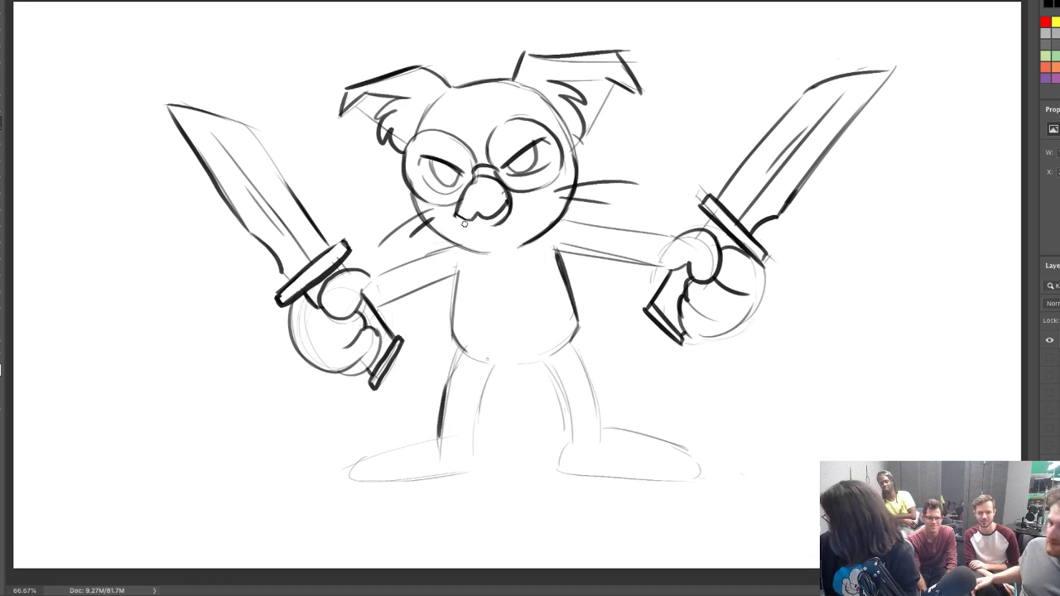
pyautogui.moveTo(472, 180)
pyautogui.mouseDown()
pyautogui.moveTo(463, 222)
pyautogui.moveTo(484, 193)
pyautogui.moveTo(494, 232)
pyautogui.mouseUp()
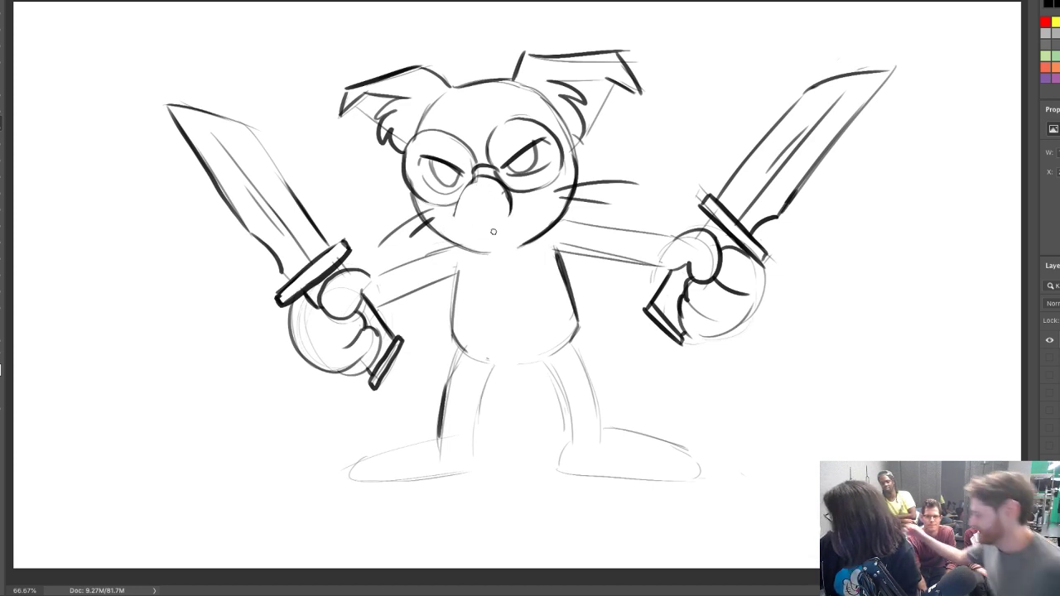
pyautogui.moveTo(469, 183)
pyautogui.mouseDown()
pyautogui.moveTo(457, 213)
pyautogui.moveTo(477, 228)
pyautogui.moveTo(498, 220)
pyautogui.mouseUp()
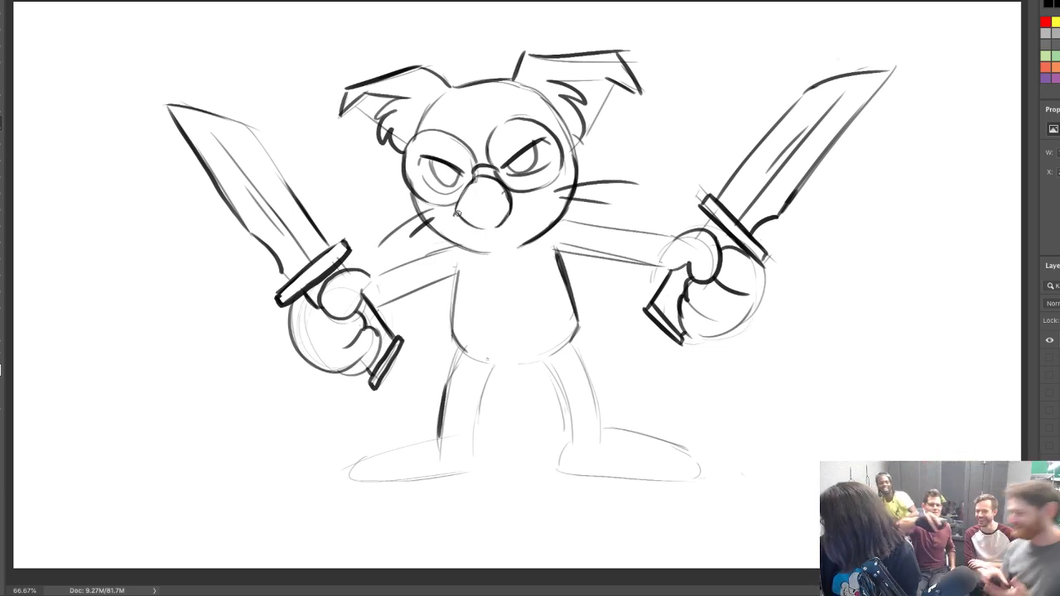
pyautogui.moveTo(476, 217); pyautogui.dragTo(509, 201)
pyautogui.press('e')
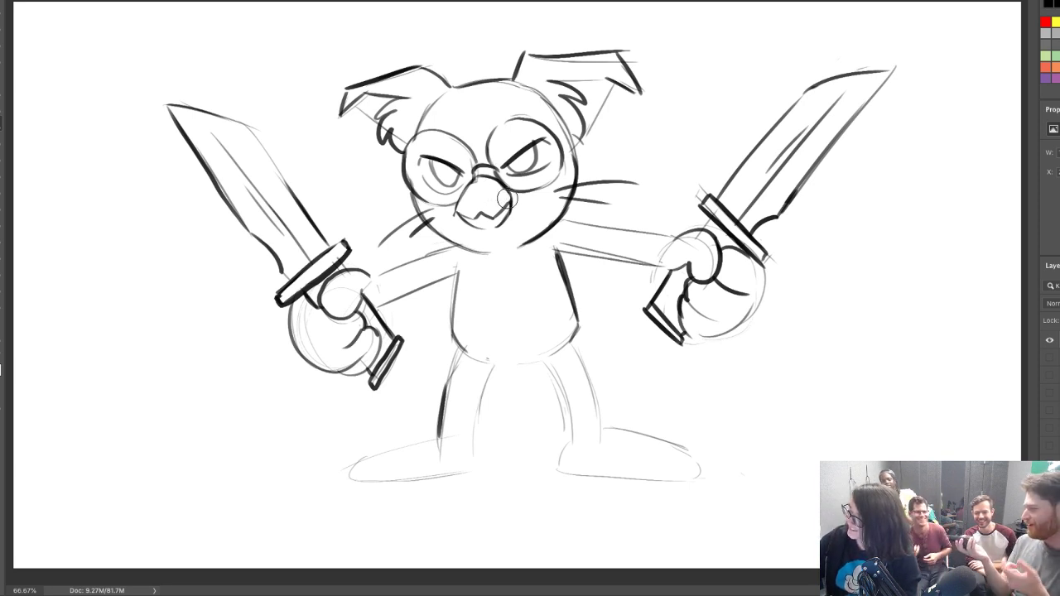
pyautogui.press('[')
pyautogui.press('[')
pyautogui.press('[')
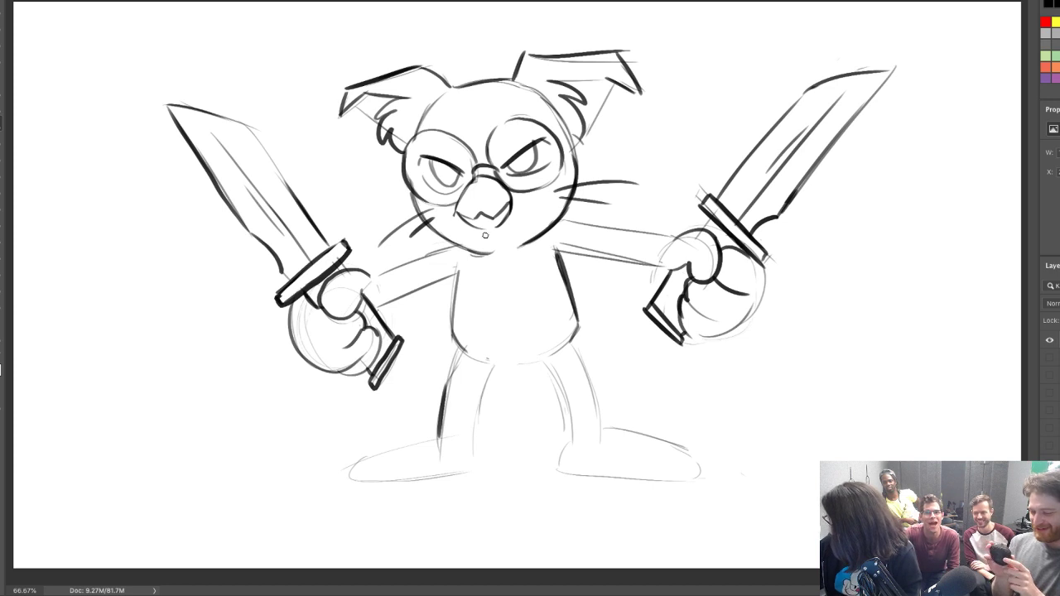
# Darken the torso's left side and outline both feet with rounded toes at their outer ends
pyautogui.moveTo(457, 275); pyautogui.dragTo(460, 335)
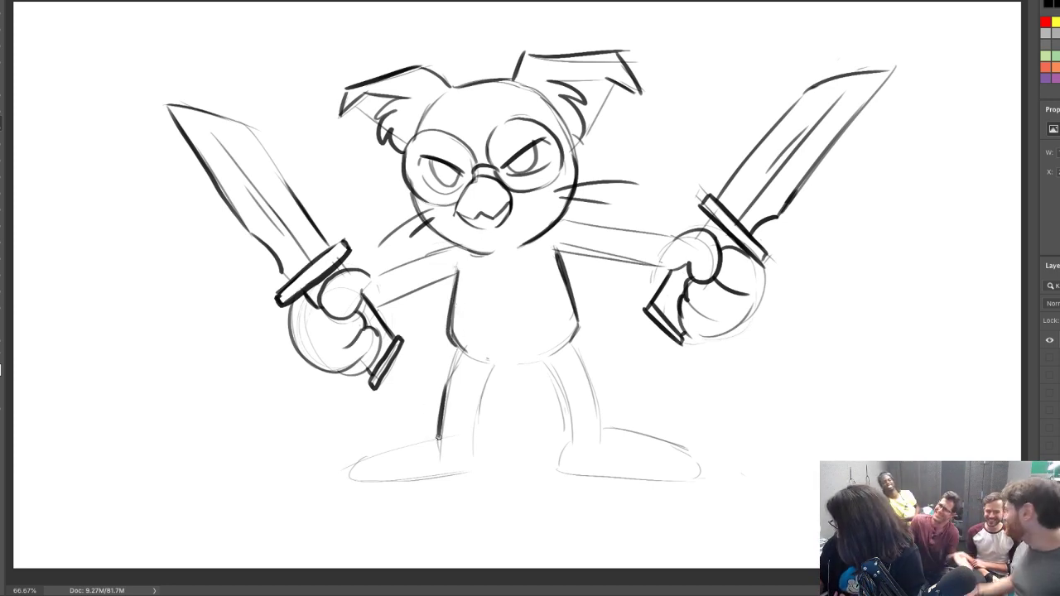
pyautogui.moveTo(439, 437)
pyautogui.mouseDown()
pyautogui.moveTo(399, 444)
pyautogui.moveTo(384, 478)
pyautogui.moveTo(357, 479)
pyautogui.mouseUp()
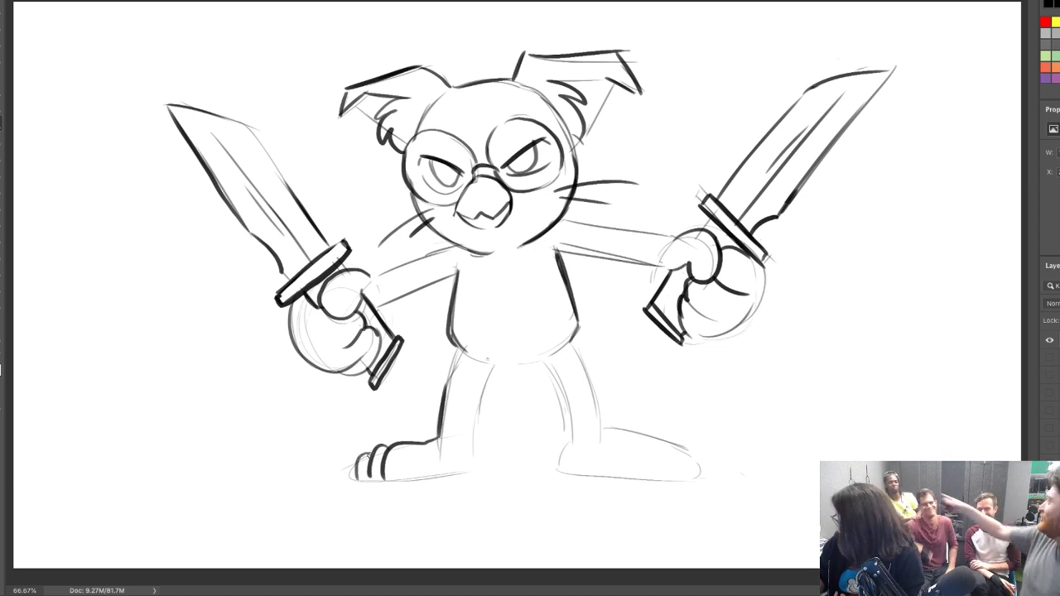
pyautogui.moveTo(603, 434)
pyautogui.mouseDown()
pyautogui.moveTo(655, 468)
pyautogui.moveTo(650, 437)
pyautogui.moveTo(689, 469)
pyautogui.mouseUp()
pyautogui.moveTo(566, 446)
pyautogui.mouseDown()
pyautogui.moveTo(584, 467)
pyautogui.moveTo(691, 479)
pyautogui.mouseUp()
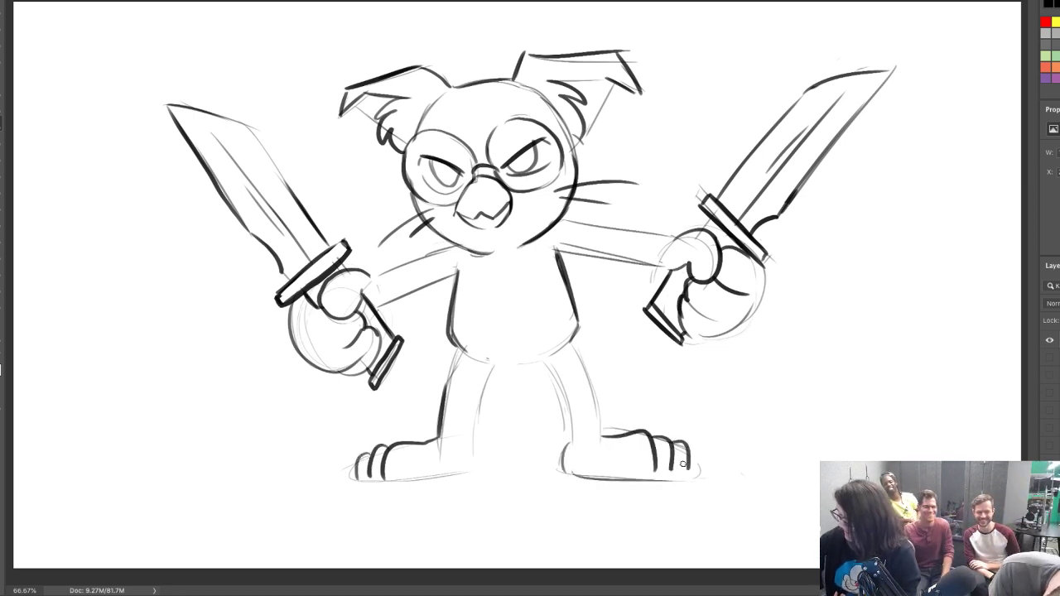
# Darken the left foot's sole and heel, the torso's lower edge, and the inner and outer lines of both legs
pyautogui.moveTo(359, 481)
pyautogui.mouseDown()
pyautogui.moveTo(474, 453)
pyautogui.moveTo(481, 468)
pyautogui.moveTo(472, 425)
pyautogui.moveTo(486, 367)
pyautogui.mouseUp()
pyautogui.press('e')
pyautogui.press('b')
pyautogui.moveTo(475, 409)
pyautogui.mouseDown()
pyautogui.moveTo(497, 357)
pyautogui.moveTo(547, 358)
pyautogui.moveTo(571, 437)
pyautogui.mouseUp()
pyautogui.moveTo(569, 343); pyautogui.dragTo(590, 426)
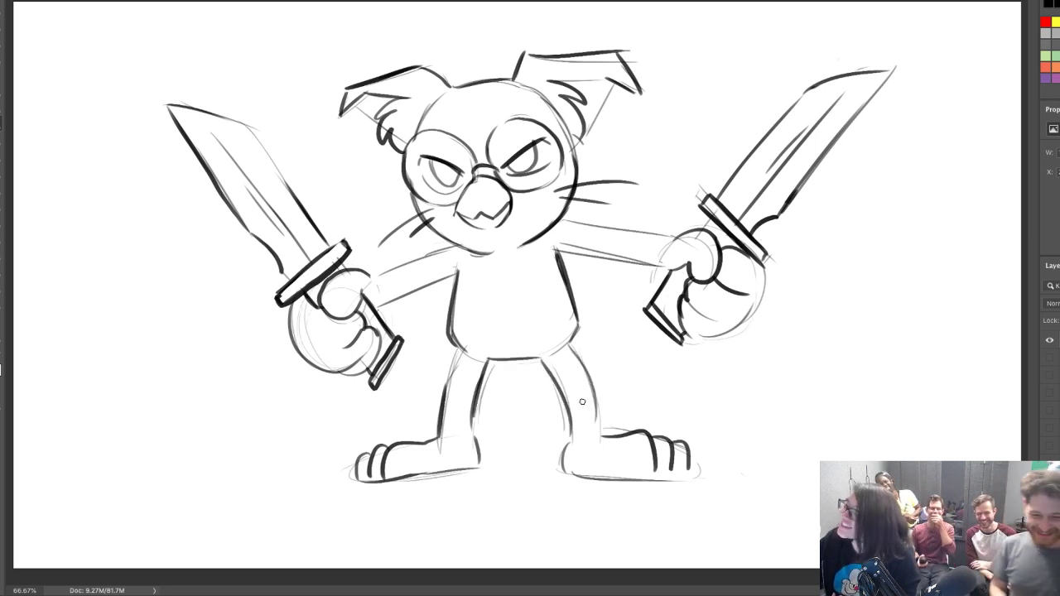
pyautogui.moveTo(432, 434); pyautogui.dragTo(457, 352)
pyautogui.moveTo(440, 390); pyautogui.dragTo(460, 349)
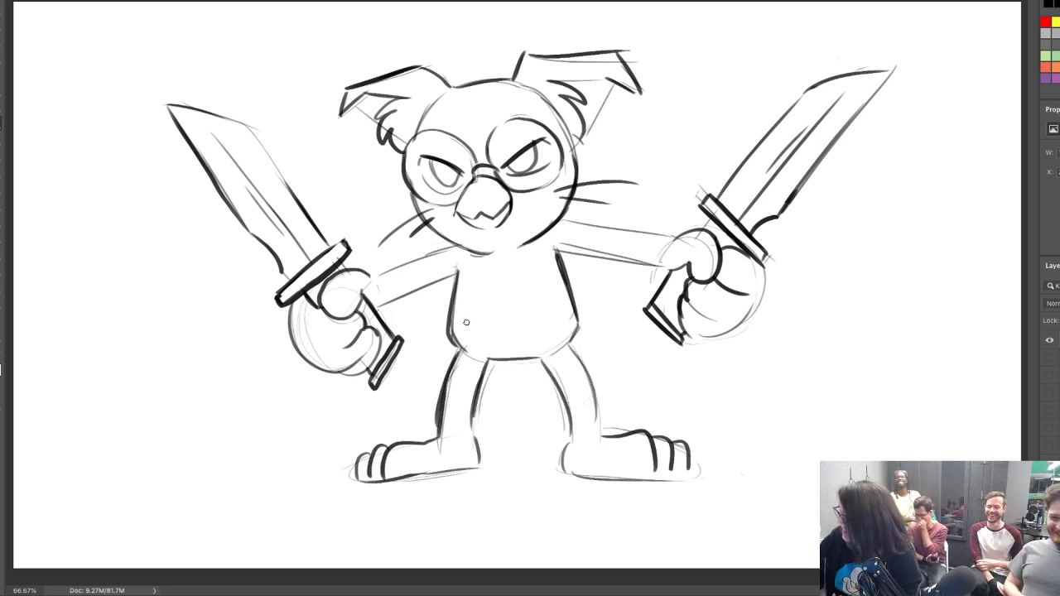
# Darken the right arm's upper and lower lines and clean up where the arm meets the fist
pyautogui.moveTo(560, 249); pyautogui.dragTo(665, 272)
pyautogui.moveTo(571, 217); pyautogui.dragTo(678, 238)
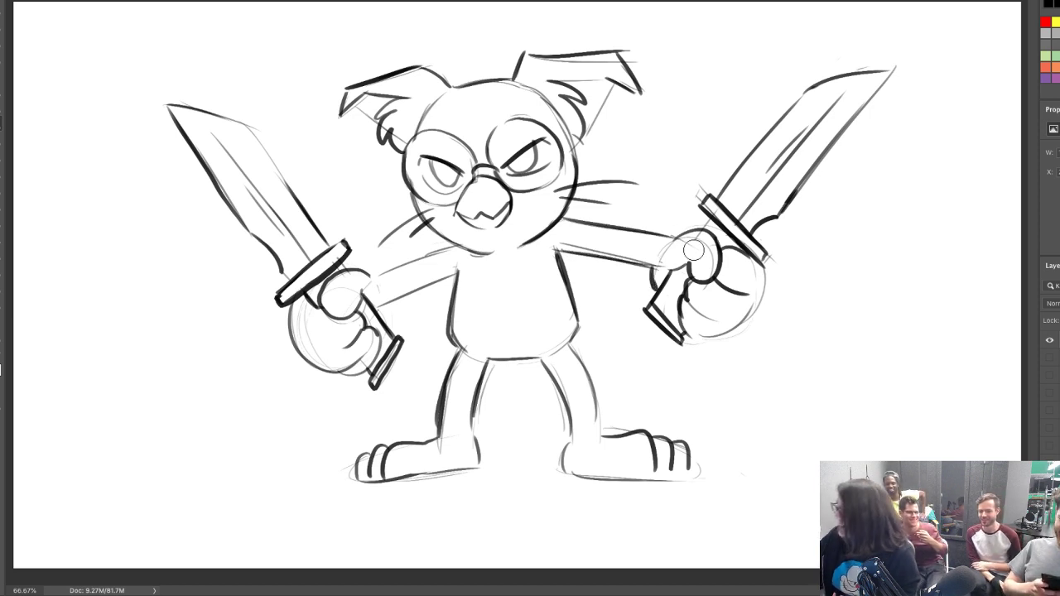
pyautogui.moveTo(663, 249); pyautogui.dragTo(665, 259)
pyautogui.press('b')
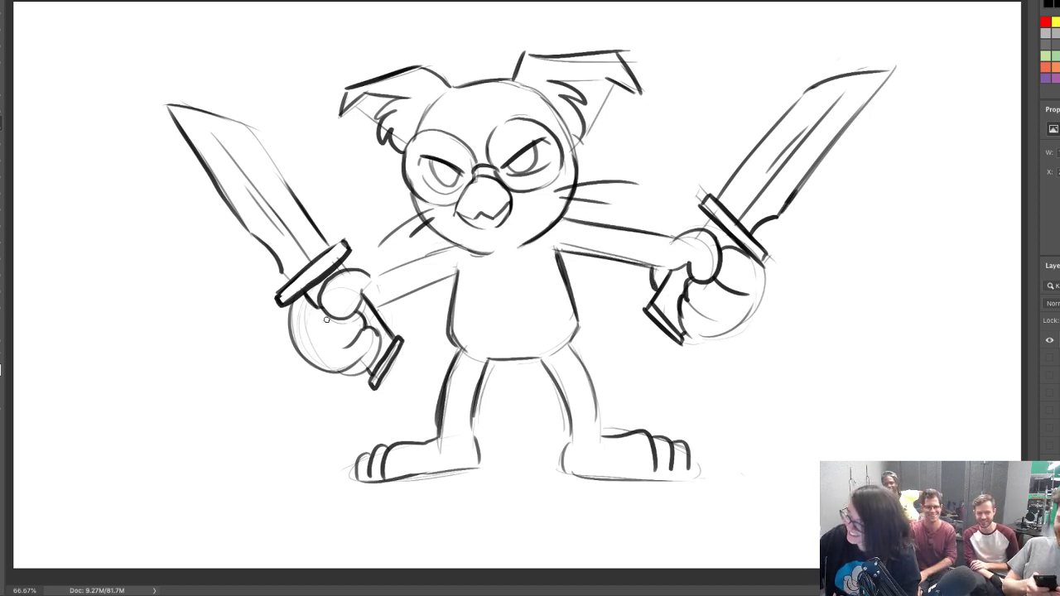
# Add small pointed claws to the thumb and fingers of both fists around the knife handles
pyautogui.moveTo(326, 318)
pyautogui.mouseDown()
pyautogui.moveTo(334, 333)
pyautogui.moveTo(336, 322)
pyautogui.moveTo(378, 331)
pyautogui.moveTo(358, 304)
pyautogui.mouseUp()
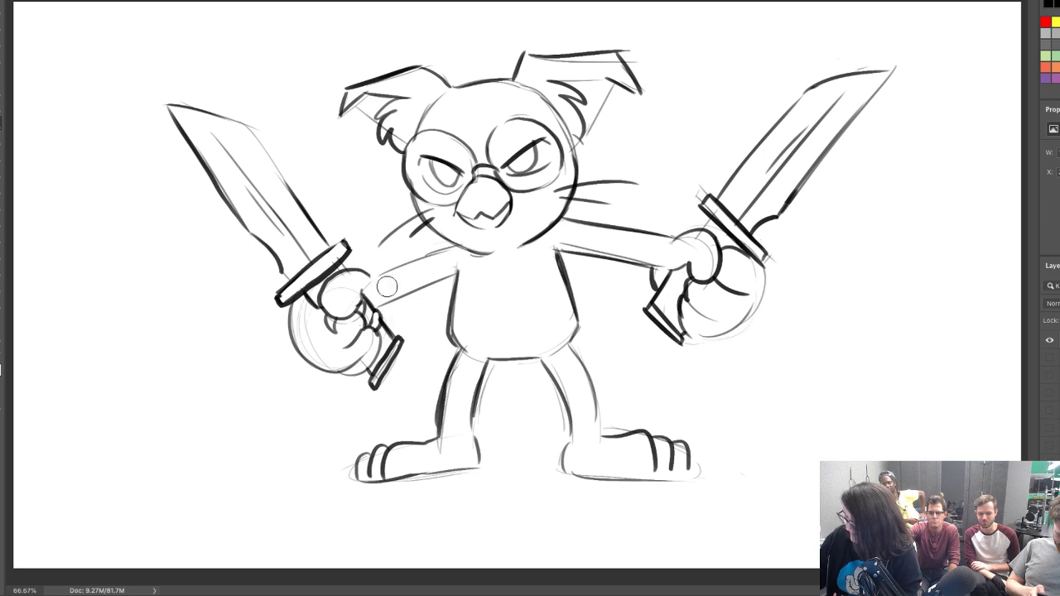
pyautogui.press('b')
pyautogui.moveTo(700, 283)
pyautogui.mouseDown()
pyautogui.moveTo(704, 294)
pyautogui.moveTo(709, 283)
pyautogui.moveTo(683, 286)
pyautogui.moveTo(671, 324)
pyautogui.moveTo(673, 301)
pyautogui.mouseUp()
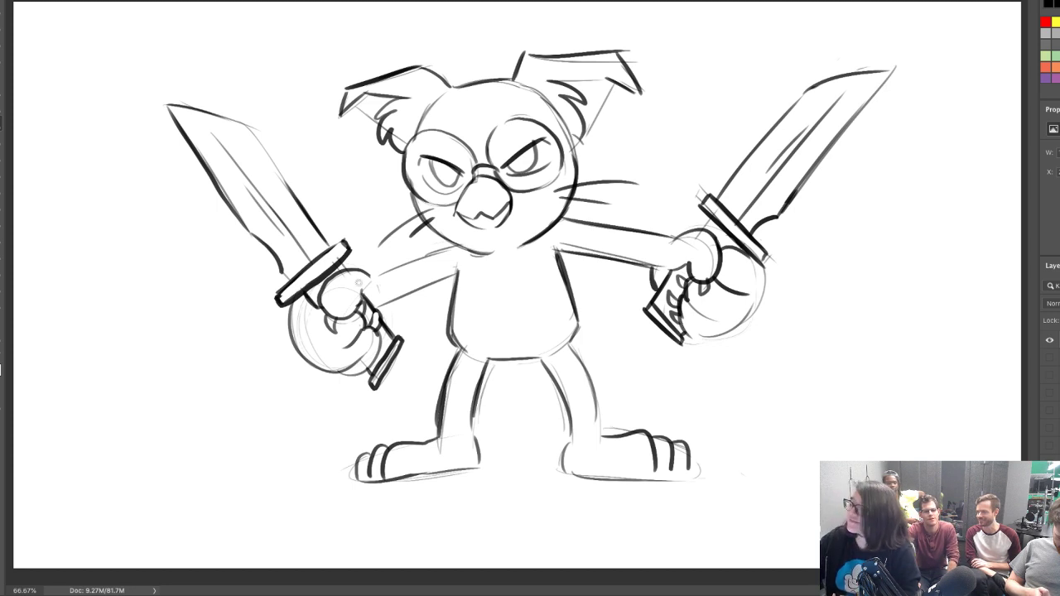
pyautogui.moveTo(369, 323); pyautogui.dragTo(376, 311)
pyautogui.moveTo(376, 311); pyautogui.dragTo(372, 324)
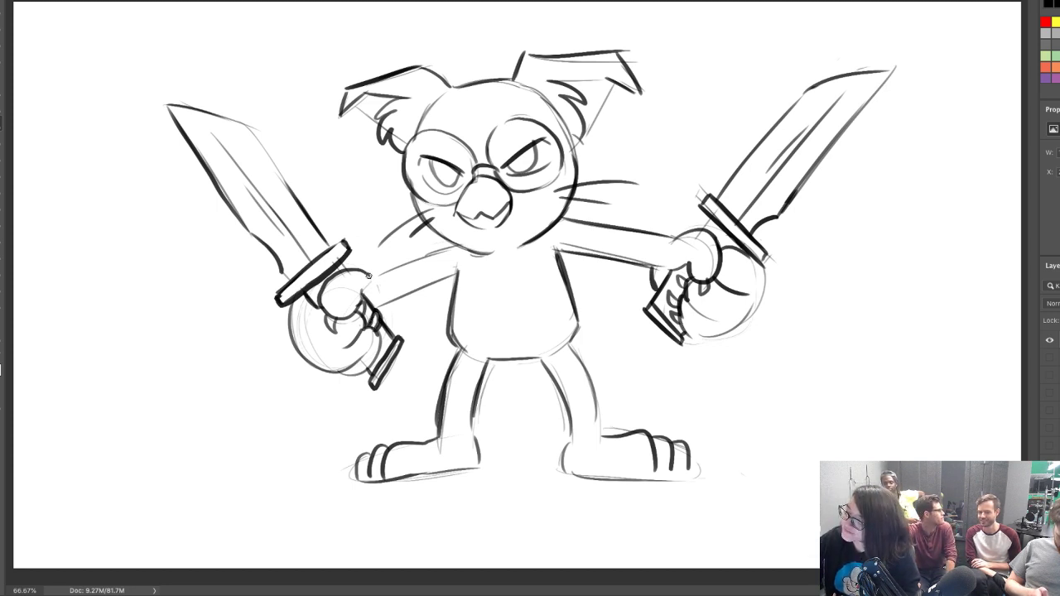
# Draw glove cuffs across both wrists and shade both gloved hands with vertical hatching
pyautogui.moveTo(370, 277)
pyautogui.mouseDown()
pyautogui.moveTo(381, 268)
pyautogui.moveTo(393, 300)
pyautogui.moveTo(378, 306)
pyautogui.moveTo(377, 290)
pyautogui.mouseUp()
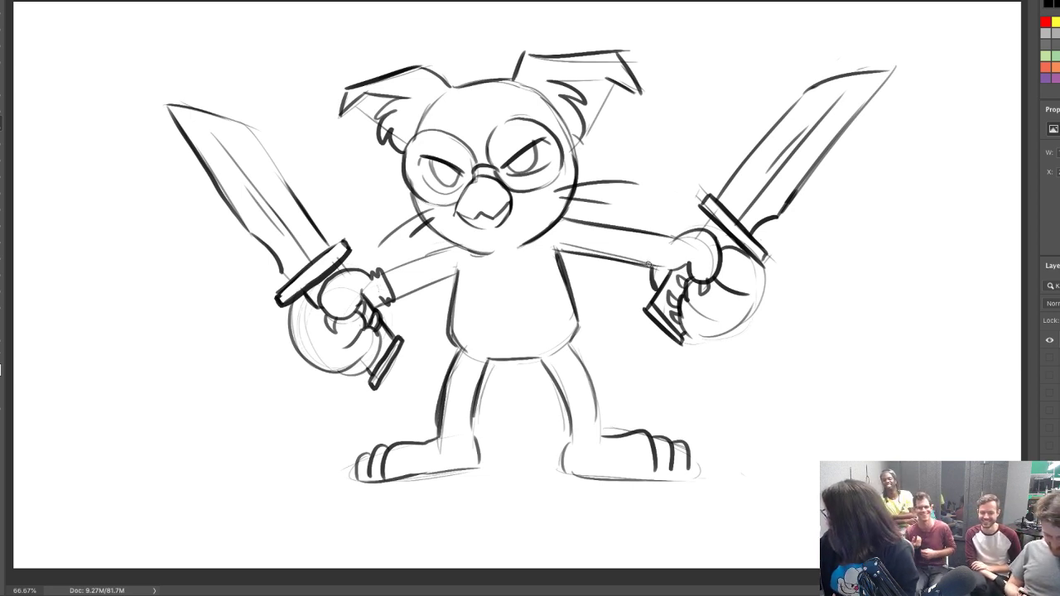
pyautogui.moveTo(642, 266); pyautogui.dragTo(653, 232)
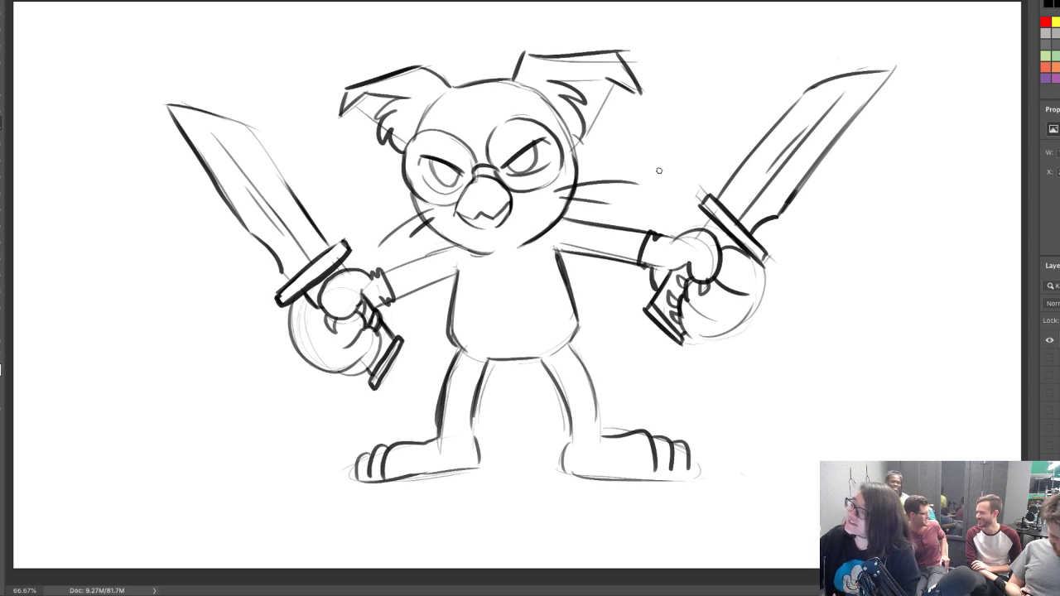
pyautogui.moveTo(290, 297)
pyautogui.mouseDown()
pyautogui.moveTo(299, 339)
pyautogui.moveTo(313, 352)
pyautogui.moveTo(330, 356)
pyautogui.moveTo(352, 331)
pyautogui.moveTo(364, 338)
pyautogui.mouseUp()
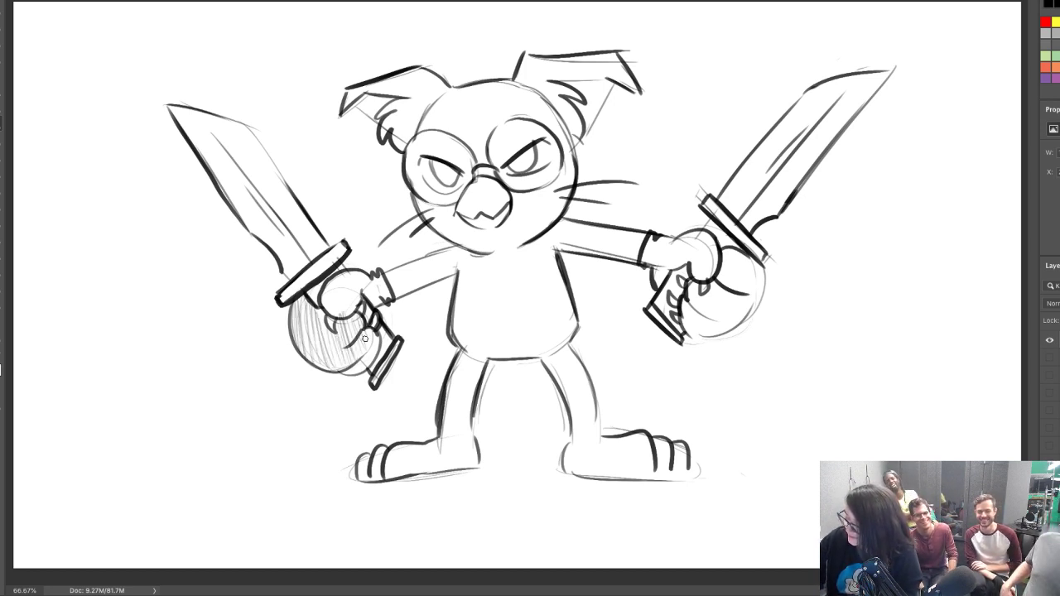
pyautogui.moveTo(323, 285)
pyautogui.mouseDown()
pyautogui.moveTo(342, 315)
pyautogui.moveTo(345, 273)
pyautogui.moveTo(379, 288)
pyautogui.mouseUp()
pyautogui.moveTo(641, 264)
pyautogui.mouseDown()
pyautogui.moveTo(671, 233)
pyautogui.moveTo(696, 269)
pyautogui.moveTo(707, 261)
pyautogui.moveTo(701, 329)
pyautogui.moveTo(731, 251)
pyautogui.moveTo(750, 312)
pyautogui.mouseUp()
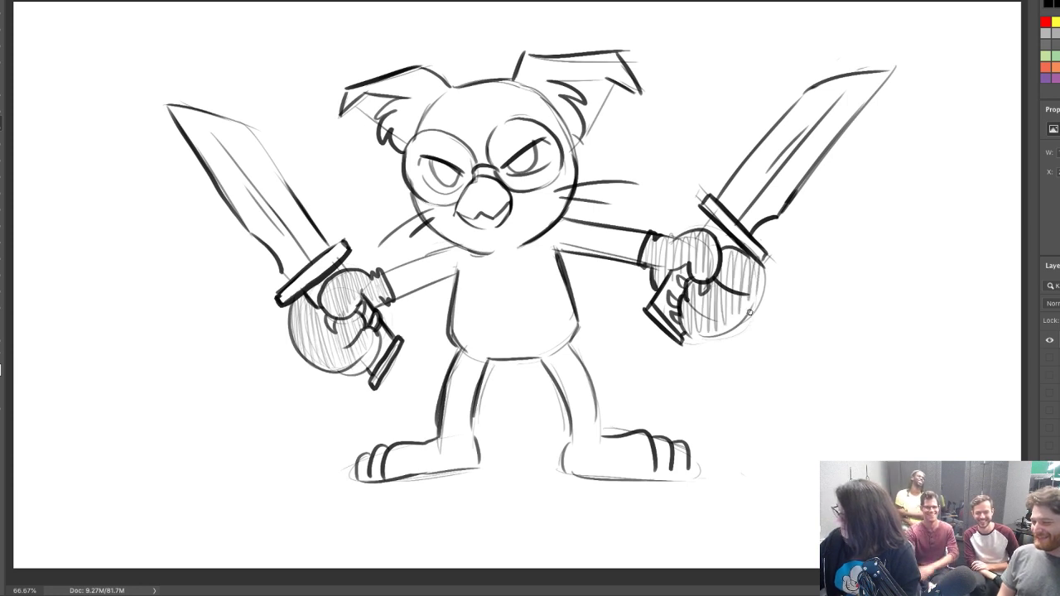
# Erase the toes from both feet and sketch plain, rounded shoe outlines in their place
pyautogui.press('e')
pyautogui.moveTo(356, 464)
pyautogui.mouseDown()
pyautogui.moveTo(392, 463)
pyautogui.moveTo(350, 461)
pyautogui.moveTo(465, 452)
pyautogui.mouseUp()
pyautogui.moveTo(633, 442)
pyautogui.mouseDown()
pyautogui.moveTo(667, 450)
pyautogui.moveTo(651, 439)
pyautogui.moveTo(703, 438)
pyautogui.mouseUp()
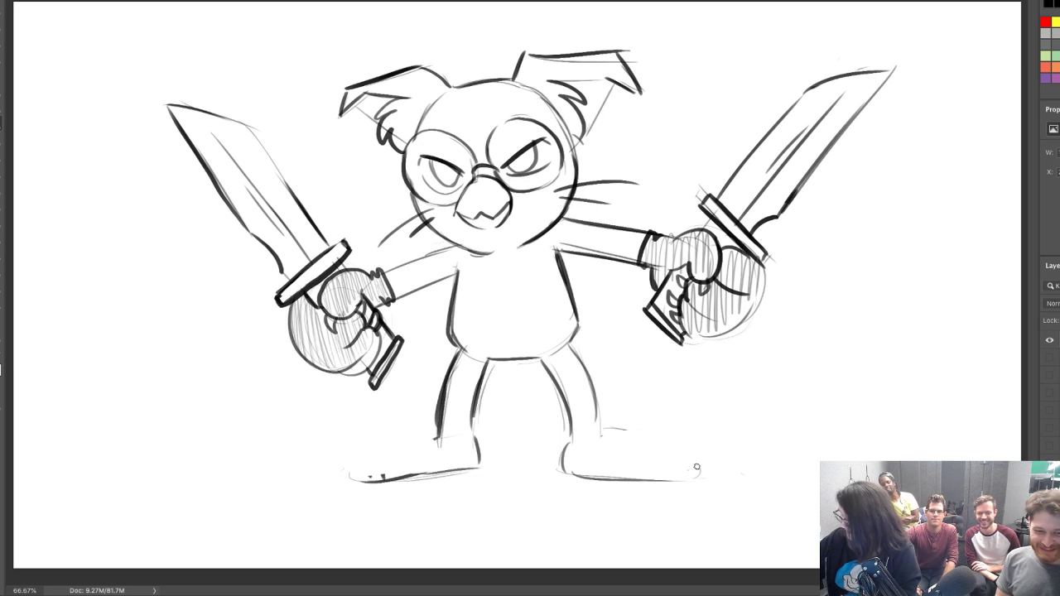
pyautogui.moveTo(361, 479)
pyautogui.mouseDown()
pyautogui.moveTo(399, 422)
pyautogui.moveTo(385, 437)
pyautogui.moveTo(429, 432)
pyautogui.mouseUp()
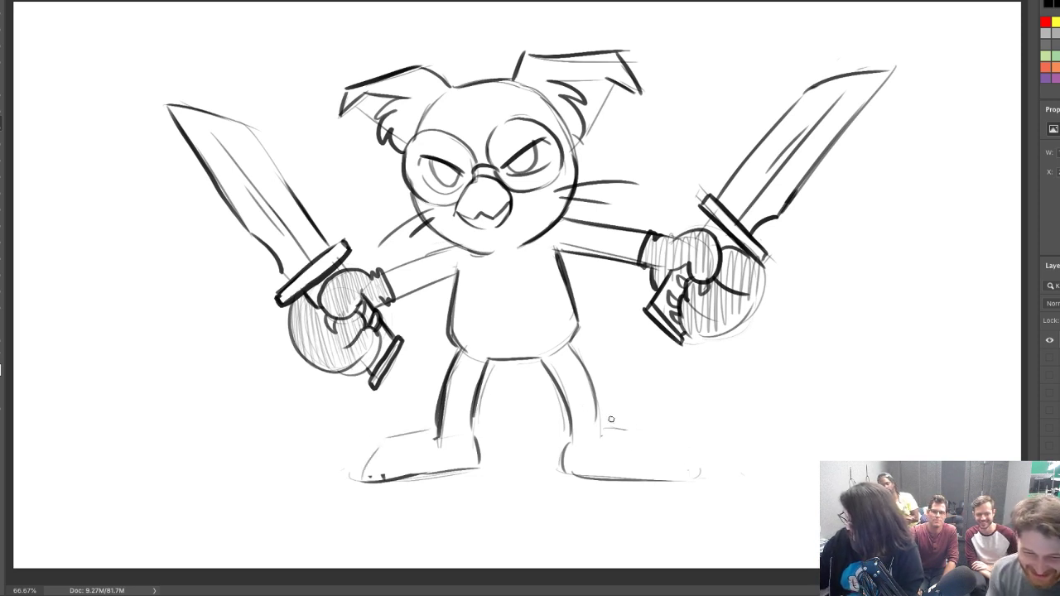
pyautogui.moveTo(607, 425)
pyautogui.mouseDown()
pyautogui.moveTo(686, 435)
pyautogui.moveTo(666, 443)
pyautogui.moveTo(687, 476)
pyautogui.mouseUp()
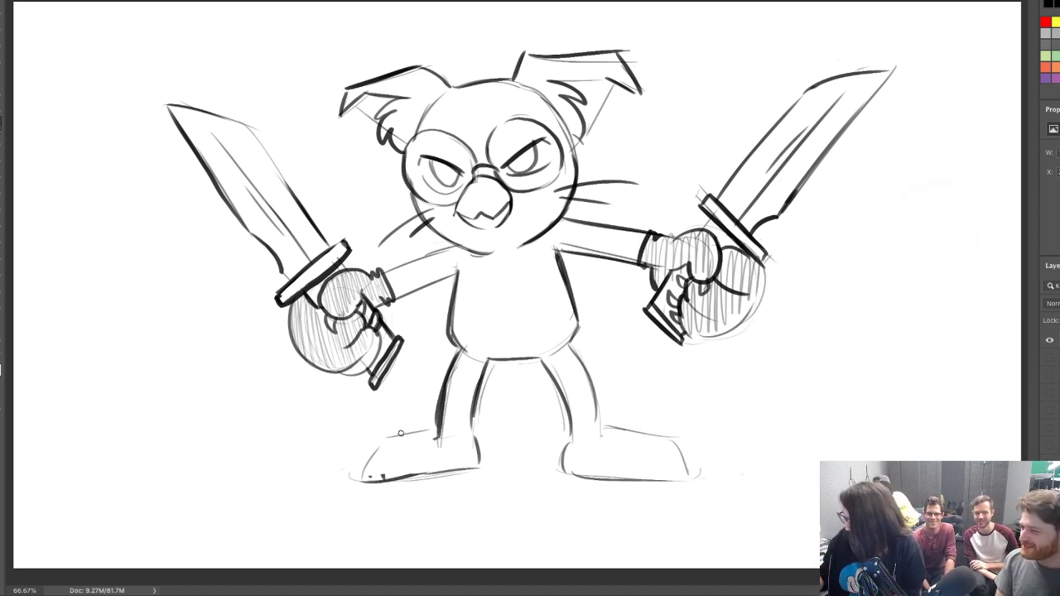
# Darken the left shoe's upper outline and draw padded collars and raised tongues around both ankles
pyautogui.moveTo(367, 476)
pyautogui.mouseDown()
pyautogui.moveTo(374, 438)
pyautogui.moveTo(445, 432)
pyautogui.moveTo(421, 410)
pyautogui.moveTo(456, 417)
pyautogui.moveTo(452, 428)
pyautogui.moveTo(473, 409)
pyautogui.moveTo(452, 435)
pyautogui.mouseUp()
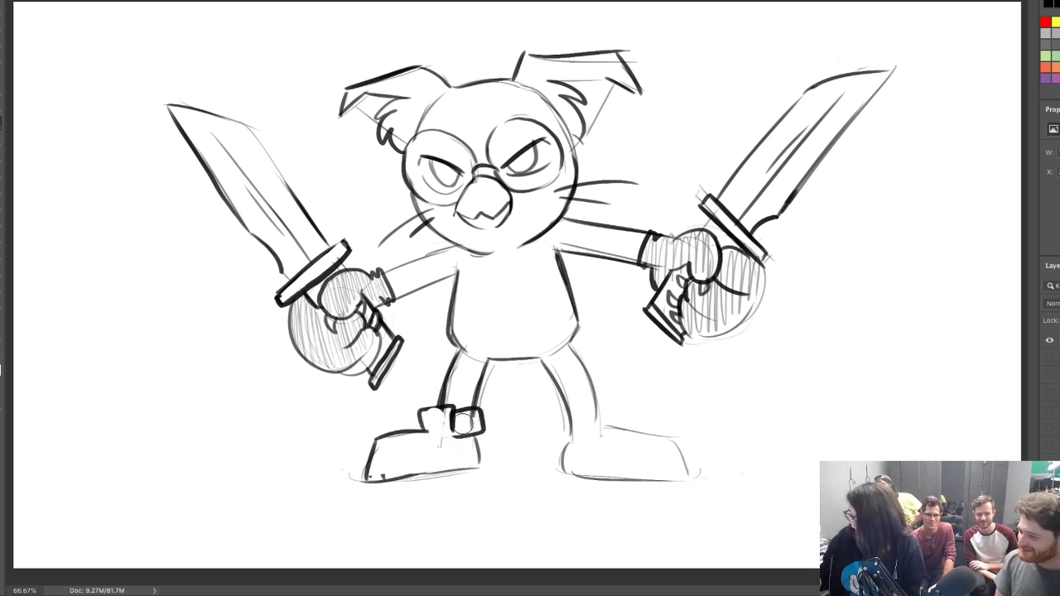
pyautogui.moveTo(430, 419); pyautogui.dragTo(445, 395)
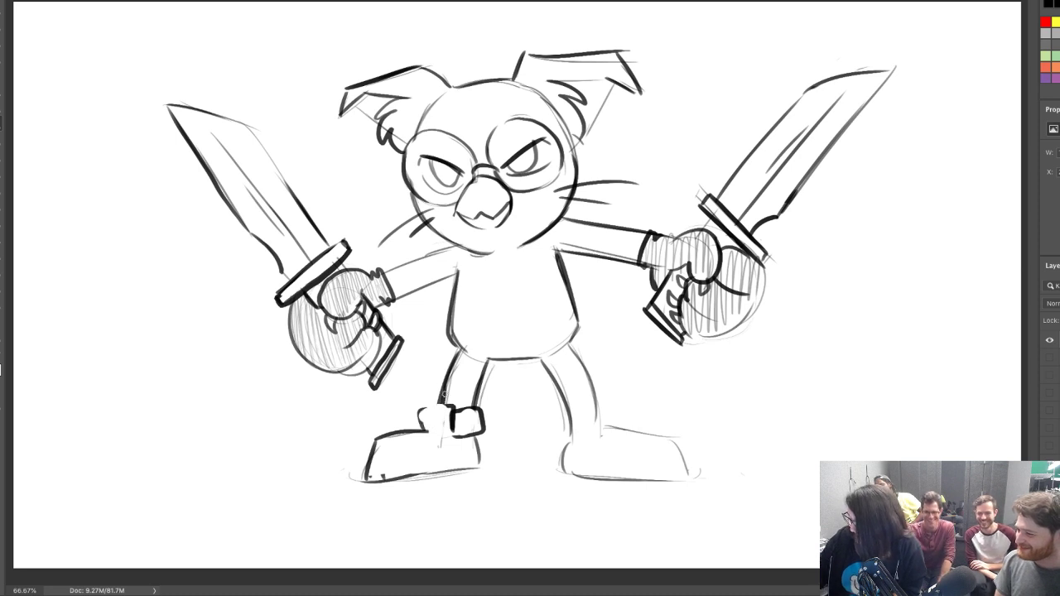
pyautogui.moveTo(423, 430)
pyautogui.mouseDown()
pyautogui.moveTo(420, 404)
pyautogui.moveTo(451, 411)
pyautogui.mouseUp()
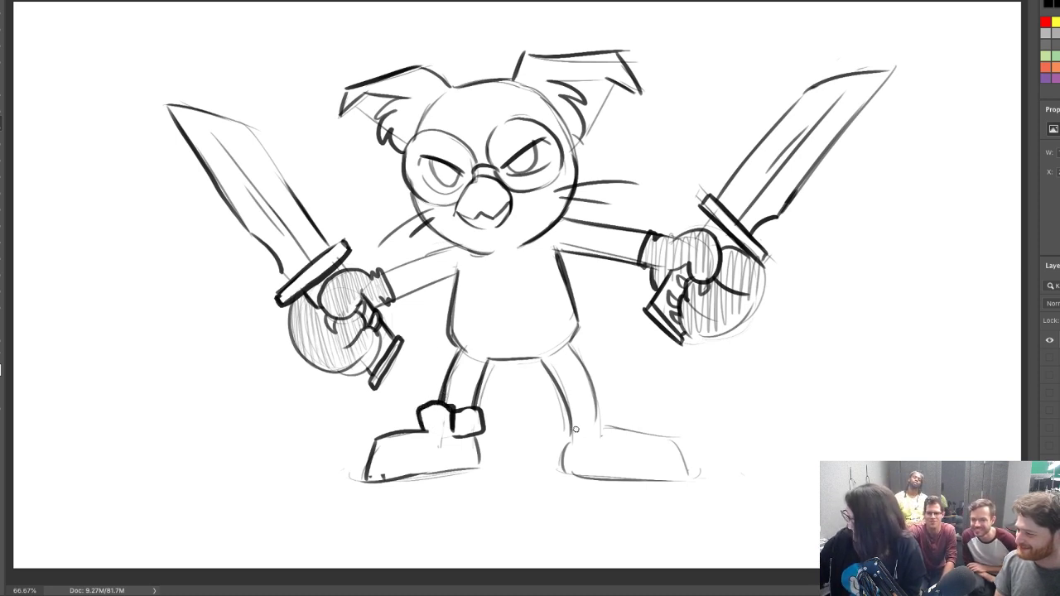
pyautogui.moveTo(568, 437)
pyautogui.mouseDown()
pyautogui.moveTo(586, 409)
pyautogui.moveTo(586, 438)
pyautogui.moveTo(611, 429)
pyautogui.mouseUp()
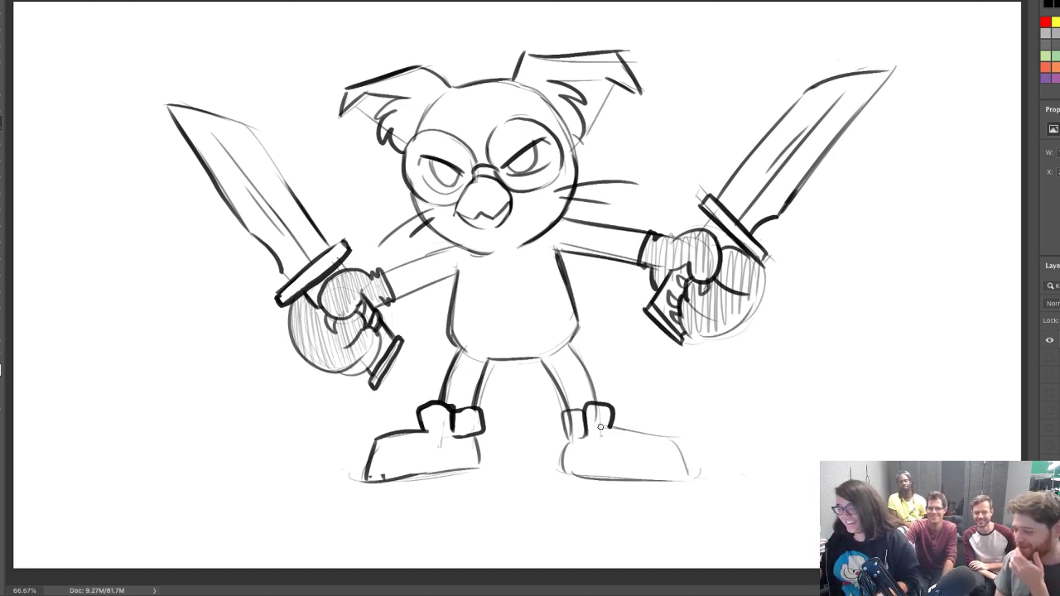
# Add thick soles under both shoes, then draw the laces and toe-cap seams to make them sneakers
pyautogui.moveTo(363, 489)
pyautogui.mouseDown()
pyautogui.moveTo(444, 483)
pyautogui.moveTo(477, 469)
pyautogui.mouseUp()
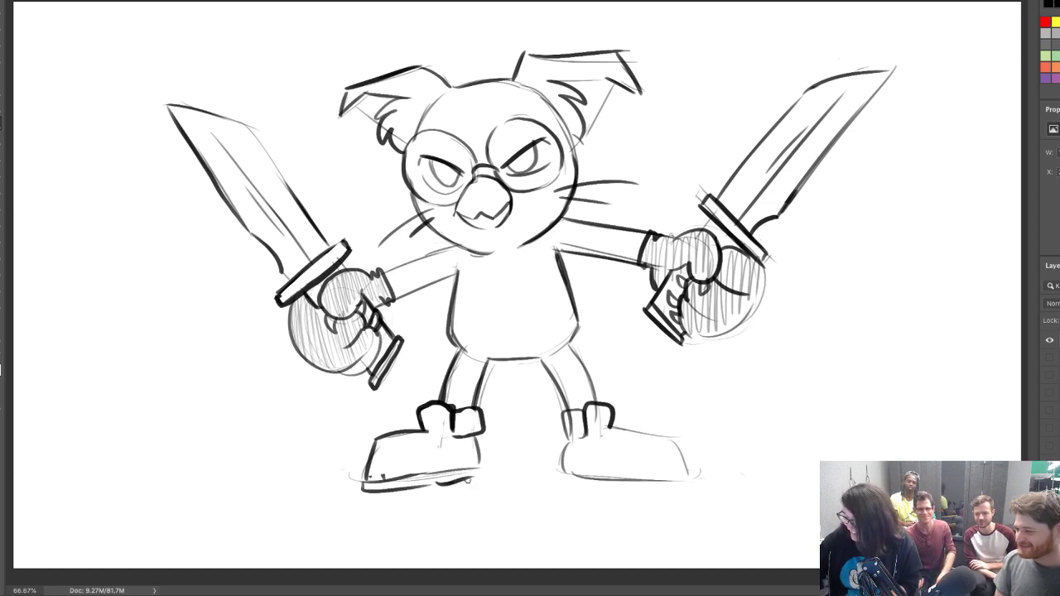
pyautogui.moveTo(562, 481)
pyautogui.mouseDown()
pyautogui.moveTo(662, 484)
pyautogui.moveTo(577, 482)
pyautogui.moveTo(563, 468)
pyautogui.moveTo(618, 467)
pyautogui.moveTo(629, 481)
pyautogui.moveTo(627, 471)
pyautogui.moveTo(687, 474)
pyautogui.mouseUp()
pyautogui.moveTo(612, 425); pyautogui.dragTo(654, 439)
pyautogui.moveTo(600, 435); pyautogui.dragTo(647, 451)
pyautogui.moveTo(624, 425)
pyautogui.mouseDown()
pyautogui.moveTo(609, 439)
pyautogui.moveTo(618, 443)
pyautogui.mouseUp()
pyautogui.moveTo(638, 435)
pyautogui.mouseDown()
pyautogui.moveTo(626, 445)
pyautogui.moveTo(685, 471)
pyautogui.moveTo(642, 449)
pyautogui.moveTo(629, 469)
pyautogui.mouseUp()
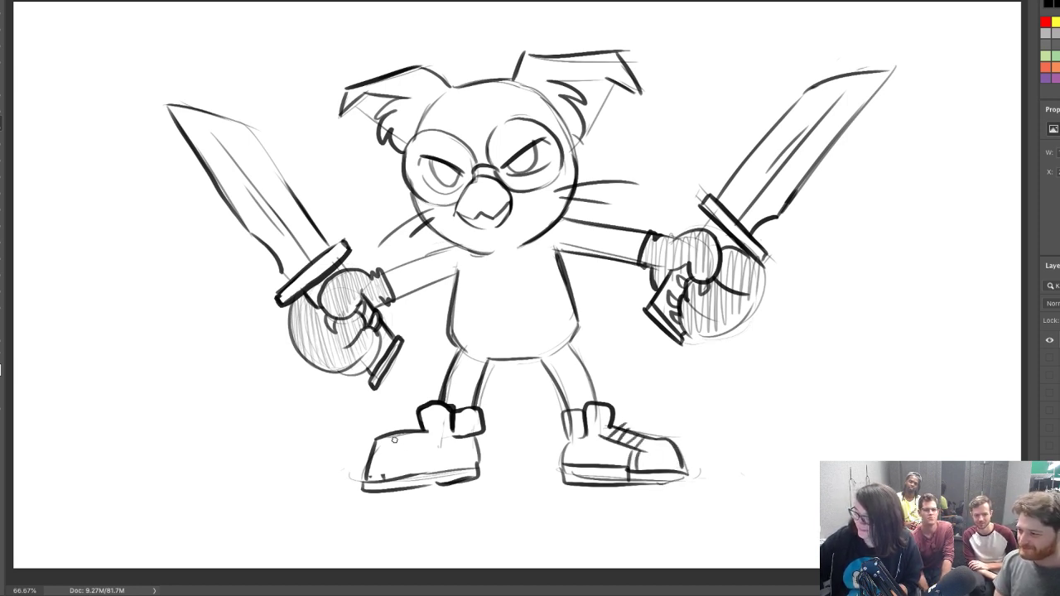
pyautogui.moveTo(394, 440)
pyautogui.mouseDown()
pyautogui.moveTo(444, 437)
pyautogui.moveTo(433, 434)
pyautogui.moveTo(414, 469)
pyautogui.moveTo(412, 451)
pyautogui.mouseUp()
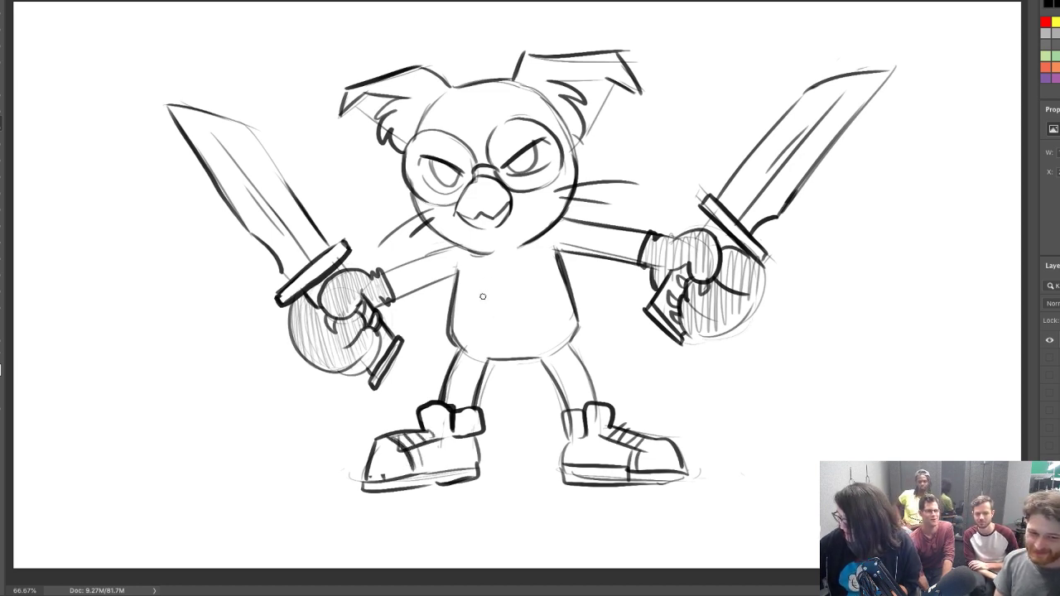
# Draw a round face emblem with a small antenna on the belly and give it eyes and a wide muzzle
pyautogui.moveTo(507, 334)
pyautogui.mouseDown()
pyautogui.moveTo(472, 316)
pyautogui.moveTo(477, 289)
pyautogui.moveTo(506, 278)
pyautogui.moveTo(538, 289)
pyautogui.moveTo(543, 315)
pyautogui.moveTo(515, 333)
pyautogui.mouseUp()
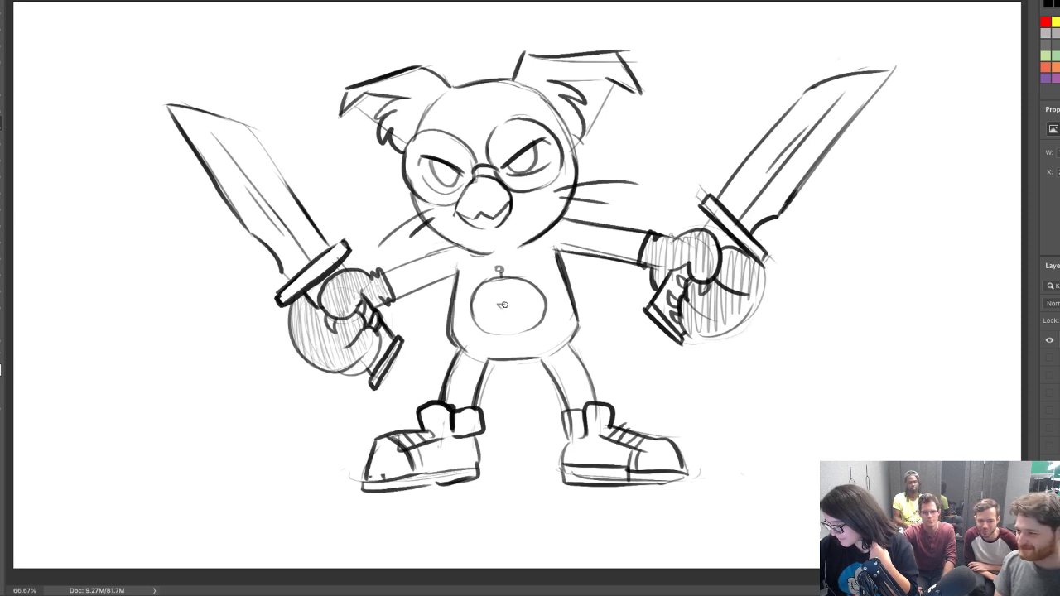
pyautogui.moveTo(512, 304); pyautogui.dragTo(532, 323)
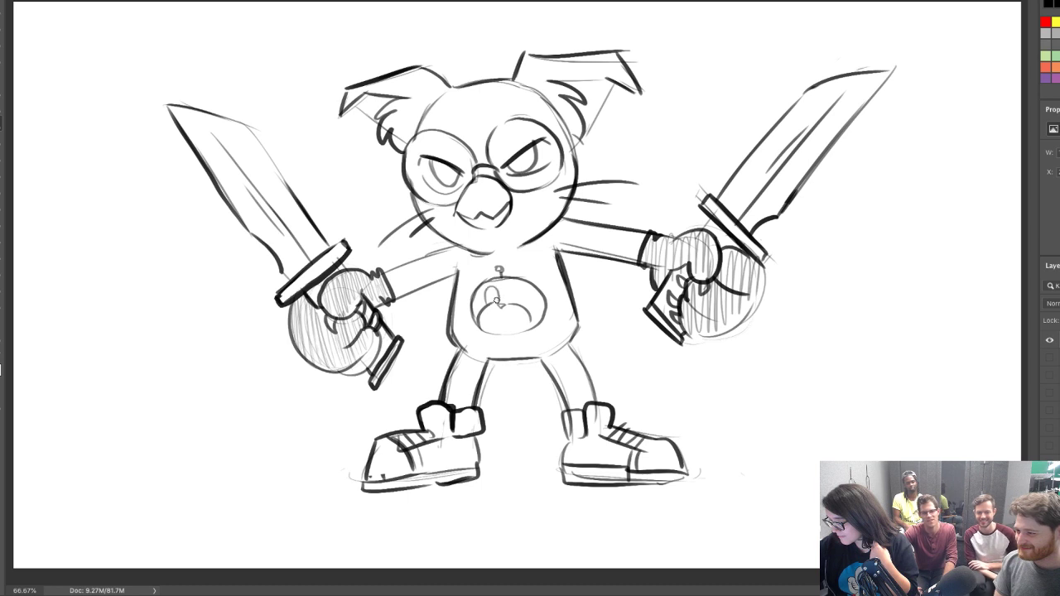
pyautogui.moveTo(502, 314); pyautogui.dragTo(518, 304)
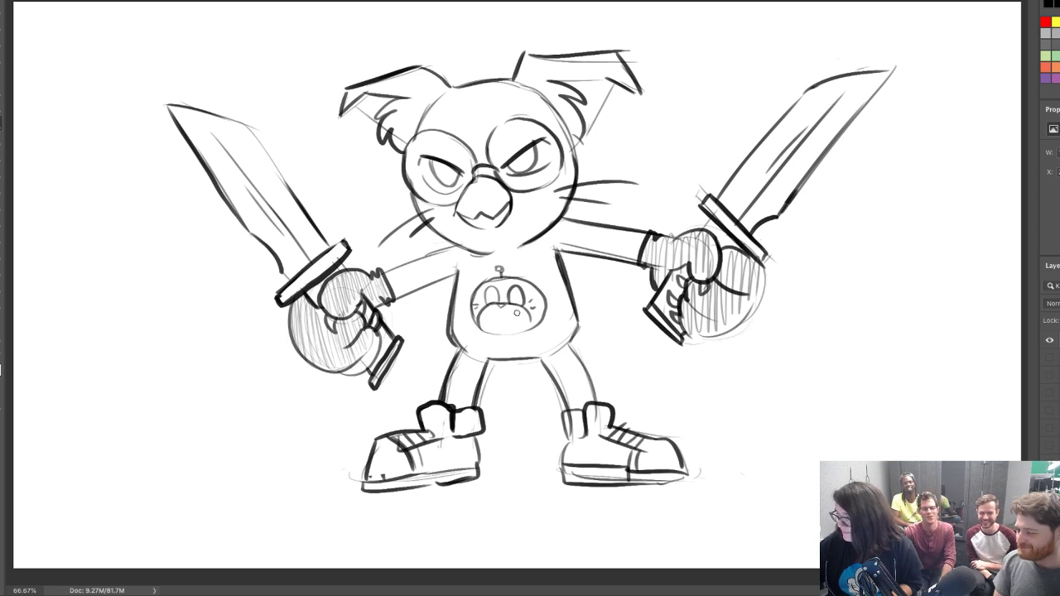
# Erase the emblem's facial features, redraw them with tall oval eyes and a small smile, and outline a belly patch around it
pyautogui.press('e')
pyautogui.moveTo(491, 289)
pyautogui.mouseDown()
pyautogui.moveTo(526, 314)
pyautogui.moveTo(481, 327)
pyautogui.moveTo(504, 287)
pyautogui.moveTo(526, 291)
pyautogui.moveTo(527, 316)
pyautogui.moveTo(496, 306)
pyautogui.moveTo(504, 312)
pyautogui.moveTo(489, 316)
pyautogui.moveTo(482, 304)
pyautogui.moveTo(506, 288)
pyautogui.moveTo(531, 312)
pyautogui.moveTo(488, 308)
pyautogui.moveTo(499, 285)
pyautogui.moveTo(516, 289)
pyautogui.moveTo(486, 331)
pyautogui.mouseUp()
pyautogui.press('b')
pyautogui.rightClick(470, 299)
pyautogui.click(475, 309)
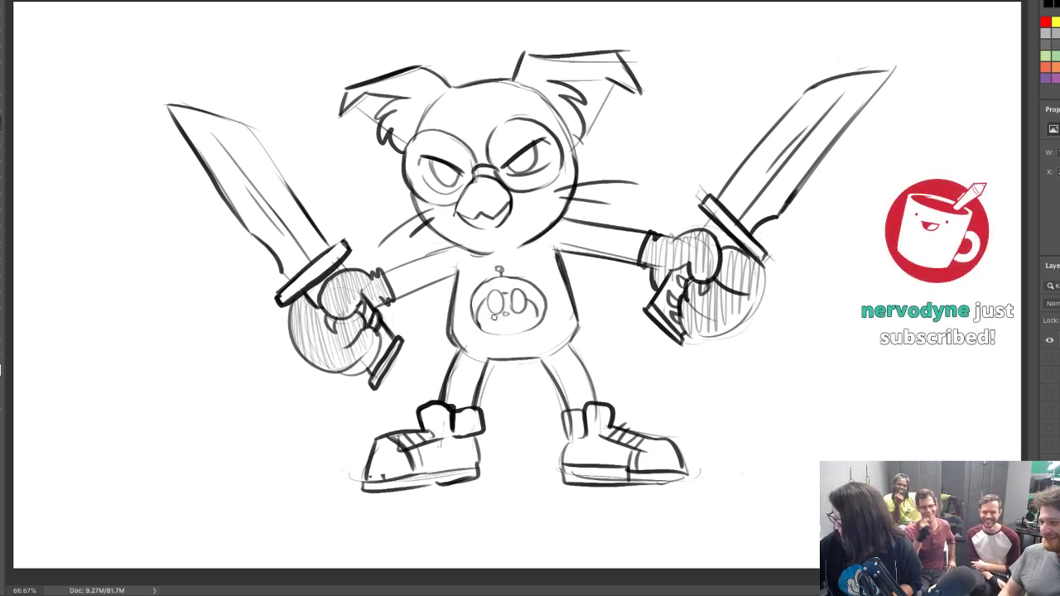
pyautogui.moveTo(495, 317)
pyautogui.mouseDown()
pyautogui.moveTo(518, 314)
pyautogui.moveTo(495, 300)
pyautogui.moveTo(517, 307)
pyautogui.mouseUp()
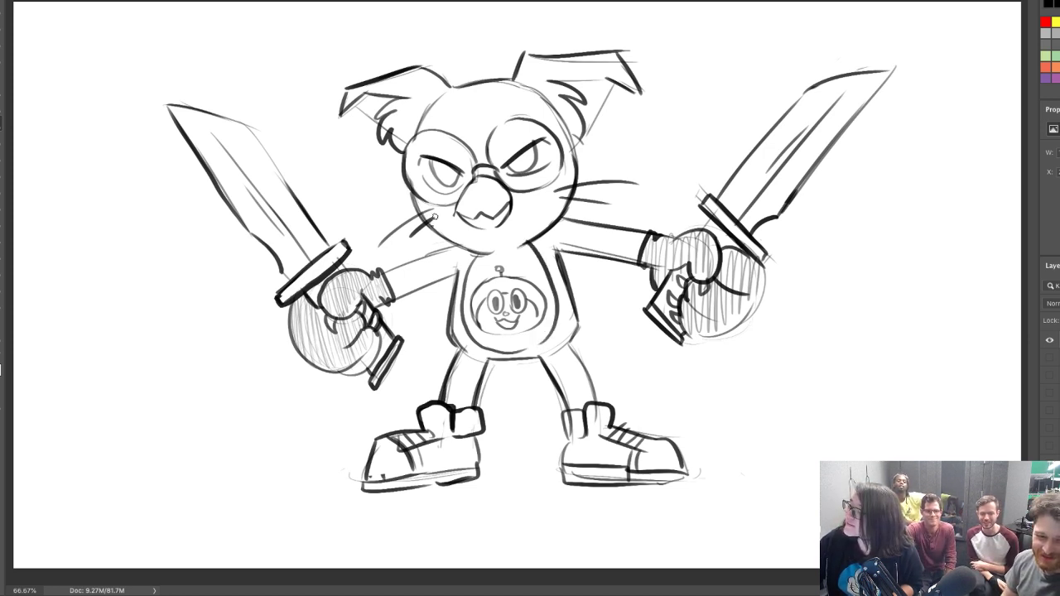
# Add curved cheek lines on both sides of the character's face and touch up the belly patch's lower edge
pyautogui.moveTo(433, 226); pyautogui.dragTo(443, 206)
pyautogui.moveTo(536, 194); pyautogui.dragTo(554, 216)
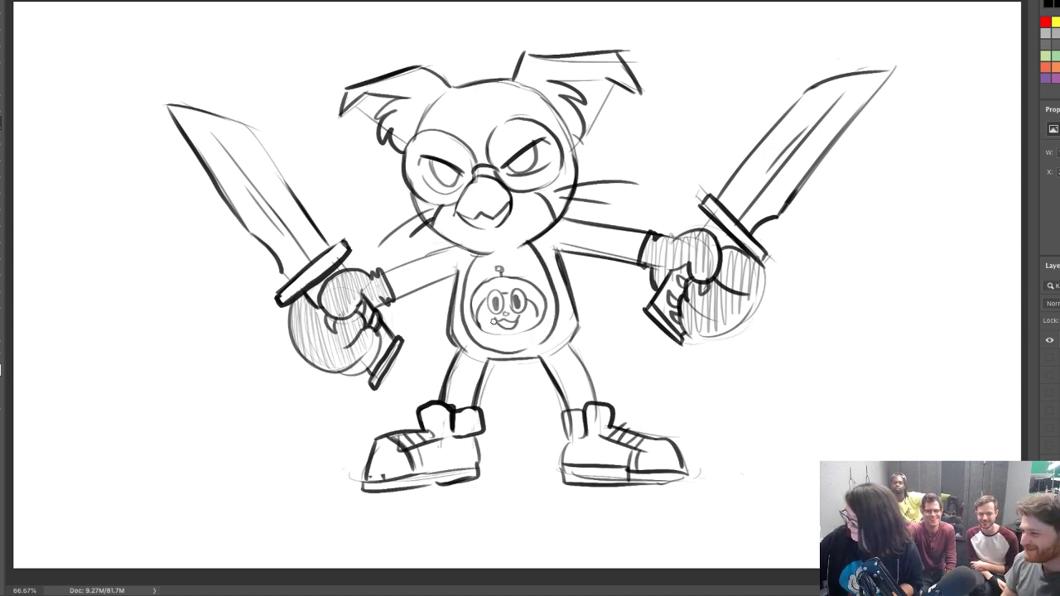
pyautogui.moveTo(497, 349); pyautogui.dragTo(544, 342)
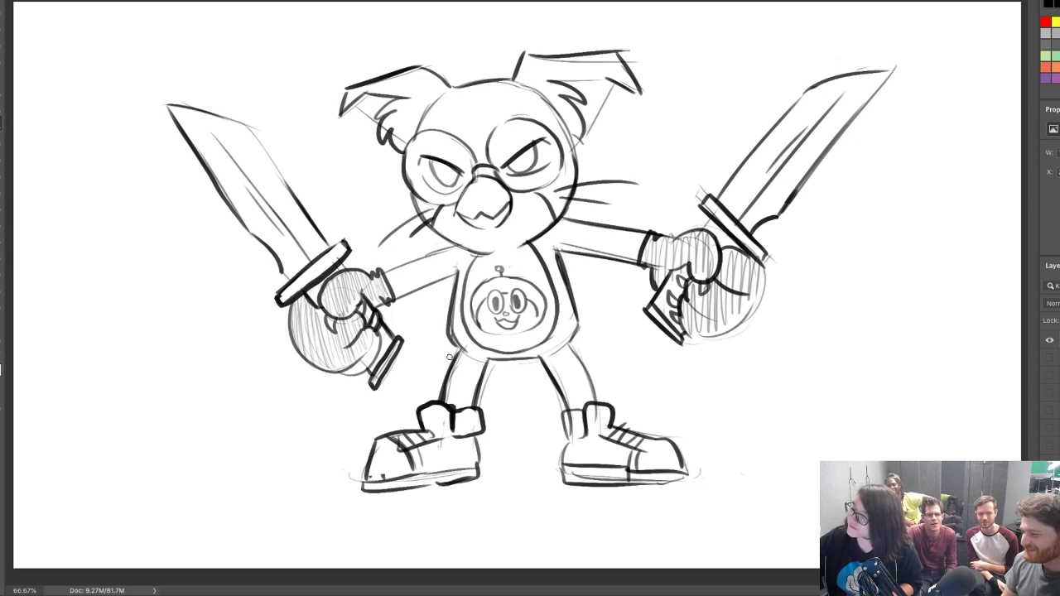
# Shade the left leg, the torso's left edge and the left arm with light hatching
pyautogui.moveTo(454, 404); pyautogui.dragTo(476, 335)
pyautogui.moveTo(395, 275)
pyautogui.mouseDown()
pyautogui.moveTo(428, 245)
pyautogui.moveTo(419, 284)
pyautogui.moveTo(428, 258)
pyautogui.moveTo(443, 272)
pyautogui.moveTo(468, 247)
pyautogui.mouseUp()
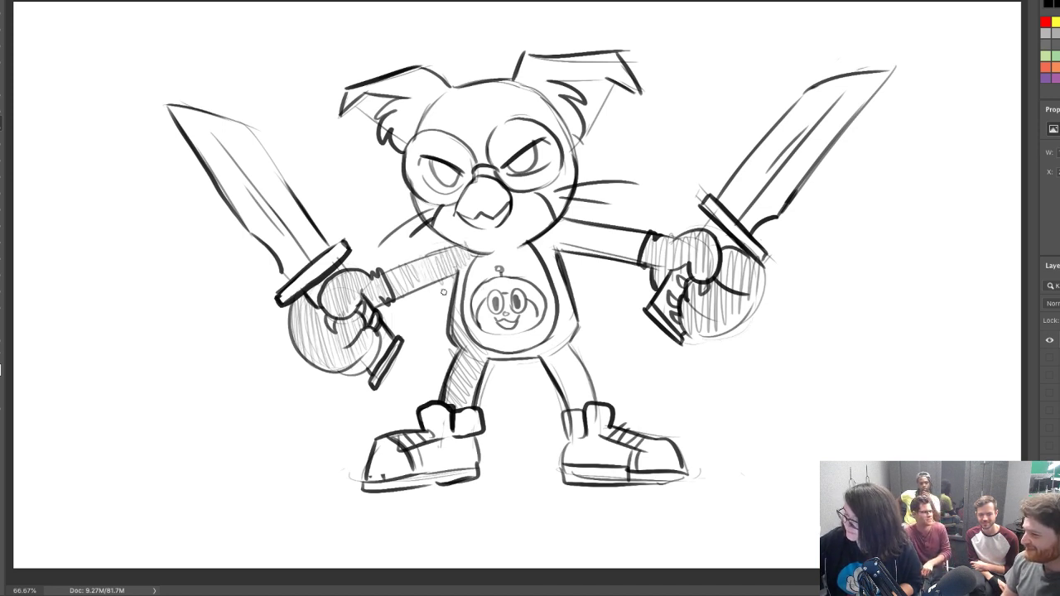
# Fill both gloves, including cuffs and fingers, with dense dark shading while keeping the claws white
pyautogui.moveTo(325, 310)
pyautogui.mouseDown()
pyautogui.moveTo(375, 276)
pyautogui.moveTo(388, 291)
pyautogui.moveTo(362, 290)
pyautogui.moveTo(344, 312)
pyautogui.moveTo(329, 286)
pyautogui.moveTo(338, 276)
pyautogui.moveTo(352, 275)
pyautogui.moveTo(338, 311)
pyautogui.moveTo(331, 293)
pyautogui.moveTo(365, 289)
pyautogui.mouseUp()
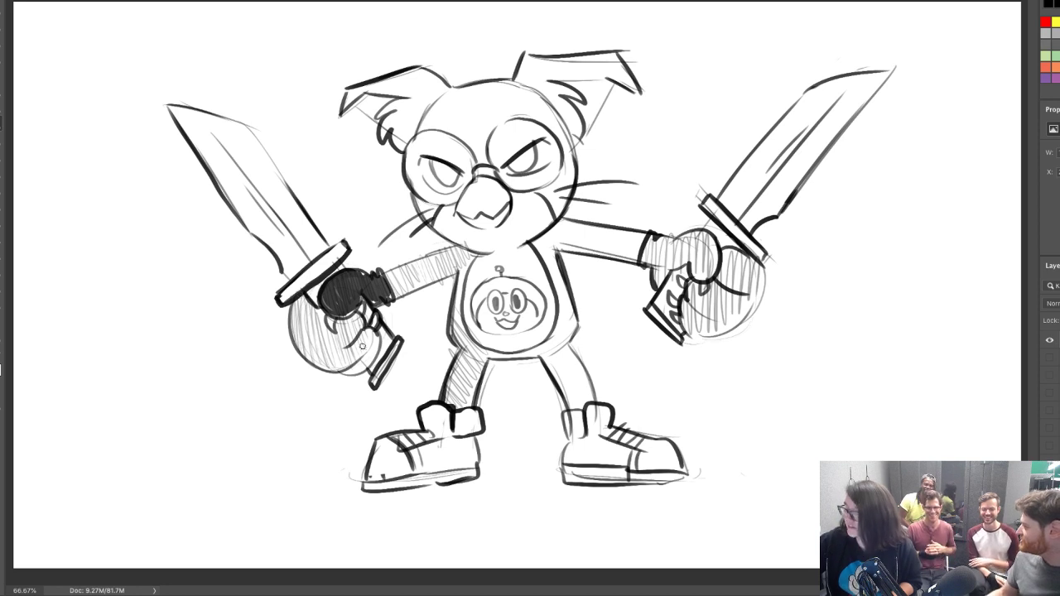
pyautogui.moveTo(369, 329)
pyautogui.mouseDown()
pyautogui.moveTo(354, 356)
pyautogui.moveTo(346, 341)
pyautogui.moveTo(335, 348)
pyautogui.moveTo(297, 329)
pyautogui.moveTo(309, 356)
pyautogui.moveTo(296, 333)
pyautogui.moveTo(308, 307)
pyautogui.moveTo(319, 314)
pyautogui.moveTo(339, 362)
pyautogui.moveTo(331, 370)
pyautogui.moveTo(371, 349)
pyautogui.mouseUp()
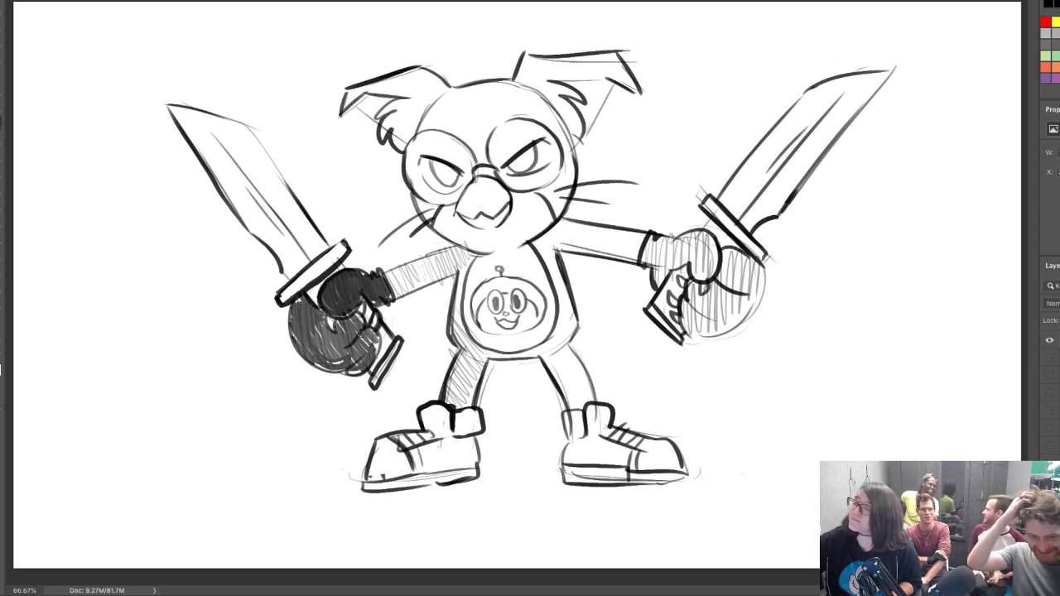
pyautogui.moveTo(654, 247)
pyautogui.mouseDown()
pyautogui.moveTo(642, 267)
pyautogui.moveTo(658, 269)
pyautogui.moveTo(700, 240)
pyautogui.moveTo(713, 258)
pyautogui.moveTo(715, 247)
pyautogui.mouseUp()
pyautogui.moveTo(681, 313)
pyautogui.mouseDown()
pyautogui.moveTo(714, 293)
pyautogui.moveTo(715, 314)
pyautogui.moveTo(733, 283)
pyautogui.mouseUp()
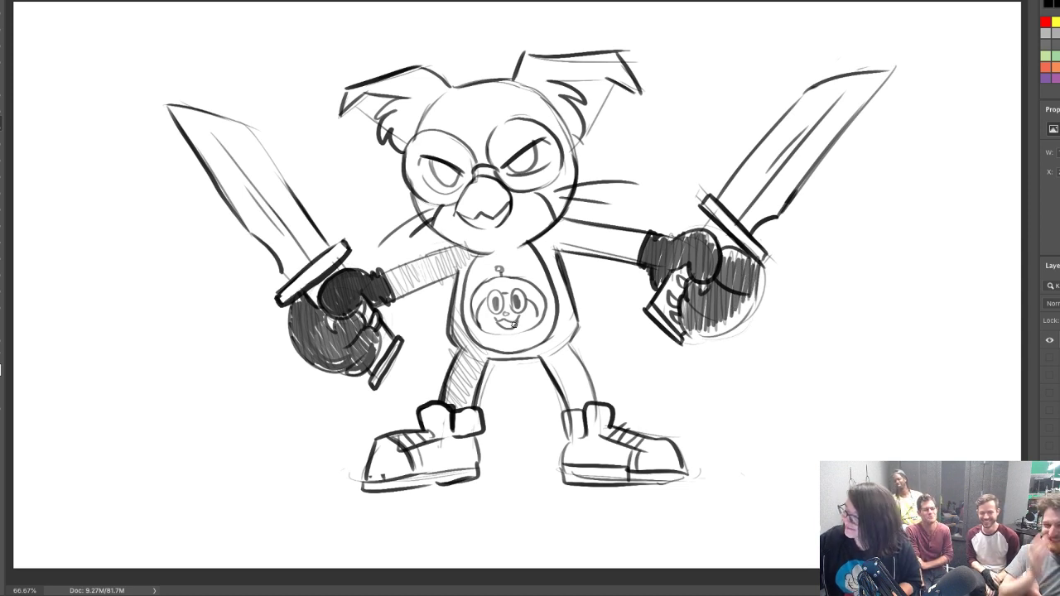
# Hatch the right leg, torso side, right arm, cheek, forehead and ears, and darken the right ear's edge and the muzzle outline
pyautogui.moveTo(514, 324)
pyautogui.mouseDown()
pyautogui.moveTo(572, 401)
pyautogui.moveTo(538, 352)
pyautogui.moveTo(579, 393)
pyautogui.moveTo(582, 377)
pyautogui.moveTo(566, 367)
pyautogui.moveTo(494, 357)
pyautogui.mouseUp()
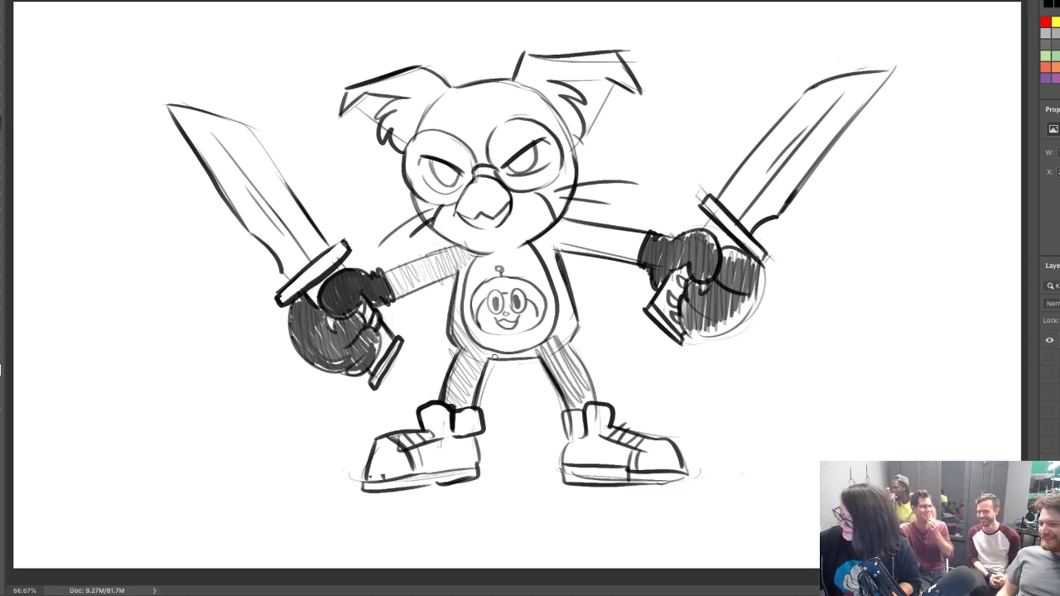
pyautogui.moveTo(550, 334)
pyautogui.mouseDown()
pyautogui.moveTo(567, 314)
pyautogui.moveTo(534, 232)
pyautogui.moveTo(546, 252)
pyautogui.moveTo(582, 224)
pyautogui.moveTo(617, 249)
pyautogui.moveTo(642, 225)
pyautogui.mouseUp()
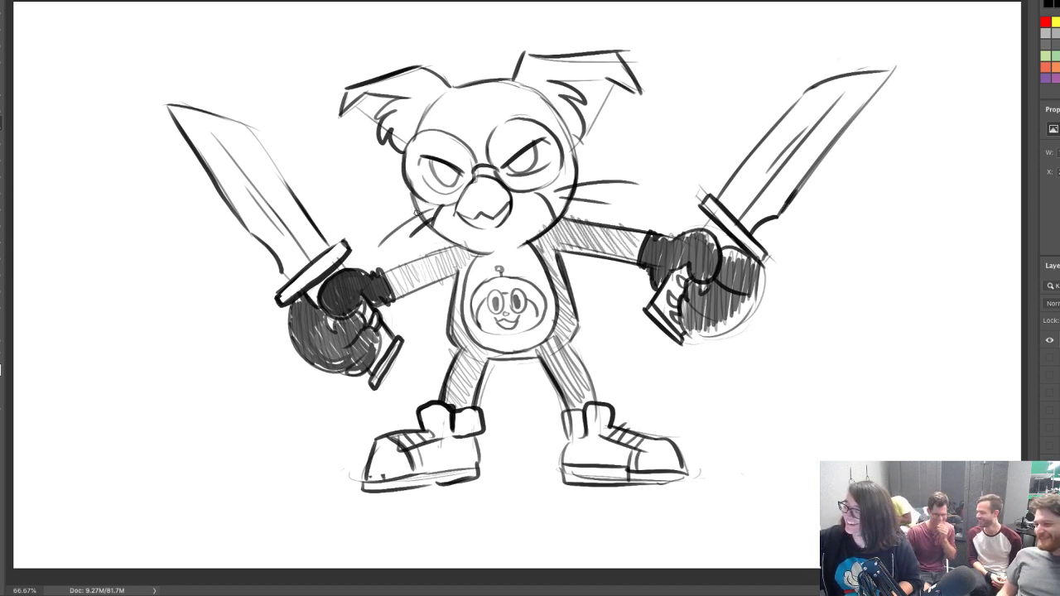
pyautogui.moveTo(431, 195); pyautogui.dragTo(417, 221)
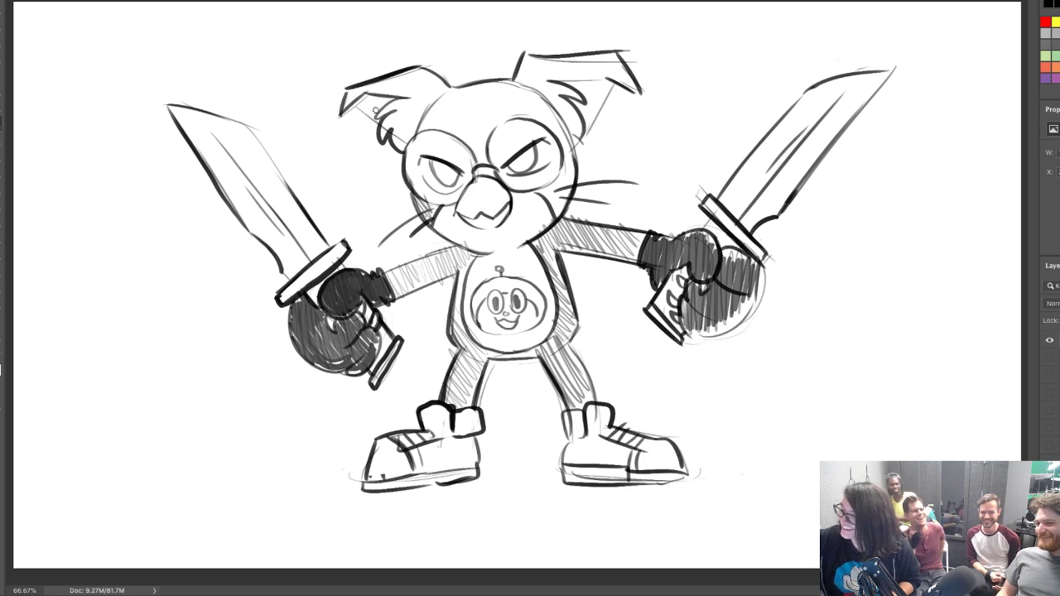
pyautogui.moveTo(405, 99)
pyautogui.mouseDown()
pyautogui.moveTo(417, 120)
pyautogui.moveTo(377, 124)
pyautogui.moveTo(359, 88)
pyautogui.moveTo(414, 73)
pyautogui.moveTo(436, 112)
pyautogui.moveTo(419, 76)
pyautogui.moveTo(477, 121)
pyautogui.moveTo(504, 99)
pyautogui.moveTo(557, 133)
pyautogui.moveTo(530, 64)
pyautogui.moveTo(587, 77)
pyautogui.moveTo(601, 65)
pyautogui.moveTo(623, 79)
pyautogui.moveTo(585, 50)
pyautogui.mouseUp()
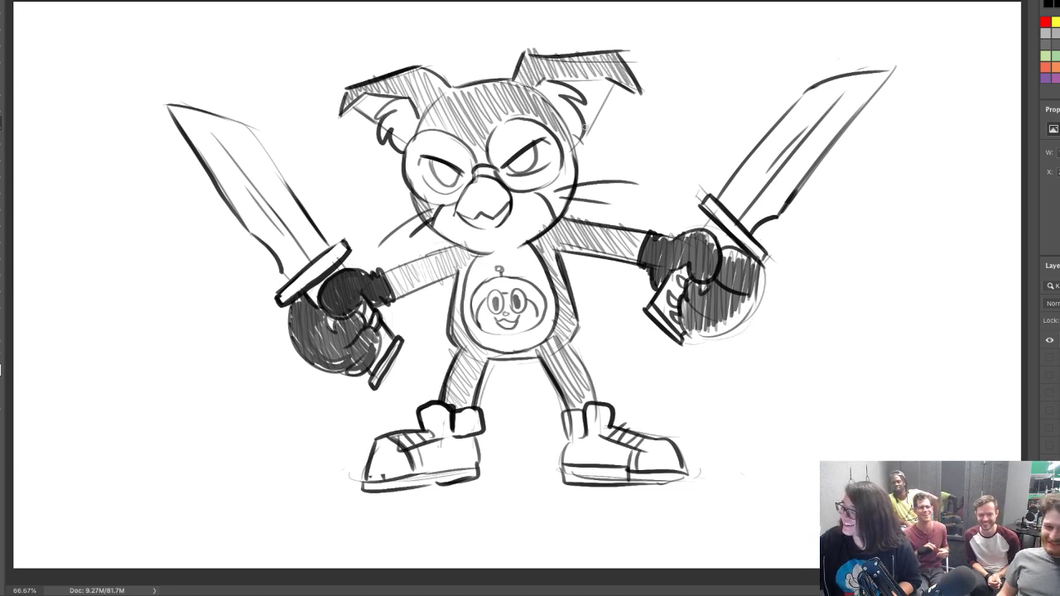
pyautogui.moveTo(584, 130); pyautogui.dragTo(614, 73)
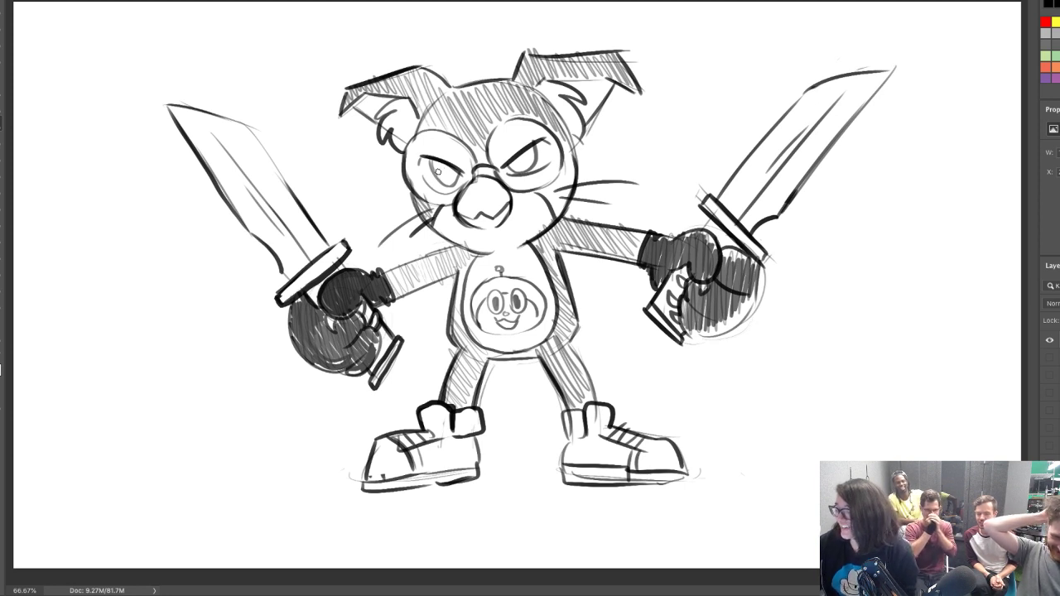
# Draw dark pupils in both eyes and add thick, slanted angry eyebrows inside the glasses
pyautogui.moveTo(431, 169); pyautogui.dragTo(444, 171)
pyautogui.moveTo(447, 170); pyautogui.dragTo(453, 176)
pyautogui.moveTo(512, 163); pyautogui.dragTo(533, 174)
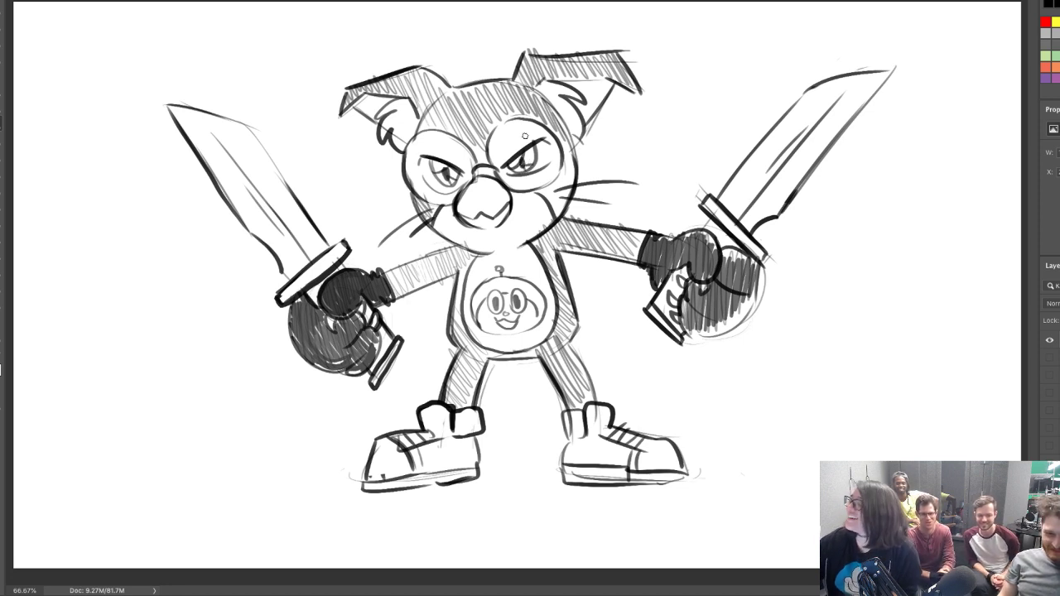
pyautogui.moveTo(429, 144)
pyautogui.mouseDown()
pyautogui.moveTo(461, 165)
pyautogui.moveTo(500, 157)
pyautogui.moveTo(535, 127)
pyautogui.mouseUp()
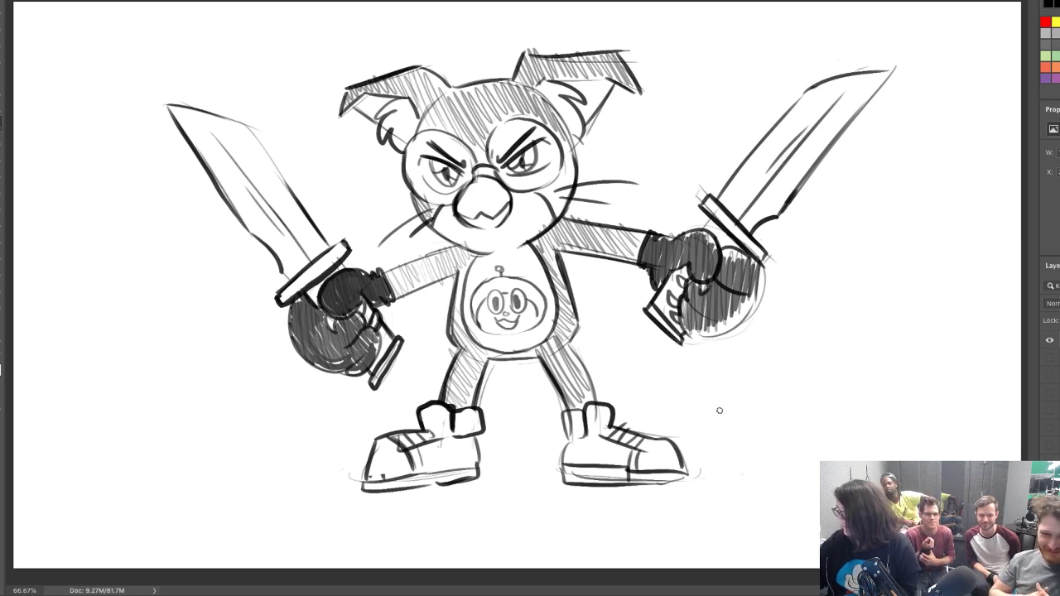
pyautogui.moveTo(422, 169)
pyautogui.mouseDown()
pyautogui.moveTo(437, 190)
pyautogui.moveTo(449, 178)
pyautogui.mouseUp()
pyautogui.moveTo(515, 160); pyautogui.dragTo(521, 167)
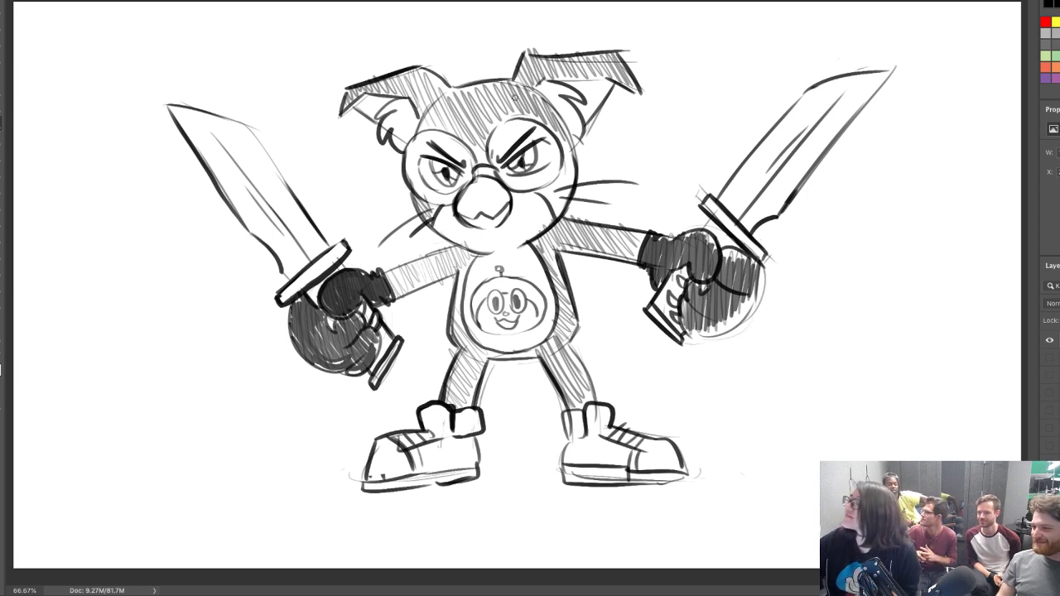
# Hand-letter the title "KARINAMON" in black capitals beside the character's legs
pyautogui.moveTo(726, 397)
pyautogui.mouseDown()
pyautogui.moveTo(725, 423)
pyautogui.moveTo(743, 422)
pyautogui.moveTo(729, 411)
pyautogui.moveTo(763, 420)
pyautogui.mouseUp()
pyautogui.moveTo(749, 412)
pyautogui.mouseDown()
pyautogui.moveTo(795, 421)
pyautogui.moveTo(805, 398)
pyautogui.mouseUp()
pyautogui.moveTo(806, 398); pyautogui.dragTo(824, 421)
pyautogui.moveTo(824, 421)
pyautogui.mouseDown()
pyautogui.moveTo(824, 398)
pyautogui.moveTo(839, 398)
pyautogui.mouseUp()
pyautogui.moveTo(839, 398)
pyautogui.mouseDown()
pyautogui.moveTo(849, 421)
pyautogui.moveTo(846, 411)
pyautogui.mouseUp()
pyautogui.moveTo(854, 421)
pyautogui.mouseDown()
pyautogui.moveTo(856, 399)
pyautogui.moveTo(878, 421)
pyautogui.mouseUp()
pyautogui.moveTo(891, 398)
pyautogui.mouseDown()
pyautogui.moveTo(884, 414)
pyautogui.moveTo(893, 398)
pyautogui.moveTo(912, 399)
pyautogui.mouseUp()
pyautogui.moveTo(912, 399); pyautogui.dragTo(927, 420)
pyautogui.moveTo(927, 420); pyautogui.dragTo(926, 397)
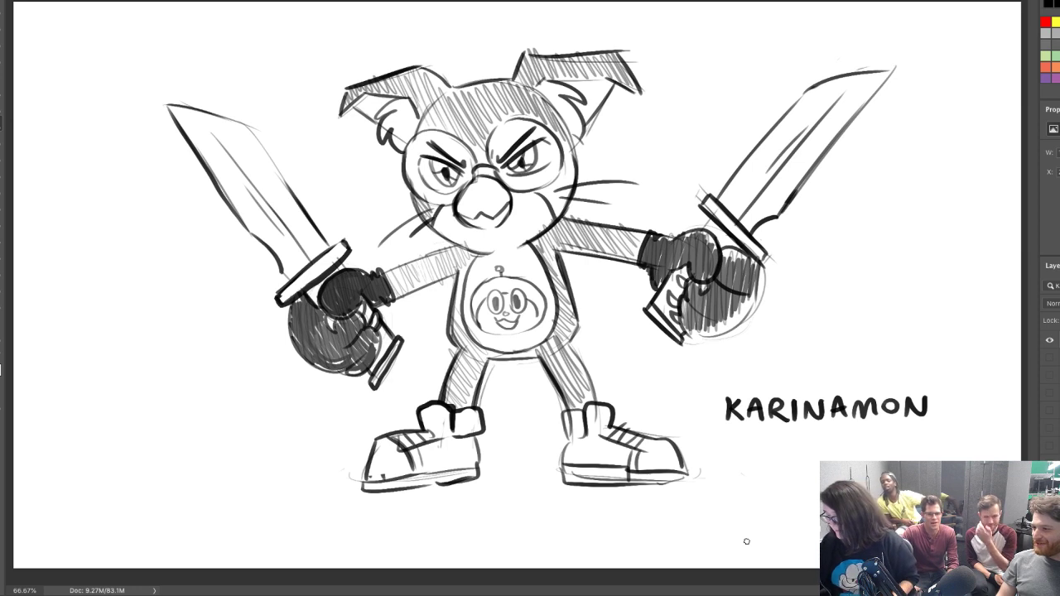
# Shade both sneakers dark, leaving the soles, laces and toe highlights white
pyautogui.moveTo(411, 455)
pyautogui.mouseDown()
pyautogui.moveTo(432, 462)
pyautogui.moveTo(428, 429)
pyautogui.moveTo(446, 414)
pyautogui.moveTo(466, 437)
pyautogui.moveTo(470, 412)
pyautogui.moveTo(448, 422)
pyautogui.mouseUp()
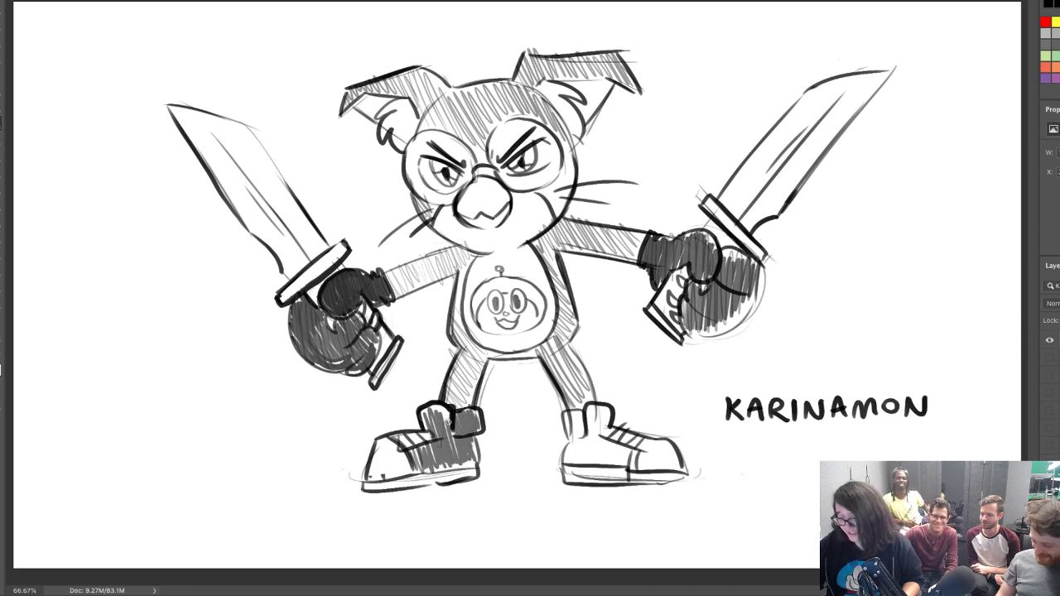
pyautogui.moveTo(372, 470)
pyautogui.mouseDown()
pyautogui.moveTo(395, 460)
pyautogui.moveTo(378, 460)
pyautogui.moveTo(386, 452)
pyautogui.moveTo(408, 470)
pyautogui.mouseUp()
pyautogui.moveTo(569, 455)
pyautogui.mouseDown()
pyautogui.moveTo(576, 431)
pyautogui.moveTo(595, 460)
pyautogui.moveTo(670, 452)
pyautogui.moveTo(696, 492)
pyautogui.mouseUp()
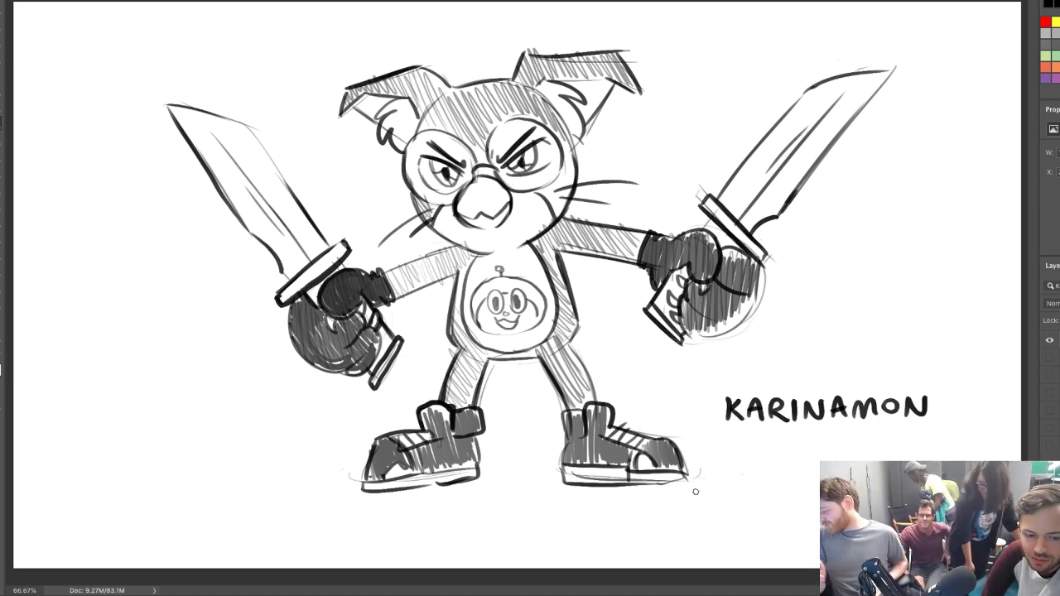
# Hide the KARINAMON drawing's layer and add a new blank layer for the next character
pyautogui.click(1049, 340)
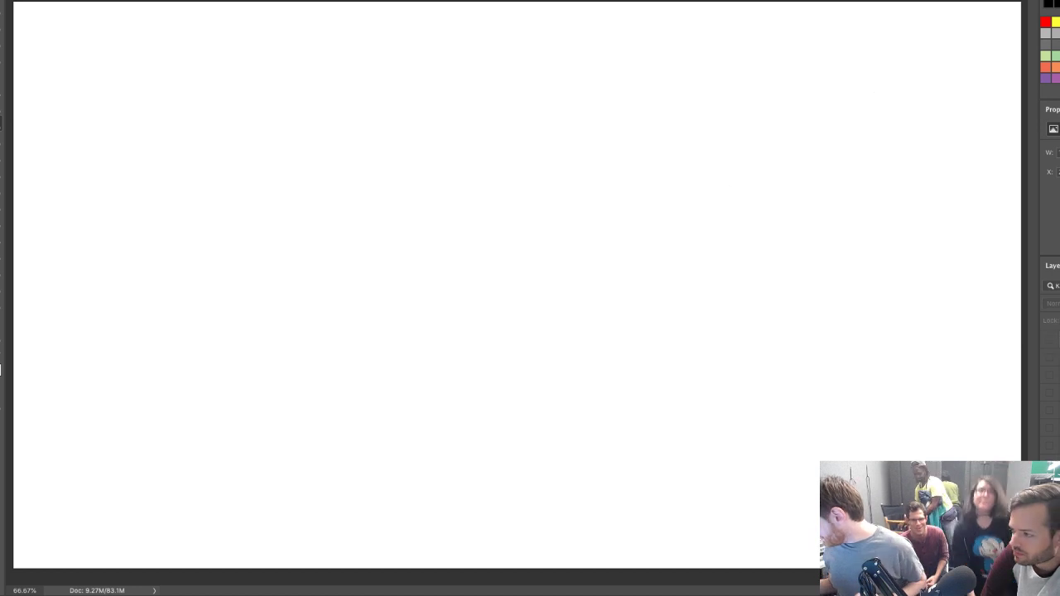
pyautogui.hotkey('ctrl', 'alt', 'shift', 'n')
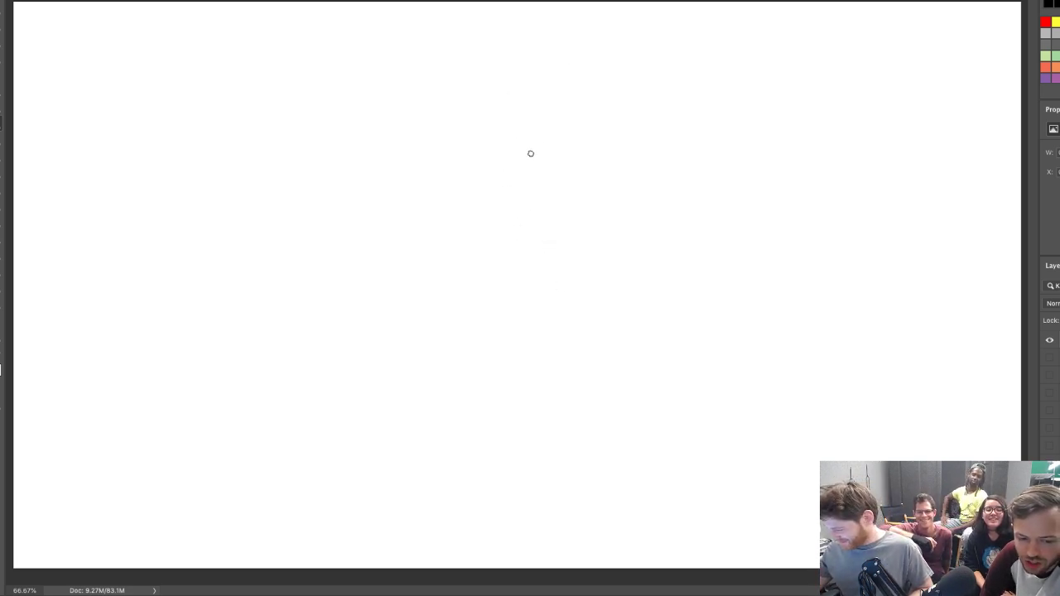
pyautogui.moveTo(523, 147); pyautogui.dragTo(517, 182)
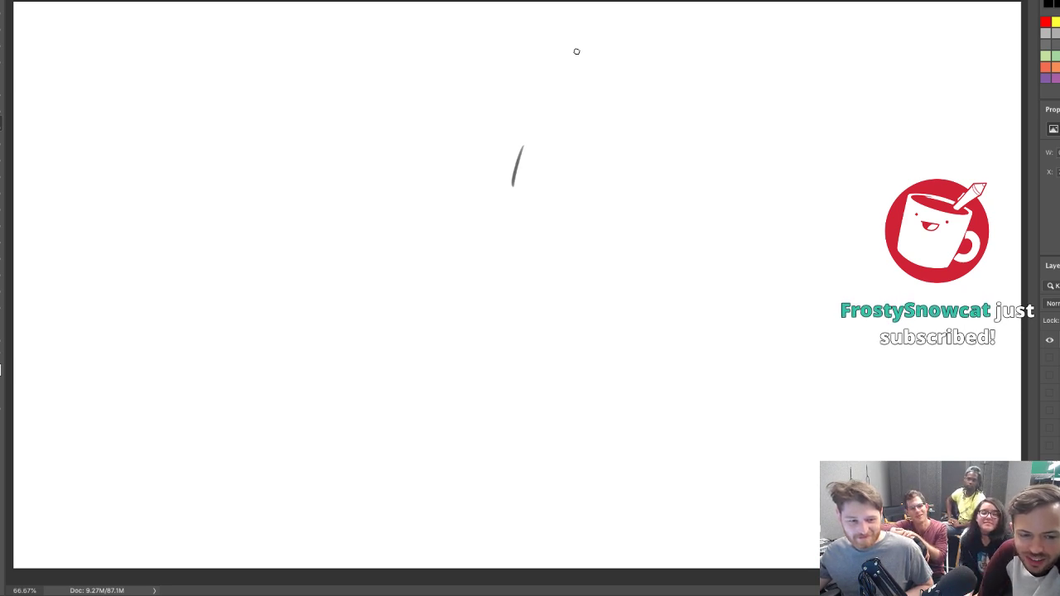
pyautogui.press('e')
pyautogui.moveTo(518, 156); pyautogui.dragTo(517, 177)
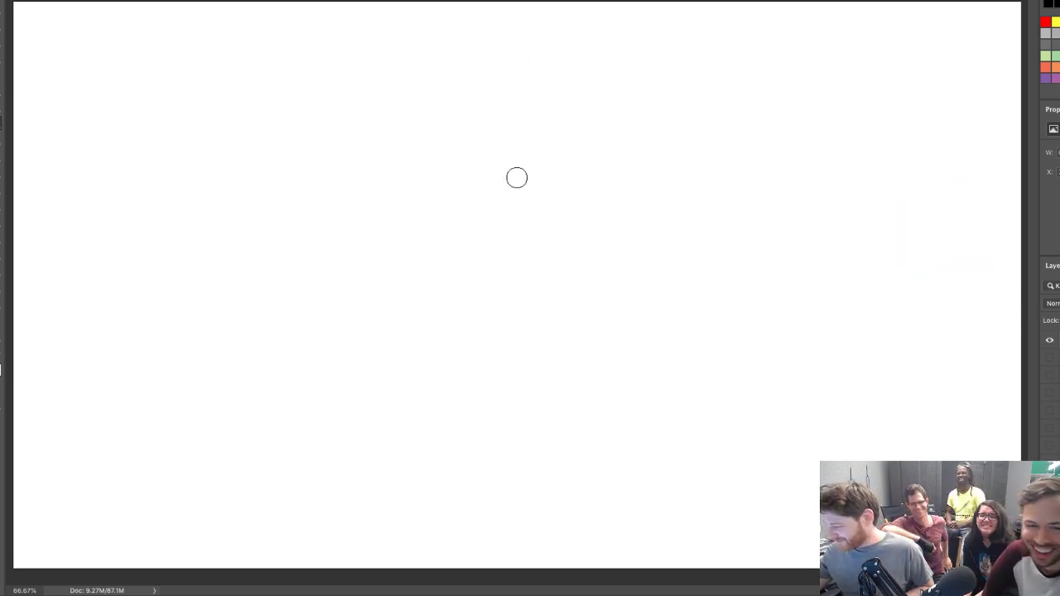
pyautogui.press('[')
pyautogui.press('[')
pyautogui.press('[')
pyautogui.press('[')
pyautogui.press('[')
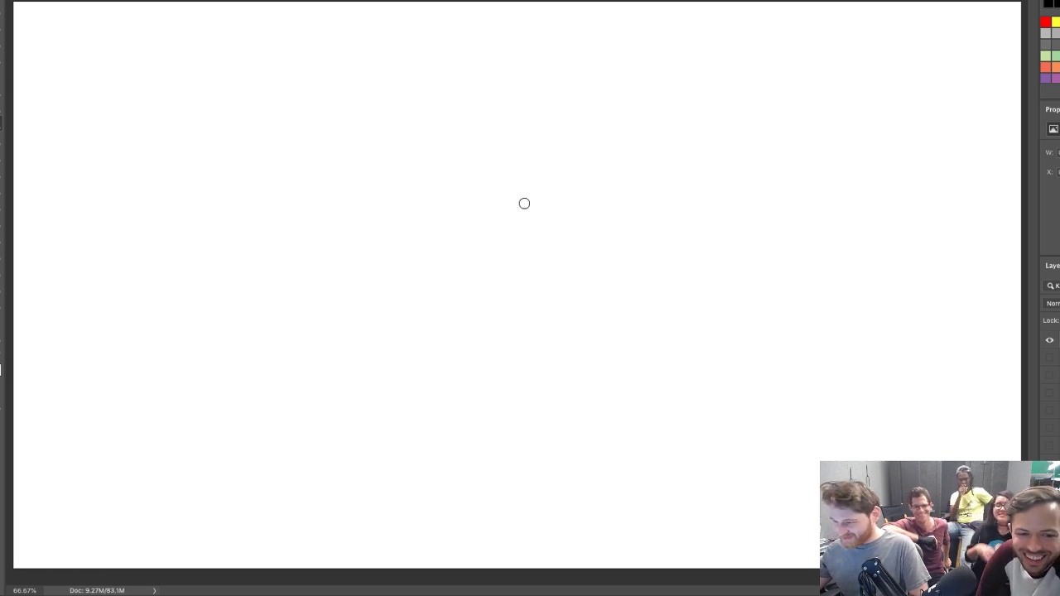
pyautogui.press('[')
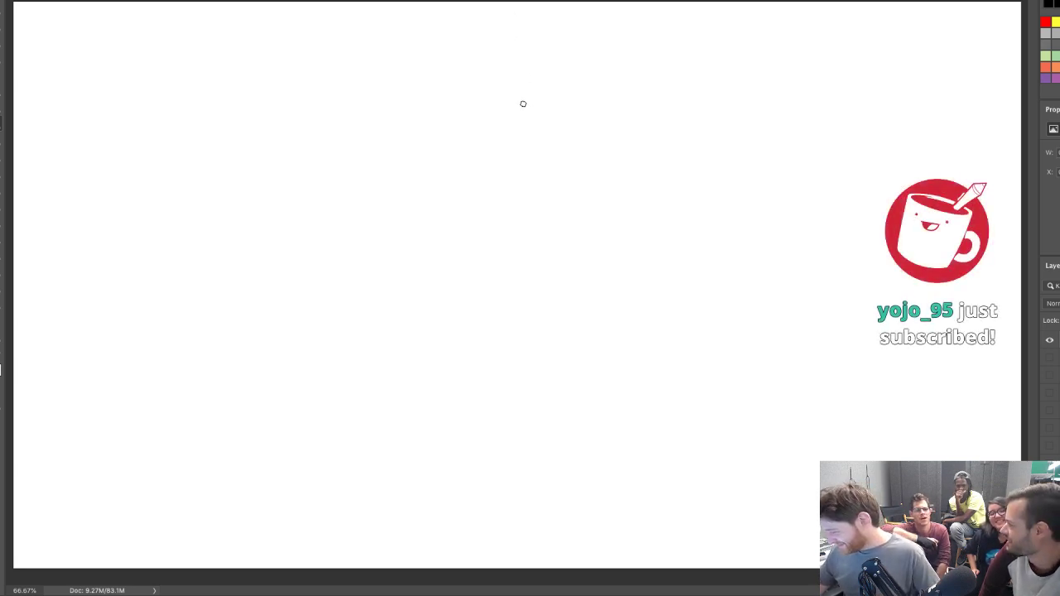
# Sketch a rounded head outline tapering to a pointed chin, with short neck lines beneath it
pyautogui.moveTo(523, 105)
pyautogui.mouseDown()
pyautogui.moveTo(534, 167)
pyautogui.moveTo(536, 88)
pyautogui.moveTo(594, 72)
pyautogui.moveTo(624, 132)
pyautogui.moveTo(623, 170)
pyautogui.mouseUp()
pyautogui.moveTo(568, 196)
pyautogui.mouseDown()
pyautogui.moveTo(539, 181)
pyautogui.moveTo(591, 210)
pyautogui.moveTo(611, 193)
pyautogui.mouseUp()
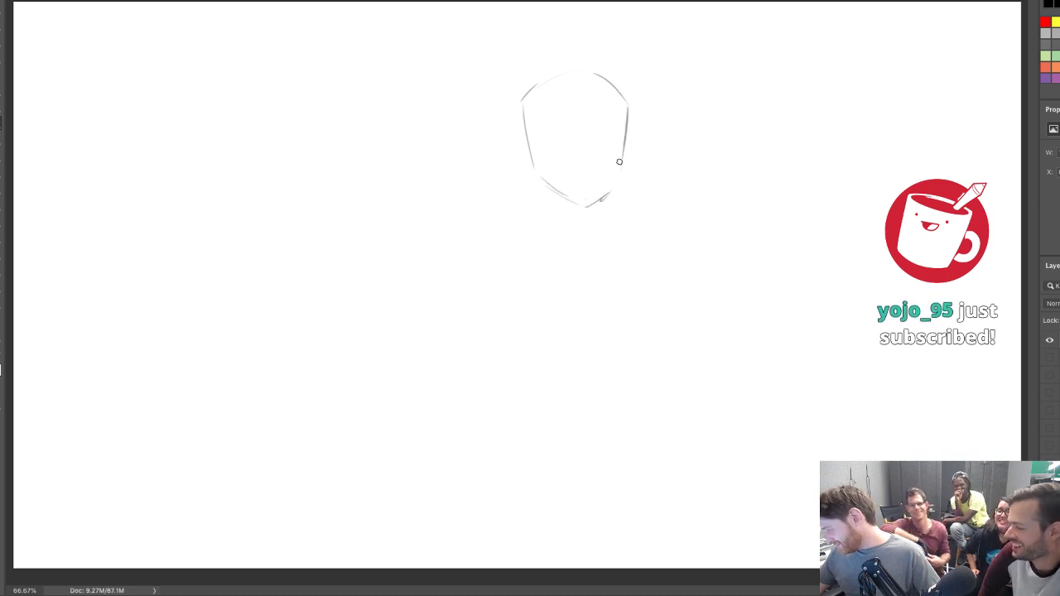
pyautogui.moveTo(623, 153); pyautogui.dragTo(616, 178)
pyautogui.moveTo(545, 187)
pyautogui.mouseDown()
pyautogui.moveTo(556, 215)
pyautogui.moveTo(602, 213)
pyautogui.mouseUp()
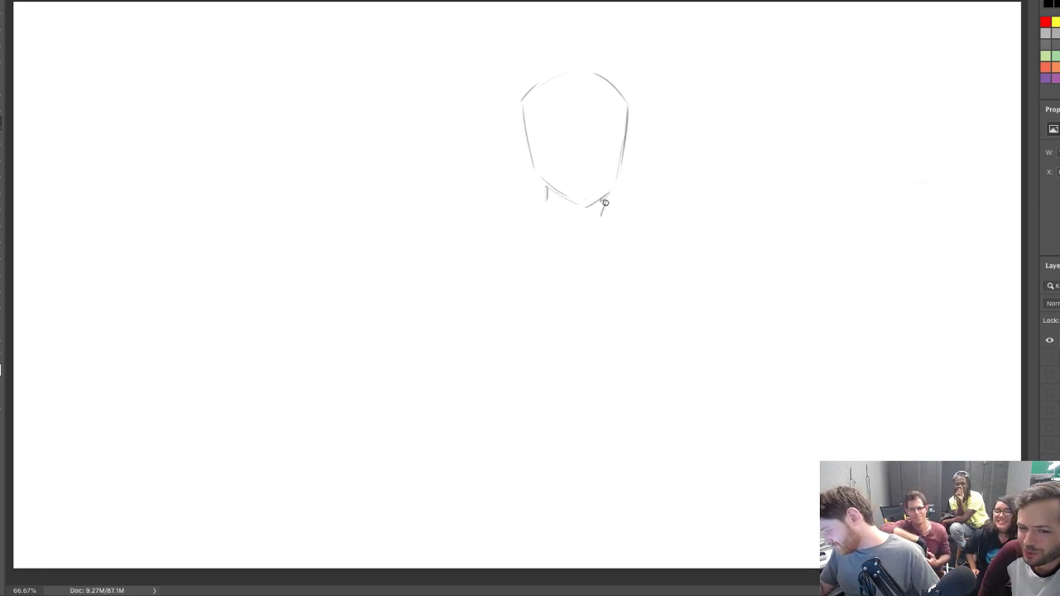
# Sketch a wide open collar curving around the neck, raised high on the left side and ending low at the right shoulder
pyautogui.moveTo(539, 208); pyautogui.dragTo(652, 236)
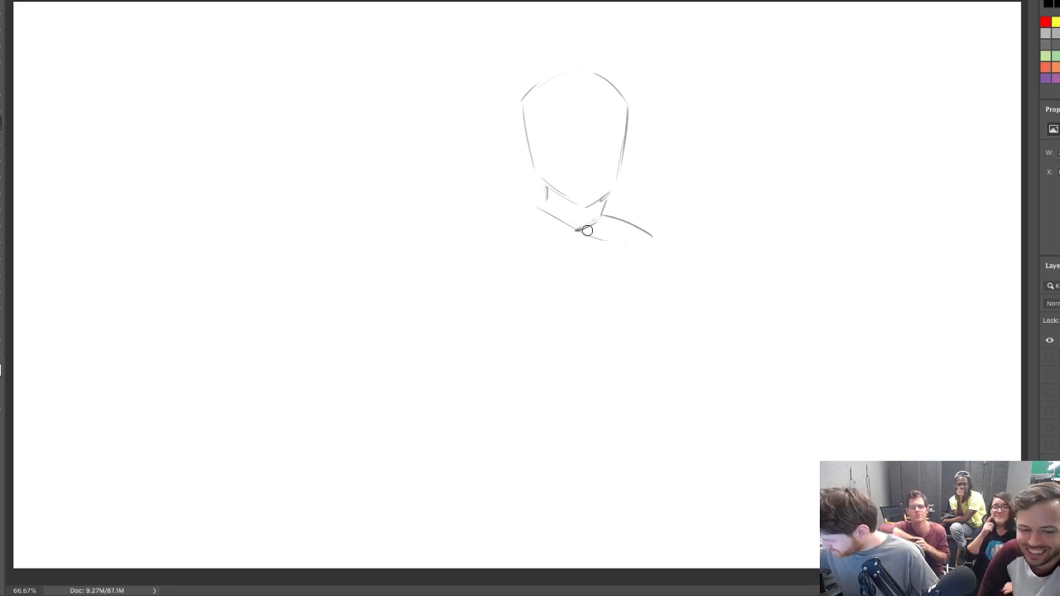
pyautogui.moveTo(551, 222)
pyautogui.mouseDown()
pyautogui.moveTo(659, 237)
pyautogui.moveTo(645, 240)
pyautogui.moveTo(656, 232)
pyautogui.moveTo(657, 265)
pyautogui.mouseUp()
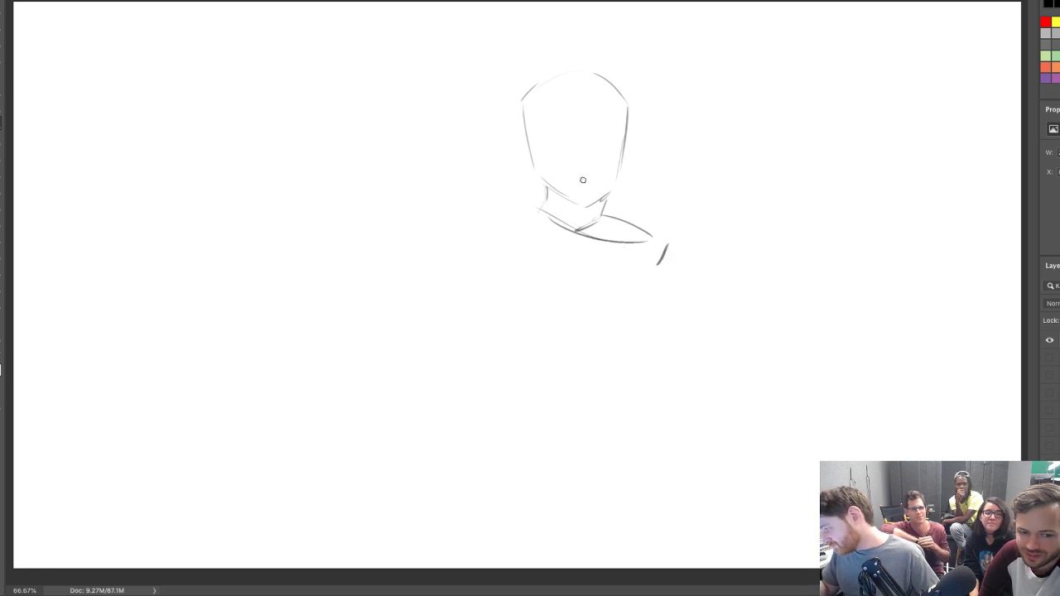
pyautogui.moveTo(502, 166); pyautogui.dragTo(571, 219)
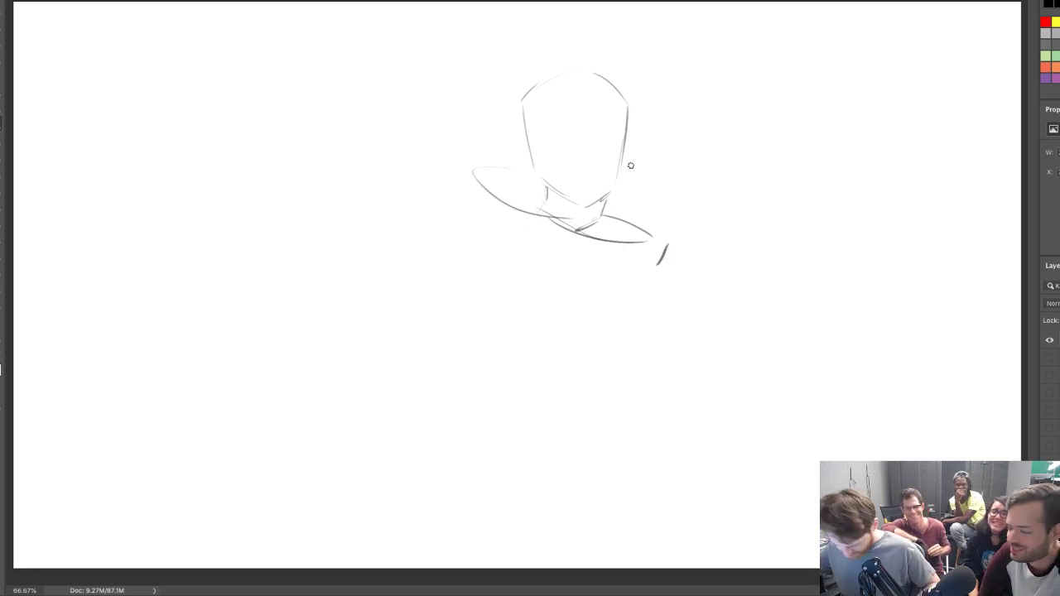
pyautogui.hotkey('ctrl', 'z')
pyautogui.moveTo(503, 172); pyautogui.dragTo(596, 236)
pyautogui.hotkey('ctrl', 'z')
pyautogui.moveTo(492, 155)
pyautogui.mouseDown()
pyautogui.moveTo(543, 209)
pyautogui.moveTo(495, 166)
pyautogui.moveTo(493, 130)
pyautogui.moveTo(518, 143)
pyautogui.mouseUp()
pyautogui.moveTo(615, 201); pyautogui.dragTo(653, 235)
pyautogui.moveTo(618, 198); pyautogui.dragTo(652, 232)
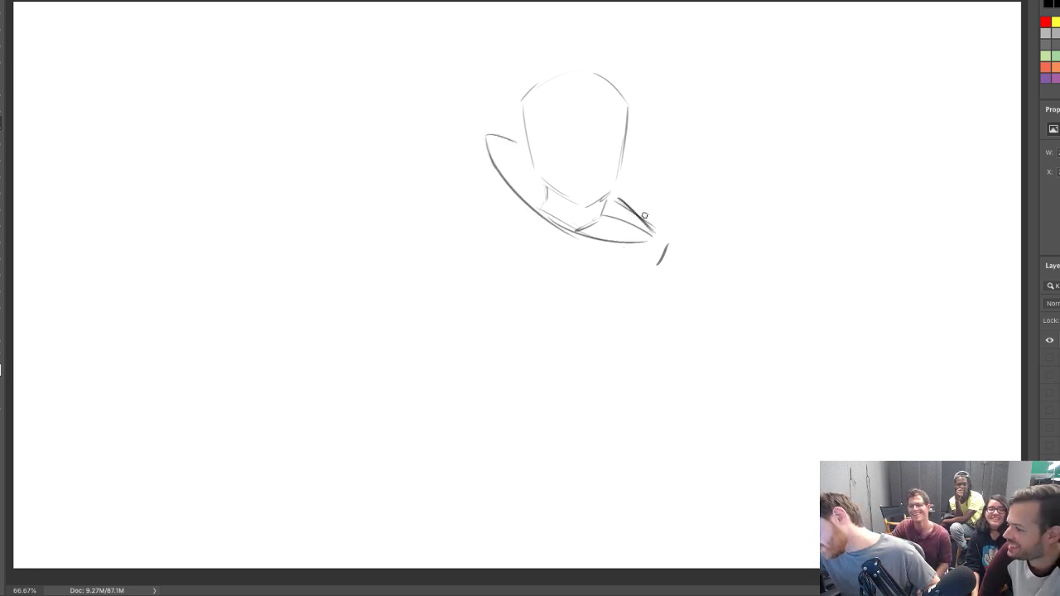
# Draw the collar's outer left edge, a sloping left shoulder line and a long curved line down the body's right side
pyautogui.moveTo(485, 135)
pyautogui.mouseDown()
pyautogui.moveTo(473, 194)
pyautogui.moveTo(420, 258)
pyautogui.mouseUp()
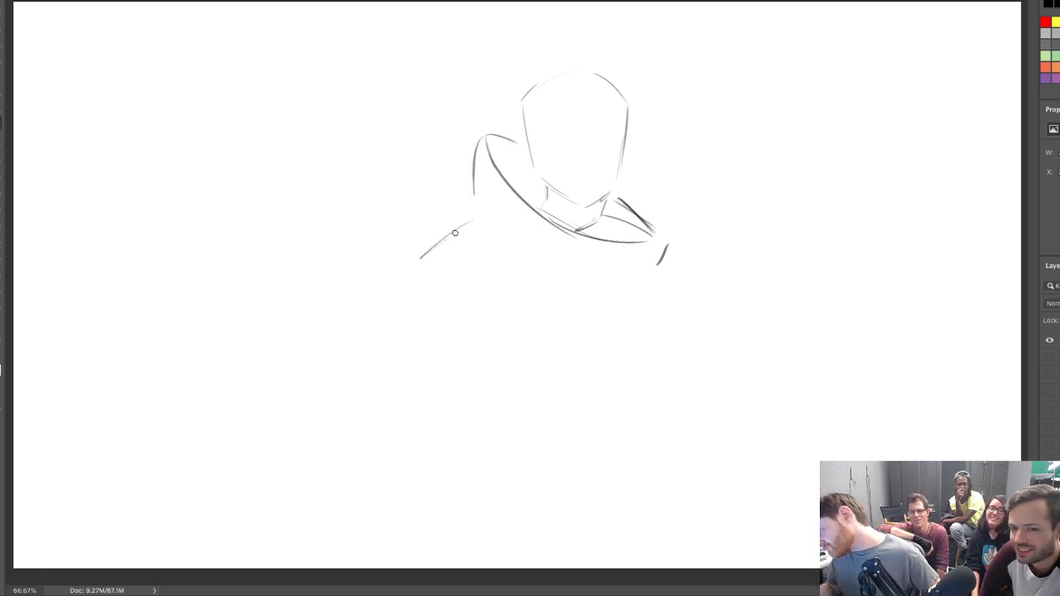
pyautogui.moveTo(656, 277); pyautogui.dragTo(681, 387)
pyautogui.moveTo(419, 260); pyautogui.dragTo(391, 294)
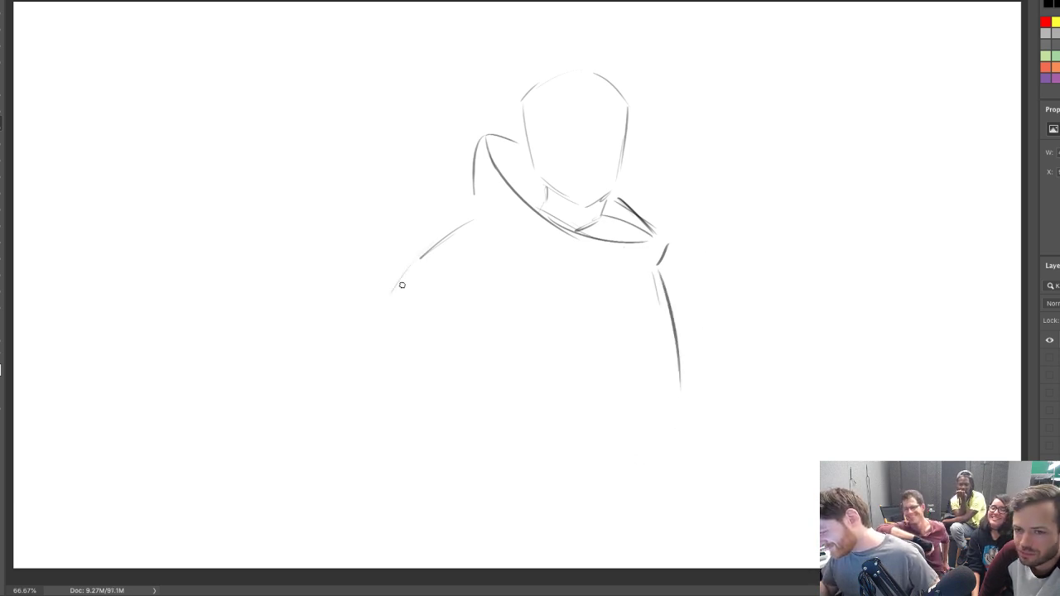
pyautogui.hotkey('ctrl', 'z')
pyautogui.moveTo(422, 260); pyautogui.dragTo(386, 386)
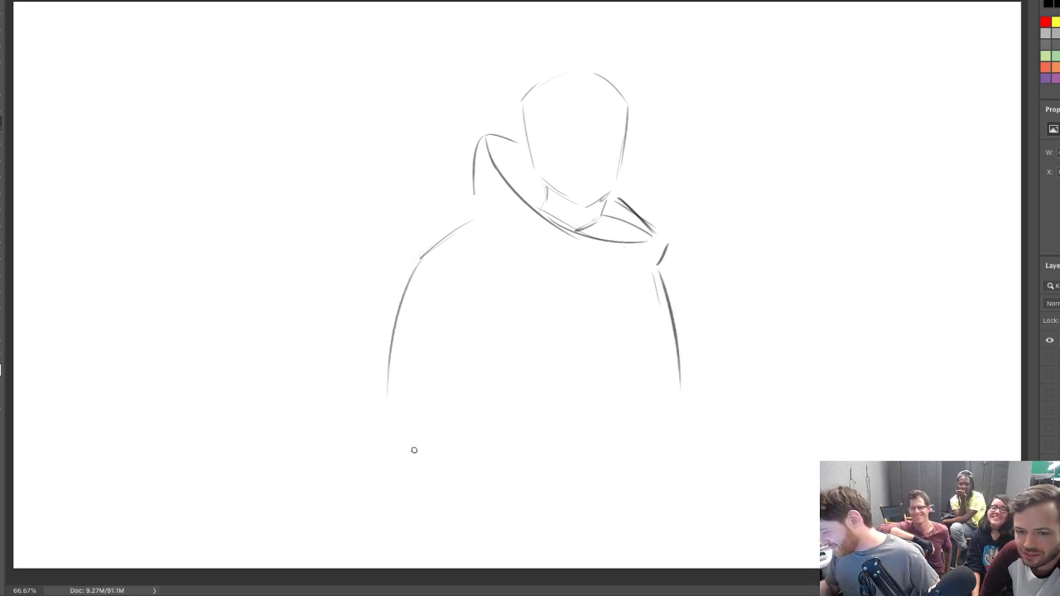
pyautogui.hotkey('ctrl', 'z')
pyautogui.moveTo(419, 259); pyautogui.dragTo(360, 340)
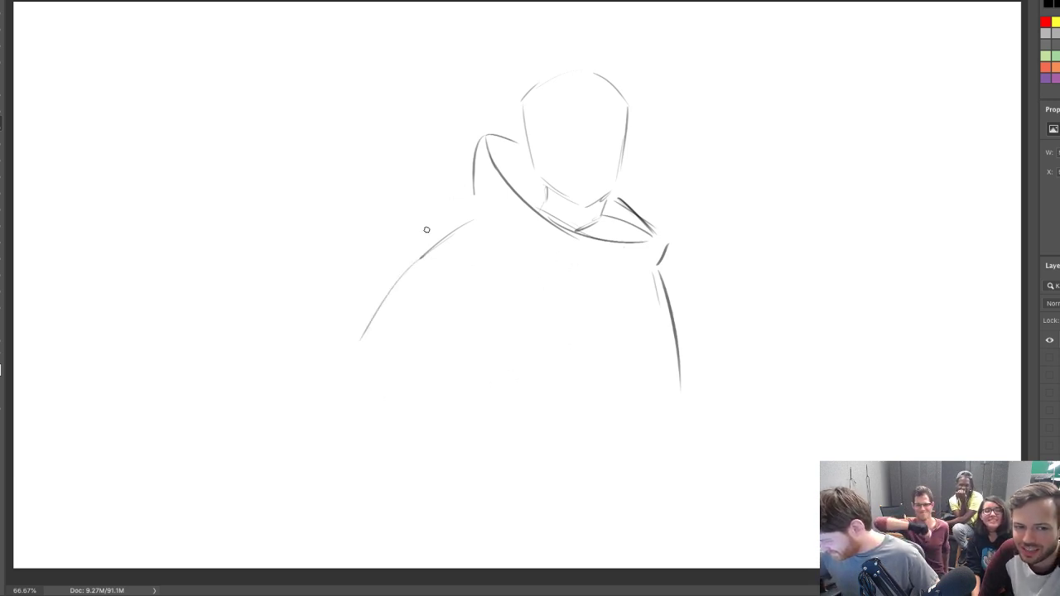
# Sketch a flared, rimmed tube sticking up diagonally behind the left shoulder and darken its upper edge
pyautogui.moveTo(422, 241); pyautogui.dragTo(411, 195)
pyautogui.press('v')
pyautogui.moveTo(425, 226)
pyautogui.mouseDown()
pyautogui.moveTo(416, 157)
pyautogui.moveTo(469, 190)
pyautogui.mouseUp()
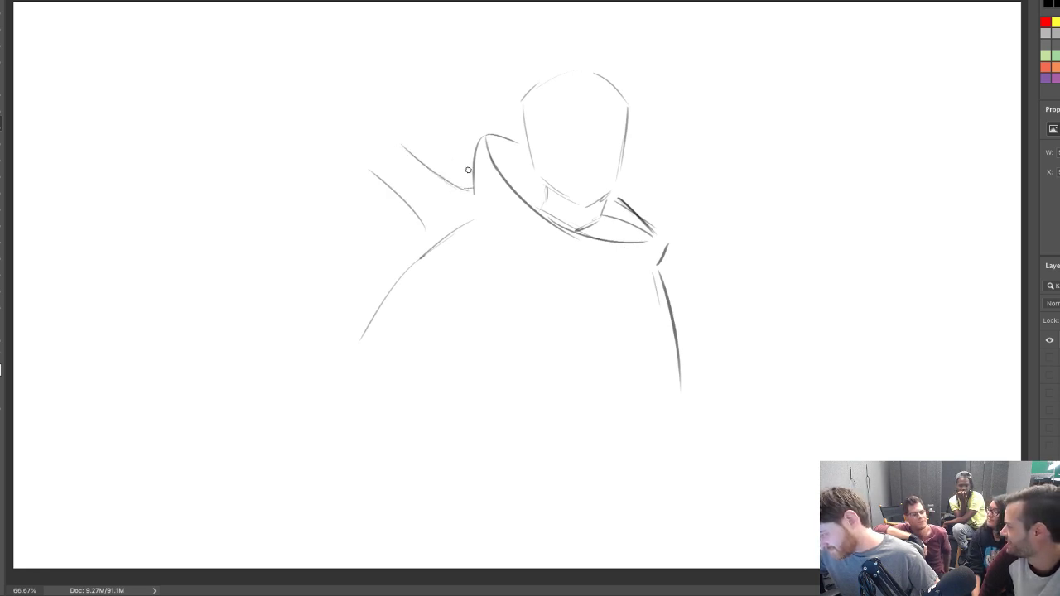
pyautogui.moveTo(365, 170)
pyautogui.mouseDown()
pyautogui.moveTo(356, 160)
pyautogui.moveTo(395, 127)
pyautogui.moveTo(458, 188)
pyautogui.mouseUp()
pyautogui.hotkey('ctrl', 'z')
pyautogui.moveTo(399, 141); pyautogui.dragTo(455, 185)
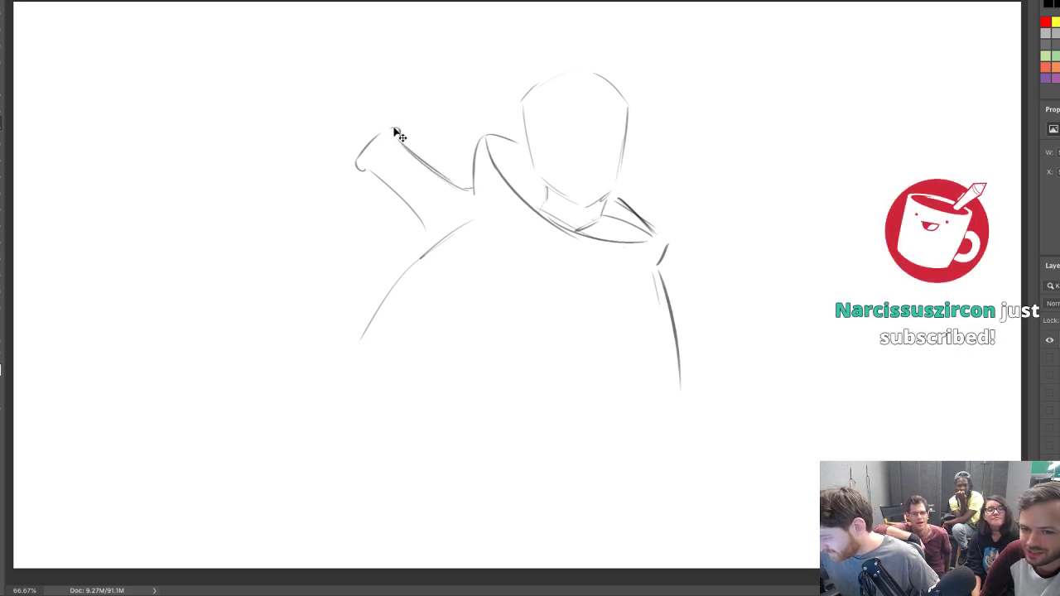
pyautogui.moveTo(399, 138); pyautogui.dragTo(450, 182)
pyautogui.moveTo(365, 165)
pyautogui.mouseDown()
pyautogui.moveTo(395, 138)
pyautogui.moveTo(386, 141)
pyautogui.mouseUp()
pyautogui.hotkey('ctrl', 'z')
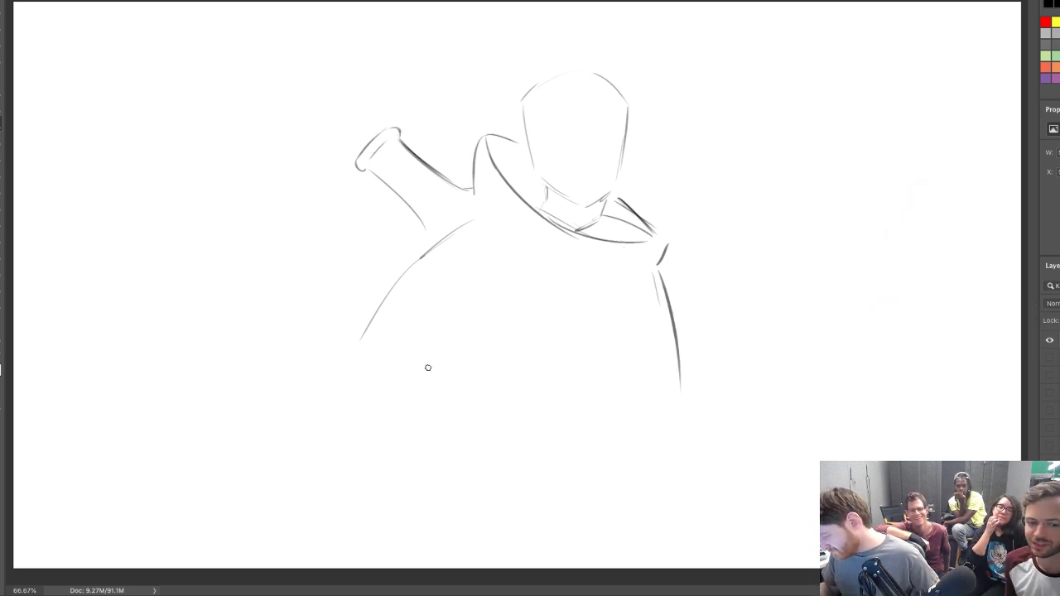
# Try to sketch the torso's left edge, a curved hem and guide lines across the chest
pyautogui.moveTo(423, 373); pyautogui.dragTo(461, 343)
pyautogui.hotkey('ctrl', 'z')
pyautogui.moveTo(415, 263); pyautogui.dragTo(417, 386)
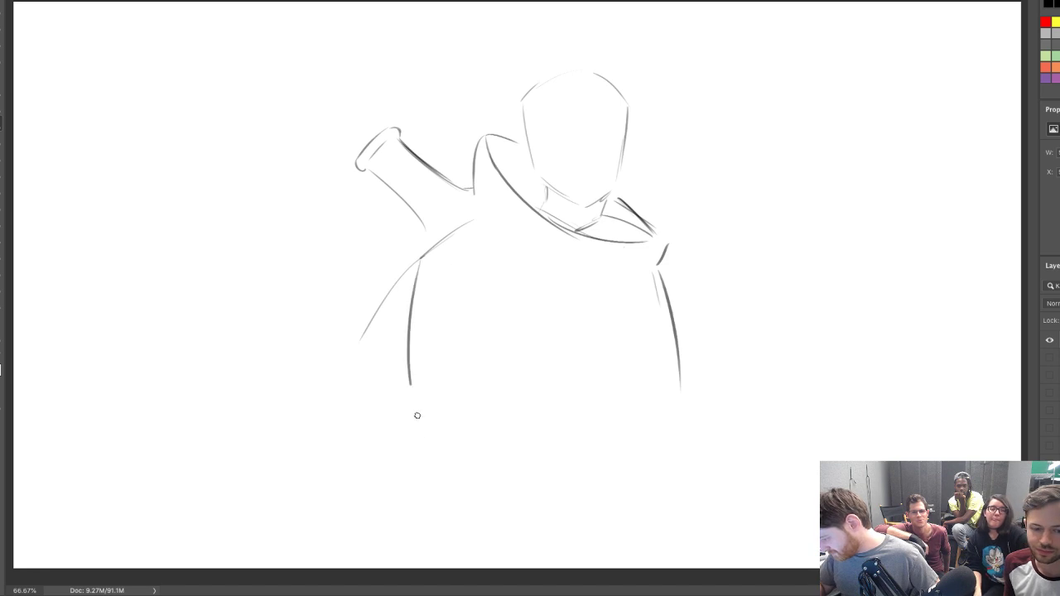
pyautogui.hotkey('ctrl', 'z')
pyautogui.moveTo(464, 231); pyautogui.dragTo(416, 354)
pyautogui.moveTo(412, 426); pyautogui.dragTo(525, 441)
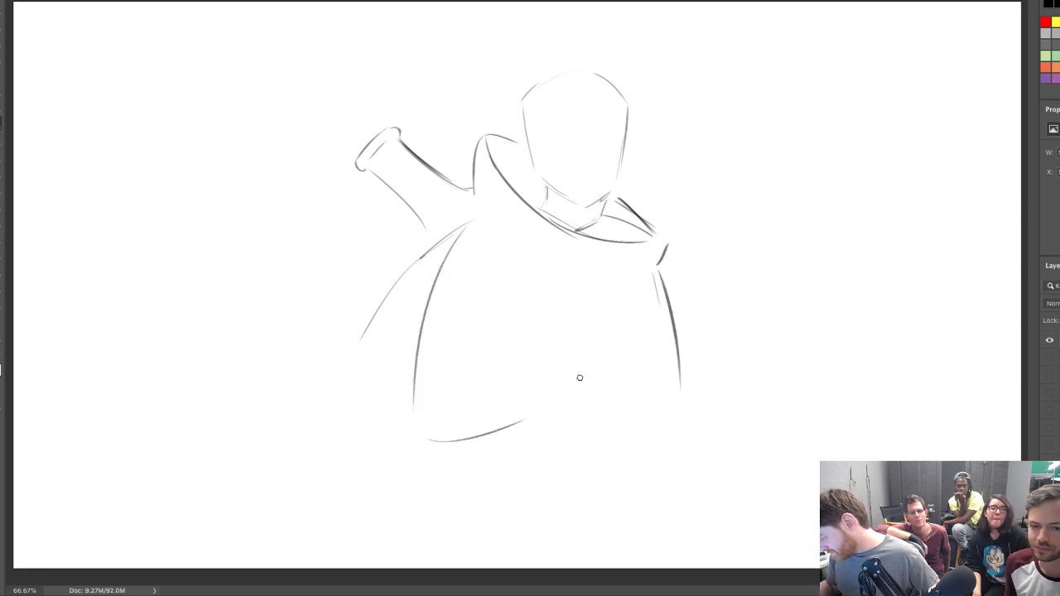
pyautogui.hotkey('ctrl', 'z')
pyautogui.moveTo(424, 432)
pyautogui.mouseDown()
pyautogui.moveTo(527, 437)
pyautogui.moveTo(560, 426)
pyautogui.mouseUp()
pyautogui.moveTo(523, 266)
pyautogui.mouseDown()
pyautogui.moveTo(513, 325)
pyautogui.moveTo(554, 349)
pyautogui.moveTo(596, 348)
pyautogui.mouseUp()
pyautogui.hotkey('ctrl', 'z')
pyautogui.hotkey('ctrl', 'z')
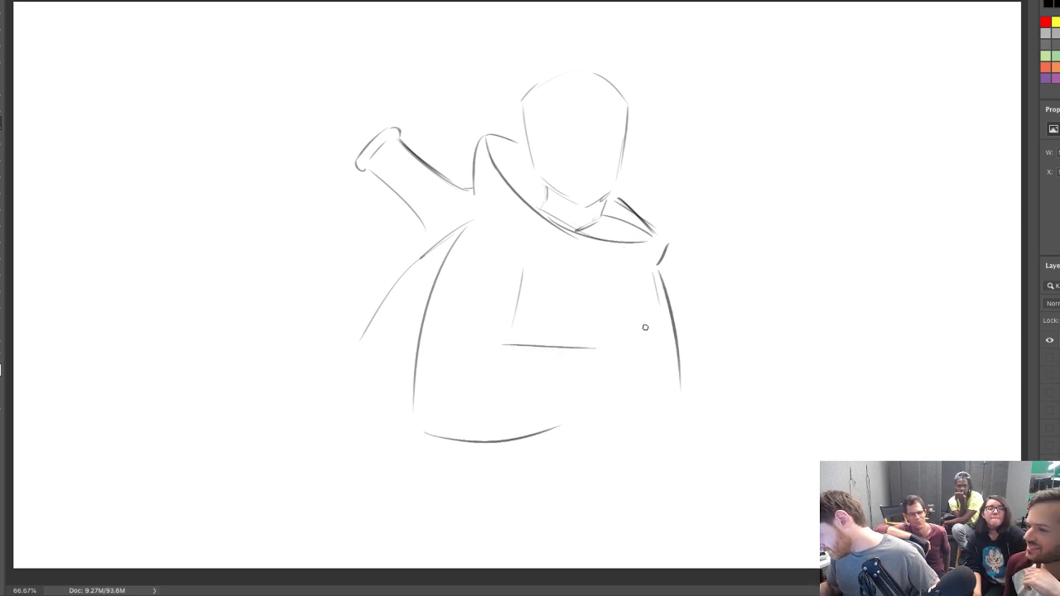
pyautogui.moveTo(660, 269); pyautogui.dragTo(729, 302)
pyautogui.hotkey('ctrl', 'z')
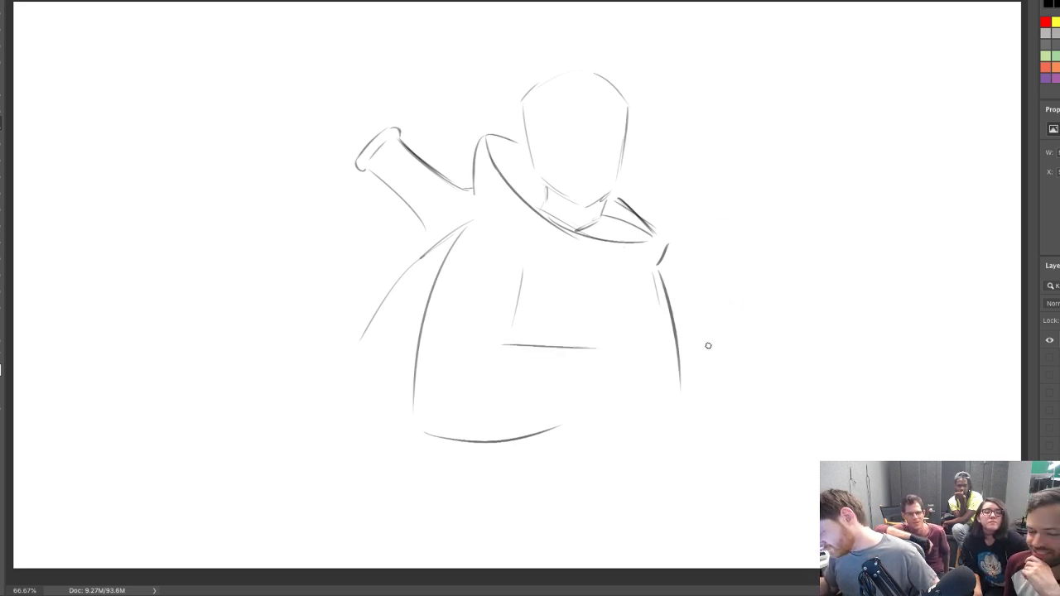
# Erase the chest guide lines, the hem, the torso's left edge and the sloping left shoulder line
pyautogui.hotkey('ctrl', 'z')
pyautogui.press('e')
pyautogui.moveTo(521, 274); pyautogui.dragTo(512, 325)
pyautogui.moveTo(507, 438); pyautogui.dragTo(555, 428)
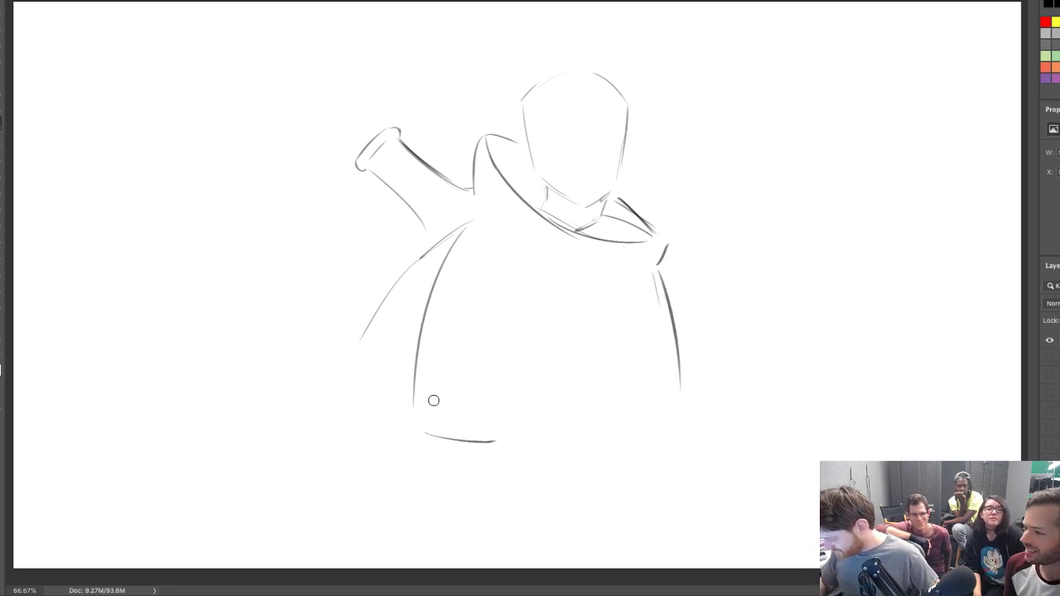
pyautogui.moveTo(434, 401)
pyautogui.mouseDown()
pyautogui.moveTo(468, 224)
pyautogui.moveTo(403, 282)
pyautogui.moveTo(349, 360)
pyautogui.moveTo(430, 314)
pyautogui.moveTo(484, 439)
pyautogui.moveTo(499, 441)
pyautogui.moveTo(523, 409)
pyautogui.mouseUp()
# Sketch a bent left arm from the shoulder through the elbow to the wrist, with both sleeve edges
pyautogui.moveTo(466, 234); pyautogui.dragTo(416, 313)
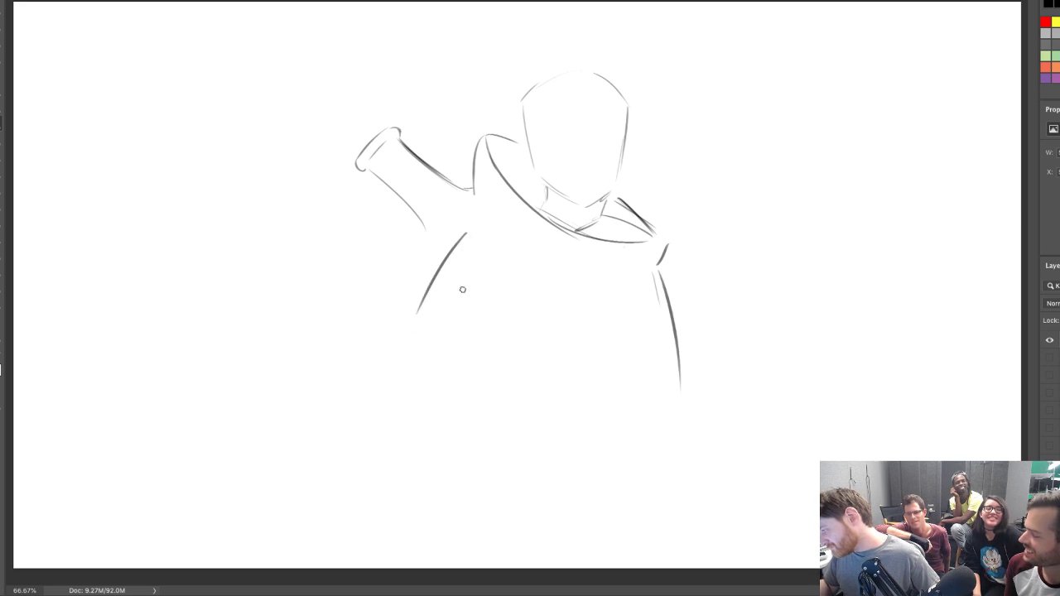
pyautogui.moveTo(507, 250)
pyautogui.mouseDown()
pyautogui.moveTo(510, 300)
pyautogui.moveTo(457, 403)
pyautogui.mouseUp()
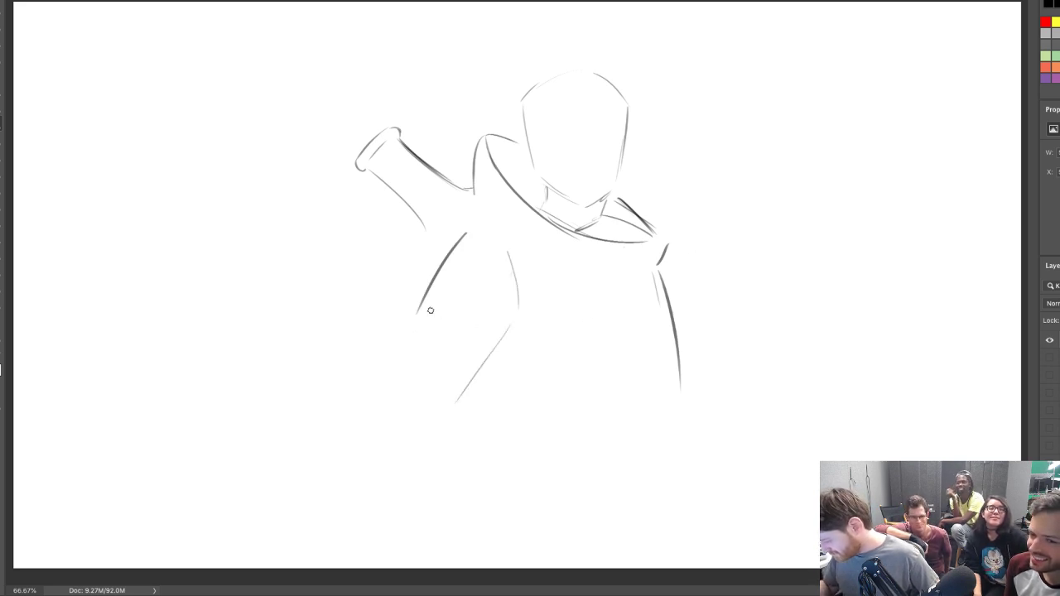
pyautogui.moveTo(416, 314)
pyautogui.mouseDown()
pyautogui.moveTo(403, 351)
pyautogui.moveTo(368, 383)
pyautogui.mouseUp()
pyautogui.moveTo(403, 346); pyautogui.dragTo(340, 404)
pyautogui.moveTo(410, 433); pyautogui.dragTo(449, 407)
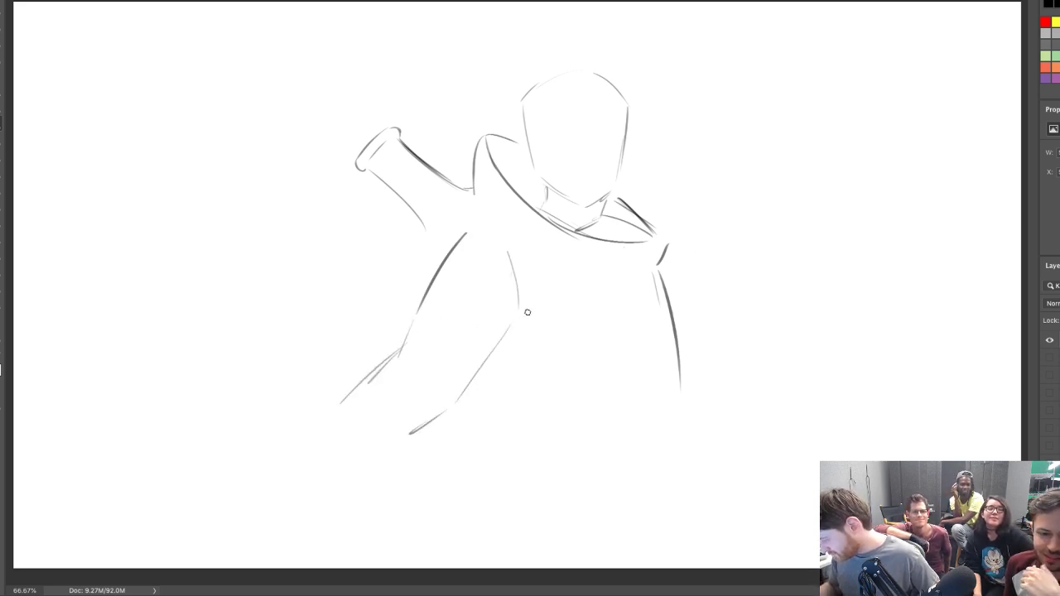
pyautogui.moveTo(401, 438); pyautogui.dragTo(449, 409)
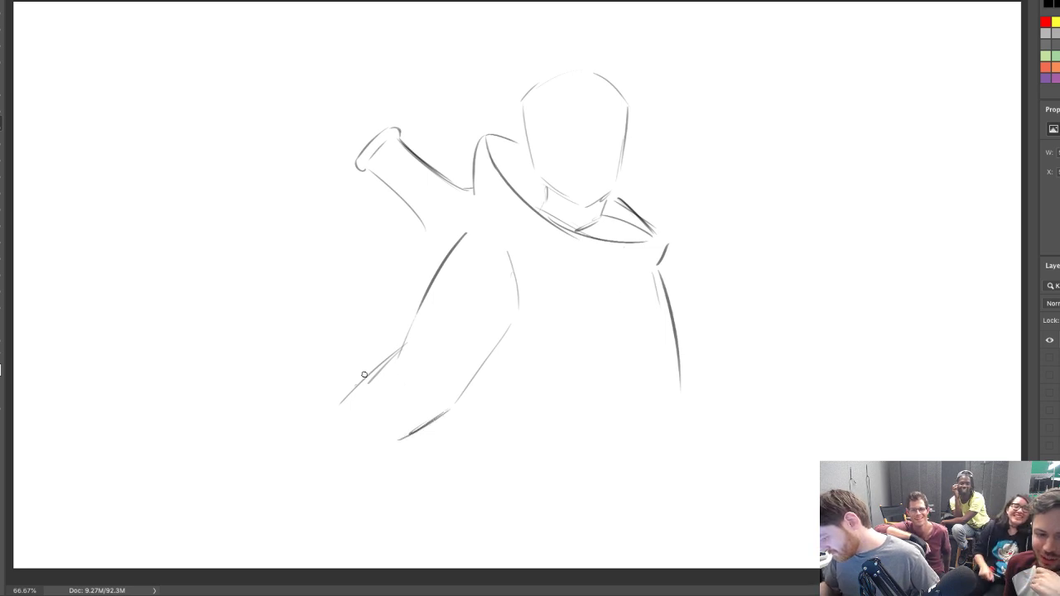
pyautogui.moveTo(365, 377); pyautogui.dragTo(404, 337)
# Rough in the hand at the end of the left arm with short knuckle and finger lines
pyautogui.moveTo(328, 408)
pyautogui.mouseDown()
pyautogui.moveTo(320, 453)
pyautogui.moveTo(307, 404)
pyautogui.mouseUp()
pyautogui.moveTo(308, 403); pyautogui.dragTo(331, 389)
pyautogui.moveTo(336, 385)
pyautogui.mouseDown()
pyautogui.moveTo(342, 404)
pyautogui.moveTo(304, 408)
pyautogui.moveTo(323, 462)
pyautogui.moveTo(326, 389)
pyautogui.moveTo(337, 390)
pyautogui.mouseUp()
pyautogui.moveTo(306, 390)
pyautogui.mouseDown()
pyautogui.moveTo(336, 390)
pyautogui.moveTo(315, 431)
pyautogui.mouseUp()
pyautogui.moveTo(341, 389)
pyautogui.mouseDown()
pyautogui.moveTo(359, 392)
pyautogui.moveTo(347, 429)
pyautogui.moveTo(373, 387)
pyautogui.mouseUp()
# Darken both edges of the left forearm, add an elbow crease and draw a slanted line off the right shoulder
pyautogui.moveTo(373, 387)
pyautogui.mouseDown()
pyautogui.moveTo(364, 429)
pyautogui.moveTo(403, 336)
pyautogui.mouseUp()
pyautogui.moveTo(364, 370); pyautogui.dragTo(416, 333)
pyautogui.moveTo(388, 446); pyautogui.dragTo(455, 411)
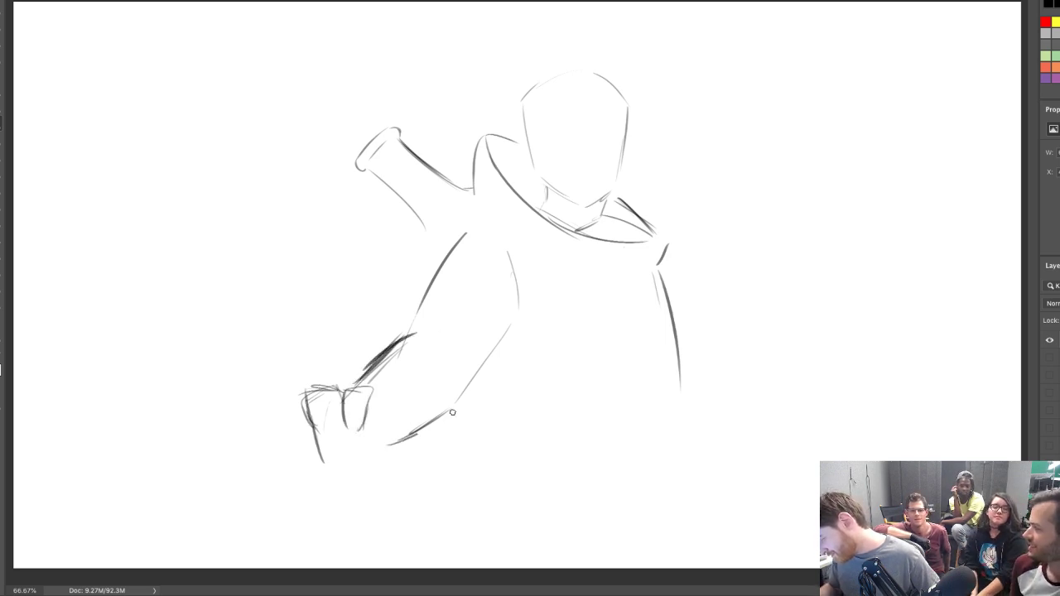
pyautogui.moveTo(441, 345); pyautogui.dragTo(451, 358)
pyautogui.moveTo(663, 269); pyautogui.dragTo(701, 313)
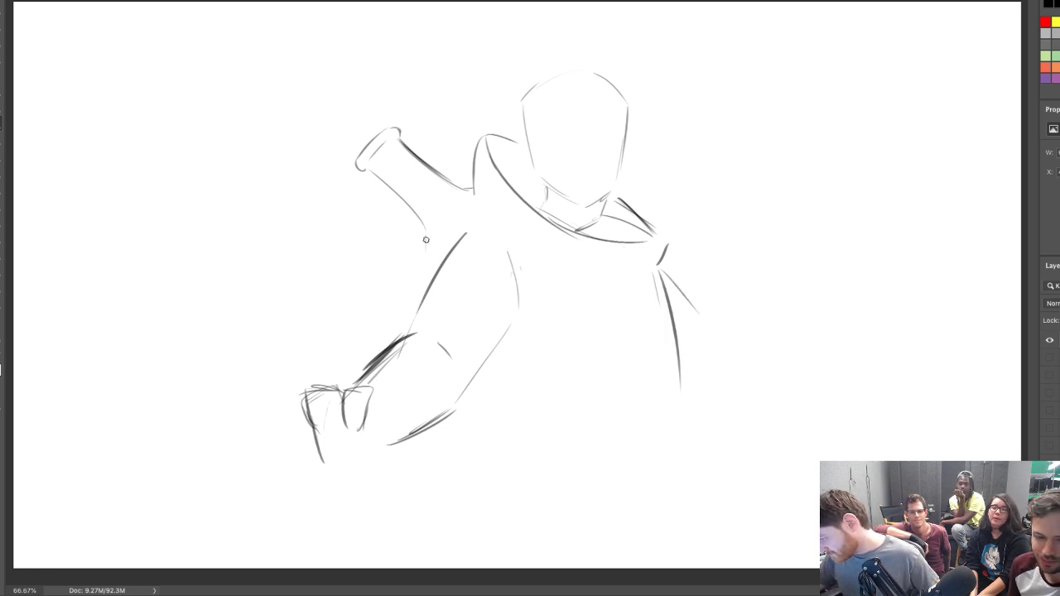
# Extend the left tube's lower edge down to the arm and sketch a matching rimmed tube behind the right shoulder
pyautogui.moveTo(424, 239); pyautogui.dragTo(424, 274)
pyautogui.hotkey('ctrl', 'z')
pyautogui.moveTo(426, 231); pyautogui.dragTo(428, 284)
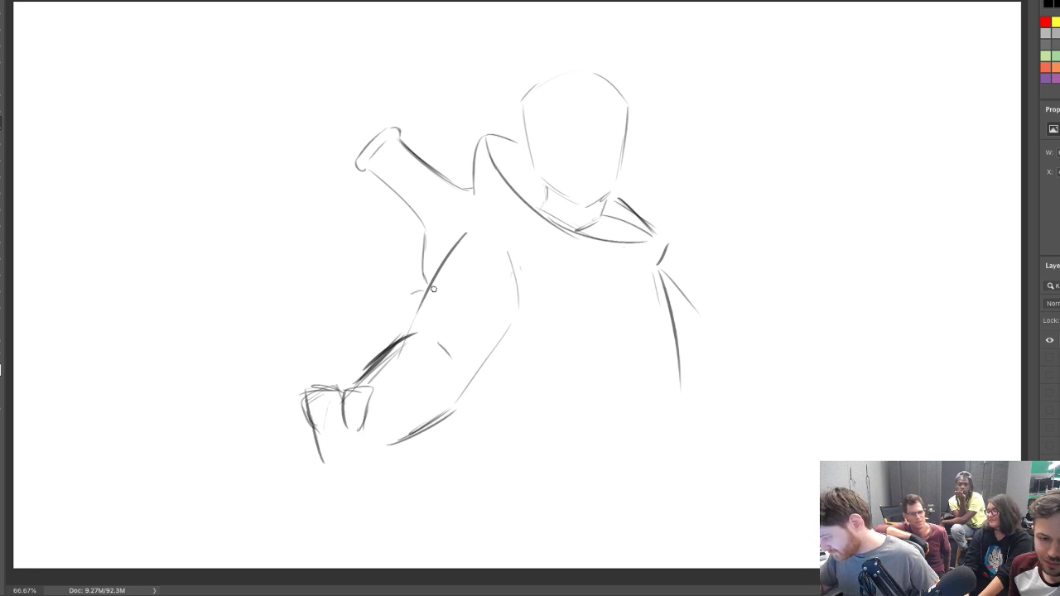
pyautogui.moveTo(632, 198)
pyautogui.mouseDown()
pyautogui.moveTo(677, 155)
pyautogui.moveTo(694, 167)
pyautogui.moveTo(682, 151)
pyautogui.moveTo(704, 182)
pyautogui.moveTo(702, 174)
pyautogui.moveTo(667, 219)
pyautogui.mouseUp()
pyautogui.hotkey('ctrl', 'z')
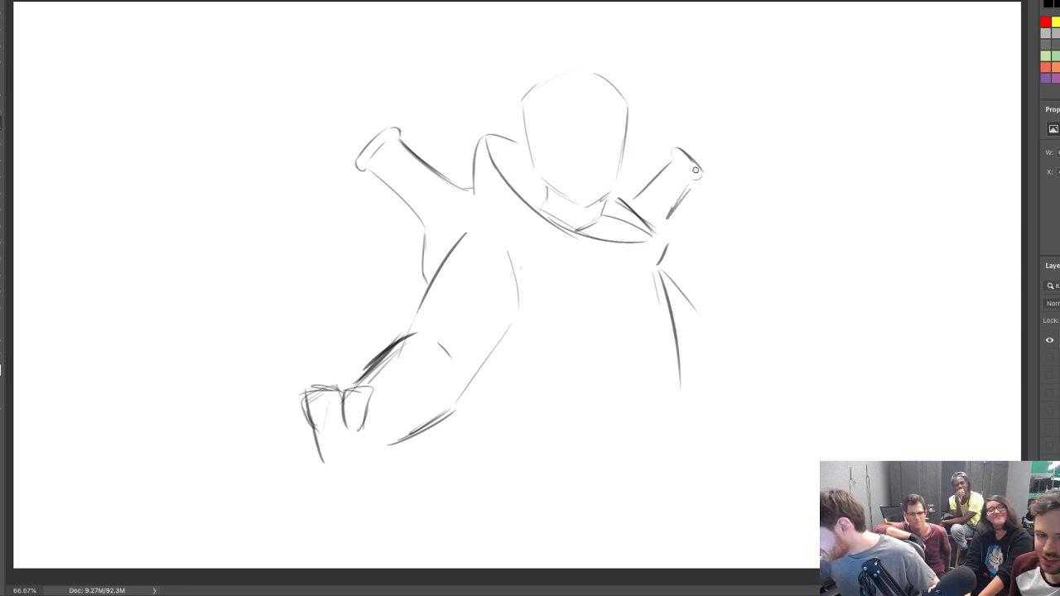
pyautogui.moveTo(691, 178); pyautogui.dragTo(672, 208)
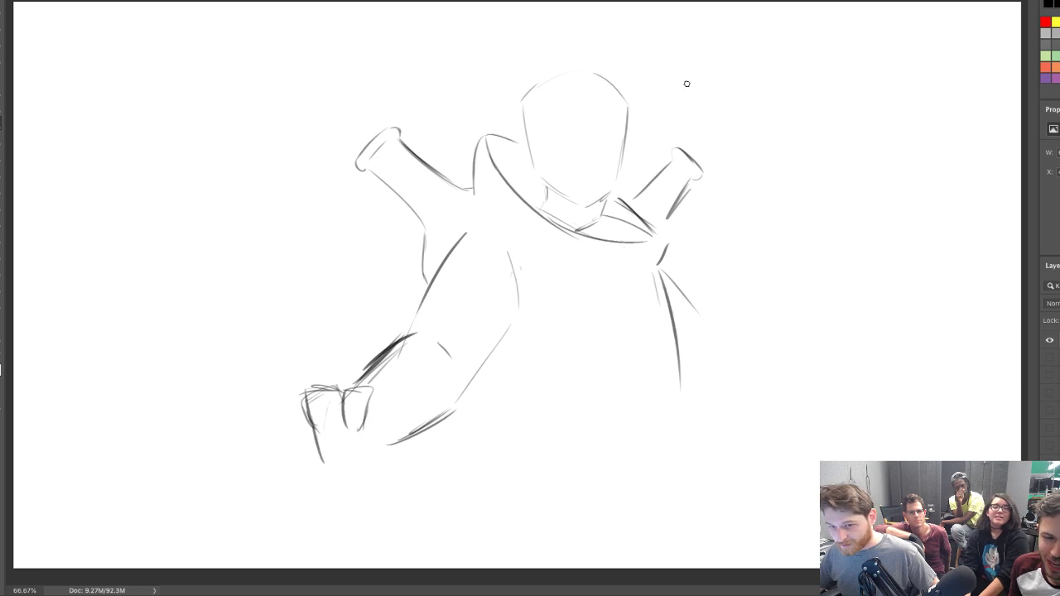
# Redraw the face's left side and the neck lines, and shade the collar's interior dark on both sides of the neck
pyautogui.moveTo(526, 113); pyautogui.dragTo(538, 207)
pyautogui.moveTo(602, 203); pyautogui.dragTo(603, 239)
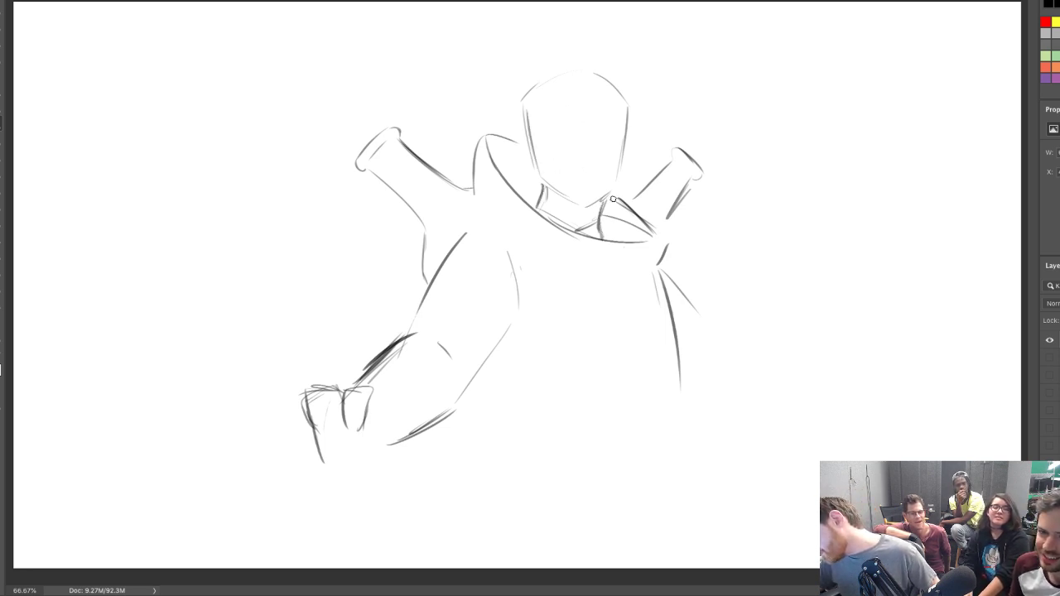
pyautogui.moveTo(495, 155)
pyautogui.mouseDown()
pyautogui.moveTo(535, 180)
pyautogui.moveTo(498, 160)
pyautogui.moveTo(527, 201)
pyautogui.moveTo(511, 173)
pyautogui.moveTo(521, 173)
pyautogui.moveTo(534, 200)
pyautogui.moveTo(500, 168)
pyautogui.moveTo(539, 205)
pyautogui.mouseUp()
pyautogui.moveTo(599, 216)
pyautogui.mouseDown()
pyautogui.moveTo(603, 239)
pyautogui.moveTo(621, 230)
pyautogui.moveTo(638, 240)
pyautogui.moveTo(613, 222)
pyautogui.moveTo(641, 240)
pyautogui.mouseUp()
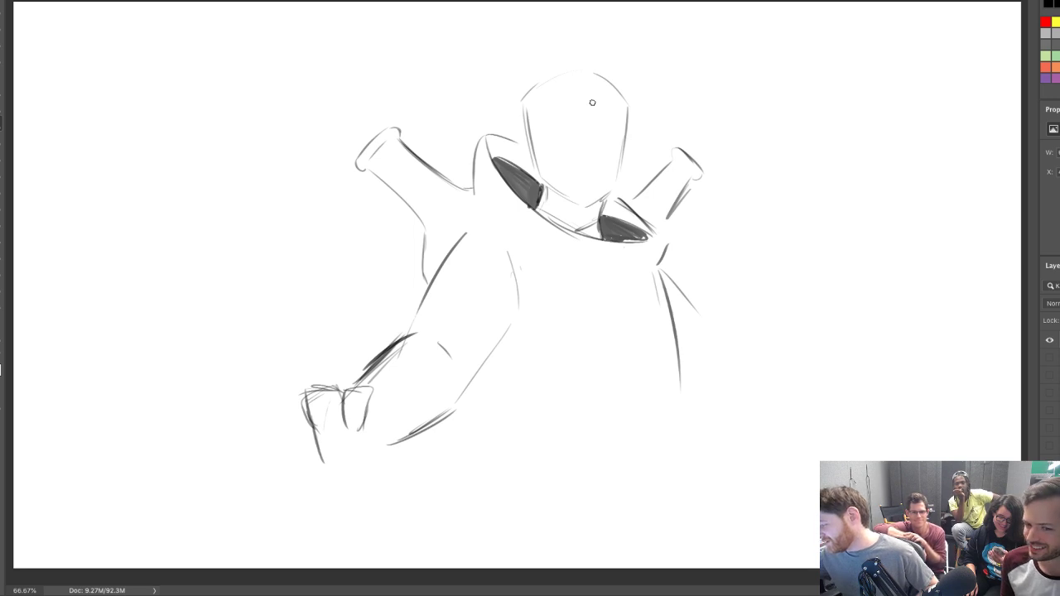
# Redraw the collar's right rim and block in the face with two short brow lines and a nose
pyautogui.moveTo(620, 201)
pyautogui.mouseDown()
pyautogui.moveTo(667, 247)
pyautogui.moveTo(656, 235)
pyautogui.moveTo(631, 243)
pyautogui.mouseUp()
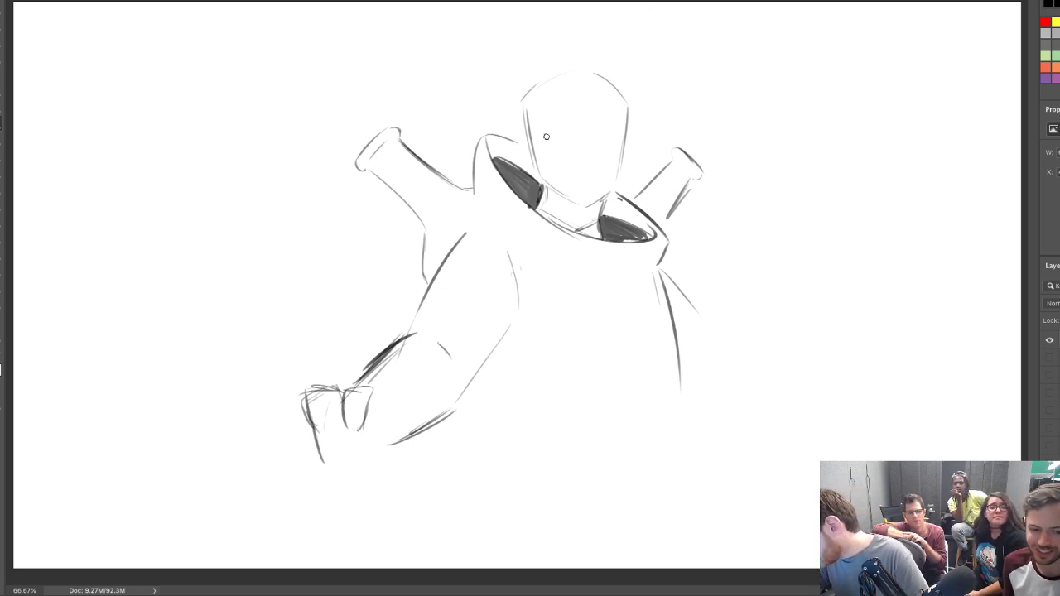
pyautogui.moveTo(572, 128)
pyautogui.mouseDown()
pyautogui.moveTo(556, 132)
pyautogui.moveTo(618, 130)
pyautogui.mouseUp()
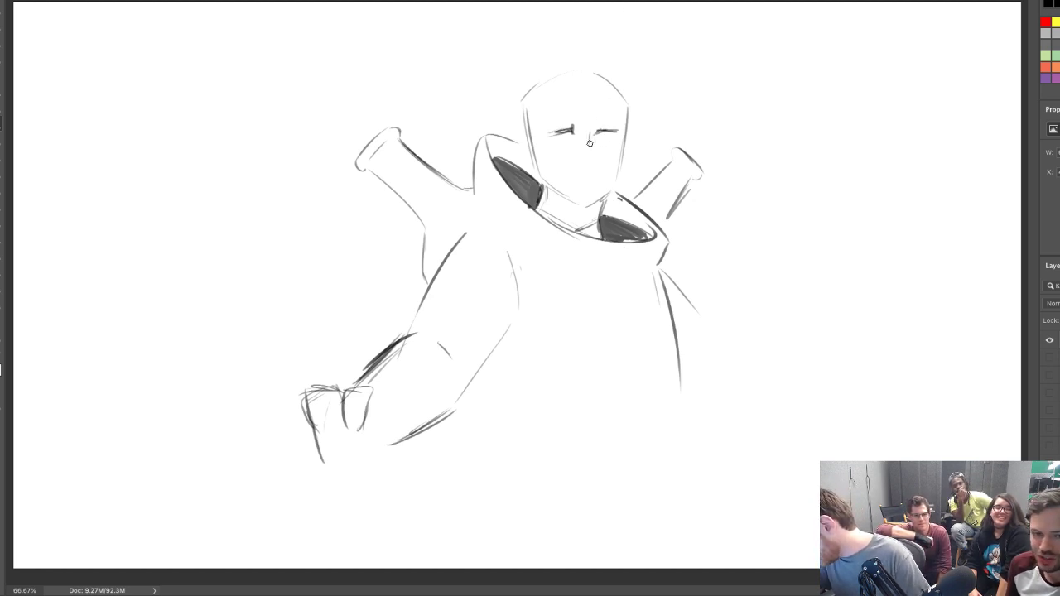
pyautogui.moveTo(590, 142); pyautogui.dragTo(591, 159)
pyautogui.hotkey('ctrl', 'z')
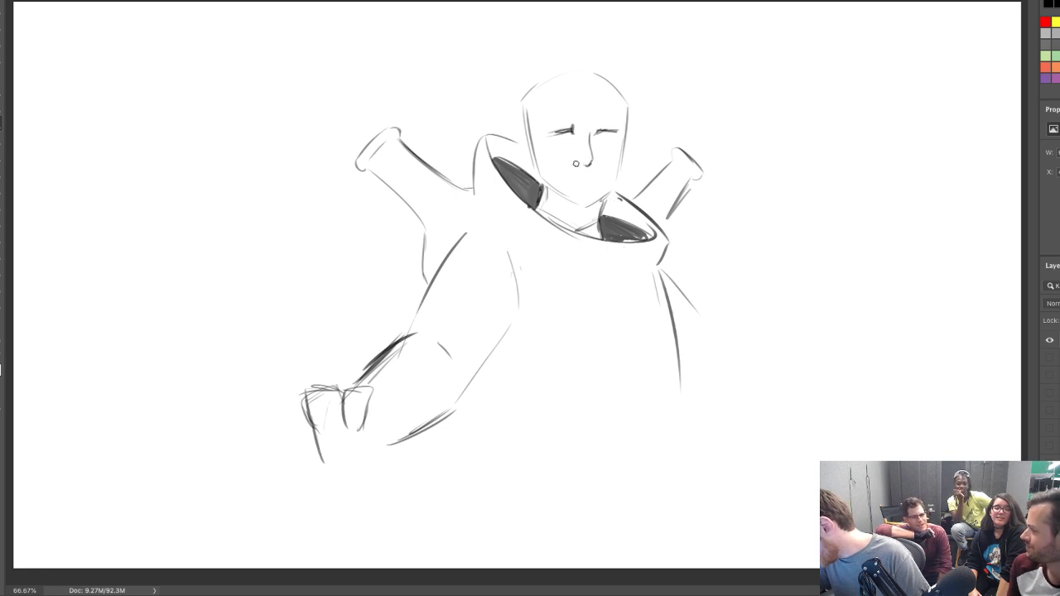
pyautogui.click(579, 162)
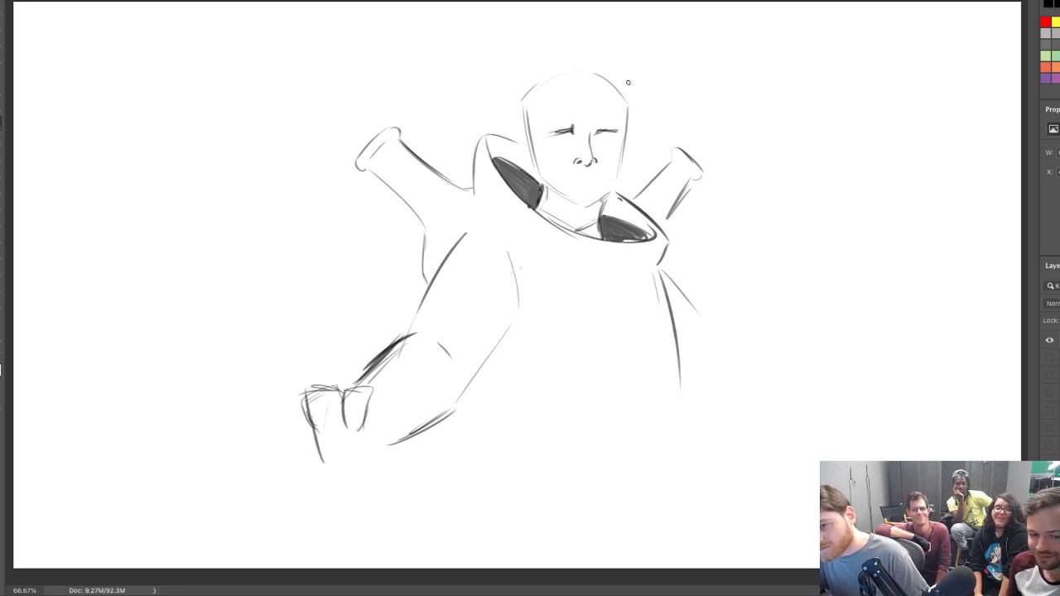
# Sketch the cheek folds and a closed mouth with a short lower-lip line beneath the nose
pyautogui.moveTo(616, 157); pyautogui.dragTo(612, 163)
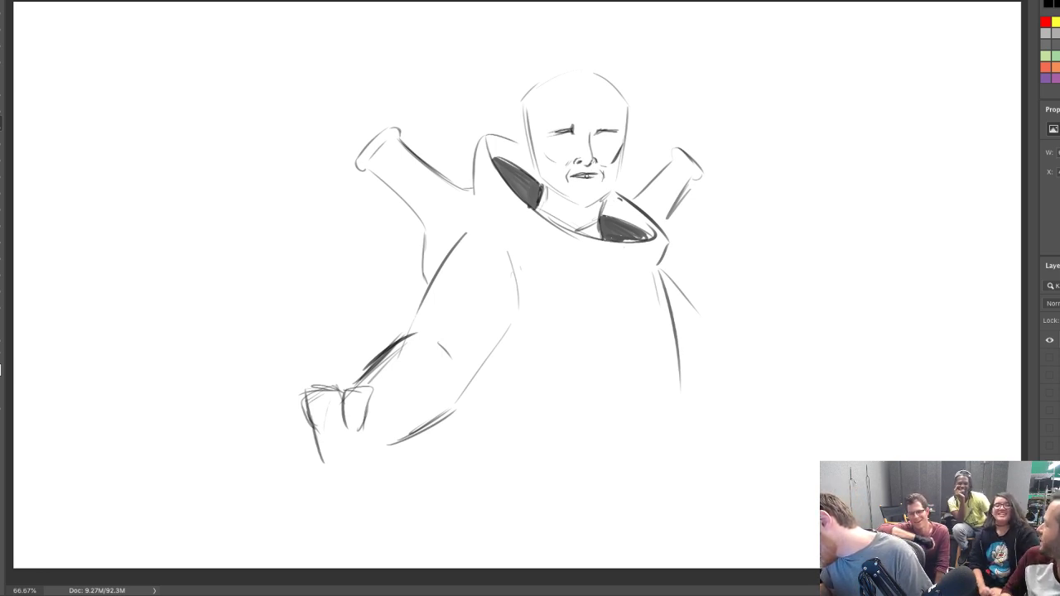
pyautogui.press(']')
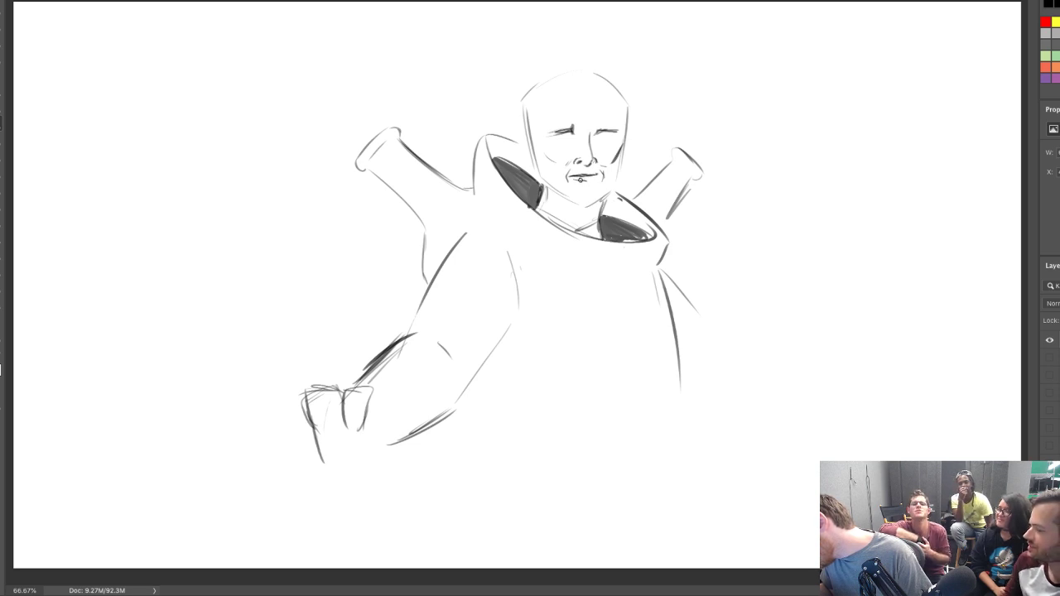
pyautogui.hotkey('ctrl', 'z')
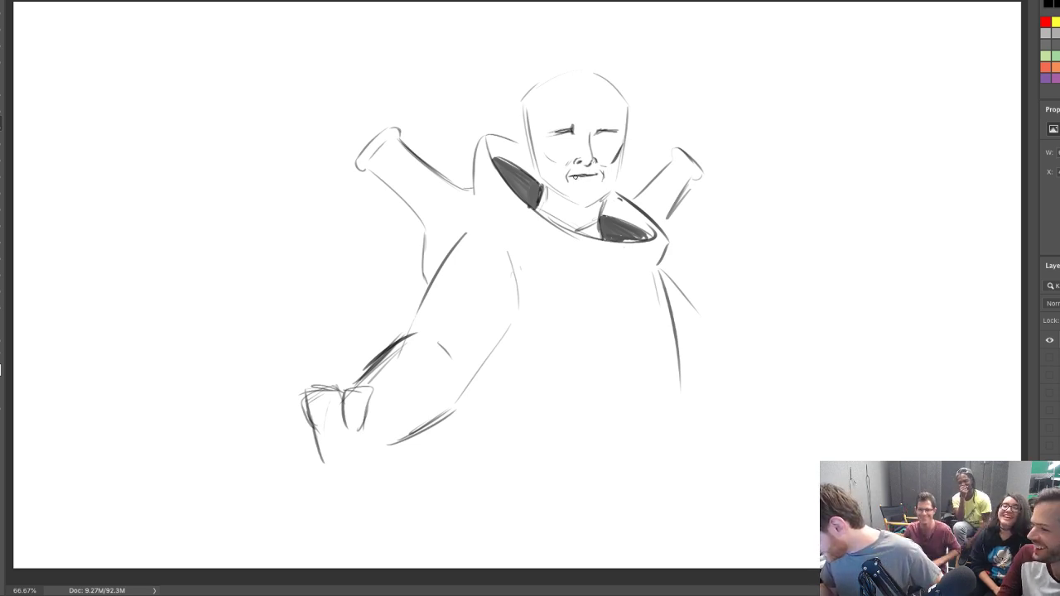
pyautogui.moveTo(568, 178); pyautogui.dragTo(591, 179)
pyautogui.hotkey('ctrl', 'z')
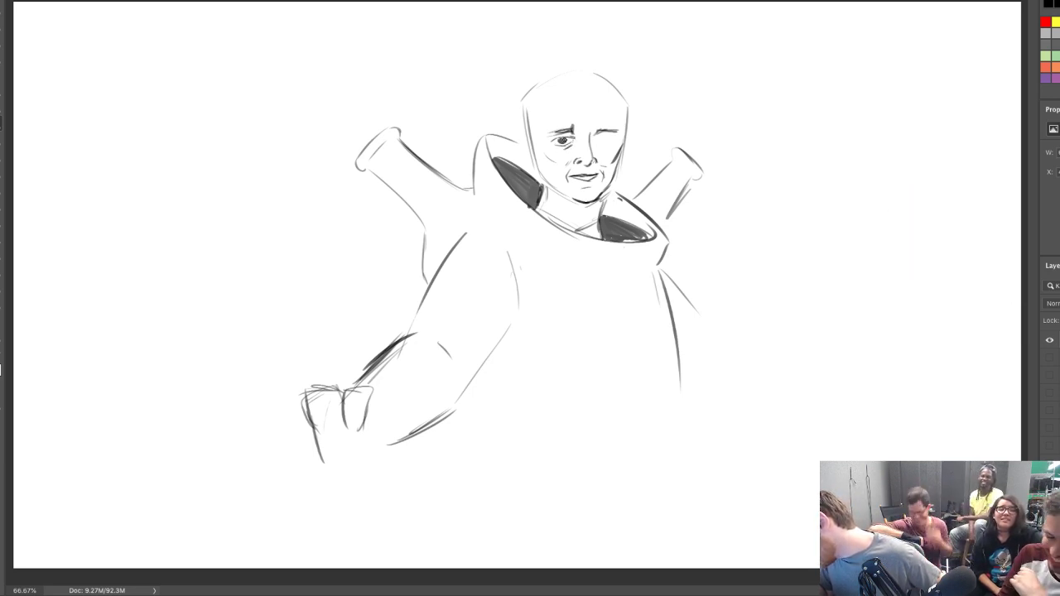
# Draw the eyes under darker angled brows and add the ear on the head's left side
pyautogui.moveTo(598, 138); pyautogui.dragTo(611, 141)
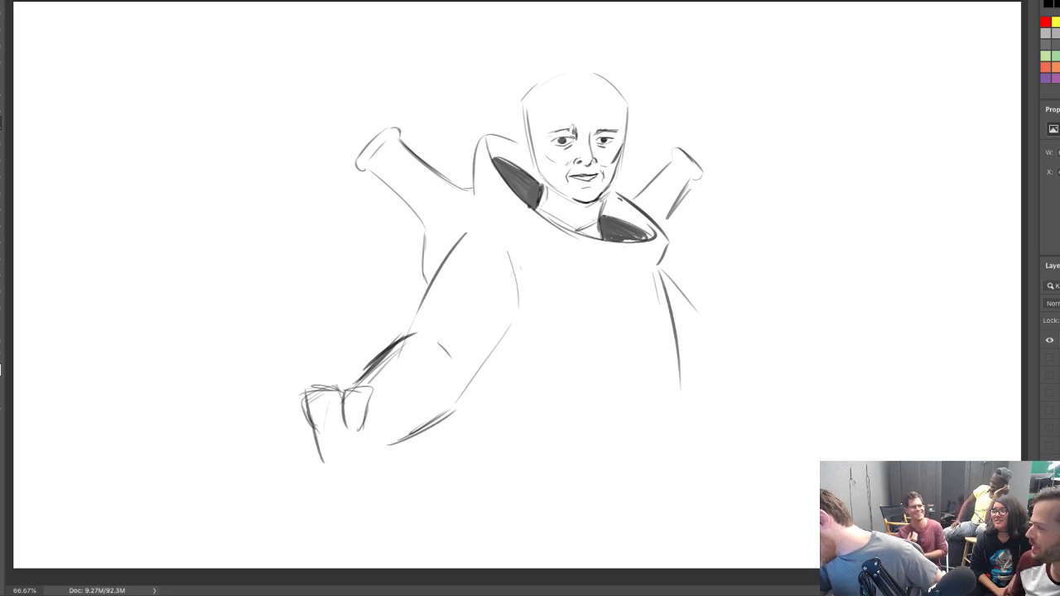
pyautogui.moveTo(547, 135); pyautogui.dragTo(570, 129)
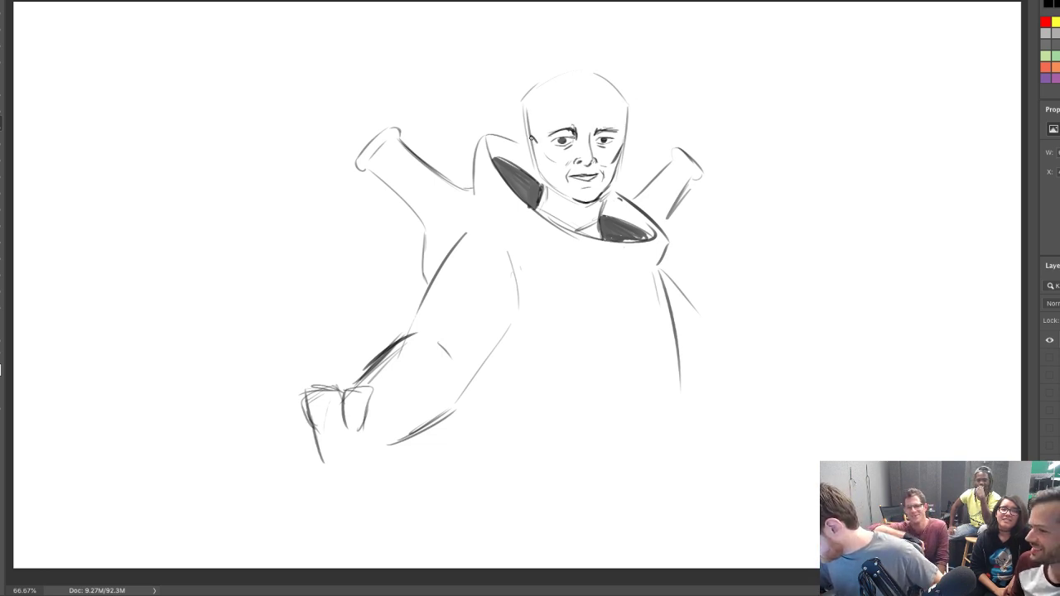
pyautogui.moveTo(528, 135)
pyautogui.mouseDown()
pyautogui.moveTo(524, 157)
pyautogui.moveTo(537, 161)
pyautogui.mouseUp()
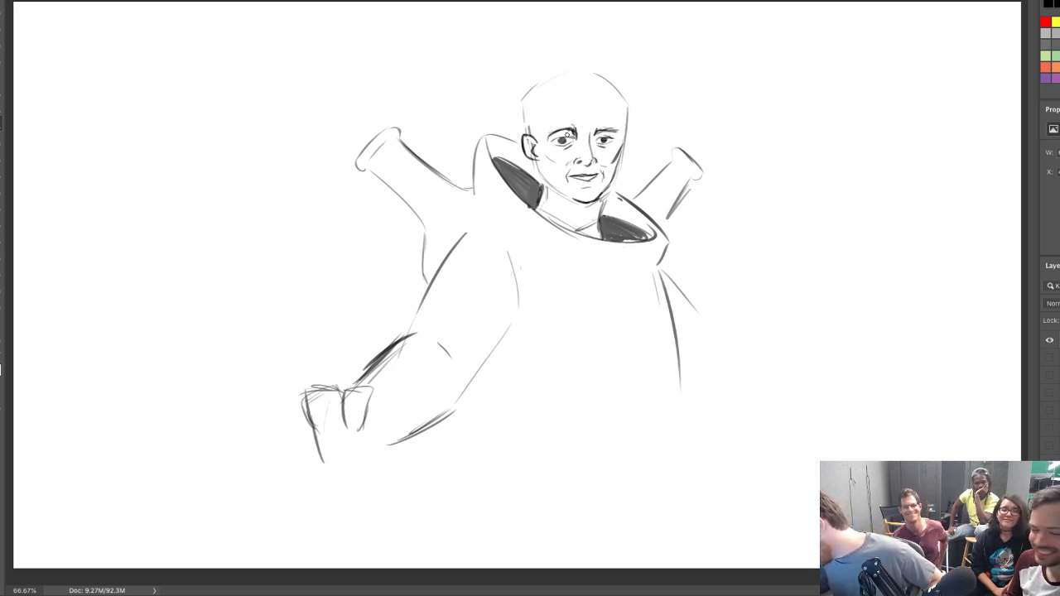
# Darken the sides of the skull, add the right ear and strengthen the jaw and neck lines
pyautogui.moveTo(624, 145); pyautogui.dragTo(624, 110)
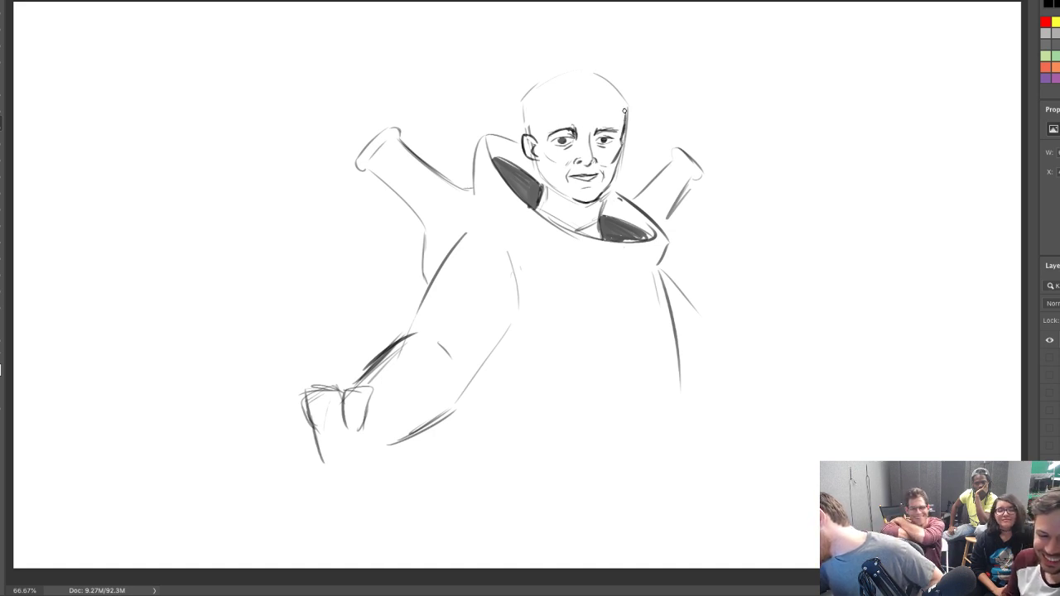
pyautogui.moveTo(528, 132)
pyautogui.mouseDown()
pyautogui.moveTo(529, 97)
pyautogui.moveTo(551, 75)
pyautogui.mouseUp()
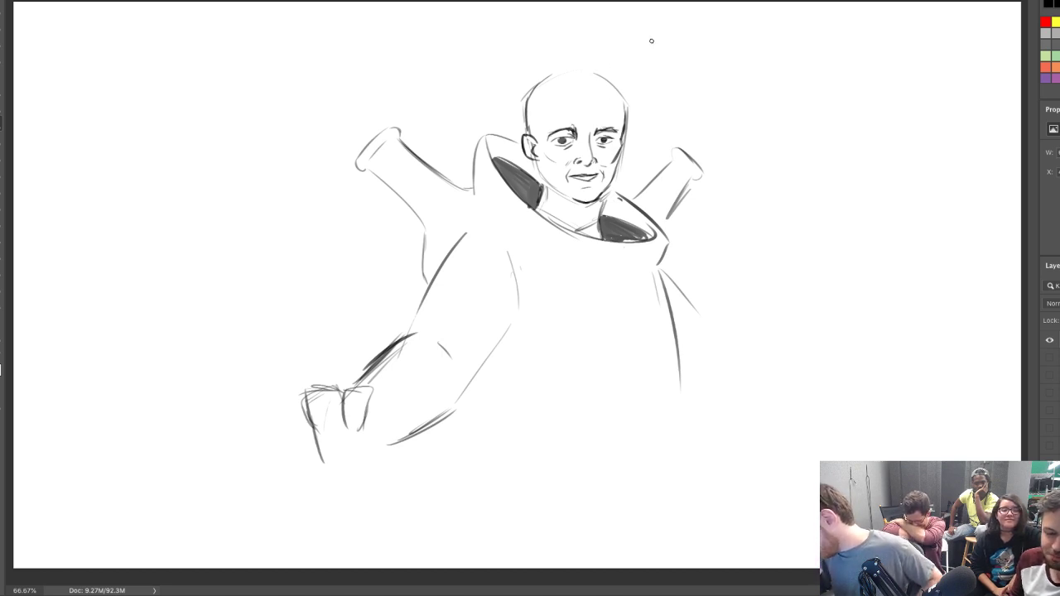
pyautogui.moveTo(612, 180)
pyautogui.mouseDown()
pyautogui.moveTo(623, 136)
pyautogui.moveTo(626, 147)
pyautogui.mouseUp()
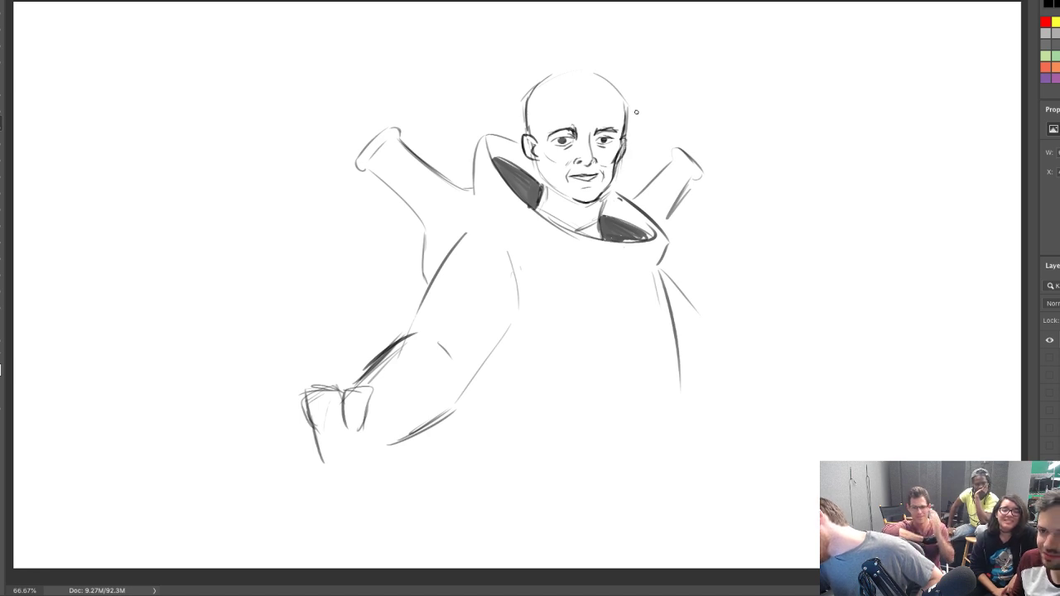
pyautogui.moveTo(608, 192)
pyautogui.mouseDown()
pyautogui.moveTo(599, 217)
pyautogui.moveTo(600, 200)
pyautogui.mouseUp()
pyautogui.moveTo(537, 173); pyautogui.dragTo(540, 198)
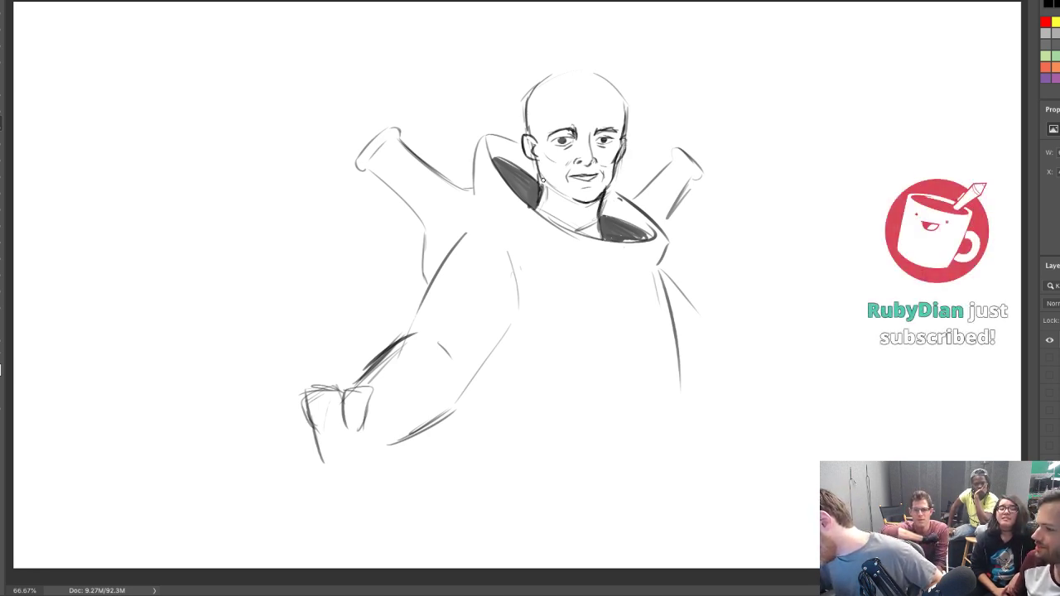
pyautogui.moveTo(542, 157); pyautogui.dragTo(538, 187)
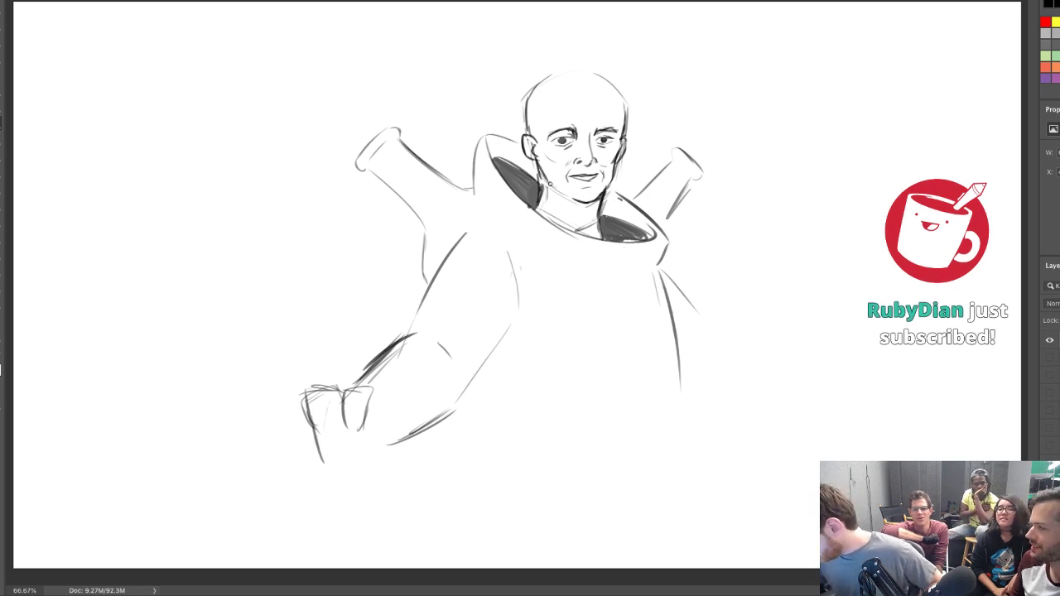
pyautogui.moveTo(618, 154); pyautogui.dragTo(614, 170)
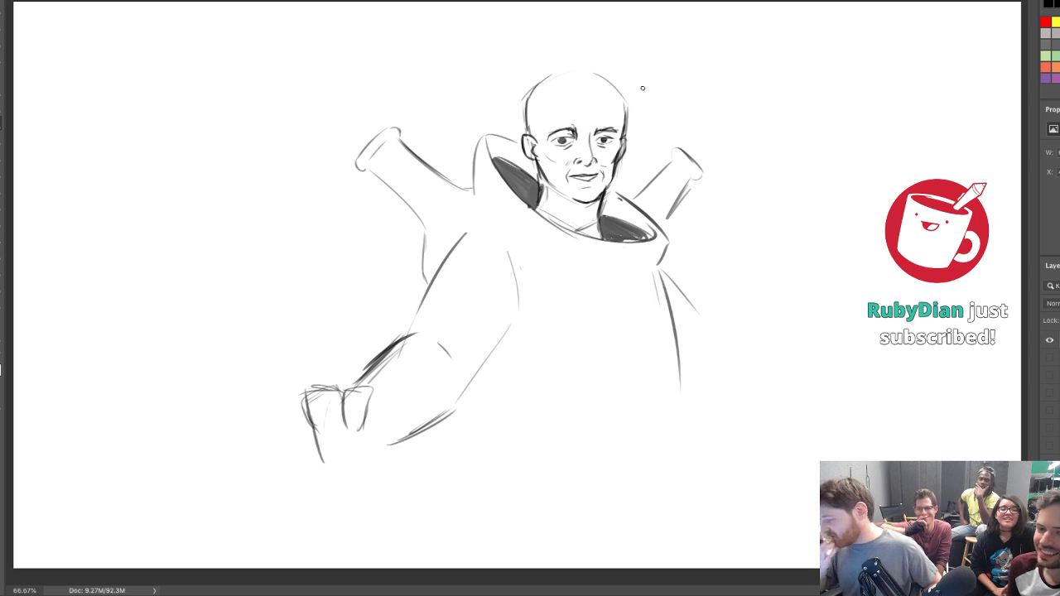
# Sketch goggles resting on the forehead, with two round lenses, a bridge and a strap running to the left ear
pyautogui.moveTo(588, 82); pyautogui.dragTo(603, 61)
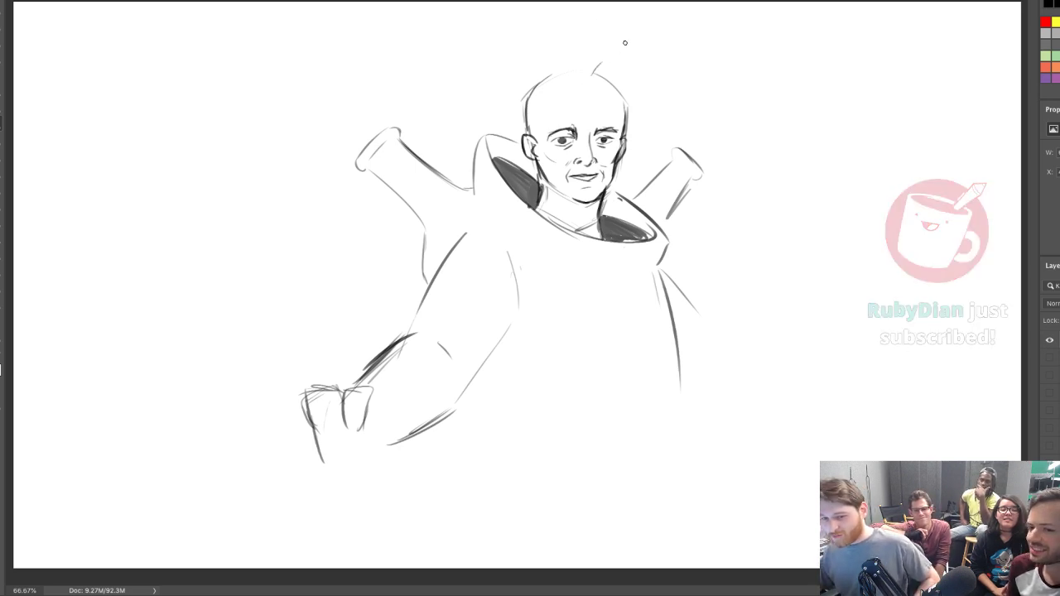
pyautogui.hotkey('ctrl', 'z')
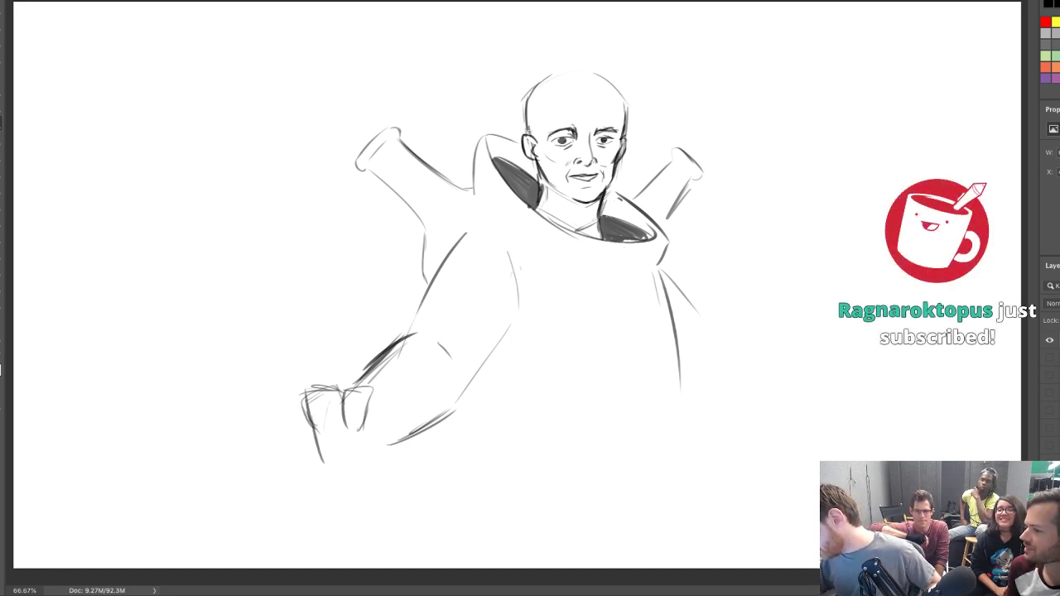
pyautogui.moveTo(558, 101); pyautogui.dragTo(527, 124)
pyautogui.hotkey('ctrl', 'z')
pyautogui.moveTo(565, 85)
pyautogui.mouseDown()
pyautogui.moveTo(526, 128)
pyautogui.moveTo(562, 106)
pyautogui.moveTo(573, 80)
pyautogui.mouseUp()
pyautogui.hotkey('ctrl', 'z')
pyautogui.hotkey('ctrl', 'z')
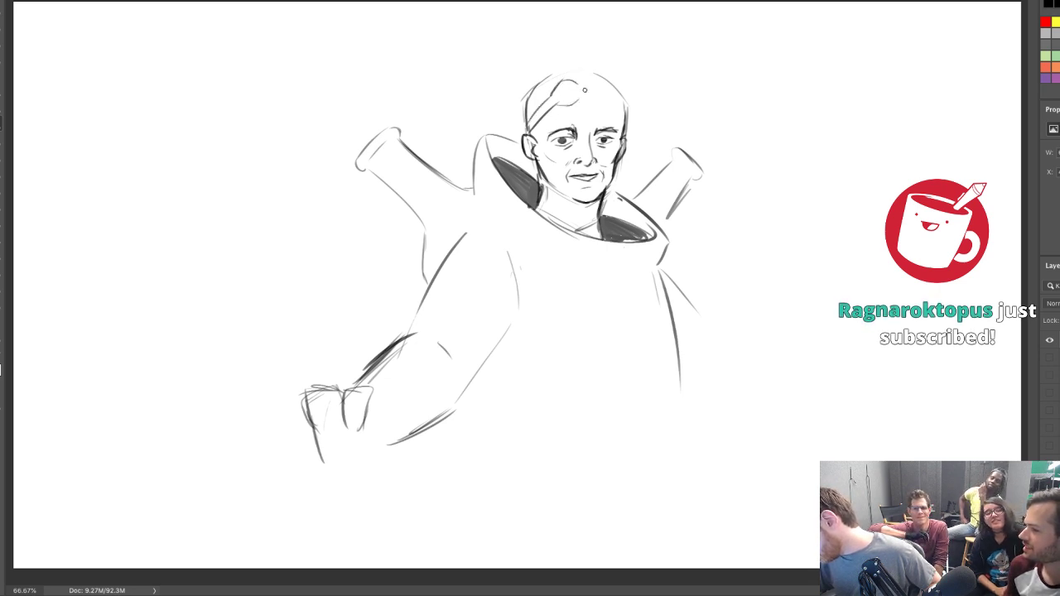
pyautogui.moveTo(598, 88)
pyautogui.mouseDown()
pyautogui.moveTo(621, 102)
pyautogui.moveTo(610, 83)
pyautogui.moveTo(559, 90)
pyautogui.moveTo(566, 84)
pyautogui.moveTo(560, 100)
pyautogui.moveTo(570, 86)
pyautogui.moveTo(618, 83)
pyautogui.moveTo(608, 88)
pyautogui.moveTo(627, 114)
pyautogui.mouseUp()
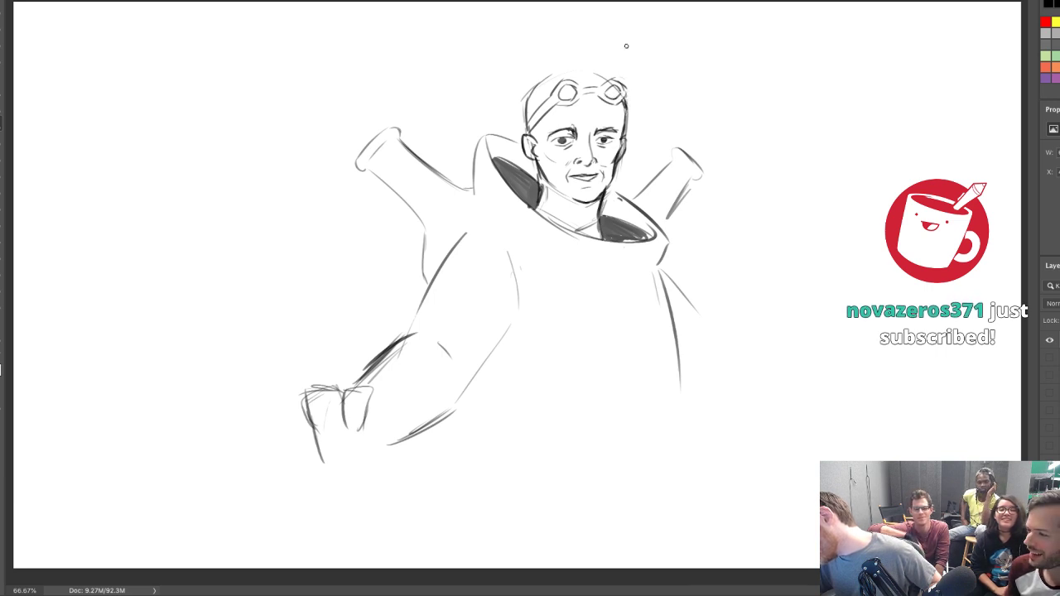
pyautogui.press(']')
pyautogui.press(']')
pyautogui.press(']')
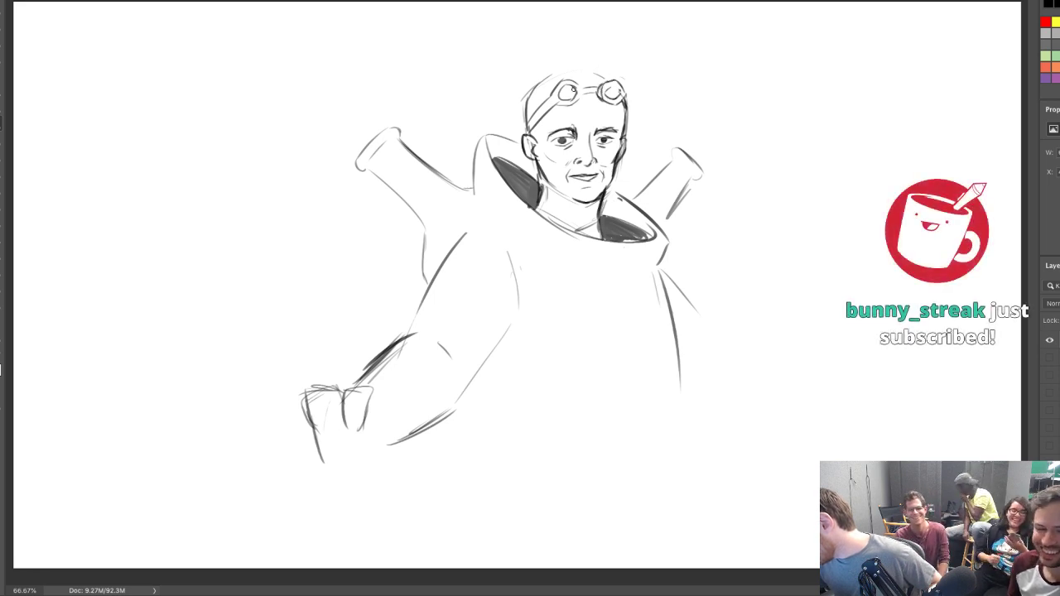
# Try a tall looped topknot with strand lines on top of the head
pyautogui.moveTo(577, 84)
pyautogui.mouseDown()
pyautogui.moveTo(577, 101)
pyautogui.moveTo(557, 103)
pyautogui.moveTo(586, 86)
pyautogui.moveTo(557, 28)
pyautogui.mouseUp()
pyautogui.hotkey('ctrl', 'z')
pyautogui.moveTo(585, 68)
pyautogui.mouseDown()
pyautogui.moveTo(545, 22)
pyautogui.moveTo(546, 93)
pyautogui.moveTo(562, 42)
pyautogui.moveTo(570, 68)
pyautogui.moveTo(616, 86)
pyautogui.mouseUp()
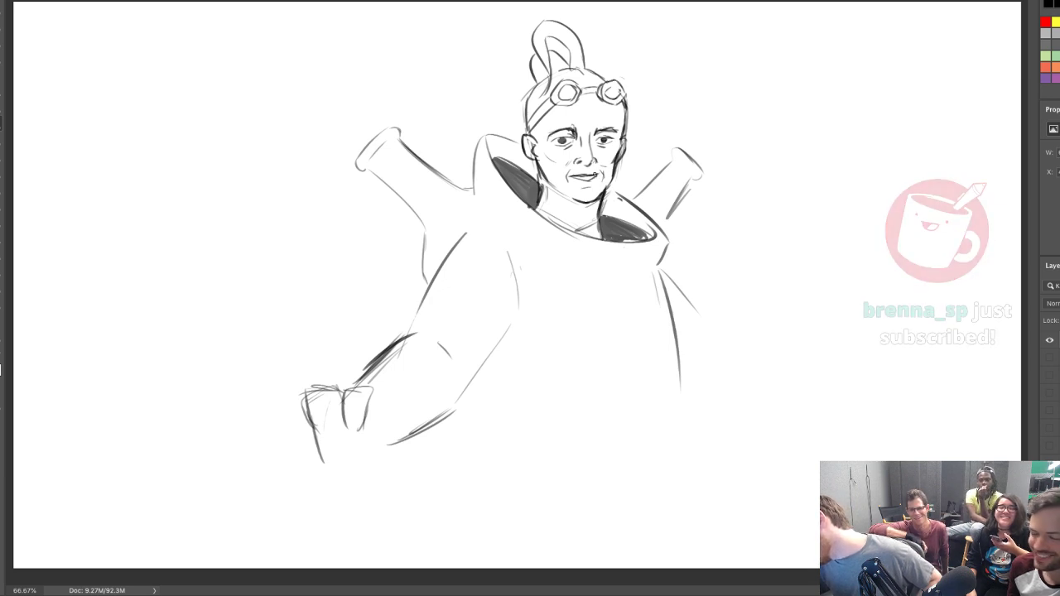
pyautogui.moveTo(566, 194); pyautogui.dragTo(583, 203)
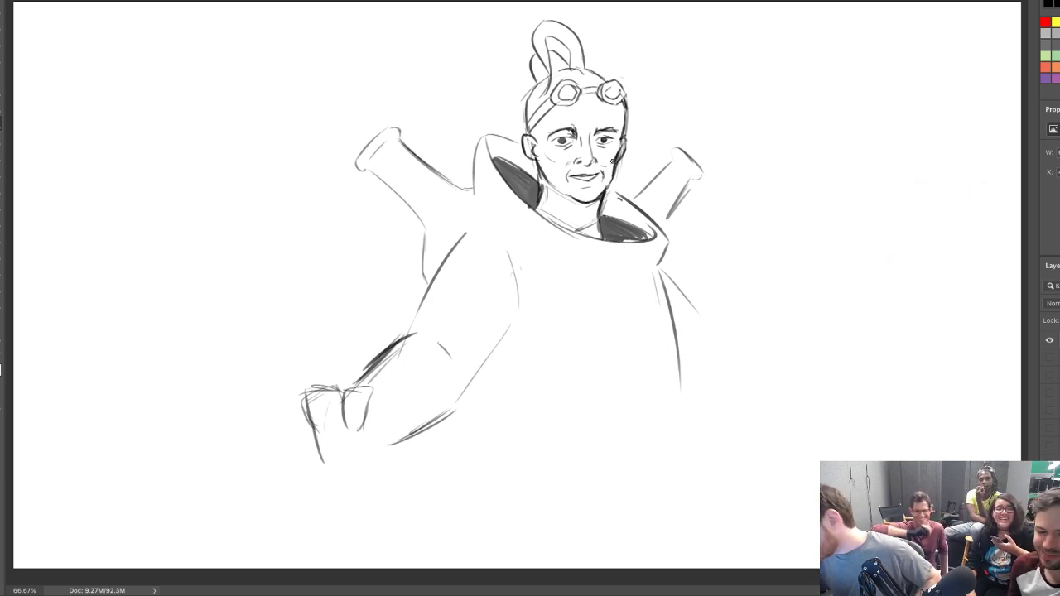
pyautogui.moveTo(544, 61); pyautogui.dragTo(542, 99)
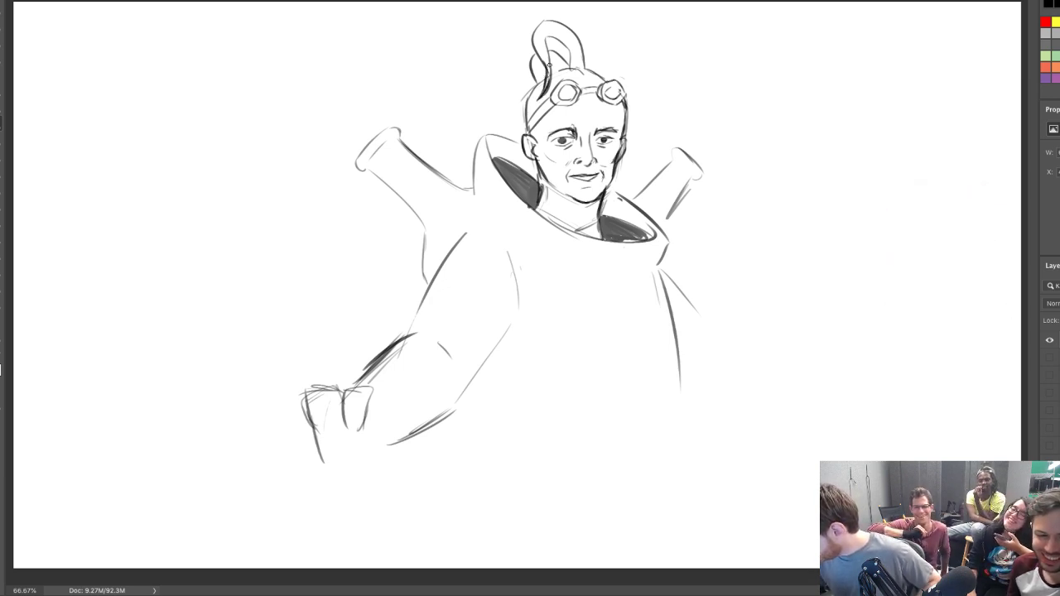
pyautogui.moveTo(573, 54)
pyautogui.mouseDown()
pyautogui.moveTo(582, 66)
pyautogui.moveTo(556, 70)
pyautogui.moveTo(584, 73)
pyautogui.mouseUp()
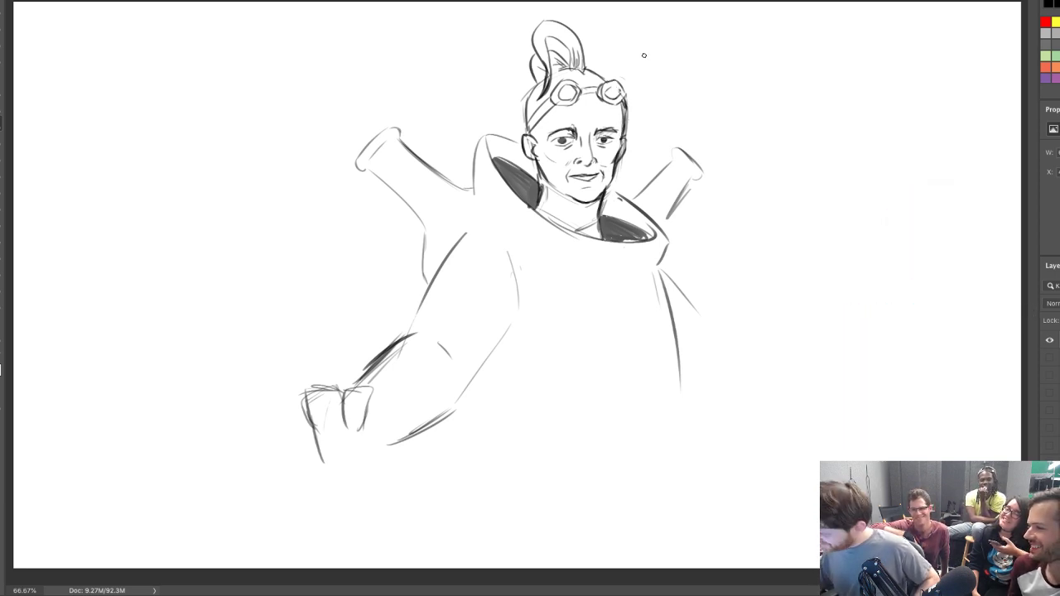
pyautogui.moveTo(540, 83)
pyautogui.mouseDown()
pyautogui.moveTo(547, 92)
pyautogui.moveTo(537, 55)
pyautogui.moveTo(570, 59)
pyautogui.moveTo(568, 33)
pyautogui.moveTo(564, 45)
pyautogui.mouseUp()
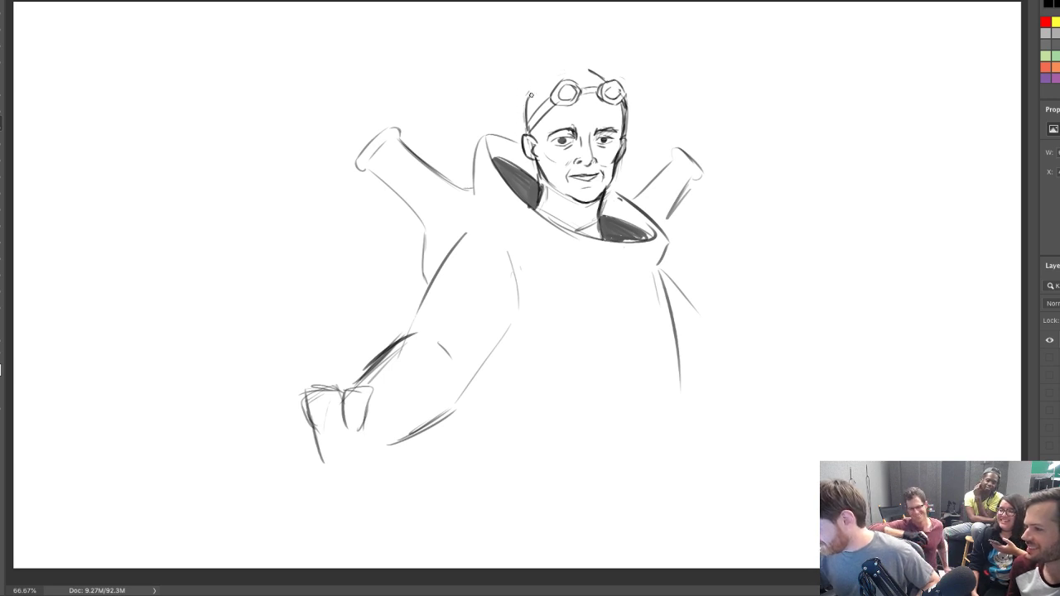
# Redraw the rounded crown outline above the goggles and hang long hair strands down both sides of the face
pyautogui.moveTo(531, 94)
pyautogui.mouseDown()
pyautogui.moveTo(574, 66)
pyautogui.moveTo(595, 78)
pyautogui.moveTo(565, 68)
pyautogui.moveTo(594, 74)
pyautogui.mouseUp()
pyautogui.hotkey('ctrl', 'z')
pyautogui.hotkey('ctrl', 'z')
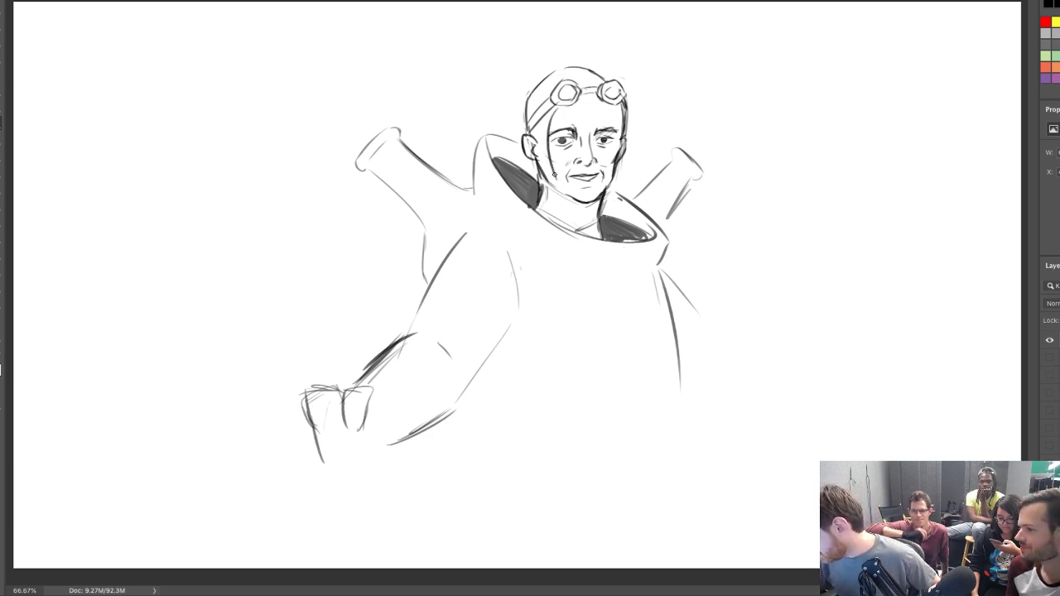
pyautogui.moveTo(542, 119); pyautogui.dragTo(555, 199)
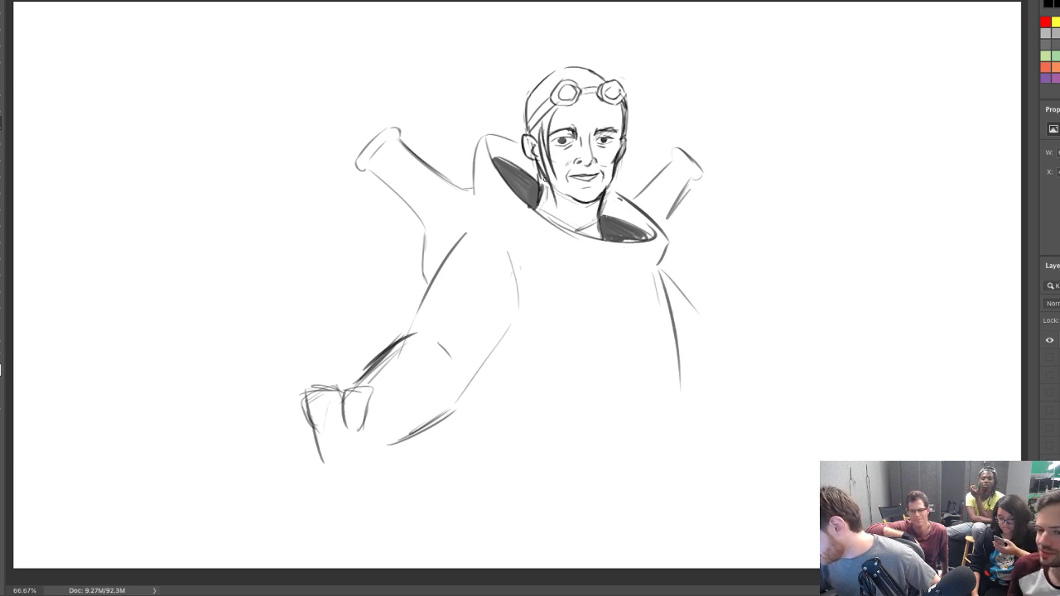
pyautogui.moveTo(538, 158)
pyautogui.mouseDown()
pyautogui.moveTo(555, 207)
pyautogui.moveTo(550, 196)
pyautogui.mouseUp()
pyautogui.moveTo(533, 131); pyautogui.dragTo(537, 158)
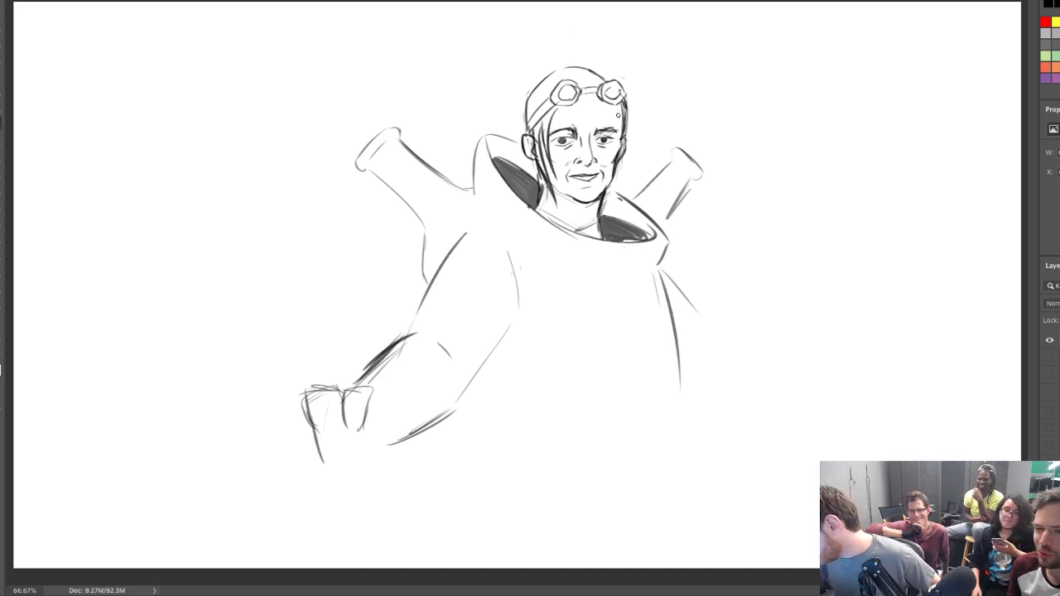
pyautogui.moveTo(619, 102)
pyautogui.mouseDown()
pyautogui.moveTo(619, 187)
pyautogui.moveTo(621, 126)
pyautogui.mouseUp()
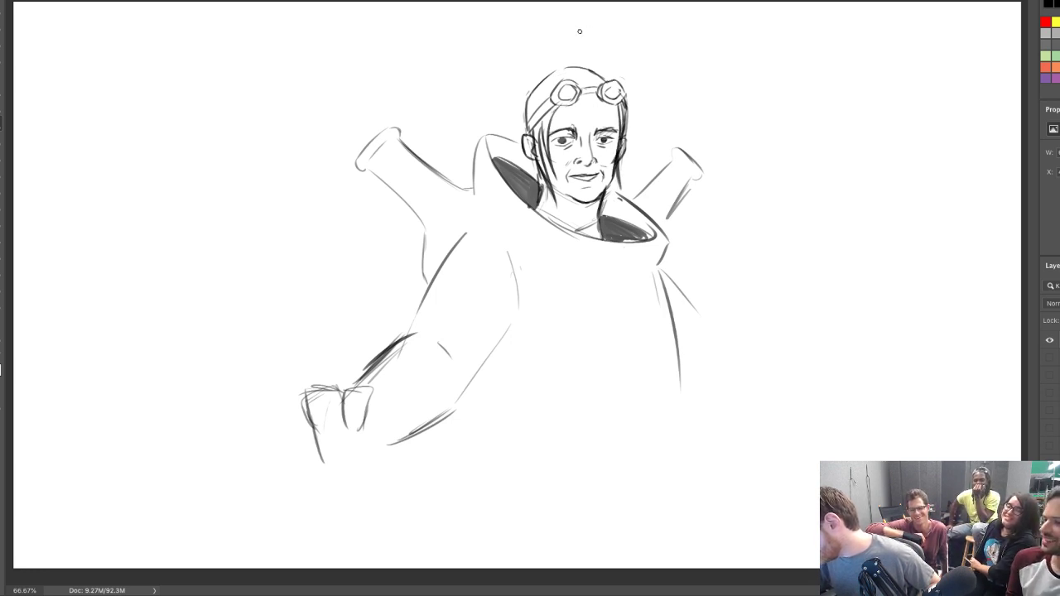
# Add pointed bangs below the goggles and extend the side hair down beside the neck
pyautogui.moveTo(529, 106)
pyautogui.mouseDown()
pyautogui.moveTo(583, 134)
pyautogui.moveTo(582, 124)
pyautogui.moveTo(584, 142)
pyautogui.moveTo(591, 95)
pyautogui.moveTo(596, 125)
pyautogui.mouseUp()
pyautogui.moveTo(593, 88); pyautogui.dragTo(593, 109)
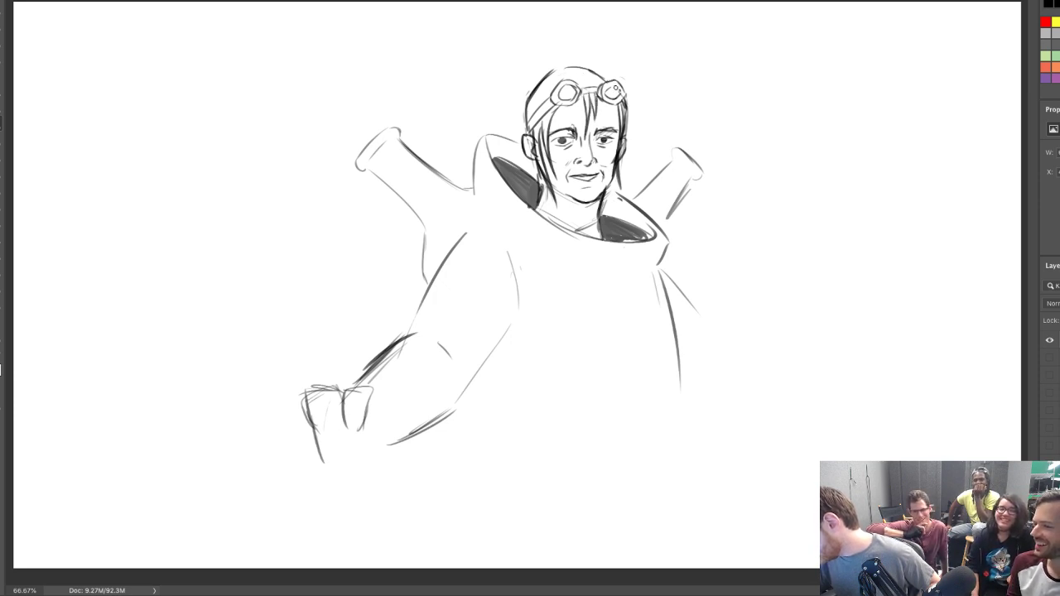
pyautogui.moveTo(616, 174); pyautogui.dragTo(609, 201)
pyautogui.moveTo(533, 156)
pyautogui.mouseDown()
pyautogui.moveTo(532, 203)
pyautogui.moveTo(534, 180)
pyautogui.mouseUp()
# Thicken the hair along the crown's left edge and draw a thin curled strand rising from the top of the head
pyautogui.moveTo(525, 130)
pyautogui.mouseDown()
pyautogui.moveTo(541, 84)
pyautogui.moveTo(611, 82)
pyautogui.mouseUp()
pyautogui.moveTo(542, 80)
pyautogui.mouseDown()
pyautogui.moveTo(571, 65)
pyautogui.moveTo(565, 30)
pyautogui.moveTo(590, 62)
pyautogui.mouseUp()
pyautogui.hotkey('ctrl', 'z')
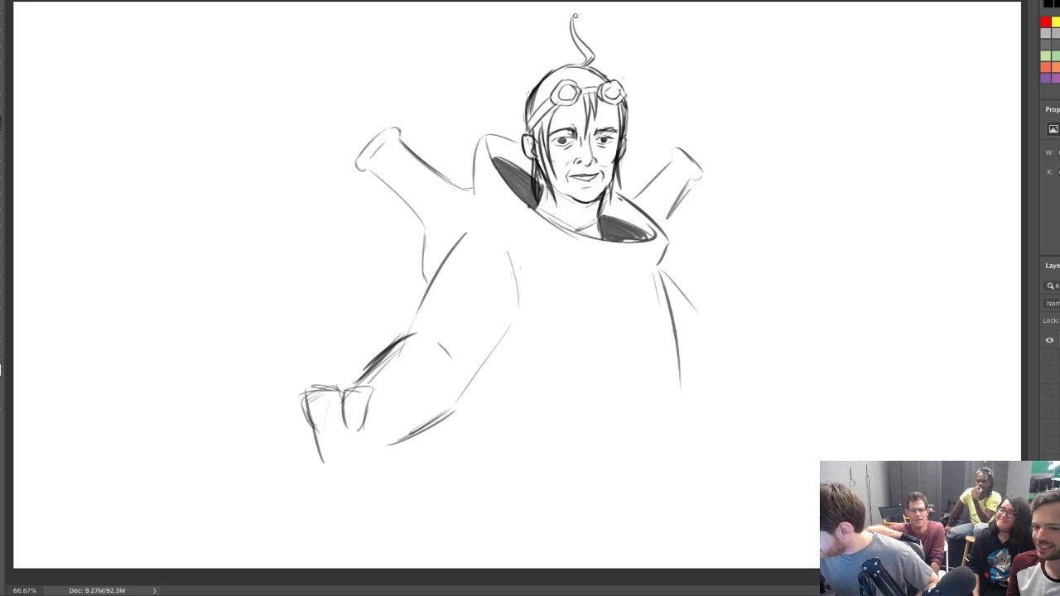
pyautogui.moveTo(575, 15); pyautogui.dragTo(589, 25)
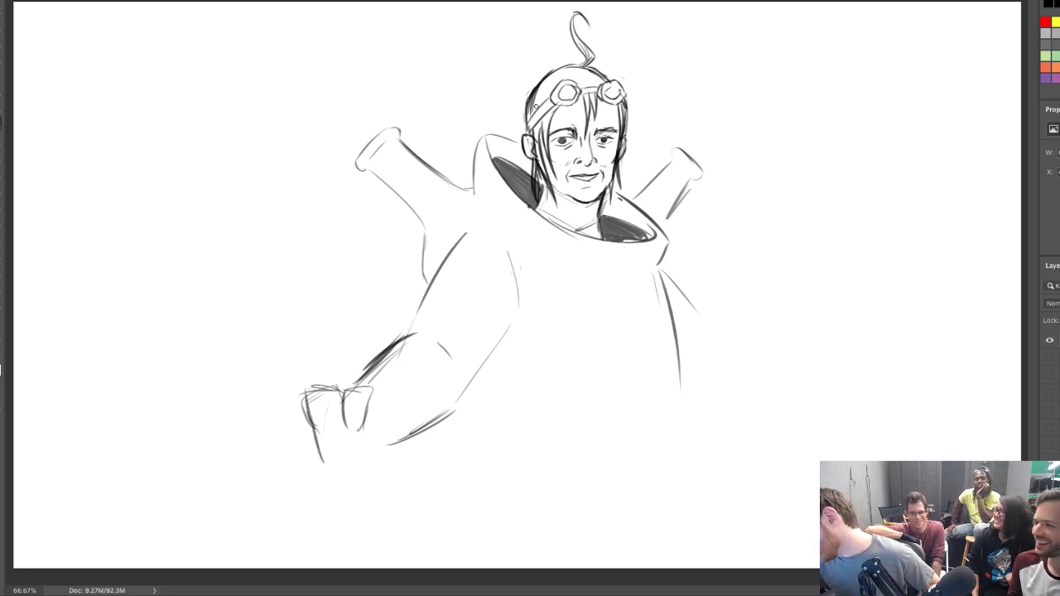
pyautogui.moveTo(536, 106); pyautogui.dragTo(553, 75)
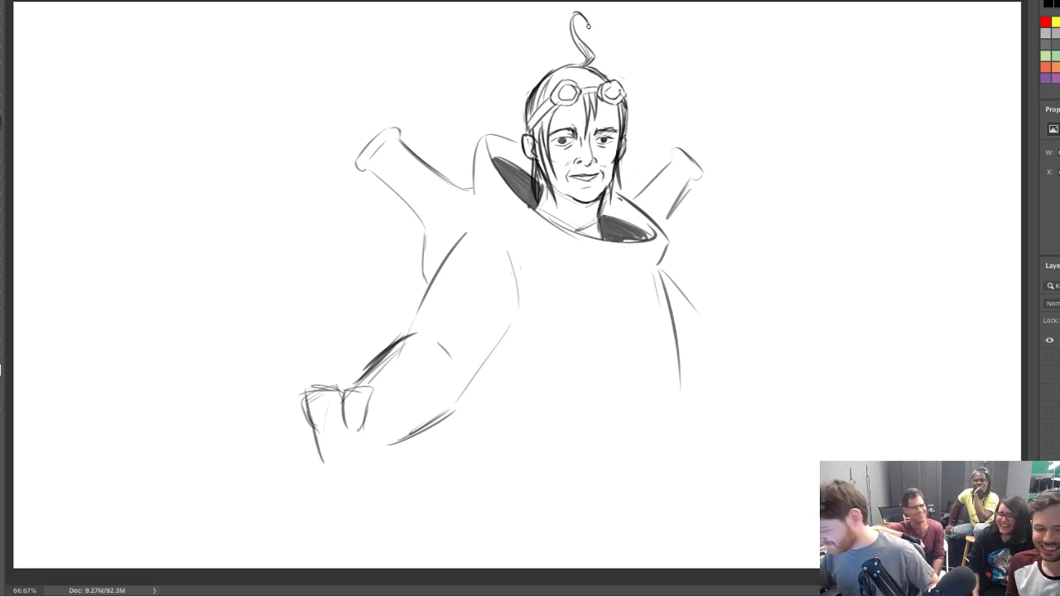
# Darken the left shoulder tube's edges, curve its base into the shoulder and add short rib lines along the tube
pyautogui.moveTo(400, 138)
pyautogui.mouseDown()
pyautogui.moveTo(462, 189)
pyautogui.moveTo(471, 182)
pyautogui.mouseUp()
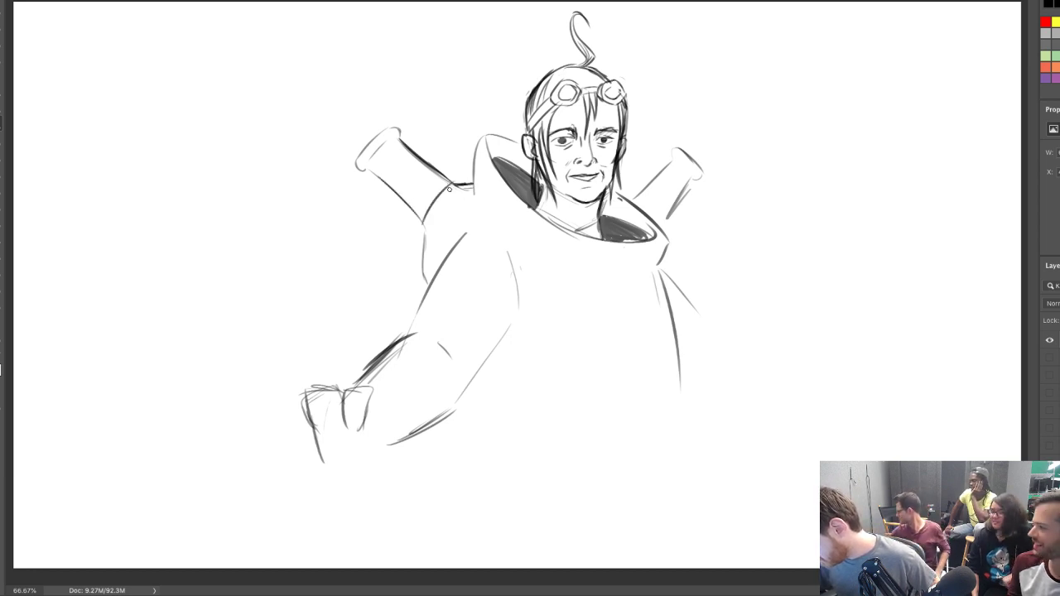
pyautogui.moveTo(423, 223); pyautogui.dragTo(452, 182)
pyautogui.moveTo(389, 189)
pyautogui.mouseDown()
pyautogui.moveTo(419, 150)
pyautogui.moveTo(402, 181)
pyautogui.moveTo(429, 166)
pyautogui.moveTo(422, 193)
pyautogui.moveTo(437, 173)
pyautogui.mouseUp()
pyautogui.hotkey('ctrl', 'z')
pyautogui.hotkey('ctrl', 'z')
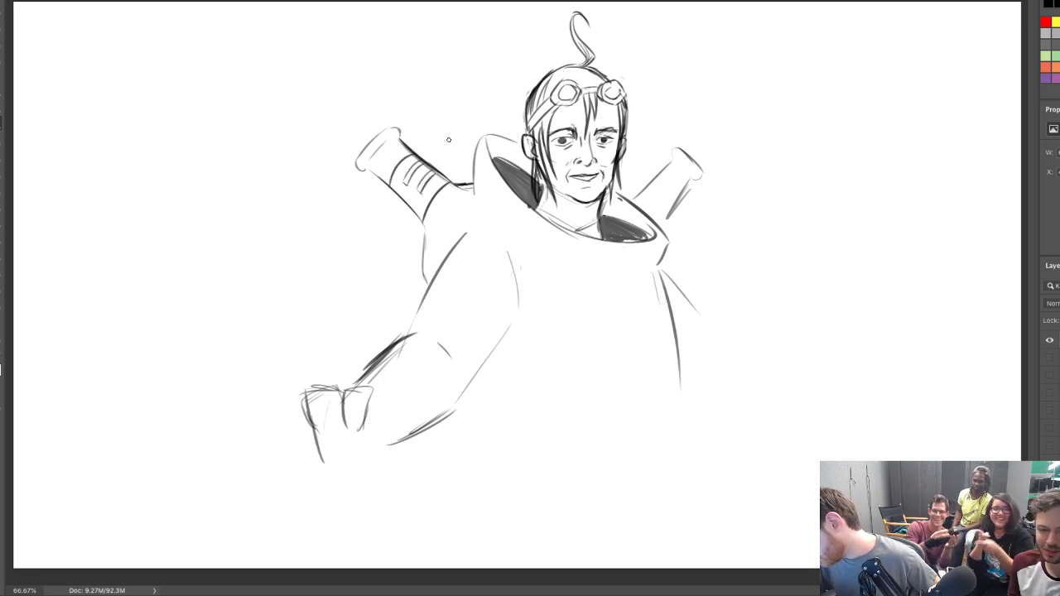
# Draw curved shoulder strap lines from the base of the left tube over the shoulder, with a rounded loop at the upper end
pyautogui.moveTo(470, 225)
pyautogui.mouseDown()
pyautogui.moveTo(517, 260)
pyautogui.moveTo(477, 237)
pyautogui.moveTo(516, 292)
pyautogui.moveTo(469, 220)
pyautogui.moveTo(493, 175)
pyautogui.moveTo(471, 223)
pyautogui.moveTo(462, 201)
pyautogui.moveTo(524, 236)
pyautogui.mouseUp()
pyautogui.hotkey('ctrl', 'z')
pyautogui.moveTo(459, 197); pyautogui.dragTo(526, 227)
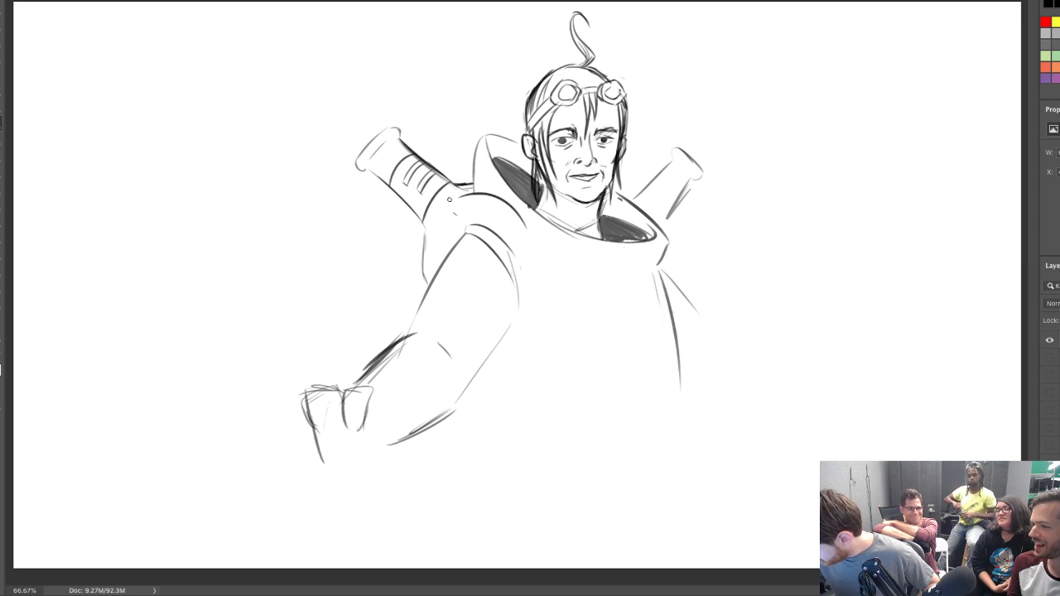
pyautogui.hotkey('ctrl', 'z')
pyautogui.moveTo(455, 219)
pyautogui.mouseDown()
pyautogui.moveTo(464, 196)
pyautogui.moveTo(474, 219)
pyautogui.mouseUp()
pyautogui.hotkey('ctrl', 'z')
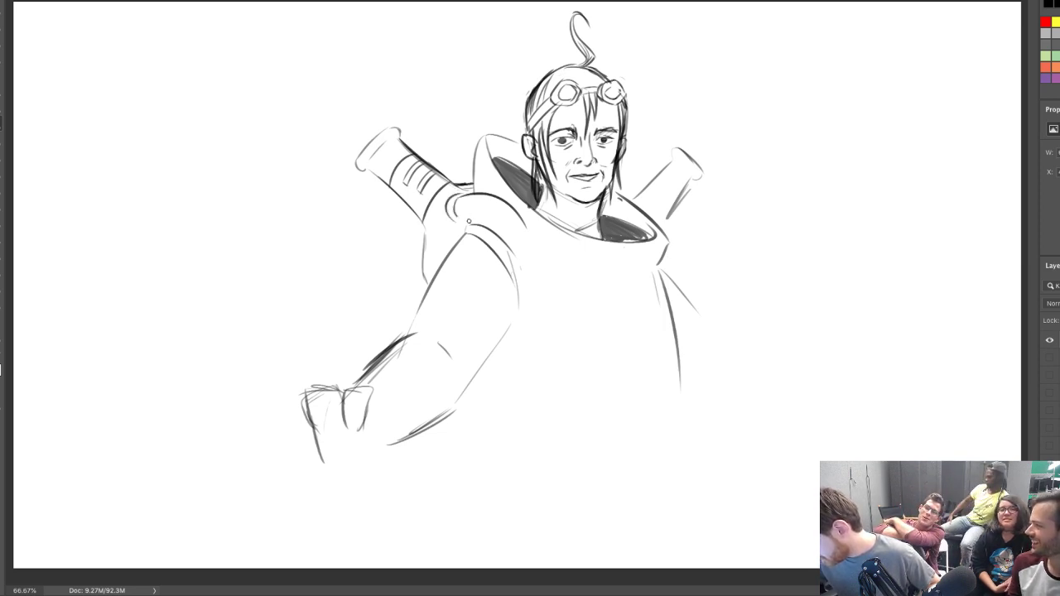
pyautogui.moveTo(458, 216)
pyautogui.mouseDown()
pyautogui.moveTo(512, 231)
pyautogui.moveTo(525, 267)
pyautogui.mouseUp()
pyautogui.hotkey('ctrl', 'z')
pyautogui.hotkey('ctrl', 'z')
pyautogui.hotkey('ctrl', 'z')
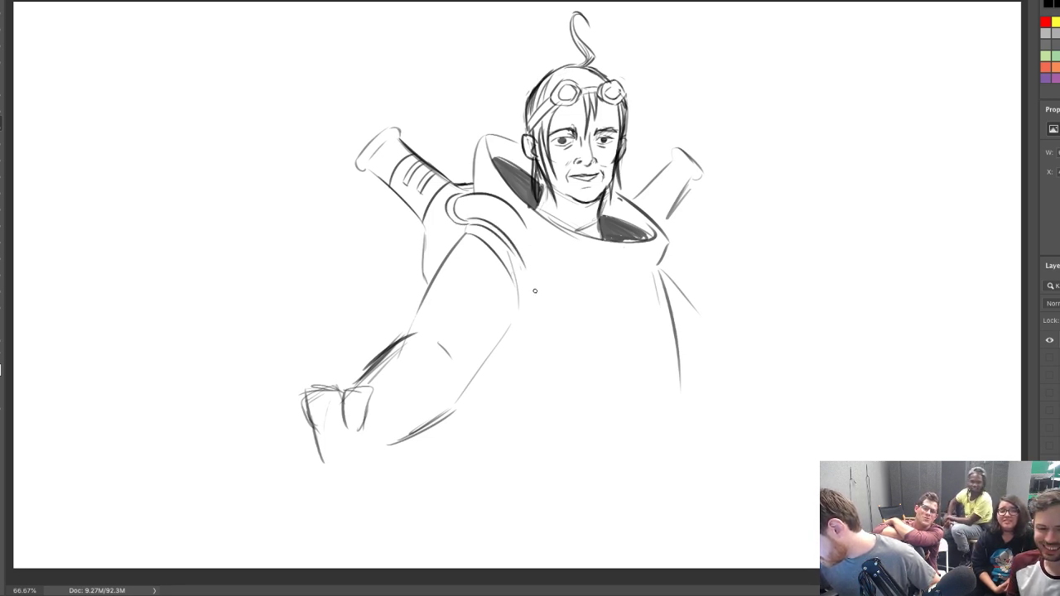
# Extend the shoulder strap down onto the chest and close it with a rounded end
pyautogui.moveTo(525, 225)
pyautogui.mouseDown()
pyautogui.moveTo(545, 276)
pyautogui.moveTo(526, 287)
pyautogui.moveTo(542, 303)
pyautogui.moveTo(532, 295)
pyautogui.moveTo(540, 256)
pyautogui.mouseUp()
pyautogui.hotkey('ctrl', 'z')
pyautogui.hotkey('ctrl', 'z')
pyautogui.hotkey('ctrl', 'z')
pyautogui.hotkey('ctrl', 'z')
pyautogui.moveTo(542, 291)
pyautogui.mouseDown()
pyautogui.moveTo(544, 281)
pyautogui.moveTo(546, 297)
pyautogui.mouseUp()
# Add a short curve at the right shoulder and a curved lower edge beneath the collar's right side
pyautogui.moveTo(666, 259); pyautogui.dragTo(671, 306)
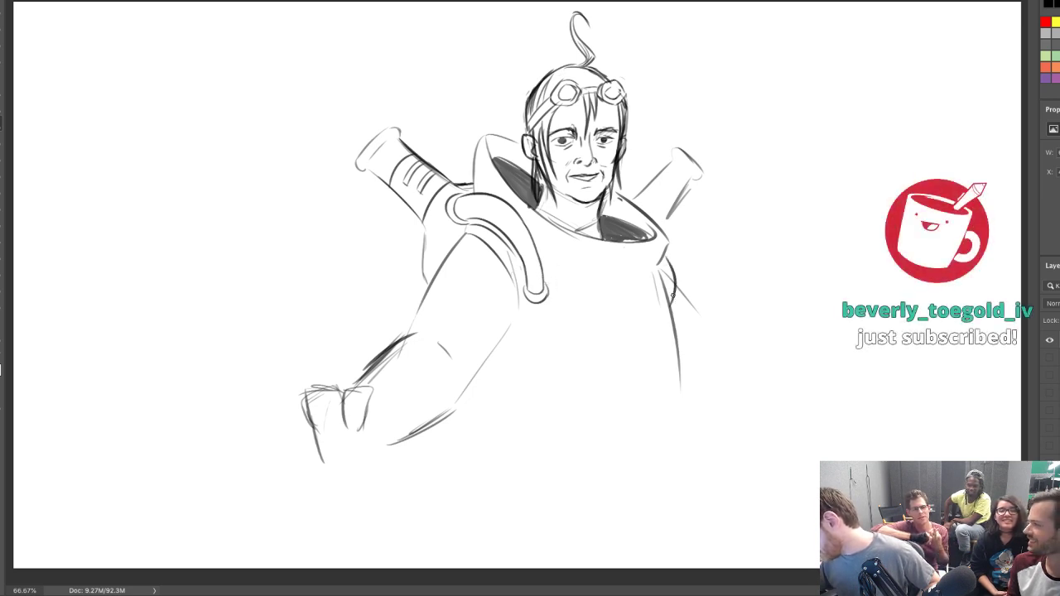
pyautogui.moveTo(572, 276)
pyautogui.mouseDown()
pyautogui.moveTo(660, 266)
pyautogui.moveTo(668, 242)
pyautogui.mouseUp()
pyautogui.hotkey('ctrl', 'z')
pyautogui.hotkey('ctrl', 'z')
pyautogui.moveTo(606, 286); pyautogui.dragTo(668, 245)
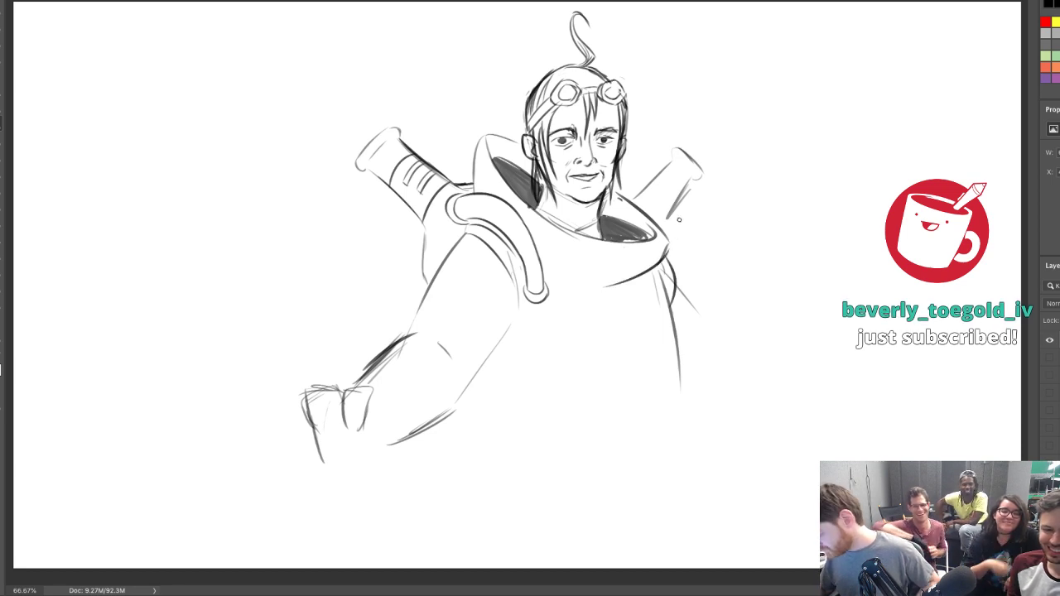
# Clean up the rough hand and redraw it as a closed fist with finger divisions and an oval thumb
pyautogui.press('e')
pyautogui.moveTo(316, 423)
pyautogui.mouseDown()
pyautogui.moveTo(307, 400)
pyautogui.moveTo(343, 391)
pyautogui.moveTo(354, 460)
pyautogui.moveTo(330, 467)
pyautogui.mouseUp()
pyautogui.hotkey('ctrl', 'z')
pyautogui.hotkey('ctrl', 'z')
pyautogui.hotkey('ctrl', 'z')
pyautogui.moveTo(344, 393)
pyautogui.mouseDown()
pyautogui.moveTo(347, 429)
pyautogui.moveTo(365, 391)
pyautogui.mouseUp()
pyautogui.moveTo(364, 414)
pyautogui.mouseDown()
pyautogui.moveTo(361, 396)
pyautogui.moveTo(346, 432)
pyautogui.moveTo(357, 429)
pyautogui.mouseUp()
pyautogui.moveTo(373, 386)
pyautogui.mouseDown()
pyautogui.moveTo(360, 399)
pyautogui.moveTo(362, 386)
pyautogui.mouseUp()
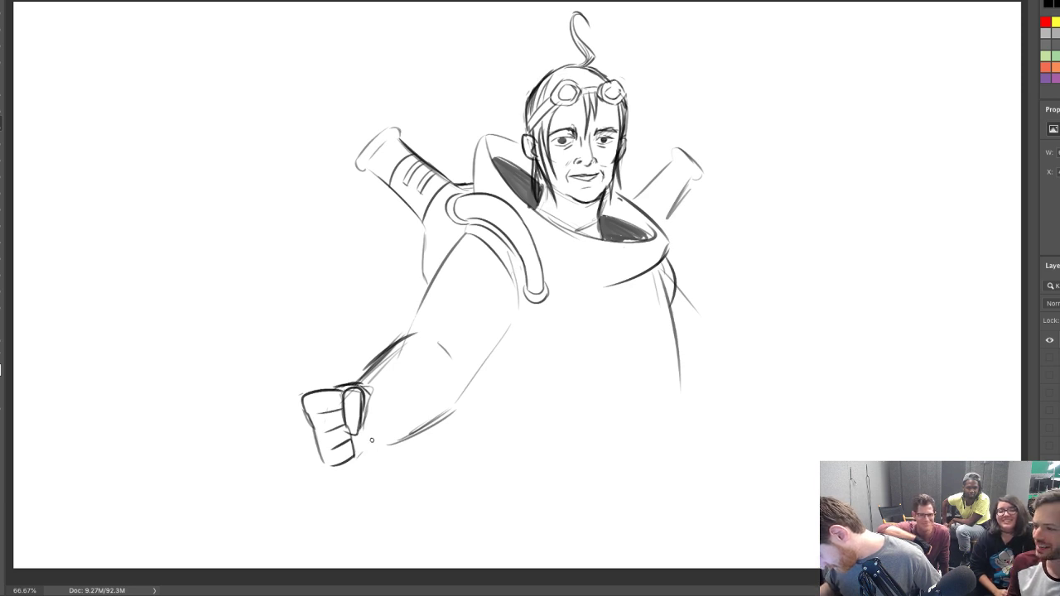
# Outline the underside of the forearm to the elbow and shape a flared glove with a curved cuff edge
pyautogui.moveTo(361, 455)
pyautogui.mouseDown()
pyautogui.moveTo(454, 414)
pyautogui.moveTo(480, 370)
pyautogui.mouseUp()
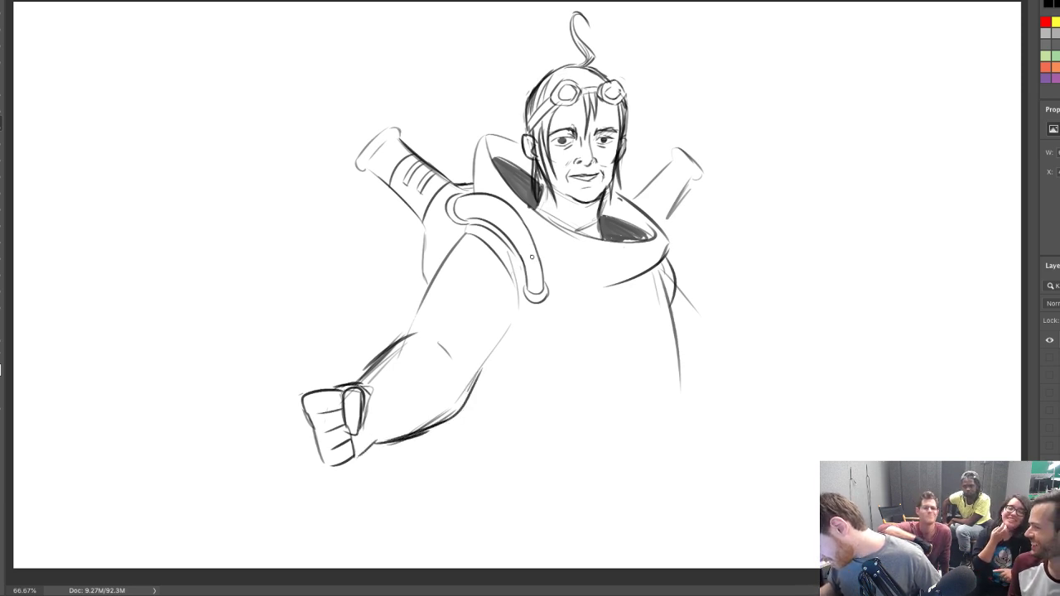
pyautogui.moveTo(378, 369)
pyautogui.mouseDown()
pyautogui.moveTo(412, 343)
pyautogui.moveTo(414, 353)
pyautogui.moveTo(386, 370)
pyautogui.moveTo(404, 339)
pyautogui.moveTo(373, 367)
pyautogui.moveTo(395, 340)
pyautogui.moveTo(431, 359)
pyautogui.moveTo(448, 401)
pyautogui.mouseUp()
pyautogui.press('b')
pyautogui.moveTo(422, 336); pyautogui.dragTo(456, 373)
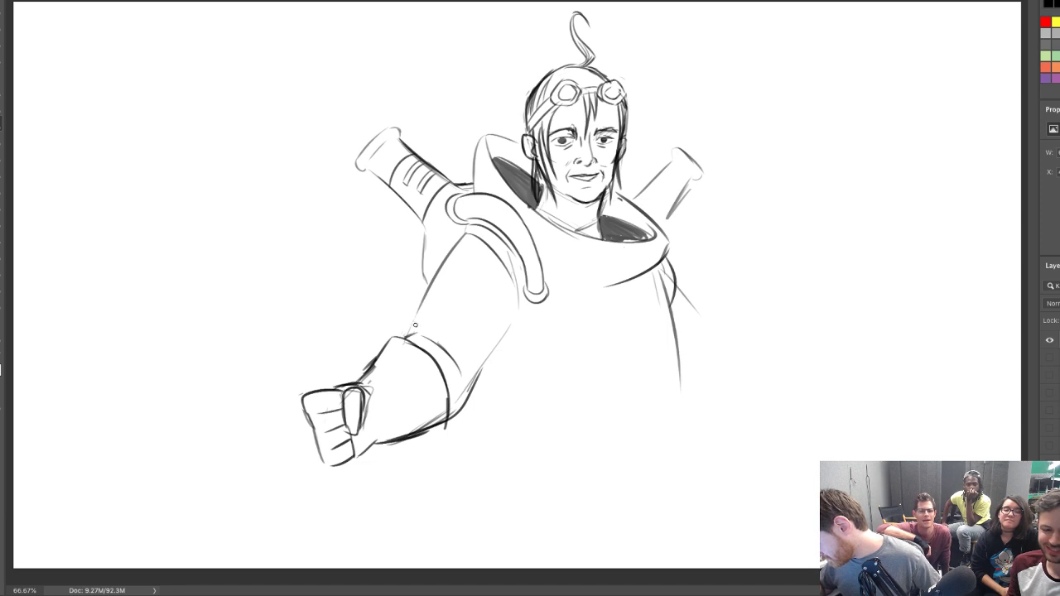
# Darken both edges of the left upper arm and draw a long diagonal line down from the right shoulder
pyautogui.moveTo(413, 333)
pyautogui.mouseDown()
pyautogui.moveTo(439, 255)
pyautogui.moveTo(458, 243)
pyautogui.mouseUp()
pyautogui.hotkey('ctrl', 'z')
pyautogui.moveTo(486, 372); pyautogui.dragTo(515, 313)
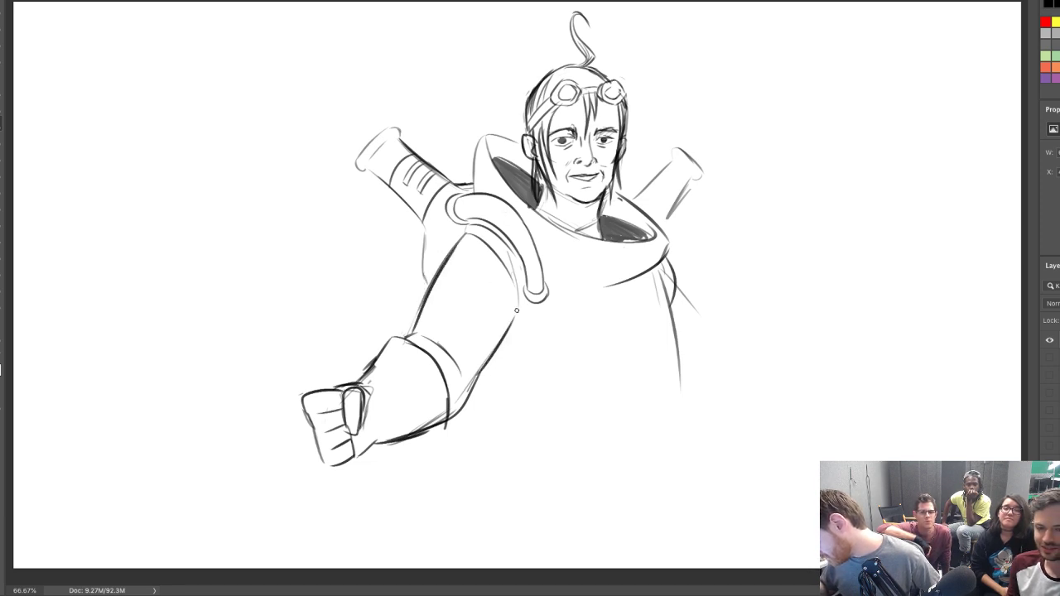
pyautogui.moveTo(675, 303); pyautogui.dragTo(732, 396)
# Replace the collar's curved lower edge with a pointed one and draw a second, larger V-shaped edge below it
pyautogui.moveTo(552, 275)
pyautogui.mouseDown()
pyautogui.moveTo(647, 300)
pyautogui.moveTo(625, 296)
pyautogui.moveTo(666, 260)
pyautogui.mouseUp()
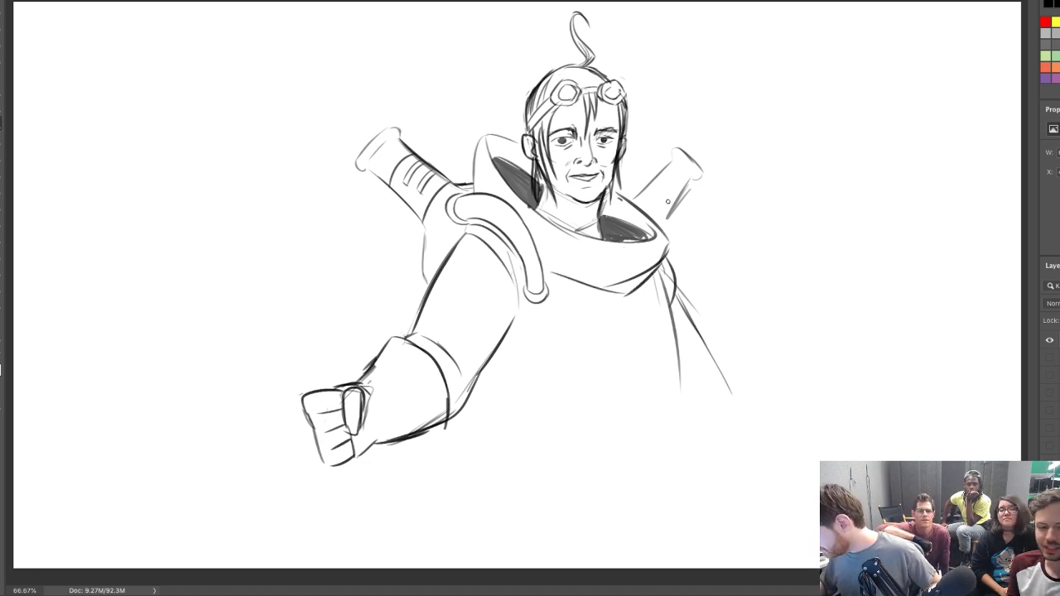
pyautogui.press('e')
pyautogui.moveTo(608, 284); pyautogui.dragTo(649, 266)
pyautogui.press('b')
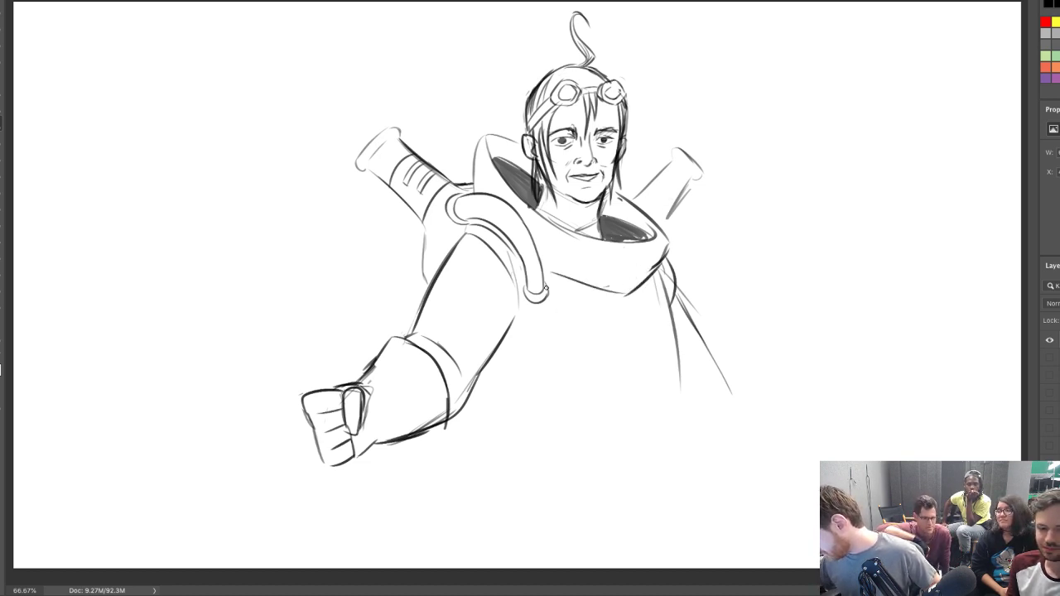
pyautogui.moveTo(546, 287)
pyautogui.mouseDown()
pyautogui.moveTo(629, 326)
pyautogui.moveTo(656, 279)
pyautogui.mouseUp()
pyautogui.hotkey('ctrl', 'z')
pyautogui.moveTo(636, 328)
pyautogui.mouseDown()
pyautogui.moveTo(664, 260)
pyautogui.moveTo(660, 268)
pyautogui.mouseUp()
pyautogui.hotkey('ctrl', 'z')
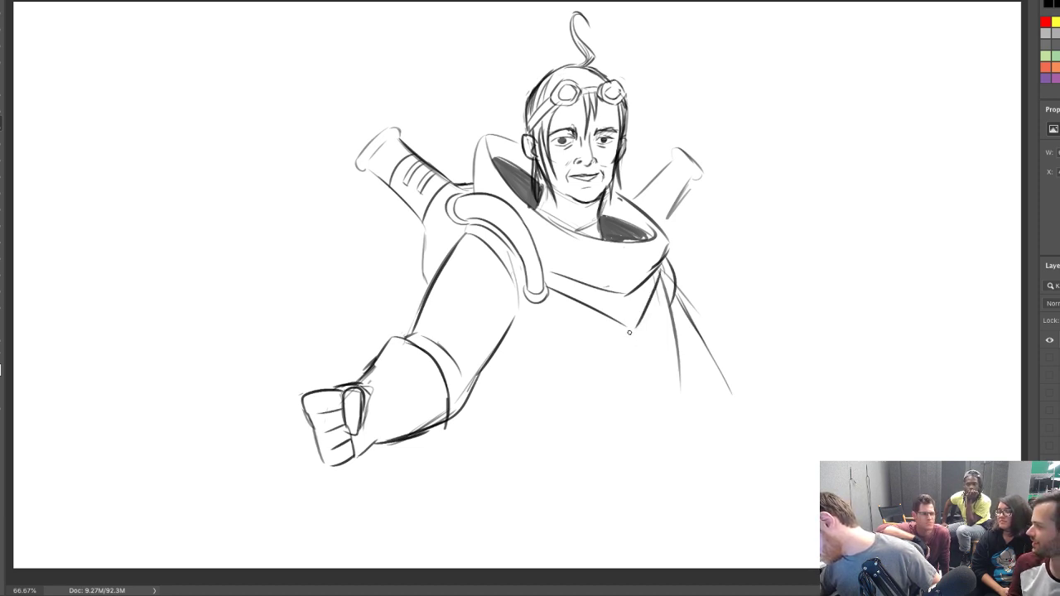
# Darken the back contour below the left tube and thicken the rims of both shoulder tubes
pyautogui.moveTo(425, 228); pyautogui.dragTo(421, 286)
pyautogui.moveTo(358, 163); pyautogui.dragTo(396, 128)
pyautogui.moveTo(670, 148)
pyautogui.mouseDown()
pyautogui.moveTo(700, 169)
pyautogui.moveTo(668, 166)
pyautogui.moveTo(693, 178)
pyautogui.mouseUp()
pyautogui.hotkey('ctrl', 'z')
pyautogui.moveTo(473, 187); pyautogui.dragTo(487, 135)
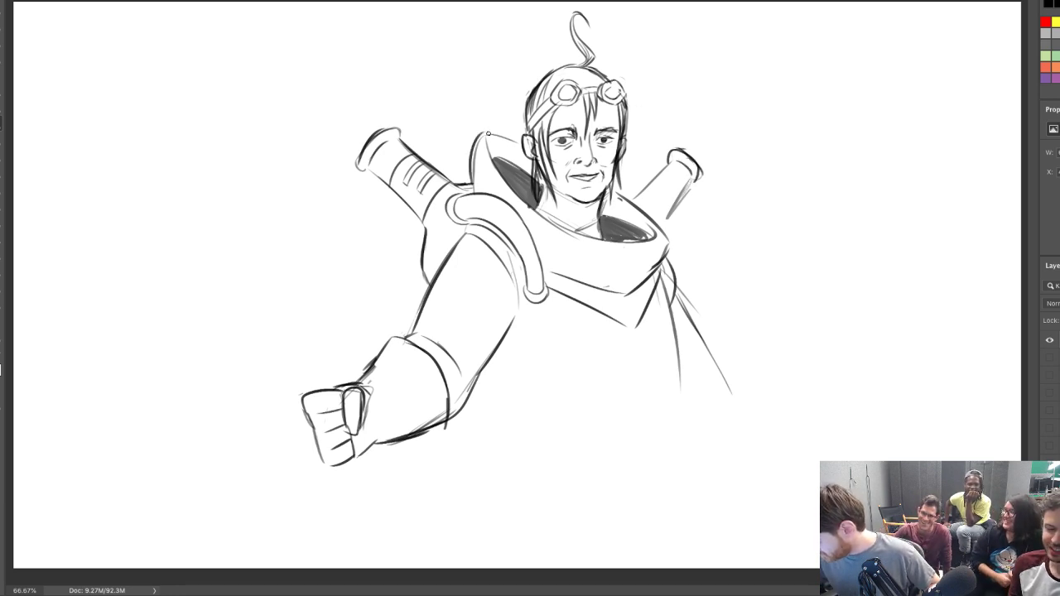
# Redraw the collar's upper left edge and refine the hairline and neck lines inside the collar
pyautogui.hotkey('ctrl', 'z')
pyautogui.moveTo(473, 192)
pyautogui.mouseDown()
pyautogui.moveTo(487, 135)
pyautogui.moveTo(544, 143)
pyautogui.mouseUp()
pyautogui.moveTo(589, 72); pyautogui.dragTo(591, 84)
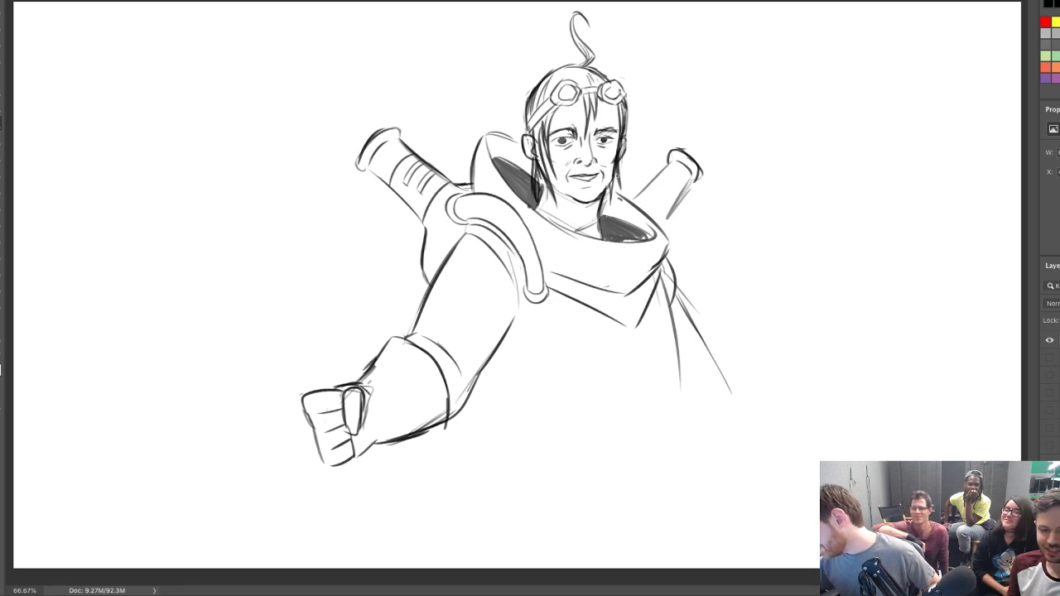
pyautogui.moveTo(609, 187); pyautogui.dragTo(596, 234)
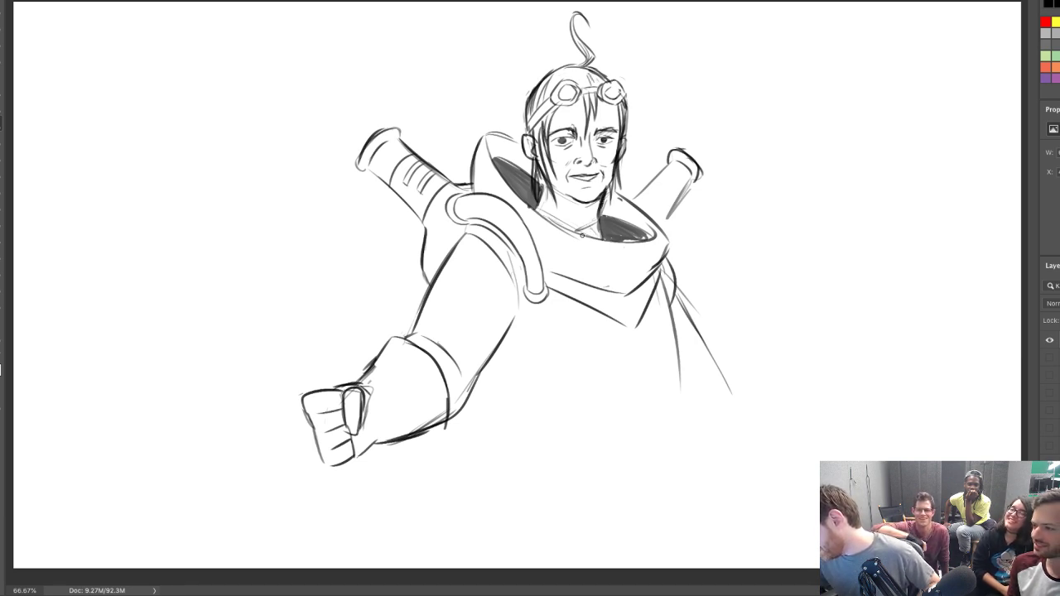
pyautogui.moveTo(537, 207)
pyautogui.mouseDown()
pyautogui.moveTo(577, 231)
pyautogui.moveTo(564, 227)
pyautogui.moveTo(587, 208)
pyautogui.mouseUp()
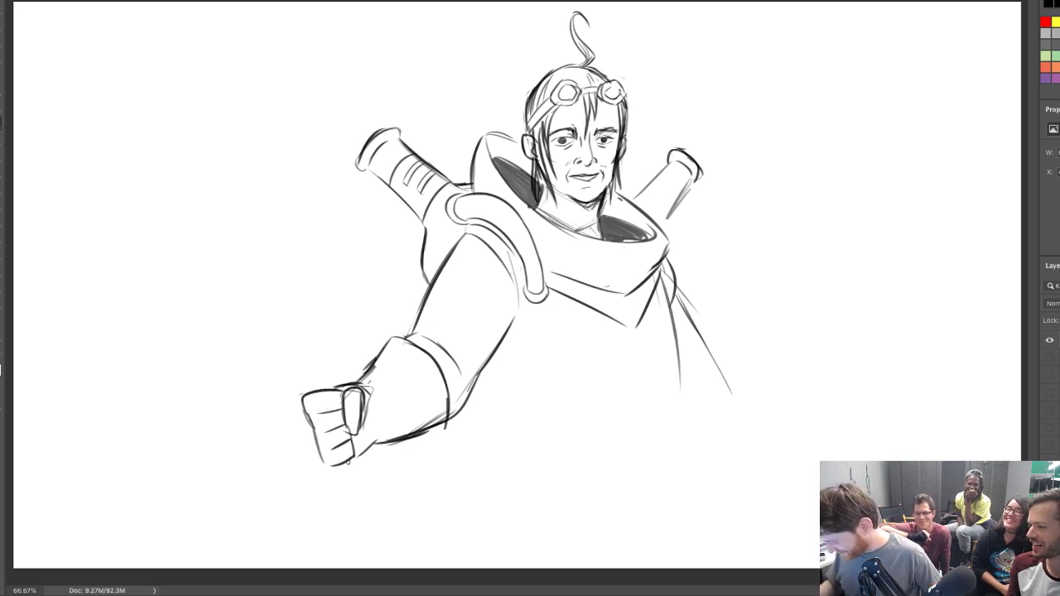
# Draw a staff shaft from the fist down to the canvas edge, then add wrist creases and a second cuff line
pyautogui.moveTo(348, 462); pyautogui.dragTo(362, 539)
pyautogui.hotkey('ctrl', 'z')
pyautogui.moveTo(348, 462); pyautogui.dragTo(365, 566)
pyautogui.moveTo(360, 439); pyautogui.dragTo(380, 569)
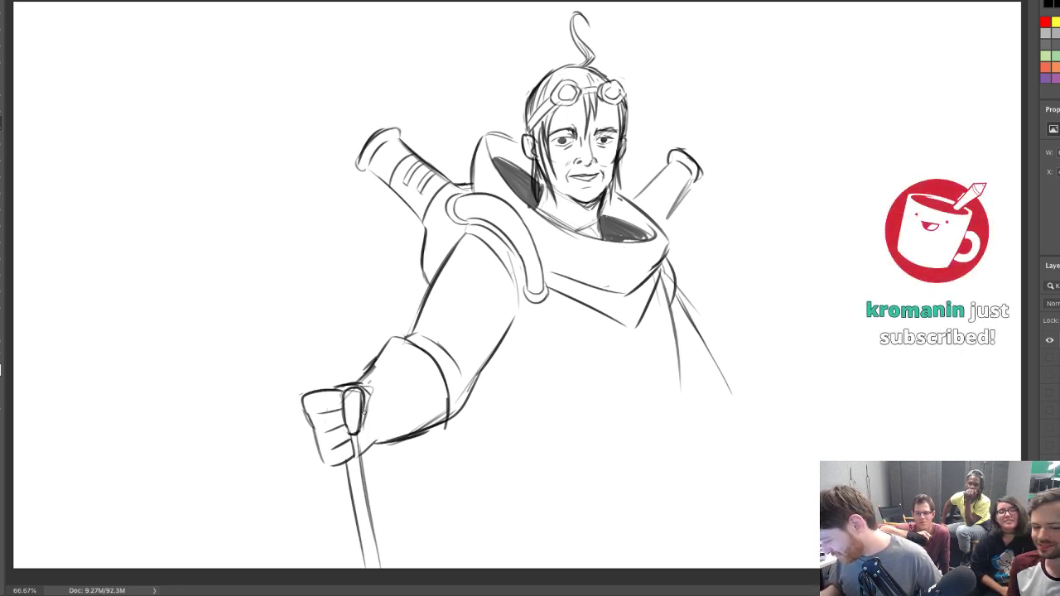
pyautogui.moveTo(365, 387)
pyautogui.mouseDown()
pyautogui.moveTo(371, 411)
pyautogui.moveTo(380, 410)
pyautogui.mouseUp()
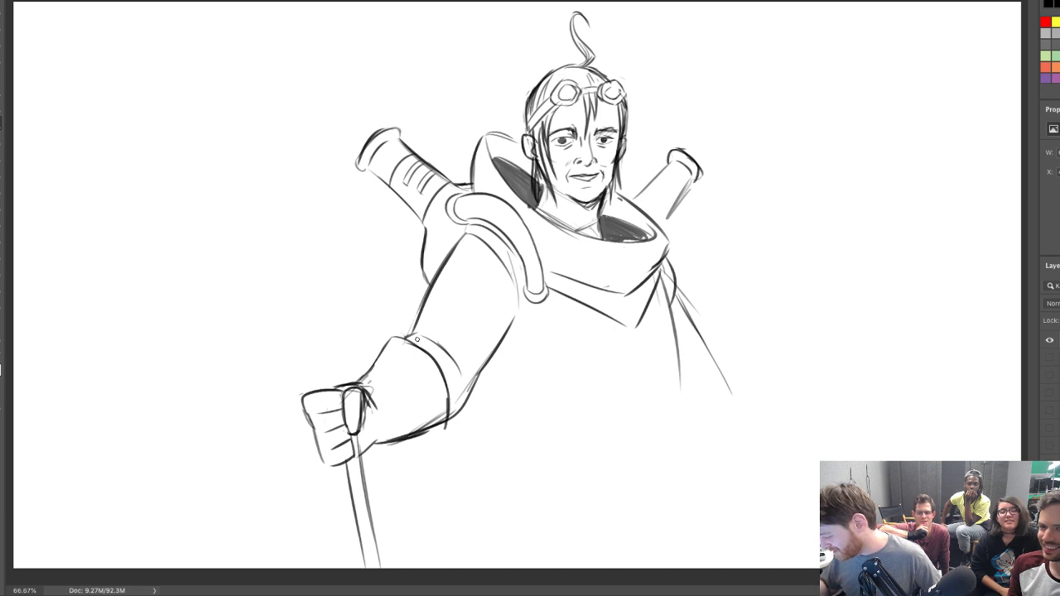
pyautogui.moveTo(416, 339); pyautogui.dragTo(441, 428)
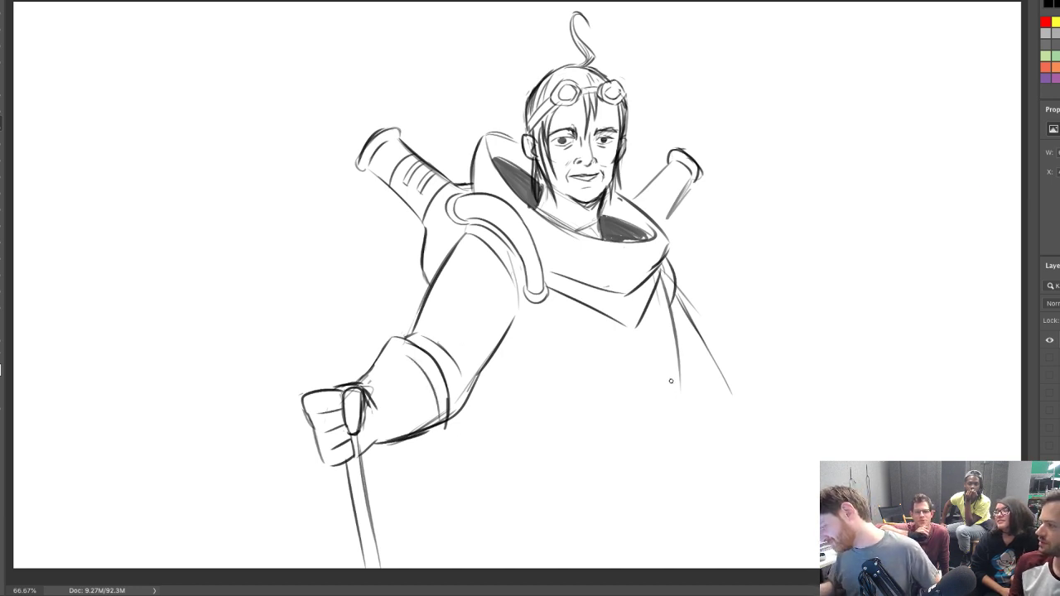
# Draw the torso's right contour below the shoulder and its left contour below the elbow
pyautogui.moveTo(675, 331); pyautogui.dragTo(669, 452)
pyautogui.hotkey('ctrl', 'z')
pyautogui.moveTo(674, 330); pyautogui.dragTo(674, 453)
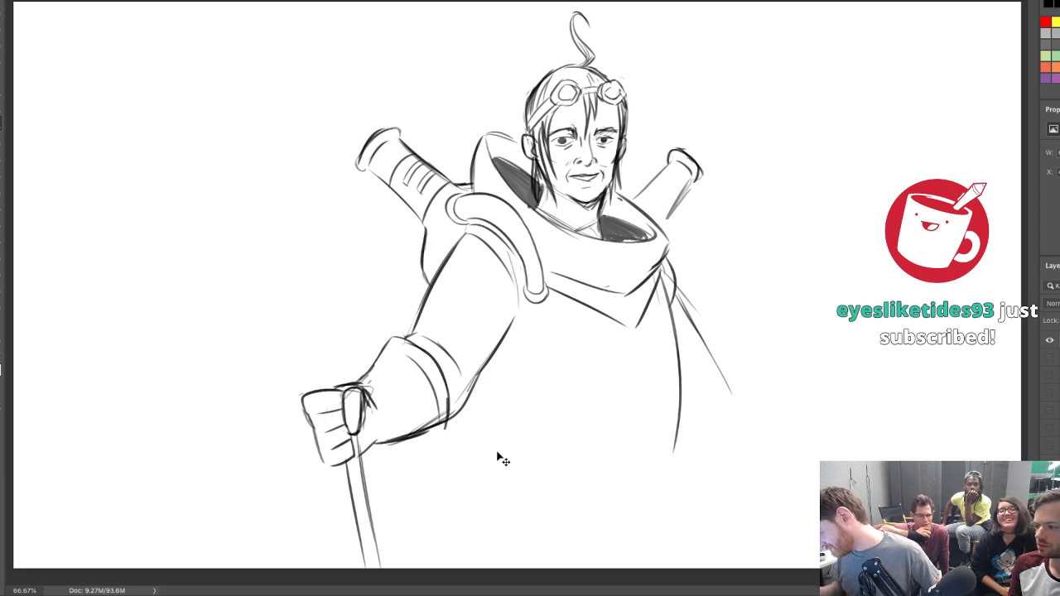
pyautogui.moveTo(475, 394); pyautogui.dragTo(471, 484)
pyautogui.hotkey('ctrl', 'z')
pyautogui.moveTo(470, 398); pyautogui.dragTo(461, 490)
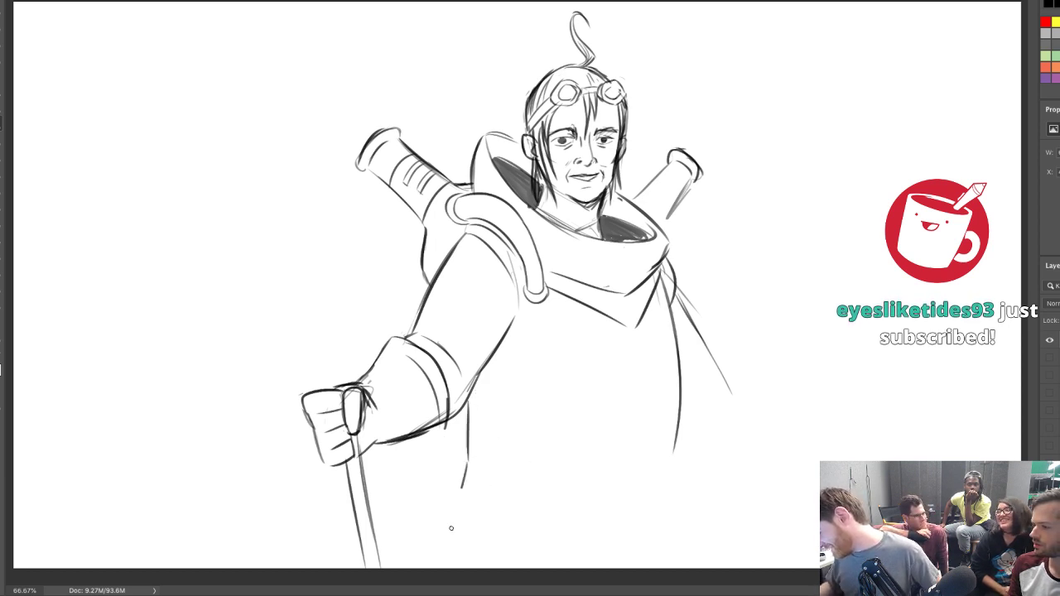
# Extend the robe's two side lines downward from the torso, flaring outward toward the canvas's lower edge
pyautogui.moveTo(452, 528); pyautogui.dragTo(452, 540)
pyautogui.hotkey('ctrl', 'z')
pyautogui.moveTo(466, 464); pyautogui.dragTo(460, 563)
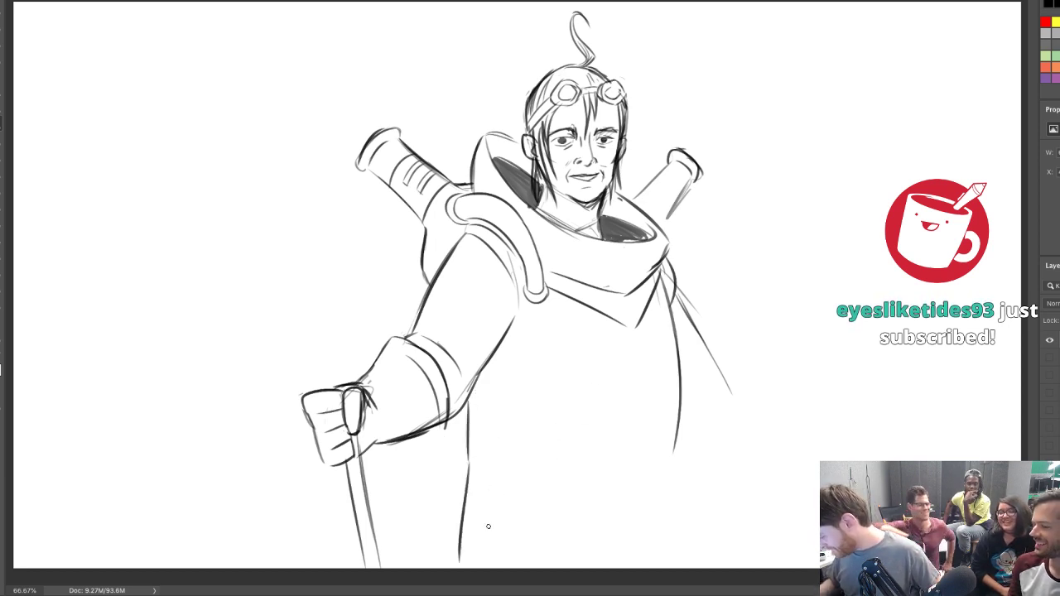
pyautogui.hotkey('ctrl', 'z')
pyautogui.moveTo(466, 473); pyautogui.dragTo(456, 568)
pyautogui.moveTo(681, 451); pyautogui.dragTo(704, 551)
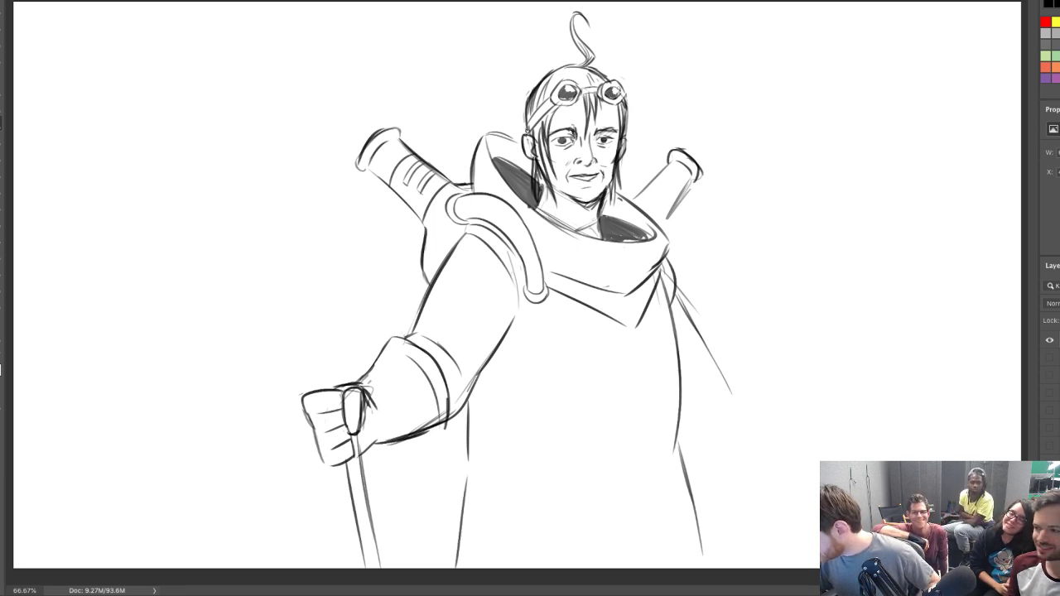
# Shade the goggle lenses and add short hatch marks across the goggle strap
pyautogui.moveTo(532, 114); pyautogui.dragTo(535, 123)
pyautogui.moveTo(536, 111); pyautogui.dragTo(542, 117)
pyautogui.moveTo(544, 105); pyautogui.dragTo(549, 111)
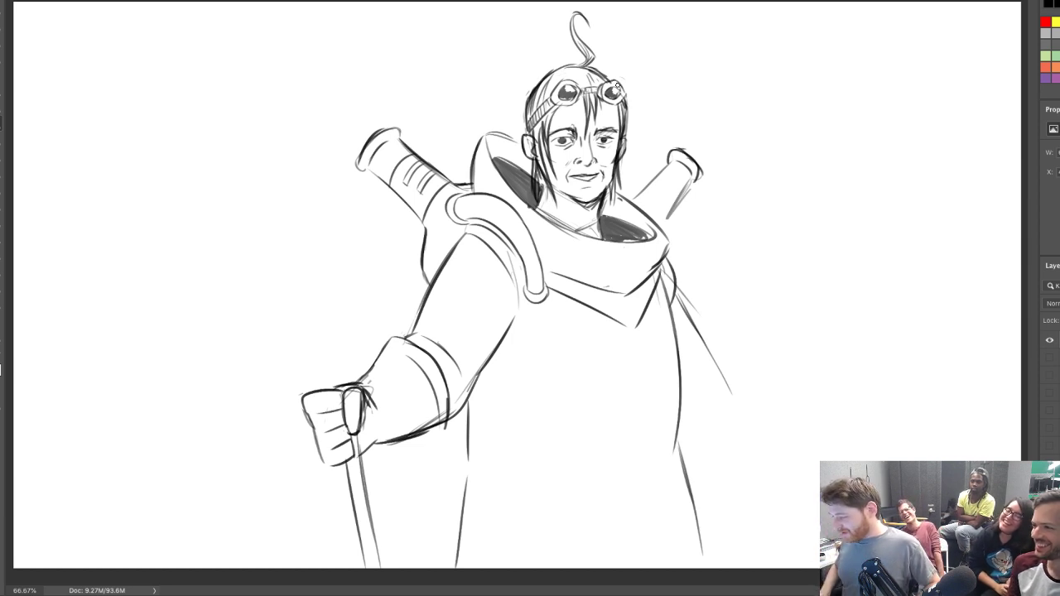
# Darken the staff below the fist, extend its shaft above the hand and add angular facets near its upper end
pyautogui.moveTo(348, 464); pyautogui.dragTo(363, 570)
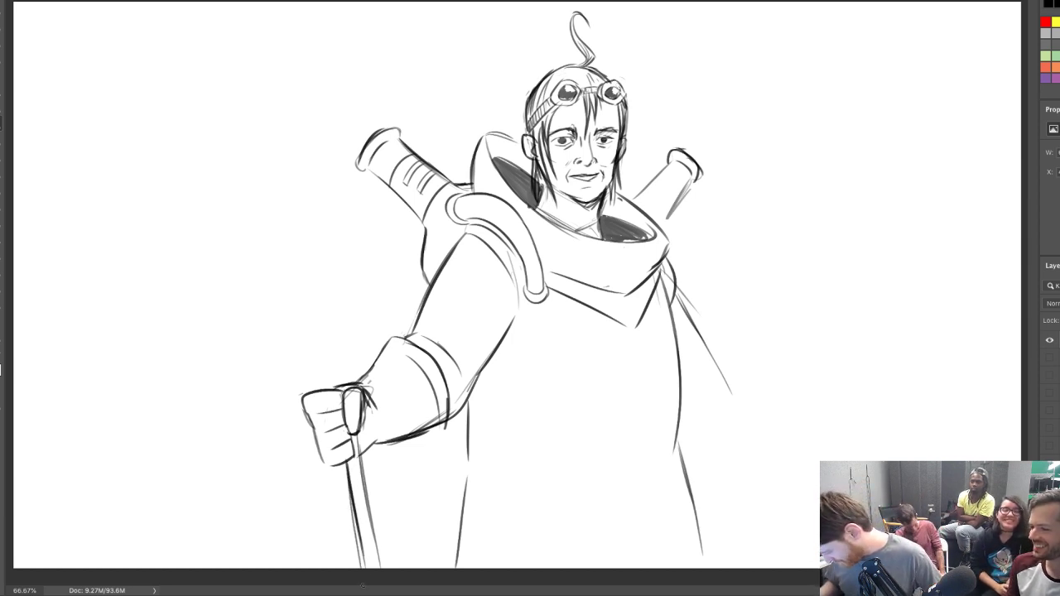
pyautogui.moveTo(362, 475); pyautogui.dragTo(378, 571)
pyautogui.moveTo(334, 388)
pyautogui.mouseDown()
pyautogui.moveTo(323, 308)
pyautogui.moveTo(343, 311)
pyautogui.mouseUp()
pyautogui.moveTo(347, 368); pyautogui.dragTo(343, 307)
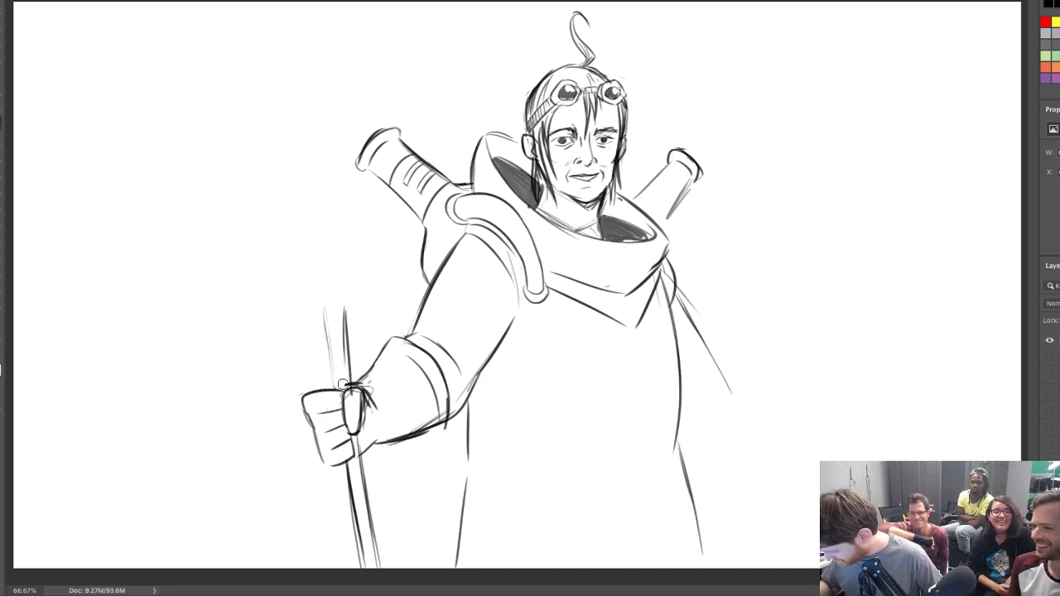
pyautogui.moveTo(323, 313); pyautogui.dragTo(317, 293)
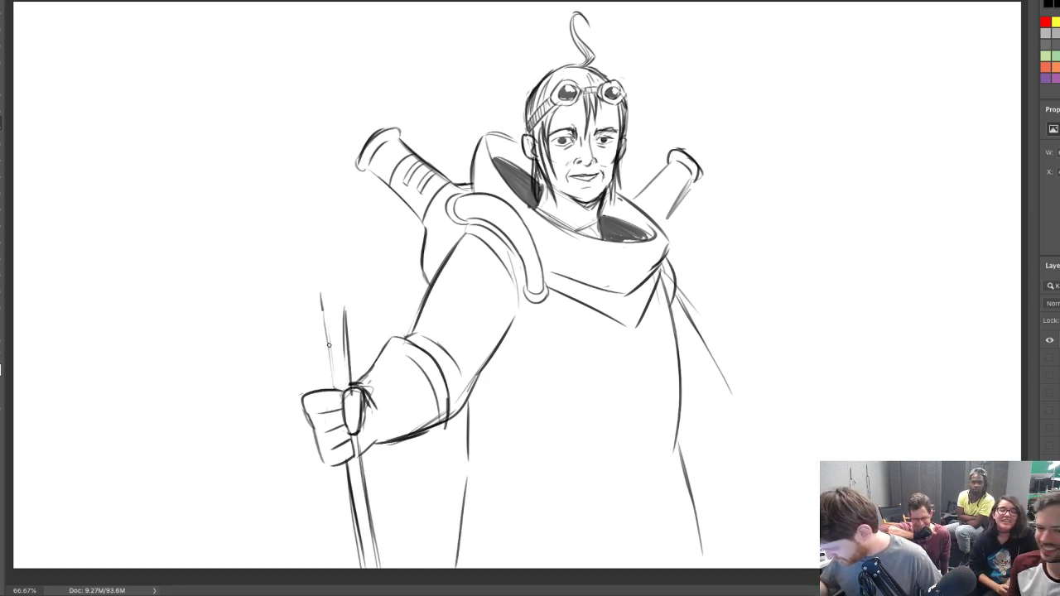
pyautogui.moveTo(334, 382); pyautogui.dragTo(317, 293)
pyautogui.moveTo(348, 340)
pyautogui.mouseDown()
pyautogui.moveTo(345, 285)
pyautogui.moveTo(357, 317)
pyautogui.moveTo(327, 371)
pyautogui.moveTo(335, 383)
pyautogui.mouseUp()
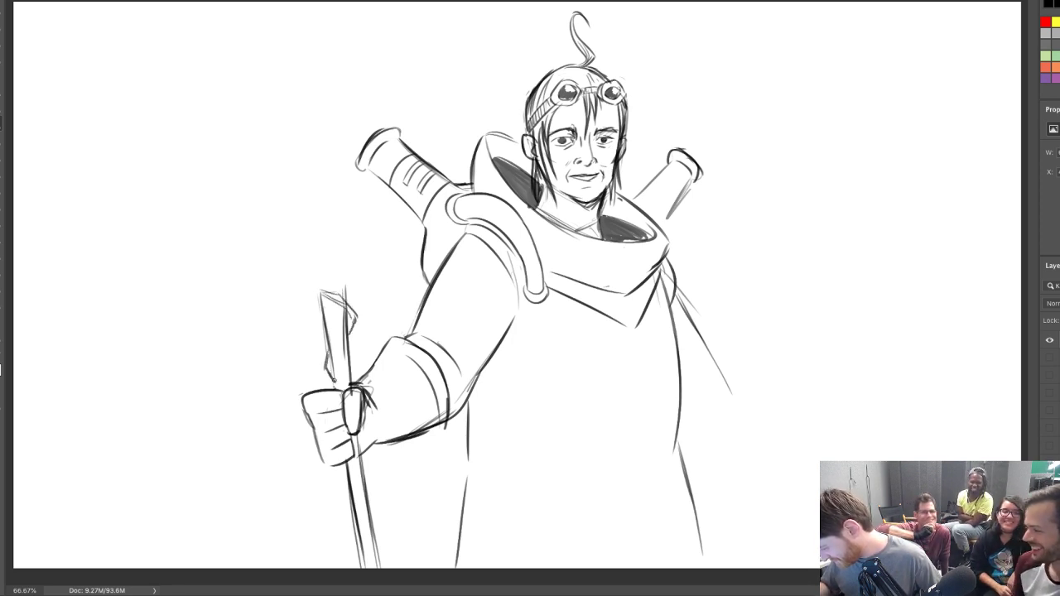
# Sketch a cross-shaped staff head with a rounded center and faceted blades pointing up and to both sides
pyautogui.moveTo(307, 271)
pyautogui.mouseDown()
pyautogui.moveTo(312, 280)
pyautogui.moveTo(275, 229)
pyautogui.moveTo(214, 237)
pyautogui.moveTo(216, 261)
pyautogui.moveTo(289, 273)
pyautogui.mouseUp()
pyautogui.moveTo(305, 236)
pyautogui.mouseDown()
pyautogui.moveTo(319, 154)
pyautogui.moveTo(357, 214)
pyautogui.moveTo(356, 283)
pyautogui.moveTo(346, 293)
pyautogui.moveTo(307, 275)
pyautogui.moveTo(320, 291)
pyautogui.mouseUp()
pyautogui.moveTo(360, 249)
pyautogui.mouseDown()
pyautogui.moveTo(386, 236)
pyautogui.moveTo(439, 250)
pyautogui.mouseUp()
pyautogui.hotkey('ctrl', 'z')
pyautogui.moveTo(363, 279)
pyautogui.mouseDown()
pyautogui.moveTo(393, 288)
pyautogui.moveTo(460, 273)
pyautogui.mouseUp()
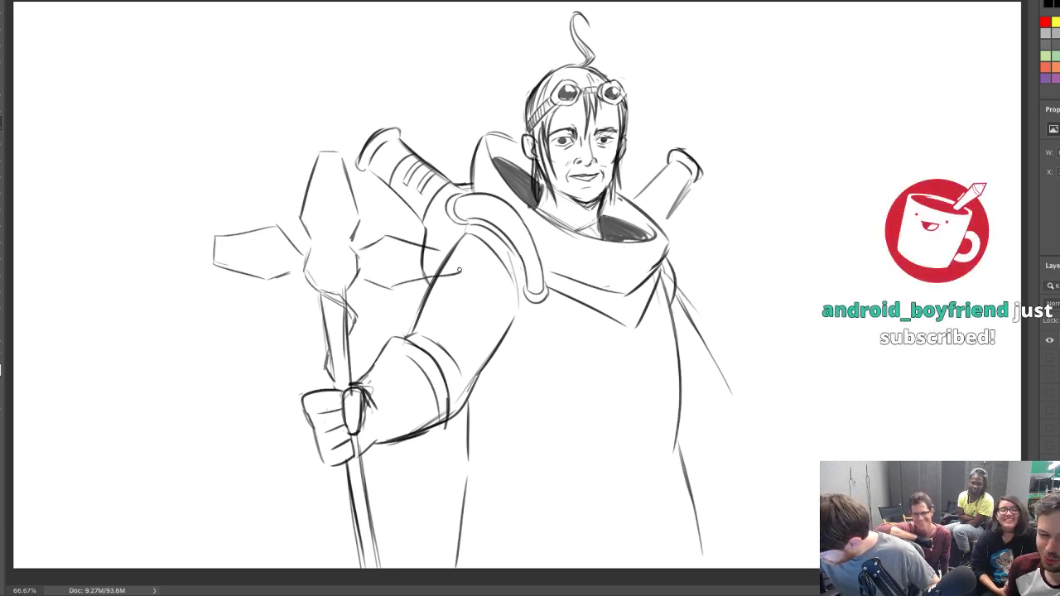
# Close off the tip of the staff's right blade and extend the left blade's tip farther outward
pyautogui.moveTo(414, 243); pyautogui.dragTo(452, 252)
pyautogui.moveTo(454, 258)
pyautogui.mouseDown()
pyautogui.moveTo(451, 275)
pyautogui.moveTo(419, 270)
pyautogui.mouseUp()
pyautogui.press('e')
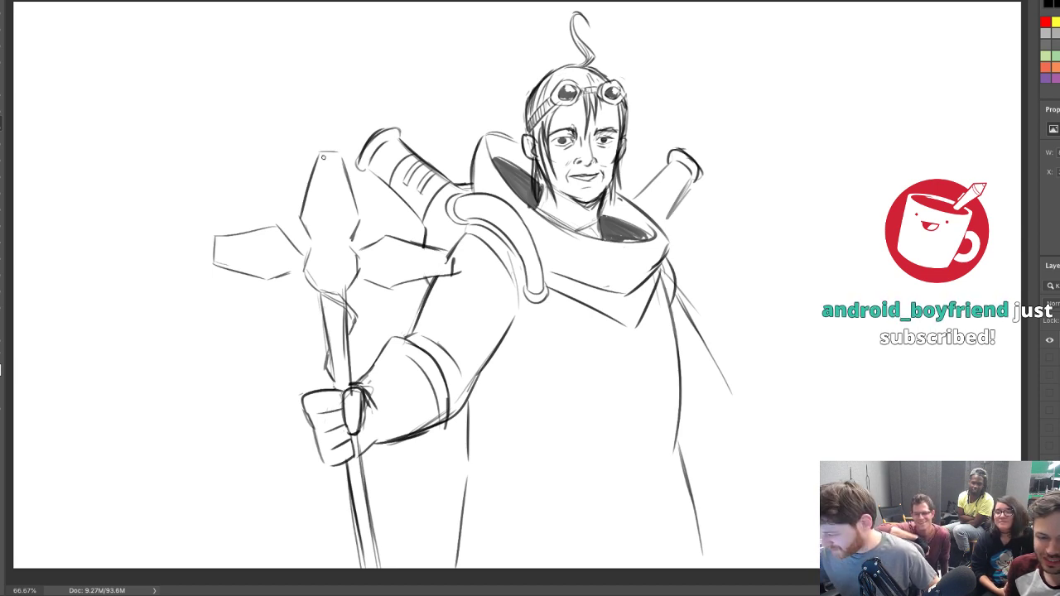
pyautogui.moveTo(274, 278); pyautogui.dragTo(206, 261)
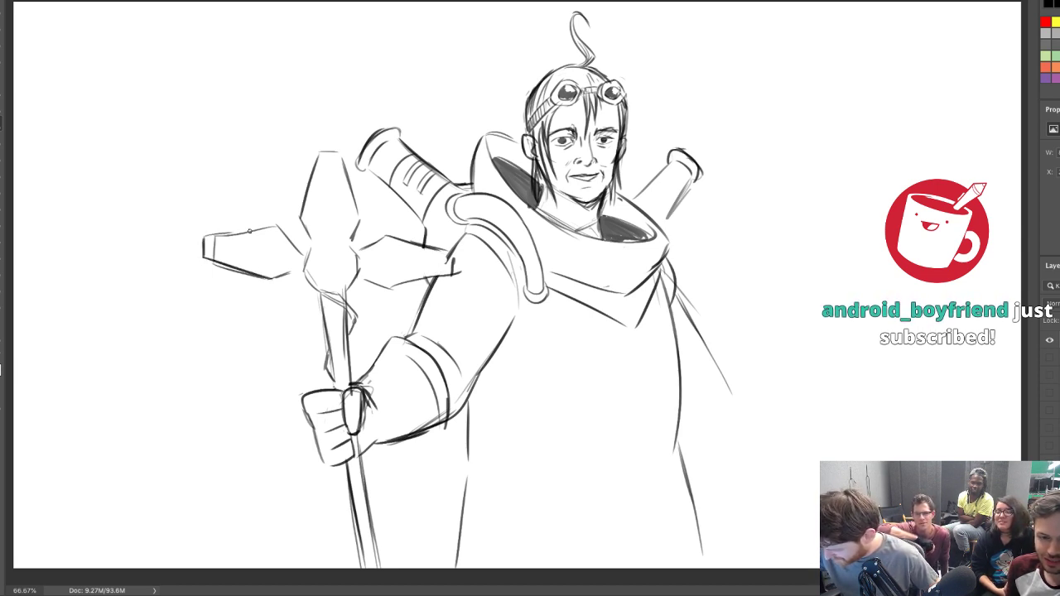
# Draw a small ring inside the staff's hub and double the outline along the sides of the upper blade
pyautogui.moveTo(329, 253)
pyautogui.mouseDown()
pyautogui.moveTo(321, 261)
pyautogui.moveTo(343, 276)
pyautogui.moveTo(320, 260)
pyautogui.mouseUp()
pyautogui.moveTo(307, 220); pyautogui.dragTo(327, 158)
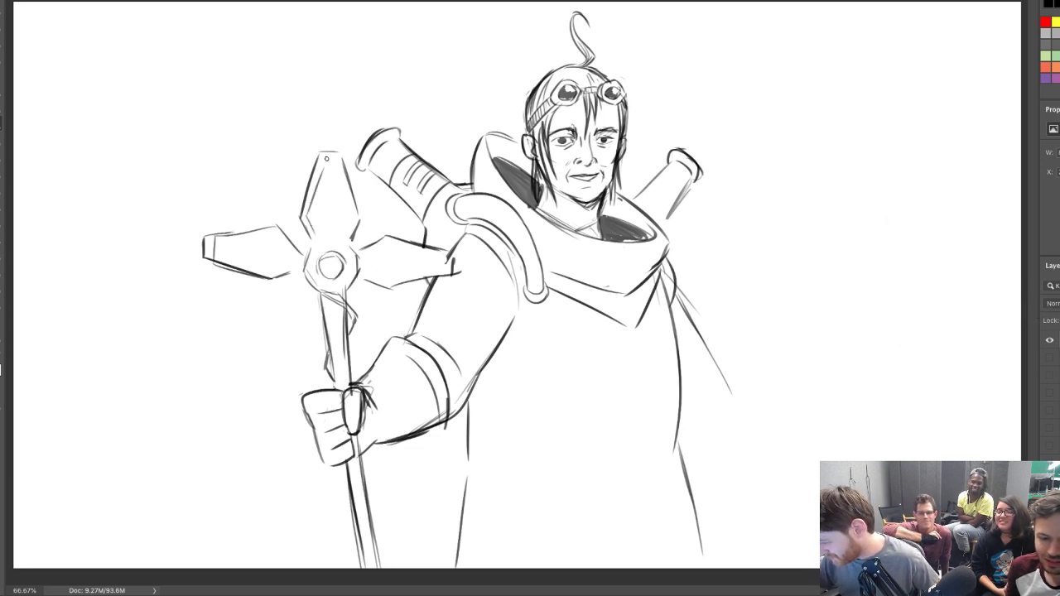
pyautogui.moveTo(308, 214)
pyautogui.mouseDown()
pyautogui.moveTo(323, 162)
pyautogui.moveTo(340, 159)
pyautogui.moveTo(355, 241)
pyautogui.mouseUp()
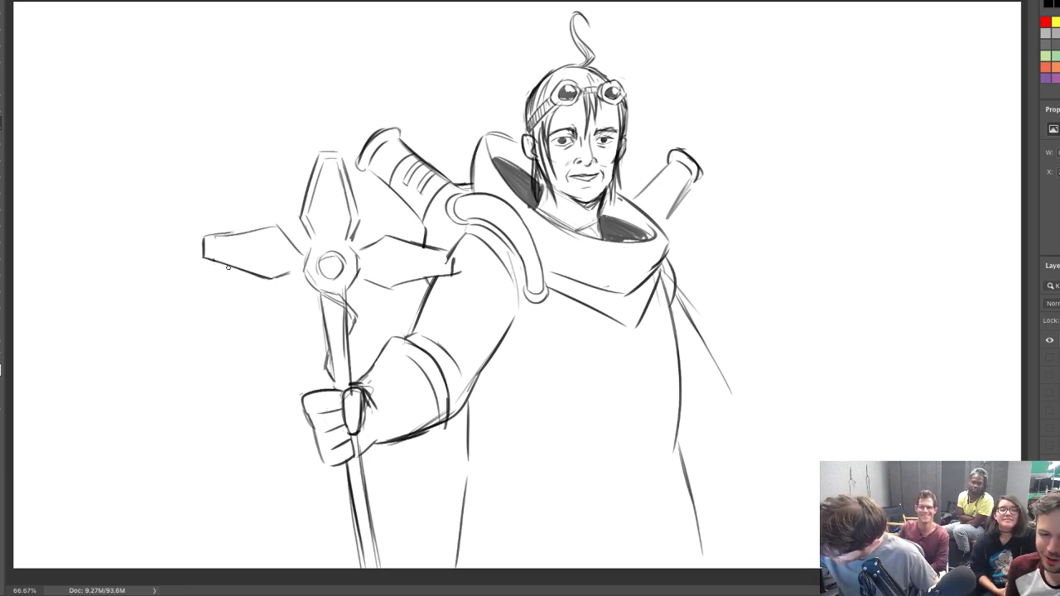
# Add a second contour line around the staff's left blade, along its upper edge and the slope towards the hub
pyautogui.moveTo(212, 258)
pyautogui.mouseDown()
pyautogui.moveTo(268, 273)
pyautogui.moveTo(207, 240)
pyautogui.moveTo(273, 230)
pyautogui.mouseUp()
pyautogui.hotkey('ctrl', 'z')
pyautogui.moveTo(215, 231); pyautogui.dragTo(276, 223)
pyautogui.hotkey('ctrl', 'z')
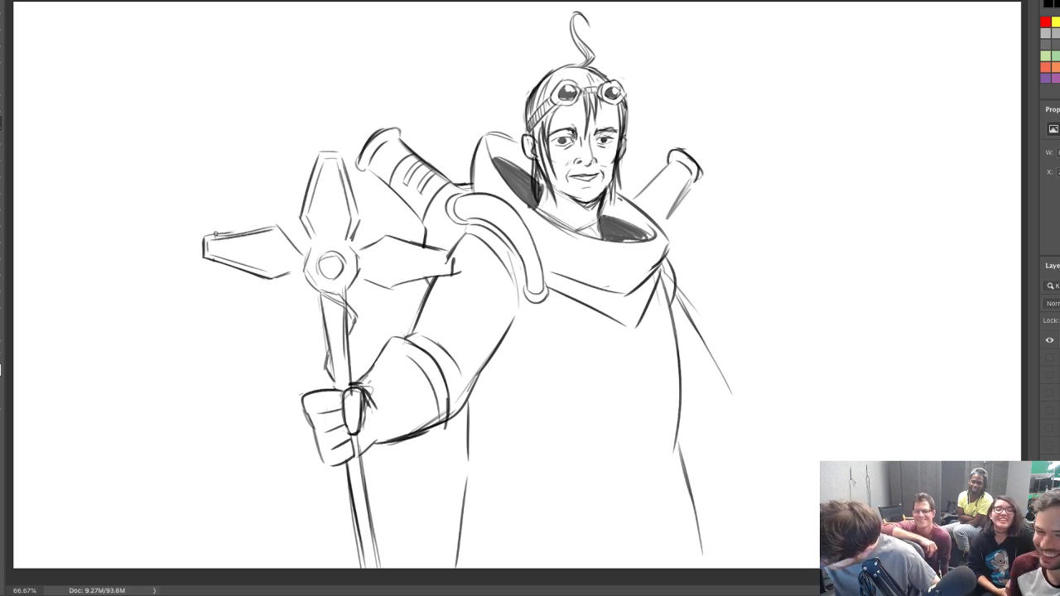
pyautogui.moveTo(213, 236); pyautogui.dragTo(269, 223)
pyautogui.moveTo(360, 249)
pyautogui.mouseDown()
pyautogui.moveTo(386, 240)
pyautogui.moveTo(352, 221)
pyautogui.moveTo(312, 244)
pyautogui.mouseUp()
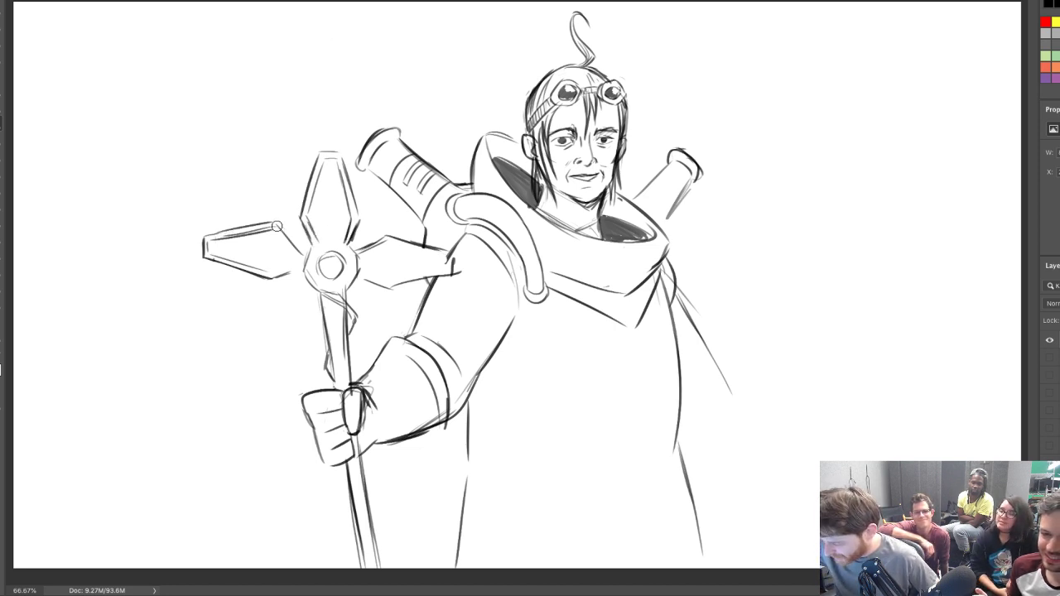
pyautogui.press('[')
pyautogui.press('[')
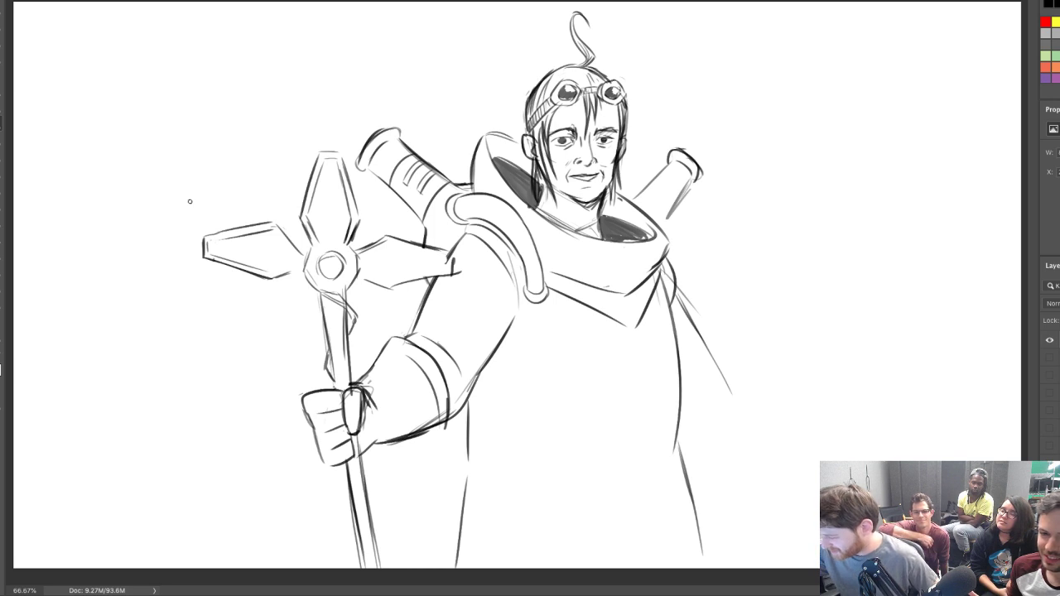
pyautogui.moveTo(273, 227); pyautogui.dragTo(302, 251)
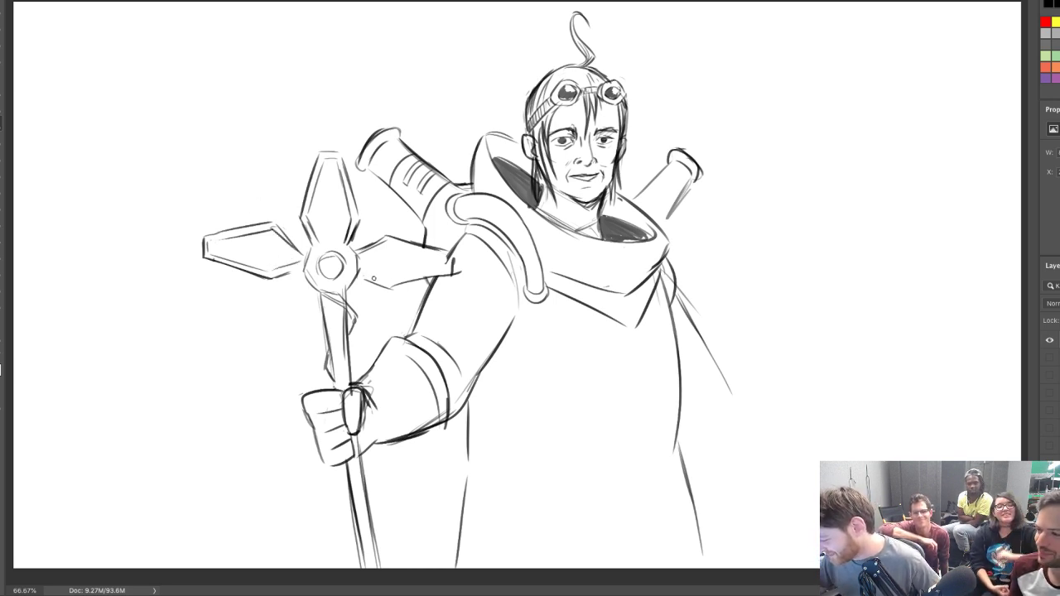
# Double the upper and lower edges of the staff's right blade to give it a bevelled outline
pyautogui.moveTo(388, 280); pyautogui.dragTo(449, 264)
pyautogui.hotkey('ctrl', 'z')
pyautogui.moveTo(386, 283); pyautogui.dragTo(457, 267)
pyautogui.hotkey('ctrl', 'z')
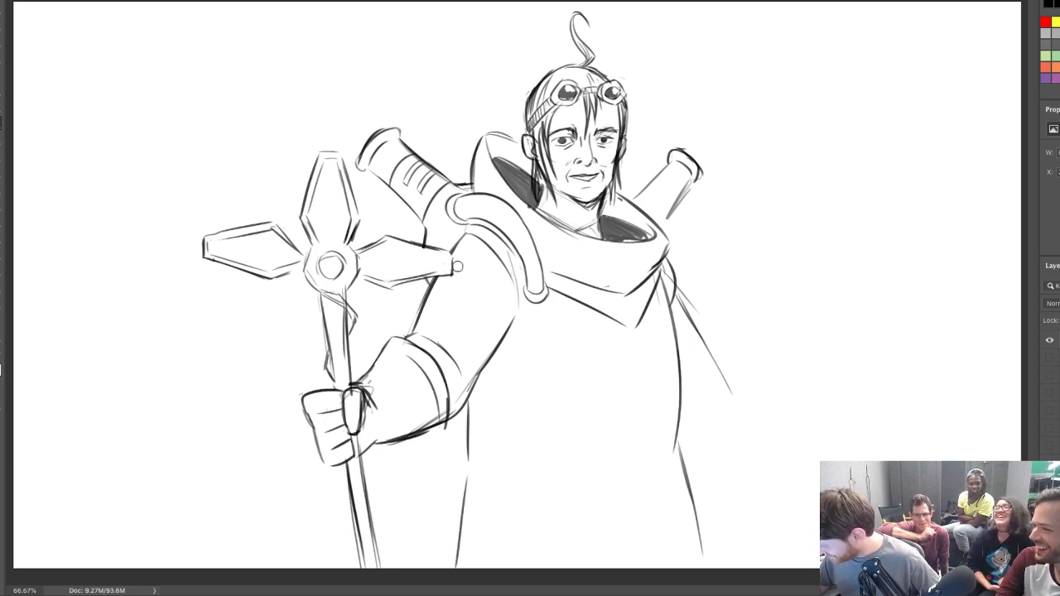
pyautogui.moveTo(387, 241); pyautogui.dragTo(447, 259)
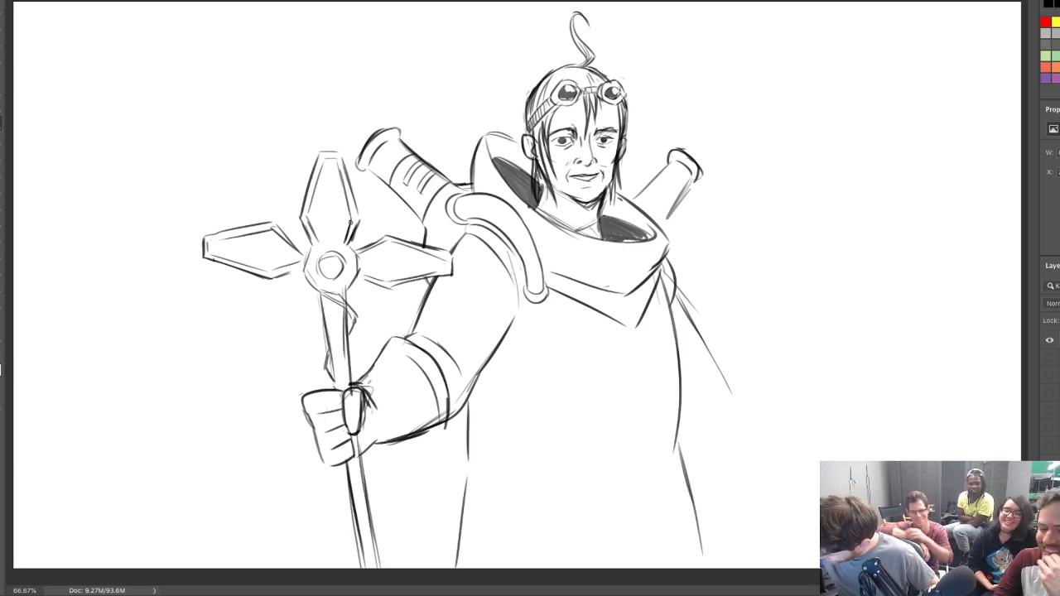
# Fill the upper, left and right blades of the staff with parallel crosswise hatch lines
pyautogui.moveTo(320, 243)
pyautogui.mouseDown()
pyautogui.moveTo(346, 237)
pyautogui.moveTo(354, 211)
pyautogui.moveTo(343, 186)
pyautogui.mouseUp()
pyautogui.moveTo(319, 175); pyautogui.dragTo(337, 173)
pyautogui.moveTo(292, 242); pyautogui.dragTo(289, 264)
pyautogui.moveTo(283, 253)
pyautogui.mouseDown()
pyautogui.moveTo(281, 265)
pyautogui.moveTo(280, 252)
pyautogui.mouseUp()
pyautogui.moveTo(271, 235)
pyautogui.mouseDown()
pyautogui.moveTo(270, 271)
pyautogui.moveTo(245, 262)
pyautogui.mouseUp()
pyautogui.moveTo(372, 242); pyautogui.dragTo(379, 275)
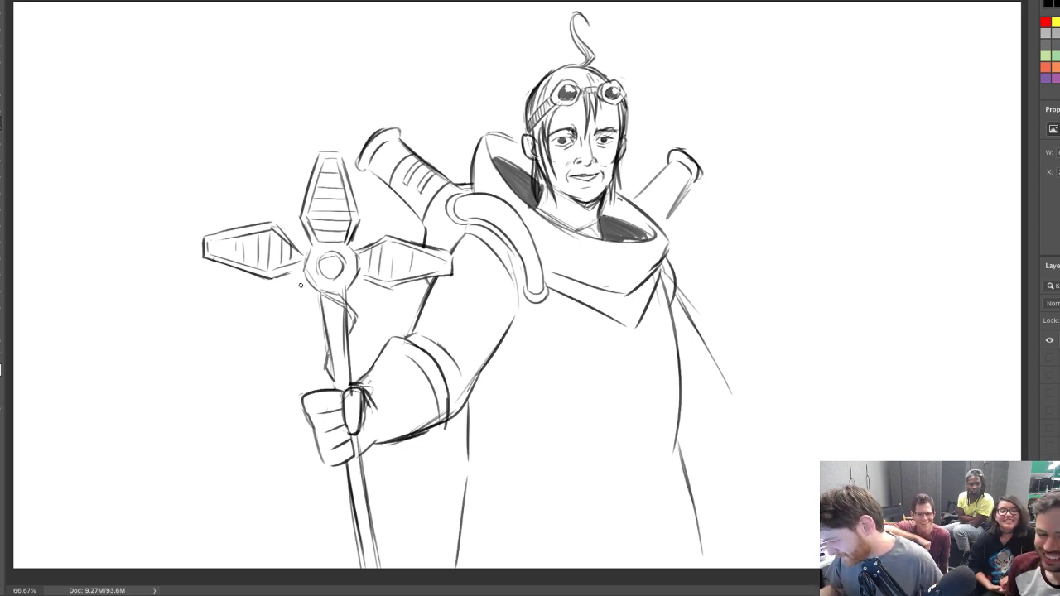
# Draw two small hatched blades below the hub, one on each side of the staff's shaft
pyautogui.moveTo(286, 293)
pyautogui.mouseDown()
pyautogui.moveTo(274, 319)
pyautogui.moveTo(290, 330)
pyautogui.moveTo(313, 288)
pyautogui.mouseUp()
pyautogui.hotkey('ctrl', 'z')
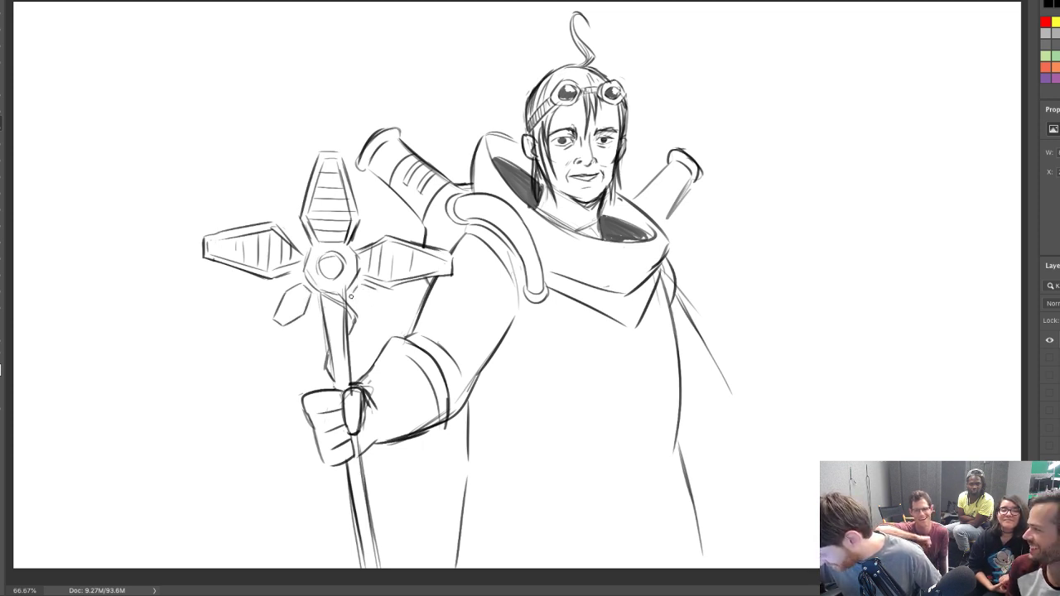
pyautogui.moveTo(352, 297)
pyautogui.mouseDown()
pyautogui.moveTo(390, 305)
pyautogui.moveTo(362, 305)
pyautogui.moveTo(384, 312)
pyautogui.moveTo(371, 292)
pyautogui.moveTo(365, 304)
pyautogui.mouseUp()
pyautogui.hotkey('ctrl', 'z')
pyautogui.moveTo(375, 296); pyautogui.dragTo(371, 307)
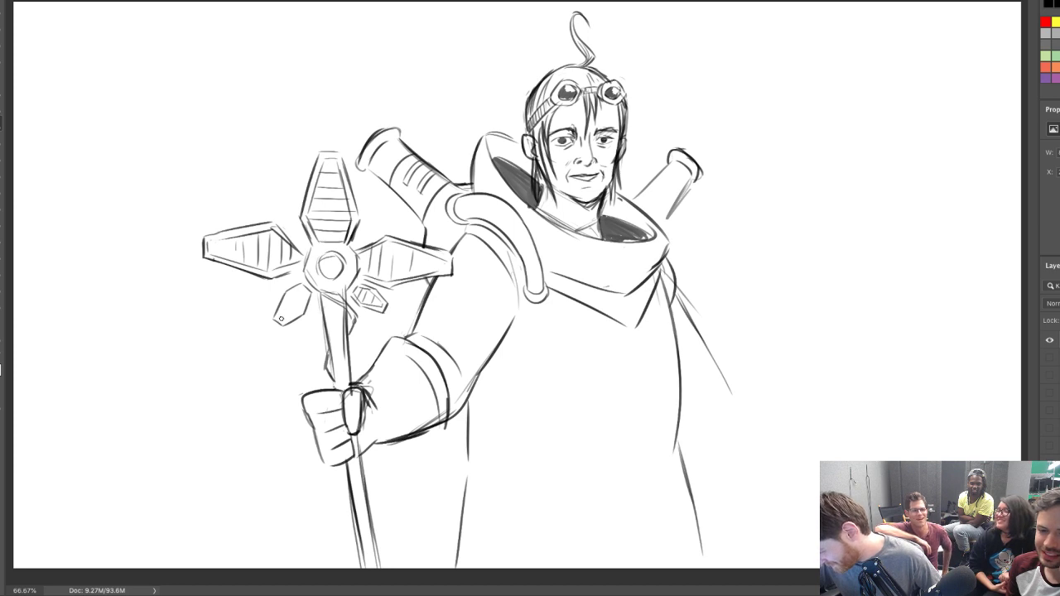
pyautogui.moveTo(278, 317)
pyautogui.mouseDown()
pyautogui.moveTo(297, 288)
pyautogui.moveTo(305, 304)
pyautogui.moveTo(290, 296)
pyautogui.mouseUp()
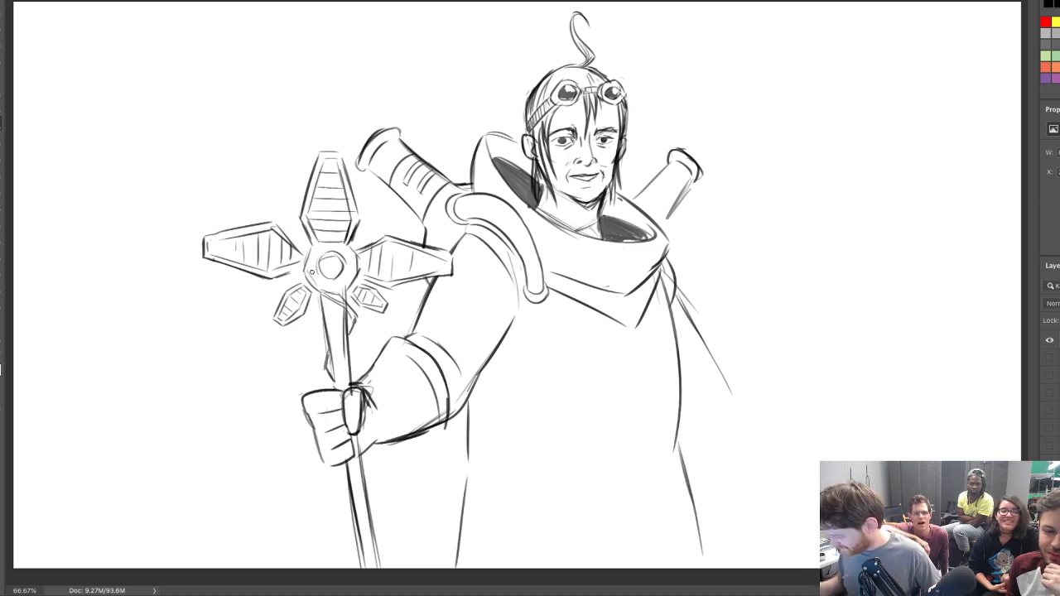
# Add jagged wrapping lines along the staff's shaft and redraw the gripping fist with a bolder, narrower outline
pyautogui.moveTo(347, 332); pyautogui.dragTo(355, 317)
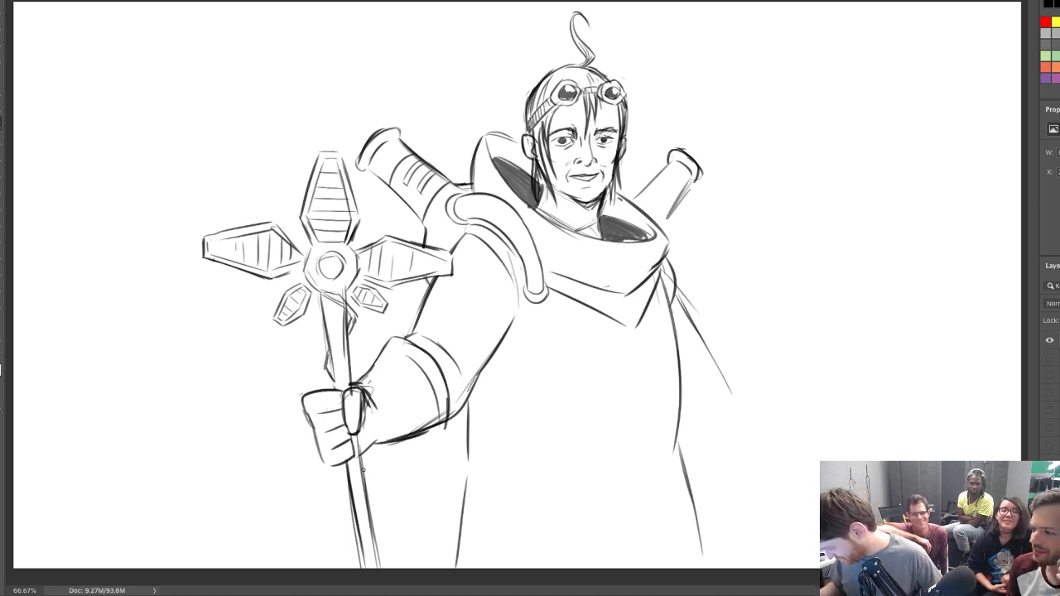
pyautogui.moveTo(363, 468)
pyautogui.mouseDown()
pyautogui.moveTo(365, 500)
pyautogui.moveTo(365, 481)
pyautogui.moveTo(349, 530)
pyautogui.mouseUp()
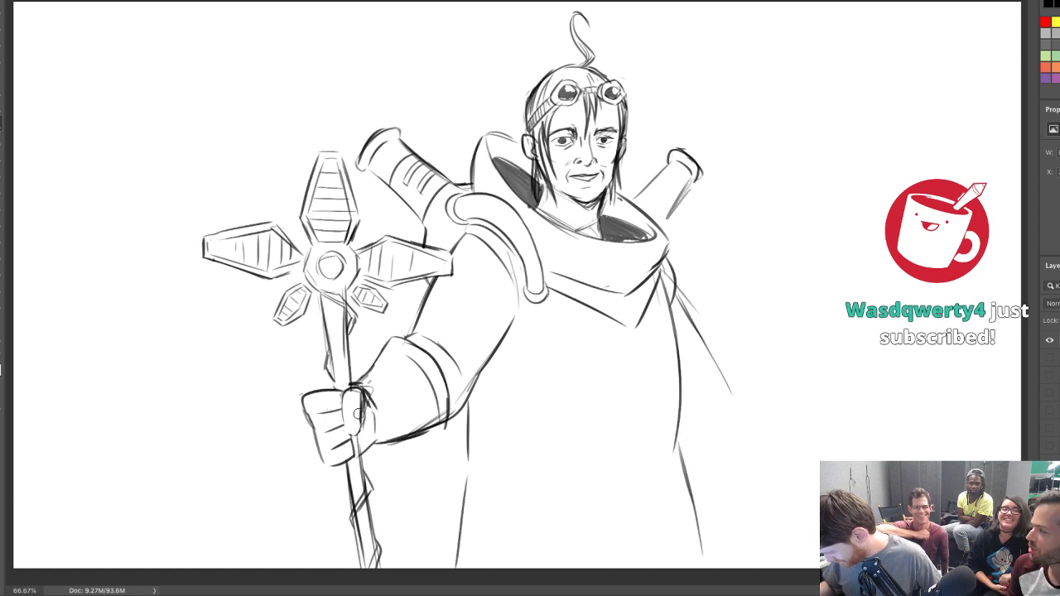
pyautogui.moveTo(345, 424)
pyautogui.mouseDown()
pyautogui.moveTo(366, 431)
pyautogui.moveTo(344, 463)
pyautogui.mouseUp()
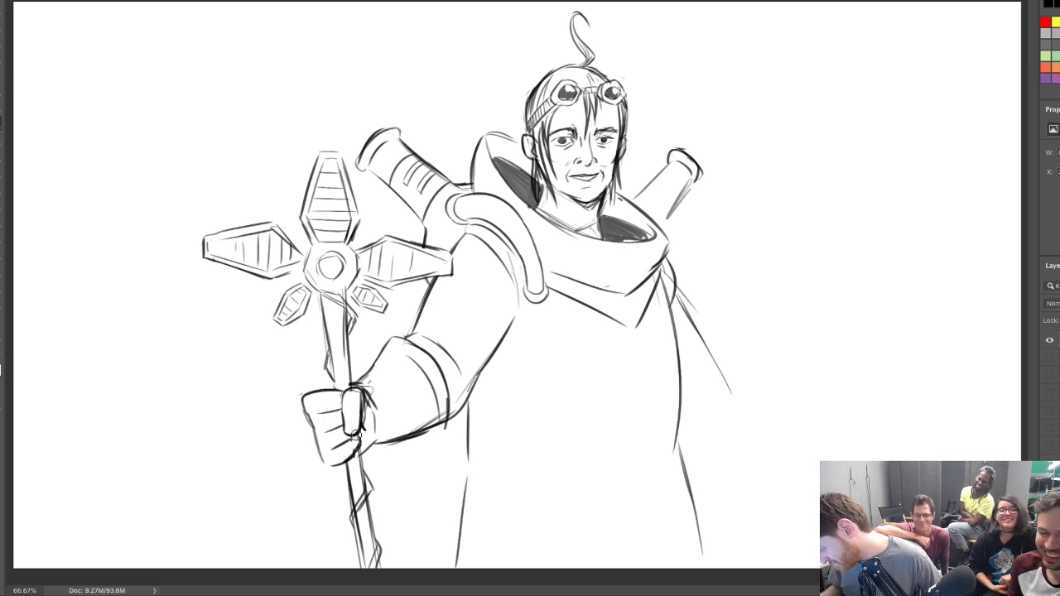
pyautogui.moveTo(310, 415)
pyautogui.mouseDown()
pyautogui.moveTo(326, 458)
pyautogui.moveTo(346, 454)
pyautogui.mouseUp()
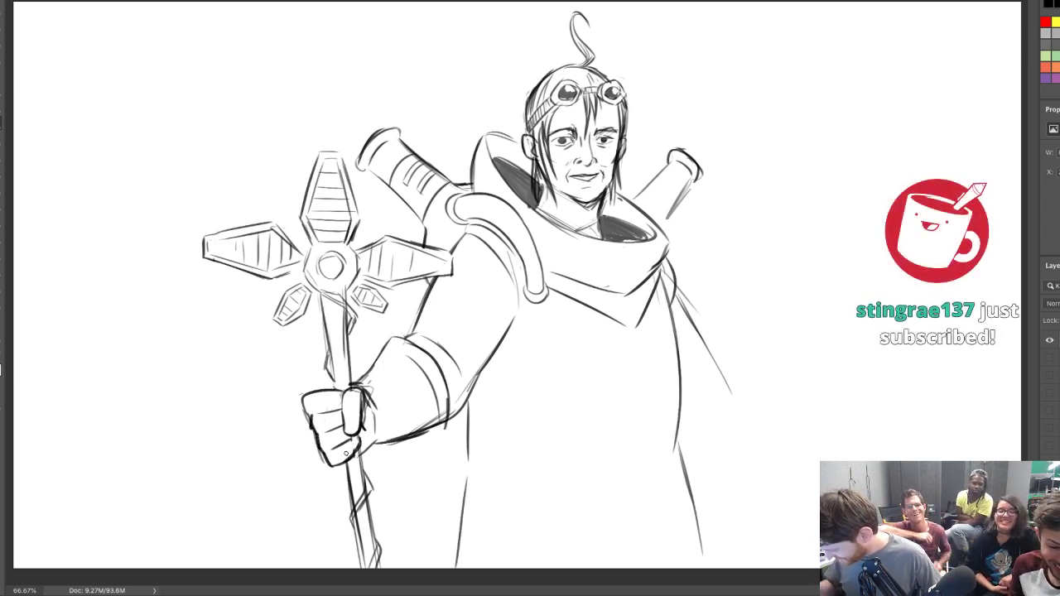
pyautogui.press('e')
pyautogui.moveTo(308, 422); pyautogui.dragTo(301, 403)
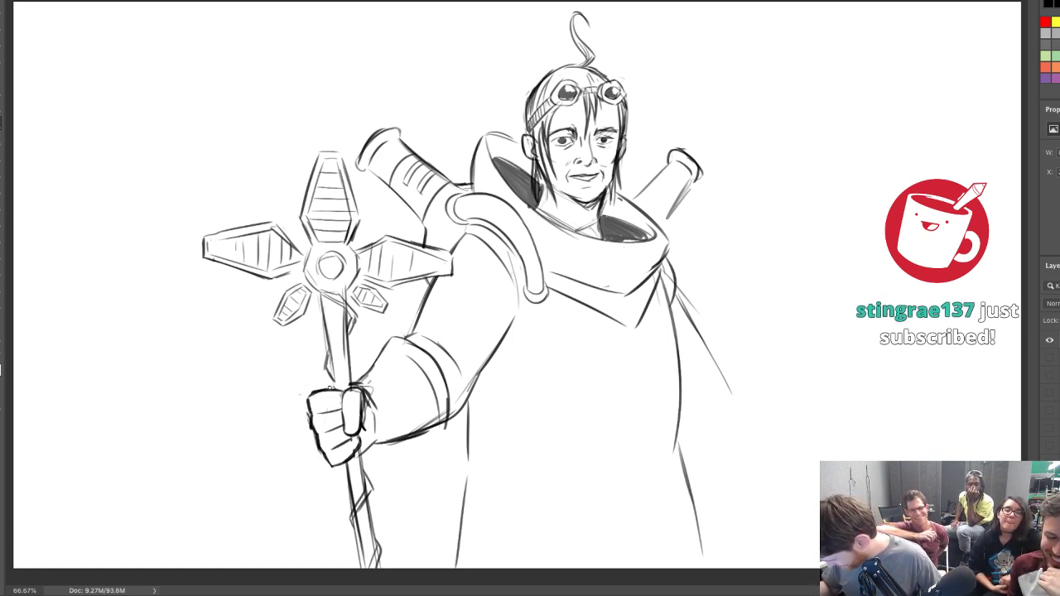
# Sketch crease marks on the forearm and sleeve and bulge out the sleeve's outline behind the elbow
pyautogui.moveTo(381, 421)
pyautogui.mouseDown()
pyautogui.moveTo(386, 438)
pyautogui.moveTo(396, 432)
pyautogui.mouseUp()
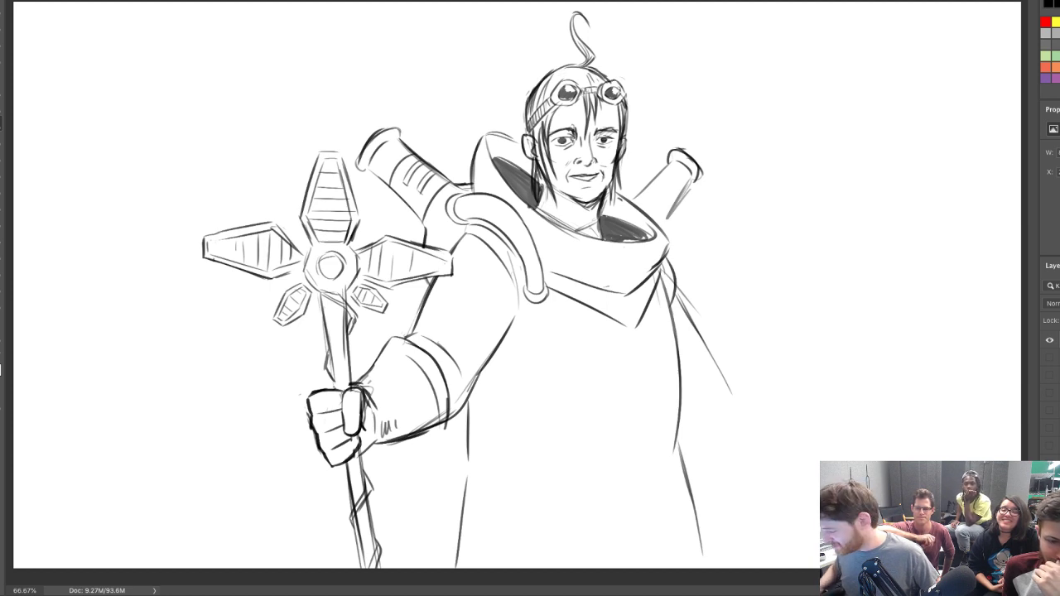
pyautogui.moveTo(478, 382); pyautogui.dragTo(518, 309)
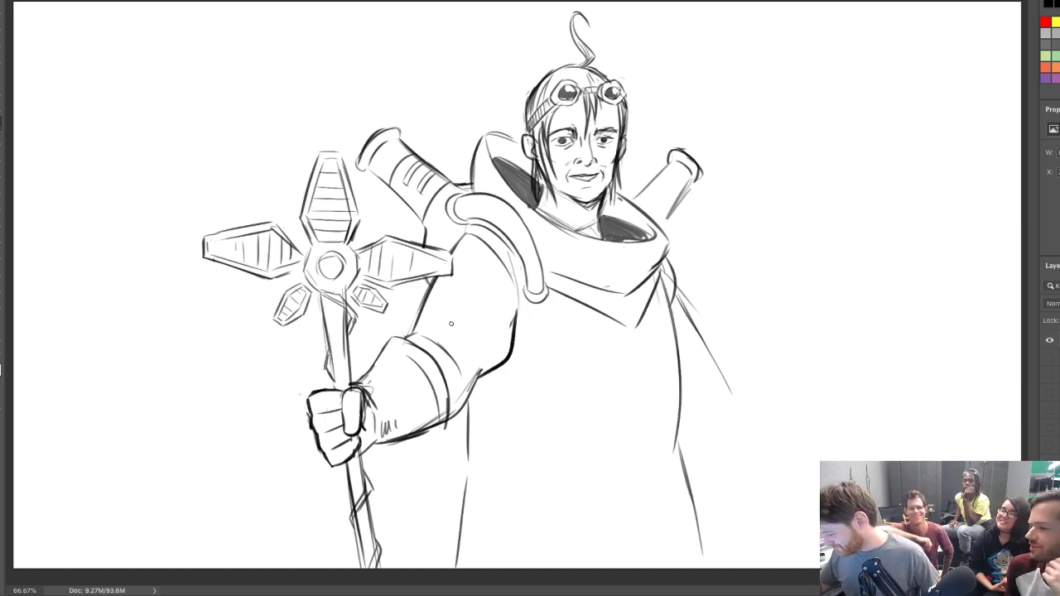
pyautogui.moveTo(451, 324); pyautogui.dragTo(489, 319)
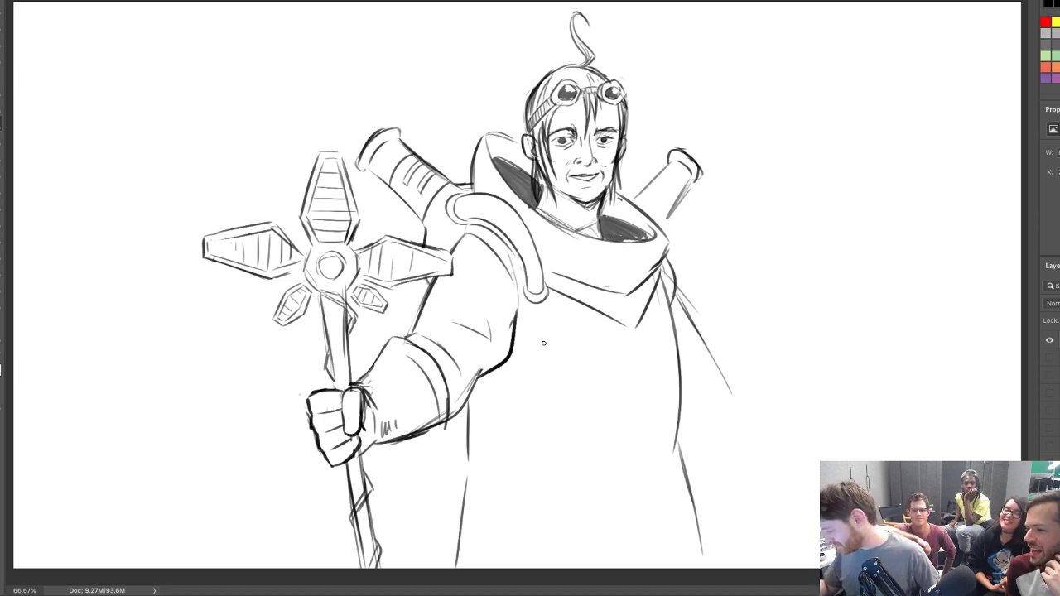
# Sketch a large pouch on the robe's belly with a flat top edge, a bulging side and a rounded bottom
pyautogui.moveTo(534, 340); pyautogui.dragTo(532, 431)
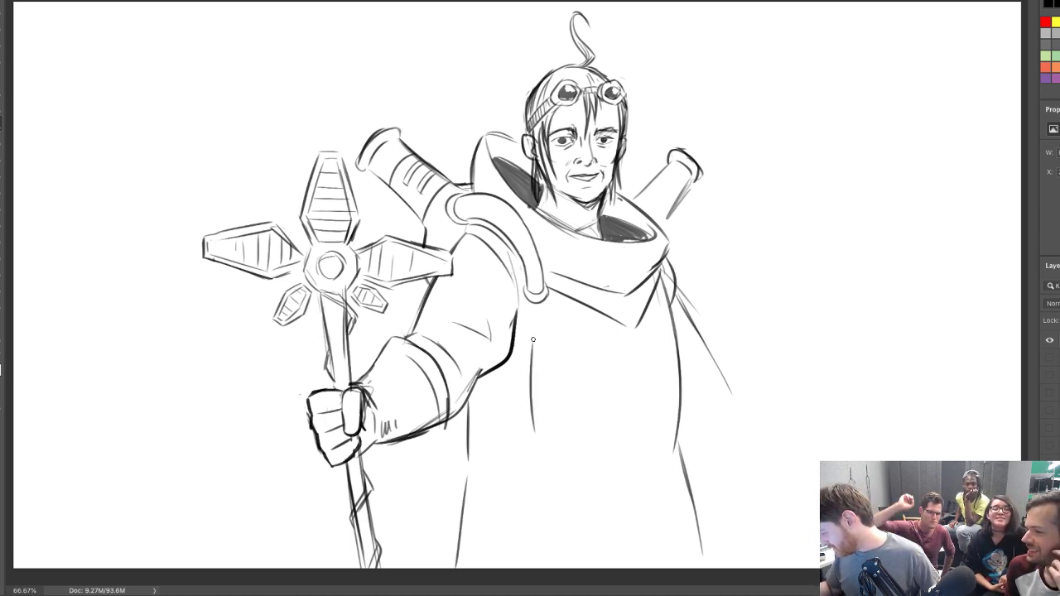
pyautogui.moveTo(535, 338); pyautogui.dragTo(669, 345)
pyautogui.hotkey('ctrl', 'z')
pyautogui.moveTo(536, 344)
pyautogui.mouseDown()
pyautogui.moveTo(668, 325)
pyautogui.moveTo(701, 426)
pyautogui.mouseUp()
pyautogui.hotkey('ctrl', 'z')
pyautogui.hotkey('ctrl', 'z')
pyautogui.moveTo(677, 335)
pyautogui.mouseDown()
pyautogui.moveTo(682, 433)
pyautogui.moveTo(664, 458)
pyautogui.mouseUp()
pyautogui.moveTo(544, 450); pyautogui.dragTo(669, 454)
pyautogui.hotkey('ctrl', 'z')
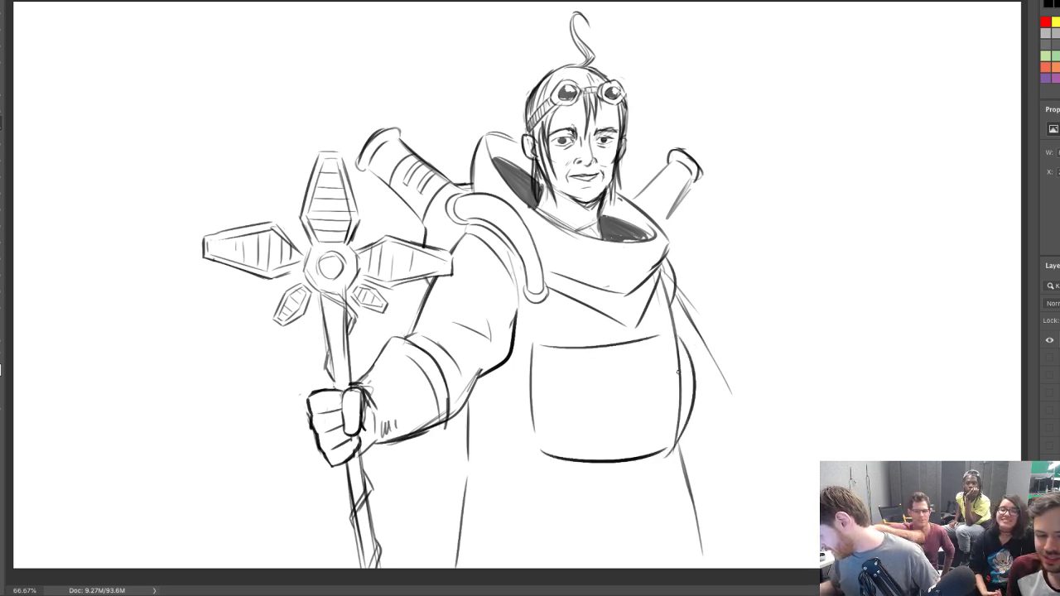
pyautogui.hotkey('ctrl', 'z')
pyautogui.moveTo(546, 451); pyautogui.dragTo(669, 454)
# Erase the robe line crossing the pouch, redraw the pouch's left side as a curve, and extend the collar's point
pyautogui.press('e')
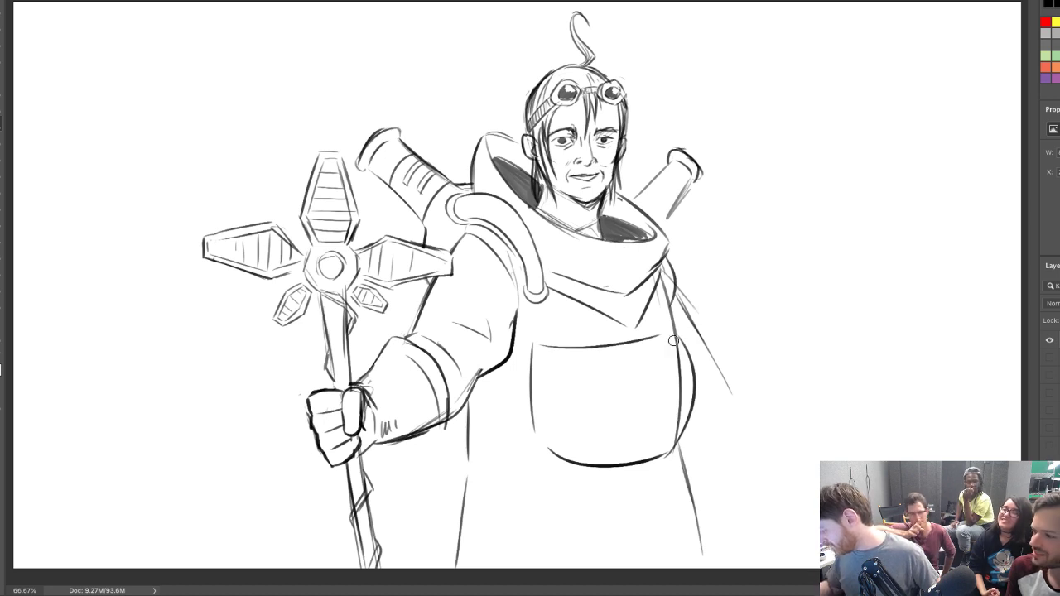
pyautogui.moveTo(674, 340); pyautogui.dragTo(669, 441)
pyautogui.moveTo(533, 343)
pyautogui.mouseDown()
pyautogui.moveTo(530, 419)
pyautogui.moveTo(530, 386)
pyautogui.moveTo(543, 452)
pyautogui.mouseUp()
pyautogui.hotkey('ctrl', 'z')
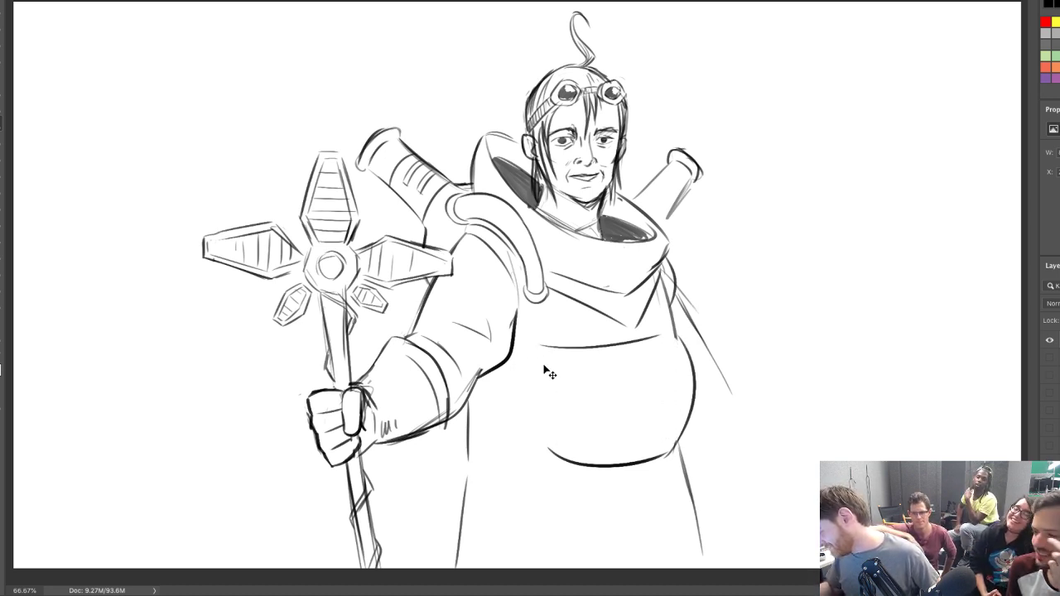
pyautogui.moveTo(539, 347)
pyautogui.mouseDown()
pyautogui.moveTo(531, 396)
pyautogui.moveTo(557, 445)
pyautogui.mouseUp()
pyautogui.moveTo(632, 330); pyautogui.dragTo(652, 288)
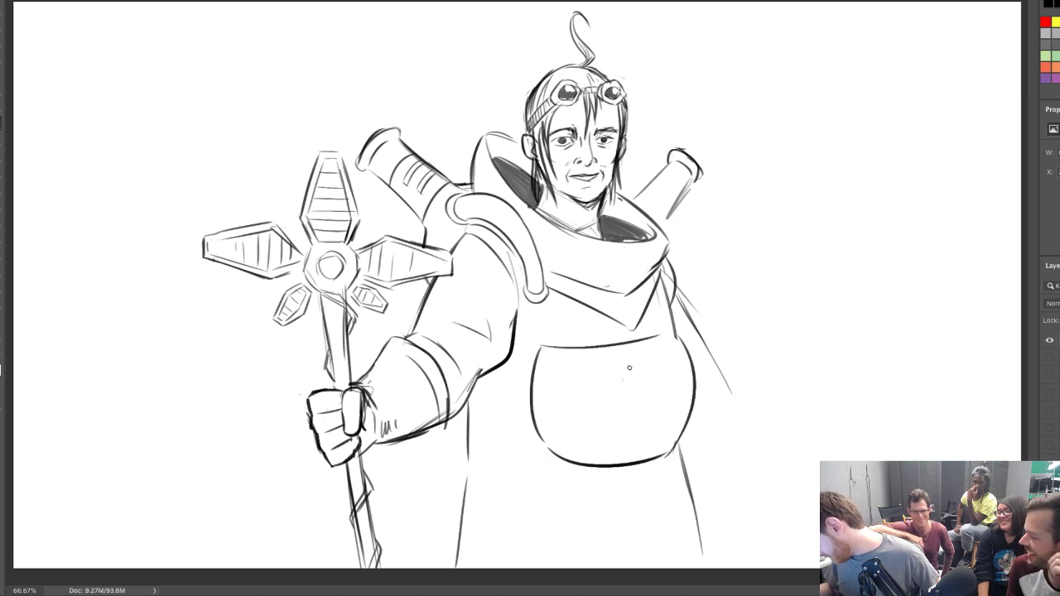
# Draw a baby's round head inside the belly pouch with one arm and hand raised to its face
pyautogui.moveTo(629, 368); pyautogui.dragTo(667, 371)
pyautogui.hotkey('ctrl', 'z')
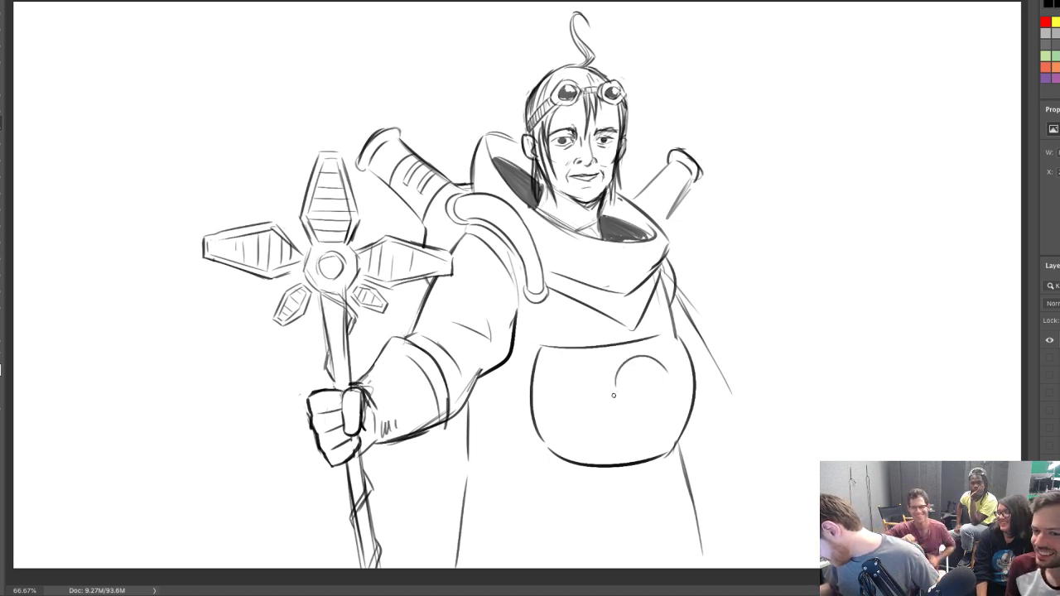
pyautogui.moveTo(614, 395); pyautogui.dragTo(645, 410)
pyautogui.moveTo(667, 371)
pyautogui.mouseDown()
pyautogui.moveTo(655, 436)
pyautogui.moveTo(648, 406)
pyautogui.moveTo(636, 413)
pyautogui.moveTo(662, 431)
pyautogui.moveTo(663, 408)
pyautogui.moveTo(669, 433)
pyautogui.mouseUp()
pyautogui.hotkey('ctrl', 'z')
pyautogui.hotkey('ctrl', 'z')
pyautogui.hotkey('ctrl', 'z')
pyautogui.hotkey('ctrl', 'z')
pyautogui.hotkey('ctrl', 'z')
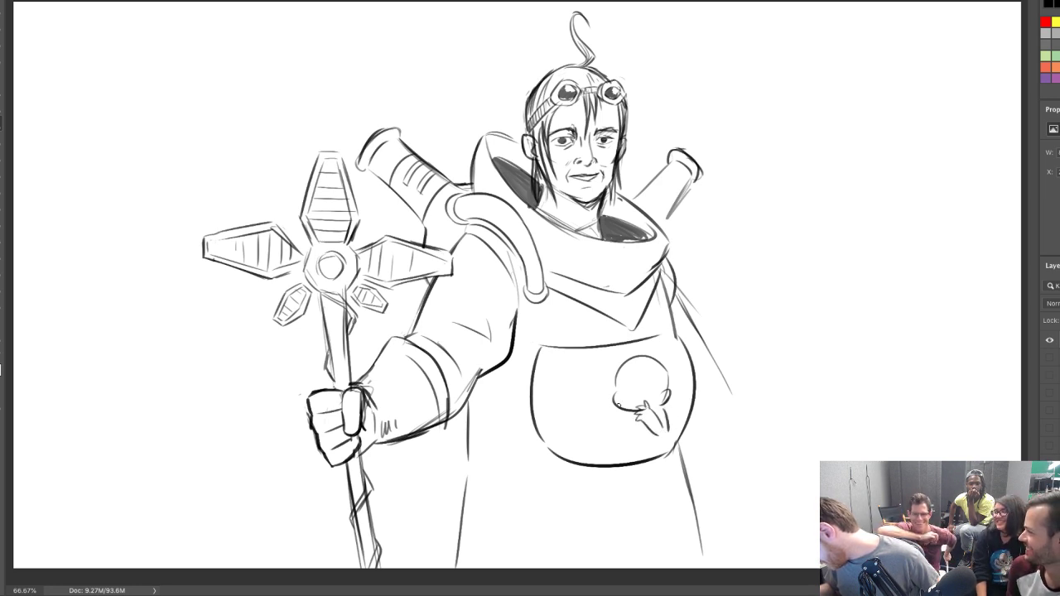
# Add the baby's second hand in front of its head and sketch its bent legs and foot
pyautogui.moveTo(607, 394); pyautogui.dragTo(597, 391)
pyautogui.moveTo(591, 393); pyautogui.dragTo(604, 410)
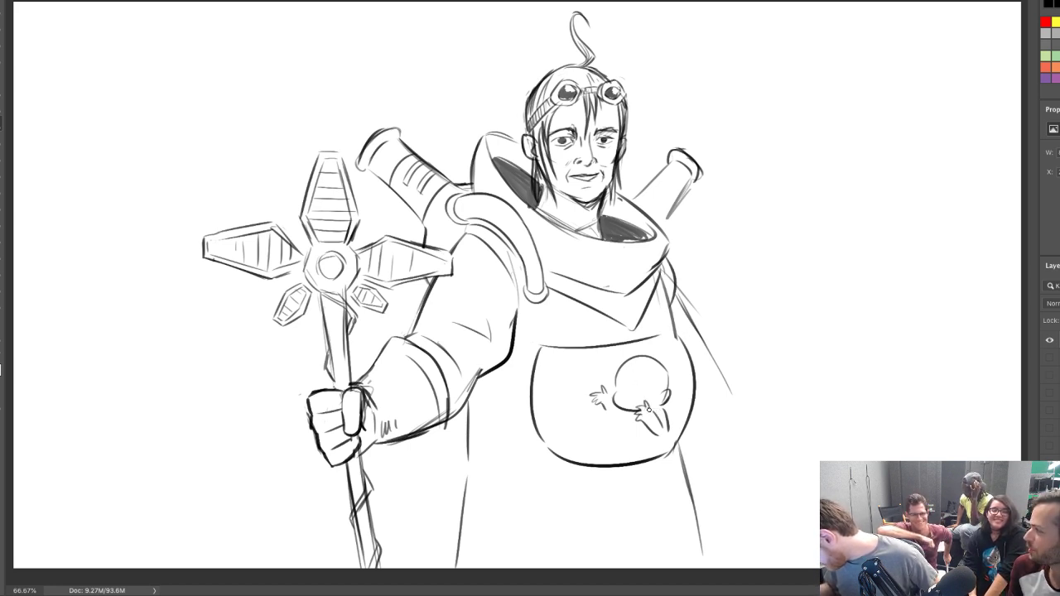
pyautogui.moveTo(648, 407)
pyautogui.mouseDown()
pyautogui.moveTo(589, 420)
pyautogui.moveTo(599, 418)
pyautogui.moveTo(575, 444)
pyautogui.moveTo(605, 423)
pyautogui.mouseUp()
pyautogui.hotkey('ctrl', 'z')
pyautogui.hotkey('ctrl', 'z')
pyautogui.hotkey('ctrl', 'z')
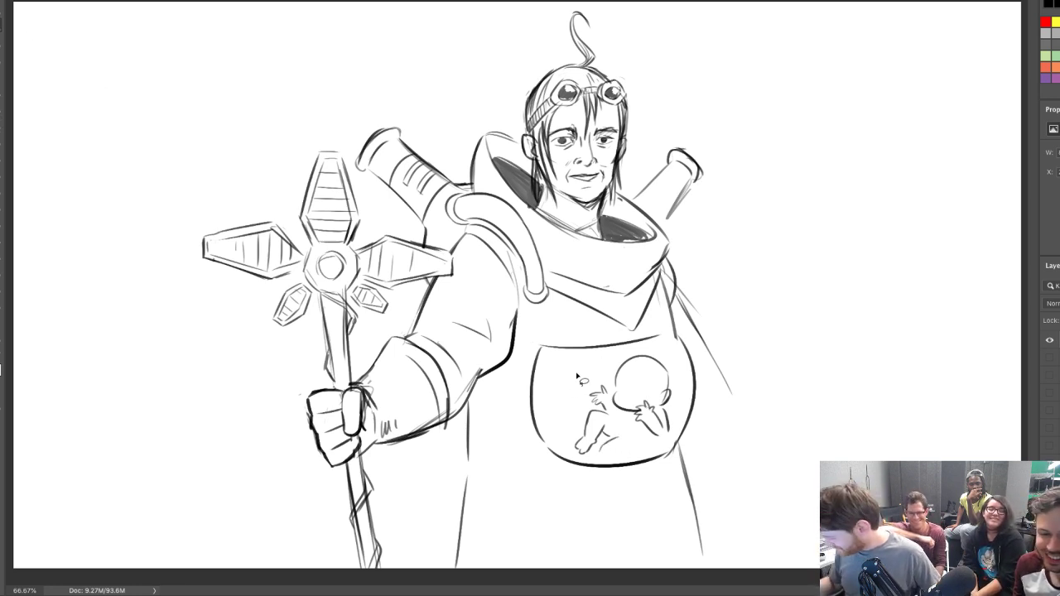
# Lasso the baby drawing, rotate it clockwise with Free Transform and reposition it within the pouch
pyautogui.moveTo(583, 380)
pyautogui.mouseDown()
pyautogui.moveTo(571, 456)
pyautogui.moveTo(640, 459)
pyautogui.moveTo(684, 418)
pyautogui.moveTo(623, 352)
pyautogui.moveTo(583, 379)
pyautogui.mouseUp()
pyautogui.hotkey('ctrl', 't')
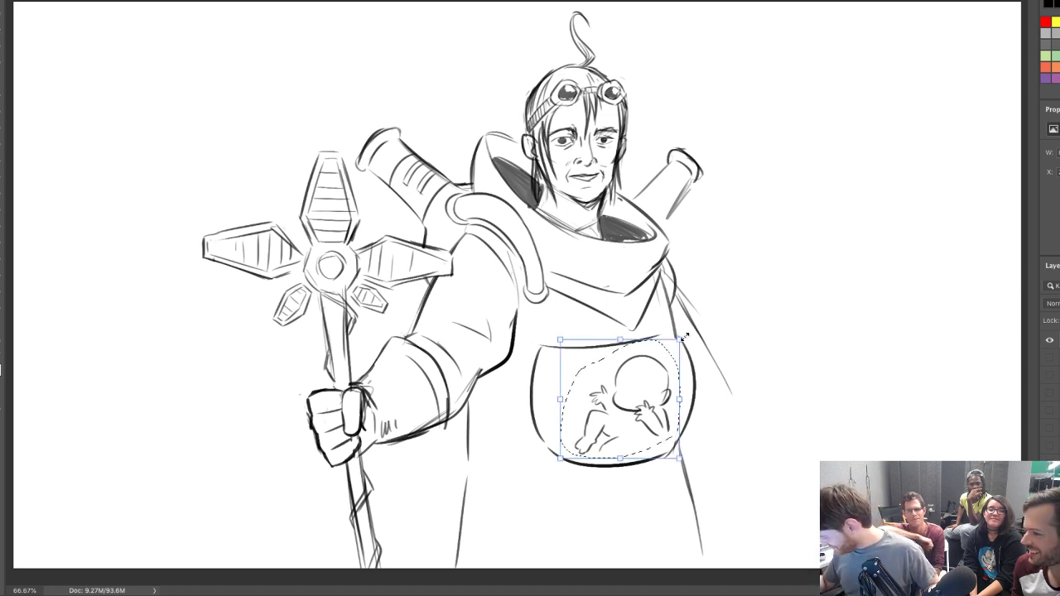
pyautogui.moveTo(698, 331); pyautogui.dragTo(710, 355)
pyautogui.moveTo(670, 384); pyautogui.dragTo(674, 378)
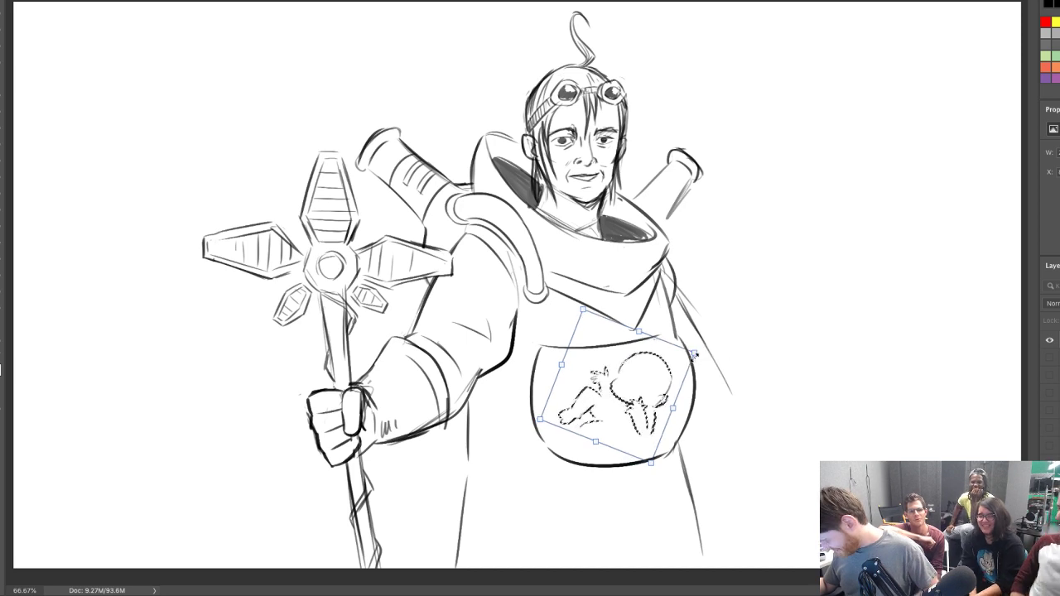
pyautogui.press('Return')
# Deselect the baby and draw curved lines for its lower leg beneath the raised one
pyautogui.click(2, 31)
pyautogui.click(25, 38)
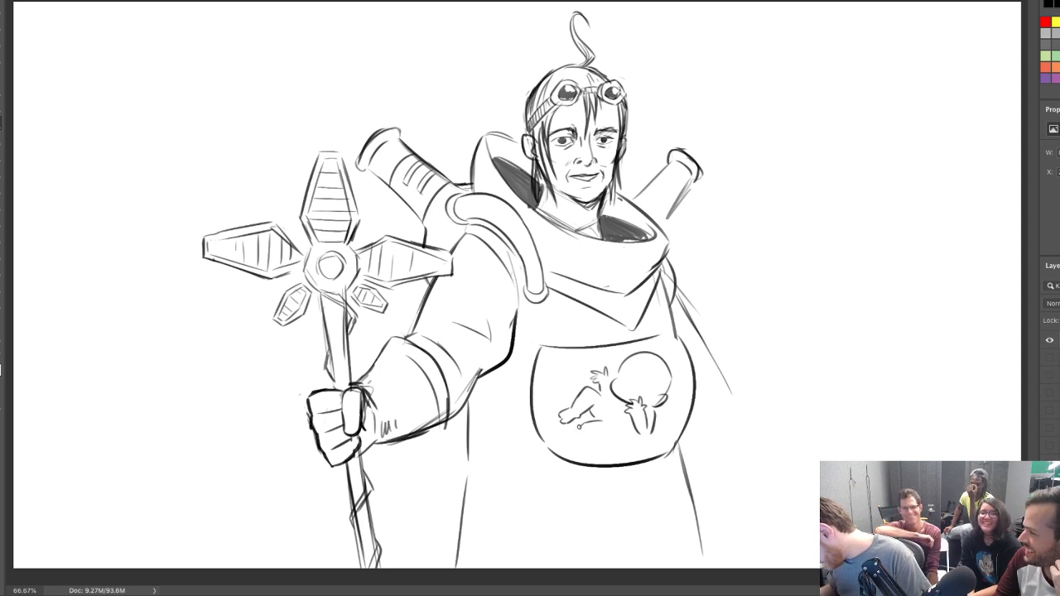
pyautogui.moveTo(580, 426)
pyautogui.mouseDown()
pyautogui.moveTo(568, 444)
pyautogui.moveTo(609, 437)
pyautogui.mouseUp()
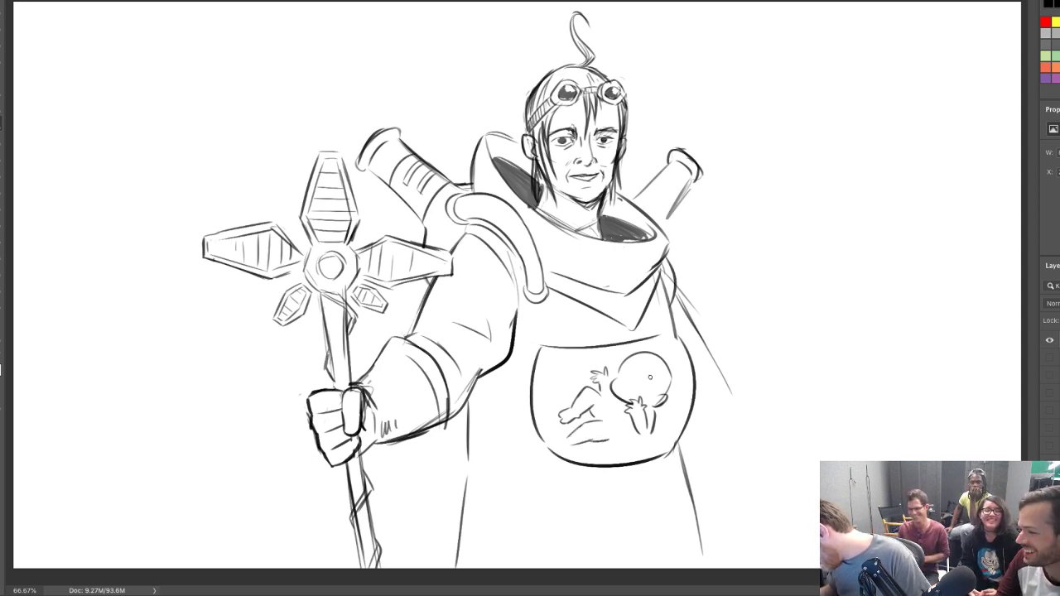
# Draw the baby's face and ear, and complete the outlines of its legs, body and arms inside the pouch
pyautogui.moveTo(628, 380); pyautogui.dragTo(645, 385)
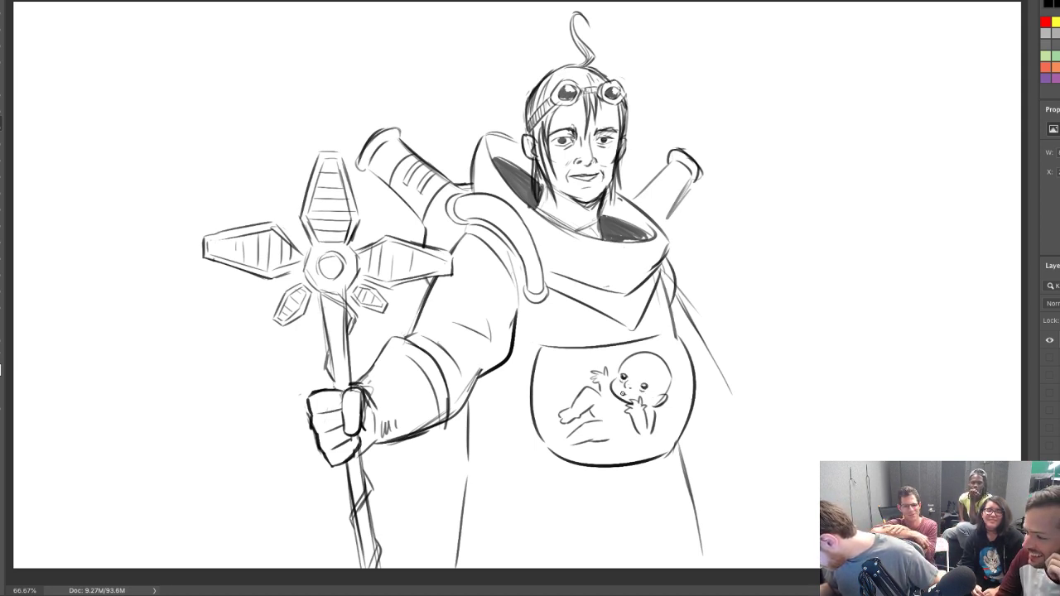
pyautogui.moveTo(666, 394); pyautogui.dragTo(654, 405)
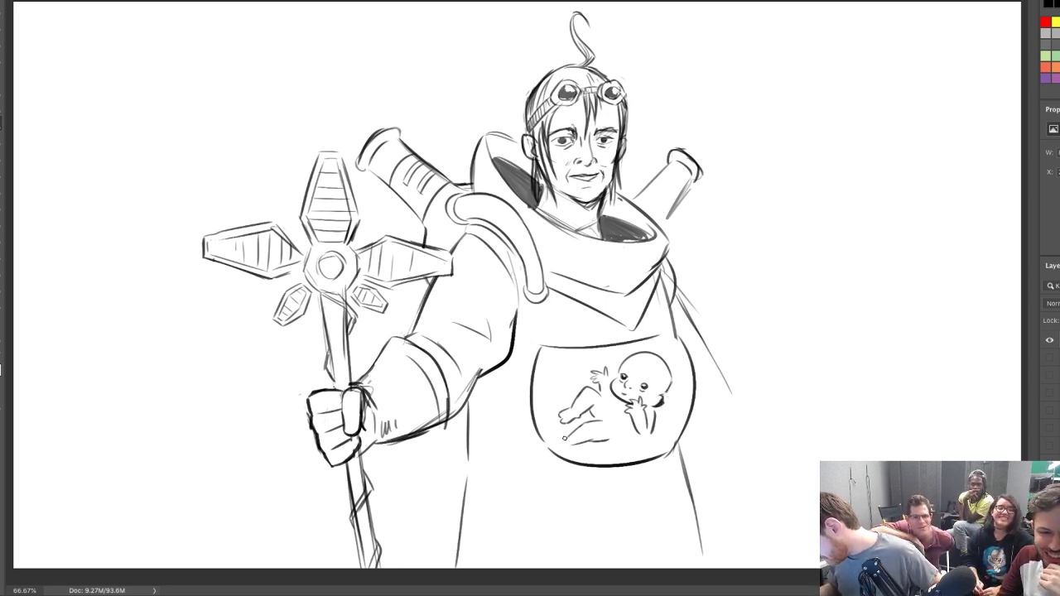
pyautogui.moveTo(563, 439)
pyautogui.mouseDown()
pyautogui.moveTo(555, 446)
pyautogui.moveTo(567, 448)
pyautogui.mouseUp()
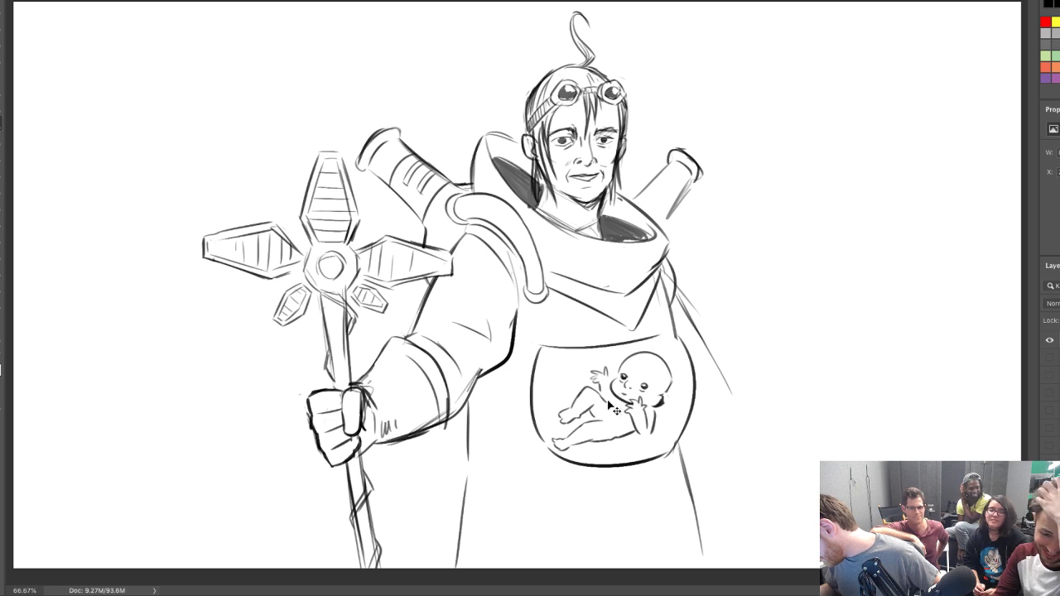
pyautogui.moveTo(607, 372); pyautogui.dragTo(613, 385)
pyautogui.moveTo(642, 430)
pyautogui.mouseDown()
pyautogui.moveTo(653, 444)
pyautogui.moveTo(653, 428)
pyautogui.mouseUp()
pyautogui.hotkey('ctrl', 'z')
pyautogui.moveTo(666, 392); pyautogui.dragTo(664, 401)
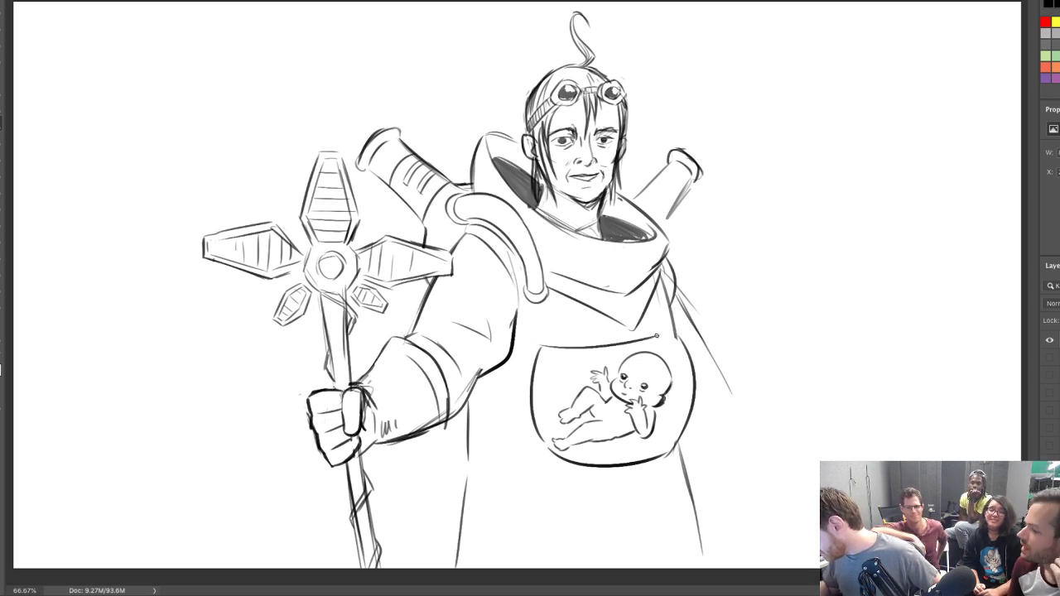
# Clean up the pouch's upper corner beside the baby's head and draw glass reflections inside both edges
pyautogui.moveTo(676, 330); pyautogui.dragTo(691, 362)
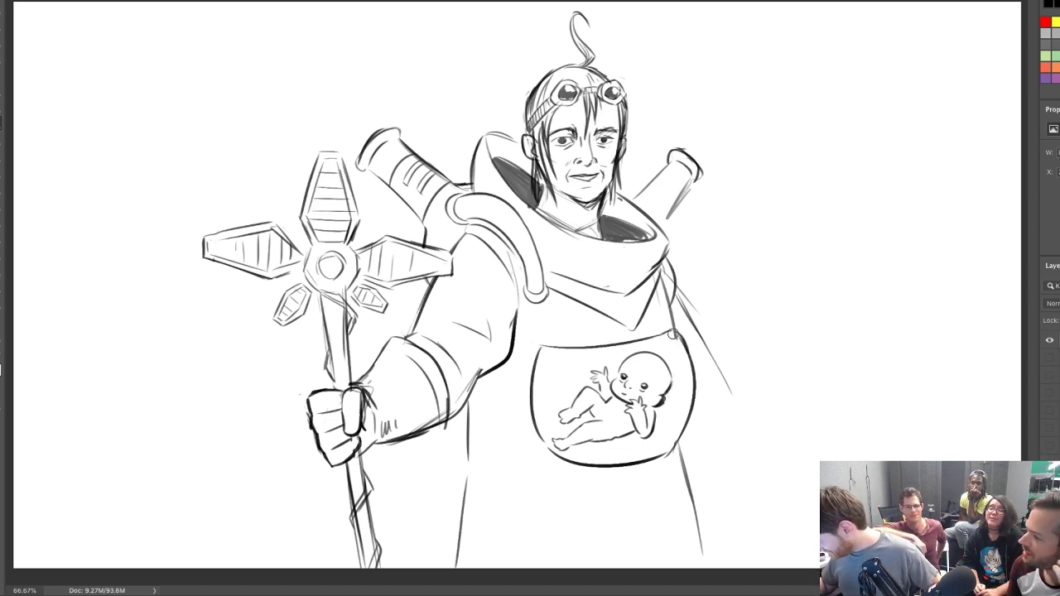
pyautogui.press('b')
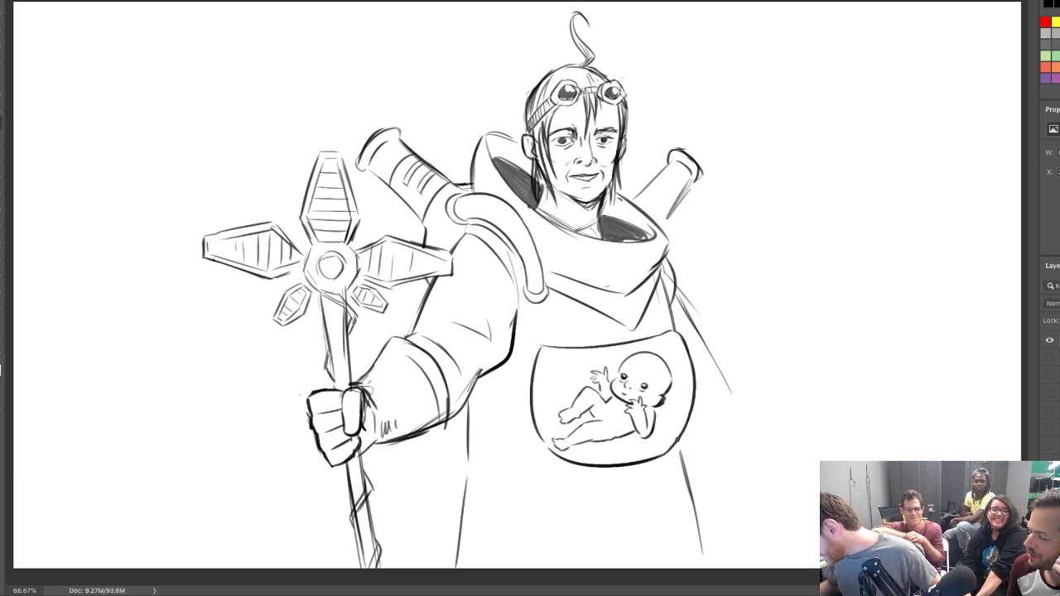
pyautogui.moveTo(670, 345); pyautogui.dragTo(681, 387)
pyautogui.hotkey('ctrl', 'z')
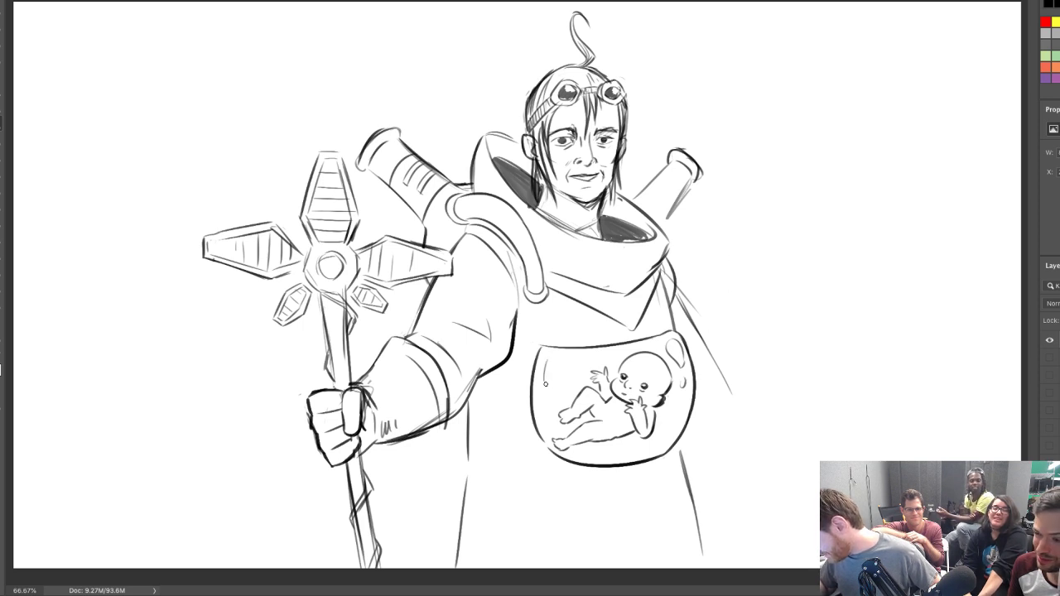
pyautogui.moveTo(545, 357)
pyautogui.mouseDown()
pyautogui.moveTo(540, 381)
pyautogui.moveTo(559, 370)
pyautogui.mouseUp()
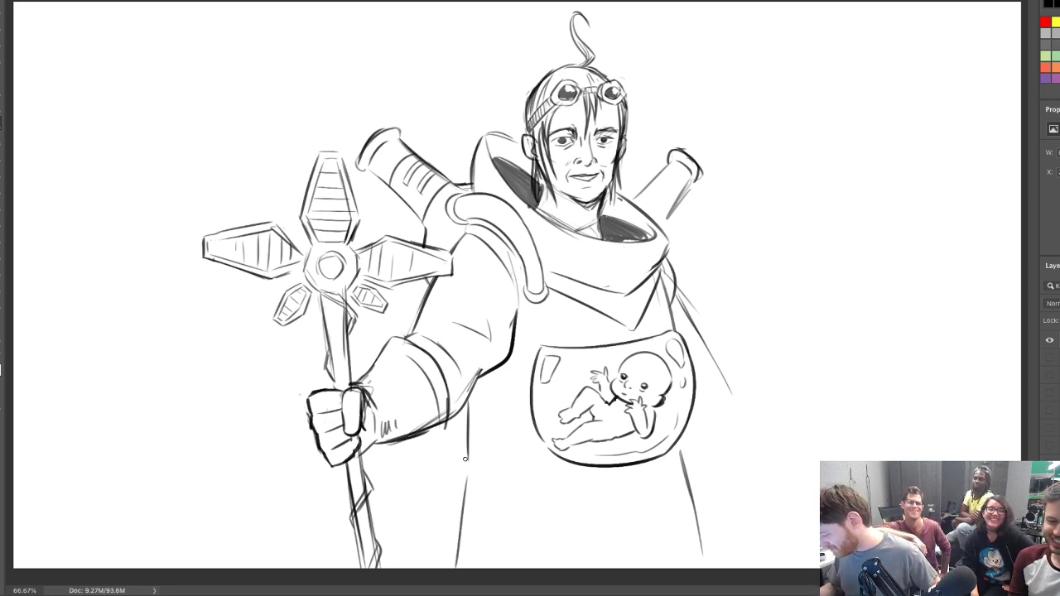
# Draw a curved tube at the waist beside the pouch and a slanted panel on the torso above it
pyautogui.moveTo(466, 447)
pyautogui.mouseDown()
pyautogui.moveTo(520, 474)
pyautogui.moveTo(531, 445)
pyautogui.moveTo(535, 463)
pyautogui.mouseUp()
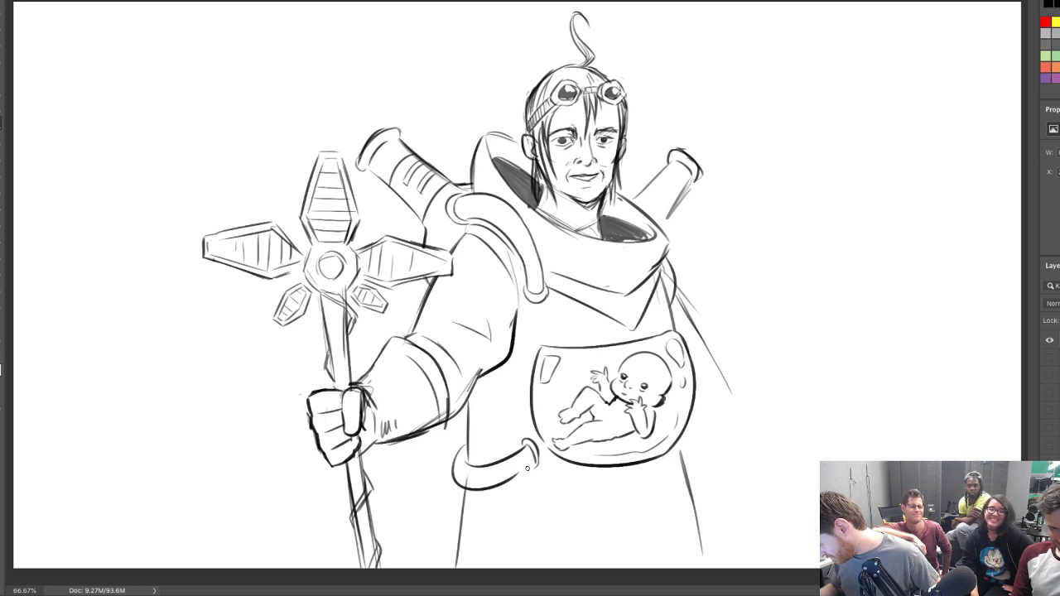
pyautogui.moveTo(536, 460); pyautogui.dragTo(512, 478)
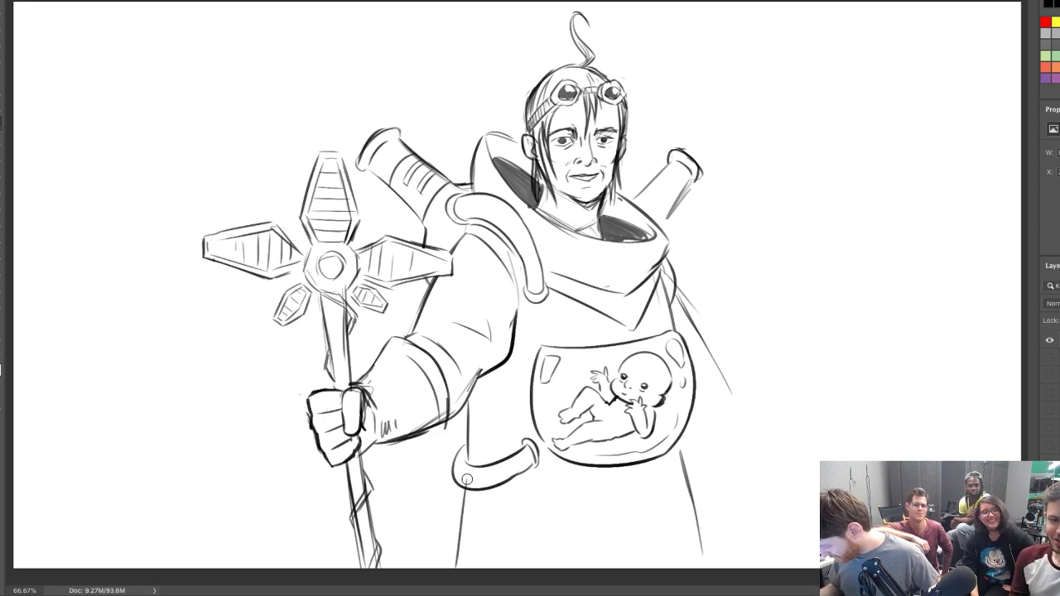
pyautogui.moveTo(471, 417)
pyautogui.mouseDown()
pyautogui.moveTo(502, 396)
pyautogui.moveTo(506, 413)
pyautogui.mouseUp()
pyautogui.moveTo(471, 437); pyautogui.dragTo(506, 411)
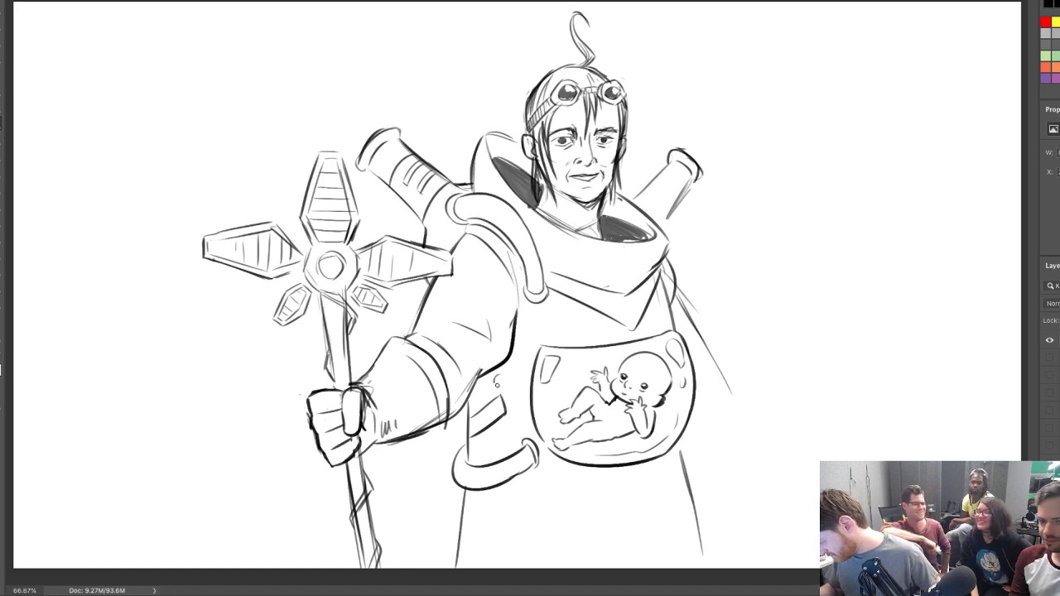
# Draw small round rivets on the torso above both upper corners of the pouch
pyautogui.moveTo(582, 321); pyautogui.dragTo(580, 320)
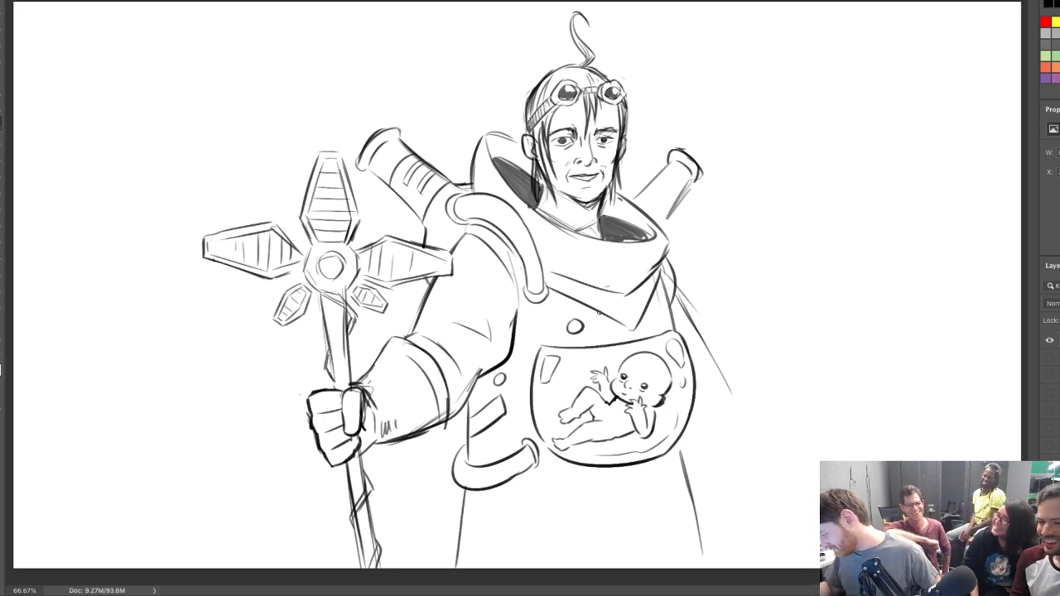
pyautogui.moveTo(662, 316); pyautogui.dragTo(662, 312)
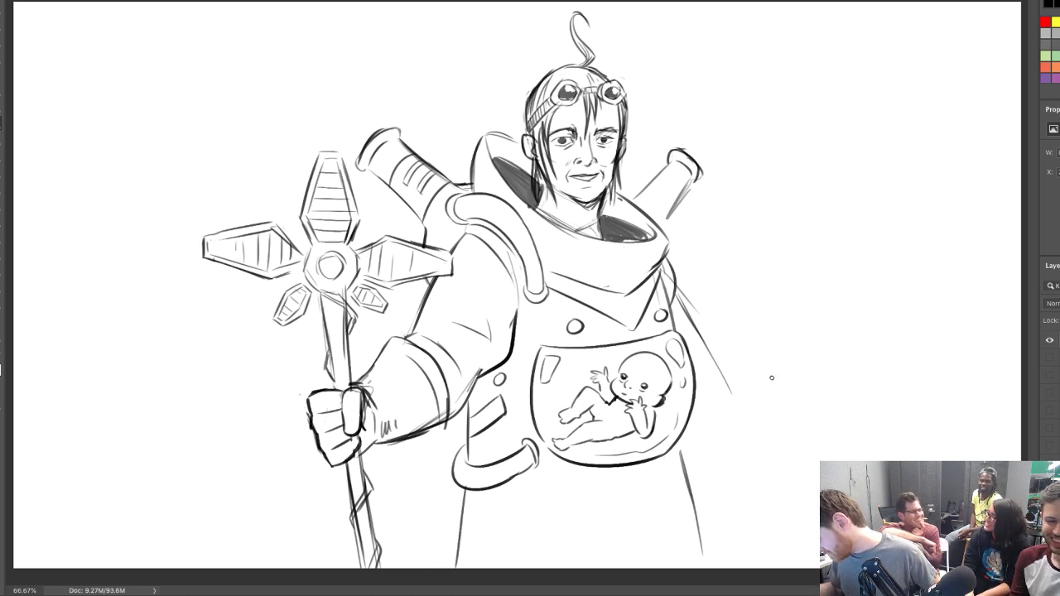
# Try a curved hem across the robe below the pouch with a side edge running down from it
pyautogui.moveTo(678, 442); pyautogui.dragTo(671, 472)
pyautogui.moveTo(490, 500)
pyautogui.mouseDown()
pyautogui.moveTo(551, 515)
pyautogui.moveTo(665, 502)
pyautogui.mouseUp()
pyautogui.moveTo(677, 467)
pyautogui.mouseDown()
pyautogui.moveTo(653, 506)
pyautogui.moveTo(718, 568)
pyautogui.mouseUp()
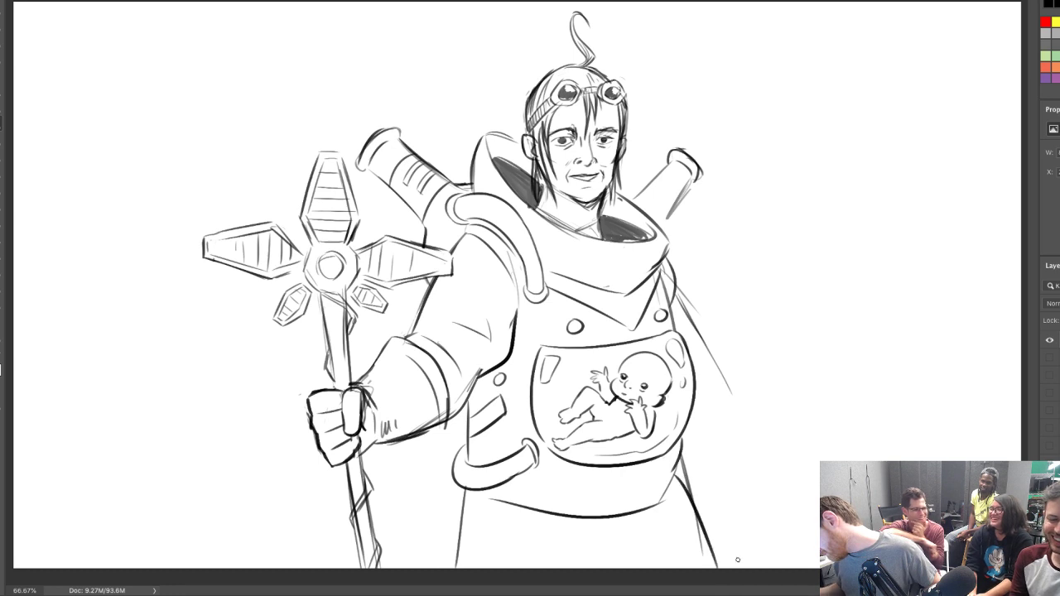
pyautogui.hotkey('ctrl', 'z')
# Erase the curved hem below the pouch and the robe's old side line under the waist tube
pyautogui.press('e')
pyautogui.moveTo(688, 462)
pyautogui.mouseDown()
pyautogui.moveTo(667, 488)
pyautogui.moveTo(593, 518)
pyautogui.mouseUp()
pyautogui.hotkey('ctrl', 'z')
pyautogui.hotkey('ctrl', 'z')
pyautogui.hotkey('ctrl', 'z')
pyautogui.hotkey('ctrl', 'z')
pyautogui.hotkey('ctrl', 'z')
pyautogui.hotkey('ctrl', 'z')
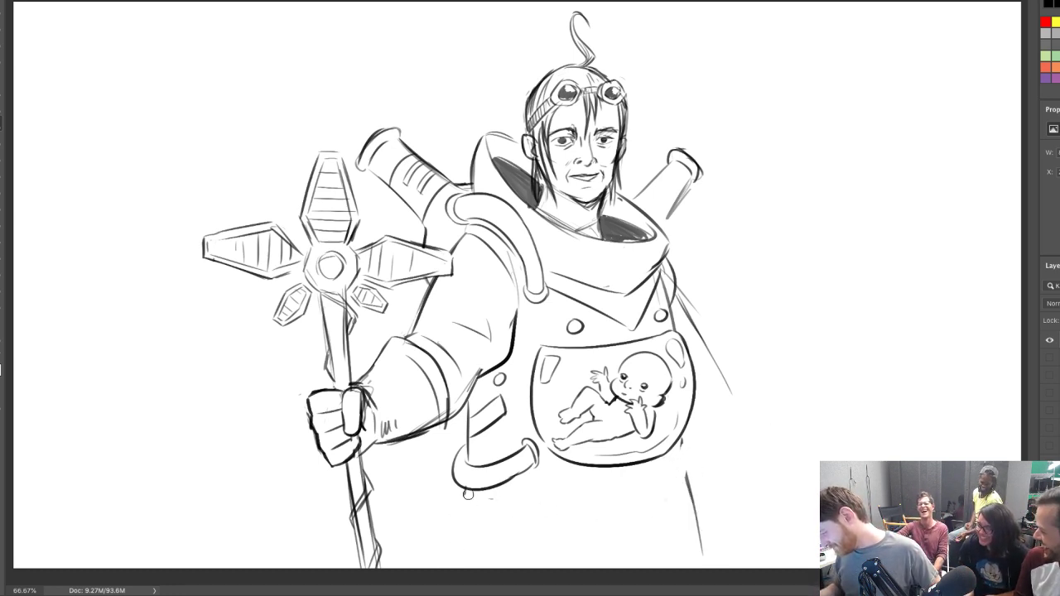
# Draw a small rounded tube at the hip behind the pouch and the far arm's sleeve with its cuff
pyautogui.moveTo(680, 441); pyautogui.dragTo(685, 456)
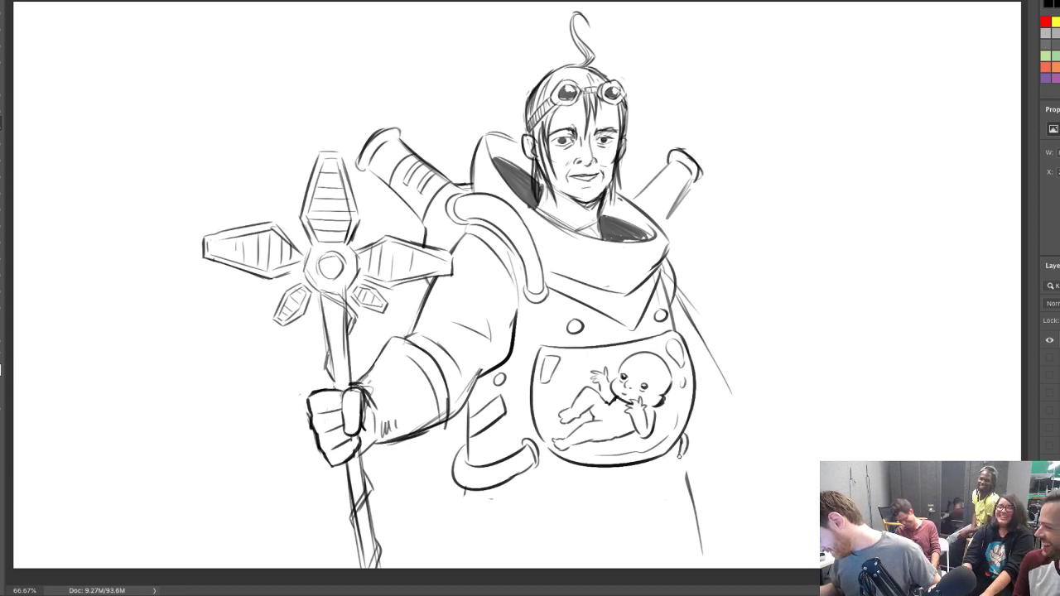
pyautogui.moveTo(693, 417); pyautogui.dragTo(700, 448)
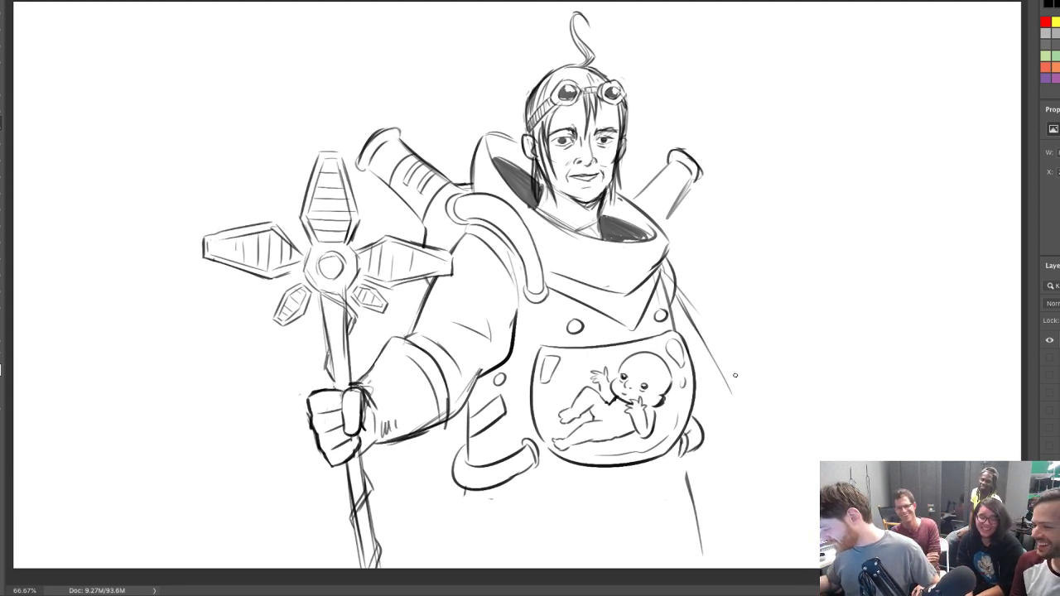
pyautogui.moveTo(704, 345); pyautogui.dragTo(750, 444)
pyautogui.moveTo(697, 413)
pyautogui.mouseDown()
pyautogui.moveTo(727, 396)
pyautogui.moveTo(740, 406)
pyautogui.moveTo(732, 390)
pyautogui.moveTo(756, 479)
pyautogui.mouseUp()
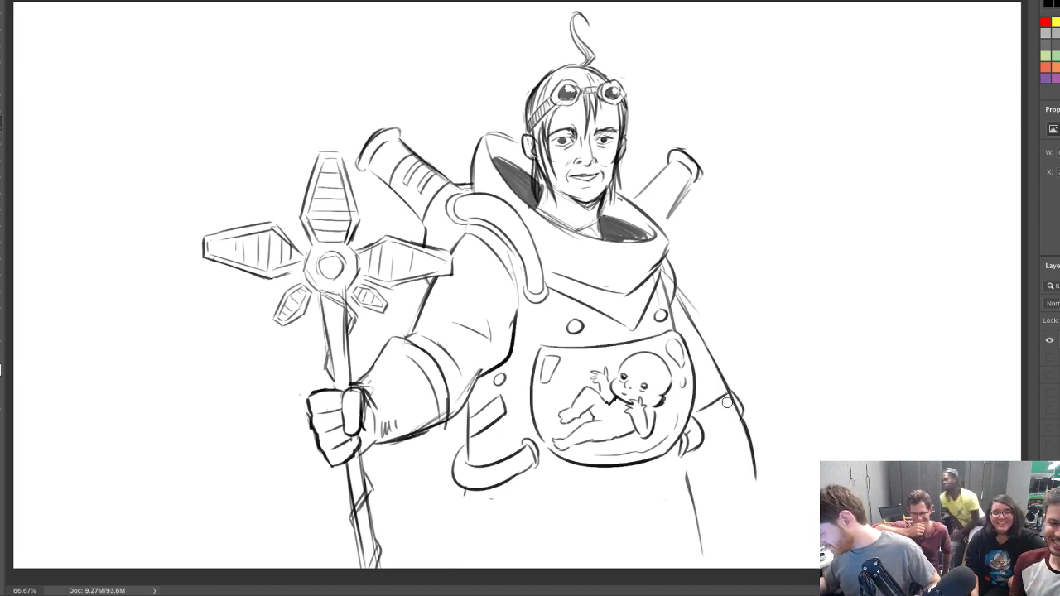
pyautogui.moveTo(729, 395); pyautogui.dragTo(739, 413)
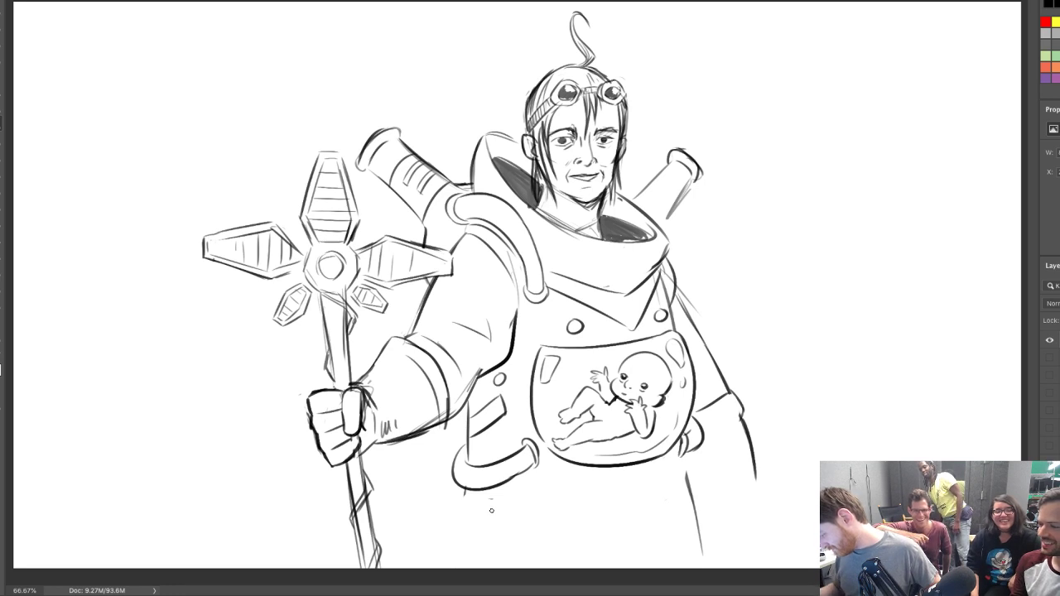
# Sketch the outer edges of both legs and the crotch lines between them below the waist
pyautogui.moveTo(472, 497); pyautogui.dragTo(459, 570)
pyautogui.moveTo(573, 528); pyautogui.dragTo(651, 515)
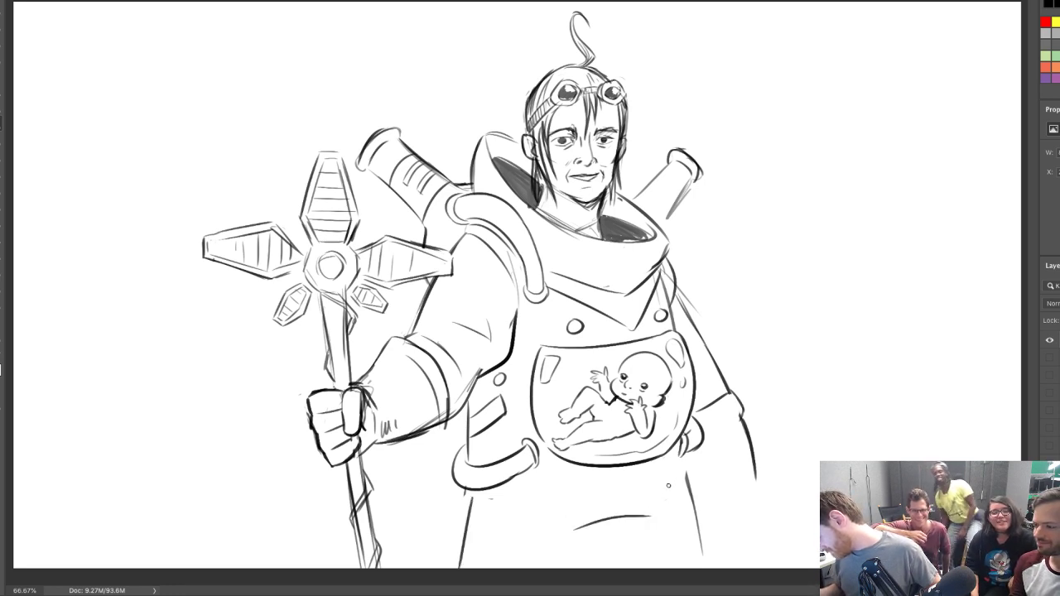
pyautogui.hotkey('ctrl', 'z')
pyautogui.moveTo(582, 548)
pyautogui.mouseDown()
pyautogui.moveTo(646, 532)
pyautogui.moveTo(583, 569)
pyautogui.moveTo(613, 569)
pyautogui.mouseUp()
pyautogui.hotkey('ctrl', 'z')
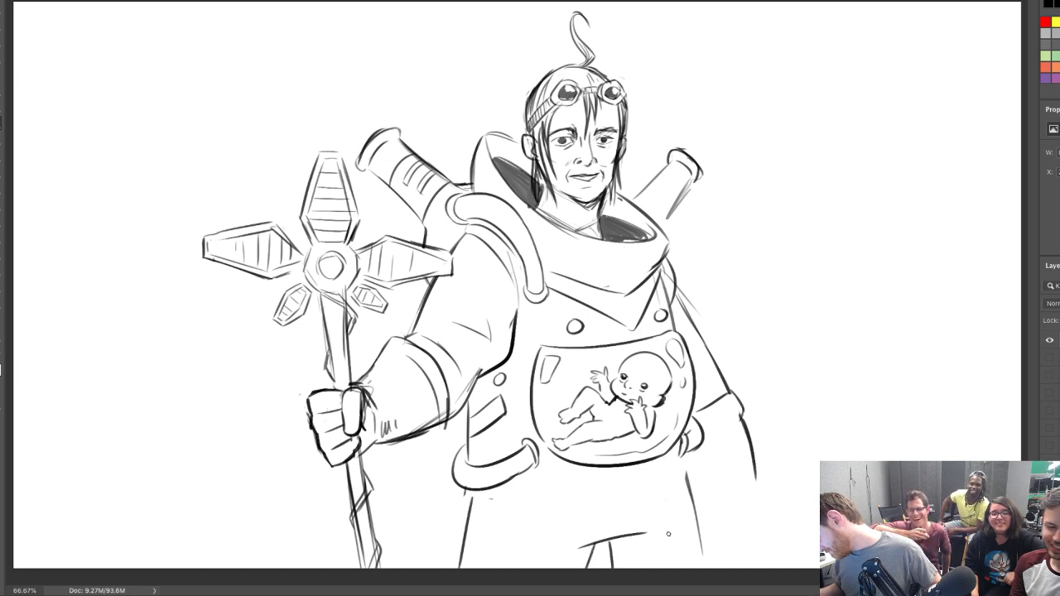
pyautogui.moveTo(684, 460); pyautogui.dragTo(705, 551)
pyautogui.hotkey('ctrl', 'z')
pyautogui.moveTo(685, 462); pyautogui.dragTo(708, 561)
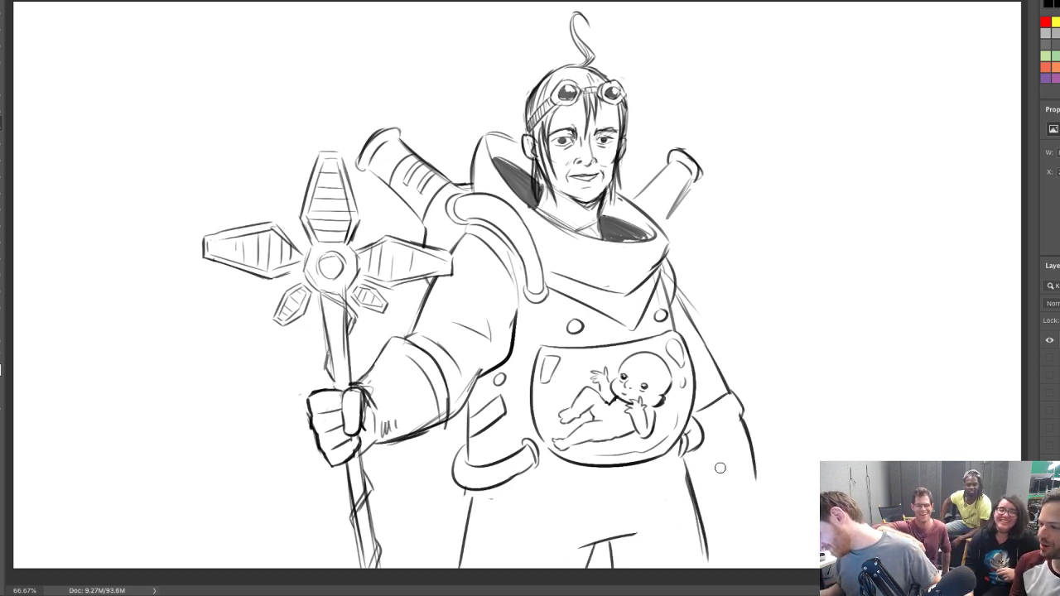
# Draw slanted fabric folds across the hips between the pouch and the crotch
pyautogui.press('b')
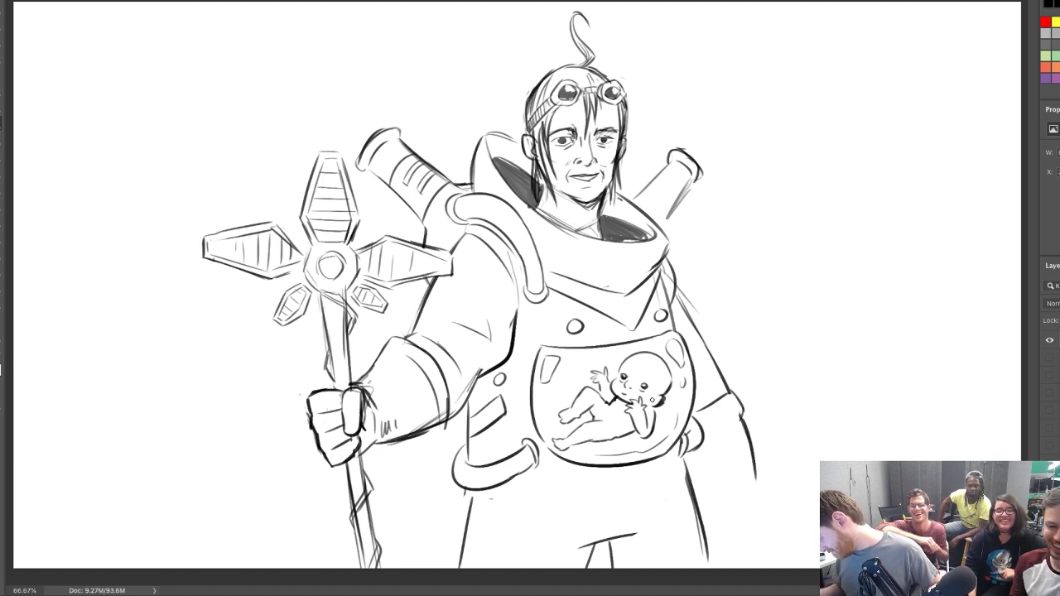
pyautogui.moveTo(595, 528); pyautogui.dragTo(667, 486)
pyautogui.hotkey('ctrl', 'z')
pyautogui.moveTo(585, 518); pyautogui.dragTo(659, 476)
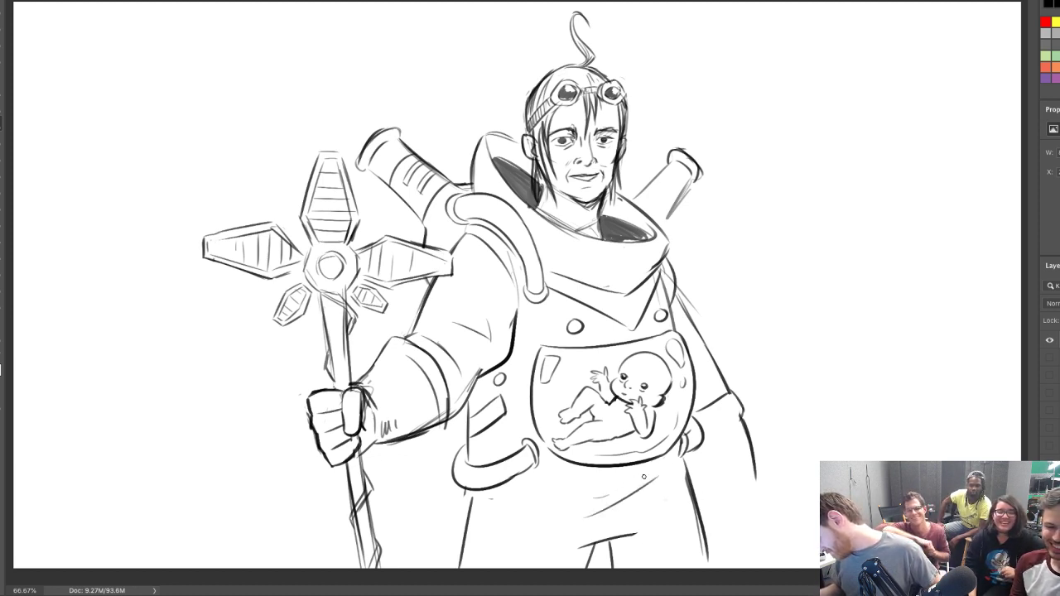
# Draw rounded panels with horizontal stripes on the outer side of both thighs
pyautogui.moveTo(469, 528)
pyautogui.mouseDown()
pyautogui.moveTo(512, 568)
pyautogui.moveTo(491, 521)
pyautogui.moveTo(511, 568)
pyautogui.moveTo(512, 539)
pyautogui.moveTo(509, 560)
pyautogui.mouseUp()
pyautogui.hotkey('ctrl', 'z')
pyautogui.moveTo(697, 517); pyautogui.dragTo(693, 567)
pyautogui.hotkey('ctrl', 'z')
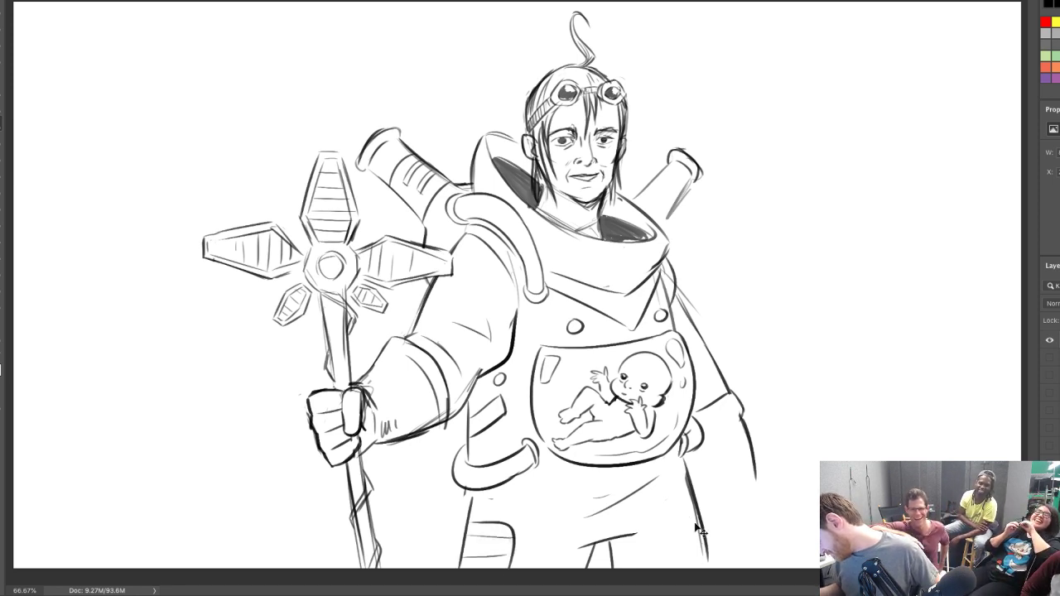
pyautogui.moveTo(698, 518)
pyautogui.mouseDown()
pyautogui.moveTo(692, 580)
pyautogui.moveTo(691, 537)
pyautogui.moveTo(709, 556)
pyautogui.mouseUp()
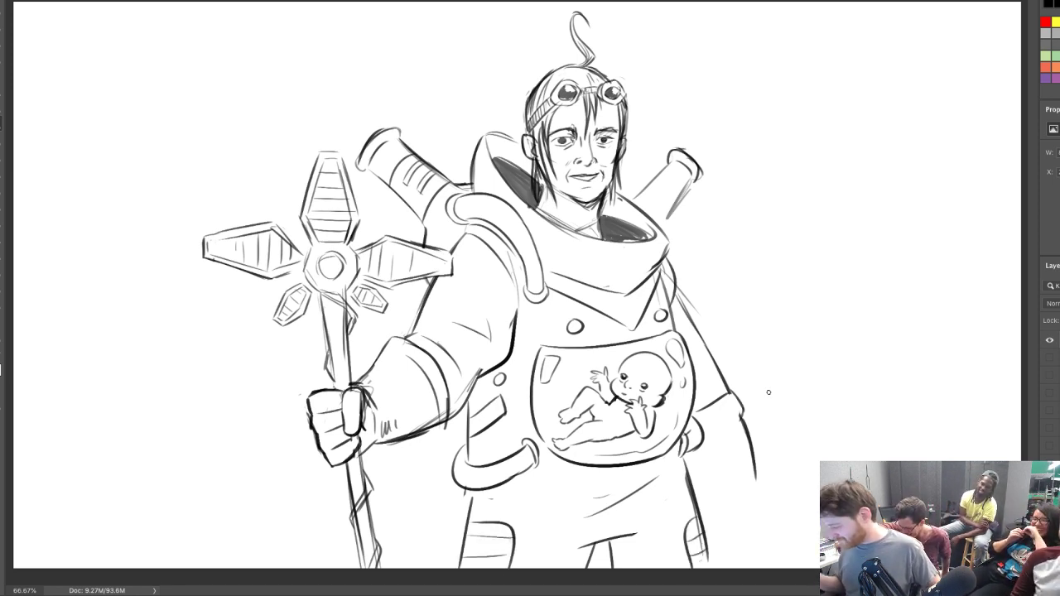
# Refine the outline and rim of the pipe behind the far shoulder and add short bands along it
pyautogui.moveTo(663, 224); pyautogui.dragTo(679, 200)
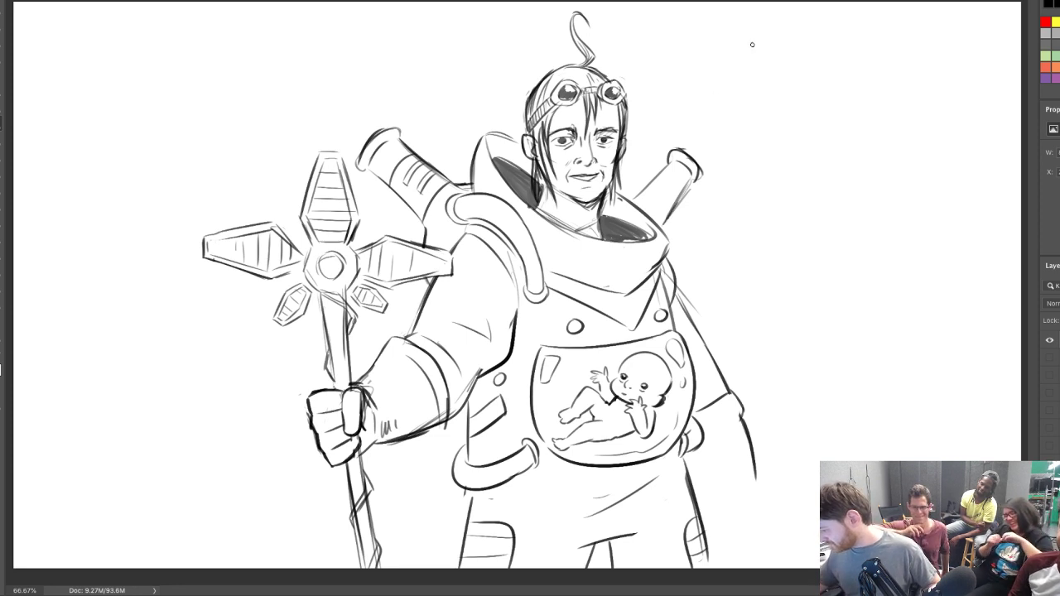
pyautogui.moveTo(681, 150)
pyautogui.mouseDown()
pyautogui.moveTo(699, 178)
pyautogui.moveTo(688, 154)
pyautogui.mouseUp()
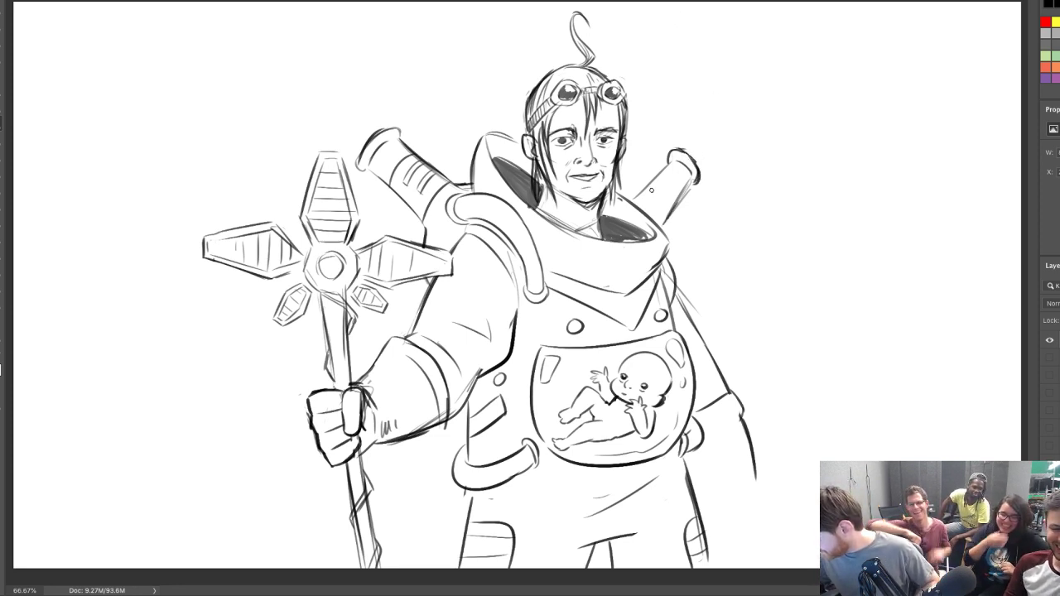
pyautogui.moveTo(653, 189)
pyautogui.mouseDown()
pyautogui.moveTo(645, 196)
pyautogui.moveTo(656, 192)
pyautogui.mouseUp()
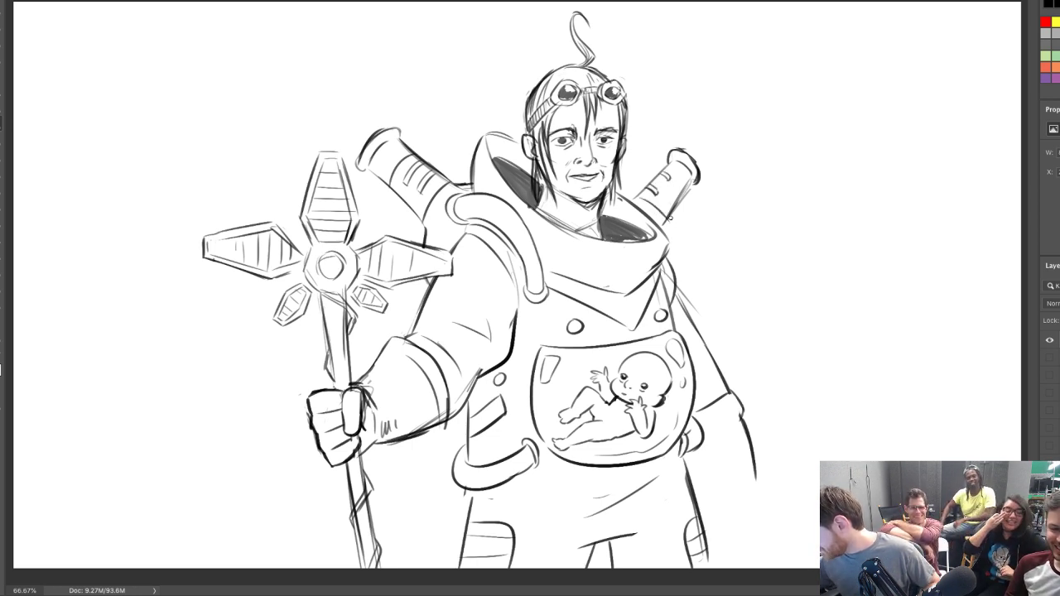
# Draw two wavy smoke outlines rising from the far shoulder's pipe to the canvas edge
pyautogui.moveTo(701, 157); pyautogui.dragTo(748, 80)
pyautogui.hotkey('ctrl', 'z')
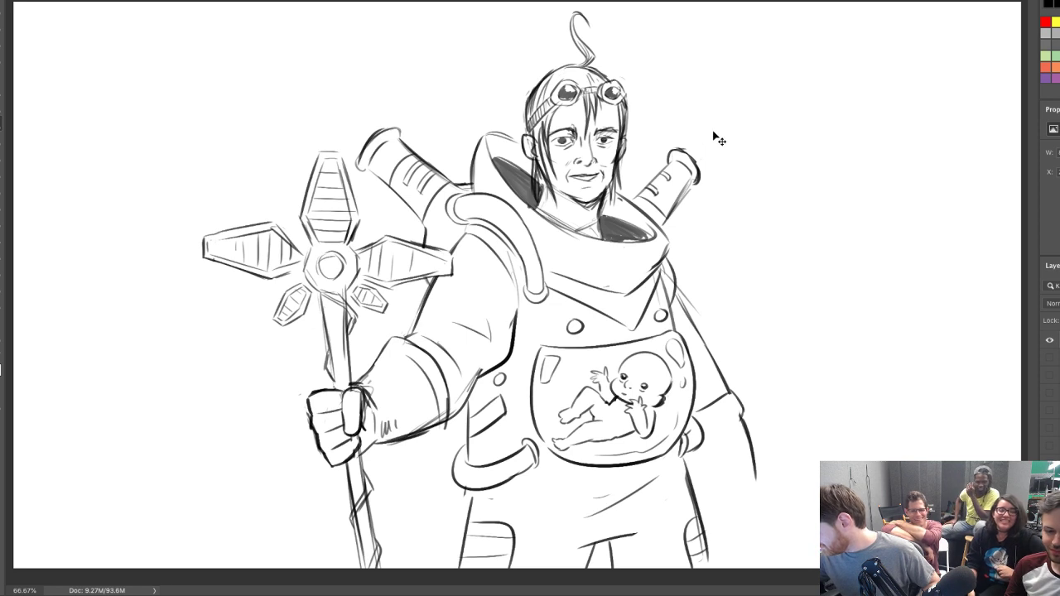
pyautogui.moveTo(702, 147)
pyautogui.mouseDown()
pyautogui.moveTo(741, 131)
pyautogui.moveTo(731, 29)
pyautogui.mouseUp()
pyautogui.moveTo(708, 129)
pyautogui.mouseDown()
pyautogui.moveTo(698, 100)
pyautogui.moveTo(705, 76)
pyautogui.moveTo(630, 4)
pyautogui.mouseUp()
pyautogui.moveTo(750, 25); pyautogui.dragTo(752, 4)
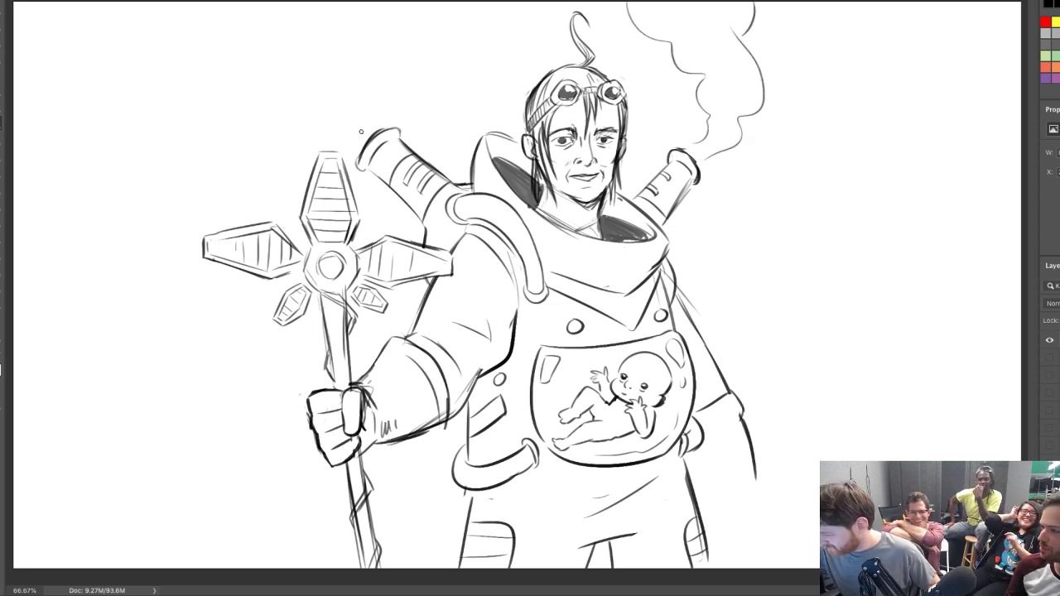
# Draw wavy smoke outlines rising from the pipe above the staff arm and touch up the collar's edge
pyautogui.moveTo(380, 123)
pyautogui.mouseDown()
pyautogui.moveTo(348, 85)
pyautogui.moveTo(336, 37)
pyautogui.mouseUp()
pyautogui.hotkey('ctrl', 'z')
pyautogui.moveTo(382, 116); pyautogui.dragTo(330, 50)
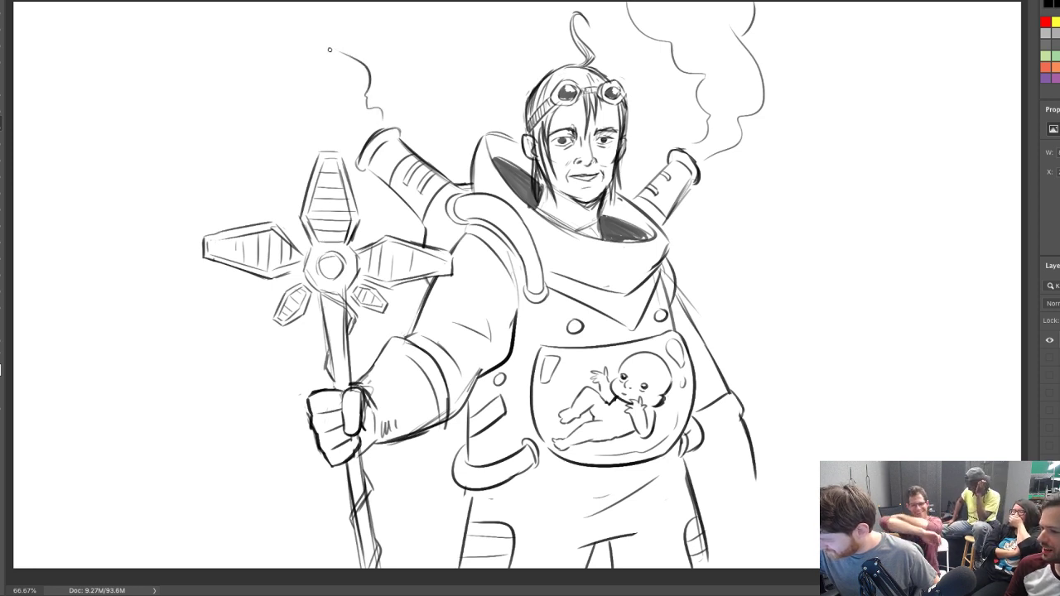
pyautogui.moveTo(355, 139)
pyautogui.mouseDown()
pyautogui.moveTo(306, 106)
pyautogui.moveTo(245, 90)
pyautogui.moveTo(158, 29)
pyautogui.mouseUp()
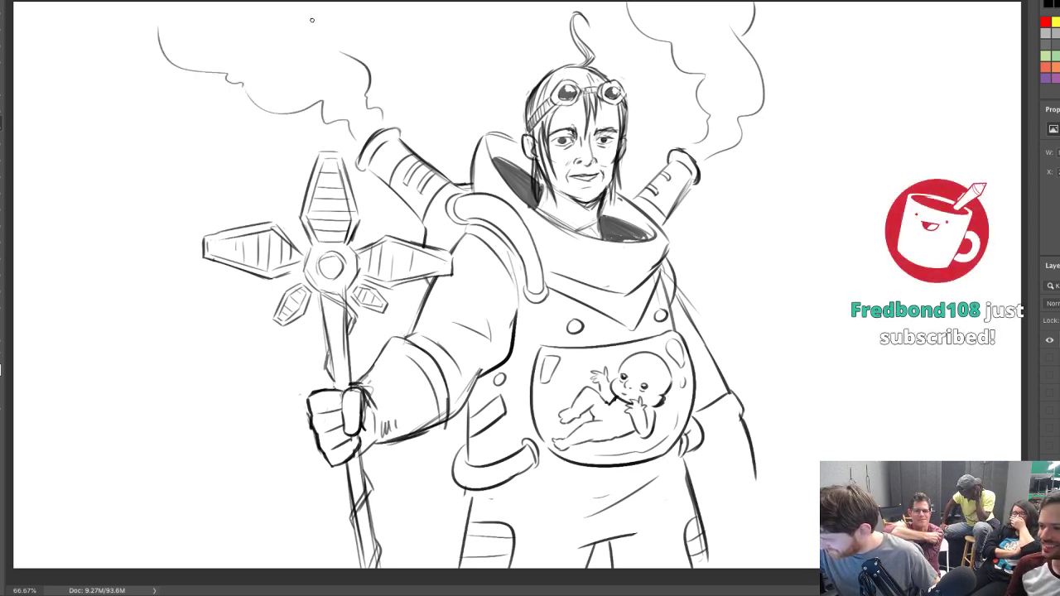
pyautogui.moveTo(313, 18)
pyautogui.mouseDown()
pyautogui.moveTo(338, 51)
pyautogui.moveTo(324, 1)
pyautogui.mouseUp()
pyautogui.moveTo(158, 29); pyautogui.dragTo(124, 1)
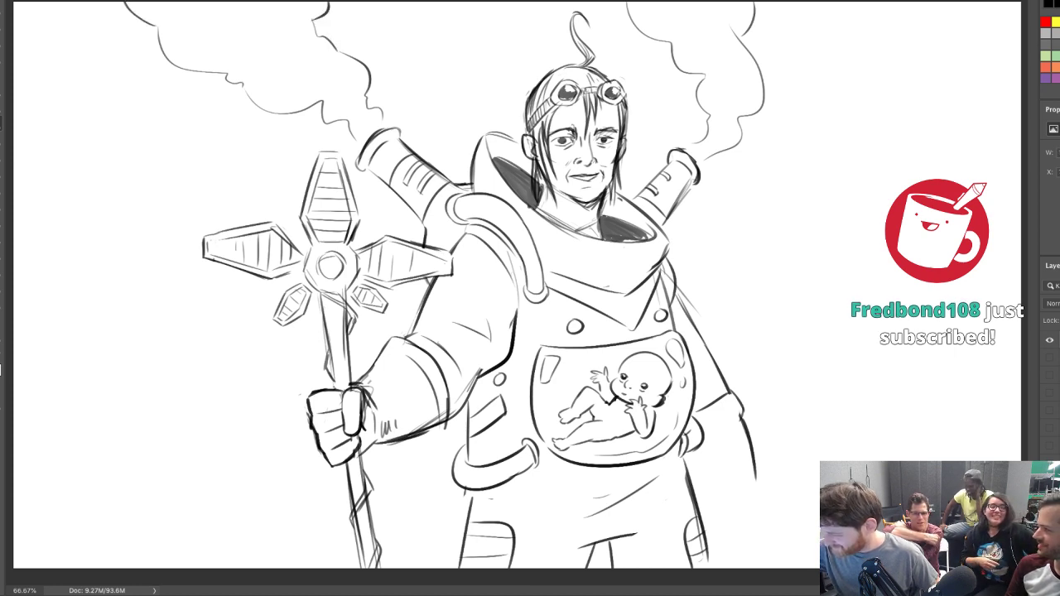
pyautogui.moveTo(504, 135); pyautogui.dragTo(525, 144)
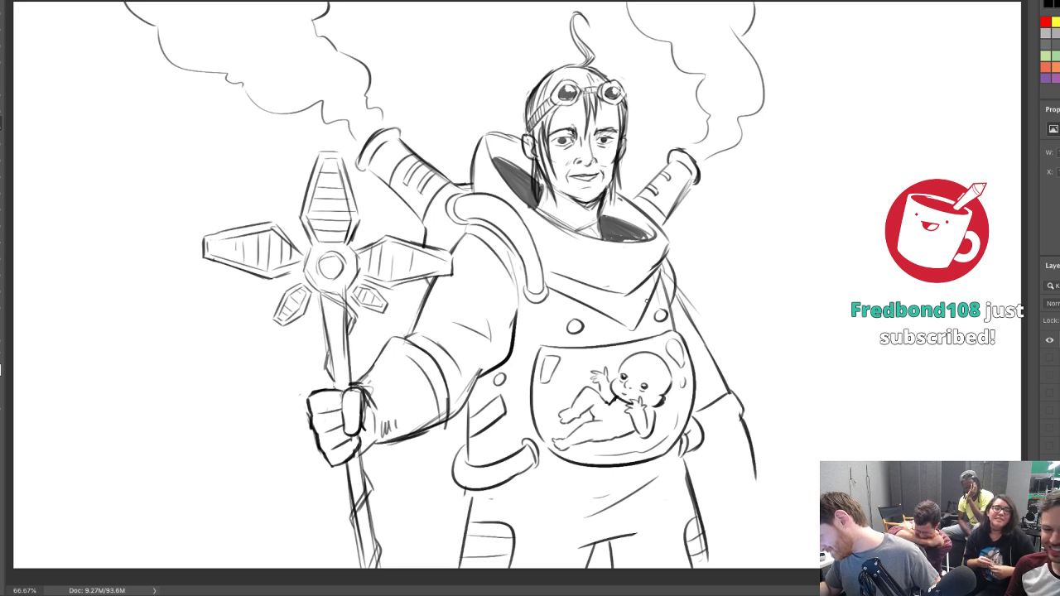
# Draw narrow straps linking the round buttons on the coat to the torso's outer edges
pyautogui.moveTo(517, 326); pyautogui.dragTo(568, 326)
pyautogui.hotkey('ctrl', 'z')
pyautogui.hotkey('ctrl', 'z')
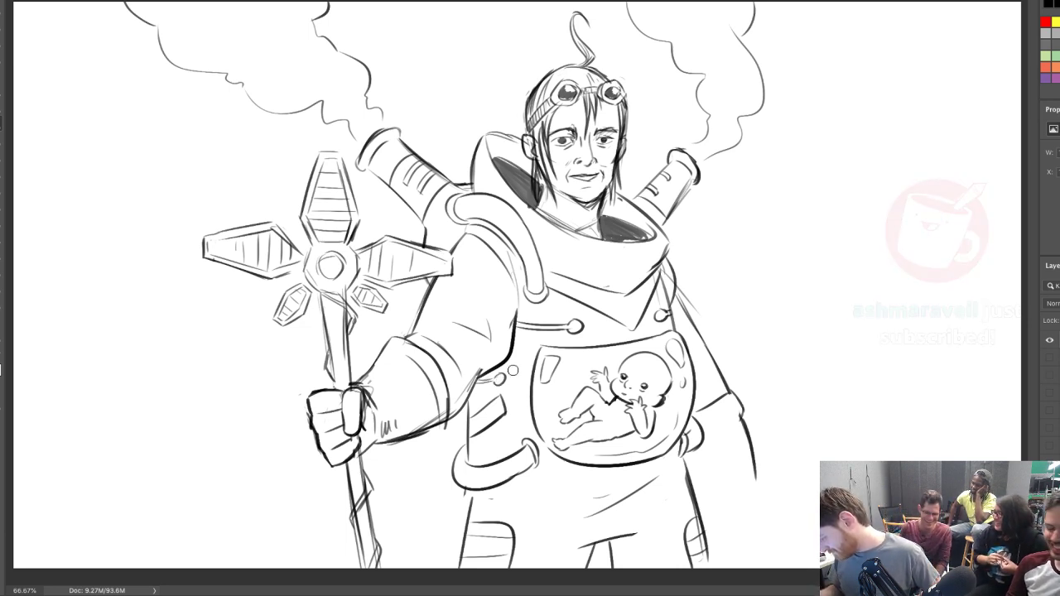
# Extend the far sleeve's outline and draw a hanging hand with fingers at its end
pyautogui.moveTo(756, 479)
pyautogui.mouseDown()
pyautogui.moveTo(757, 505)
pyautogui.moveTo(748, 492)
pyautogui.moveTo(760, 528)
pyautogui.moveTo(750, 501)
pyautogui.moveTo(748, 522)
pyautogui.moveTo(726, 508)
pyautogui.moveTo(736, 536)
pyautogui.moveTo(747, 509)
pyautogui.moveTo(760, 523)
pyautogui.moveTo(754, 494)
pyautogui.moveTo(759, 542)
pyautogui.moveTo(751, 516)
pyautogui.moveTo(758, 537)
pyautogui.moveTo(744, 544)
pyautogui.mouseUp()
pyautogui.hotkey('ctrl', 'z')
pyautogui.hotkey('ctrl', 'z')
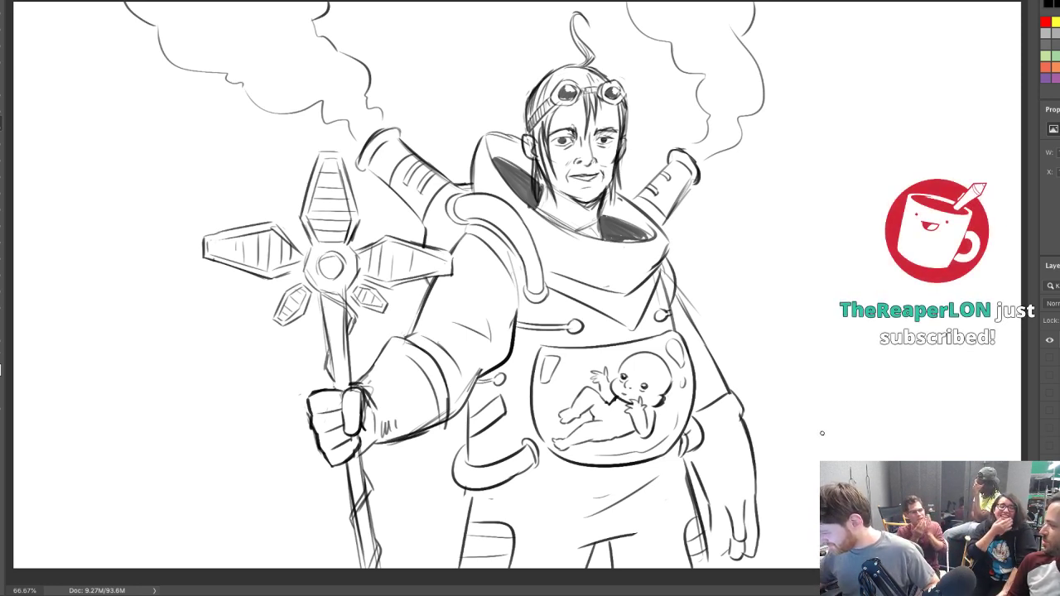
# Darken the hair beside the ears, temples and jaw with dense brush strokes
pyautogui.moveTo(538, 168)
pyautogui.mouseDown()
pyautogui.moveTo(542, 194)
pyautogui.moveTo(529, 185)
pyautogui.mouseUp()
pyautogui.moveTo(535, 166); pyautogui.dragTo(532, 184)
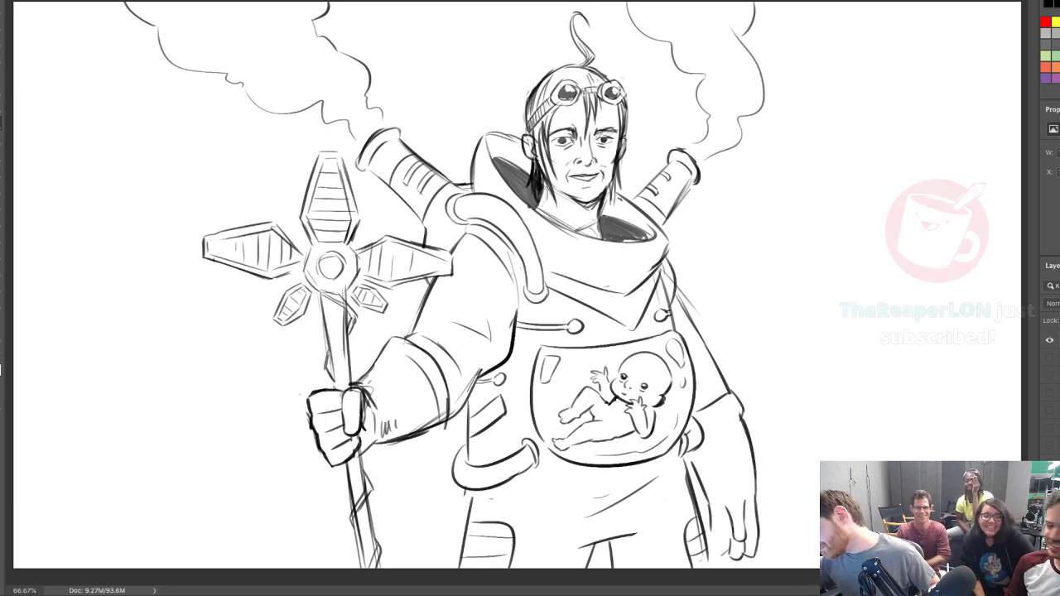
pyautogui.moveTo(611, 188); pyautogui.dragTo(605, 199)
pyautogui.moveTo(531, 112)
pyautogui.mouseDown()
pyautogui.moveTo(542, 84)
pyautogui.moveTo(524, 133)
pyautogui.moveTo(540, 165)
pyautogui.mouseUp()
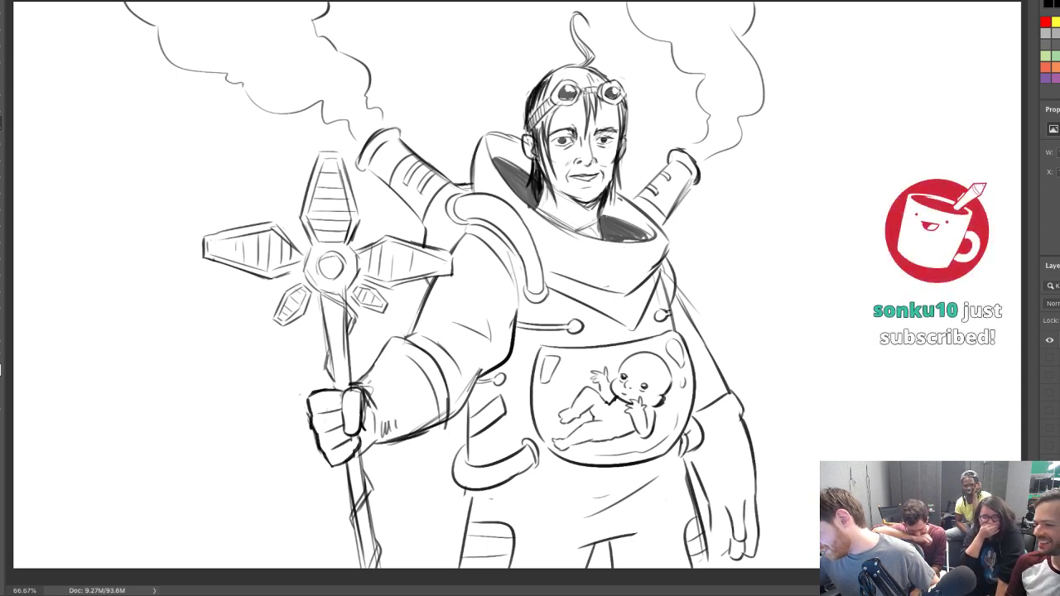
pyautogui.moveTo(619, 114)
pyautogui.mouseDown()
pyautogui.moveTo(625, 133)
pyautogui.moveTo(619, 111)
pyautogui.mouseUp()
pyautogui.moveTo(628, 99); pyautogui.dragTo(621, 113)
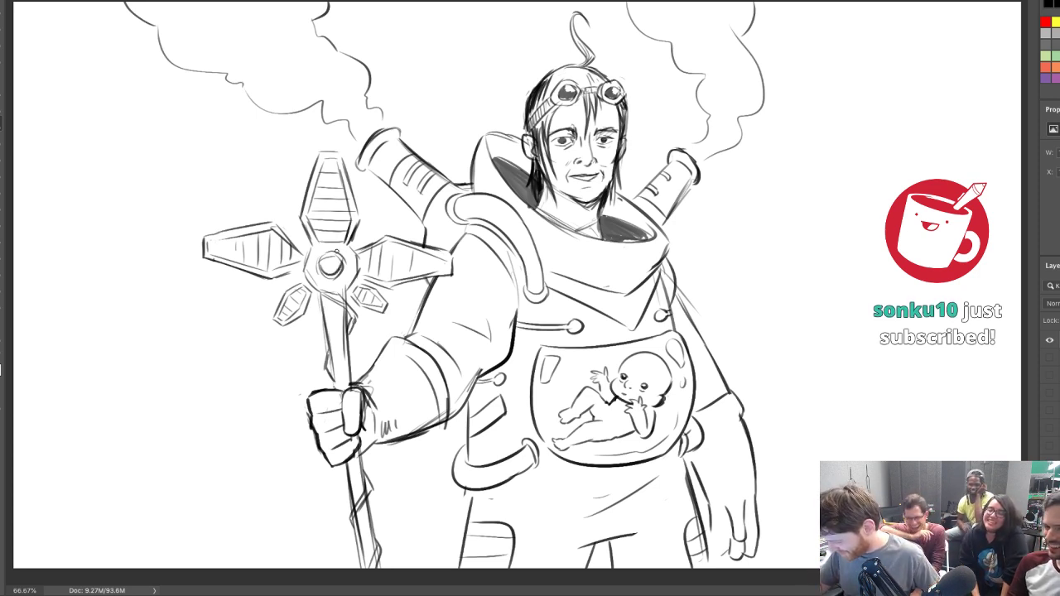
# Thicken the ring at the centre of the staff head and add shading strokes to both shoulder pipes
pyautogui.moveTo(321, 260)
pyautogui.mouseDown()
pyautogui.moveTo(328, 277)
pyautogui.moveTo(344, 268)
pyautogui.mouseUp()
pyautogui.moveTo(428, 205); pyautogui.dragTo(429, 236)
pyautogui.moveTo(372, 151)
pyautogui.mouseDown()
pyautogui.moveTo(379, 174)
pyautogui.moveTo(381, 138)
pyautogui.mouseUp()
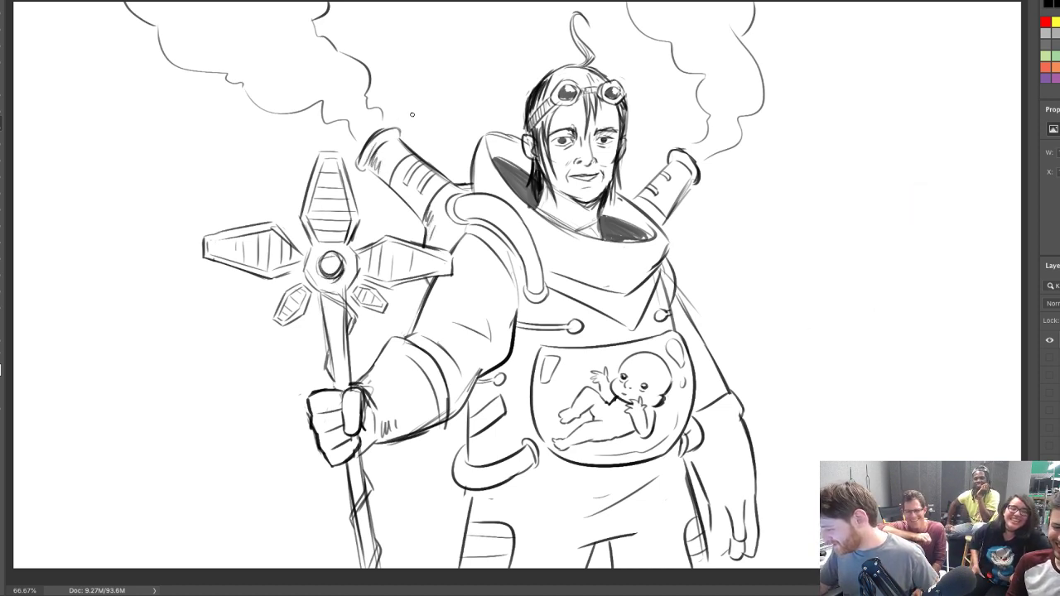
pyautogui.moveTo(654, 220); pyautogui.dragTo(666, 210)
pyautogui.moveTo(682, 173)
pyautogui.mouseDown()
pyautogui.moveTo(694, 161)
pyautogui.moveTo(695, 184)
pyautogui.moveTo(698, 149)
pyautogui.mouseUp()
# Erase the far arm's hanging hand, redraw it with clearer wrist and fingers, and hatch the shadow between the legs
pyautogui.moveTo(741, 493)
pyautogui.mouseDown()
pyautogui.moveTo(741, 538)
pyautogui.moveTo(733, 513)
pyautogui.moveTo(756, 554)
pyautogui.moveTo(717, 533)
pyautogui.mouseUp()
pyautogui.press('b')
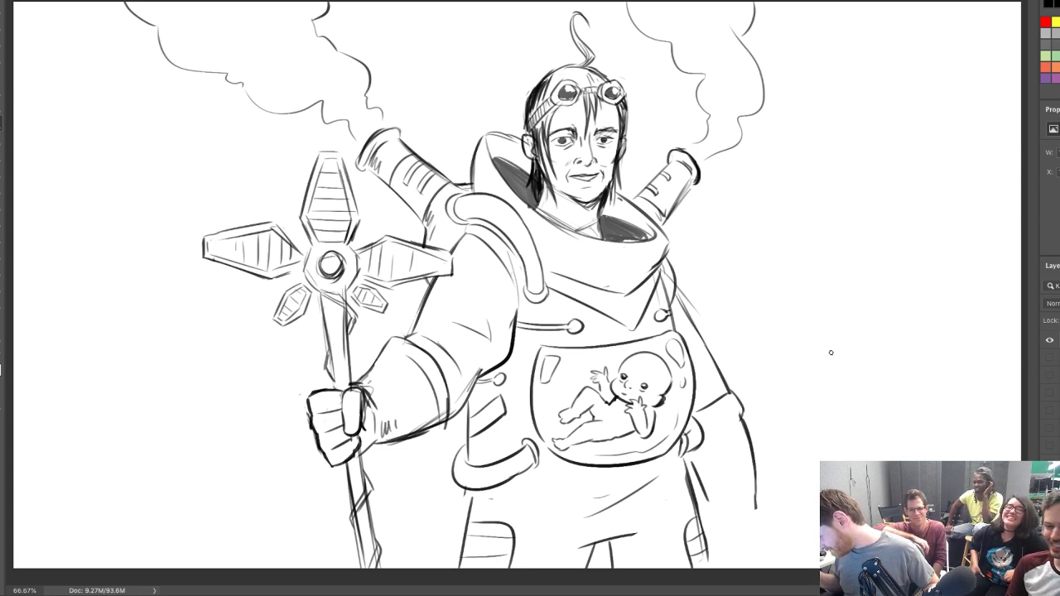
pyautogui.moveTo(612, 539)
pyautogui.mouseDown()
pyautogui.moveTo(636, 548)
pyautogui.moveTo(617, 560)
pyautogui.mouseUp()
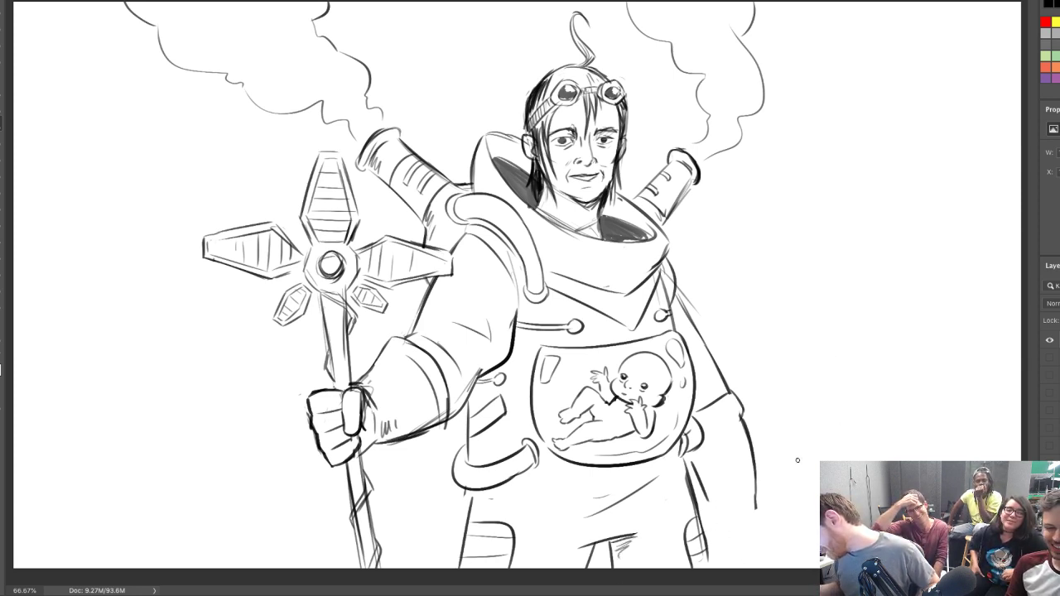
pyautogui.moveTo(754, 501)
pyautogui.mouseDown()
pyautogui.moveTo(736, 543)
pyautogui.moveTo(754, 542)
pyautogui.moveTo(747, 564)
pyautogui.moveTo(758, 550)
pyautogui.mouseUp()
pyautogui.hotkey('ctrl', 'z')
pyautogui.moveTo(708, 509); pyautogui.dragTo(717, 564)
pyautogui.hotkey('ctrl', 'z')
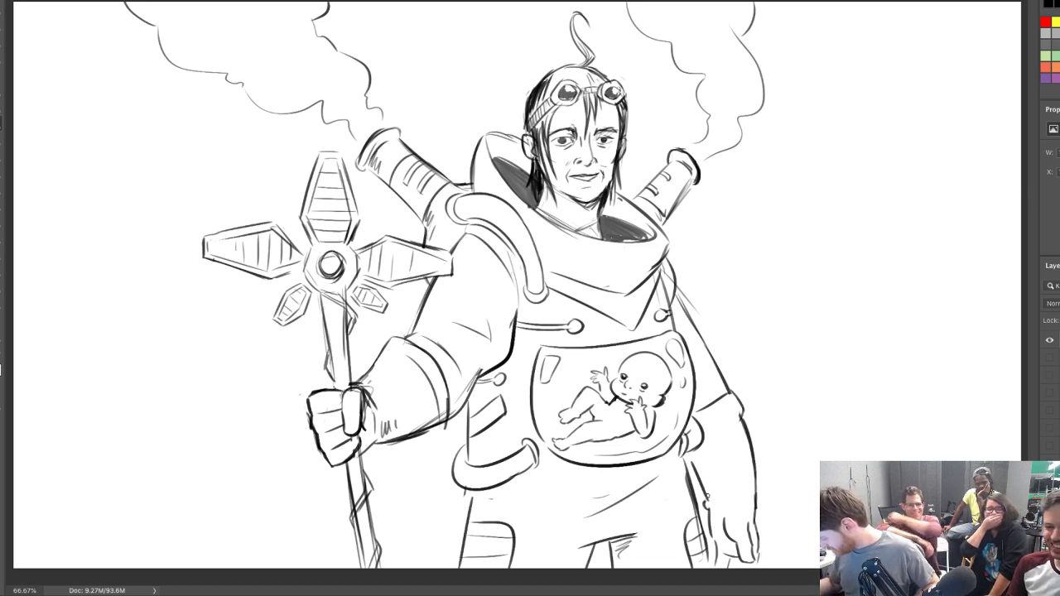
# Refine the far wrist, inner forearm and hip lines, and rework the thigh outline beneath the coat's hem
pyautogui.moveTo(705, 494); pyautogui.dragTo(711, 503)
pyautogui.hotkey('ctrl', 'z')
pyautogui.moveTo(687, 454); pyautogui.dragTo(702, 489)
pyautogui.hotkey('ctrl', 'z')
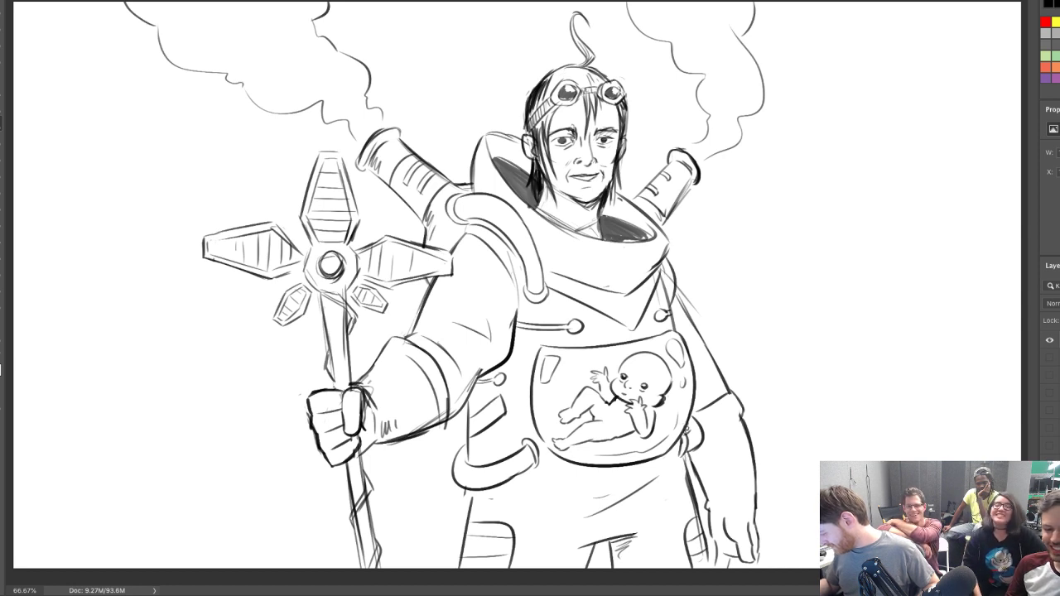
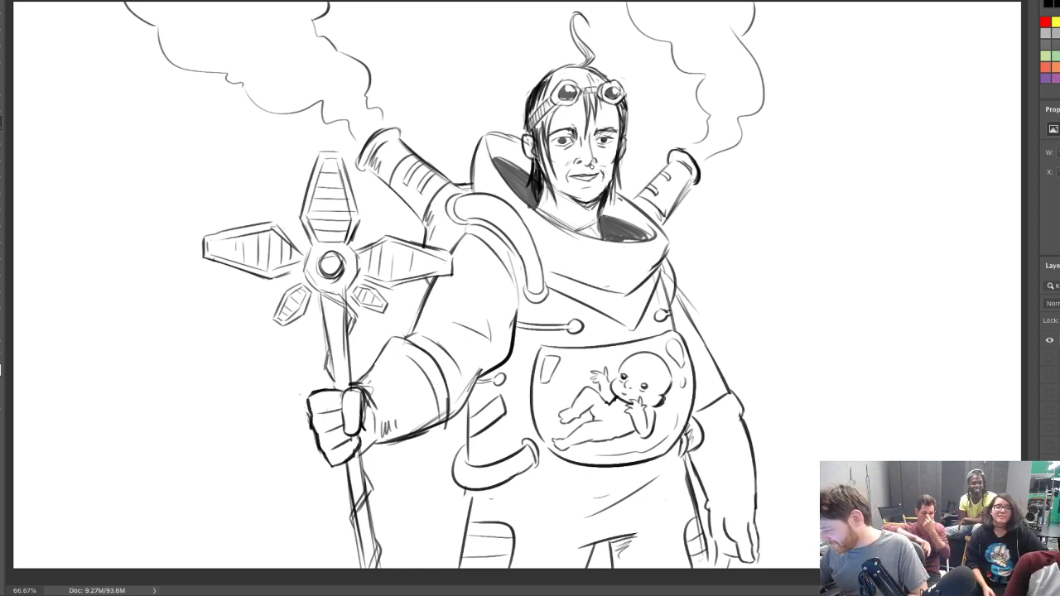
pyautogui.moveTo(564, 170); pyautogui.dragTo(574, 162)
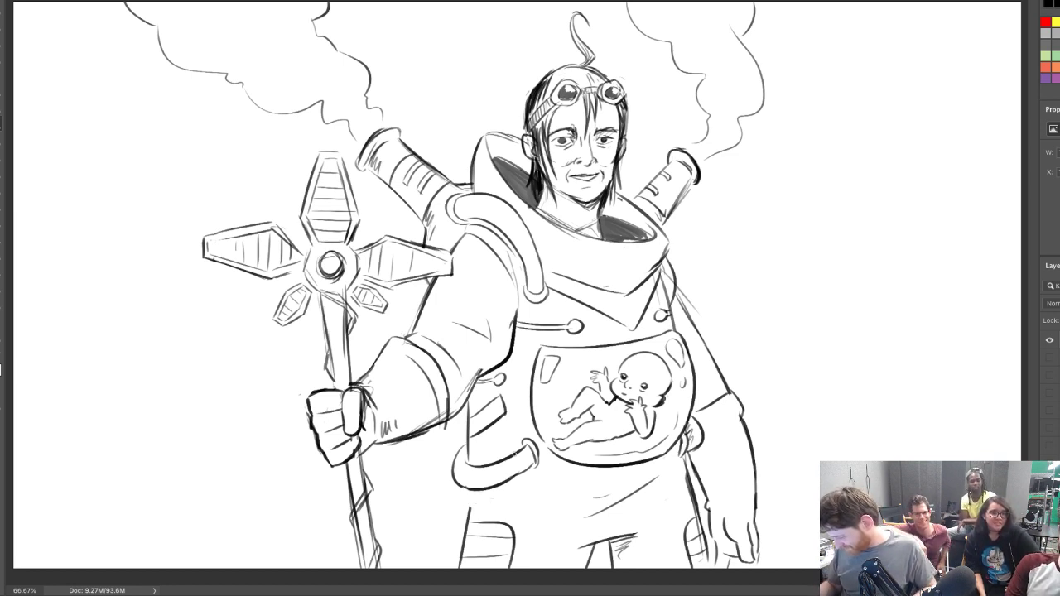
pyautogui.moveTo(465, 488); pyautogui.dragTo(474, 510)
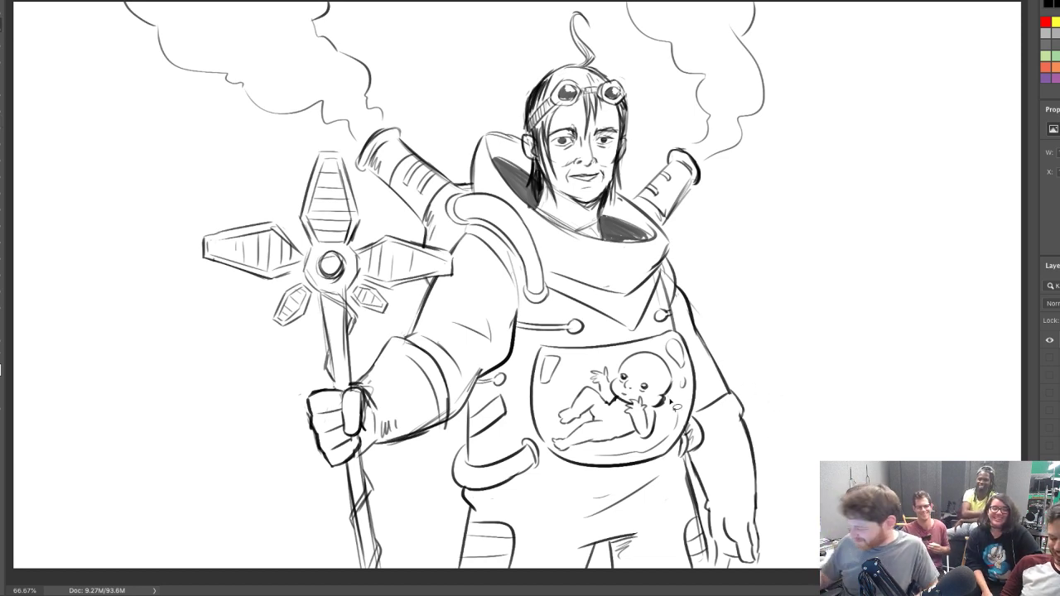
# Select the hanging hand, move it slightly up toward the sleeve, and clear the selection
pyautogui.moveTo(707, 530)
pyautogui.mouseDown()
pyautogui.moveTo(756, 585)
pyautogui.moveTo(777, 530)
pyautogui.moveTo(744, 502)
pyautogui.moveTo(703, 495)
pyautogui.mouseUp()
pyautogui.click(2, 2)
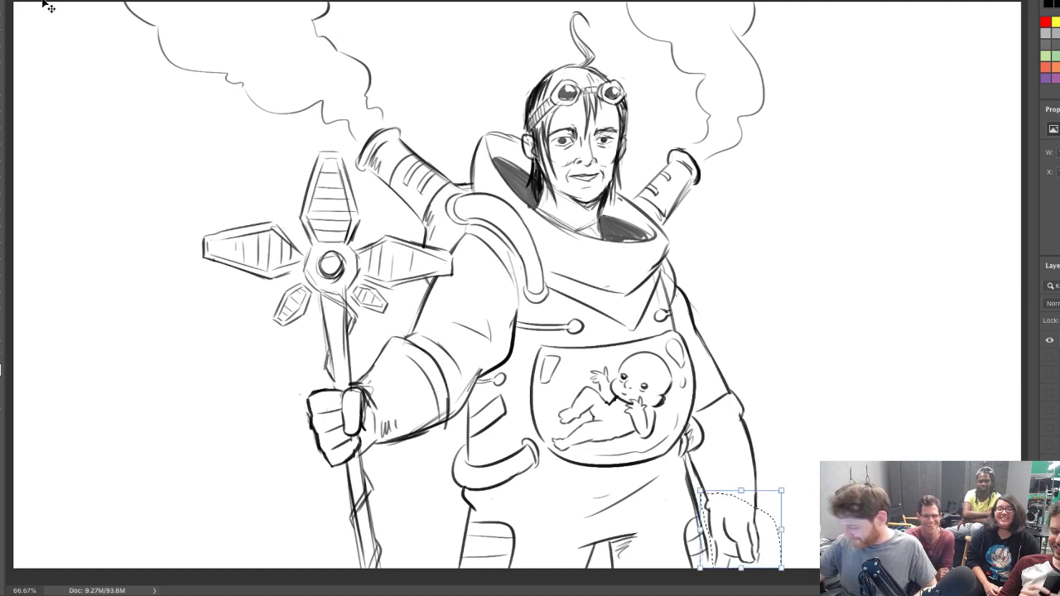
pyautogui.moveTo(747, 535); pyautogui.dragTo(748, 522)
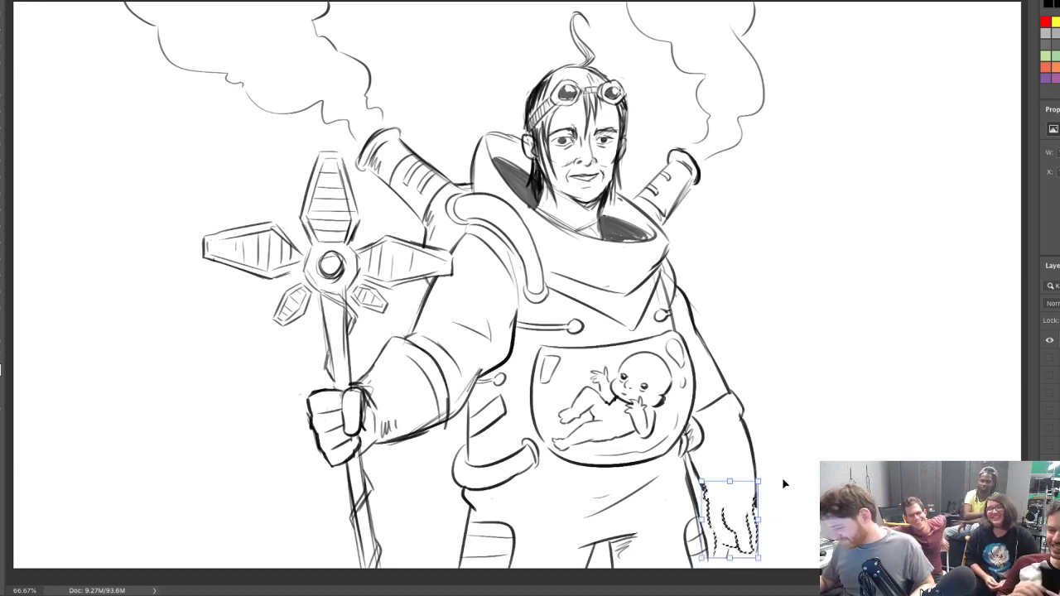
pyautogui.click(4, 11)
pyautogui.hotkey('ctrl', 'd')
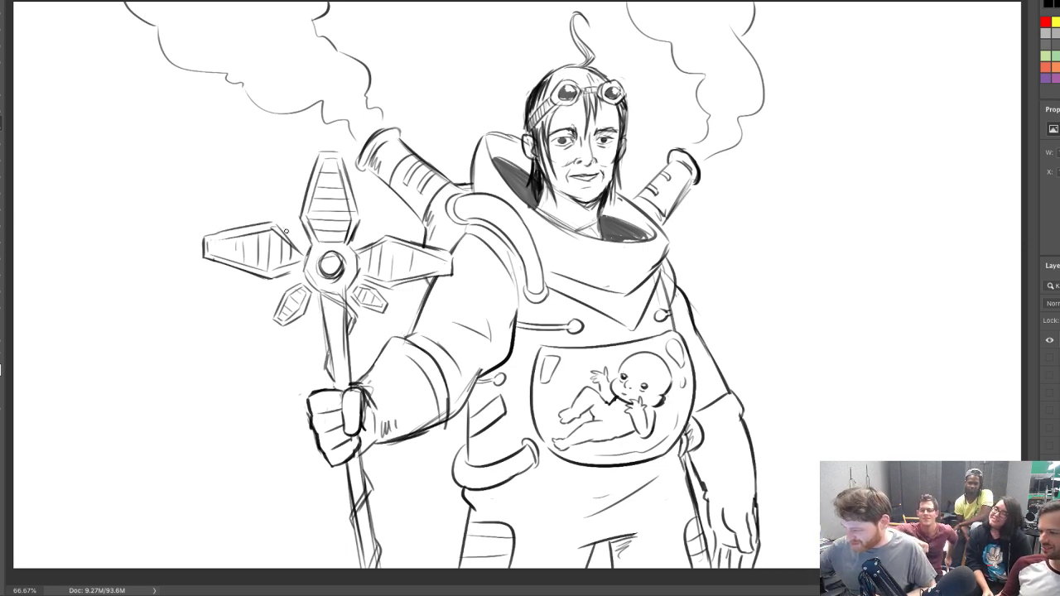
# Touch up the staff's side blade and strengthen the collar's front rim and dark inner edge
pyautogui.moveTo(276, 224)
pyautogui.mouseDown()
pyautogui.moveTo(305, 255)
pyautogui.moveTo(282, 276)
pyautogui.mouseUp()
pyautogui.hotkey('ctrl', 'z')
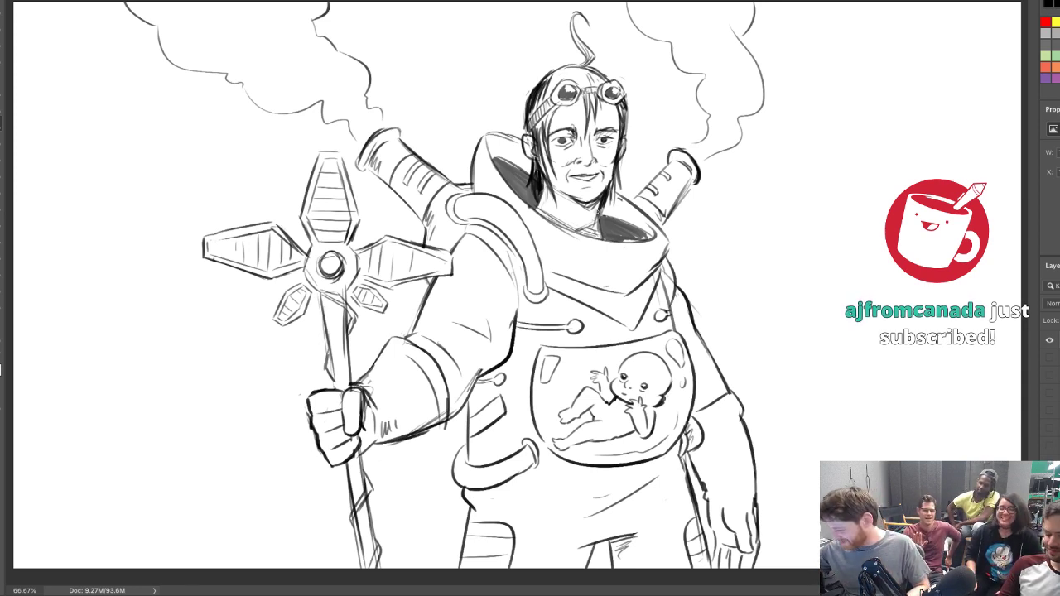
pyautogui.moveTo(523, 198); pyautogui.dragTo(614, 238)
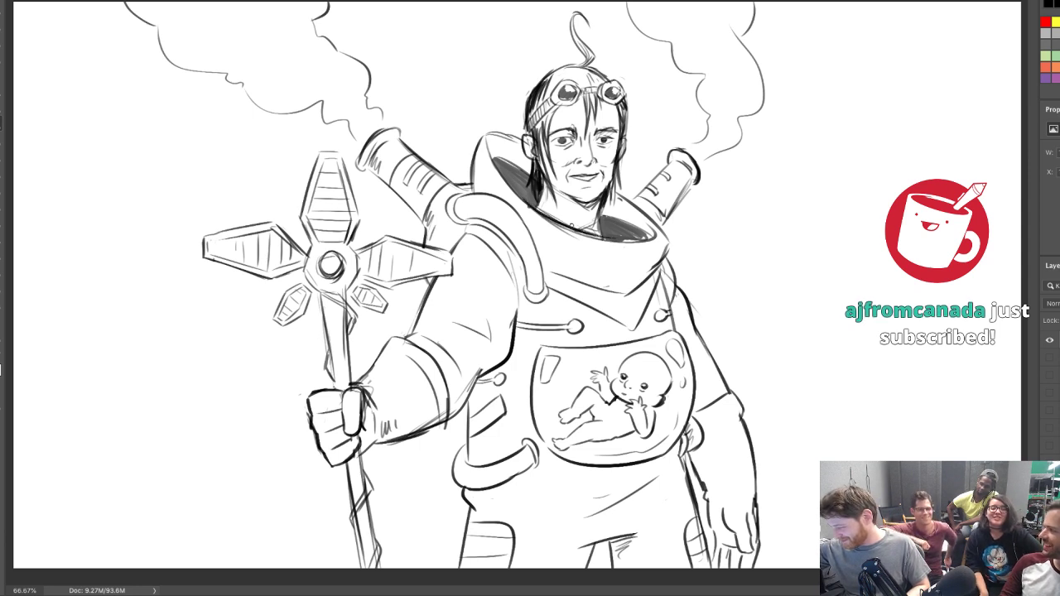
pyautogui.moveTo(499, 169); pyautogui.dragTo(534, 203)
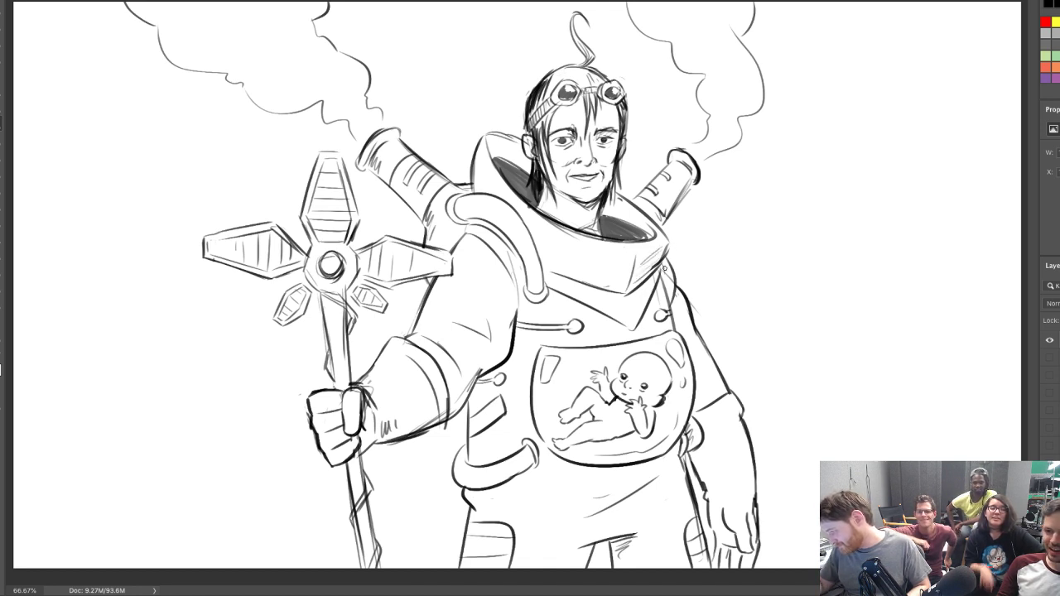
# Hatch diagonal shadows on the far arm and lower coat, and add shading strokes to the neck and cheek
pyautogui.moveTo(674, 303)
pyautogui.mouseDown()
pyautogui.moveTo(700, 343)
pyautogui.moveTo(693, 332)
pyautogui.moveTo(694, 360)
pyautogui.moveTo(708, 358)
pyautogui.moveTo(694, 456)
pyautogui.moveTo(720, 485)
pyautogui.mouseUp()
pyautogui.moveTo(661, 464); pyautogui.dragTo(663, 488)
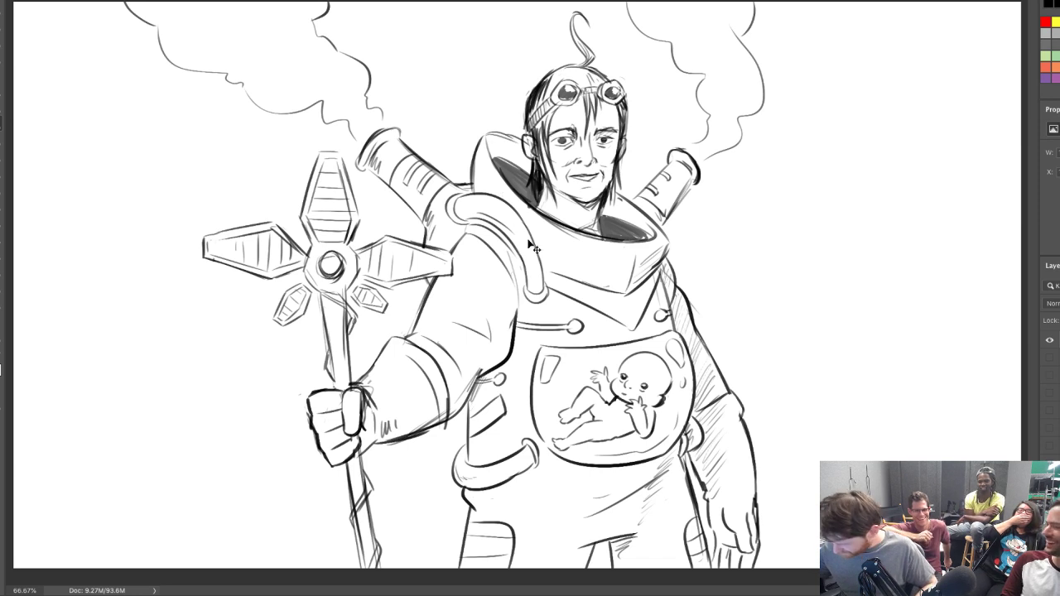
pyautogui.moveTo(544, 286); pyautogui.dragTo(531, 235)
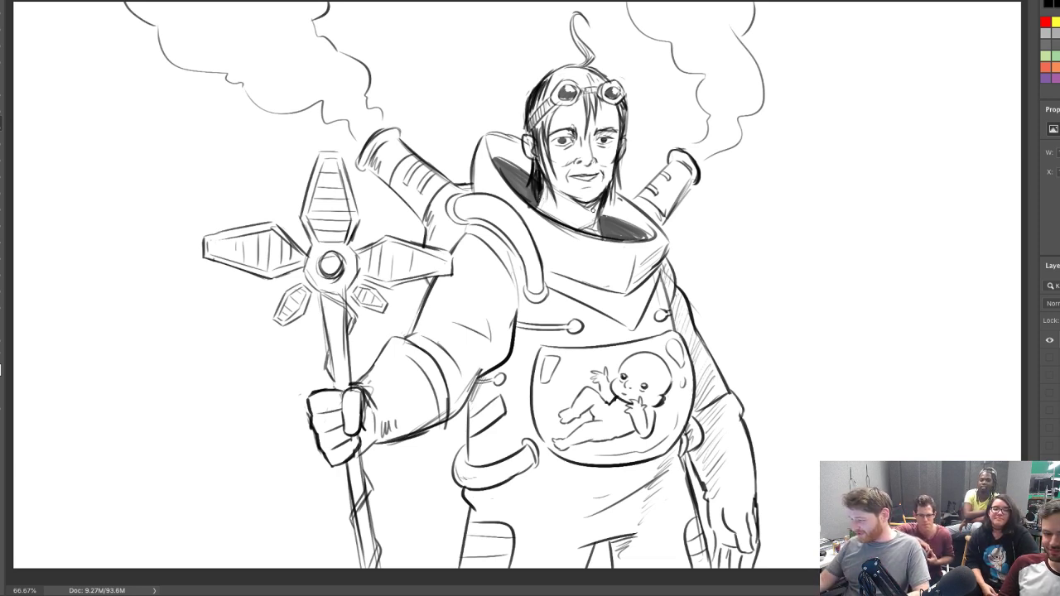
pyautogui.moveTo(589, 209); pyautogui.dragTo(589, 227)
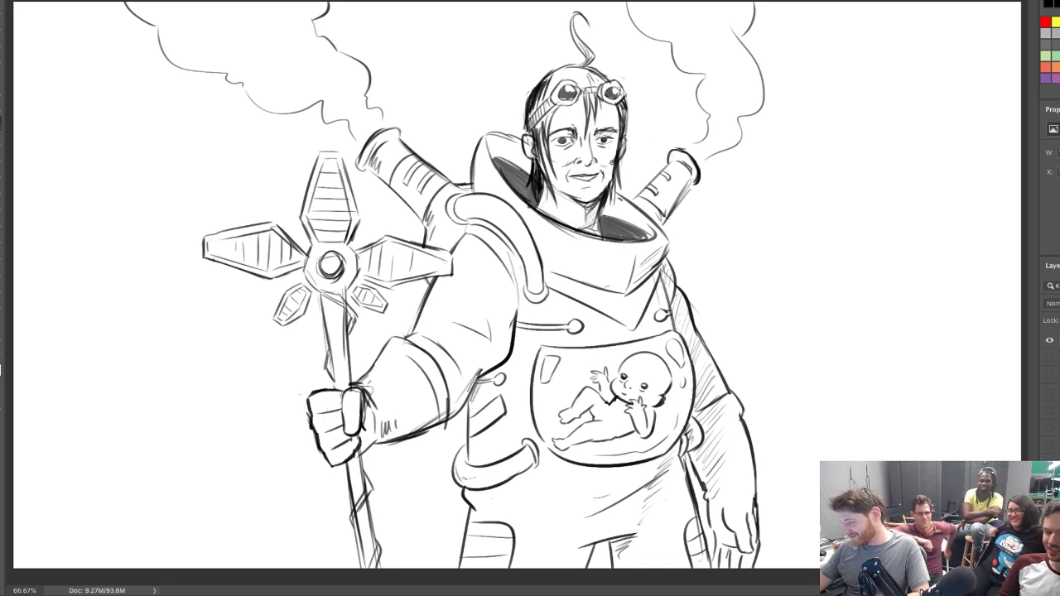
pyautogui.moveTo(613, 161); pyautogui.dragTo(607, 176)
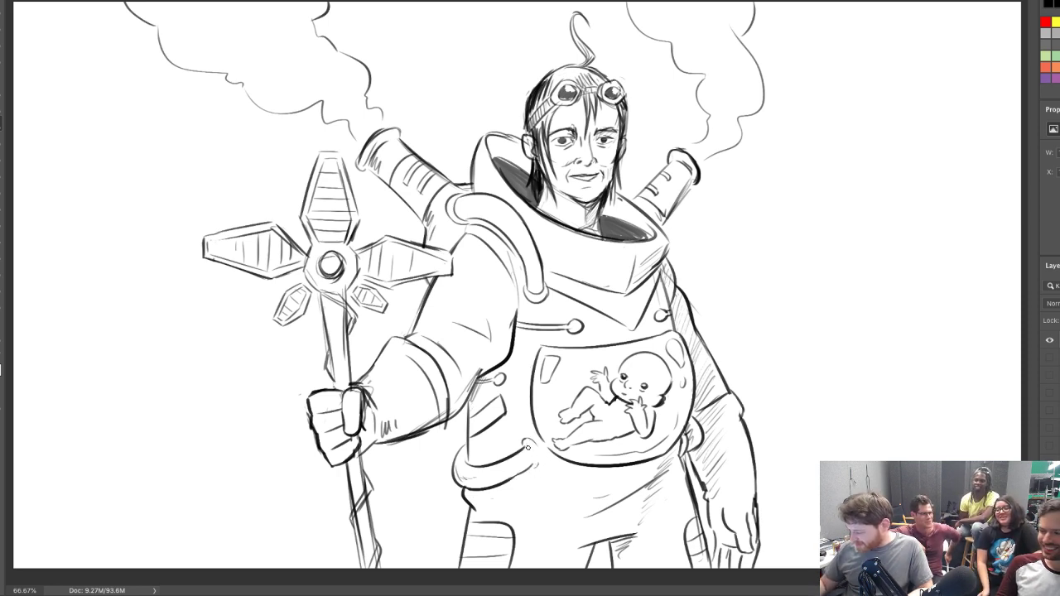
# Redraw the hip tube's end, round off the glass pouch's upper edge, and touch up the smoke above the far pipe
pyautogui.moveTo(532, 466)
pyautogui.mouseDown()
pyautogui.moveTo(536, 451)
pyautogui.moveTo(521, 447)
pyautogui.moveTo(540, 446)
pyautogui.moveTo(533, 441)
pyautogui.moveTo(543, 453)
pyautogui.mouseUp()
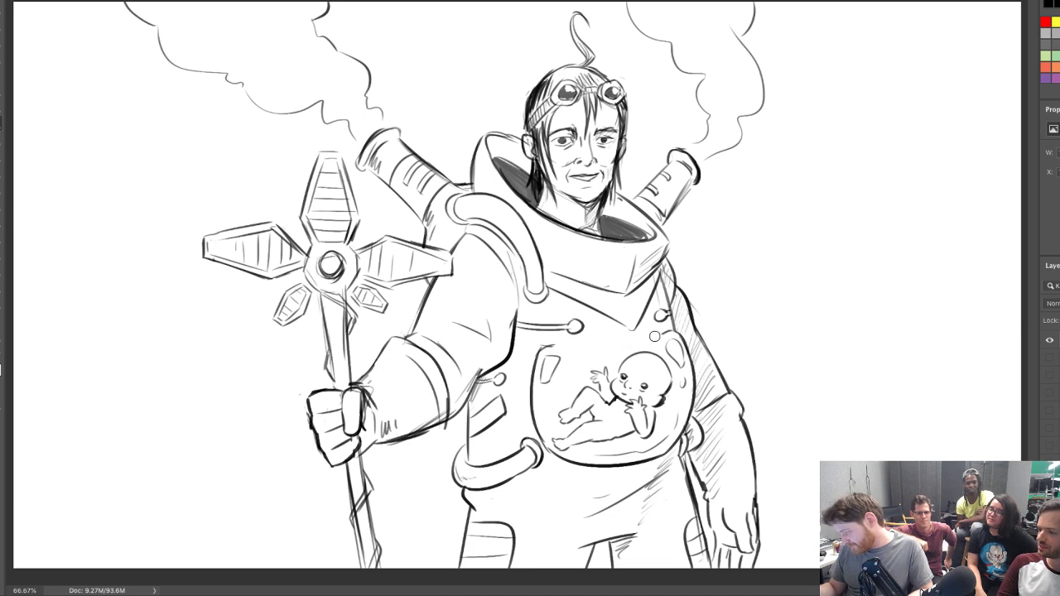
pyautogui.press('b')
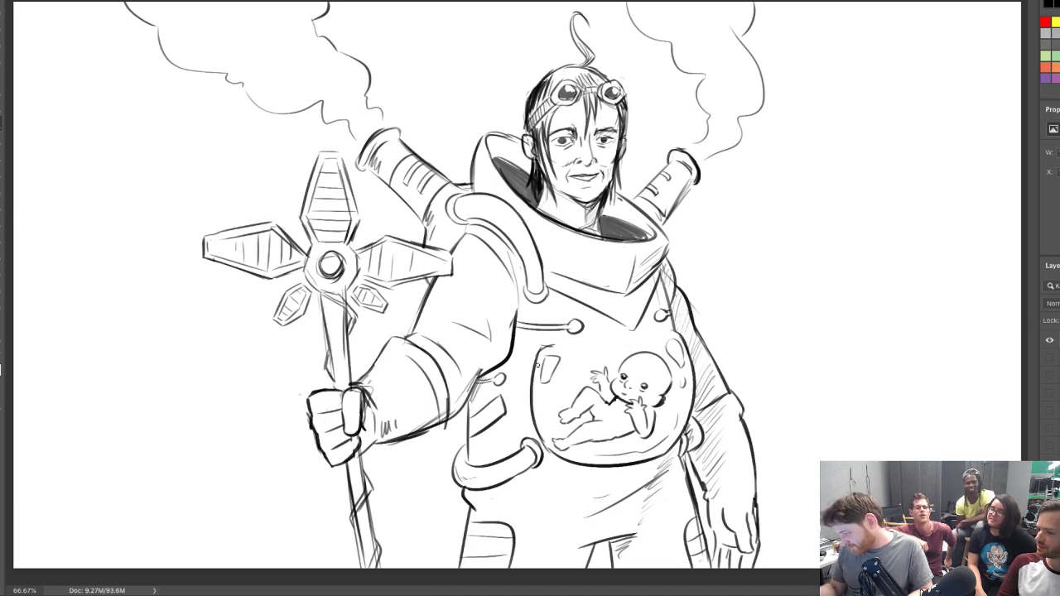
pyautogui.moveTo(537, 364)
pyautogui.mouseDown()
pyautogui.moveTo(556, 347)
pyautogui.moveTo(629, 335)
pyautogui.moveTo(676, 334)
pyautogui.moveTo(685, 347)
pyautogui.mouseUp()
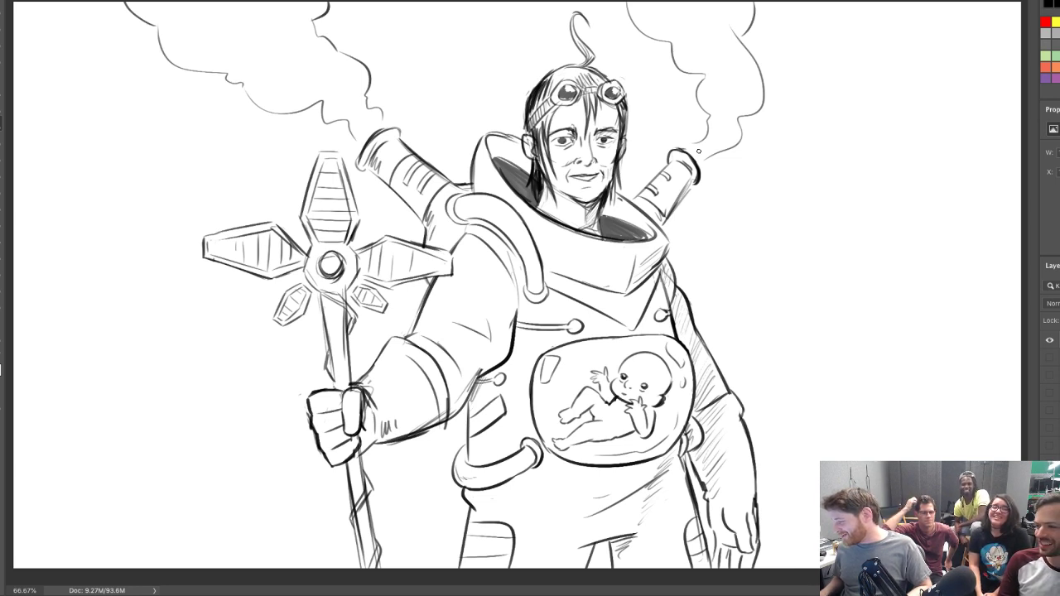
pyautogui.moveTo(734, 34); pyautogui.dragTo(746, 46)
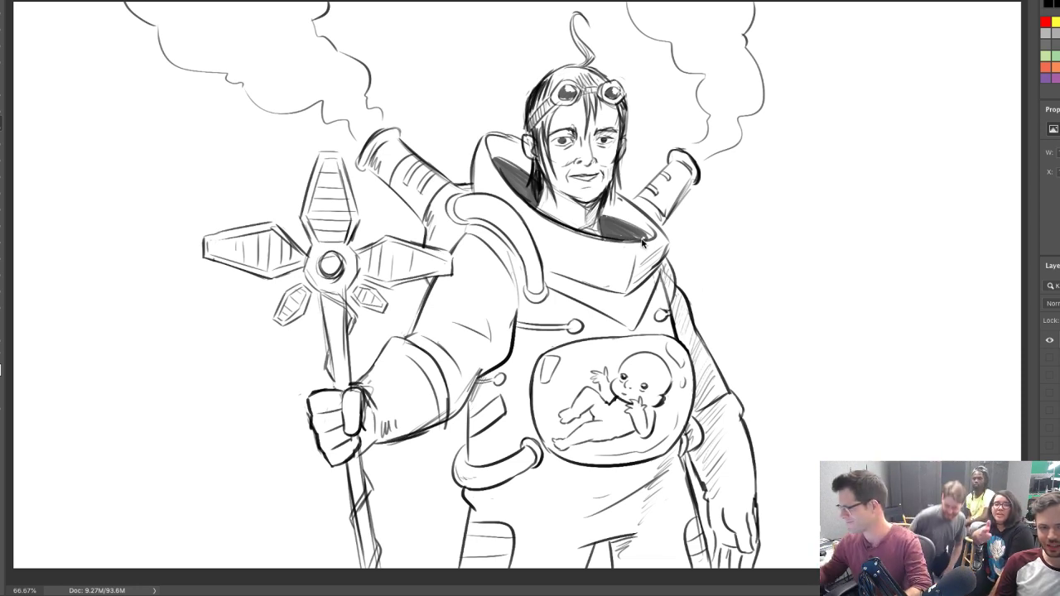
# Hide the finished sketch layer and add a new empty layer for another drawing
pyautogui.click(1050, 341)
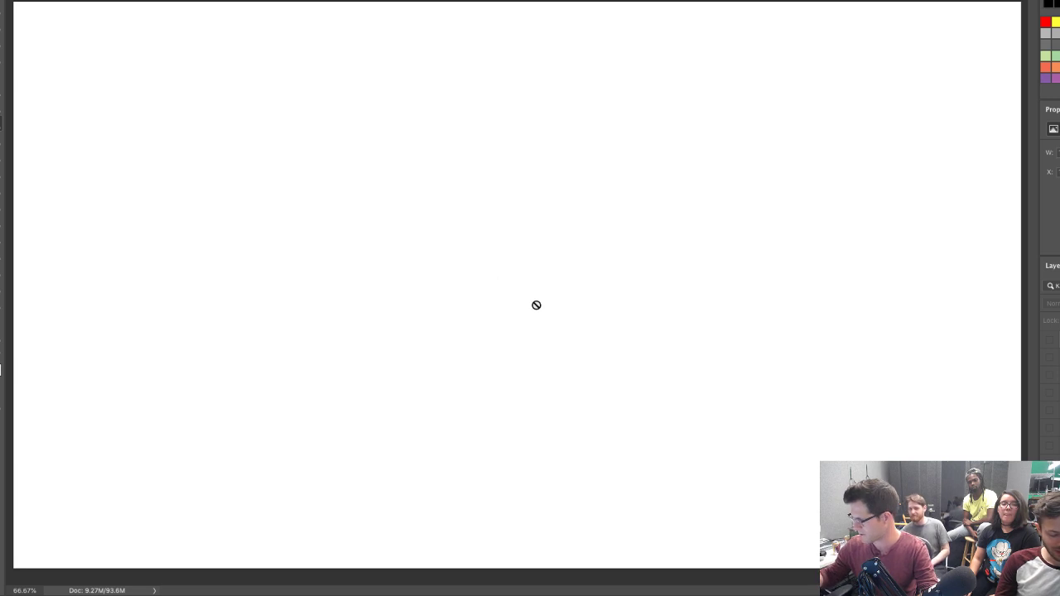
pyautogui.hotkey('ctrl', 'alt', 'shift', 'n')
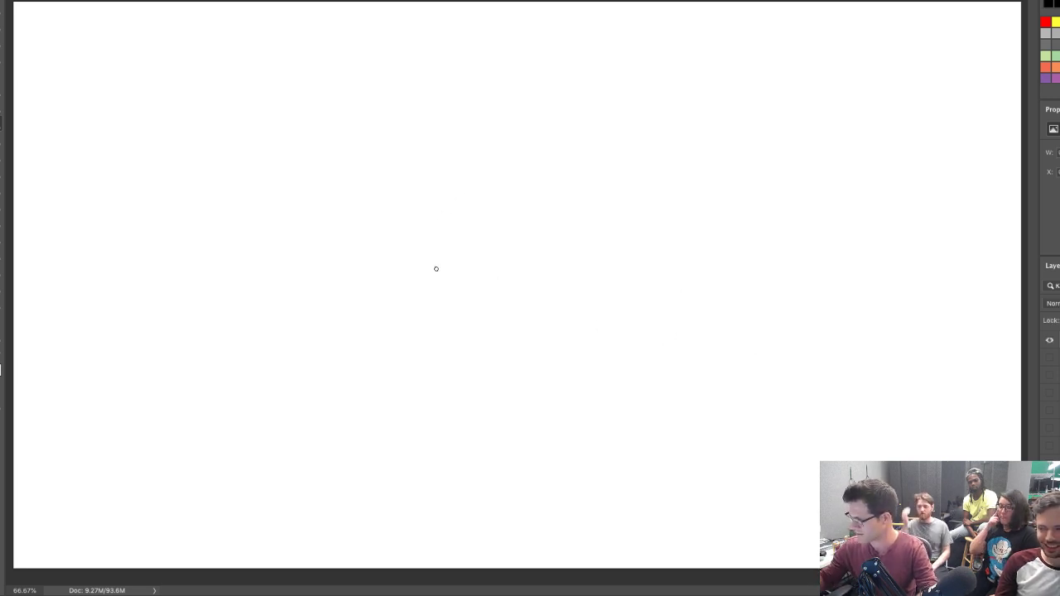
pyautogui.moveTo(382, 213)
pyautogui.mouseDown()
pyautogui.moveTo(421, 237)
pyautogui.moveTo(390, 246)
pyautogui.mouseUp()
pyautogui.hotkey('ctrl', 'z')
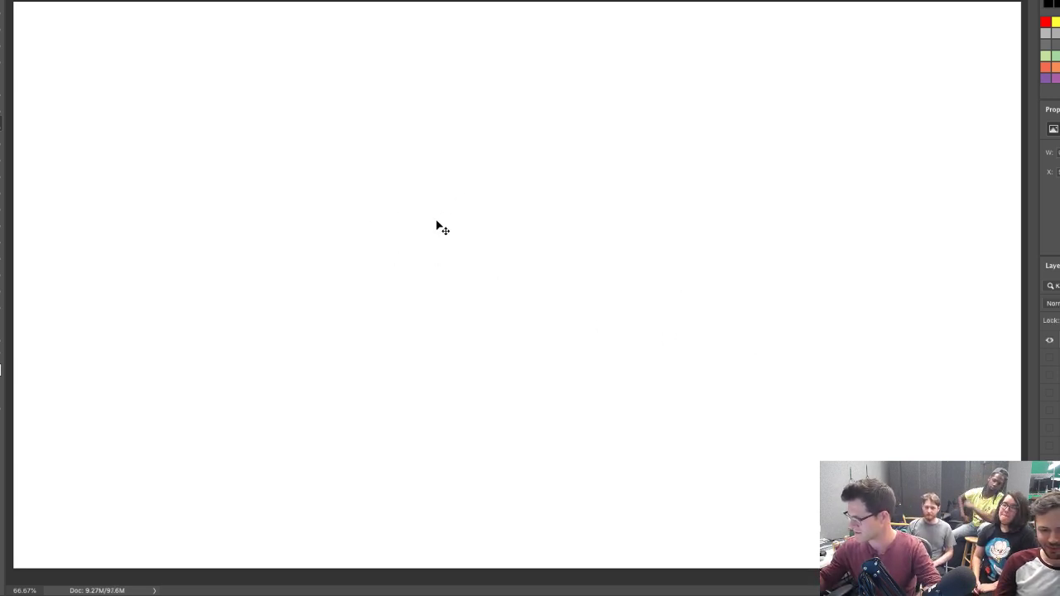
# Sketch a round head with a puffy two-lobed cap, erasing the head lines inside the cap and along the left cheek
pyautogui.press('b')
pyautogui.moveTo(381, 147); pyautogui.dragTo(434, 230)
pyautogui.moveTo(364, 165)
pyautogui.mouseDown()
pyautogui.moveTo(473, 92)
pyautogui.moveTo(498, 108)
pyautogui.mouseUp()
pyautogui.press('e')
pyautogui.moveTo(397, 142)
pyautogui.mouseDown()
pyautogui.moveTo(476, 122)
pyautogui.moveTo(407, 127)
pyautogui.moveTo(466, 118)
pyautogui.moveTo(506, 130)
pyautogui.mouseUp()
pyautogui.press('b')
pyautogui.moveTo(492, 94); pyautogui.dragTo(535, 152)
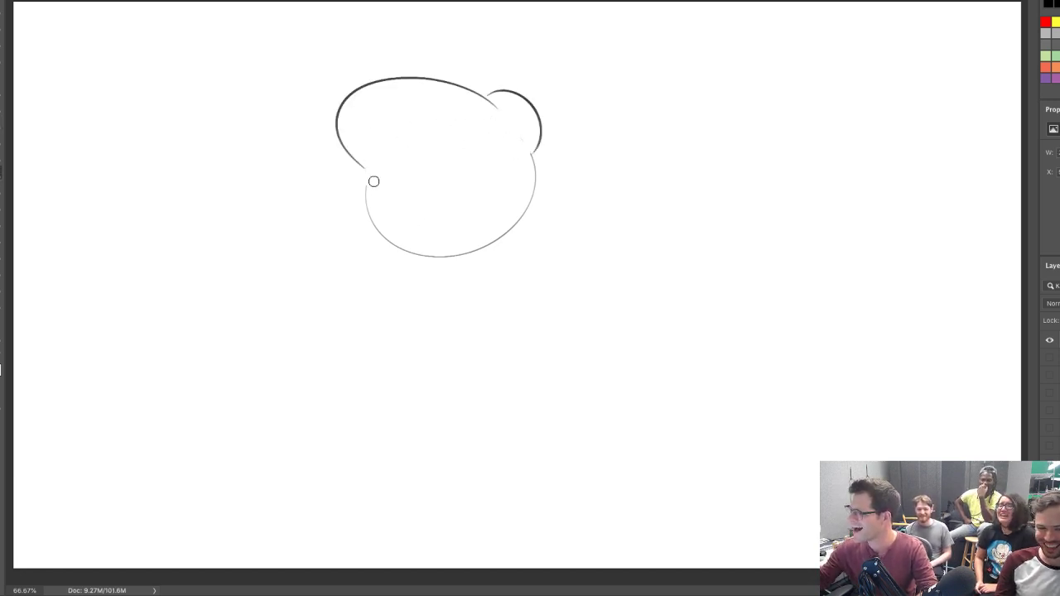
pyautogui.moveTo(373, 181); pyautogui.dragTo(369, 208)
pyautogui.press('b')
pyautogui.press('b')
pyautogui.moveTo(364, 166); pyautogui.dragTo(543, 132)
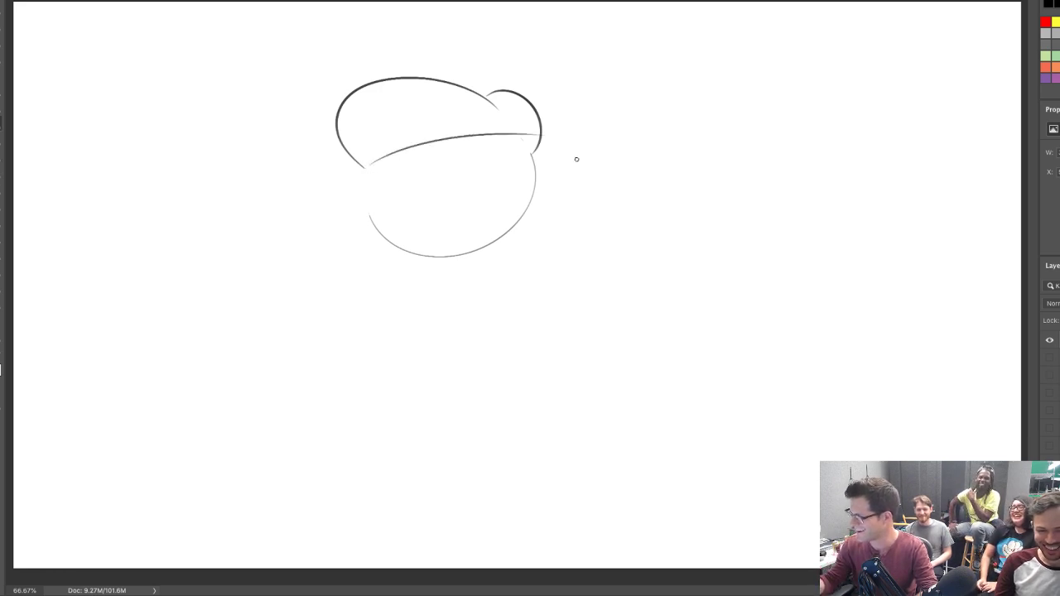
pyautogui.moveTo(363, 170)
pyautogui.mouseDown()
pyautogui.moveTo(553, 146)
pyautogui.moveTo(536, 138)
pyautogui.moveTo(383, 160)
pyautogui.moveTo(525, 142)
pyautogui.mouseUp()
pyautogui.press('e')
pyautogui.press('b')
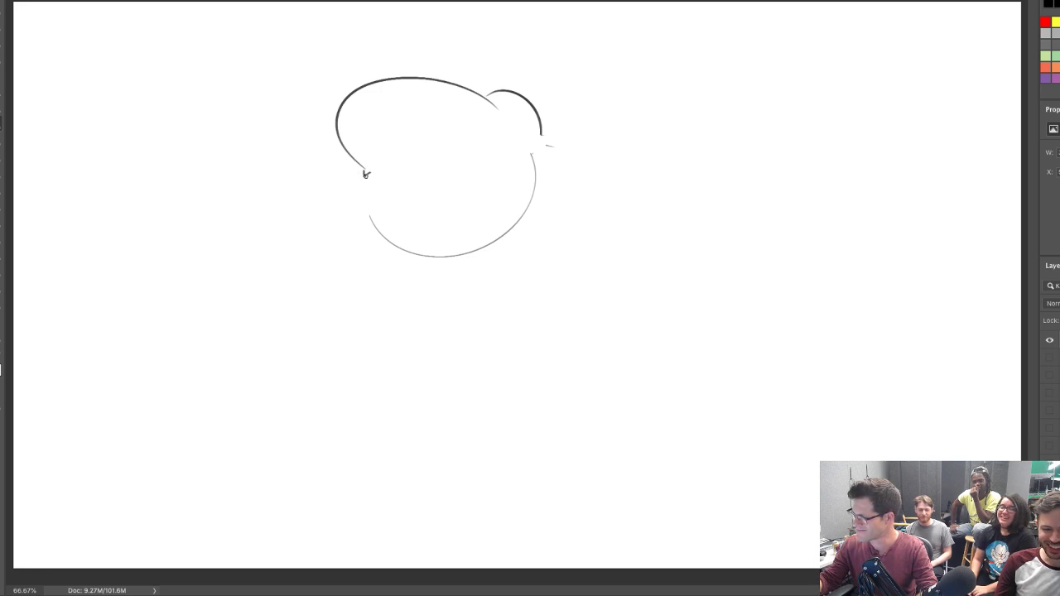
# Draw a narrow curved band along the cap's lower edge and a notched ribbon where its two lobes meet
pyautogui.moveTo(365, 176)
pyautogui.mouseDown()
pyautogui.moveTo(538, 169)
pyautogui.moveTo(534, 143)
pyautogui.moveTo(531, 153)
pyautogui.mouseUp()
pyautogui.press('e')
pyautogui.moveTo(491, 102)
pyautogui.mouseDown()
pyautogui.moveTo(481, 130)
pyautogui.moveTo(496, 123)
pyautogui.moveTo(494, 99)
pyautogui.mouseUp()
pyautogui.press('b')
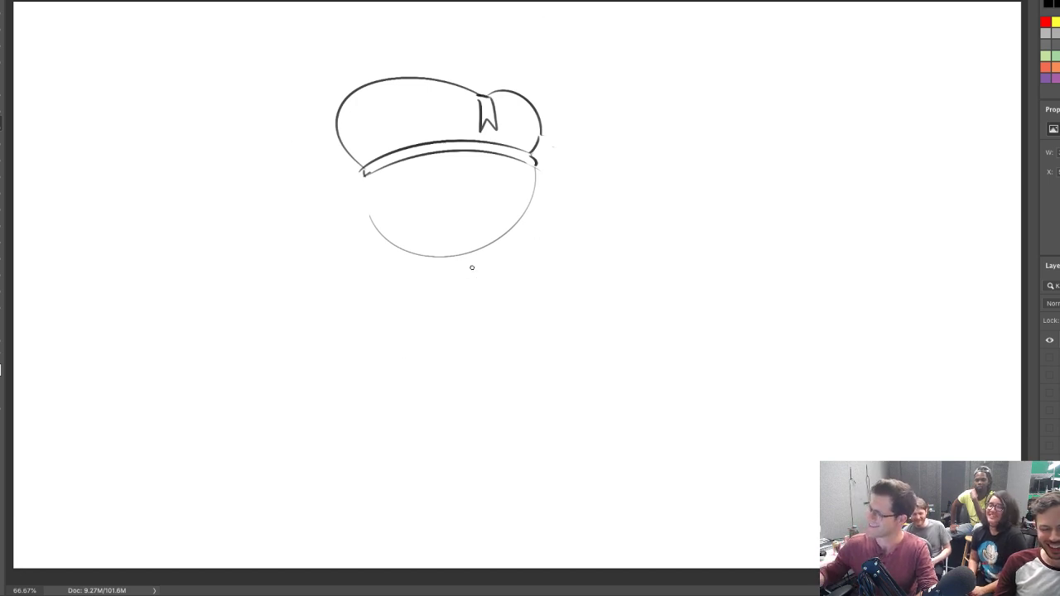
# Erase the lower left part of the head's outline and undo the last trial stroke
pyautogui.press('e')
pyautogui.moveTo(375, 220)
pyautogui.mouseDown()
pyautogui.moveTo(377, 263)
pyautogui.moveTo(470, 265)
pyautogui.mouseUp()
pyautogui.press('b')
pyautogui.hotkey('ctrl', 'z')
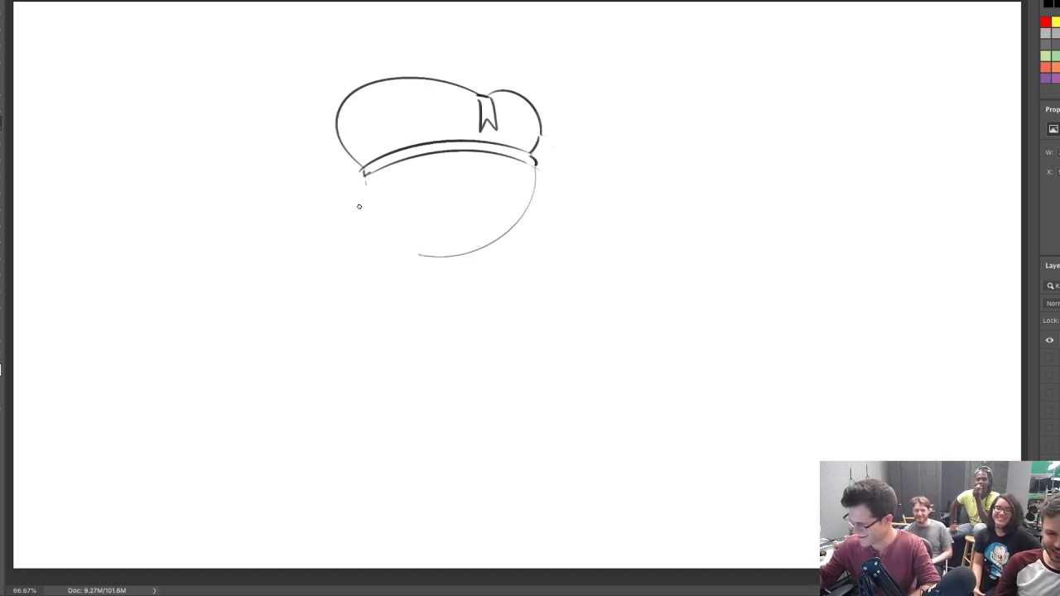
# Redraw the lower face as a wide rounded cheek and chin curve and erase the old jaw line
pyautogui.moveTo(363, 197); pyautogui.dragTo(456, 258)
pyautogui.press('e')
pyautogui.moveTo(535, 185)
pyautogui.mouseDown()
pyautogui.moveTo(502, 223)
pyautogui.moveTo(421, 246)
pyautogui.mouseUp()
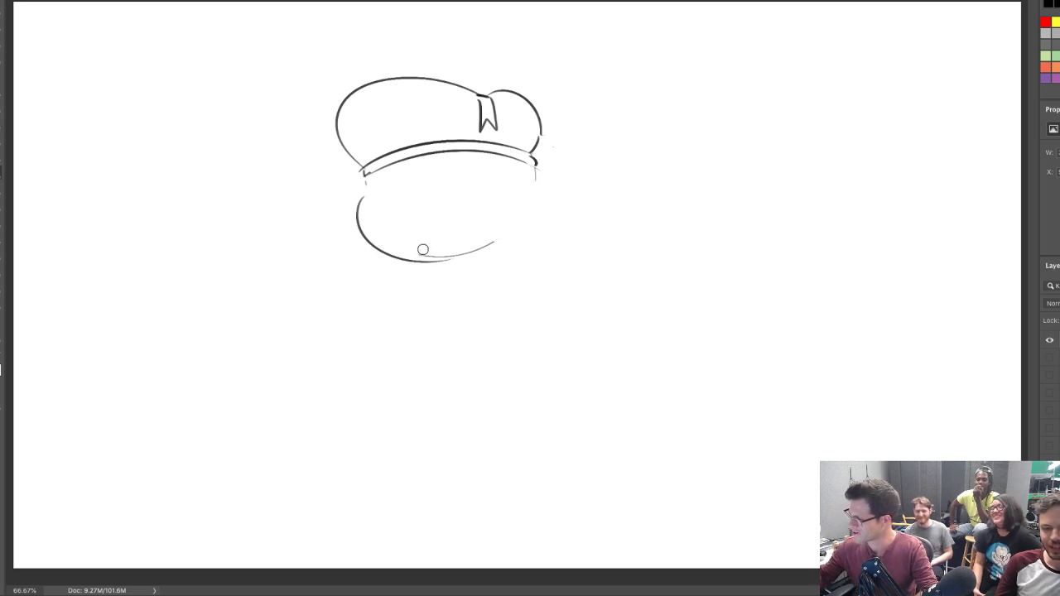
# Draw a large round ear at the head's right side and a short sideburn curve running from the cap to it
pyautogui.press('b')
pyautogui.moveTo(514, 192); pyautogui.dragTo(516, 208)
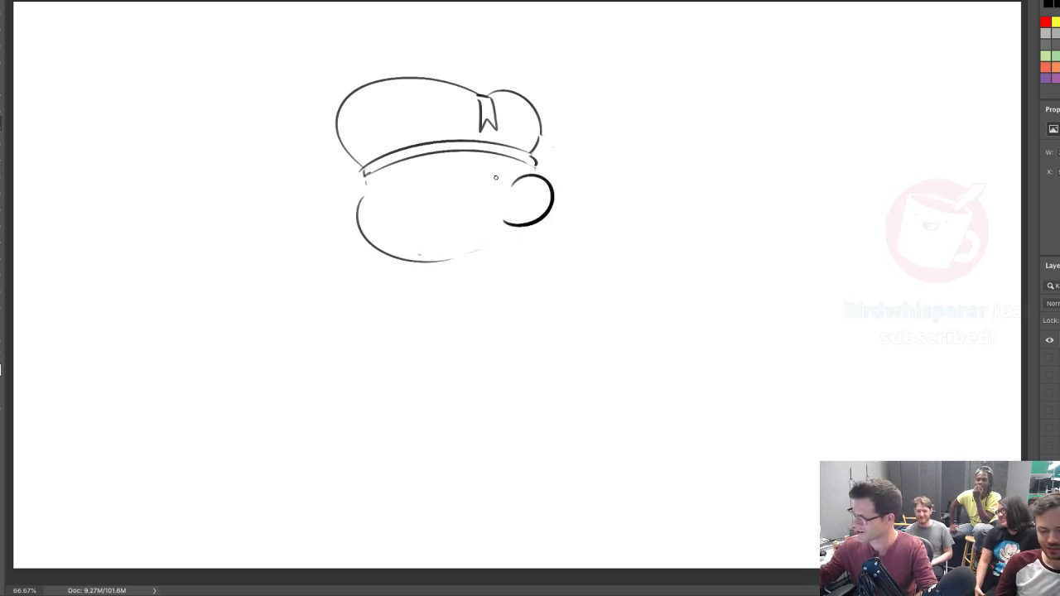
pyautogui.moveTo(494, 162); pyautogui.dragTo(511, 184)
# Sketch big round eyes, a small nose and a wide smile, and replace the trial side tuft with a pointed forelock under the cap
pyautogui.moveTo(425, 174)
pyautogui.mouseDown()
pyautogui.moveTo(459, 173)
pyautogui.moveTo(422, 214)
pyautogui.moveTo(375, 180)
pyautogui.moveTo(390, 200)
pyautogui.moveTo(429, 196)
pyautogui.moveTo(395, 239)
pyautogui.moveTo(485, 208)
pyautogui.mouseUp()
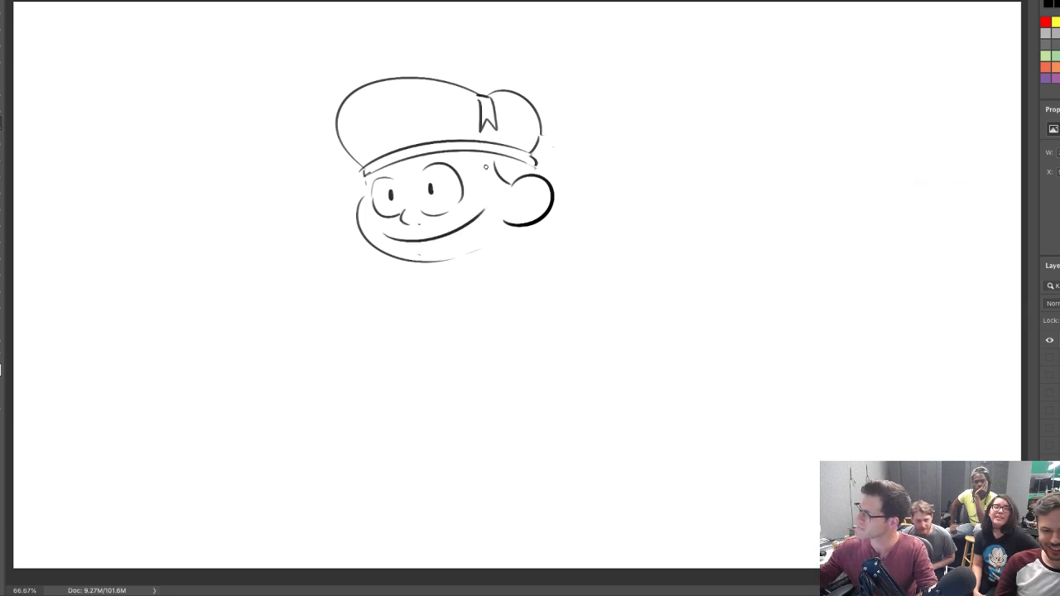
pyautogui.moveTo(359, 177); pyautogui.dragTo(356, 207)
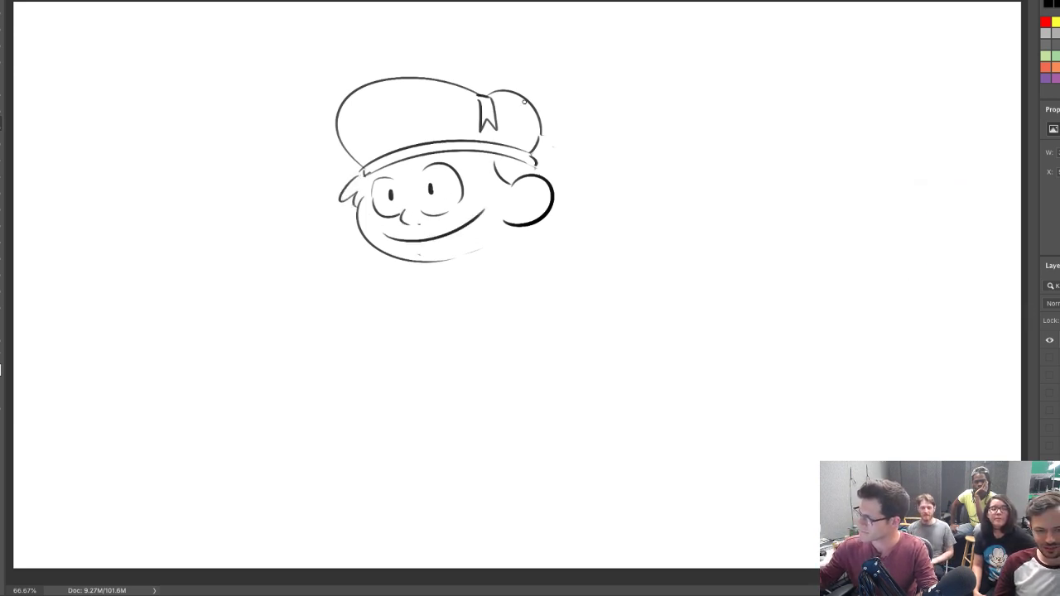
pyautogui.hotkey('ctrl', 'z')
pyautogui.moveTo(389, 164); pyautogui.dragTo(407, 179)
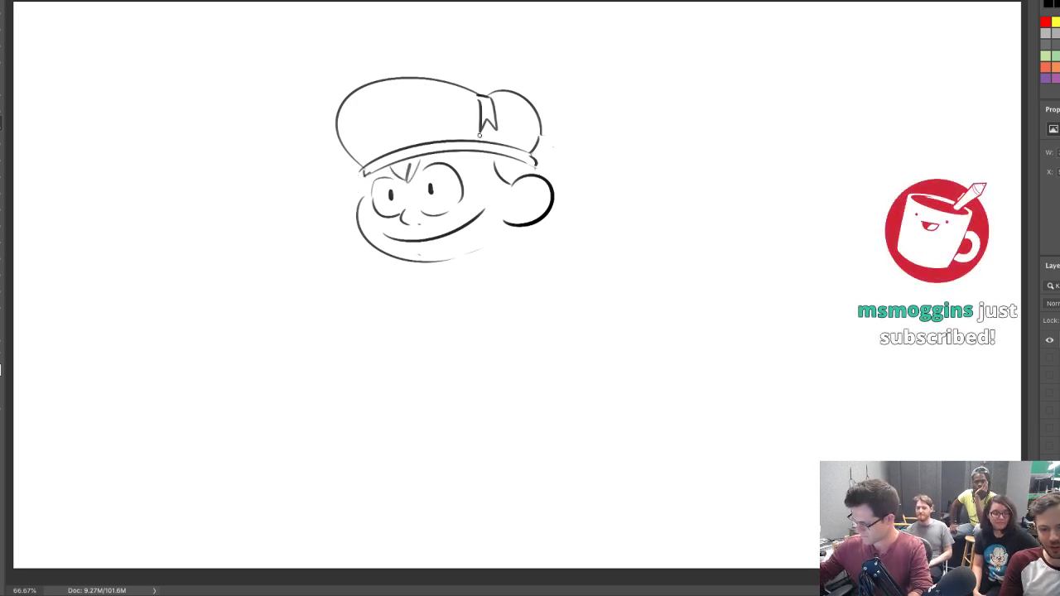
# Select the cap and tilt it slightly clockwise on the head, then clear the selection
pyautogui.moveTo(392, 40)
pyautogui.mouseDown()
pyautogui.moveTo(315, 162)
pyautogui.moveTo(424, 185)
pyautogui.moveTo(471, 169)
pyautogui.moveTo(519, 189)
pyautogui.moveTo(524, 35)
pyautogui.moveTo(492, 17)
pyautogui.mouseUp()
pyautogui.hotkey('ctrl', 't')
pyautogui.moveTo(572, 14); pyautogui.dragTo(553, 73)
pyautogui.press('Return')
pyautogui.hotkey('ctrl', 'd')
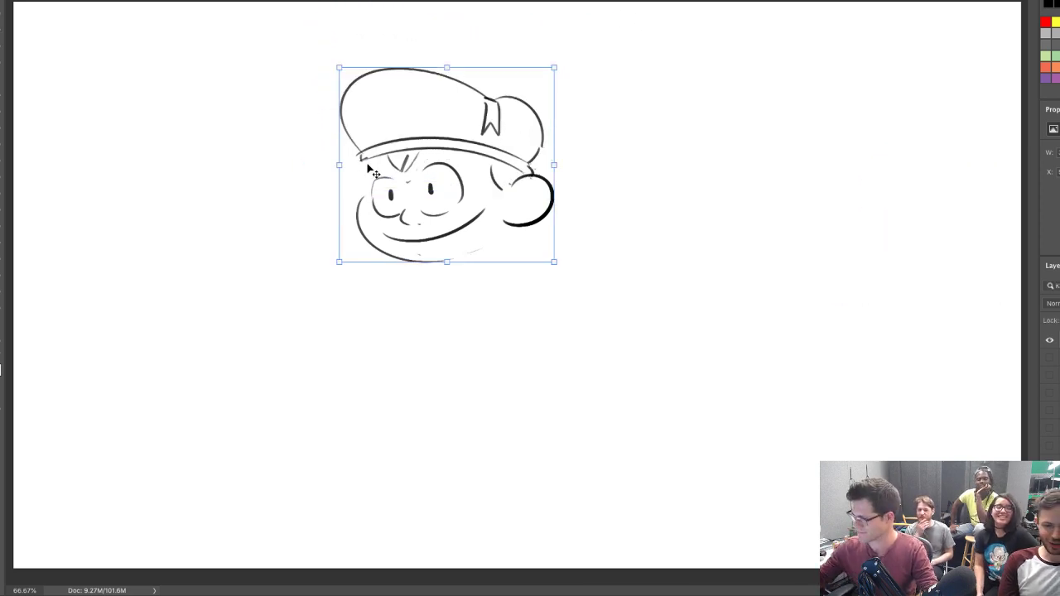
# Erase the smile and the upper end of the left cheek line, discarding the trial strokes between cap and cheek
pyautogui.press('b')
pyautogui.moveTo(363, 160); pyautogui.dragTo(365, 176)
pyautogui.hotkey('ctrl', 'z')
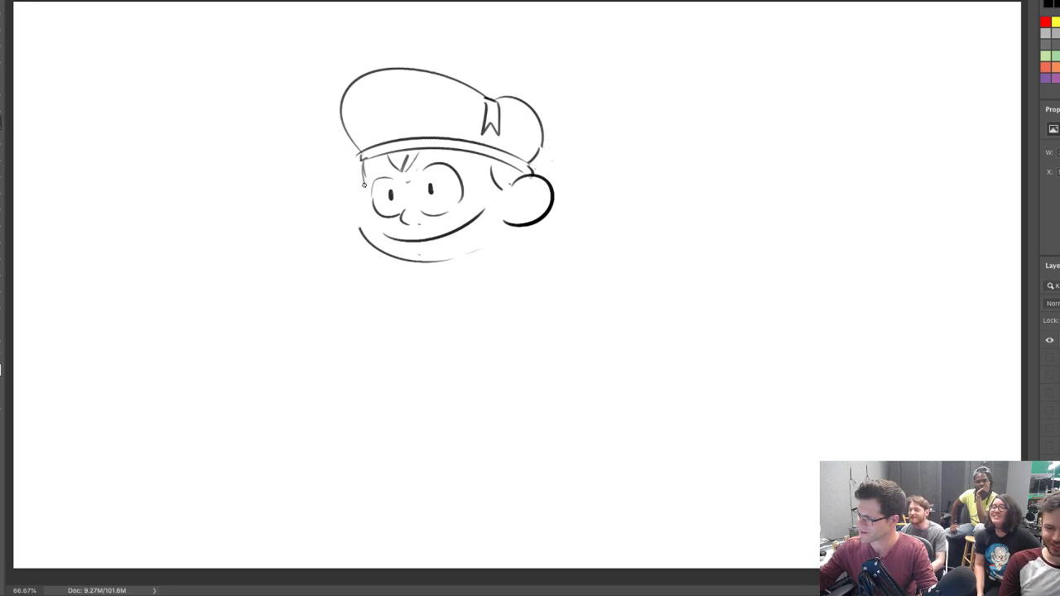
pyautogui.moveTo(364, 160); pyautogui.dragTo(362, 236)
pyautogui.hotkey('ctrl', 'z')
pyautogui.press('e')
pyautogui.moveTo(381, 232); pyautogui.dragTo(385, 236)
pyautogui.hotkey('ctrl', 'z')
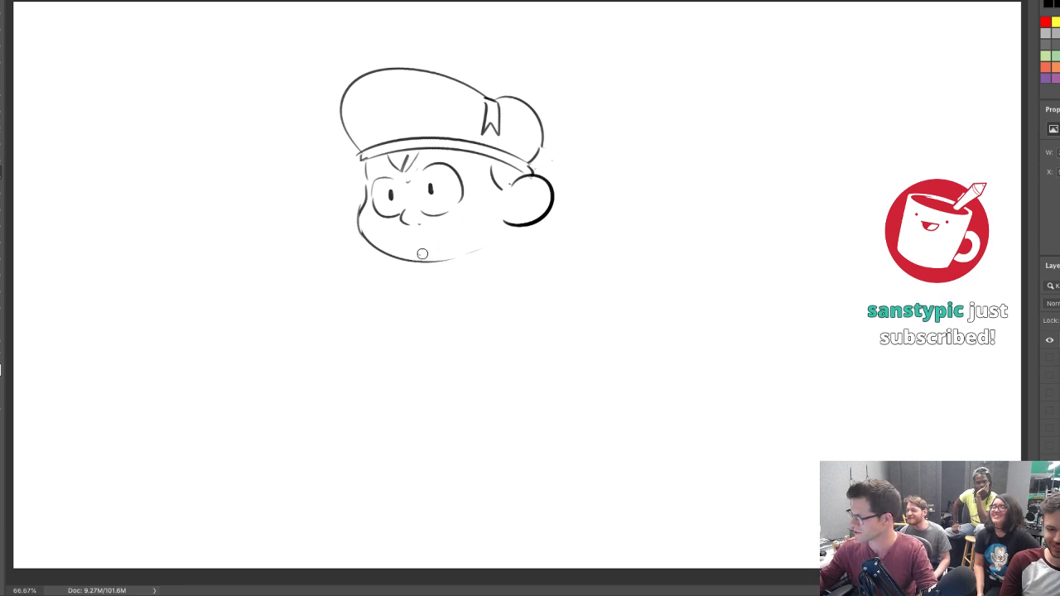
pyautogui.press('e')
pyautogui.moveTo(358, 210)
pyautogui.mouseDown()
pyautogui.moveTo(355, 163)
pyautogui.moveTo(356, 200)
pyautogui.mouseUp()
pyautogui.press('b')
pyautogui.hotkey('ctrl', 'z')
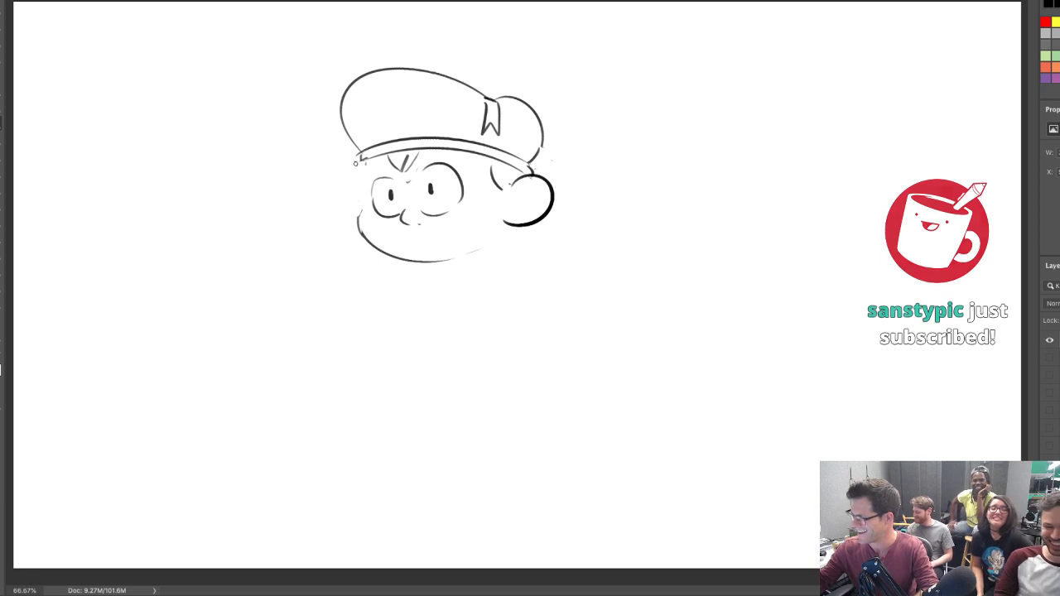
# Draw swept hair tufts below the cap's front edge, strengthen the left cheek, and add the inner ear fold
pyautogui.moveTo(363, 159); pyautogui.dragTo(341, 170)
pyautogui.moveTo(342, 171)
pyautogui.mouseDown()
pyautogui.moveTo(384, 157)
pyautogui.moveTo(358, 236)
pyautogui.mouseUp()
pyautogui.moveTo(511, 200)
pyautogui.mouseDown()
pyautogui.moveTo(535, 195)
pyautogui.moveTo(528, 207)
pyautogui.mouseUp()
# Draw a wide open grin divided into several teeth with a small mark on each, undoing the first trial mouth line
pyautogui.moveTo(390, 234); pyautogui.dragTo(489, 207)
pyautogui.hotkey('ctrl', 'z')
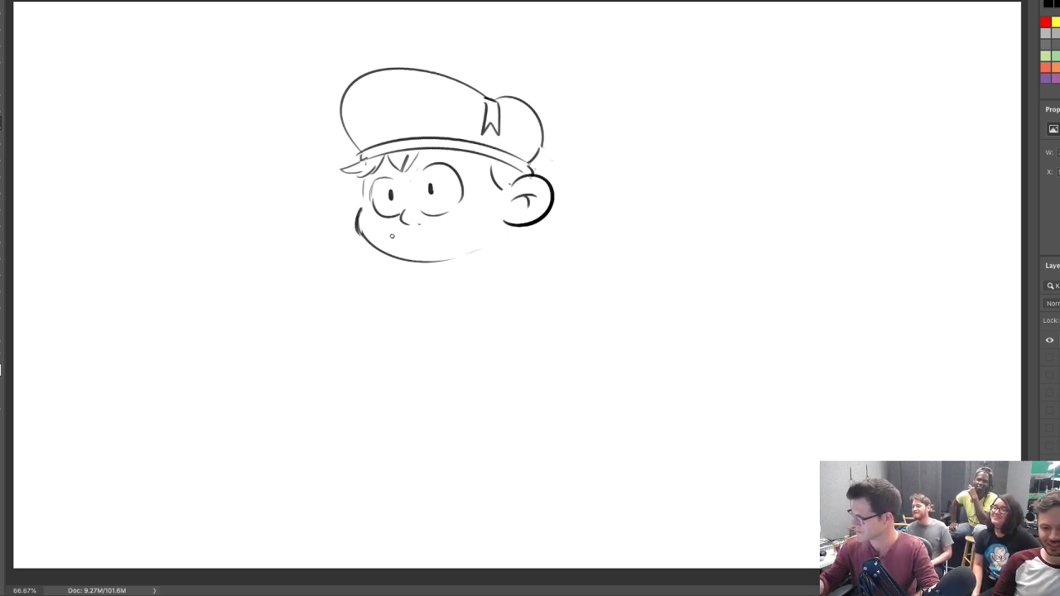
pyautogui.moveTo(393, 233)
pyautogui.mouseDown()
pyautogui.moveTo(439, 222)
pyautogui.moveTo(394, 237)
pyautogui.moveTo(465, 216)
pyautogui.mouseUp()
pyautogui.moveTo(406, 233); pyautogui.dragTo(422, 244)
pyautogui.moveTo(433, 229); pyautogui.dragTo(434, 242)
pyautogui.moveTo(446, 223)
pyautogui.mouseDown()
pyautogui.moveTo(447, 238)
pyautogui.moveTo(457, 236)
pyautogui.mouseUp()
pyautogui.moveTo(465, 217)
pyautogui.mouseDown()
pyautogui.moveTo(465, 232)
pyautogui.moveTo(433, 238)
pyautogui.moveTo(456, 232)
pyautogui.mouseUp()
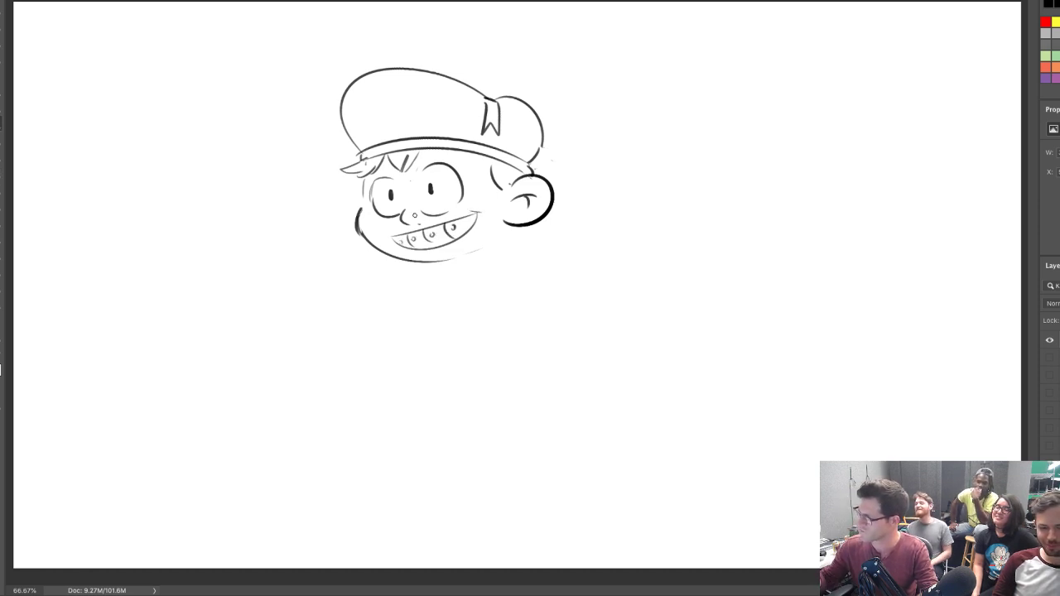
# Darken the left eye's outline, draw two arched eyebrows over the cap's band, and add a round badge on the cap's front
pyautogui.moveTo(369, 183); pyautogui.dragTo(380, 211)
pyautogui.moveTo(429, 125); pyautogui.dragTo(456, 142)
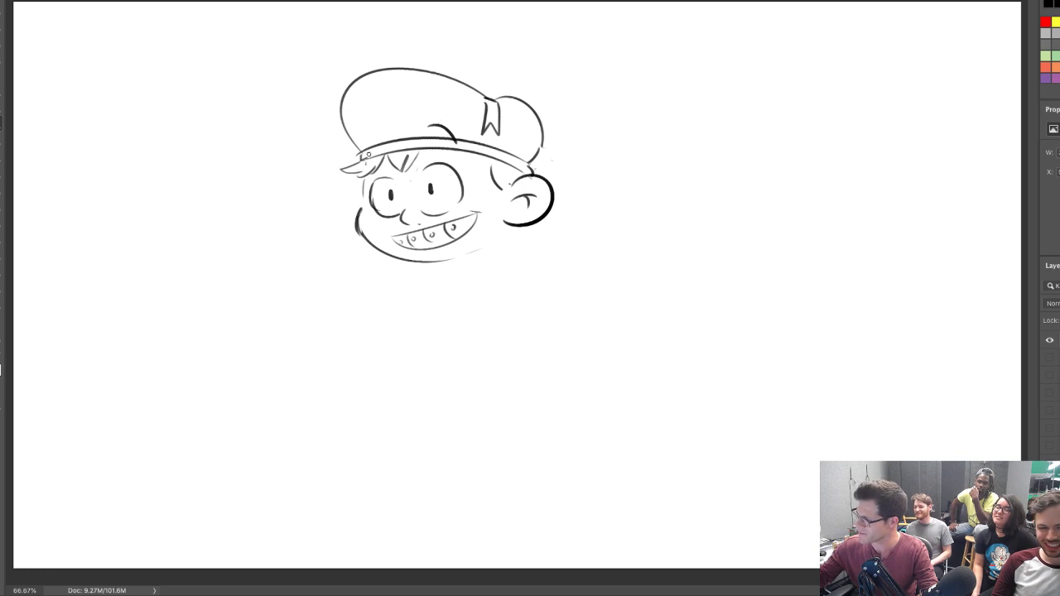
pyautogui.moveTo(369, 154); pyautogui.dragTo(391, 131)
pyautogui.moveTo(371, 82)
pyautogui.mouseDown()
pyautogui.moveTo(366, 110)
pyautogui.moveTo(377, 82)
pyautogui.mouseUp()
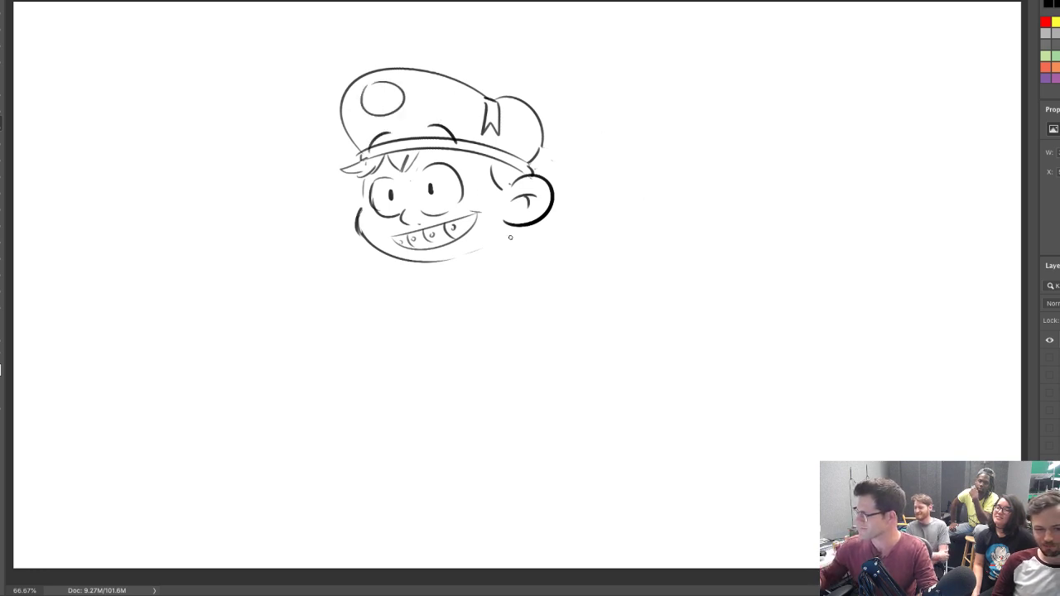
# Firm up the jaw and draw rounded shoulders on both sides with a curved chest line, undoing the trial hand circle
pyautogui.moveTo(393, 254)
pyautogui.mouseDown()
pyautogui.moveTo(496, 231)
pyautogui.moveTo(545, 292)
pyautogui.mouseUp()
pyautogui.moveTo(523, 237); pyautogui.dragTo(563, 295)
pyautogui.moveTo(378, 258)
pyautogui.mouseDown()
pyautogui.moveTo(414, 297)
pyautogui.moveTo(395, 303)
pyautogui.moveTo(395, 320)
pyautogui.moveTo(419, 346)
pyautogui.mouseUp()
pyautogui.hotkey('ctrl', 'z')
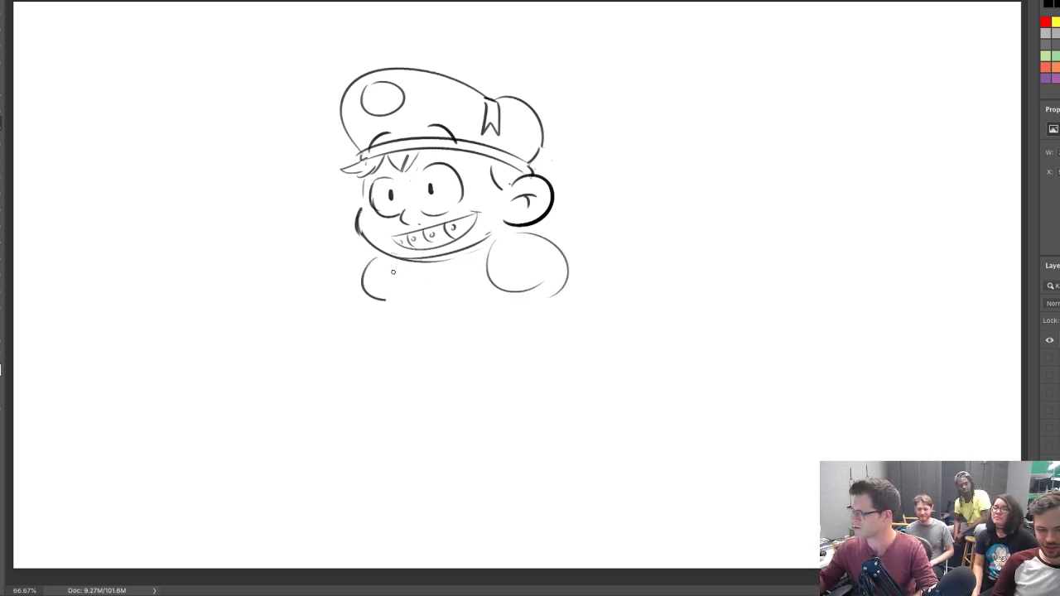
pyautogui.moveTo(403, 267); pyautogui.dragTo(424, 346)
pyautogui.moveTo(363, 261)
pyautogui.mouseDown()
pyautogui.moveTo(374, 301)
pyautogui.moveTo(389, 301)
pyautogui.mouseUp()
pyautogui.moveTo(287, 302)
pyautogui.mouseDown()
pyautogui.moveTo(296, 284)
pyautogui.moveTo(290, 293)
pyautogui.mouseUp()
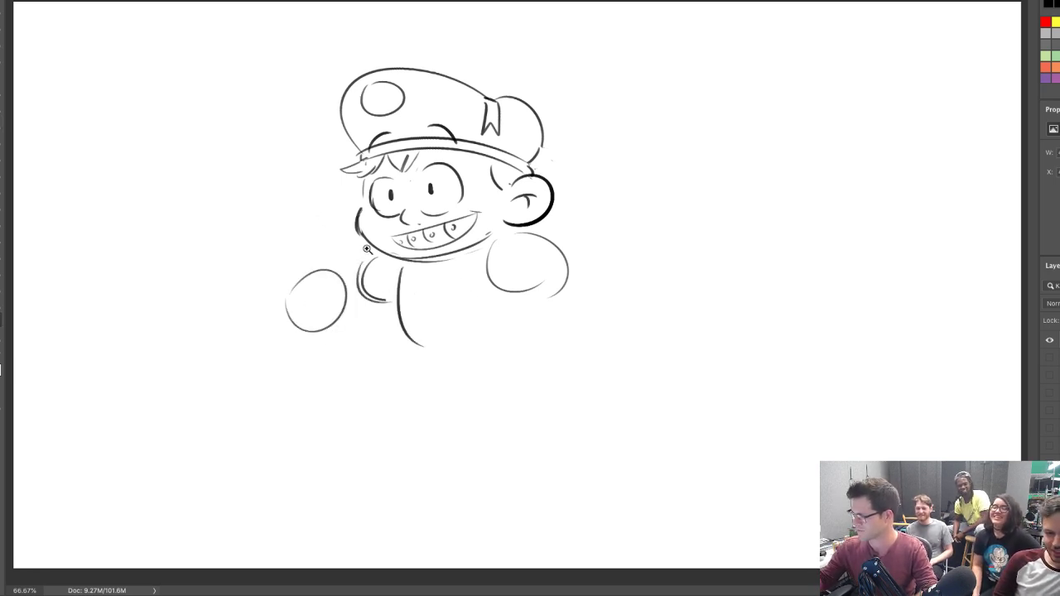
pyautogui.hotkey('ctrl', 'z')
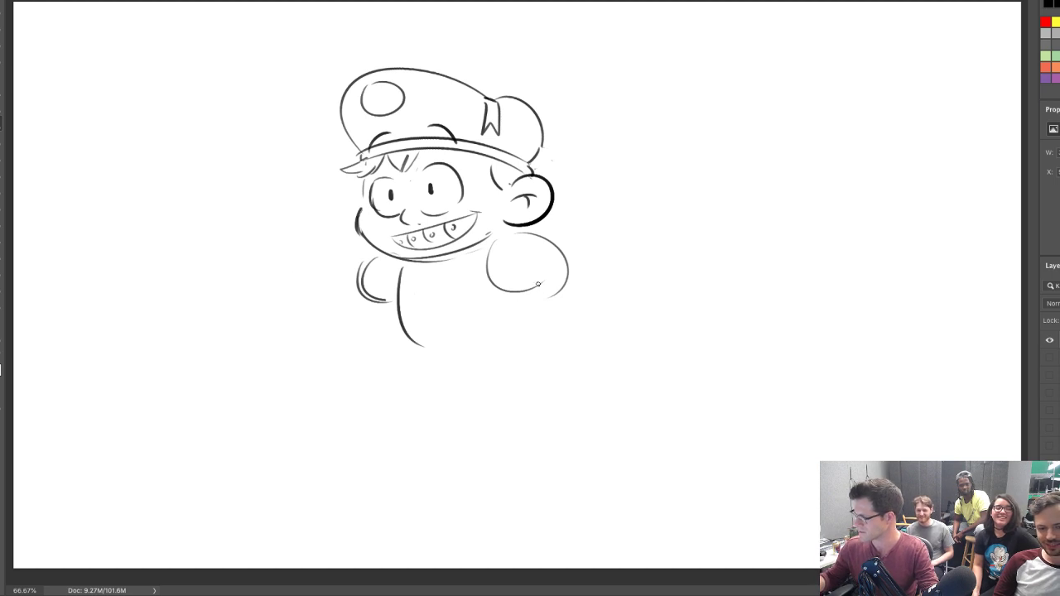
# Draw a large round shield with an inner rim below the right shoulder and the top and left points of a leaf emblem
pyautogui.moveTo(540, 271); pyautogui.dragTo(490, 341)
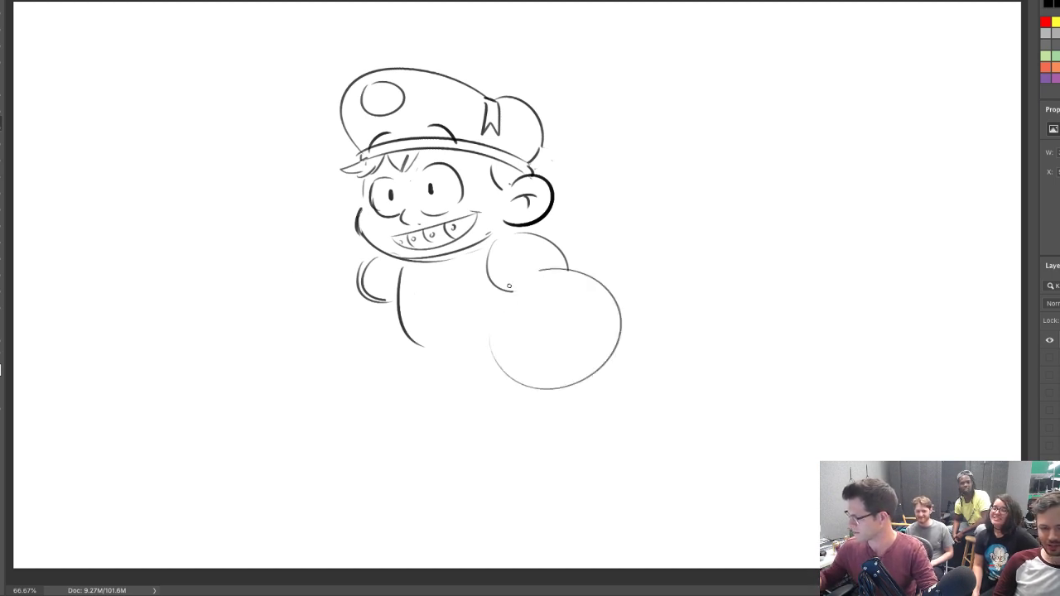
pyautogui.moveTo(509, 286)
pyautogui.mouseDown()
pyautogui.moveTo(485, 355)
pyautogui.moveTo(492, 330)
pyautogui.moveTo(488, 344)
pyautogui.moveTo(572, 401)
pyautogui.moveTo(509, 282)
pyautogui.mouseUp()
pyautogui.hotkey('ctrl', 'z')
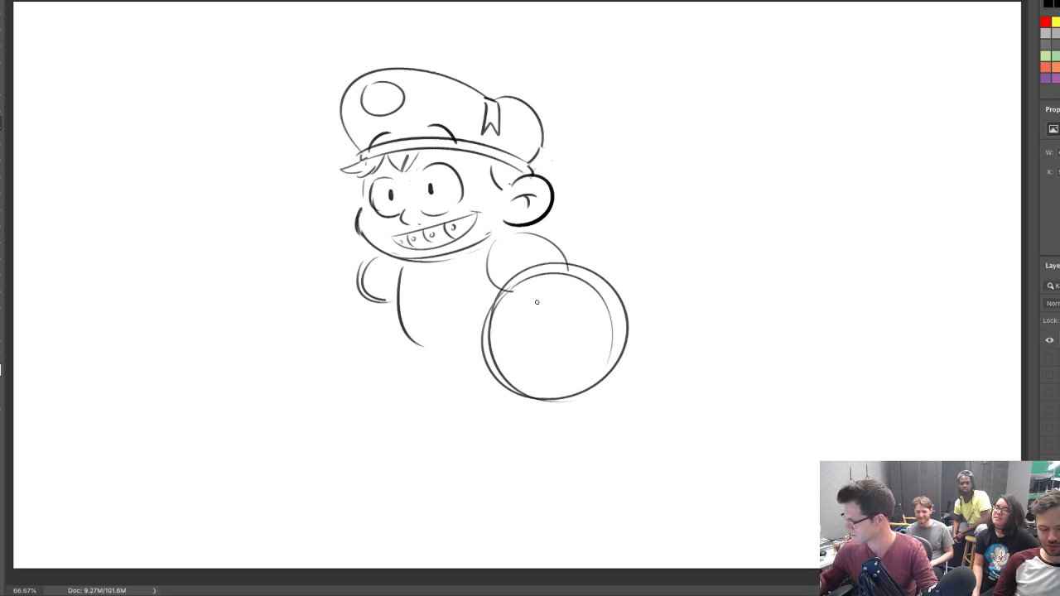
pyautogui.moveTo(537, 328)
pyautogui.mouseDown()
pyautogui.moveTo(549, 312)
pyautogui.moveTo(562, 325)
pyautogui.moveTo(520, 338)
pyautogui.moveTo(532, 349)
pyautogui.mouseUp()
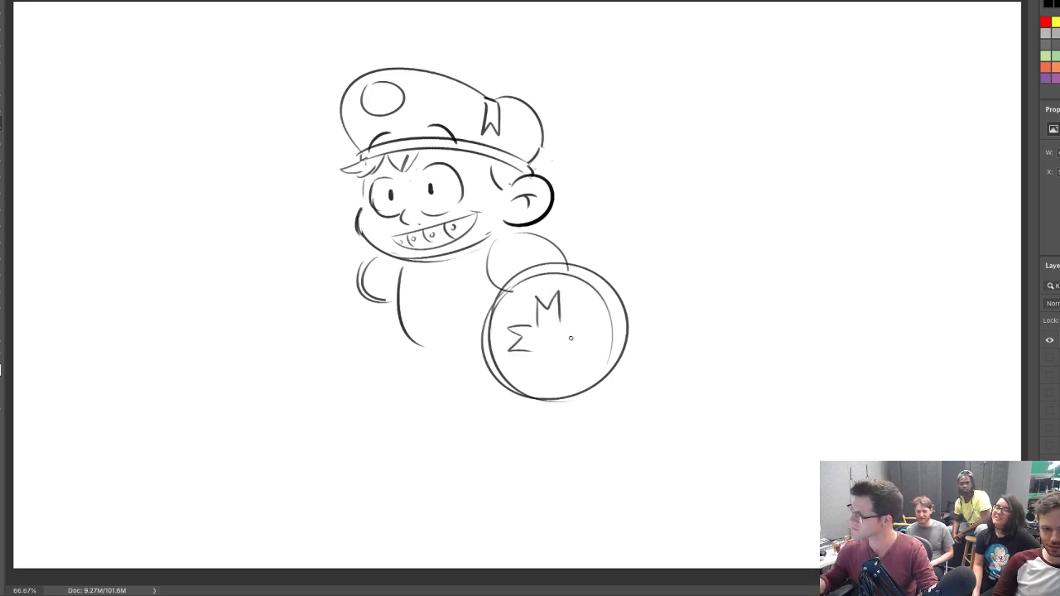
# Redraw the sideburn as a longer jagged lock in front of the ear and add sleeve lines to both shoulders
pyautogui.press('e')
pyautogui.moveTo(497, 169)
pyautogui.mouseDown()
pyautogui.moveTo(494, 195)
pyautogui.moveTo(509, 195)
pyautogui.mouseUp()
pyautogui.press('b')
pyautogui.moveTo(500, 241); pyautogui.dragTo(511, 284)
pyautogui.moveTo(355, 287); pyautogui.dragTo(394, 283)
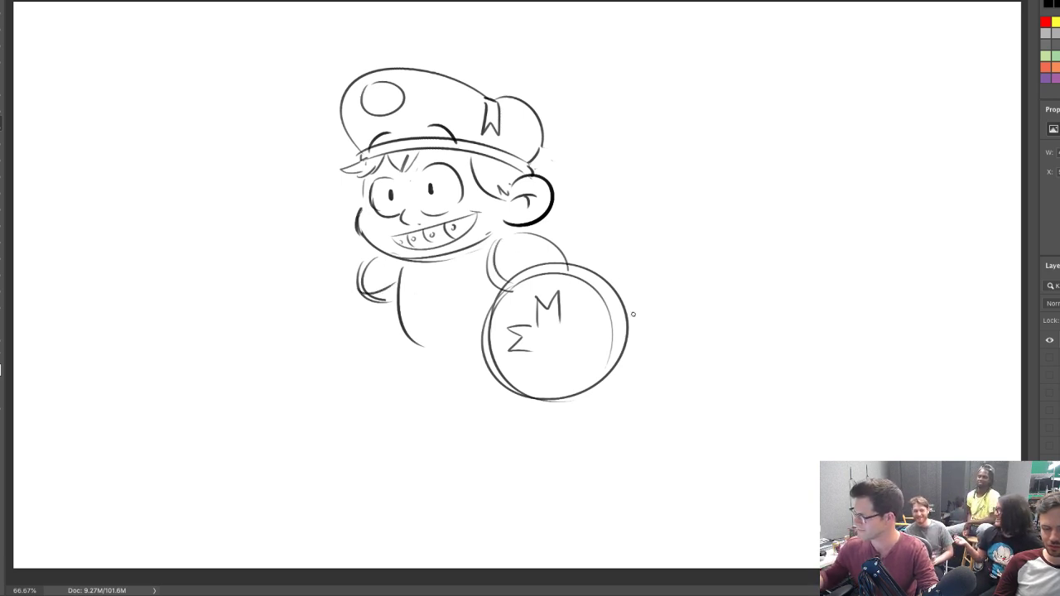
# Complete the shield's maple leaf with its right points, base and stem, and shift the leaf slightly to center it
pyautogui.moveTo(564, 323)
pyautogui.mouseDown()
pyautogui.moveTo(593, 327)
pyautogui.moveTo(598, 349)
pyautogui.mouseUp()
pyautogui.moveTo(510, 352)
pyautogui.mouseDown()
pyautogui.moveTo(602, 348)
pyautogui.moveTo(544, 361)
pyautogui.moveTo(558, 356)
pyautogui.mouseUp()
pyautogui.press('l')
pyautogui.moveTo(538, 282)
pyautogui.mouseDown()
pyautogui.moveTo(496, 339)
pyautogui.moveTo(600, 305)
pyautogui.moveTo(567, 283)
pyautogui.mouseUp()
pyautogui.press('v')
pyautogui.moveTo(583, 322); pyautogui.dragTo(588, 328)
pyautogui.hotkey('ctrl', 'd')
# Erase the curved chest line and draw a neckerchief below the chin with a knot and two hanging tails
pyautogui.press('e')
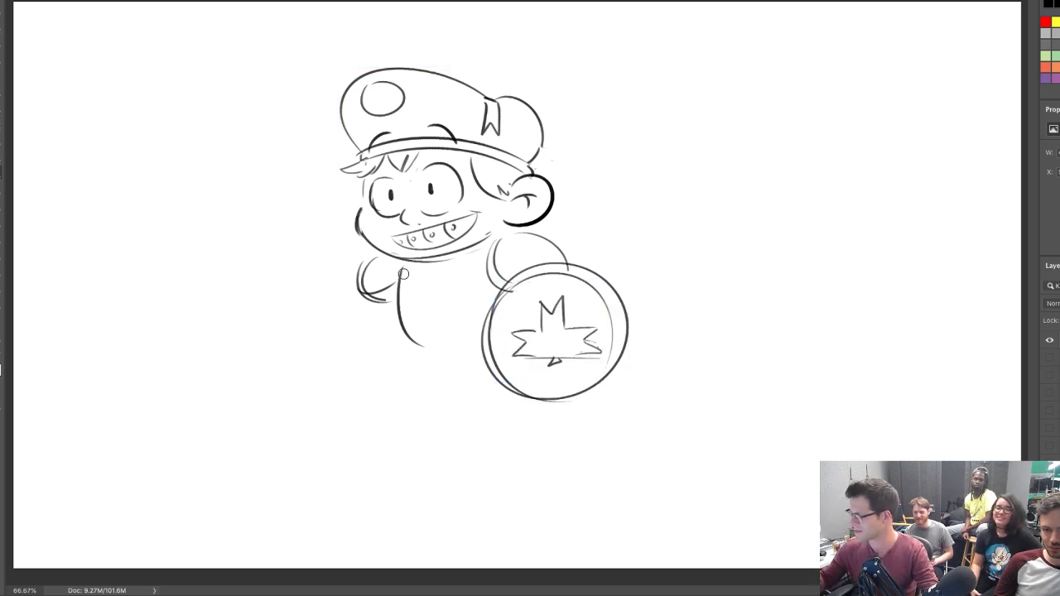
pyautogui.moveTo(416, 338)
pyautogui.mouseDown()
pyautogui.moveTo(401, 277)
pyautogui.moveTo(430, 283)
pyautogui.mouseUp()
pyautogui.press('b')
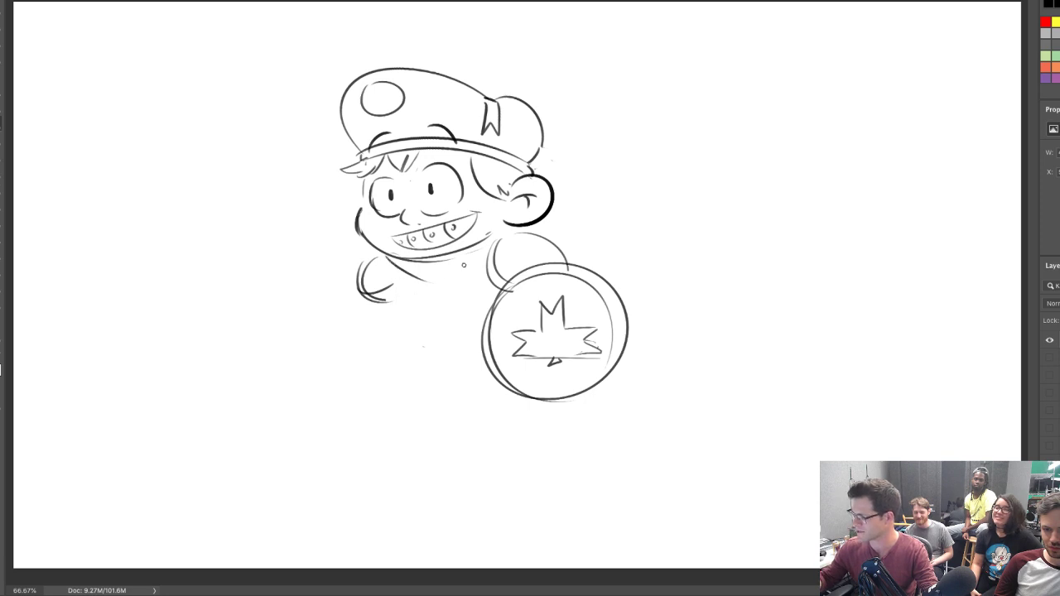
pyautogui.moveTo(492, 251)
pyautogui.mouseDown()
pyautogui.moveTo(431, 287)
pyautogui.moveTo(442, 293)
pyautogui.mouseUp()
pyautogui.moveTo(458, 253)
pyautogui.mouseDown()
pyautogui.moveTo(418, 320)
pyautogui.moveTo(447, 316)
pyautogui.mouseUp()
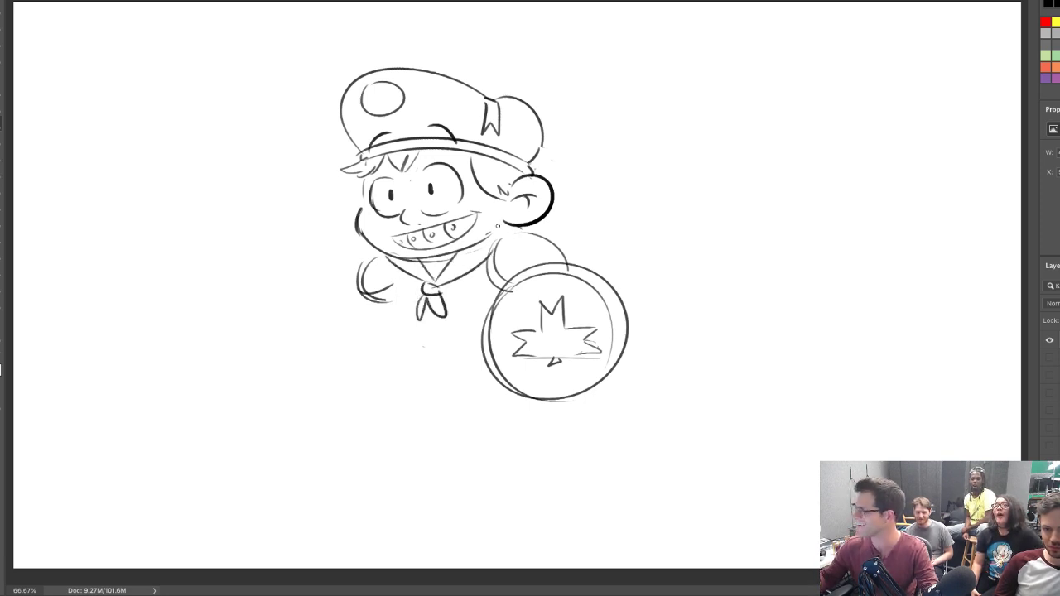
# Reshape the left shoulder into a short sleeve angled outward and draw a short curved side line for the chest
pyautogui.moveTo(372, 292)
pyautogui.mouseDown()
pyautogui.moveTo(360, 278)
pyautogui.moveTo(356, 300)
pyautogui.mouseUp()
pyautogui.press('b')
pyautogui.moveTo(368, 251); pyautogui.dragTo(351, 286)
pyautogui.moveTo(388, 273)
pyautogui.mouseDown()
pyautogui.moveTo(354, 287)
pyautogui.moveTo(395, 272)
pyautogui.moveTo(401, 315)
pyautogui.mouseUp()
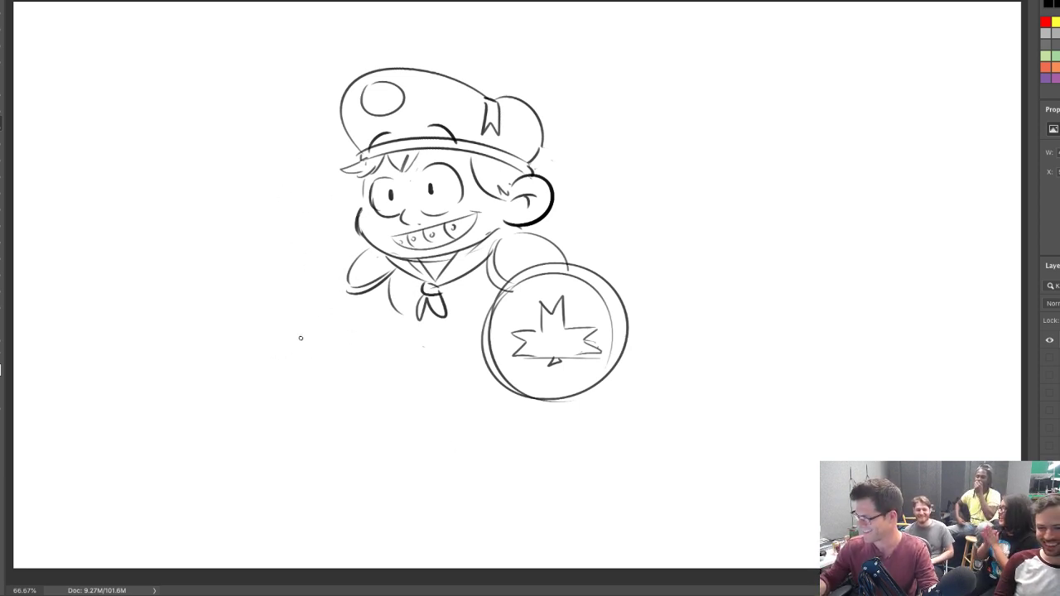
# Sketch the left forearm reaching down to a flared glove cuff and a clenched fist, undoing the unwanted strokes
pyautogui.moveTo(311, 320); pyautogui.dragTo(330, 328)
pyautogui.hotkey('ctrl', 'z')
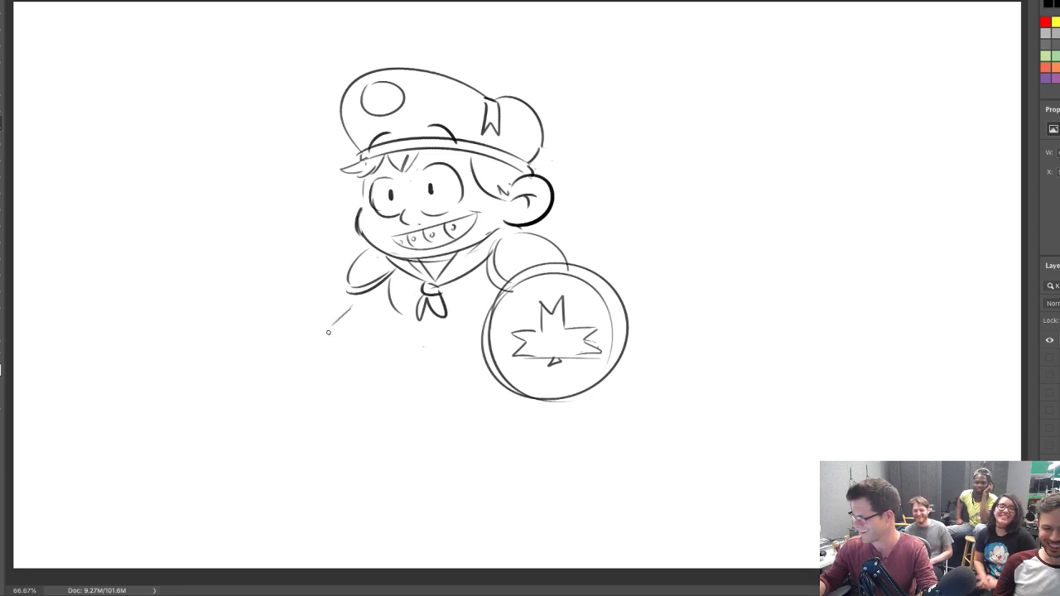
pyautogui.moveTo(299, 372); pyautogui.dragTo(337, 381)
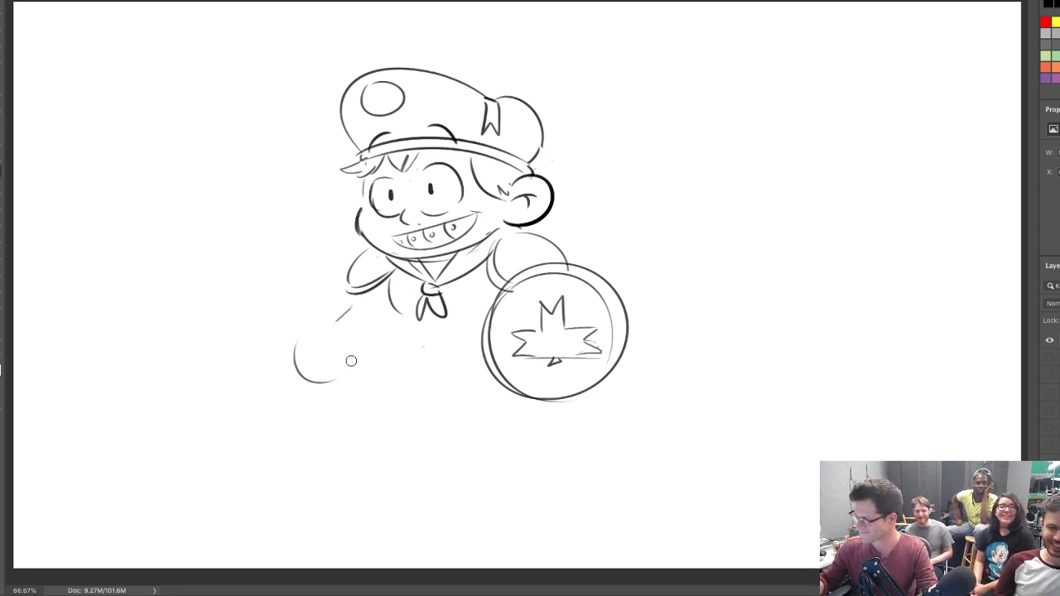
pyautogui.moveTo(320, 327); pyautogui.dragTo(361, 360)
pyautogui.hotkey('ctrl', 'z')
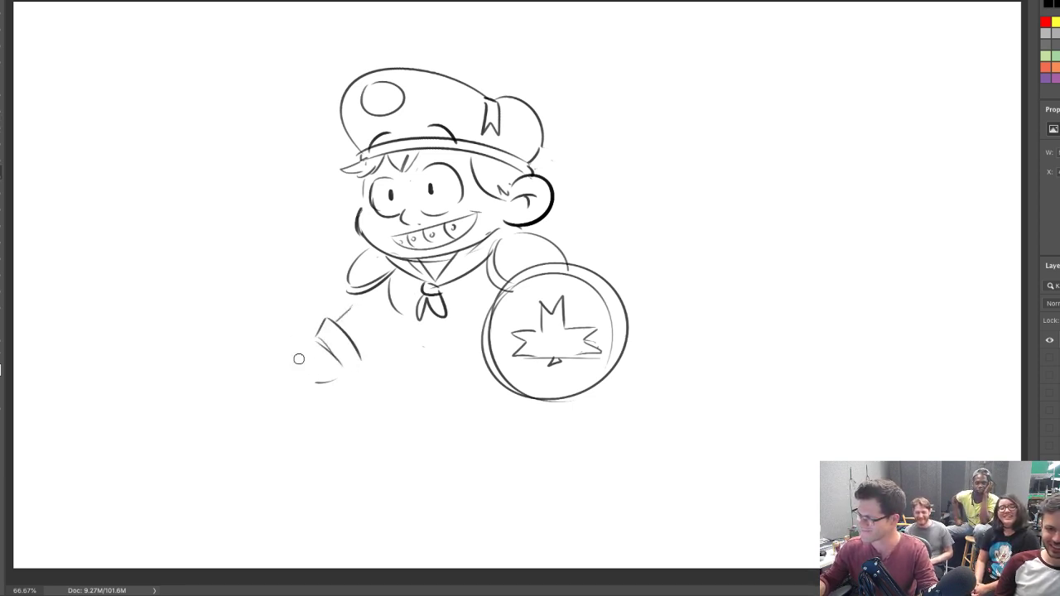
pyautogui.moveTo(310, 338)
pyautogui.mouseDown()
pyautogui.moveTo(314, 360)
pyautogui.moveTo(297, 342)
pyautogui.moveTo(292, 368)
pyautogui.moveTo(321, 354)
pyautogui.moveTo(326, 372)
pyautogui.mouseUp()
pyautogui.hotkey('ctrl', 'z')
pyautogui.hotkey('ctrl', 'z')
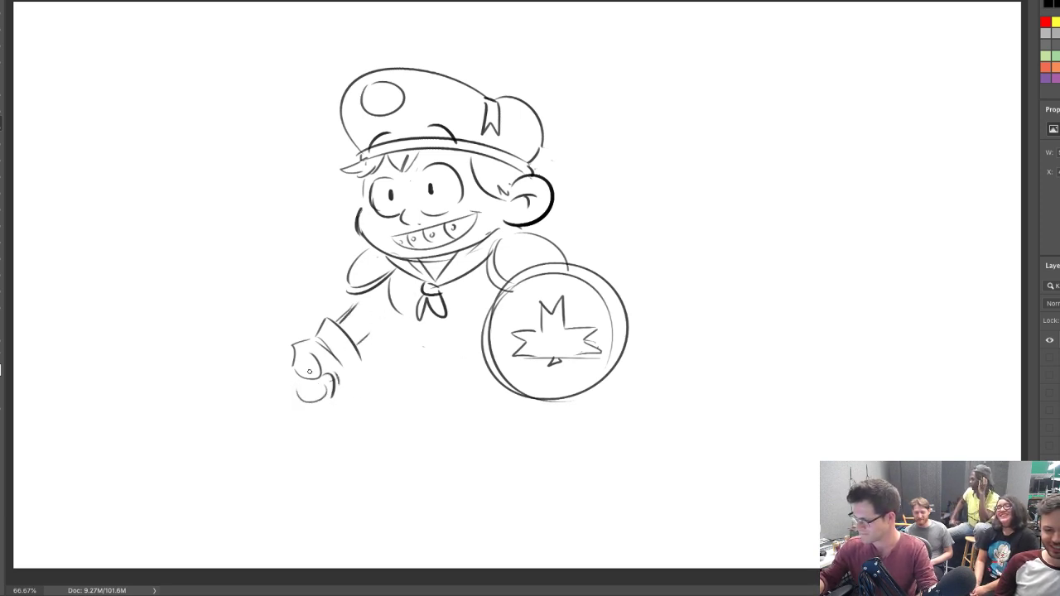
# Draw a slanted sword crossguard in front of the fist and a long broad blade pointing down to the left
pyautogui.moveTo(269, 353)
pyautogui.mouseDown()
pyautogui.moveTo(294, 418)
pyautogui.moveTo(307, 411)
pyautogui.mouseUp()
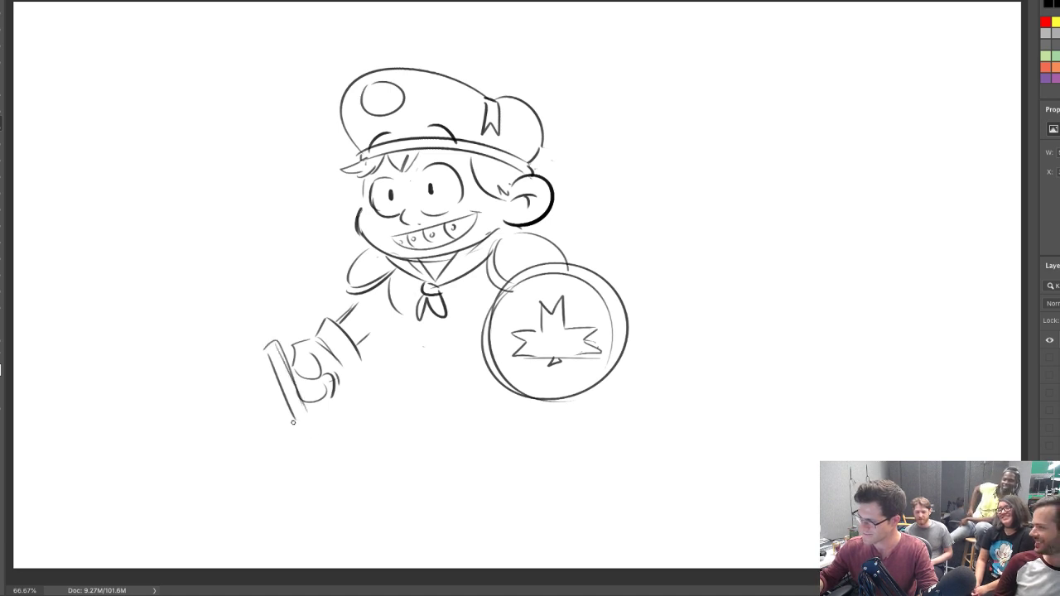
pyautogui.moveTo(267, 378)
pyautogui.mouseDown()
pyautogui.moveTo(134, 433)
pyautogui.moveTo(282, 374)
pyautogui.moveTo(106, 445)
pyautogui.moveTo(131, 478)
pyautogui.moveTo(82, 480)
pyautogui.moveTo(140, 480)
pyautogui.moveTo(305, 405)
pyautogui.mouseUp()
pyautogui.hotkey('ctrl', 'z')
pyautogui.hotkey('ctrl', 'z')
pyautogui.press('b')
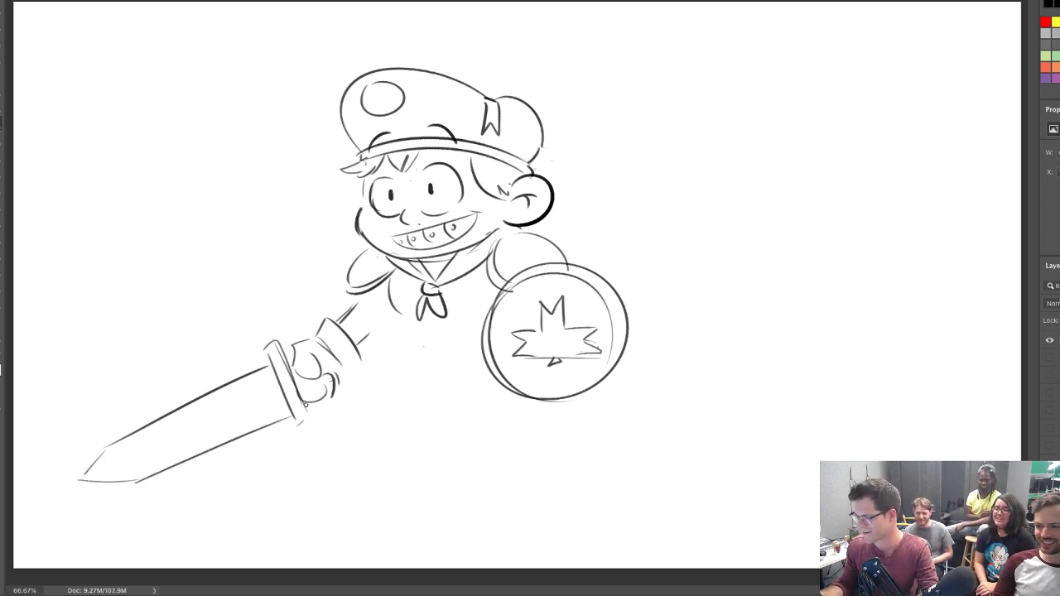
# Redraw the blade's lower edge closer to the upper one and clean up the crossguard's outline
pyautogui.hotkey('ctrl', 'z')
pyautogui.moveTo(135, 482); pyautogui.dragTo(290, 417)
pyautogui.hotkey('ctrl', 'z')
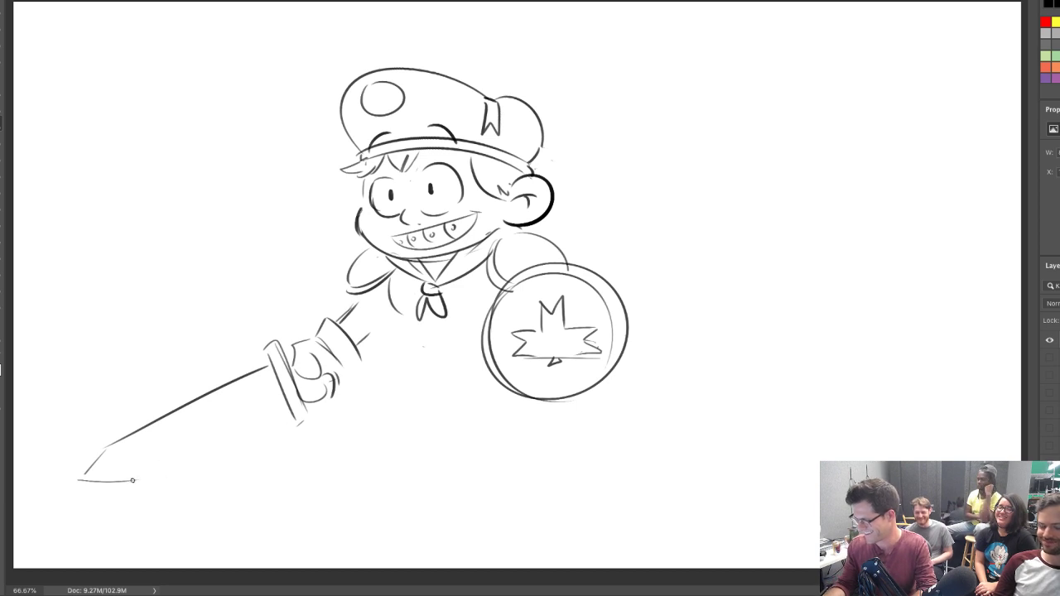
pyautogui.moveTo(134, 480); pyautogui.dragTo(288, 404)
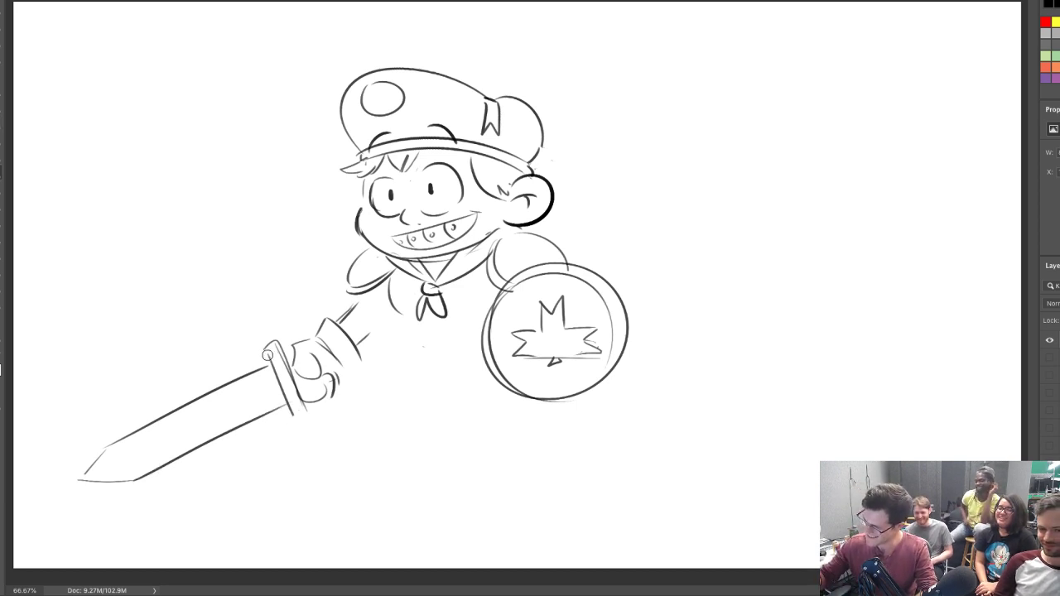
pyautogui.moveTo(267, 354); pyautogui.dragTo(291, 420)
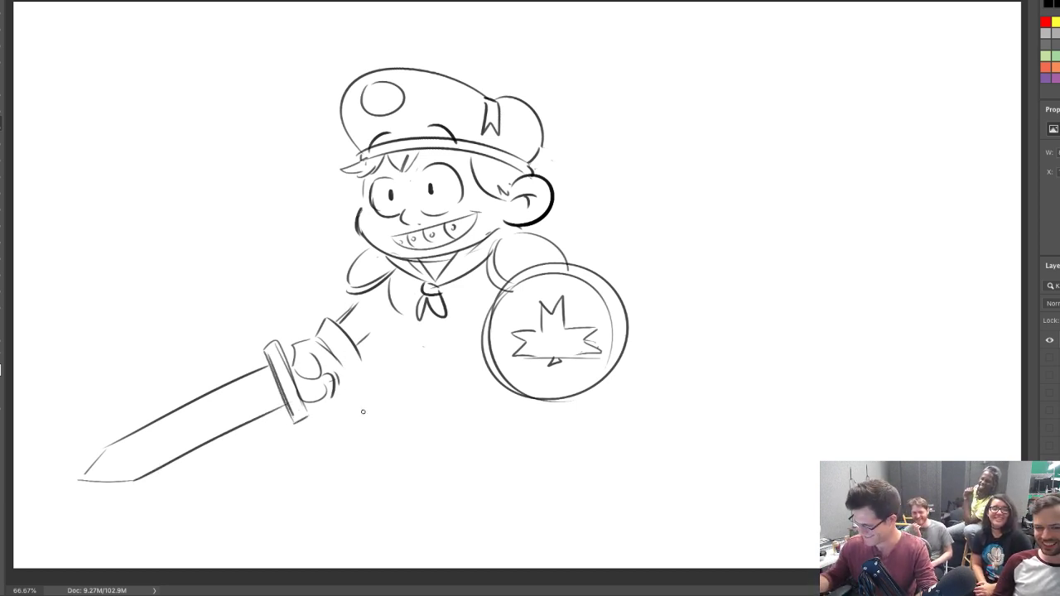
# Select the sword and rotate it clockwise to a flatter angle, then redraw the crossguard's edge beside the fist
pyautogui.moveTo(281, 309)
pyautogui.mouseDown()
pyautogui.moveTo(287, 467)
pyautogui.moveTo(318, 427)
pyautogui.moveTo(281, 345)
pyautogui.moveTo(296, 315)
pyautogui.moveTo(352, 305)
pyautogui.moveTo(363, 333)
pyautogui.mouseUp()
pyautogui.hotkey('ctrl', 't')
pyautogui.moveTo(276, 422); pyautogui.dragTo(268, 403)
pyautogui.press('Return')
pyautogui.hotkey('ctrl', 'd')
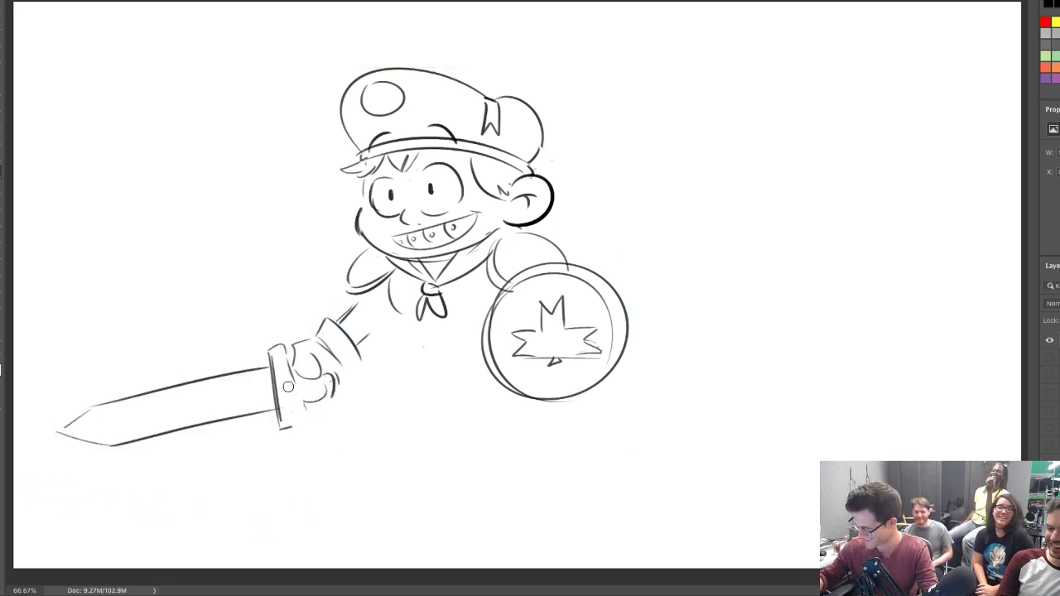
pyautogui.moveTo(285, 348); pyautogui.dragTo(290, 416)
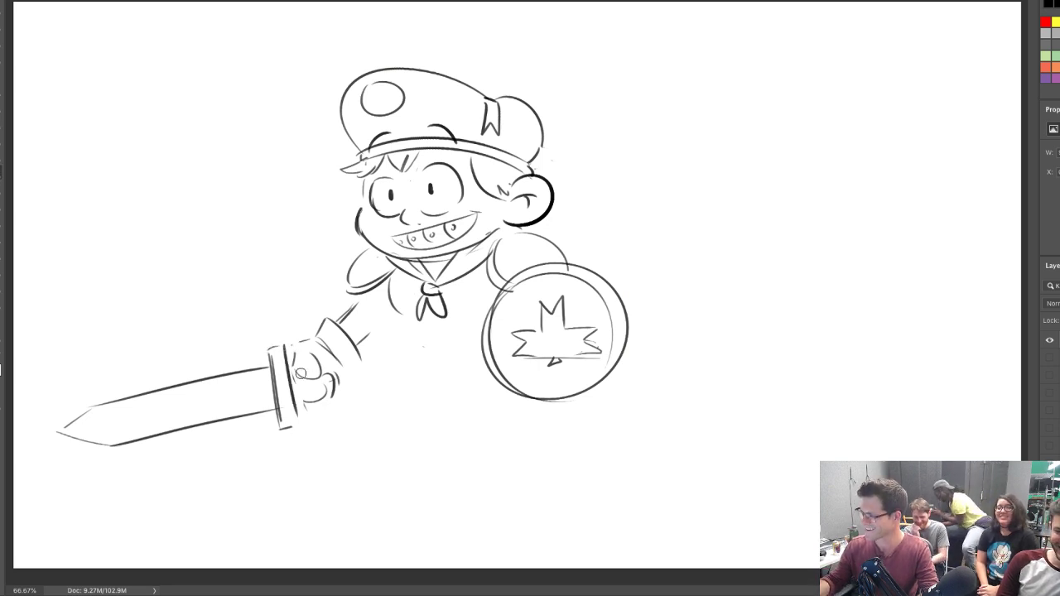
# Redraw the fingers of the fist and add the sword's grip and round pommel extending behind the hand
pyautogui.moveTo(301, 374)
pyautogui.mouseDown()
pyautogui.moveTo(304, 340)
pyautogui.moveTo(295, 390)
pyautogui.mouseUp()
pyautogui.hotkey('ctrl', 'z')
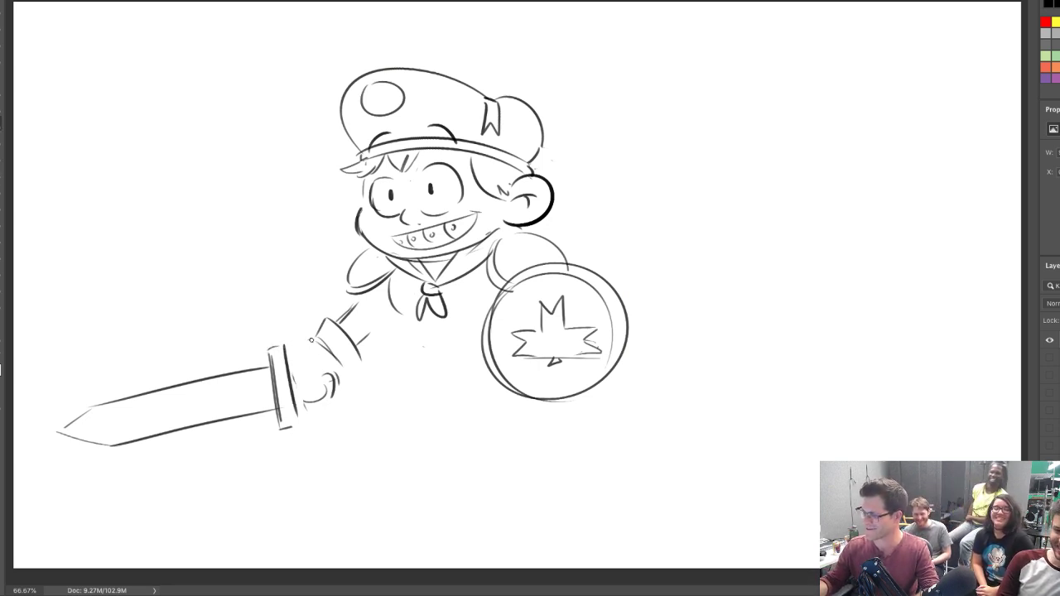
pyautogui.moveTo(313, 354)
pyautogui.mouseDown()
pyautogui.moveTo(308, 386)
pyautogui.moveTo(372, 358)
pyautogui.moveTo(376, 379)
pyautogui.mouseUp()
pyautogui.press('e')
pyautogui.press('b')
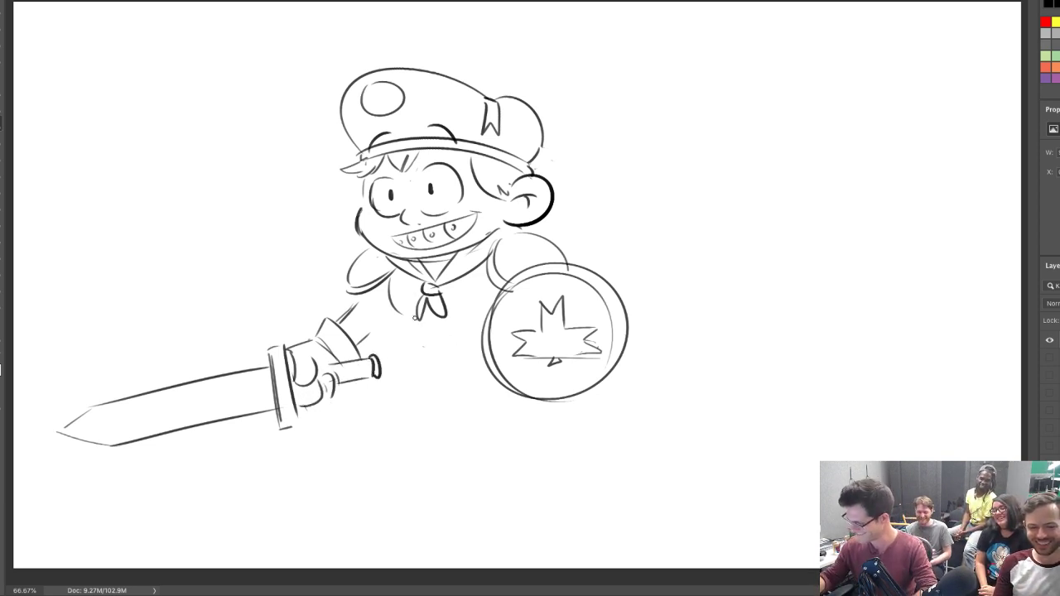
# Select the sword with the fist and cuff and rotate them slightly counter-clockwise to a steeper angle
pyautogui.moveTo(251, 295)
pyautogui.mouseDown()
pyautogui.moveTo(239, 505)
pyautogui.moveTo(357, 291)
pyautogui.mouseUp()
pyautogui.hotkey('ctrl', 't')
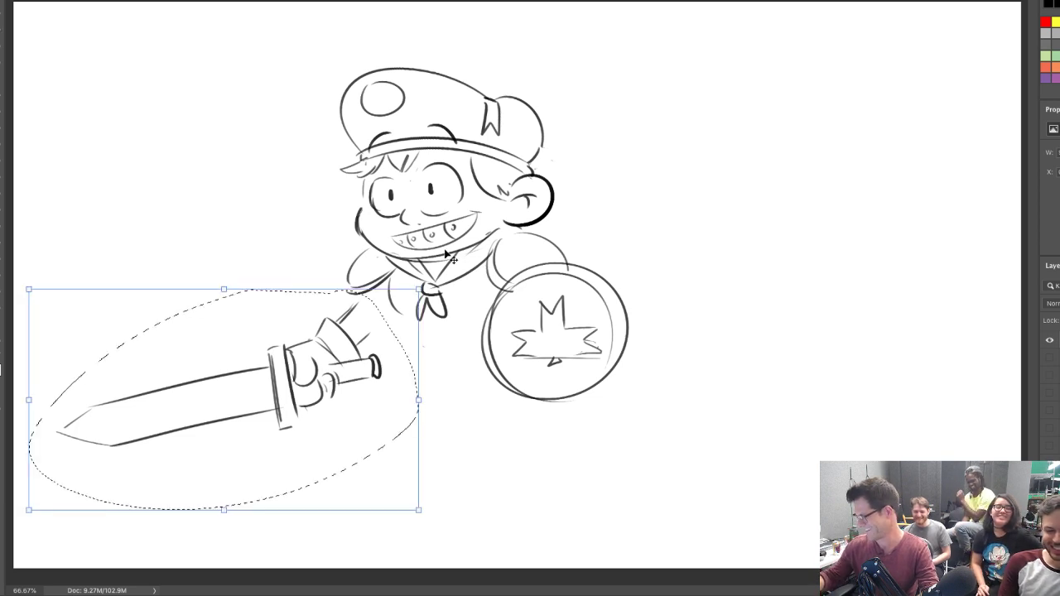
pyautogui.moveTo(430, 284); pyautogui.dragTo(367, 367)
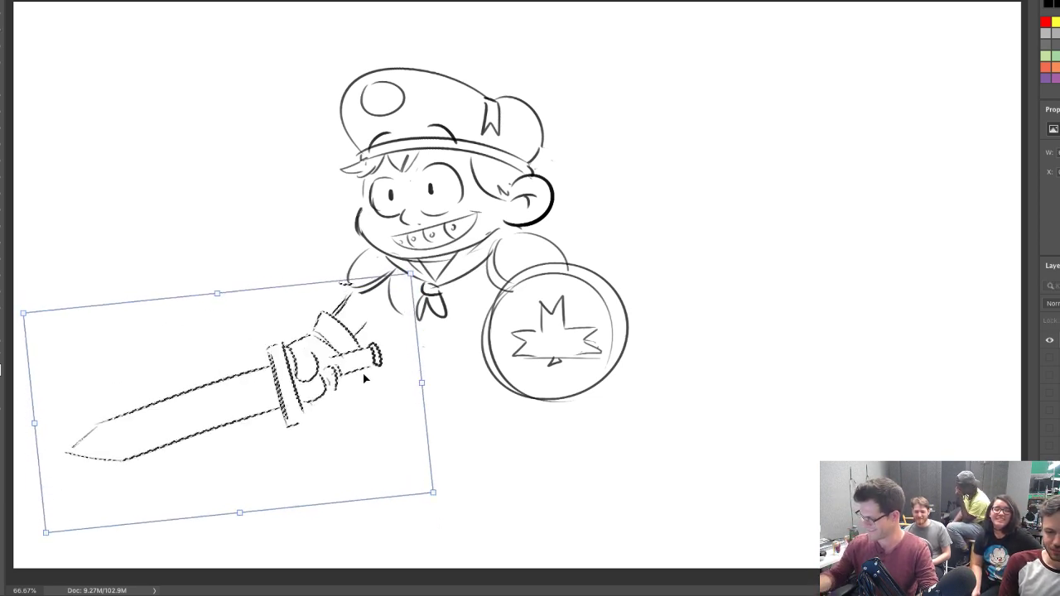
pyautogui.press('Return')
pyautogui.hotkey('ctrl', 'd')
pyautogui.press('b')
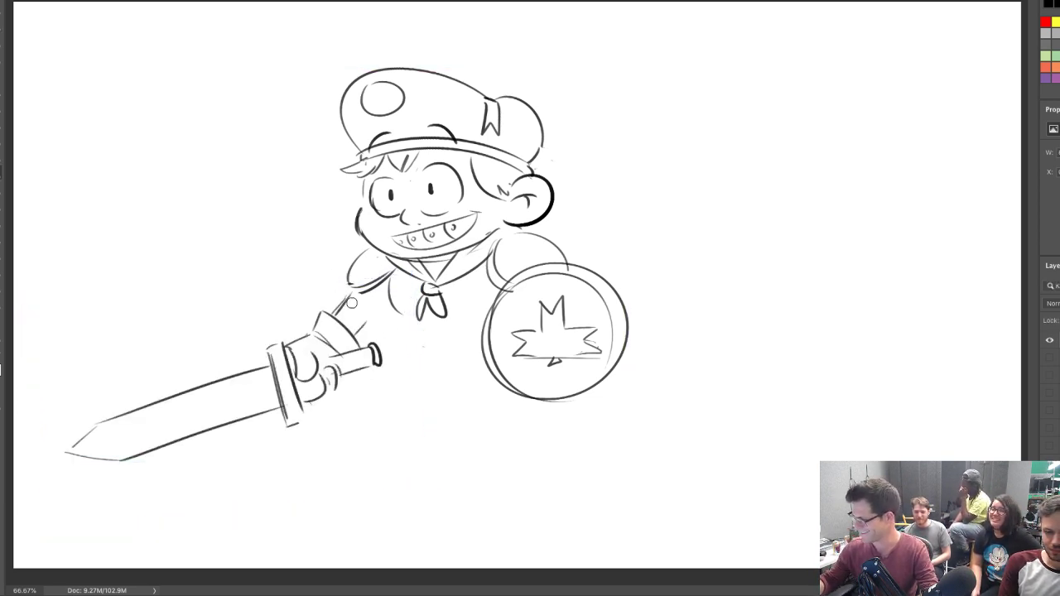
# Clean up the forearm line and sketch a scalloped sleeve hem below the shoulder, with short marks for the torso's side
pyautogui.moveTo(335, 313); pyautogui.dragTo(348, 297)
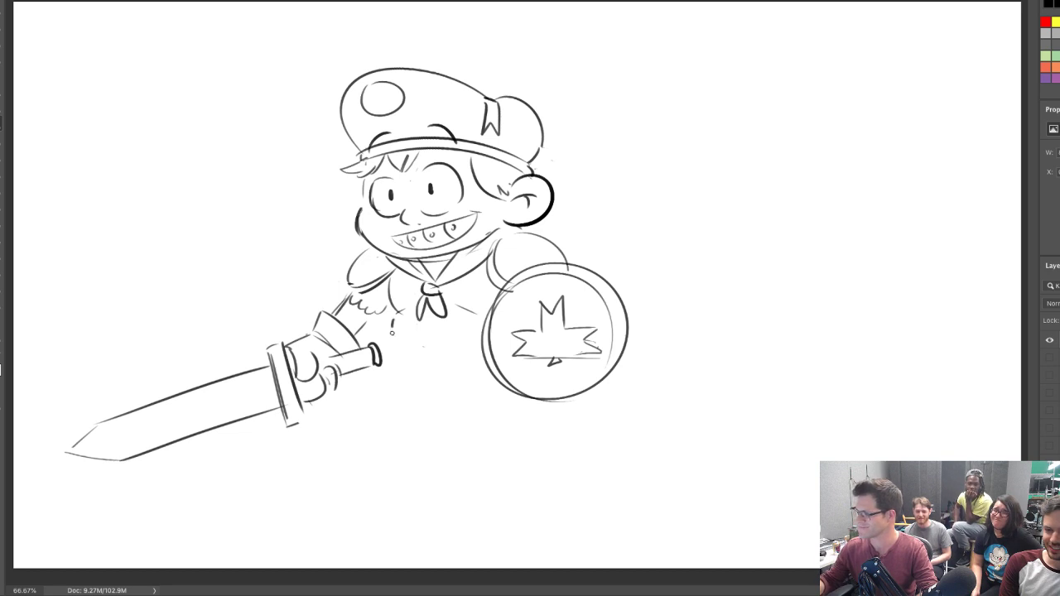
pyautogui.hotkey('ctrl', 'z')
pyautogui.moveTo(401, 322); pyautogui.dragTo(401, 333)
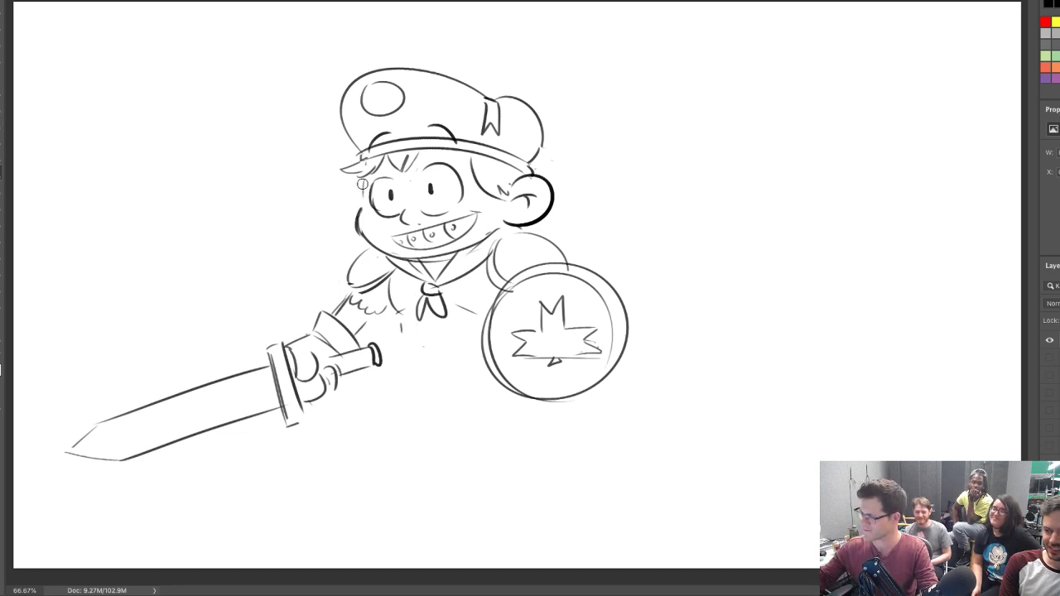
# Clean up the cheek outline beside the smaller eye and draw a tuft of hair behind the ear
pyautogui.moveTo(362, 184); pyautogui.dragTo(363, 193)
pyautogui.press('b')
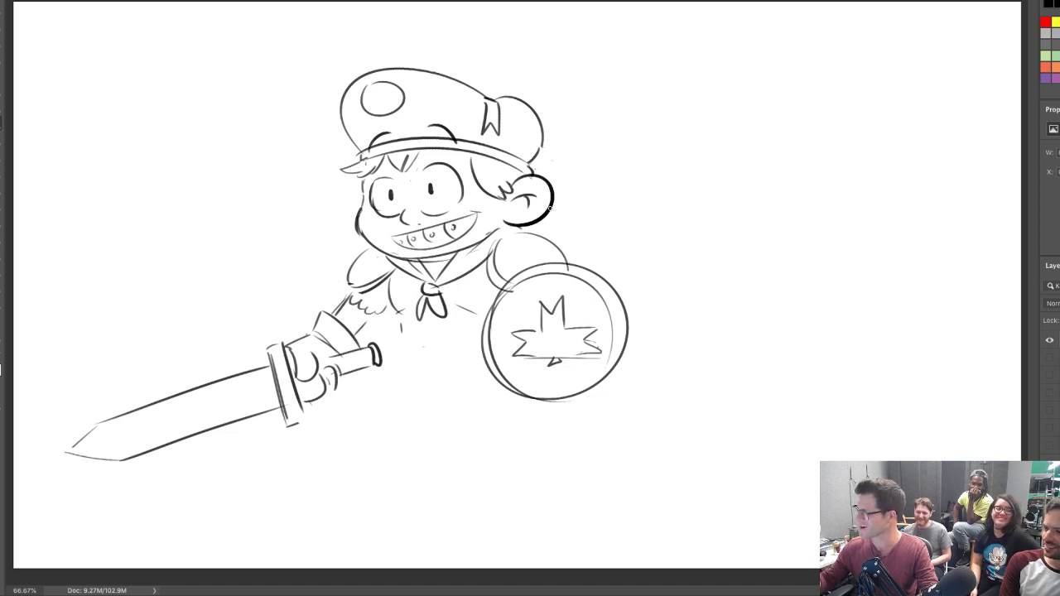
pyautogui.moveTo(549, 211); pyautogui.dragTo(537, 227)
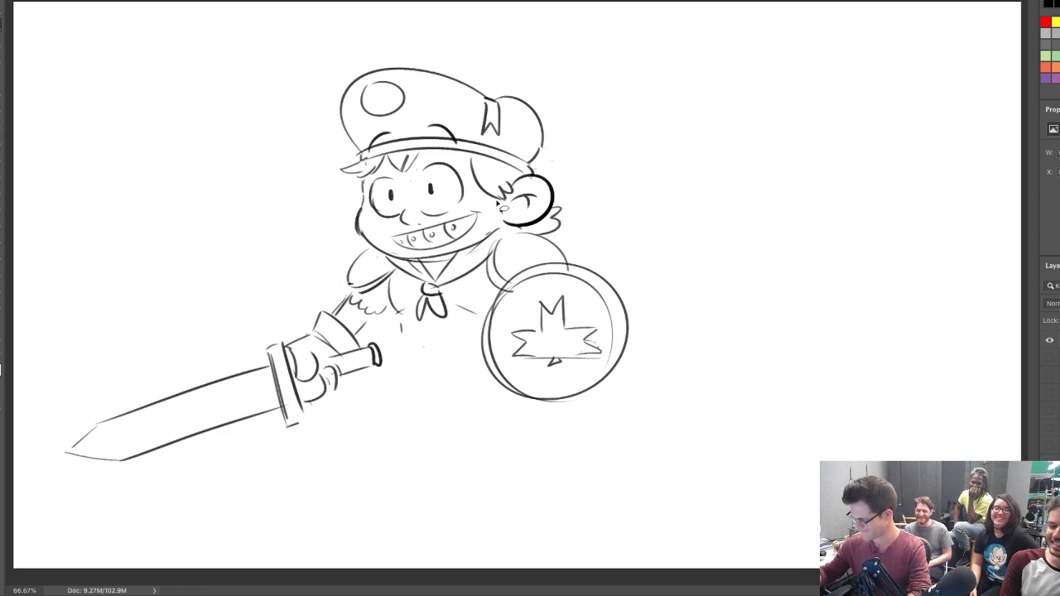
# Select the cap and front hair, tilt them slightly counter-clockwise and shift them into place on the head
pyautogui.moveTo(368, 41); pyautogui.dragTo(346, 192)
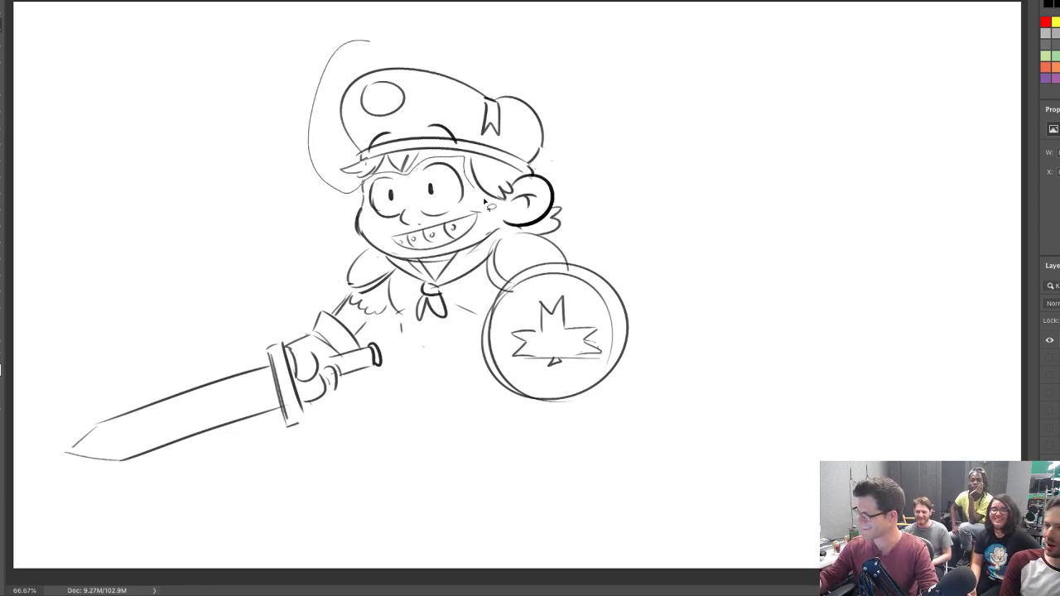
pyautogui.moveTo(485, 201)
pyautogui.mouseDown()
pyautogui.moveTo(511, 197)
pyautogui.moveTo(571, 118)
pyautogui.moveTo(293, 14)
pyautogui.mouseUp()
pyautogui.press('super+t')
pyautogui.moveTo(586, 212); pyautogui.dragTo(590, 206)
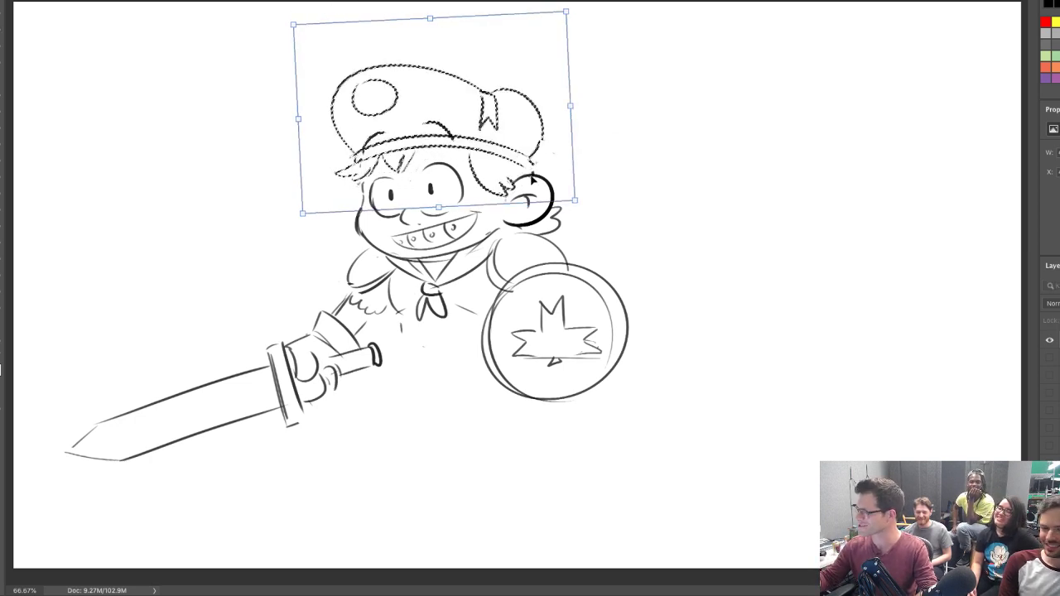
pyautogui.moveTo(532, 179); pyautogui.dragTo(529, 183)
pyautogui.press('Return')
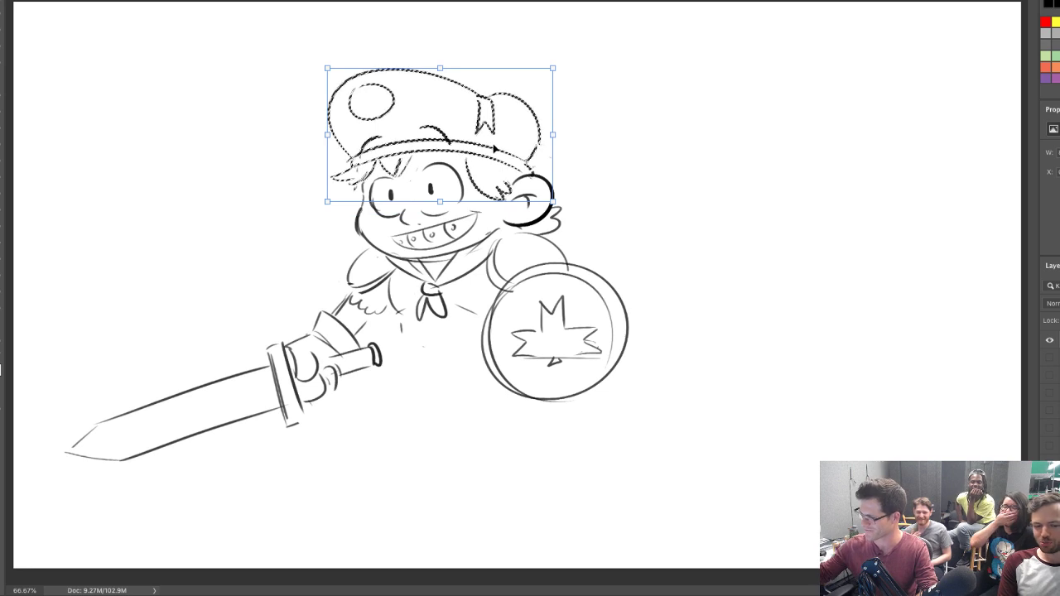
pyautogui.keyDown('super'); pyautogui.moveTo(494, 147); pyautogui.dragTo(494, 152); pyautogui.keyUp('super')
pyautogui.press('super+d')
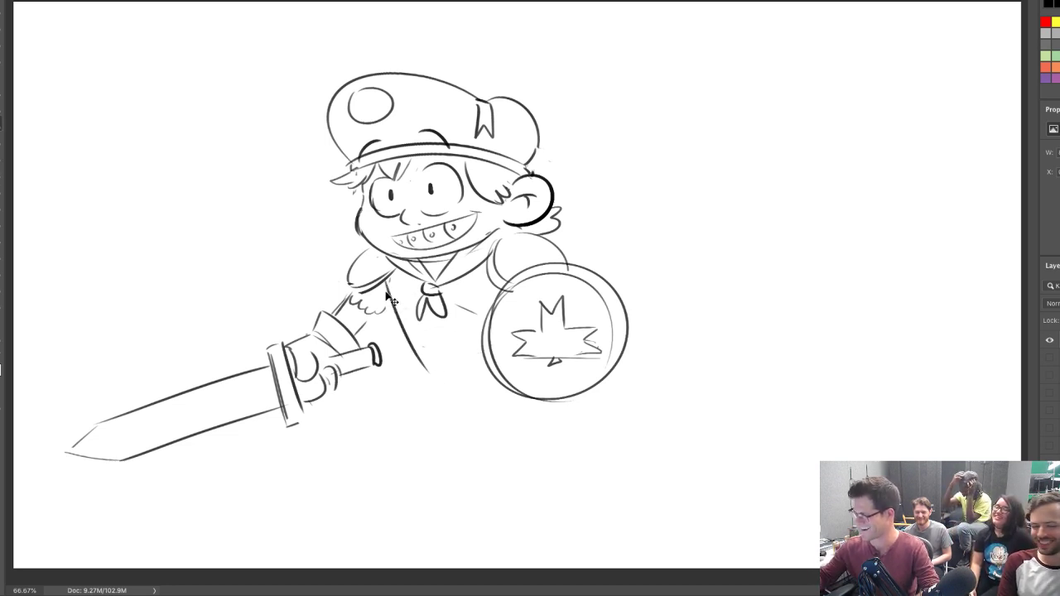
# Draw a curved sash across the chest from the shoulder toward the shield and fill it with small round badges
pyautogui.moveTo(383, 283); pyautogui.dragTo(468, 365)
pyautogui.press('super+z')
pyautogui.moveTo(382, 290); pyautogui.dragTo(467, 370)
pyautogui.press('e')
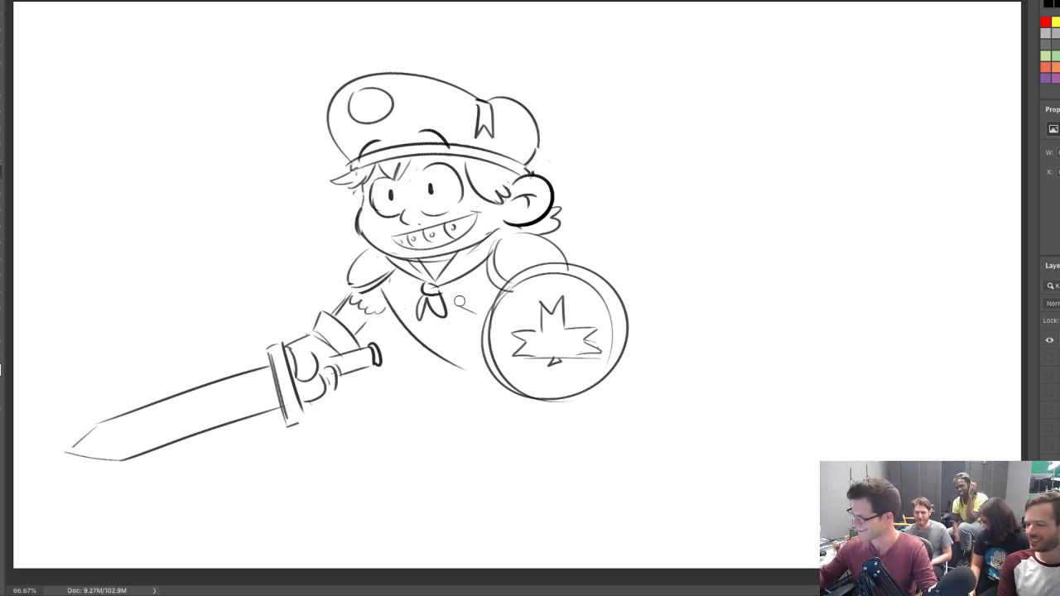
pyautogui.press('b')
pyautogui.moveTo(460, 303); pyautogui.dragTo(483, 319)
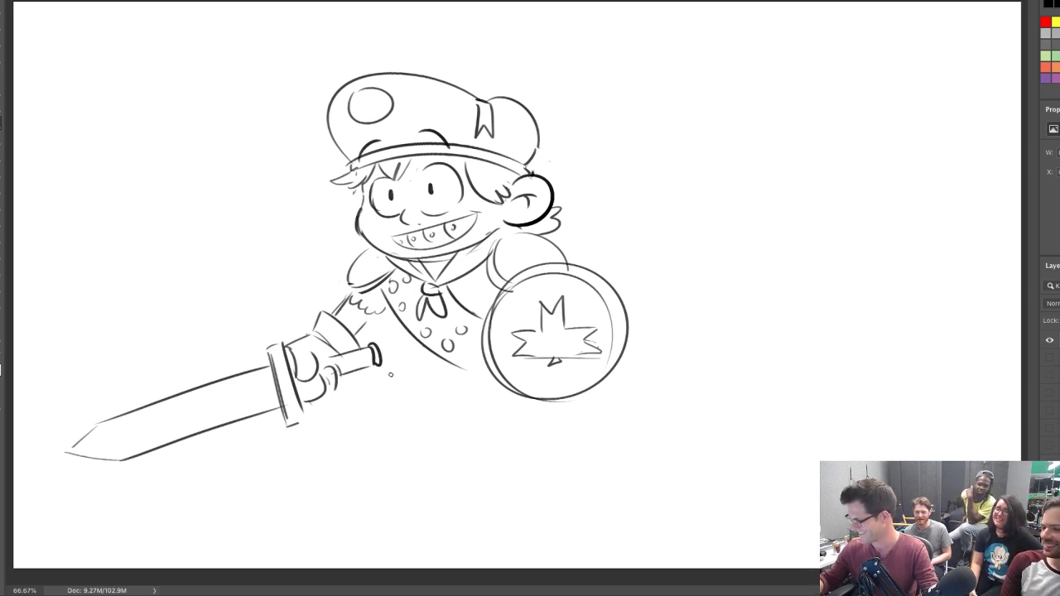
# Sketch baggy trousers with a bulging outer contour under the sword arm and a second leg below the shield
pyautogui.moveTo(394, 348); pyautogui.dragTo(392, 422)
pyautogui.press('super+z')
pyautogui.moveTo(393, 364)
pyautogui.mouseDown()
pyautogui.moveTo(373, 418)
pyautogui.moveTo(376, 443)
pyautogui.mouseUp()
pyautogui.press('super+z')
pyautogui.moveTo(394, 342); pyautogui.dragTo(399, 453)
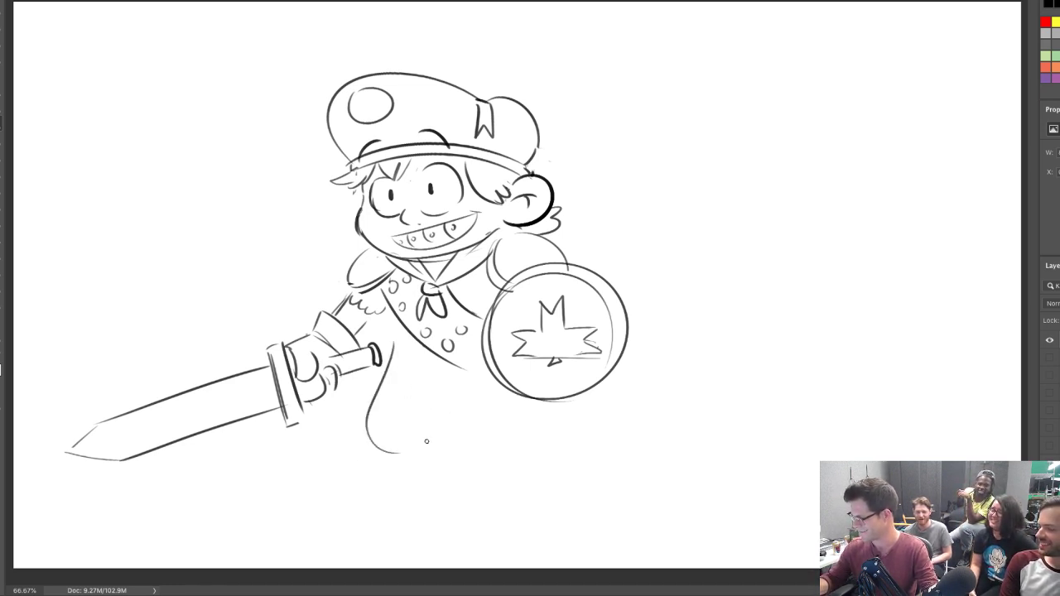
pyautogui.moveTo(431, 412); pyautogui.dragTo(429, 452)
pyautogui.moveTo(483, 404); pyautogui.dragTo(569, 416)
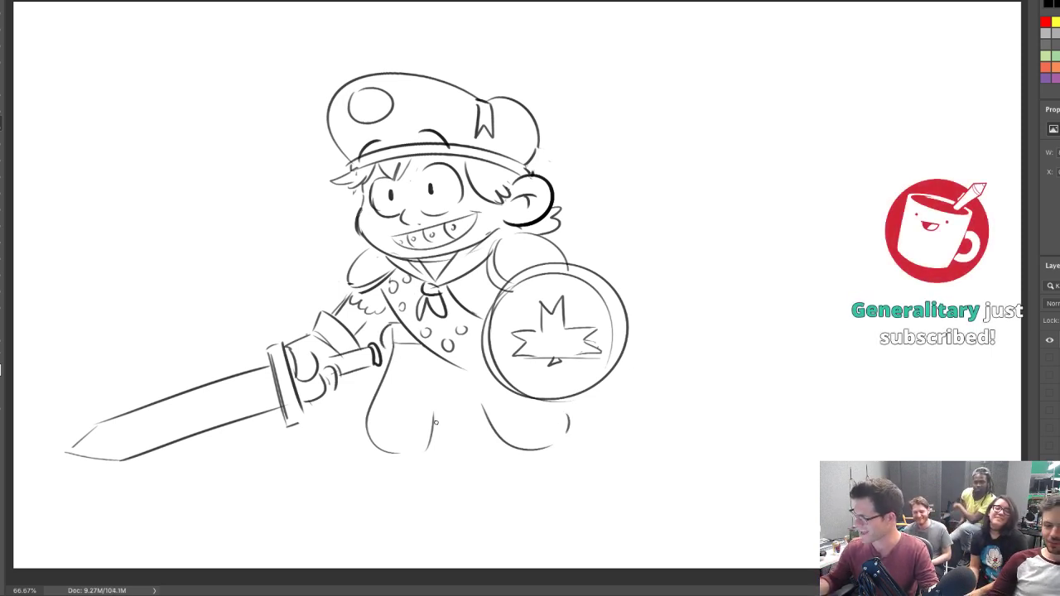
# Erase the first inner leg lines and redraw both inner trouser contours and the outer curve below the shield
pyautogui.hotkey('ctrl', 'z')
pyautogui.moveTo(445, 377); pyautogui.dragTo(433, 459)
pyautogui.hotkey('ctrl', 'z')
pyautogui.press('e')
pyautogui.moveTo(484, 406); pyautogui.dragTo(554, 442)
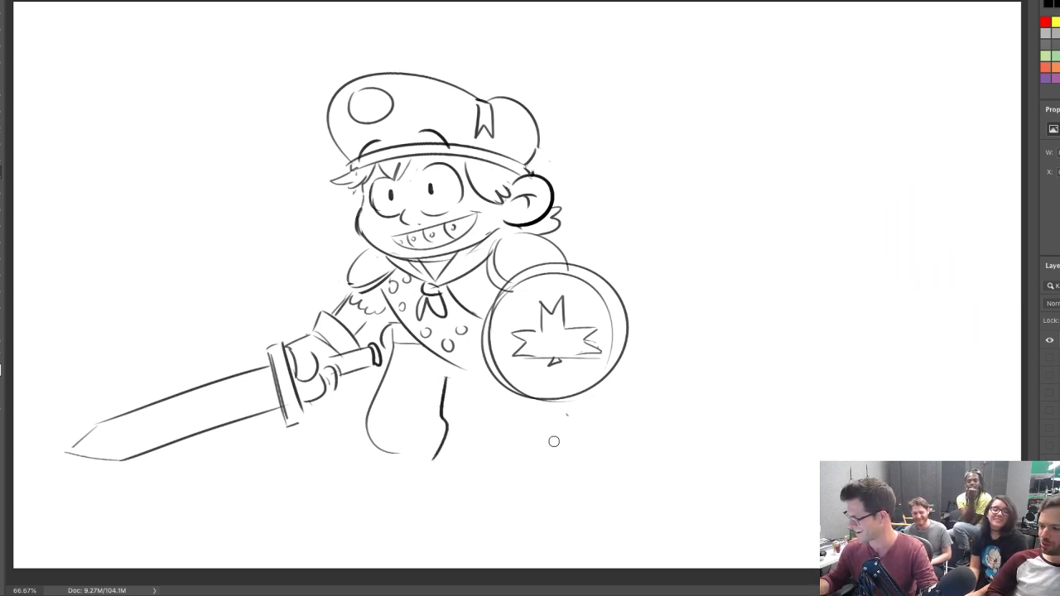
pyautogui.moveTo(467, 382); pyautogui.dragTo(480, 449)
pyautogui.moveTo(567, 414); pyautogui.dragTo(544, 439)
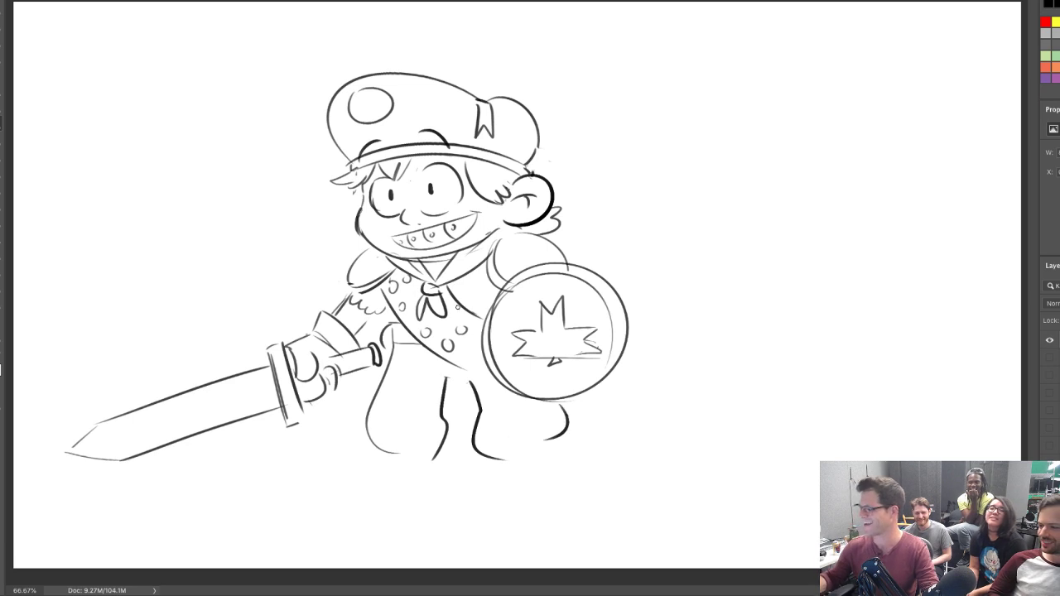
# Redraw the sword's tip as a sharper, longer point and clean up the blade edges there
pyautogui.moveTo(69, 451); pyautogui.dragTo(59, 457)
pyautogui.press('b')
pyautogui.moveTo(96, 425)
pyautogui.mouseDown()
pyautogui.moveTo(63, 460)
pyautogui.moveTo(113, 463)
pyautogui.mouseUp()
pyautogui.press('e')
pyautogui.press('b')
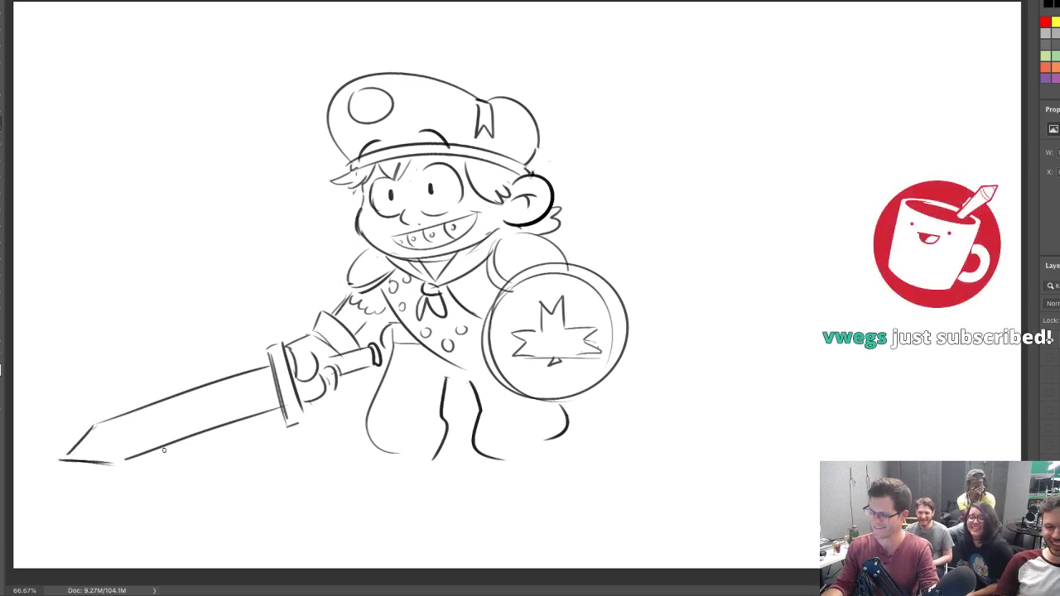
# Select the sword and hand and rotate them slightly clockwise to a flatter angle
pyautogui.moveTo(268, 303)
pyautogui.mouseDown()
pyautogui.moveTo(184, 502)
pyautogui.moveTo(372, 394)
pyautogui.moveTo(389, 354)
pyautogui.moveTo(337, 295)
pyautogui.moveTo(401, 306)
pyautogui.moveTo(356, 352)
pyautogui.mouseUp()
pyautogui.hotkey('ctrl', 't')
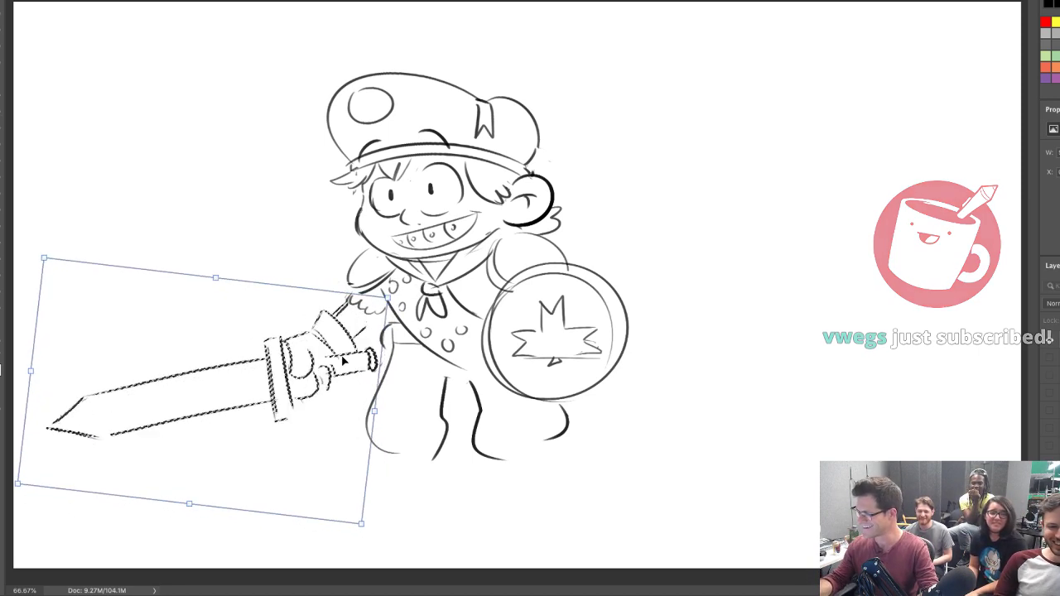
pyautogui.press('Return')
pyautogui.hotkey('ctrl', 'd')
pyautogui.press('b')
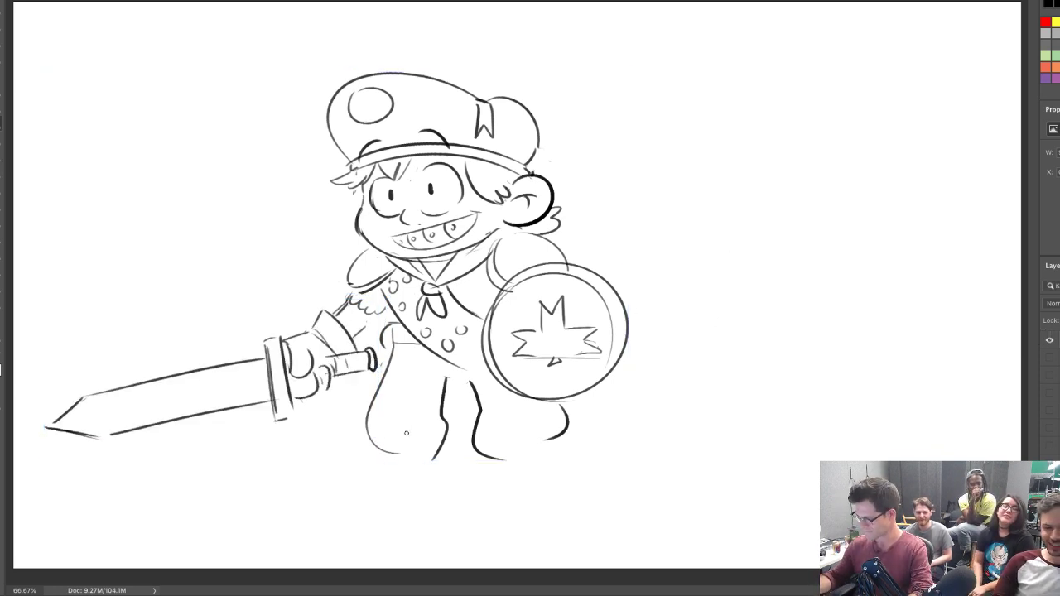
# Select the sword, fist and cuff and rotate them clockwise so that the blade points up beside the head
pyautogui.moveTo(245, 321)
pyautogui.mouseDown()
pyautogui.moveTo(28, 448)
pyautogui.moveTo(294, 441)
pyautogui.moveTo(373, 386)
pyautogui.moveTo(372, 343)
pyautogui.moveTo(335, 313)
pyautogui.mouseUp()
pyautogui.hotkey('ctrl', 't')
pyautogui.moveTo(389, 286)
pyautogui.mouseDown()
pyautogui.moveTo(232, 507)
pyautogui.moveTo(260, 455)
pyautogui.moveTo(295, 313)
pyautogui.moveTo(291, 282)
pyautogui.mouseUp()
pyautogui.press('Return')
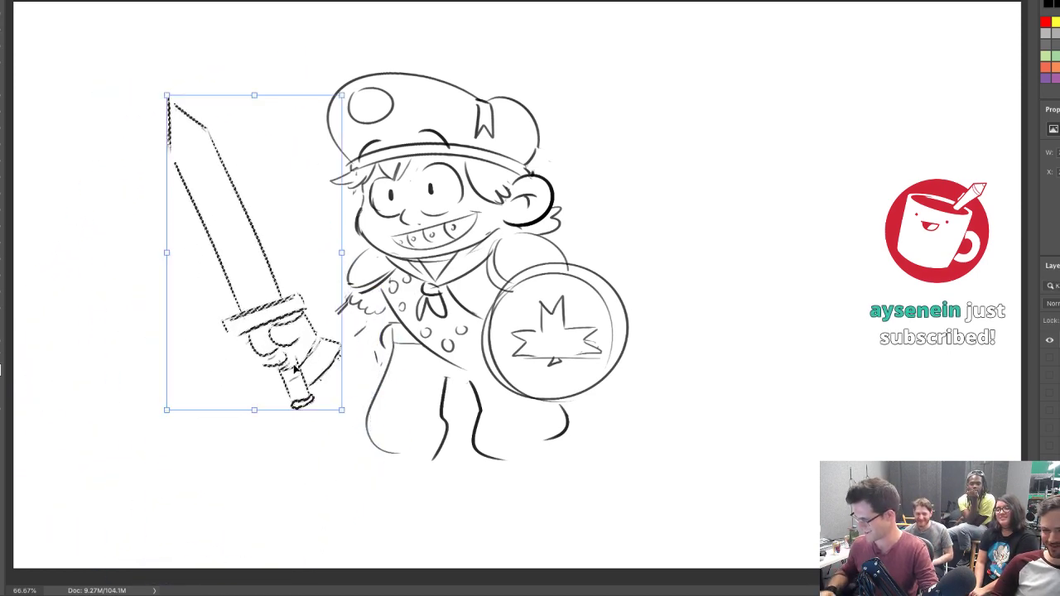
pyautogui.hotkey('ctrl', 'd')
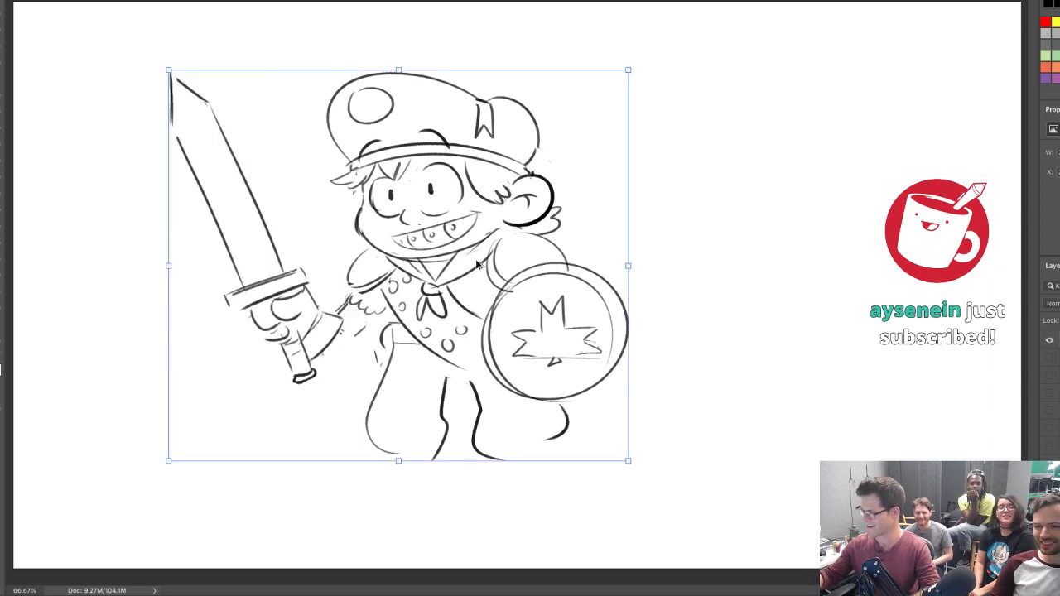
# Restore the sword selection, rotate the sword to nearly vertical and move it closer to the character
pyautogui.hotkey('ctrl', 'z')
pyautogui.moveTo(353, 64); pyautogui.dragTo(385, 115)
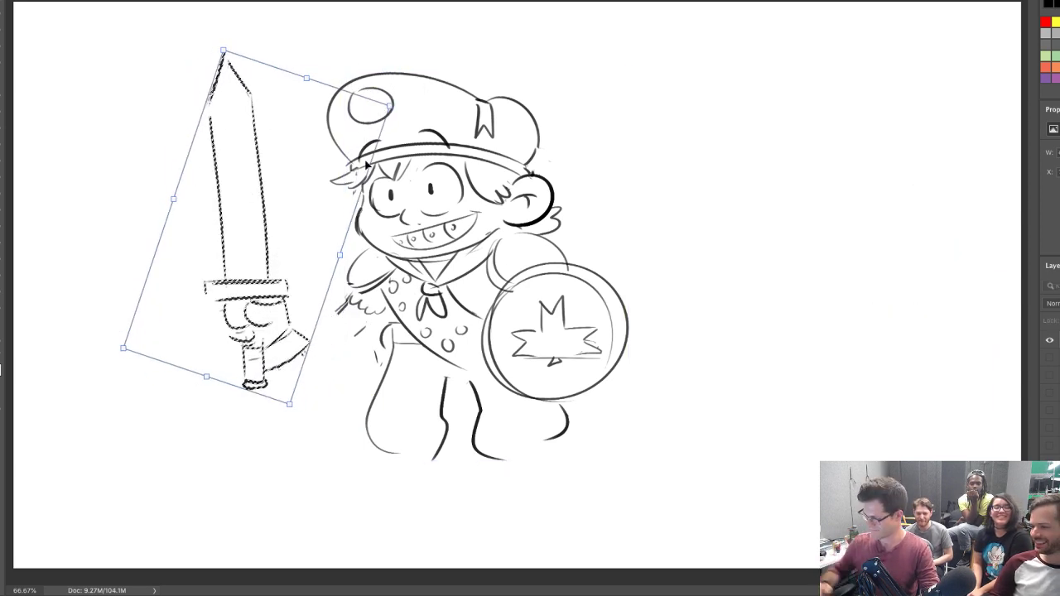
pyautogui.press('Return')
pyautogui.moveTo(279, 294); pyautogui.dragTo(300, 283)
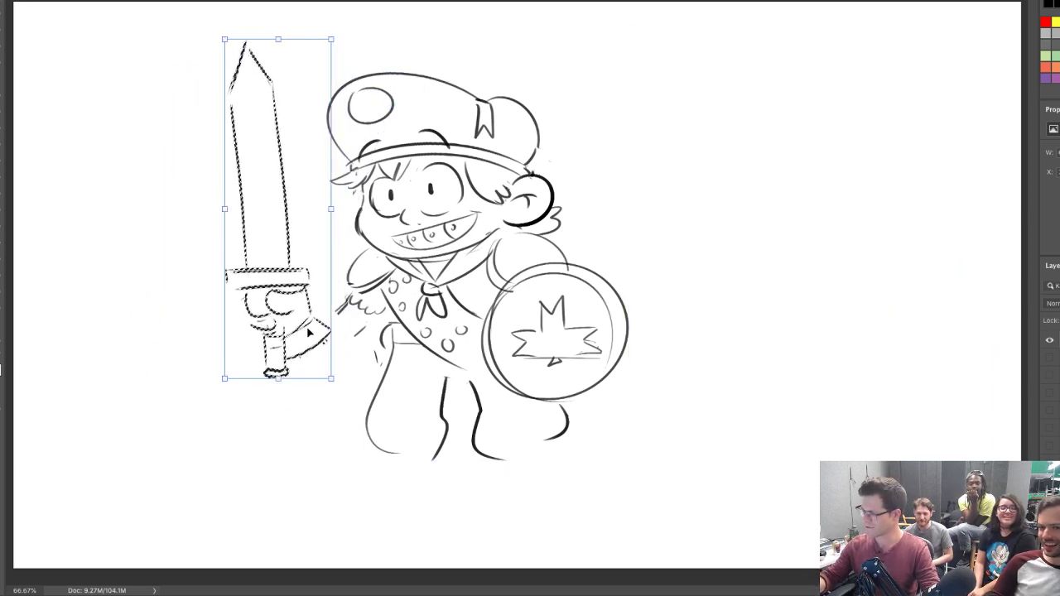
pyautogui.hotkey('ctrl', 'd')
pyautogui.press('b')
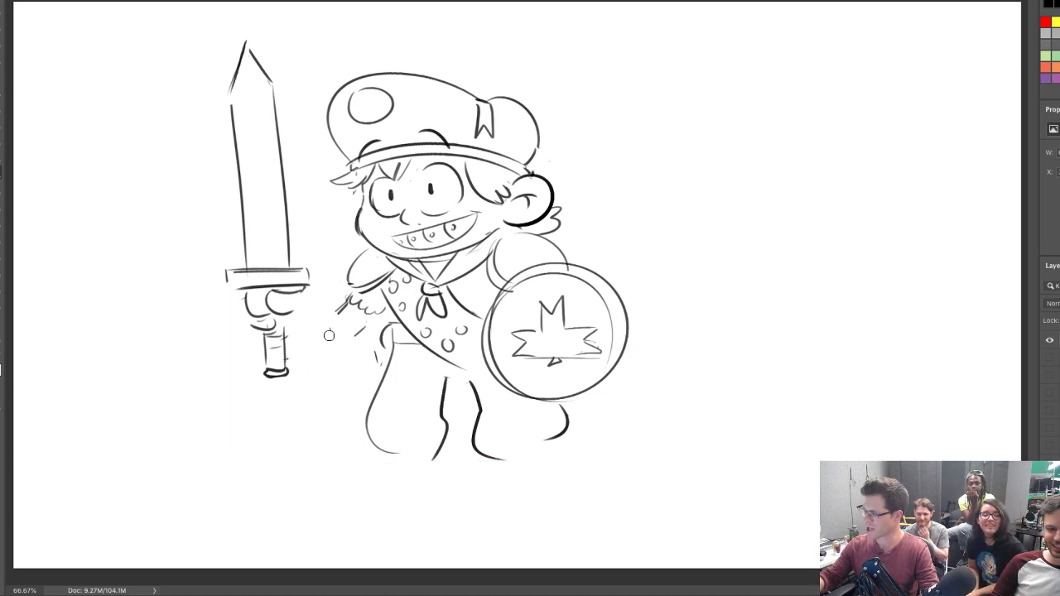
# Erase the old cuff and redraw the back of the hand, a curved glove cuff and a bent forearm
pyautogui.moveTo(287, 326); pyautogui.dragTo(300, 337)
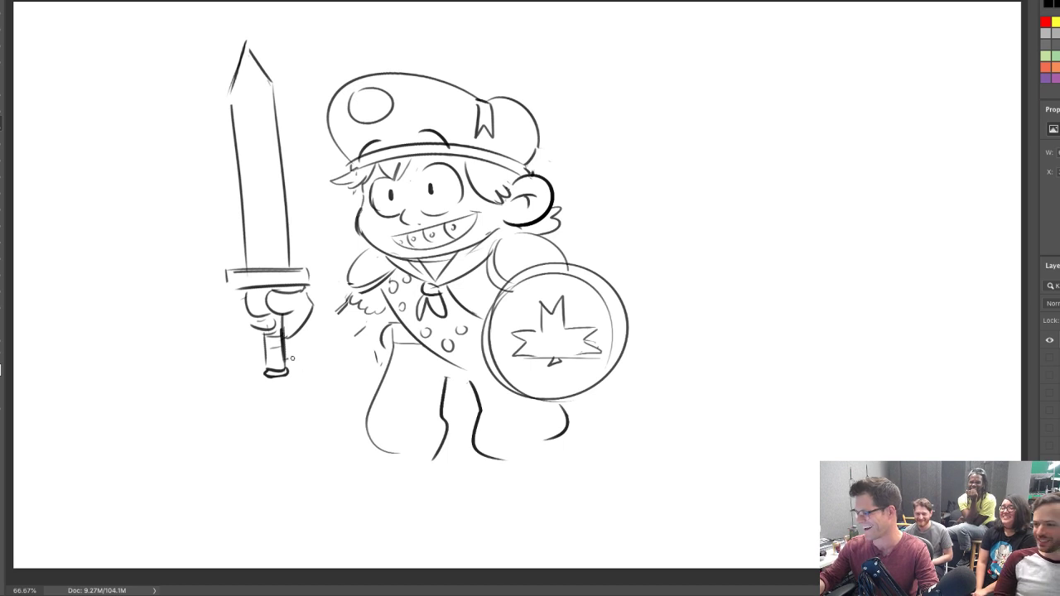
pyautogui.moveTo(487, 298)
pyautogui.mouseDown()
pyautogui.moveTo(520, 263)
pyautogui.moveTo(487, 298)
pyautogui.mouseUp()
pyautogui.moveTo(292, 359); pyautogui.dragTo(322, 330)
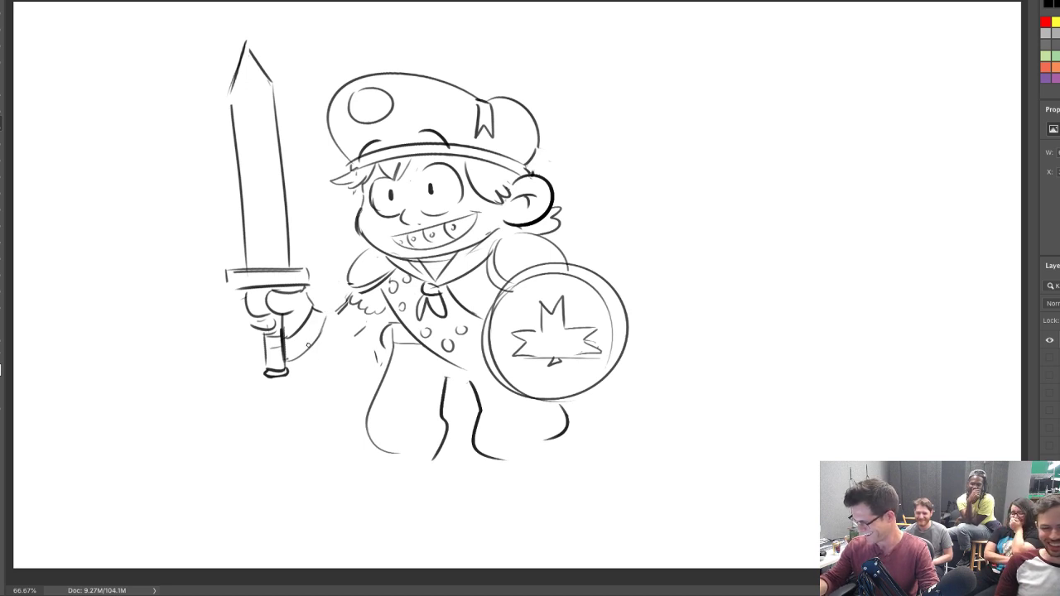
pyautogui.moveTo(308, 349)
pyautogui.mouseDown()
pyautogui.moveTo(350, 343)
pyautogui.moveTo(354, 298)
pyautogui.mouseUp()
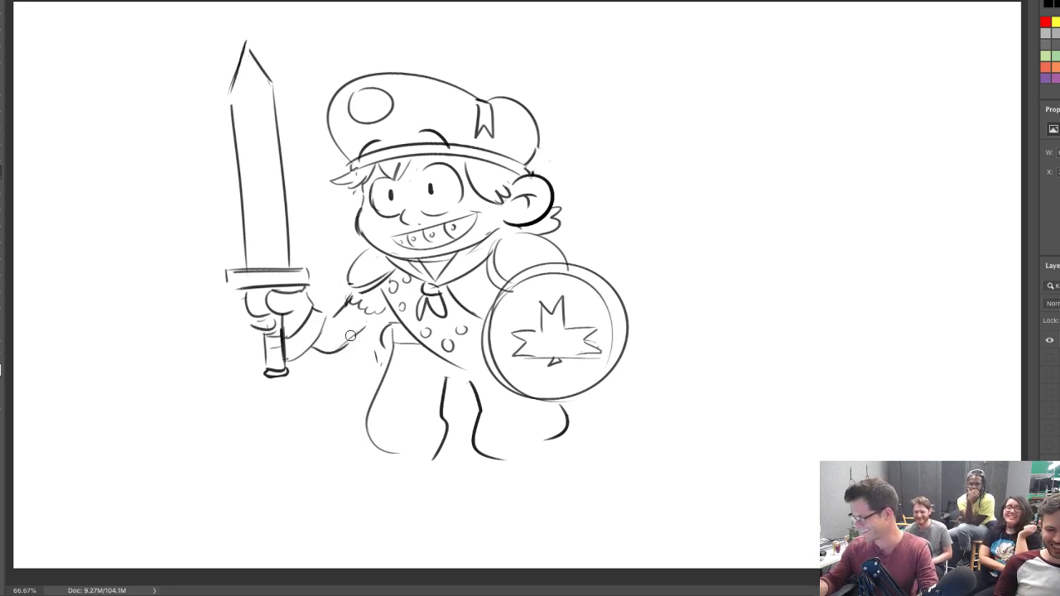
pyautogui.moveTo(343, 346); pyautogui.dragTo(371, 320)
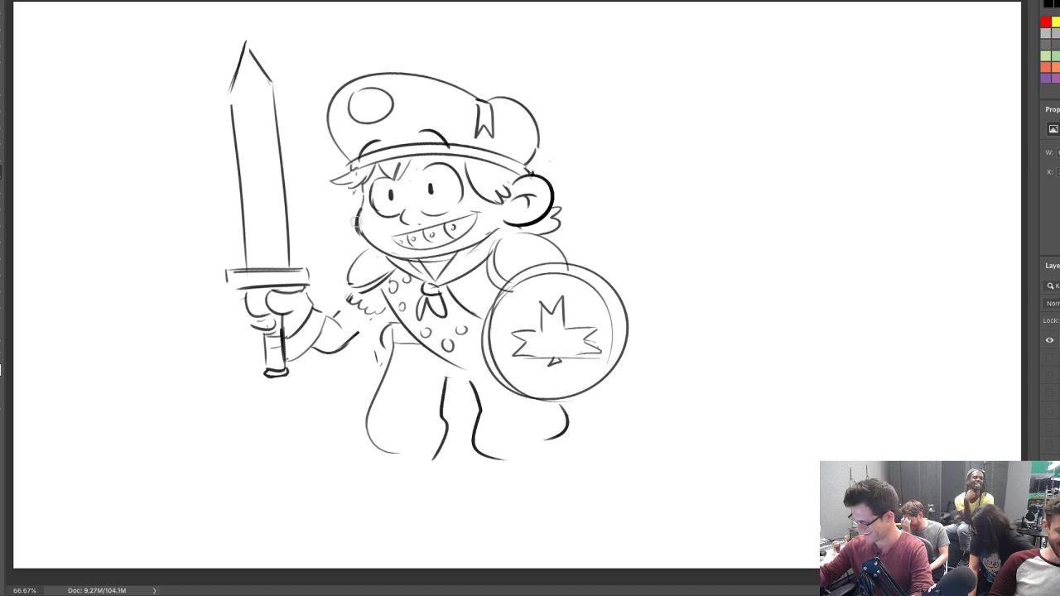
# Select the sword together with the raised arm and sleeve hem, and move them up closer to the shoulder
pyautogui.moveTo(251, 48)
pyautogui.mouseDown()
pyautogui.moveTo(174, 307)
pyautogui.moveTo(365, 353)
pyautogui.moveTo(281, 56)
pyautogui.mouseUp()
pyautogui.press('v')
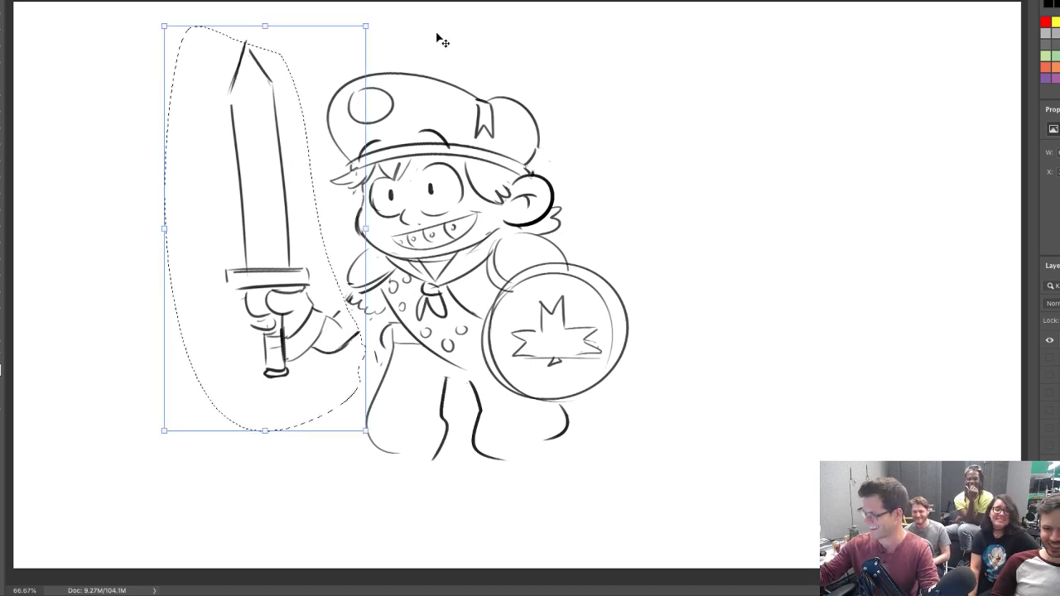
pyautogui.press('l')
pyautogui.moveTo(426, 38)
pyautogui.mouseDown()
pyautogui.moveTo(273, 22)
pyautogui.moveTo(290, 112)
pyautogui.mouseUp()
pyautogui.press('v')
pyautogui.moveTo(317, 331); pyautogui.dragTo(328, 324)
pyautogui.hotkey('ctrl', 'd')
pyautogui.press('b')
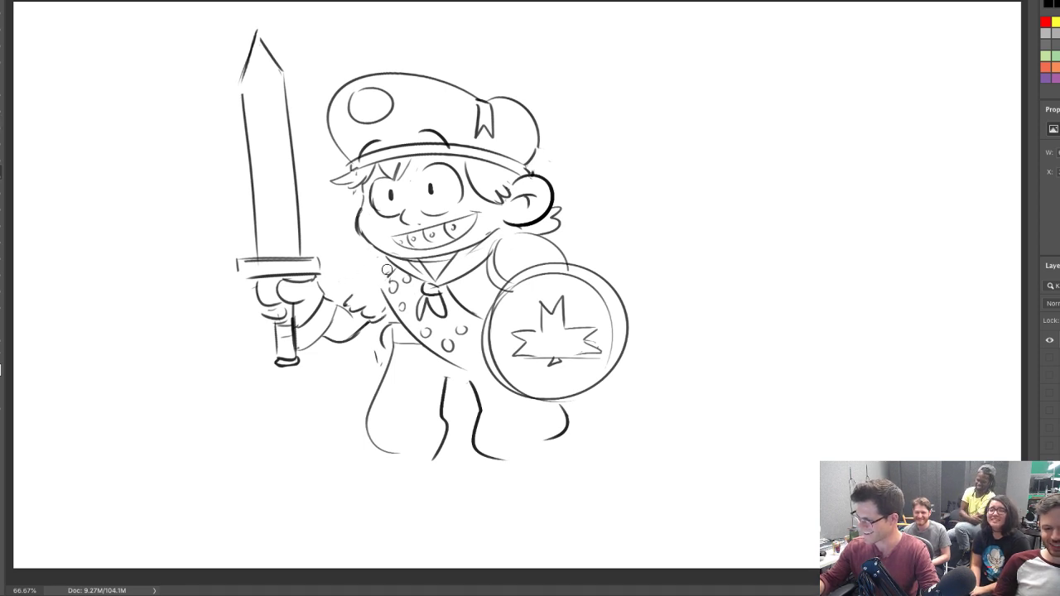
# Redraw the rounded shoulder cap and sleeve above the raised sword arm
pyautogui.moveTo(368, 252)
pyautogui.mouseDown()
pyautogui.moveTo(351, 296)
pyautogui.moveTo(400, 279)
pyautogui.moveTo(396, 265)
pyautogui.mouseUp()
pyautogui.hotkey('ctrl', 'z')
pyautogui.hotkey('ctrl', 'z')
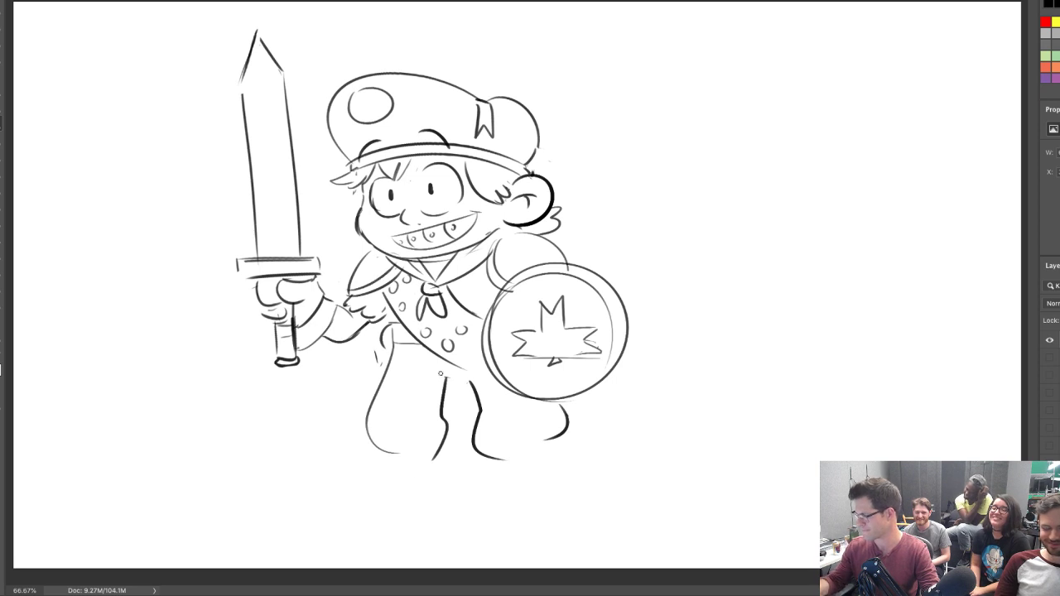
pyautogui.press('v')
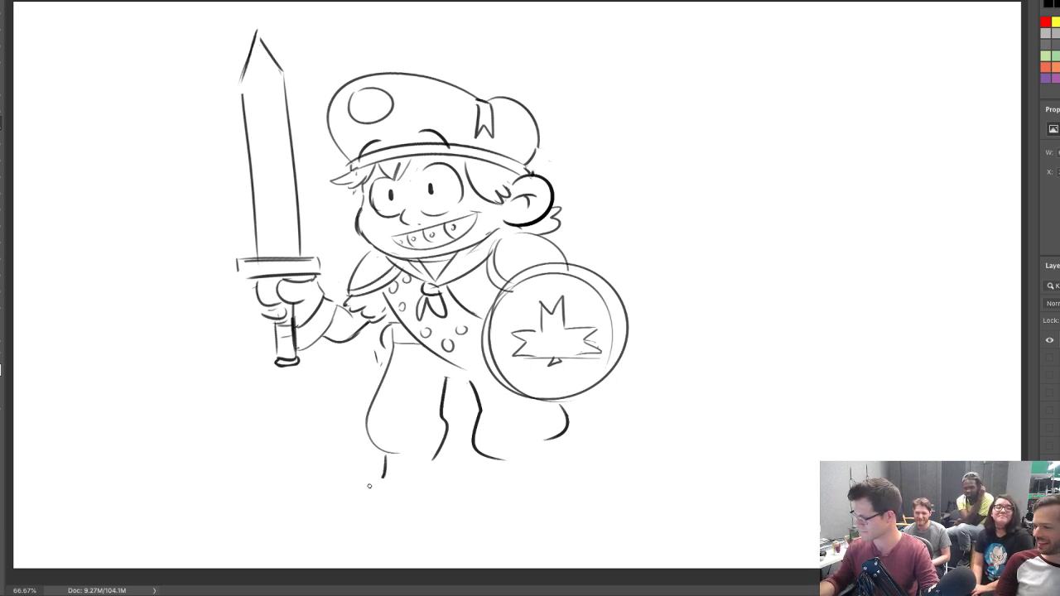
# Sketch both ankles below the trousers, with the sword-side foot outline and the upper edge of the shield-side foot
pyautogui.moveTo(370, 486); pyautogui.dragTo(335, 497)
pyautogui.hotkey('ctrl', 'z')
pyautogui.moveTo(382, 454)
pyautogui.mouseDown()
pyautogui.moveTo(309, 502)
pyautogui.moveTo(391, 515)
pyautogui.mouseUp()
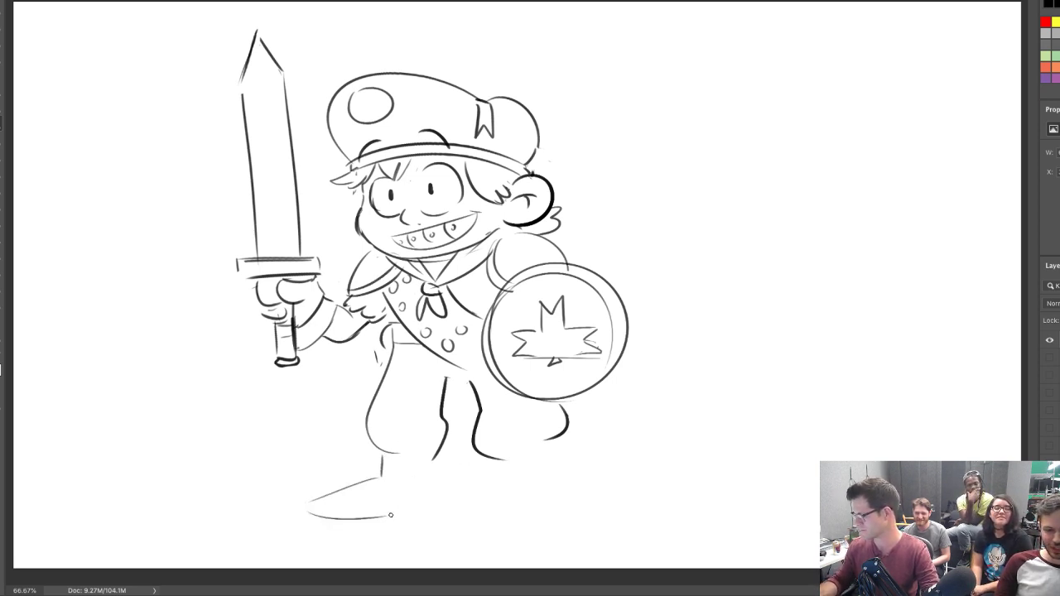
pyautogui.moveTo(510, 464); pyautogui.dragTo(511, 493)
pyautogui.press('e')
pyautogui.moveTo(549, 441)
pyautogui.mouseDown()
pyautogui.moveTo(566, 413)
pyautogui.moveTo(554, 452)
pyautogui.moveTo(603, 504)
pyautogui.mouseUp()
pyautogui.press('b')
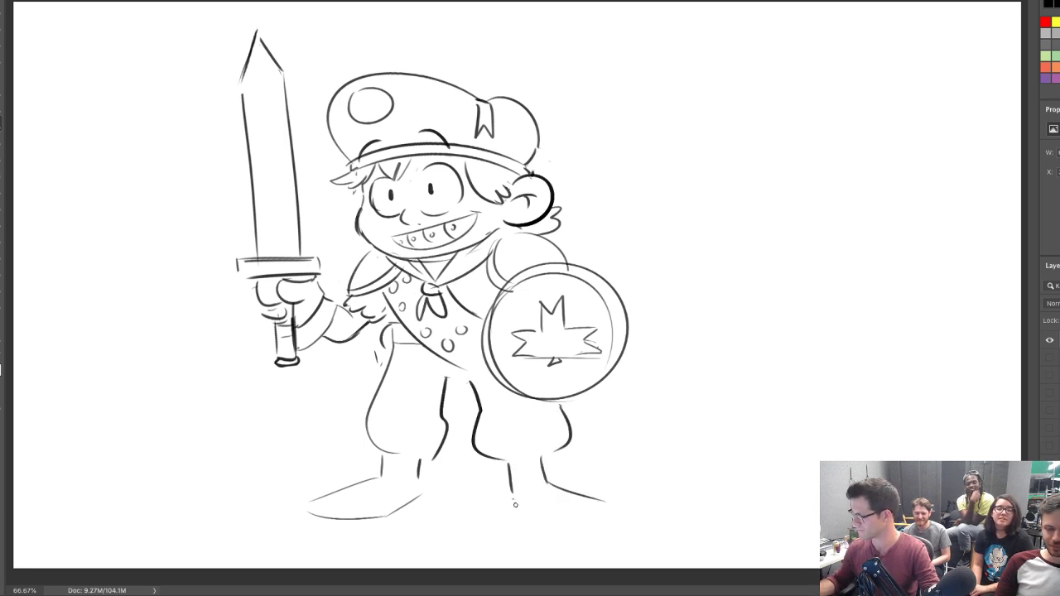
# Draw the sole of the shield-side foot and add rounded toes to both bare feet
pyautogui.moveTo(521, 520); pyautogui.dragTo(524, 523)
pyautogui.moveTo(526, 528)
pyautogui.mouseDown()
pyautogui.moveTo(611, 522)
pyautogui.moveTo(560, 525)
pyautogui.moveTo(590, 523)
pyautogui.mouseUp()
pyautogui.press('e')
pyautogui.moveTo(628, 509); pyautogui.dragTo(576, 505)
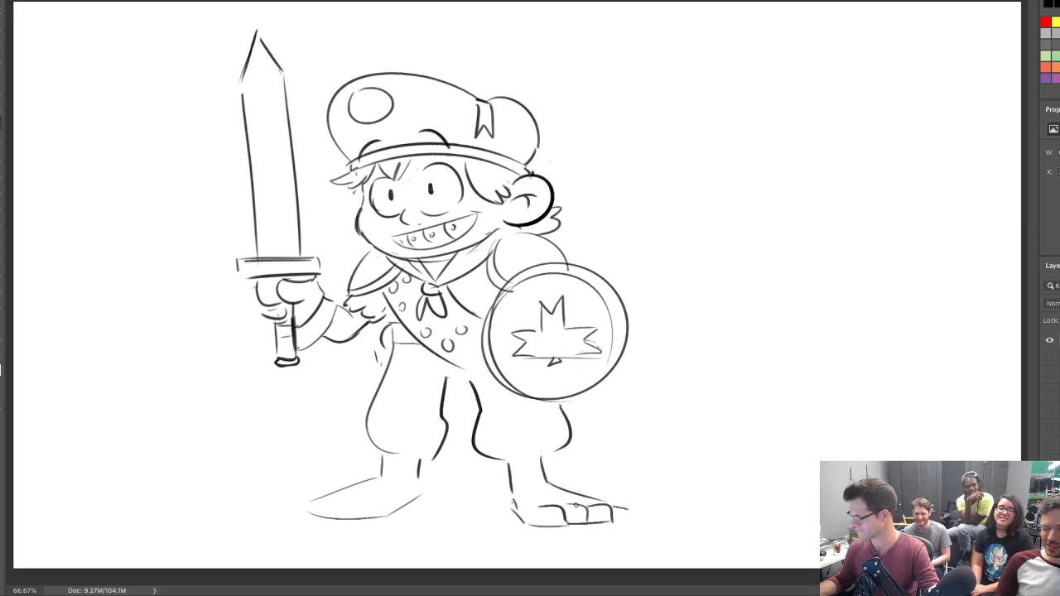
pyautogui.moveTo(358, 499); pyautogui.dragTo(410, 510)
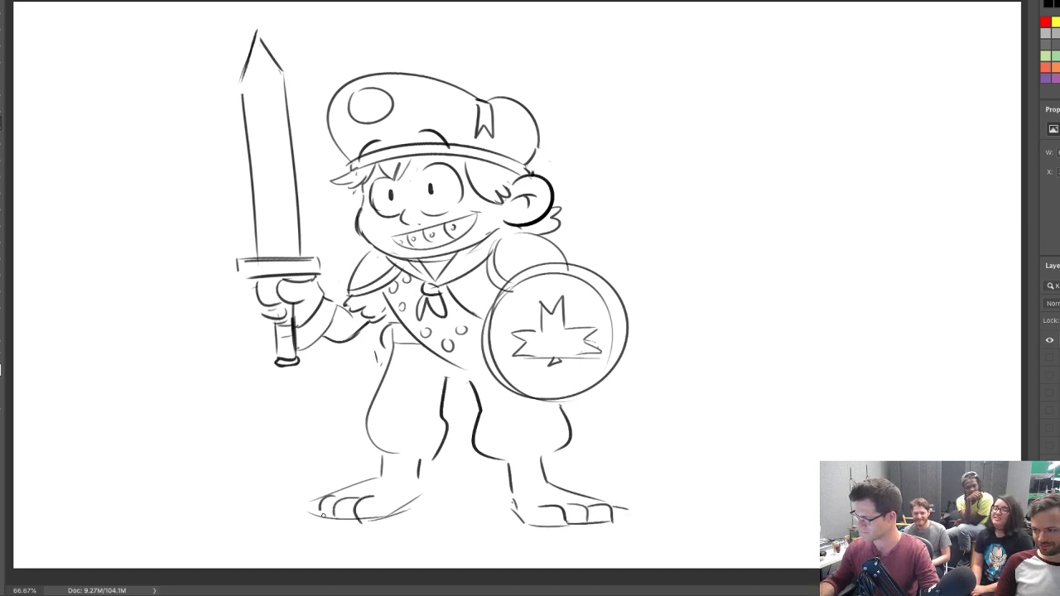
# Erase the rough ankle lines on the sword-side leg and redraw the ankle, trouser cuff and top of the foot
pyautogui.press('e')
pyautogui.moveTo(417, 464); pyautogui.dragTo(423, 497)
pyautogui.press('b')
pyautogui.press('e')
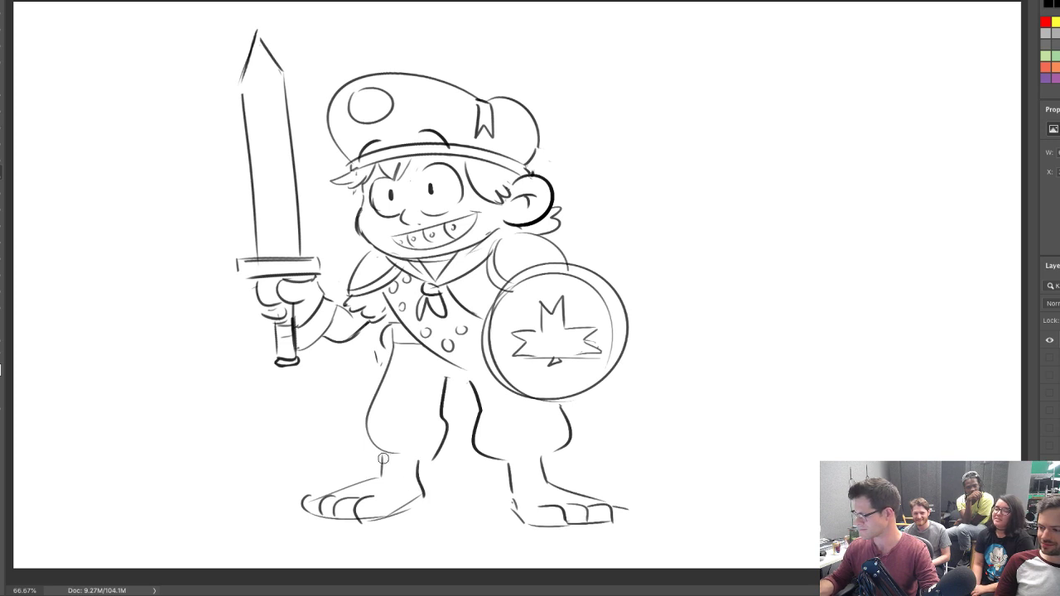
pyautogui.press('b')
pyautogui.moveTo(384, 459)
pyautogui.mouseDown()
pyautogui.moveTo(380, 476)
pyautogui.moveTo(334, 494)
pyautogui.mouseUp()
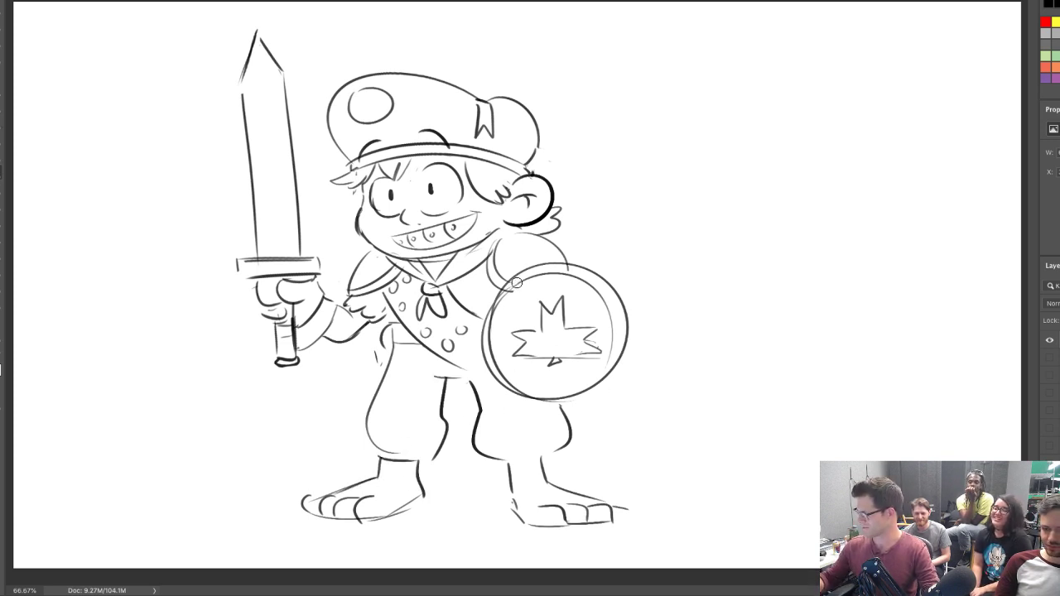
# Thicken the shield's rim, select the whole shield, enlarge and rotate it slightly, and reposition it over the arm
pyautogui.press('b')
pyautogui.moveTo(517, 282)
pyautogui.mouseDown()
pyautogui.moveTo(495, 358)
pyautogui.moveTo(508, 382)
pyautogui.mouseUp()
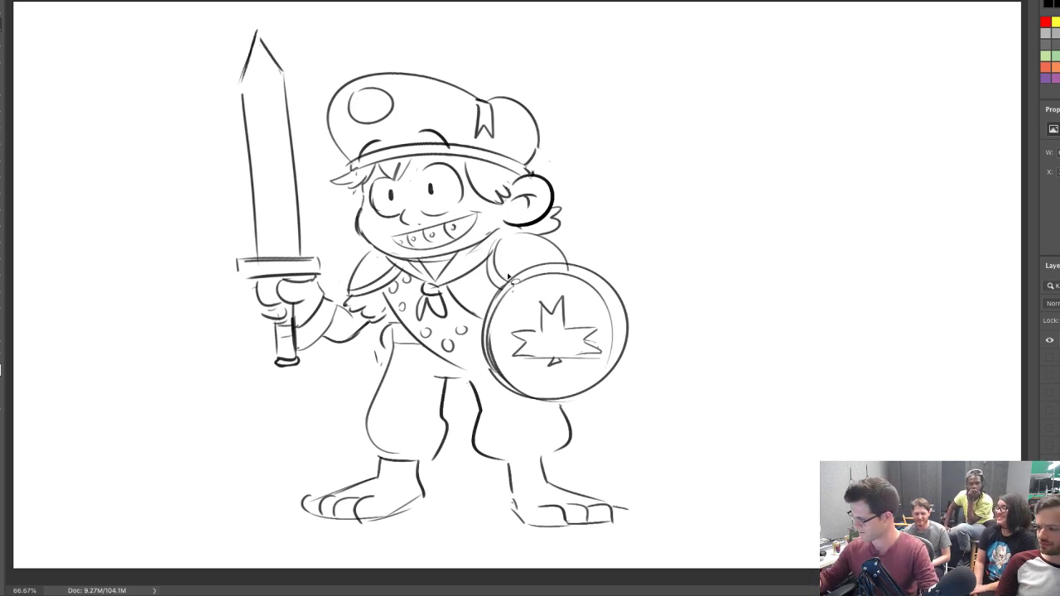
pyautogui.moveTo(509, 282)
pyautogui.mouseDown()
pyautogui.moveTo(483, 355)
pyautogui.moveTo(543, 412)
pyautogui.moveTo(590, 259)
pyautogui.moveTo(521, 267)
pyautogui.mouseUp()
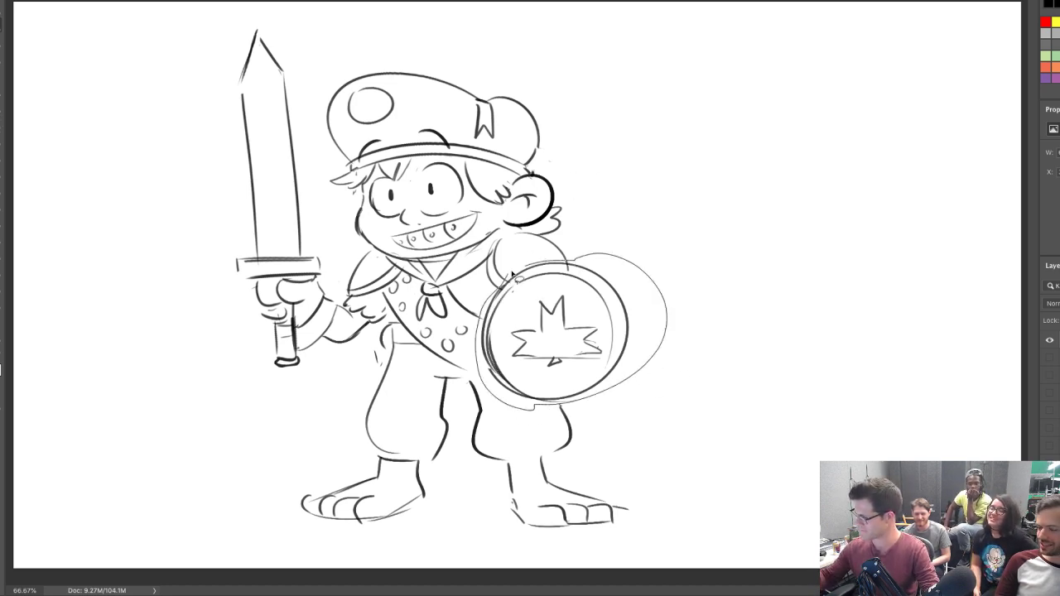
pyautogui.hotkey('ctrl', 't')
pyautogui.moveTo(666, 251)
pyautogui.mouseDown()
pyautogui.moveTo(630, 267)
pyautogui.moveTo(651, 257)
pyautogui.moveTo(638, 264)
pyautogui.mouseUp()
pyautogui.press('Return')
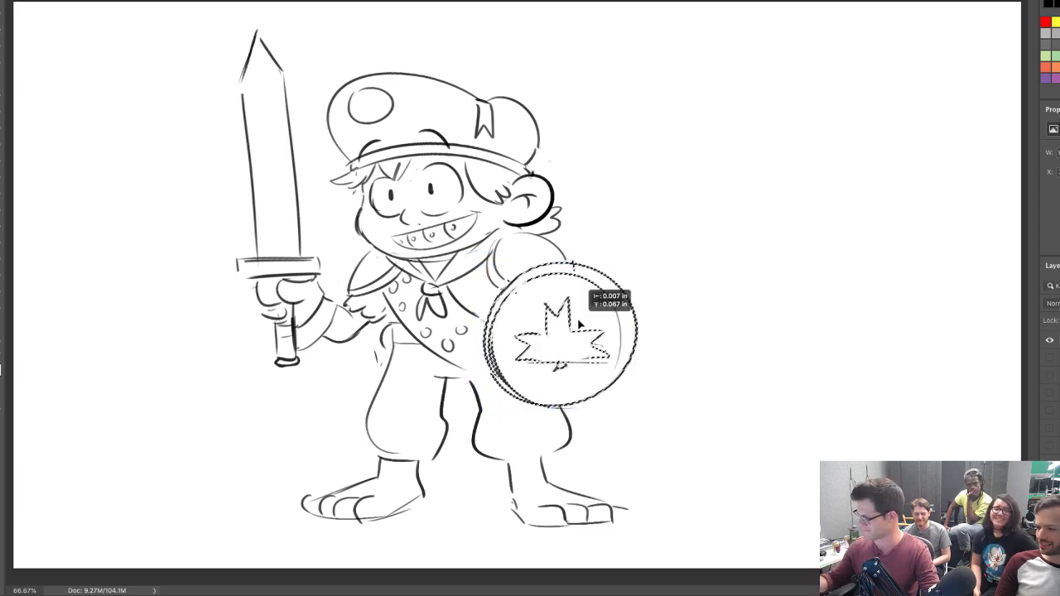
pyautogui.hotkey('ctrl', 'd')
# Rotate the whole scout character slightly clockwise with Free Transform
pyautogui.press('v')
pyautogui.hotkey('ctrl', 't')
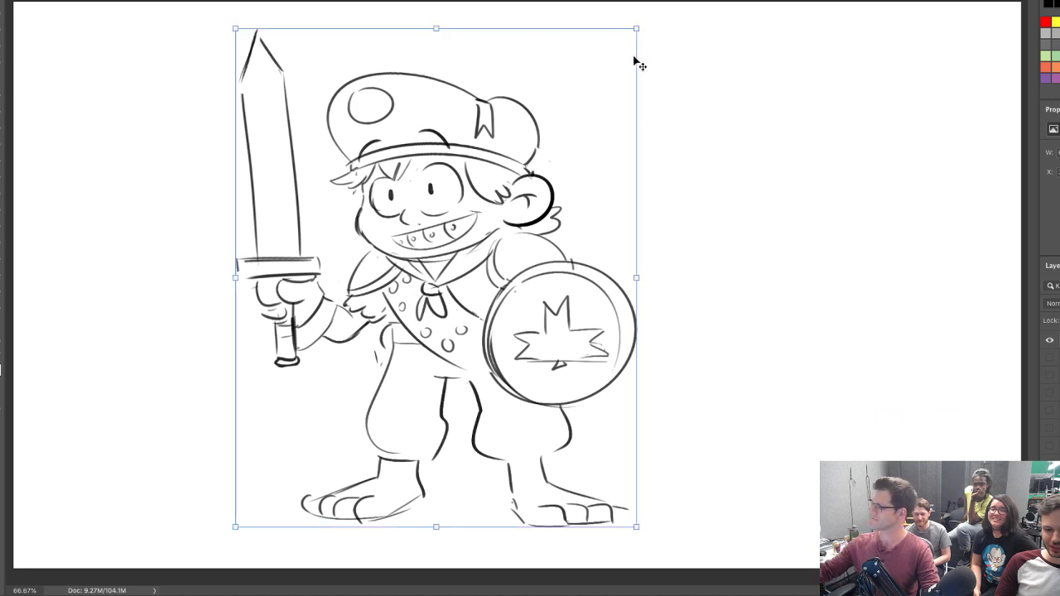
pyautogui.moveTo(648, 24); pyautogui.dragTo(647, 38)
pyautogui.press('Escape')
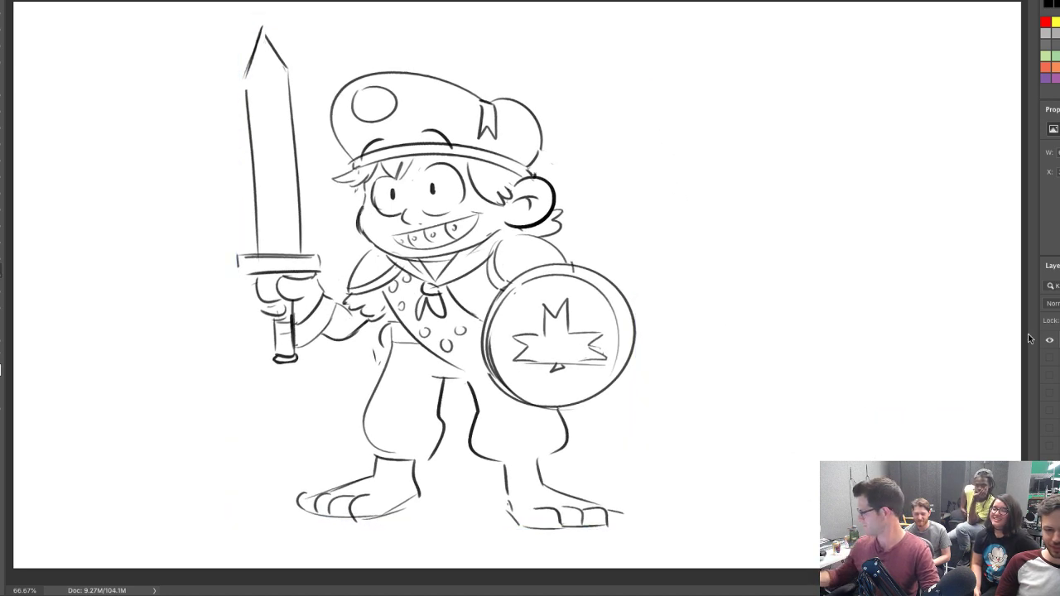
pyautogui.hotkey('ctrl', 't')
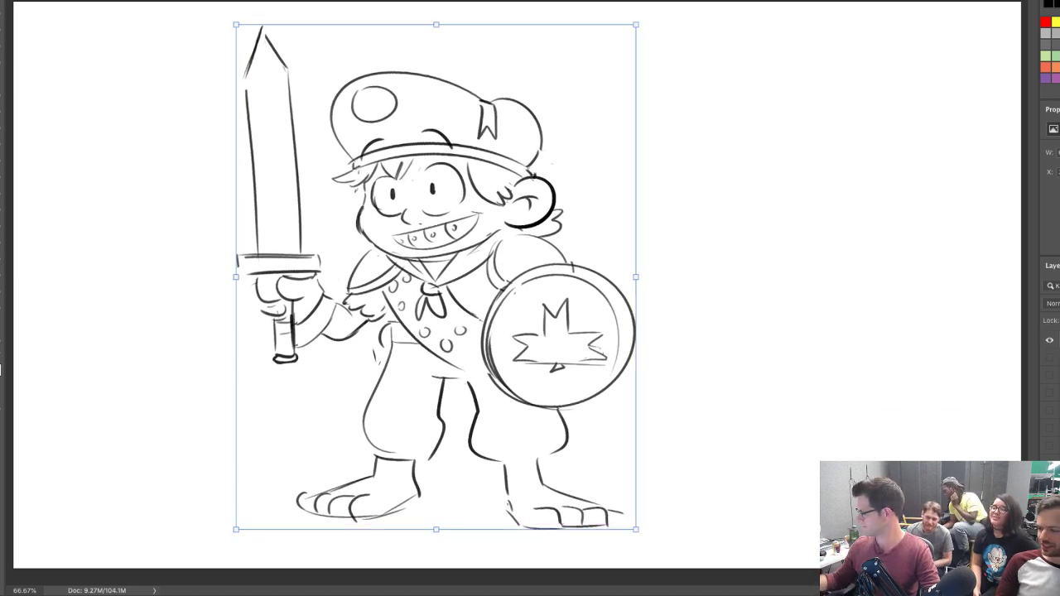
# Hide the scout sketch, add a new layer and sketch a large light circle for a head
pyautogui.click(1050, 341)
pyautogui.hotkey('ctrl', 'alt', 'shift', 'n')
pyautogui.press('b')
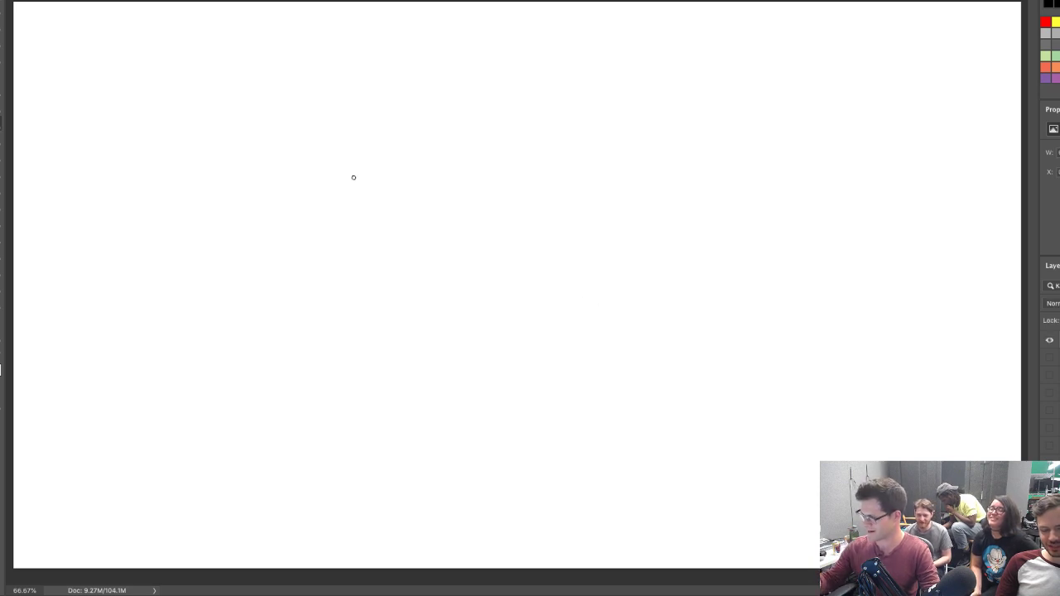
pyautogui.moveTo(355, 217)
pyautogui.mouseDown()
pyautogui.moveTo(419, 140)
pyautogui.moveTo(364, 186)
pyautogui.mouseUp()
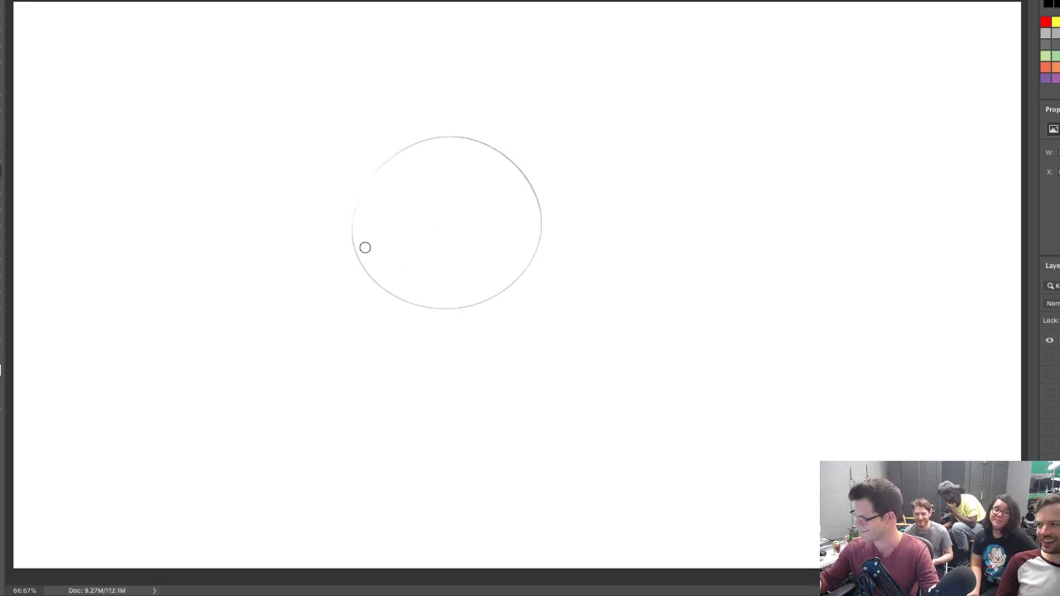
# Draw a small elongated nose and a wide curved muzzle across the lower head circle, erasing the overlapping circle lines
pyautogui.moveTo(357, 251)
pyautogui.mouseDown()
pyautogui.moveTo(377, 299)
pyautogui.moveTo(373, 285)
pyautogui.moveTo(320, 274)
pyautogui.moveTo(343, 274)
pyautogui.mouseUp()
pyautogui.press('b')
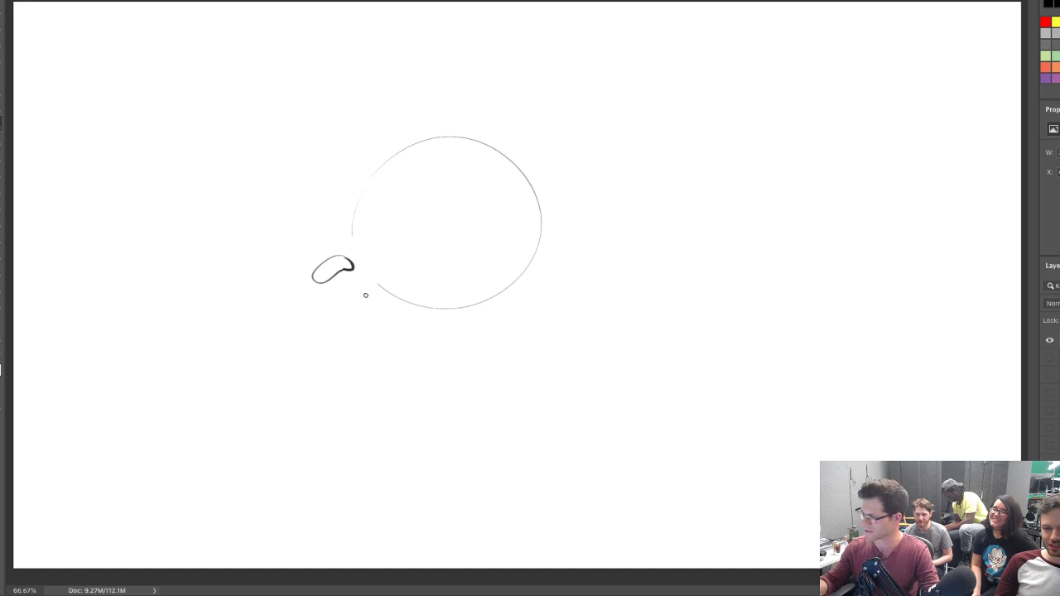
pyautogui.moveTo(339, 274); pyautogui.dragTo(479, 323)
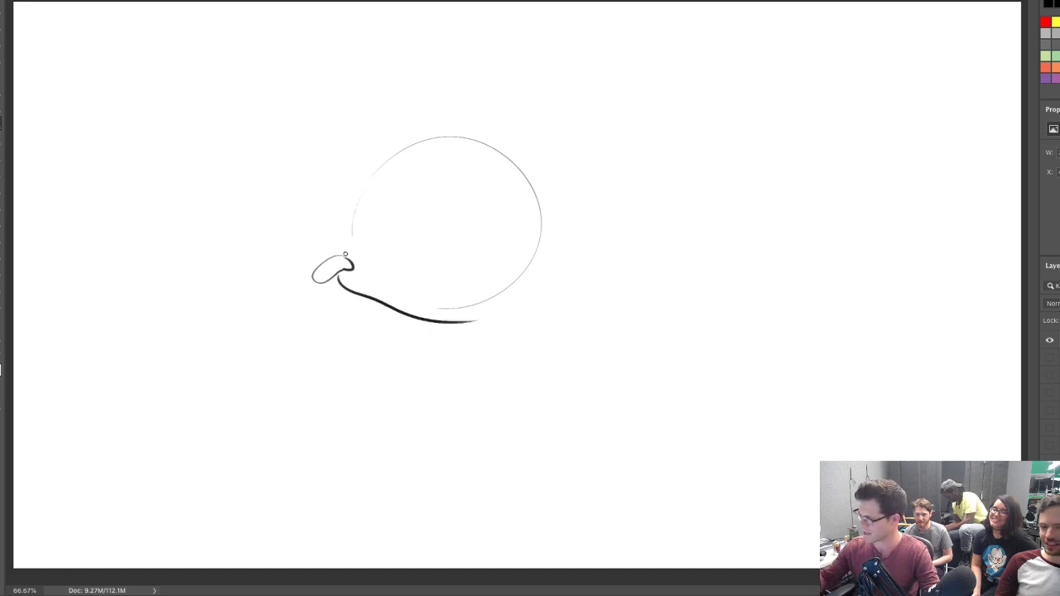
pyautogui.moveTo(340, 253)
pyautogui.mouseDown()
pyautogui.moveTo(434, 264)
pyautogui.moveTo(540, 246)
pyautogui.mouseUp()
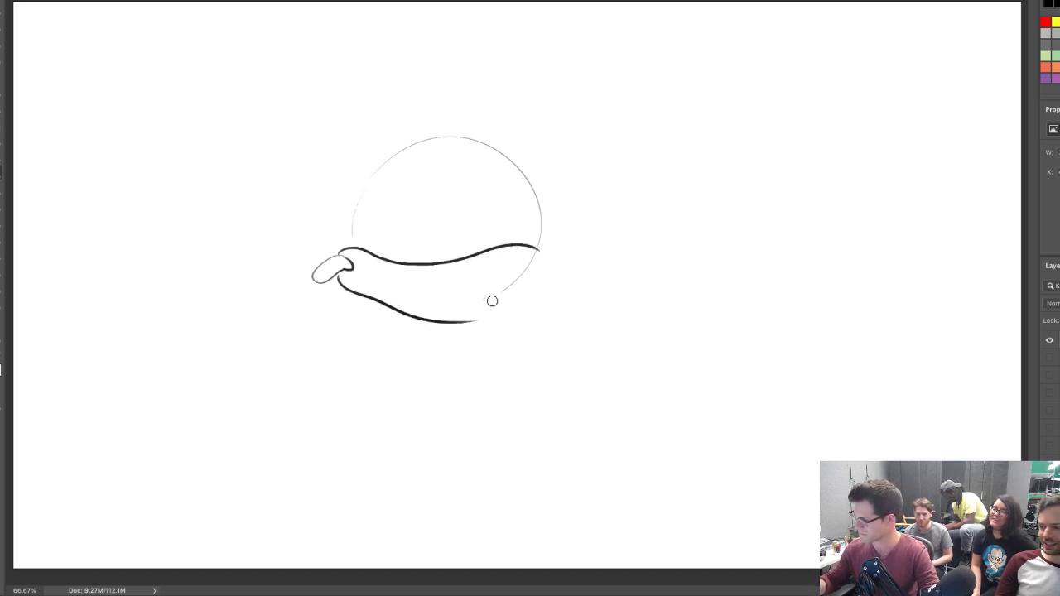
pyautogui.press('b')
pyautogui.moveTo(436, 325); pyautogui.dragTo(519, 292)
pyautogui.hotkey('ctrl', 'z')
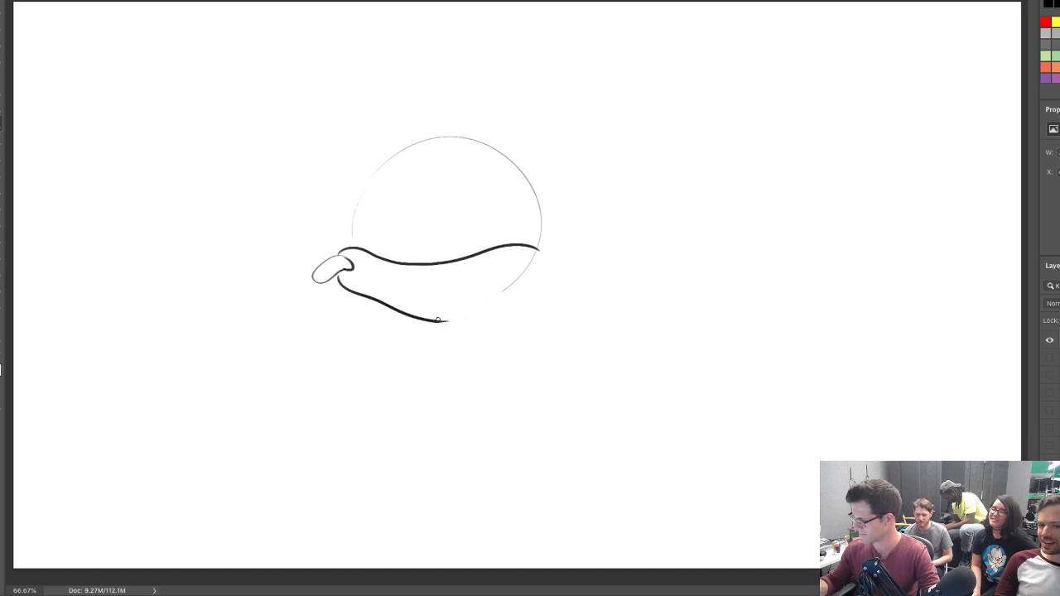
pyautogui.moveTo(438, 319)
pyautogui.mouseDown()
pyautogui.moveTo(463, 319)
pyautogui.moveTo(539, 248)
pyautogui.mouseUp()
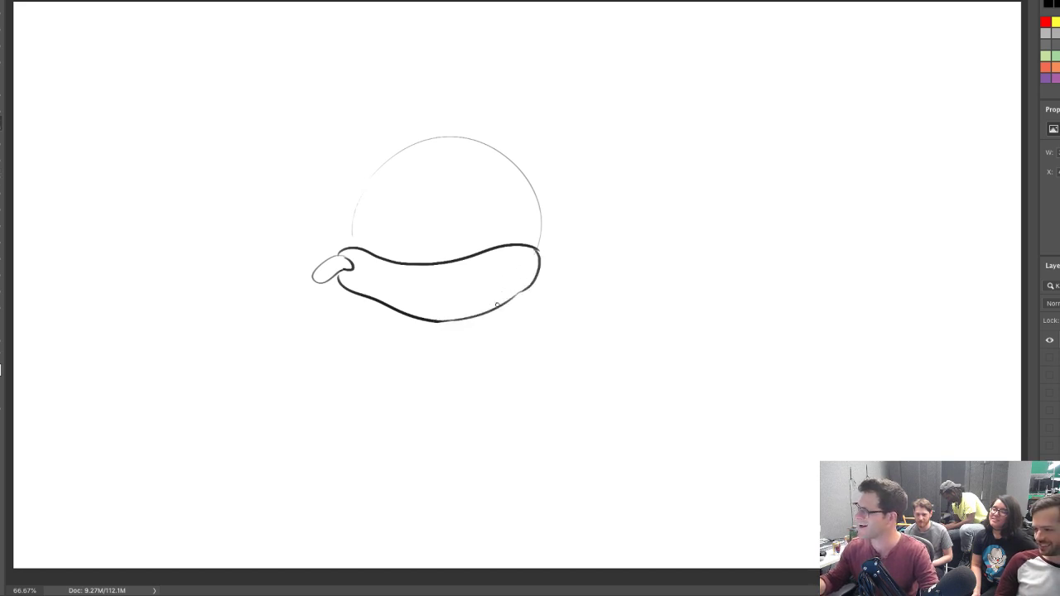
# Draw two joined eye humps above the muzzle, a narrow far eye and a larger near eye
pyautogui.moveTo(352, 246); pyautogui.dragTo(348, 209)
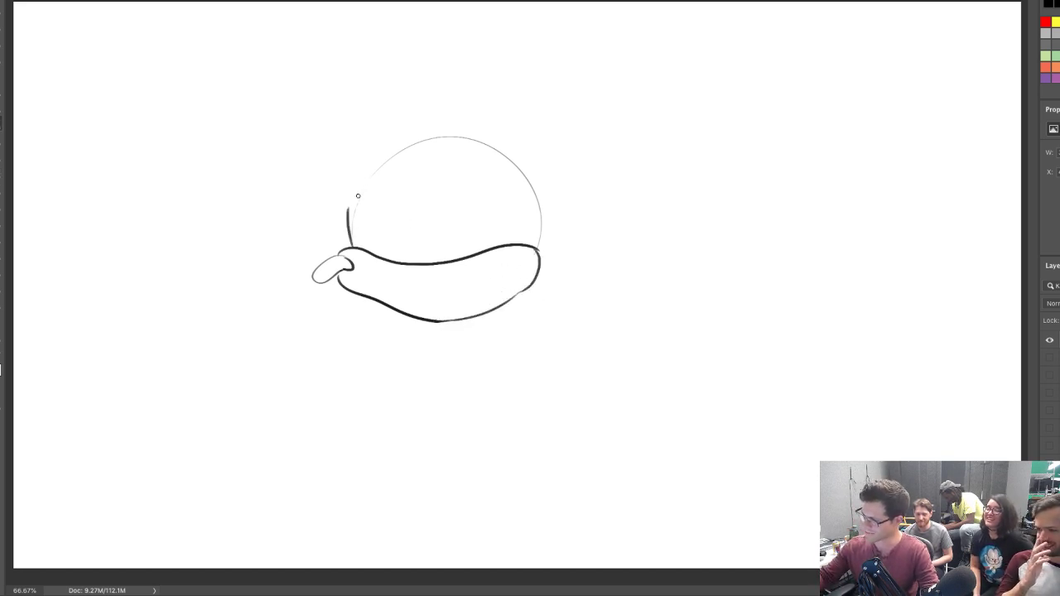
pyautogui.hotkey('ctrl', 'z')
pyautogui.moveTo(349, 246)
pyautogui.mouseDown()
pyautogui.moveTo(357, 203)
pyautogui.moveTo(381, 230)
pyautogui.moveTo(440, 184)
pyautogui.mouseUp()
pyautogui.hotkey('ctrl', 'z')
pyautogui.moveTo(348, 211)
pyautogui.mouseDown()
pyautogui.moveTo(389, 238)
pyautogui.moveTo(423, 210)
pyautogui.moveTo(382, 237)
pyautogui.moveTo(418, 230)
pyautogui.moveTo(405, 239)
pyautogui.moveTo(382, 238)
pyautogui.moveTo(448, 190)
pyautogui.mouseUp()
pyautogui.hotkey('ctrl', 'z')
pyautogui.hotkey('ctrl', 'z')
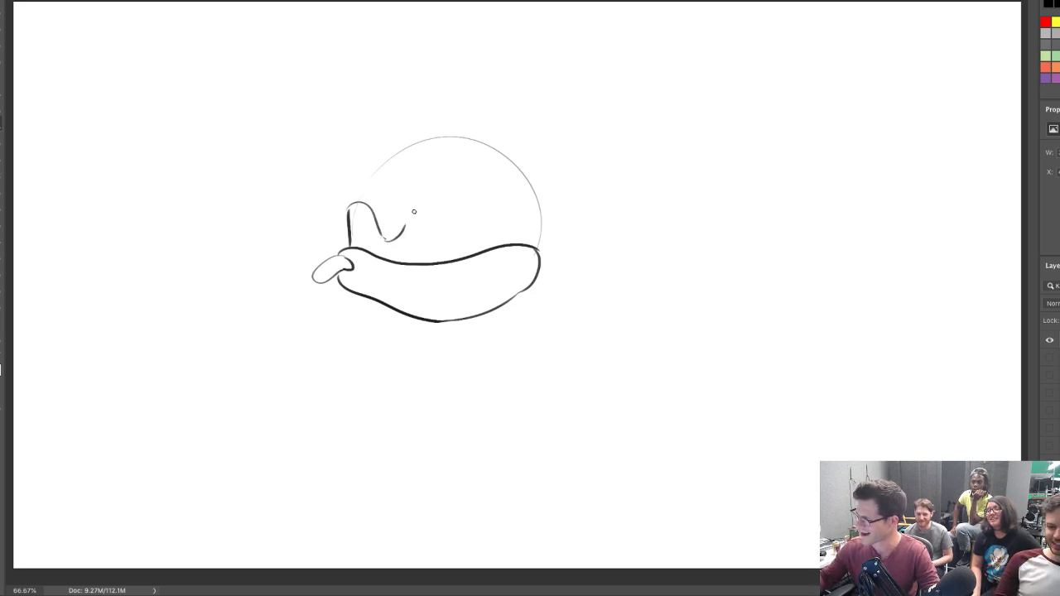
pyautogui.moveTo(409, 222)
pyautogui.mouseDown()
pyautogui.moveTo(461, 188)
pyautogui.moveTo(473, 251)
pyautogui.mouseUp()
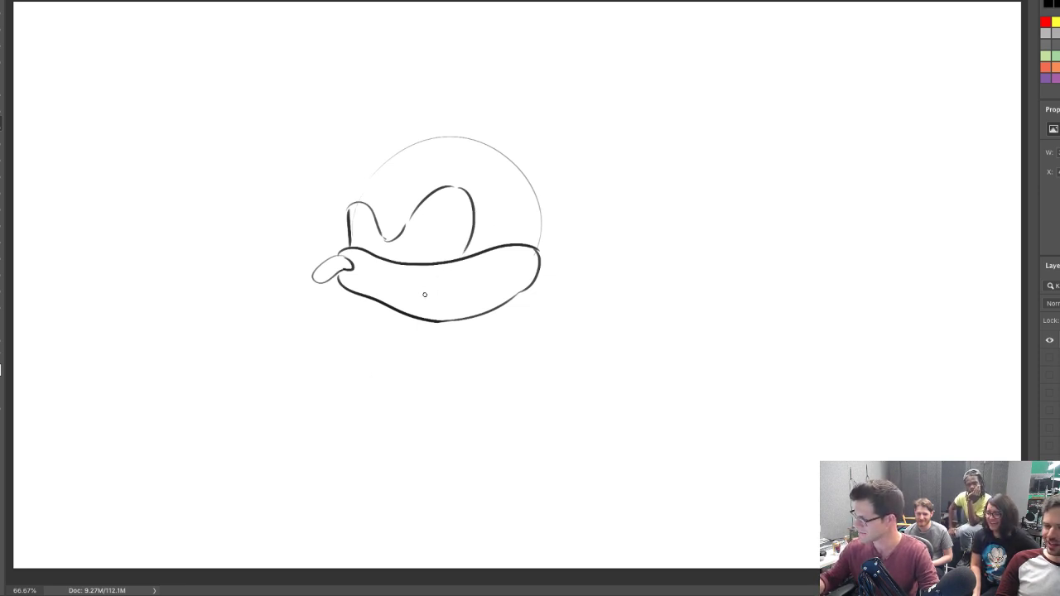
# Draw a slanted smirking mouth on the muzzle with creased corners and small tooth marks
pyautogui.moveTo(424, 294); pyautogui.dragTo(505, 275)
pyautogui.hotkey('ctrl', 'z')
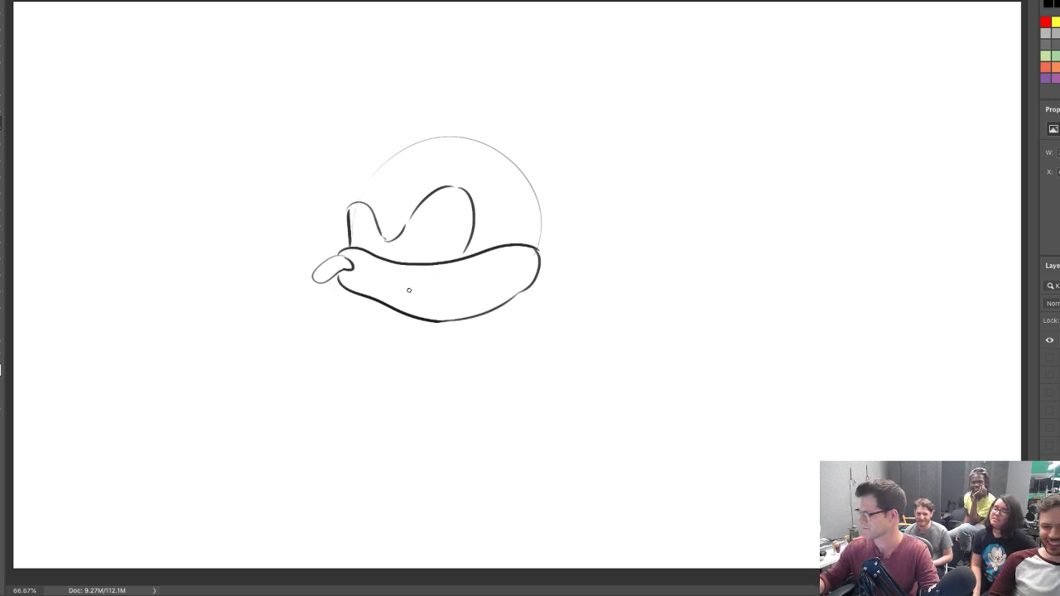
pyautogui.moveTo(405, 293); pyautogui.dragTo(500, 276)
pyautogui.hotkey('ctrl', 'z')
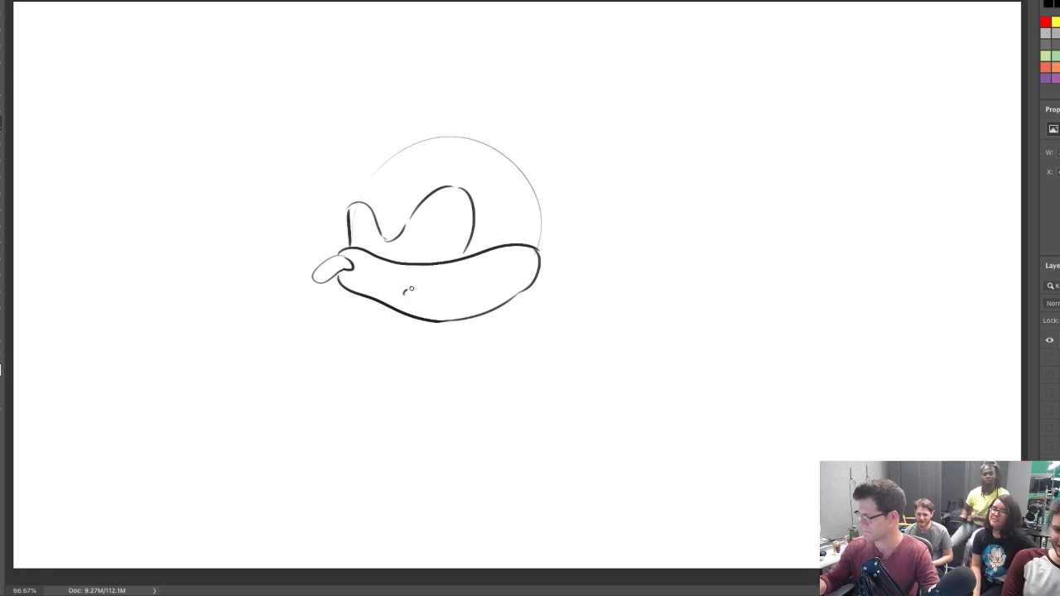
pyautogui.moveTo(410, 289)
pyautogui.mouseDown()
pyautogui.moveTo(448, 292)
pyautogui.moveTo(510, 270)
pyautogui.mouseUp()
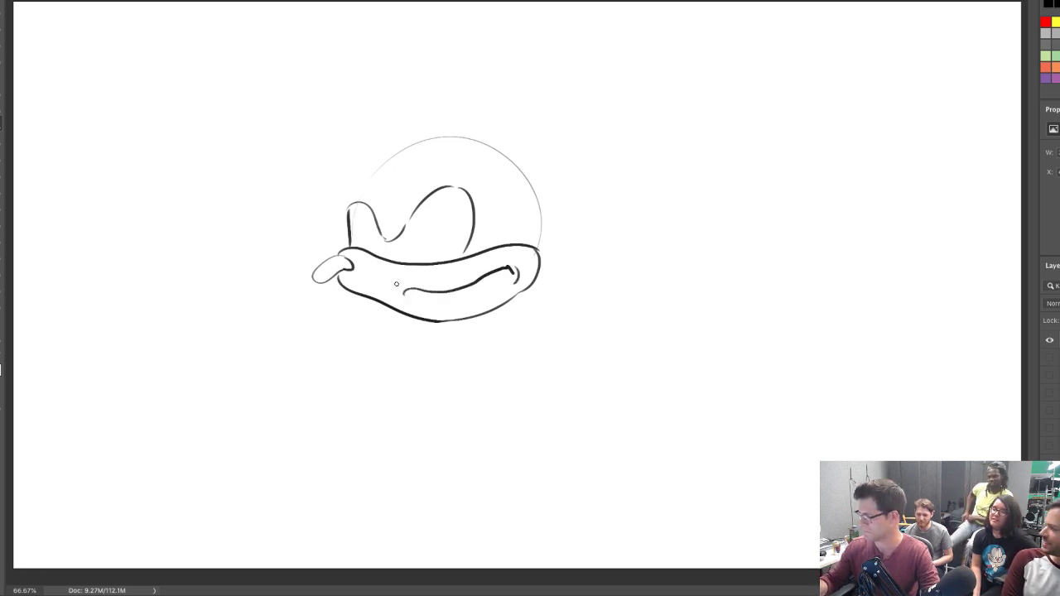
pyautogui.moveTo(401, 279)
pyautogui.mouseDown()
pyautogui.moveTo(396, 300)
pyautogui.moveTo(425, 294)
pyautogui.mouseUp()
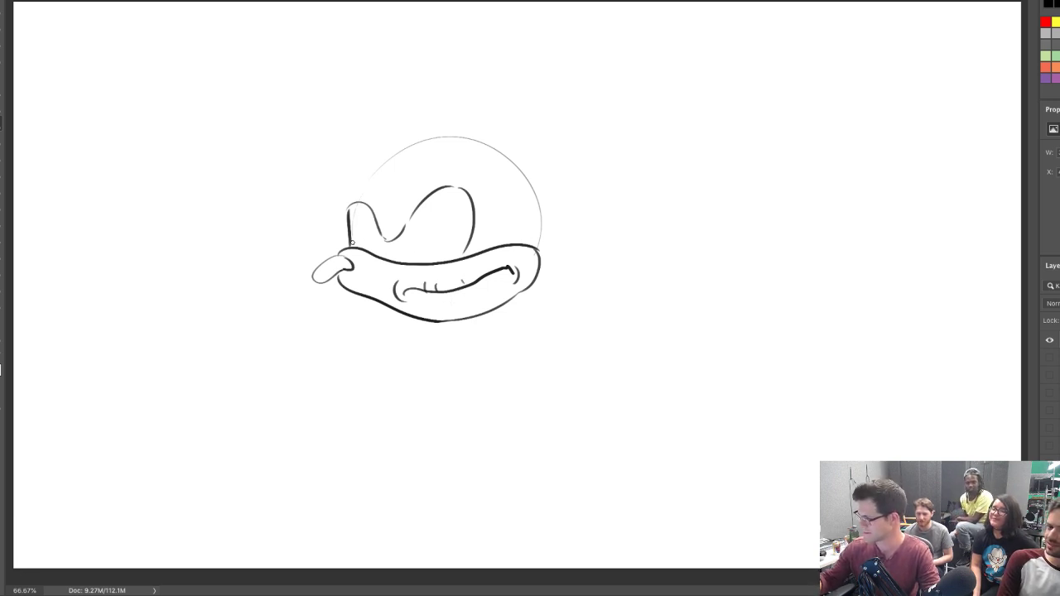
# Fill the nose black with a highlight, and add brow arcs and crease lines around both eyes
pyautogui.moveTo(349, 210)
pyautogui.mouseDown()
pyautogui.moveTo(347, 247)
pyautogui.moveTo(352, 184)
pyautogui.moveTo(361, 187)
pyautogui.mouseUp()
pyautogui.hotkey('ctrl', 'z')
pyautogui.moveTo(349, 262)
pyautogui.mouseDown()
pyautogui.moveTo(310, 284)
pyautogui.moveTo(324, 283)
pyautogui.moveTo(328, 264)
pyautogui.moveTo(323, 279)
pyautogui.moveTo(349, 263)
pyautogui.mouseUp()
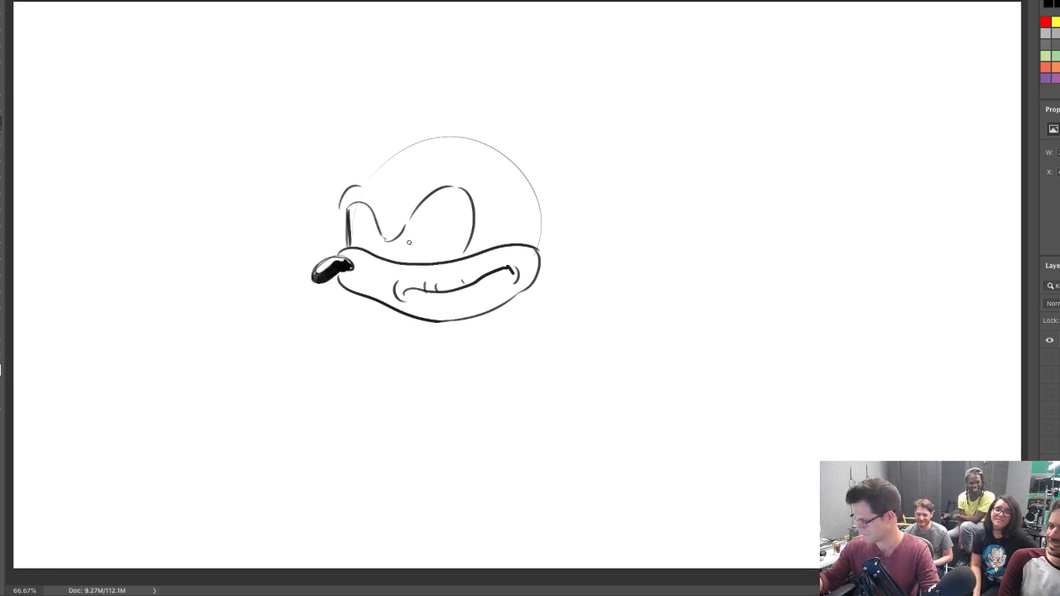
pyautogui.moveTo(478, 212); pyautogui.dragTo(474, 247)
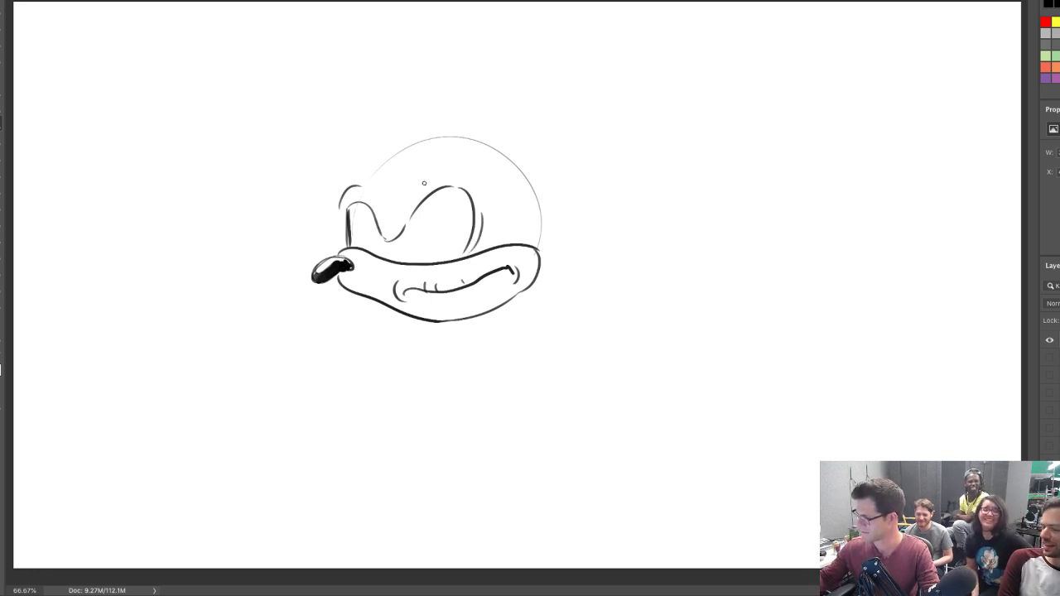
pyautogui.moveTo(400, 209)
pyautogui.mouseDown()
pyautogui.moveTo(423, 176)
pyautogui.moveTo(449, 168)
pyautogui.moveTo(476, 193)
pyautogui.mouseUp()
pyautogui.moveTo(376, 186); pyautogui.dragTo(392, 232)
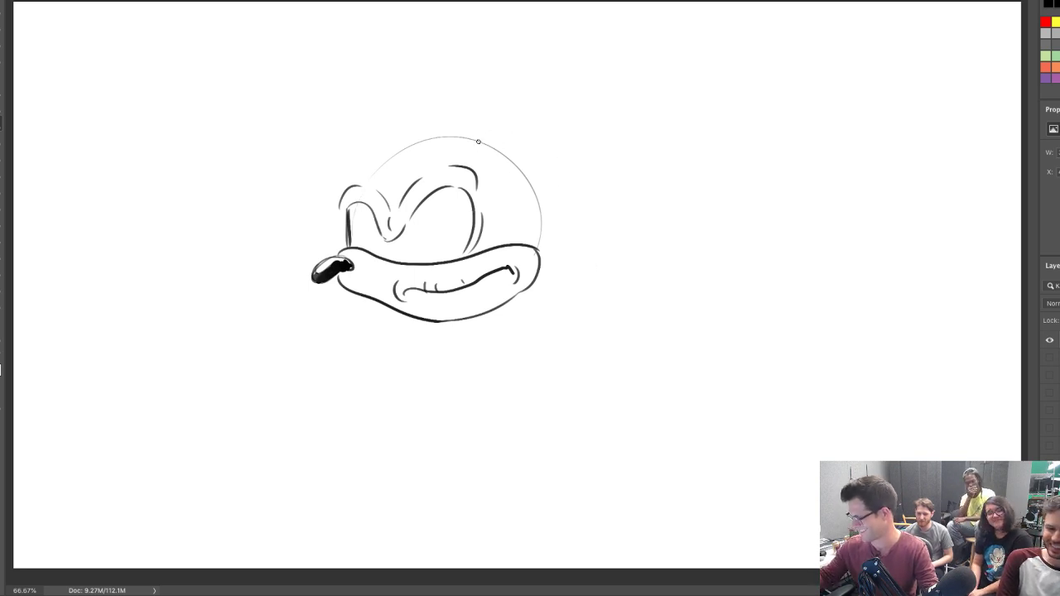
# Draw the forehead contour outside the head circle and a curved, pointed tuft sweeping forward from it
pyautogui.moveTo(365, 181)
pyautogui.mouseDown()
pyautogui.moveTo(433, 131)
pyautogui.moveTo(460, 129)
pyautogui.mouseUp()
pyautogui.hotkey('ctrl', 'z')
pyautogui.moveTo(365, 182); pyautogui.dragTo(466, 131)
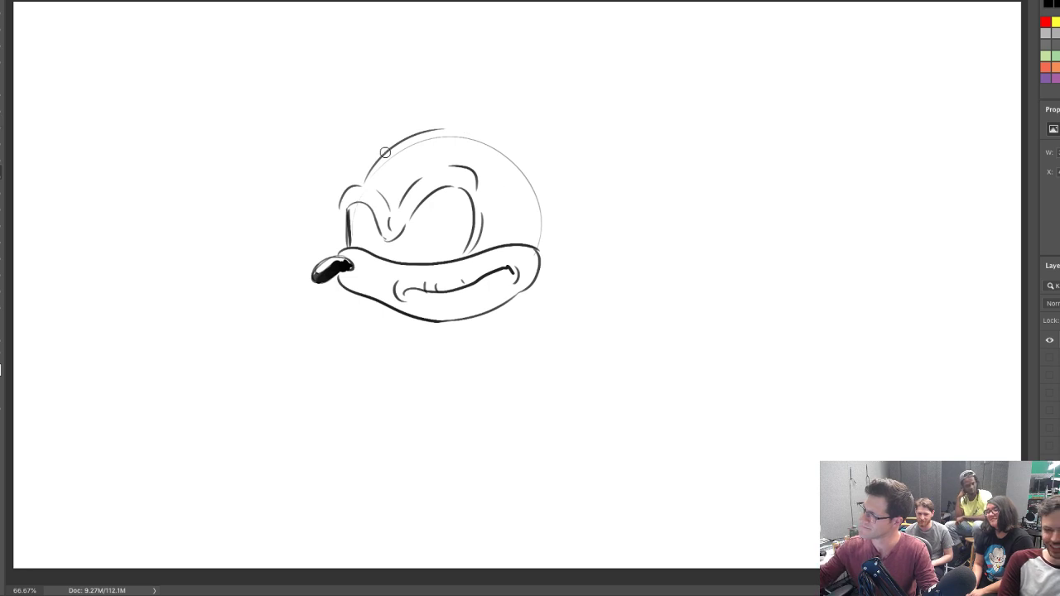
pyautogui.moveTo(379, 143)
pyautogui.mouseDown()
pyautogui.moveTo(296, 173)
pyautogui.moveTo(372, 154)
pyautogui.moveTo(387, 168)
pyautogui.mouseUp()
pyautogui.hotkey('ctrl', 'z')
pyautogui.hotkey('ctrl', 'z')
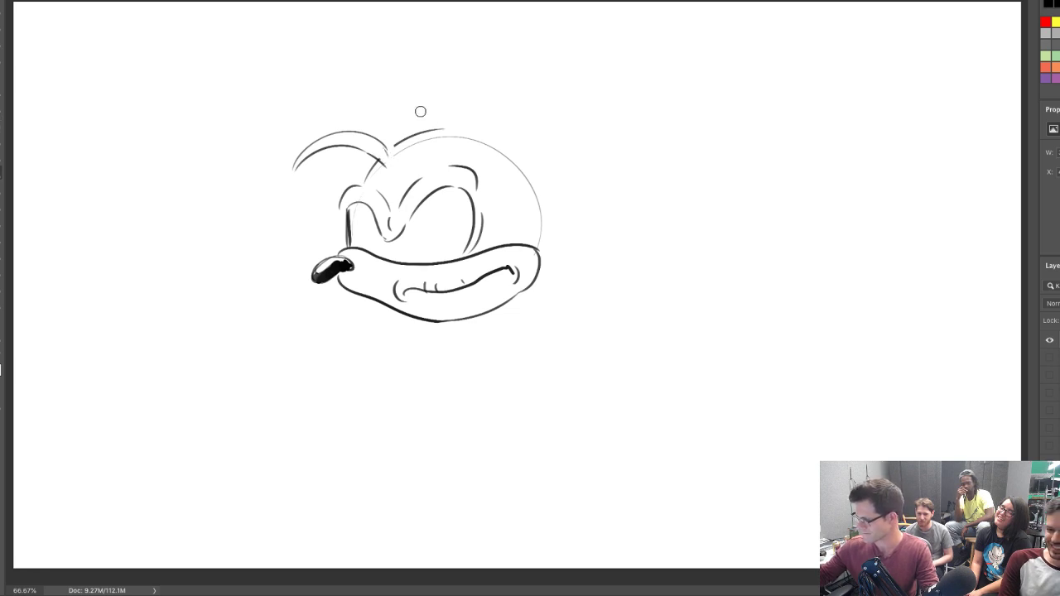
# Draw a second curved tuft above the first, sweeping forward from the top of the forehead
pyautogui.moveTo(407, 142); pyautogui.dragTo(403, 91)
pyautogui.moveTo(438, 56); pyautogui.dragTo(442, 55)
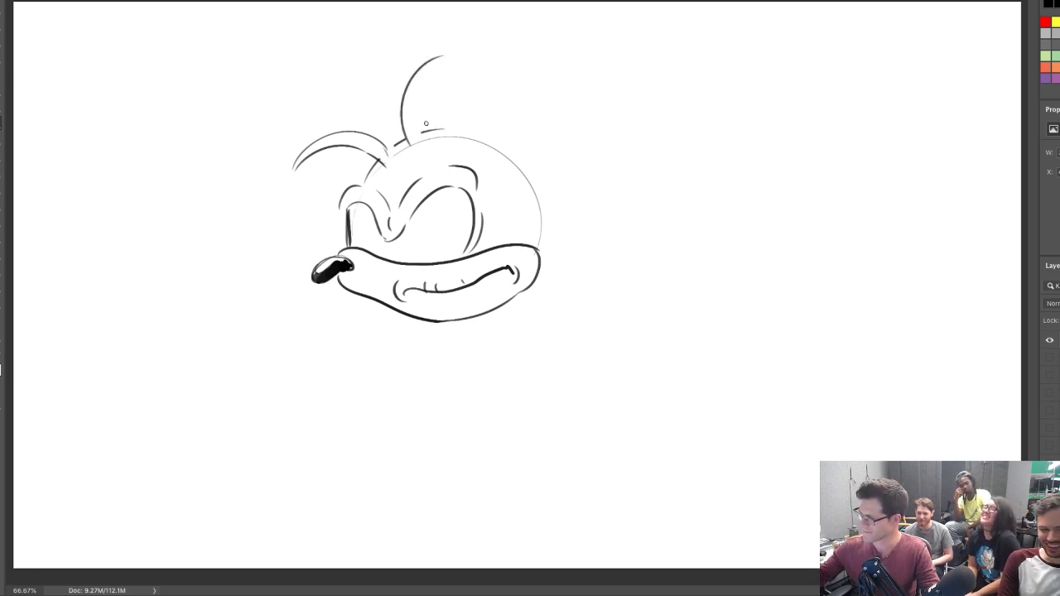
pyautogui.hotkey('ctrl', 'z')
pyautogui.moveTo(416, 141)
pyautogui.mouseDown()
pyautogui.moveTo(368, 76)
pyautogui.moveTo(328, 89)
pyautogui.mouseUp()
pyautogui.moveTo(325, 101)
pyautogui.mouseDown()
pyautogui.moveTo(362, 91)
pyautogui.moveTo(419, 153)
pyautogui.mouseUp()
pyautogui.hotkey('ctrl', 'z')
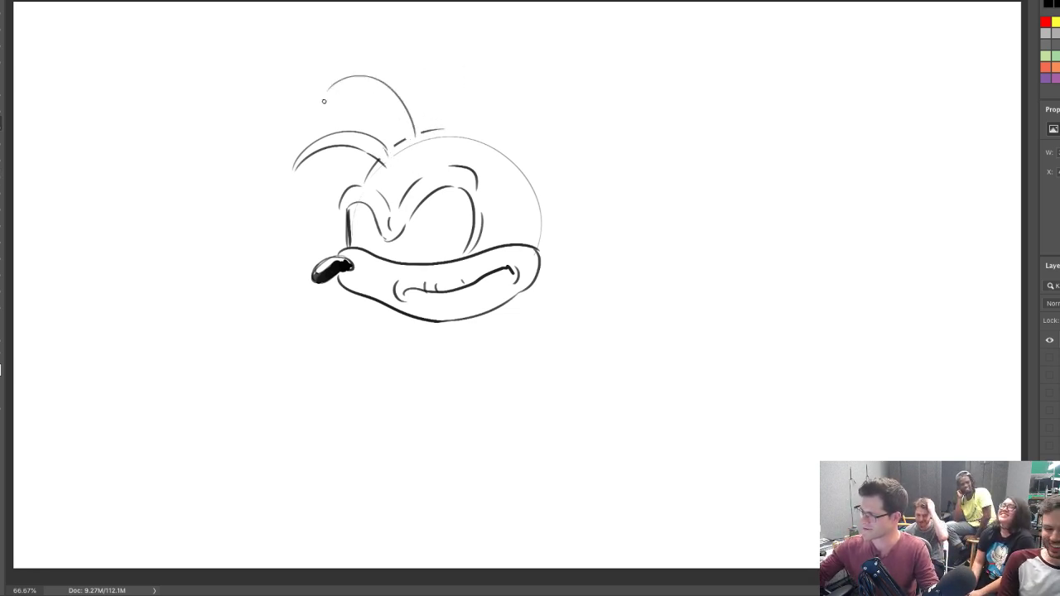
pyautogui.moveTo(327, 98); pyautogui.dragTo(414, 142)
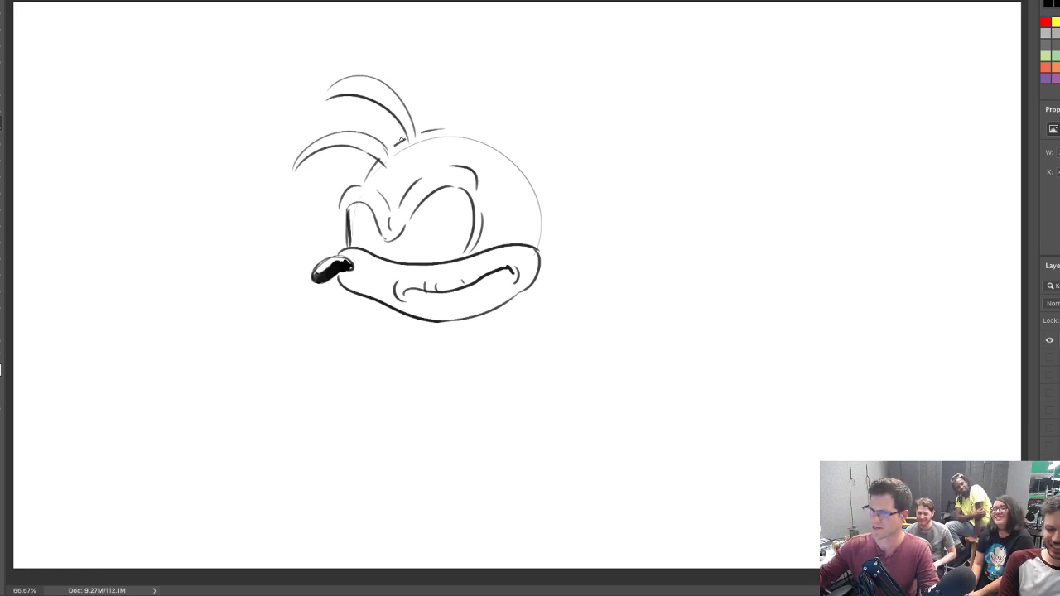
# Close the tip of the upper tuft and draw a raised arc over the crown of the head
pyautogui.moveTo(320, 101); pyautogui.dragTo(530, 149)
pyautogui.hotkey('ctrl', 'z')
pyautogui.moveTo(418, 133); pyautogui.dragTo(512, 154)
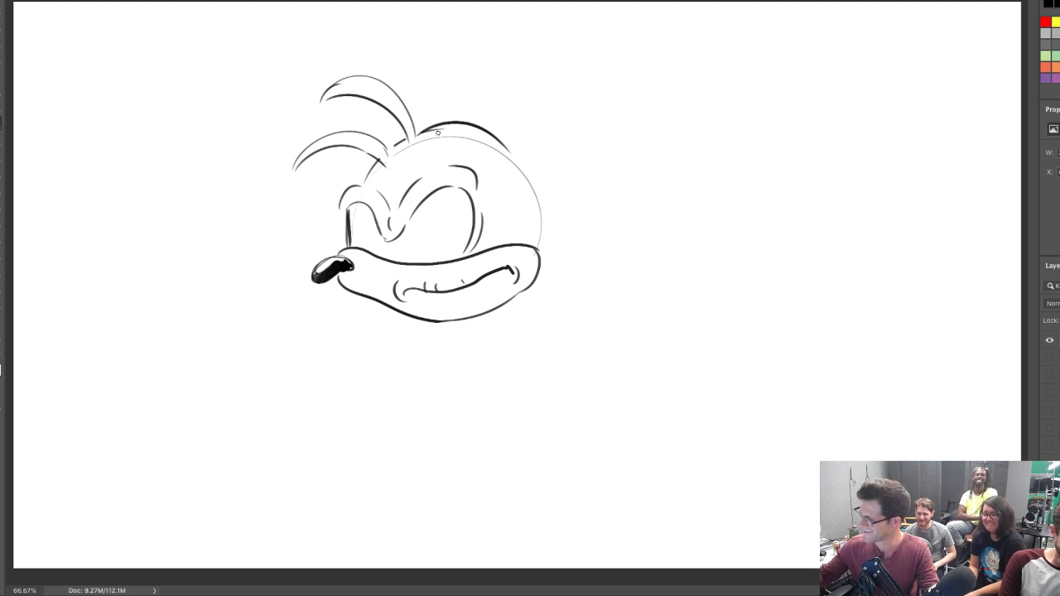
# Undo the last crown stroke, then trim the crown arc and erase the back of the head circle to make room for an ear
pyautogui.hotkey('ctrl', 'z')
pyautogui.moveTo(414, 133)
pyautogui.mouseDown()
pyautogui.moveTo(495, 134)
pyautogui.moveTo(464, 146)
pyautogui.moveTo(499, 147)
pyautogui.moveTo(460, 133)
pyautogui.moveTo(497, 96)
pyautogui.mouseUp()
pyautogui.press('b')
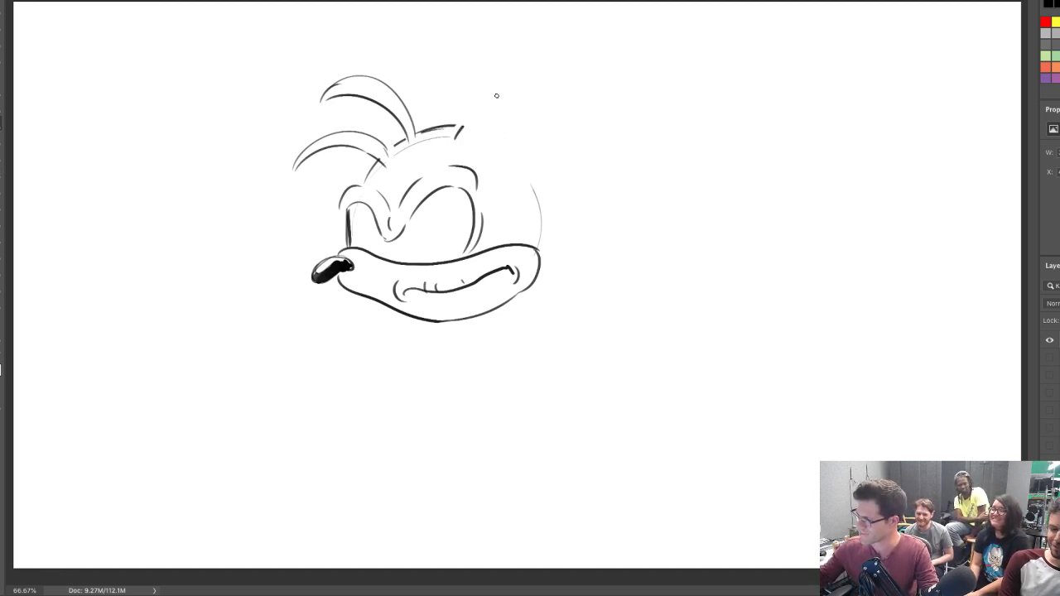
# Try a tall, upright pointed ear at the back of the crown
pyautogui.moveTo(456, 132); pyautogui.dragTo(516, 165)
pyautogui.moveTo(322, 151)
pyautogui.mouseDown()
pyautogui.moveTo(339, 177)
pyautogui.moveTo(351, 176)
pyautogui.mouseUp()
pyautogui.hotkey('ctrl', 'z')
pyautogui.moveTo(525, 179); pyautogui.dragTo(535, 189)
pyautogui.hotkey('ctrl', 'z')
pyautogui.press('e')
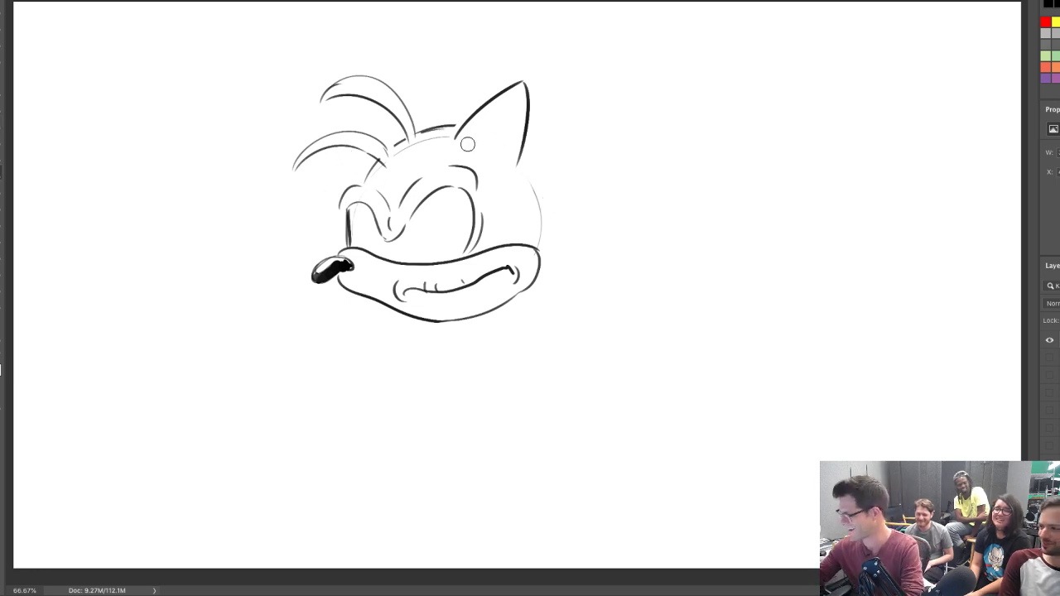
pyautogui.hotkey('ctrl', 'z')
# Draw a pointed ear sweeping backward from the crown, with a rounded inner ear beneath its upper edge
pyautogui.moveTo(457, 135); pyautogui.dragTo(555, 107)
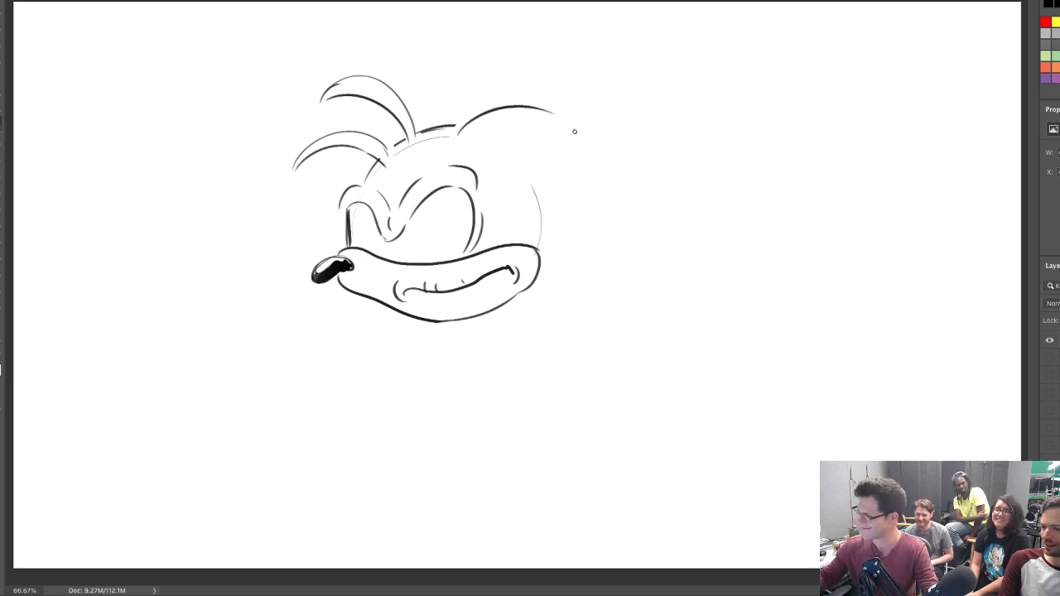
pyautogui.hotkey('ctrl', 'z')
pyautogui.moveTo(457, 140)
pyautogui.mouseDown()
pyautogui.moveTo(571, 110)
pyautogui.moveTo(518, 186)
pyautogui.mouseUp()
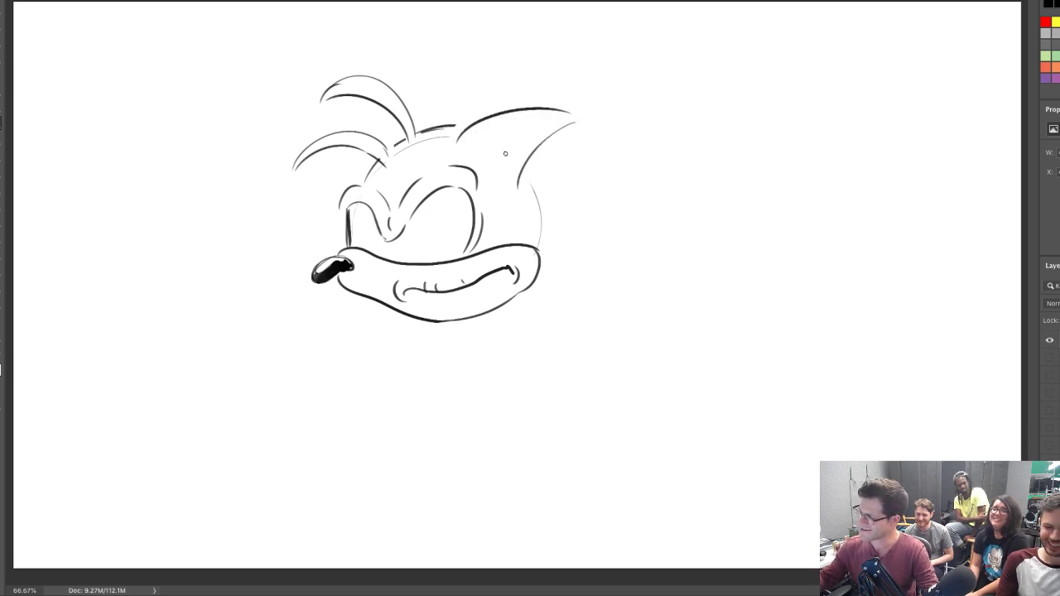
pyautogui.moveTo(484, 148)
pyautogui.mouseDown()
pyautogui.moveTo(548, 112)
pyautogui.moveTo(513, 161)
pyautogui.moveTo(513, 133)
pyautogui.moveTo(507, 157)
pyautogui.mouseUp()
pyautogui.hotkey('ctrl', 'z')
pyautogui.hotkey('ctrl', 'z')
pyautogui.hotkey('ctrl', 'z')
pyautogui.moveTo(570, 116)
pyautogui.mouseDown()
pyautogui.moveTo(541, 139)
pyautogui.moveTo(541, 130)
pyautogui.mouseUp()
pyautogui.hotkey('ctrl', 'z')
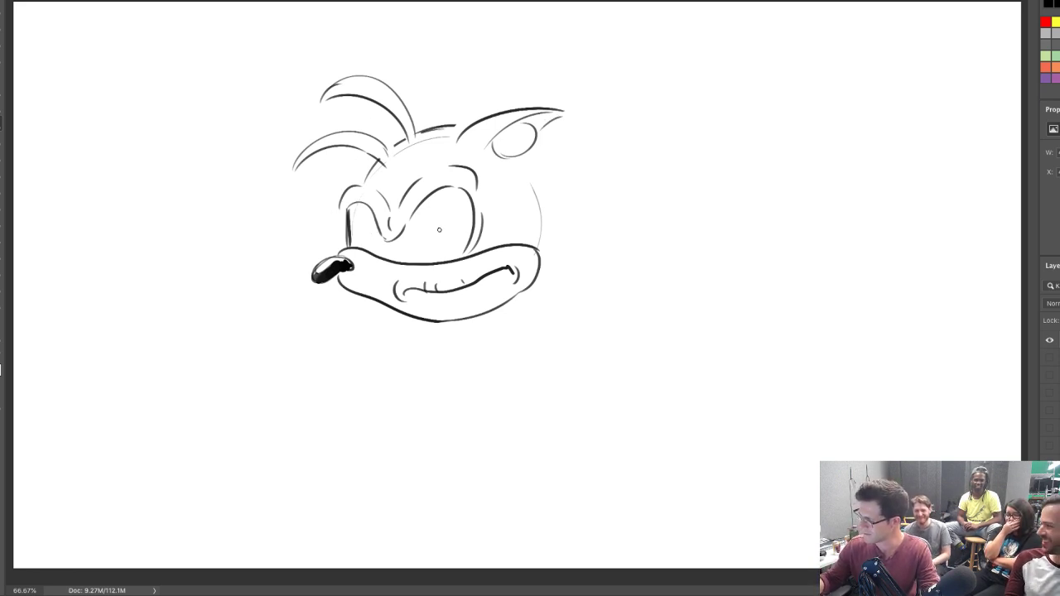
# Try small pupils and flat, lowered brows in place of the tall, rounded eye outlines
pyautogui.moveTo(441, 225); pyautogui.dragTo(443, 222)
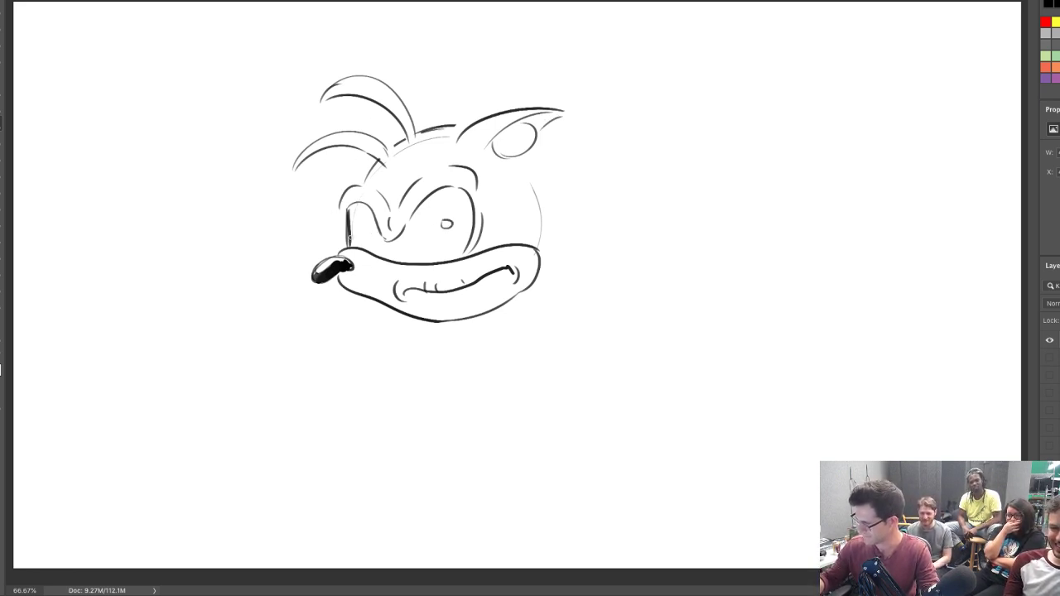
pyautogui.press('e')
pyautogui.moveTo(348, 215); pyautogui.dragTo(347, 246)
pyautogui.press('b')
pyautogui.press('e')
pyautogui.moveTo(432, 193)
pyautogui.mouseDown()
pyautogui.moveTo(477, 177)
pyautogui.moveTo(429, 188)
pyautogui.moveTo(463, 199)
pyautogui.moveTo(359, 206)
pyautogui.moveTo(371, 185)
pyautogui.moveTo(407, 229)
pyautogui.mouseUp()
pyautogui.press('b')
pyautogui.moveTo(367, 187)
pyautogui.mouseDown()
pyautogui.moveTo(336, 208)
pyautogui.moveTo(348, 216)
pyautogui.moveTo(396, 198)
pyautogui.mouseUp()
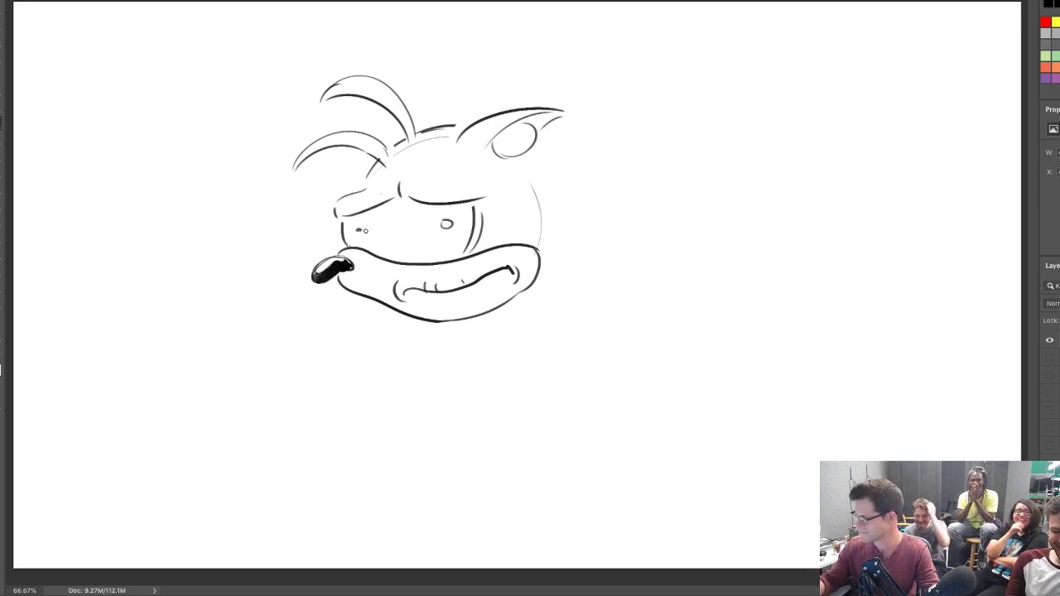
# Erase both eyes and brows, and block in wraparound glasses with a curved front edge and a straight upper rim
pyautogui.press('e')
pyautogui.moveTo(345, 236)
pyautogui.mouseDown()
pyautogui.moveTo(343, 201)
pyautogui.moveTo(420, 186)
pyautogui.moveTo(429, 218)
pyautogui.moveTo(364, 238)
pyautogui.moveTo(452, 245)
pyautogui.moveTo(468, 214)
pyautogui.mouseUp()
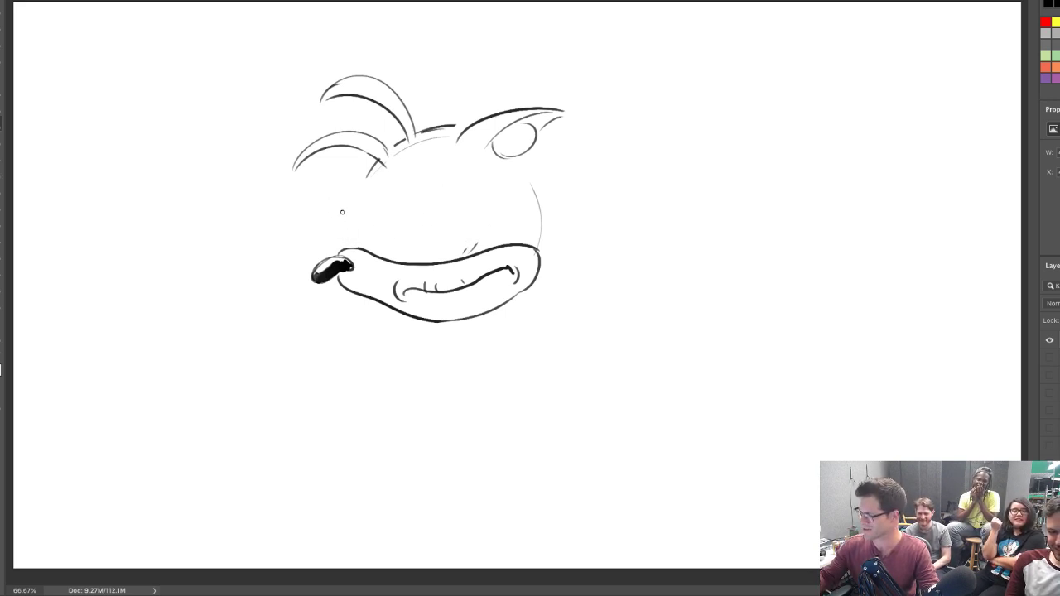
pyautogui.moveTo(338, 209)
pyautogui.mouseDown()
pyautogui.moveTo(340, 244)
pyautogui.moveTo(403, 197)
pyautogui.moveTo(500, 191)
pyautogui.mouseUp()
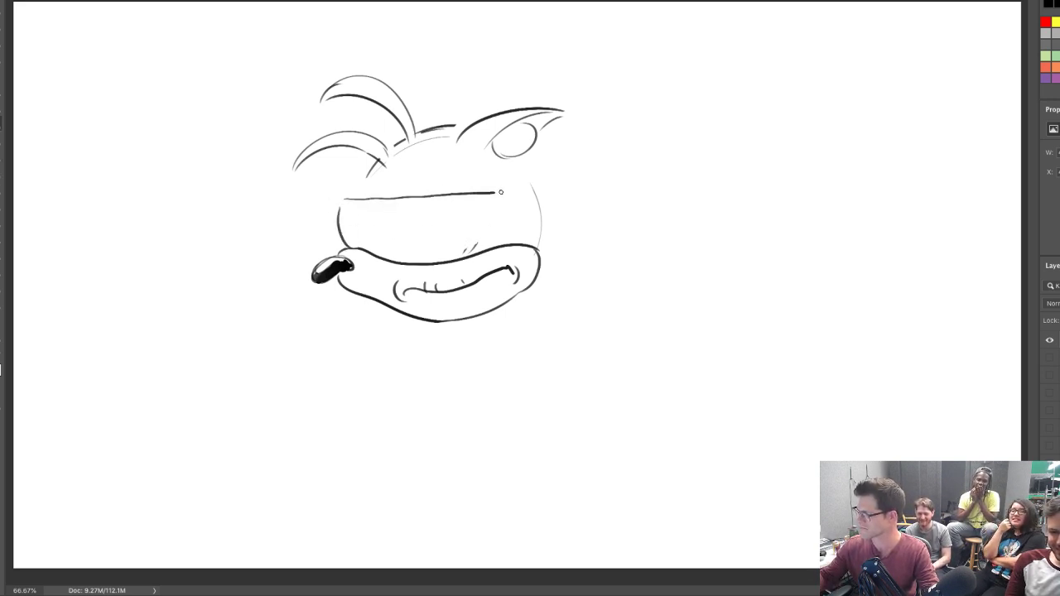
pyautogui.moveTo(380, 256); pyautogui.dragTo(484, 213)
pyautogui.moveTo(423, 245); pyautogui.dragTo(431, 255)
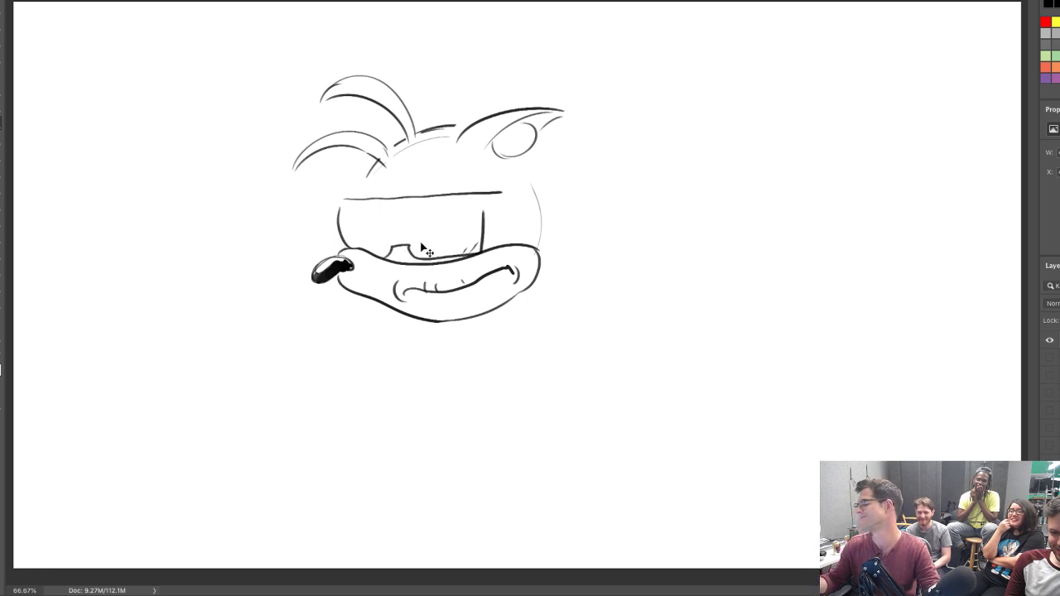
# Redraw the lower rim of the glasses with a square nose notch, and start the side arm toward the ear
pyautogui.hotkey('ctrl', 'z')
pyautogui.hotkey('ctrl', 'z')
pyautogui.press('e')
pyautogui.moveTo(344, 242)
pyautogui.mouseDown()
pyautogui.moveTo(489, 241)
pyautogui.moveTo(492, 217)
pyautogui.moveTo(539, 203)
pyautogui.mouseUp()
pyautogui.press('b')
pyautogui.hotkey('ctrl', 'z')
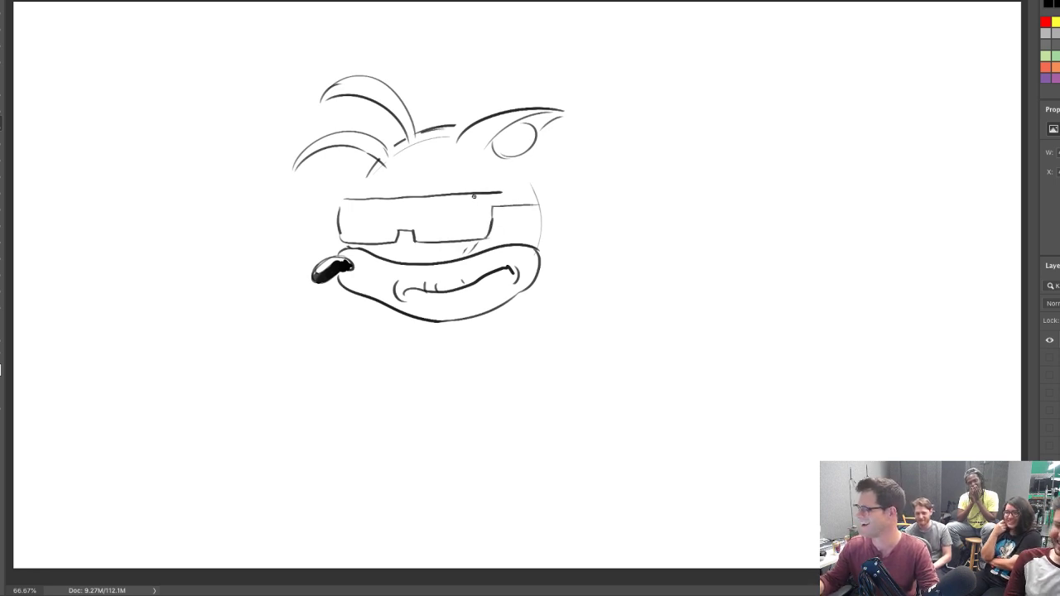
# Complete the glasses arm with a hooked end, add an inner side line to the lens and redraw its front edge
pyautogui.moveTo(473, 195)
pyautogui.mouseDown()
pyautogui.moveTo(474, 235)
pyautogui.moveTo(539, 192)
pyautogui.moveTo(550, 195)
pyautogui.moveTo(541, 212)
pyautogui.mouseUp()
pyautogui.moveTo(342, 201); pyautogui.dragTo(336, 240)
pyautogui.press('e')
pyautogui.press('b')
pyautogui.hotkey('ctrl', 'z')
pyautogui.moveTo(339, 200); pyautogui.dragTo(340, 238)
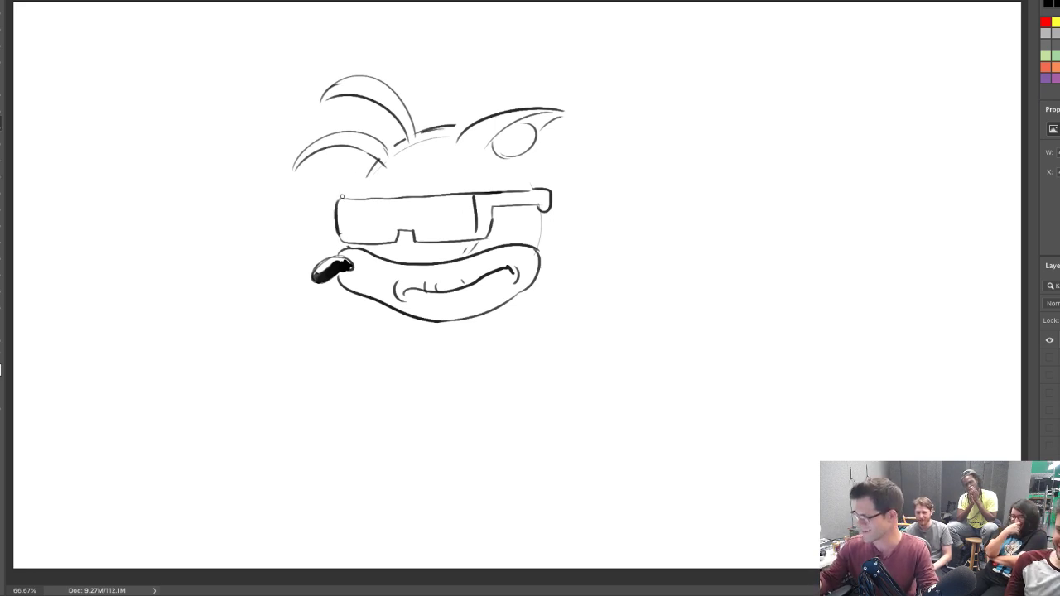
# Erase the upper rim of the glasses and redraw it slightly higher as a clean line
pyautogui.moveTo(379, 161)
pyautogui.mouseDown()
pyautogui.moveTo(362, 188)
pyautogui.moveTo(484, 198)
pyautogui.mouseUp()
pyautogui.press('e')
pyautogui.moveTo(345, 198)
pyautogui.mouseDown()
pyautogui.moveTo(369, 188)
pyautogui.moveTo(348, 186)
pyautogui.moveTo(502, 190)
pyautogui.moveTo(436, 185)
pyautogui.moveTo(474, 186)
pyautogui.mouseUp()
pyautogui.press('b')
pyautogui.hotkey('ctrl', 'z')
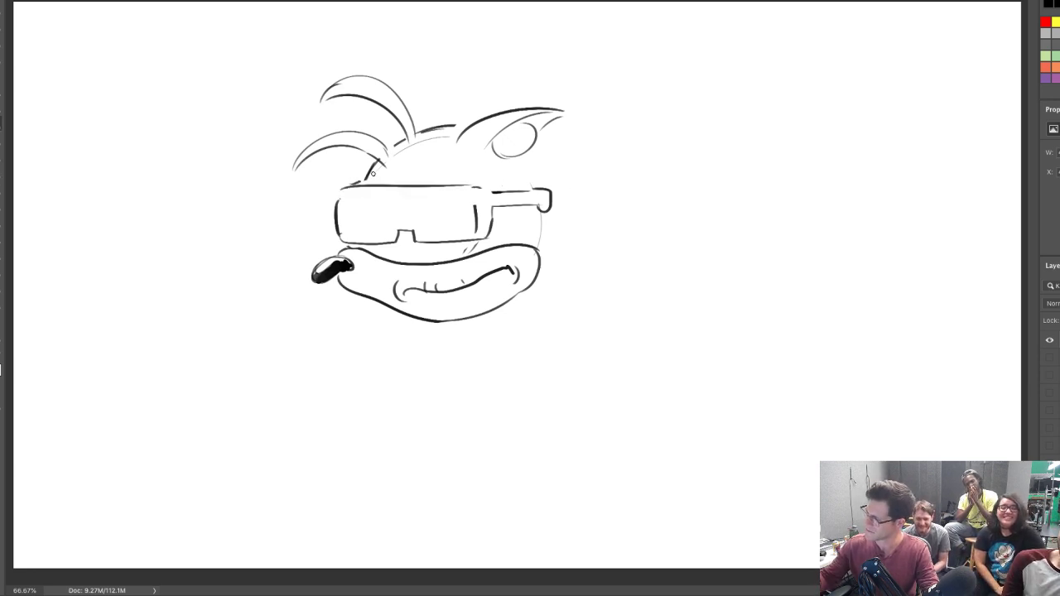
# Draw two peaked brow shapes above the glasses, with a short crease between them
pyautogui.moveTo(363, 182); pyautogui.dragTo(471, 174)
pyautogui.moveTo(355, 183)
pyautogui.mouseDown()
pyautogui.moveTo(395, 168)
pyautogui.moveTo(404, 174)
pyautogui.moveTo(390, 186)
pyautogui.moveTo(478, 173)
pyautogui.mouseUp()
pyautogui.press('b')
pyautogui.press('e')
pyautogui.press('b')
pyautogui.moveTo(407, 171)
pyautogui.mouseDown()
pyautogui.moveTo(473, 180)
pyautogui.moveTo(404, 184)
pyautogui.mouseUp()
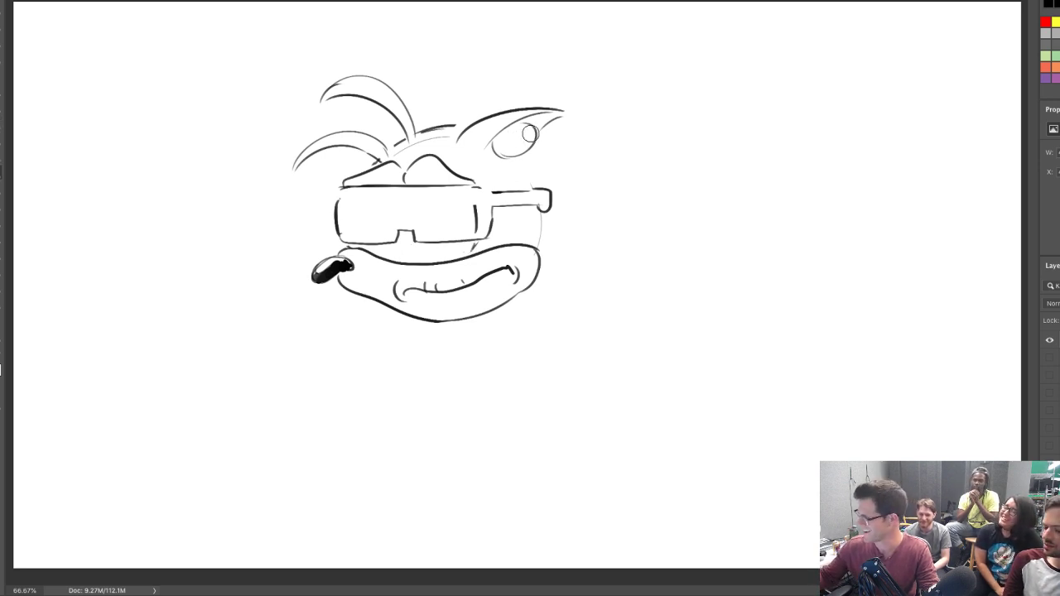
# Draw a hoop earring hanging from the ear, and add the back-of-head contour above and below the glasses arm
pyautogui.moveTo(542, 146); pyautogui.dragTo(570, 218)
pyautogui.hotkey('ctrl', 'z')
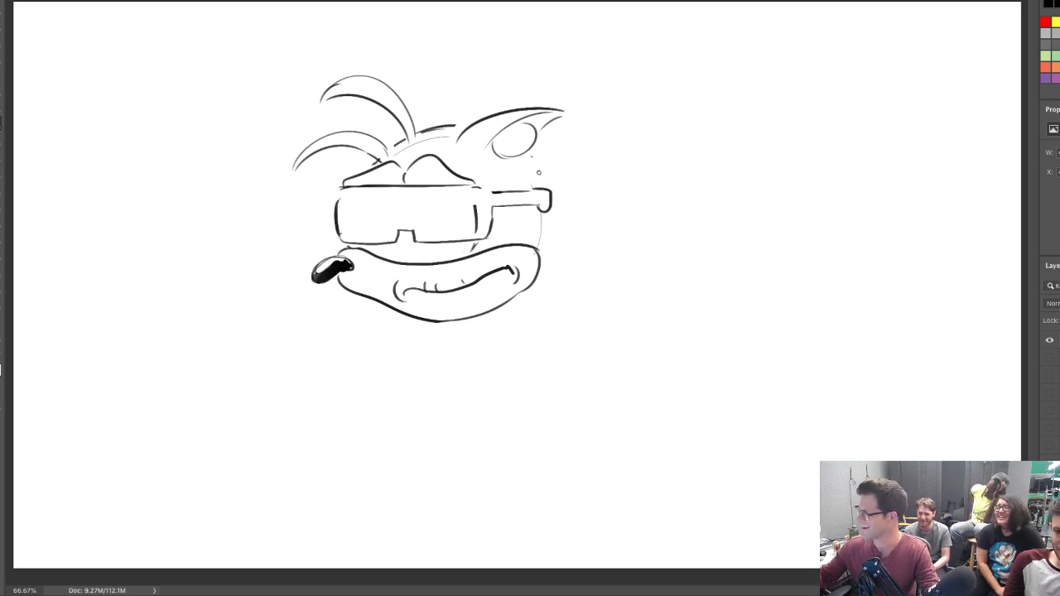
pyautogui.moveTo(532, 157); pyautogui.dragTo(540, 179)
pyautogui.moveTo(538, 222); pyautogui.dragTo(538, 240)
pyautogui.moveTo(533, 141)
pyautogui.mouseDown()
pyautogui.moveTo(550, 174)
pyautogui.moveTo(525, 146)
pyautogui.mouseUp()
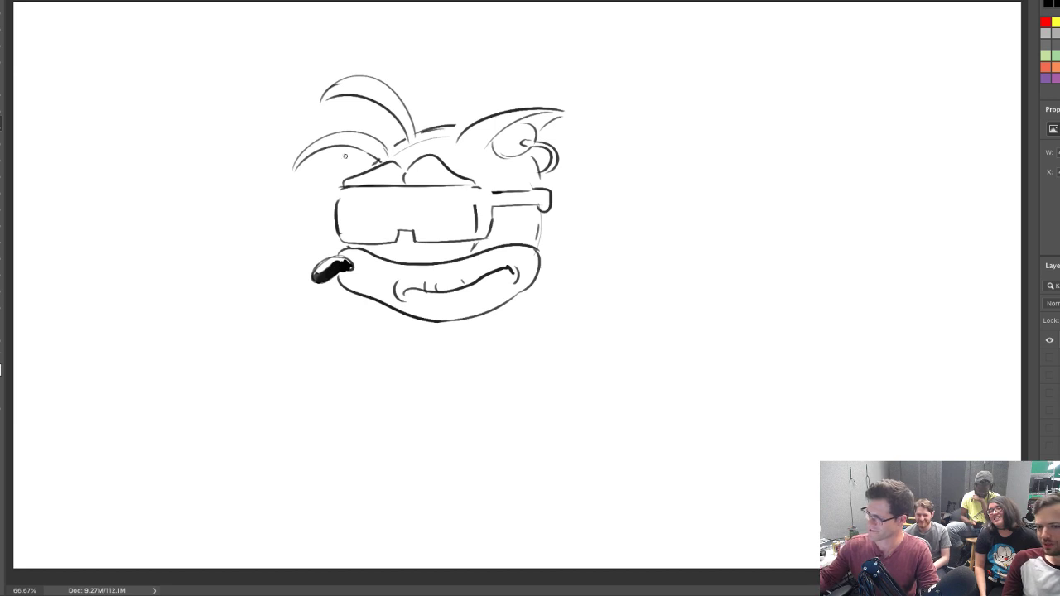
# Draw a third pointed tuft below the other two, sweeping forward over the glasses
pyautogui.moveTo(391, 122)
pyautogui.mouseDown()
pyautogui.moveTo(348, 121)
pyautogui.moveTo(286, 202)
pyautogui.moveTo(330, 202)
pyautogui.mouseUp()
pyautogui.hotkey('ctrl', 'z')
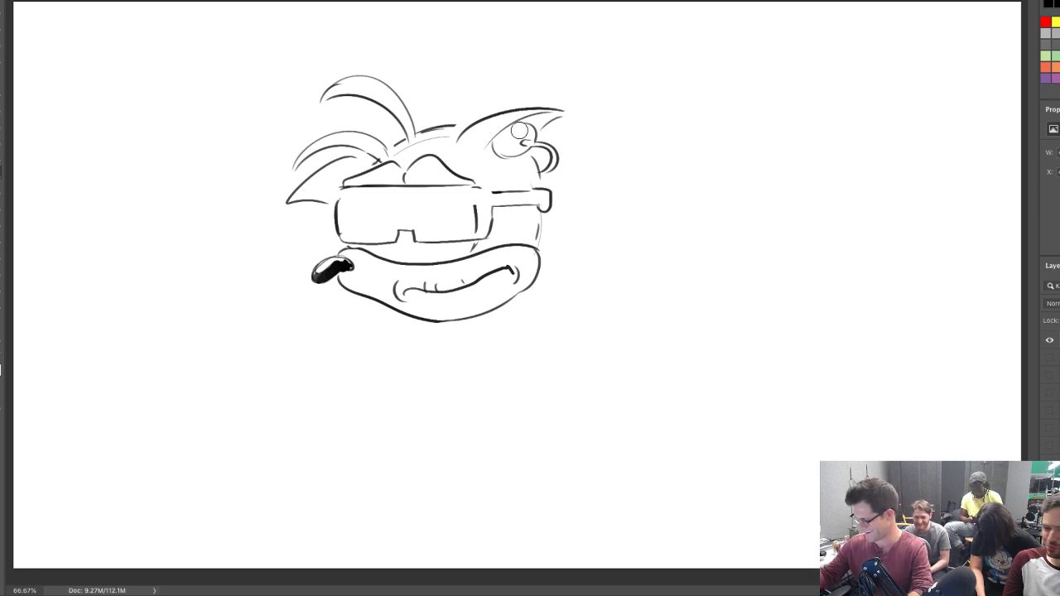
# Select the ear with its earring, rotate it so the tip tilts lower and move it slightly backward
pyautogui.moveTo(499, 100); pyautogui.dragTo(444, 133)
pyautogui.moveTo(451, 126)
pyautogui.mouseDown()
pyautogui.moveTo(477, 166)
pyautogui.moveTo(534, 170)
pyautogui.moveTo(539, 93)
pyautogui.moveTo(492, 170)
pyautogui.mouseUp()
pyautogui.hotkey('ctrl', 't')
pyautogui.moveTo(620, 57); pyautogui.dragTo(646, 100)
pyautogui.moveTo(577, 120); pyautogui.dragTo(592, 131)
pyautogui.press('Return')
pyautogui.hotkey('ctrl', 'd')
pyautogui.press('b')
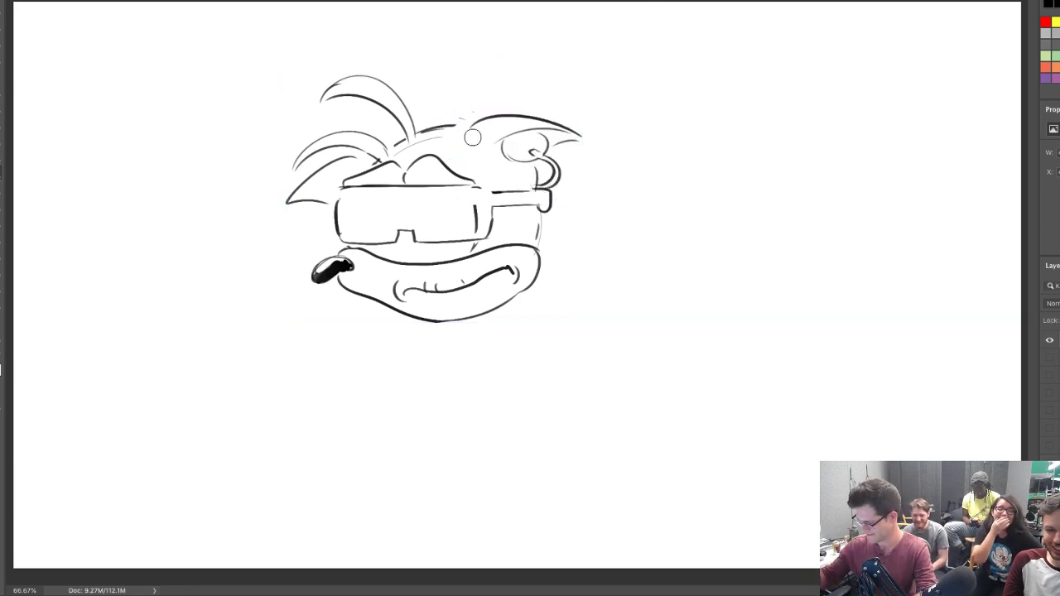
# Select the two upper tufts and move them slightly up and forward
pyautogui.moveTo(395, 44)
pyautogui.mouseDown()
pyautogui.moveTo(255, 145)
pyautogui.moveTo(387, 163)
pyautogui.moveTo(392, 53)
pyautogui.mouseUp()
pyautogui.moveTo(391, 95); pyautogui.dragTo(384, 81)
pyautogui.hotkey('ctrl', 'd')
pyautogui.press('e')
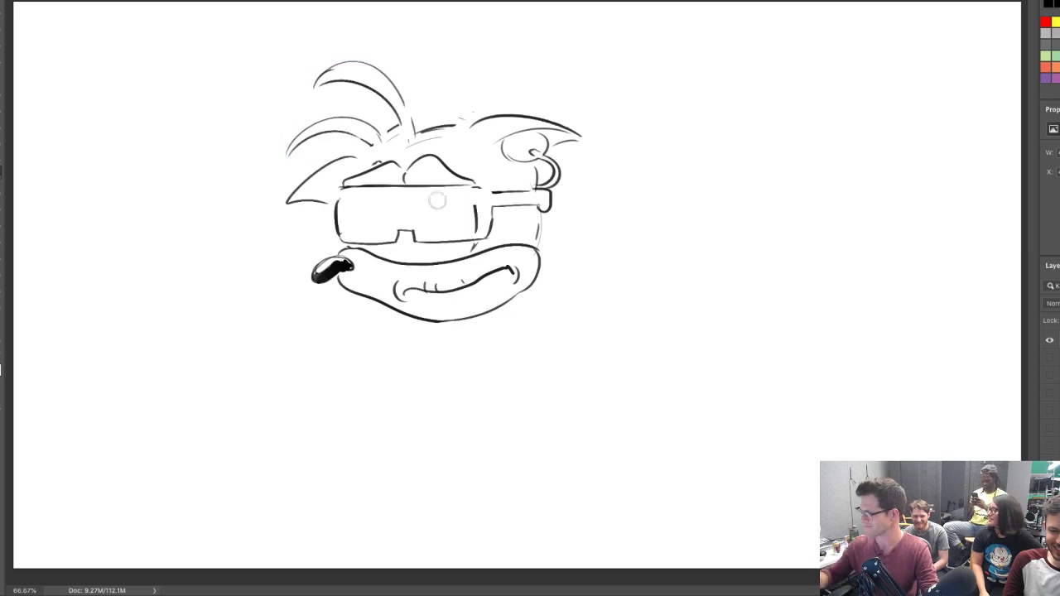
# Erase the rough crown lines, redraw the crown arc up to the ear and extend the upper tuft's base
pyautogui.moveTo(408, 122)
pyautogui.mouseDown()
pyautogui.moveTo(416, 136)
pyautogui.moveTo(467, 122)
pyautogui.moveTo(454, 118)
pyautogui.moveTo(479, 122)
pyautogui.mouseUp()
pyautogui.press('b')
pyautogui.hotkey('ctrl', 'z')
pyautogui.moveTo(401, 100); pyautogui.dragTo(405, 124)
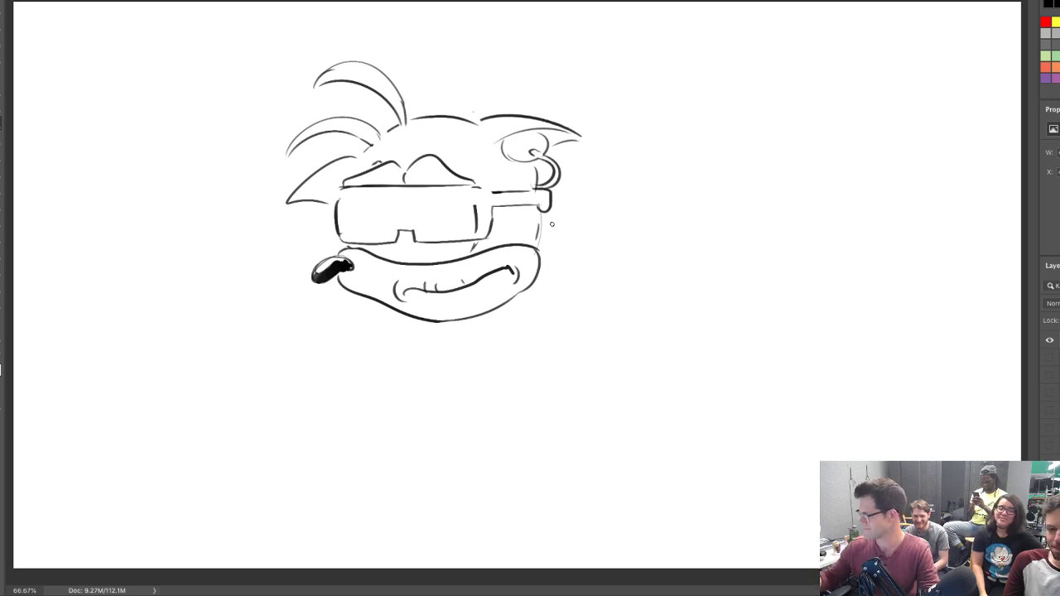
# Clean up the back-of-head line below the glasses arm and connect the lens's upper corner to the arm
pyautogui.press('e')
pyautogui.moveTo(537, 232); pyautogui.dragTo(539, 219)
pyautogui.press('b')
pyautogui.moveTo(474, 188); pyautogui.dragTo(491, 193)
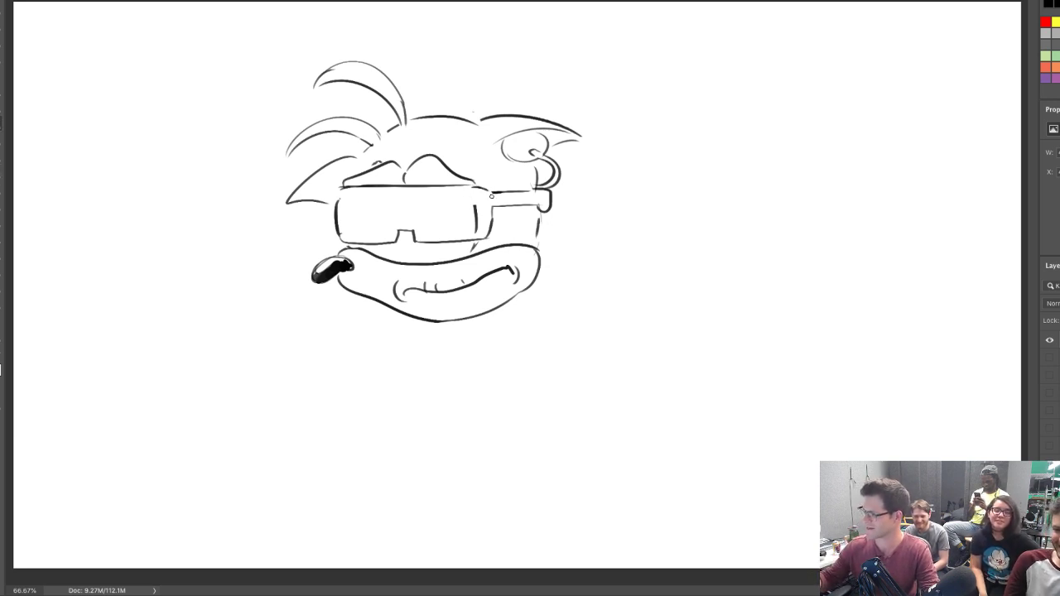
# Draw a large rounded back behind the head, and add the neckline and a fold curve under the chin
pyautogui.moveTo(547, 218)
pyautogui.mouseDown()
pyautogui.moveTo(668, 265)
pyautogui.moveTo(667, 303)
pyautogui.moveTo(687, 260)
pyautogui.moveTo(694, 296)
pyautogui.mouseUp()
pyautogui.hotkey('ctrl', 'z')
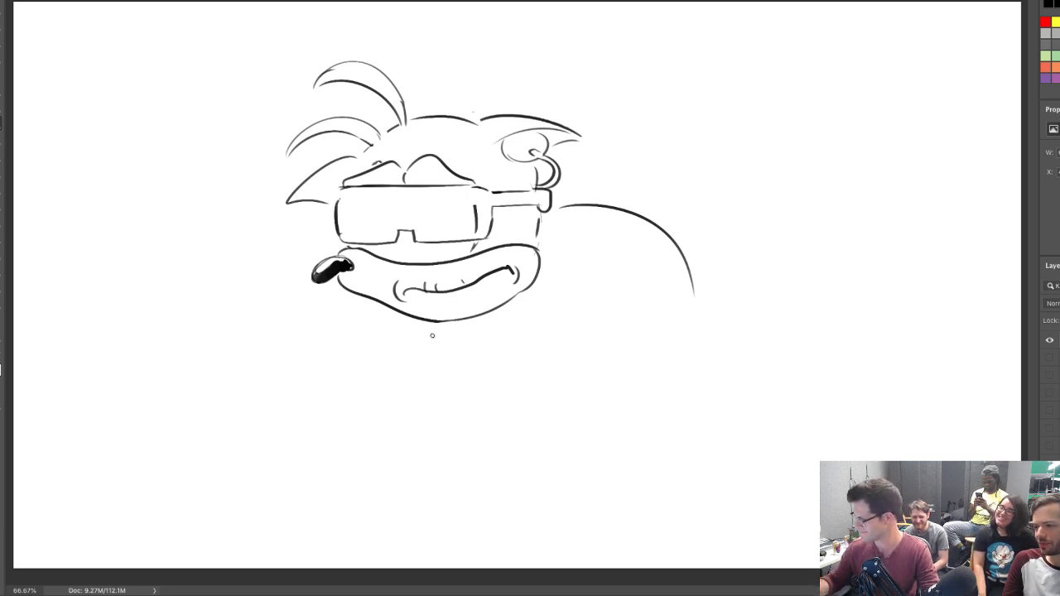
pyautogui.moveTo(434, 329)
pyautogui.mouseDown()
pyautogui.moveTo(456, 347)
pyautogui.moveTo(604, 324)
pyautogui.mouseUp()
pyautogui.hotkey('ctrl', 'z')
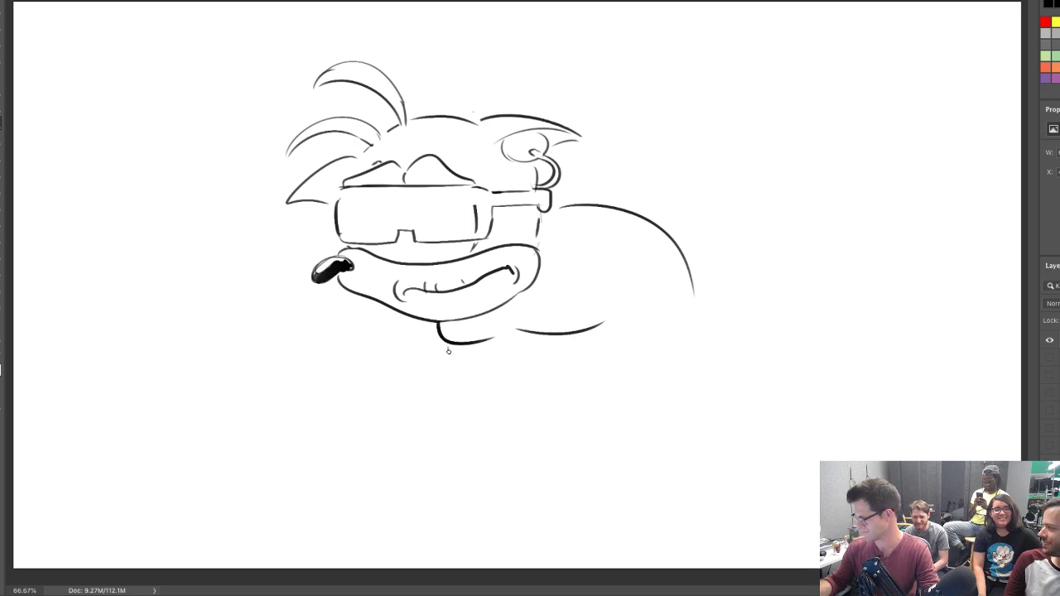
# Draw a long curved hem beneath the rounded body, close it at the back and add short crease marks
pyautogui.moveTo(448, 351)
pyautogui.mouseDown()
pyautogui.moveTo(577, 350)
pyautogui.moveTo(686, 323)
pyautogui.mouseUp()
pyautogui.hotkey('ctrl', 'z')
pyautogui.moveTo(447, 349)
pyautogui.mouseDown()
pyautogui.moveTo(600, 345)
pyautogui.moveTo(694, 322)
pyautogui.mouseUp()
pyautogui.hotkey('ctrl', 'z')
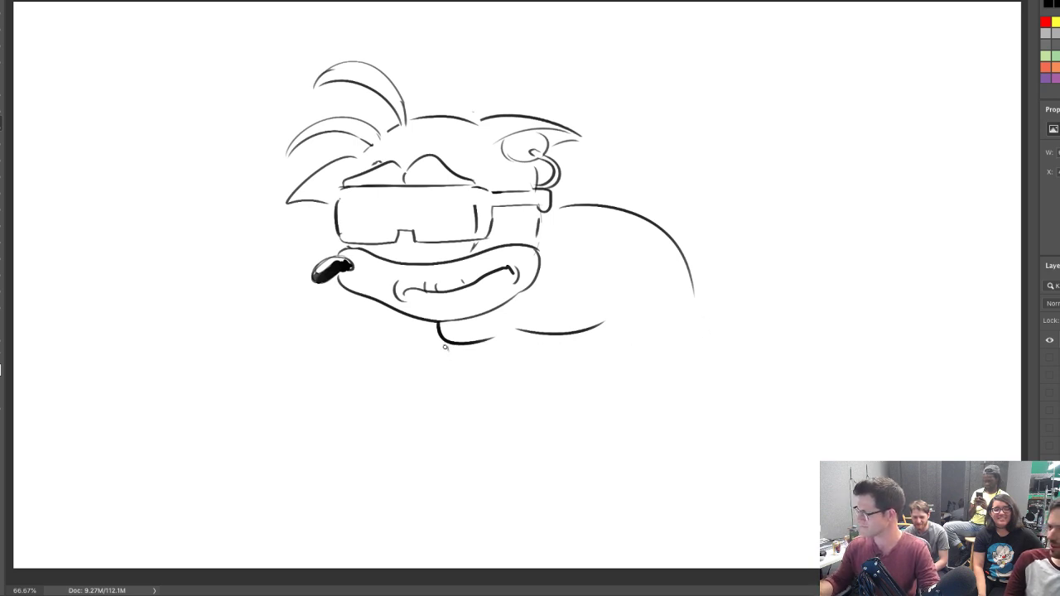
pyautogui.moveTo(448, 353)
pyautogui.mouseDown()
pyautogui.moveTo(704, 319)
pyautogui.moveTo(658, 348)
pyautogui.moveTo(694, 337)
pyautogui.mouseUp()
pyautogui.hotkey('ctrl', 'z')
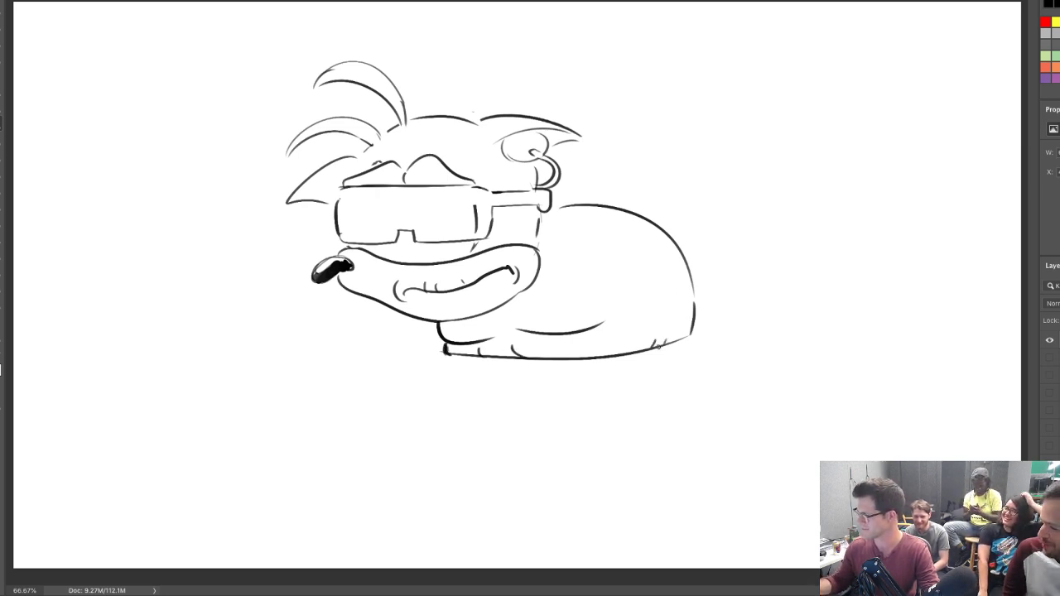
# Erase the back contour and redraw it higher and fuller, with a small hump behind the head
pyautogui.press('e')
pyautogui.moveTo(560, 208); pyautogui.dragTo(623, 208)
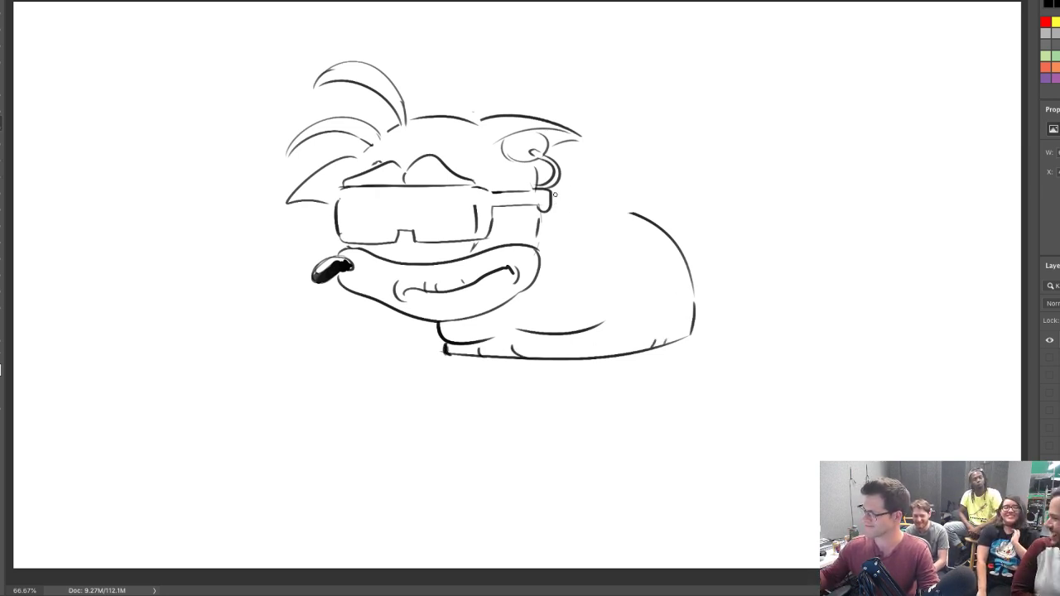
pyautogui.moveTo(555, 196)
pyautogui.mouseDown()
pyautogui.moveTo(598, 203)
pyautogui.moveTo(686, 283)
pyautogui.moveTo(652, 228)
pyautogui.moveTo(692, 316)
pyautogui.mouseUp()
pyautogui.hotkey('ctrl', 'z')
pyautogui.press('e')
pyautogui.press('b')
pyautogui.moveTo(595, 199)
pyautogui.mouseDown()
pyautogui.moveTo(646, 220)
pyautogui.moveTo(696, 331)
pyautogui.mouseUp()
pyautogui.hotkey('ctrl', 'z')
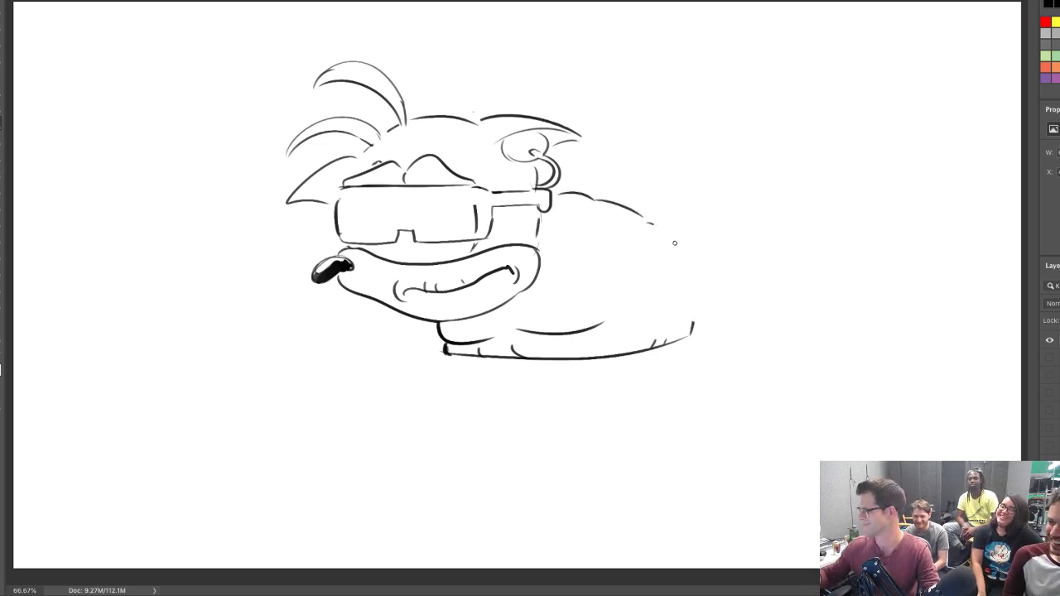
pyautogui.moveTo(651, 222); pyautogui.dragTo(700, 323)
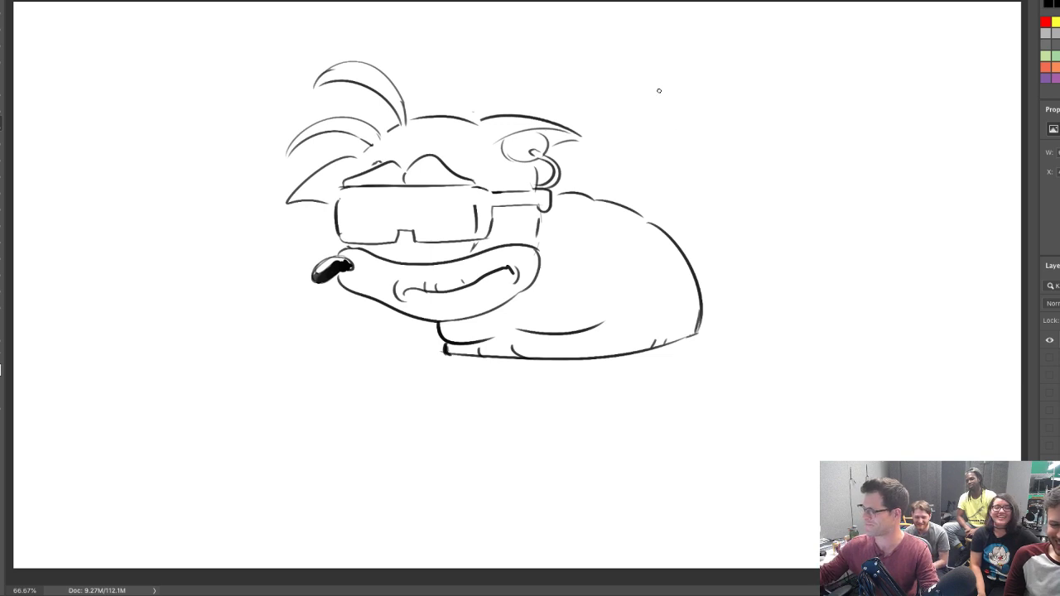
# Select the lowest tuft and move it up closer to the tuft above
pyautogui.moveTo(358, 193)
pyautogui.mouseDown()
pyautogui.moveTo(332, 148)
pyautogui.moveTo(270, 223)
pyautogui.moveTo(322, 217)
pyautogui.moveTo(358, 184)
pyautogui.mouseUp()
pyautogui.hotkey('ctrl', 't')
pyautogui.moveTo(368, 132); pyautogui.dragTo(348, 150)
pyautogui.press('Return')
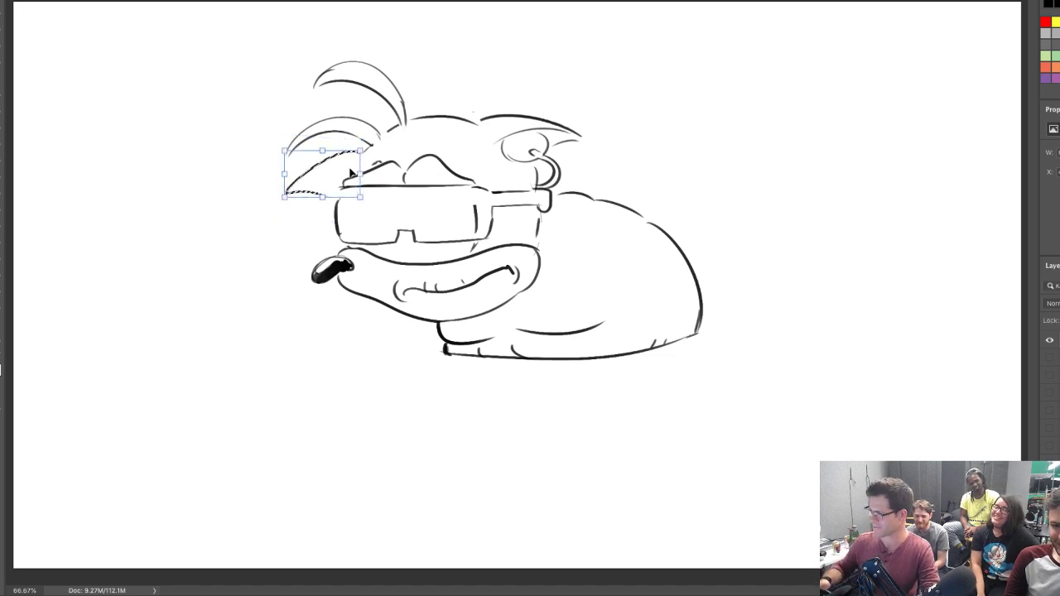
pyautogui.hotkey('ctrl', 'd')
# Select all three tufts, rotate and raise them together, and add a short forehead stroke beneath them
pyautogui.moveTo(242, 3)
pyautogui.mouseDown()
pyautogui.moveTo(340, 212)
pyautogui.moveTo(390, 147)
pyautogui.moveTo(331, 15)
pyautogui.mouseUp()
pyautogui.hotkey('ctrl', 't')
pyautogui.moveTo(431, 243); pyautogui.dragTo(420, 249)
pyautogui.moveTo(388, 155); pyautogui.dragTo(392, 144)
pyautogui.press('Return')
pyautogui.hotkey('ctrl', 'd')
pyautogui.press('b')
pyautogui.moveTo(346, 171); pyautogui.dragTo(345, 177)
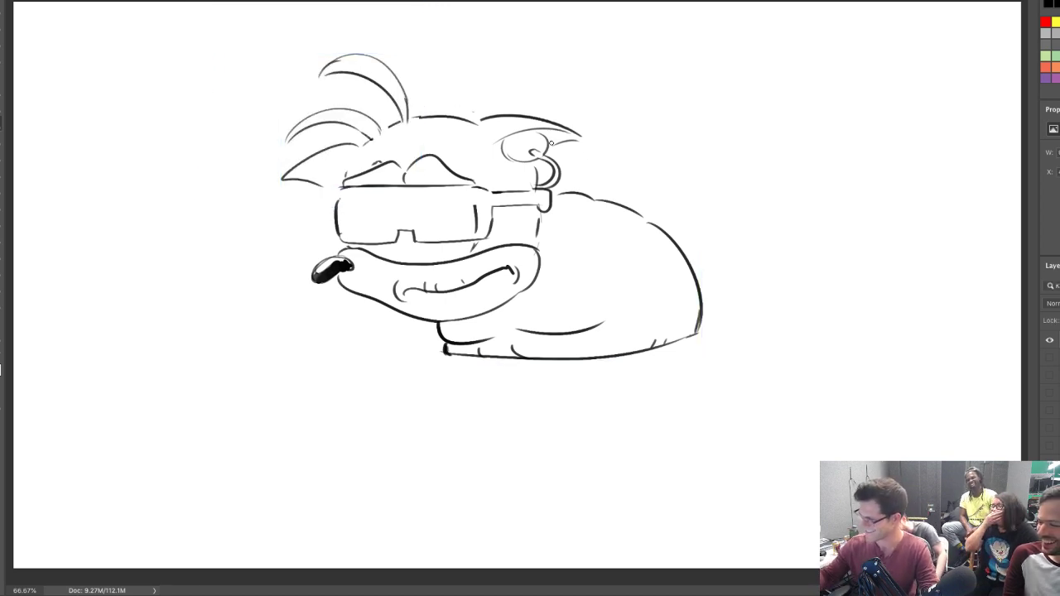
# Erase the crown line and redraw it as a higher arc between the upper tuft and the ear
pyautogui.press('e')
pyautogui.moveTo(416, 119); pyautogui.dragTo(482, 120)
pyautogui.press('b')
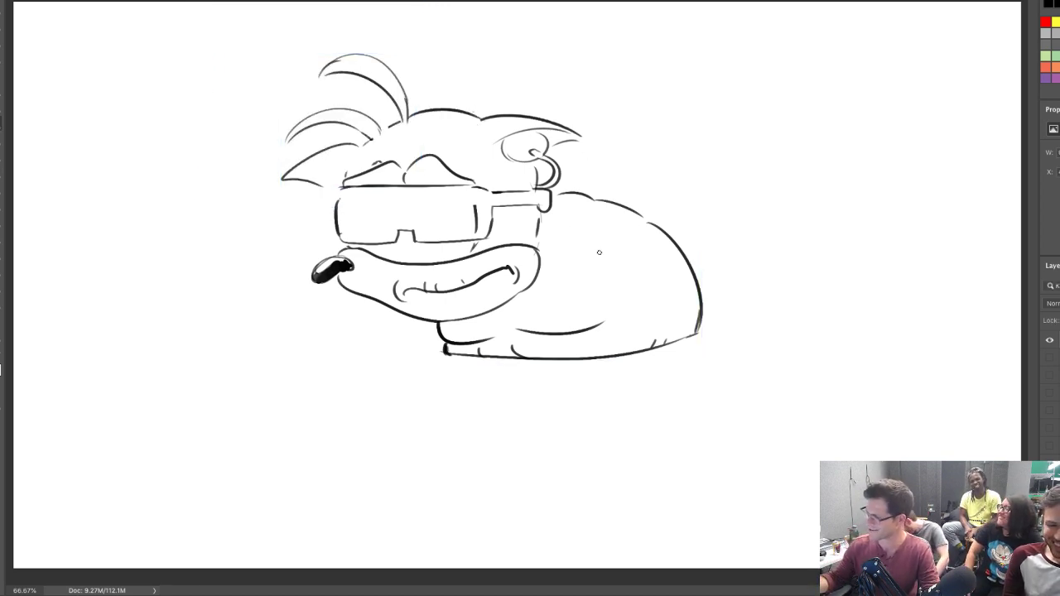
# Redraw the glasses with a wider curved front edge, a slanted double side frame and a thickened nose notch
pyautogui.moveTo(332, 187); pyautogui.dragTo(334, 240)
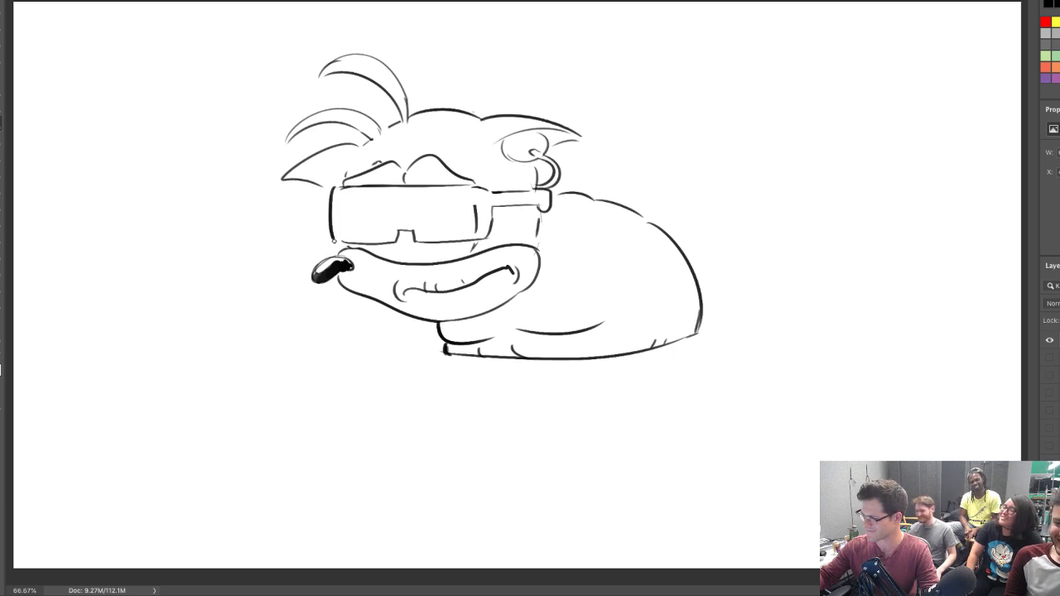
pyautogui.hotkey('ctrl', 'z')
pyautogui.moveTo(330, 187); pyautogui.dragTo(335, 235)
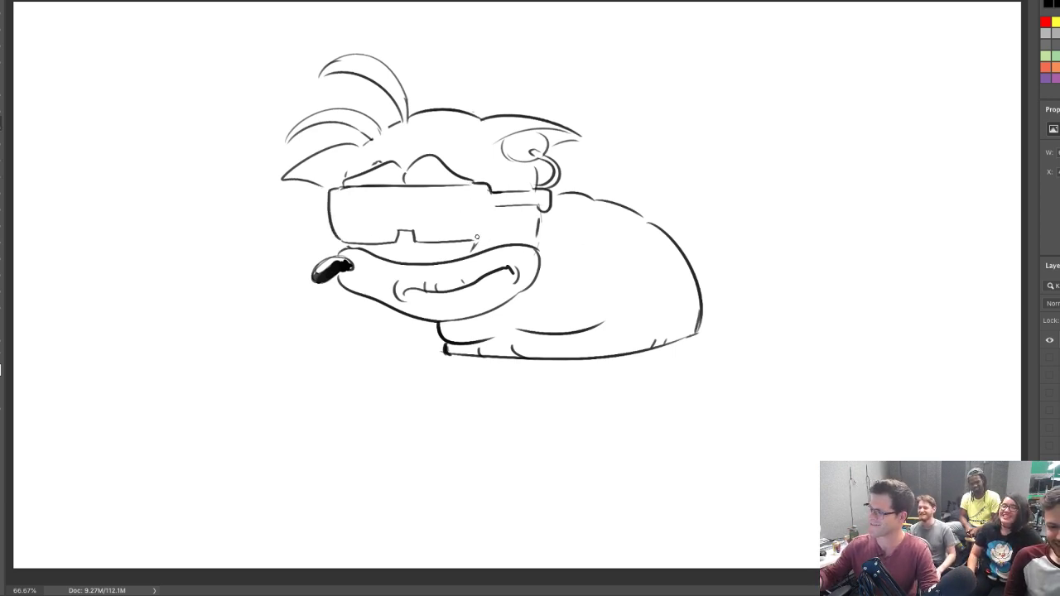
pyautogui.moveTo(484, 240)
pyautogui.mouseDown()
pyautogui.moveTo(489, 196)
pyautogui.moveTo(471, 230)
pyautogui.mouseUp()
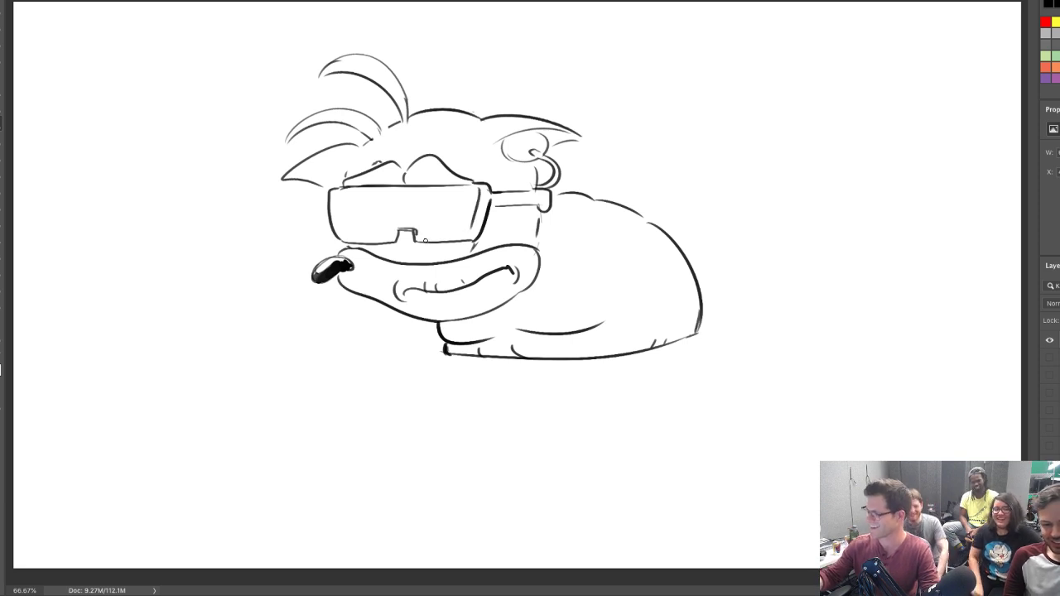
# Draw a wide rounded belly curve hanging beneath the waistline, replacing the first attempt with a flatter one
pyautogui.moveTo(438, 354); pyautogui.dragTo(581, 460)
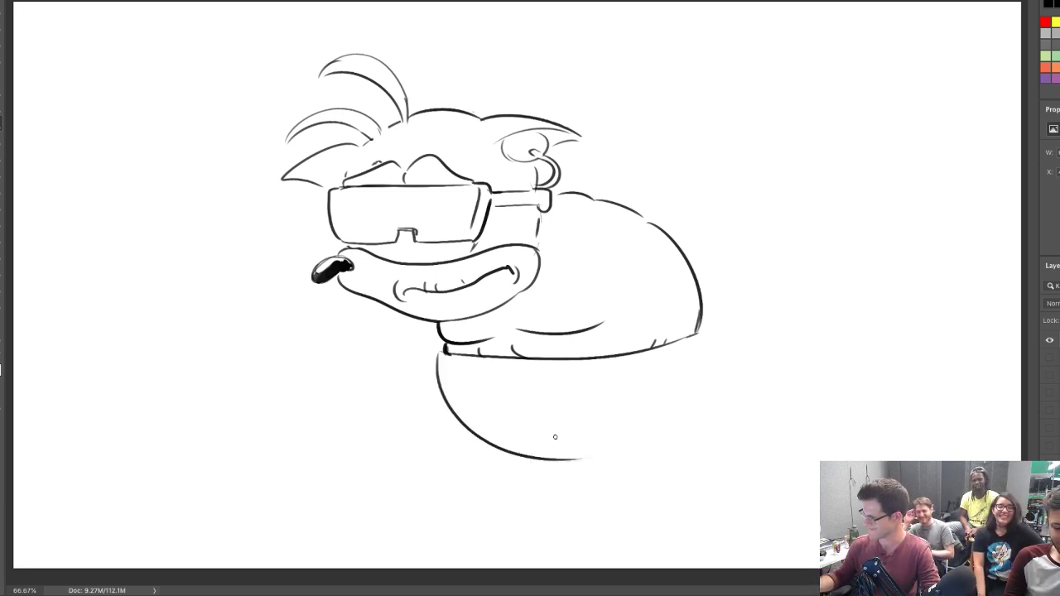
pyautogui.hotkey('ctrl', 'z')
pyautogui.moveTo(436, 351)
pyautogui.mouseDown()
pyautogui.moveTo(618, 456)
pyautogui.moveTo(646, 448)
pyautogui.mouseUp()
# Draw two suspender straps over the torso, one behind the chin and one across the shoulder, with small round fasteners at the waistline
pyautogui.moveTo(594, 199); pyautogui.dragTo(571, 324)
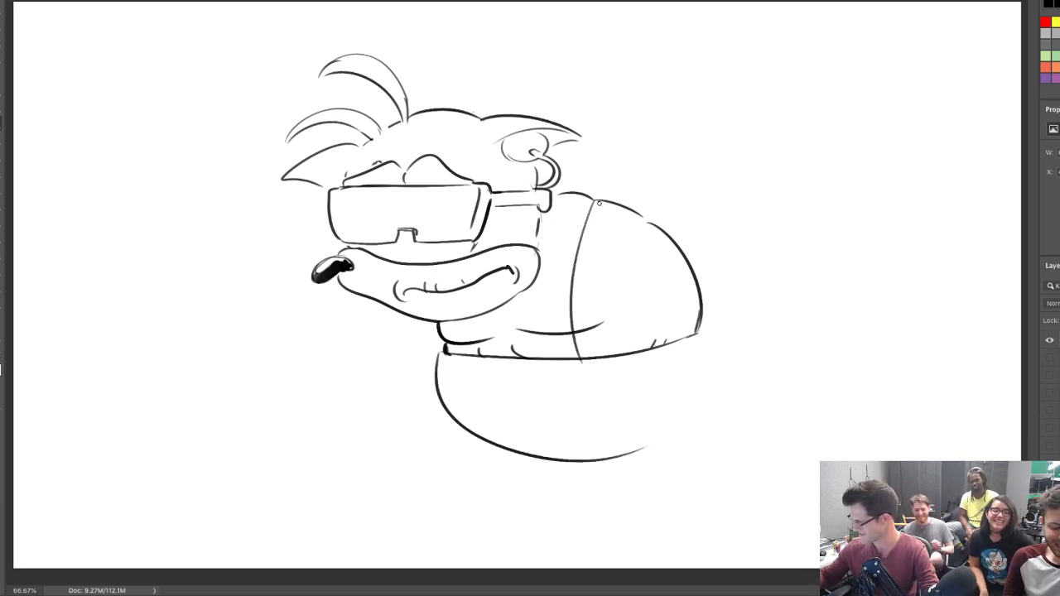
pyautogui.moveTo(600, 203); pyautogui.dragTo(578, 364)
pyautogui.moveTo(444, 320)
pyautogui.mouseDown()
pyautogui.moveTo(447, 353)
pyautogui.moveTo(457, 354)
pyautogui.moveTo(448, 351)
pyautogui.mouseUp()
pyautogui.hotkey('ctrl', 'z')
pyautogui.press('e')
pyautogui.press('b')
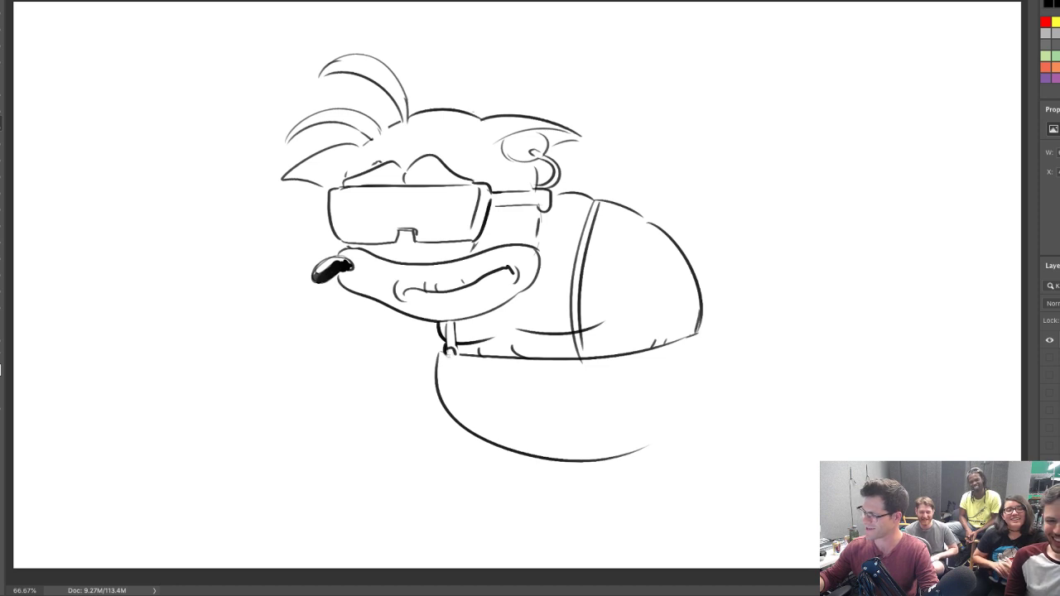
pyautogui.press('b')
pyautogui.moveTo(581, 353); pyautogui.dragTo(572, 306)
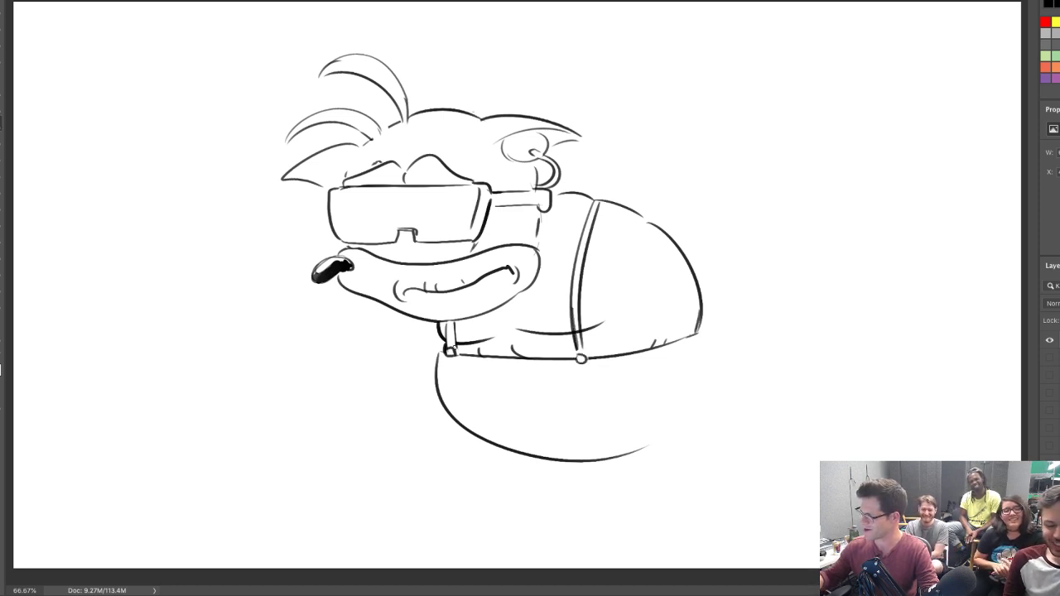
# Fill both suspender straps with solid black and clean up the round fasteners at their lower ends
pyautogui.moveTo(449, 324); pyautogui.dragTo(450, 340)
pyautogui.mouseDown(0, 0)
pyautogui.moveTo(449, 323); pyautogui.dragTo(453, 348)
pyautogui.moveTo(453, 322); pyautogui.dragTo(454, 346)
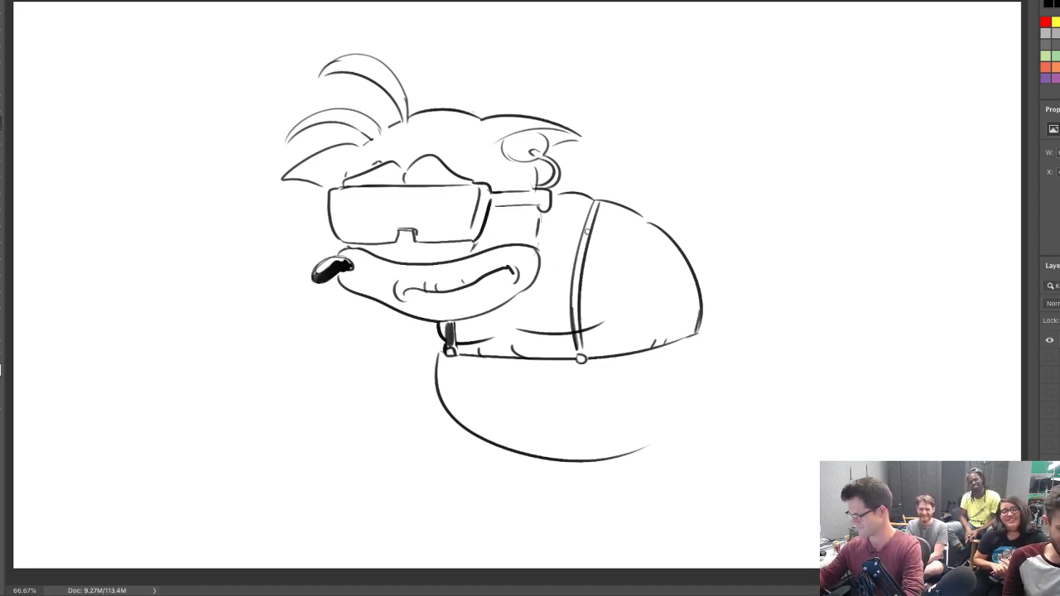
pyautogui.moveTo(597, 202)
pyautogui.mouseDown()
pyautogui.moveTo(570, 314)
pyautogui.moveTo(578, 349)
pyautogui.mouseUp()
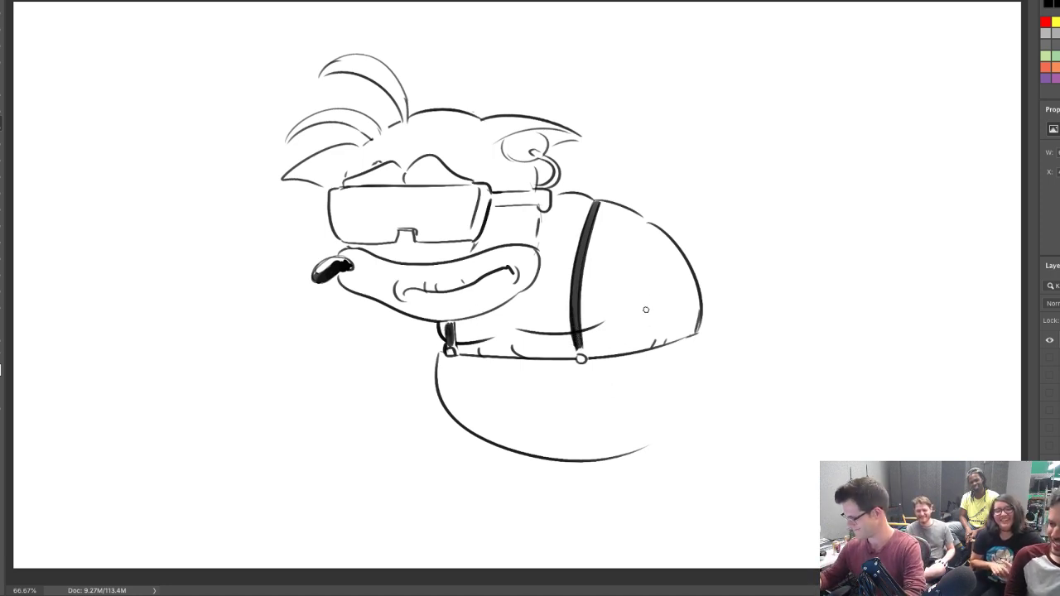
pyautogui.moveTo(448, 321); pyautogui.dragTo(450, 352)
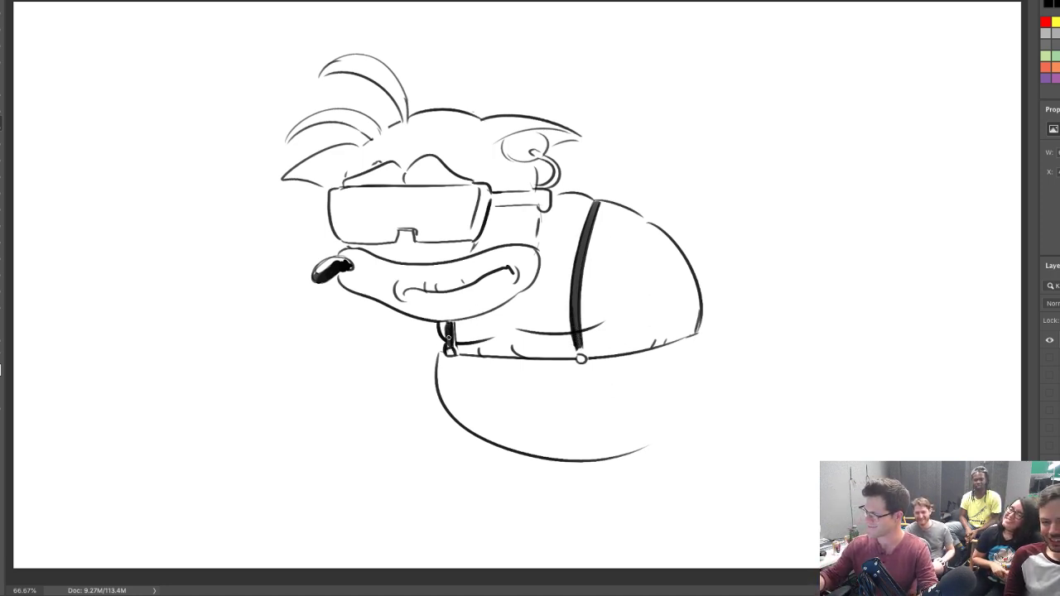
pyautogui.press('e')
pyautogui.press('e')
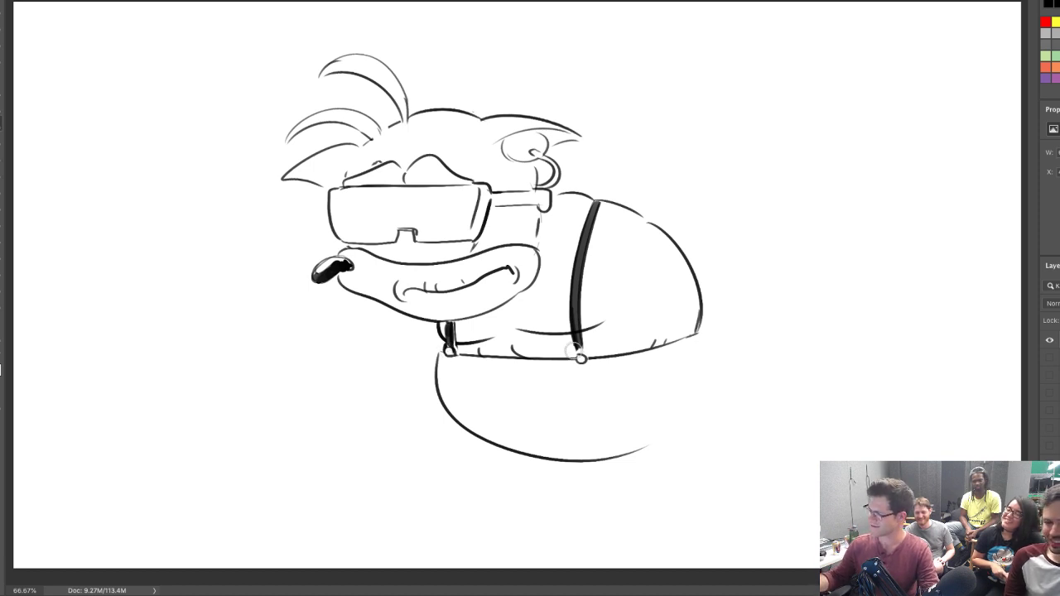
pyautogui.press('b')
pyautogui.moveTo(575, 353); pyautogui.dragTo(586, 354)
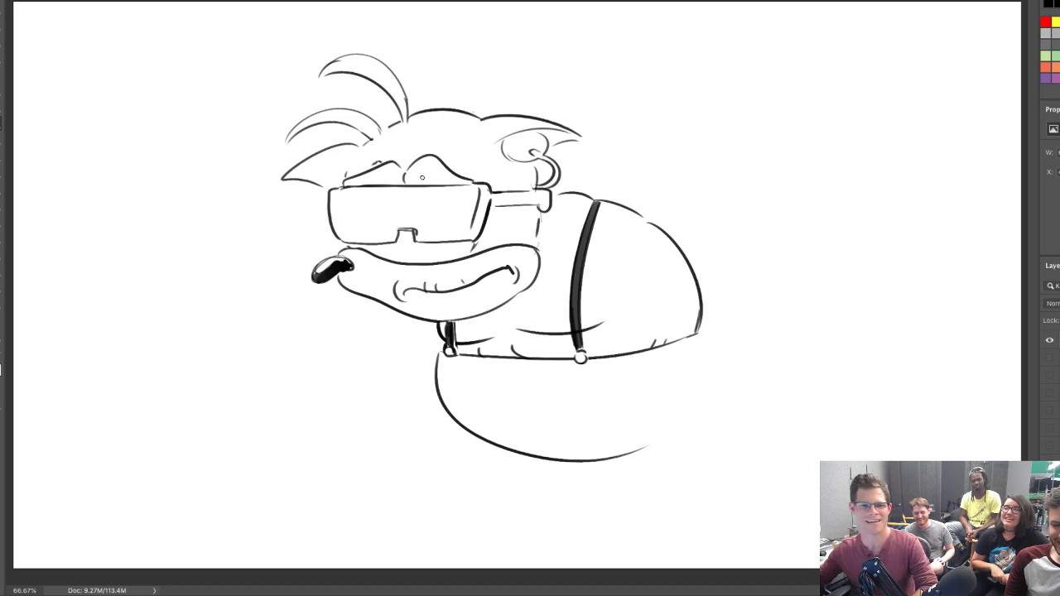
# Erase the glasses' square nose notch and inner side line, and redraw them as a rounded notch and a gently curved line
pyautogui.press('e')
pyautogui.moveTo(399, 236)
pyautogui.mouseDown()
pyautogui.moveTo(459, 241)
pyautogui.moveTo(475, 193)
pyautogui.mouseUp()
pyautogui.press('b')
pyautogui.press('e')
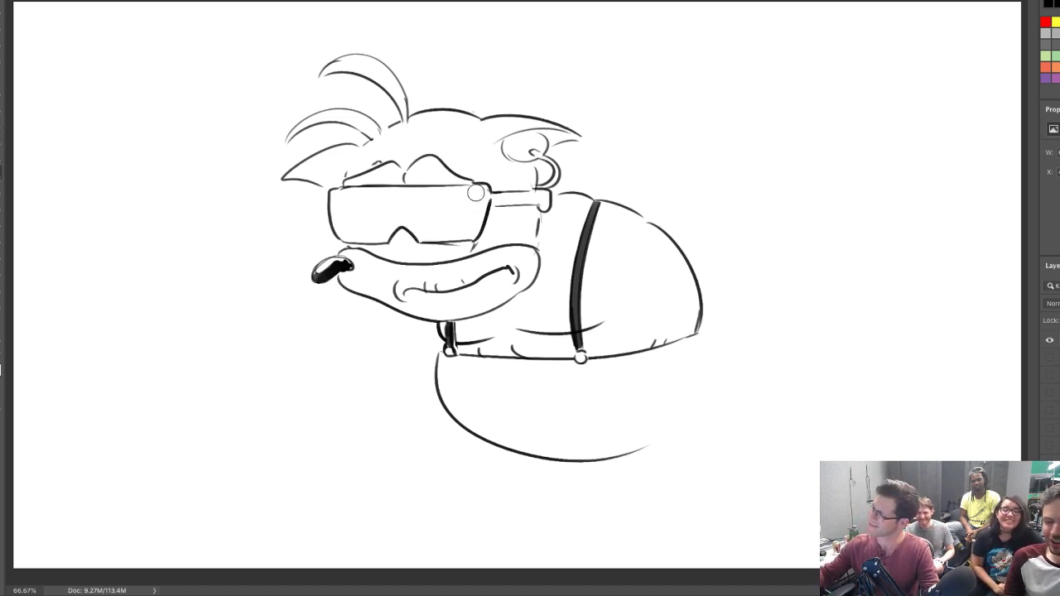
pyautogui.moveTo(470, 242); pyautogui.dragTo(466, 189)
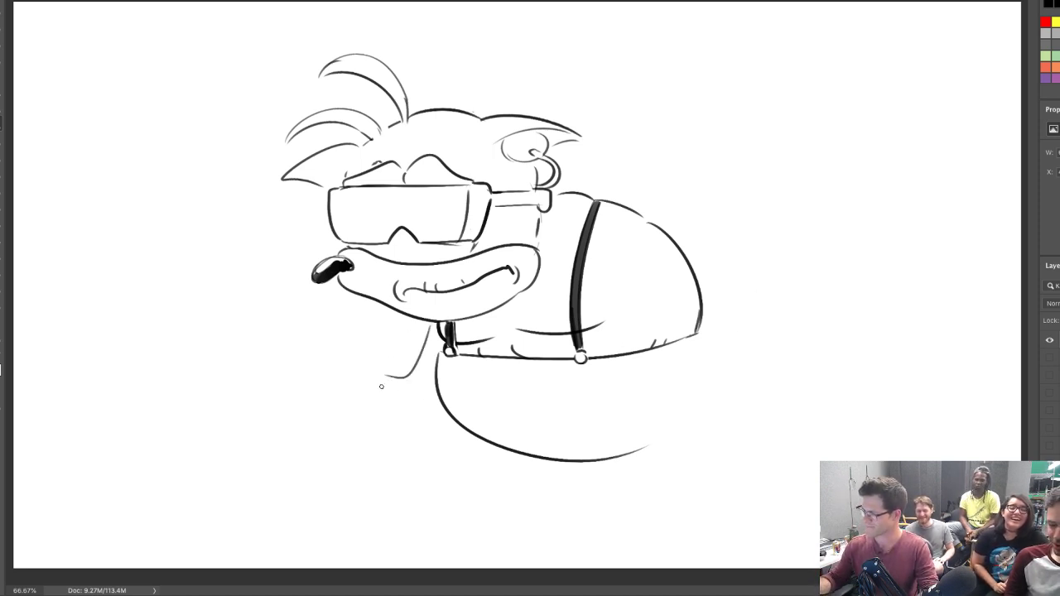
# Sketch the corner of a large block in front of the creature, with a slanted side edge and a nearly flat upper edge
pyautogui.moveTo(426, 325); pyautogui.dragTo(374, 361)
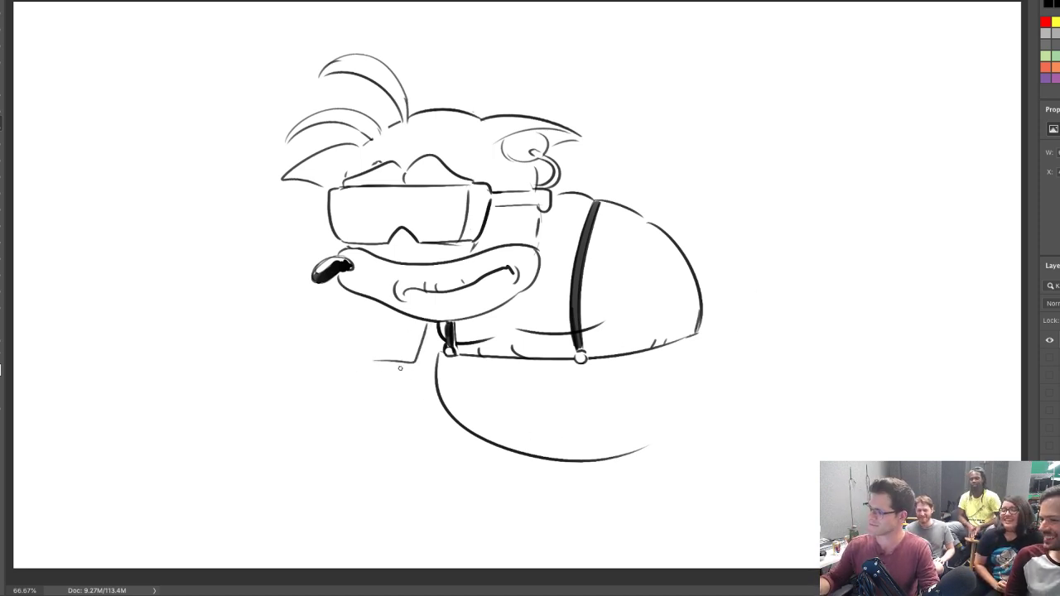
pyautogui.hotkey('ctrl', 'z')
pyautogui.moveTo(274, 392); pyautogui.dragTo(246, 508)
pyautogui.hotkey('ctrl', 'z')
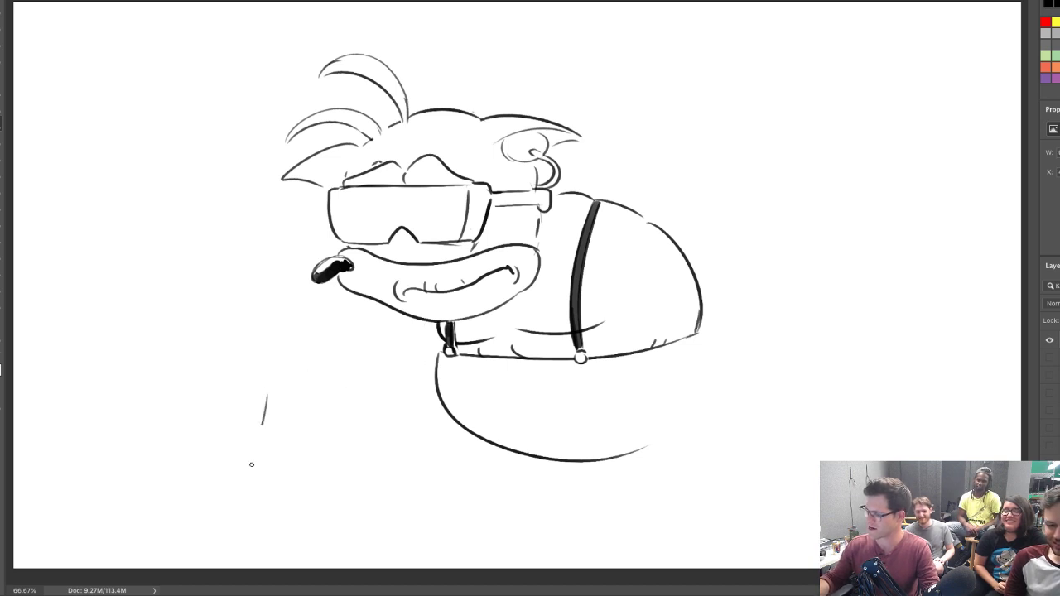
pyautogui.moveTo(266, 387)
pyautogui.mouseDown()
pyautogui.moveTo(236, 537)
pyautogui.moveTo(246, 415)
pyautogui.moveTo(365, 369)
pyautogui.mouseUp()
pyautogui.hotkey('ctrl', 'z')
pyautogui.hotkey('ctrl', 'z')
pyautogui.moveTo(254, 374); pyautogui.dragTo(394, 368)
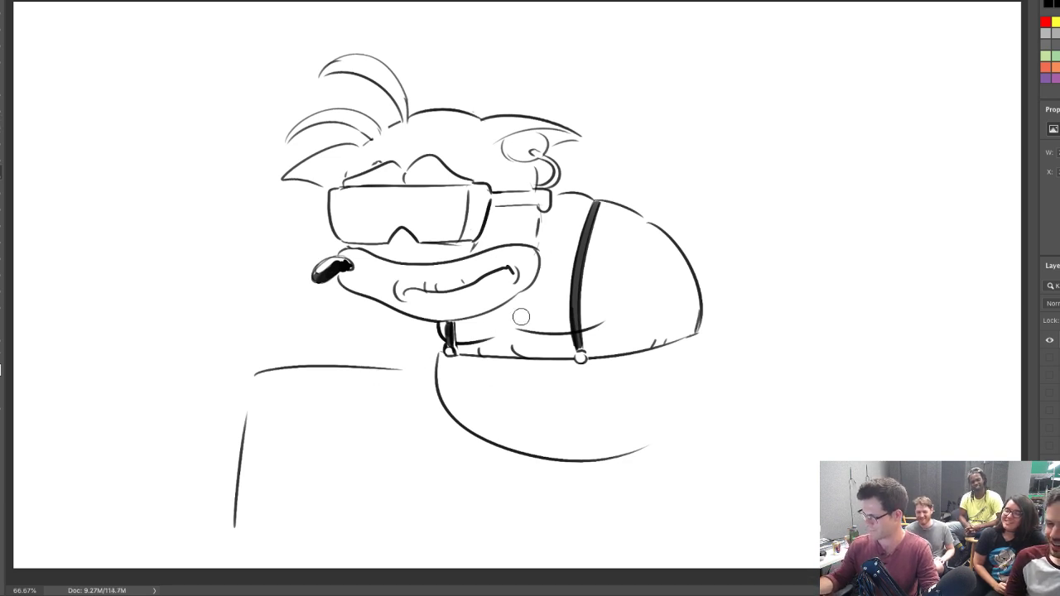
# Select the whole creature without the block lines, move it slightly down and away from the block, and deselect
pyautogui.moveTo(399, 19); pyautogui.dragTo(230, 246)
pyautogui.moveTo(250, 290)
pyautogui.mouseDown()
pyautogui.moveTo(417, 430)
pyautogui.moveTo(524, 32)
pyautogui.moveTo(476, 35)
pyautogui.mouseUp()
pyautogui.moveTo(656, 322); pyautogui.dragTo(678, 329)
pyautogui.hotkey('ctrl', 'z')
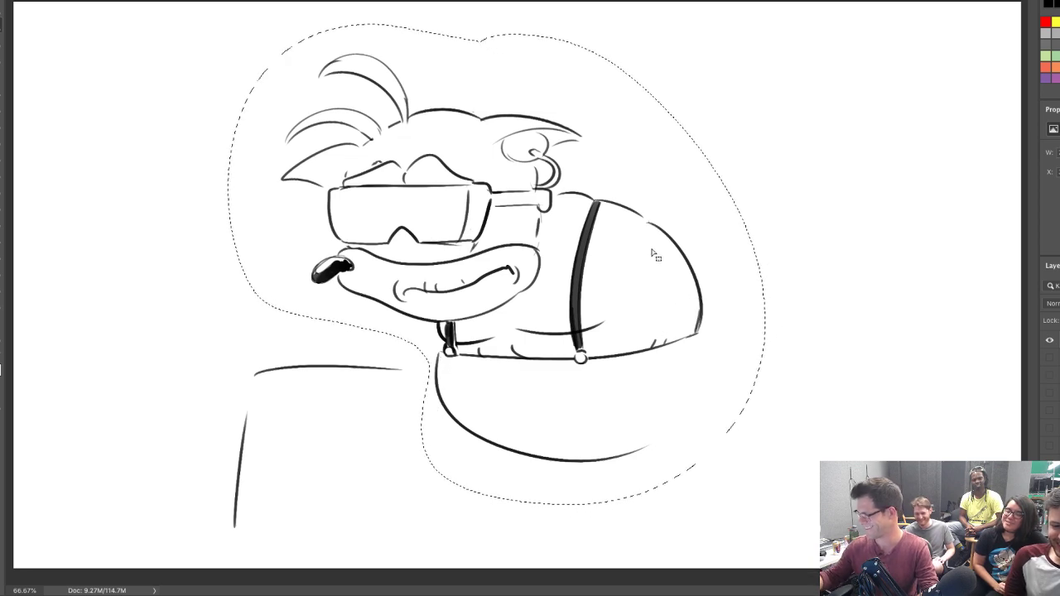
pyautogui.press('v')
pyautogui.moveTo(648, 225); pyautogui.dragTo(668, 251)
pyautogui.hotkey('ctrl', 'd')
# Clear the body lines around the near arm and draw a rounded fist with knuckles at the waistline
pyautogui.press('a')
pyautogui.moveTo(602, 315); pyautogui.dragTo(524, 374)
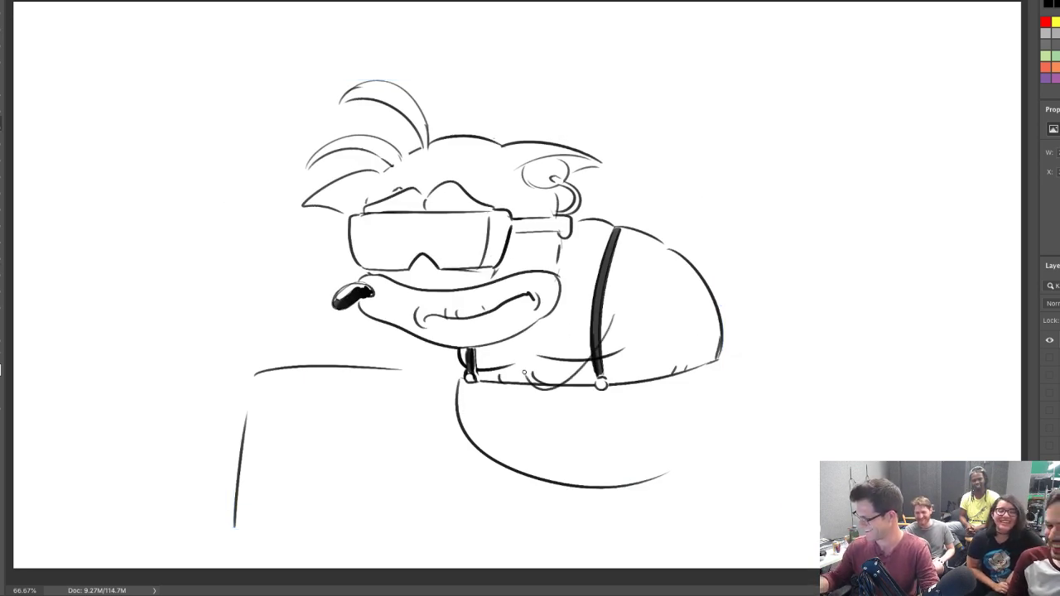
pyautogui.hotkey('ctrl', 'z')
pyautogui.moveTo(608, 332)
pyautogui.mouseDown()
pyautogui.moveTo(520, 364)
pyautogui.moveTo(536, 374)
pyautogui.moveTo(608, 334)
pyautogui.moveTo(527, 354)
pyautogui.moveTo(514, 399)
pyautogui.moveTo(553, 405)
pyautogui.mouseUp()
pyautogui.press('e')
pyautogui.press('v')
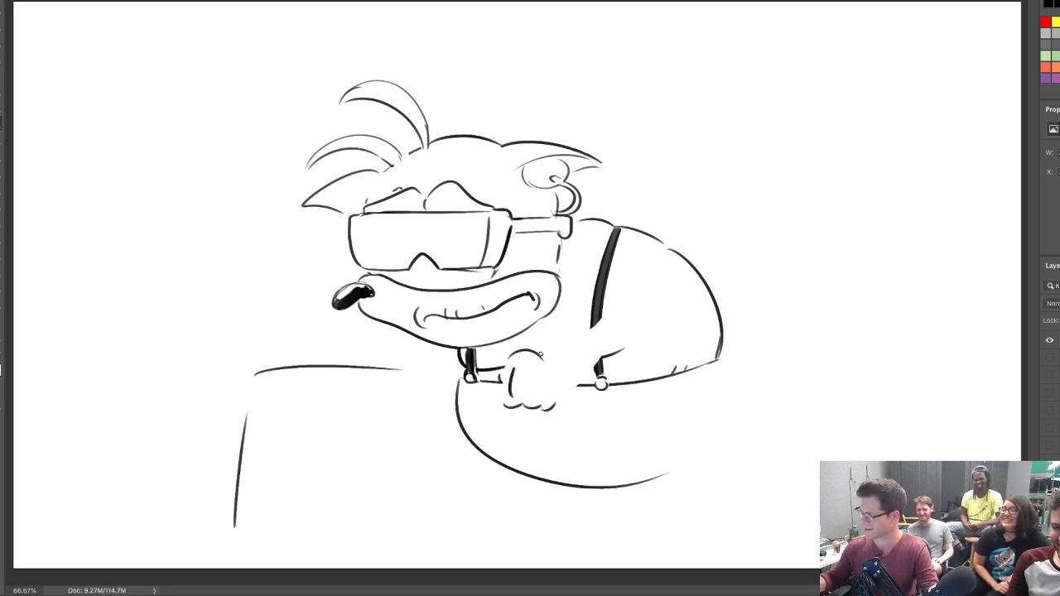
pyautogui.moveTo(543, 353); pyautogui.dragTo(570, 377)
pyautogui.moveTo(548, 359); pyautogui.dragTo(556, 401)
# Erase the strap's lower end and nearby waistline, and draw a smooth curved forearm from the fist up into the torso
pyautogui.press('e')
pyautogui.moveTo(620, 350)
pyautogui.mouseDown()
pyautogui.moveTo(587, 381)
pyautogui.moveTo(636, 382)
pyautogui.mouseUp()
pyautogui.press('b')
pyautogui.hotkey('ctrl', 'z')
pyautogui.moveTo(571, 377)
pyautogui.mouseDown()
pyautogui.moveTo(557, 403)
pyautogui.moveTo(646, 341)
pyautogui.mouseUp()
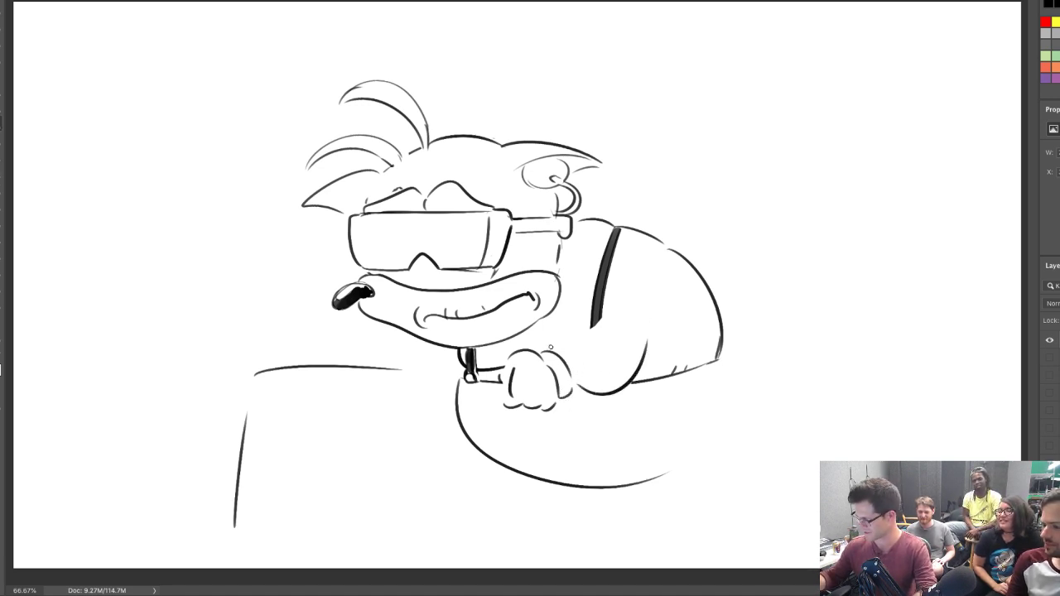
# Select the near fist, rotate it slightly with a free transform, and deselect
pyautogui.press('l')
pyautogui.moveTo(542, 339)
pyautogui.mouseDown()
pyautogui.moveTo(505, 396)
pyautogui.moveTo(579, 383)
pyautogui.moveTo(548, 338)
pyautogui.moveTo(597, 348)
pyautogui.mouseUp()
pyautogui.hotkey('ctrl', 't')
pyautogui.press('Return')
pyautogui.hotkey('ctrl', 'd')
pyautogui.press('b')
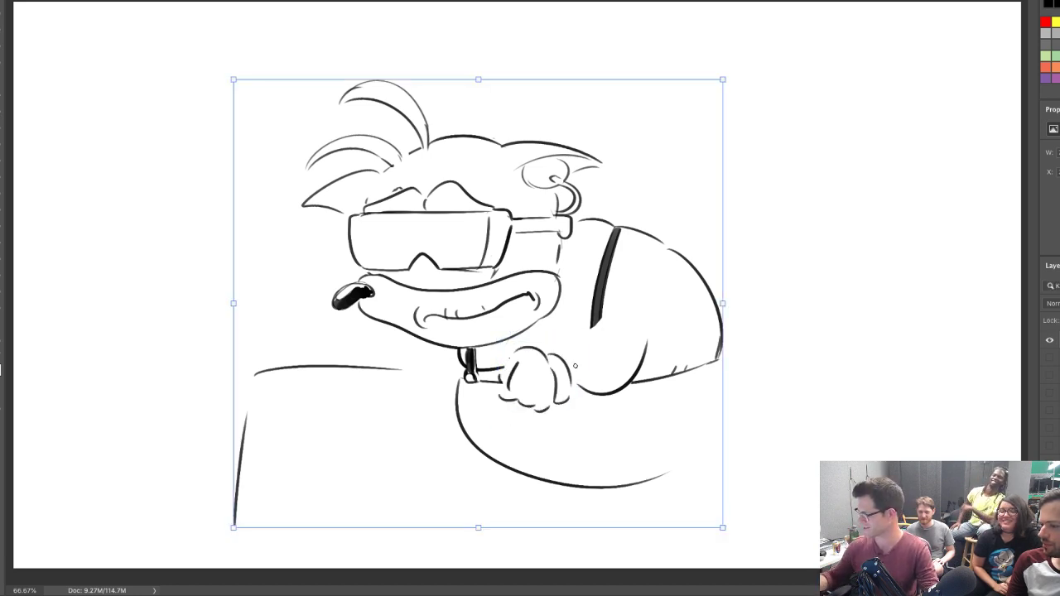
# Replace the smooth near forearm with wavy outlines and extend the black shoulder strap down to the arm
pyautogui.press('e')
pyautogui.moveTo(586, 387)
pyautogui.mouseDown()
pyautogui.moveTo(625, 375)
pyautogui.moveTo(652, 349)
pyautogui.moveTo(610, 397)
pyautogui.moveTo(621, 342)
pyautogui.mouseUp()
pyautogui.press('b')
pyautogui.moveTo(575, 374)
pyautogui.mouseDown()
pyautogui.moveTo(606, 381)
pyautogui.moveTo(626, 363)
pyautogui.moveTo(620, 323)
pyautogui.moveTo(588, 340)
pyautogui.moveTo(595, 369)
pyautogui.moveTo(607, 320)
pyautogui.mouseUp()
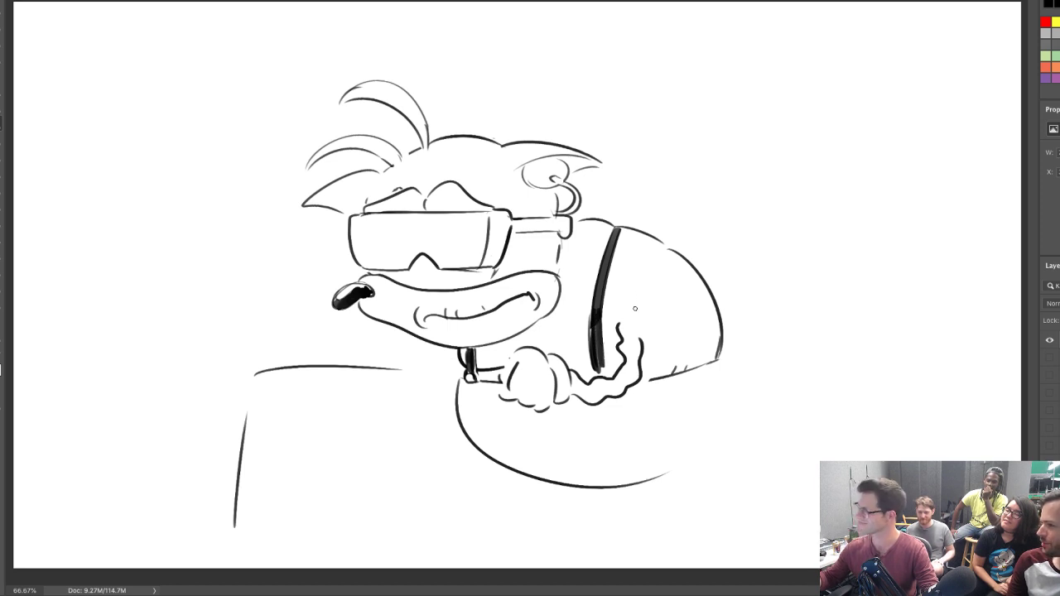
# Erase the block's upper edge and start a thin wavy far arm reaching forward from beneath the chin
pyautogui.press('e')
pyautogui.moveTo(387, 368); pyautogui.dragTo(277, 371)
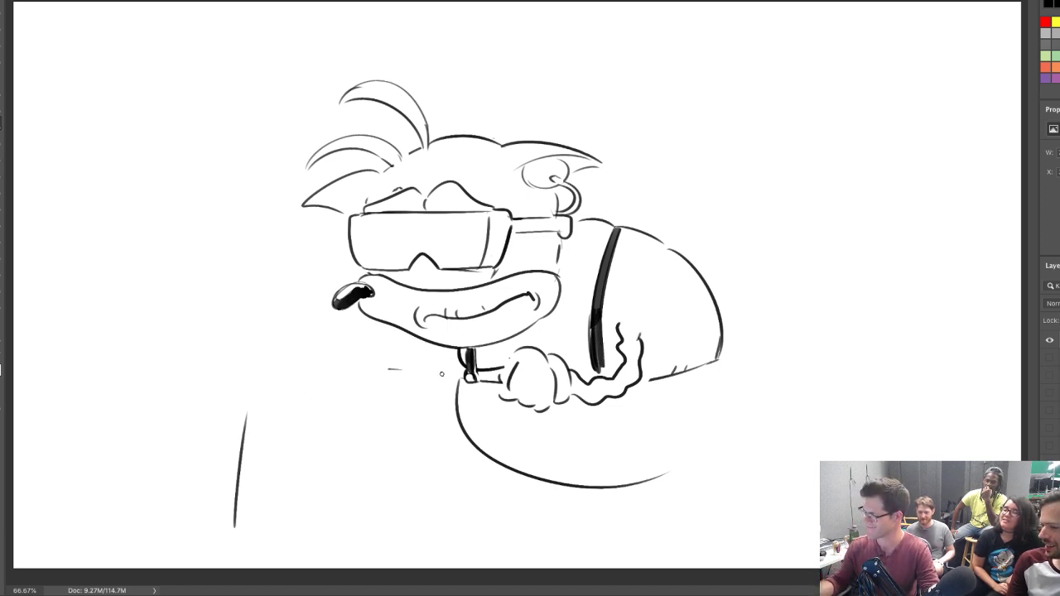
pyautogui.moveTo(386, 377)
pyautogui.mouseDown()
pyautogui.moveTo(450, 375)
pyautogui.moveTo(367, 374)
pyautogui.mouseUp()
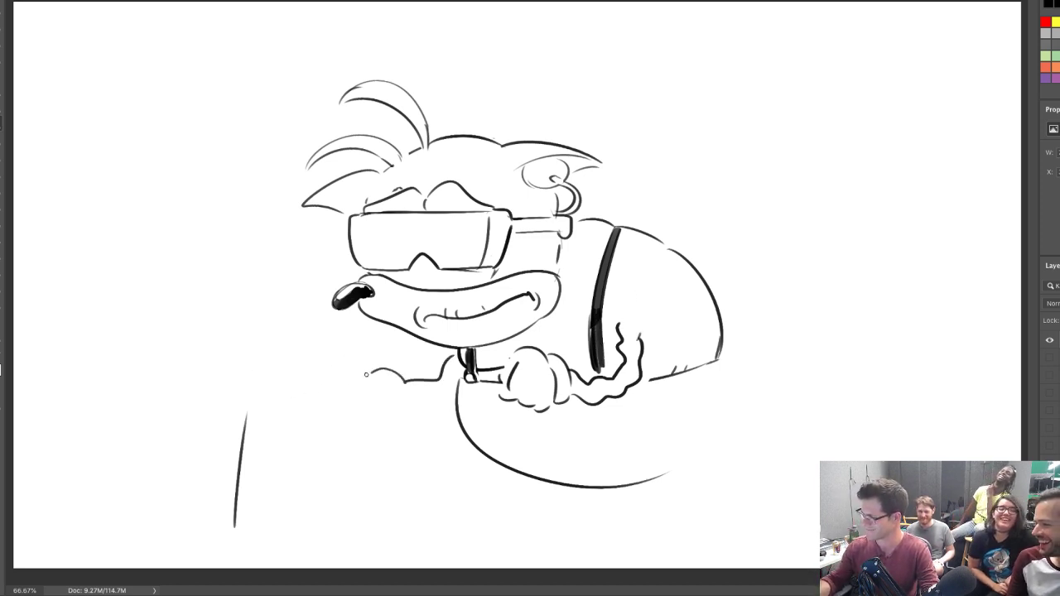
pyautogui.hotkey('ctrl', 'z')
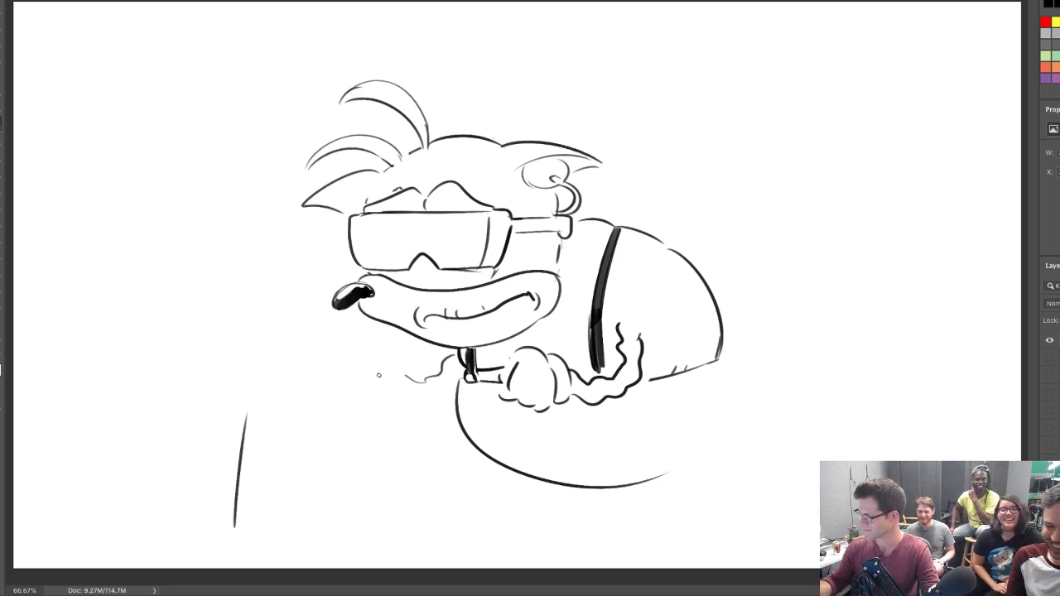
# Try several arrangements of curved finger strokes for the hand at the end of the far arm
pyautogui.press('b')
pyautogui.moveTo(398, 370); pyautogui.dragTo(411, 401)
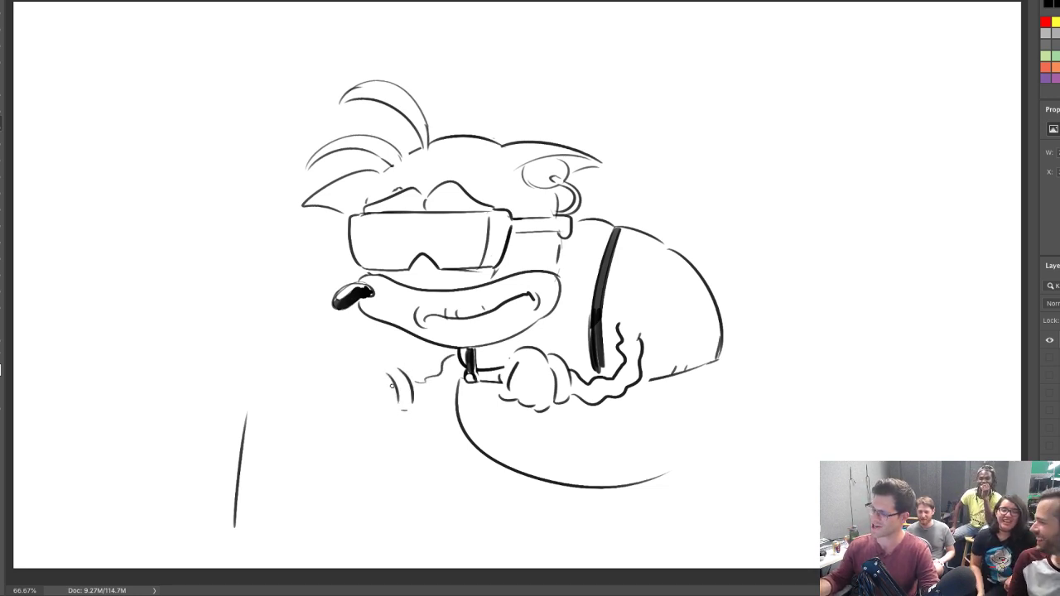
pyautogui.moveTo(372, 373); pyautogui.dragTo(383, 396)
pyautogui.hotkey('ctrl', 'z')
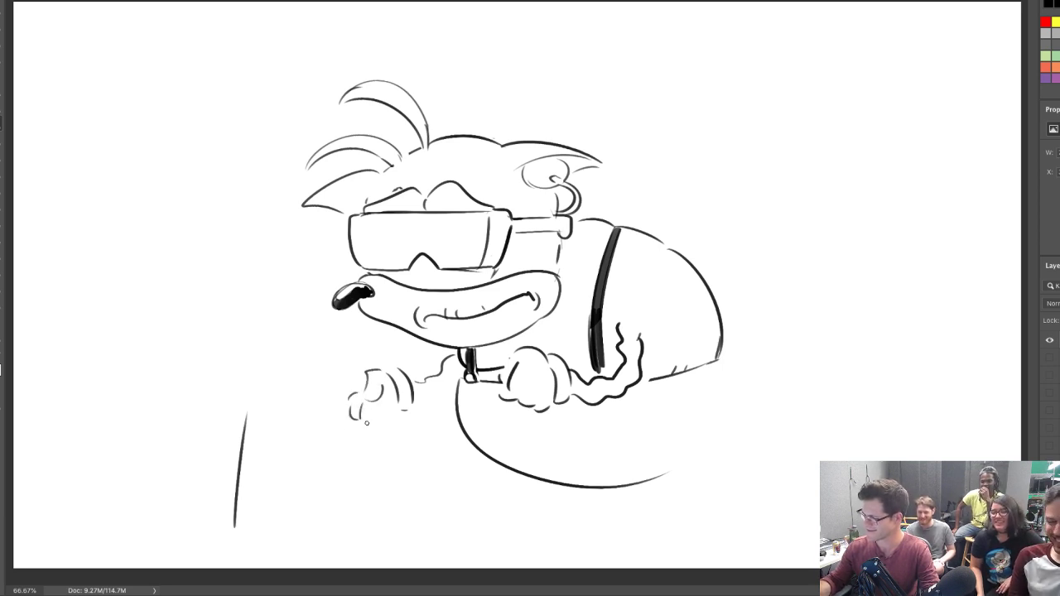
pyautogui.moveTo(385, 402); pyautogui.dragTo(380, 418)
pyautogui.hotkey('ctrl', 'z')
pyautogui.hotkey('ctrl', 'z')
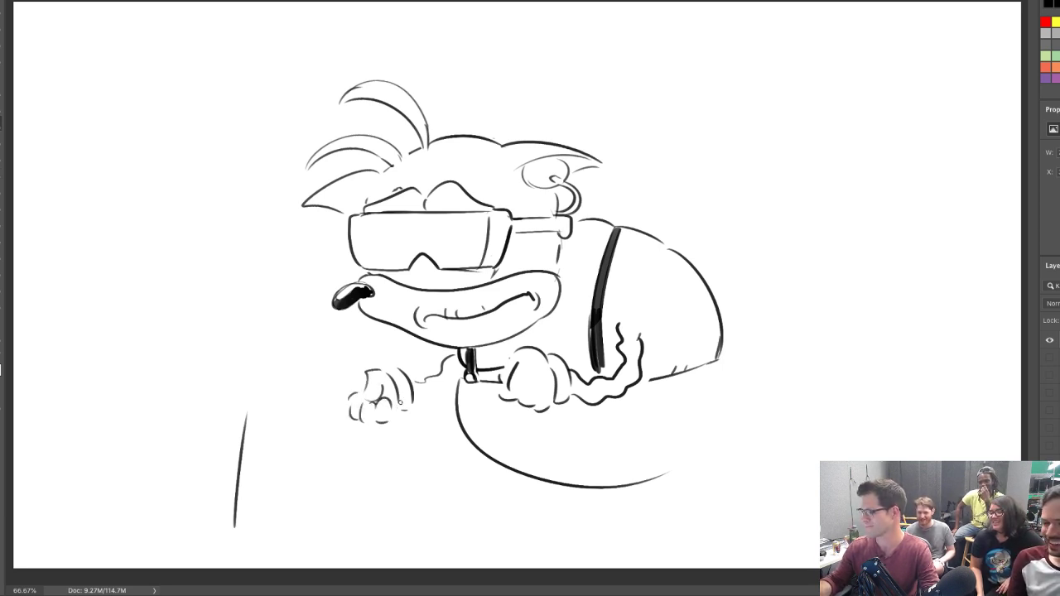
pyautogui.press('e')
pyautogui.moveTo(354, 414)
pyautogui.mouseDown()
pyautogui.moveTo(378, 390)
pyautogui.moveTo(355, 404)
pyautogui.moveTo(362, 411)
pyautogui.mouseUp()
pyautogui.press('b')
pyautogui.moveTo(377, 386); pyautogui.dragTo(373, 415)
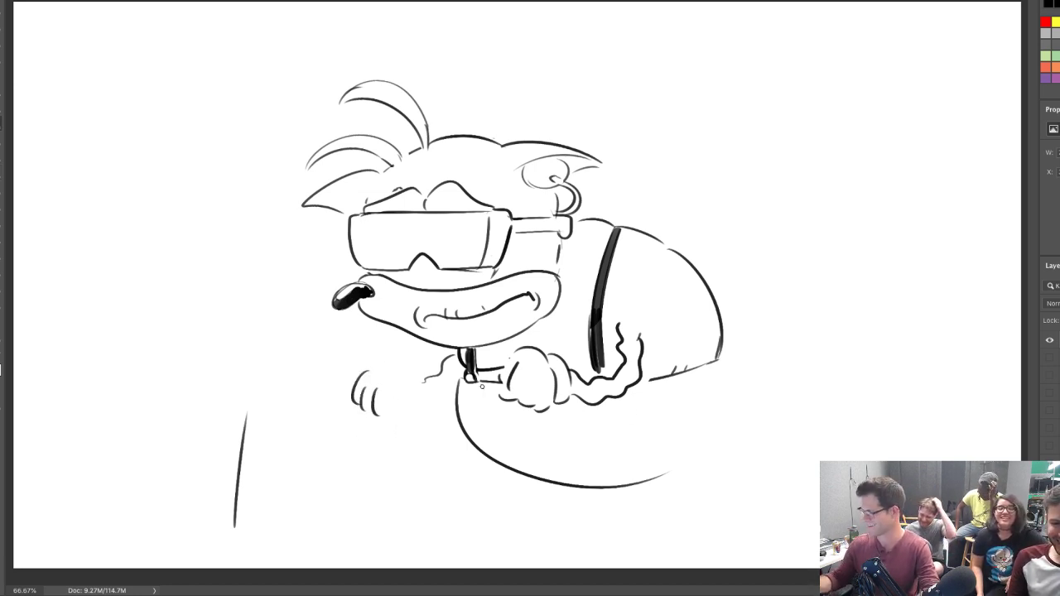
pyautogui.hotkey('ctrl', 'z')
pyautogui.hotkey('ctrl', 'z')
pyautogui.hotkey('ctrl', 'z')
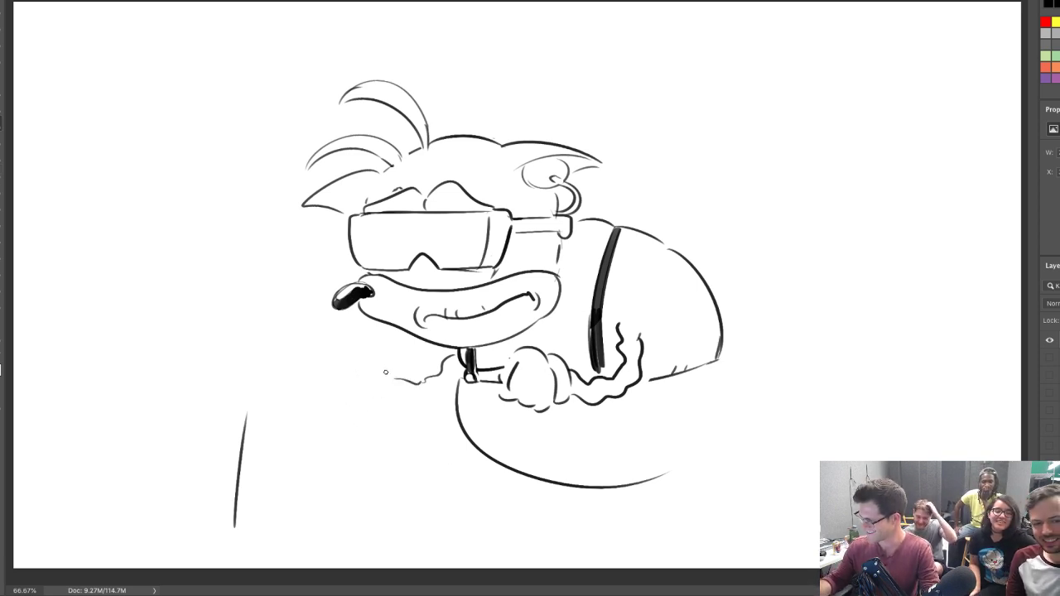
# Draw the far hand with a pointed thumb above a row of four curled fingers
pyautogui.moveTo(385, 372)
pyautogui.mouseDown()
pyautogui.moveTo(361, 423)
pyautogui.moveTo(395, 422)
pyautogui.mouseUp()
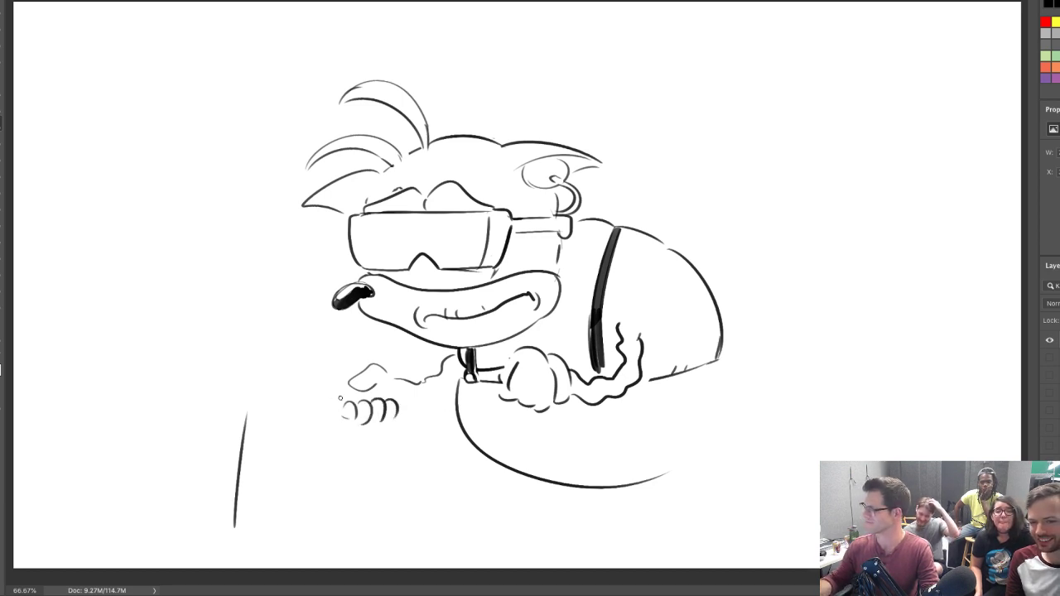
pyautogui.hotkey('ctrl', 'z')
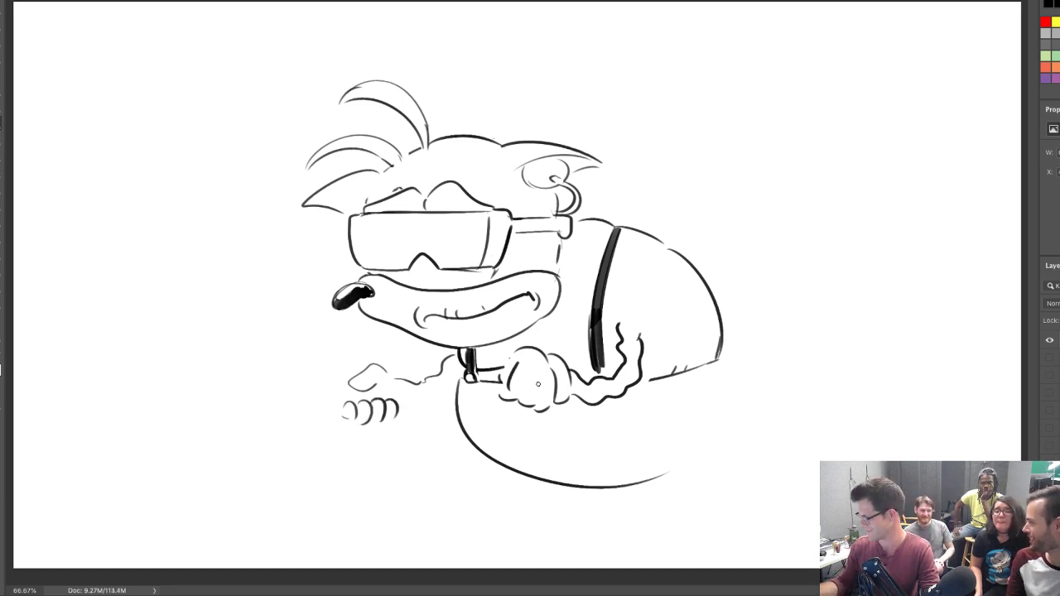
# Select the near fist, shift it slightly down with a free transform, and deselect
pyautogui.press('l')
pyautogui.moveTo(514, 343)
pyautogui.mouseDown()
pyautogui.moveTo(494, 418)
pyautogui.moveTo(573, 414)
pyautogui.moveTo(510, 342)
pyautogui.mouseUp()
pyautogui.hotkey('ctrl', 't')
pyautogui.moveTo(556, 367)
pyautogui.mouseDown()
pyautogui.moveTo(595, 401)
pyautogui.moveTo(592, 385)
pyautogui.mouseUp()
pyautogui.hotkey('ctrl', 'd')
# Clean up the lines around the near fist, reconnect its forearm, and add a curved upper-arm line above the wavy forearm
pyautogui.press('e')
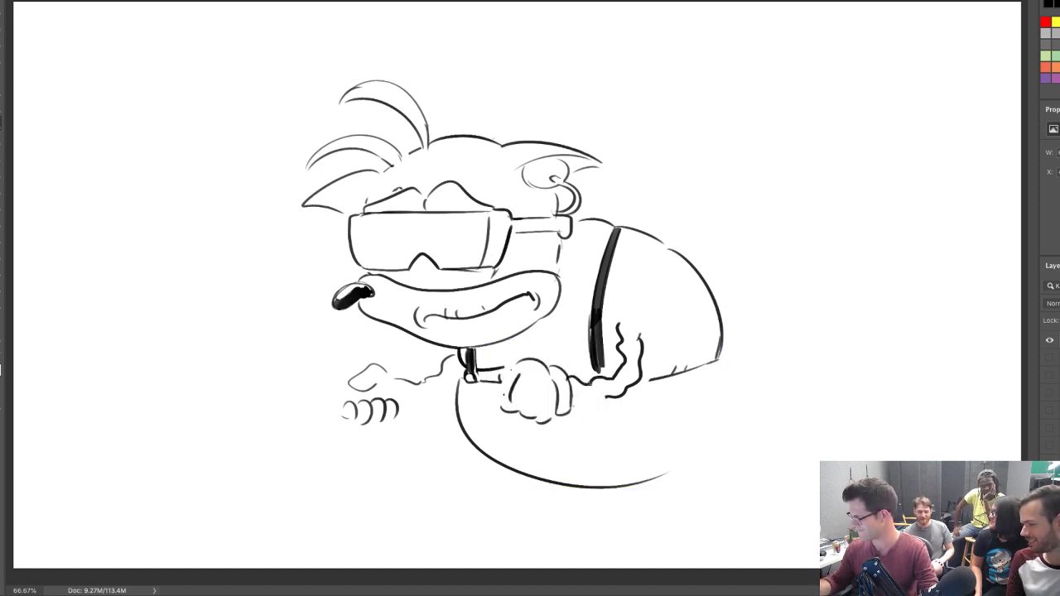
pyautogui.moveTo(492, 366)
pyautogui.mouseDown()
pyautogui.moveTo(500, 375)
pyautogui.moveTo(487, 367)
pyautogui.mouseUp()
pyautogui.press('b')
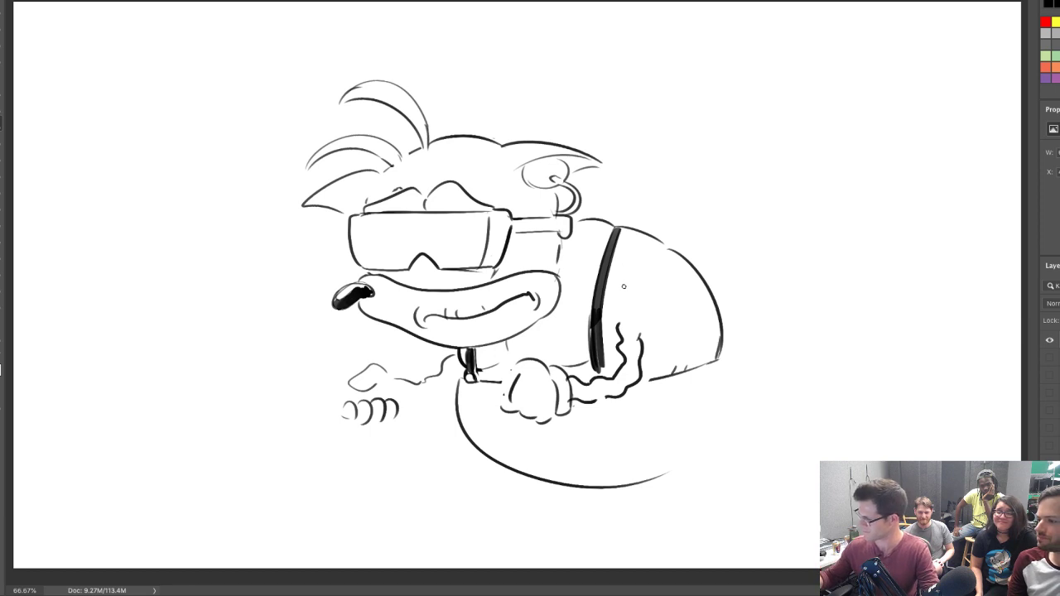
pyautogui.moveTo(624, 287); pyautogui.dragTo(644, 327)
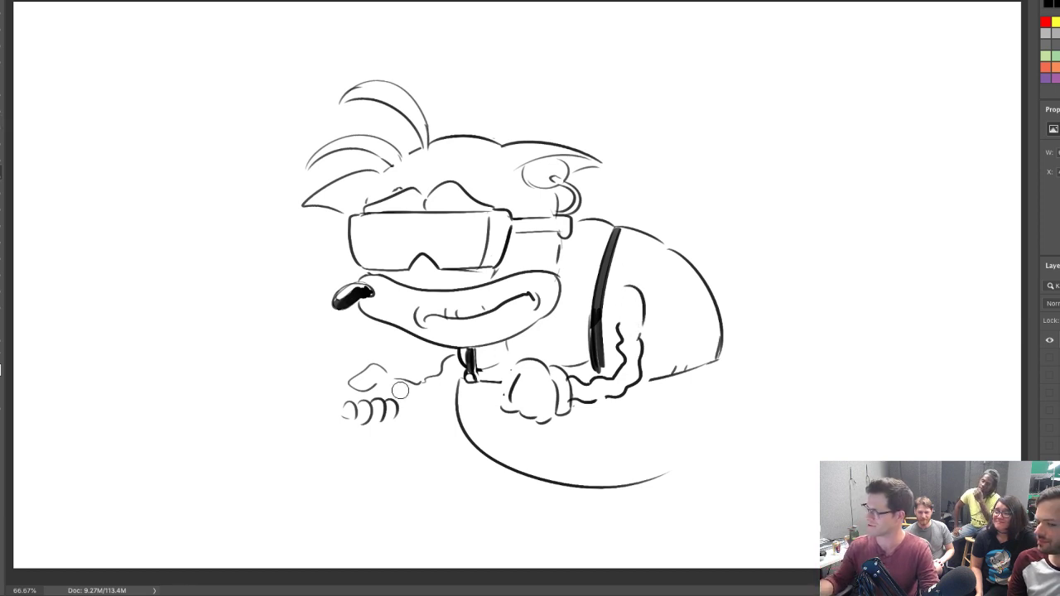
# Close the back of the far hand with a curved stroke from the wrist to the fingers, and enlarge the brush
pyautogui.press('b')
pyautogui.moveTo(401, 382); pyautogui.dragTo(407, 415)
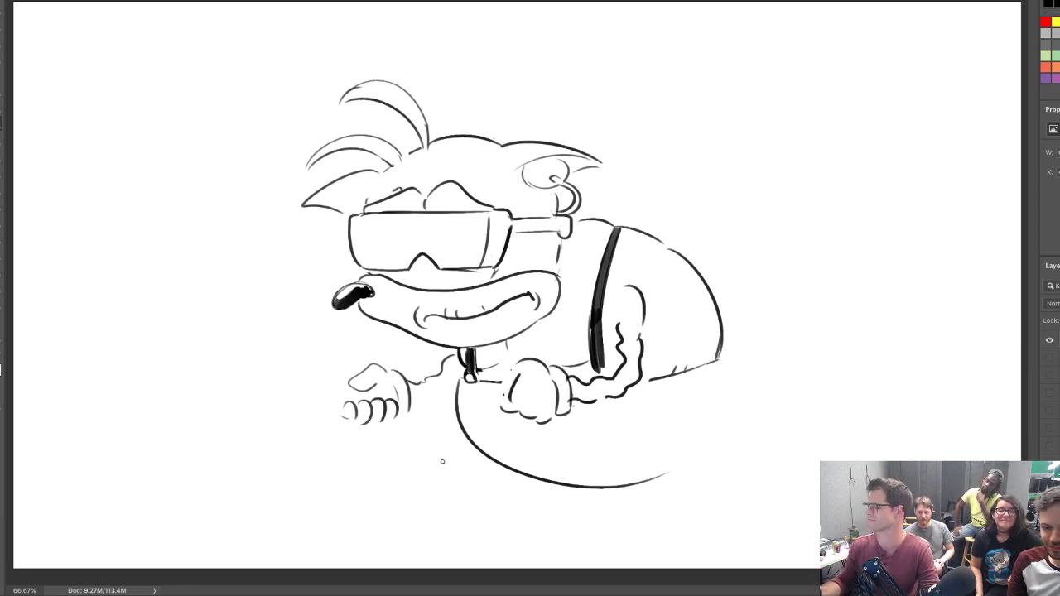
pyautogui.press(']')
pyautogui.press(']')
pyautogui.press(']')
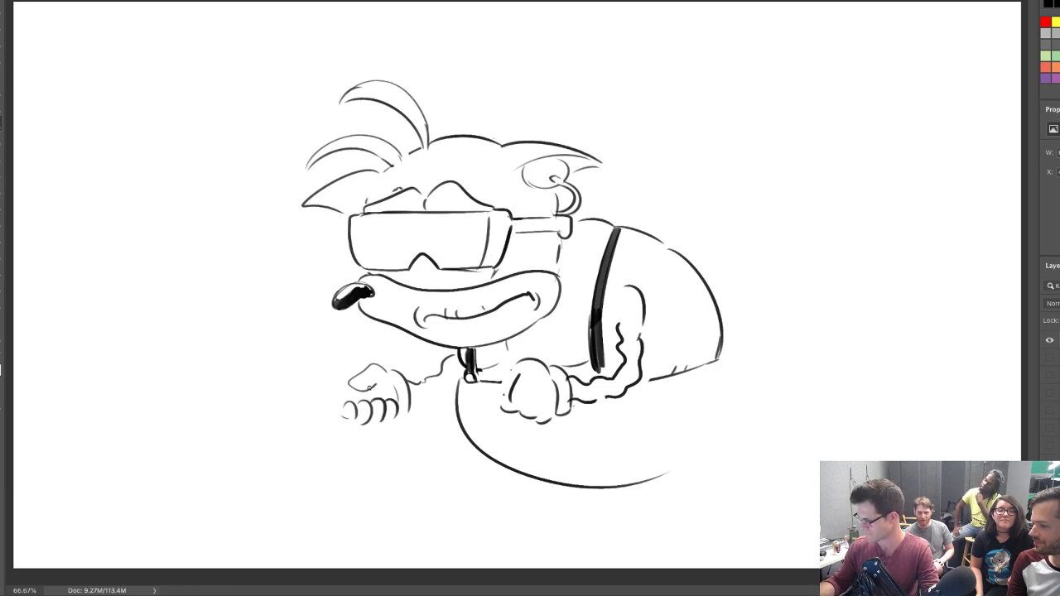
# Draw a curved tube line from the far hand down to the ground, and two short horizontal bar lines meeting the near fist
pyautogui.moveTo(369, 388); pyautogui.dragTo(437, 471)
pyautogui.hotkey('ctrl', 'z')
pyautogui.moveTo(378, 386); pyautogui.dragTo(445, 495)
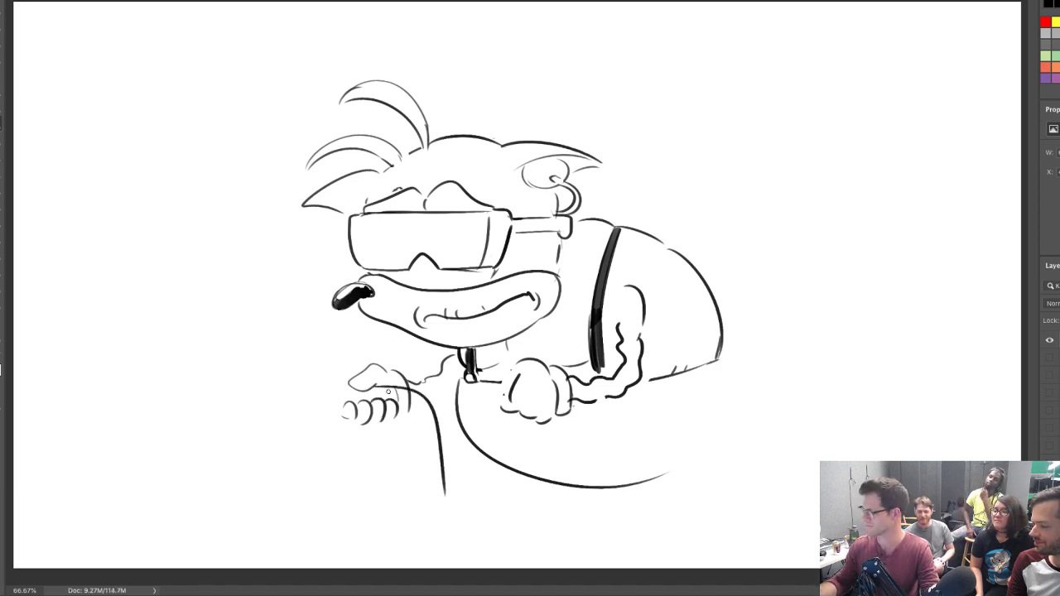
pyautogui.press('e')
pyautogui.moveTo(453, 398)
pyautogui.mouseDown()
pyautogui.moveTo(504, 387)
pyautogui.moveTo(504, 398)
pyautogui.mouseUp()
pyautogui.press('b')
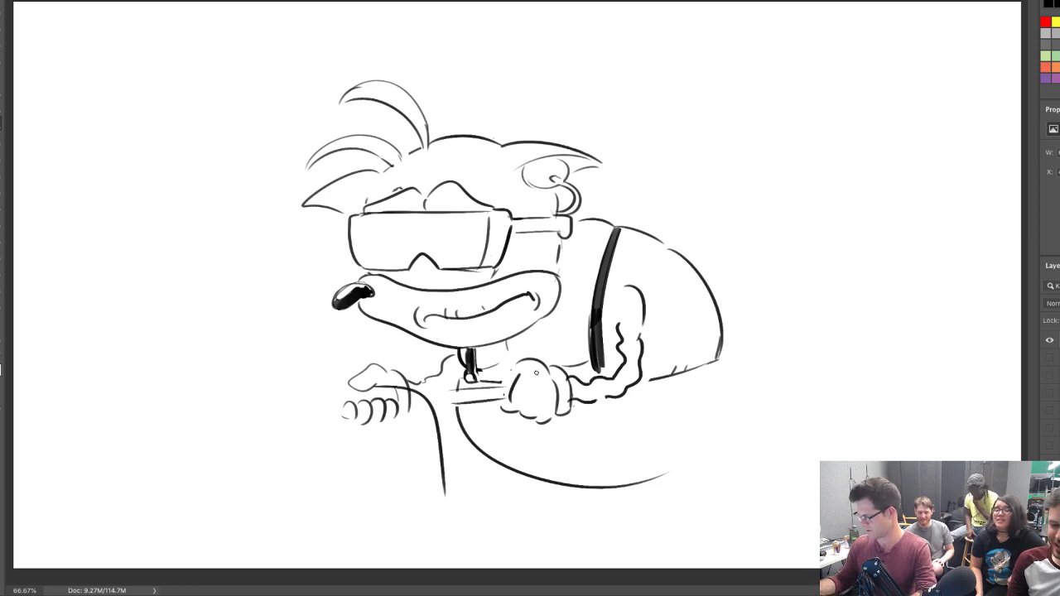
# Select the near fist, shift it slightly down onto the bar with a free transform, and deselect
pyautogui.press('l')
pyautogui.moveTo(530, 346)
pyautogui.mouseDown()
pyautogui.moveTo(500, 438)
pyautogui.moveTo(571, 396)
pyautogui.moveTo(532, 348)
pyautogui.mouseUp()
pyautogui.hotkey('ctrl', 't')
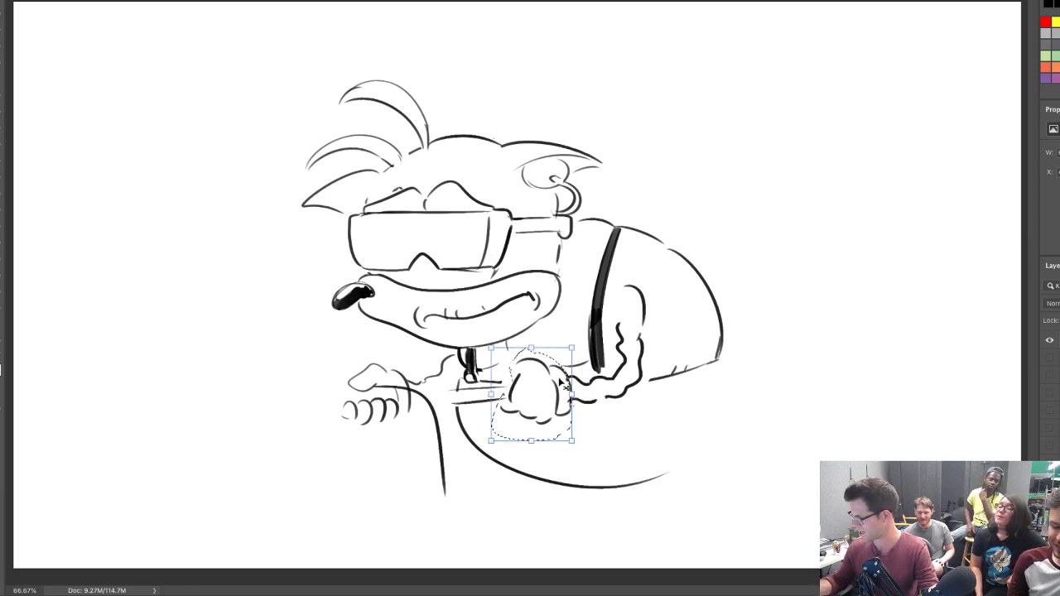
pyautogui.moveTo(560, 383); pyautogui.dragTo(560, 388)
pyautogui.hotkey('ctrl', 'd')
# Straighten the walker's top bar between the hands and erase the bend of the earlier curved line
pyautogui.press('e')
pyautogui.moveTo(450, 403)
pyautogui.mouseDown()
pyautogui.moveTo(489, 396)
pyautogui.moveTo(465, 389)
pyautogui.moveTo(505, 389)
pyautogui.moveTo(506, 404)
pyautogui.mouseUp()
pyautogui.press('e')
pyautogui.moveTo(378, 396); pyautogui.dragTo(468, 388)
pyautogui.press('b')
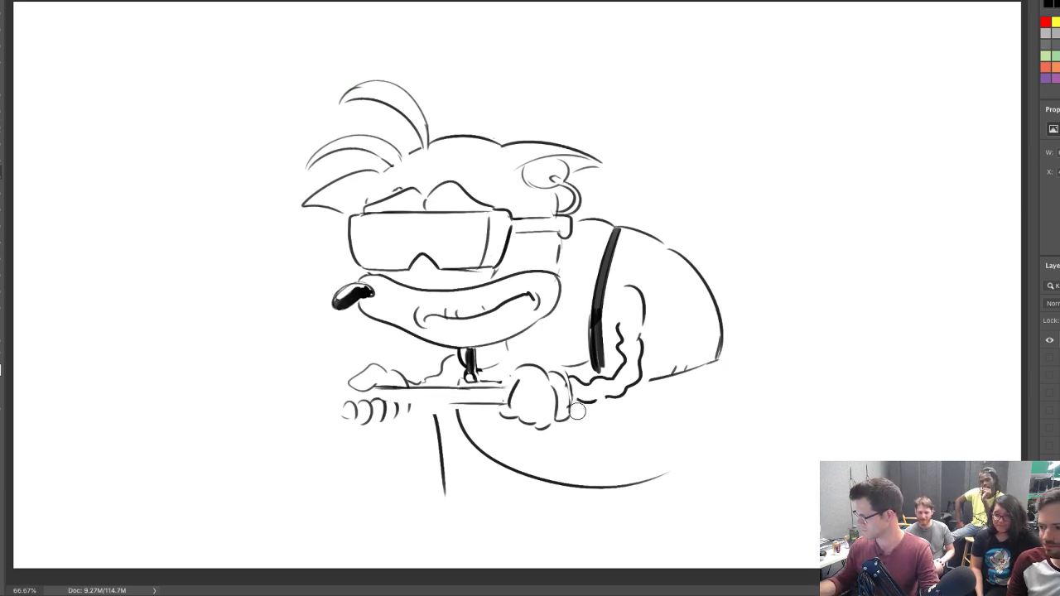
# Draw two parallel curved lines from behind the near fist downward as the walker's near rear leg
pyautogui.moveTo(599, 416); pyautogui.dragTo(596, 504)
pyautogui.hotkey('ctrl', 'z')
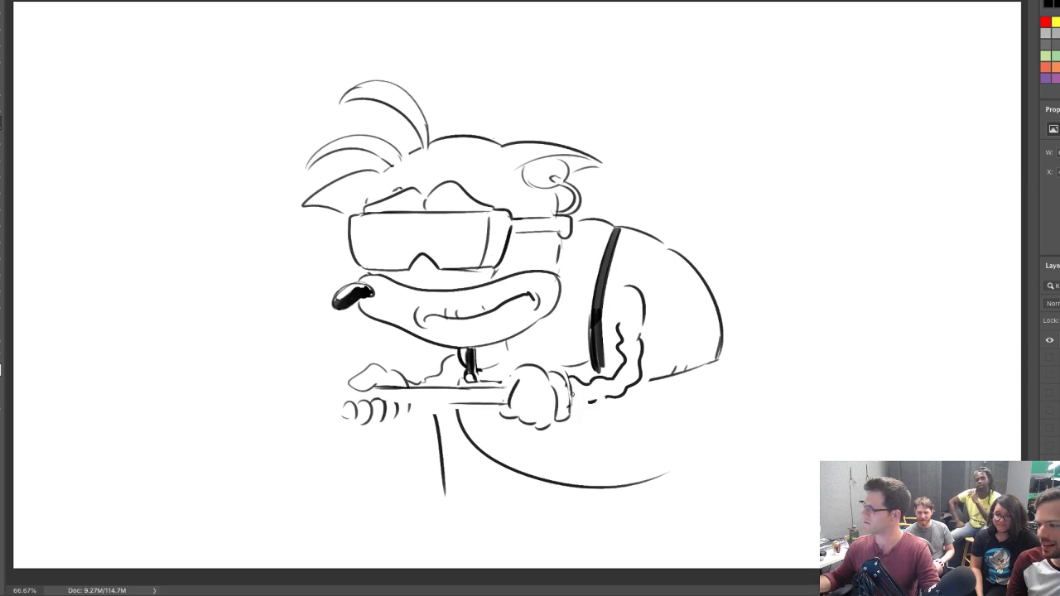
pyautogui.moveTo(606, 406); pyautogui.dragTo(610, 513)
pyautogui.moveTo(571, 401); pyautogui.dragTo(591, 518)
# Redraw the near front leg as a rounded curve beside the fist and draw the far front leg's outer curve
pyautogui.press('e')
pyautogui.moveTo(436, 418)
pyautogui.mouseDown()
pyautogui.moveTo(472, 406)
pyautogui.moveTo(448, 536)
pyautogui.mouseUp()
pyautogui.press('b')
pyautogui.moveTo(351, 388); pyautogui.dragTo(281, 536)
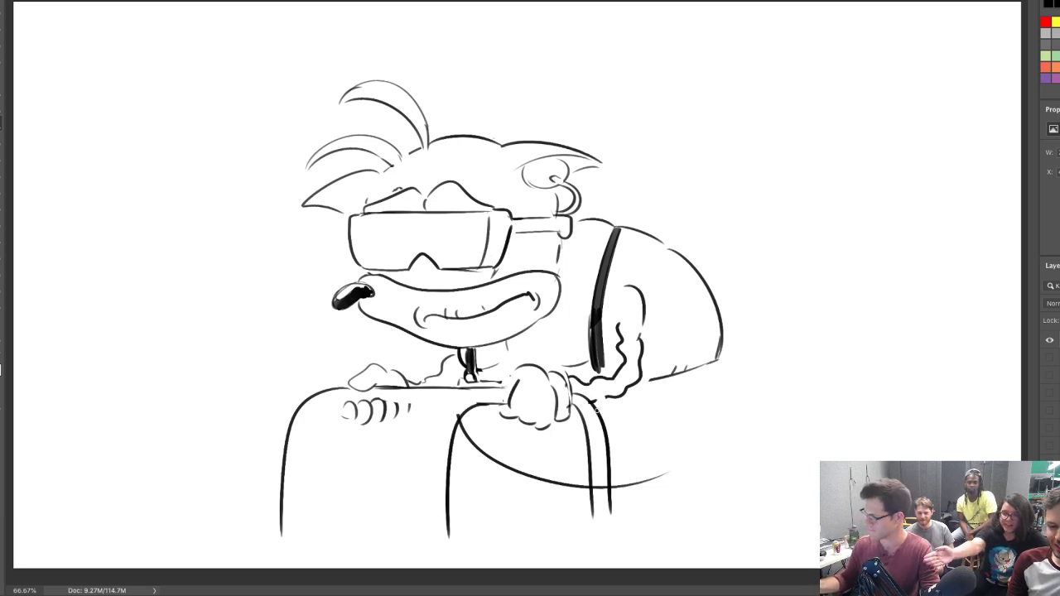
# Erase the far hand's curled fingers, add the top bar's lower edge, and draw the far front leg's inner curve
pyautogui.moveTo(333, 404); pyautogui.dragTo(460, 404)
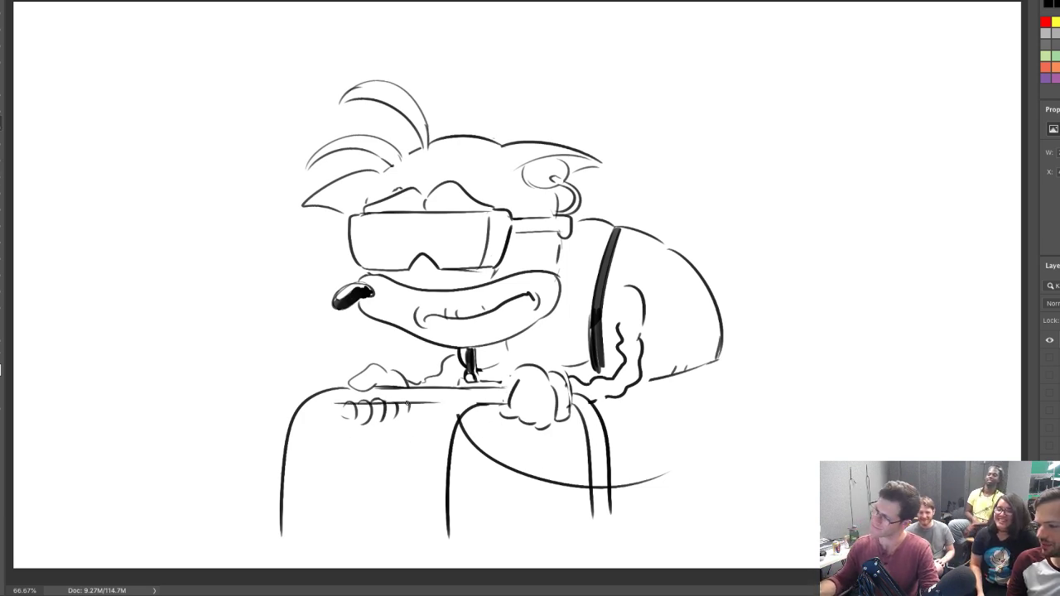
pyautogui.moveTo(394, 403); pyautogui.dragTo(405, 406)
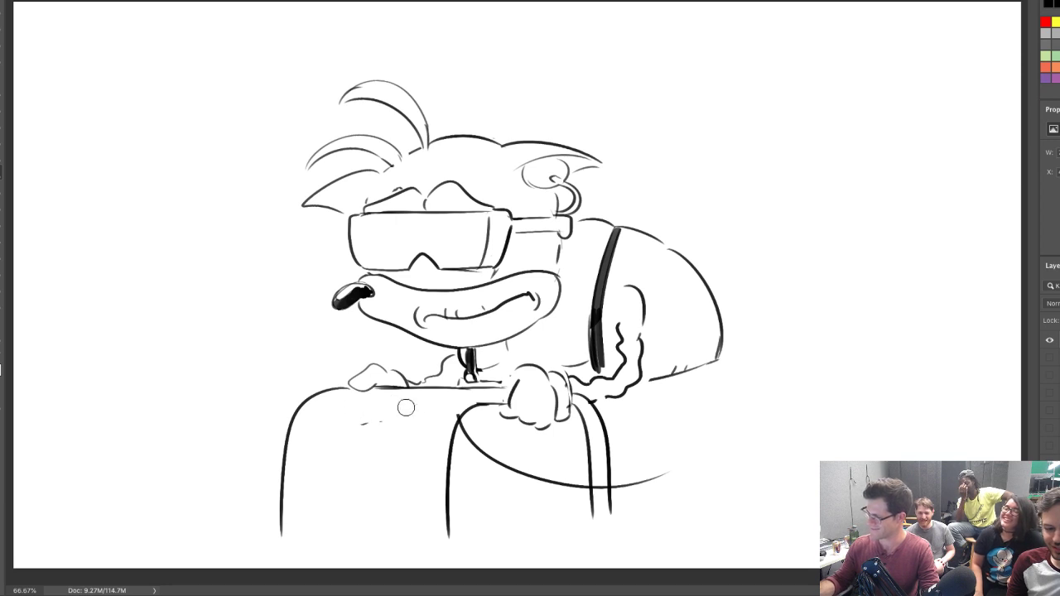
pyautogui.press('b')
pyautogui.moveTo(335, 409)
pyautogui.mouseDown()
pyautogui.moveTo(468, 409)
pyautogui.moveTo(396, 427)
pyautogui.moveTo(318, 512)
pyautogui.moveTo(317, 534)
pyautogui.mouseUp()
pyautogui.press('e')
pyautogui.press('b')
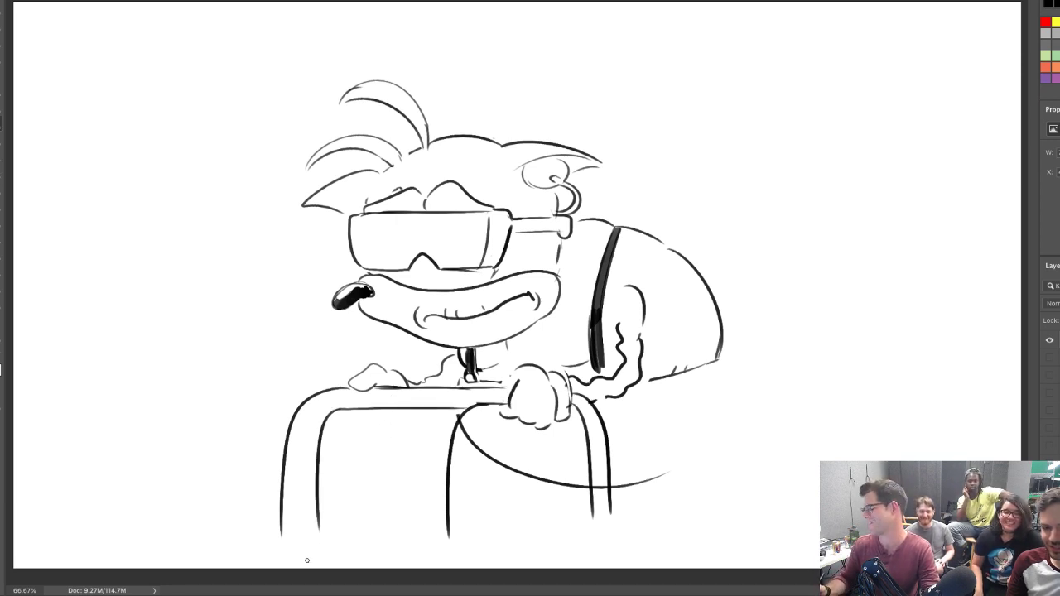
pyautogui.hotkey('ctrl', 'z')
pyautogui.moveTo(337, 408); pyautogui.dragTo(301, 531)
# Draw the far rear leg's two curved lines, double the near front leg's outline, and erase the belly line crossing it
pyautogui.moveTo(378, 409); pyautogui.dragTo(417, 520)
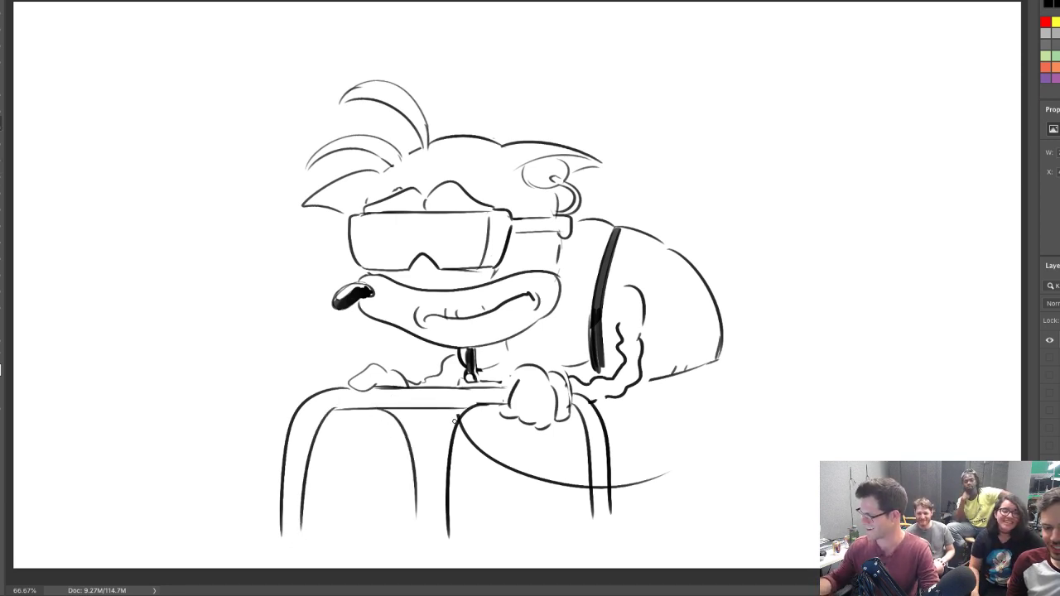
pyautogui.press('e')
pyautogui.moveTo(469, 402)
pyautogui.mouseDown()
pyautogui.moveTo(446, 467)
pyautogui.moveTo(465, 416)
pyautogui.moveTo(448, 482)
pyautogui.moveTo(481, 408)
pyautogui.moveTo(467, 515)
pyautogui.moveTo(488, 412)
pyautogui.moveTo(477, 516)
pyautogui.moveTo(486, 398)
pyautogui.moveTo(456, 530)
pyautogui.mouseUp()
pyautogui.press('b')
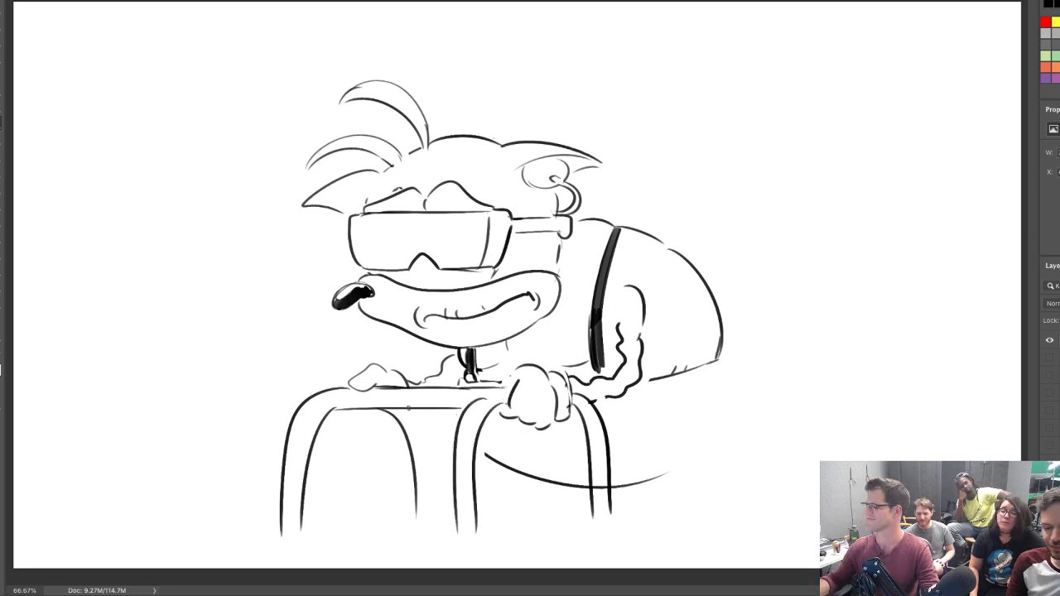
pyautogui.moveTo(408, 407); pyautogui.dragTo(438, 530)
pyautogui.hotkey('ctrl', 'z')
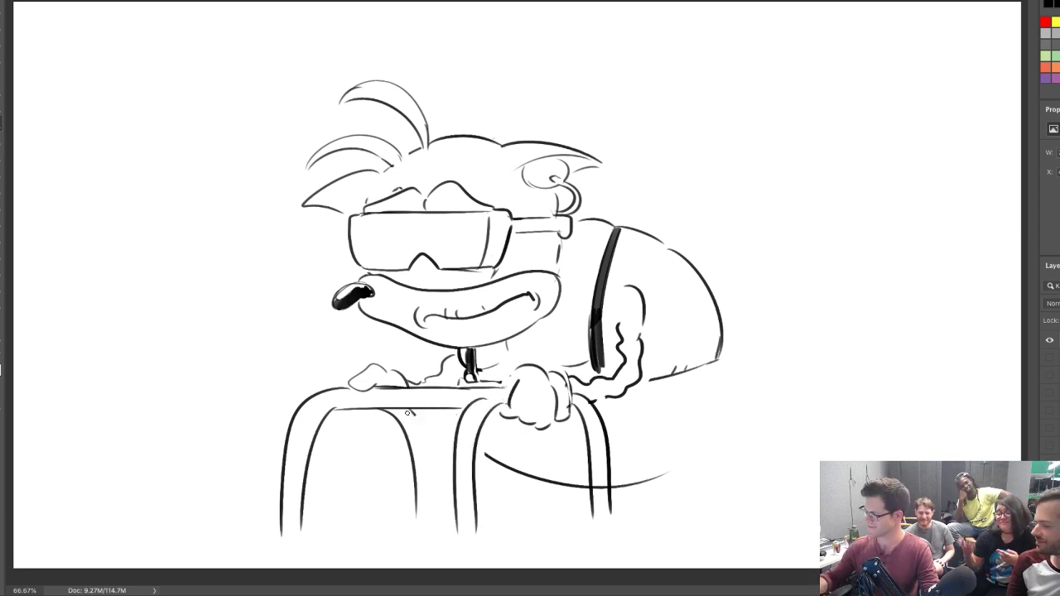
pyautogui.moveTo(411, 411); pyautogui.dragTo(434, 531)
# Move the whole drawing up the canvas and redraw the far front leg's inner edge as a straighter curve
pyautogui.press('v')
pyautogui.moveTo(655, 407); pyautogui.dragTo(644, 349)
pyautogui.press('e')
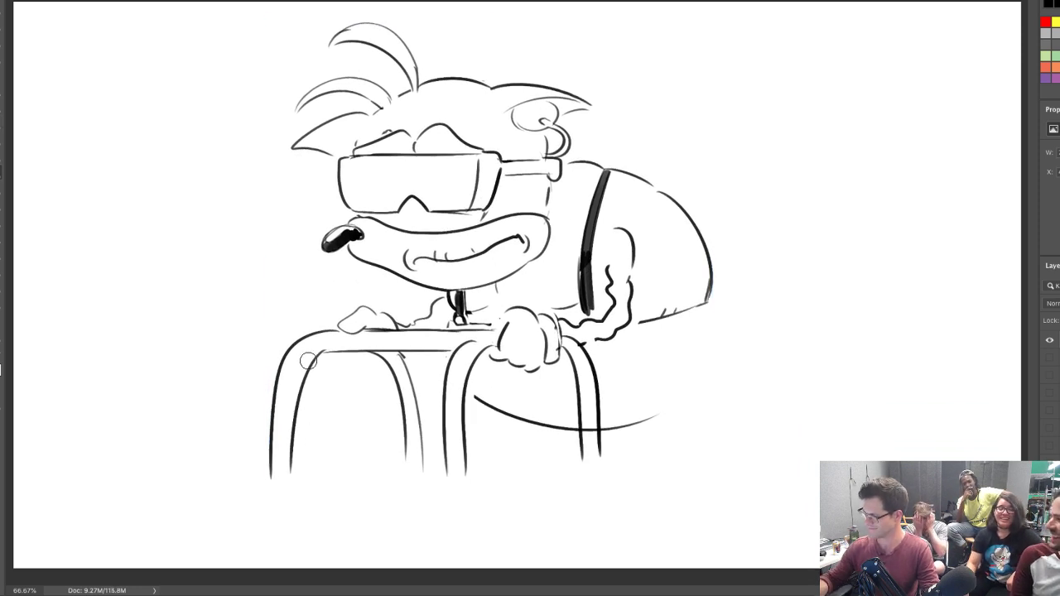
pyautogui.moveTo(311, 362); pyautogui.dragTo(284, 494)
pyautogui.press('b')
pyautogui.hotkey('ctrl', 'z')
pyautogui.hotkey('ctrl', 'z')
pyautogui.moveTo(305, 363); pyautogui.dragTo(293, 490)
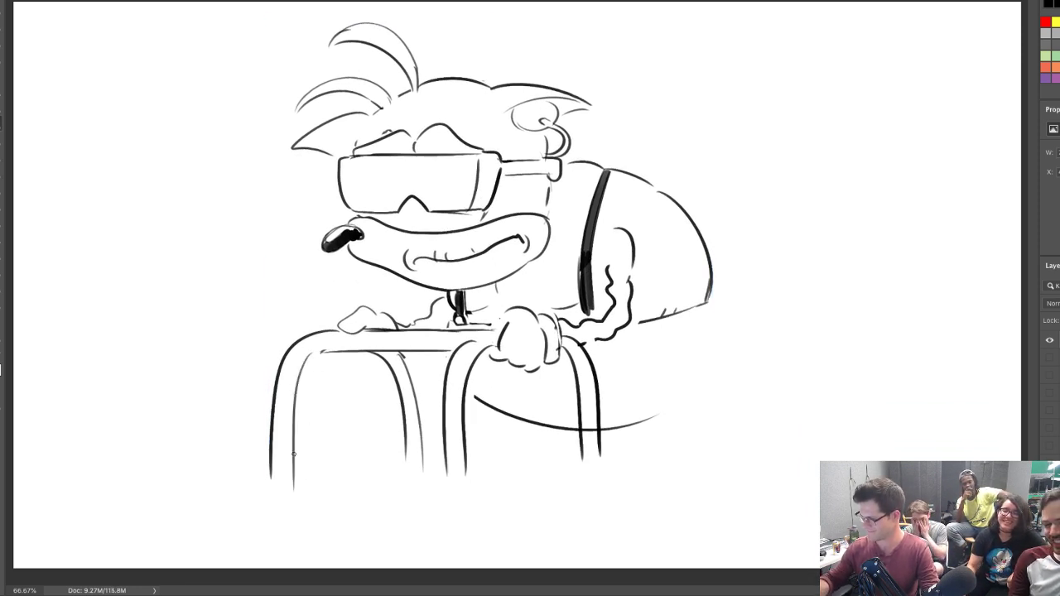
# Draw a horizontal two-line crossbar between the walker's front legs, clearing the leg lines that pass through it
pyautogui.moveTo(333, 439); pyautogui.dragTo(432, 439)
pyautogui.hotkey('ctrl', 'z')
pyautogui.moveTo(299, 433); pyautogui.dragTo(436, 433)
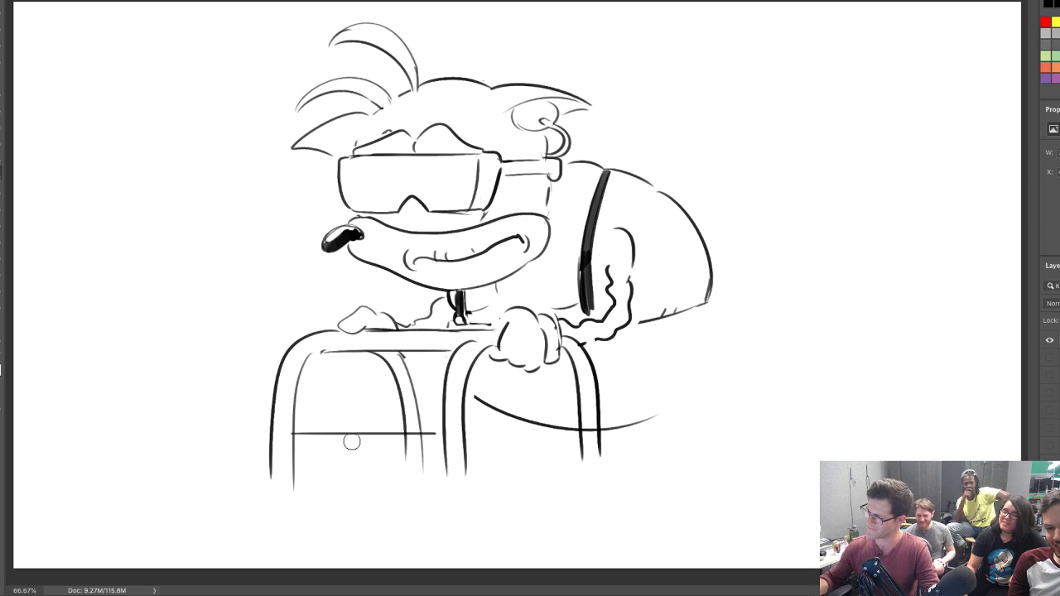
pyautogui.hotkey('ctrl', 'z')
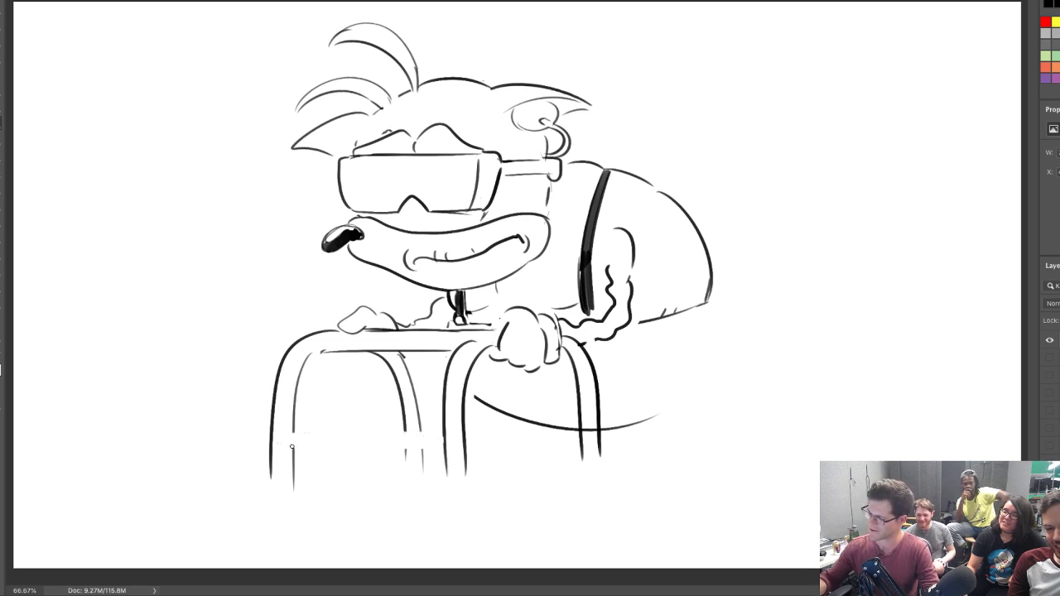
pyautogui.moveTo(291, 446); pyautogui.dragTo(443, 445)
pyautogui.moveTo(290, 430); pyautogui.dragTo(430, 430)
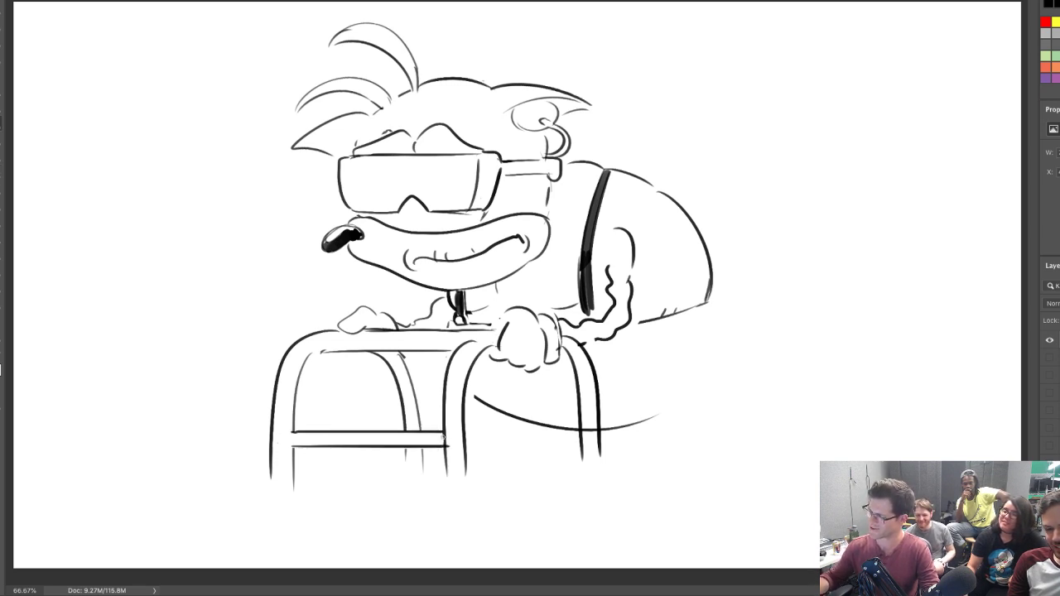
# Extend the far front leg downward and scale the whole drawing down slightly with a free transform
pyautogui.moveTo(270, 440)
pyautogui.mouseDown()
pyautogui.moveTo(280, 503)
pyautogui.moveTo(289, 455)
pyautogui.moveTo(292, 545)
pyautogui.mouseUp()
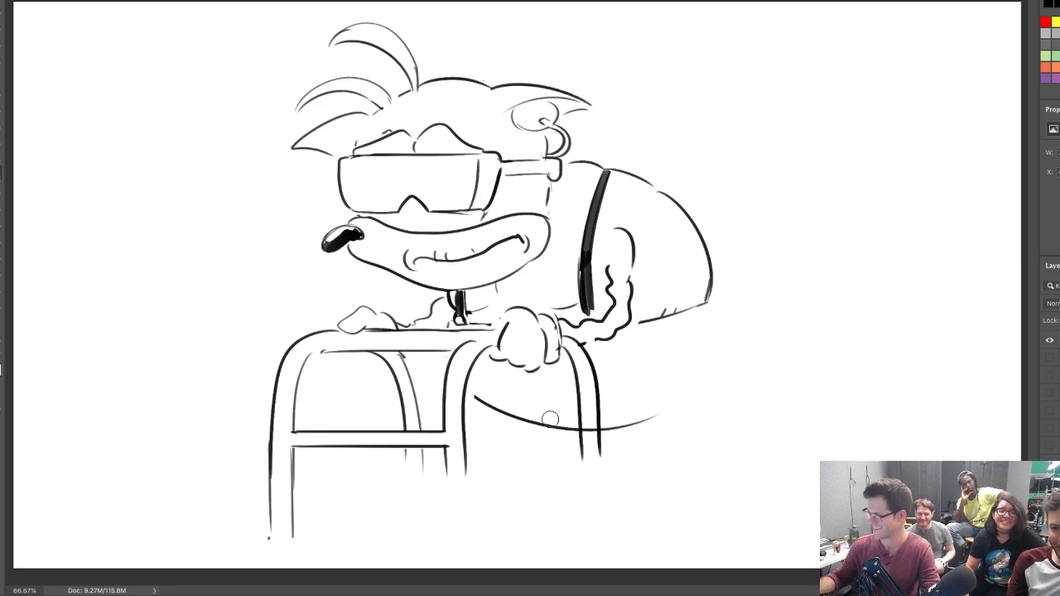
pyautogui.hotkey('ctrl', 't')
pyautogui.moveTo(267, 539)
pyautogui.mouseDown()
pyautogui.moveTo(306, 492)
pyautogui.moveTo(341, 524)
pyautogui.mouseUp()
pyautogui.press('Return')
# Draw a round ball foot under the far front leg, then extend the near front leg and give it a matching ball
pyautogui.hotkey('ctrl', 'z')
pyautogui.moveTo(299, 494)
pyautogui.mouseDown()
pyautogui.moveTo(343, 495)
pyautogui.moveTo(338, 526)
pyautogui.mouseUp()
pyautogui.moveTo(334, 486)
pyautogui.mouseDown()
pyautogui.moveTo(346, 506)
pyautogui.moveTo(338, 524)
pyautogui.mouseUp()
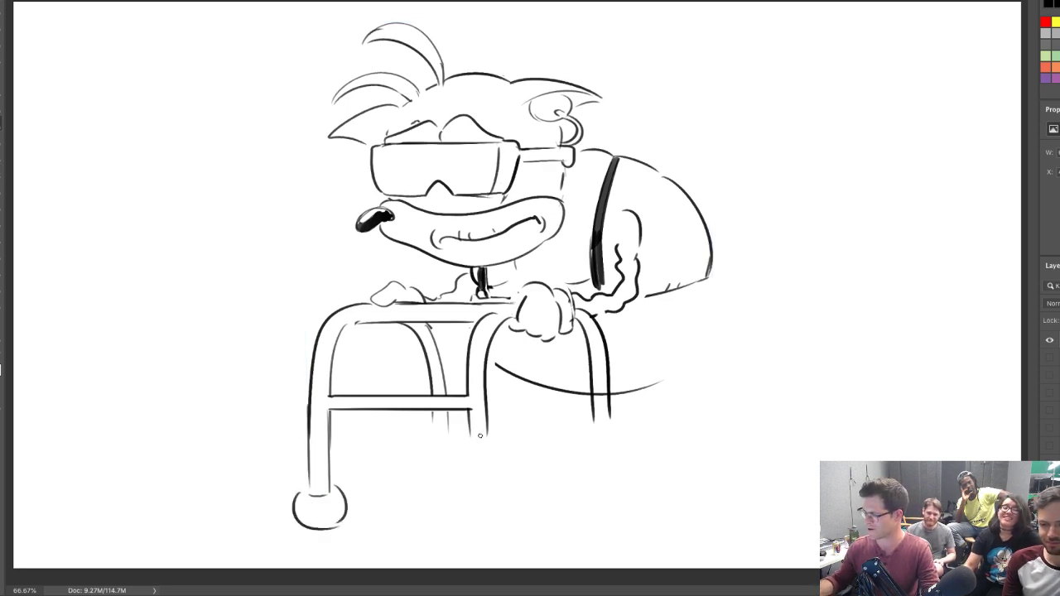
pyautogui.moveTo(468, 411)
pyautogui.mouseDown()
pyautogui.moveTo(468, 502)
pyautogui.moveTo(502, 494)
pyautogui.moveTo(485, 451)
pyautogui.moveTo(484, 498)
pyautogui.moveTo(486, 468)
pyautogui.moveTo(486, 504)
pyautogui.moveTo(502, 526)
pyautogui.mouseUp()
pyautogui.press('e')
pyautogui.press('b')
pyautogui.hotkey('ctrl', 'z')
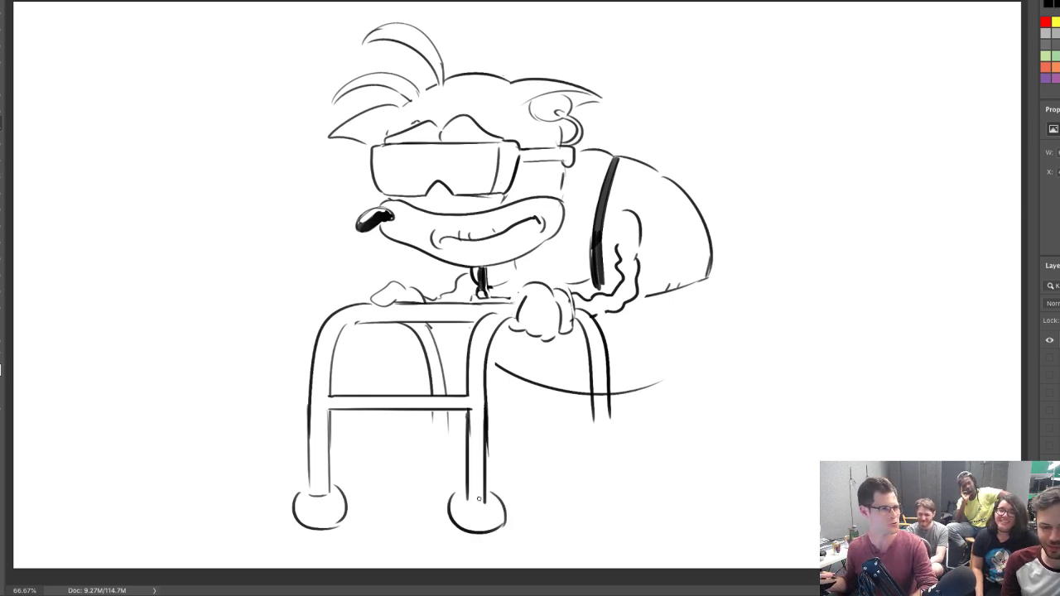
# Select the near front leg's ball foot, move it slightly down, and deselect
pyautogui.press('l')
pyautogui.moveTo(445, 506)
pyautogui.mouseDown()
pyautogui.moveTo(519, 503)
pyautogui.moveTo(445, 505)
pyautogui.mouseUp()
pyautogui.moveTo(498, 513); pyautogui.dragTo(499, 522)
pyautogui.hotkey('ctrl', 'd')
pyautogui.press('b')
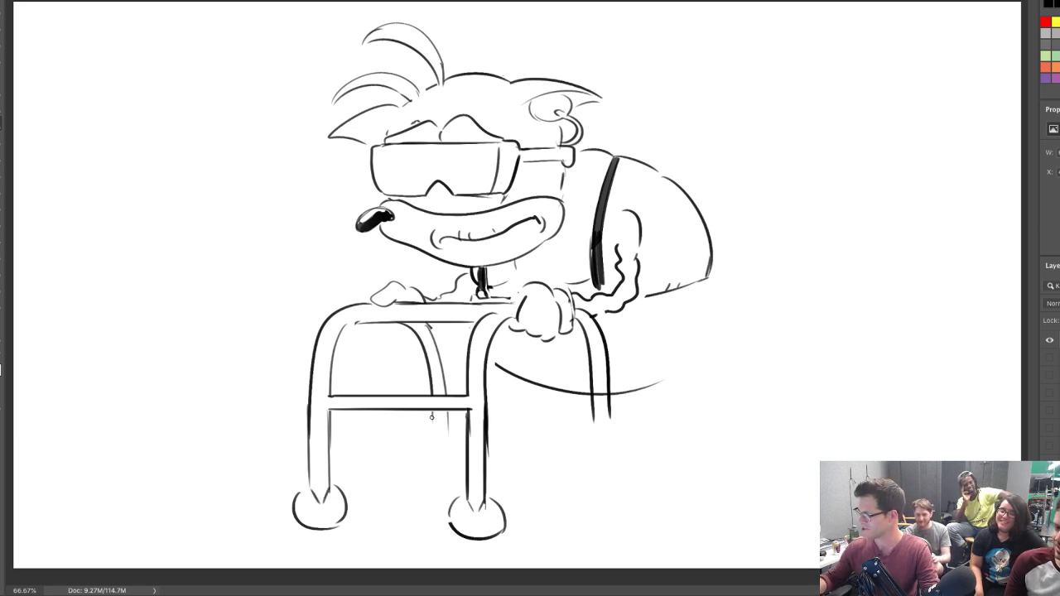
# Extend both lines of the walker's far rear leg downward below the crossbar
pyautogui.moveTo(432, 414)
pyautogui.mouseDown()
pyautogui.moveTo(435, 481)
pyautogui.moveTo(444, 414)
pyautogui.moveTo(449, 480)
pyautogui.moveTo(432, 421)
pyautogui.moveTo(437, 513)
pyautogui.moveTo(464, 451)
pyautogui.moveTo(433, 432)
pyautogui.moveTo(433, 498)
pyautogui.moveTo(445, 434)
pyautogui.moveTo(436, 421)
pyautogui.moveTo(437, 497)
pyautogui.mouseUp()
pyautogui.hotkey('ctrl', 'z')
pyautogui.hotkey('ctrl', 'z')
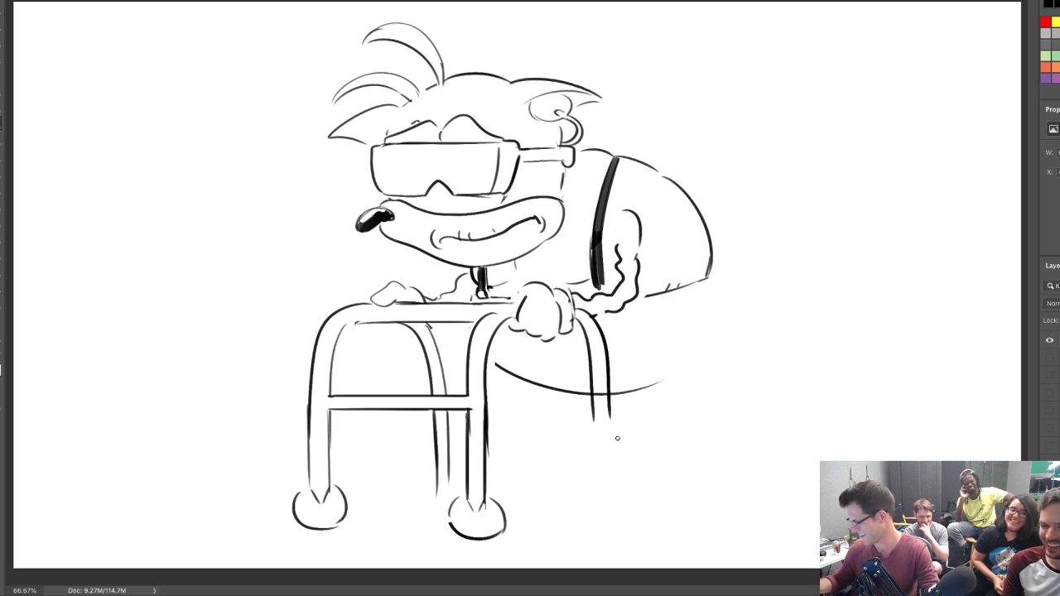
# Lengthen the near rear leg's outlines toward the ground and erase the belly line inside the tube
pyautogui.moveTo(595, 423); pyautogui.dragTo(597, 508)
pyautogui.moveTo(609, 391); pyautogui.dragTo(607, 494)
pyautogui.press('e')
pyautogui.moveTo(597, 372); pyautogui.dragTo(600, 466)
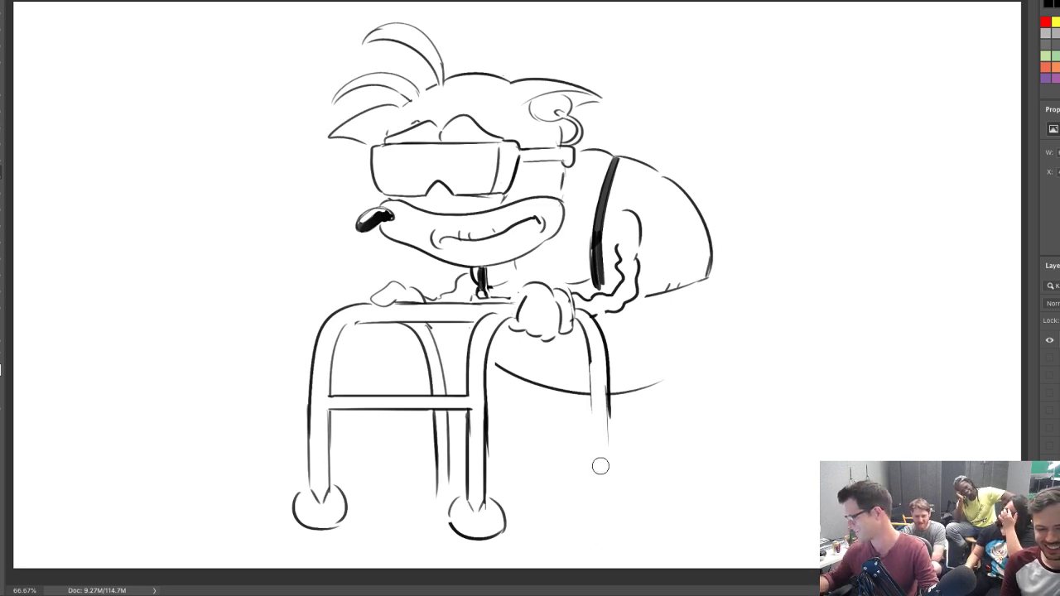
pyautogui.moveTo(591, 372)
pyautogui.mouseDown()
pyautogui.moveTo(591, 477)
pyautogui.moveTo(607, 523)
pyautogui.mouseUp()
pyautogui.hotkey('ctrl', 'z')
pyautogui.hotkey('ctrl', 'z')
# Finish the near rear leg's outer edge and cap its lower end with a flat rubber foot
pyautogui.moveTo(607, 382); pyautogui.dragTo(608, 524)
pyautogui.moveTo(589, 454)
pyautogui.mouseDown()
pyautogui.moveTo(592, 514)
pyautogui.moveTo(607, 527)
pyautogui.moveTo(591, 517)
pyautogui.moveTo(609, 514)
pyautogui.moveTo(585, 514)
pyautogui.moveTo(610, 517)
pyautogui.mouseUp()
pyautogui.hotkey('ctrl', 'z')
pyautogui.press('e')
pyautogui.hotkey('ctrl', 'z')
pyautogui.press('b')
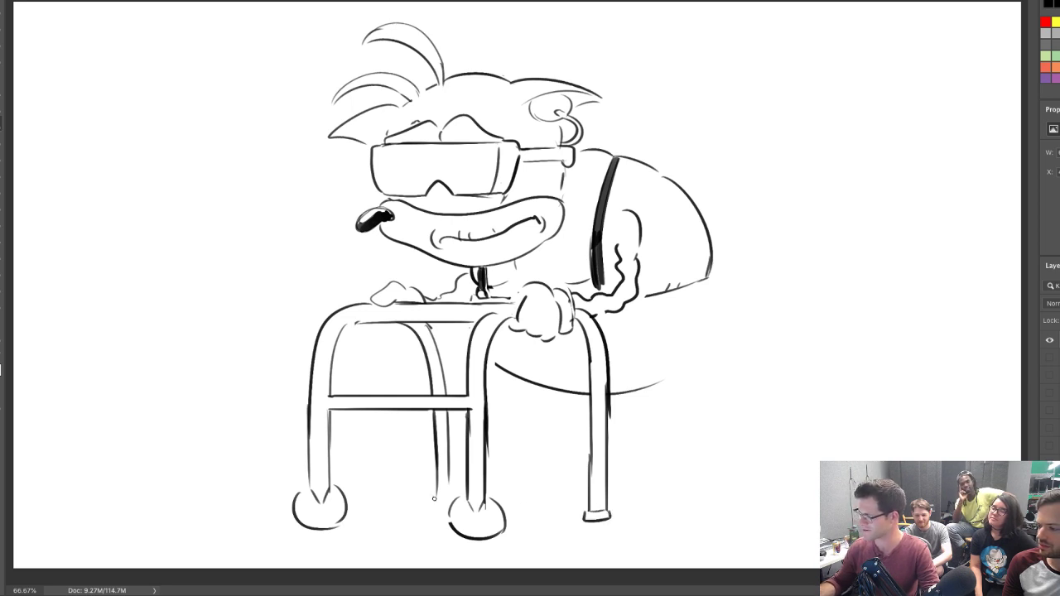
# Add a flat foot to the far rear leg and redraw the near rear leg's foot slightly higher
pyautogui.moveTo(431, 501); pyautogui.dragTo(440, 509)
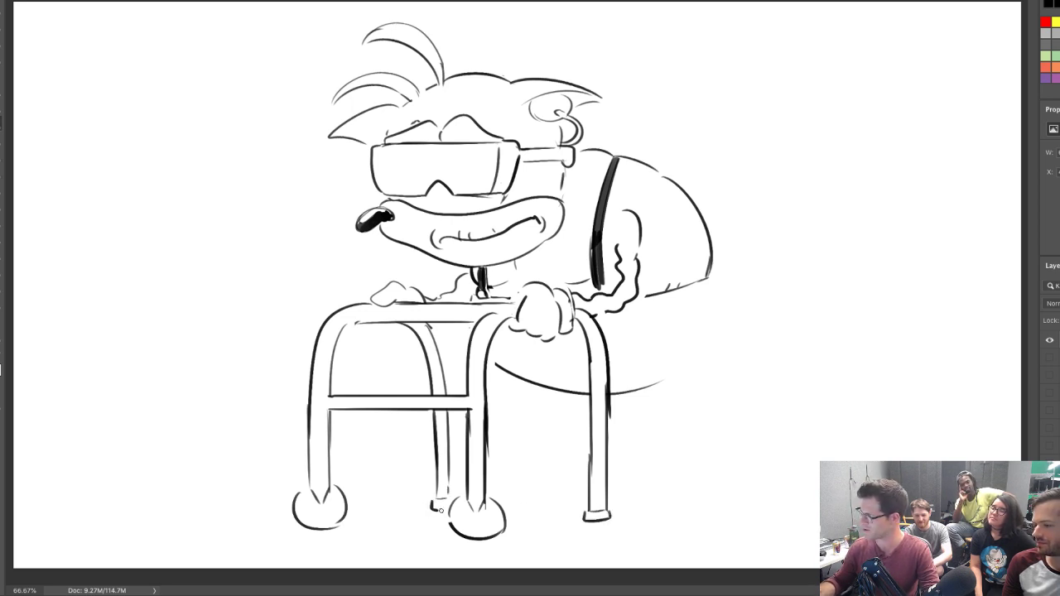
pyautogui.press('e')
pyautogui.press('b')
pyautogui.moveTo(586, 514)
pyautogui.mouseDown()
pyautogui.moveTo(610, 517)
pyautogui.moveTo(611, 504)
pyautogui.mouseUp()
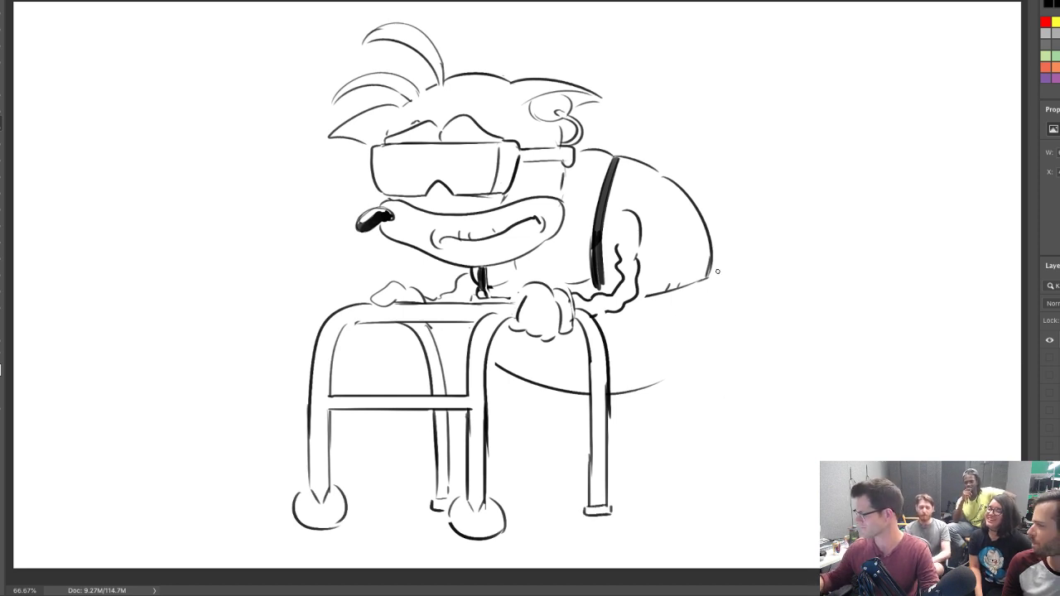
# Draw a curve from the shirt hem down to the belly line to round off the creature's rear
pyautogui.moveTo(717, 271)
pyautogui.mouseDown()
pyautogui.moveTo(633, 392)
pyautogui.moveTo(652, 384)
pyautogui.mouseUp()
pyautogui.press('e')
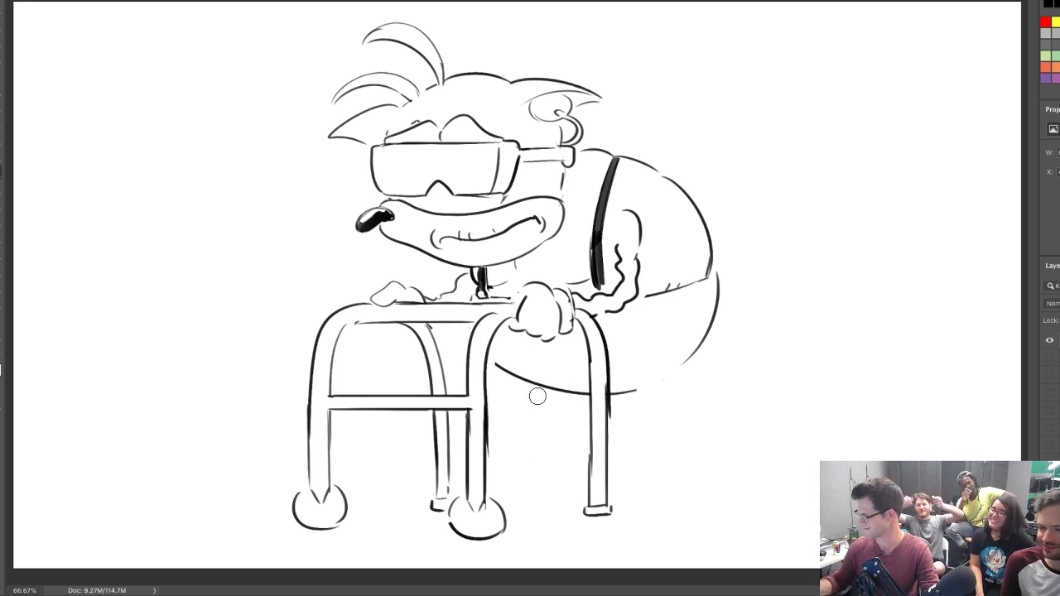
pyautogui.hotkey('ctrl', 'z')
pyautogui.press('b')
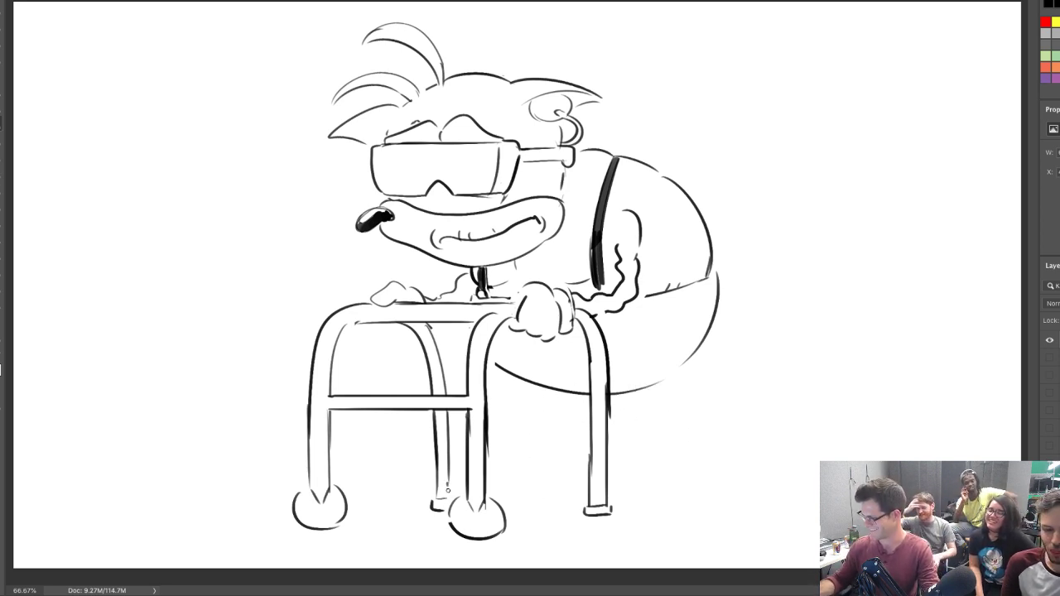
# Draw a large figure-eight loop of sweeping curves beneath the belly, crossing behind the near rear leg, with a doubled outer edge
pyautogui.moveTo(573, 397); pyautogui.dragTo(528, 494)
pyautogui.hotkey('ctrl', 'z')
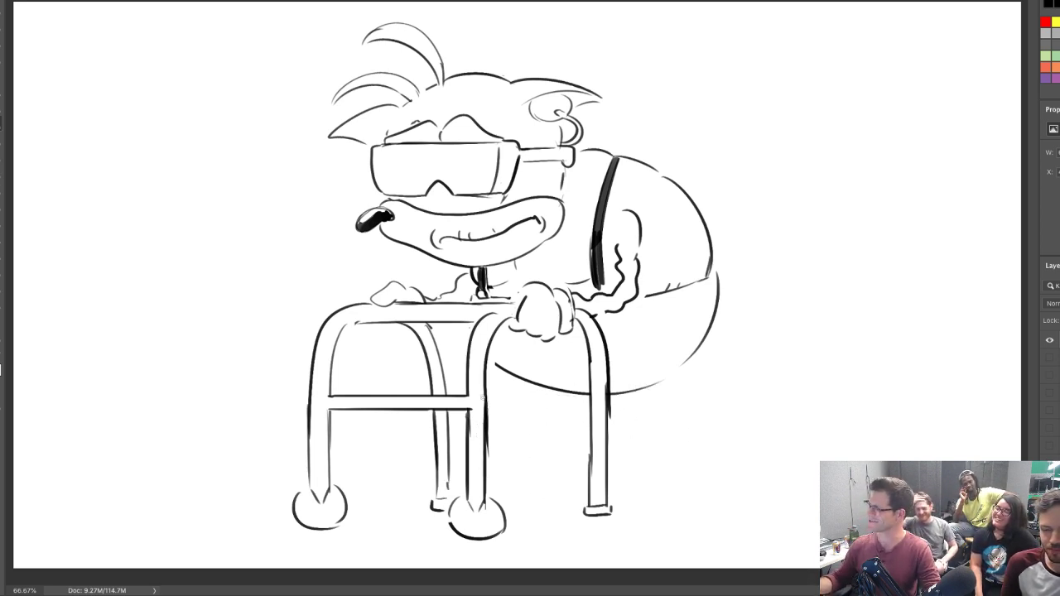
pyautogui.moveTo(489, 398); pyautogui.dragTo(659, 427)
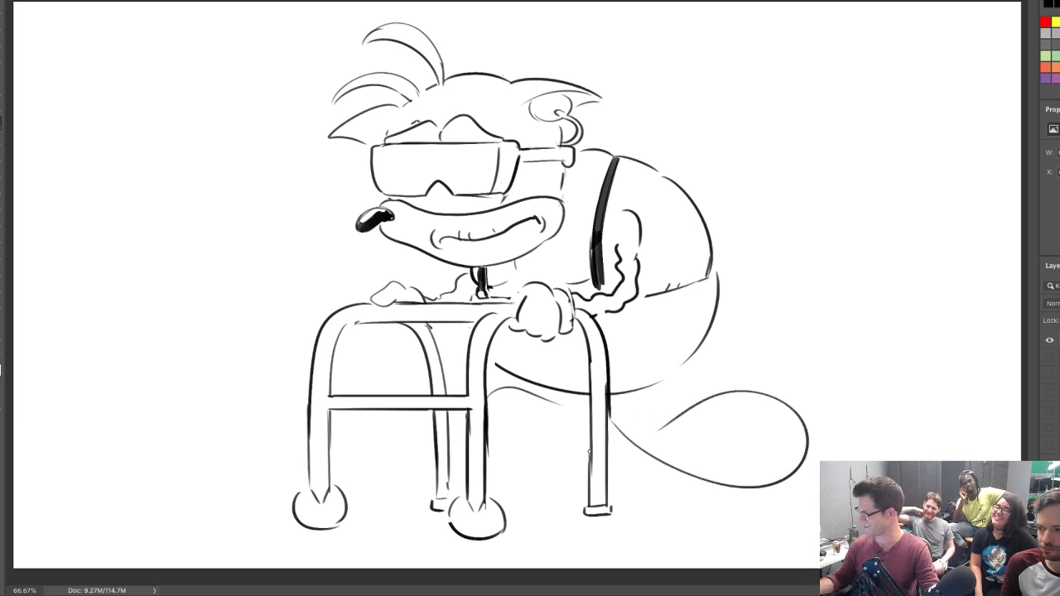
pyautogui.moveTo(495, 487); pyautogui.dragTo(551, 481)
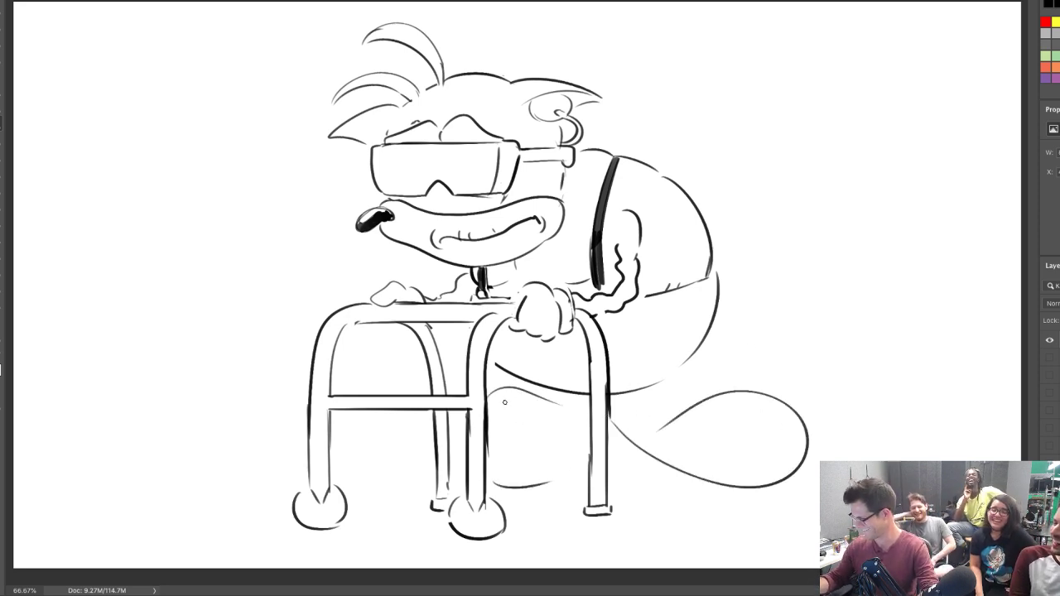
pyautogui.moveTo(517, 404)
pyautogui.mouseDown()
pyautogui.moveTo(576, 431)
pyautogui.moveTo(747, 381)
pyautogui.mouseUp()
pyautogui.hotkey('ctrl', 'z')
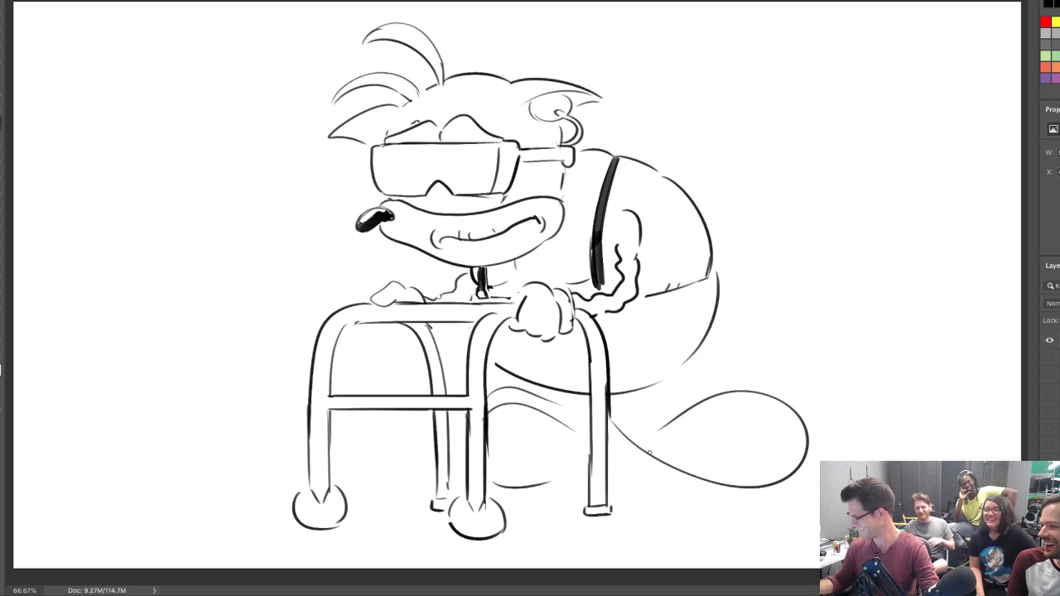
pyautogui.moveTo(613, 447); pyautogui.dragTo(749, 487)
pyautogui.moveTo(642, 427); pyautogui.dragTo(782, 382)
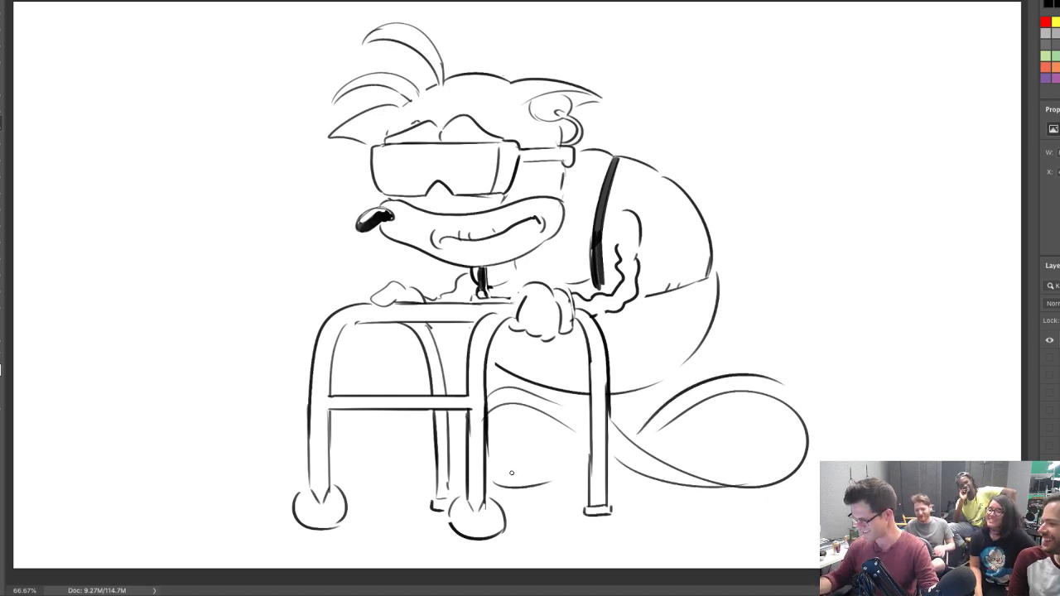
# Redraw the lower edge of the figure-eight loop's front lobe and add curved contour lines inside it
pyautogui.press('e')
pyautogui.moveTo(499, 486); pyautogui.dragTo(547, 481)
pyautogui.press('b')
pyautogui.moveTo(489, 491); pyautogui.dragTo(565, 487)
pyautogui.moveTo(489, 430)
pyautogui.mouseDown()
pyautogui.moveTo(538, 430)
pyautogui.moveTo(566, 452)
pyautogui.mouseUp()
pyautogui.moveTo(488, 466)
pyautogui.mouseDown()
pyautogui.moveTo(562, 476)
pyautogui.moveTo(554, 472)
pyautogui.mouseUp()
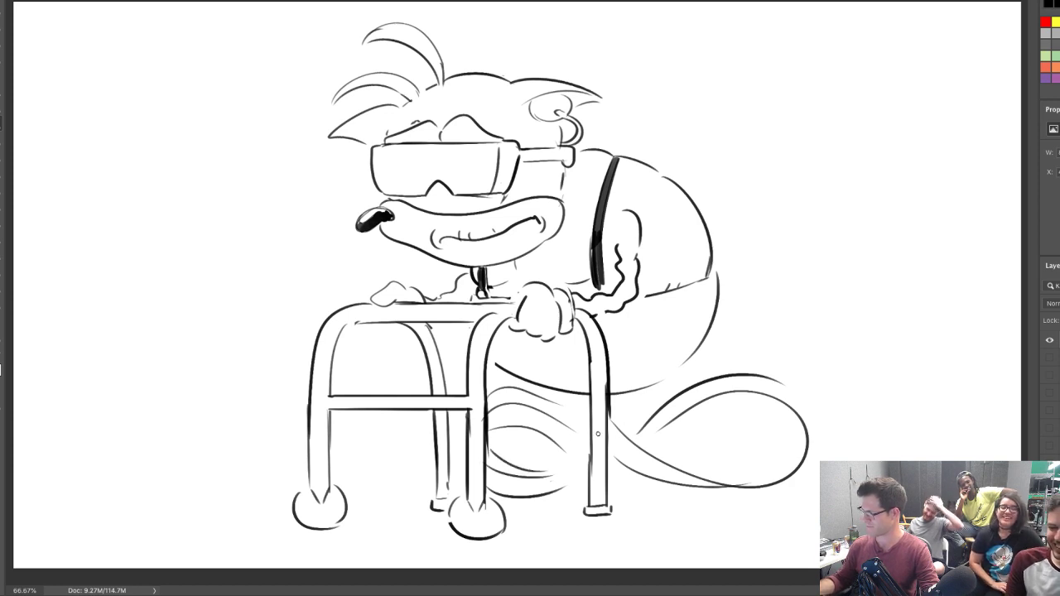
# Erase the belly line above the front lobe and redraw the lobe's upper edge as a bolder curve
pyautogui.press('e')
pyautogui.moveTo(521, 430)
pyautogui.mouseDown()
pyautogui.moveTo(543, 435)
pyautogui.moveTo(496, 432)
pyautogui.moveTo(585, 455)
pyautogui.mouseUp()
pyautogui.press('b')
pyautogui.press('e')
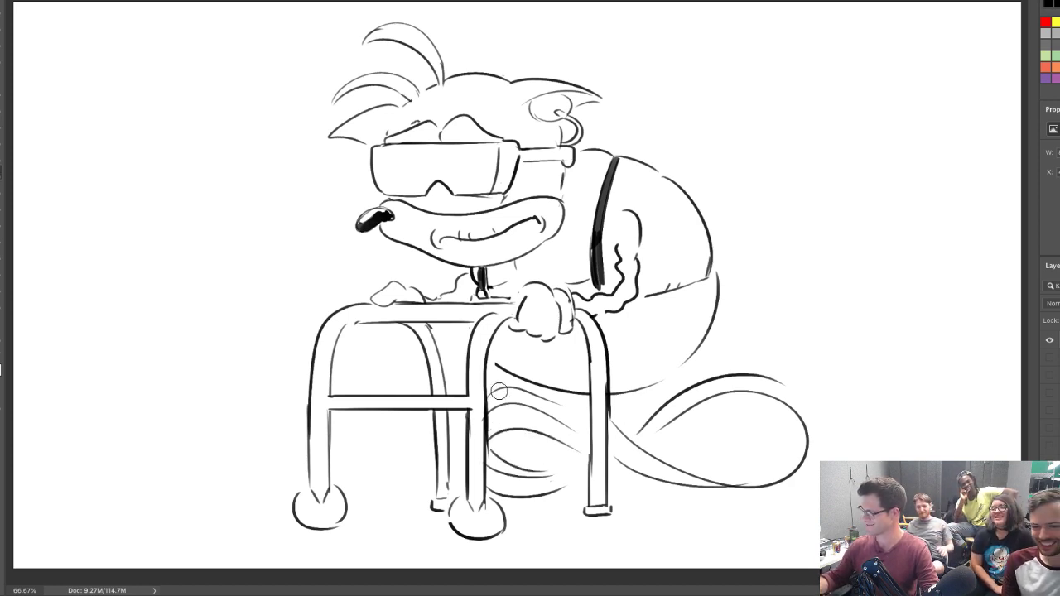
pyautogui.hotkey('ctrl', 'z')
pyautogui.hotkey('ctrl', 'z')
pyautogui.moveTo(487, 384); pyautogui.dragTo(583, 396)
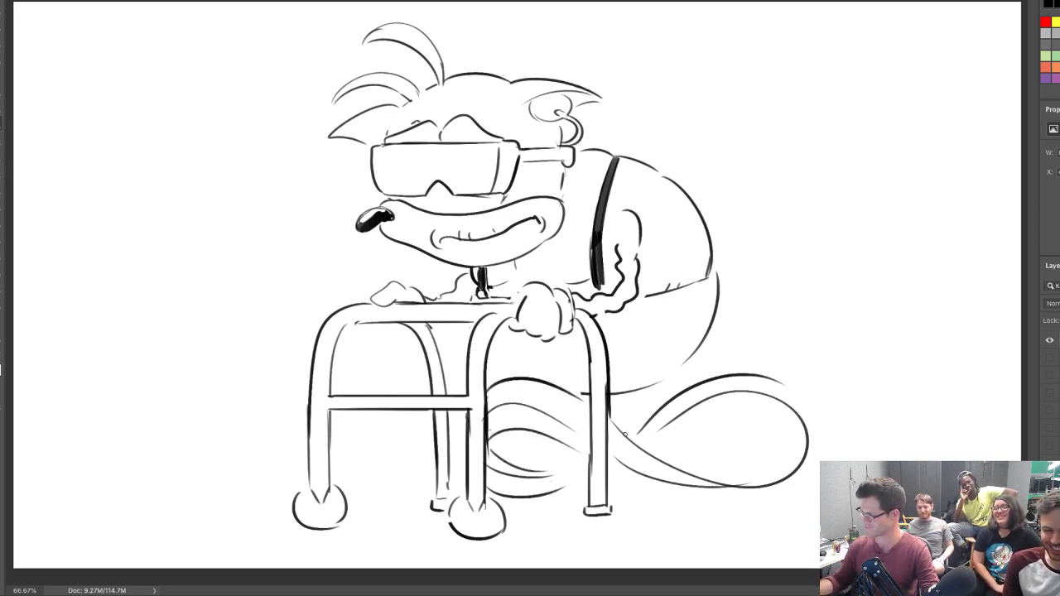
# Thicken the rear lobe's lower edge, add curved contour lines inside it, and extend its outer edge
pyautogui.moveTo(654, 492)
pyautogui.mouseDown()
pyautogui.moveTo(834, 434)
pyautogui.moveTo(772, 430)
pyautogui.moveTo(737, 475)
pyautogui.moveTo(781, 436)
pyautogui.moveTo(732, 418)
pyautogui.moveTo(761, 414)
pyautogui.mouseUp()
pyautogui.moveTo(653, 442); pyautogui.dragTo(766, 407)
pyautogui.hotkey('ctrl', 'z')
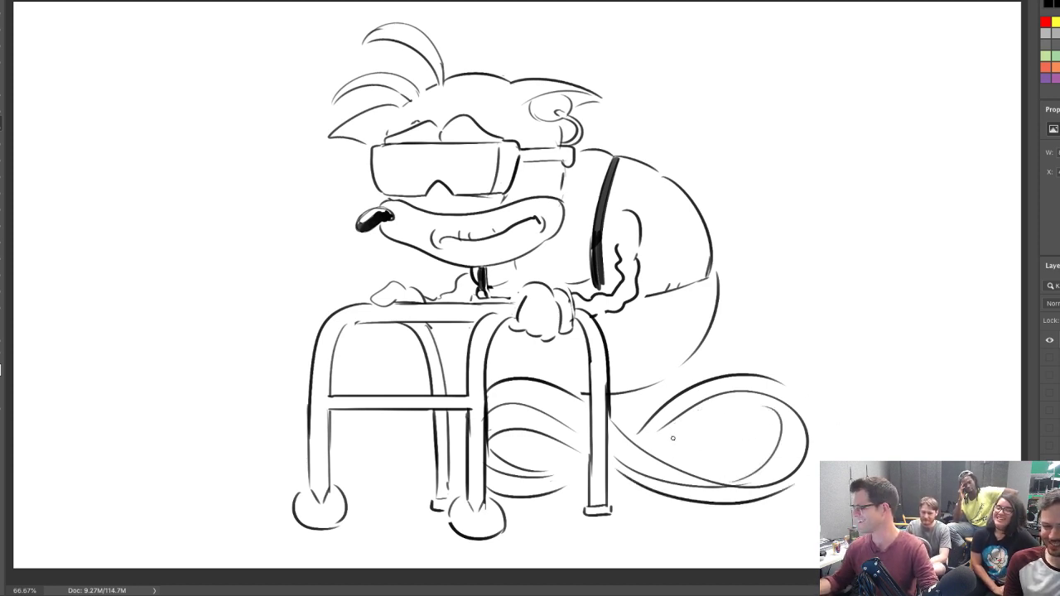
pyautogui.moveTo(664, 448)
pyautogui.mouseDown()
pyautogui.moveTo(744, 398)
pyautogui.moveTo(763, 417)
pyautogui.moveTo(693, 438)
pyautogui.moveTo(757, 413)
pyautogui.mouseUp()
pyautogui.hotkey('ctrl', 'z')
pyautogui.moveTo(773, 379); pyautogui.dragTo(810, 416)
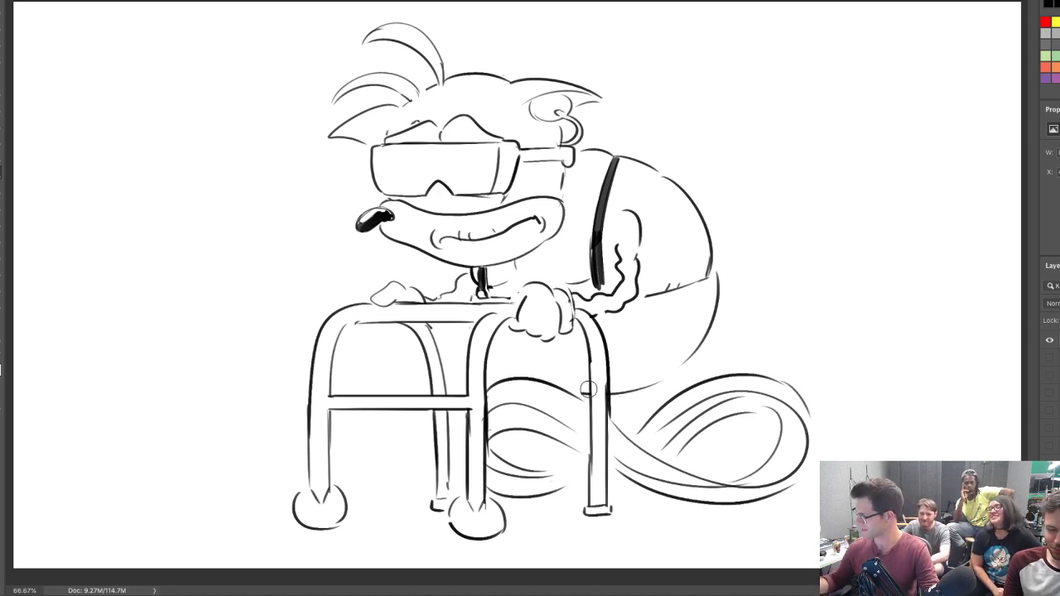
# Erase the line crossing the near rear walker leg and add a short belly curve behind the near front leg
pyautogui.moveTo(589, 356); pyautogui.dragTo(593, 450)
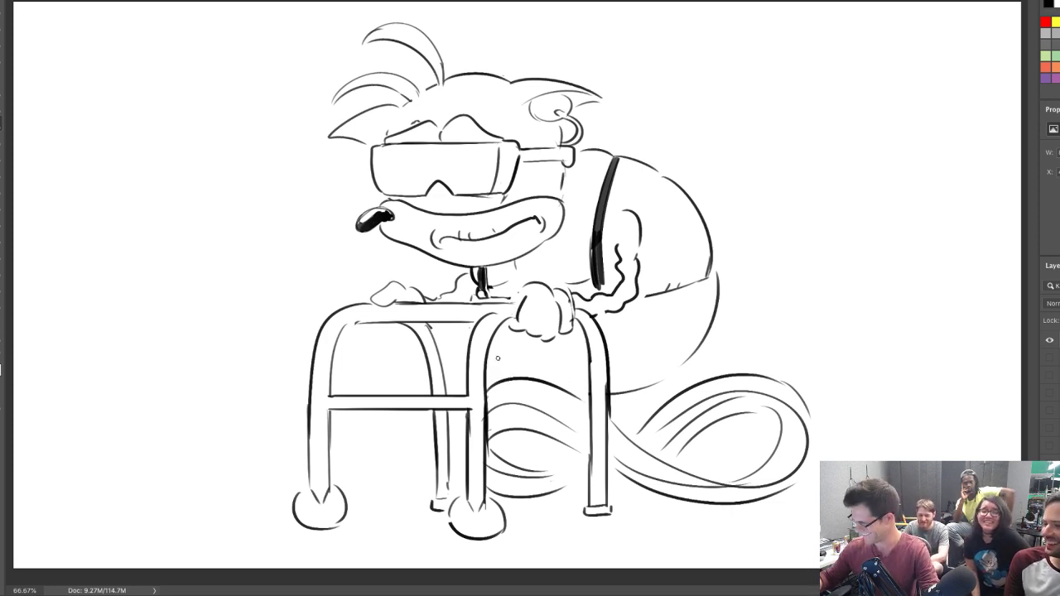
pyautogui.press('e')
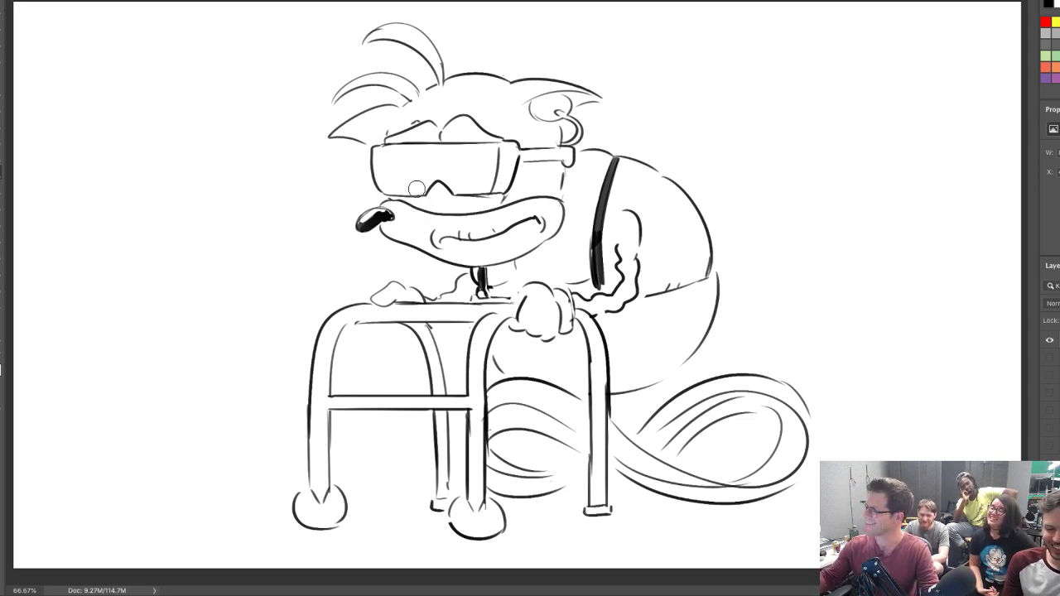
# Erase part of the lower jaw line and draw a jagged goatee under the chin
pyautogui.press('[')
pyautogui.press('[')
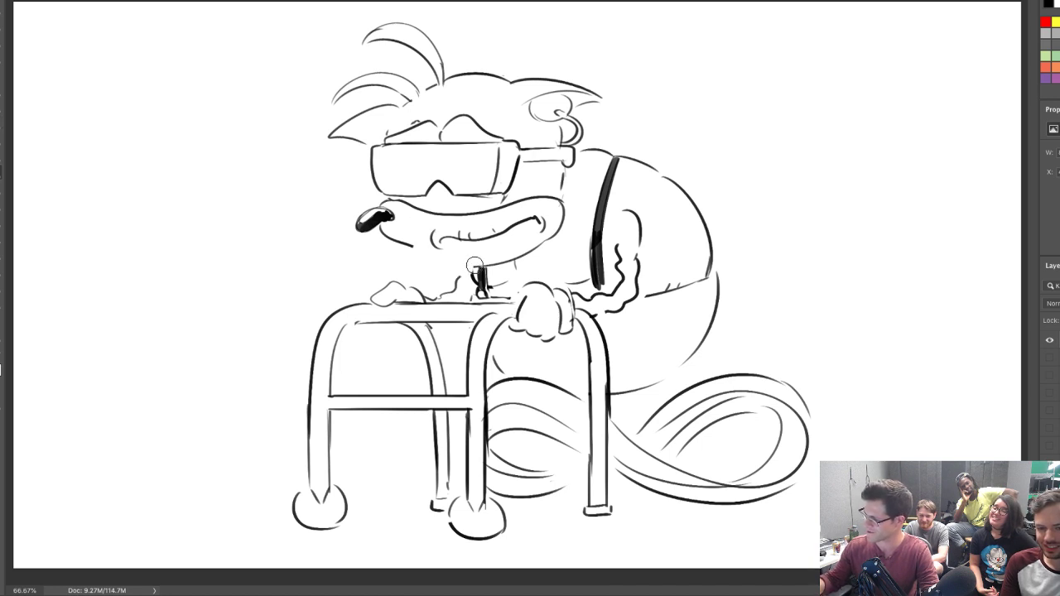
pyautogui.moveTo(414, 251)
pyautogui.mouseDown()
pyautogui.moveTo(442, 280)
pyautogui.moveTo(426, 256)
pyautogui.moveTo(433, 284)
pyautogui.mouseUp()
pyautogui.hotkey('ctrl', 'z')
pyautogui.moveTo(441, 274)
pyautogui.mouseDown()
pyautogui.moveTo(472, 267)
pyautogui.moveTo(447, 281)
pyautogui.moveTo(409, 247)
pyautogui.moveTo(453, 275)
pyautogui.moveTo(469, 261)
pyautogui.mouseUp()
# Draw a small bow tie beneath the jaw with a thickened outer edge
pyautogui.press('e')
pyautogui.press('b')
pyautogui.press('e')
pyautogui.moveTo(466, 264)
pyautogui.mouseDown()
pyautogui.moveTo(453, 274)
pyautogui.moveTo(526, 253)
pyautogui.moveTo(518, 264)
pyautogui.moveTo(557, 269)
pyautogui.moveTo(522, 264)
pyautogui.mouseUp()
pyautogui.press('b')
pyautogui.press('e')
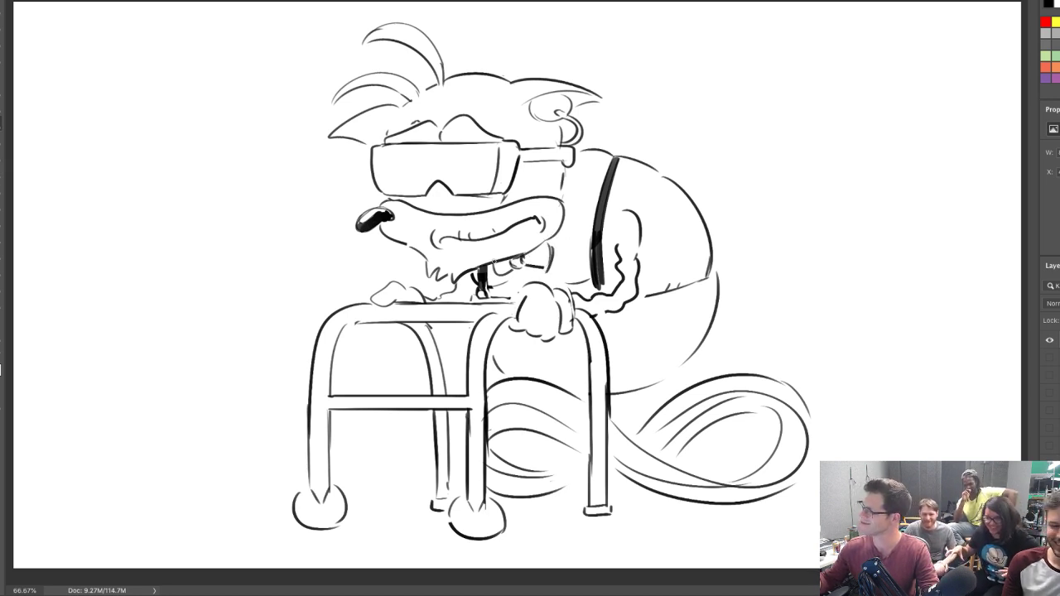
pyautogui.moveTo(549, 240); pyautogui.dragTo(550, 265)
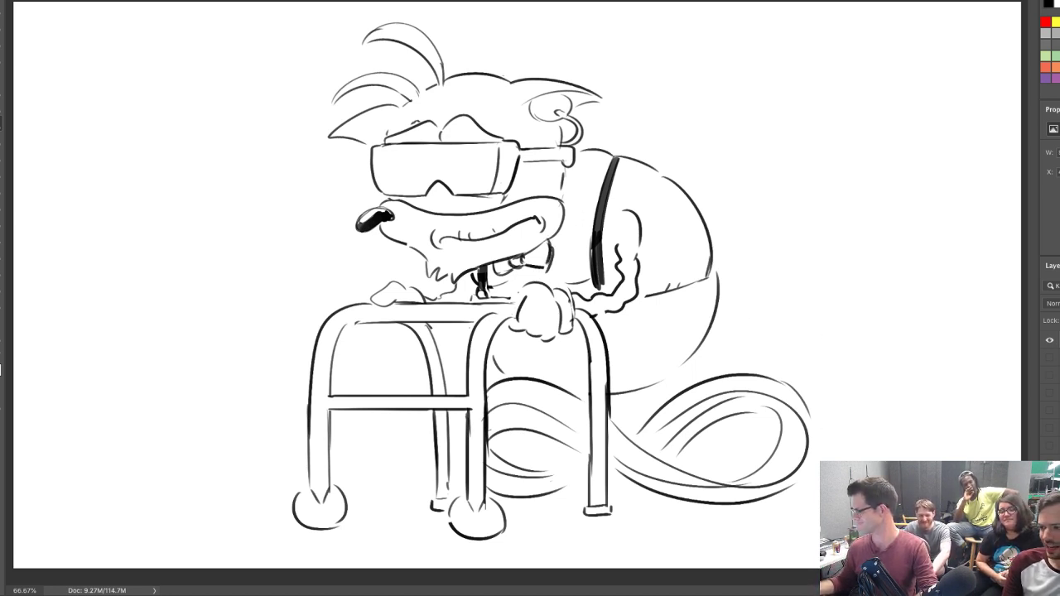
# Redraw the outer edge at the far end of the rear lobe as one smooth curve
pyautogui.moveTo(786, 384); pyautogui.dragTo(817, 457)
pyautogui.hotkey('ctrl', 'z')
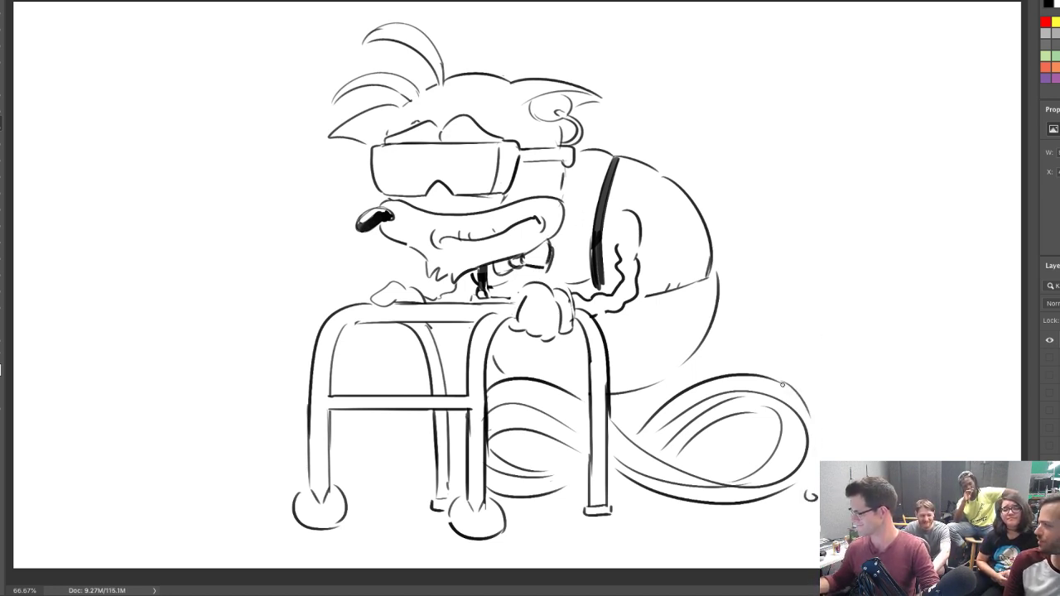
pyautogui.moveTo(784, 385); pyautogui.dragTo(813, 441)
pyautogui.hotkey('ctrl', 'z')
pyautogui.moveTo(785, 383); pyautogui.dragTo(811, 437)
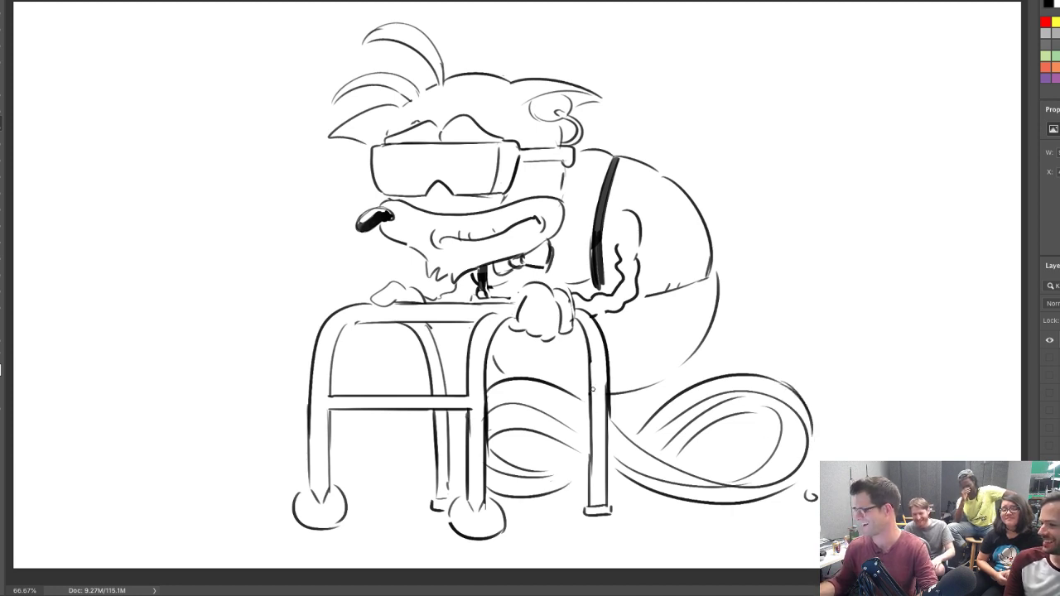
# Add a pair of curved tennis-ball seams to each of the walker's two ball feet
pyautogui.moveTo(455, 507); pyautogui.dragTo(460, 535)
pyautogui.moveTo(491, 501); pyautogui.dragTo(506, 530)
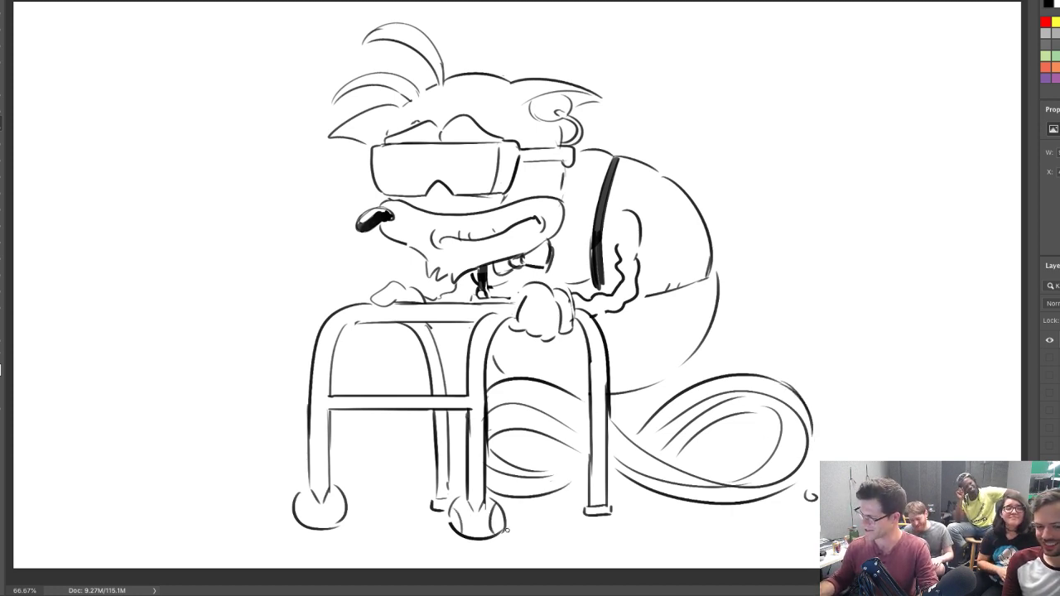
pyautogui.moveTo(292, 499); pyautogui.dragTo(310, 532)
pyautogui.moveTo(330, 486); pyautogui.dragTo(338, 519)
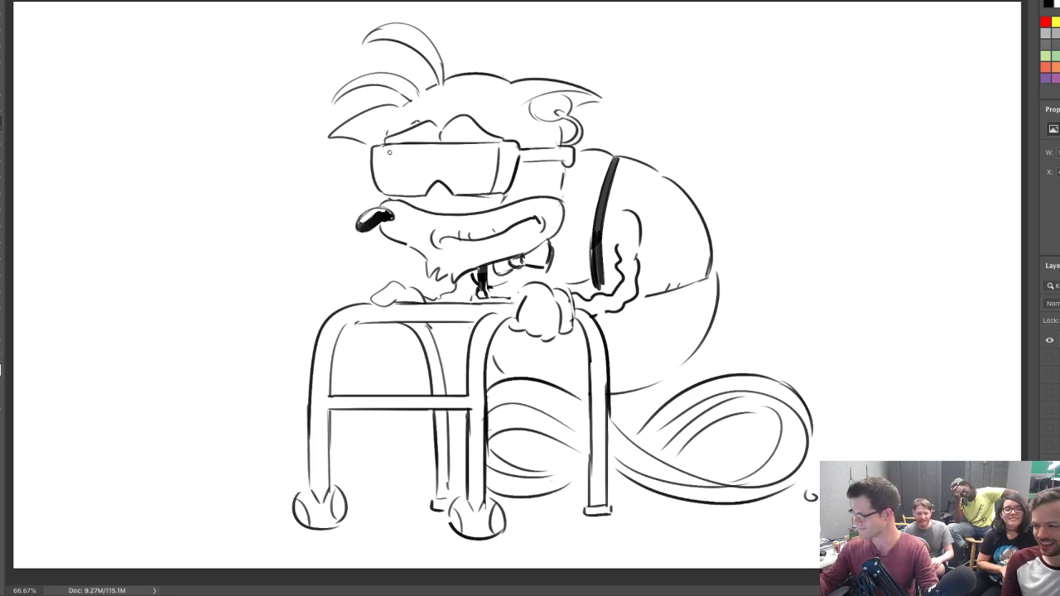
# Shade the glasses with diagonal hatching across the lens and darker strokes on the frame's side and temple
pyautogui.moveTo(382, 148)
pyautogui.mouseDown()
pyautogui.moveTo(382, 160)
pyautogui.moveTo(406, 144)
pyautogui.moveTo(396, 144)
pyautogui.mouseUp()
pyautogui.moveTo(383, 188)
pyautogui.mouseDown()
pyautogui.moveTo(429, 142)
pyautogui.moveTo(462, 144)
pyautogui.mouseUp()
pyautogui.moveTo(419, 189)
pyautogui.mouseDown()
pyautogui.moveTo(479, 141)
pyautogui.moveTo(492, 148)
pyautogui.mouseUp()
pyautogui.moveTo(454, 197)
pyautogui.mouseDown()
pyautogui.moveTo(494, 157)
pyautogui.moveTo(497, 179)
pyautogui.moveTo(498, 139)
pyautogui.mouseUp()
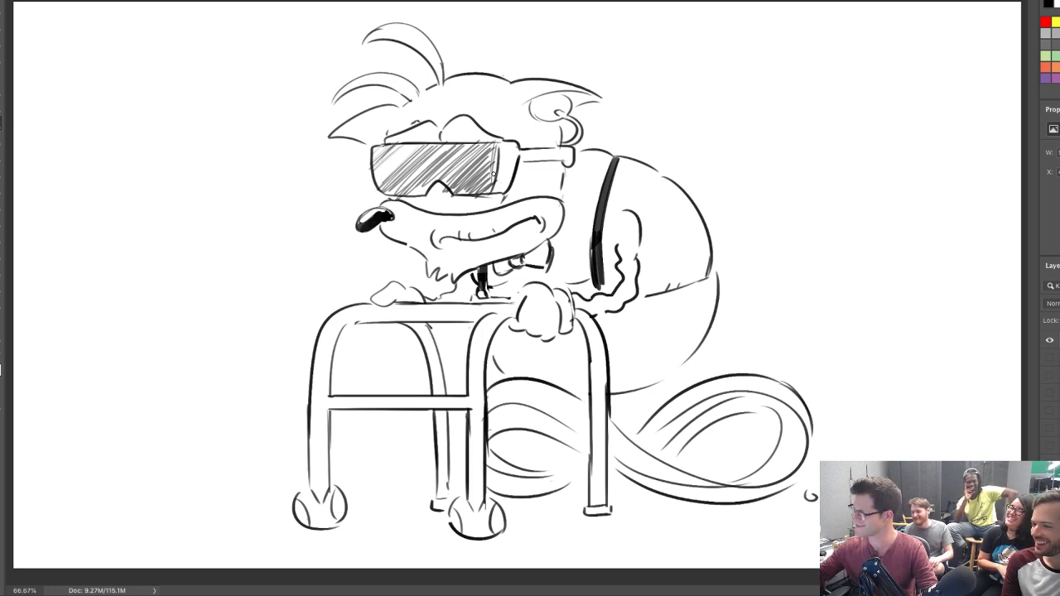
pyautogui.moveTo(497, 195)
pyautogui.mouseDown()
pyautogui.moveTo(514, 143)
pyautogui.moveTo(572, 163)
pyautogui.mouseUp()
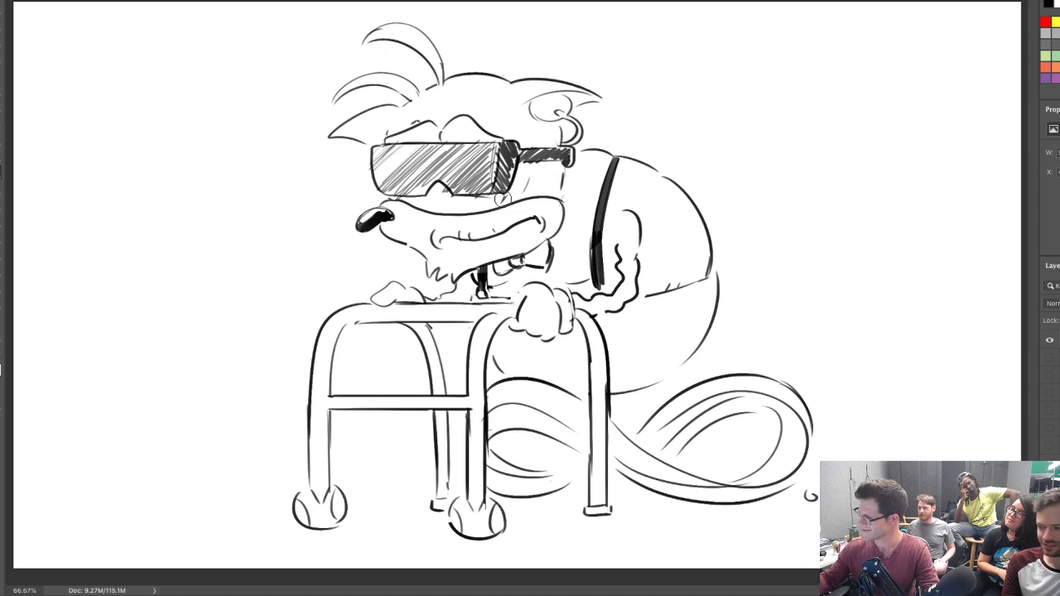
# Erase the muzzle's upper line and redraw it as two overlapping curves from the nose to the cheek
pyautogui.press('b')
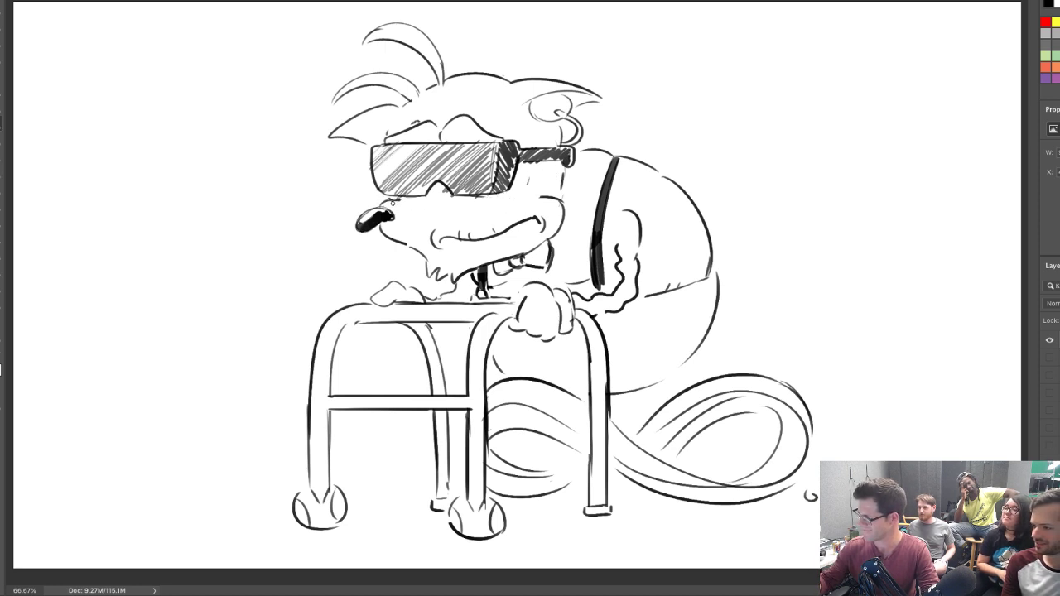
pyautogui.moveTo(391, 200); pyautogui.dragTo(488, 209)
pyautogui.hotkey('ctrl', 'z')
pyautogui.moveTo(387, 200); pyautogui.dragTo(493, 213)
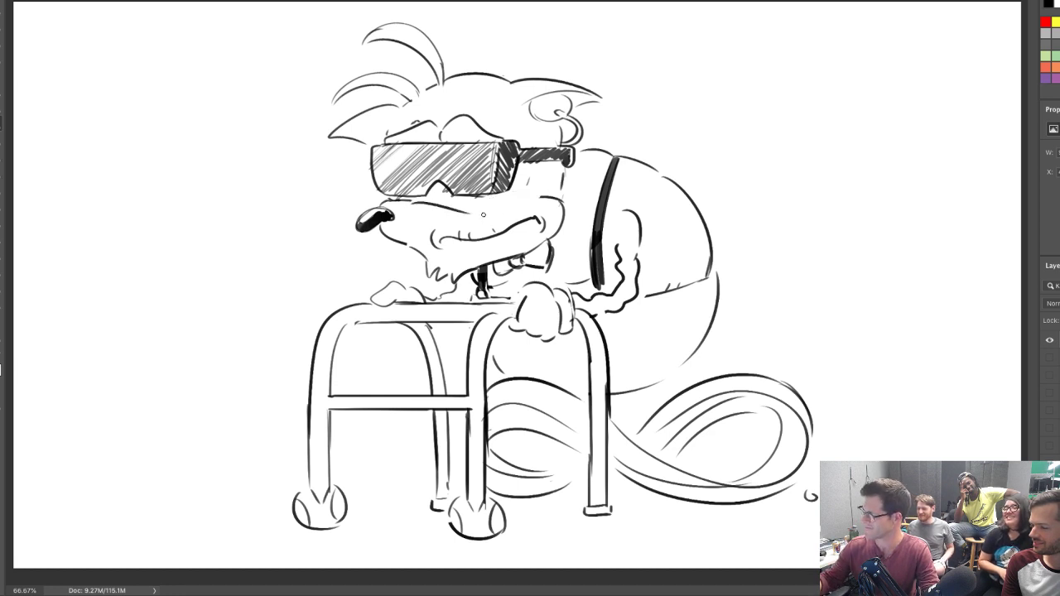
pyautogui.press(']')
pyautogui.press(']')
pyautogui.press(']')
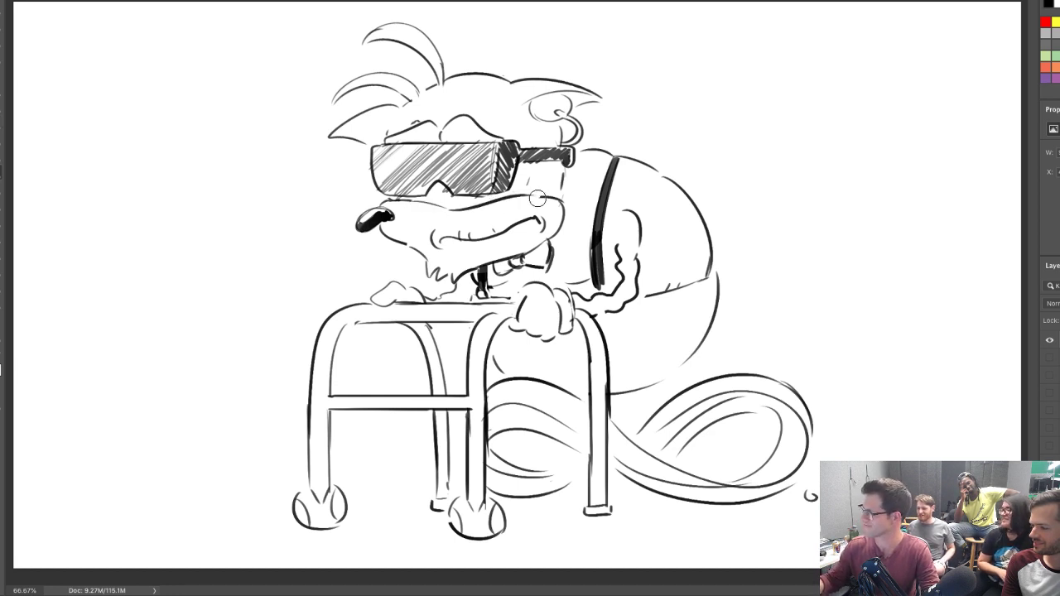
pyautogui.press('[')
pyautogui.press('[')
pyautogui.press('[')
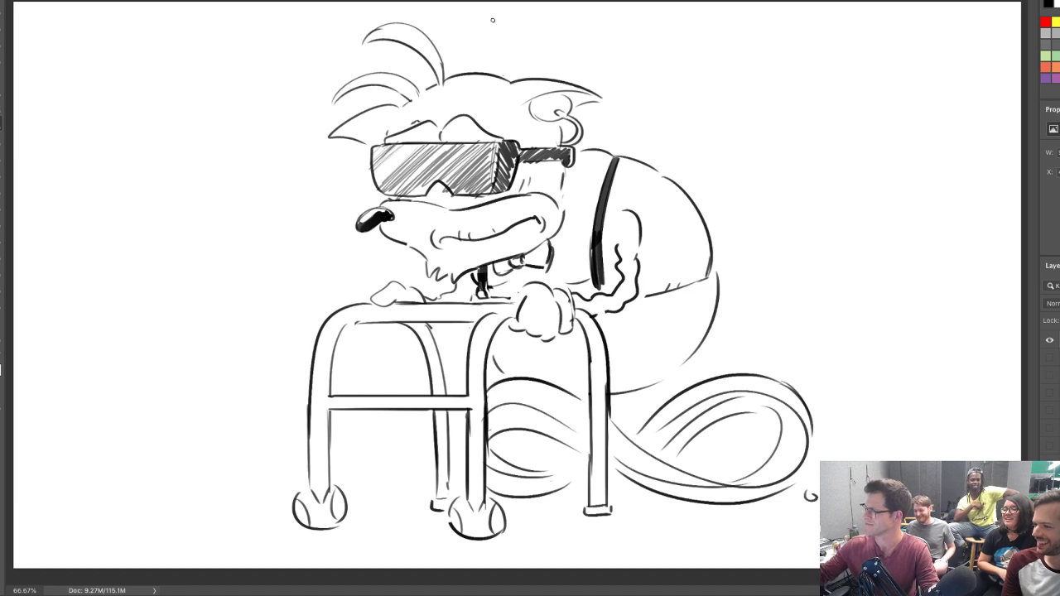
# Add hair strokes on the forehead and reinforce the near suspender strap along its length
pyautogui.moveTo(449, 101); pyautogui.dragTo(440, 126)
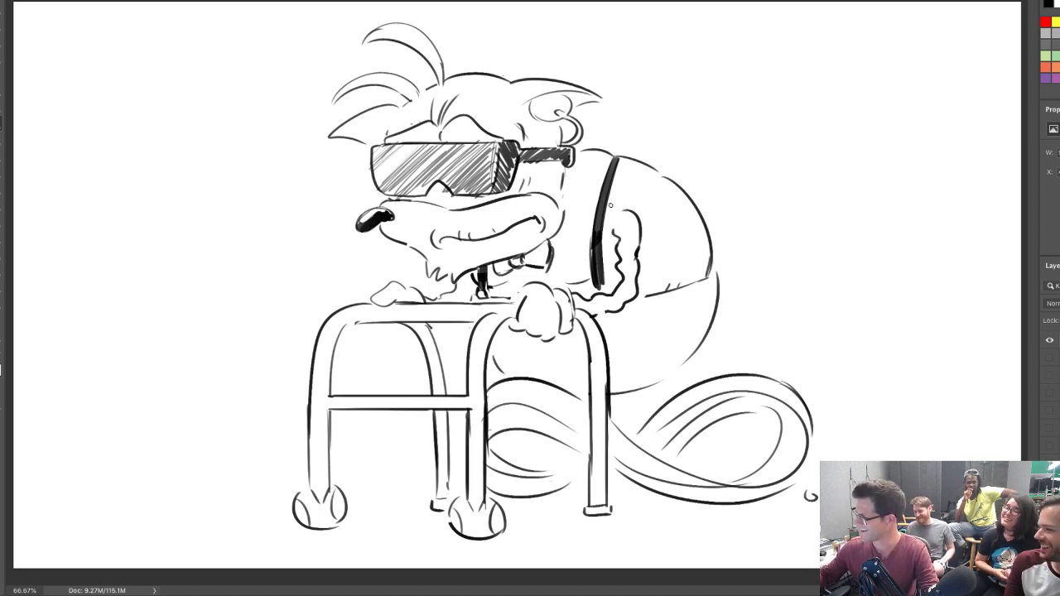
pyautogui.moveTo(614, 156); pyautogui.dragTo(599, 279)
pyautogui.moveTo(607, 232); pyautogui.dragTo(605, 270)
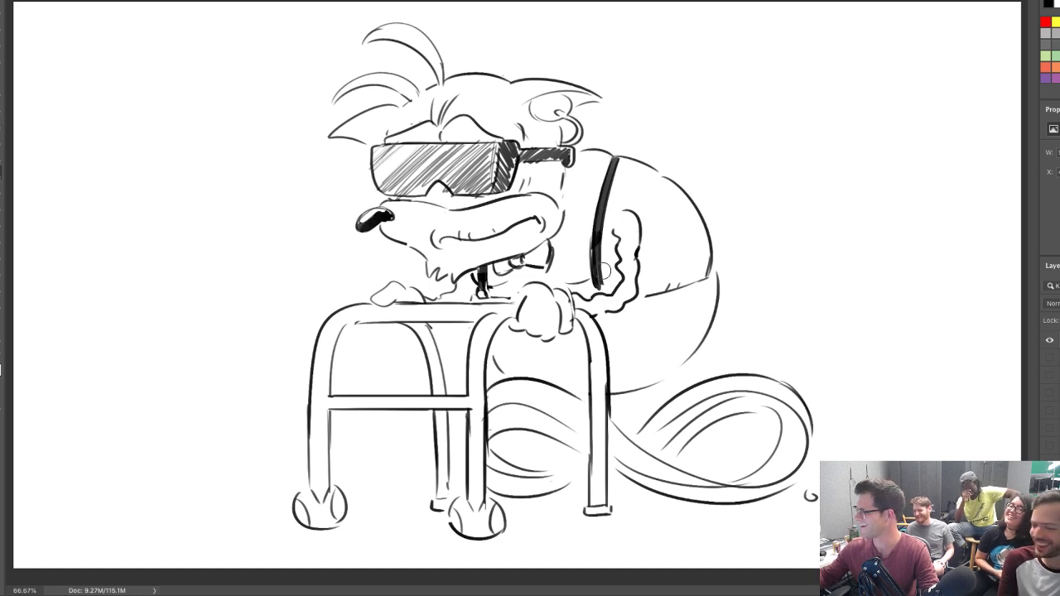
# Redraw the shirt hem and the lower back's outline, and add short fold lines above the hem
pyautogui.press('e')
pyautogui.moveTo(648, 298); pyautogui.dragTo(709, 274)
pyautogui.press('b')
pyautogui.moveTo(640, 295)
pyautogui.mouseDown()
pyautogui.moveTo(708, 271)
pyautogui.moveTo(665, 173)
pyautogui.moveTo(708, 272)
pyautogui.mouseUp()
pyautogui.hotkey('ctrl', 'z')
pyautogui.moveTo(657, 172)
pyautogui.mouseDown()
pyautogui.moveTo(712, 272)
pyautogui.moveTo(667, 283)
pyautogui.mouseUp()
pyautogui.hotkey('ctrl', 'z')
pyautogui.moveTo(672, 264); pyautogui.dragTo(674, 280)
pyautogui.moveTo(681, 261); pyautogui.dragTo(683, 277)
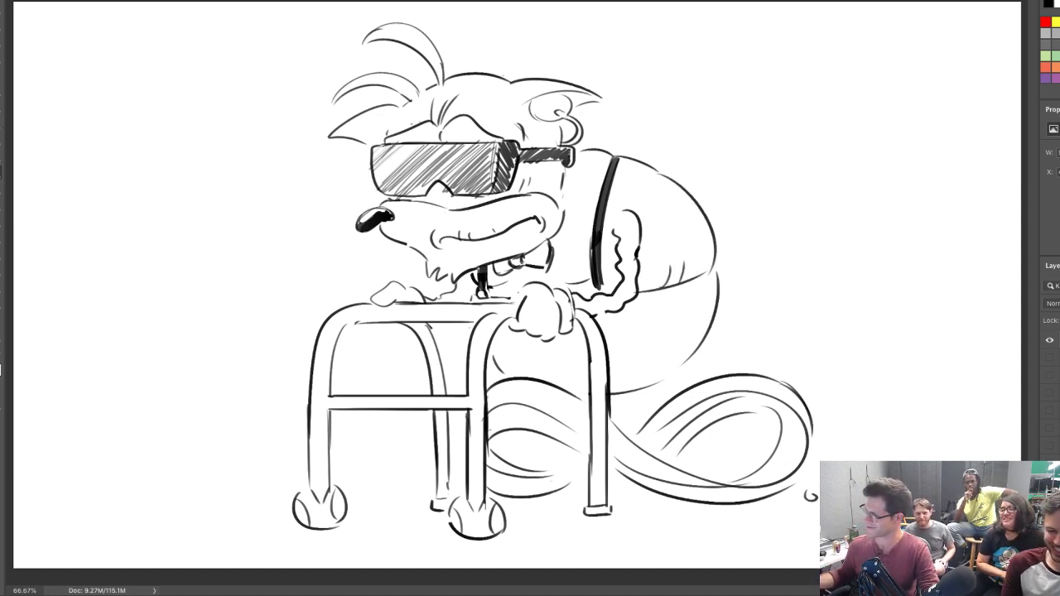
# Redraw the goatee with several pointed tufts of hair
pyautogui.press('b')
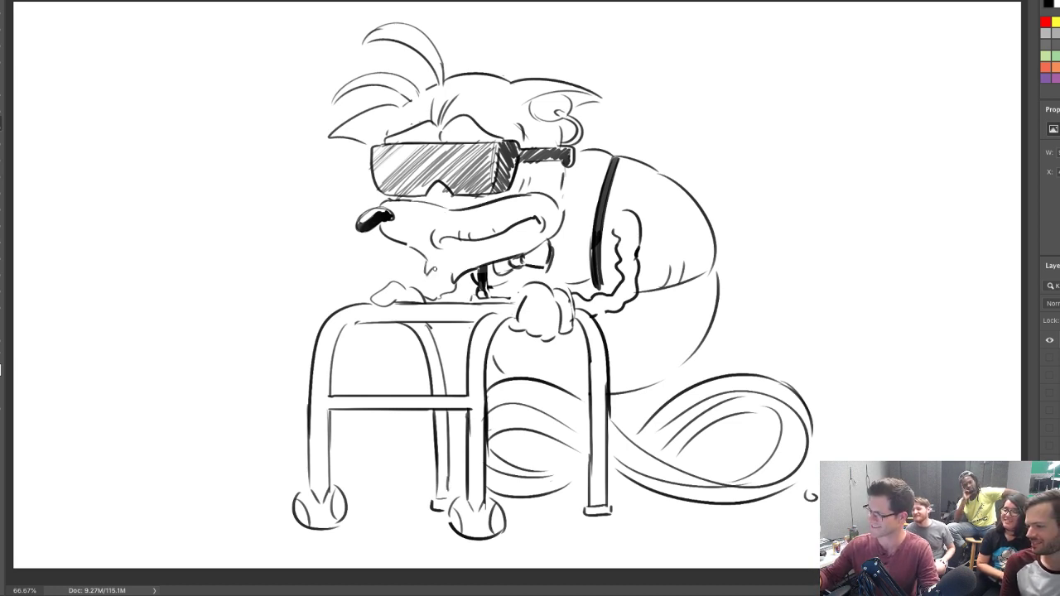
pyautogui.moveTo(435, 270); pyautogui.dragTo(448, 271)
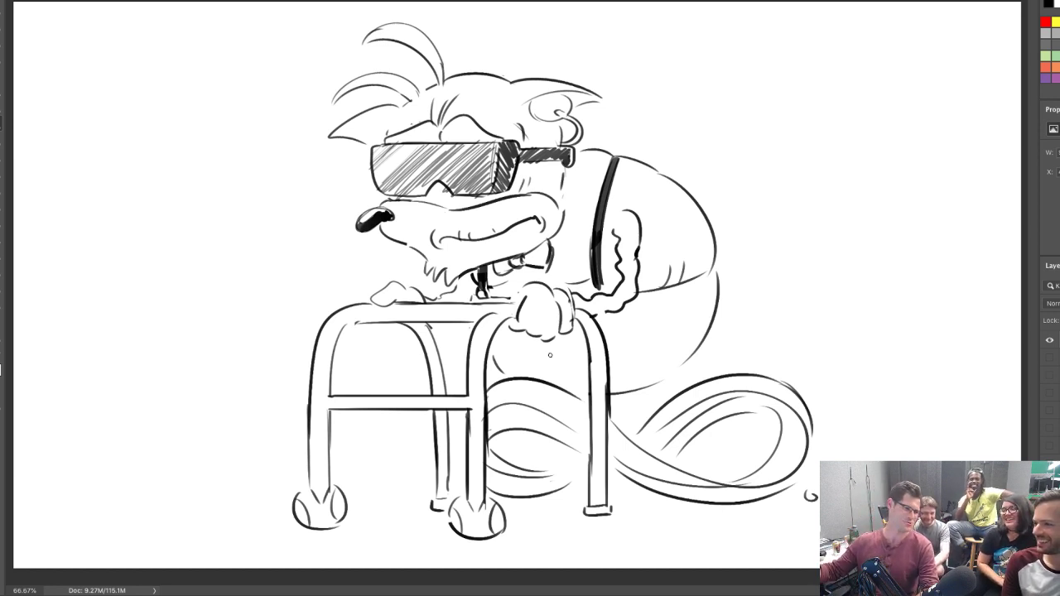
# Shift the whole drawing toward the canvas's left side and draw small dust puffs behind the rear lobe
pyautogui.press('v')
pyautogui.moveTo(853, 428)
pyautogui.mouseDown()
pyautogui.moveTo(238, 429)
pyautogui.moveTo(752, 429)
pyautogui.mouseUp()
pyautogui.press('b')
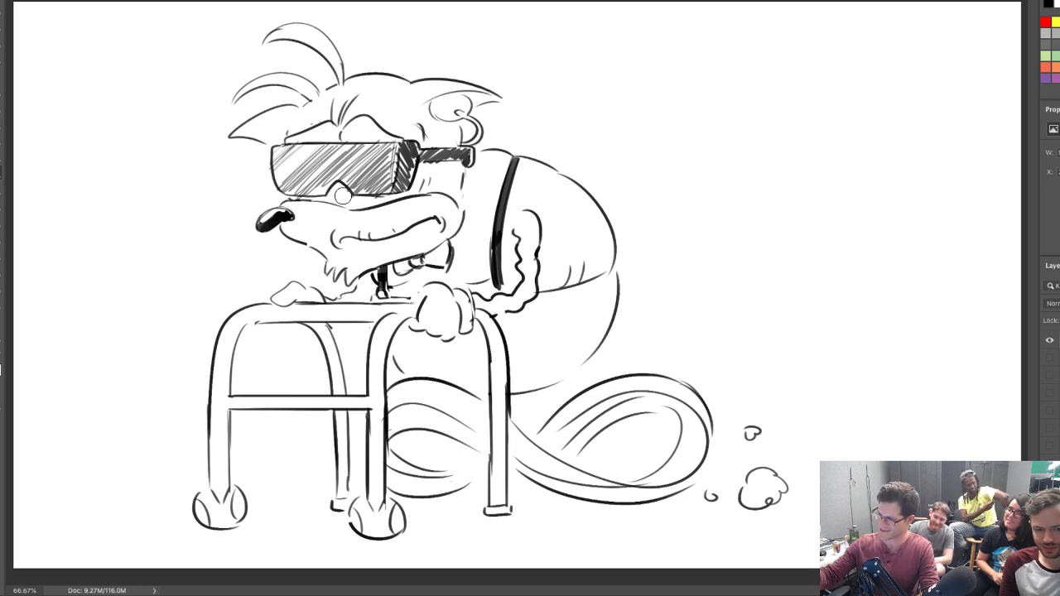
# Hatch the bow tie with shading strokes and rework the finger lines of the near hand gripping the walker
pyautogui.press('v')
pyautogui.press('a')
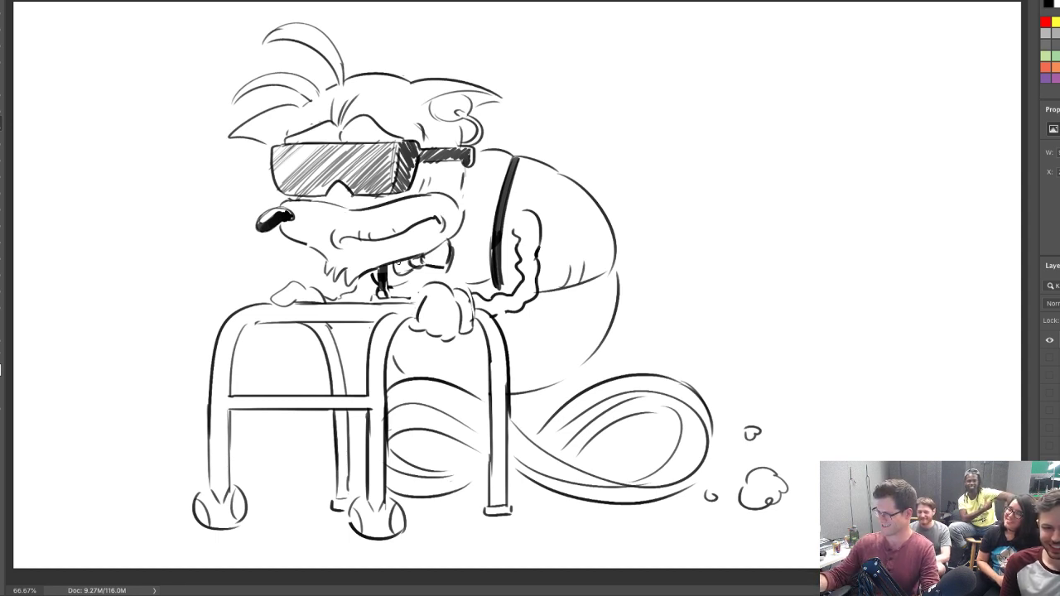
pyautogui.moveTo(422, 263); pyautogui.dragTo(444, 248)
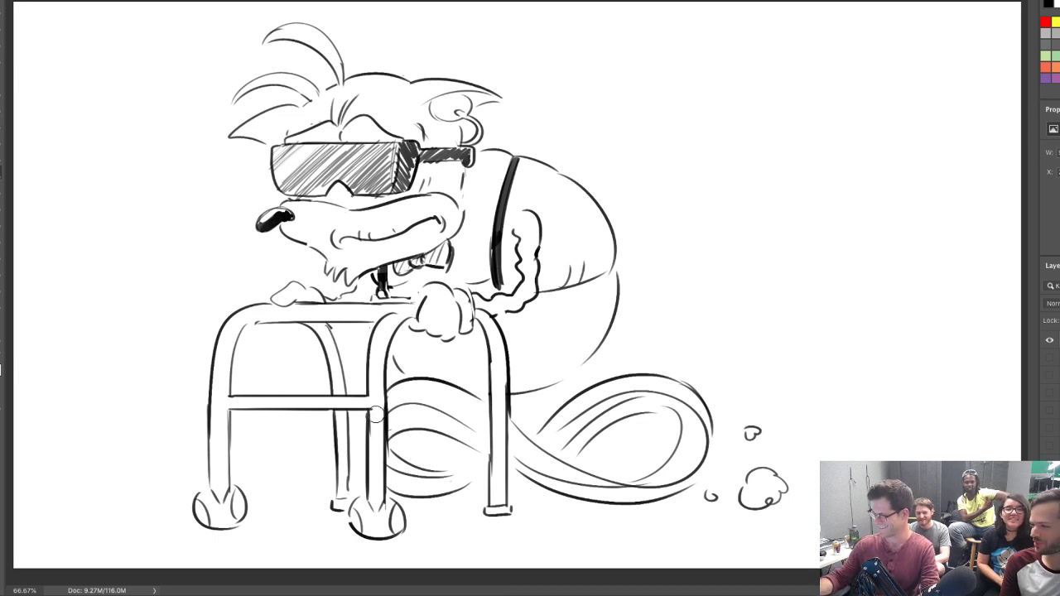
pyautogui.moveTo(411, 318)
pyautogui.mouseDown()
pyautogui.moveTo(386, 373)
pyautogui.moveTo(424, 305)
pyautogui.moveTo(406, 329)
pyautogui.moveTo(424, 331)
pyautogui.mouseUp()
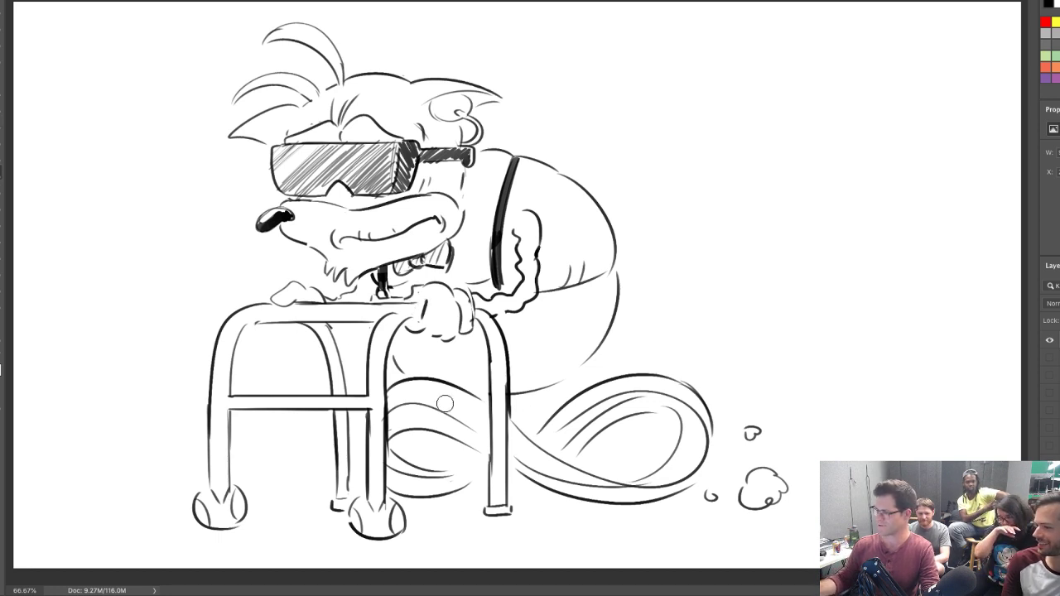
# Draw the far hand's curled fingers beneath the walker's top rail and a tiny circle beside the dust cloud
pyautogui.moveTo(289, 331)
pyautogui.mouseDown()
pyautogui.moveTo(315, 331)
pyautogui.moveTo(300, 332)
pyautogui.mouseUp()
pyautogui.press('b')
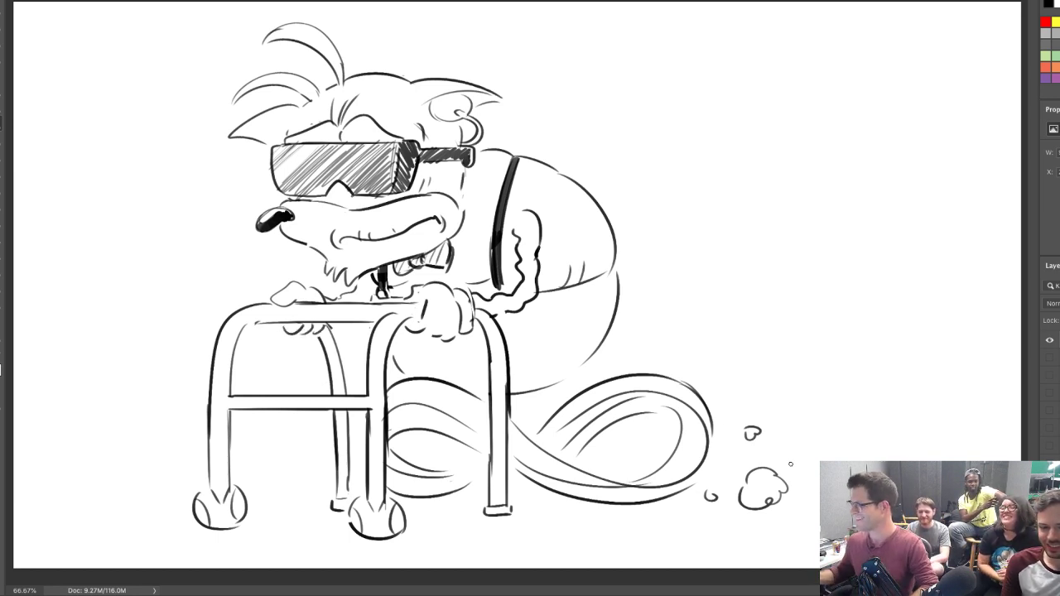
# Shift the finished walker drawing to the right and hide it to leave a blank canvas
pyautogui.press('v')
pyautogui.moveTo(683, 439); pyautogui.dragTo(742, 439)
pyautogui.press('a')
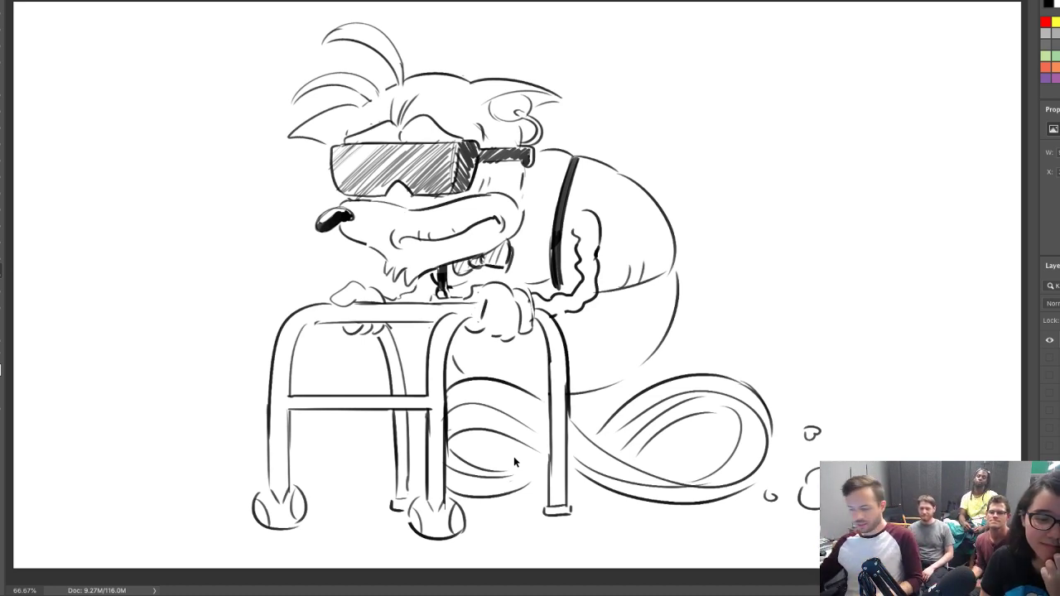
pyautogui.click(1050, 341)
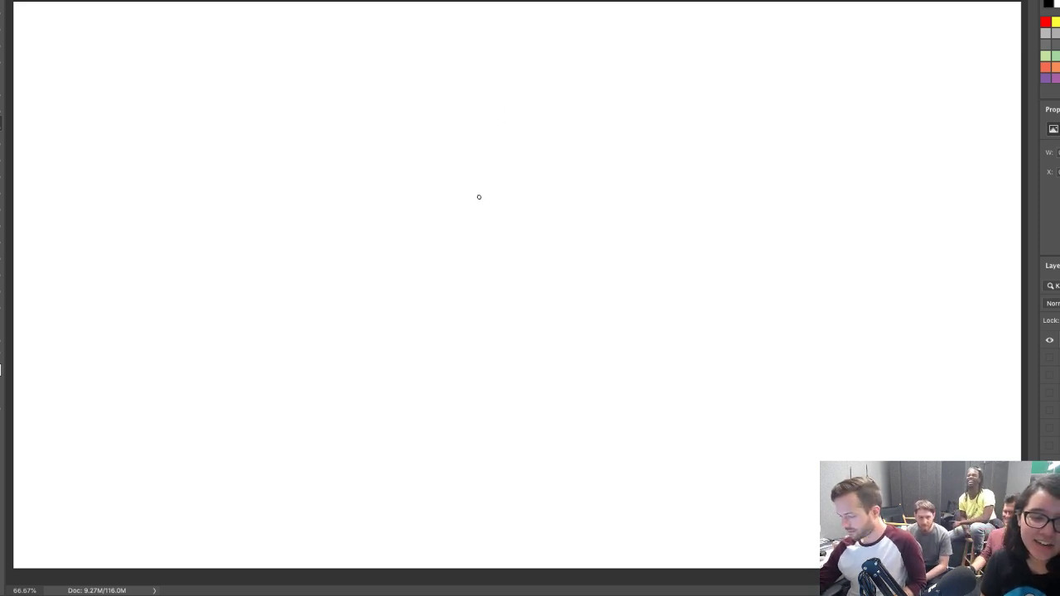
pyautogui.moveTo(421, 303)
pyautogui.mouseDown()
pyautogui.moveTo(561, 170)
pyautogui.moveTo(553, 340)
pyautogui.moveTo(351, 260)
pyautogui.mouseUp()
pyautogui.hotkey('ctrl', 'z')
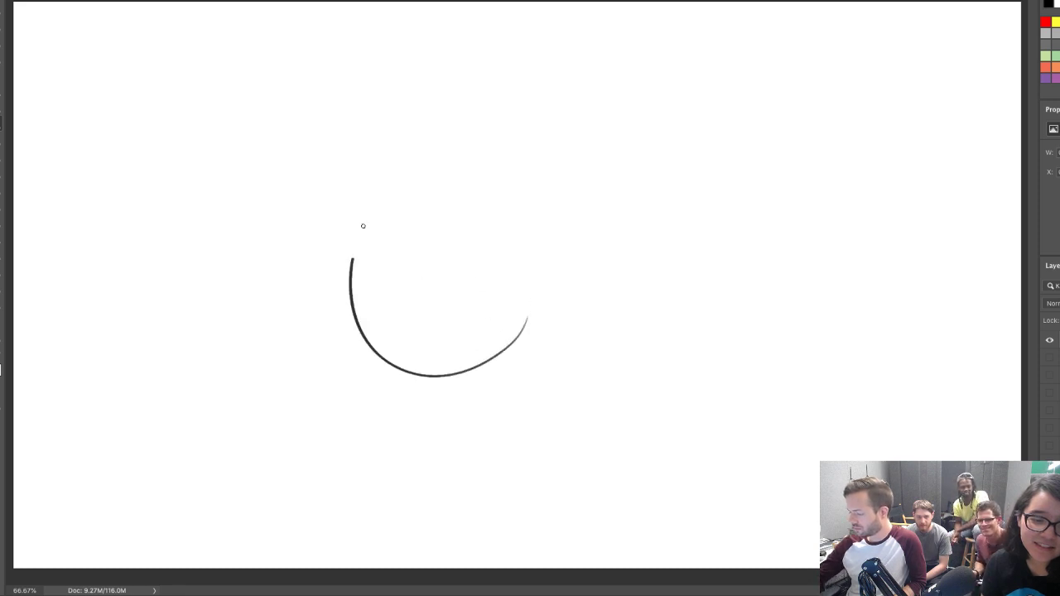
pyautogui.moveTo(365, 218)
pyautogui.mouseDown()
pyautogui.moveTo(534, 183)
pyautogui.moveTo(543, 286)
pyautogui.mouseUp()
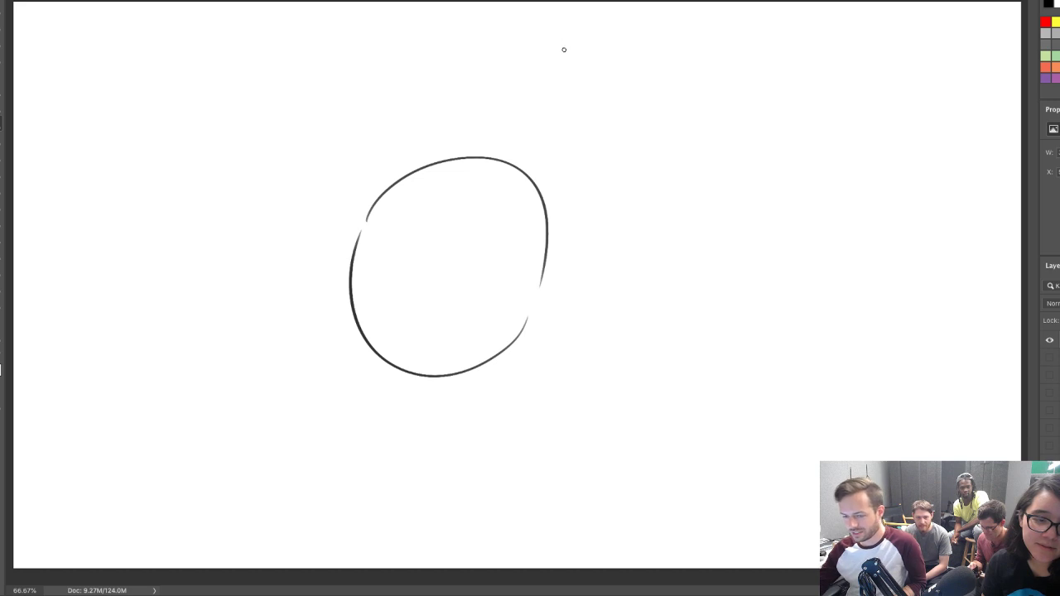
pyautogui.hotkey('ctrl', 'z')
pyautogui.hotkey('ctrl', 'z')
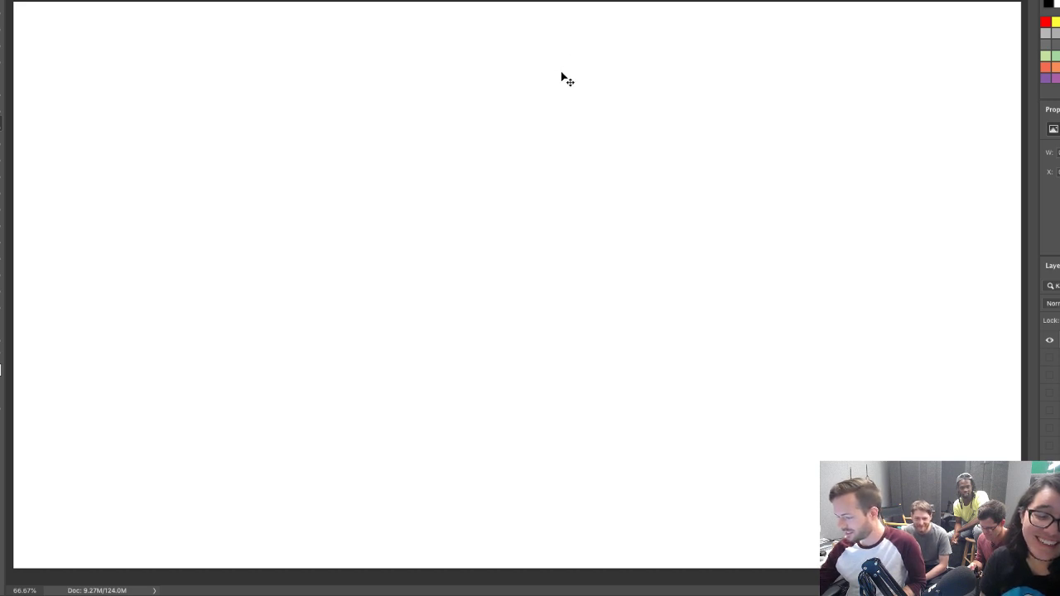
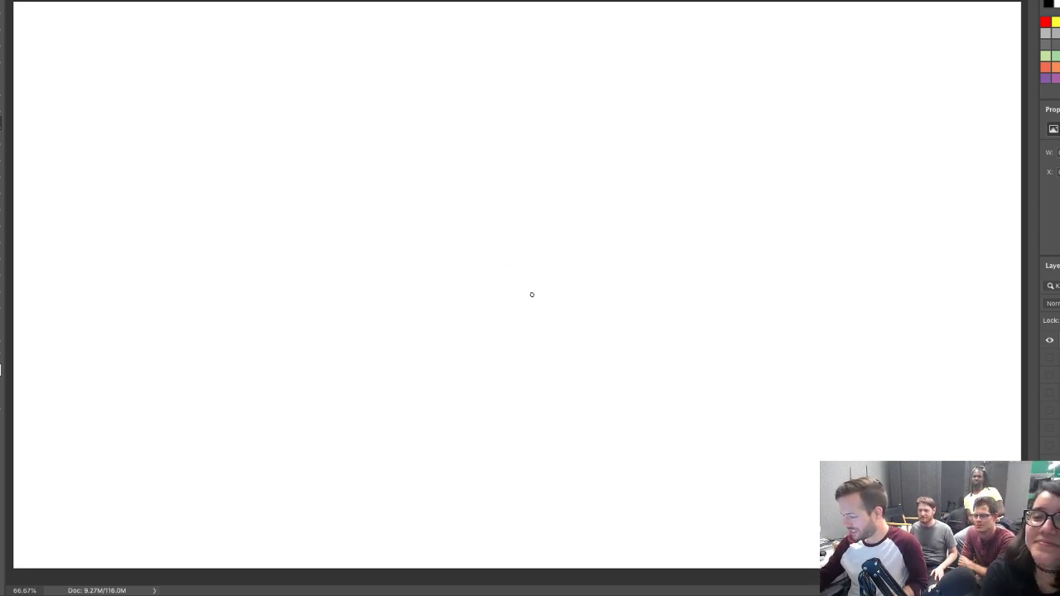
# Draw a wide oval with a thick grey brush stroke near the canvas centre as the character's head
pyautogui.moveTo(532, 294)
pyautogui.mouseDown()
pyautogui.moveTo(585, 215)
pyautogui.moveTo(530, 300)
pyautogui.moveTo(475, 306)
pyautogui.moveTo(481, 298)
pyautogui.mouseUp()
pyautogui.hotkey('ctrl', 'z')
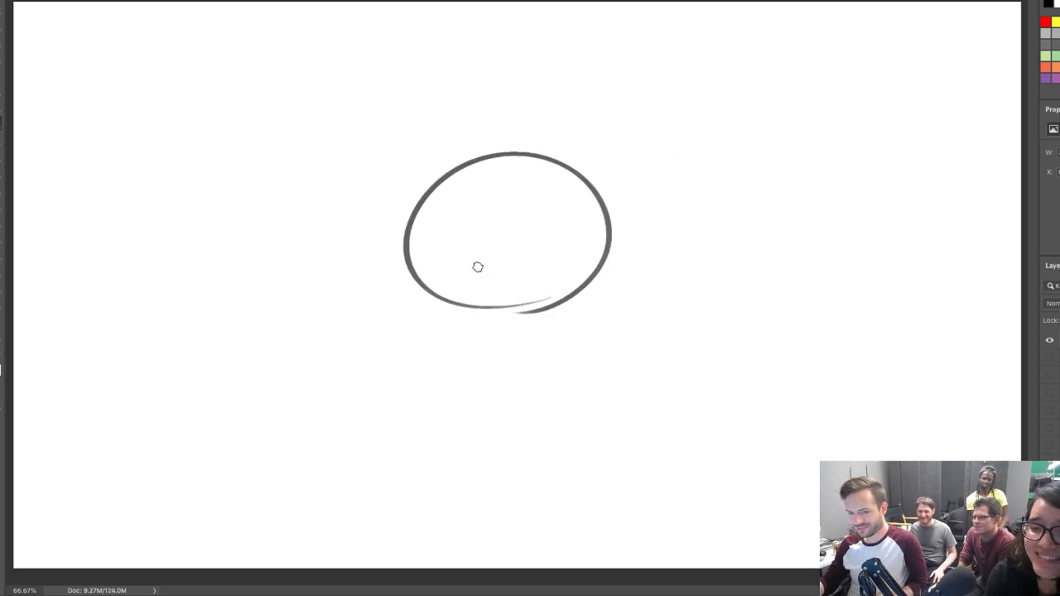
pyautogui.moveTo(439, 300); pyautogui.dragTo(439, 389)
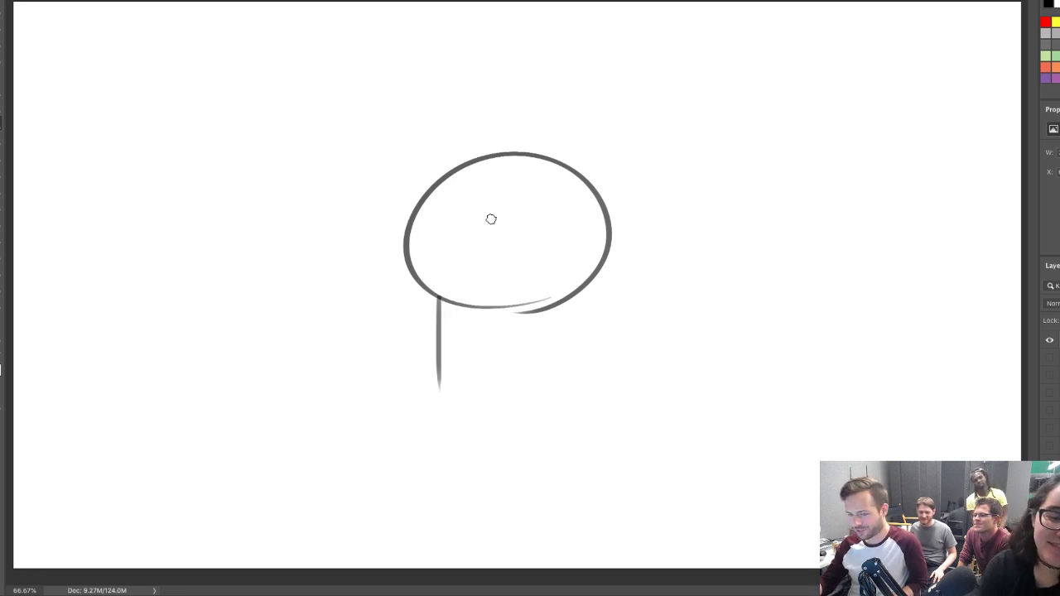
pyautogui.hotkey('ctrl', 'z')
# Draw curved cheek and jaw lines from both sides of the oval, tapering toward a chin below it
pyautogui.moveTo(402, 252); pyautogui.dragTo(504, 344)
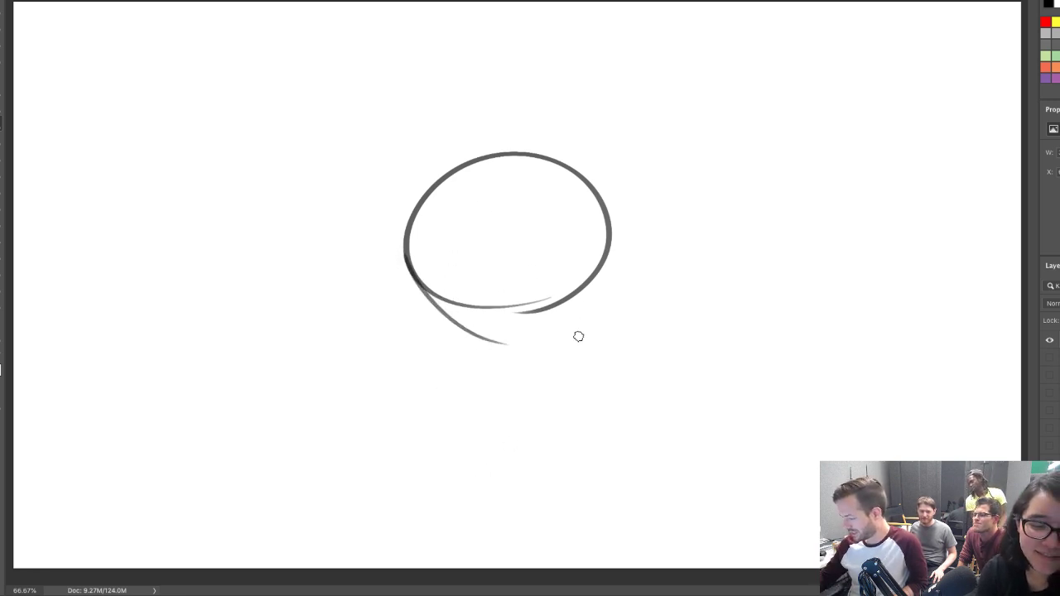
pyautogui.hotkey('ctrl', 'z')
pyautogui.moveTo(407, 264); pyautogui.dragTo(509, 335)
pyautogui.hotkey('ctrl', 'z')
pyautogui.moveTo(405, 260)
pyautogui.mouseDown()
pyautogui.moveTo(496, 334)
pyautogui.moveTo(601, 272)
pyautogui.moveTo(614, 234)
pyautogui.mouseUp()
pyautogui.hotkey('ctrl', 'z')
pyautogui.moveTo(515, 333)
pyautogui.mouseDown()
pyautogui.moveTo(547, 324)
pyautogui.moveTo(617, 202)
pyautogui.moveTo(530, 323)
pyautogui.mouseUp()
pyautogui.hotkey('ctrl', 'z')
pyautogui.hotkey('ctrl', 'z')
pyautogui.moveTo(608, 230); pyautogui.dragTo(523, 333)
# Erase the oval's original lower edge inside the jaw and bridge the gap at the chin
pyautogui.moveTo(438, 294)
pyautogui.mouseDown()
pyautogui.moveTo(423, 274)
pyautogui.moveTo(455, 302)
pyautogui.moveTo(503, 306)
pyautogui.moveTo(511, 288)
pyautogui.moveTo(554, 274)
pyautogui.moveTo(537, 314)
pyautogui.moveTo(584, 255)
pyautogui.moveTo(564, 297)
pyautogui.moveTo(588, 260)
pyautogui.moveTo(582, 286)
pyautogui.moveTo(589, 264)
pyautogui.moveTo(568, 290)
pyautogui.mouseUp()
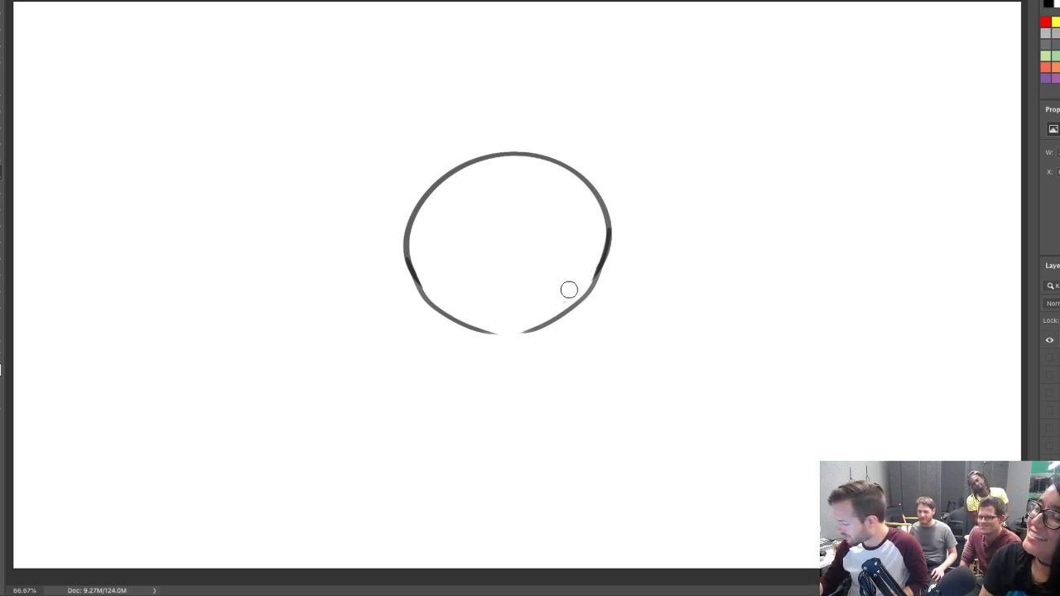
pyautogui.press('b')
pyautogui.moveTo(501, 334); pyautogui.dragTo(522, 331)
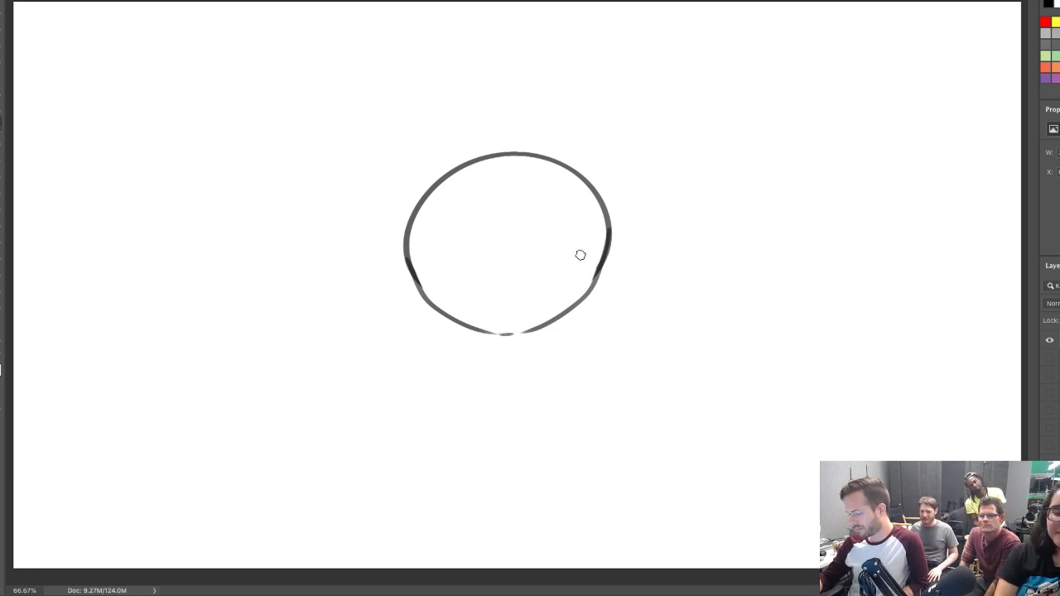
# Transform the head outline into a narrower shape and move it slightly higher on the canvas
pyautogui.hotkey('ctrl', 't')
pyautogui.moveTo(613, 245); pyautogui.dragTo(571, 250)
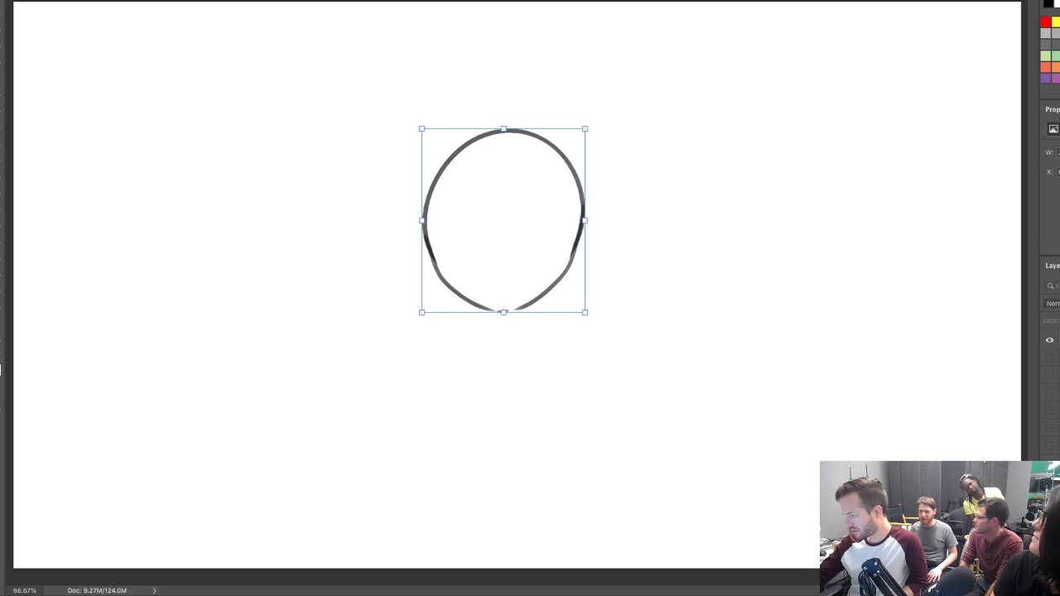
pyautogui.press('Return')
pyautogui.hotkey('ctrl', 't')
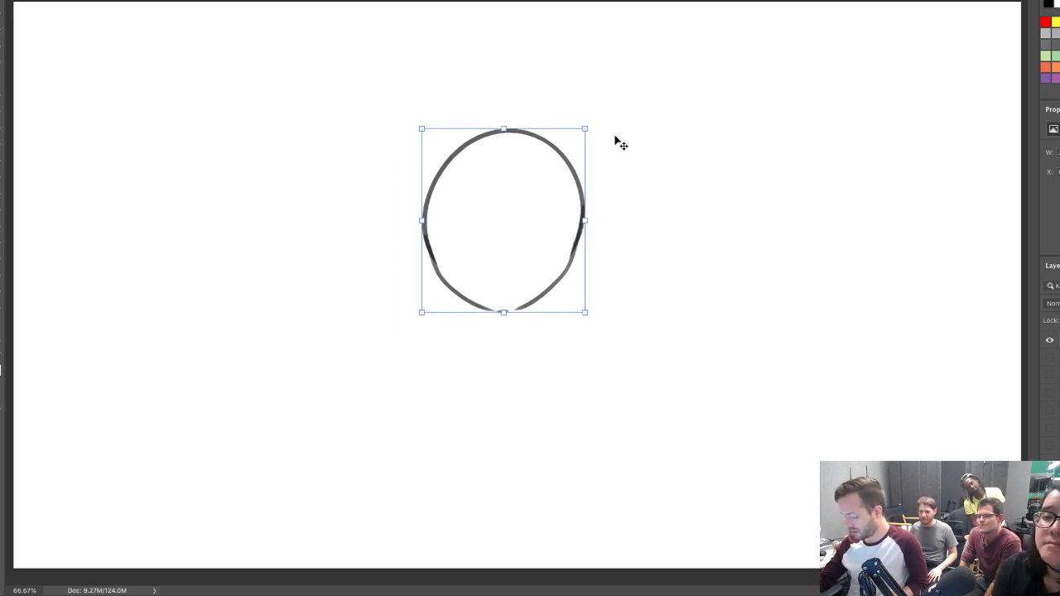
pyautogui.press('Return')
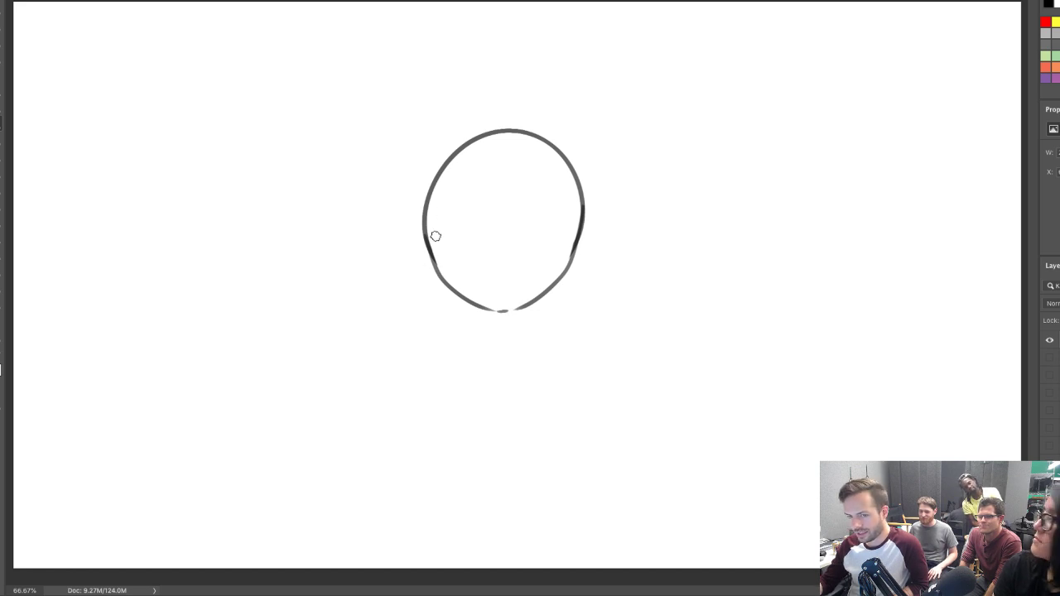
# Draw a compact torso under the head with short shoulders, straight sides and a curved lower hem
pyautogui.moveTo(439, 277)
pyautogui.mouseDown()
pyautogui.moveTo(420, 285)
pyautogui.moveTo(432, 356)
pyautogui.mouseUp()
pyautogui.hotkey('ctrl', 'z')
pyautogui.hotkey('ctrl', 'z')
pyautogui.moveTo(420, 286)
pyautogui.mouseDown()
pyautogui.moveTo(429, 360)
pyautogui.moveTo(578, 386)
pyautogui.mouseUp()
pyautogui.hotkey('ctrl', 'z')
pyautogui.moveTo(566, 270)
pyautogui.mouseDown()
pyautogui.moveTo(593, 271)
pyautogui.moveTo(581, 363)
pyautogui.moveTo(590, 381)
pyautogui.moveTo(564, 388)
pyautogui.mouseUp()
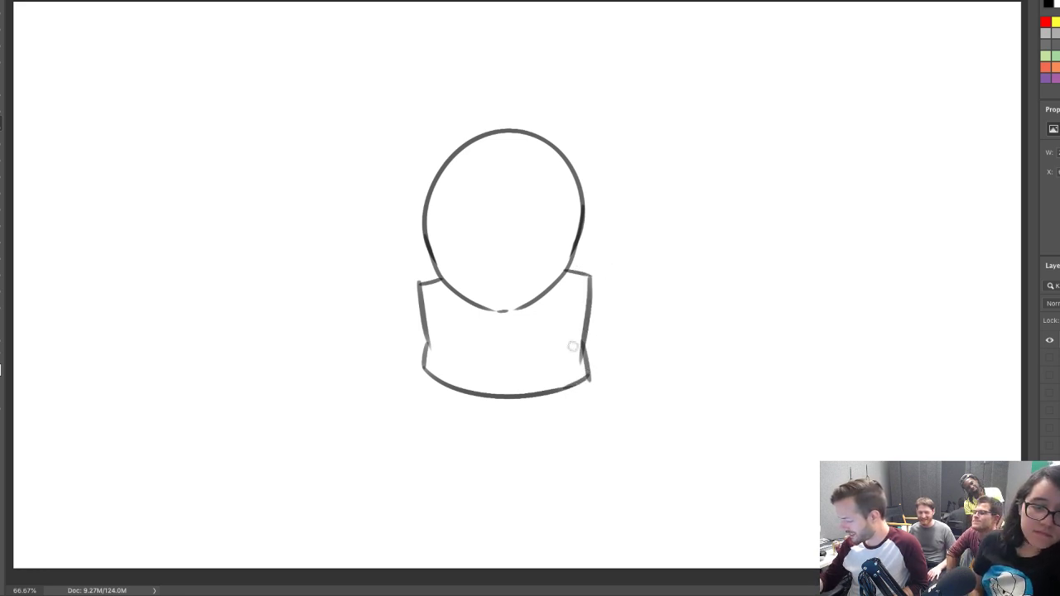
# Add a curved waistband below the torso and a V-shaped neckline under the chin
pyautogui.moveTo(420, 384)
pyautogui.mouseDown()
pyautogui.moveTo(516, 409)
pyautogui.moveTo(595, 380)
pyautogui.moveTo(505, 411)
pyautogui.moveTo(595, 378)
pyautogui.moveTo(569, 400)
pyautogui.mouseUp()
pyautogui.hotkey('ctrl', 'z')
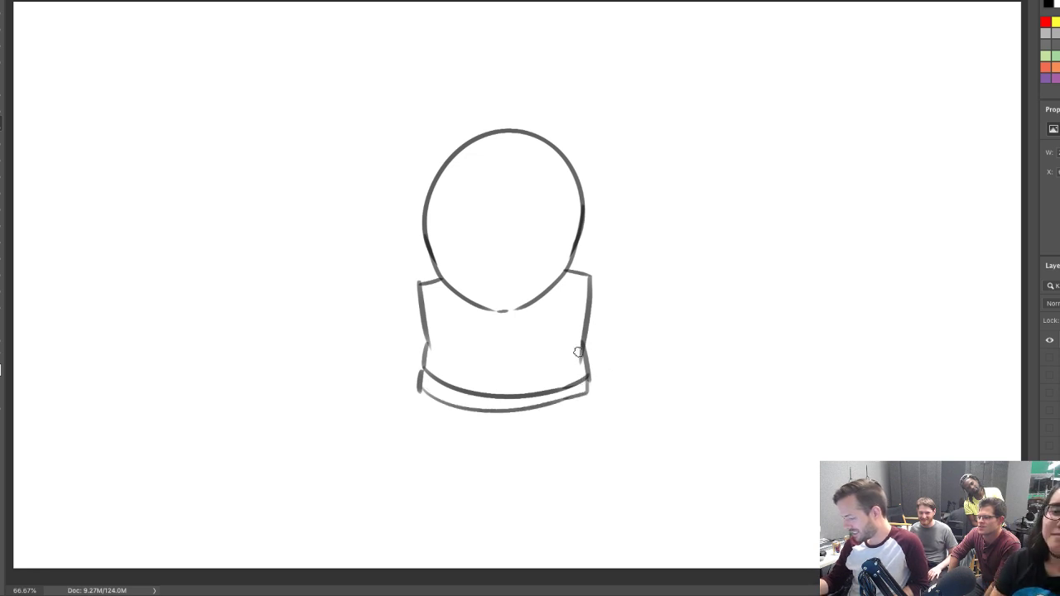
pyautogui.moveTo(459, 298)
pyautogui.mouseDown()
pyautogui.moveTo(505, 329)
pyautogui.moveTo(537, 294)
pyautogui.mouseUp()
pyautogui.hotkey('ctrl', 'z')
pyautogui.moveTo(504, 327); pyautogui.dragTo(539, 300)
# Erase the waistband and redraw the torso's hem as a single curve
pyautogui.press('e')
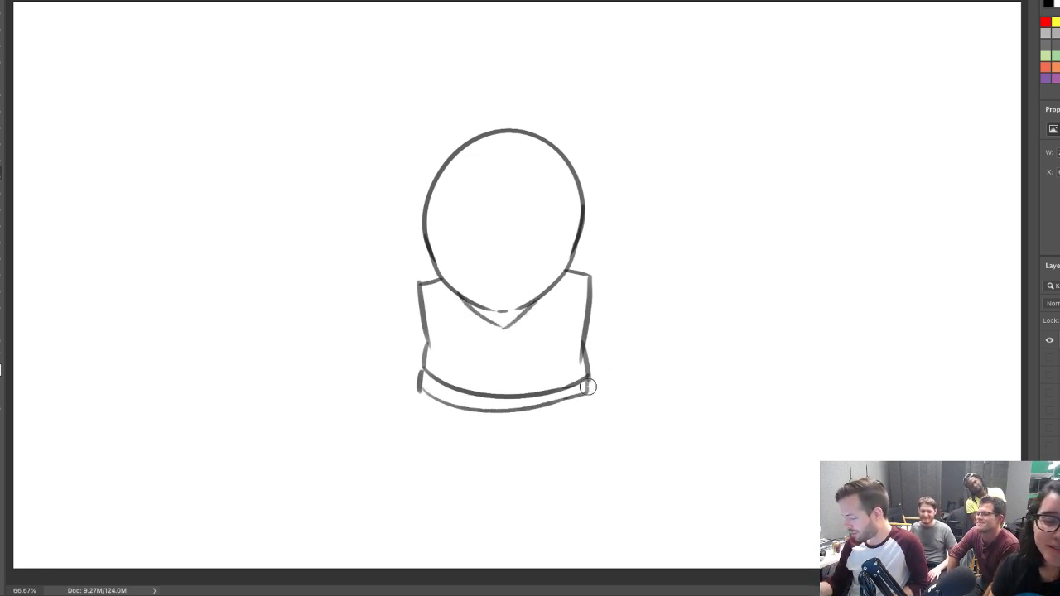
pyautogui.moveTo(589, 386)
pyautogui.mouseDown()
pyautogui.moveTo(507, 405)
pyautogui.moveTo(417, 392)
pyautogui.moveTo(611, 406)
pyautogui.moveTo(573, 374)
pyautogui.moveTo(546, 402)
pyautogui.mouseUp()
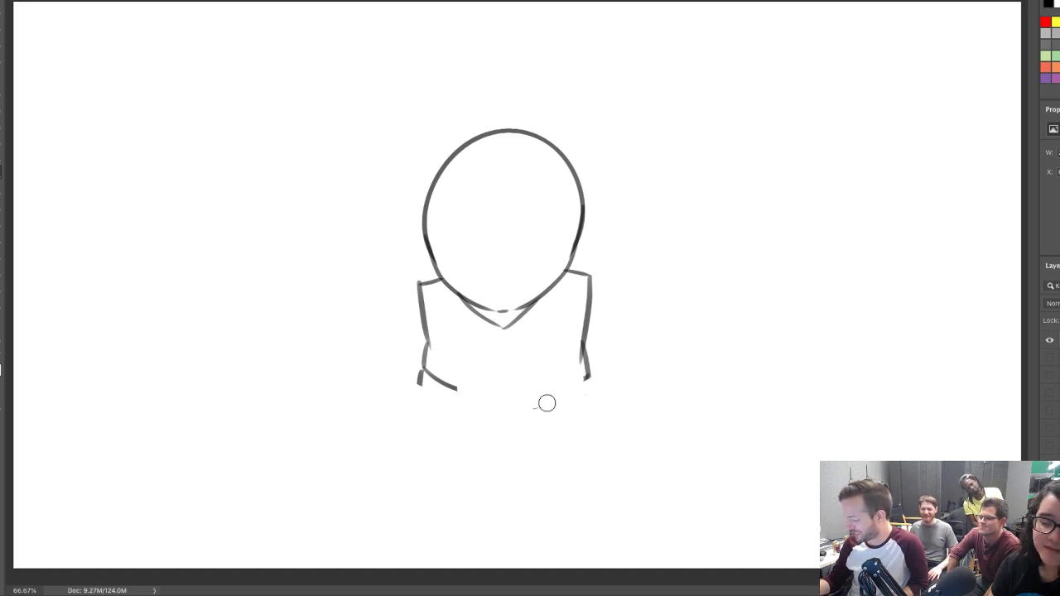
pyautogui.press('b')
pyautogui.moveTo(420, 371); pyautogui.dragTo(587, 379)
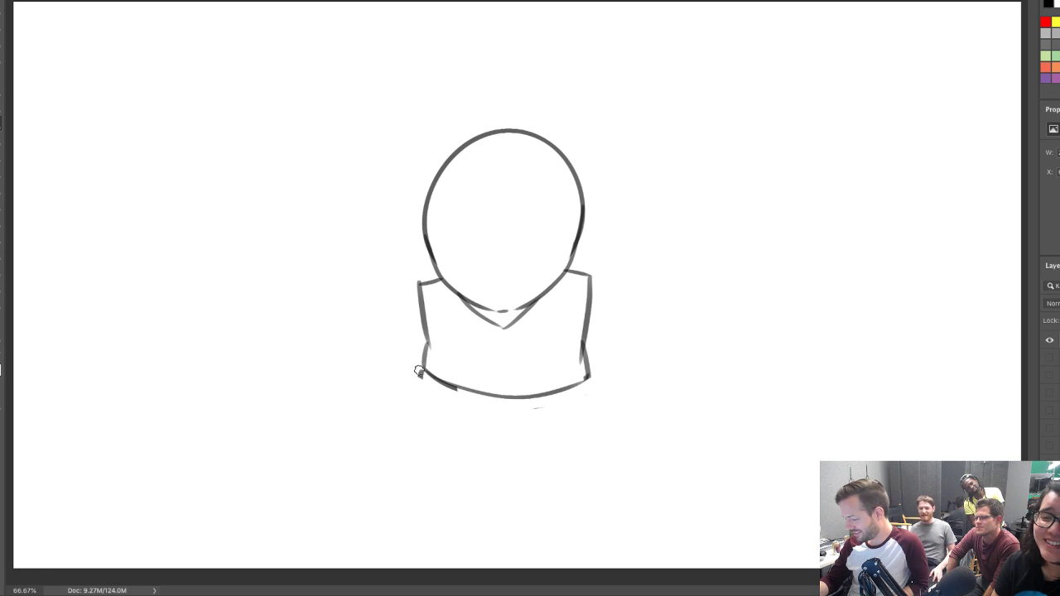
# Draw the left-hand leg with a flared outer line, rounded cuff and inner thigh, and join it to the torso's side
pyautogui.moveTo(419, 371); pyautogui.dragTo(397, 469)
pyautogui.hotkey('ctrl', 'z')
pyautogui.moveTo(419, 369)
pyautogui.mouseDown()
pyautogui.moveTo(393, 469)
pyautogui.moveTo(450, 498)
pyautogui.mouseUp()
pyautogui.hotkey('ctrl', 'z')
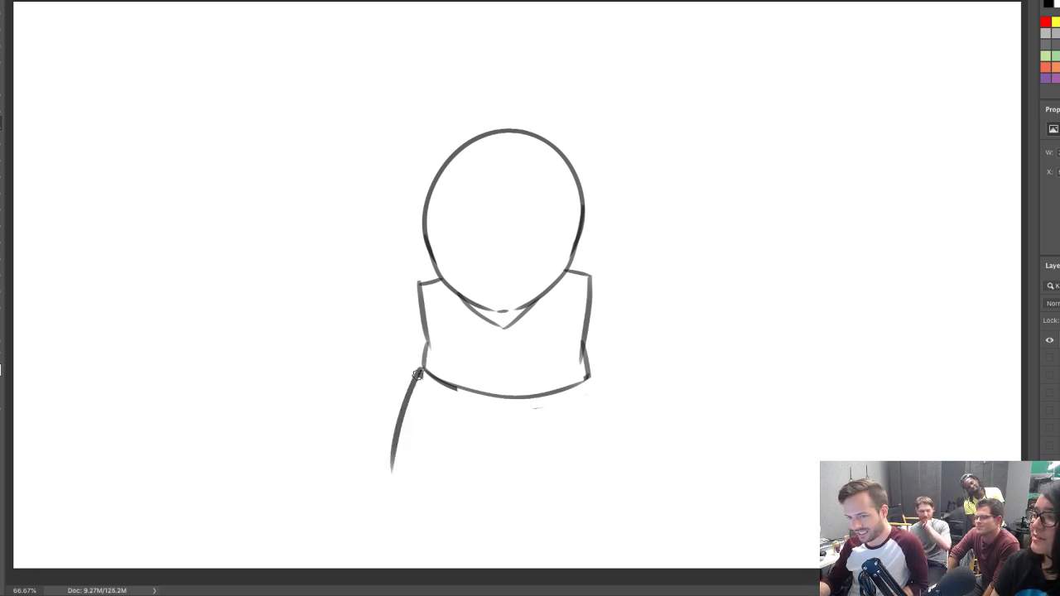
pyautogui.moveTo(405, 394)
pyautogui.mouseDown()
pyautogui.moveTo(390, 476)
pyautogui.moveTo(407, 502)
pyautogui.mouseUp()
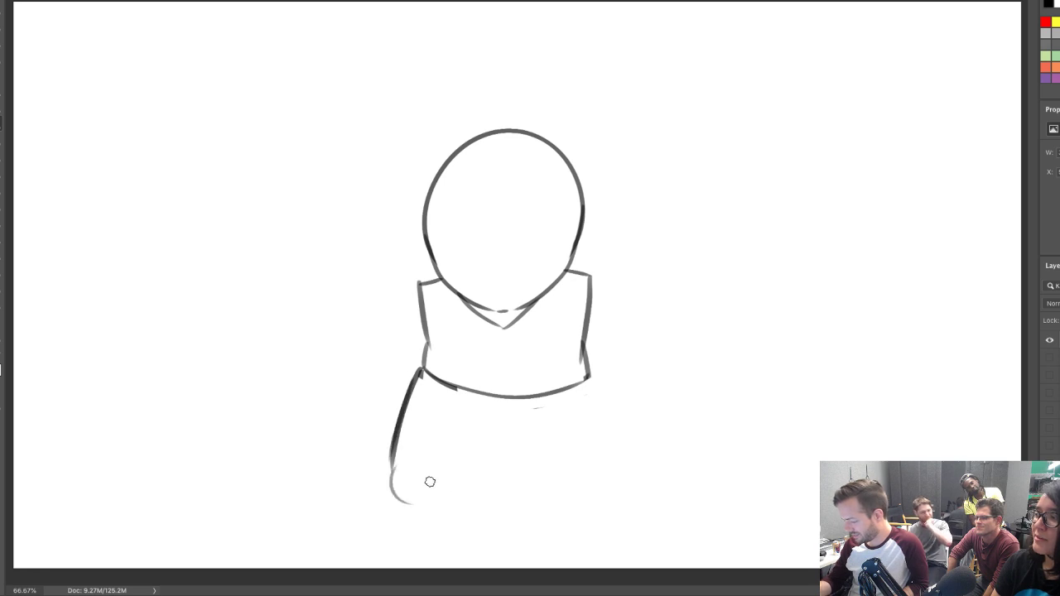
pyautogui.moveTo(391, 445)
pyautogui.mouseDown()
pyautogui.moveTo(439, 516)
pyautogui.moveTo(489, 447)
pyautogui.moveTo(527, 447)
pyautogui.moveTo(512, 441)
pyautogui.mouseUp()
pyautogui.hotkey('ctrl', 'z')
pyautogui.moveTo(426, 331); pyautogui.dragTo(415, 377)
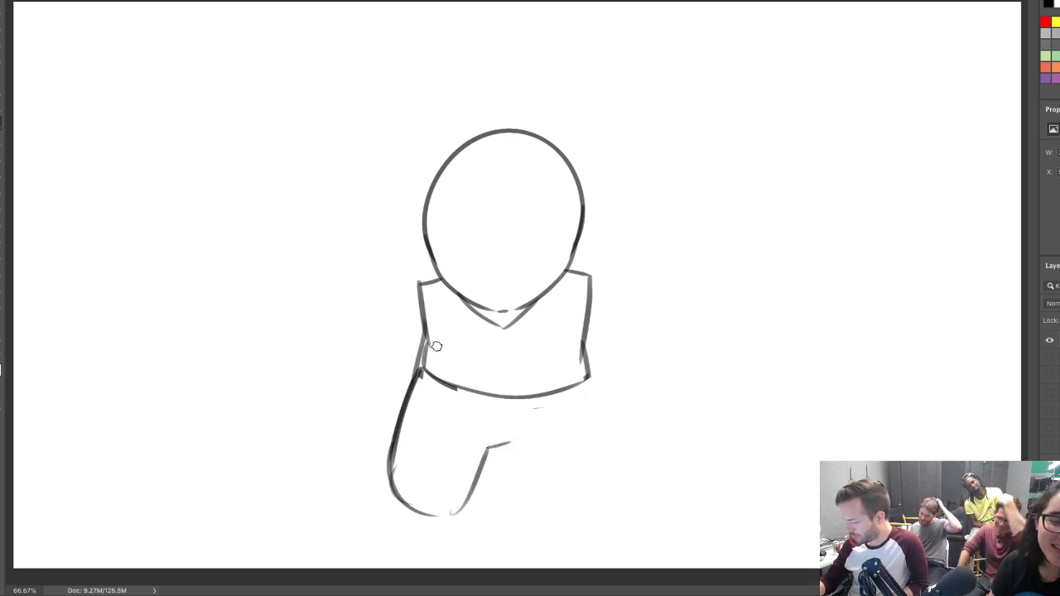
# Draw the right-hand leg with an inner thigh line, rounded cuff and flared outer line down from the torso
pyautogui.moveTo(522, 446); pyautogui.dragTo(537, 497)
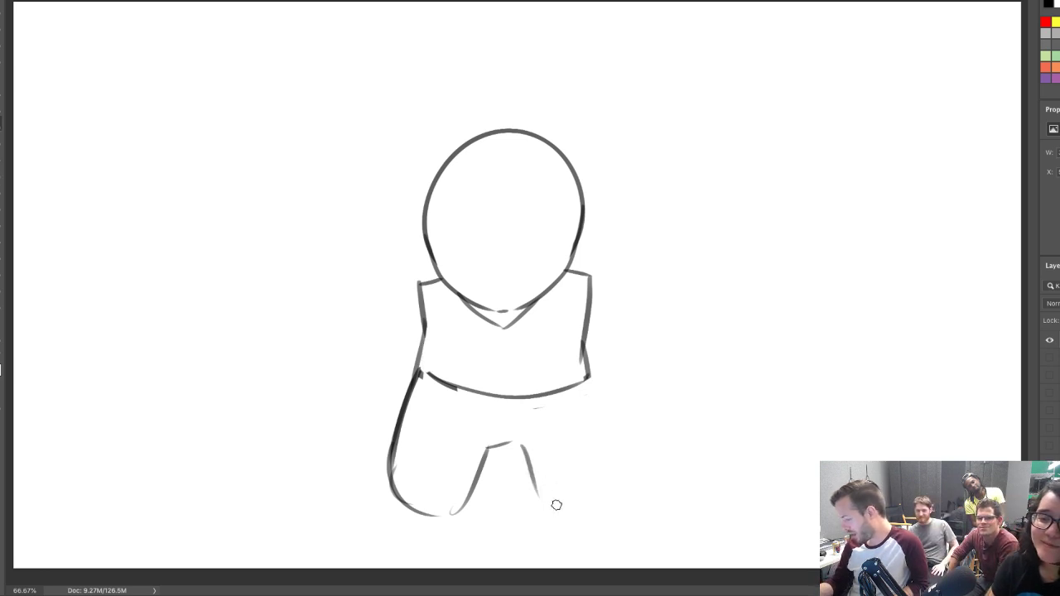
pyautogui.hotkey('ctrl', 'z')
pyautogui.moveTo(517, 443); pyautogui.dragTo(539, 505)
pyautogui.hotkey('ctrl', 'z')
pyautogui.moveTo(516, 440)
pyautogui.mouseDown()
pyautogui.moveTo(537, 510)
pyautogui.moveTo(574, 520)
pyautogui.moveTo(604, 504)
pyautogui.mouseUp()
pyautogui.moveTo(589, 376); pyautogui.dragTo(604, 451)
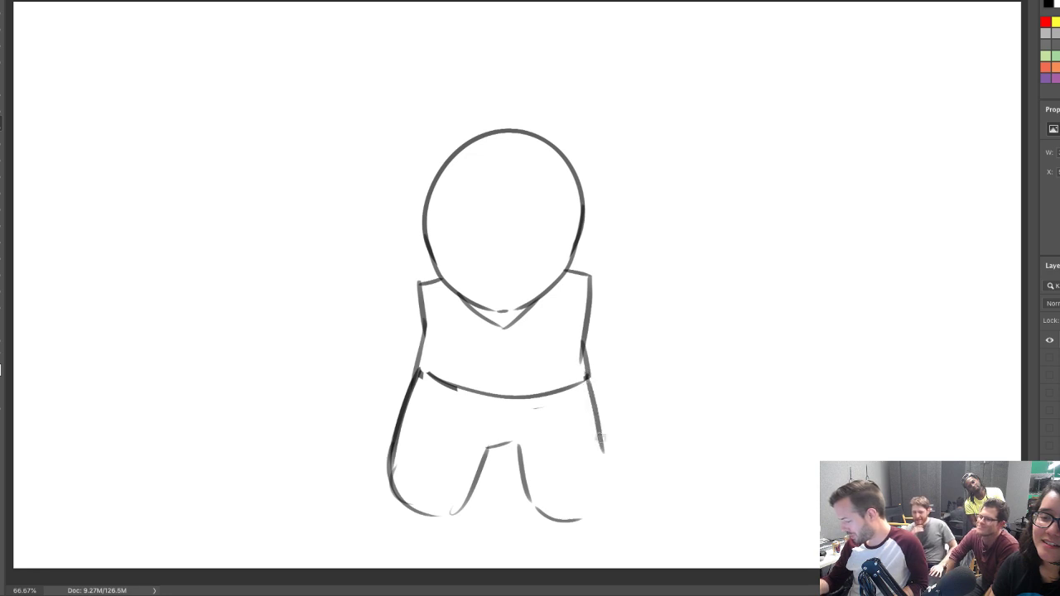
pyautogui.hotkey('ctrl', 'z')
pyautogui.moveTo(587, 383)
pyautogui.mouseDown()
pyautogui.moveTo(615, 485)
pyautogui.moveTo(580, 522)
pyautogui.mouseUp()
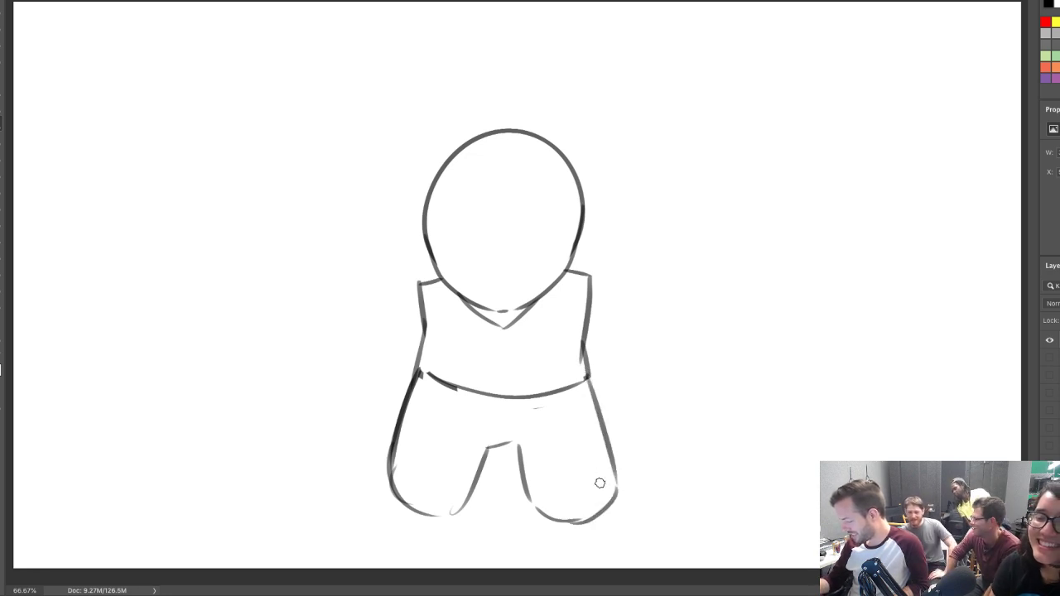
# Erase the hem curve separating the torso from the legs
pyautogui.press('e')
pyautogui.moveTo(580, 383)
pyautogui.mouseDown()
pyautogui.moveTo(480, 397)
pyautogui.moveTo(441, 387)
pyautogui.mouseUp()
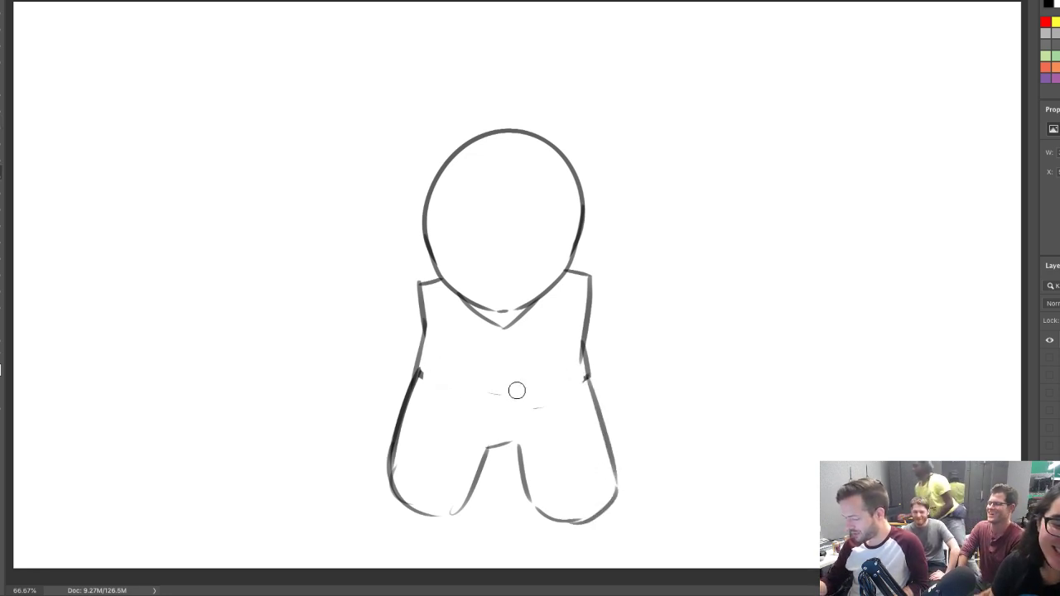
# Draw the top line of an outstretched arm from the left-hand shoulder and move the figure up and right
pyautogui.press('b')
pyautogui.moveTo(438, 279); pyautogui.dragTo(352, 306)
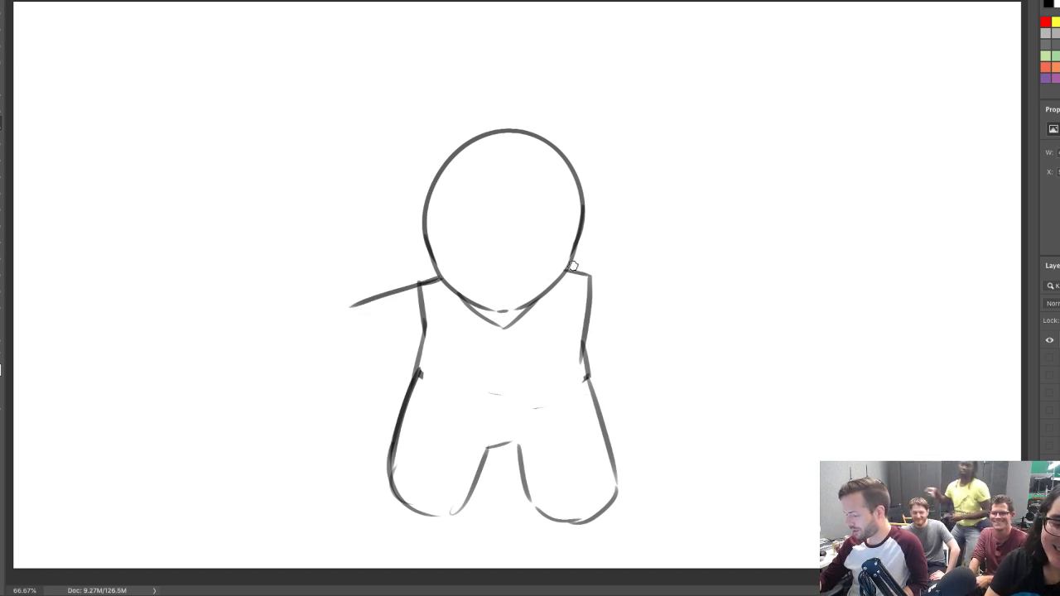
pyautogui.moveTo(575, 320)
pyautogui.mouseDown()
pyautogui.moveTo(581, 298)
pyautogui.moveTo(640, 253)
pyautogui.mouseUp()
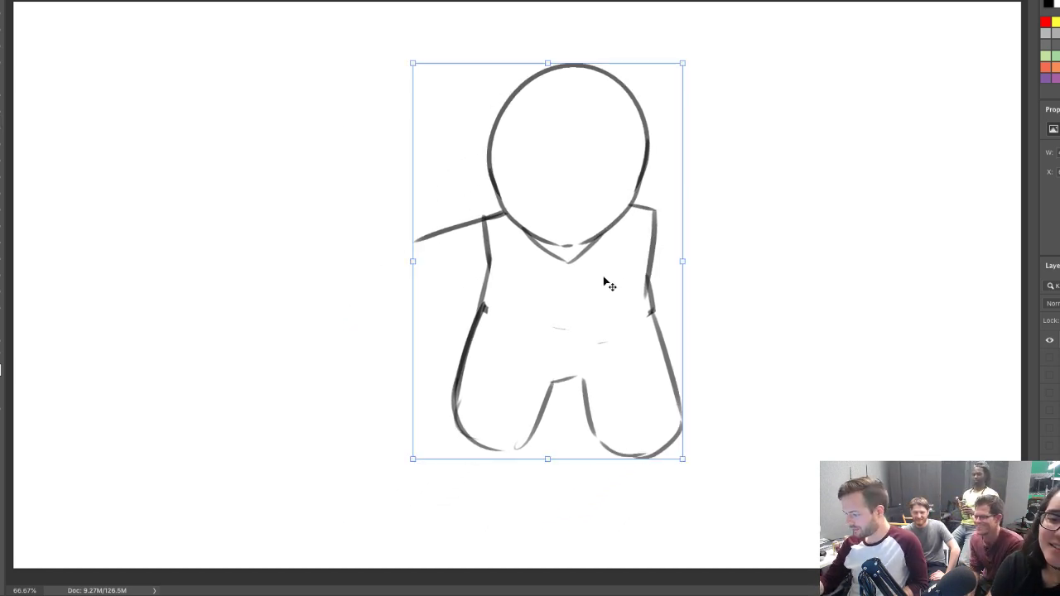
# Draw two pointed feet angled outward beneath the leg cuffs
pyautogui.moveTo(469, 440)
pyautogui.mouseDown()
pyautogui.moveTo(441, 461)
pyautogui.moveTo(474, 468)
pyautogui.moveTo(514, 451)
pyautogui.mouseUp()
pyautogui.hotkey('ctrl', 'z')
pyautogui.hotkey('ctrl', 'z')
pyautogui.moveTo(615, 454)
pyautogui.mouseDown()
pyautogui.moveTo(627, 471)
pyautogui.moveTo(677, 476)
pyautogui.mouseUp()
pyautogui.hotkey('ctrl', 'z')
pyautogui.moveTo(619, 461)
pyautogui.mouseDown()
pyautogui.moveTo(694, 479)
pyautogui.moveTo(715, 463)
pyautogui.moveTo(671, 453)
pyautogui.moveTo(700, 465)
pyautogui.moveTo(695, 478)
pyautogui.mouseUp()
pyautogui.hotkey('ctrl', 'z')
pyautogui.hotkey('ctrl', 'z')
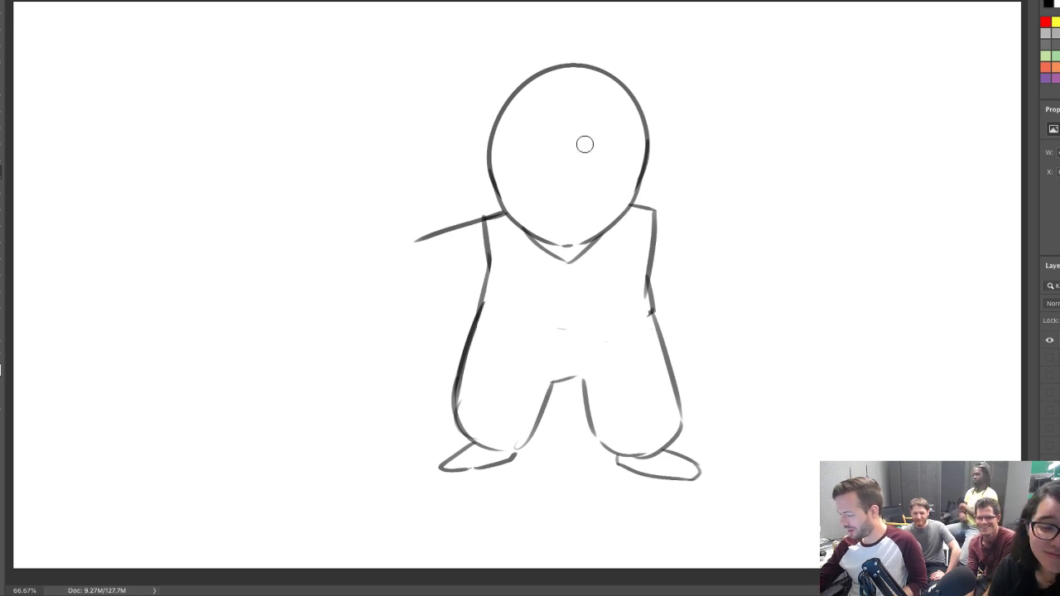
# Erase the V-shaped neckline and replace the head's upper-left outline with a fuller, rounder curve
pyautogui.moveTo(535, 246); pyautogui.dragTo(576, 260)
pyautogui.moveTo(500, 136); pyautogui.dragTo(573, 81)
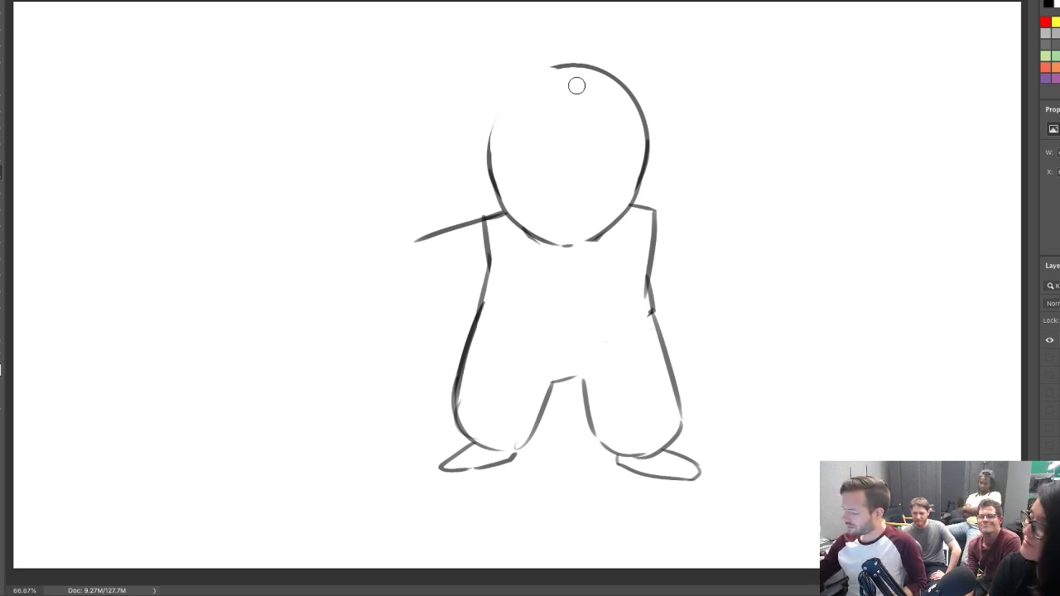
pyautogui.hotkey('ctrl', 'z')
pyautogui.hotkey('ctrl', 'z')
pyautogui.hotkey('ctrl', 'z')
pyautogui.hotkey('ctrl', 'z')
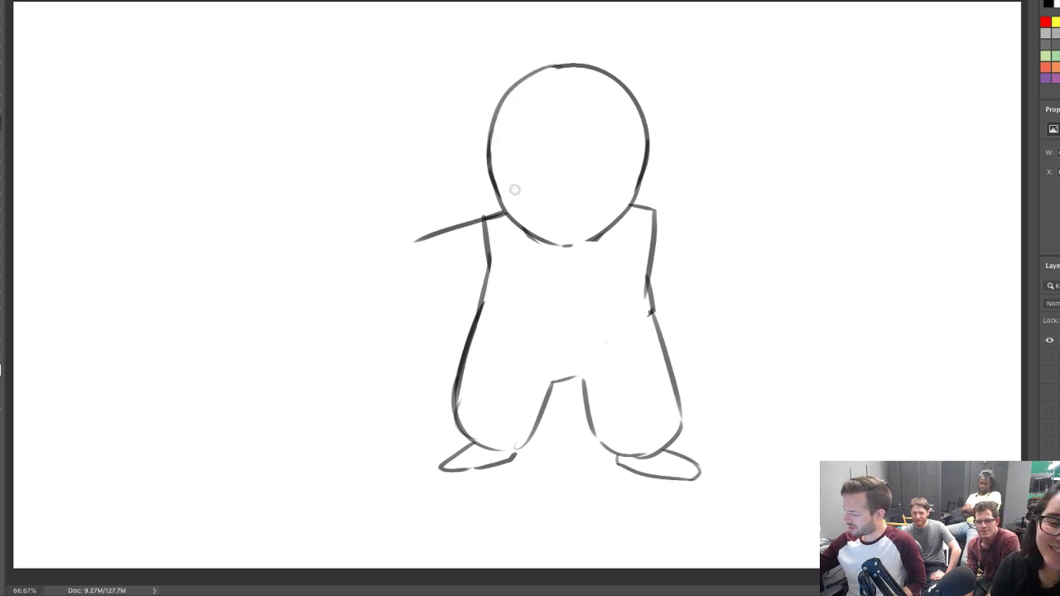
pyautogui.moveTo(568, 65); pyautogui.dragTo(489, 170)
pyautogui.hotkey('ctrl', 'z')
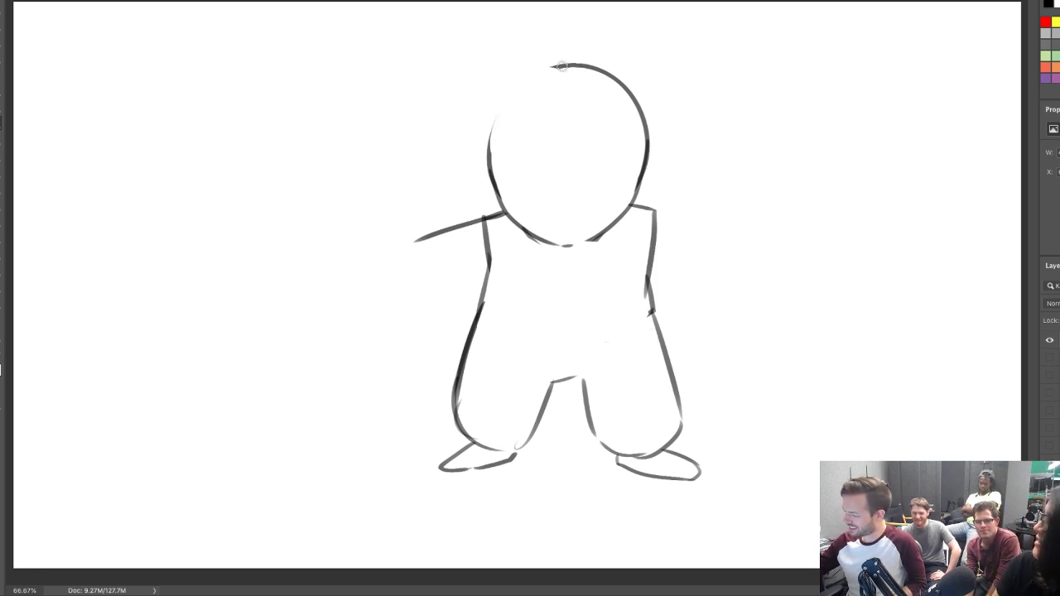
pyautogui.moveTo(568, 66)
pyautogui.mouseDown()
pyautogui.moveTo(504, 93)
pyautogui.moveTo(490, 166)
pyautogui.mouseUp()
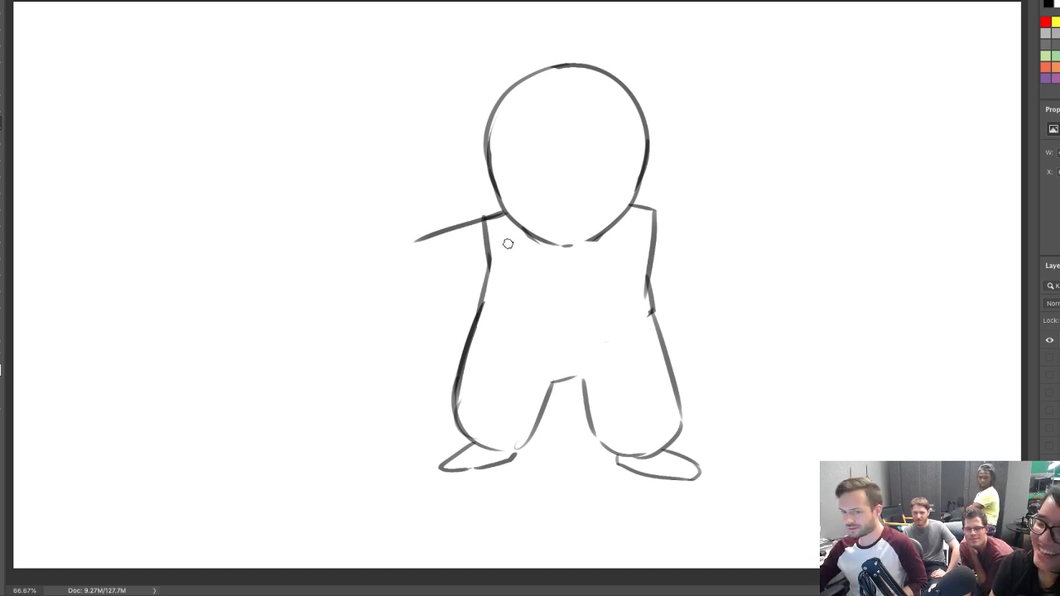
# Draw the lower line of the left-hand outstretched arm, roughly parallel to its upper line
pyautogui.moveTo(483, 280); pyautogui.dragTo(414, 310)
pyautogui.hotkey('ctrl', 'z')
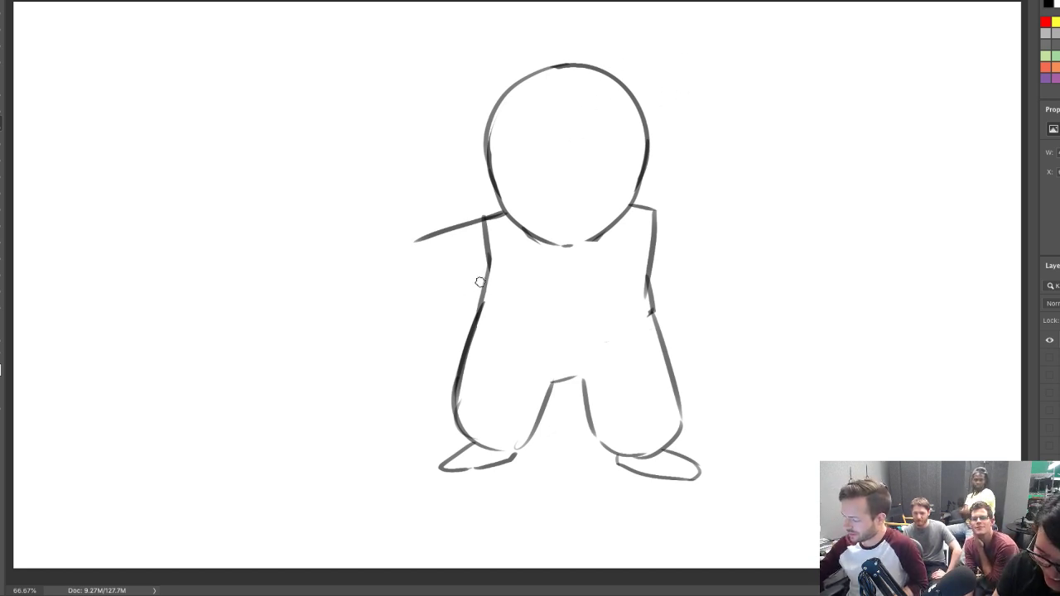
pyautogui.moveTo(482, 283); pyautogui.dragTo(400, 305)
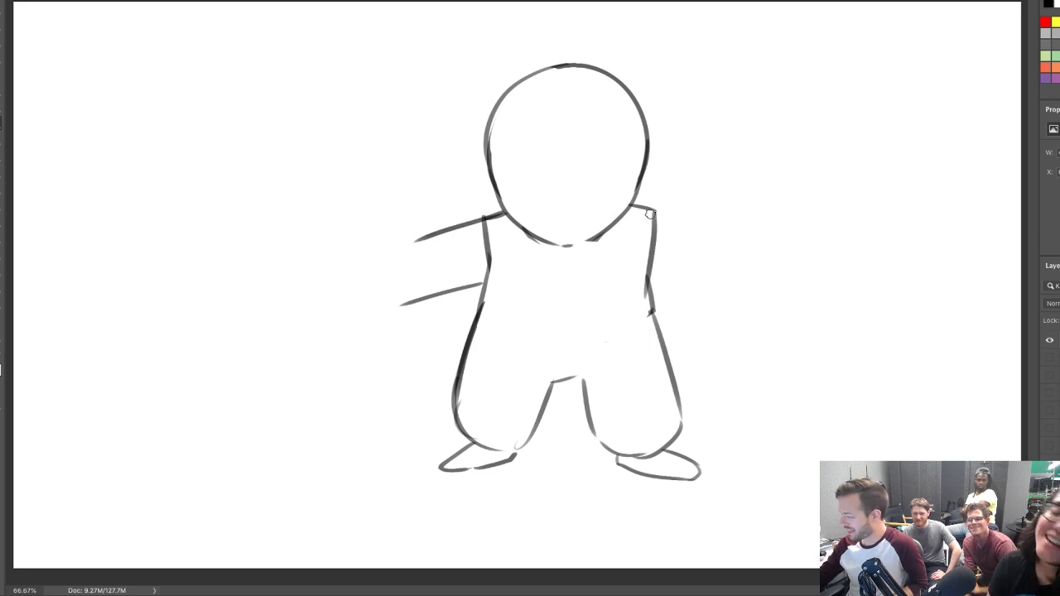
# Draw two slanted cuff lines across the outer end of the left-hand arm
pyautogui.moveTo(441, 231)
pyautogui.mouseDown()
pyautogui.moveTo(394, 250)
pyautogui.moveTo(410, 303)
pyautogui.mouseUp()
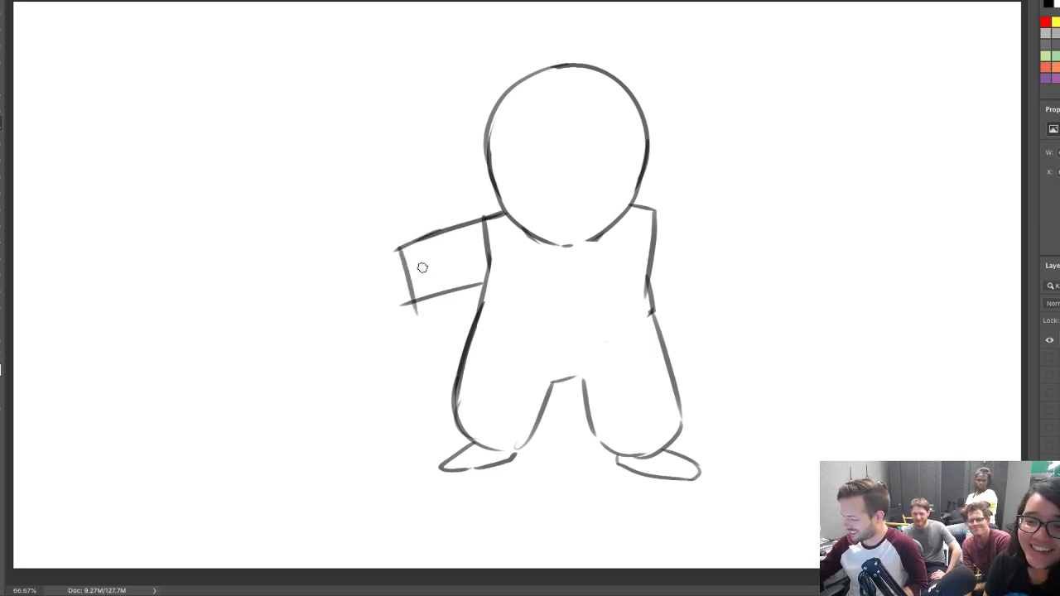
pyautogui.hotkey('ctrl', 'z')
pyautogui.moveTo(401, 249); pyautogui.dragTo(411, 301)
pyautogui.moveTo(428, 238); pyautogui.dragTo(443, 294)
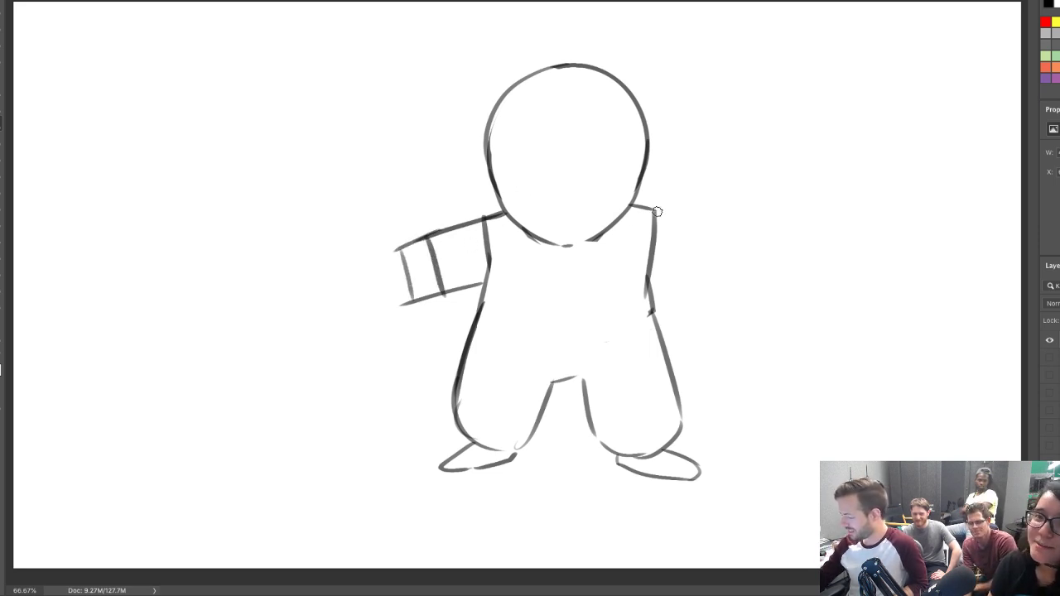
# Draw the upper and lower lines of the right-hand arm, sloping outward and down from the shoulder and side
pyautogui.moveTo(644, 207); pyautogui.dragTo(704, 222)
pyautogui.hotkey('ctrl', 'z')
pyautogui.moveTo(630, 206); pyautogui.dragTo(701, 228)
pyautogui.hotkey('ctrl', 'z')
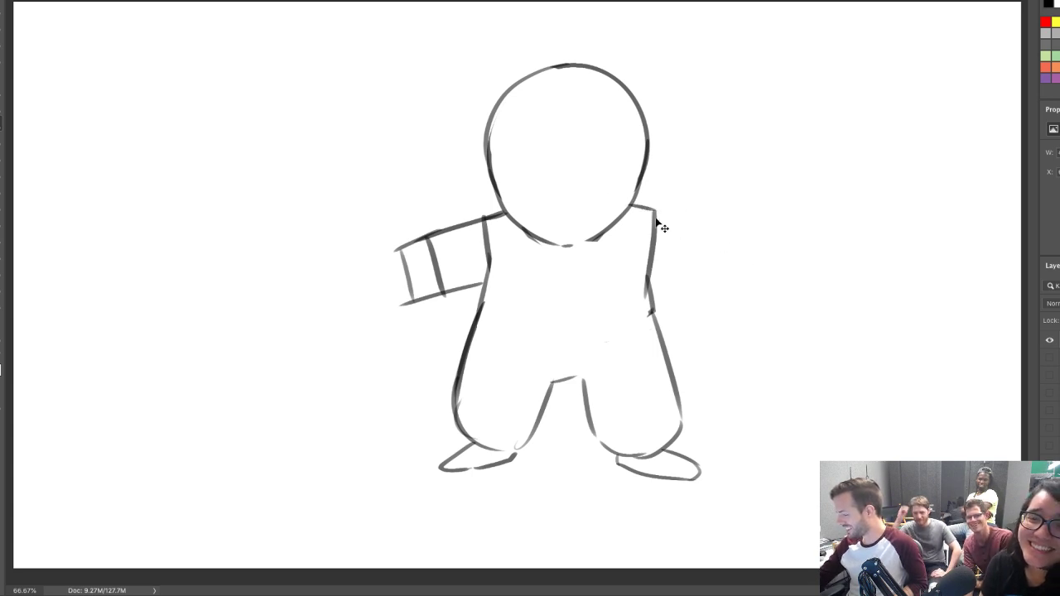
pyautogui.moveTo(630, 204); pyautogui.dragTo(732, 238)
pyautogui.hotkey('ctrl', 'z')
pyautogui.moveTo(630, 205); pyautogui.dragTo(740, 247)
pyautogui.moveTo(649, 279); pyautogui.dragTo(730, 294)
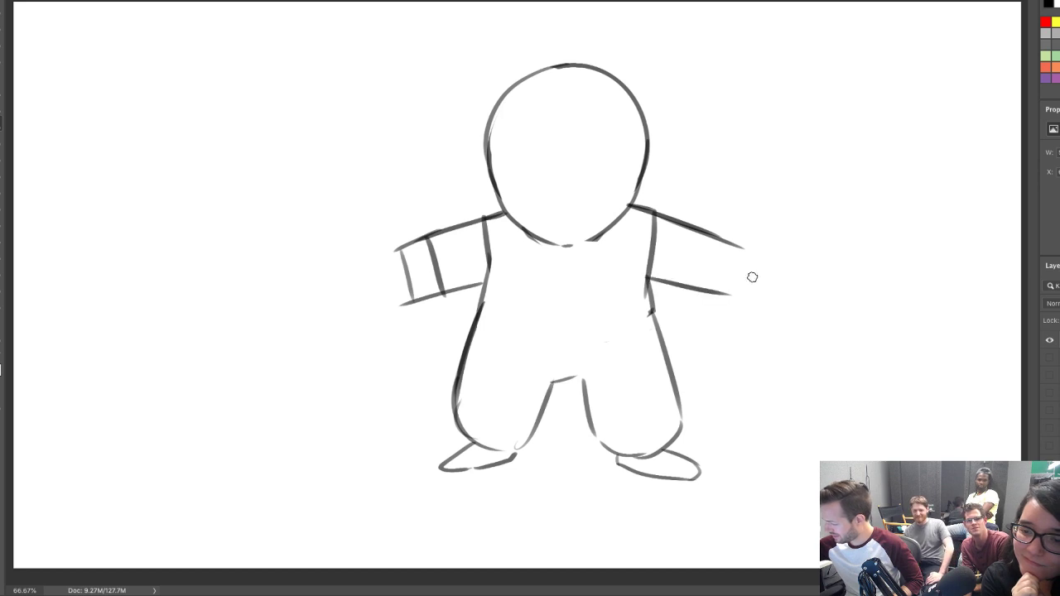
# Erase the cuff lines on the left-hand arm and move the figure left and slightly down
pyautogui.moveTo(426, 248)
pyautogui.mouseDown()
pyautogui.moveTo(392, 260)
pyautogui.moveTo(397, 274)
pyautogui.moveTo(445, 279)
pyautogui.moveTo(439, 286)
pyautogui.mouseUp()
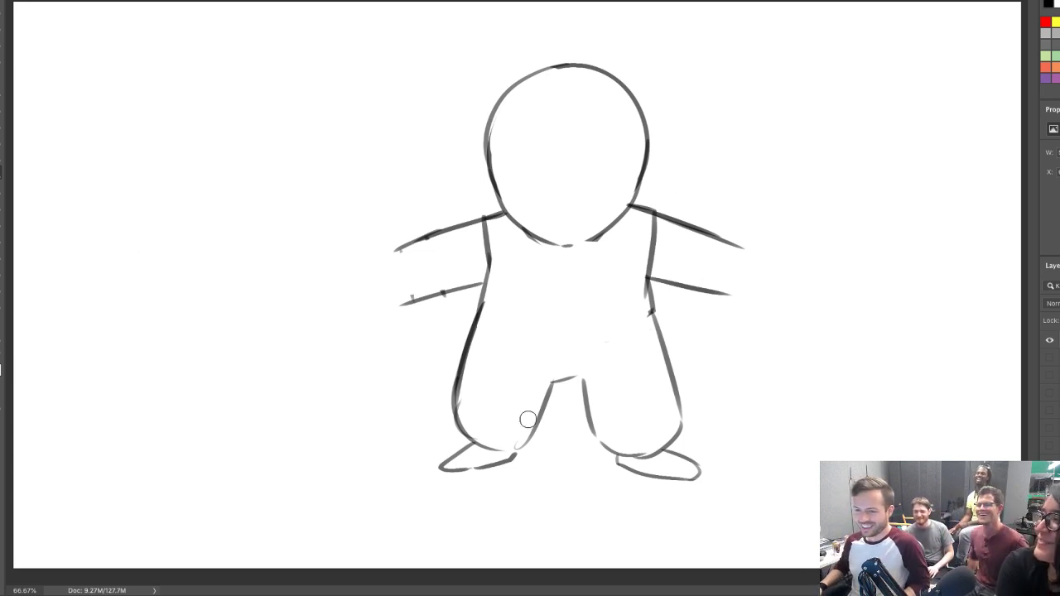
pyautogui.press('v')
pyautogui.moveTo(769, 310); pyautogui.dragTo(729, 331)
pyautogui.press('b')
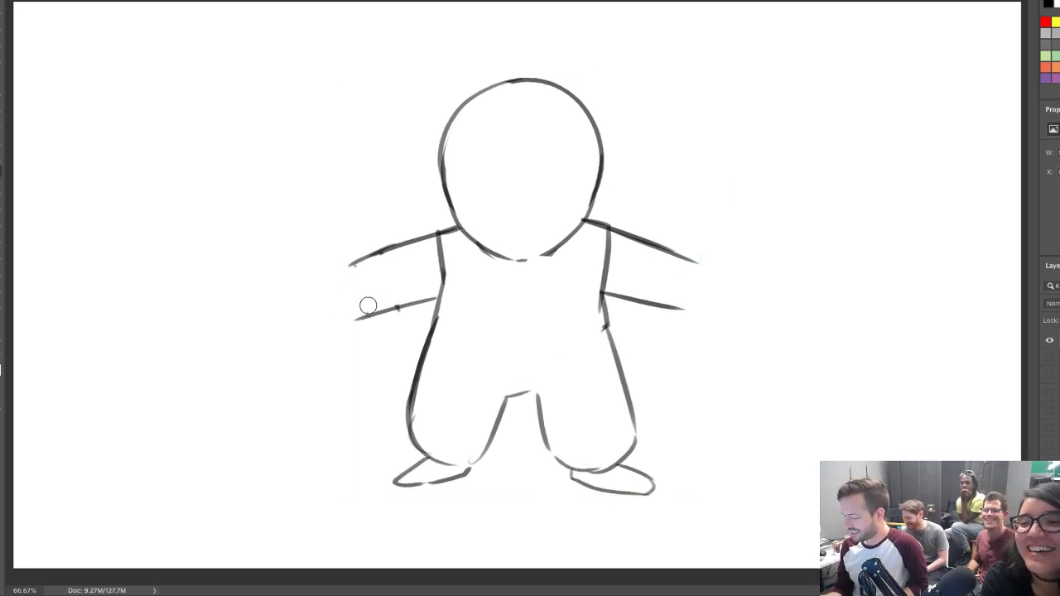
# Draw a wide V-shaped brow line across the head, meeting at the centre and extending past both sides
pyautogui.rightClick(797, 299)
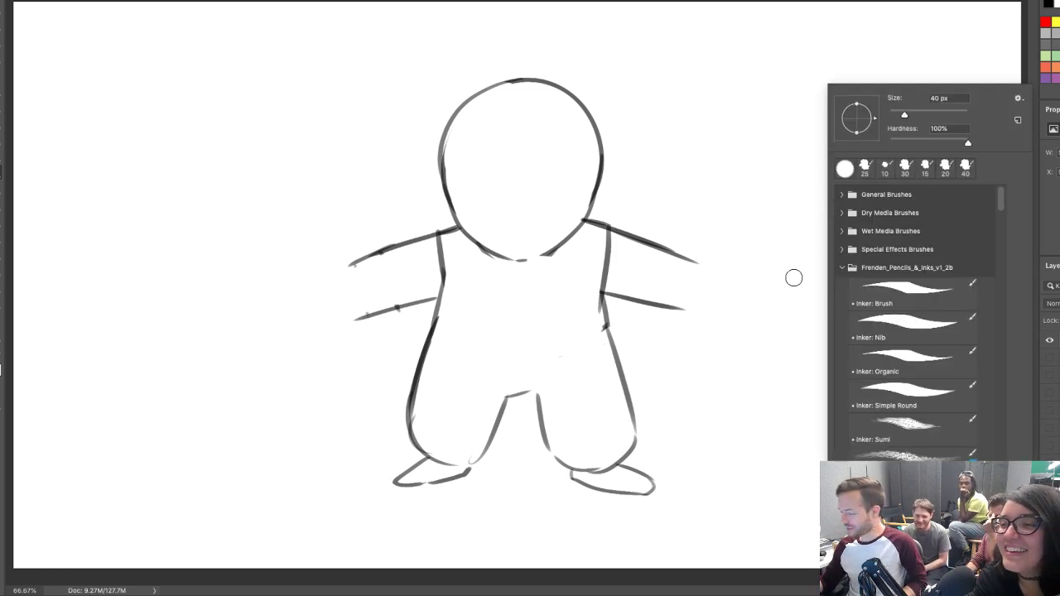
pyautogui.click(720, 352)
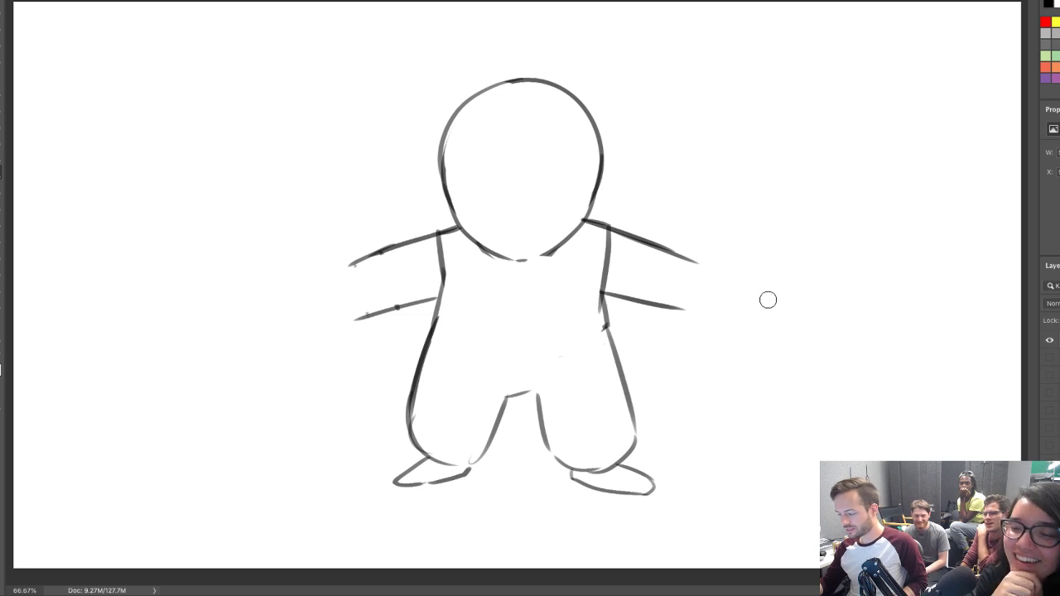
pyautogui.press('b')
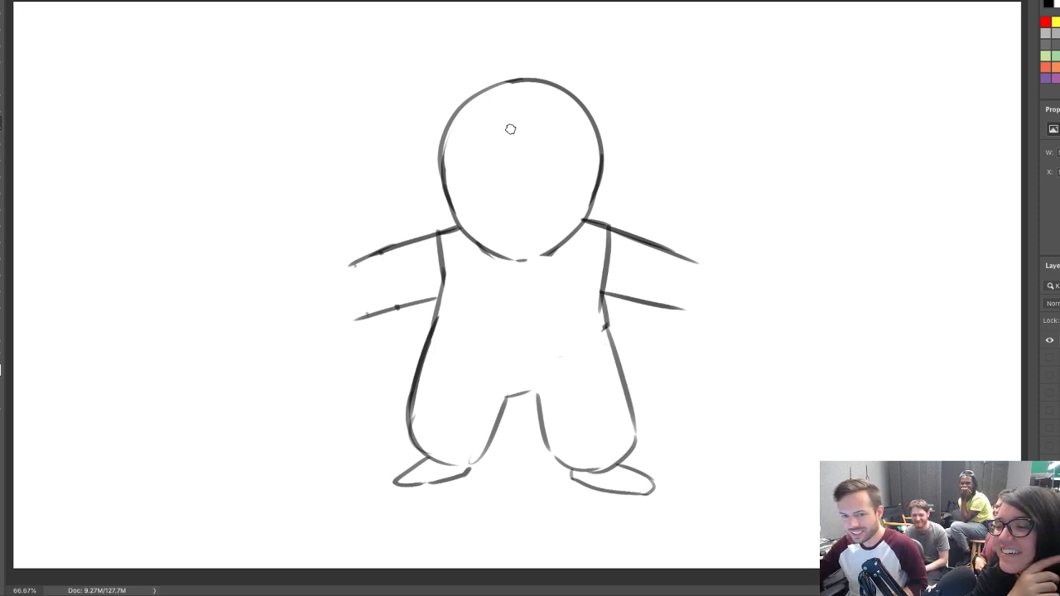
pyautogui.moveTo(521, 174); pyautogui.dragTo(436, 117)
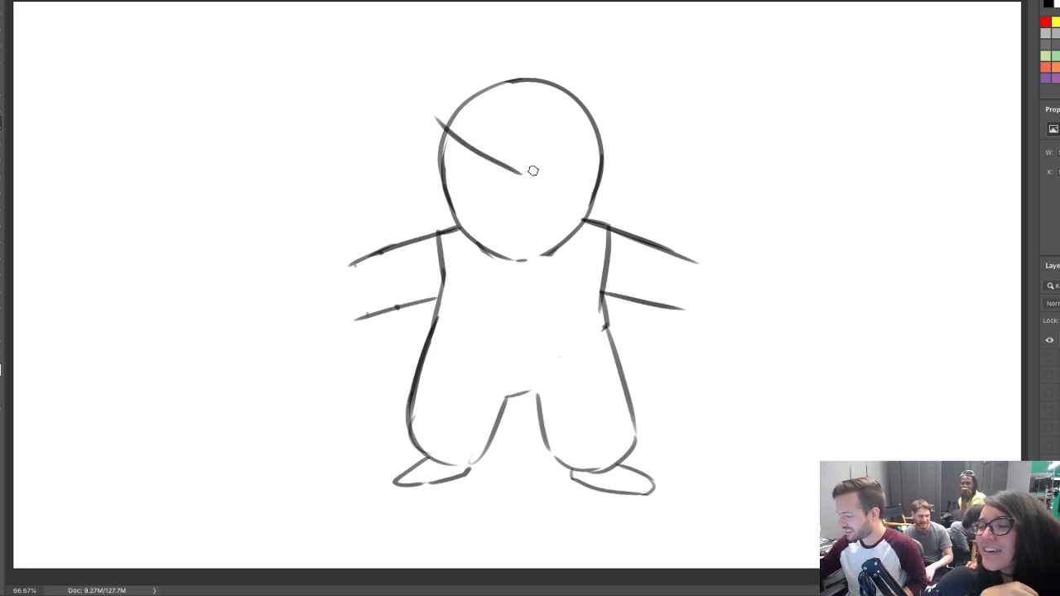
pyautogui.moveTo(522, 174); pyautogui.dragTo(606, 115)
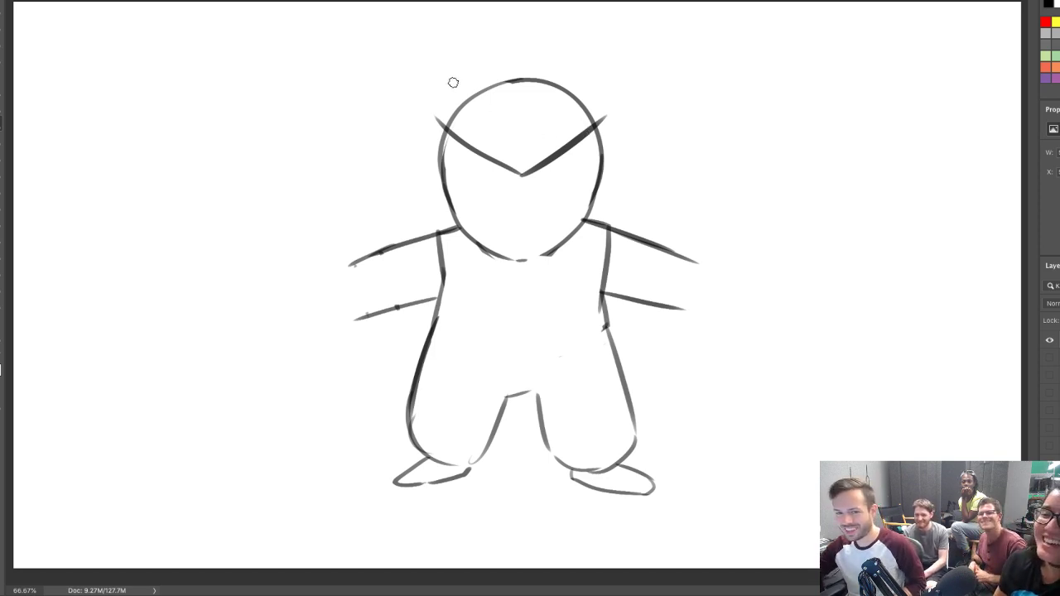
pyautogui.hotkey('ctrl', 'z')
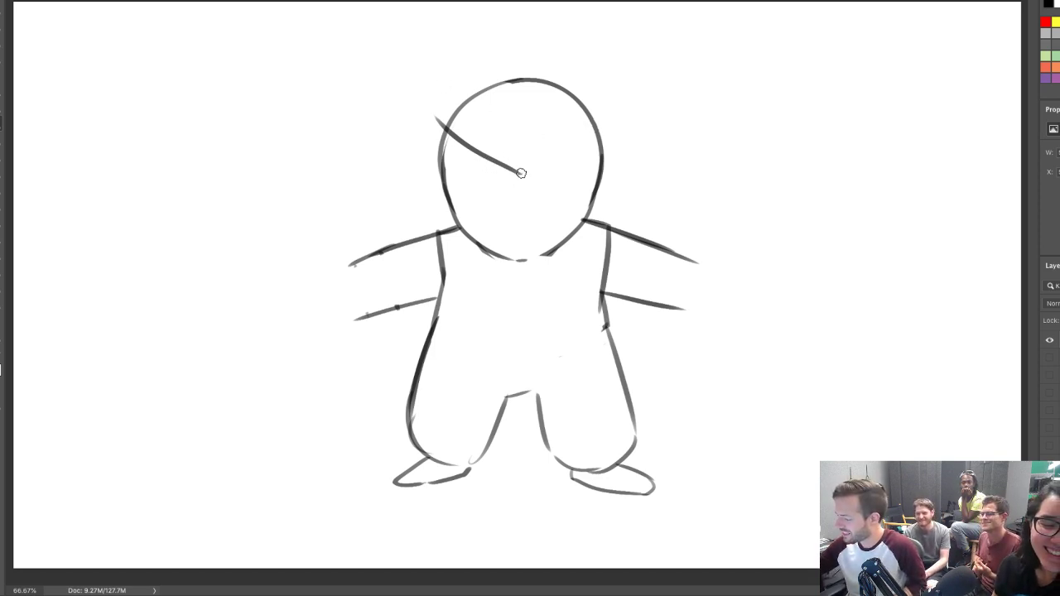
pyautogui.moveTo(521, 173); pyautogui.dragTo(434, 130)
pyautogui.moveTo(522, 170); pyautogui.dragTo(623, 122)
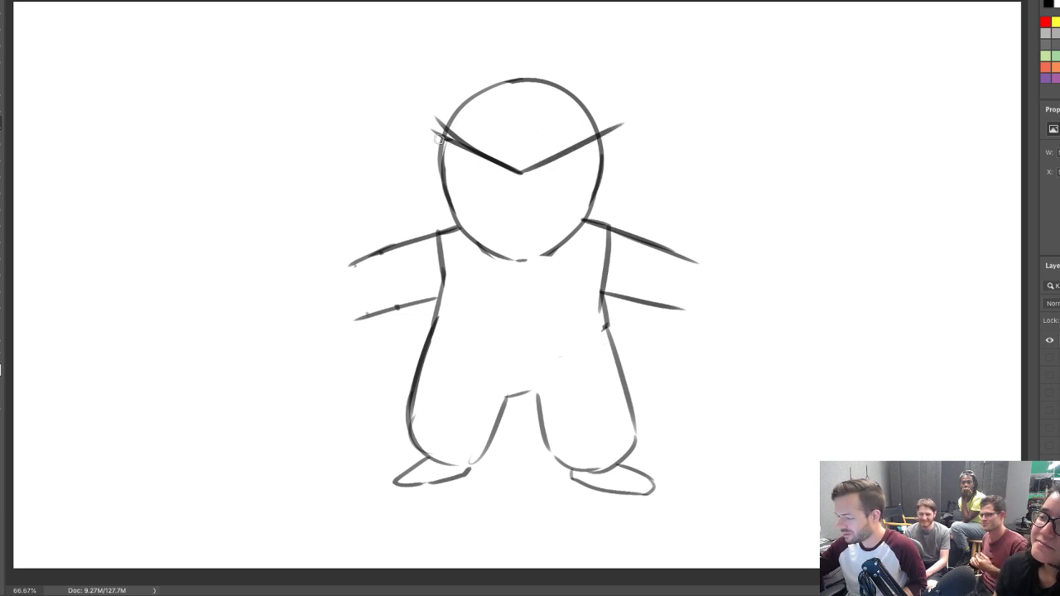
# Extend both outer ends of the V-shaped brow with strokes curving upward like horns
pyautogui.moveTo(440, 139); pyautogui.dragTo(416, 81)
pyautogui.hotkey('ctrl', 'z')
pyautogui.moveTo(447, 148); pyautogui.dragTo(415, 81)
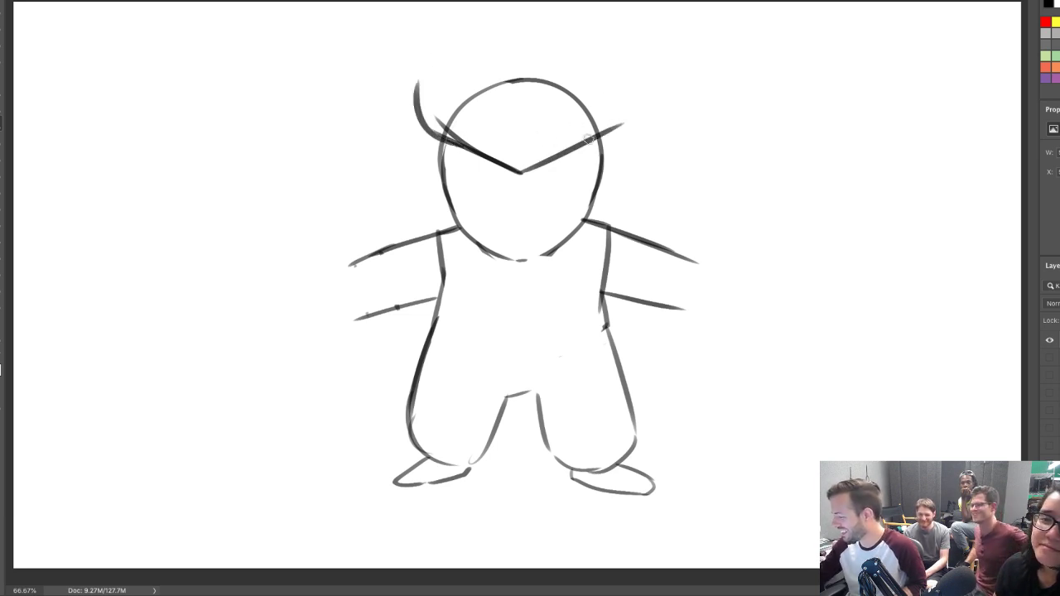
pyautogui.moveTo(586, 139); pyautogui.dragTo(624, 90)
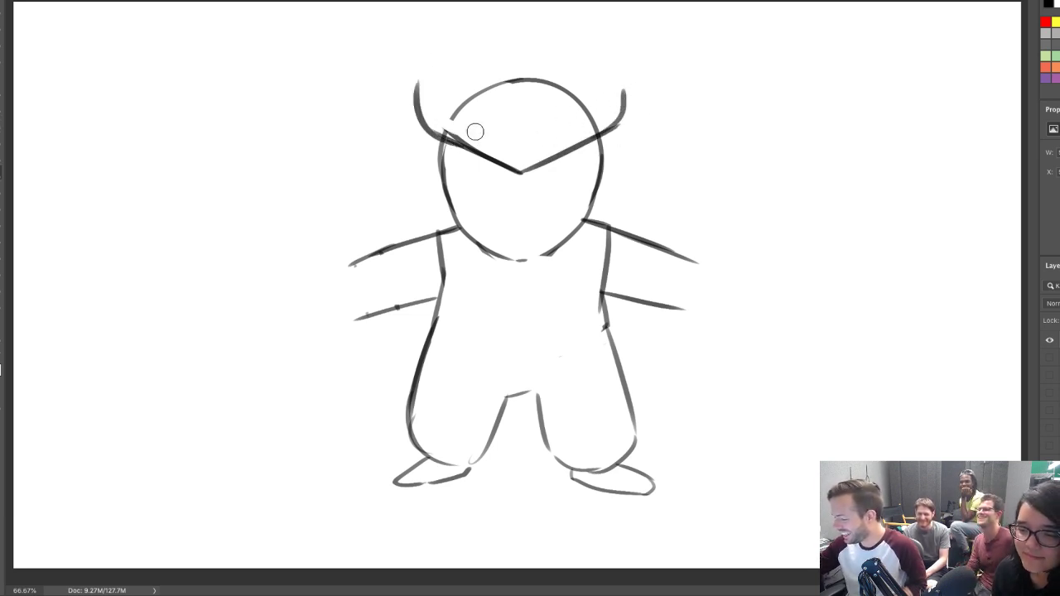
# Erase the top of the head outline above the V-shaped brow, along with the stray brow line
pyautogui.moveTo(474, 131)
pyautogui.mouseDown()
pyautogui.moveTo(466, 138)
pyautogui.moveTo(475, 97)
pyautogui.moveTo(530, 87)
pyautogui.moveTo(590, 109)
pyautogui.moveTo(591, 126)
pyautogui.mouseUp()
pyautogui.moveTo(552, 83); pyautogui.dragTo(568, 84)
pyautogui.press('b')
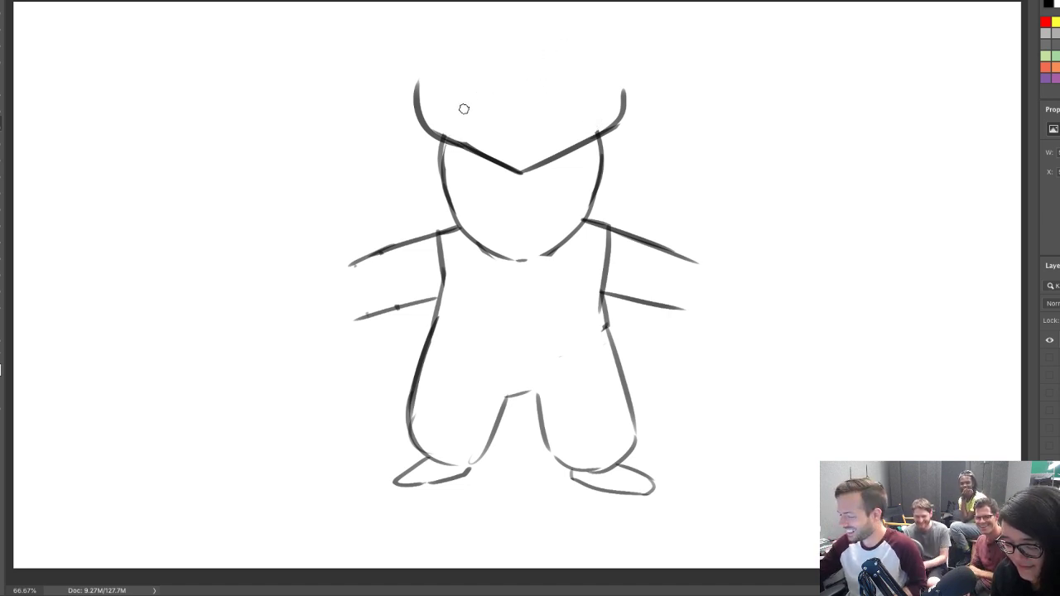
# Darken the face's left-hand outline and draw a curved lower eye edge beneath each side of the brow
pyautogui.moveTo(444, 135); pyautogui.dragTo(454, 211)
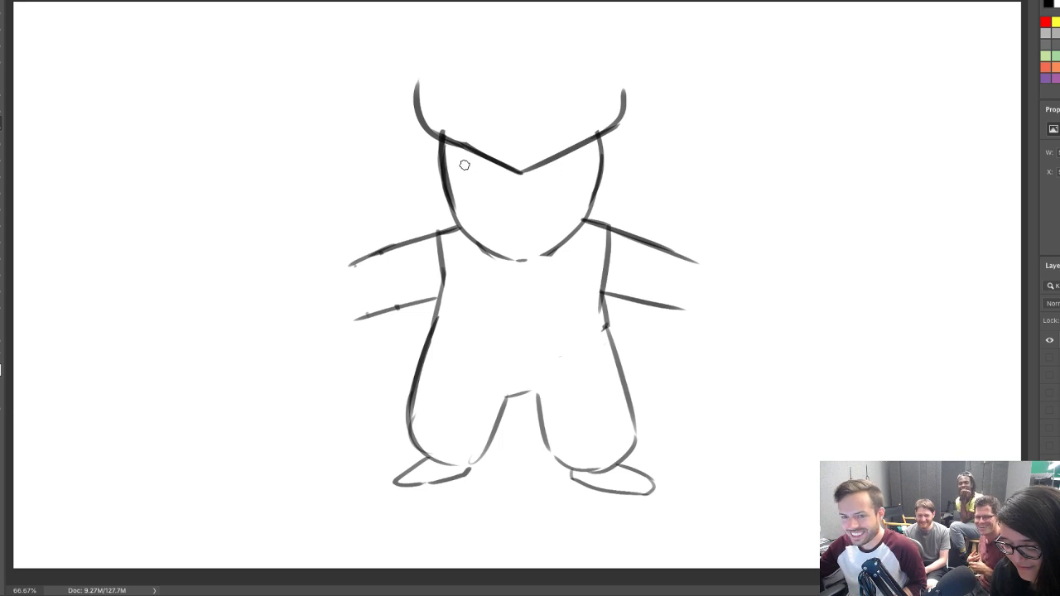
pyautogui.moveTo(449, 187); pyautogui.dragTo(506, 166)
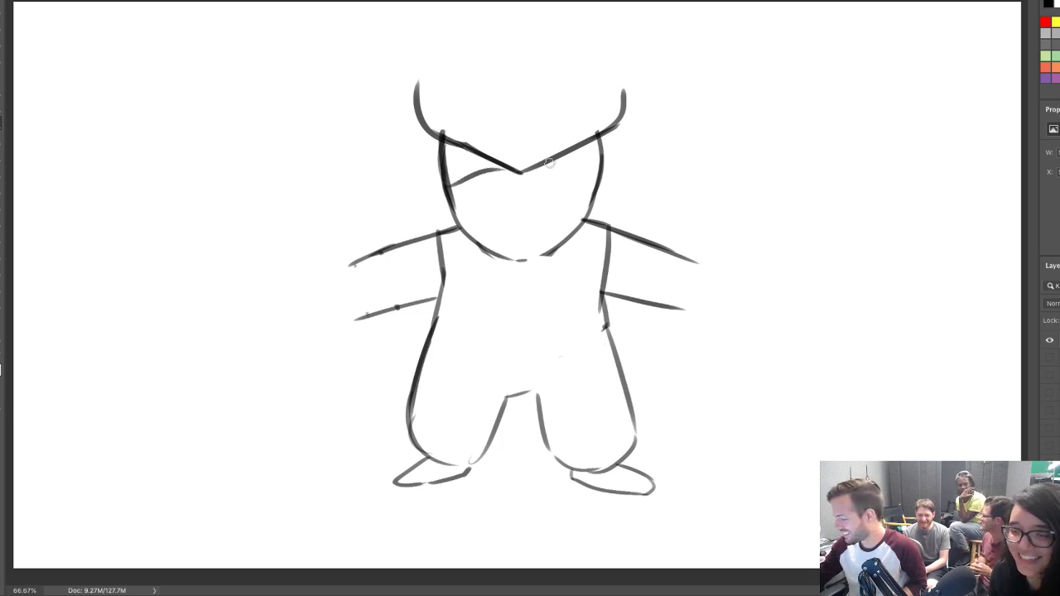
pyautogui.hotkey('ctrl', 'z')
pyautogui.moveTo(450, 189)
pyautogui.mouseDown()
pyautogui.moveTo(505, 165)
pyautogui.moveTo(593, 199)
pyautogui.mouseUp()
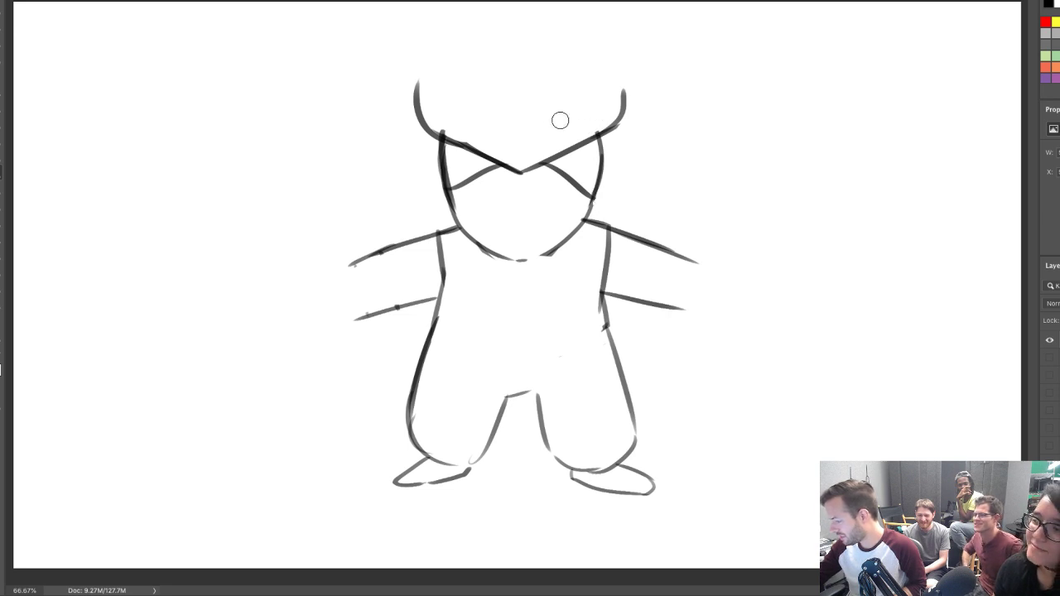
# Erase the right-hand upturned brow tip and redraw it as a taller curve
pyautogui.moveTo(589, 130)
pyautogui.mouseDown()
pyautogui.moveTo(606, 120)
pyautogui.moveTo(619, 74)
pyautogui.mouseUp()
pyautogui.press('e')
pyautogui.moveTo(586, 130); pyautogui.dragTo(622, 61)
pyautogui.press('b')
pyautogui.moveTo(618, 122); pyautogui.dragTo(629, 73)
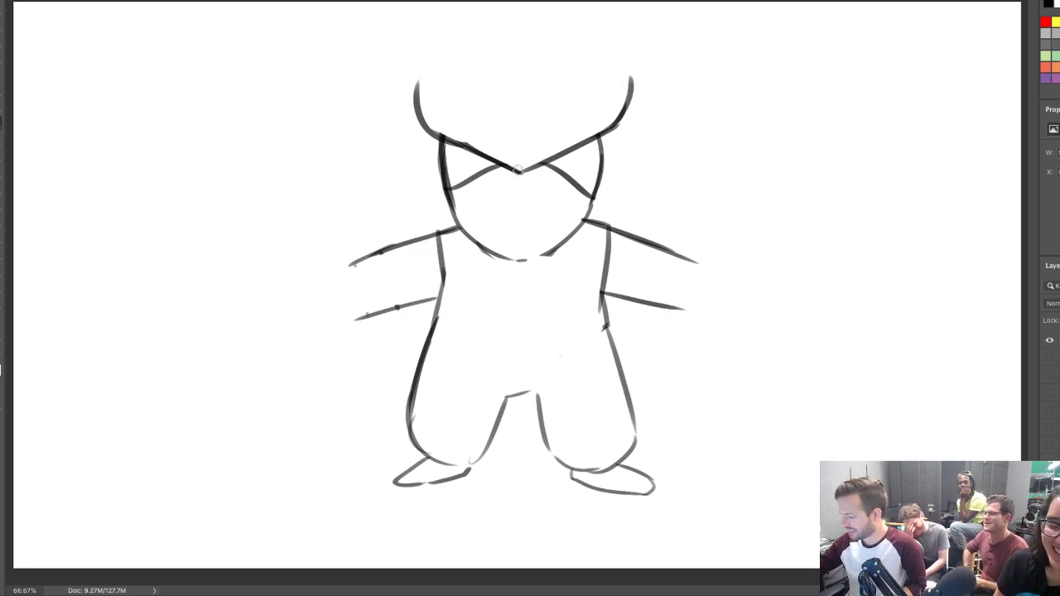
# Draw two tall curved hairlines rising from the brow's centre point and spreading outward above the head
pyautogui.moveTo(517, 170); pyautogui.dragTo(445, 50)
pyautogui.hotkey('ctrl', 'z')
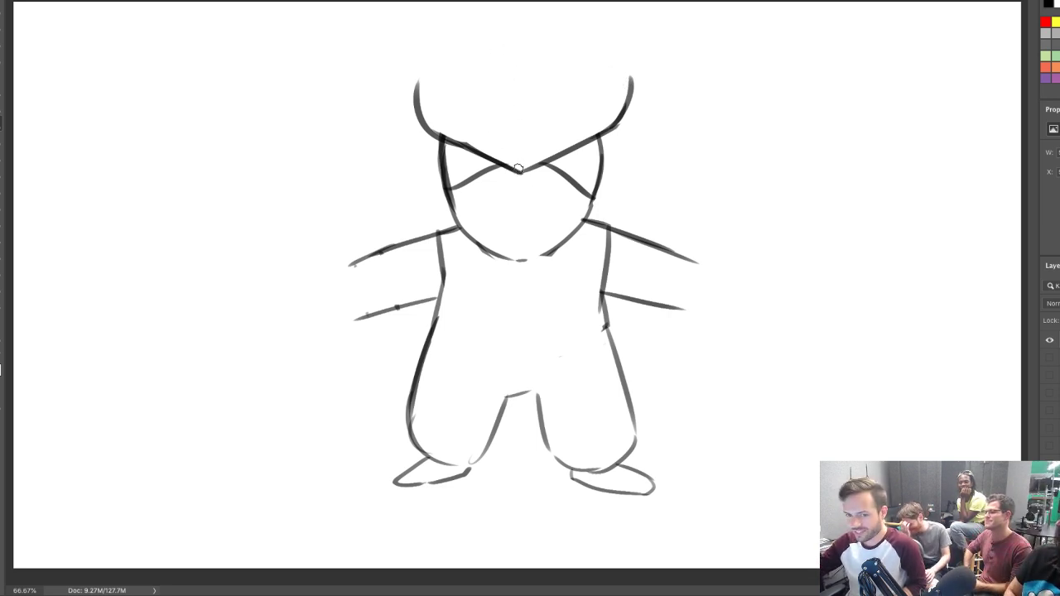
pyautogui.moveTo(519, 169); pyautogui.dragTo(446, 35)
pyautogui.moveTo(522, 168); pyautogui.dragTo(608, 29)
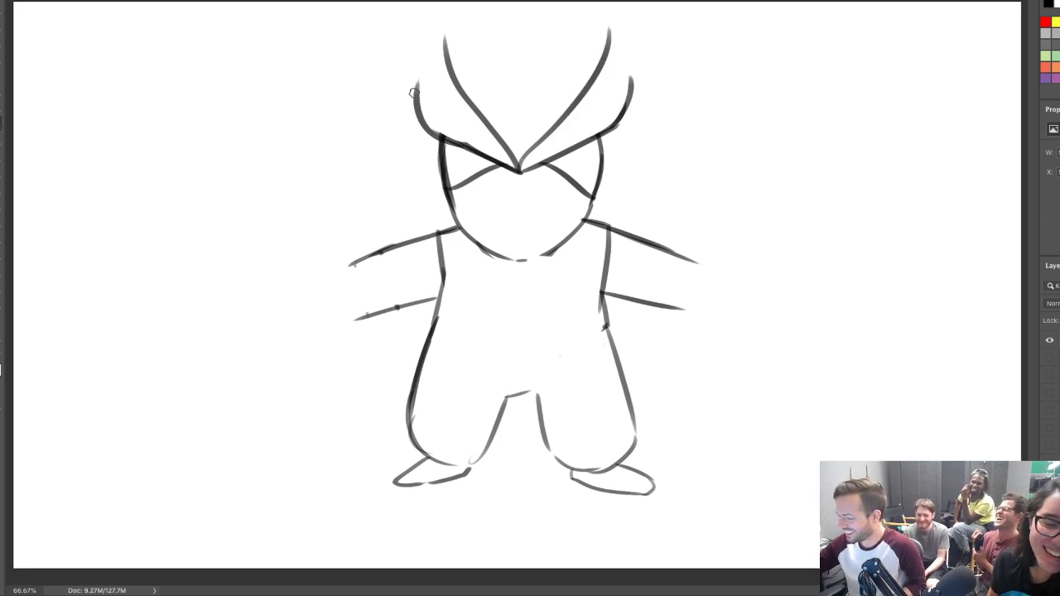
pyautogui.moveTo(414, 93); pyautogui.dragTo(394, 60)
pyautogui.hotkey('ctrl', 'z')
pyautogui.moveTo(415, 101); pyautogui.dragTo(394, 59)
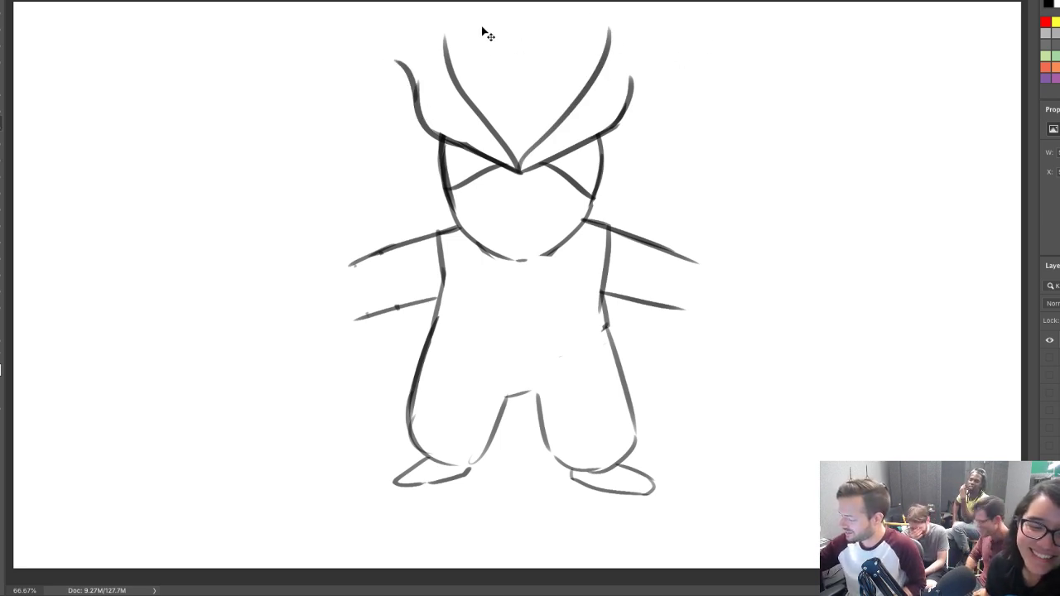
pyautogui.hotkey('ctrl', 'z')
# Move the figure right and slightly down, then erase the upturned left-hand brow tip and shorten the right-hand one
pyautogui.moveTo(632, 199); pyautogui.dragTo(654, 219)
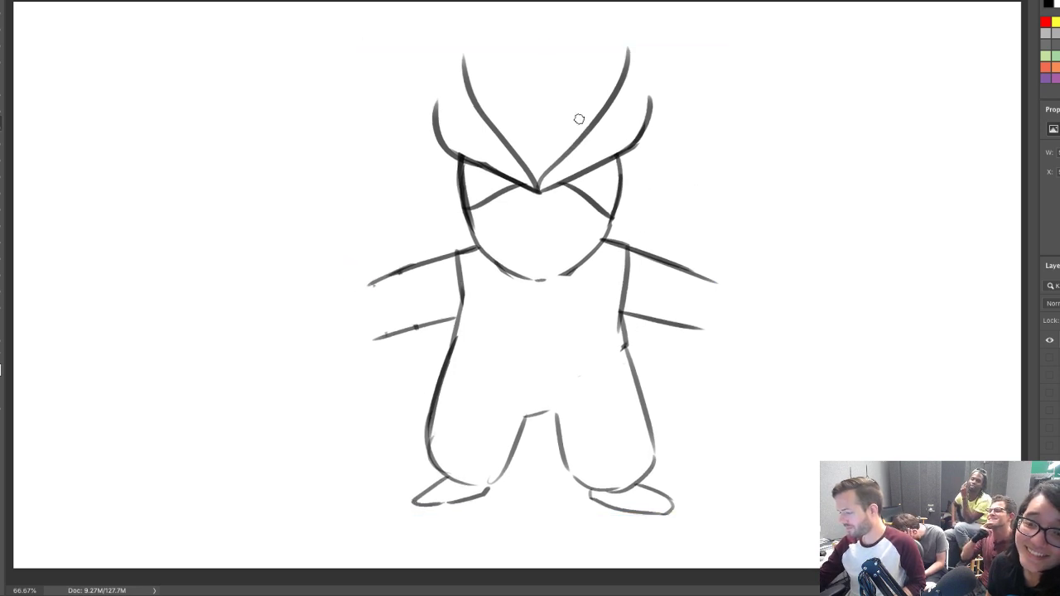
pyautogui.press('e')
pyautogui.hotkey('ctrl', 'z')
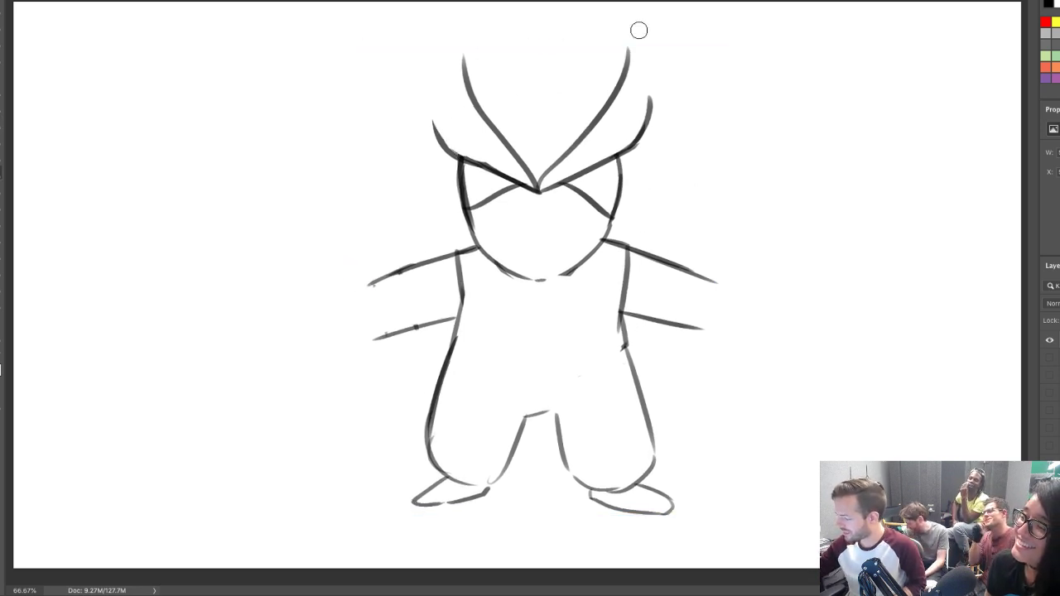
pyautogui.moveTo(639, 117); pyautogui.dragTo(656, 79)
pyautogui.press('b')
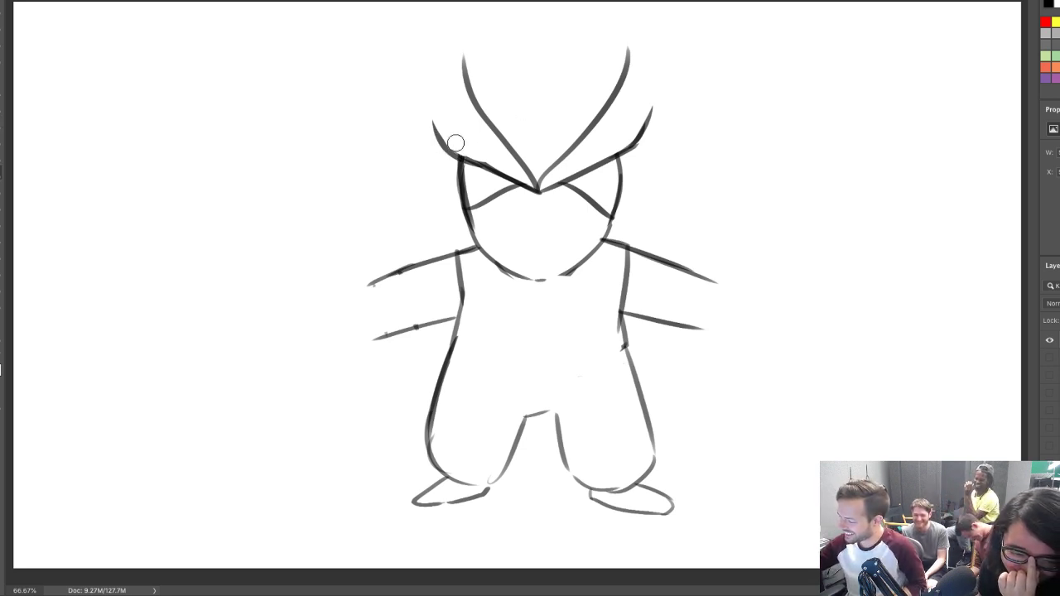
pyautogui.hotkey('ctrl', 'z')
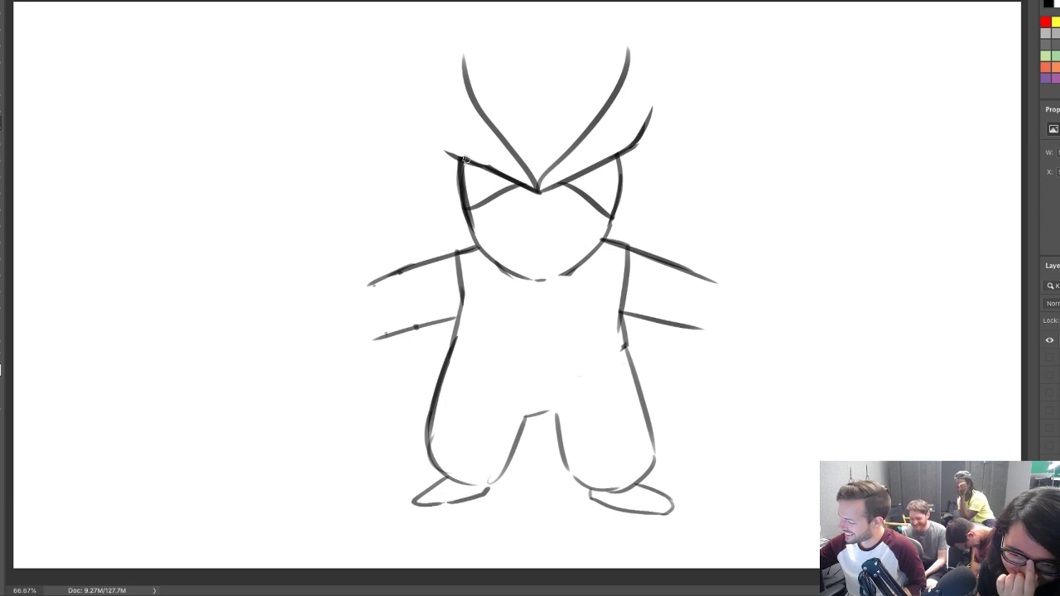
pyautogui.moveTo(464, 160); pyautogui.dragTo(393, 105)
pyautogui.hotkey('ctrl', 'z')
pyautogui.moveTo(464, 159); pyautogui.dragTo(388, 88)
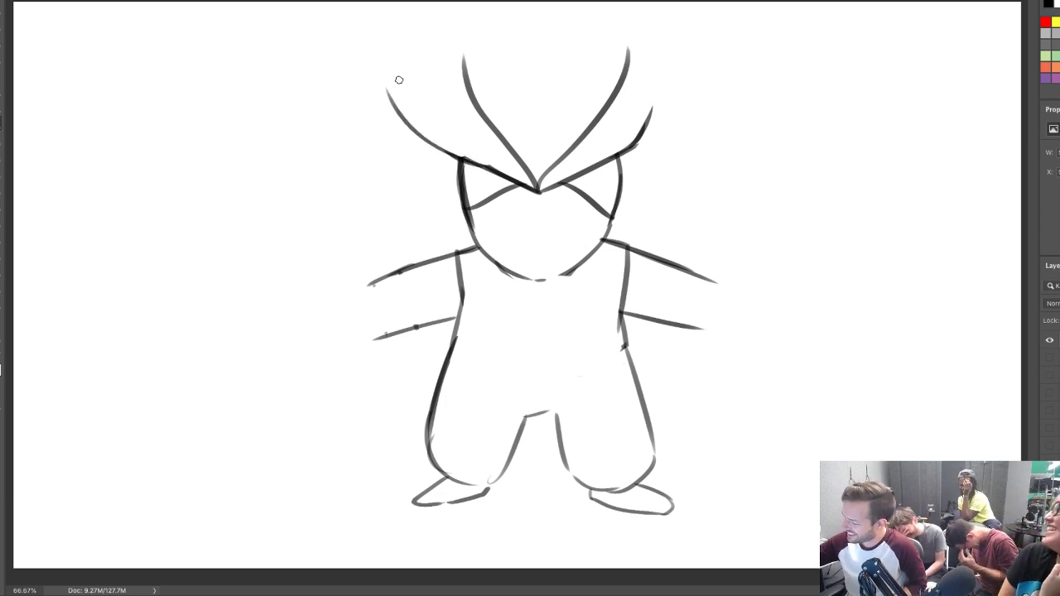
pyautogui.hotkey('ctrl', 'z')
pyautogui.moveTo(464, 162); pyautogui.dragTo(368, 130)
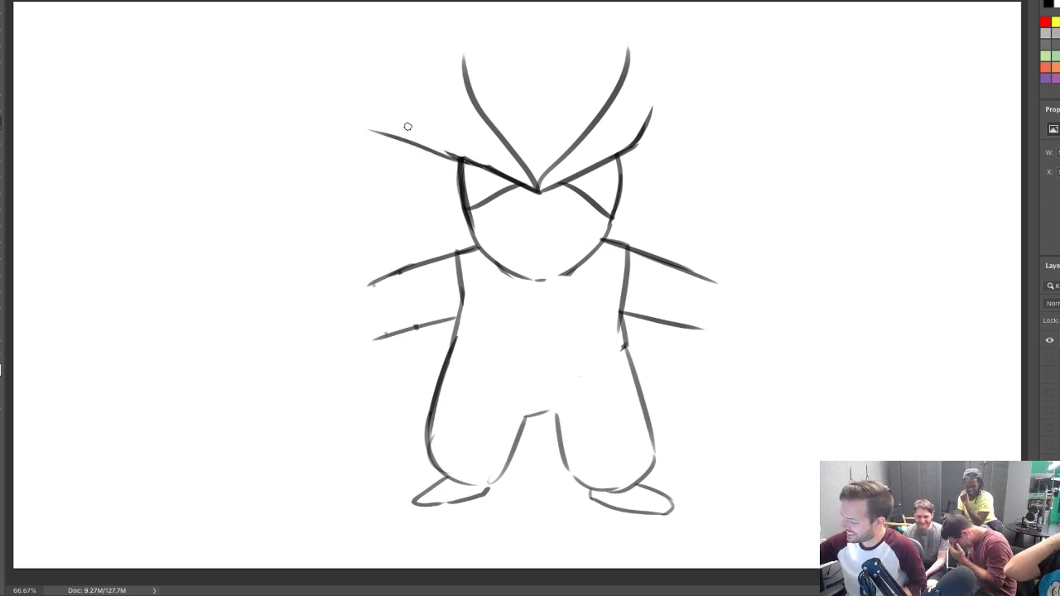
pyautogui.hotkey('ctrl', 'z')
pyautogui.moveTo(469, 160); pyautogui.dragTo(378, 119)
pyautogui.hotkey('ctrl', 'z')
pyautogui.moveTo(465, 161); pyautogui.dragTo(358, 131)
pyautogui.hotkey('ctrl', 'z')
pyautogui.moveTo(471, 163); pyautogui.dragTo(378, 132)
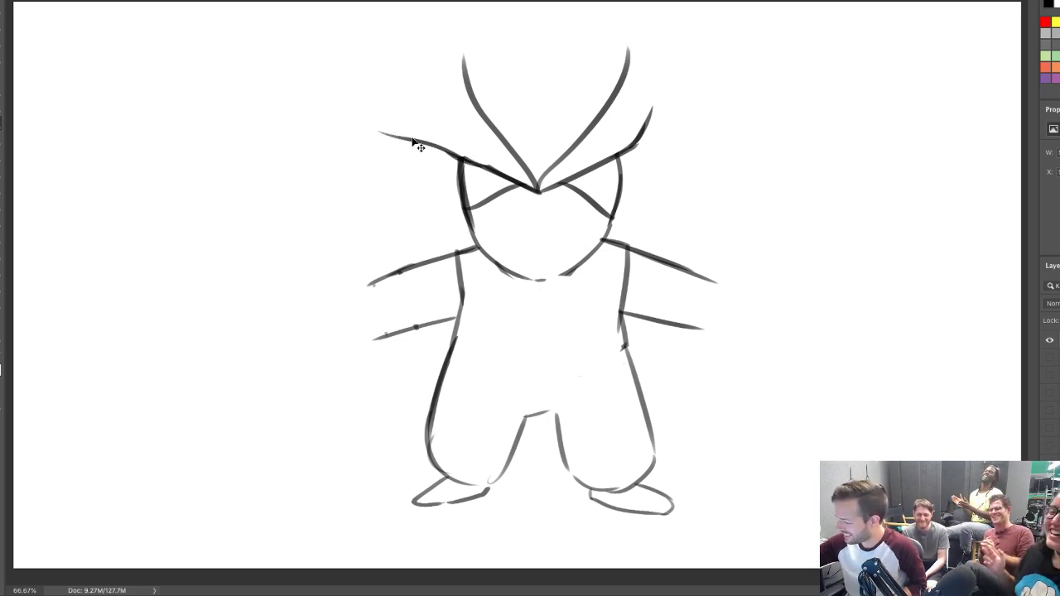
pyautogui.hotkey('ctrl', 'z')
# Draw a left-hand hair tuft with three outward spikes, joining the brow's end to the top of the hairline
pyautogui.moveTo(466, 160)
pyautogui.mouseDown()
pyautogui.moveTo(367, 124)
pyautogui.moveTo(439, 108)
pyautogui.moveTo(357, 78)
pyautogui.moveTo(442, 71)
pyautogui.moveTo(389, 21)
pyautogui.moveTo(476, 62)
pyautogui.mouseUp()
pyautogui.hotkey('ctrl', 'z')
pyautogui.moveTo(389, 21); pyautogui.dragTo(464, 42)
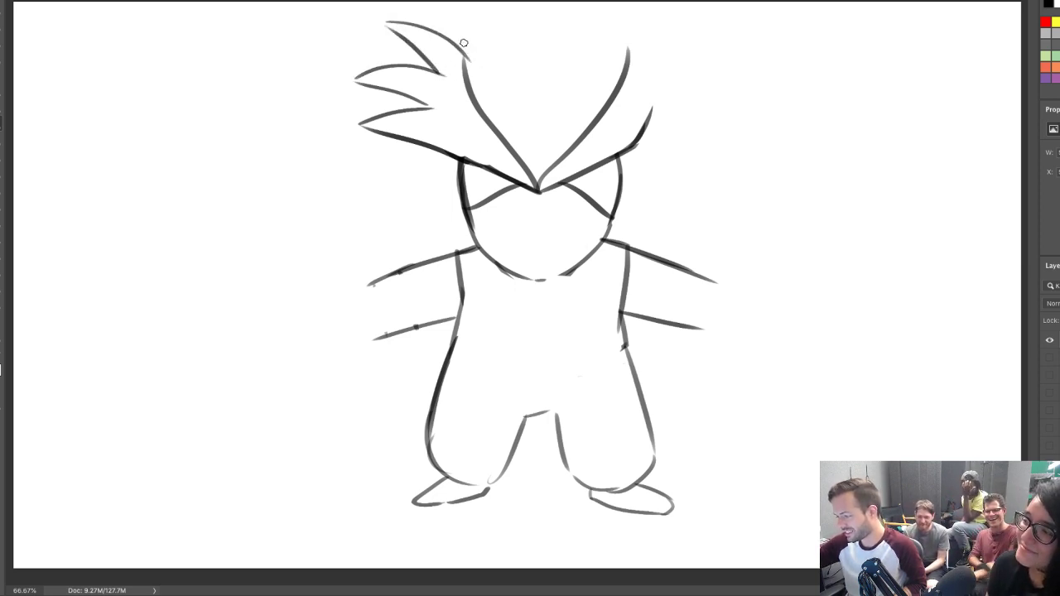
# Draw a matching right-hand hair tuft with two outward spikes and erase the old upturned brow tip
pyautogui.moveTo(625, 48); pyautogui.dragTo(752, 60)
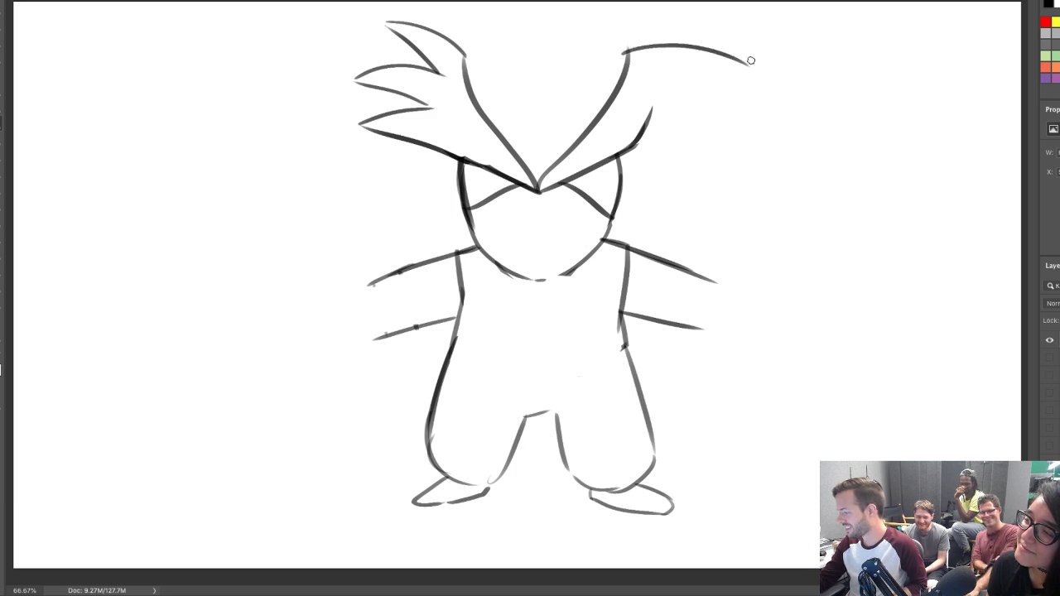
pyautogui.hotkey('ctrl', 'z')
pyautogui.moveTo(628, 48)
pyautogui.mouseDown()
pyautogui.moveTo(737, 42)
pyautogui.moveTo(647, 84)
pyautogui.moveTo(728, 90)
pyautogui.moveTo(638, 120)
pyautogui.moveTo(728, 90)
pyautogui.mouseUp()
pyautogui.hotkey('ctrl', 'z')
pyautogui.press('e')
pyautogui.moveTo(618, 150); pyautogui.dragTo(657, 114)
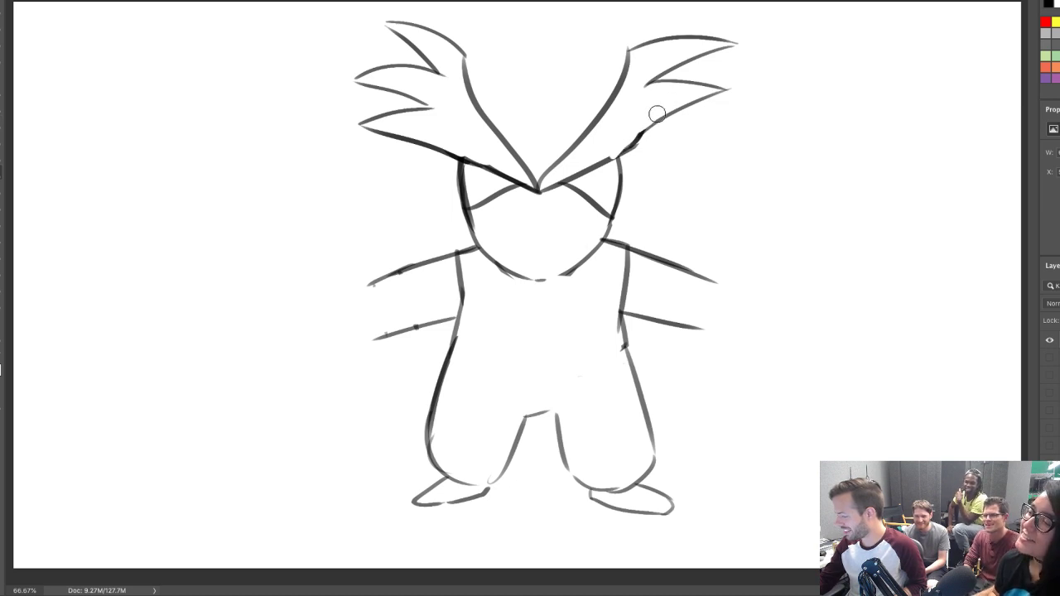
# Darken the right-hand hair tuft's lower edge and draw an arched crown line joining the upper ends of both hairlines
pyautogui.moveTo(611, 160); pyautogui.dragTo(654, 132)
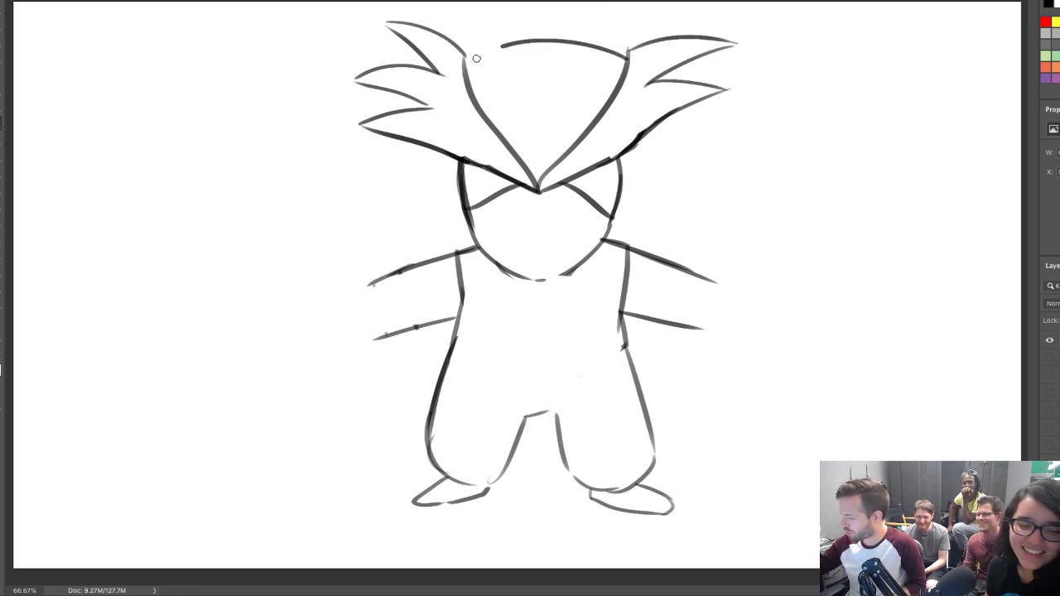
pyautogui.moveTo(628, 53); pyautogui.dragTo(462, 61)
pyautogui.hotkey('ctrl', 'z')
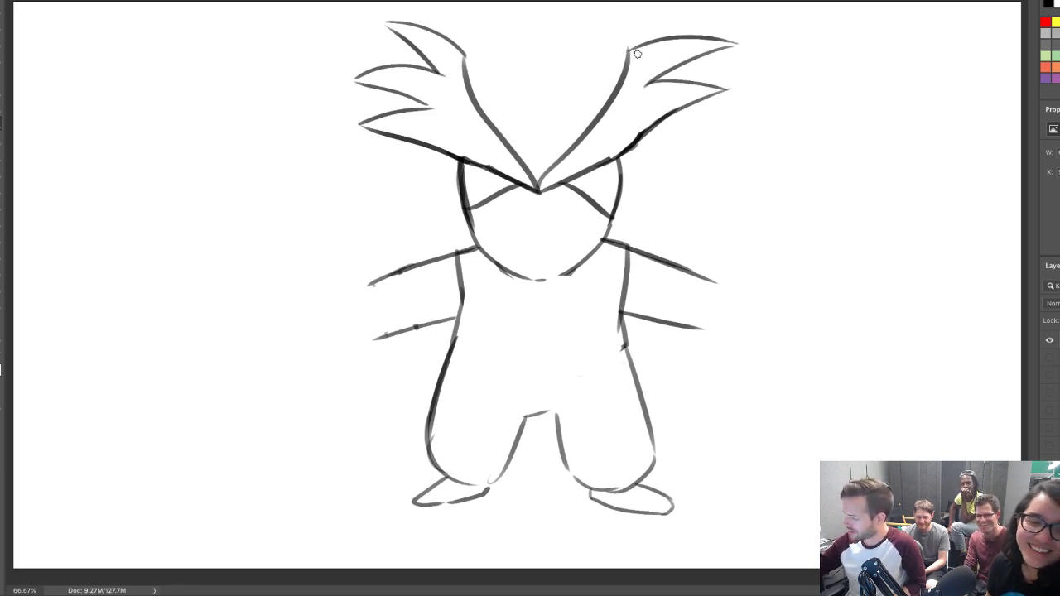
pyautogui.moveTo(630, 53)
pyautogui.mouseDown()
pyautogui.moveTo(581, 35)
pyautogui.moveTo(464, 55)
pyautogui.mouseUp()
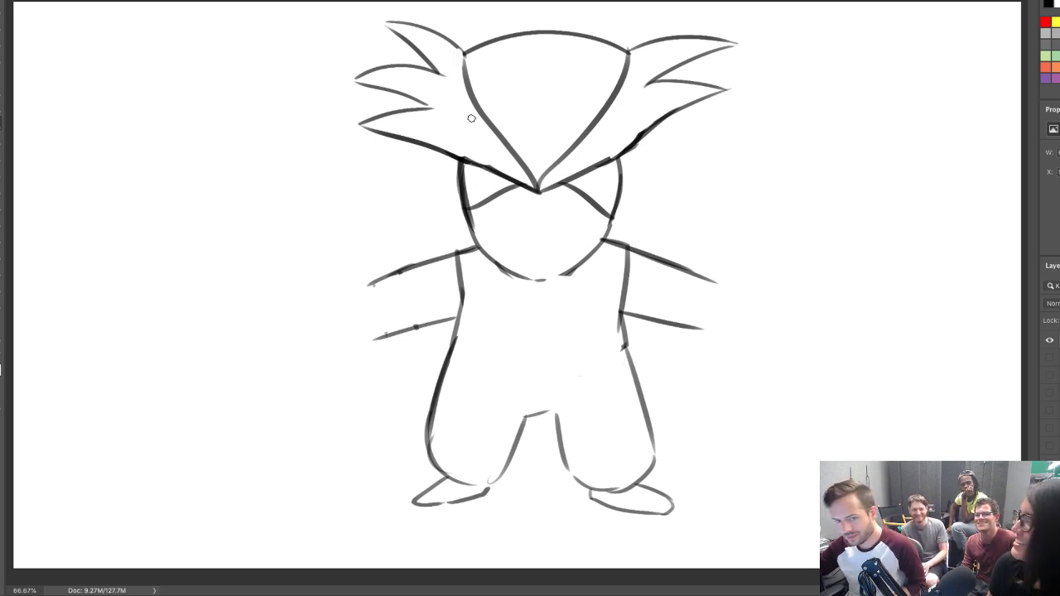
# Draw a curved iris and small pupil in the left-hand eye, and add thin strand lines alongside both hairlines
pyautogui.moveTo(475, 166)
pyautogui.mouseDown()
pyautogui.moveTo(499, 197)
pyautogui.moveTo(500, 183)
pyautogui.mouseUp()
pyautogui.hotkey('ctrl', 'z')
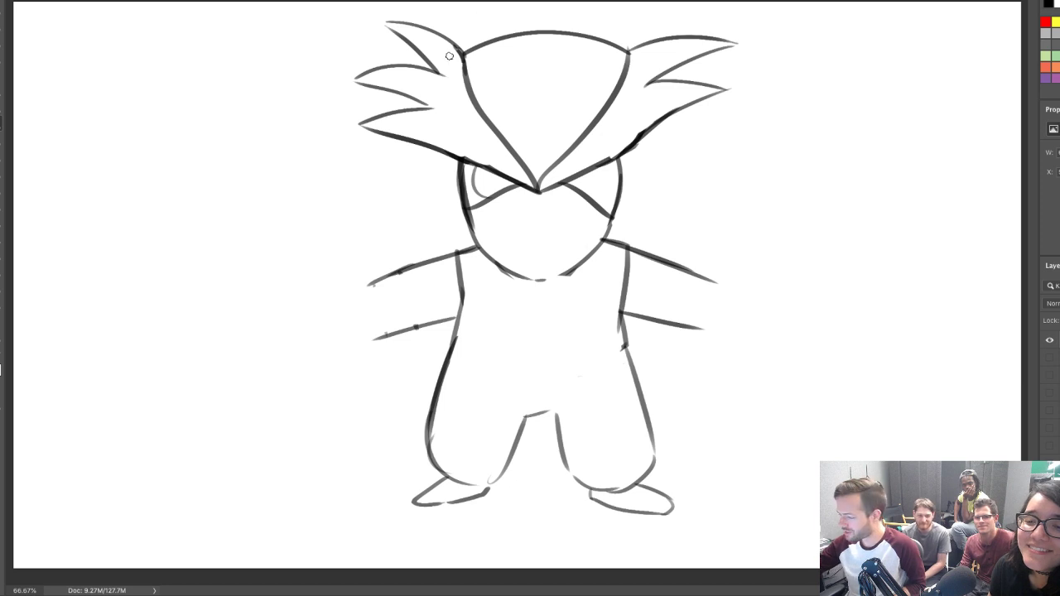
pyautogui.moveTo(451, 46)
pyautogui.mouseDown()
pyautogui.moveTo(476, 126)
pyautogui.moveTo(459, 72)
pyautogui.moveTo(490, 121)
pyautogui.moveTo(480, 125)
pyautogui.moveTo(474, 114)
pyautogui.moveTo(542, 189)
pyautogui.moveTo(597, 142)
pyautogui.moveTo(602, 130)
pyautogui.moveTo(587, 144)
pyautogui.moveTo(606, 126)
pyautogui.moveTo(636, 38)
pyautogui.mouseUp()
pyautogui.hotkey('ctrl', 'z')
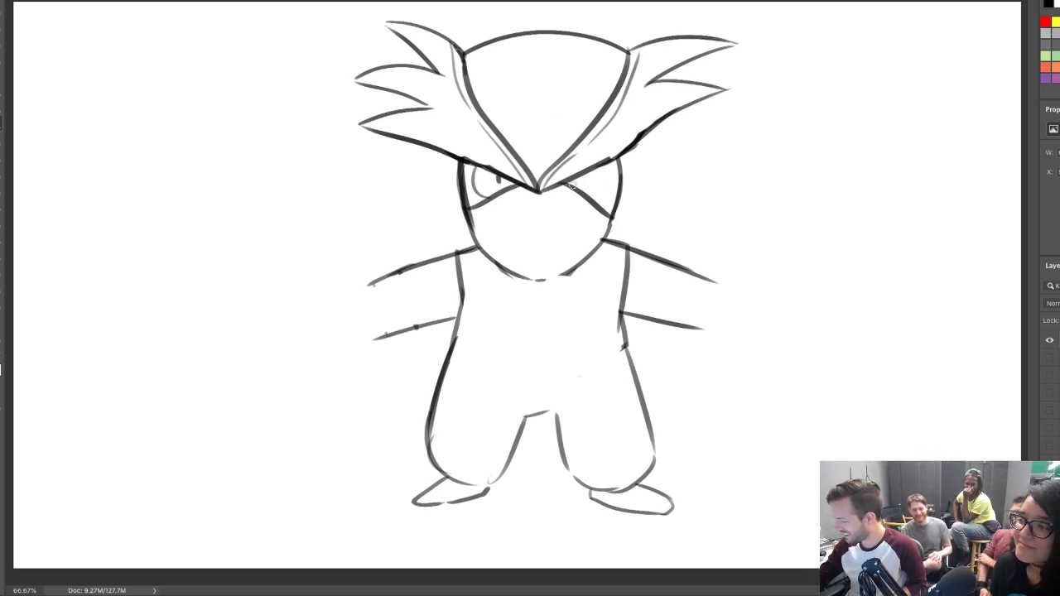
# Fill the right-hand eye area black, shade the lower face grey and blacken the area around the left-hand iris
pyautogui.moveTo(571, 186)
pyautogui.mouseDown()
pyautogui.moveTo(598, 190)
pyautogui.moveTo(604, 210)
pyautogui.moveTo(614, 208)
pyautogui.moveTo(616, 178)
pyautogui.moveTo(586, 177)
pyautogui.moveTo(617, 164)
pyautogui.moveTo(608, 186)
pyautogui.moveTo(584, 173)
pyautogui.moveTo(616, 168)
pyautogui.moveTo(613, 190)
pyautogui.moveTo(573, 180)
pyautogui.moveTo(608, 204)
pyautogui.moveTo(590, 177)
pyautogui.moveTo(612, 166)
pyautogui.moveTo(613, 187)
pyautogui.moveTo(603, 189)
pyautogui.moveTo(614, 168)
pyautogui.moveTo(573, 181)
pyautogui.moveTo(600, 184)
pyautogui.mouseUp()
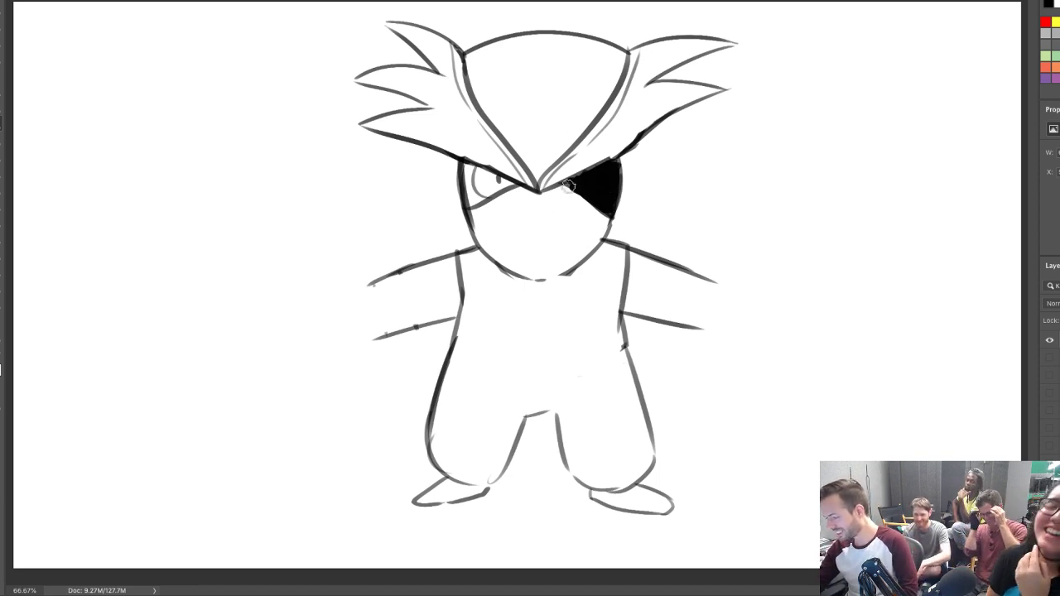
pyautogui.moveTo(485, 236)
pyautogui.mouseDown()
pyautogui.moveTo(472, 214)
pyautogui.moveTo(517, 196)
pyautogui.moveTo(510, 262)
pyautogui.moveTo(497, 226)
pyautogui.moveTo(519, 193)
pyautogui.moveTo(586, 205)
pyautogui.moveTo(567, 195)
pyautogui.moveTo(604, 225)
pyautogui.moveTo(576, 262)
pyautogui.moveTo(600, 235)
pyautogui.moveTo(555, 266)
pyautogui.moveTo(506, 260)
pyautogui.moveTo(546, 274)
pyautogui.moveTo(505, 263)
pyautogui.moveTo(512, 221)
pyautogui.moveTo(553, 202)
pyautogui.moveTo(592, 232)
pyautogui.moveTo(548, 210)
pyautogui.moveTo(549, 199)
pyautogui.moveTo(577, 205)
pyautogui.mouseUp()
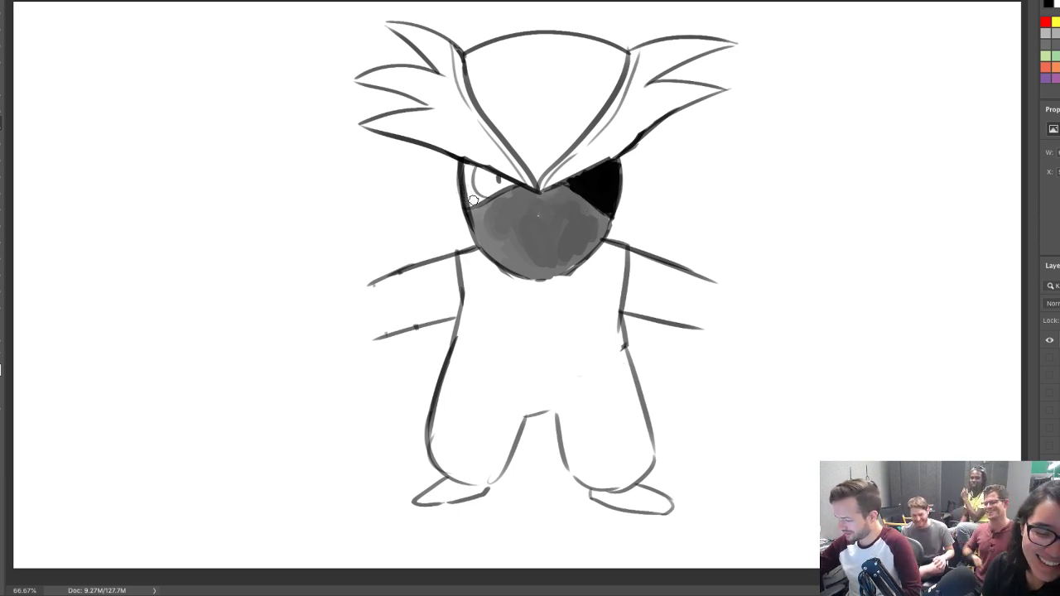
pyautogui.moveTo(476, 197); pyautogui.dragTo(462, 170)
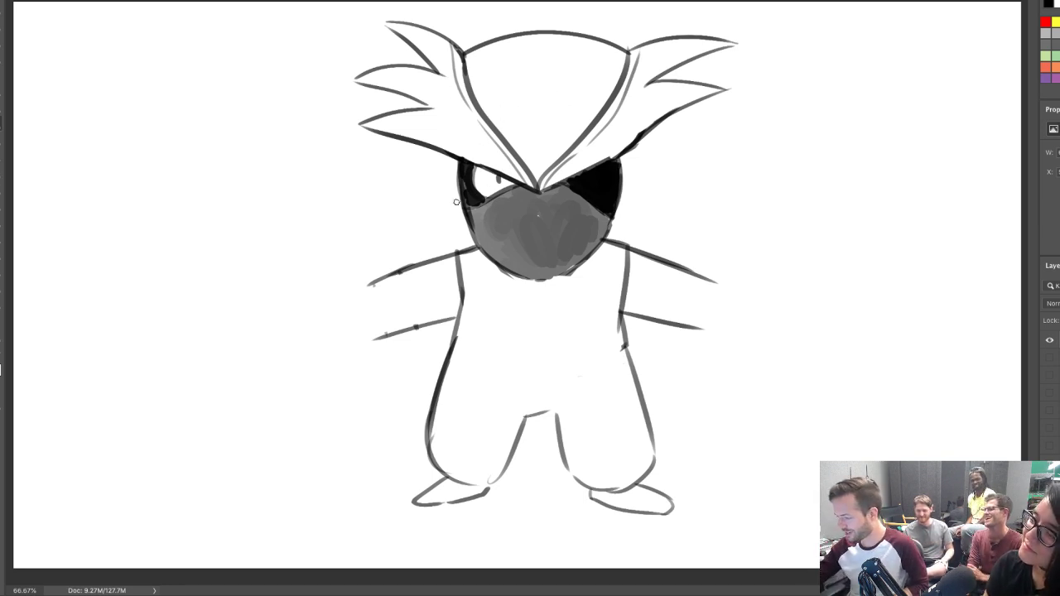
# Draw a rounded ear outline on each side of the head at eye level
pyautogui.moveTo(464, 207)
pyautogui.mouseDown()
pyautogui.moveTo(441, 194)
pyautogui.moveTo(464, 154)
pyautogui.mouseUp()
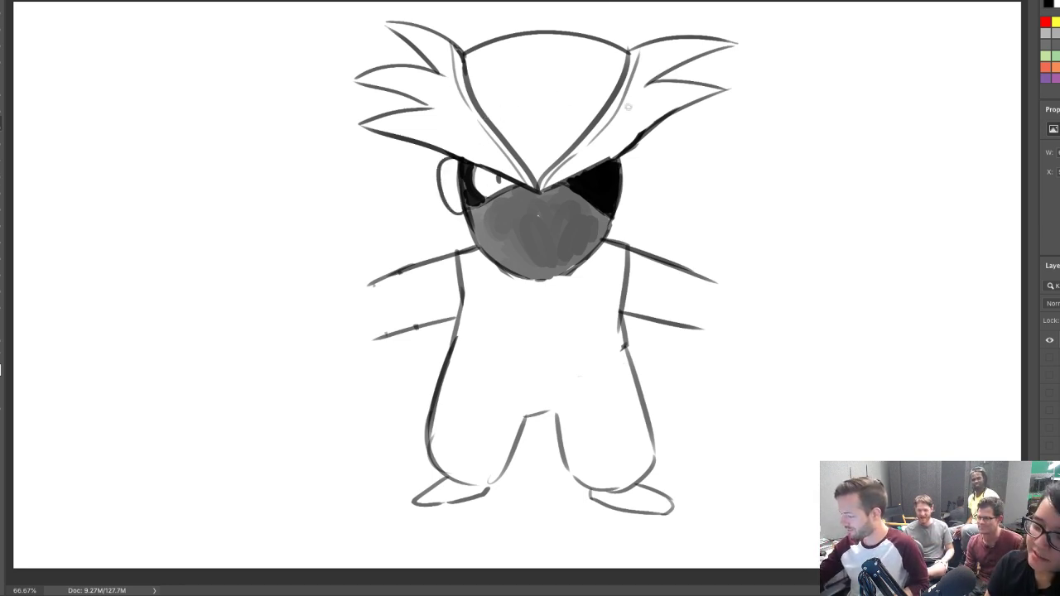
pyautogui.moveTo(619, 157)
pyautogui.mouseDown()
pyautogui.moveTo(635, 173)
pyautogui.moveTo(619, 214)
pyautogui.mouseUp()
pyautogui.hotkey('ctrl', 'z')
pyautogui.moveTo(620, 160)
pyautogui.mouseDown()
pyautogui.moveTo(632, 157)
pyautogui.moveTo(619, 207)
pyautogui.moveTo(633, 172)
pyautogui.moveTo(619, 211)
pyautogui.moveTo(638, 178)
pyautogui.moveTo(620, 212)
pyautogui.mouseUp()
pyautogui.hotkey('ctrl', 'z')
pyautogui.hotkey('ctrl', 'z')
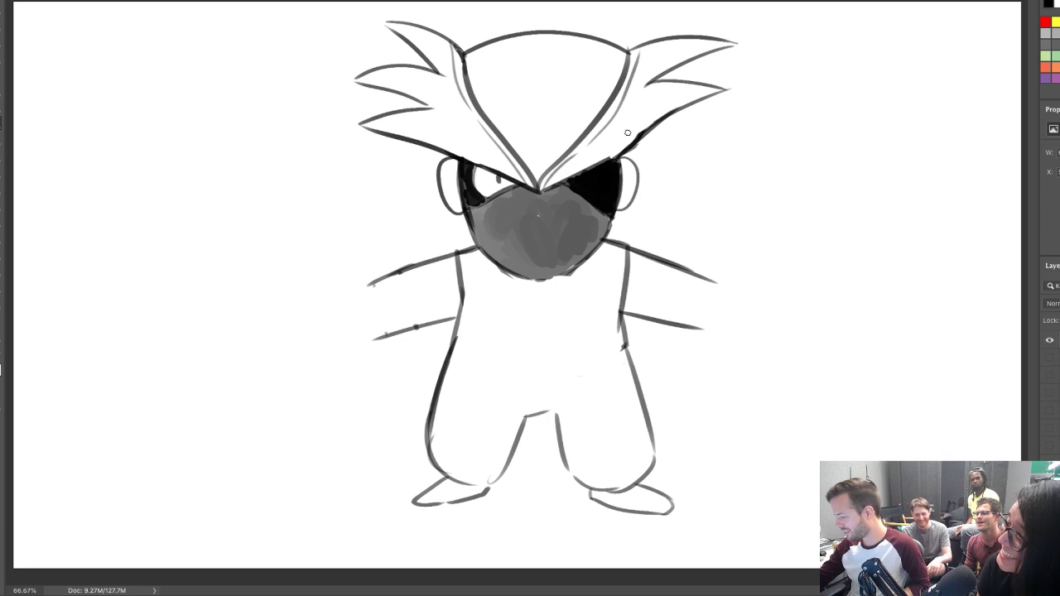
# Fill both ears with dark grey and draw a downturned mouth with a short lip line beneath it
pyautogui.moveTo(455, 210)
pyautogui.mouseDown()
pyautogui.moveTo(444, 178)
pyautogui.moveTo(458, 207)
pyautogui.moveTo(454, 167)
pyautogui.mouseUp()
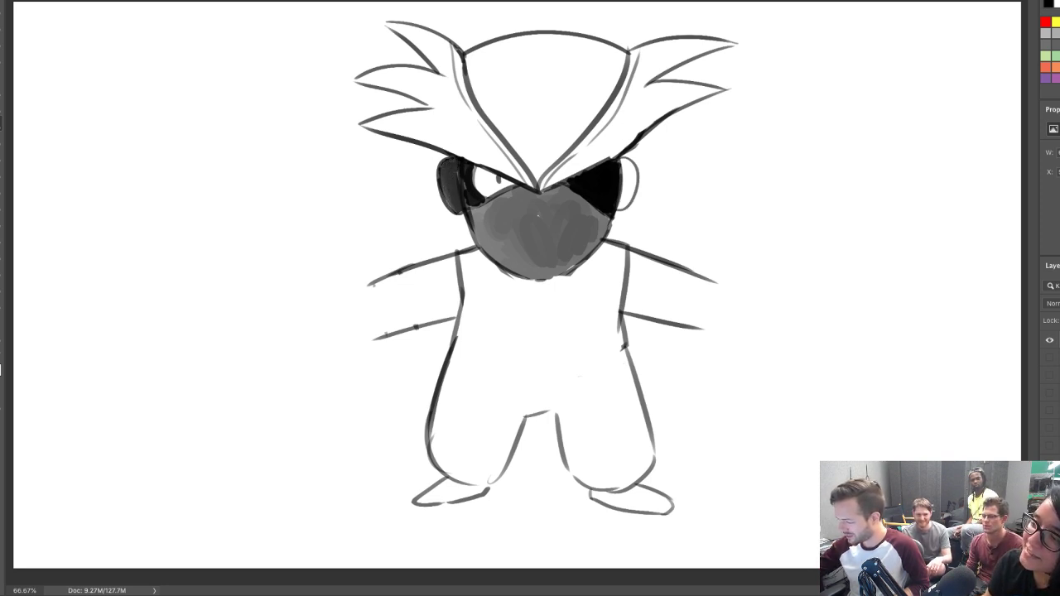
pyautogui.moveTo(617, 184)
pyautogui.mouseDown()
pyautogui.moveTo(623, 162)
pyautogui.moveTo(630, 188)
pyautogui.moveTo(631, 162)
pyautogui.moveTo(627, 201)
pyautogui.moveTo(628, 164)
pyautogui.mouseUp()
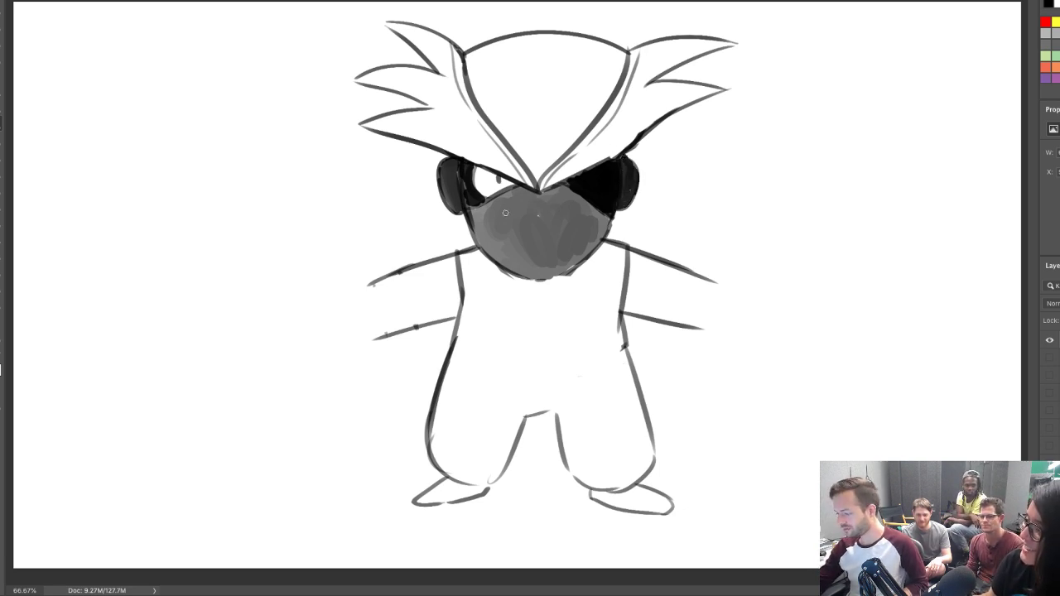
pyautogui.moveTo(500, 221)
pyautogui.mouseDown()
pyautogui.moveTo(574, 219)
pyautogui.moveTo(530, 217)
pyautogui.moveTo(569, 223)
pyautogui.moveTo(555, 236)
pyautogui.mouseUp()
pyautogui.hotkey('ctrl', 'z')
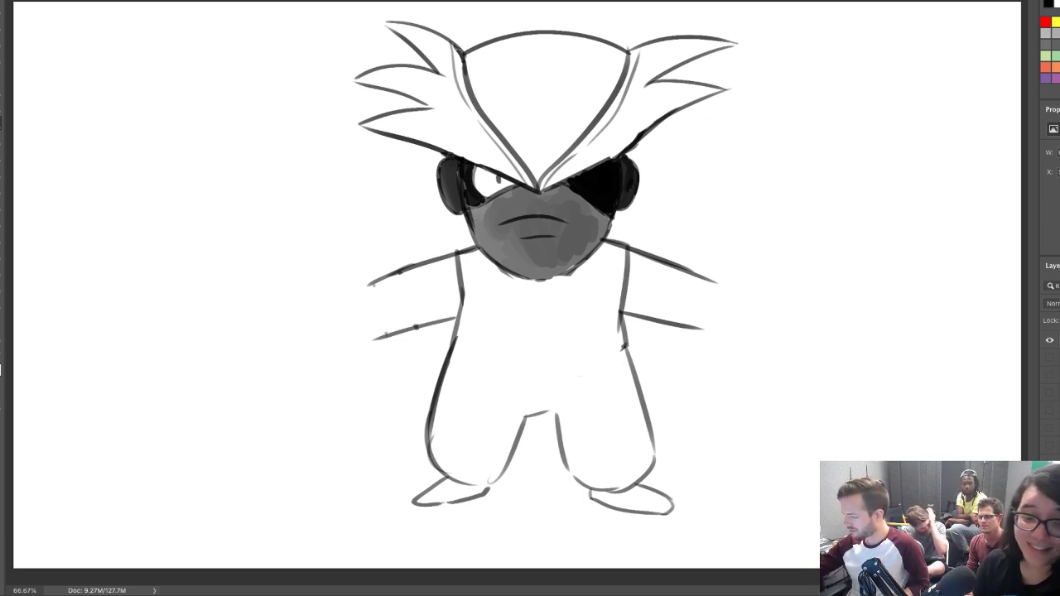
# Erase the right-hand tuft's lower spike and redraw it longer, with a straighter lower edge and a curved upper edge
pyautogui.press('e')
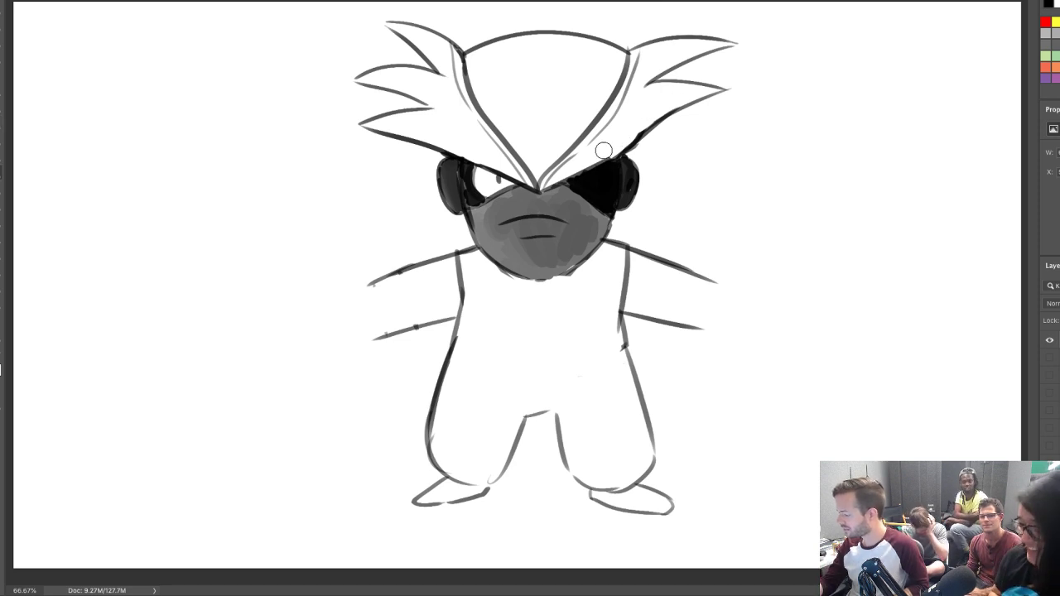
pyautogui.moveTo(726, 93)
pyautogui.mouseDown()
pyautogui.moveTo(657, 121)
pyautogui.moveTo(729, 91)
pyautogui.mouseUp()
pyautogui.press('b')
pyautogui.moveTo(557, 181); pyautogui.dragTo(750, 101)
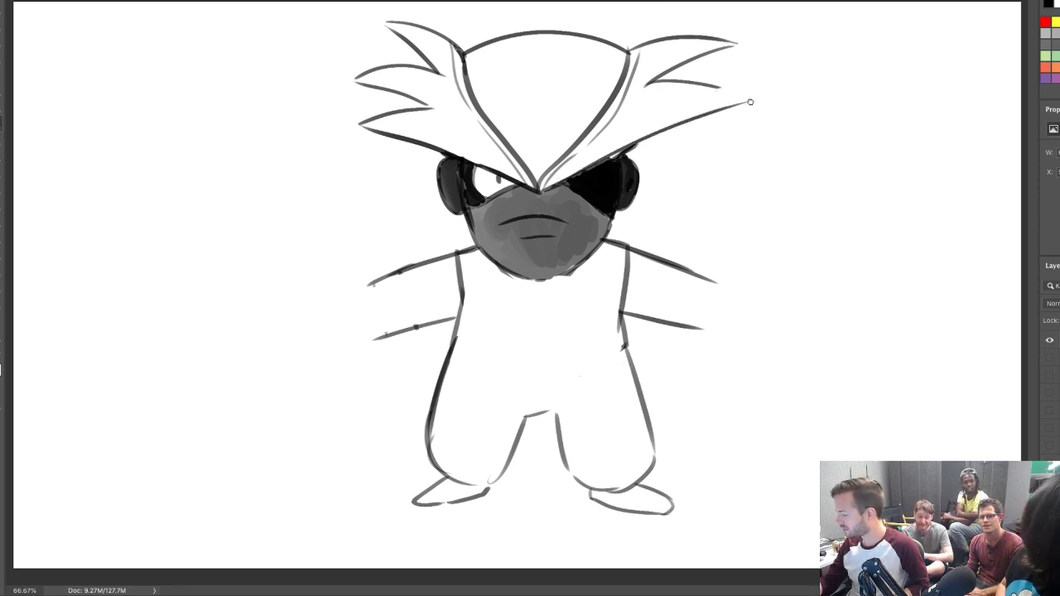
pyautogui.moveTo(647, 82)
pyautogui.mouseDown()
pyautogui.moveTo(740, 100)
pyautogui.moveTo(693, 81)
pyautogui.mouseUp()
pyautogui.press(']')
pyautogui.press(']')
pyautogui.press('b')
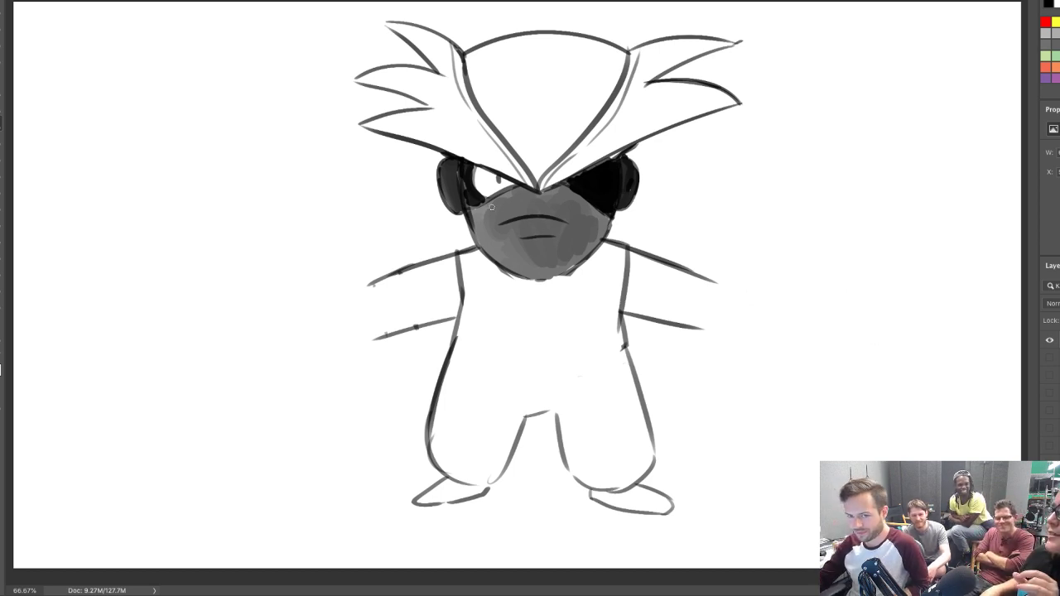
# Draw the left-hand collar flap's outer edge, curving down from beneath the ear across the shoulder
pyautogui.moveTo(442, 210); pyautogui.dragTo(422, 285)
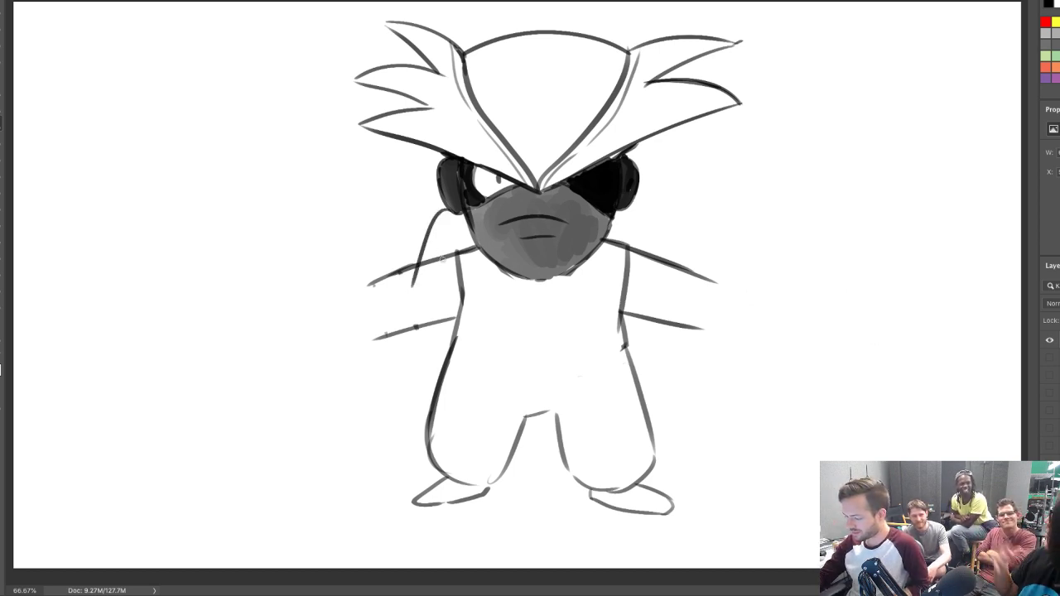
pyautogui.hotkey('ctrl', 'z')
pyautogui.moveTo(447, 211); pyautogui.dragTo(422, 286)
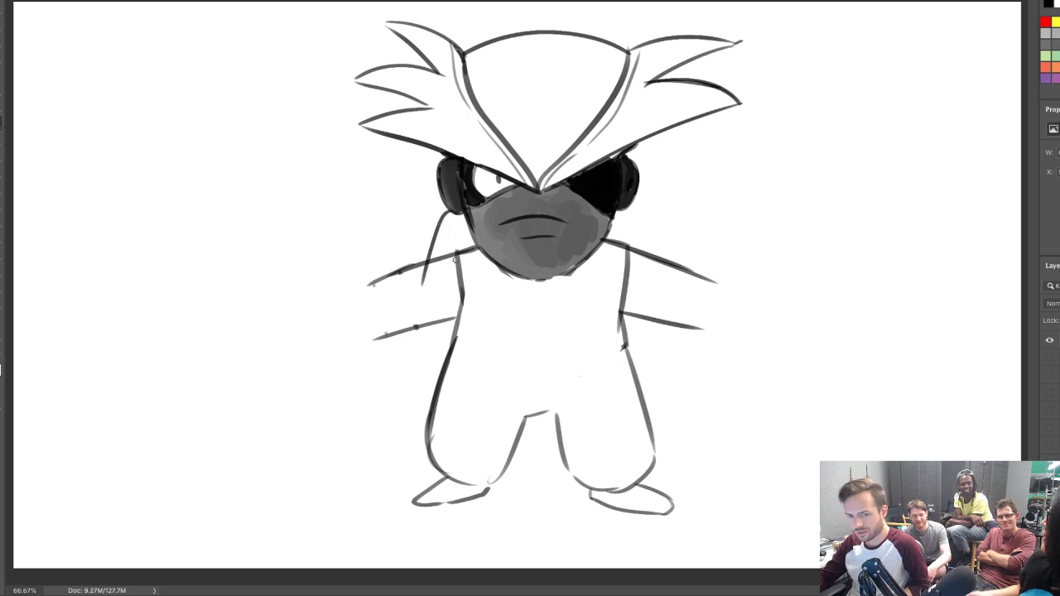
# Draw two small round clasps under the chin and join them with a curved, hatched neckband
pyautogui.moveTo(501, 271); pyautogui.dragTo(507, 287)
pyautogui.hotkey('ctrl', 'z')
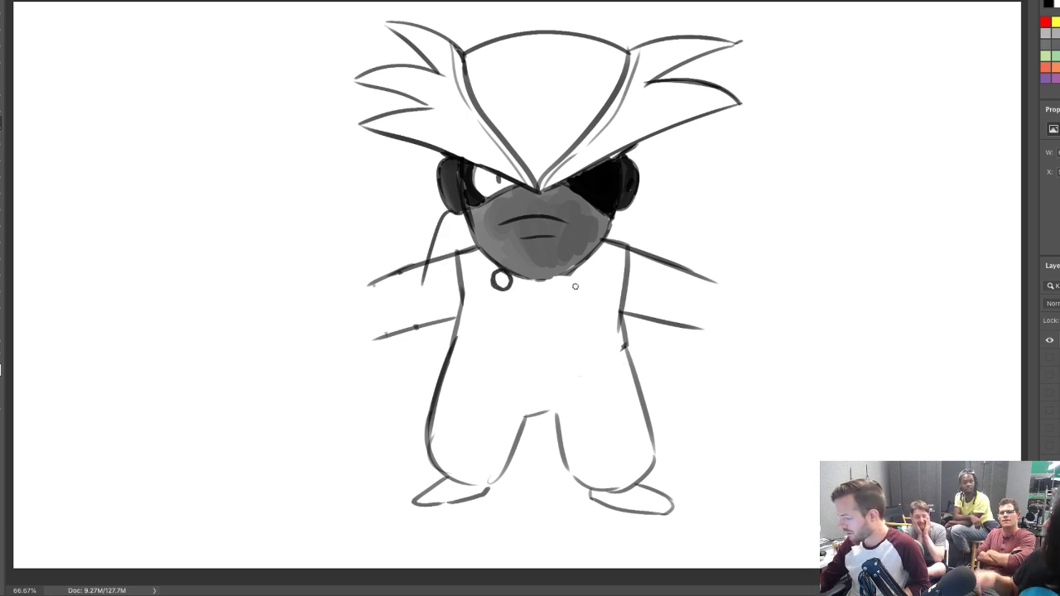
pyautogui.moveTo(575, 286)
pyautogui.mouseDown()
pyautogui.moveTo(565, 278)
pyautogui.moveTo(579, 272)
pyautogui.mouseUp()
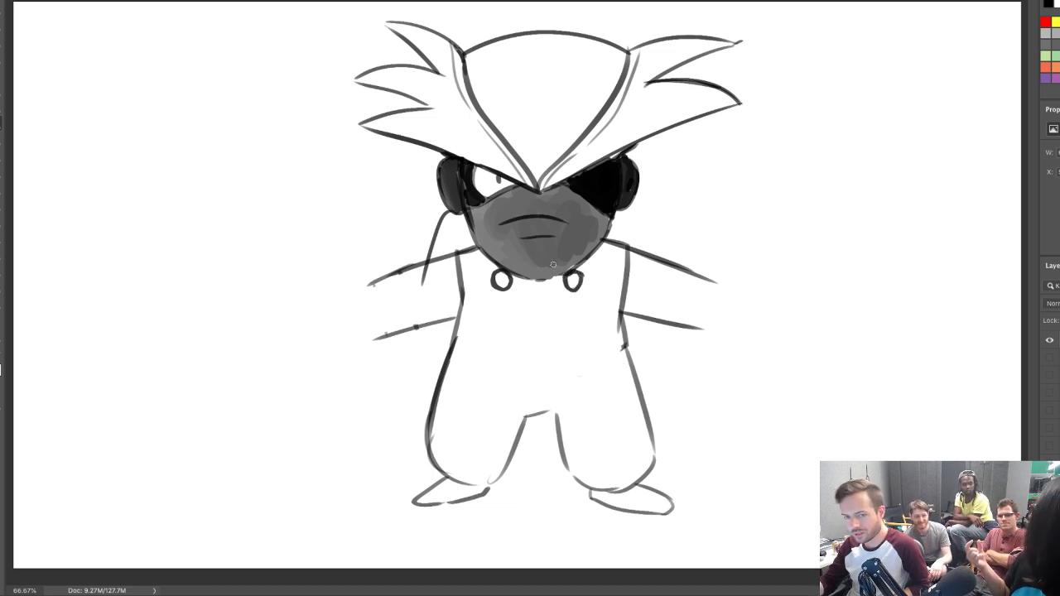
pyautogui.moveTo(504, 284)
pyautogui.mouseDown()
pyautogui.moveTo(530, 293)
pyautogui.moveTo(568, 271)
pyautogui.moveTo(502, 277)
pyautogui.mouseUp()
pyautogui.hotkey('ctrl', 'z')
pyautogui.moveTo(566, 272)
pyautogui.mouseDown()
pyautogui.moveTo(506, 273)
pyautogui.moveTo(524, 291)
pyautogui.mouseUp()
pyautogui.moveTo(525, 279); pyautogui.dragTo(544, 293)
pyautogui.moveTo(547, 278); pyautogui.dragTo(562, 286)
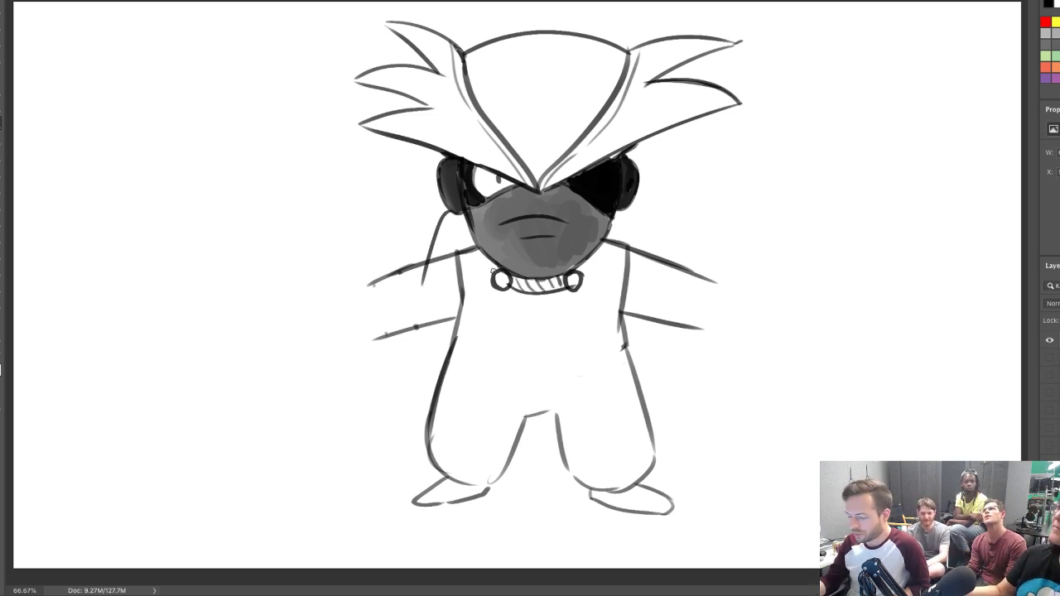
# Complete a pointed collar flap on each side of the clasps and clear the arm and body lines inside them
pyautogui.moveTo(493, 271); pyautogui.dragTo(421, 285)
pyautogui.moveTo(580, 272); pyautogui.dragTo(644, 285)
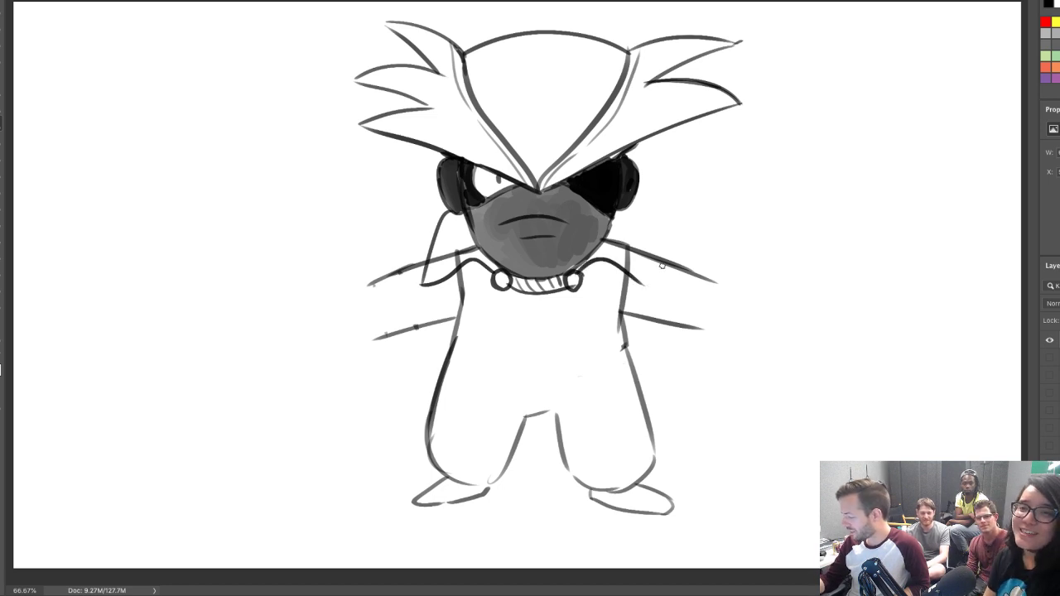
pyautogui.moveTo(624, 210); pyautogui.dragTo(650, 286)
pyautogui.hotkey('ctrl', 'z')
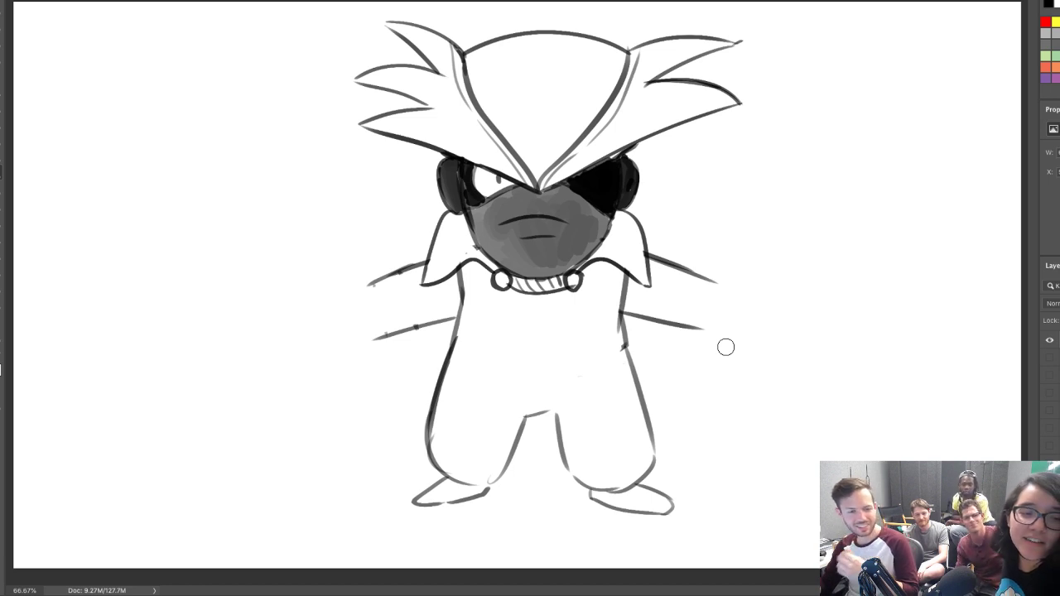
# Add a thin inner fold line along the lower edge of both collar flaps
pyautogui.press('b')
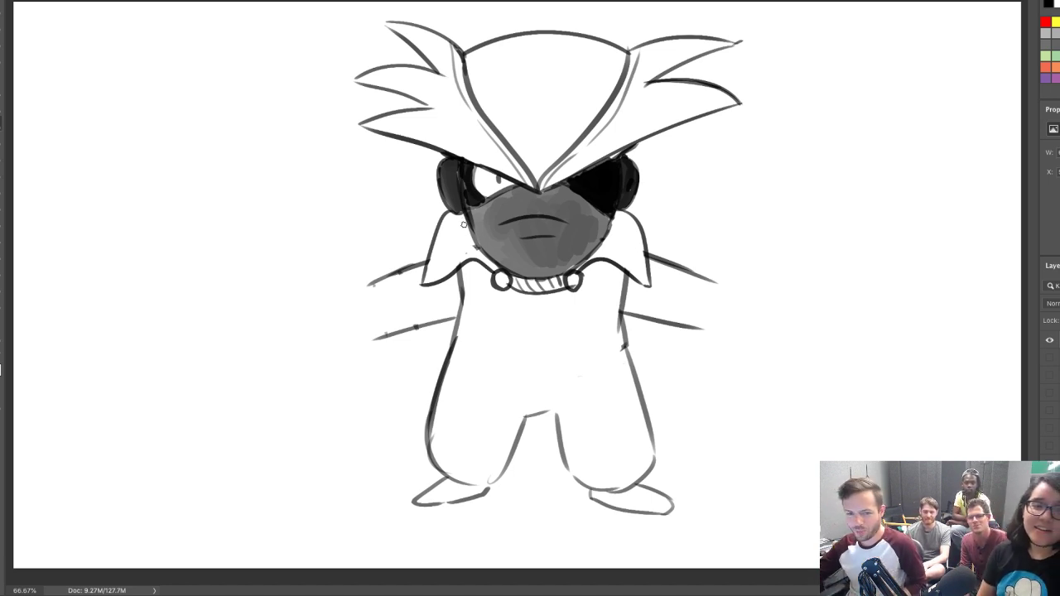
pyautogui.moveTo(495, 271)
pyautogui.mouseDown()
pyautogui.moveTo(472, 250)
pyautogui.moveTo(445, 266)
pyautogui.moveTo(466, 251)
pyautogui.moveTo(494, 270)
pyautogui.mouseUp()
pyautogui.hotkey('ctrl', 'z')
pyautogui.hotkey('ctrl', 'z')
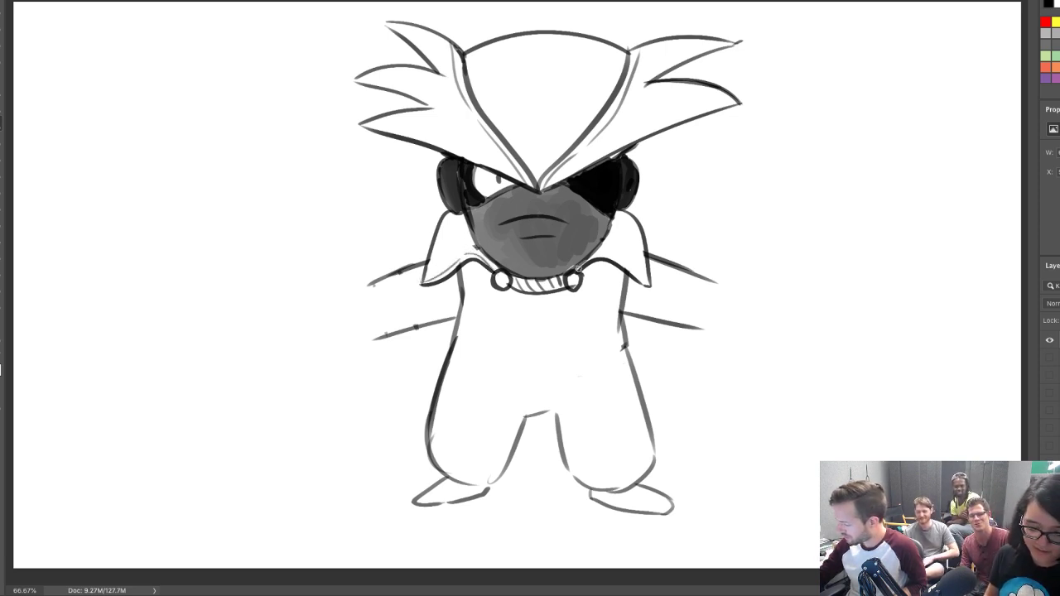
pyautogui.moveTo(578, 269)
pyautogui.mouseDown()
pyautogui.moveTo(620, 256)
pyautogui.moveTo(610, 253)
pyautogui.moveTo(654, 286)
pyautogui.mouseUp()
pyautogui.hotkey('ctrl', 'z')
pyautogui.hotkey('ctrl', 'z')
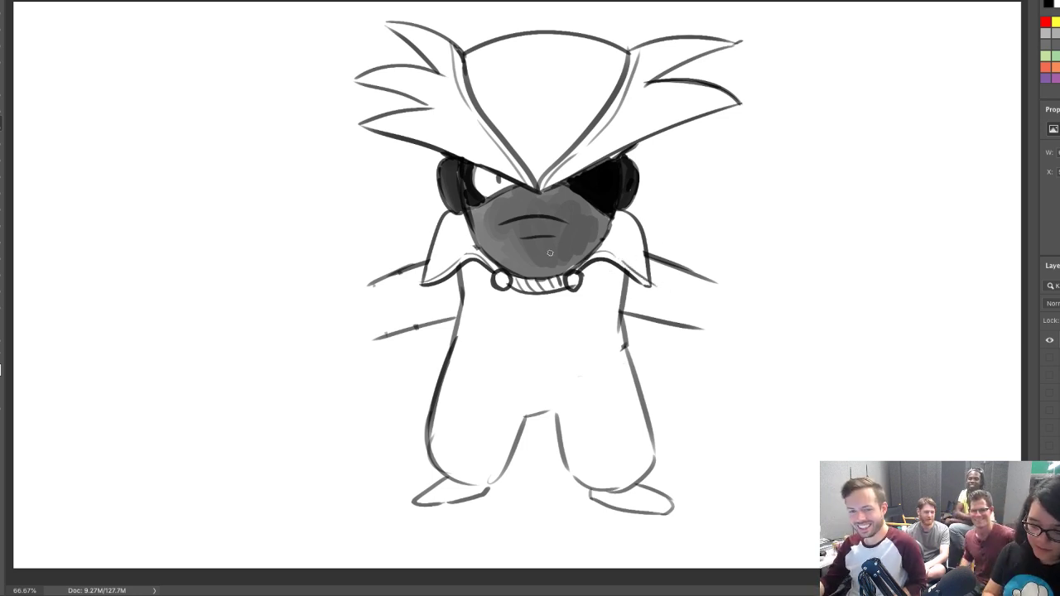
# Draw a wide, rounded cape panel on each side, running from the collar clasps out over the shoulders
pyautogui.moveTo(497, 286)
pyautogui.mouseDown()
pyautogui.moveTo(452, 400)
pyautogui.moveTo(383, 270)
pyautogui.mouseUp()
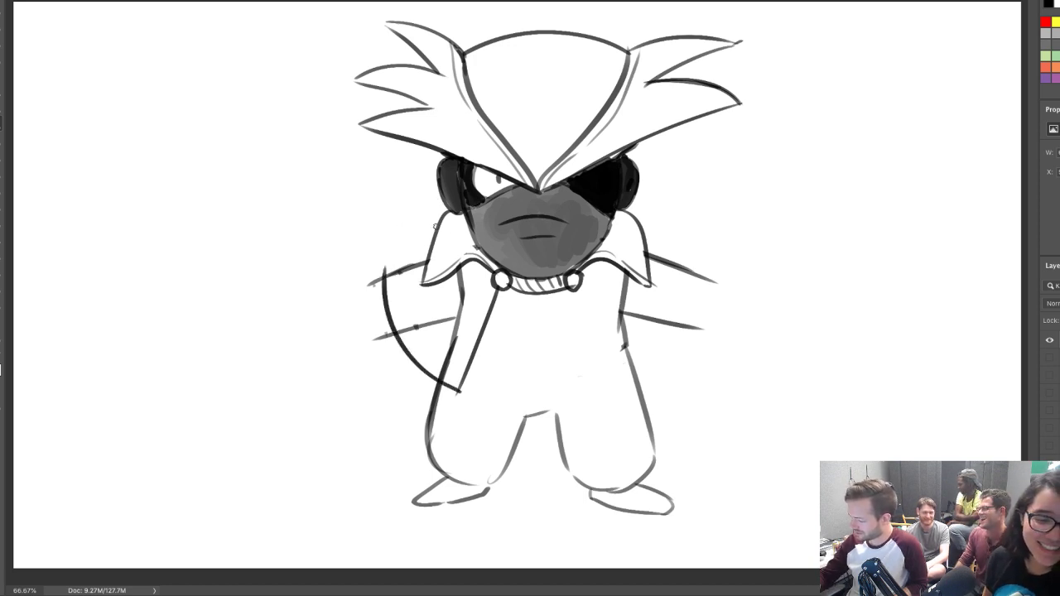
pyautogui.moveTo(434, 227); pyautogui.dragTo(382, 267)
pyautogui.moveTo(638, 228); pyautogui.dragTo(711, 261)
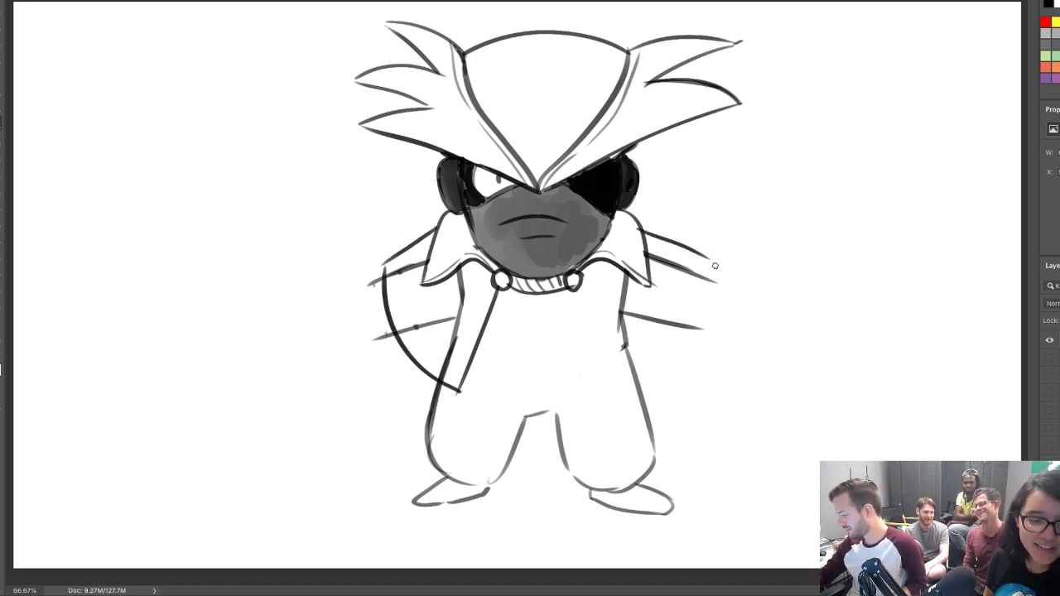
pyautogui.moveTo(574, 284)
pyautogui.mouseDown()
pyautogui.moveTo(610, 388)
pyautogui.moveTo(709, 250)
pyautogui.moveTo(710, 267)
pyautogui.mouseUp()
# Erase the old arm and torso lines inside both cape panels and trim the stubs at the left-hand edge
pyautogui.press('e')
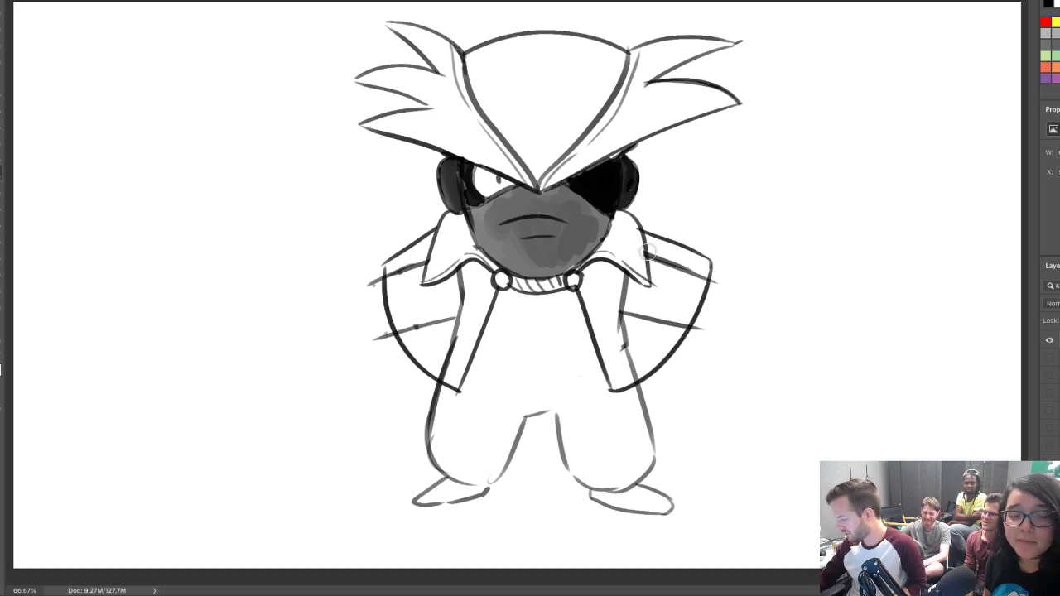
pyautogui.moveTo(648, 252)
pyautogui.mouseDown()
pyautogui.moveTo(683, 314)
pyautogui.moveTo(650, 334)
pyautogui.moveTo(619, 319)
pyautogui.moveTo(621, 277)
pyautogui.moveTo(618, 331)
pyautogui.moveTo(641, 315)
pyautogui.moveTo(629, 373)
pyautogui.moveTo(651, 347)
pyautogui.moveTo(658, 289)
pyautogui.mouseUp()
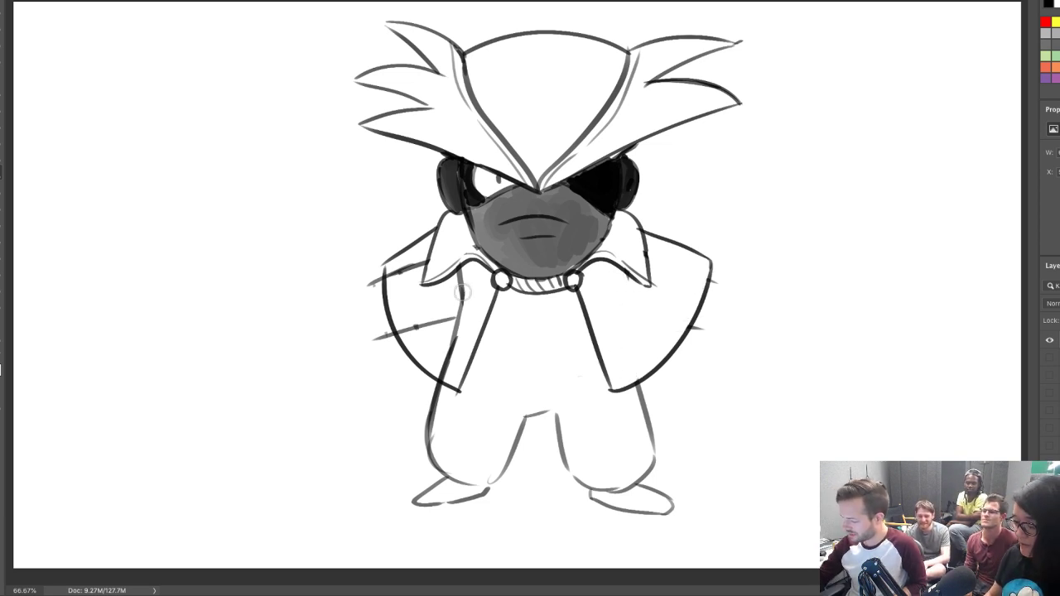
pyautogui.moveTo(463, 293)
pyautogui.mouseDown()
pyautogui.moveTo(462, 279)
pyautogui.moveTo(439, 371)
pyautogui.moveTo(434, 333)
pyautogui.moveTo(398, 319)
pyautogui.moveTo(395, 276)
pyautogui.moveTo(420, 259)
pyautogui.moveTo(418, 270)
pyautogui.moveTo(417, 241)
pyautogui.moveTo(385, 296)
pyautogui.moveTo(367, 281)
pyautogui.mouseUp()
pyautogui.press('b')
pyautogui.press('e')
pyautogui.moveTo(373, 338); pyautogui.dragTo(384, 338)
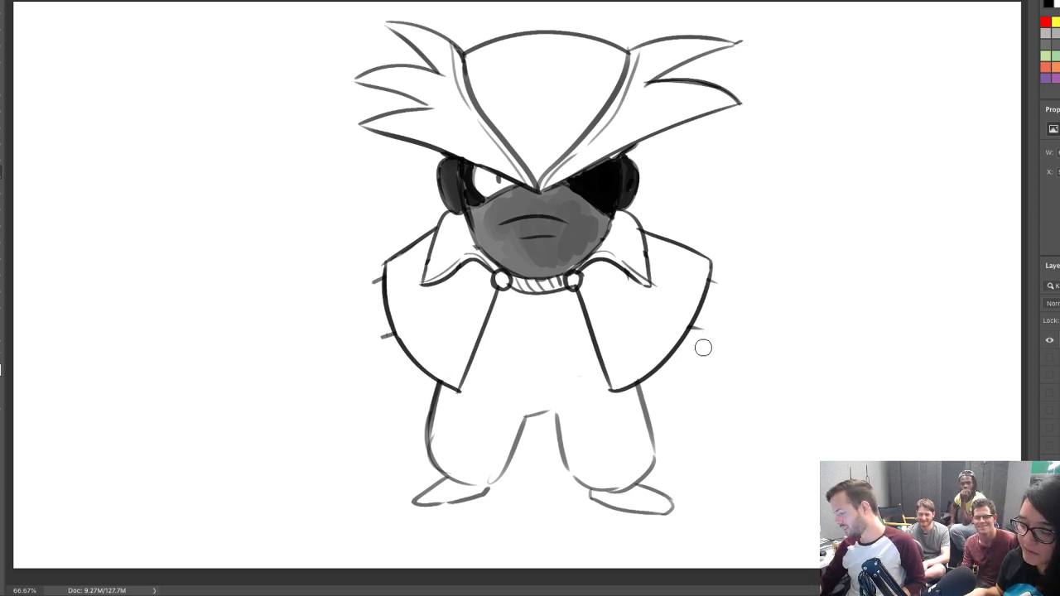
# Draw a pointed neckerchief hanging between the two clasps, with two short fold lines inside it
pyautogui.press('[')
pyautogui.press('[')
pyautogui.press('[')
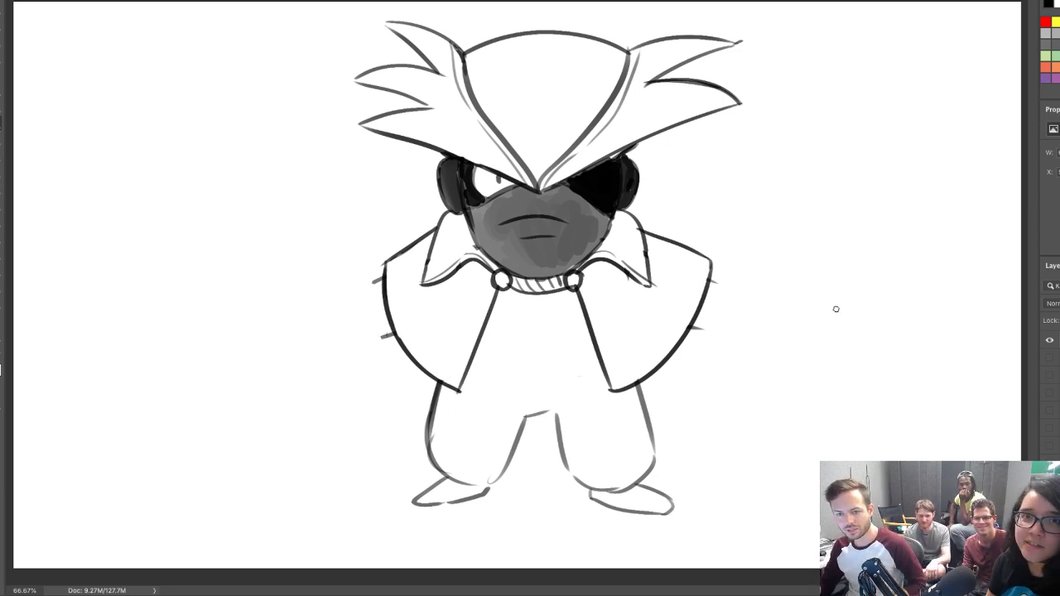
pyautogui.moveTo(501, 290); pyautogui.dragTo(535, 332)
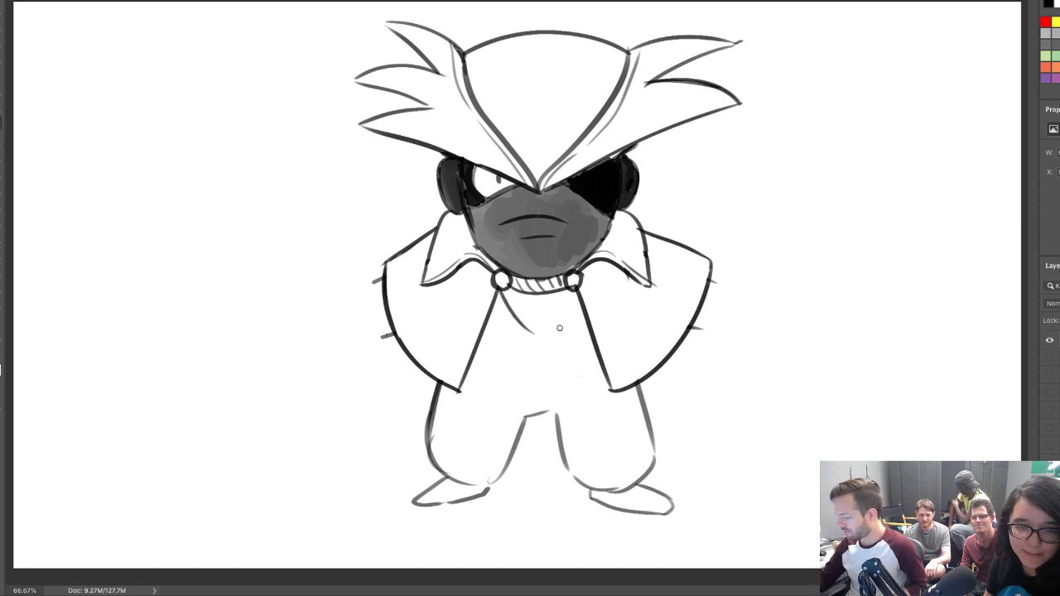
pyautogui.moveTo(574, 287)
pyautogui.mouseDown()
pyautogui.moveTo(537, 334)
pyautogui.moveTo(521, 297)
pyautogui.mouseUp()
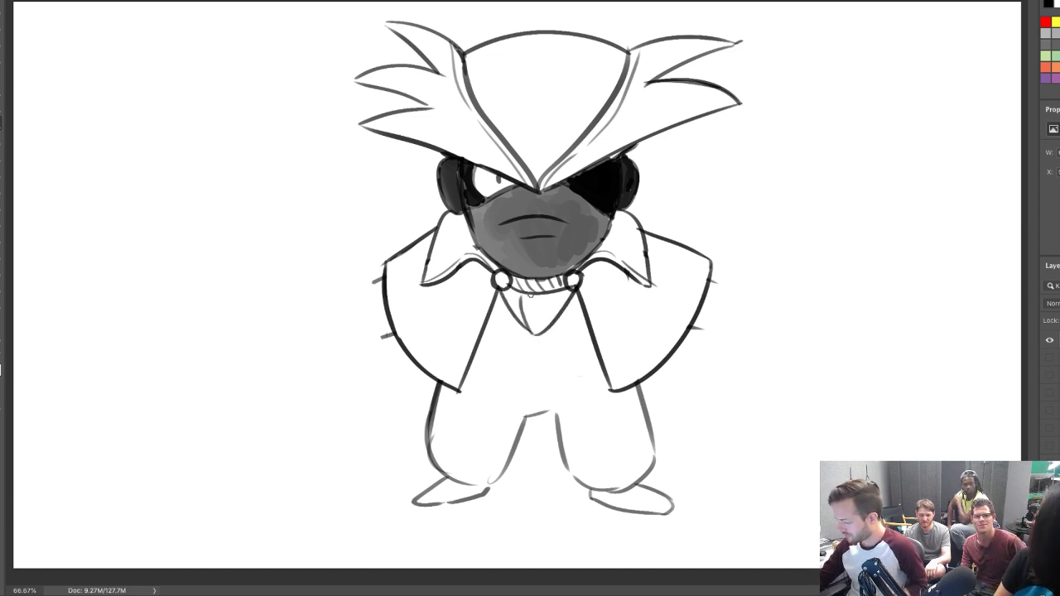
pyautogui.hotkey('ctrl', 'z')
pyautogui.moveTo(535, 334)
pyautogui.mouseDown()
pyautogui.moveTo(525, 304)
pyautogui.moveTo(553, 304)
pyautogui.mouseUp()
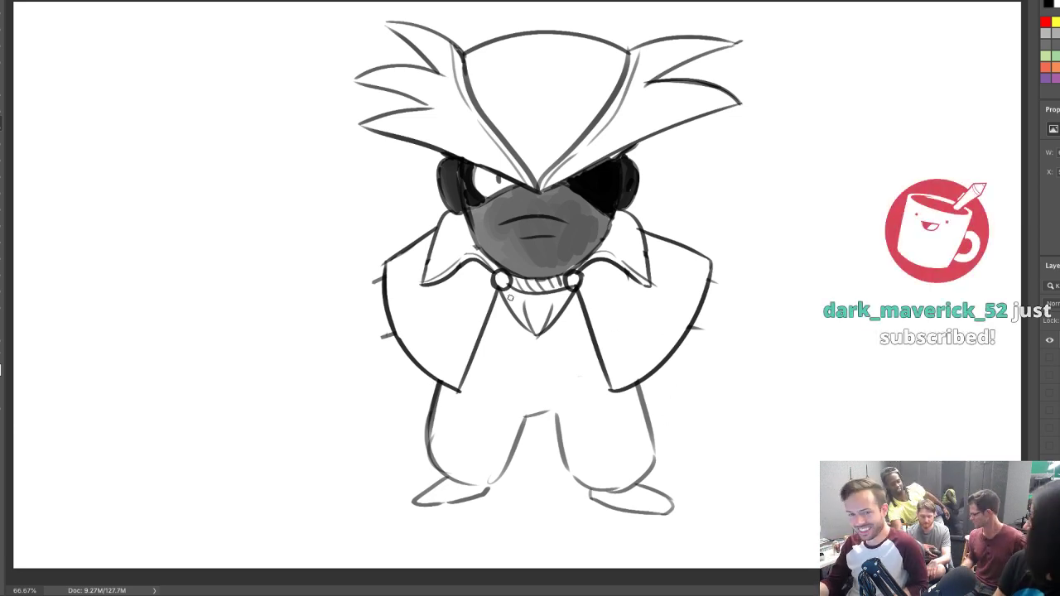
pyautogui.moveTo(470, 400); pyautogui.dragTo(445, 439)
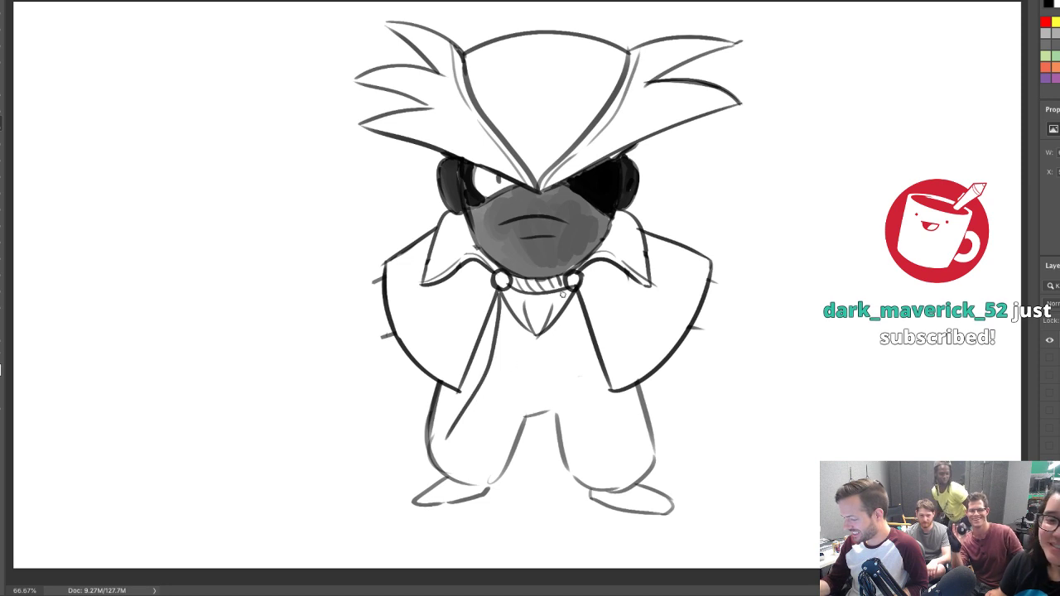
pyautogui.hotkey('ctrl', 'z')
pyautogui.moveTo(500, 290)
pyautogui.mouseDown()
pyautogui.moveTo(489, 342)
pyautogui.moveTo(404, 466)
pyautogui.mouseUp()
pyautogui.hotkey('ctrl', 'z')
pyautogui.moveTo(499, 323); pyautogui.dragTo(400, 471)
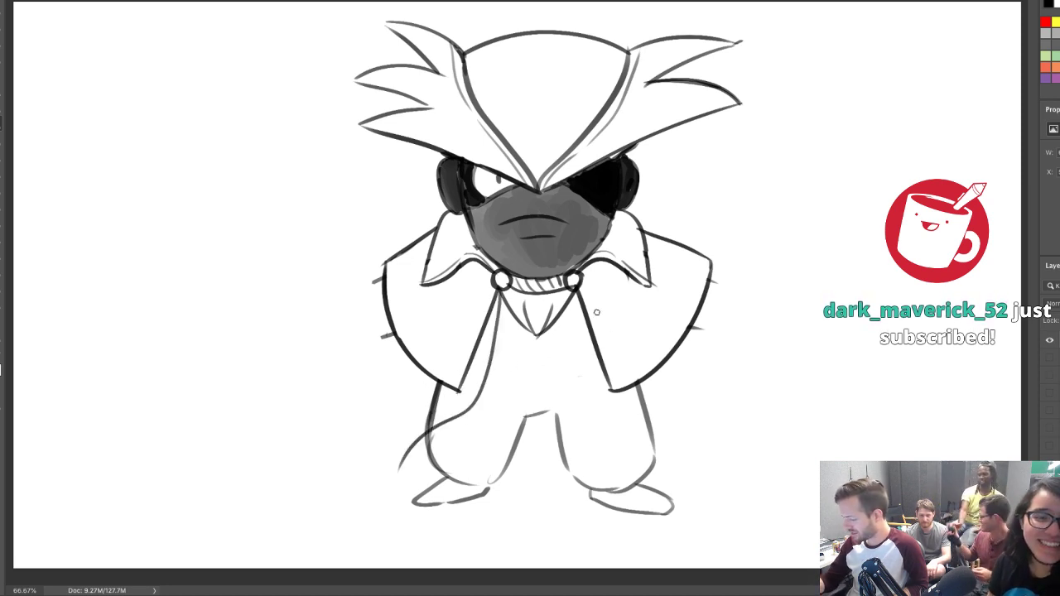
pyautogui.hotkey('ctrl', 'z')
# Draw a long pointed cape tail on each side, flaring from the clasps past the hips, and erase the old leg lines inside both
pyautogui.moveTo(501, 295); pyautogui.dragTo(407, 473)
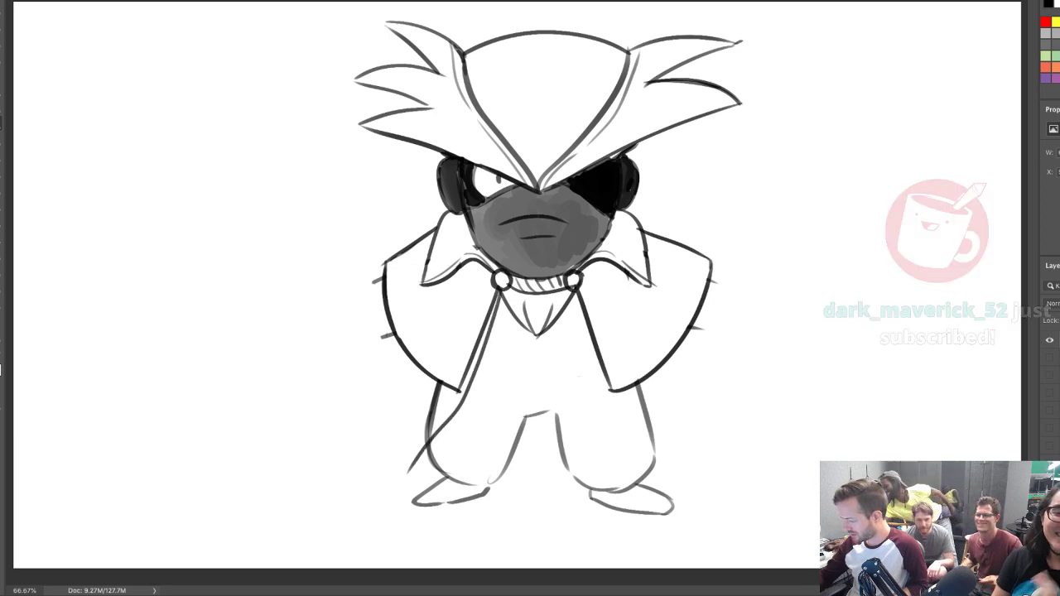
pyautogui.moveTo(572, 286)
pyautogui.mouseDown()
pyautogui.moveTo(605, 408)
pyautogui.moveTo(681, 461)
pyautogui.mouseUp()
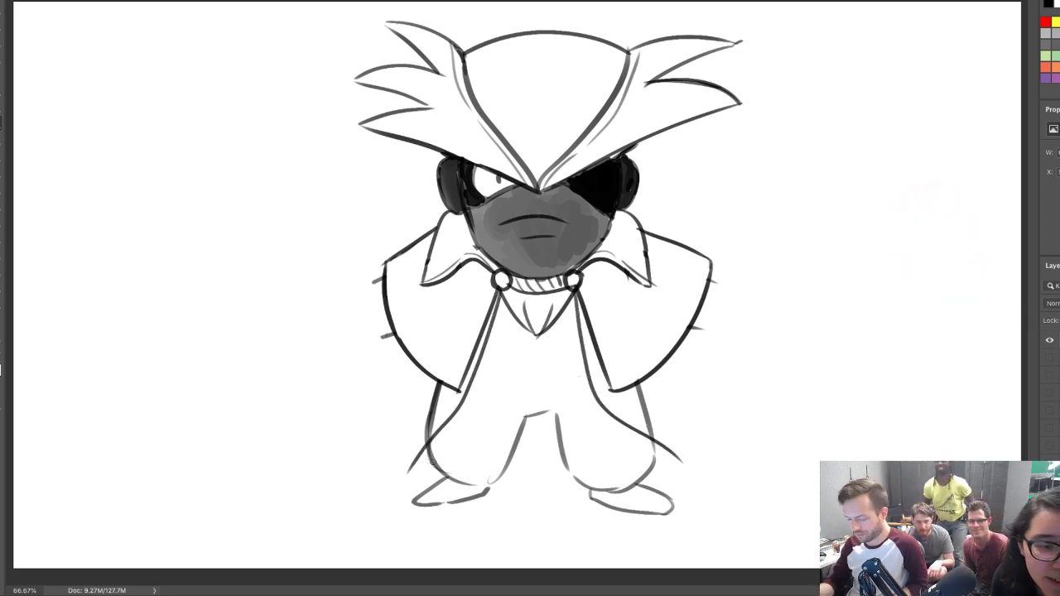
pyautogui.moveTo(407, 470)
pyautogui.mouseDown()
pyautogui.moveTo(432, 459)
pyautogui.moveTo(404, 462)
pyautogui.moveTo(409, 472)
pyautogui.moveTo(433, 369)
pyautogui.mouseUp()
pyautogui.hotkey('ctrl', 'z')
pyautogui.moveTo(407, 470); pyautogui.dragTo(428, 372)
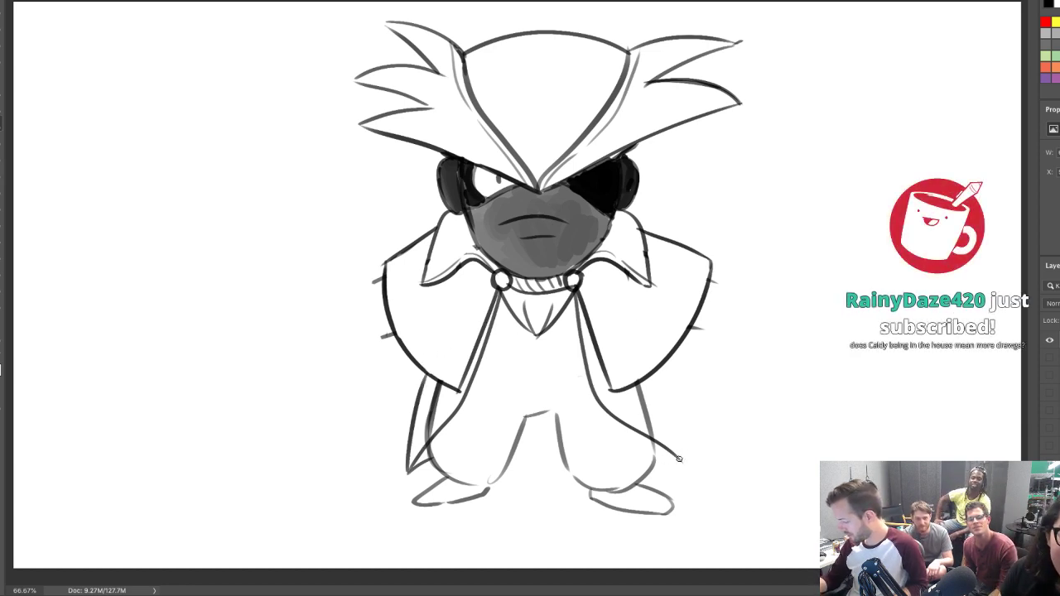
pyautogui.moveTo(679, 458); pyautogui.dragTo(656, 377)
pyautogui.hotkey('ctrl', 'z')
pyautogui.moveTo(680, 460); pyautogui.dragTo(656, 377)
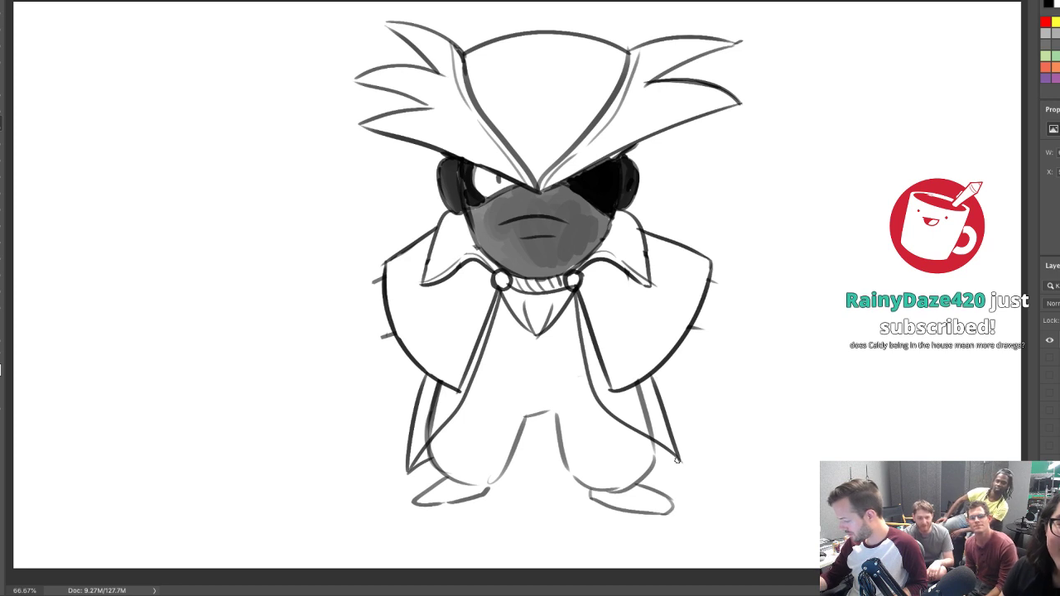
pyautogui.moveTo(679, 459)
pyautogui.mouseDown()
pyautogui.moveTo(651, 446)
pyautogui.moveTo(659, 425)
pyautogui.moveTo(639, 408)
pyautogui.moveTo(654, 432)
pyautogui.moveTo(640, 391)
pyautogui.mouseUp()
pyautogui.press('e')
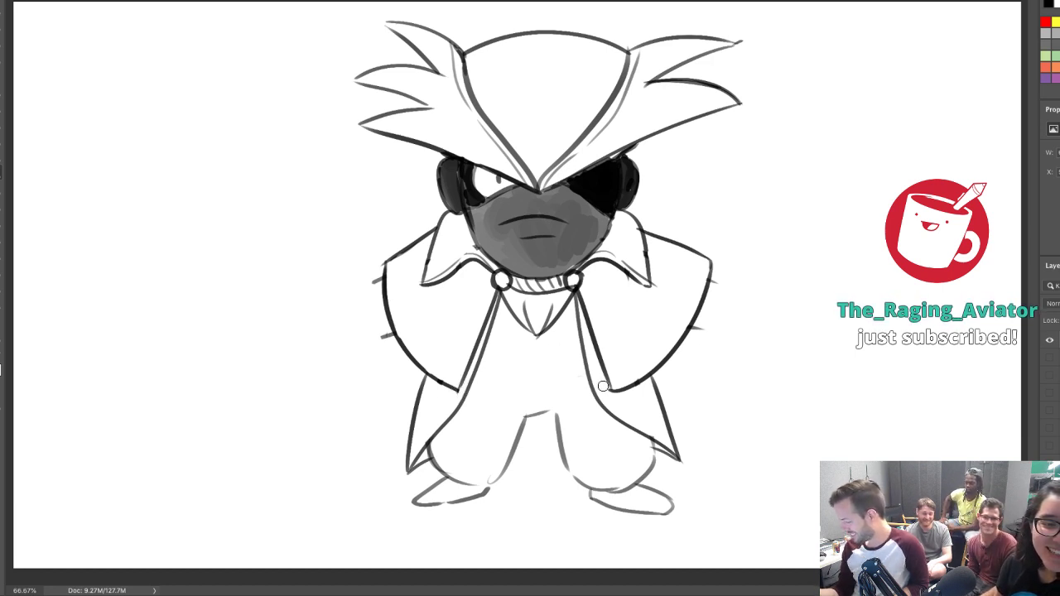
# Redraw the legs with a flat crotch line and straight sides down to the shoes, erasing the old rounded leg outlines
pyautogui.press('b')
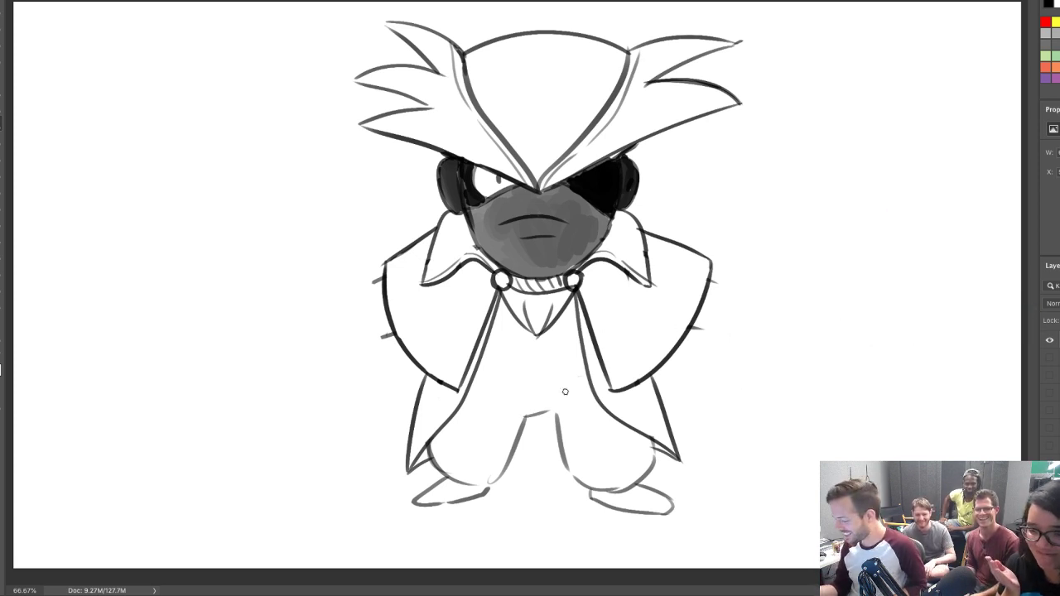
pyautogui.moveTo(518, 419); pyautogui.dragTo(564, 414)
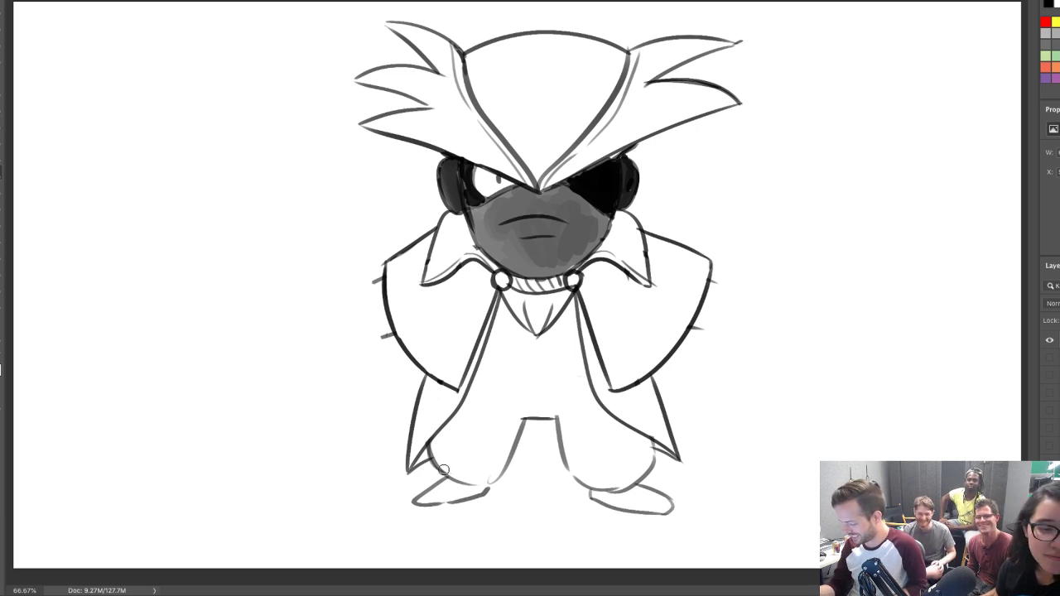
pyautogui.moveTo(445, 479); pyautogui.dragTo(454, 399)
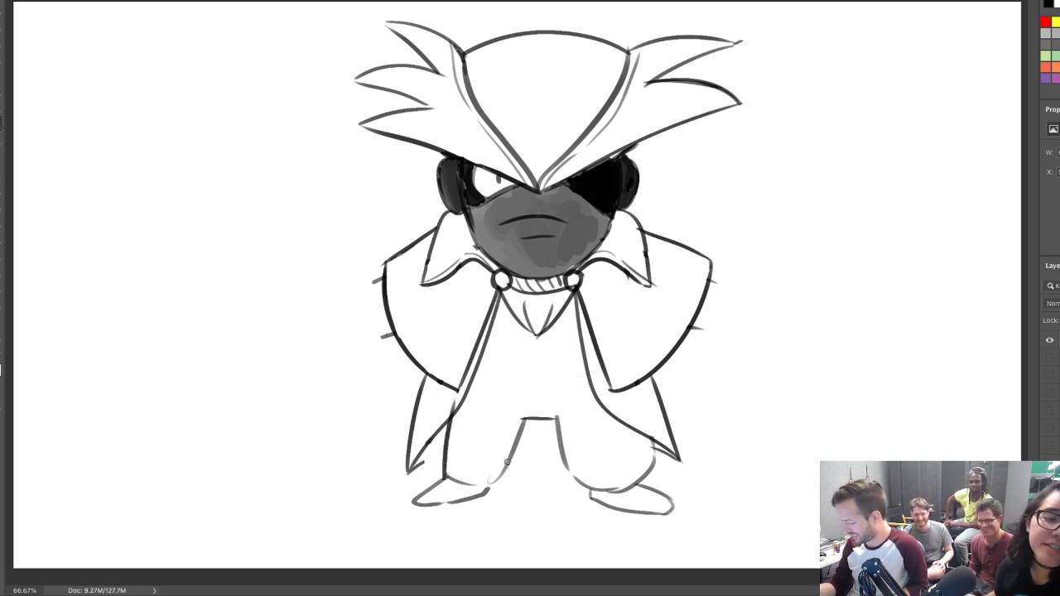
pyautogui.moveTo(485, 492)
pyautogui.mouseDown()
pyautogui.moveTo(536, 398)
pyautogui.moveTo(564, 413)
pyautogui.moveTo(553, 420)
pyautogui.moveTo(587, 497)
pyautogui.moveTo(633, 450)
pyautogui.moveTo(633, 487)
pyautogui.moveTo(628, 425)
pyautogui.mouseUp()
pyautogui.hotkey('ctrl', 'z')
pyautogui.moveTo(634, 487); pyautogui.dragTo(630, 427)
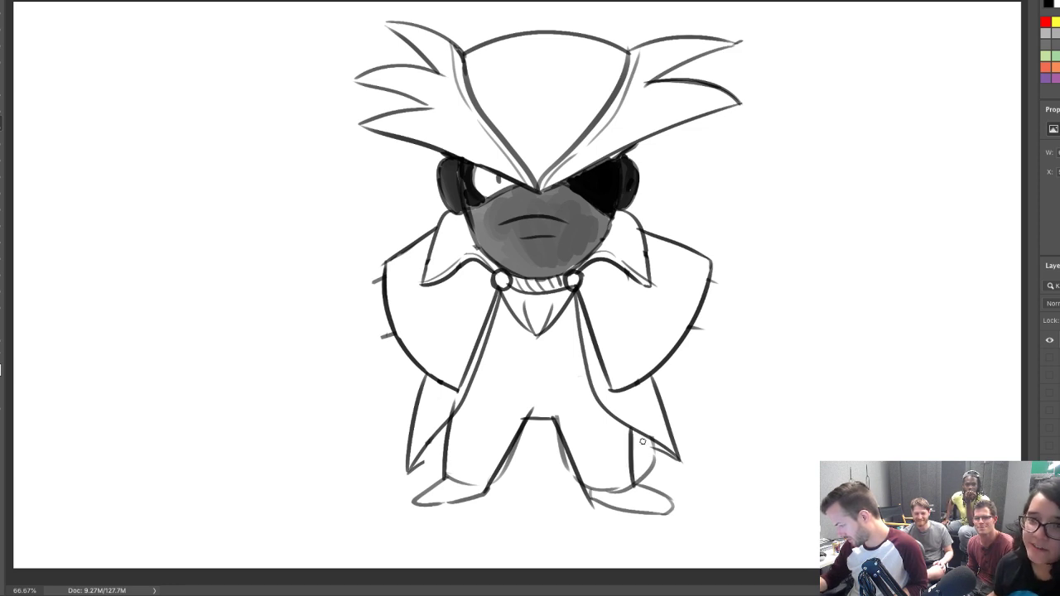
pyautogui.hotkey('ctrl', 'z')
pyautogui.moveTo(638, 478); pyautogui.dragTo(635, 426)
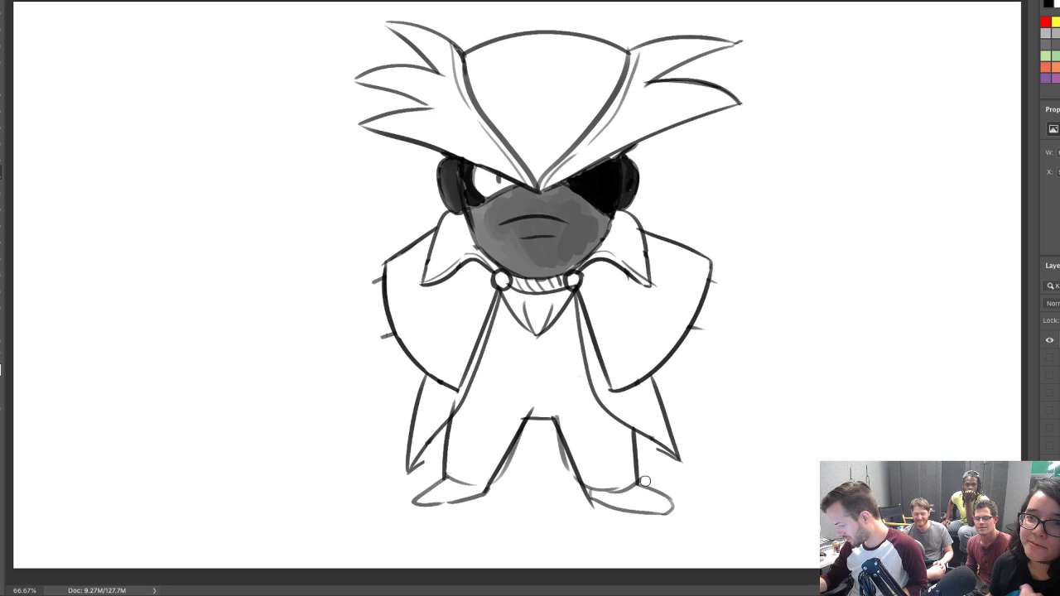
pyautogui.hotkey('ctrl', 'z')
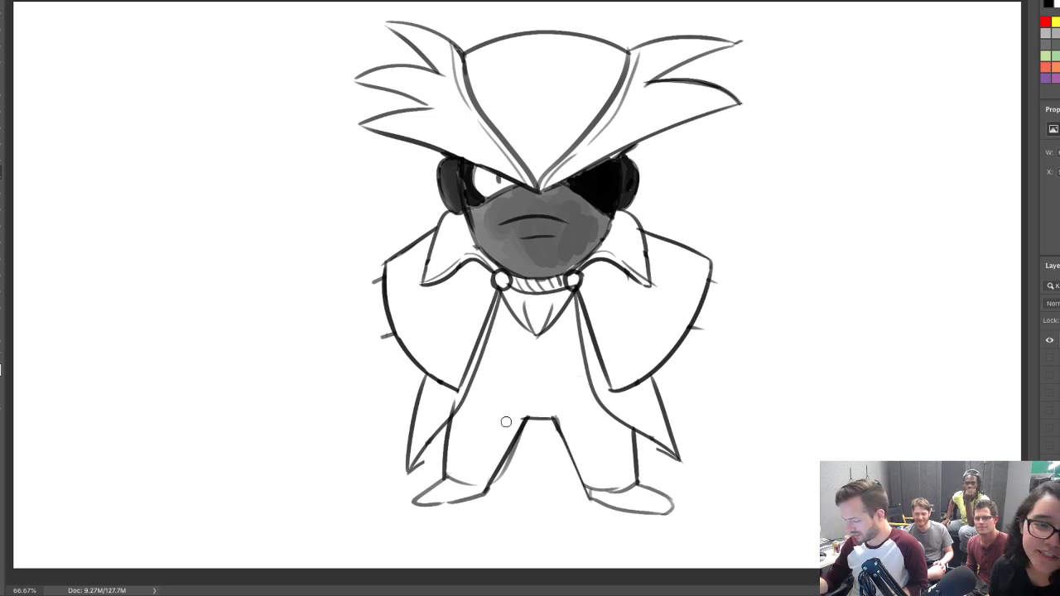
pyautogui.moveTo(484, 497); pyautogui.dragTo(520, 413)
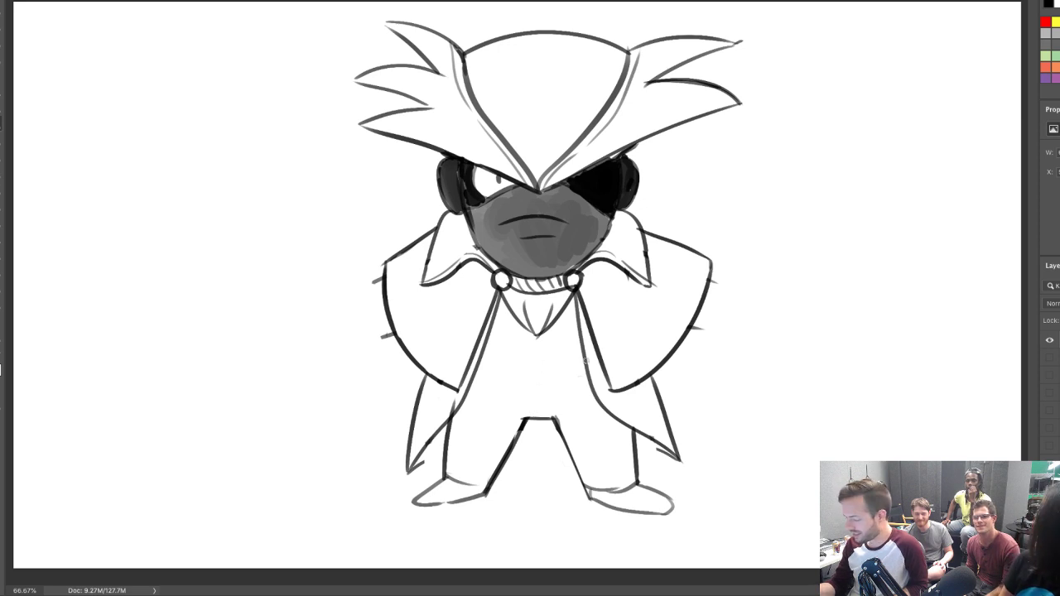
# Draw a thin straight waistline between the cape's inner edges and erase the hem line above the left-hand shoe
pyautogui.moveTo(478, 376)
pyautogui.mouseDown()
pyautogui.moveTo(591, 373)
pyautogui.moveTo(478, 372)
pyautogui.mouseUp()
pyautogui.hotkey('ctrl', 'z')
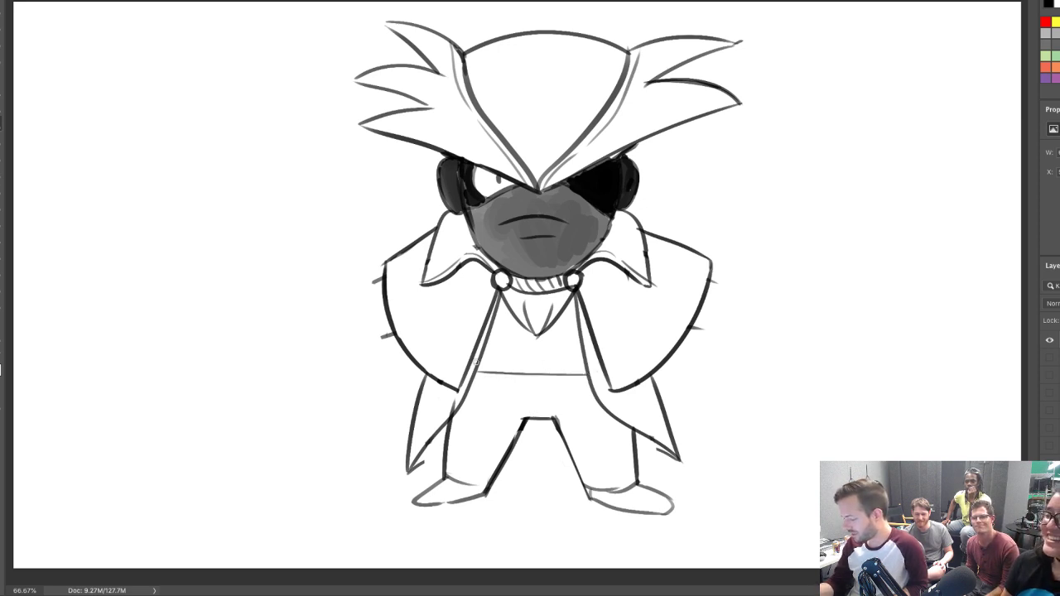
pyautogui.press('e')
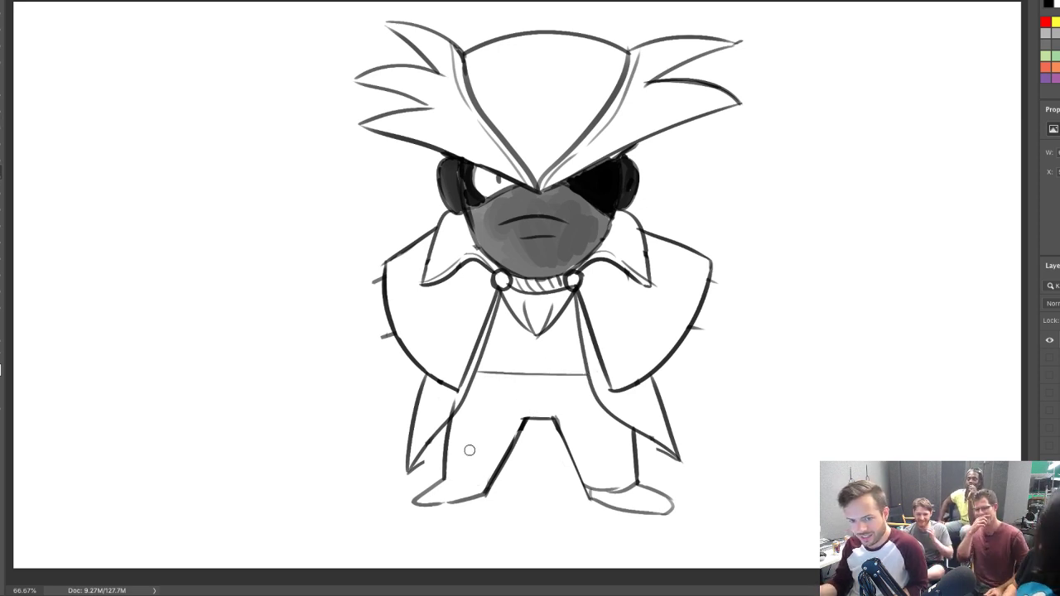
# Draw a curved boot top across each thigh with a thinner cuff line beneath it
pyautogui.moveTo(513, 432); pyautogui.dragTo(461, 398)
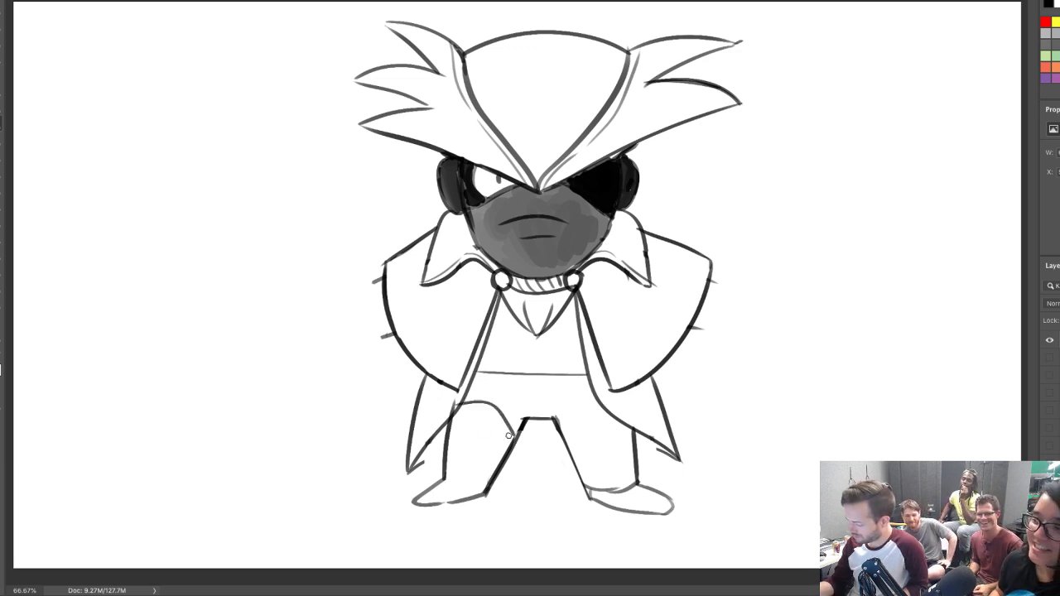
pyautogui.moveTo(509, 435); pyautogui.dragTo(447, 430)
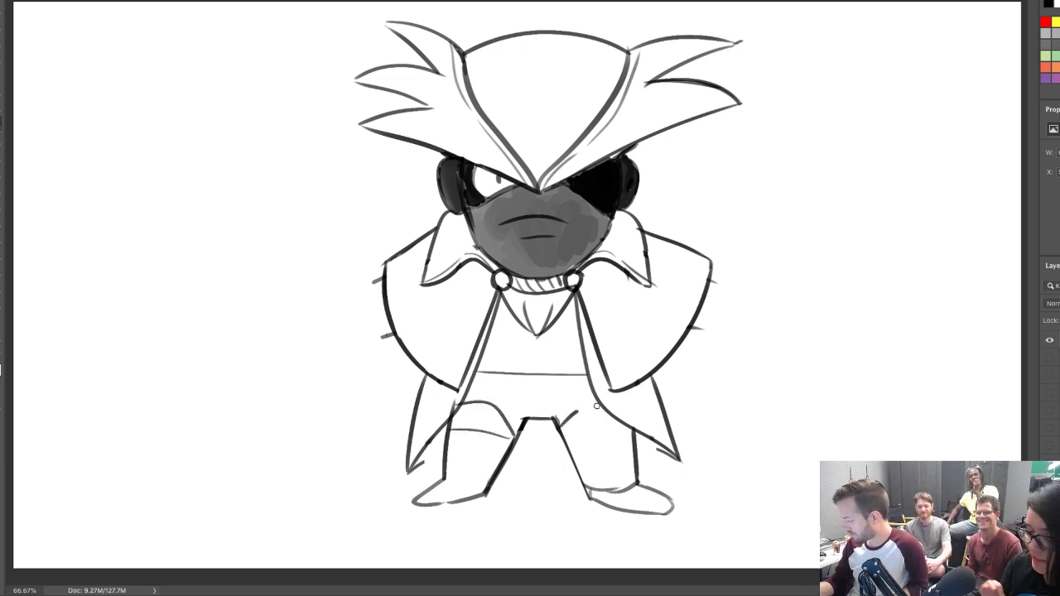
pyautogui.moveTo(561, 432); pyautogui.dragTo(627, 429)
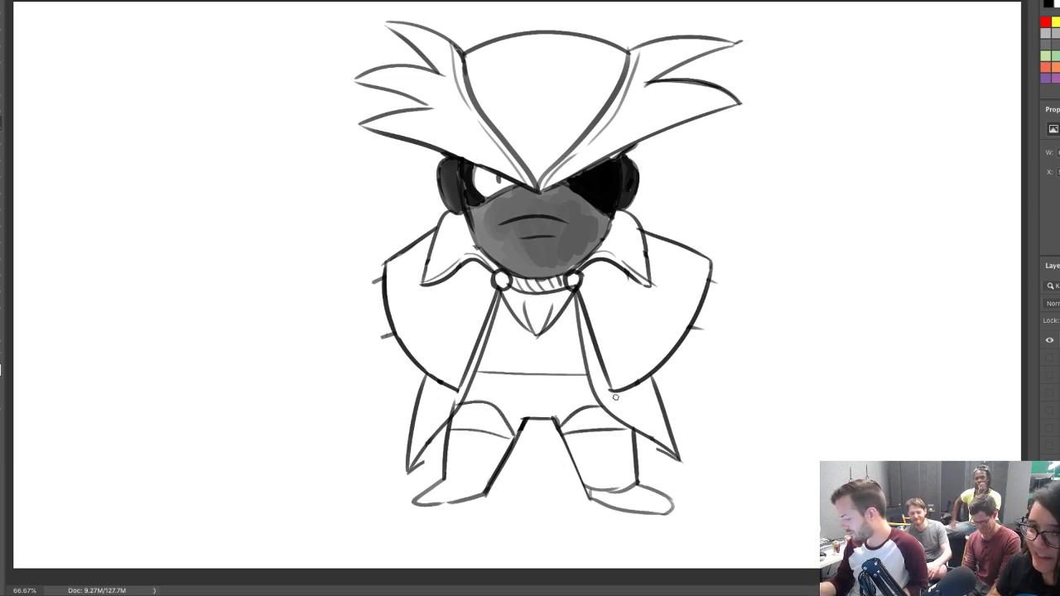
# Draw a rectangular double-framed belt buckle at the waist, with a short strap below it and a centre line up to the neckerchief
pyautogui.moveTo(528, 376)
pyautogui.mouseDown()
pyautogui.moveTo(530, 416)
pyautogui.moveTo(545, 417)
pyautogui.moveTo(516, 388)
pyautogui.moveTo(560, 361)
pyautogui.moveTo(558, 389)
pyautogui.moveTo(540, 375)
pyautogui.moveTo(551, 379)
pyautogui.moveTo(531, 383)
pyautogui.mouseUp()
pyautogui.click(545, 378)
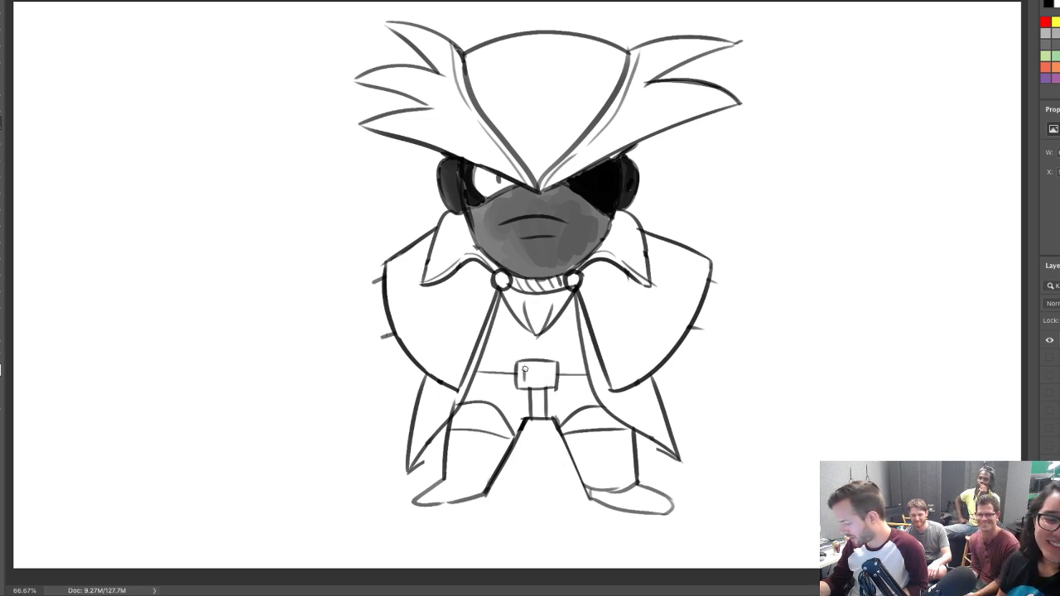
pyautogui.moveTo(524, 380); pyautogui.dragTo(550, 379)
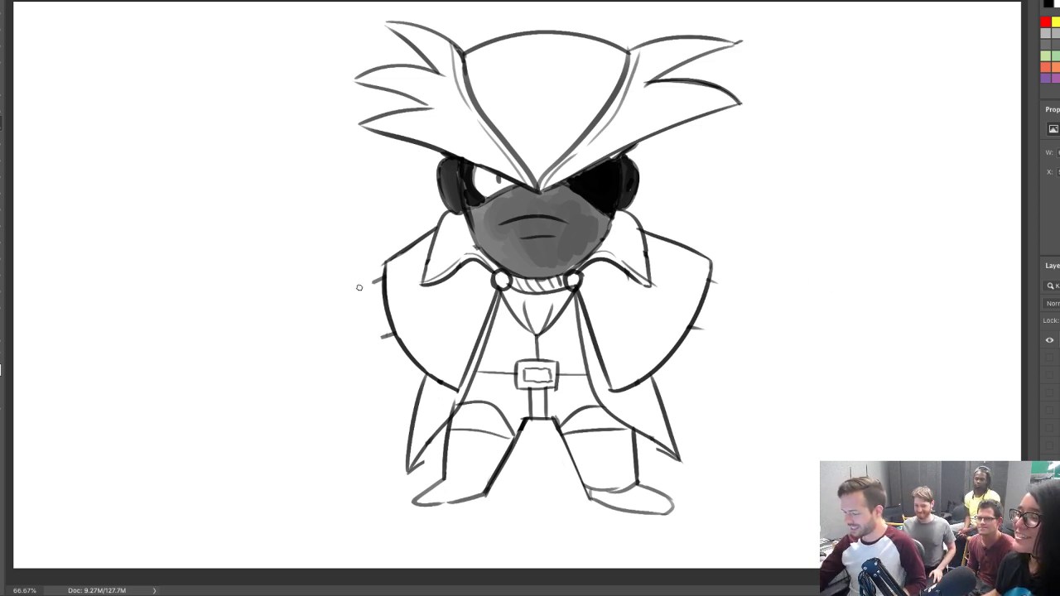
# Draw a large rounded fist emerging from the left-hand cape panel, with short curved finger and thumb lines inside it
pyautogui.moveTo(370, 283)
pyautogui.mouseDown()
pyautogui.moveTo(345, 345)
pyautogui.moveTo(324, 321)
pyautogui.mouseUp()
pyautogui.hotkey('ctrl', 'z')
pyautogui.moveTo(371, 283)
pyautogui.mouseDown()
pyautogui.moveTo(350, 270)
pyautogui.moveTo(329, 289)
pyautogui.moveTo(319, 325)
pyautogui.moveTo(334, 342)
pyautogui.moveTo(382, 338)
pyautogui.mouseUp()
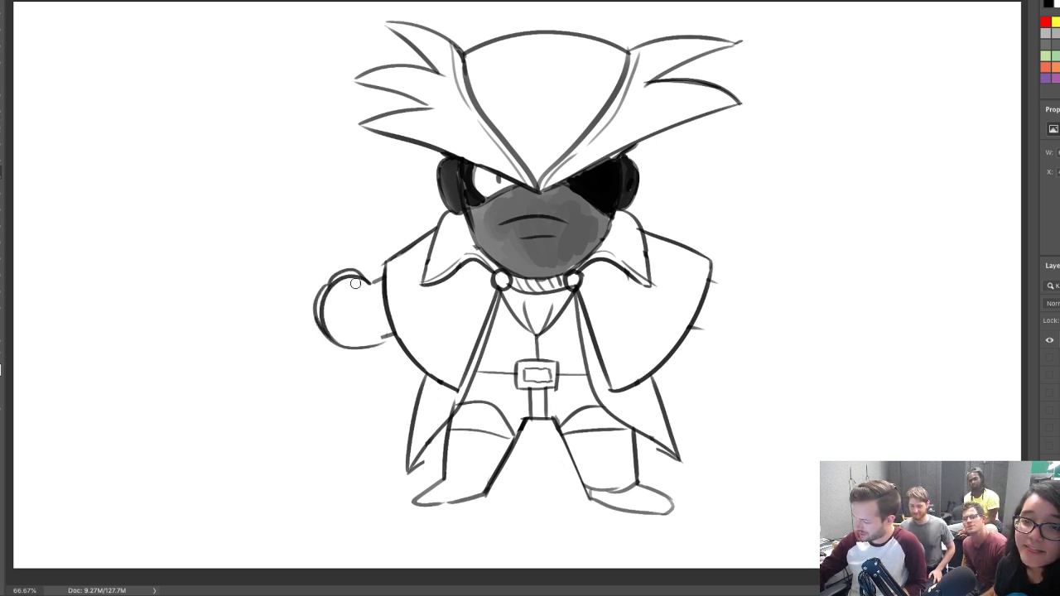
pyautogui.moveTo(355, 284)
pyautogui.mouseDown()
pyautogui.moveTo(322, 301)
pyautogui.moveTo(325, 321)
pyautogui.moveTo(324, 302)
pyautogui.mouseUp()
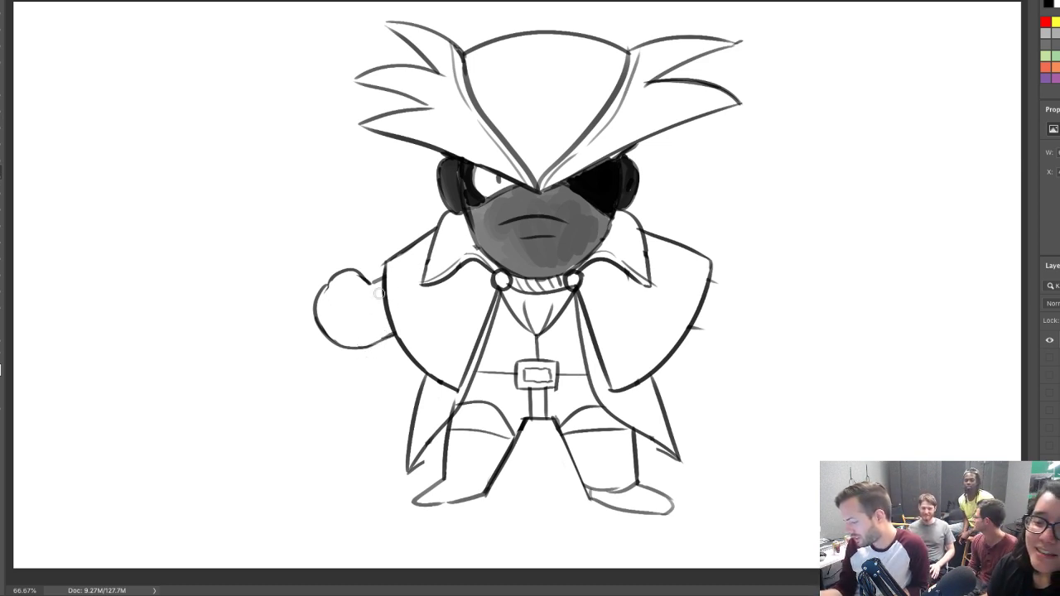
pyautogui.moveTo(328, 286)
pyautogui.mouseDown()
pyautogui.moveTo(363, 251)
pyautogui.moveTo(340, 300)
pyautogui.moveTo(351, 291)
pyautogui.moveTo(368, 329)
pyautogui.mouseUp()
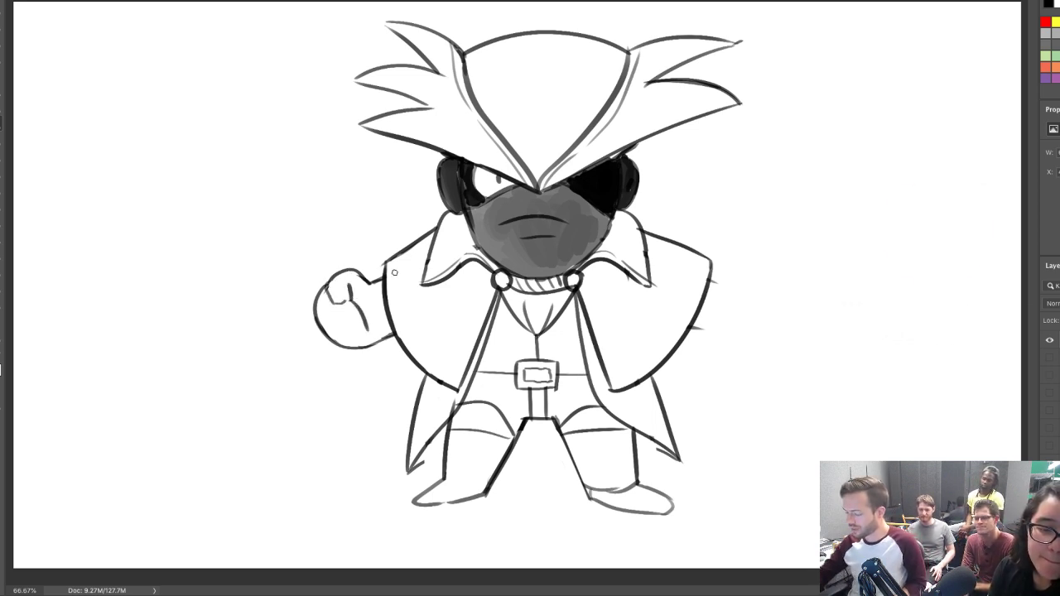
pyautogui.moveTo(326, 281); pyautogui.dragTo(268, 165)
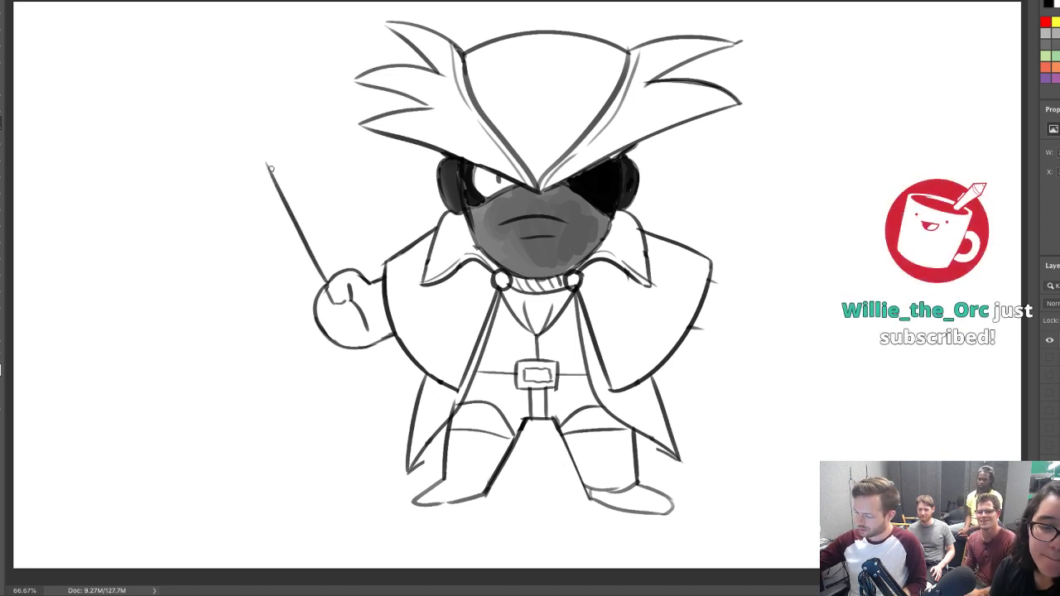
pyautogui.hotkey('ctrl', 'z')
pyautogui.rightClick(274, 401)
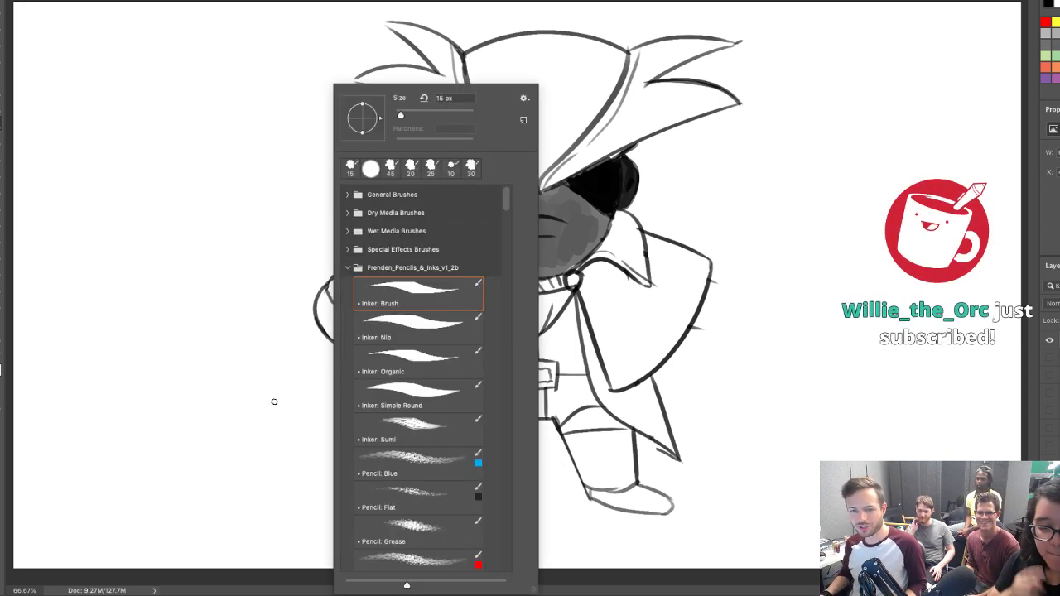
pyautogui.click(222, 254)
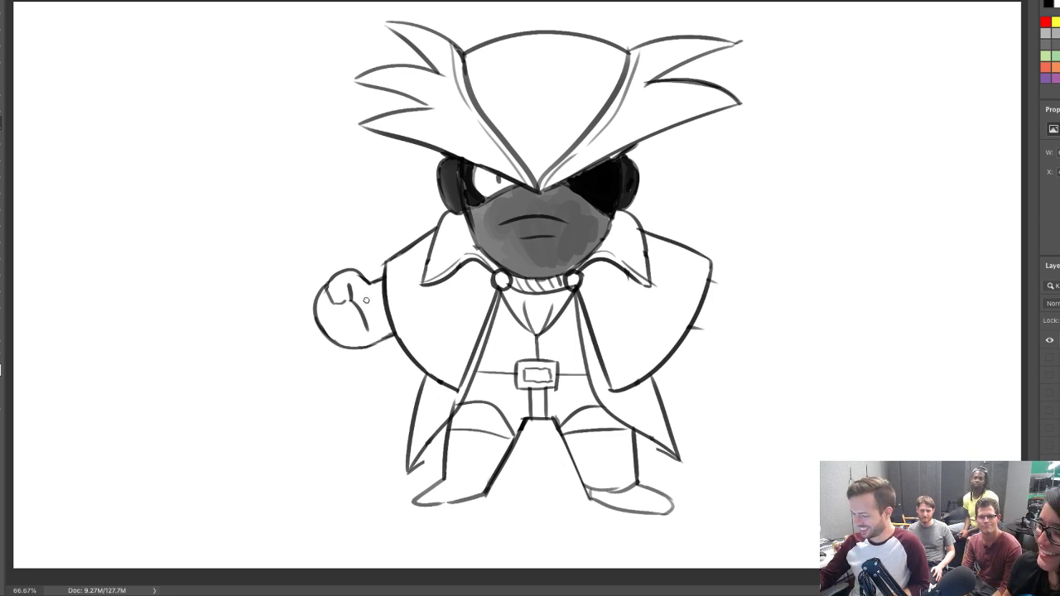
# Extend the fist's inner line to its lower edge and draw two parallel curved lines sweeping up and outward from the fist
pyautogui.moveTo(361, 309); pyautogui.dragTo(363, 347)
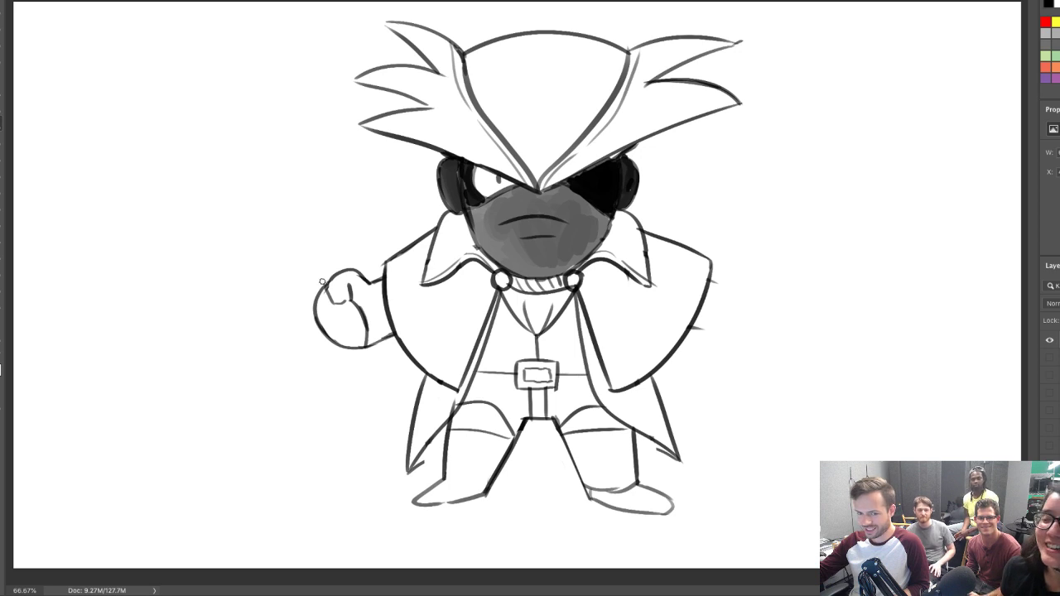
pyautogui.moveTo(271, 221); pyautogui.dragTo(330, 282)
pyautogui.hotkey('ctrl', 'z')
pyautogui.moveTo(268, 219); pyautogui.dragTo(327, 282)
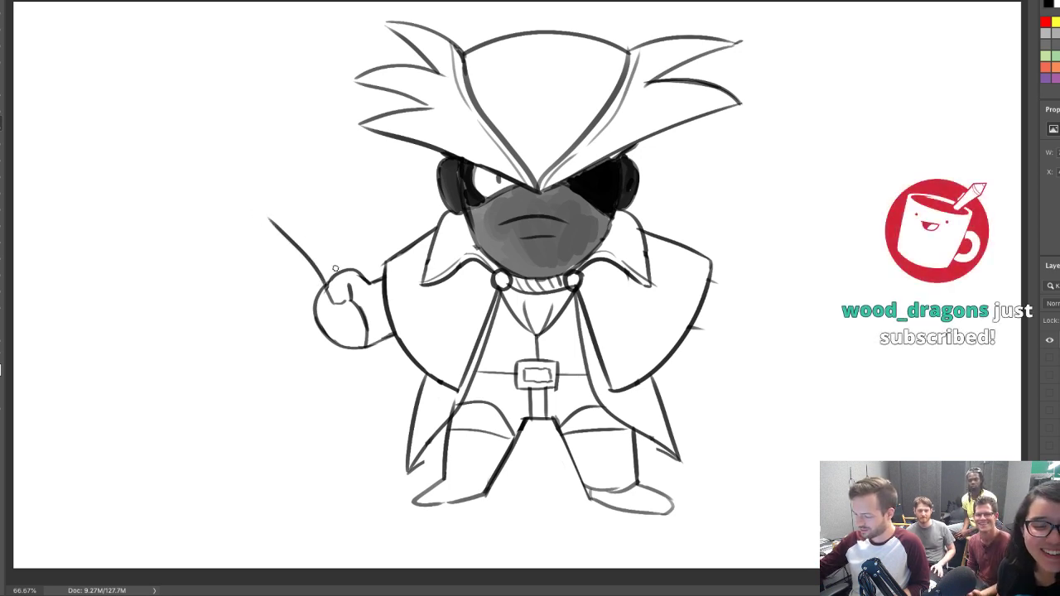
pyautogui.hotkey('ctrl', 'z')
pyautogui.moveTo(265, 216); pyautogui.dragTo(328, 280)
pyautogui.moveTo(271, 197); pyautogui.dragTo(337, 258)
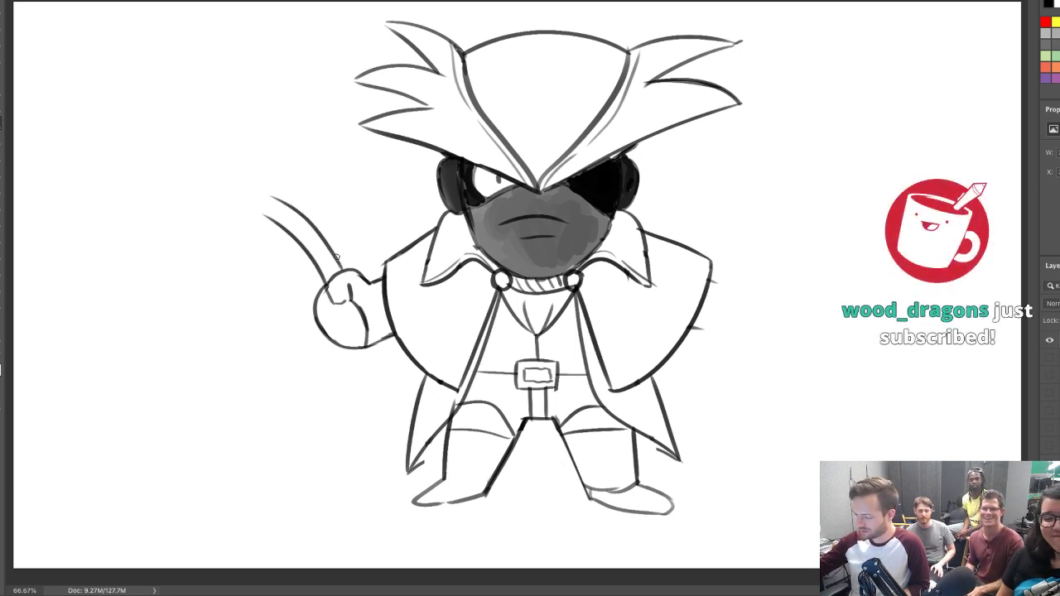
pyautogui.hotkey('ctrl', 'z')
pyautogui.moveTo(267, 199); pyautogui.dragTo(340, 266)
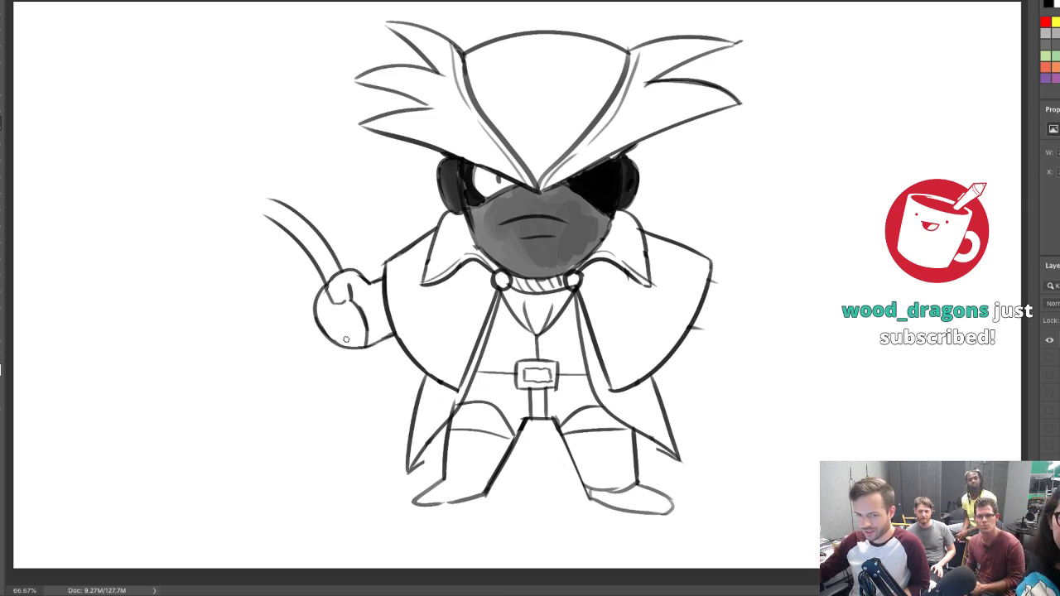
# Continue the curved shaft below the fist with two parallel lines and close its lower end with an angular cap
pyautogui.moveTo(346, 343); pyautogui.dragTo(379, 412)
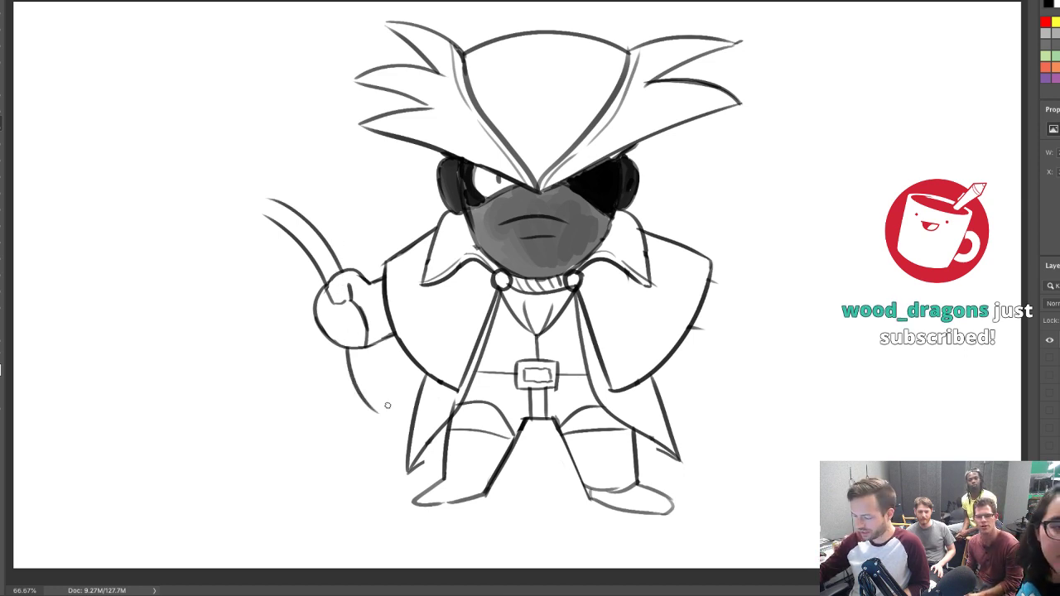
pyautogui.moveTo(366, 349); pyautogui.dragTo(394, 407)
pyautogui.hotkey('ctrl', 'z')
pyautogui.moveTo(365, 347); pyautogui.dragTo(393, 405)
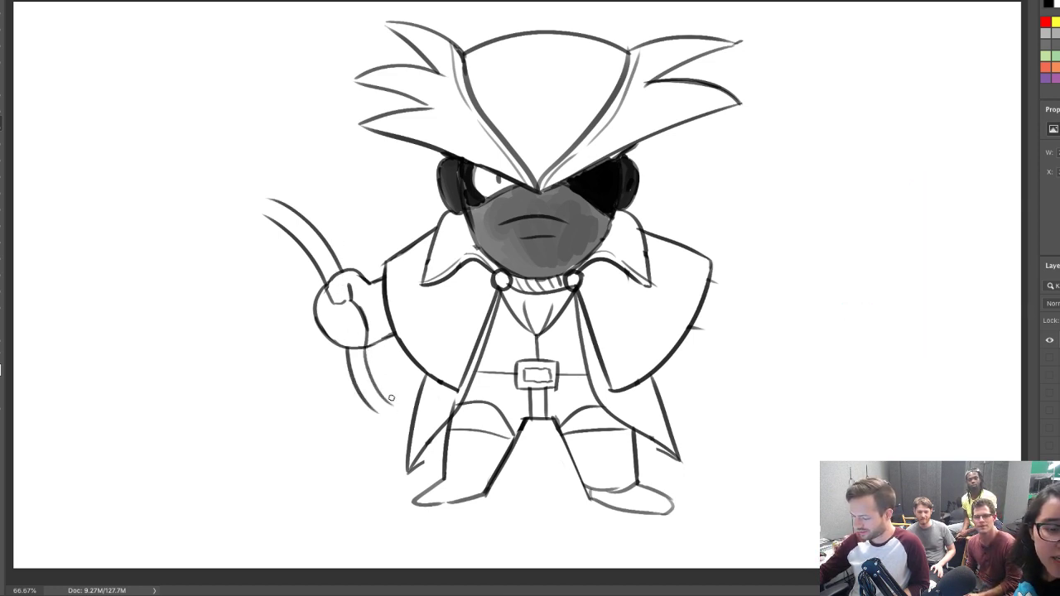
pyautogui.hotkey('ctrl', 'z')
pyautogui.moveTo(363, 346); pyautogui.dragTo(396, 405)
pyautogui.hotkey('ctrl', 'z')
pyautogui.moveTo(363, 348)
pyautogui.mouseDown()
pyautogui.moveTo(393, 399)
pyautogui.moveTo(381, 425)
pyautogui.moveTo(392, 428)
pyautogui.moveTo(405, 408)
pyautogui.mouseUp()
pyautogui.hotkey('ctrl', 'z')
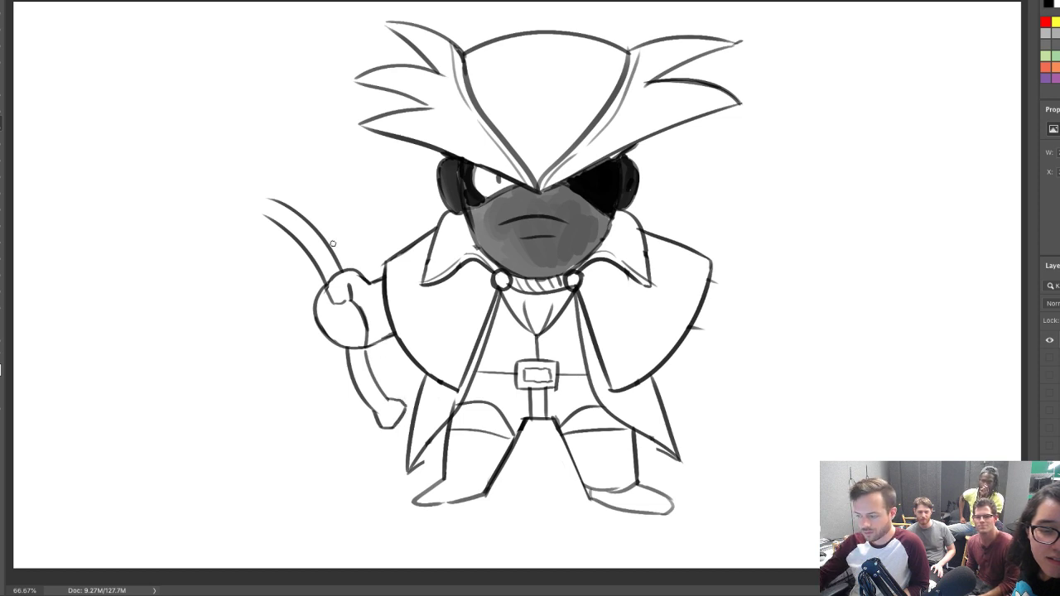
# Erase the inner line of the fist and redraw it as a wider curve closer to the wrist
pyautogui.moveTo(353, 307); pyautogui.dragTo(363, 344)
pyautogui.press('b')
pyautogui.moveTo(352, 288)
pyautogui.mouseDown()
pyautogui.moveTo(372, 326)
pyautogui.moveTo(364, 344)
pyautogui.mouseUp()
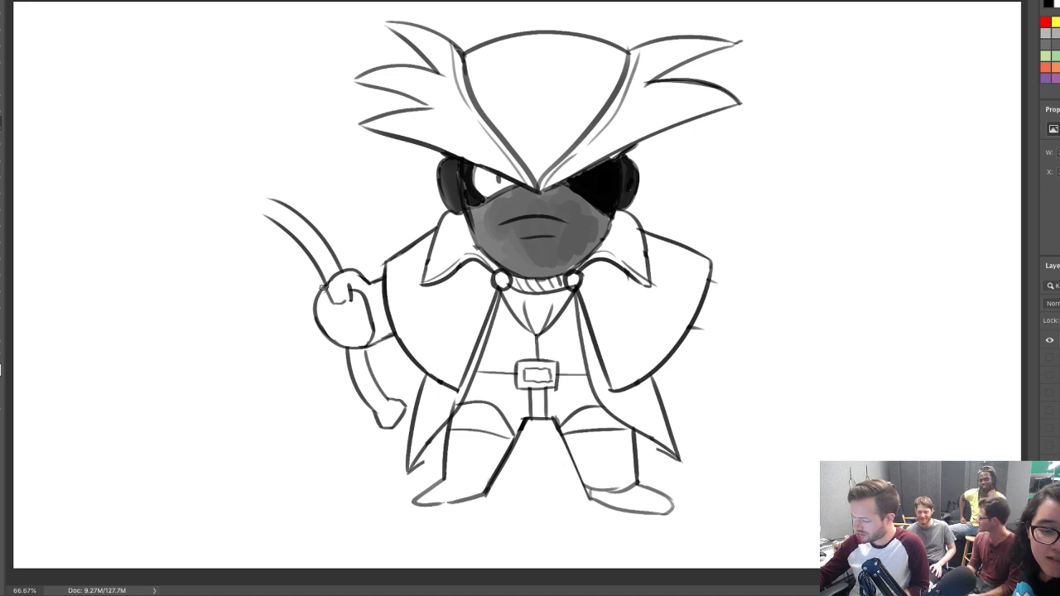
# Darken the fist's outer edge, then finish the upper shaft with an angular cap, wrap lines and a curved blade edge extending outward
pyautogui.moveTo(323, 288)
pyautogui.mouseDown()
pyautogui.moveTo(335, 317)
pyautogui.moveTo(341, 346)
pyautogui.mouseUp()
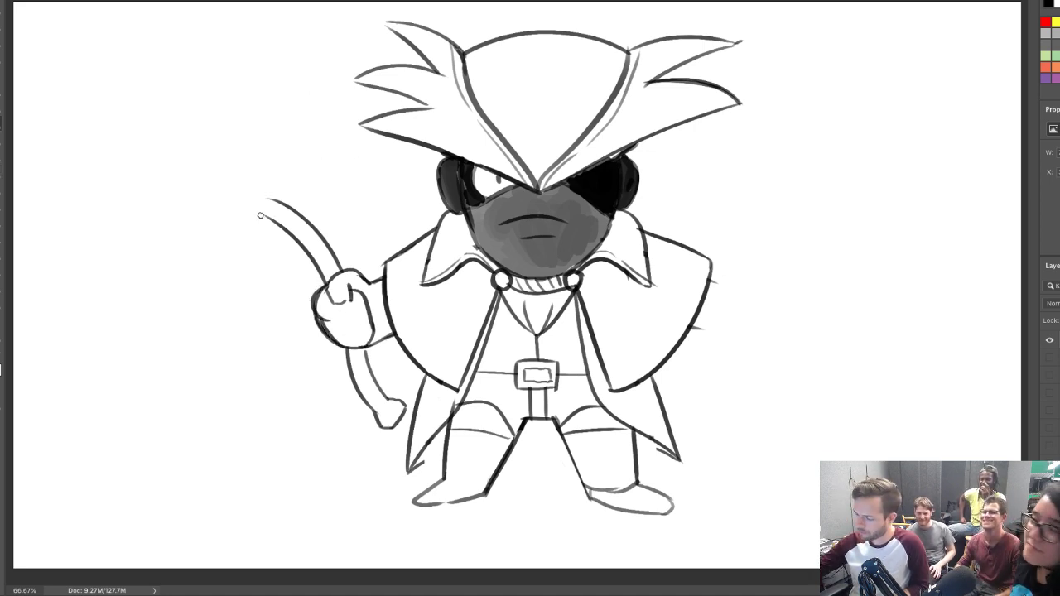
pyautogui.moveTo(275, 218)
pyautogui.mouseDown()
pyautogui.moveTo(229, 194)
pyautogui.moveTo(240, 175)
pyautogui.moveTo(304, 215)
pyautogui.mouseUp()
pyautogui.moveTo(285, 230); pyautogui.dragTo(283, 208)
pyautogui.moveTo(262, 215)
pyautogui.mouseDown()
pyautogui.moveTo(271, 197)
pyautogui.moveTo(249, 187)
pyautogui.moveTo(172, 224)
pyautogui.mouseUp()
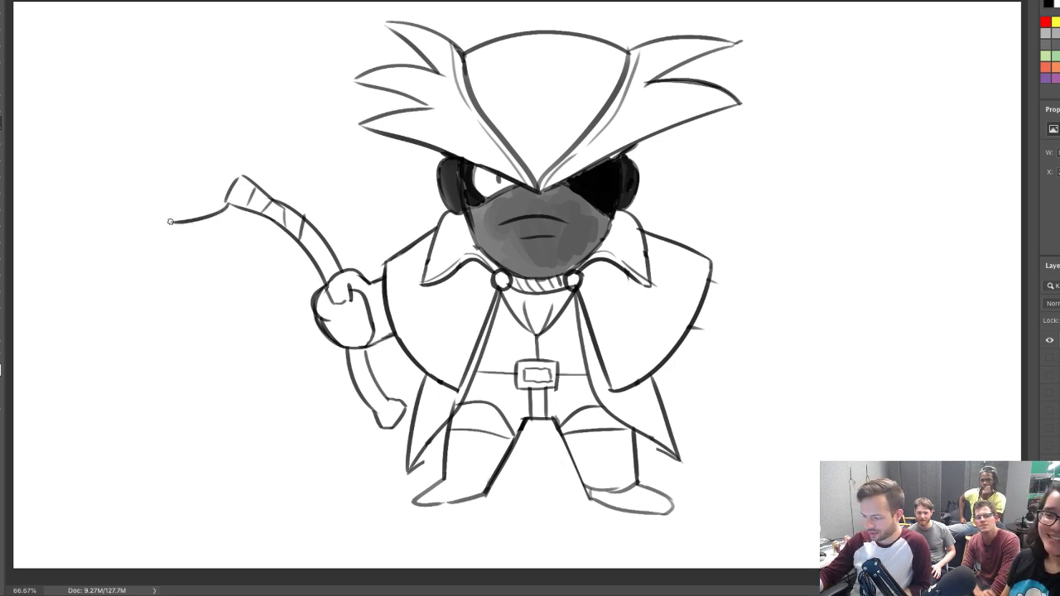
pyautogui.moveTo(167, 225); pyautogui.dragTo(156, 267)
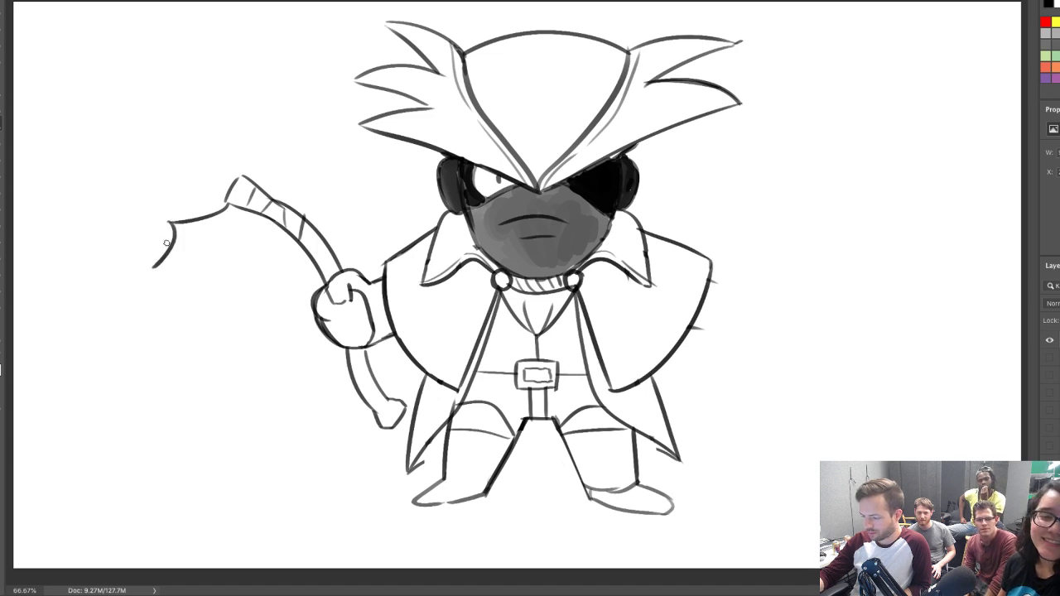
pyautogui.hotkey('ctrl', 'z')
pyautogui.moveTo(170, 224); pyautogui.dragTo(166, 289)
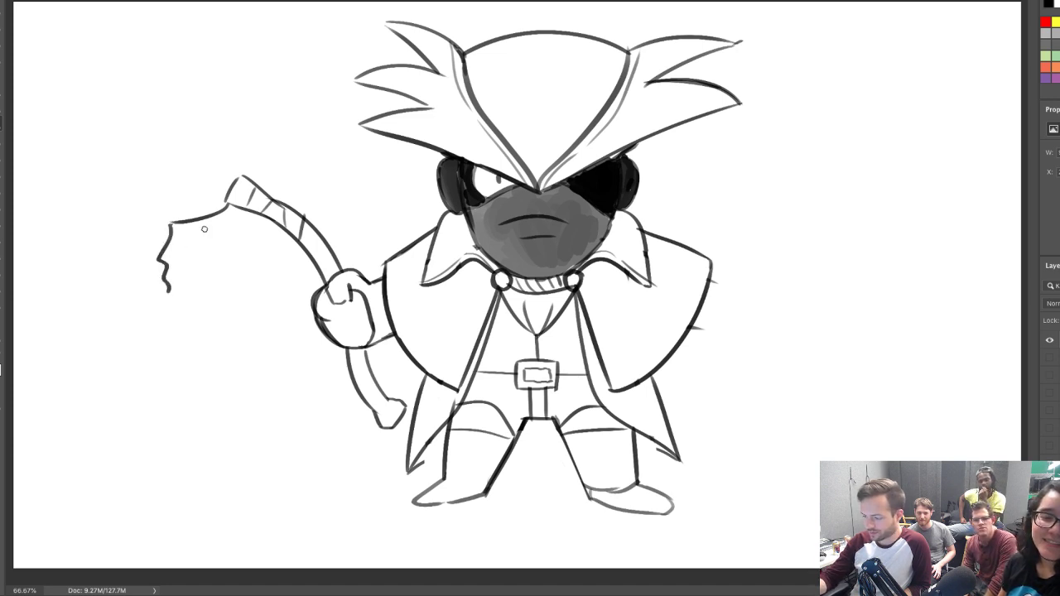
pyautogui.hotkey('ctrl', 'z')
# Draw a large axe blade with long curved outer and inner edges, trimming the lower ends and closing them with a pointed corner
pyautogui.moveTo(168, 222)
pyautogui.mouseDown()
pyautogui.moveTo(178, 409)
pyautogui.moveTo(271, 464)
pyautogui.mouseUp()
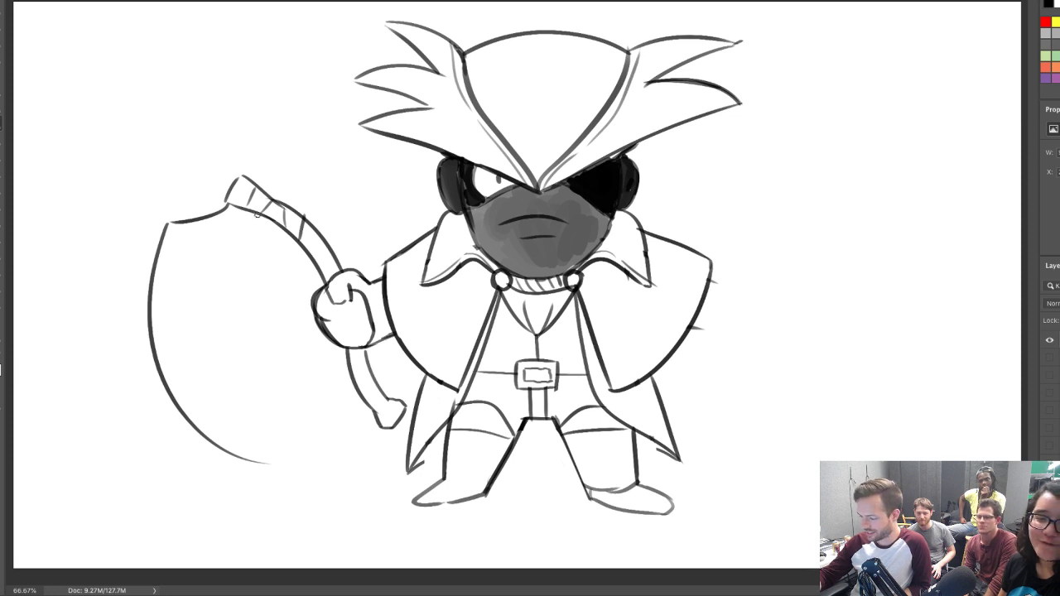
pyautogui.moveTo(257, 215); pyautogui.dragTo(356, 431)
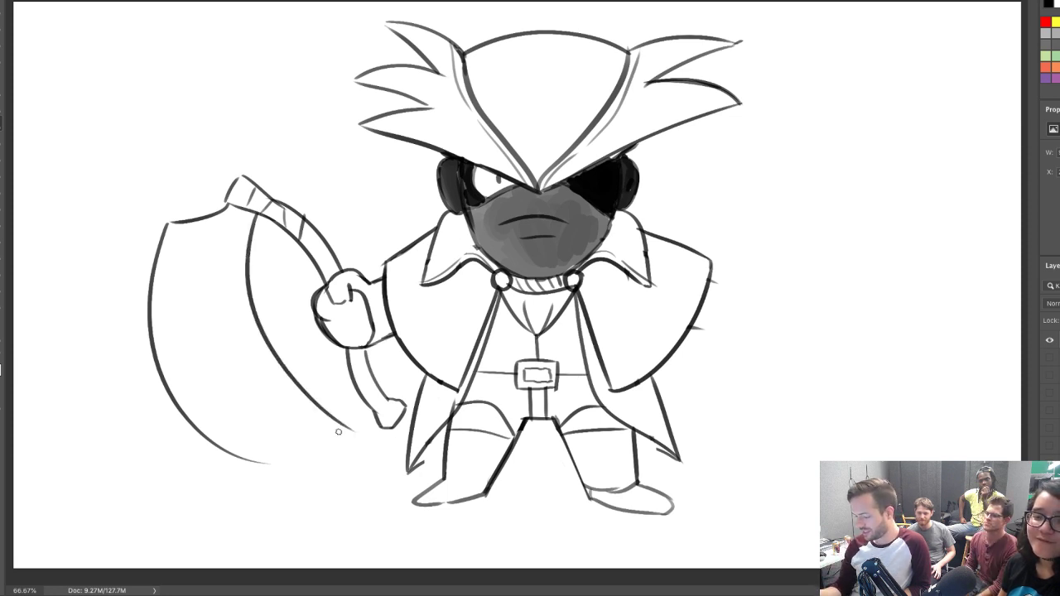
pyautogui.press('e')
pyautogui.moveTo(240, 462); pyautogui.dragTo(311, 472)
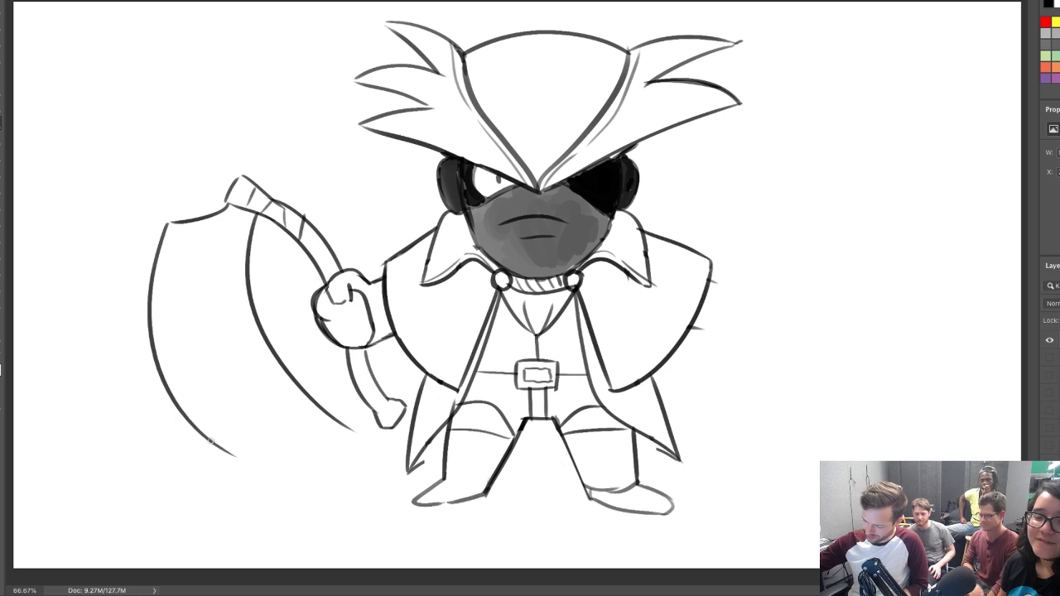
pyautogui.moveTo(211, 442)
pyautogui.mouseDown()
pyautogui.moveTo(291, 466)
pyautogui.moveTo(337, 402)
pyautogui.moveTo(313, 400)
pyautogui.moveTo(339, 426)
pyautogui.mouseUp()
pyautogui.press('e')
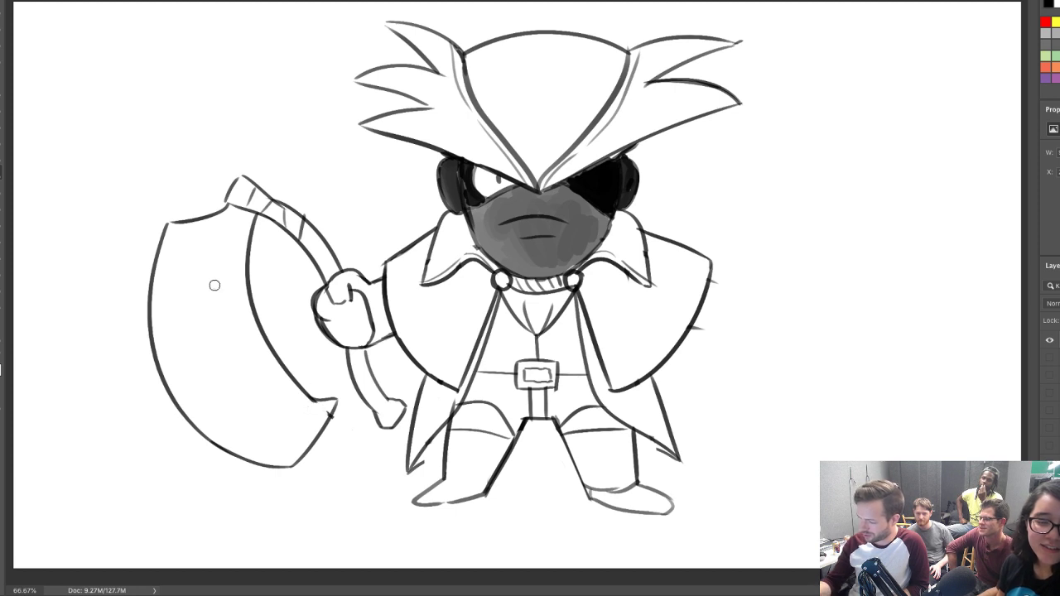
# Erase the blade's smooth outer and inner edges and redraw them as a jagged cutting edge and a wavy back edge
pyautogui.moveTo(164, 228); pyautogui.dragTo(151, 369)
pyautogui.moveTo(164, 228); pyautogui.dragTo(176, 366)
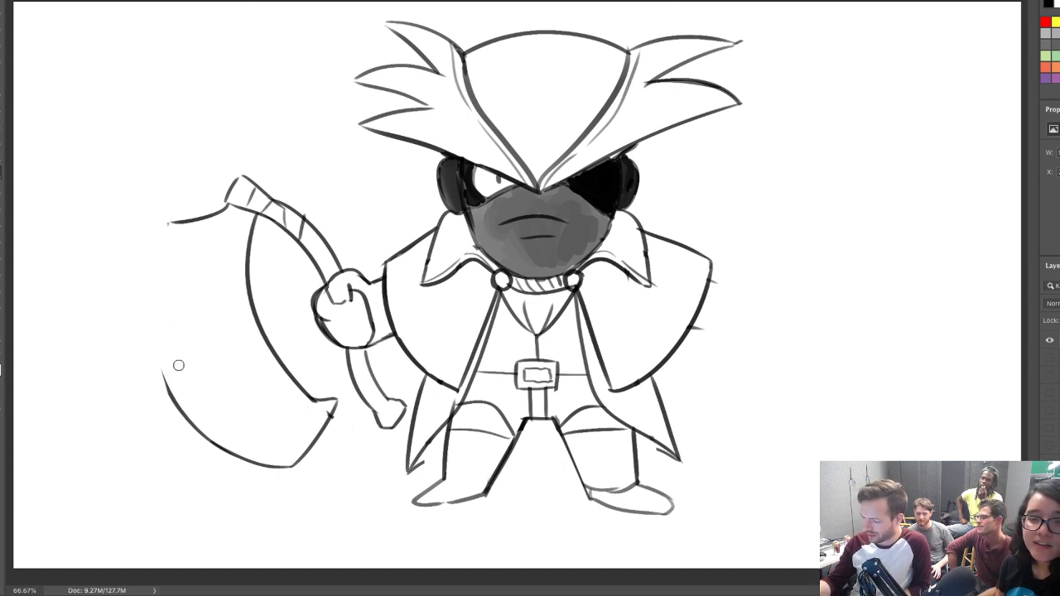
pyautogui.moveTo(167, 232)
pyautogui.mouseDown()
pyautogui.moveTo(162, 388)
pyautogui.moveTo(211, 433)
pyautogui.moveTo(159, 374)
pyautogui.moveTo(197, 422)
pyautogui.moveTo(276, 467)
pyautogui.moveTo(210, 436)
pyautogui.moveTo(273, 465)
pyautogui.mouseUp()
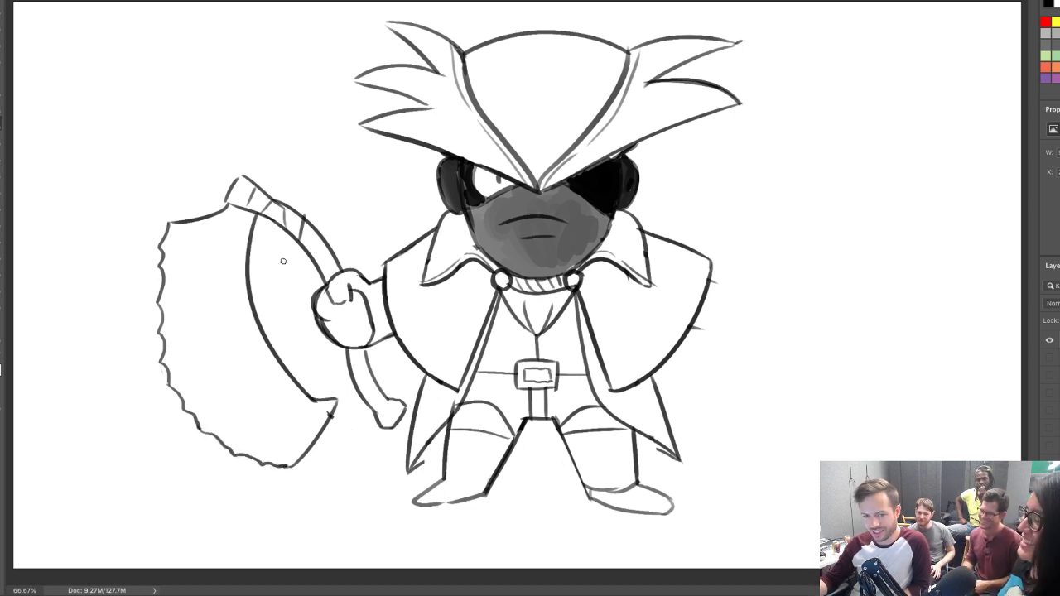
pyautogui.moveTo(251, 222)
pyautogui.mouseDown()
pyautogui.moveTo(276, 353)
pyautogui.moveTo(312, 399)
pyautogui.mouseUp()
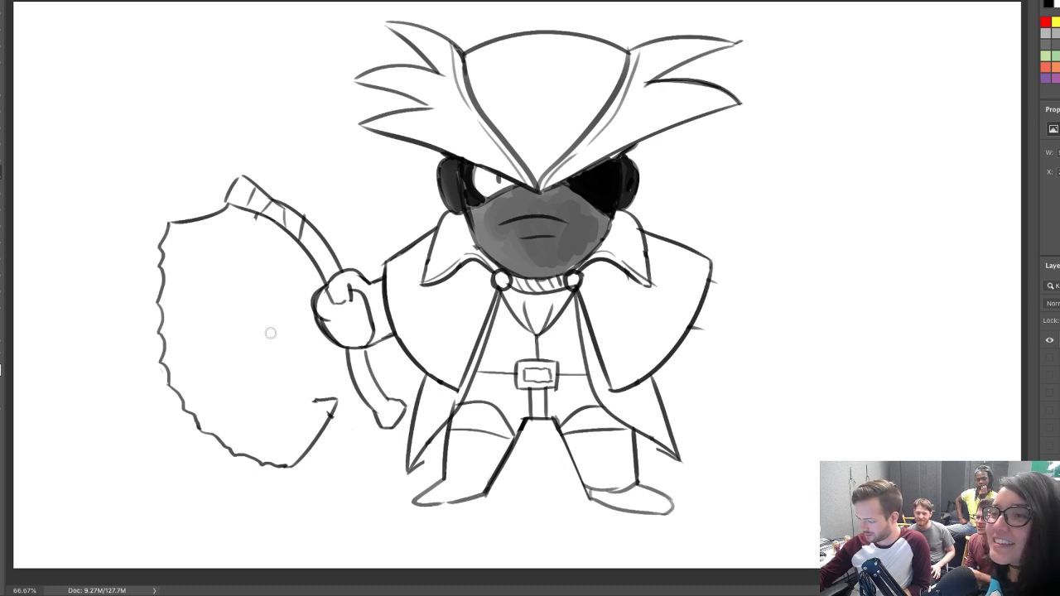
pyautogui.moveTo(254, 214); pyautogui.dragTo(253, 264)
pyautogui.moveTo(259, 300)
pyautogui.mouseDown()
pyautogui.moveTo(284, 361)
pyautogui.moveTo(313, 396)
pyautogui.mouseUp()
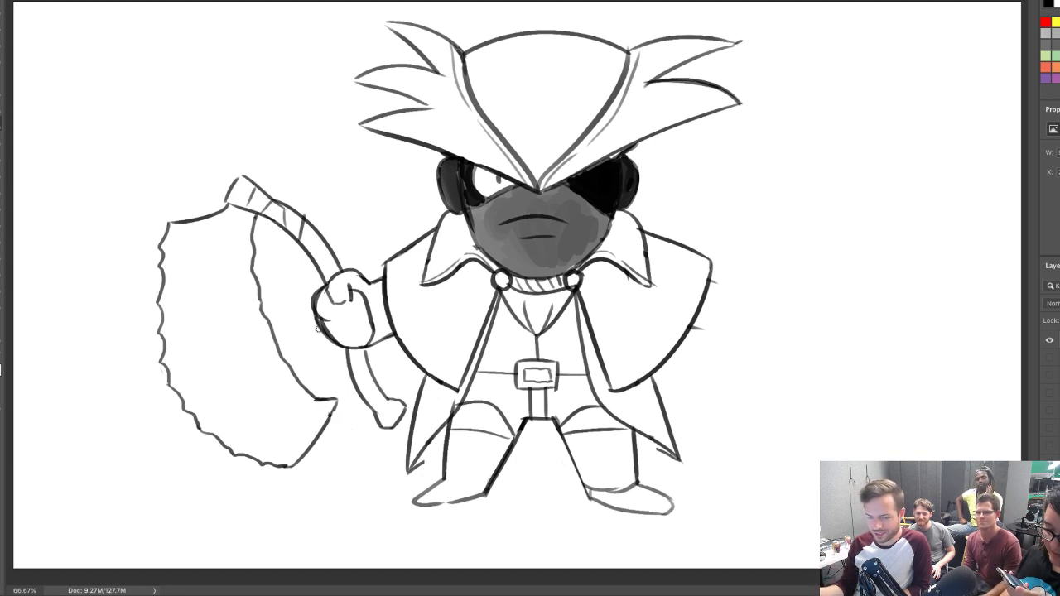
# Draw a curved collar where the blade meets the shaft and add short wrap lines along the shaft above and below the fist
pyautogui.moveTo(207, 217)
pyautogui.mouseDown()
pyautogui.moveTo(234, 253)
pyautogui.moveTo(217, 211)
pyautogui.moveTo(253, 241)
pyautogui.mouseUp()
pyautogui.moveTo(219, 217); pyautogui.dragTo(252, 223)
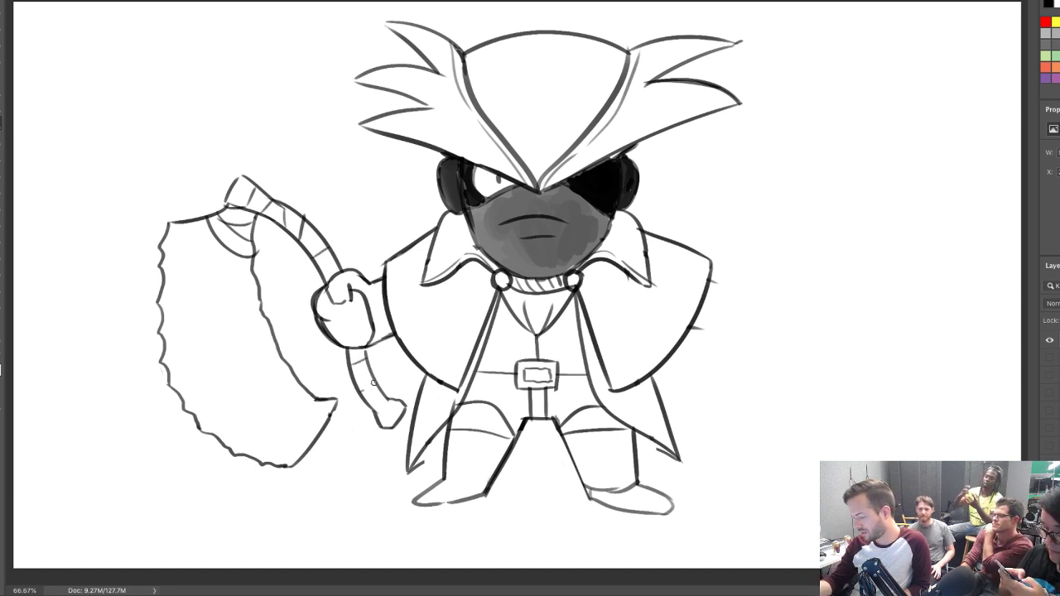
pyautogui.moveTo(364, 380); pyautogui.dragTo(380, 389)
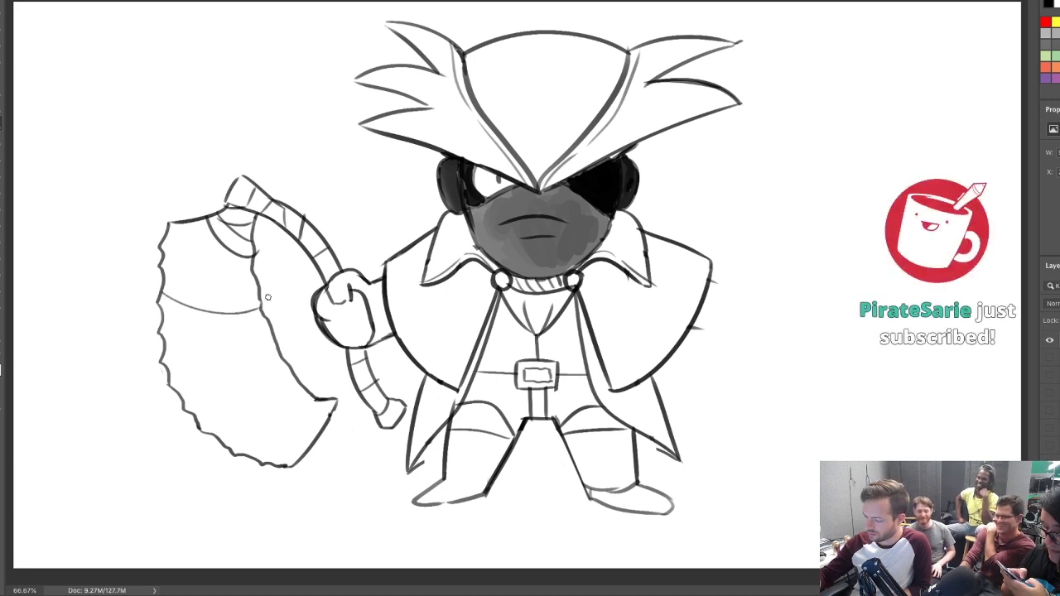
# Draw thin curved lines across the upper and lower parts of the axe blade as wrapped bands
pyautogui.moveTo(164, 308); pyautogui.dragTo(260, 290)
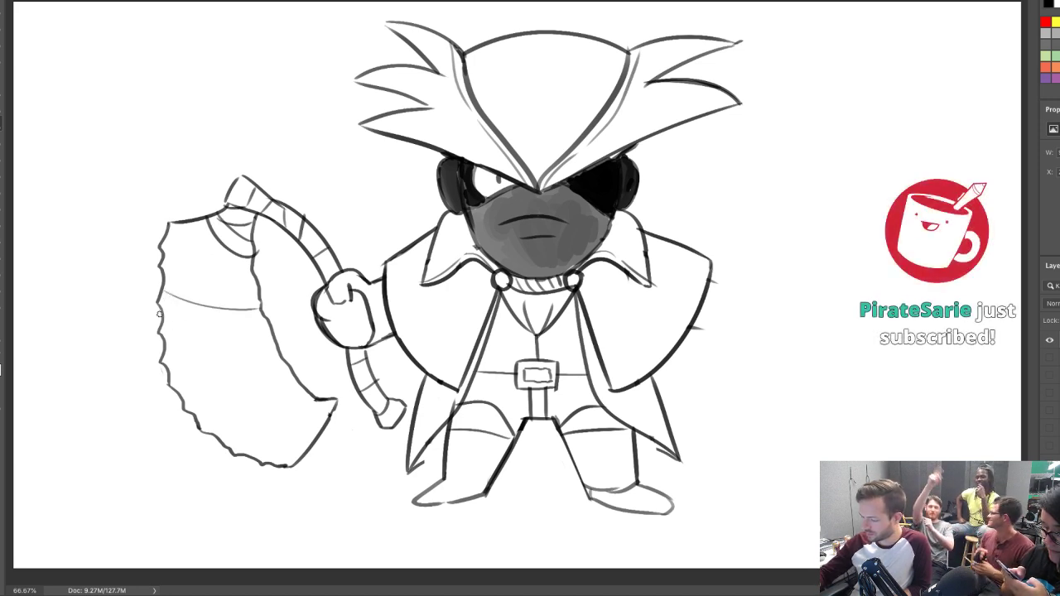
pyautogui.moveTo(157, 313); pyautogui.dragTo(270, 330)
pyautogui.moveTo(184, 303); pyautogui.dragTo(253, 278)
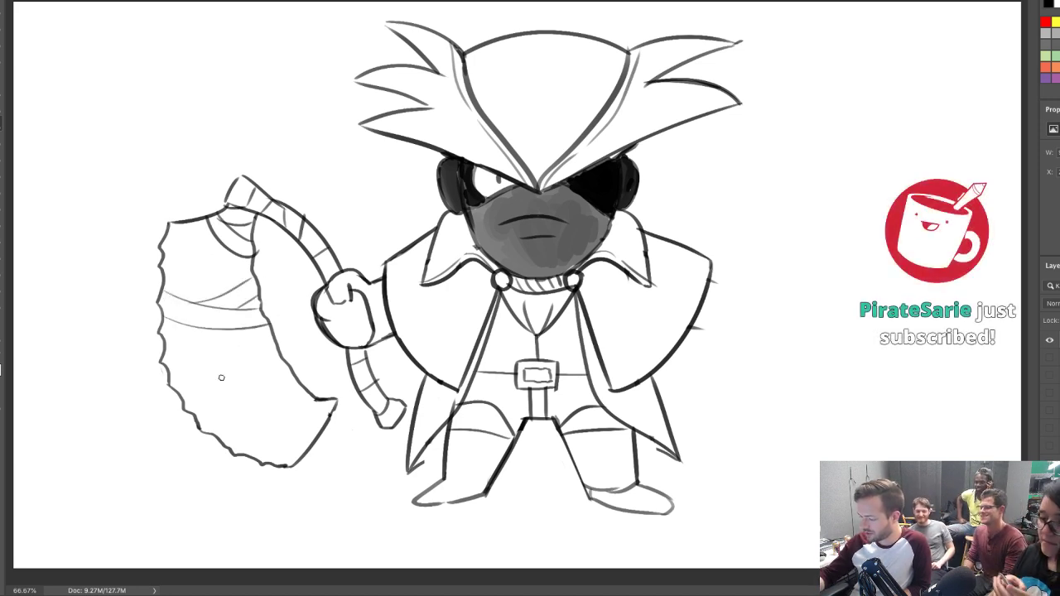
pyautogui.moveTo(200, 416); pyautogui.dragTo(282, 372)
pyautogui.hotkey('ctrl', 'z')
pyautogui.moveTo(195, 414); pyautogui.dragTo(288, 373)
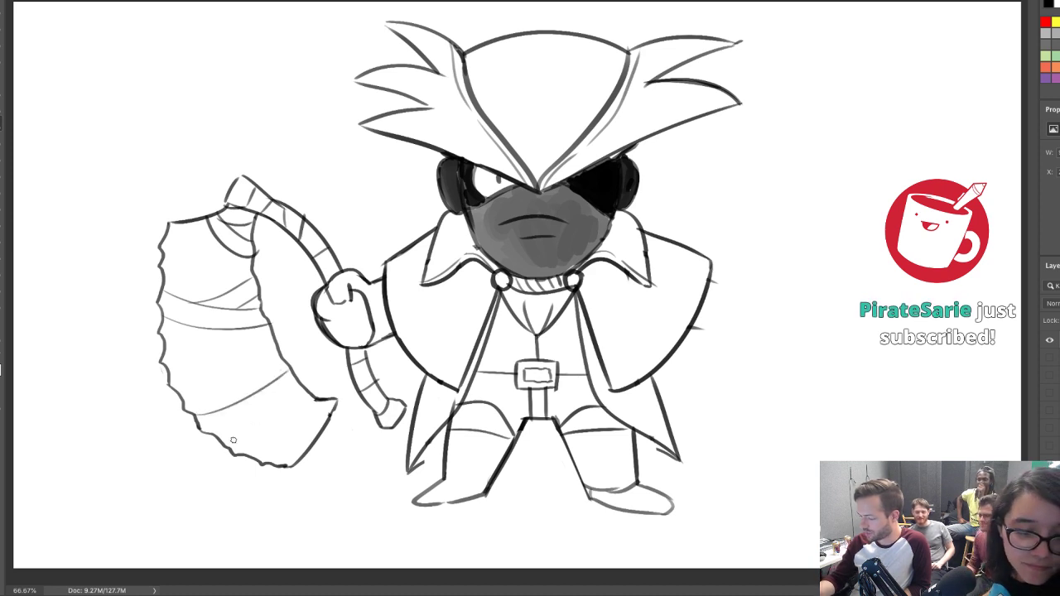
pyautogui.moveTo(226, 441); pyautogui.dragTo(290, 394)
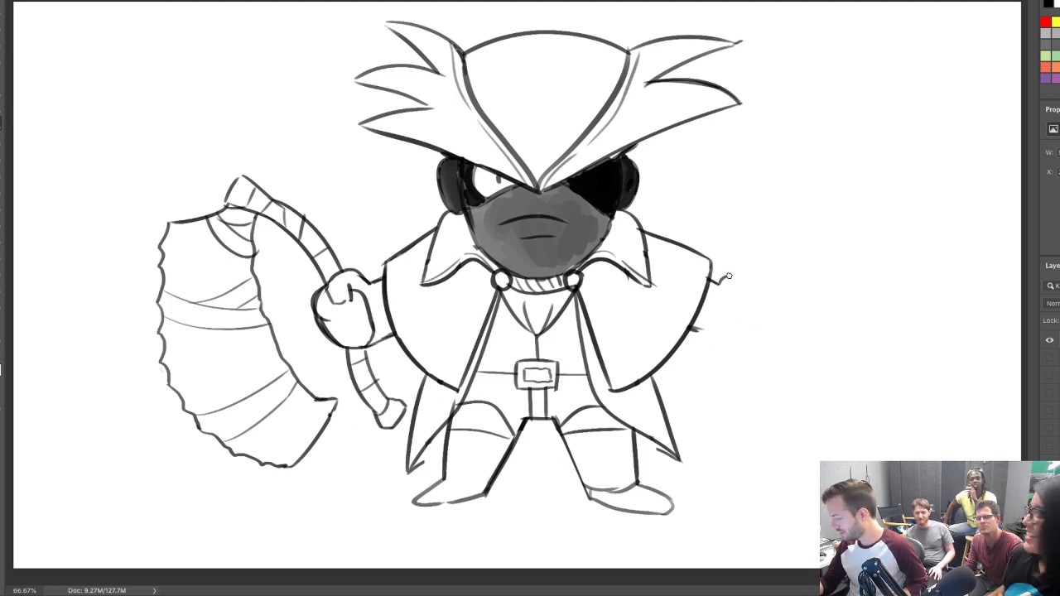
# Draw a second fist emerging from the right-hand cape panel, with a curled thumb, sleeve edge and curved wrist line
pyautogui.moveTo(747, 285)
pyautogui.mouseDown()
pyautogui.moveTo(768, 310)
pyautogui.moveTo(748, 345)
pyautogui.moveTo(729, 325)
pyautogui.moveTo(753, 325)
pyautogui.moveTo(710, 317)
pyautogui.mouseUp()
pyautogui.hotkey('ctrl', '0')
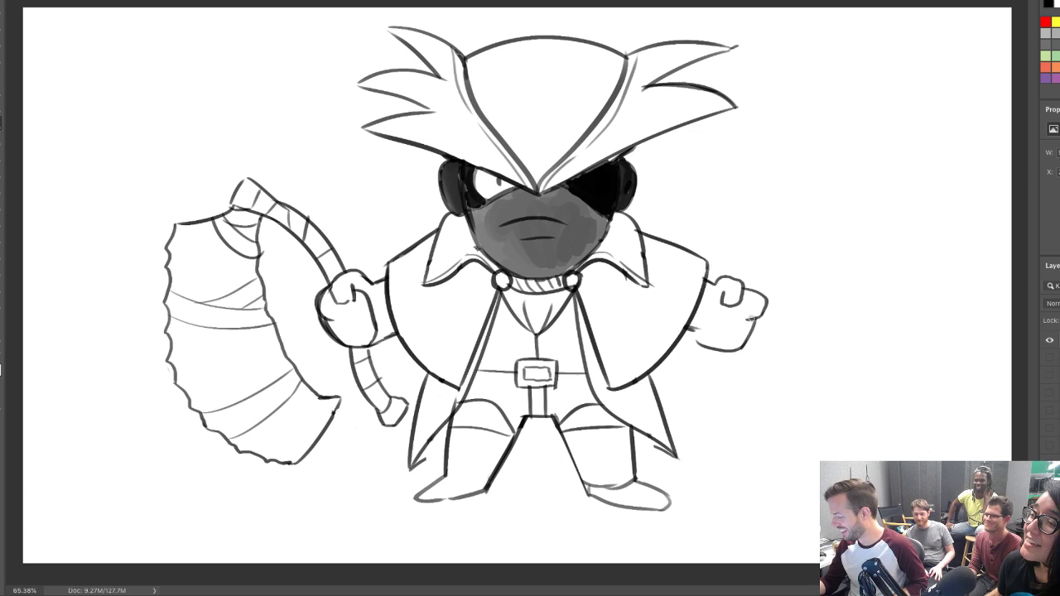
pyautogui.moveTo(750, 317)
pyautogui.mouseDown()
pyautogui.moveTo(742, 343)
pyautogui.moveTo(680, 330)
pyautogui.mouseUp()
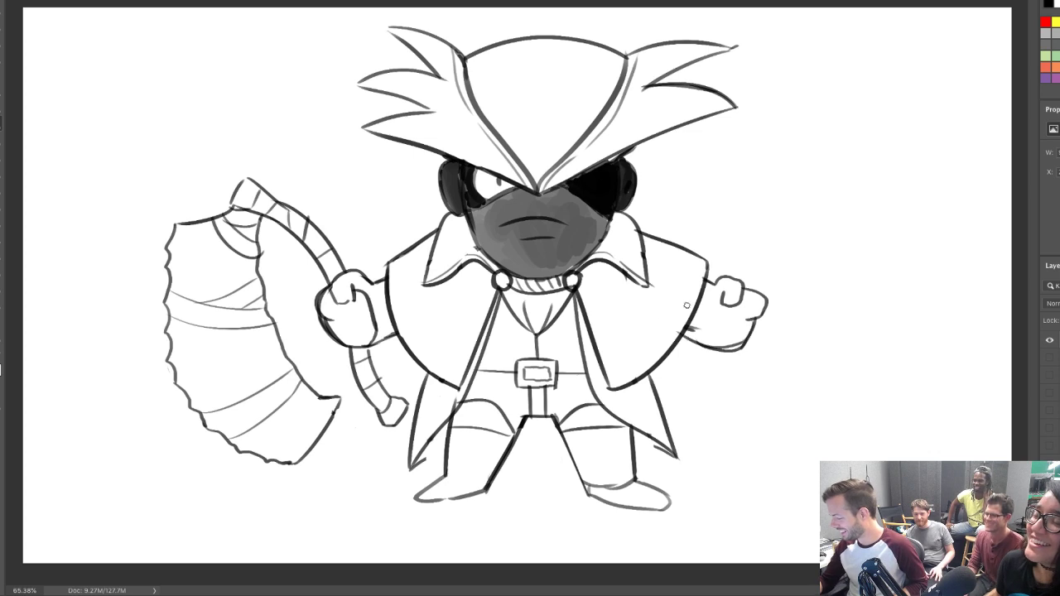
pyautogui.hotkey('ctrl', 'z')
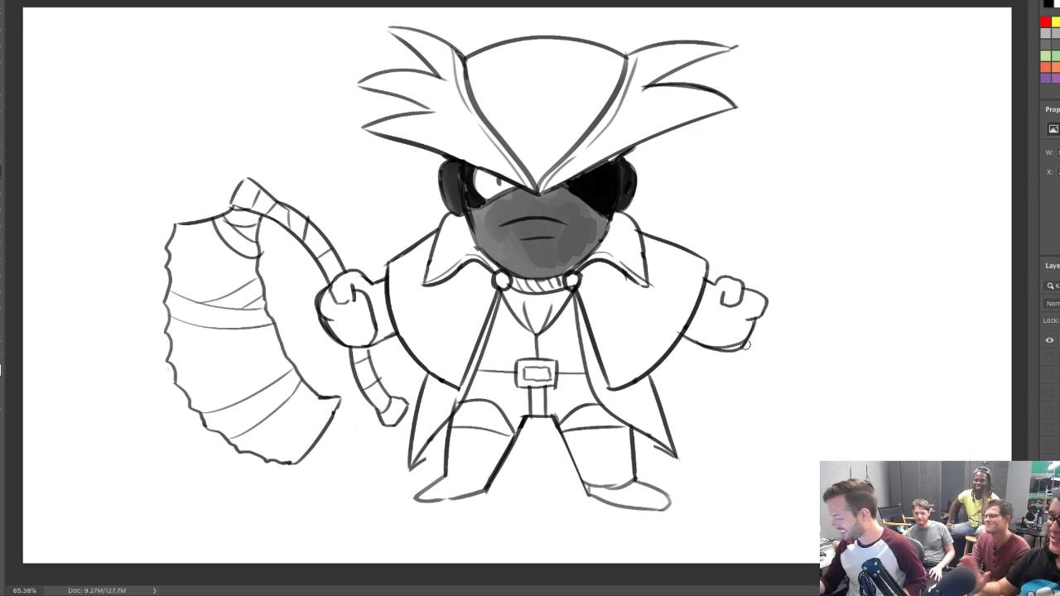
pyautogui.moveTo(710, 308); pyautogui.dragTo(703, 352)
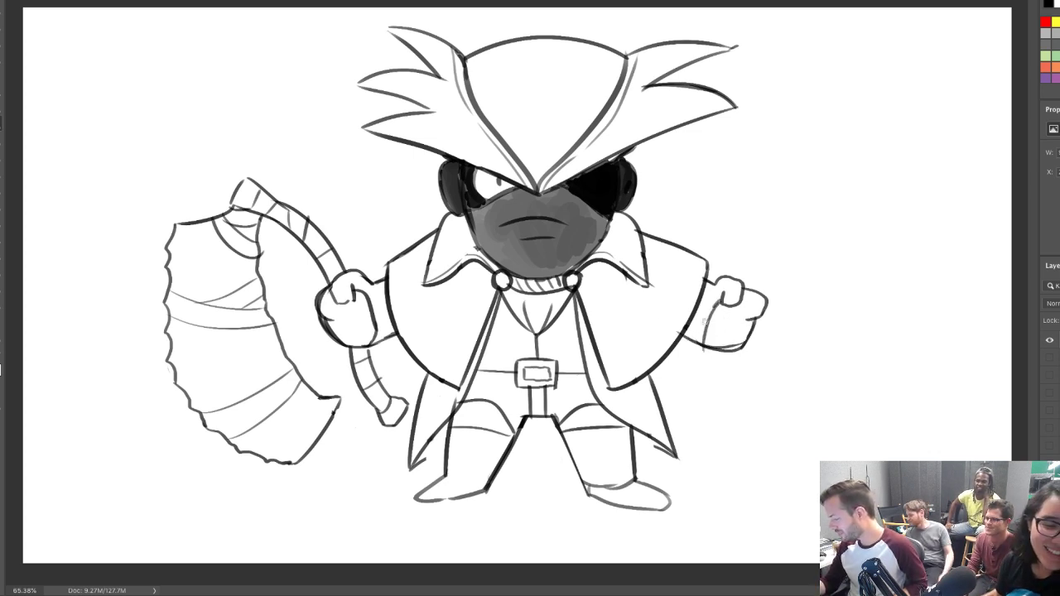
pyautogui.moveTo(714, 305); pyautogui.dragTo(702, 350)
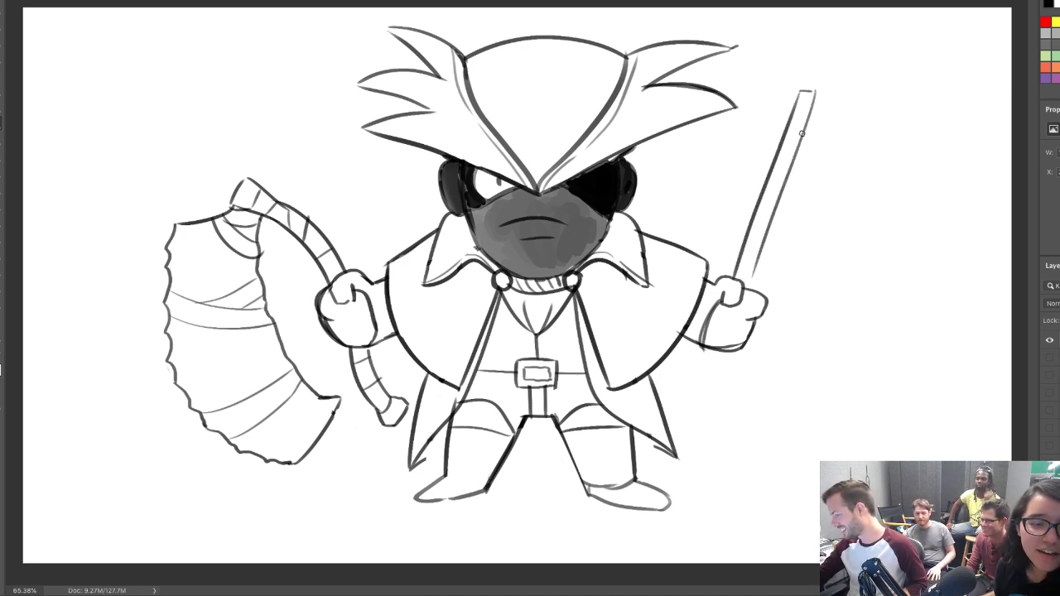
# Draw a long straight diagonal barrel through the right-hand fist down to the boot, clearing the cape tip beside it
pyautogui.moveTo(813, 91); pyautogui.dragTo(752, 286)
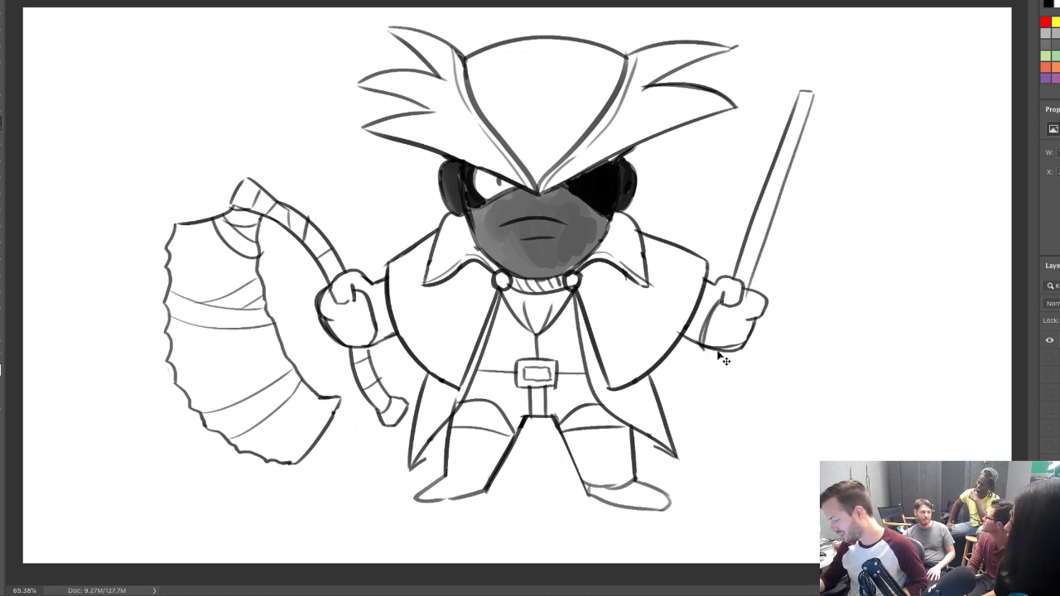
pyautogui.moveTo(711, 355); pyautogui.dragTo(671, 493)
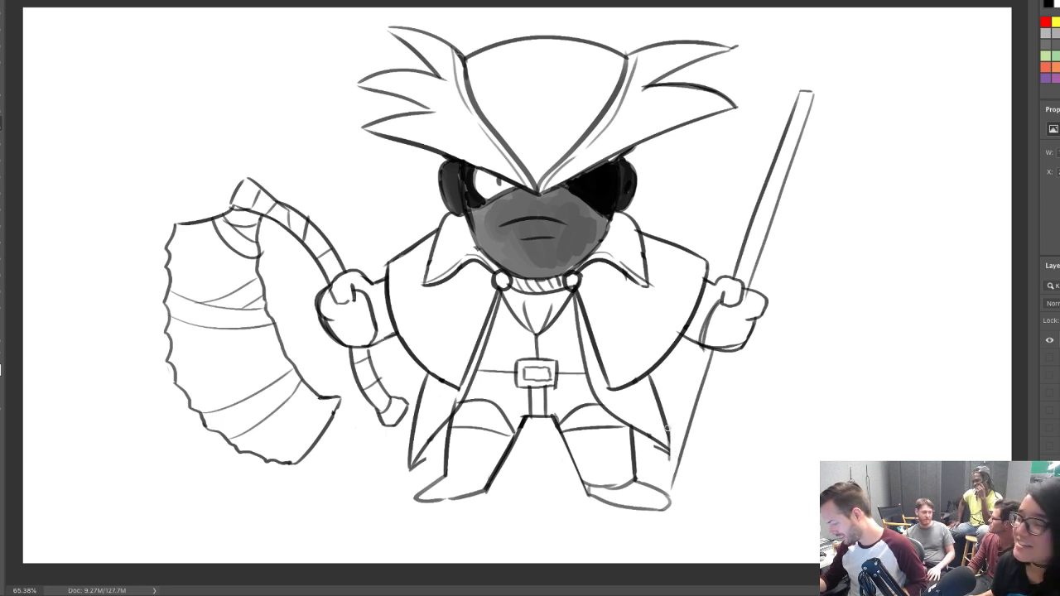
pyautogui.moveTo(667, 428); pyautogui.dragTo(669, 452)
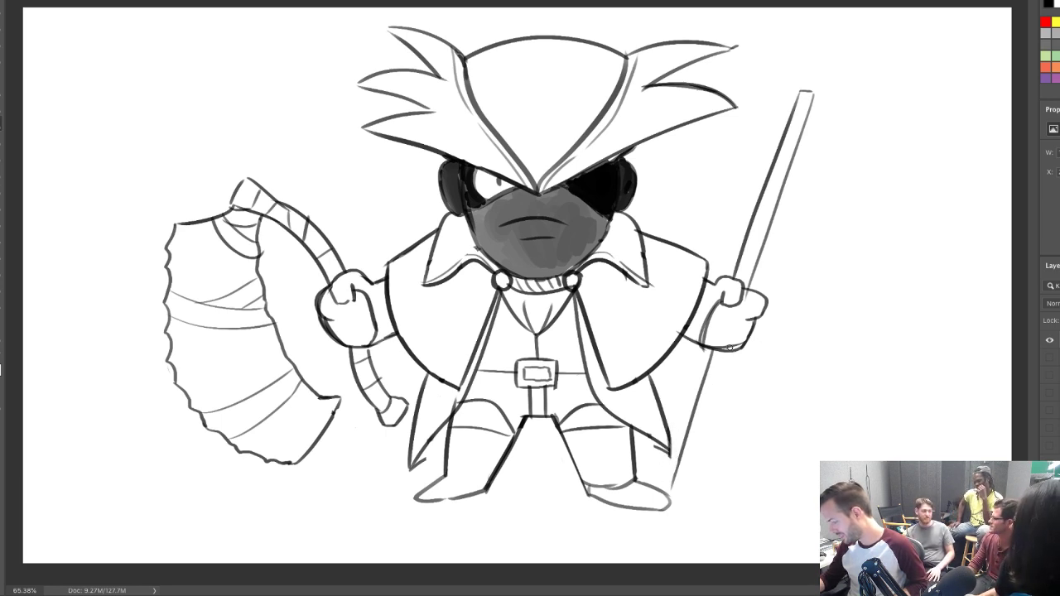
pyautogui.moveTo(729, 348); pyautogui.dragTo(682, 503)
pyautogui.hotkey('ctrl', 'z')
pyautogui.moveTo(730, 350); pyautogui.dragTo(683, 506)
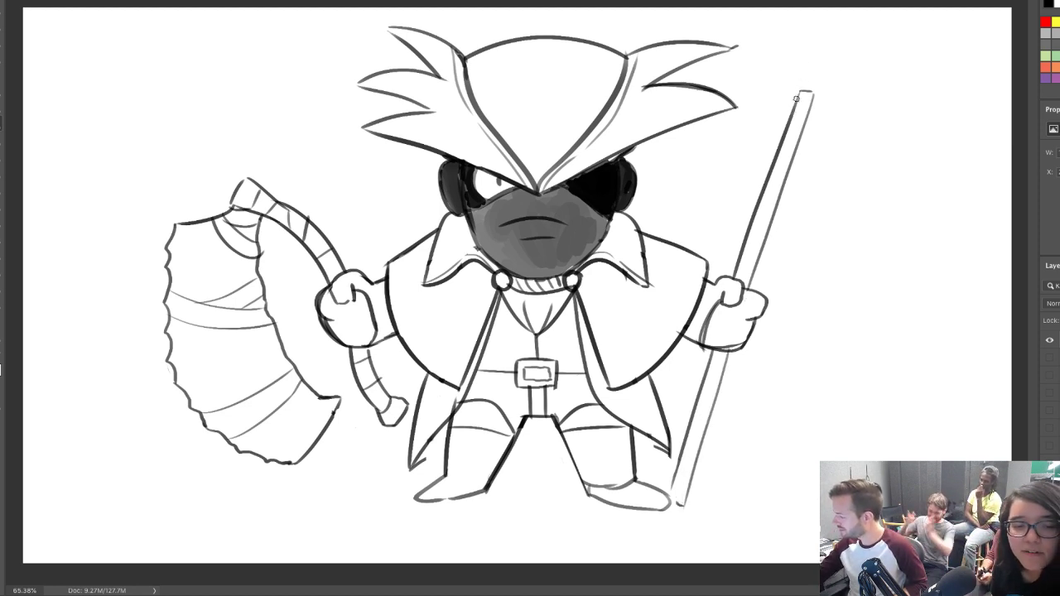
# Replace the barrel's square upper end with a flared muzzle and add a curved trigger guard with trigger below the fist
pyautogui.moveTo(787, 125)
pyautogui.mouseDown()
pyautogui.moveTo(790, 71)
pyautogui.moveTo(839, 80)
pyautogui.moveTo(795, 153)
pyautogui.mouseUp()
pyautogui.hotkey('ctrl', 'z')
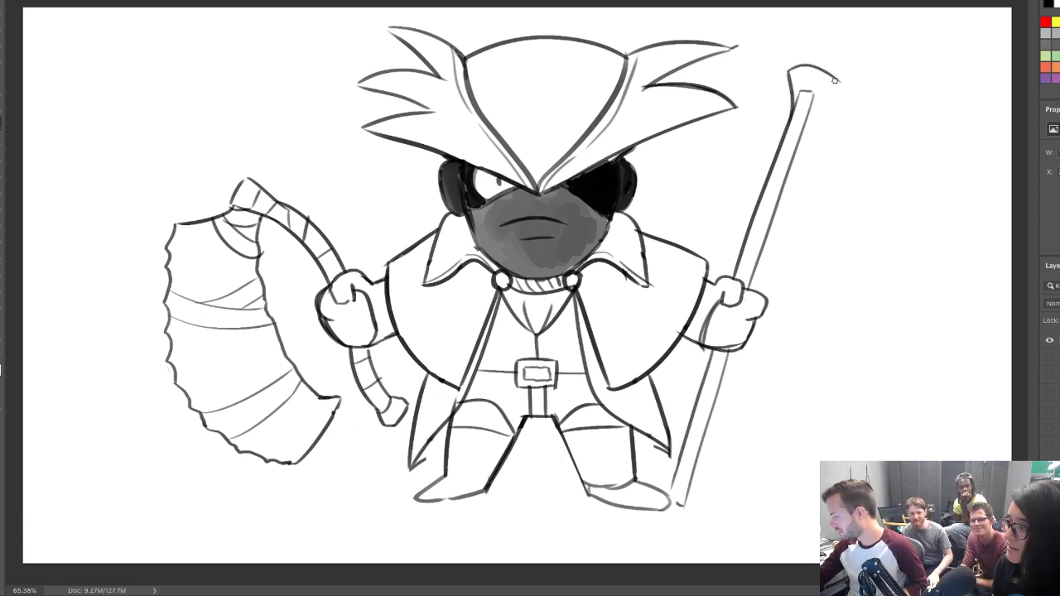
pyautogui.moveTo(839, 82)
pyautogui.mouseDown()
pyautogui.moveTo(796, 155)
pyautogui.moveTo(851, 66)
pyautogui.mouseUp()
pyautogui.hotkey('ctrl', 'z')
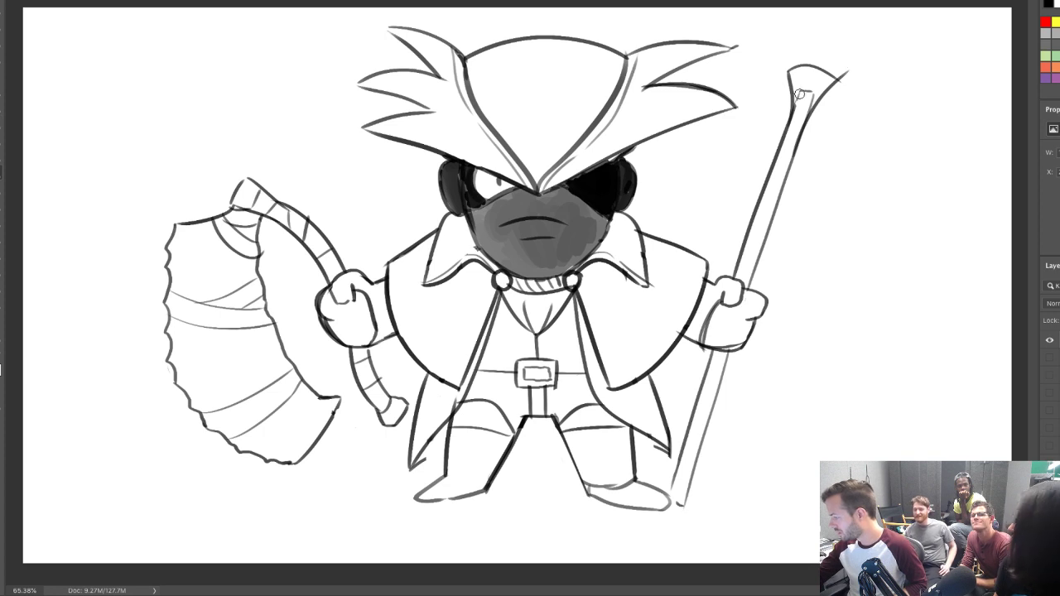
pyautogui.moveTo(799, 94)
pyautogui.mouseDown()
pyautogui.moveTo(811, 100)
pyautogui.moveTo(844, 71)
pyautogui.mouseUp()
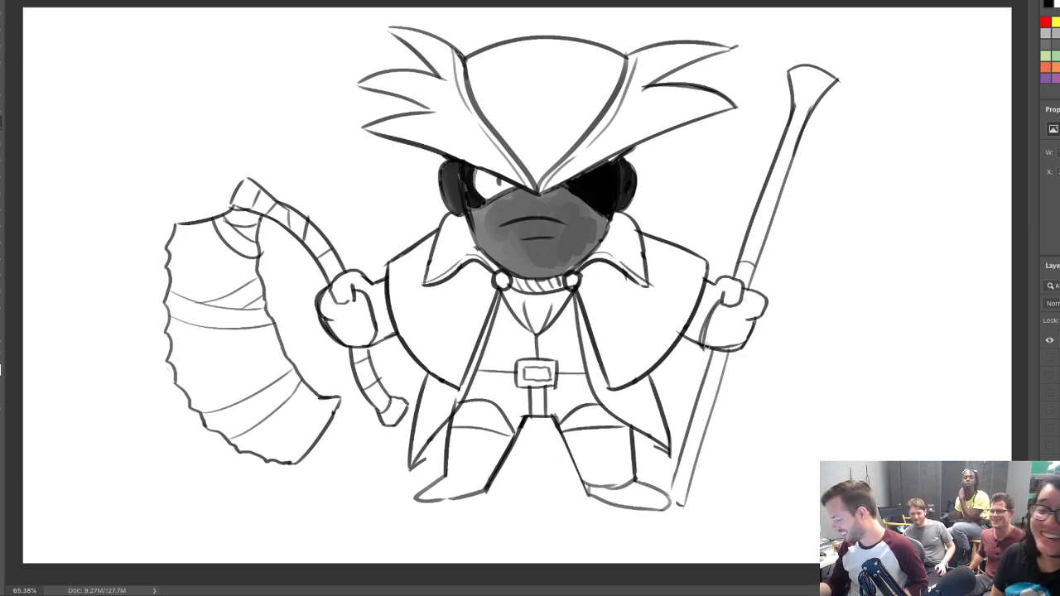
pyautogui.moveTo(702, 348)
pyautogui.mouseDown()
pyautogui.moveTo(684, 386)
pyautogui.moveTo(697, 397)
pyautogui.mouseUp()
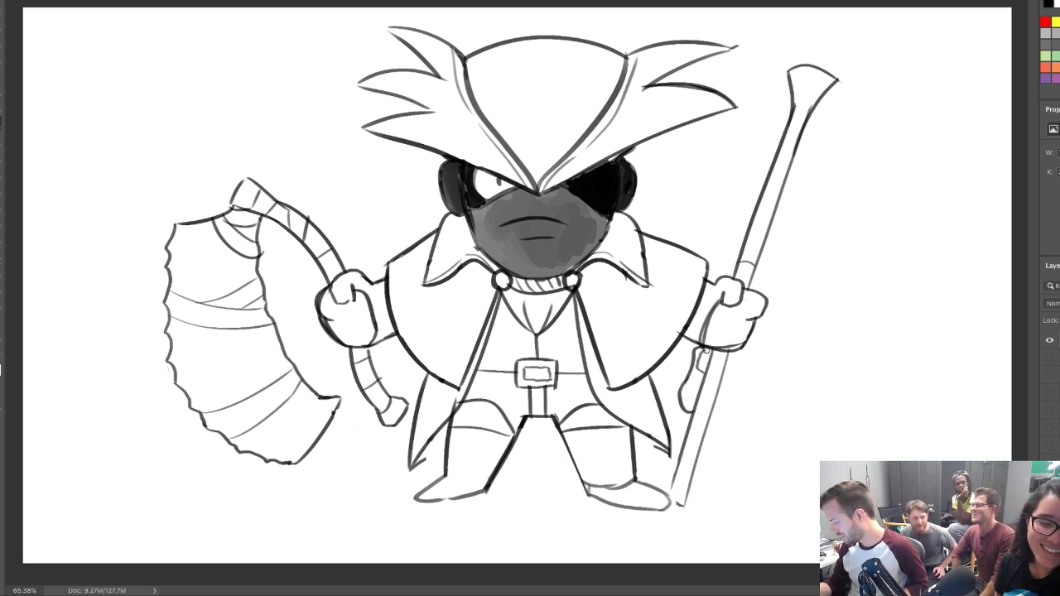
pyautogui.moveTo(699, 372); pyautogui.dragTo(687, 394)
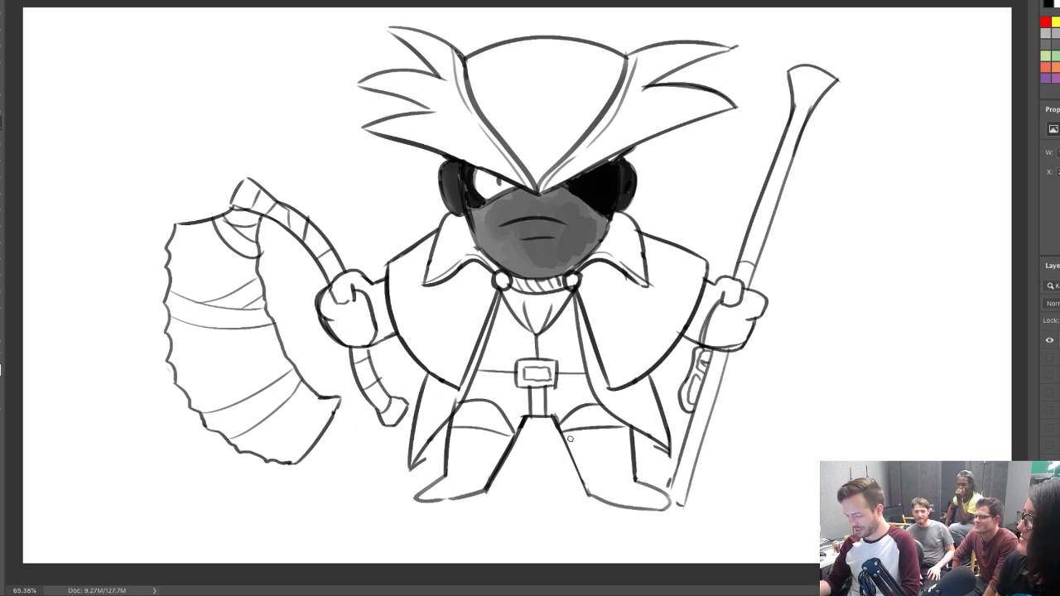
# Paint both boots dark grey and fill the rounded knee areas above them with black
pyautogui.moveTo(593, 492)
pyautogui.mouseDown()
pyautogui.moveTo(566, 438)
pyautogui.moveTo(622, 433)
pyautogui.moveTo(579, 442)
pyautogui.moveTo(593, 452)
pyautogui.moveTo(618, 439)
pyautogui.moveTo(611, 461)
pyautogui.moveTo(587, 438)
pyautogui.moveTo(617, 433)
pyautogui.moveTo(599, 489)
pyautogui.moveTo(589, 478)
pyautogui.moveTo(612, 491)
pyautogui.moveTo(618, 472)
pyautogui.moveTo(628, 493)
pyautogui.moveTo(657, 498)
pyautogui.moveTo(639, 505)
pyautogui.moveTo(596, 487)
pyautogui.moveTo(651, 490)
pyautogui.mouseUp()
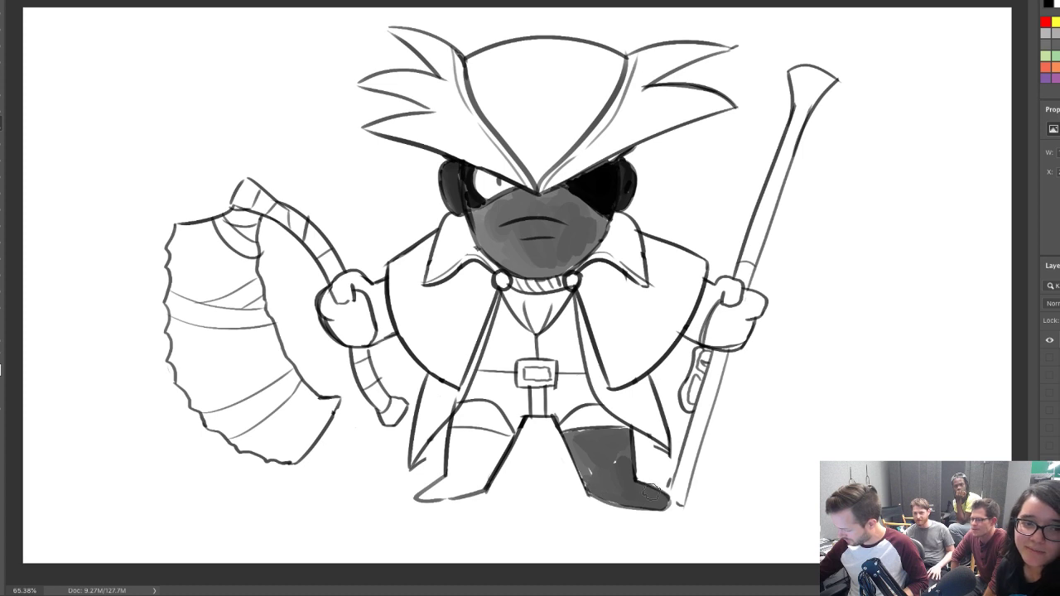
pyautogui.moveTo(439, 464)
pyautogui.mouseDown()
pyautogui.moveTo(455, 432)
pyautogui.moveTo(504, 440)
pyautogui.moveTo(475, 434)
pyautogui.moveTo(502, 440)
pyautogui.moveTo(477, 483)
pyautogui.moveTo(488, 454)
pyautogui.moveTo(466, 449)
pyautogui.moveTo(469, 472)
pyautogui.moveTo(487, 453)
pyautogui.moveTo(475, 485)
pyautogui.moveTo(426, 494)
pyautogui.moveTo(468, 495)
pyautogui.mouseUp()
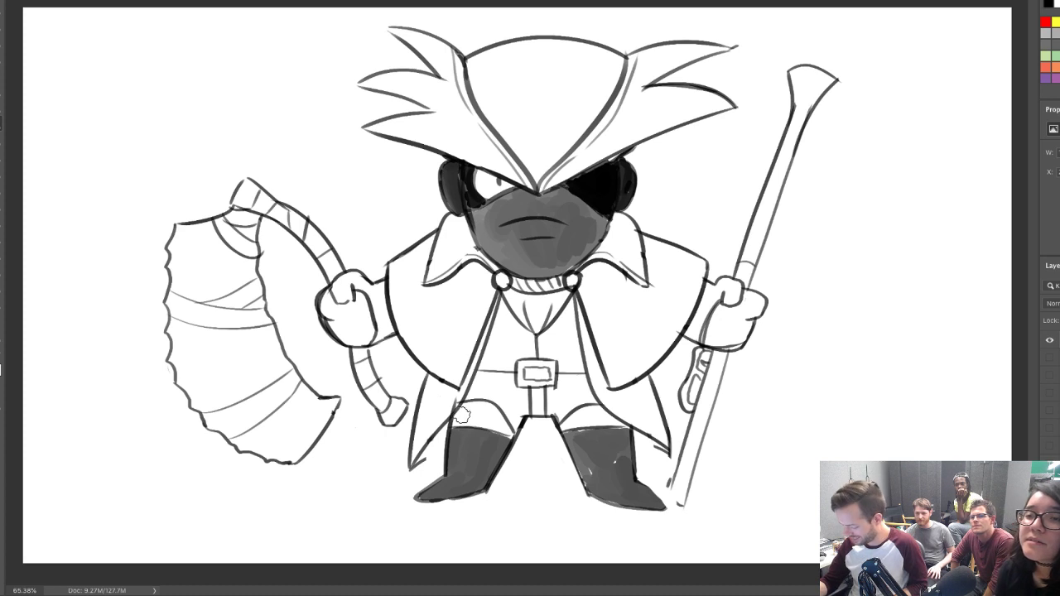
pyautogui.moveTo(455, 423)
pyautogui.mouseDown()
pyautogui.moveTo(464, 404)
pyautogui.moveTo(489, 403)
pyautogui.moveTo(509, 424)
pyautogui.moveTo(463, 420)
pyautogui.moveTo(485, 407)
pyautogui.mouseUp()
pyautogui.moveTo(566, 426)
pyautogui.mouseDown()
pyautogui.moveTo(584, 411)
pyautogui.moveTo(618, 422)
pyautogui.mouseUp()
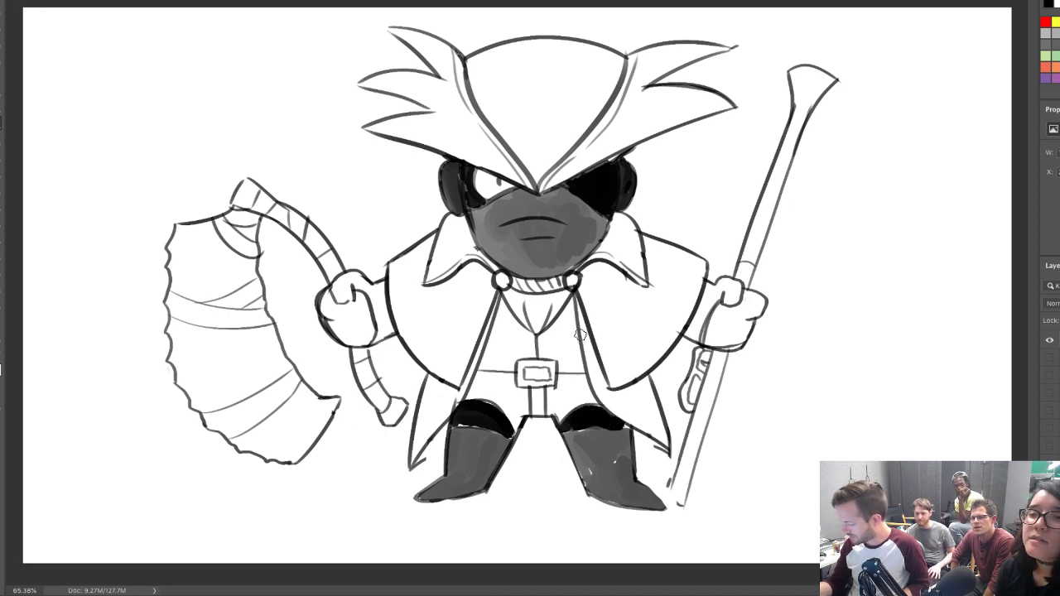
# Paint the trousers around the belt strap dark grey and fill the torso beneath the collar scarf with black
pyautogui.moveTo(473, 395)
pyautogui.mouseDown()
pyautogui.moveTo(507, 413)
pyautogui.moveTo(510, 393)
pyautogui.moveTo(531, 399)
pyautogui.moveTo(522, 409)
pyautogui.moveTo(536, 389)
pyautogui.moveTo(557, 415)
pyautogui.moveTo(504, 392)
pyautogui.moveTo(495, 373)
pyautogui.moveTo(562, 417)
pyautogui.moveTo(559, 399)
pyautogui.moveTo(586, 397)
pyautogui.moveTo(563, 379)
pyautogui.moveTo(569, 394)
pyautogui.moveTo(586, 389)
pyautogui.moveTo(590, 400)
pyautogui.moveTo(577, 380)
pyautogui.moveTo(593, 401)
pyautogui.mouseUp()
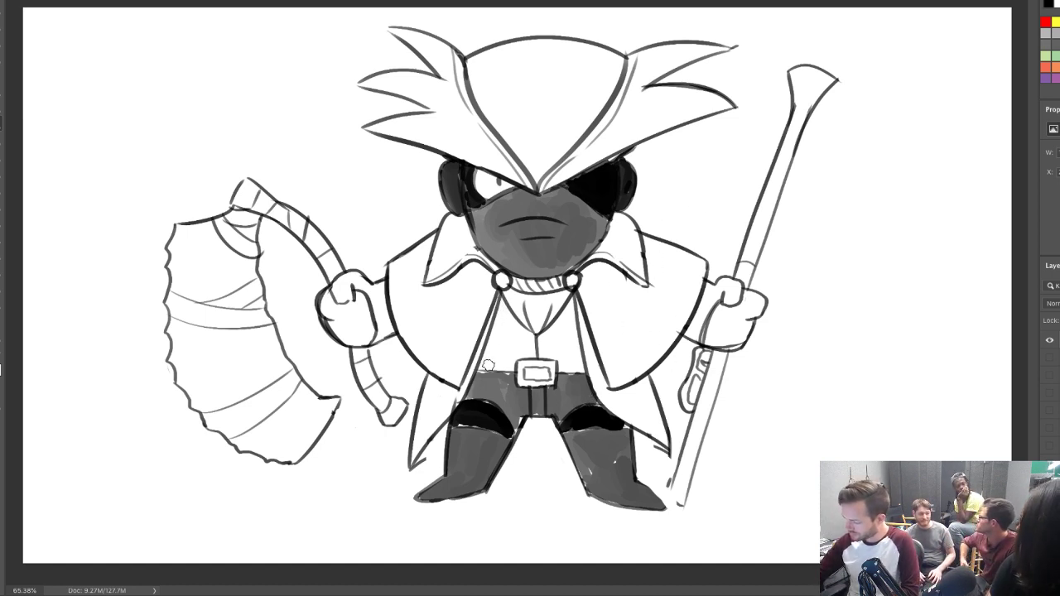
pyautogui.moveTo(487, 366)
pyautogui.mouseDown()
pyautogui.moveTo(479, 364)
pyautogui.moveTo(502, 300)
pyautogui.moveTo(534, 358)
pyautogui.moveTo(500, 366)
pyautogui.moveTo(493, 343)
pyautogui.moveTo(508, 324)
pyautogui.moveTo(542, 351)
pyautogui.moveTo(569, 305)
pyautogui.moveTo(583, 370)
pyautogui.moveTo(561, 371)
pyautogui.moveTo(557, 356)
pyautogui.moveTo(573, 358)
pyautogui.moveTo(550, 334)
pyautogui.moveTo(572, 328)
pyautogui.moveTo(532, 351)
pyautogui.moveTo(538, 332)
pyautogui.mouseUp()
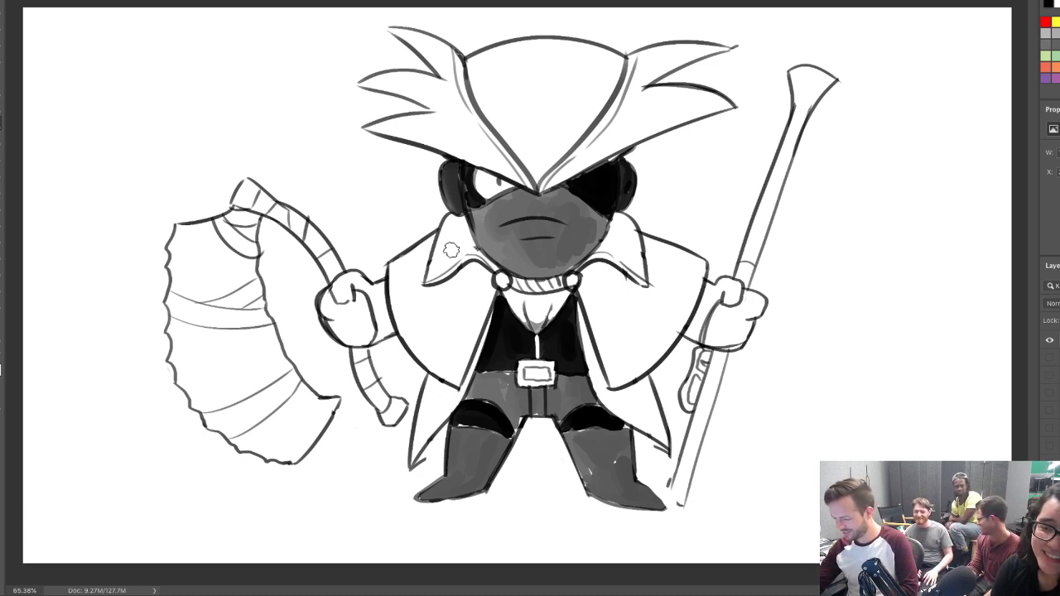
pyautogui.moveTo(427, 278)
pyautogui.mouseDown()
pyautogui.moveTo(455, 217)
pyautogui.moveTo(489, 259)
pyautogui.moveTo(460, 257)
pyautogui.moveTo(429, 278)
pyautogui.moveTo(448, 240)
pyautogui.moveTo(469, 232)
pyautogui.moveTo(466, 219)
pyautogui.mouseUp()
pyautogui.moveTo(591, 252)
pyautogui.mouseDown()
pyautogui.moveTo(613, 249)
pyautogui.moveTo(615, 217)
pyautogui.moveTo(623, 249)
pyautogui.moveTo(635, 235)
pyautogui.moveTo(643, 273)
pyautogui.moveTo(609, 242)
pyautogui.mouseUp()
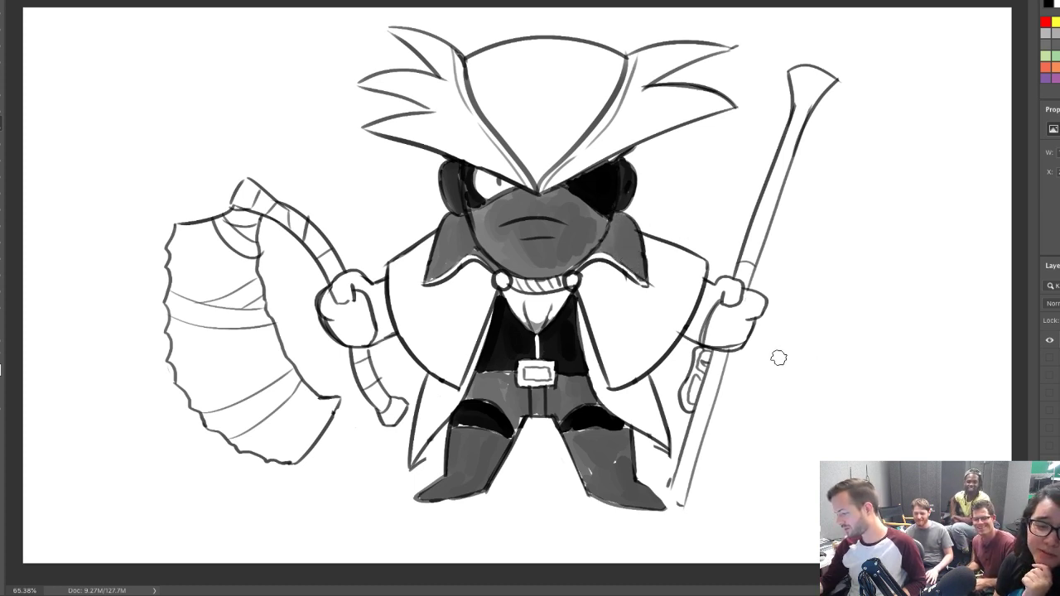
pyautogui.hotkey('ctrl', 'z')
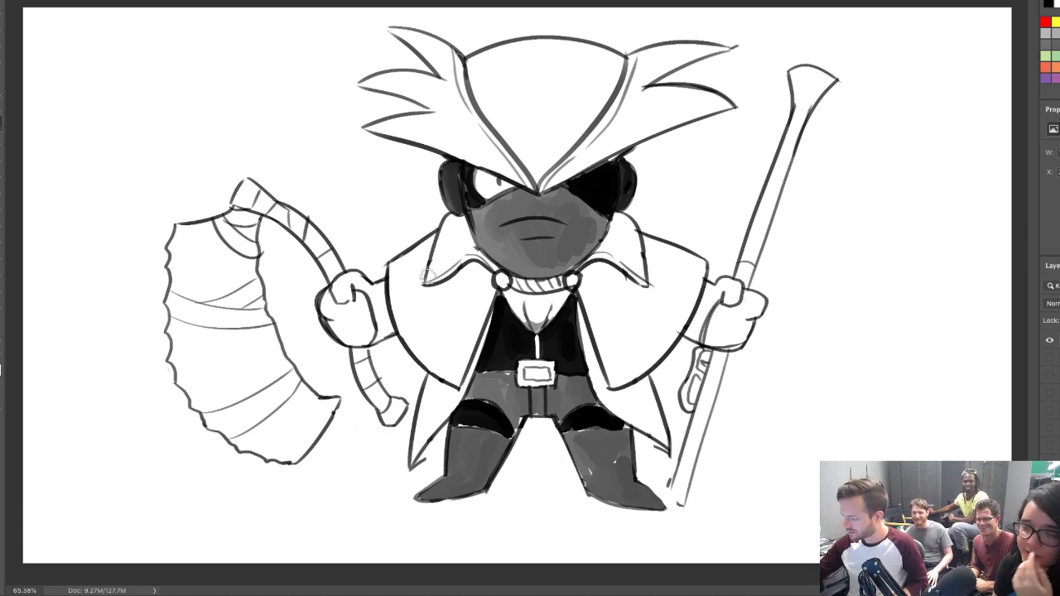
# Paint both collar flaps mid grey and fill the two cape panels over the shoulders with a lighter grey
pyautogui.moveTo(426, 273)
pyautogui.mouseDown()
pyautogui.moveTo(461, 217)
pyautogui.moveTo(492, 265)
pyautogui.moveTo(453, 246)
pyautogui.moveTo(467, 242)
pyautogui.mouseUp()
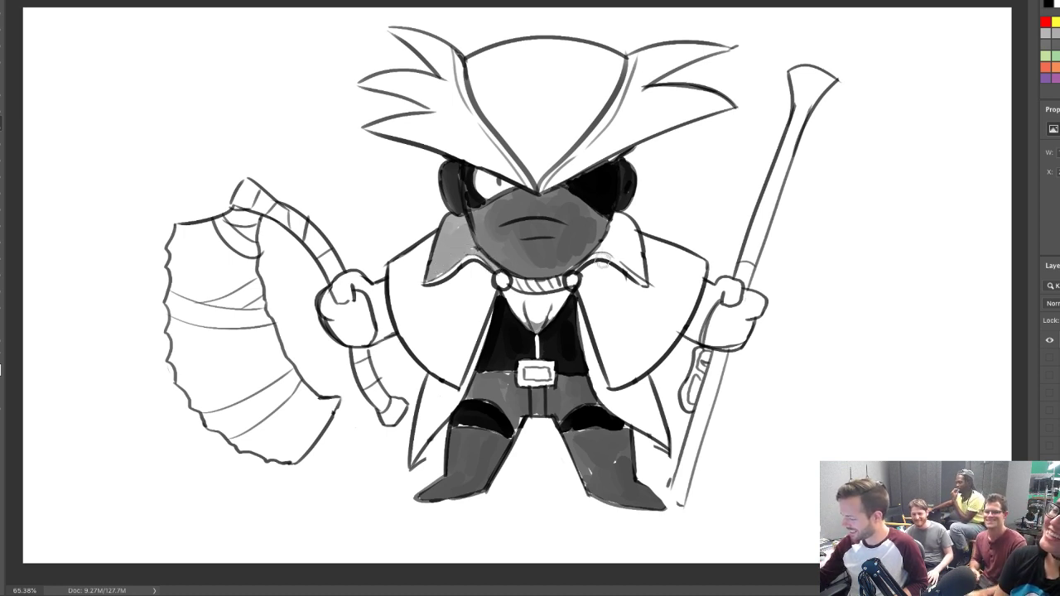
pyautogui.moveTo(608, 248)
pyautogui.mouseDown()
pyautogui.moveTo(623, 226)
pyautogui.moveTo(638, 267)
pyautogui.moveTo(632, 242)
pyautogui.mouseUp()
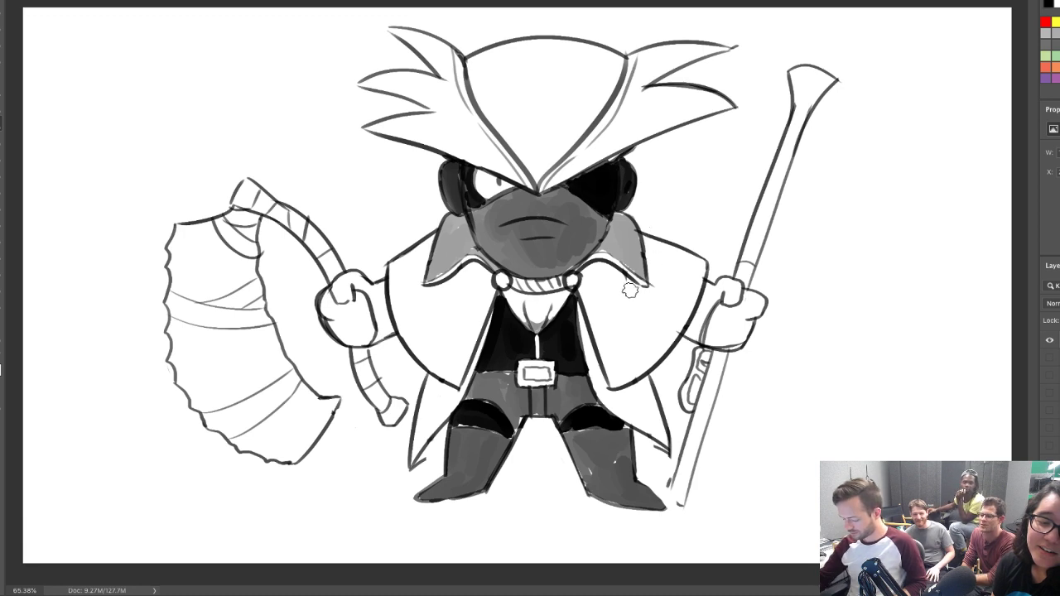
pyautogui.moveTo(622, 330)
pyautogui.mouseDown()
pyautogui.moveTo(616, 375)
pyautogui.moveTo(590, 291)
pyautogui.moveTo(604, 270)
pyautogui.moveTo(625, 300)
pyautogui.moveTo(602, 288)
pyautogui.moveTo(625, 344)
pyautogui.moveTo(624, 376)
pyautogui.moveTo(657, 344)
pyautogui.moveTo(660, 330)
pyautogui.moveTo(623, 284)
pyautogui.moveTo(655, 296)
pyautogui.moveTo(650, 242)
pyautogui.moveTo(696, 264)
pyautogui.moveTo(676, 325)
pyautogui.moveTo(684, 269)
pyautogui.moveTo(618, 383)
pyautogui.moveTo(670, 330)
pyautogui.moveTo(667, 253)
pyautogui.mouseUp()
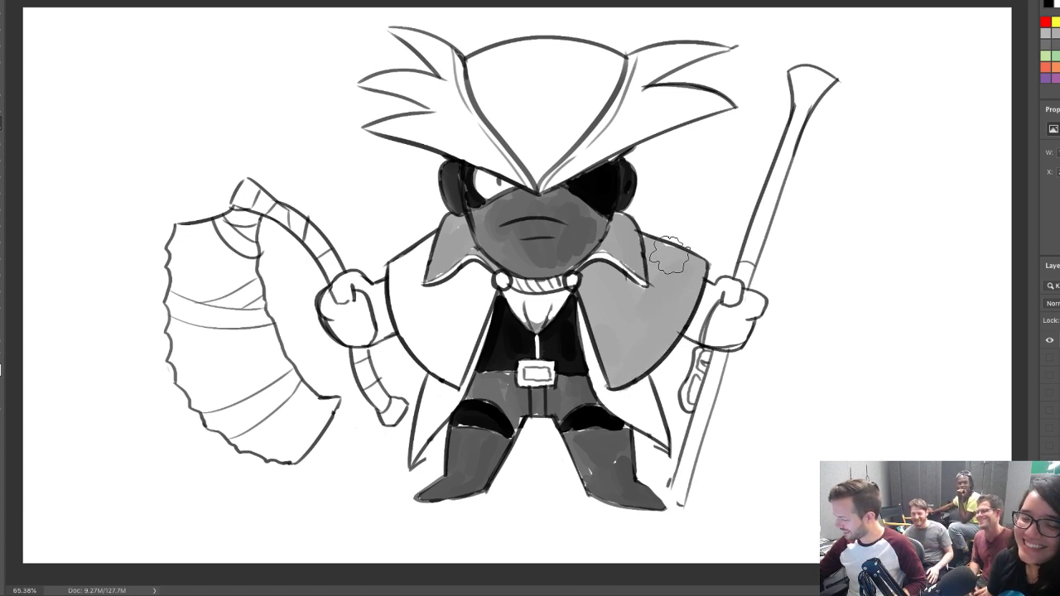
pyautogui.moveTo(434, 302)
pyautogui.mouseDown()
pyautogui.moveTo(412, 248)
pyautogui.moveTo(416, 264)
pyautogui.moveTo(431, 235)
pyautogui.moveTo(420, 277)
pyautogui.moveTo(395, 270)
pyautogui.moveTo(403, 260)
pyautogui.moveTo(401, 297)
pyautogui.moveTo(397, 276)
pyautogui.moveTo(419, 347)
pyautogui.moveTo(406, 306)
pyautogui.moveTo(450, 302)
pyautogui.moveTo(425, 293)
pyautogui.moveTo(474, 269)
pyautogui.moveTo(479, 282)
pyautogui.moveTo(449, 380)
pyautogui.moveTo(427, 352)
pyautogui.moveTo(439, 352)
pyautogui.moveTo(450, 321)
pyautogui.moveTo(436, 319)
pyautogui.moveTo(442, 306)
pyautogui.moveTo(471, 290)
pyautogui.mouseUp()
pyautogui.press('e')
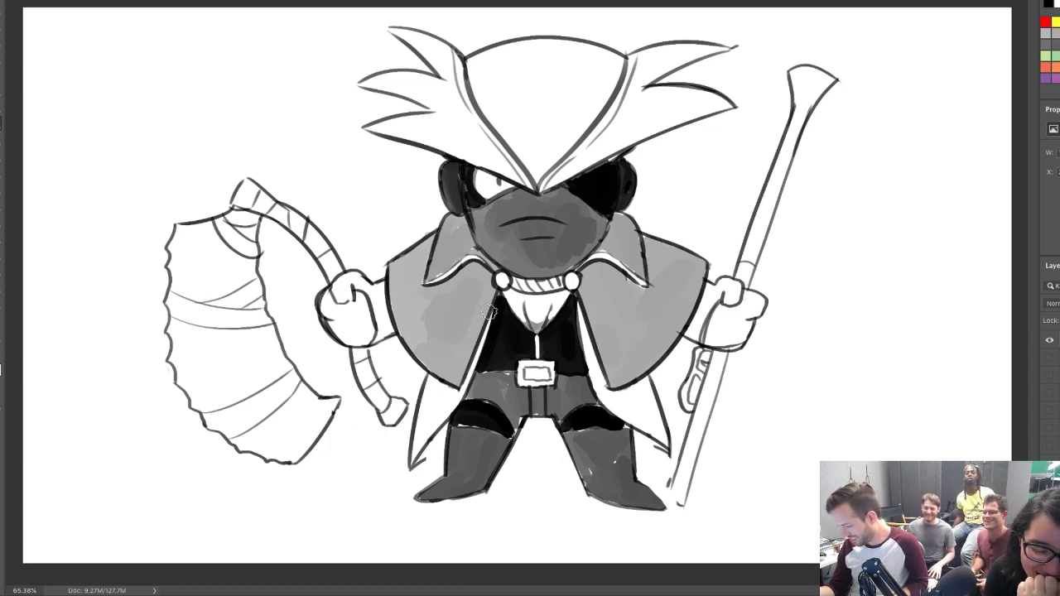
# Shade the cape's inner edges and lower tails grey, and fill its back hem visible between the legs with darker grey
pyautogui.moveTo(489, 311)
pyautogui.mouseDown()
pyautogui.moveTo(471, 370)
pyautogui.moveTo(448, 390)
pyautogui.moveTo(431, 380)
pyautogui.moveTo(412, 466)
pyautogui.moveTo(432, 397)
pyautogui.moveTo(427, 422)
pyautogui.moveTo(463, 401)
pyautogui.mouseUp()
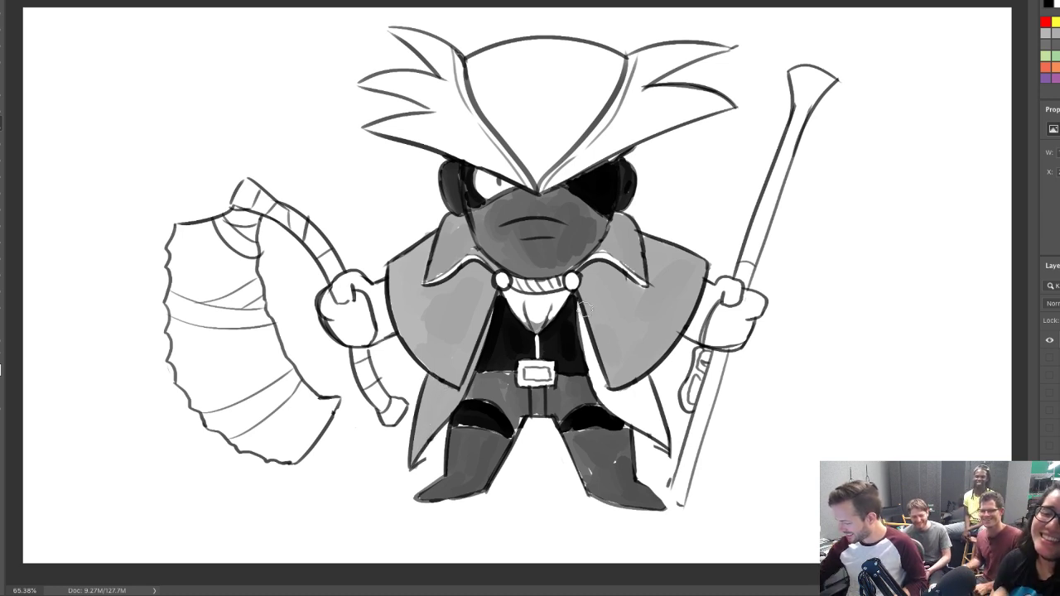
pyautogui.moveTo(579, 309)
pyautogui.mouseDown()
pyautogui.moveTo(605, 397)
pyautogui.moveTo(580, 324)
pyautogui.moveTo(603, 398)
pyautogui.moveTo(623, 402)
pyautogui.moveTo(640, 380)
pyautogui.moveTo(653, 400)
pyautogui.moveTo(650, 430)
pyautogui.moveTo(605, 400)
pyautogui.moveTo(640, 417)
pyautogui.moveTo(640, 390)
pyautogui.mouseUp()
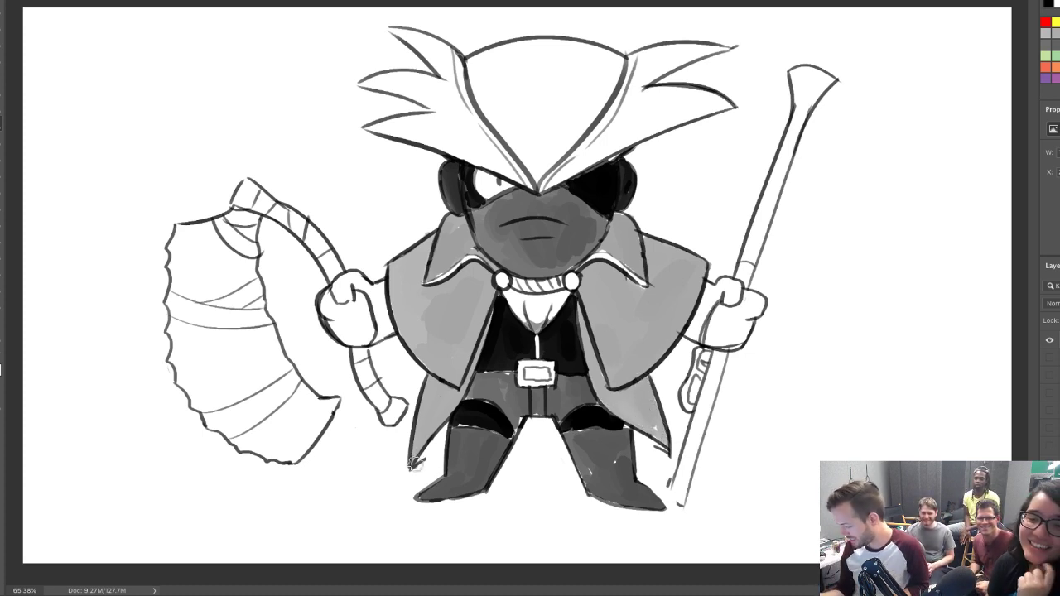
pyautogui.moveTo(414, 466); pyautogui.dragTo(444, 432)
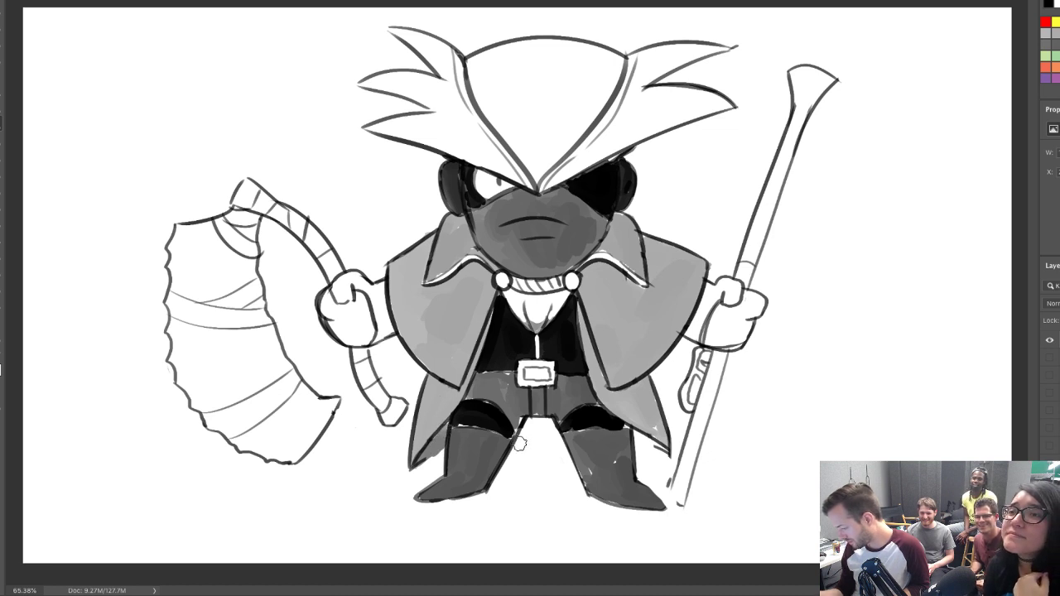
pyautogui.moveTo(520, 444)
pyautogui.mouseDown()
pyautogui.moveTo(551, 437)
pyautogui.moveTo(523, 425)
pyautogui.moveTo(548, 429)
pyautogui.mouseUp()
pyautogui.moveTo(639, 442)
pyautogui.mouseDown()
pyautogui.moveTo(657, 446)
pyautogui.moveTo(636, 433)
pyautogui.mouseUp()
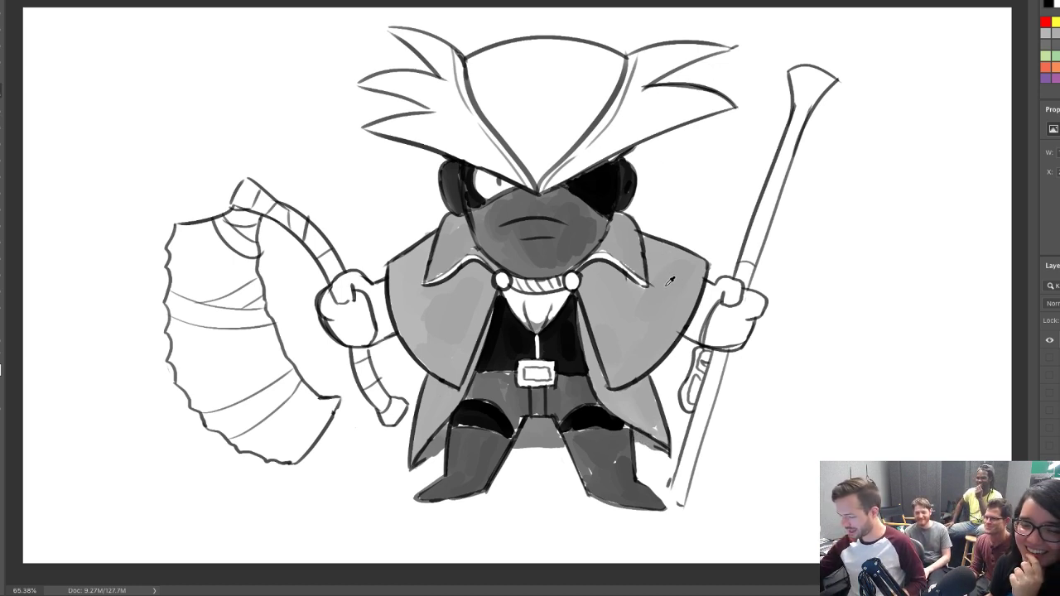
# Paint the spiked side shapes on the head mid grey, leaving a white inner trim, and the central crown dark grey
pyautogui.moveTo(517, 178); pyautogui.dragTo(472, 129)
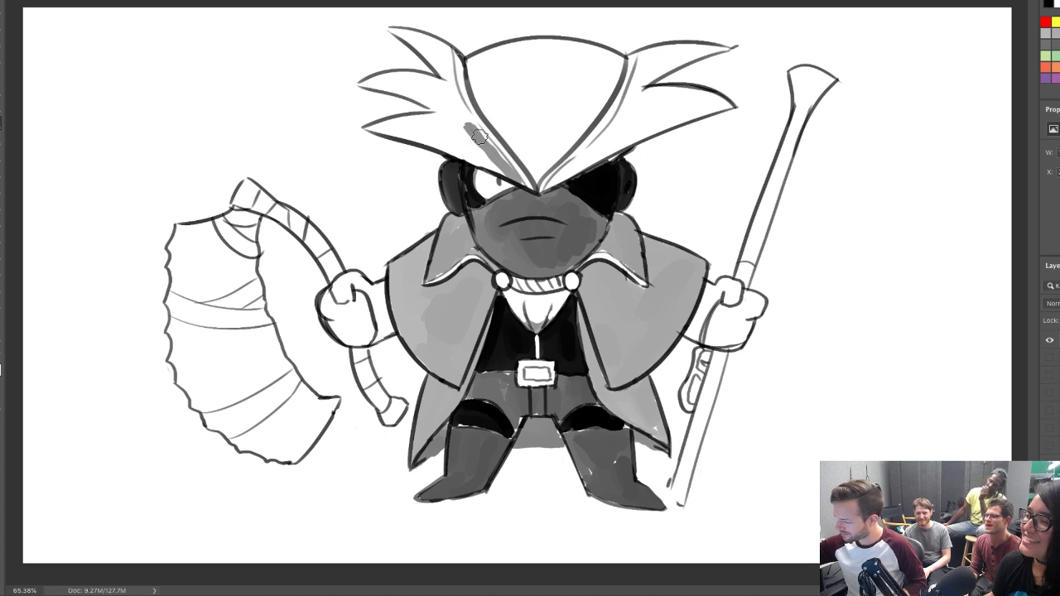
pyautogui.hotkey('ctrl', 'z')
pyautogui.moveTo(521, 183)
pyautogui.mouseDown()
pyautogui.moveTo(459, 103)
pyautogui.moveTo(443, 48)
pyautogui.moveTo(432, 58)
pyautogui.moveTo(392, 31)
pyautogui.moveTo(446, 57)
pyautogui.mouseUp()
pyautogui.moveTo(452, 100)
pyautogui.mouseDown()
pyautogui.moveTo(431, 112)
pyautogui.moveTo(360, 83)
pyautogui.moveTo(439, 79)
pyautogui.moveTo(406, 83)
pyautogui.moveTo(426, 85)
pyautogui.moveTo(396, 124)
pyautogui.moveTo(366, 131)
pyautogui.moveTo(410, 124)
pyautogui.moveTo(393, 126)
pyautogui.moveTo(501, 175)
pyautogui.moveTo(432, 133)
pyautogui.moveTo(451, 141)
pyautogui.moveTo(454, 116)
pyautogui.mouseUp()
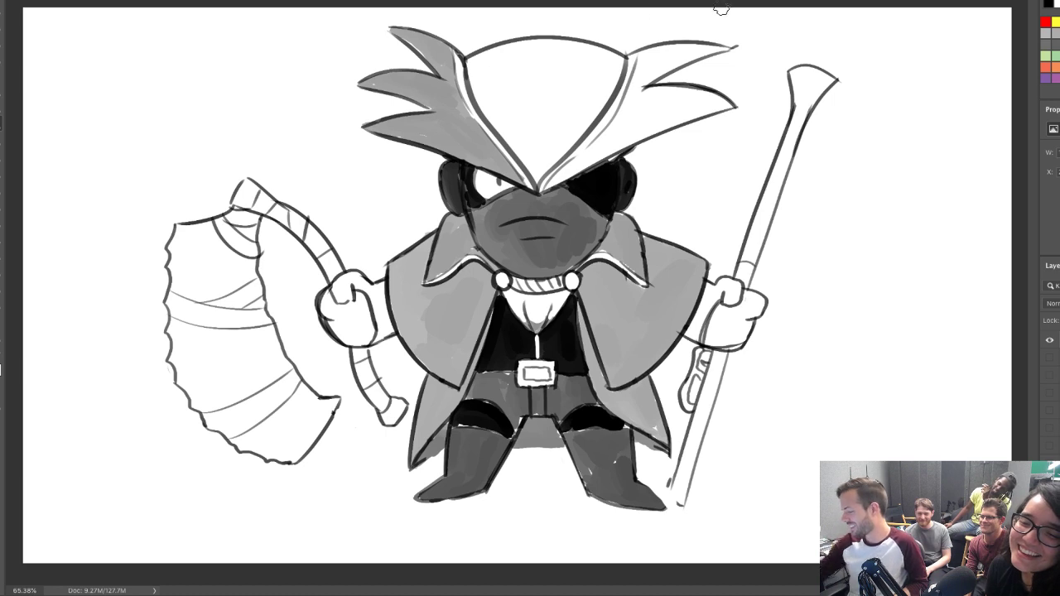
pyautogui.moveTo(546, 187)
pyautogui.mouseDown()
pyautogui.moveTo(626, 127)
pyautogui.moveTo(612, 123)
pyautogui.moveTo(619, 135)
pyautogui.moveTo(725, 105)
pyautogui.moveTo(709, 98)
pyautogui.moveTo(623, 113)
pyautogui.moveTo(719, 96)
pyautogui.moveTo(638, 66)
pyautogui.moveTo(636, 88)
pyautogui.moveTo(652, 72)
pyautogui.moveTo(641, 71)
pyautogui.moveTo(644, 57)
pyautogui.moveTo(680, 52)
pyautogui.moveTo(639, 88)
pyautogui.moveTo(696, 53)
pyautogui.mouseUp()
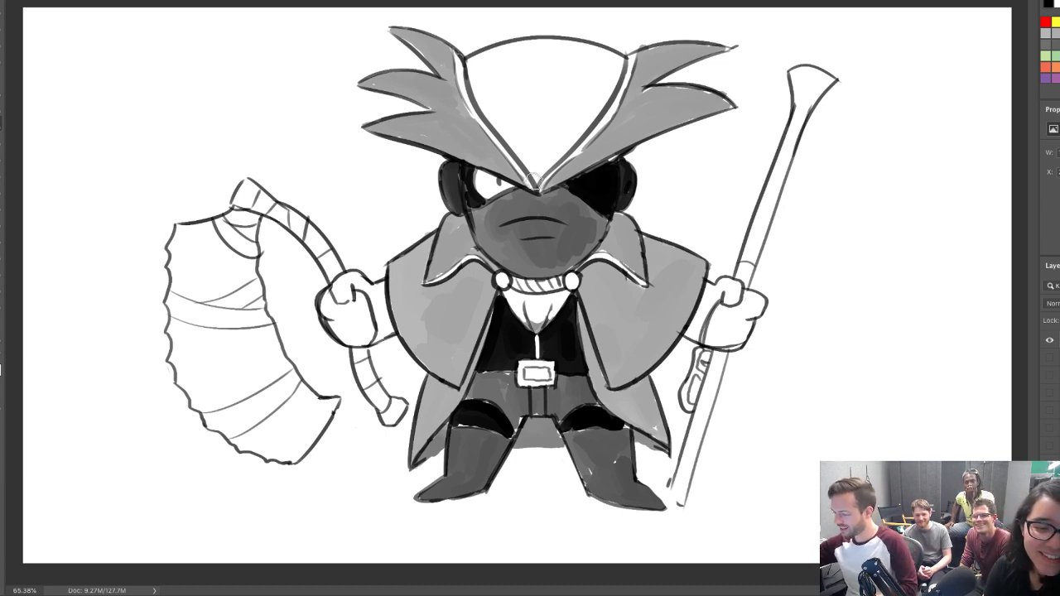
pyautogui.moveTo(534, 181)
pyautogui.mouseDown()
pyautogui.moveTo(472, 70)
pyautogui.moveTo(489, 116)
pyautogui.moveTo(472, 60)
pyautogui.moveTo(531, 46)
pyautogui.moveTo(616, 60)
pyautogui.moveTo(585, 123)
pyautogui.moveTo(541, 170)
pyautogui.moveTo(530, 132)
pyautogui.moveTo(516, 143)
pyautogui.moveTo(507, 70)
pyautogui.moveTo(544, 148)
pyautogui.moveTo(589, 76)
pyautogui.moveTo(519, 59)
pyautogui.moveTo(598, 62)
pyautogui.mouseUp()
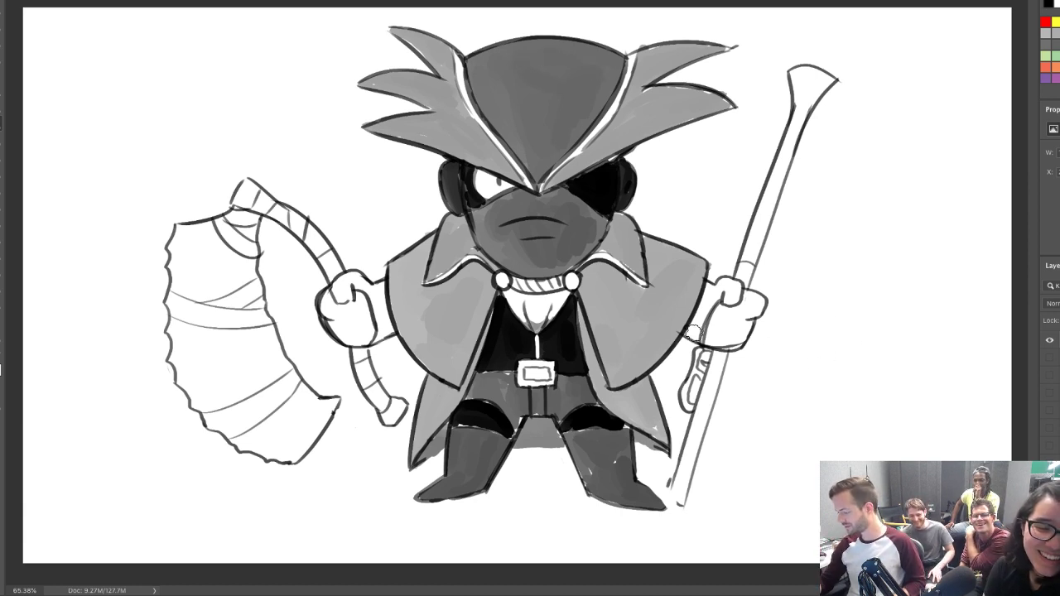
# Paint both fists and their wrists dark grey
pyautogui.moveTo(697, 332)
pyautogui.mouseDown()
pyautogui.moveTo(709, 300)
pyautogui.moveTo(729, 290)
pyautogui.moveTo(754, 314)
pyautogui.moveTo(714, 339)
pyautogui.moveTo(748, 330)
pyautogui.mouseUp()
pyautogui.moveTo(341, 324)
pyautogui.mouseDown()
pyautogui.moveTo(352, 335)
pyautogui.moveTo(327, 307)
pyautogui.moveTo(357, 302)
pyautogui.moveTo(339, 286)
pyautogui.moveTo(354, 278)
pyautogui.moveTo(373, 300)
pyautogui.moveTo(378, 290)
pyautogui.moveTo(385, 315)
pyautogui.moveTo(375, 329)
pyautogui.moveTo(352, 303)
pyautogui.mouseUp()
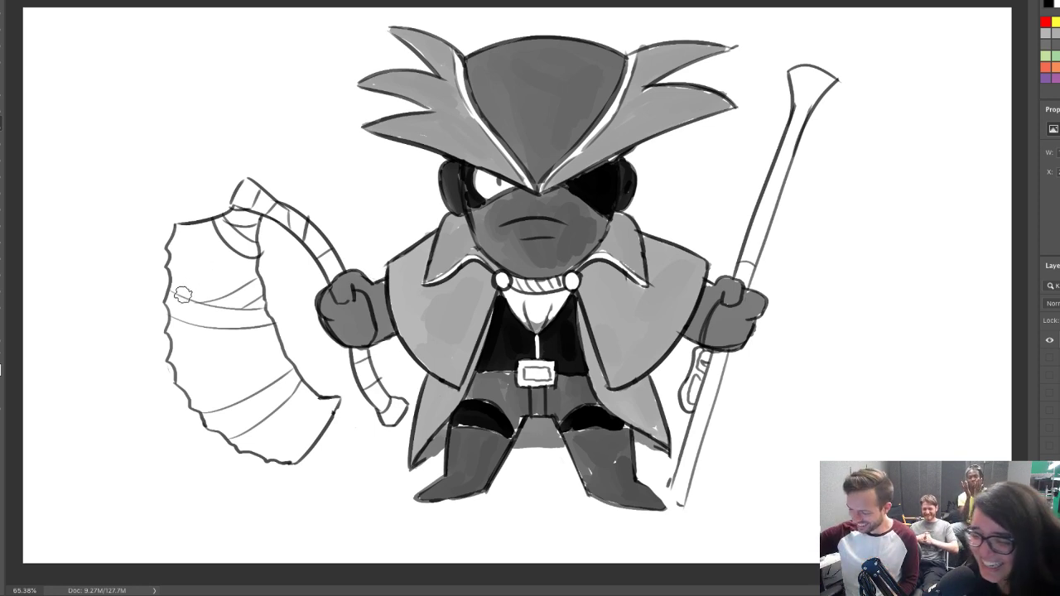
pyautogui.moveTo(184, 295)
pyautogui.mouseDown()
pyautogui.moveTo(199, 291)
pyautogui.moveTo(187, 288)
pyautogui.moveTo(178, 244)
pyautogui.moveTo(199, 229)
pyautogui.moveTo(212, 232)
pyautogui.moveTo(207, 250)
pyautogui.mouseUp()
pyautogui.hotkey('ctrl', 'z')
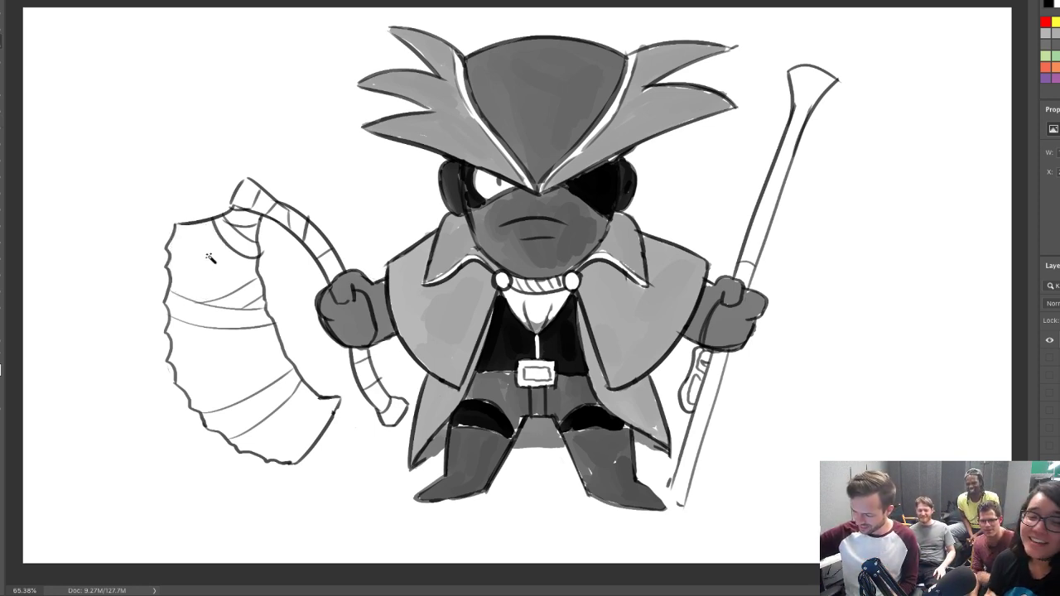
# Select the axe blade's panels, leaving out the cross bands, and fill them with light grey b6b6b6
pyautogui.click(212, 261)
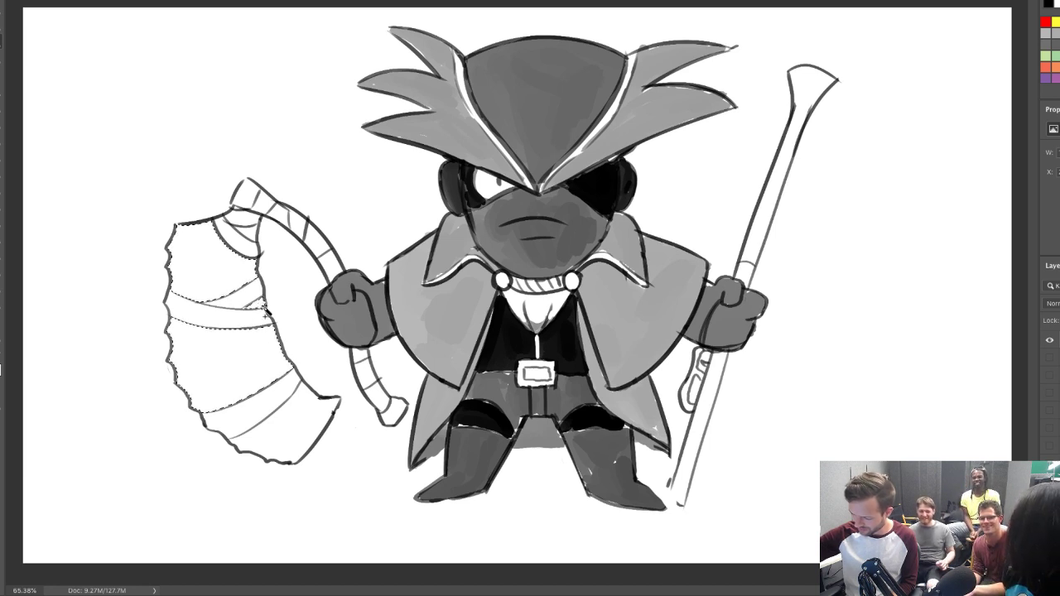
pyautogui.keyDown('shift'); pyautogui.click(302, 407); pyautogui.keyUp('shift')
pyautogui.press('g')
pyautogui.click(280, 368)
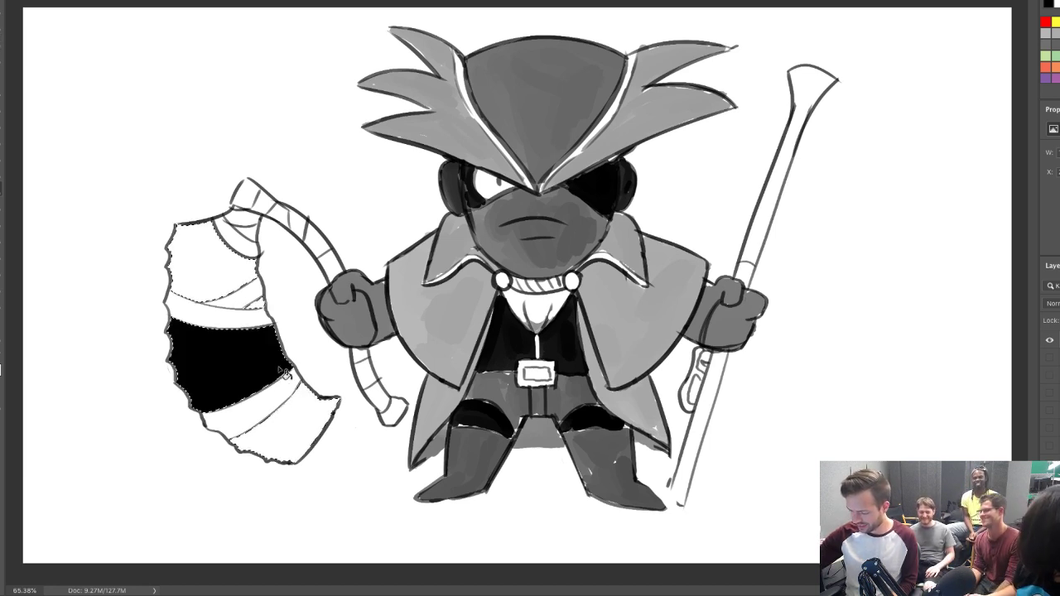
pyautogui.hotkey('ctrl', 'z')
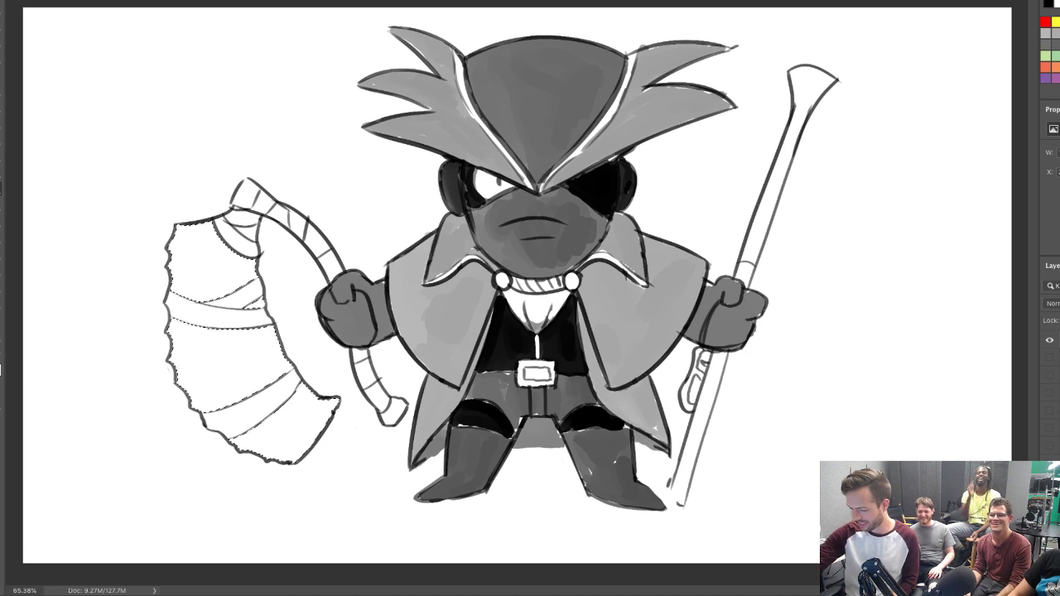
pyautogui.click(1, 359)
pyautogui.click(443, 285)
pyautogui.click(416, 299)
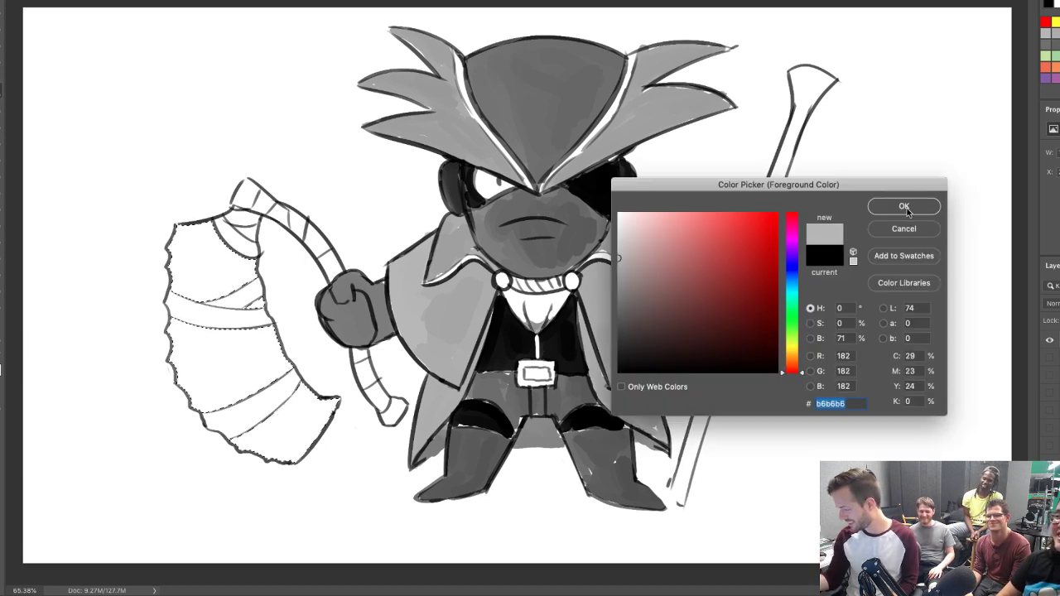
pyautogui.click(909, 210)
pyautogui.click(237, 275)
pyautogui.click(254, 305)
pyautogui.click(269, 351)
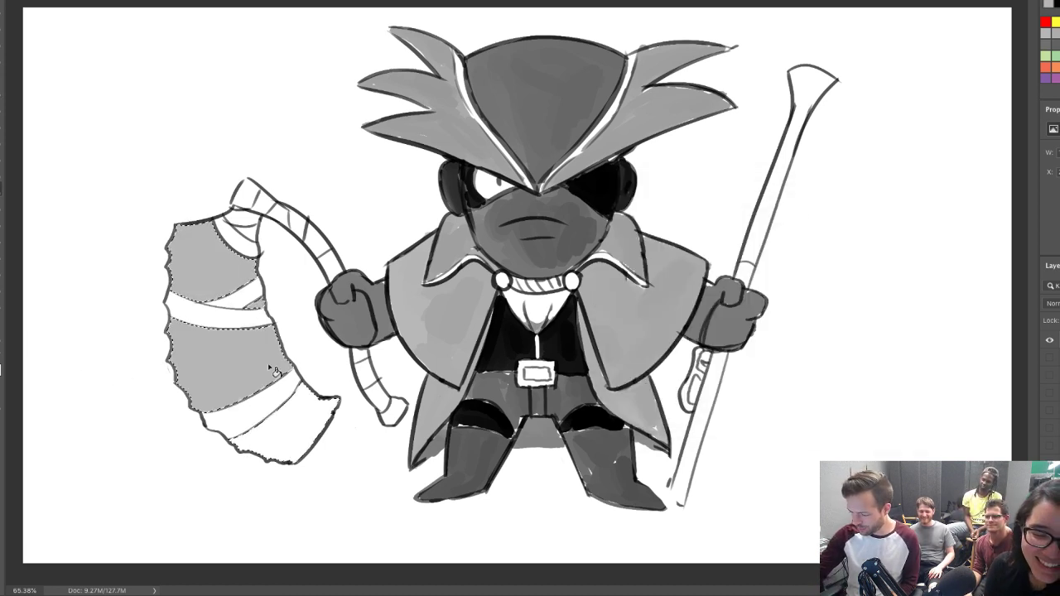
pyautogui.click(297, 421)
pyautogui.hotkey('ctrl', 'd')
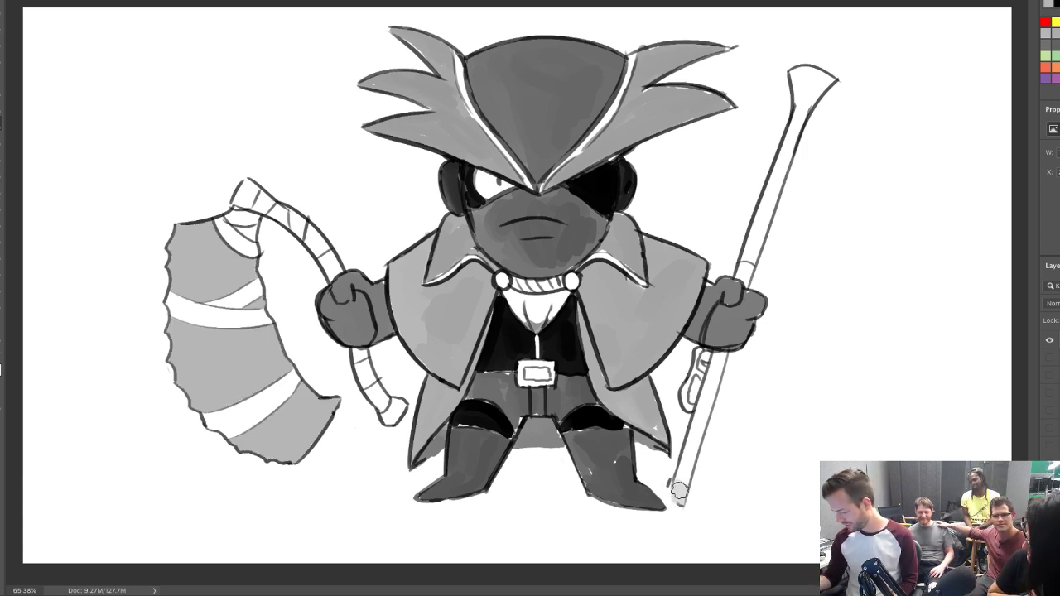
# Select the gun's barrel sections above and below the fist and fill them with the same light grey as the blade
pyautogui.keyDown('shift'); pyautogui.click(696, 428); pyautogui.keyUp('shift')
pyautogui.keyDown('shift'); pyautogui.click(743, 270); pyautogui.keyUp('shift')
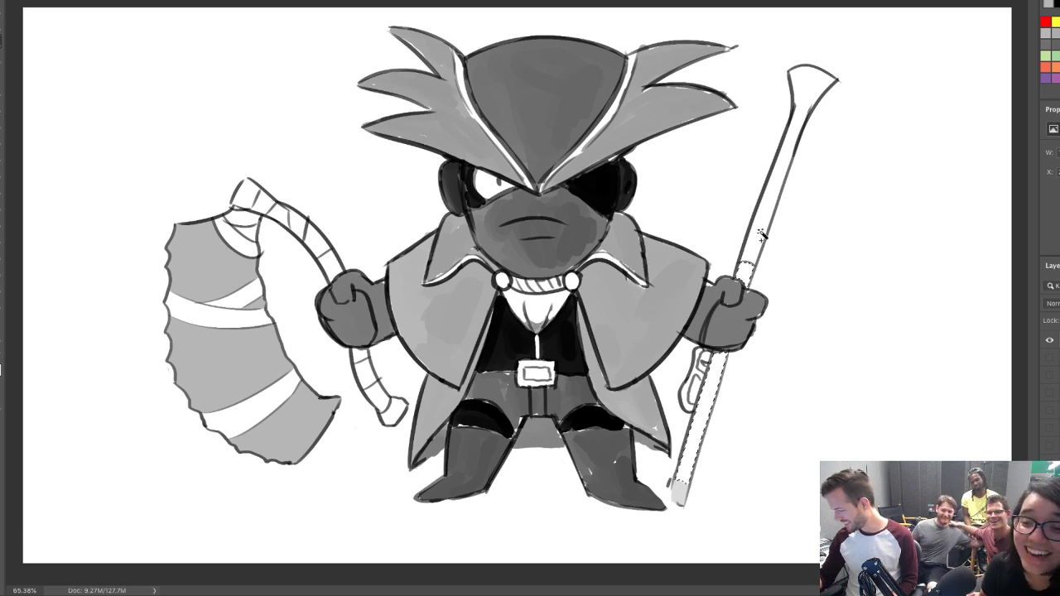
pyautogui.keyDown('shift'); pyautogui.click(755, 254); pyautogui.keyUp('shift')
pyautogui.press('g')
pyautogui.click(750, 262)
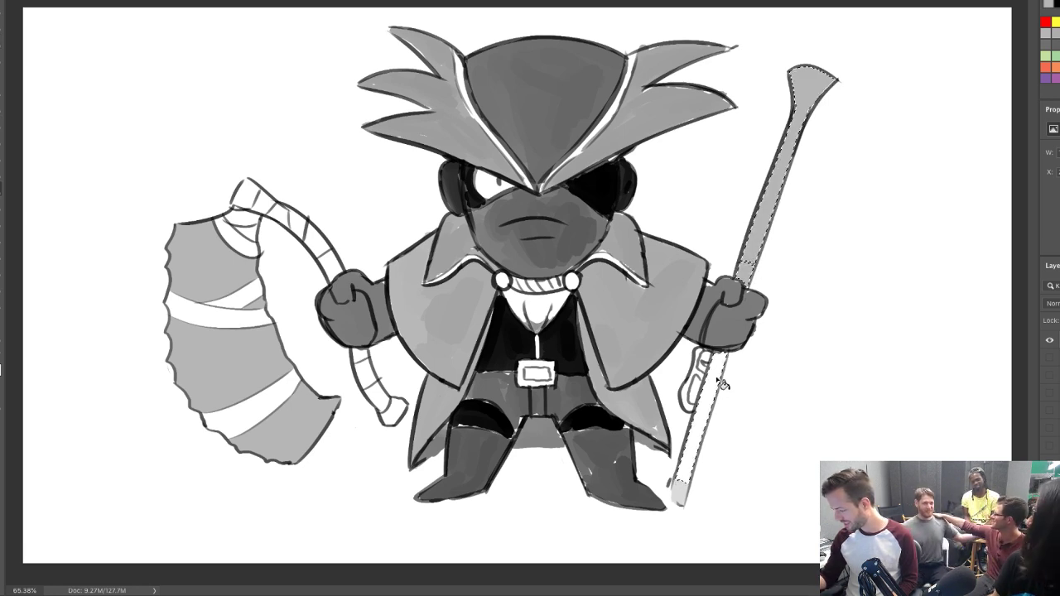
pyautogui.click(719, 389)
pyautogui.press('l')
pyautogui.hotkey('ctrl', 'd')
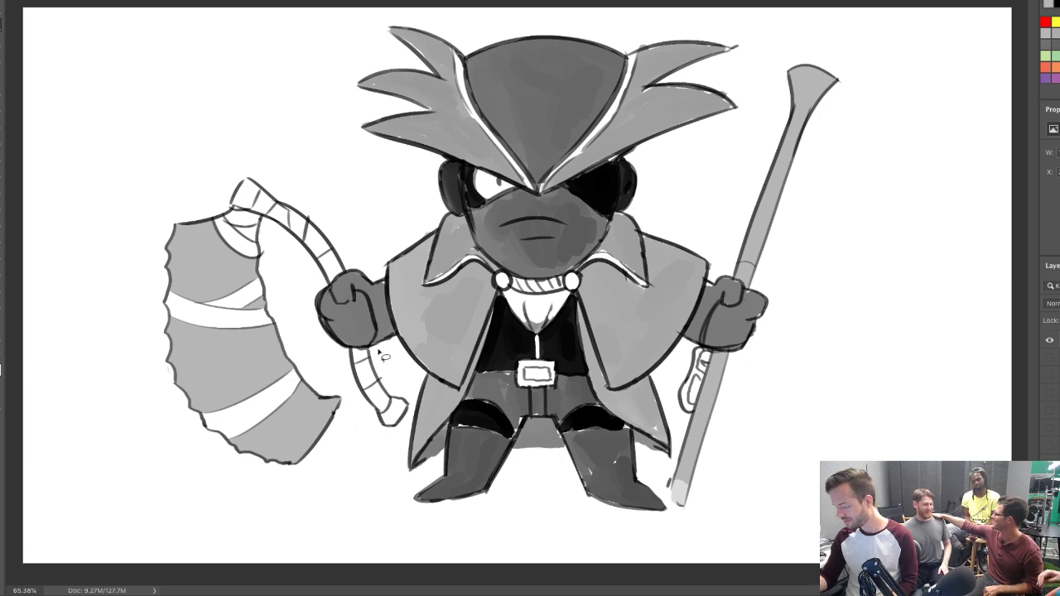
# Change the foreground colour to 797979 and fill the gun's upper barrel and flared muzzle with it
pyautogui.click(1, 360)
pyautogui.moveTo(623, 291); pyautogui.dragTo(619, 298)
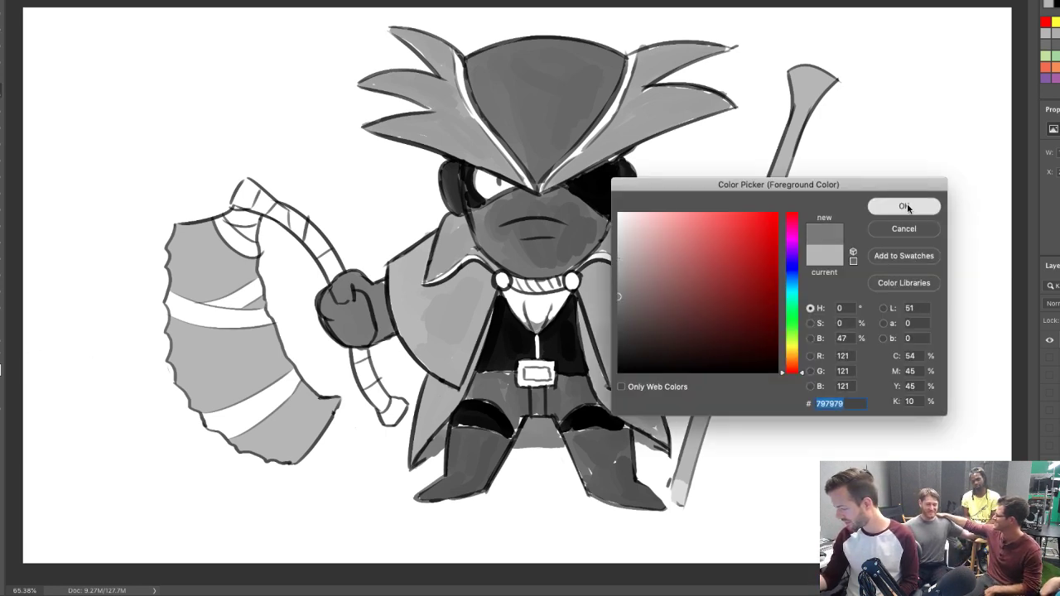
pyautogui.click(906, 207)
pyautogui.press('w')
pyautogui.click(776, 198)
pyautogui.press('g')
pyautogui.click(775, 198)
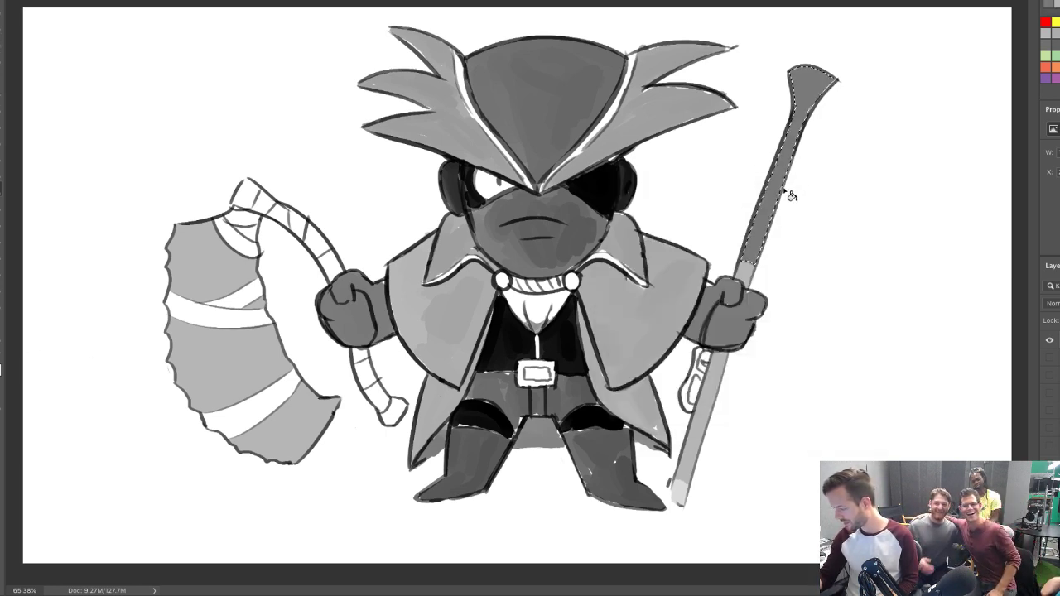
pyautogui.hotkey('shift', 'g')
pyautogui.hotkey('ctrl', 'd')
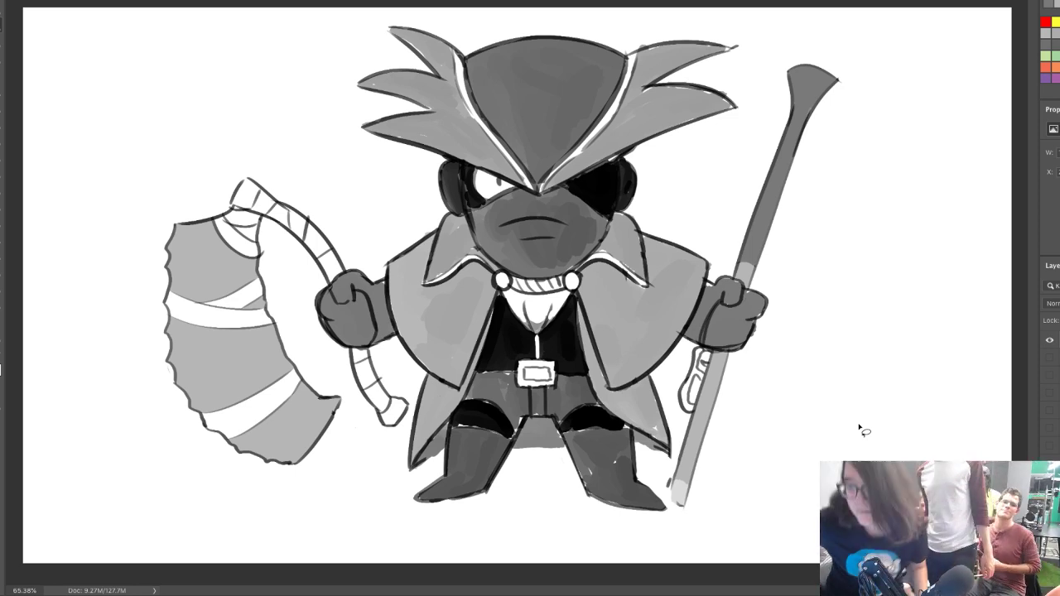
# Hide the shaded character drawing and add a blank layer
pyautogui.click(1049, 339)
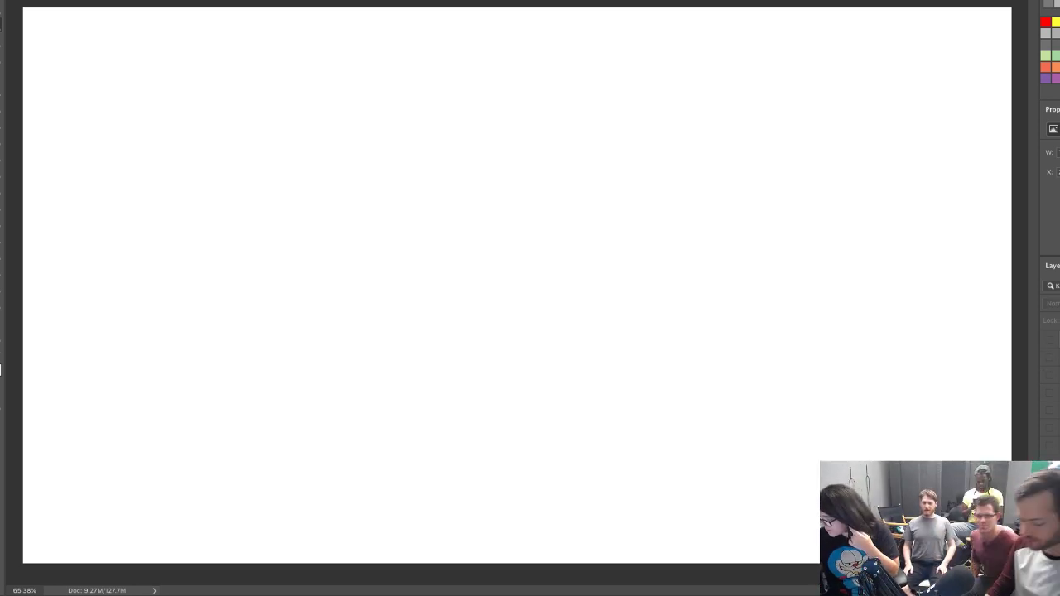
pyautogui.hotkey('ctrl', 'shift', 'alt', 'n')
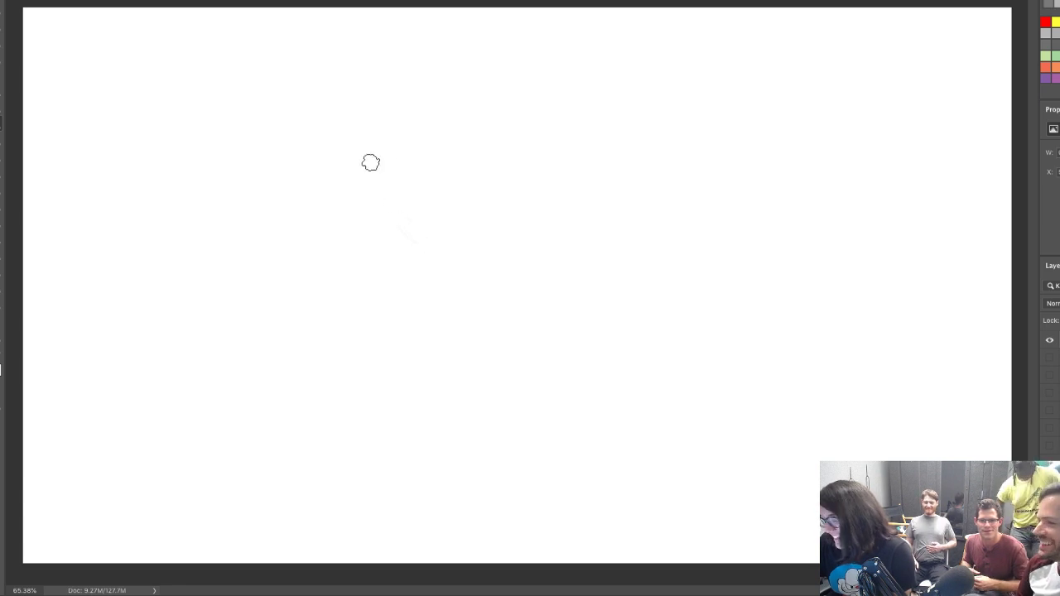
# Set the Inker brush size to 27 px and try a near-vertical grey stroke on the blank layer
pyautogui.rightClick(390, 165)
pyautogui.click(467, 113)
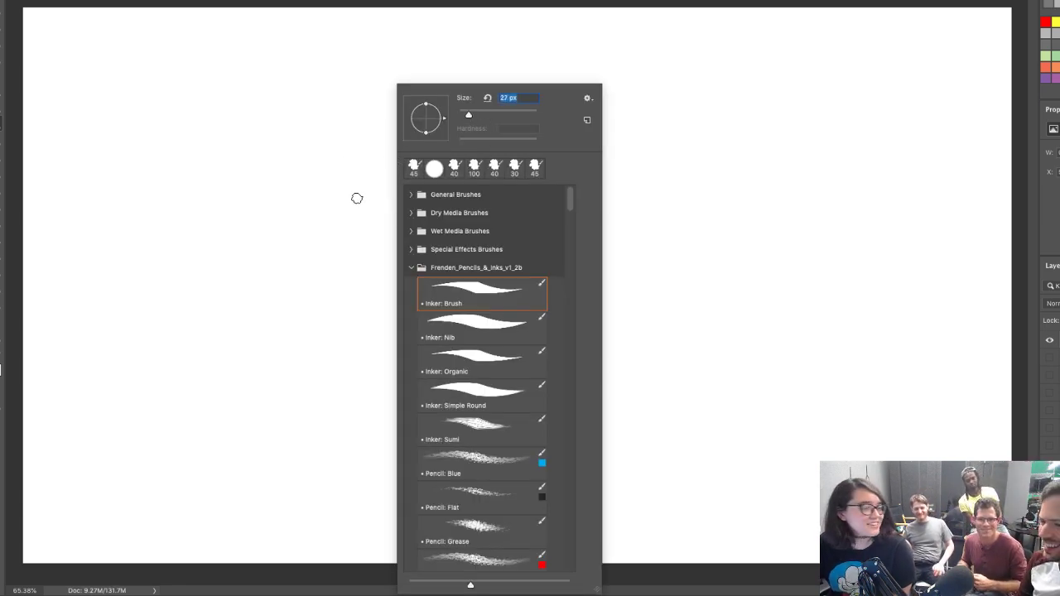
pyautogui.press('Return')
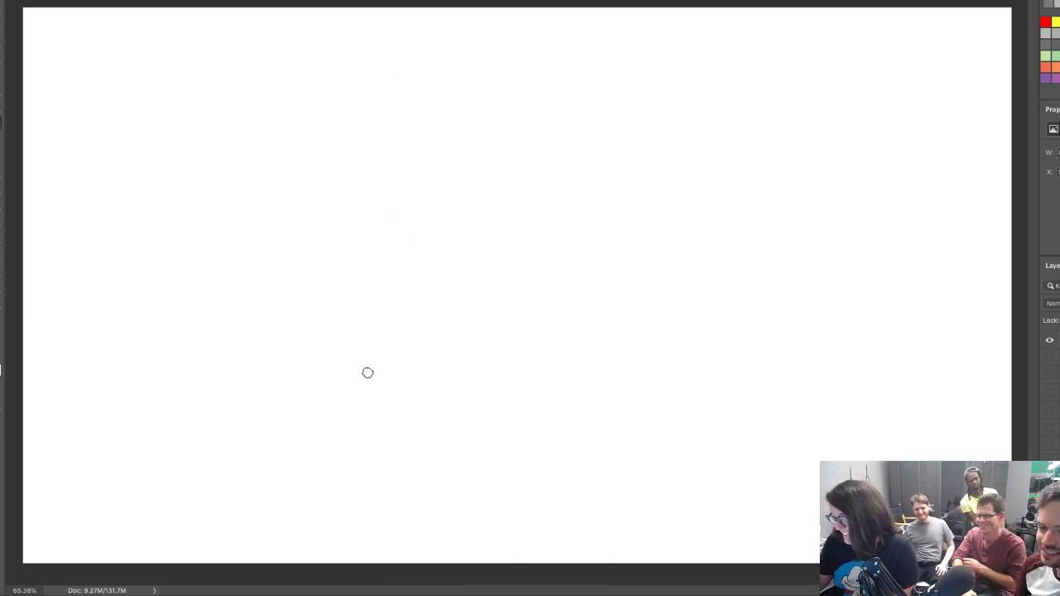
pyautogui.moveTo(263, 431); pyautogui.dragTo(239, 240)
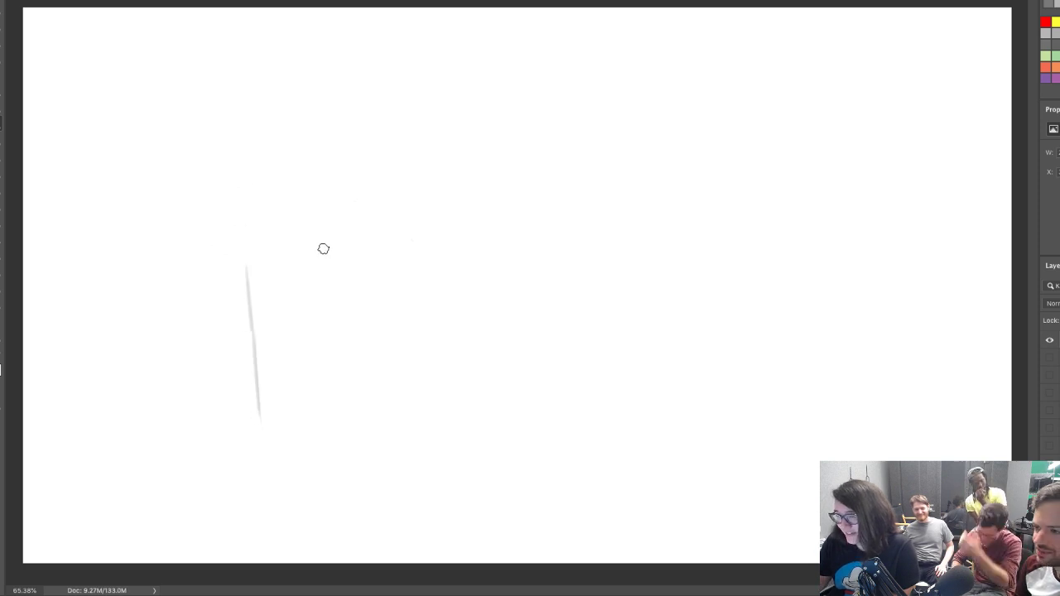
# Change the foreground colour to black 000000 and redraw the near-vertical stroke as the left edge of a bread slice
pyautogui.click(2, 354)
pyautogui.moveTo(676, 306); pyautogui.dragTo(531, 474)
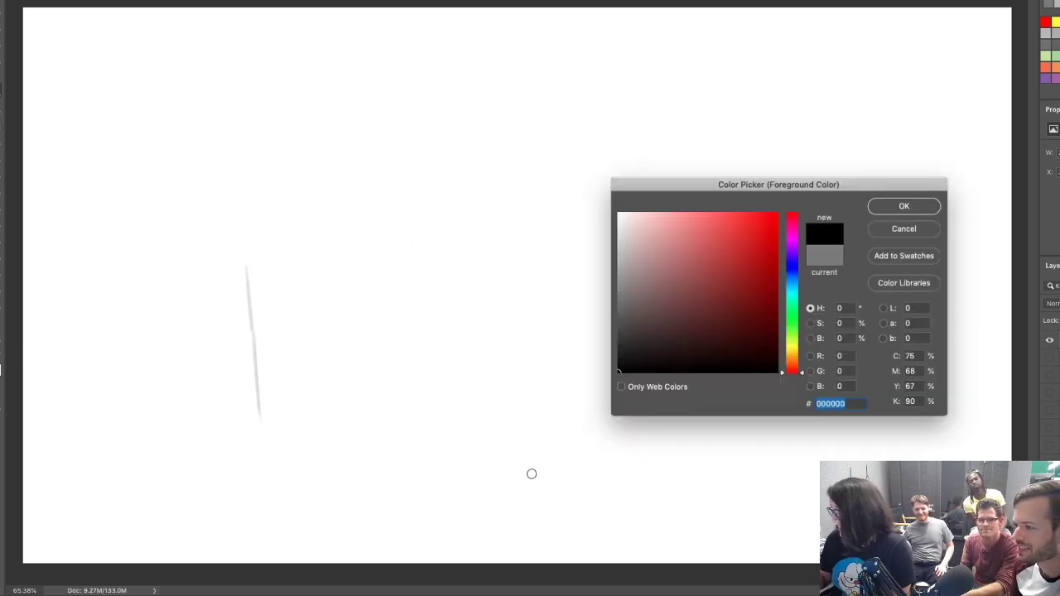
pyautogui.click(918, 207)
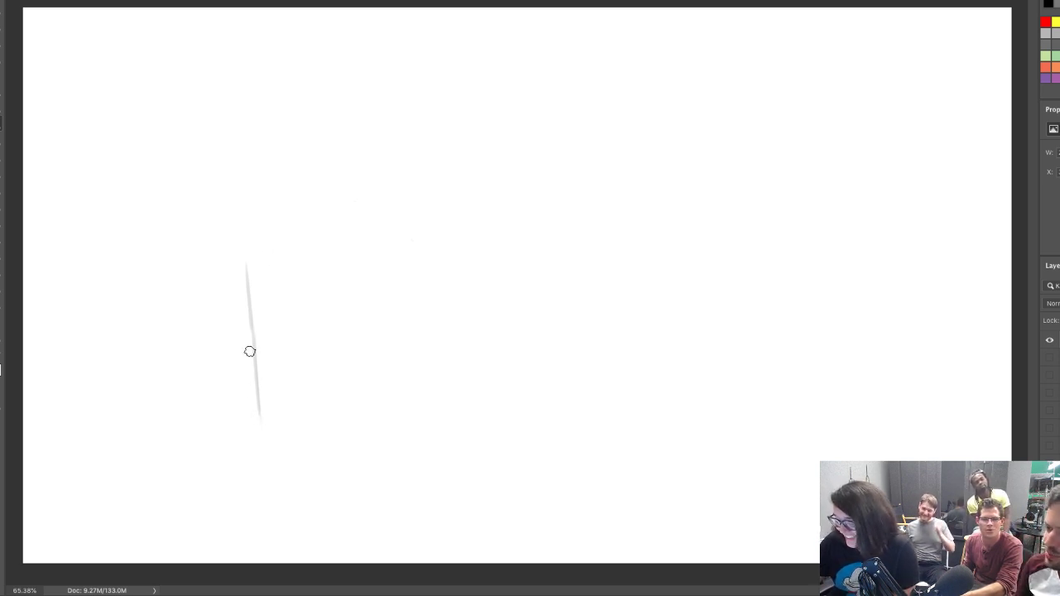
pyautogui.moveTo(252, 289); pyautogui.dragTo(265, 417)
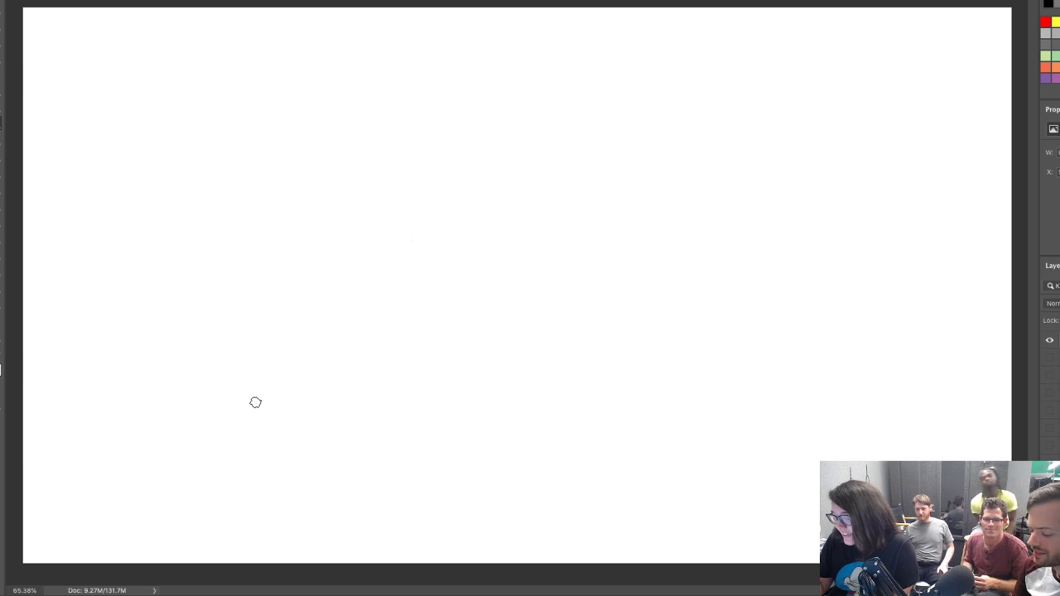
pyautogui.moveTo(255, 402); pyautogui.dragTo(241, 289)
pyautogui.moveTo(254, 406); pyautogui.dragTo(241, 289)
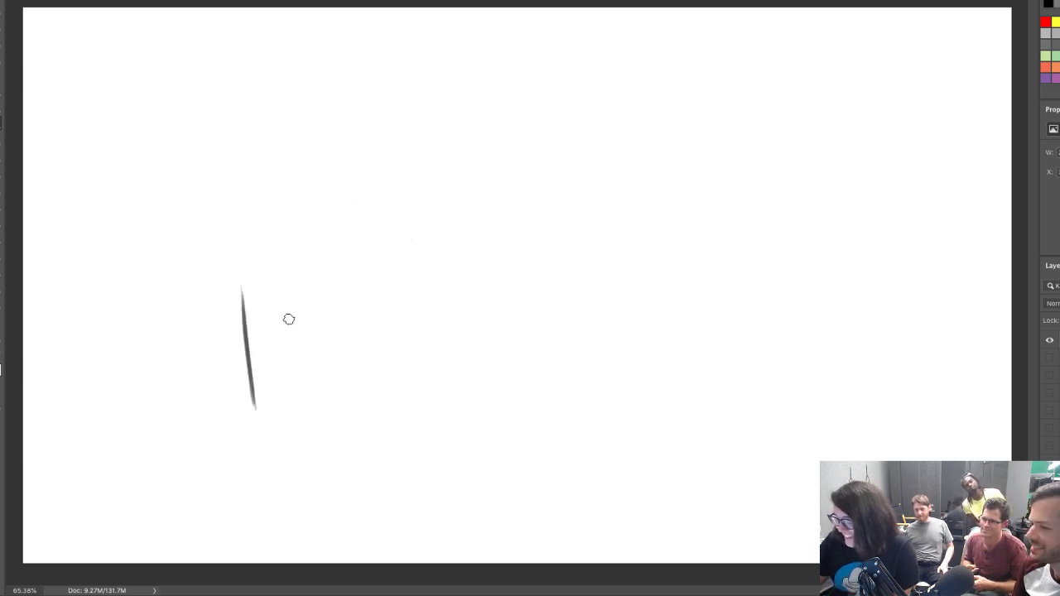
# Set the brush size to 19 px and outline a tilted bread slice with straight sides and a notched, domed top
pyautogui.rightClick(259, 285)
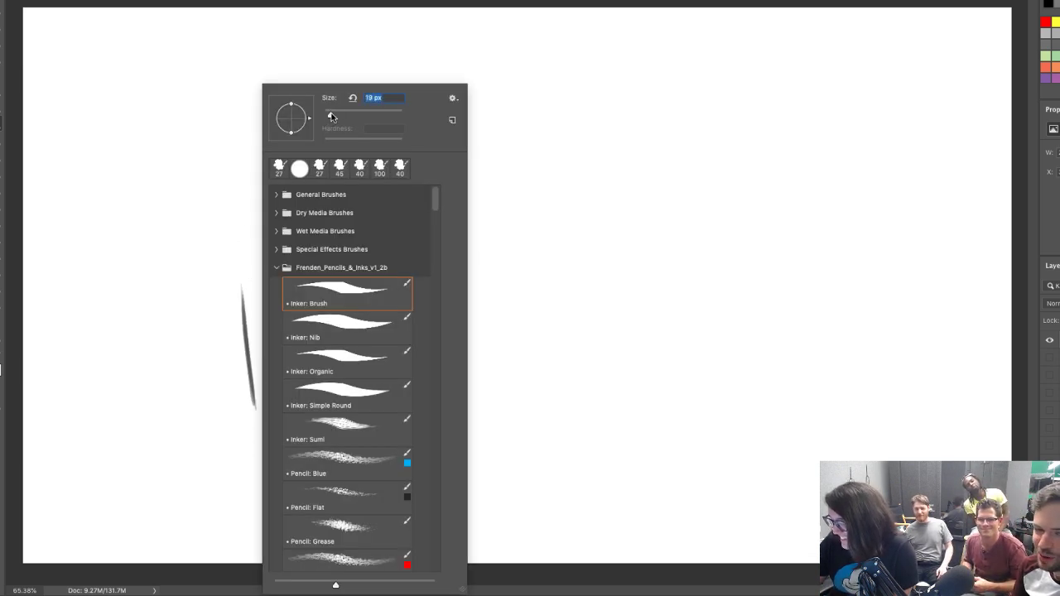
pyautogui.moveTo(242, 303)
pyautogui.mouseDown()
pyautogui.moveTo(238, 262)
pyautogui.moveTo(253, 409)
pyautogui.moveTo(447, 370)
pyautogui.mouseUp()
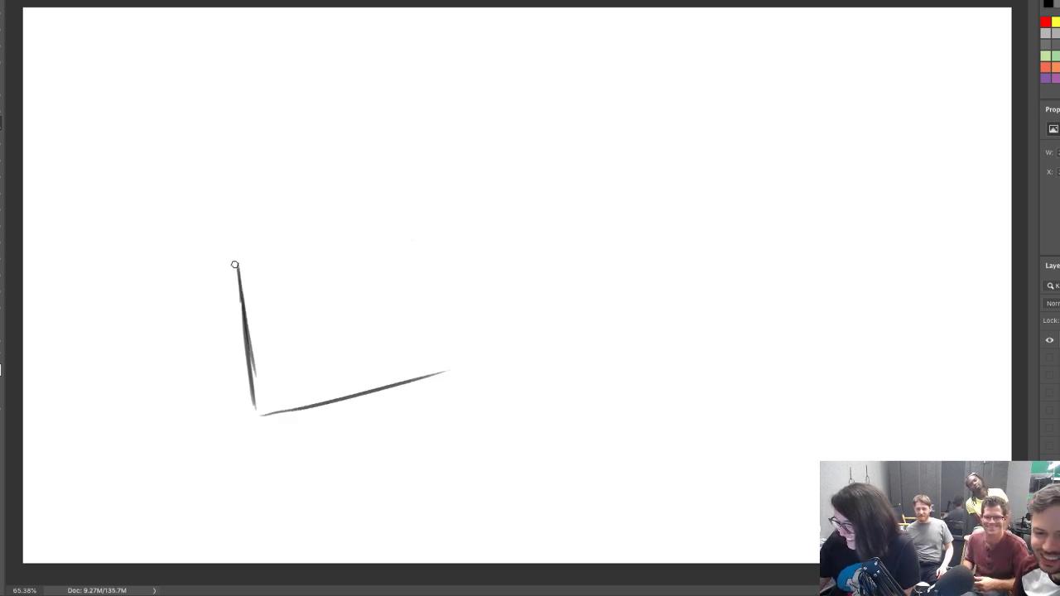
pyautogui.moveTo(238, 282)
pyautogui.mouseDown()
pyautogui.moveTo(223, 252)
pyautogui.moveTo(236, 223)
pyautogui.moveTo(275, 198)
pyautogui.moveTo(299, 211)
pyautogui.moveTo(318, 189)
pyautogui.moveTo(401, 207)
pyautogui.moveTo(396, 226)
pyautogui.moveTo(445, 371)
pyautogui.mouseUp()
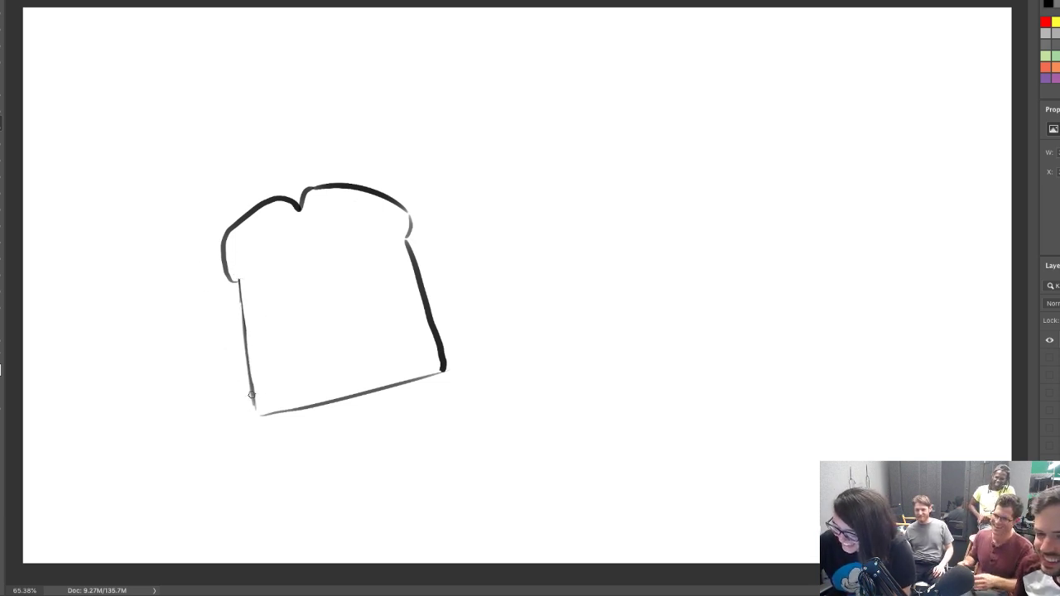
pyautogui.moveTo(252, 396); pyautogui.dragTo(239, 281)
# Draw an outer crust line around the slice and extend it rightward into a full loaf with a rounded back end
pyautogui.moveTo(249, 410)
pyautogui.mouseDown()
pyautogui.moveTo(234, 287)
pyautogui.moveTo(214, 236)
pyautogui.moveTo(263, 196)
pyautogui.moveTo(336, 171)
pyautogui.mouseUp()
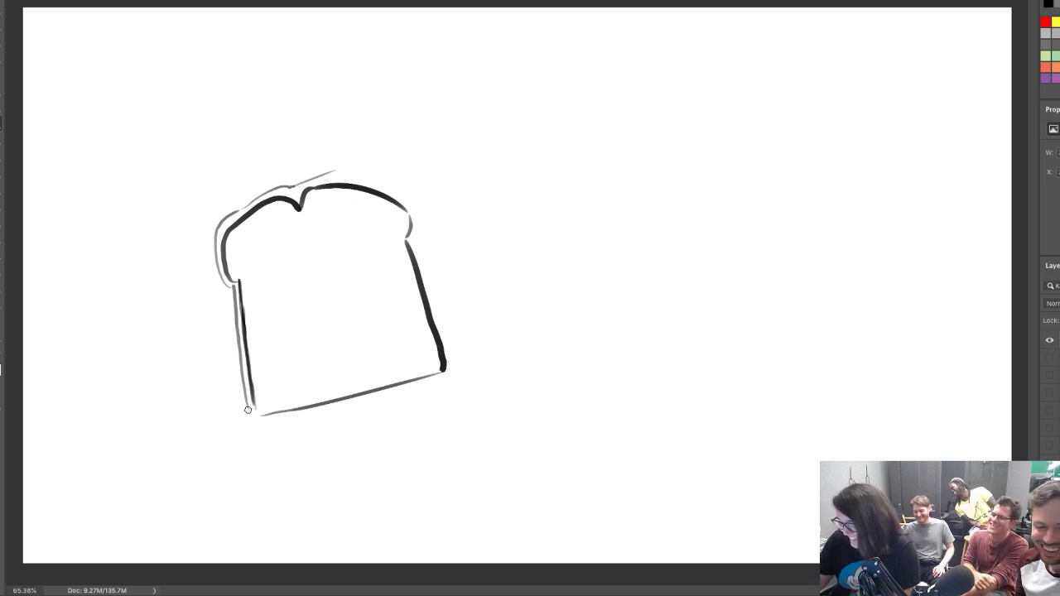
pyautogui.moveTo(247, 409)
pyautogui.mouseDown()
pyautogui.moveTo(249, 418)
pyautogui.moveTo(439, 377)
pyautogui.mouseUp()
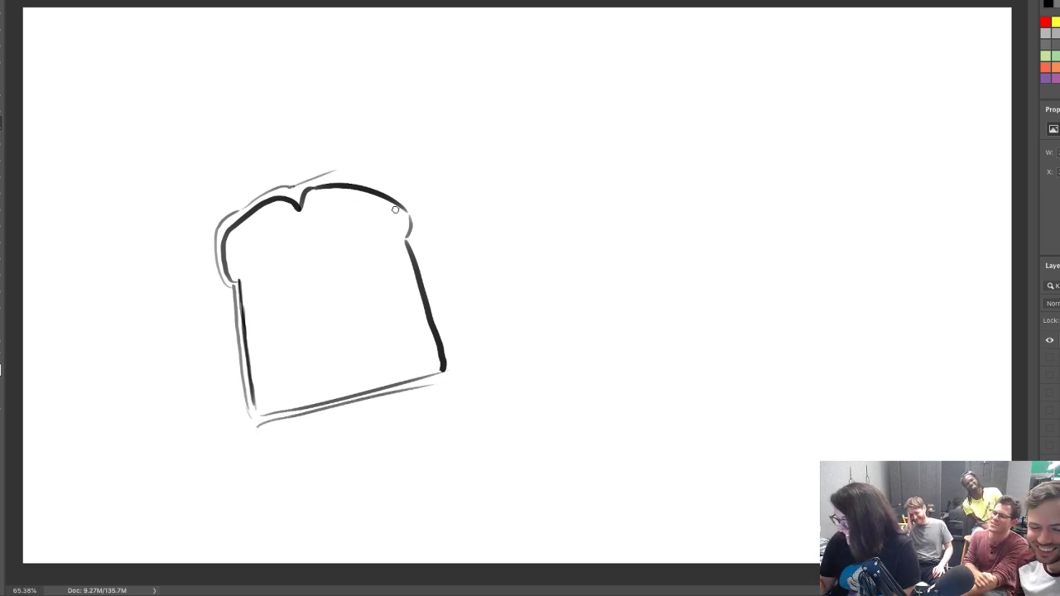
pyautogui.moveTo(349, 164); pyautogui.dragTo(509, 164)
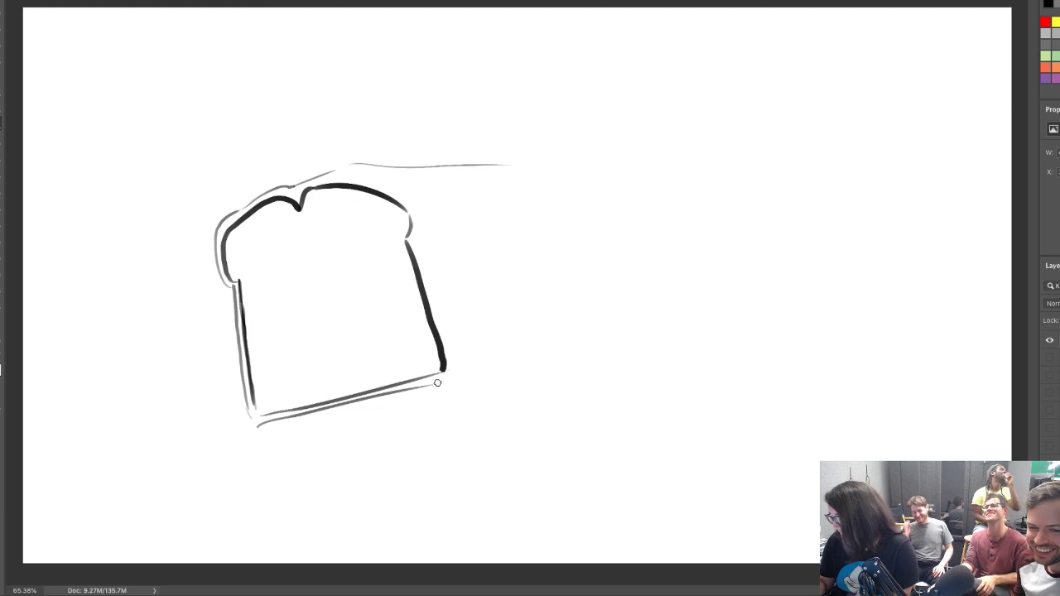
pyautogui.moveTo(439, 379); pyautogui.dragTo(520, 375)
pyautogui.moveTo(513, 165)
pyautogui.mouseDown()
pyautogui.moveTo(536, 183)
pyautogui.moveTo(553, 339)
pyautogui.moveTo(528, 375)
pyautogui.moveTo(553, 347)
pyautogui.moveTo(525, 373)
pyautogui.mouseUp()
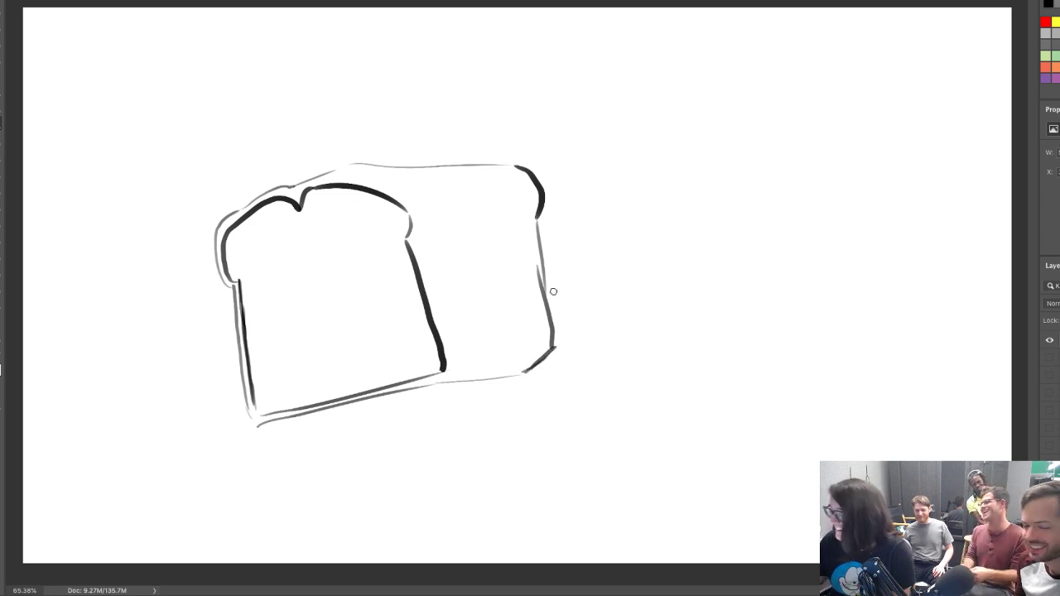
pyautogui.moveTo(540, 290); pyautogui.dragTo(533, 248)
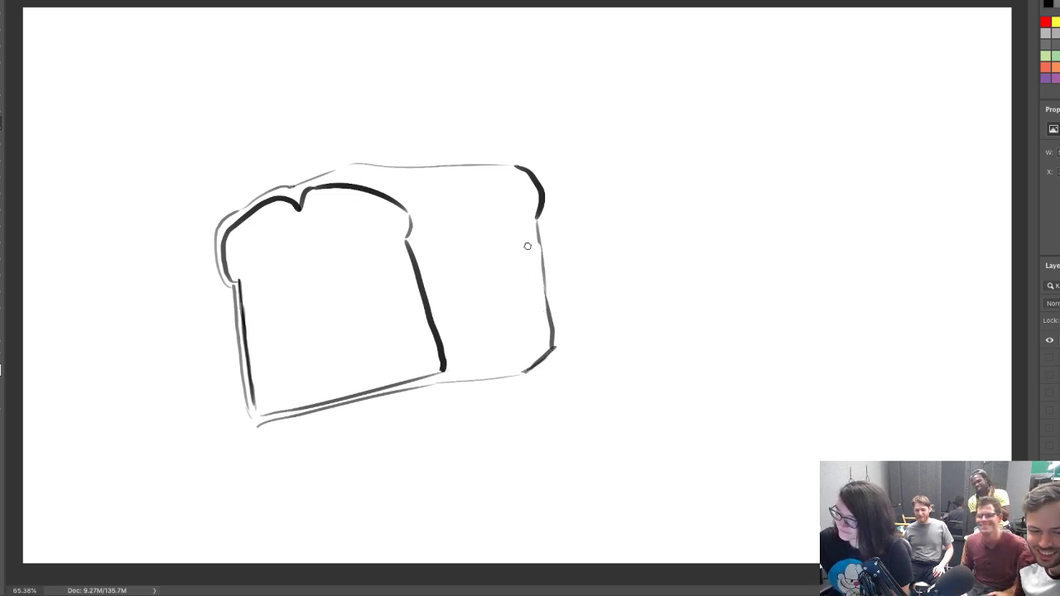
pyautogui.moveTo(302, 186)
pyautogui.mouseDown()
pyautogui.moveTo(367, 162)
pyautogui.moveTo(432, 168)
pyautogui.mouseUp()
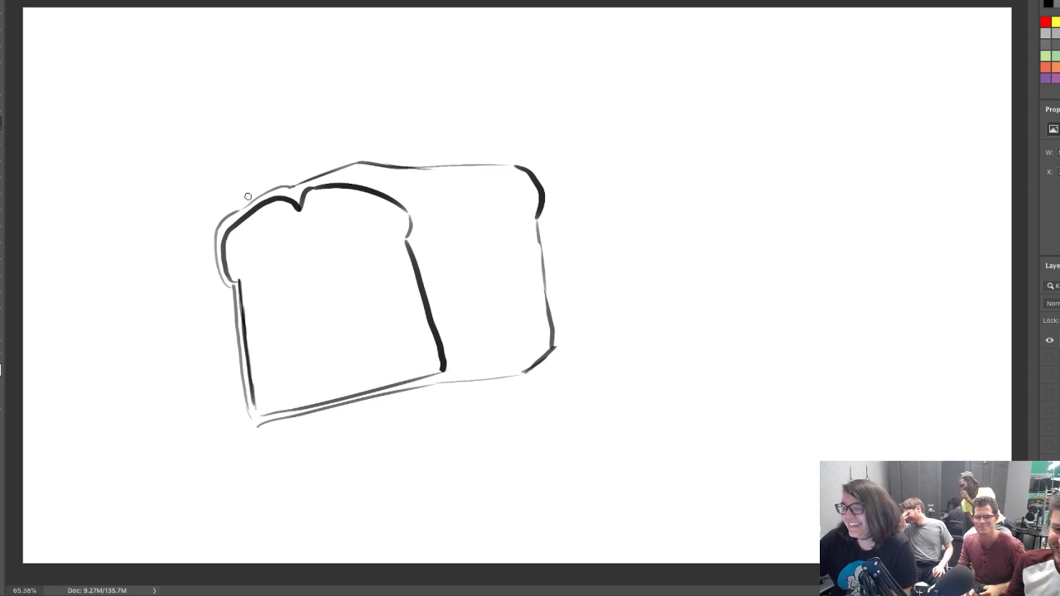
# Draw a long, pointed hair lock over the slice's left side, redrawing its inner edge with a zigzag up to the crown
pyautogui.moveTo(286, 177)
pyautogui.mouseDown()
pyautogui.moveTo(261, 151)
pyautogui.moveTo(219, 193)
pyautogui.moveTo(196, 185)
pyautogui.moveTo(175, 400)
pyautogui.moveTo(246, 242)
pyautogui.mouseUp()
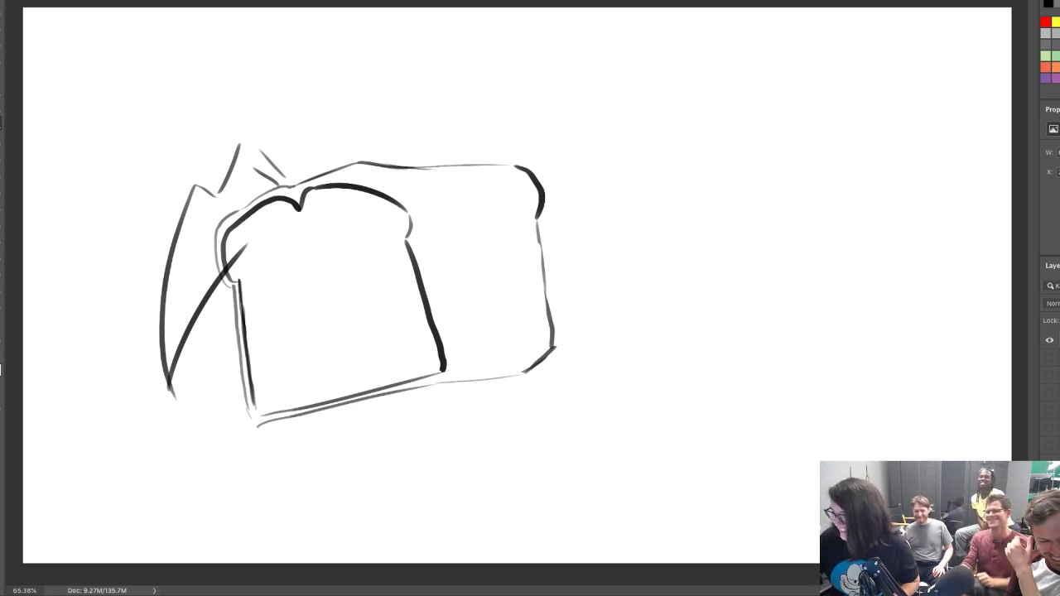
pyautogui.hotkey('ctrl', 'z')
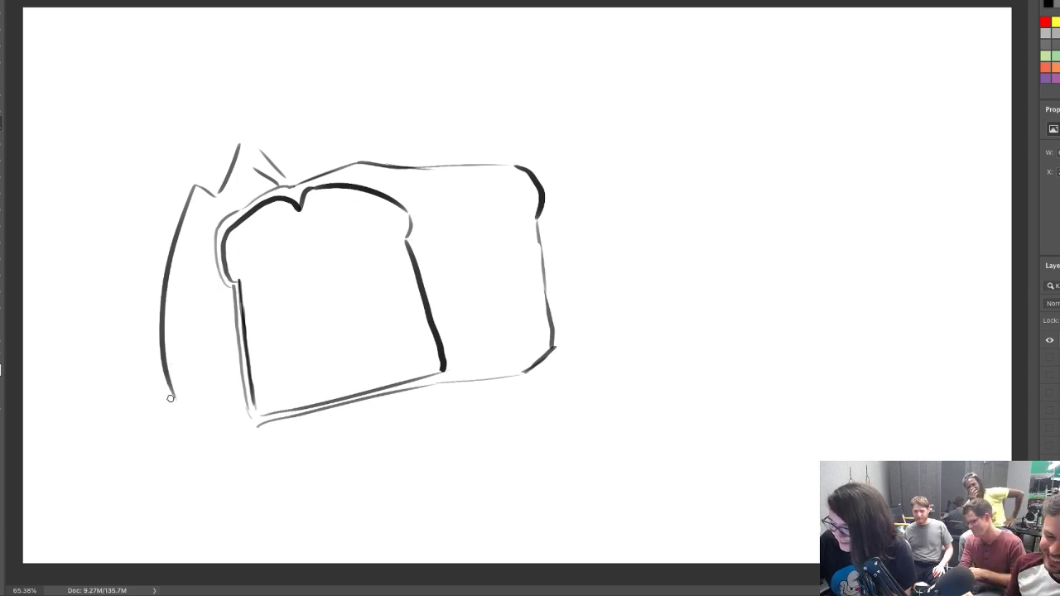
pyautogui.moveTo(170, 398)
pyautogui.mouseDown()
pyautogui.moveTo(218, 226)
pyautogui.moveTo(243, 265)
pyautogui.moveTo(258, 169)
pyautogui.mouseUp()
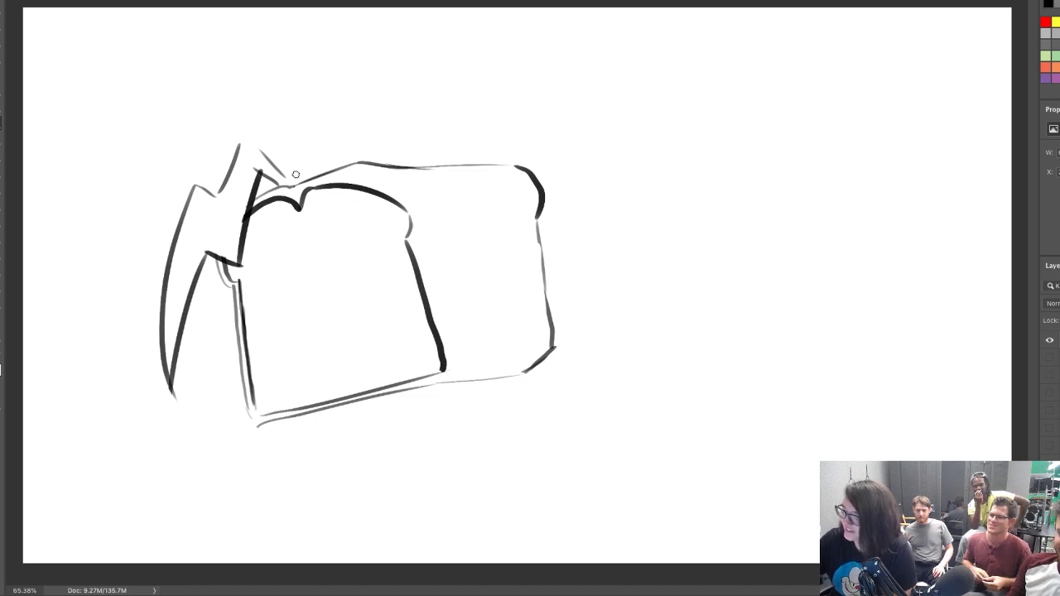
# Draw a jagged fringe and long lock sweeping over the slice's right side, and erase the bread lines crossing the hair
pyautogui.moveTo(295, 176)
pyautogui.mouseDown()
pyautogui.moveTo(292, 141)
pyautogui.moveTo(303, 157)
pyautogui.mouseUp()
pyautogui.moveTo(319, 123)
pyautogui.mouseDown()
pyautogui.moveTo(342, 157)
pyautogui.moveTo(371, 131)
pyautogui.moveTo(484, 327)
pyautogui.mouseUp()
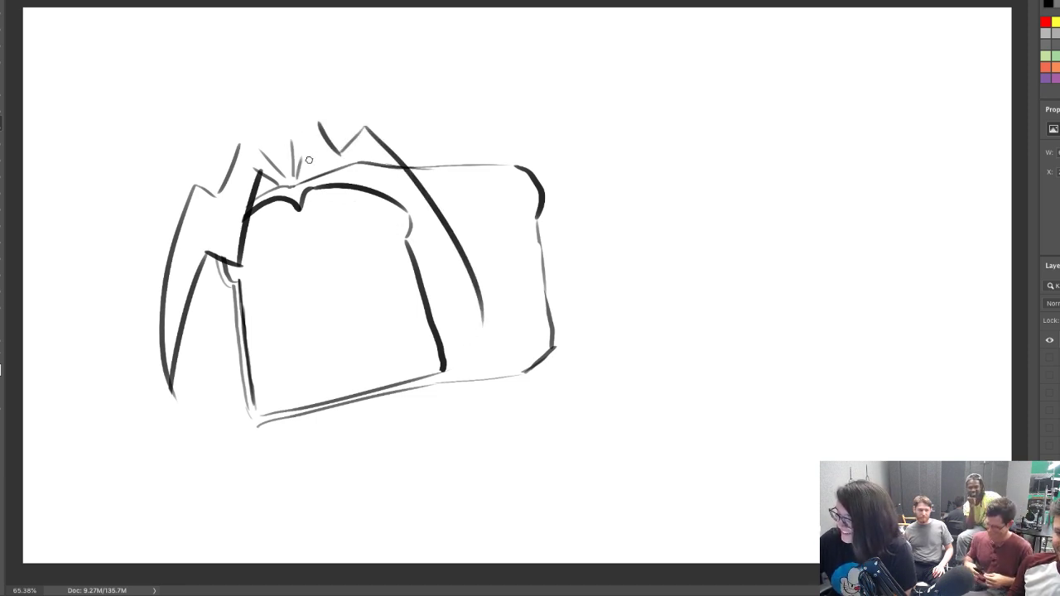
pyautogui.moveTo(308, 156)
pyautogui.mouseDown()
pyautogui.moveTo(345, 225)
pyautogui.moveTo(369, 176)
pyautogui.moveTo(460, 315)
pyautogui.mouseUp()
pyautogui.press('e')
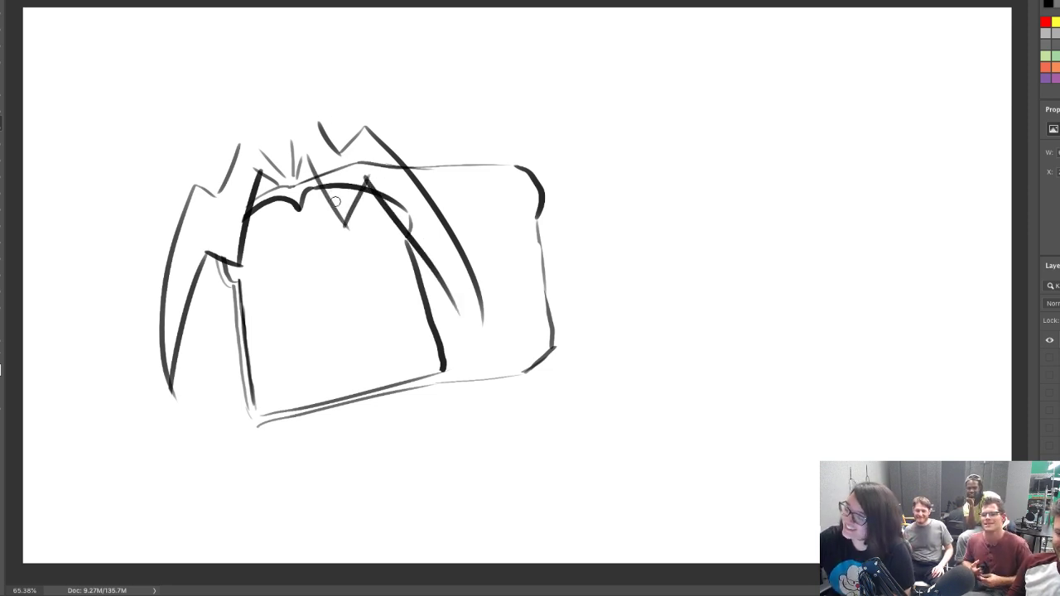
pyautogui.moveTo(324, 175)
pyautogui.mouseDown()
pyautogui.moveTo(348, 191)
pyautogui.moveTo(345, 158)
pyautogui.moveTo(348, 181)
pyautogui.moveTo(363, 156)
pyautogui.moveTo(430, 245)
pyautogui.moveTo(365, 160)
pyautogui.moveTo(406, 200)
pyautogui.mouseUp()
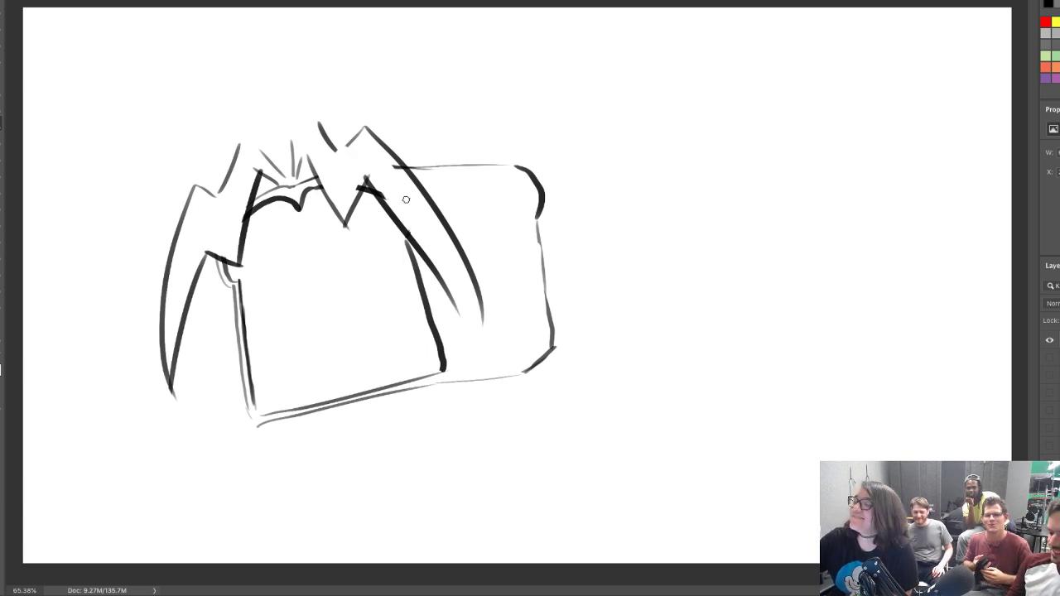
# Add pointed hair tufts and a tall curved spike at the crown, plus a small spike sticking out behind the left lock
pyautogui.moveTo(290, 175)
pyautogui.mouseDown()
pyautogui.moveTo(286, 104)
pyautogui.moveTo(335, 149)
pyautogui.mouseUp()
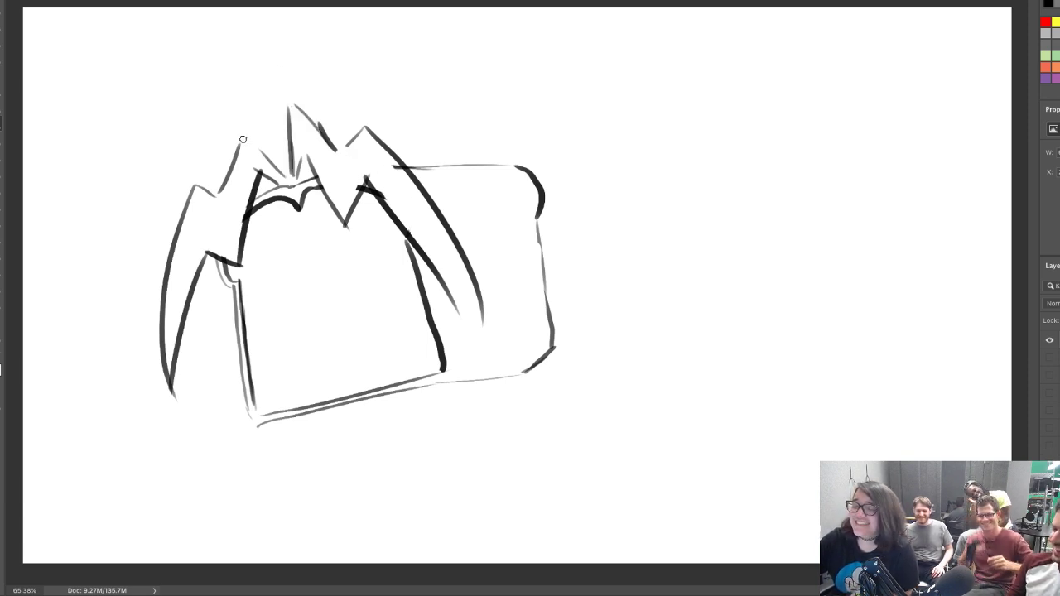
pyautogui.moveTo(241, 122); pyautogui.dragTo(282, 171)
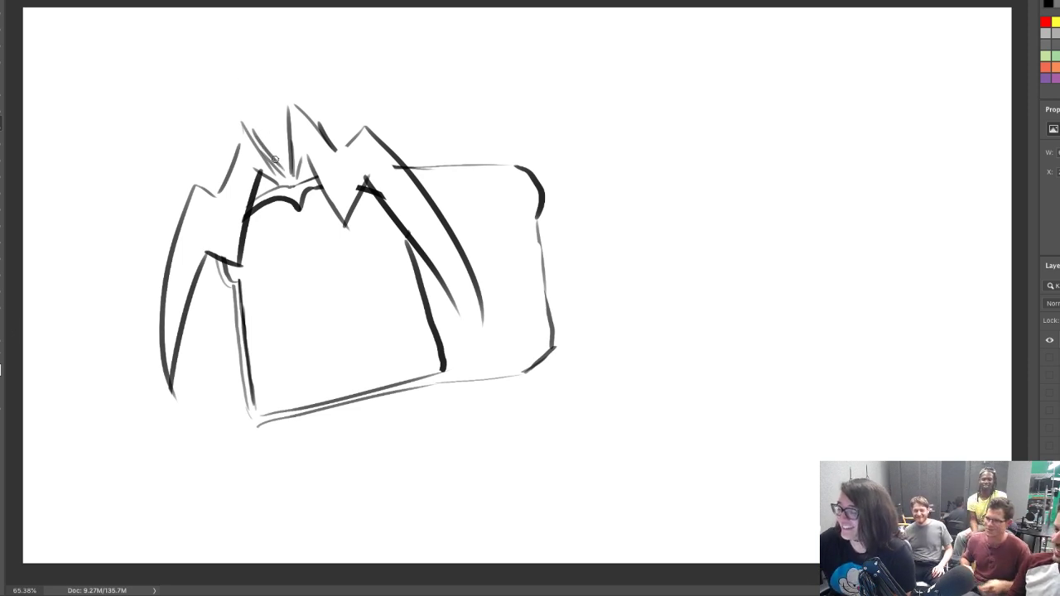
pyautogui.moveTo(273, 160)
pyautogui.mouseDown()
pyautogui.moveTo(298, 35)
pyautogui.moveTo(301, 118)
pyautogui.mouseUp()
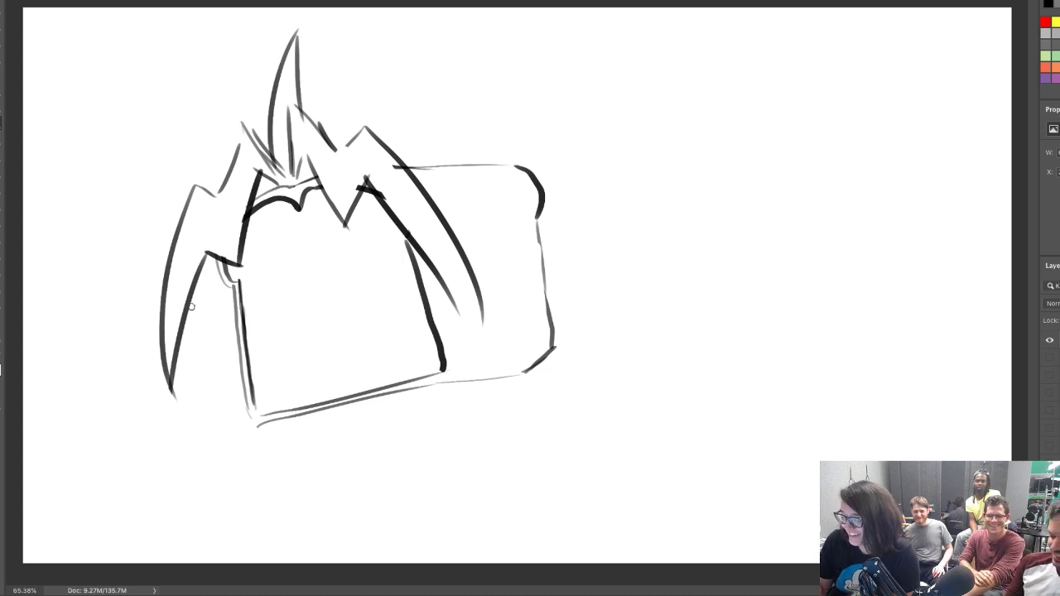
pyautogui.moveTo(191, 306); pyautogui.dragTo(219, 261)
pyautogui.moveTo(164, 294); pyautogui.dragTo(153, 328)
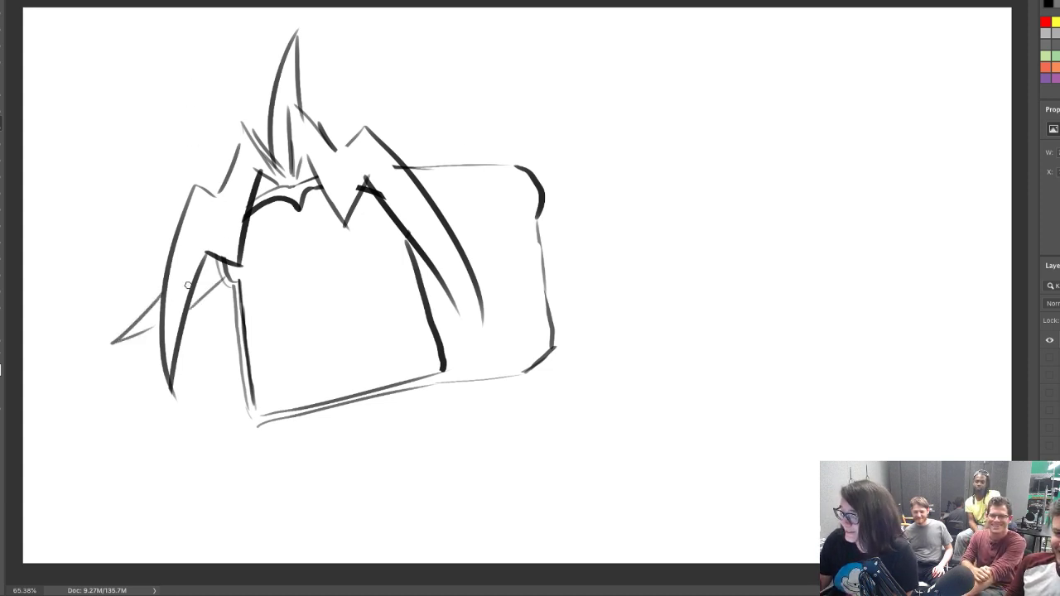
# Add hair spikes behind the right lock, a tall one right of the crown, and a short one above the left lock
pyautogui.moveTo(320, 94)
pyautogui.mouseDown()
pyautogui.moveTo(345, 129)
pyautogui.moveTo(477, 238)
pyautogui.mouseUp()
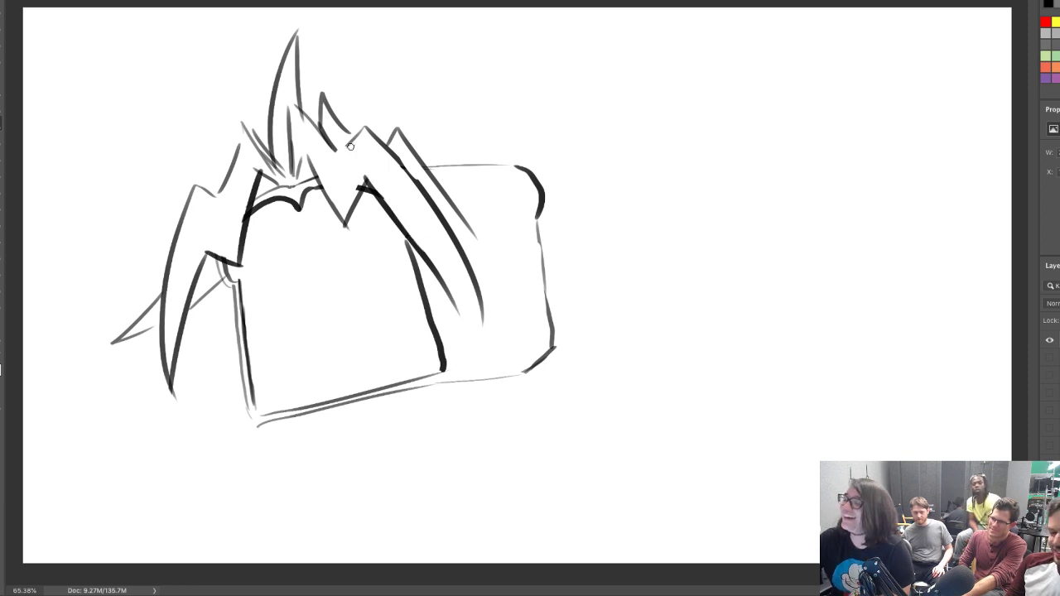
pyautogui.moveTo(504, 254); pyautogui.dragTo(448, 240)
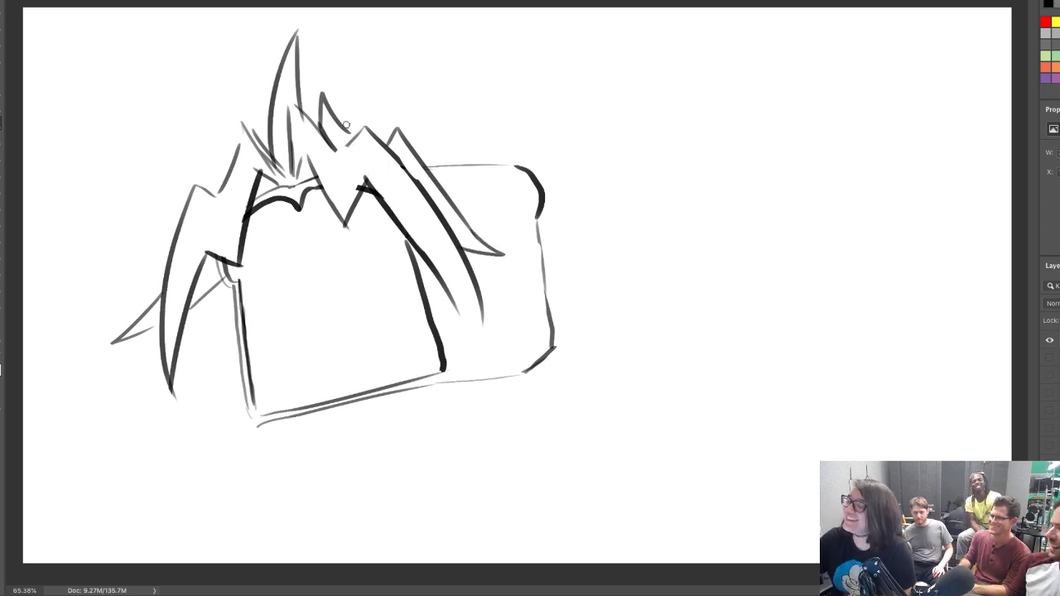
pyautogui.moveTo(346, 124)
pyautogui.mouseDown()
pyautogui.moveTo(400, 56)
pyautogui.moveTo(374, 141)
pyautogui.mouseUp()
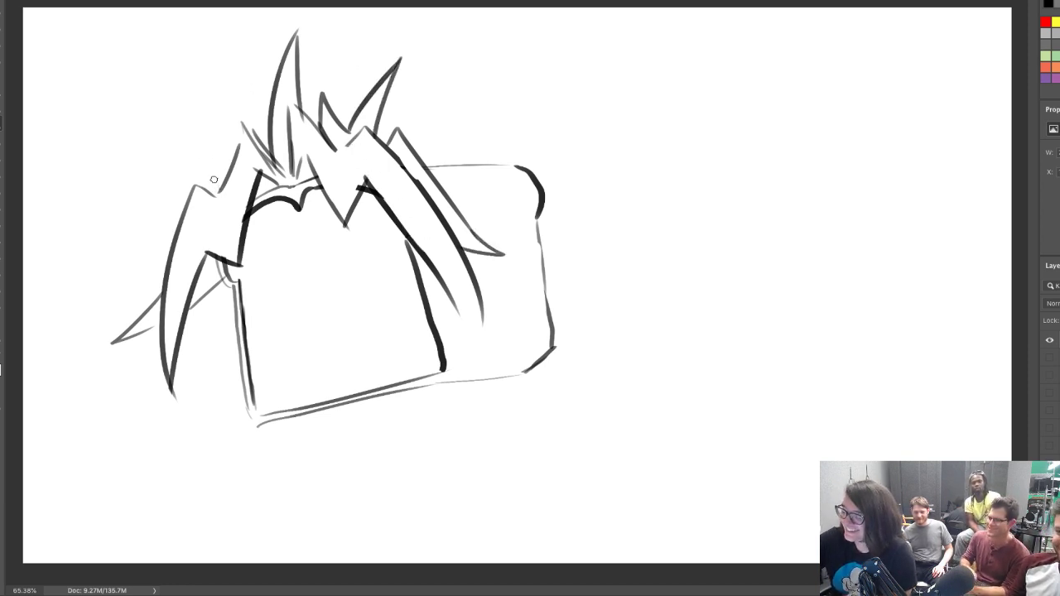
pyautogui.moveTo(214, 178)
pyautogui.mouseDown()
pyautogui.moveTo(193, 110)
pyautogui.moveTo(214, 173)
pyautogui.moveTo(204, 143)
pyautogui.mouseUp()
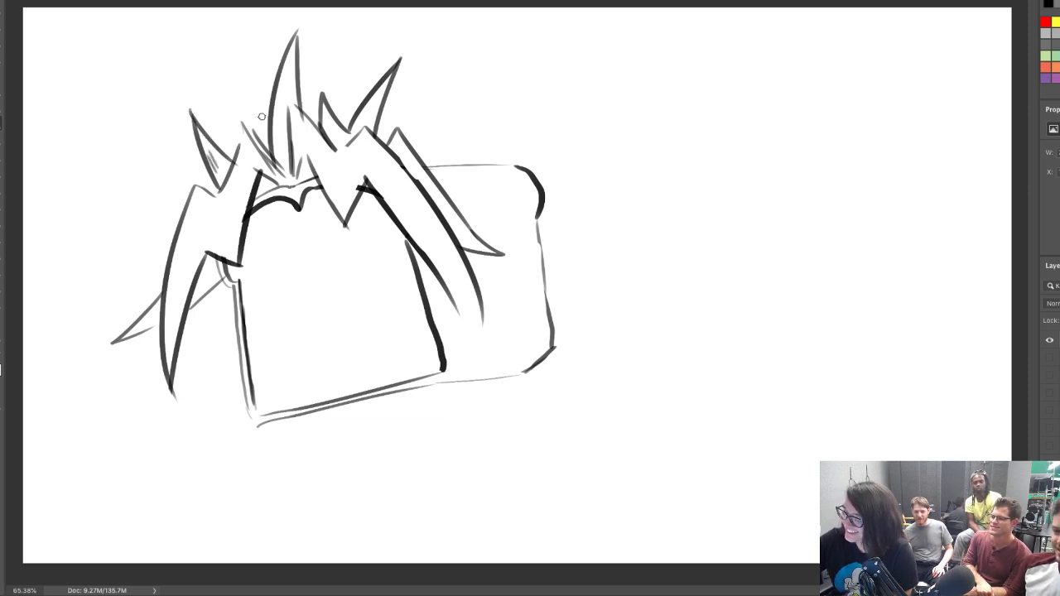
# Add short hatching strokes inside the crown spikes and on the left and right hair locks
pyautogui.moveTo(274, 129)
pyautogui.mouseDown()
pyautogui.moveTo(274, 98)
pyautogui.moveTo(279, 113)
pyautogui.mouseUp()
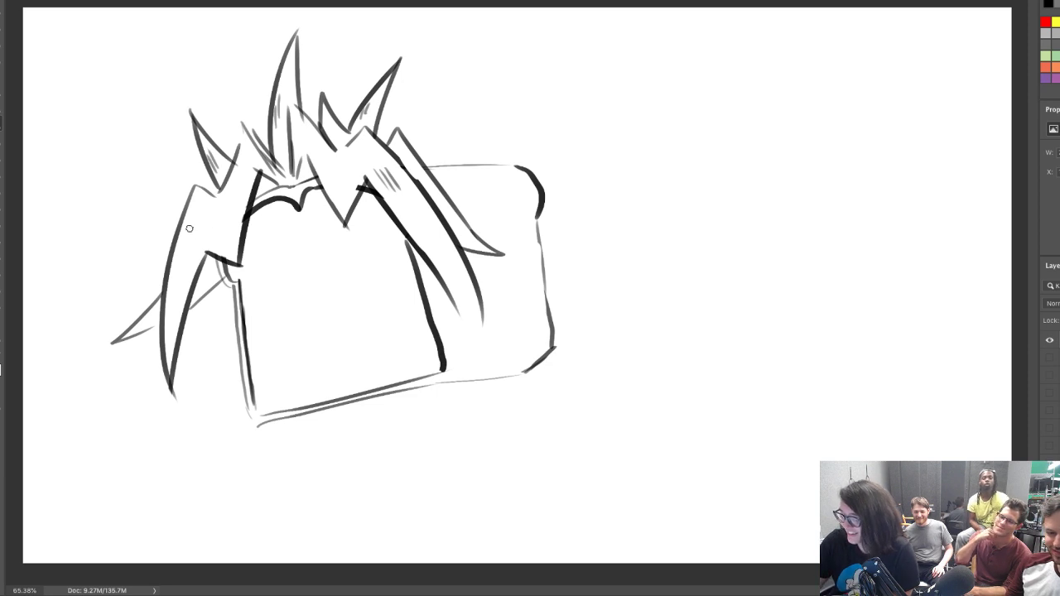
pyautogui.moveTo(189, 233); pyautogui.dragTo(191, 221)
pyautogui.moveTo(195, 230); pyautogui.dragTo(198, 214)
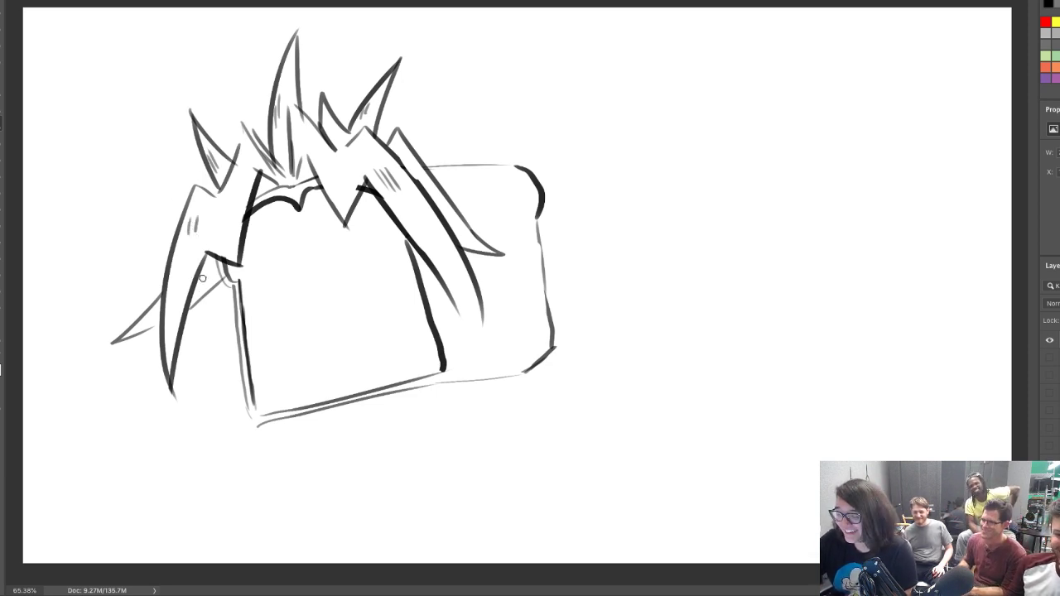
# Draw a back row of large hair spikes fanning around the crown, ending in a small spike above the loaf's top edge
pyautogui.moveTo(180, 207)
pyautogui.mouseDown()
pyautogui.moveTo(149, 129)
pyautogui.moveTo(162, 158)
pyautogui.moveTo(197, 166)
pyautogui.mouseUp()
pyautogui.moveTo(213, 131)
pyautogui.mouseDown()
pyautogui.moveTo(226, 40)
pyautogui.moveTo(259, 88)
pyautogui.moveTo(343, 22)
pyautogui.mouseUp()
pyautogui.moveTo(343, 23)
pyautogui.mouseDown()
pyautogui.moveTo(362, 81)
pyautogui.moveTo(447, 73)
pyautogui.moveTo(426, 172)
pyautogui.mouseUp()
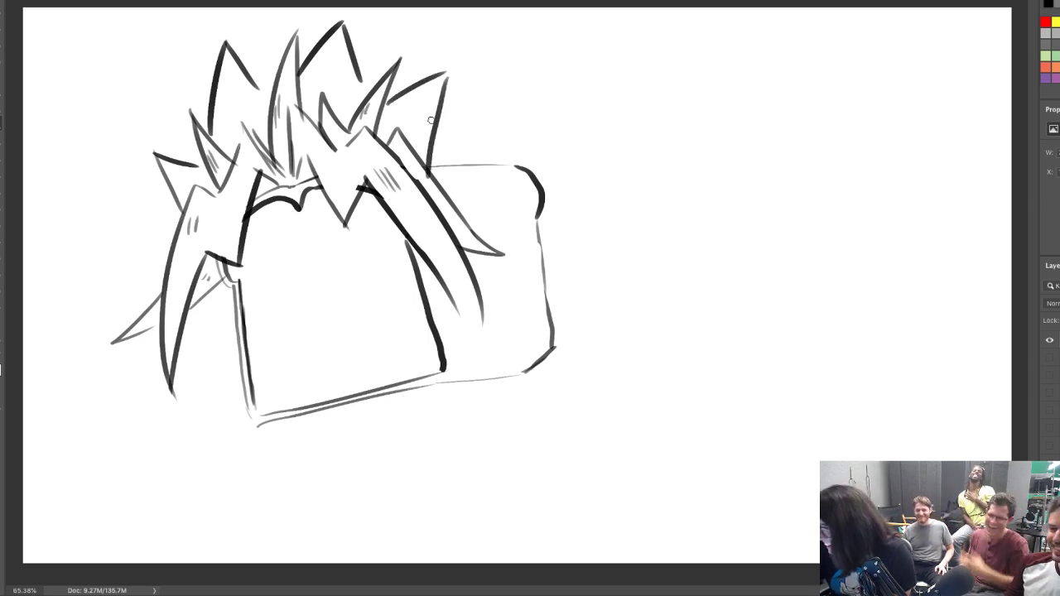
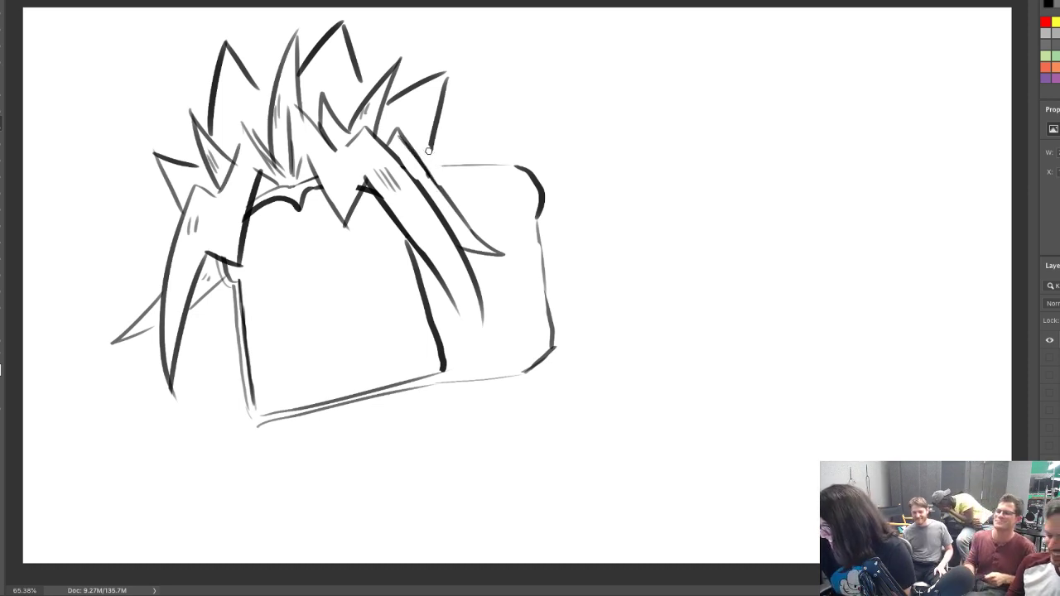
pyautogui.moveTo(425, 150)
pyautogui.mouseDown()
pyautogui.moveTo(472, 155)
pyautogui.moveTo(439, 187)
pyautogui.mouseUp()
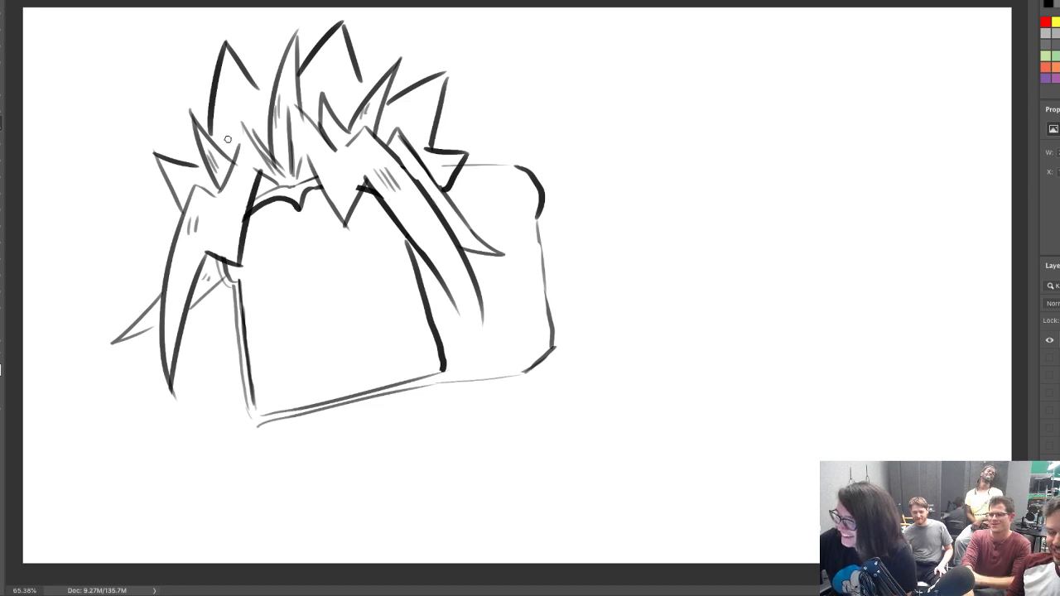
# Draw inner edges in the tall and small back hair spikes on the left and fill them with solid black
pyautogui.moveTo(227, 139)
pyautogui.mouseDown()
pyautogui.moveTo(227, 55)
pyautogui.moveTo(236, 108)
pyautogui.mouseUp()
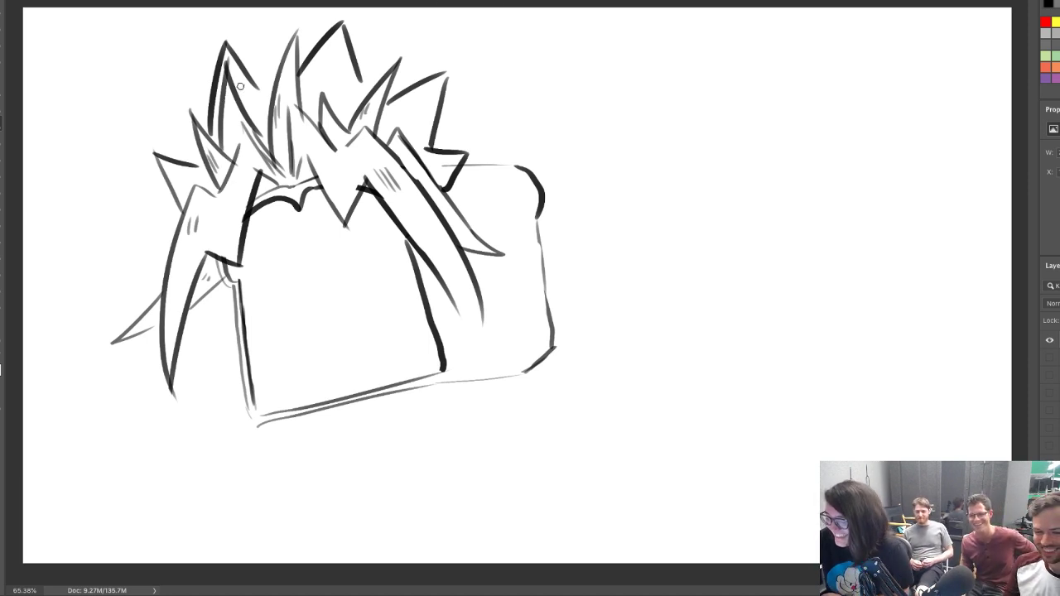
pyautogui.moveTo(226, 65)
pyautogui.mouseDown()
pyautogui.moveTo(256, 125)
pyautogui.moveTo(230, 93)
pyautogui.mouseUp()
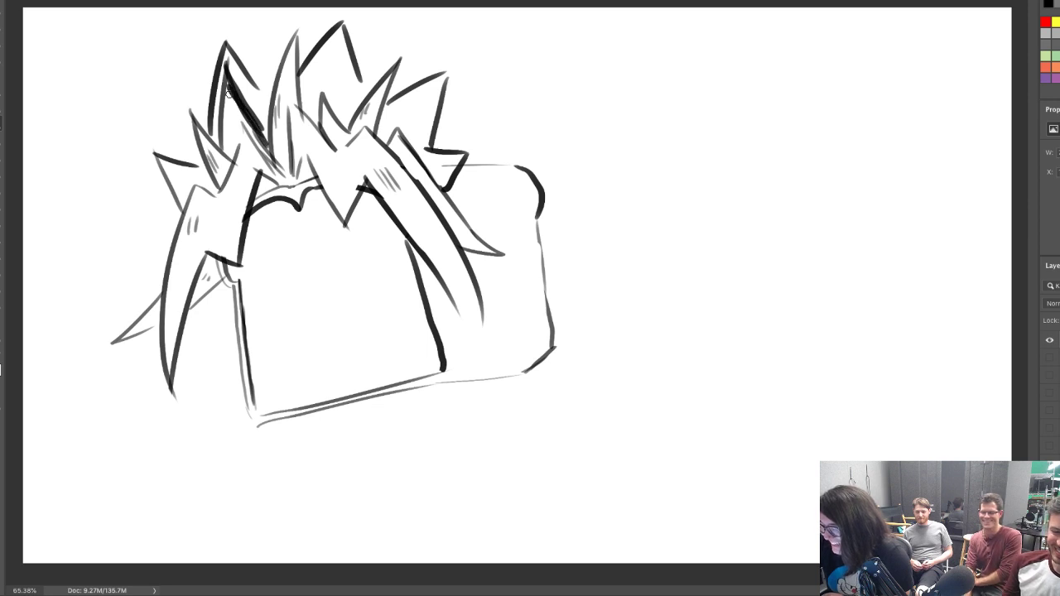
pyautogui.moveTo(233, 156)
pyautogui.mouseDown()
pyautogui.moveTo(238, 110)
pyautogui.moveTo(229, 131)
pyautogui.moveTo(235, 104)
pyautogui.mouseUp()
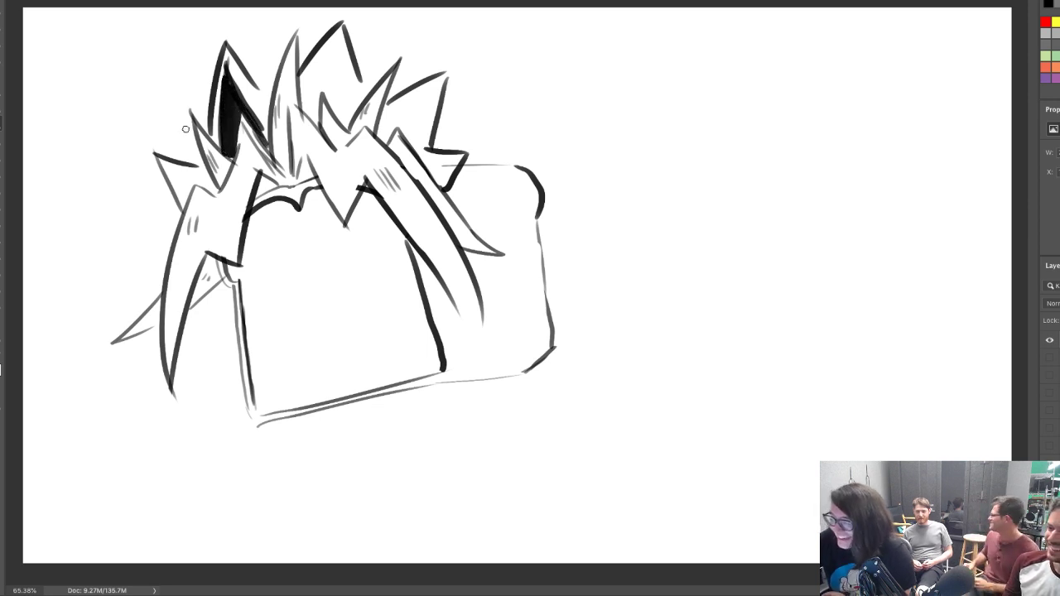
pyautogui.moveTo(177, 184)
pyautogui.mouseDown()
pyautogui.moveTo(184, 197)
pyautogui.moveTo(206, 185)
pyautogui.moveTo(184, 194)
pyautogui.mouseUp()
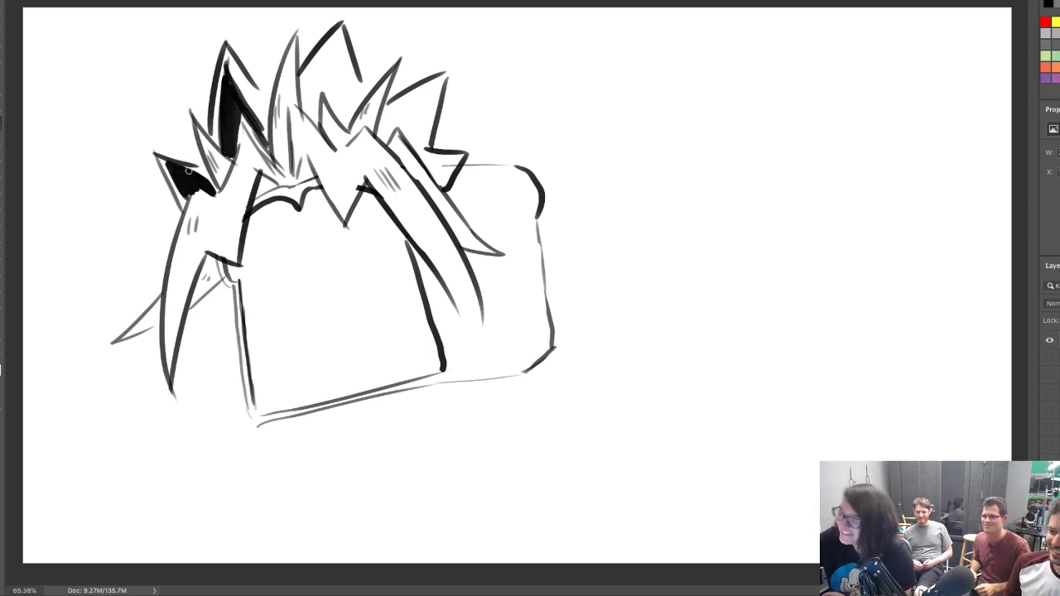
# Fill the back spikes from the crown to the loaf's top edge with black, and darken the loaf's lower side edge
pyautogui.moveTo(305, 87)
pyautogui.mouseDown()
pyautogui.moveTo(342, 35)
pyautogui.moveTo(346, 106)
pyautogui.moveTo(300, 104)
pyautogui.moveTo(318, 122)
pyautogui.moveTo(321, 73)
pyautogui.moveTo(317, 115)
pyautogui.moveTo(324, 77)
pyautogui.moveTo(339, 121)
pyautogui.moveTo(338, 50)
pyautogui.mouseUp()
pyautogui.moveTo(338, 50)
pyautogui.mouseDown()
pyautogui.moveTo(326, 86)
pyautogui.moveTo(326, 64)
pyautogui.mouseUp()
pyautogui.moveTo(325, 64)
pyautogui.mouseDown()
pyautogui.moveTo(335, 109)
pyautogui.moveTo(319, 82)
pyautogui.mouseUp()
pyautogui.moveTo(319, 82)
pyautogui.mouseDown()
pyautogui.moveTo(339, 120)
pyautogui.moveTo(309, 112)
pyautogui.mouseUp()
pyautogui.moveTo(386, 118)
pyautogui.mouseDown()
pyautogui.moveTo(428, 86)
pyautogui.moveTo(419, 121)
pyautogui.moveTo(383, 124)
pyautogui.moveTo(421, 95)
pyautogui.mouseUp()
pyautogui.moveTo(406, 141); pyautogui.dragTo(422, 105)
pyautogui.moveTo(421, 159)
pyautogui.mouseDown()
pyautogui.moveTo(451, 178)
pyautogui.moveTo(426, 161)
pyautogui.mouseUp()
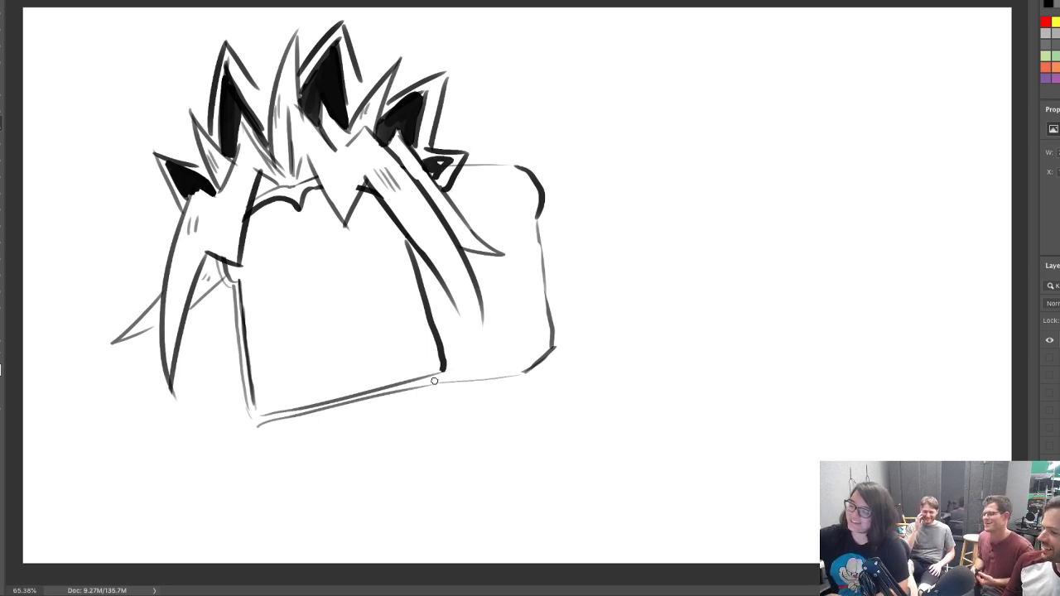
pyautogui.moveTo(434, 382)
pyautogui.mouseDown()
pyautogui.moveTo(508, 385)
pyautogui.moveTo(486, 383)
pyautogui.moveTo(536, 370)
pyautogui.mouseUp()
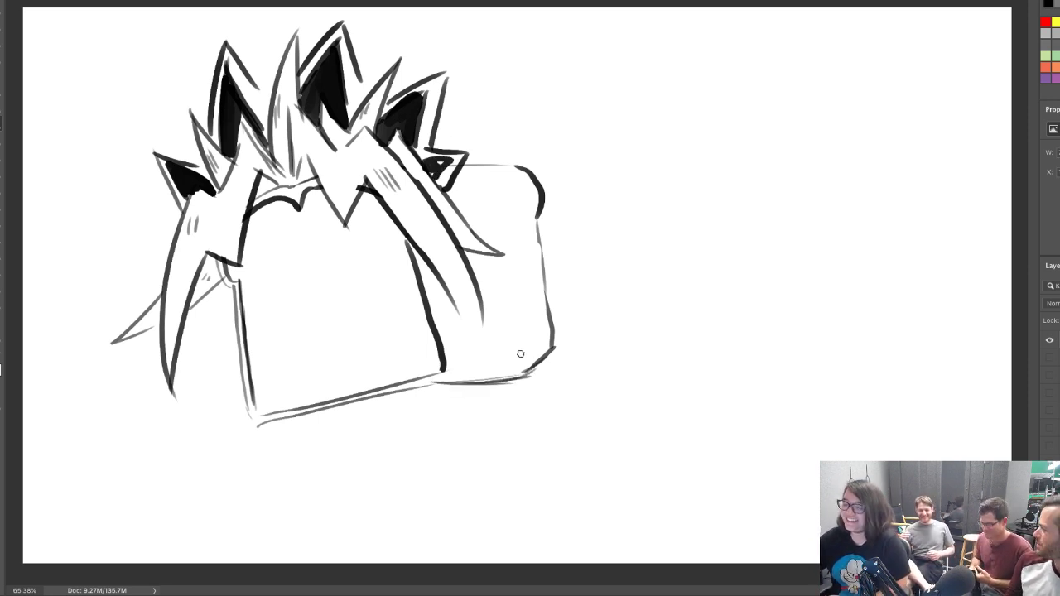
pyautogui.moveTo(194, 195)
pyautogui.mouseDown()
pyautogui.moveTo(217, 203)
pyautogui.moveTo(212, 190)
pyautogui.moveTo(235, 161)
pyautogui.mouseUp()
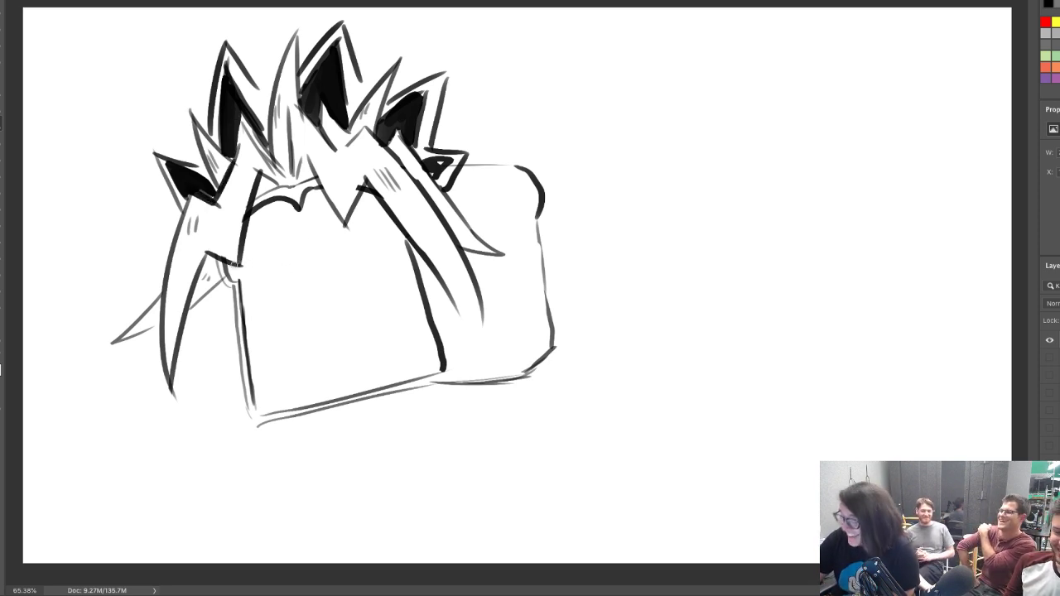
# Draw angry slanted brows with furrow lines, two round eyes with lines beneath them, and short nose strokes on the loaf's front
pyautogui.moveTo(230, 265); pyautogui.dragTo(290, 234)
pyautogui.moveTo(252, 310)
pyautogui.mouseDown()
pyautogui.moveTo(274, 257)
pyautogui.moveTo(251, 259)
pyautogui.moveTo(267, 285)
pyautogui.mouseUp()
pyautogui.moveTo(269, 232)
pyautogui.mouseDown()
pyautogui.moveTo(301, 239)
pyautogui.moveTo(292, 221)
pyautogui.moveTo(320, 232)
pyautogui.mouseUp()
pyautogui.moveTo(338, 192)
pyautogui.mouseDown()
pyautogui.moveTo(335, 228)
pyautogui.moveTo(373, 208)
pyautogui.mouseUp()
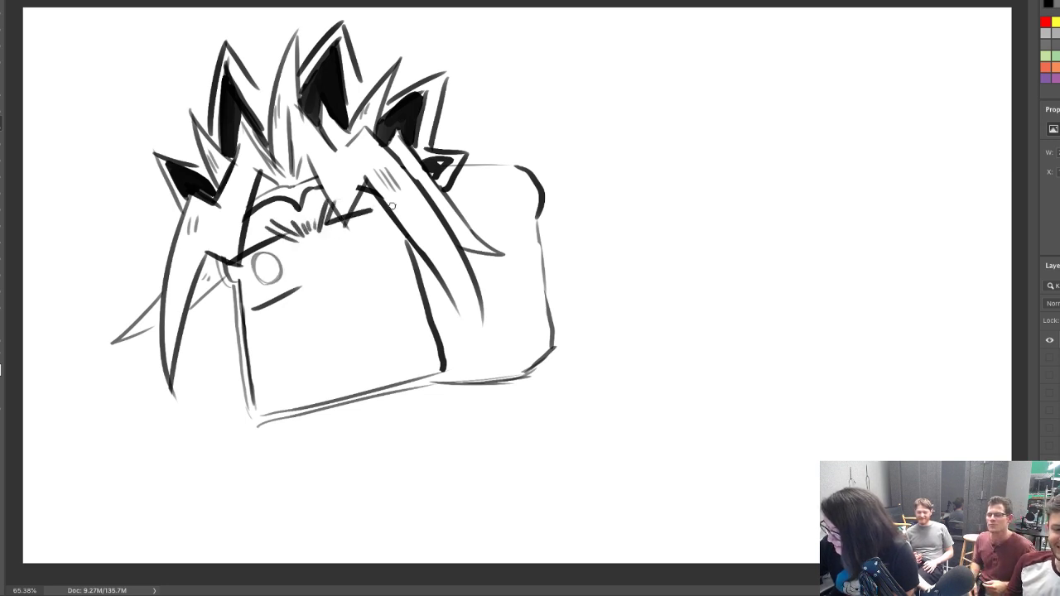
pyautogui.moveTo(338, 270)
pyautogui.mouseDown()
pyautogui.moveTo(396, 258)
pyautogui.moveTo(341, 239)
pyautogui.moveTo(368, 249)
pyautogui.mouseUp()
pyautogui.moveTo(307, 268)
pyautogui.mouseDown()
pyautogui.moveTo(302, 287)
pyautogui.moveTo(313, 282)
pyautogui.mouseUp()
# Draw an open shouting mouth with teeth and a tongue, shade its dark interior, and add pupils to both eyes
pyautogui.moveTo(328, 266)
pyautogui.mouseDown()
pyautogui.moveTo(301, 307)
pyautogui.moveTo(313, 361)
pyautogui.moveTo(342, 351)
pyautogui.mouseUp()
pyautogui.moveTo(321, 296)
pyautogui.mouseDown()
pyautogui.moveTo(371, 337)
pyautogui.moveTo(340, 348)
pyautogui.moveTo(312, 334)
pyautogui.moveTo(305, 350)
pyautogui.moveTo(359, 327)
pyautogui.mouseUp()
pyautogui.moveTo(299, 315); pyautogui.dragTo(347, 303)
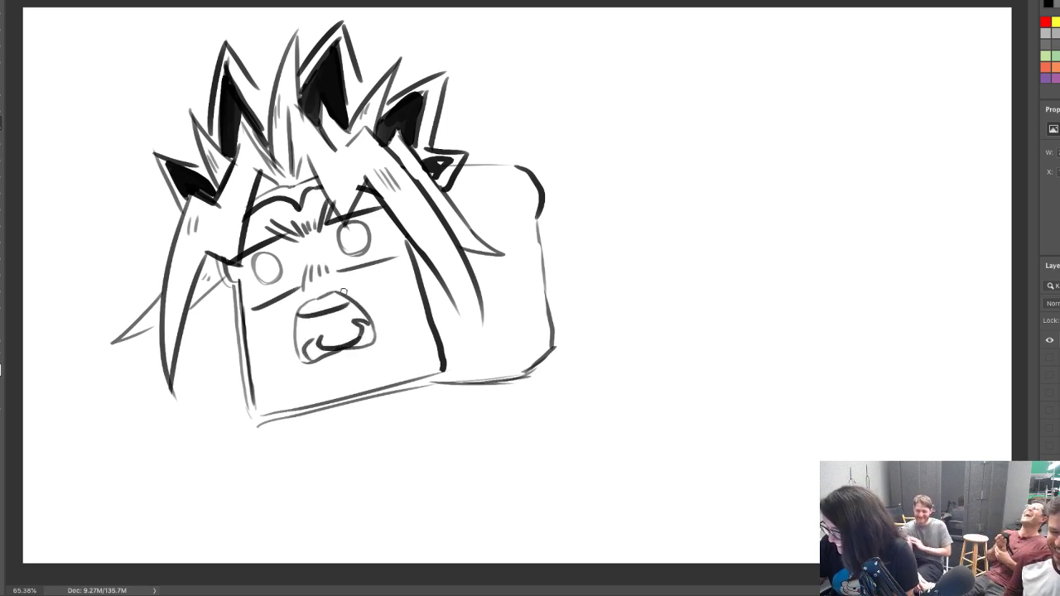
pyautogui.moveTo(304, 360)
pyautogui.mouseDown()
pyautogui.moveTo(299, 319)
pyautogui.moveTo(302, 334)
pyautogui.moveTo(324, 315)
pyautogui.moveTo(340, 325)
pyautogui.mouseUp()
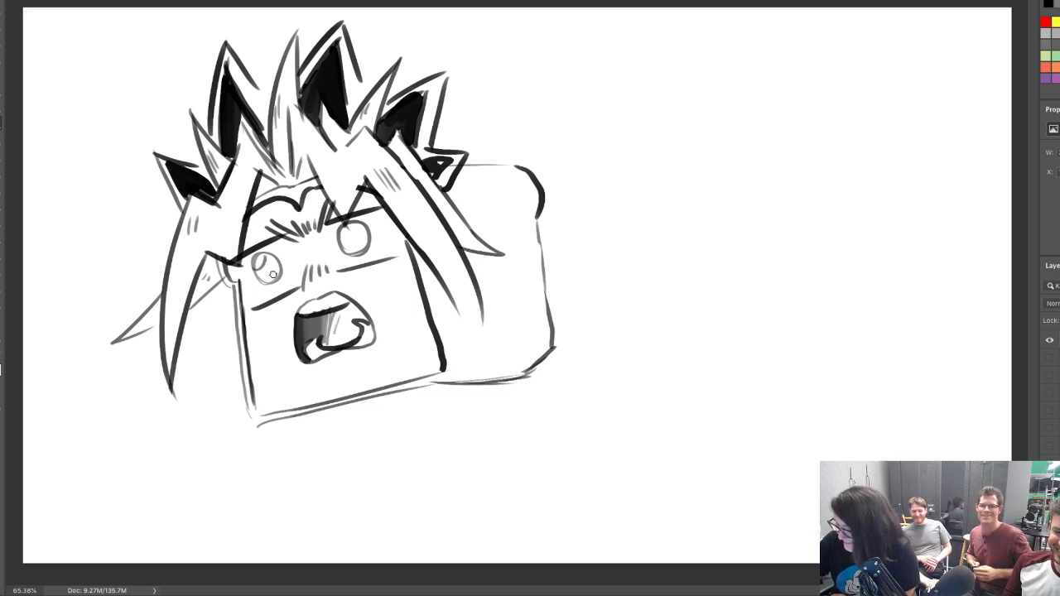
pyautogui.moveTo(275, 279); pyautogui.dragTo(265, 273)
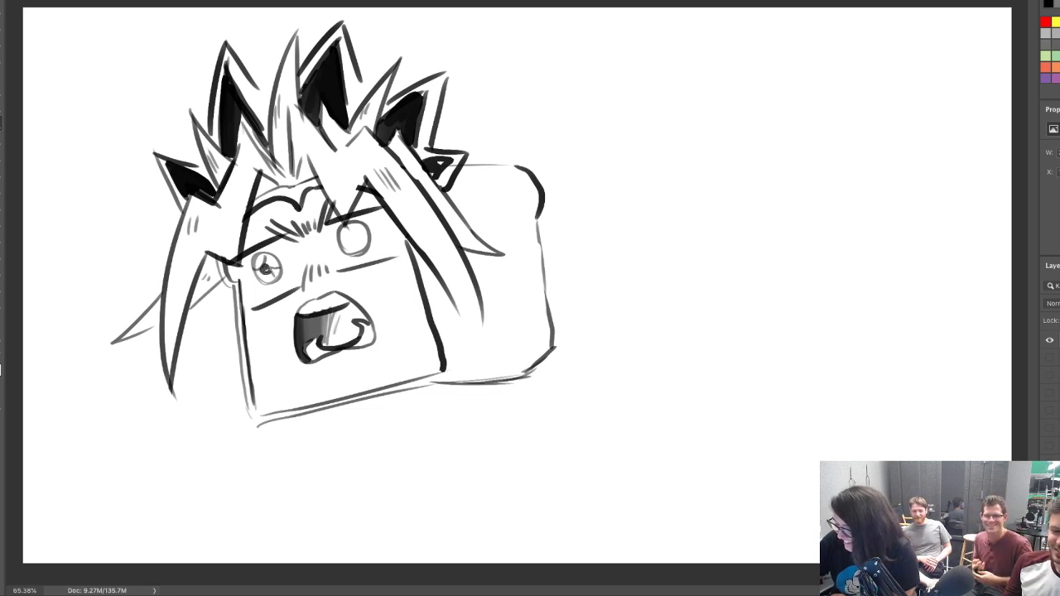
pyautogui.moveTo(338, 242)
pyautogui.mouseDown()
pyautogui.moveTo(348, 234)
pyautogui.moveTo(353, 243)
pyautogui.mouseUp()
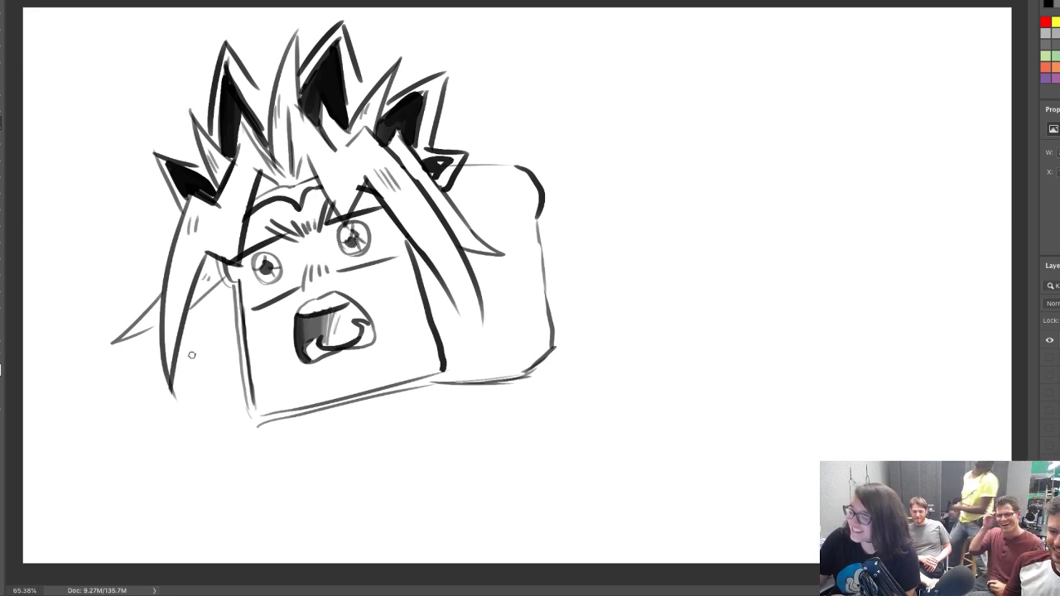
# Add a jagged shout mark left of the hair, and thicken the under-eye lines and the loaf's top back edge
pyautogui.moveTo(134, 254)
pyautogui.mouseDown()
pyautogui.moveTo(152, 231)
pyautogui.moveTo(139, 149)
pyautogui.mouseUp()
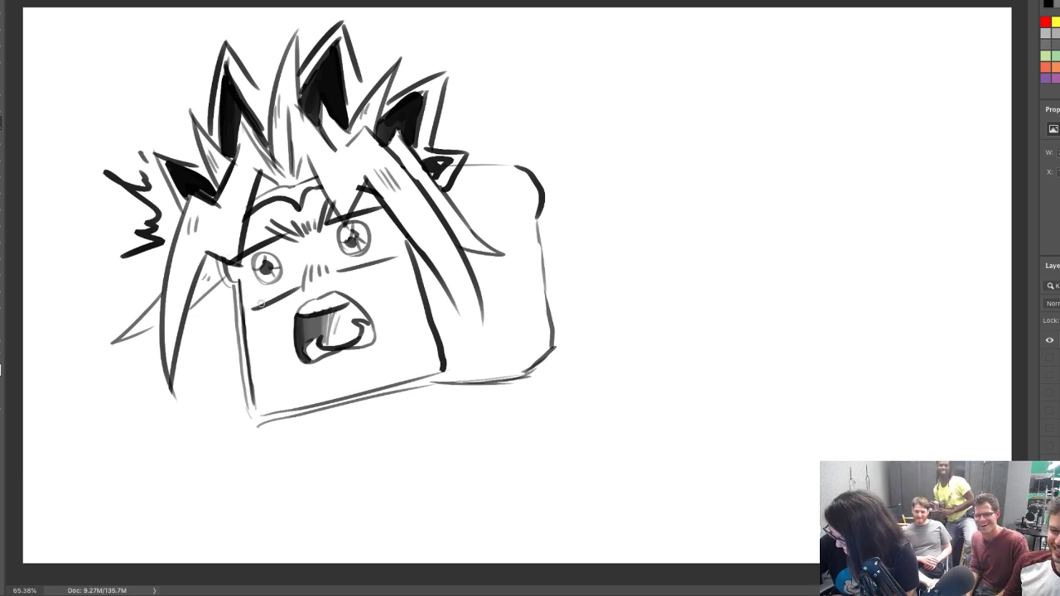
pyautogui.moveTo(250, 313)
pyautogui.mouseDown()
pyautogui.moveTo(342, 270)
pyautogui.moveTo(402, 265)
pyautogui.mouseUp()
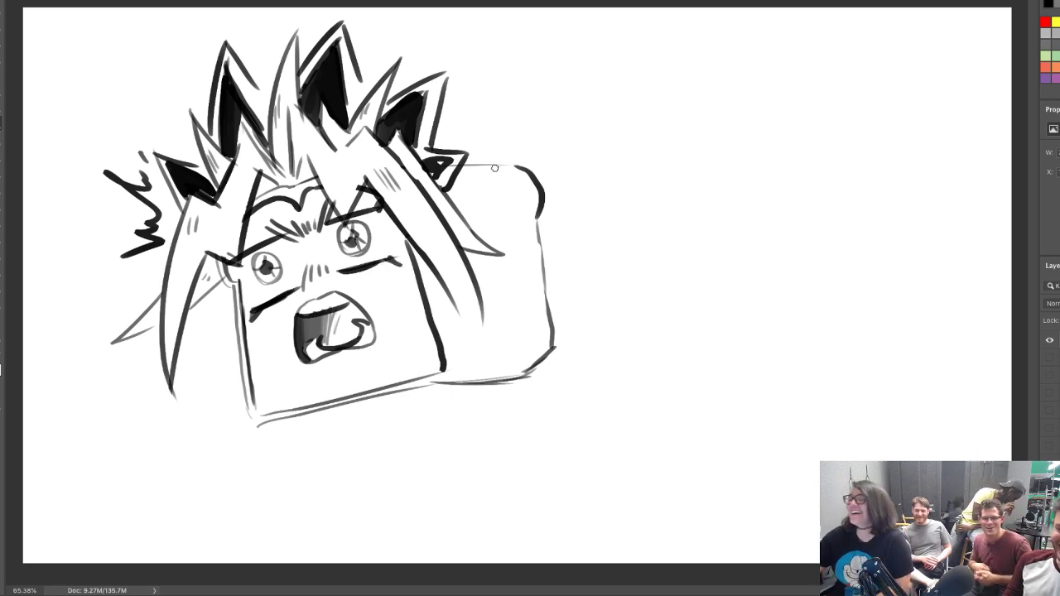
pyautogui.moveTo(467, 164); pyautogui.dragTo(516, 168)
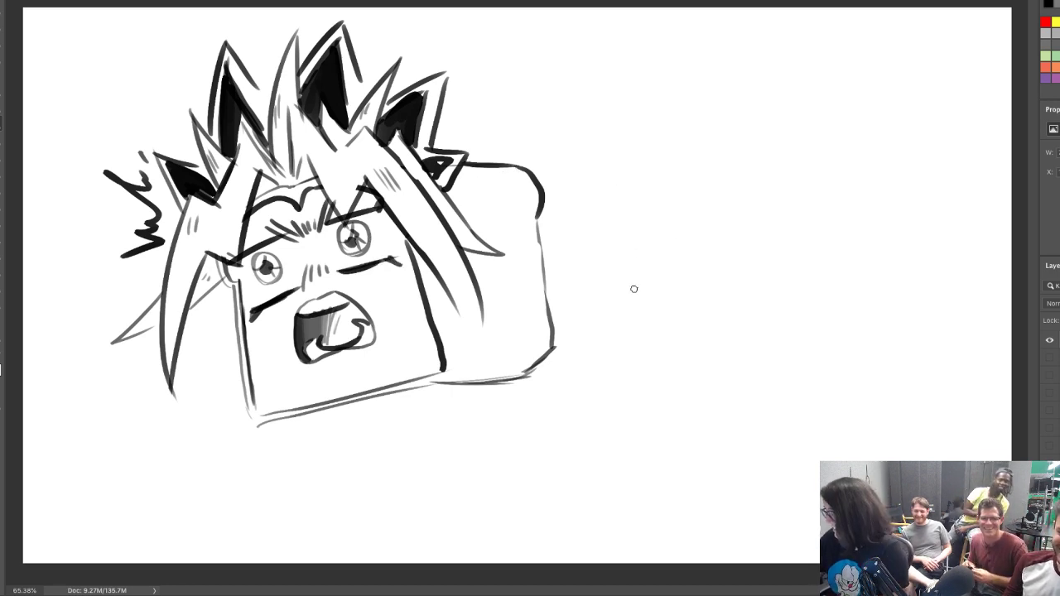
# Sketch a large round head outline to the right of the loaf and erase the smaller circle inside it
pyautogui.moveTo(631, 326)
pyautogui.mouseDown()
pyautogui.moveTo(700, 84)
pyautogui.moveTo(736, 72)
pyautogui.moveTo(888, 174)
pyautogui.moveTo(909, 330)
pyautogui.mouseUp()
pyautogui.moveTo(712, 47)
pyautogui.mouseDown()
pyautogui.moveTo(565, 199)
pyautogui.moveTo(739, 408)
pyautogui.mouseUp()
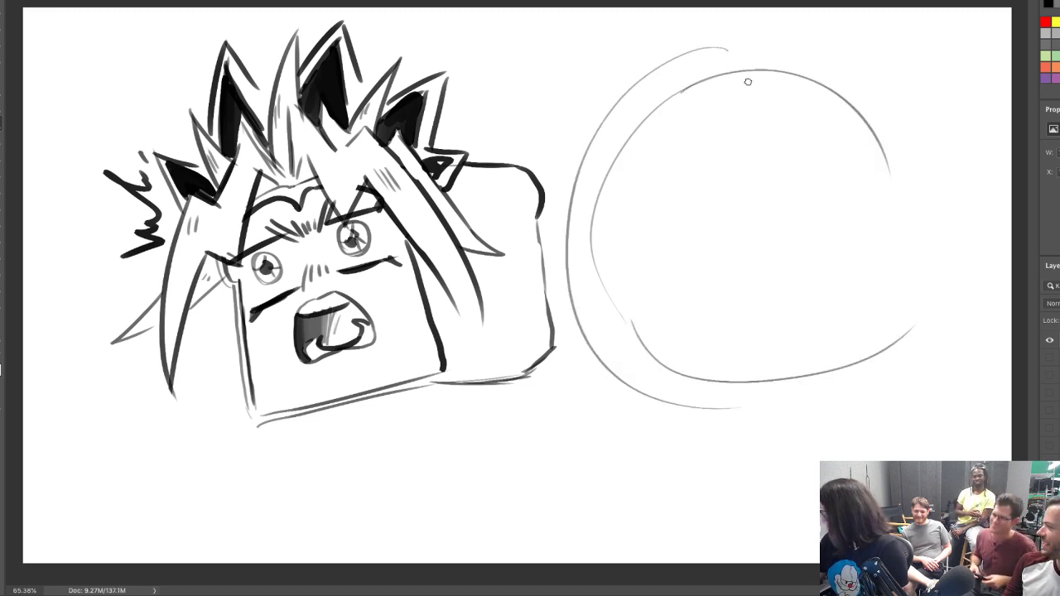
pyautogui.moveTo(752, 49)
pyautogui.mouseDown()
pyautogui.moveTo(911, 145)
pyautogui.moveTo(870, 391)
pyautogui.mouseUp()
pyautogui.press('e')
pyautogui.moveTo(593, 223)
pyautogui.mouseDown()
pyautogui.moveTo(607, 296)
pyautogui.moveTo(638, 337)
pyautogui.moveTo(603, 216)
pyautogui.moveTo(623, 133)
pyautogui.moveTo(721, 75)
pyautogui.moveTo(783, 74)
pyautogui.moveTo(831, 97)
pyautogui.moveTo(804, 63)
pyautogui.moveTo(902, 188)
pyautogui.moveTo(876, 187)
pyautogui.moveTo(818, 297)
pyautogui.moveTo(722, 385)
pyautogui.moveTo(780, 382)
pyautogui.moveTo(725, 387)
pyautogui.moveTo(880, 346)
pyautogui.mouseUp()
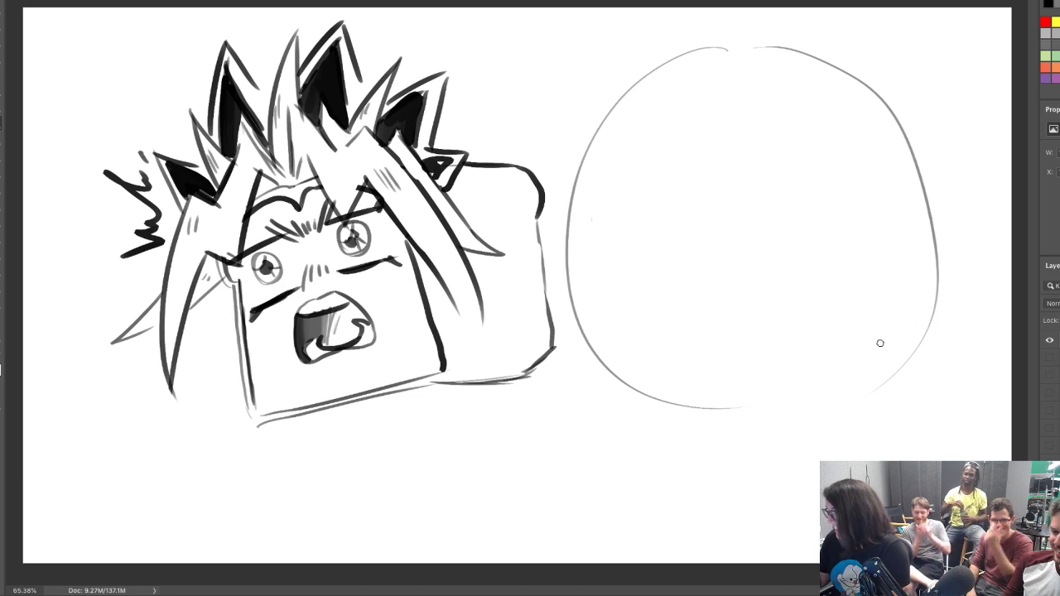
# Draw a small pointed nose and a wavy mouth line in the round head, redrawing the mouth's right half
pyautogui.moveTo(576, 193); pyautogui.dragTo(558, 209)
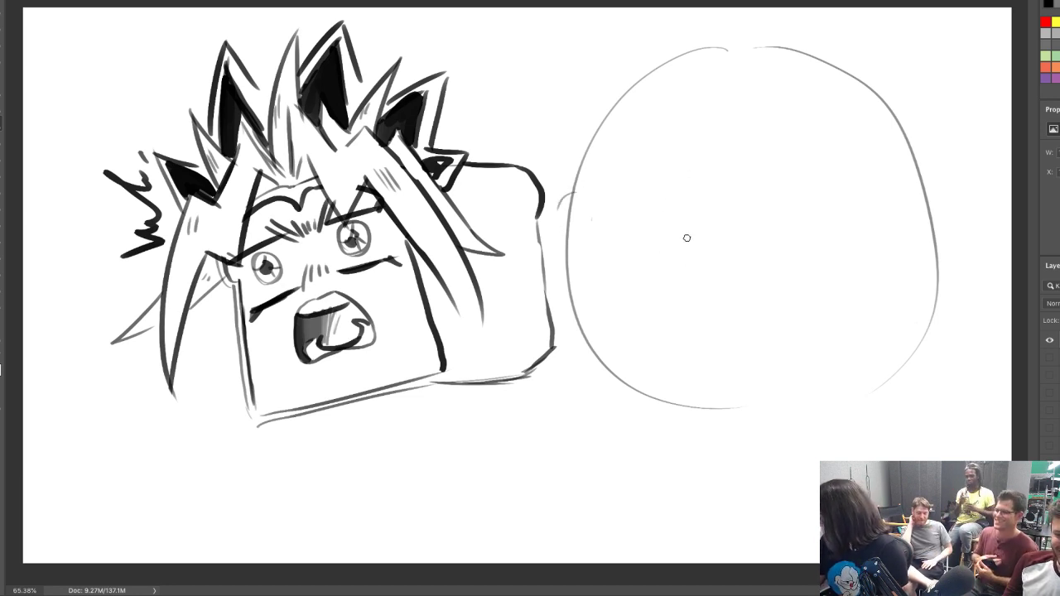
pyautogui.moveTo(676, 225)
pyautogui.mouseDown()
pyautogui.moveTo(714, 232)
pyautogui.moveTo(677, 226)
pyautogui.mouseUp()
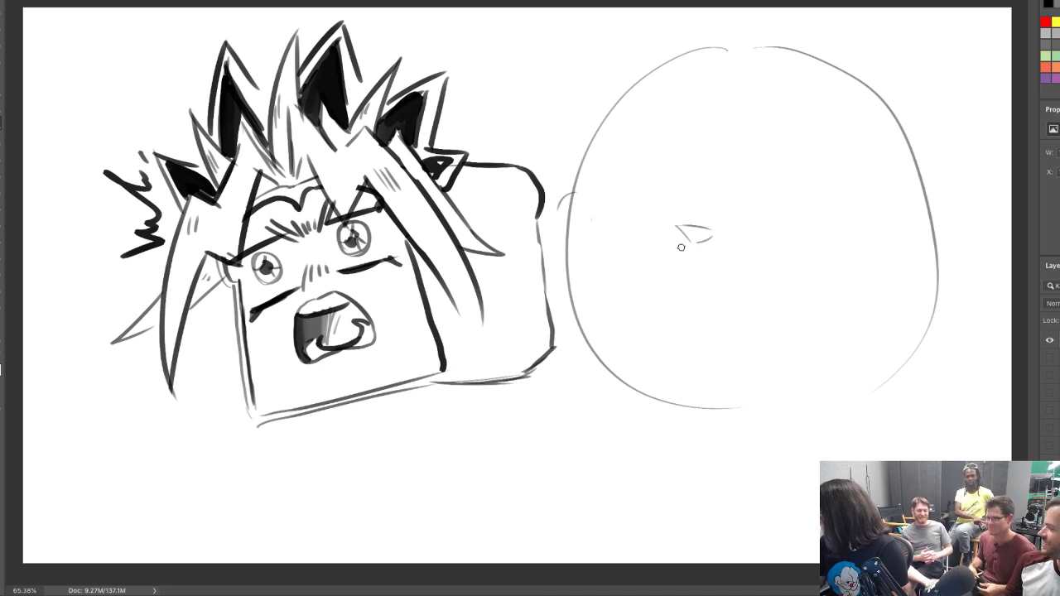
pyautogui.moveTo(605, 246)
pyautogui.mouseDown()
pyautogui.moveTo(627, 282)
pyautogui.moveTo(679, 264)
pyautogui.moveTo(618, 291)
pyautogui.moveTo(702, 247)
pyautogui.moveTo(752, 283)
pyautogui.mouseUp()
pyautogui.press('b')
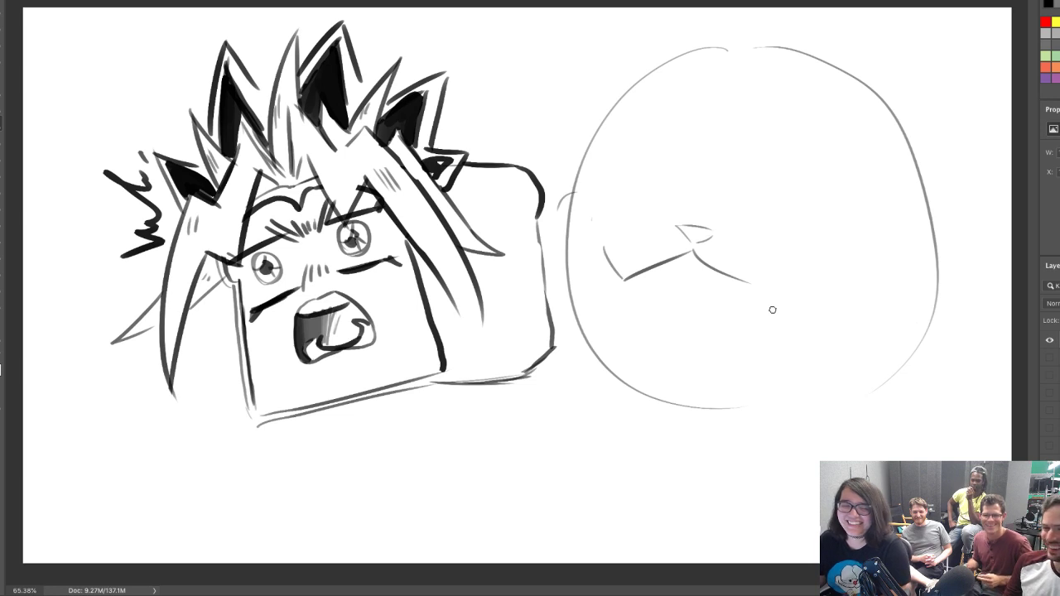
pyautogui.press('e')
pyautogui.moveTo(695, 252); pyautogui.dragTo(759, 293)
pyautogui.press('b')
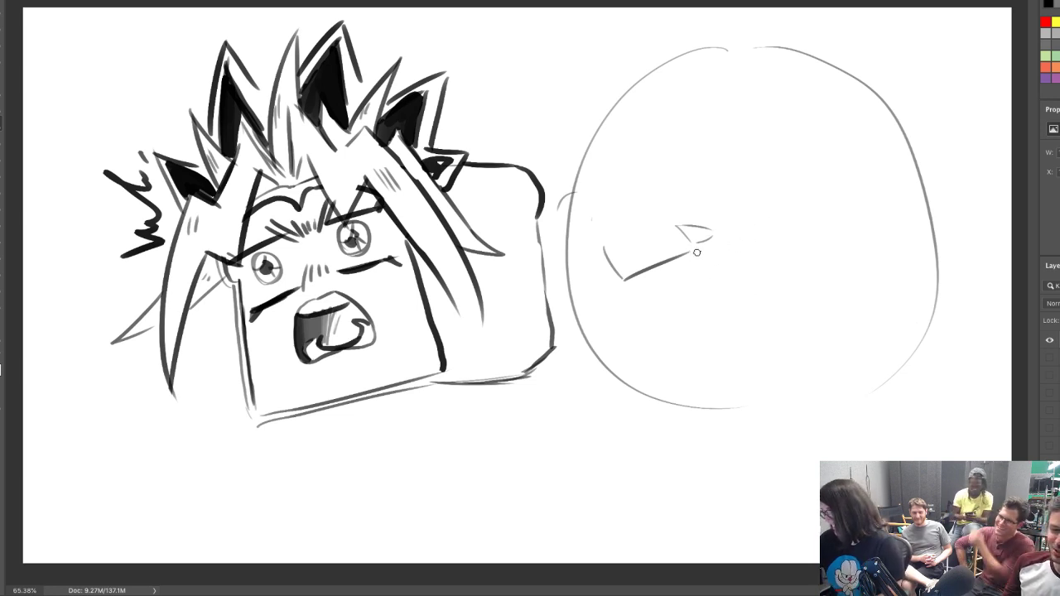
pyautogui.moveTo(696, 251)
pyautogui.mouseDown()
pyautogui.moveTo(760, 279)
pyautogui.moveTo(810, 277)
pyautogui.mouseUp()
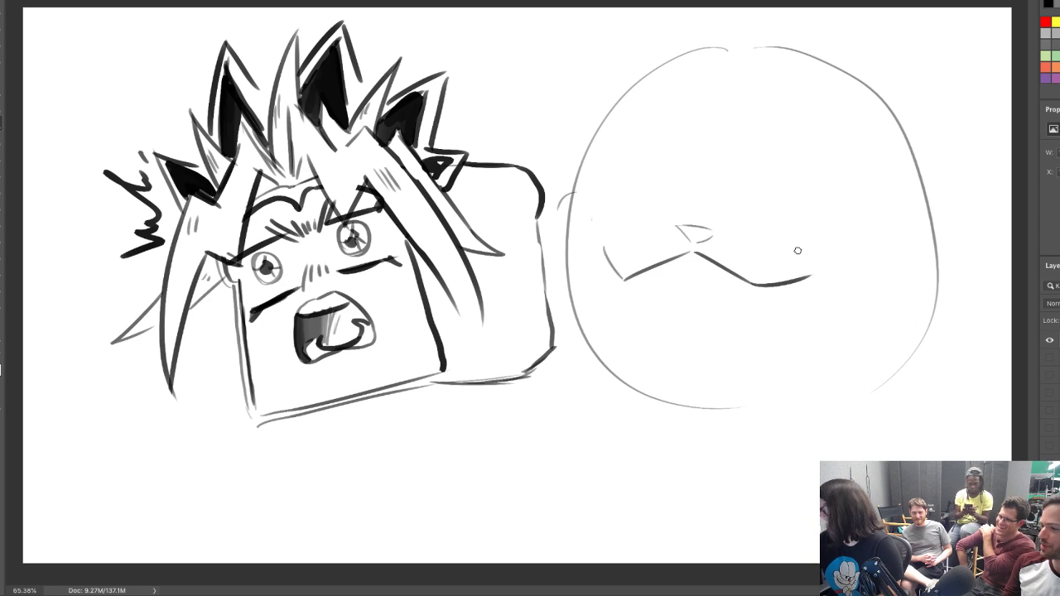
# Add curled mouth corners, rounded cheeks, and an upper lip contour, and thicken the nose and the mouth's left side
pyautogui.click(595, 239)
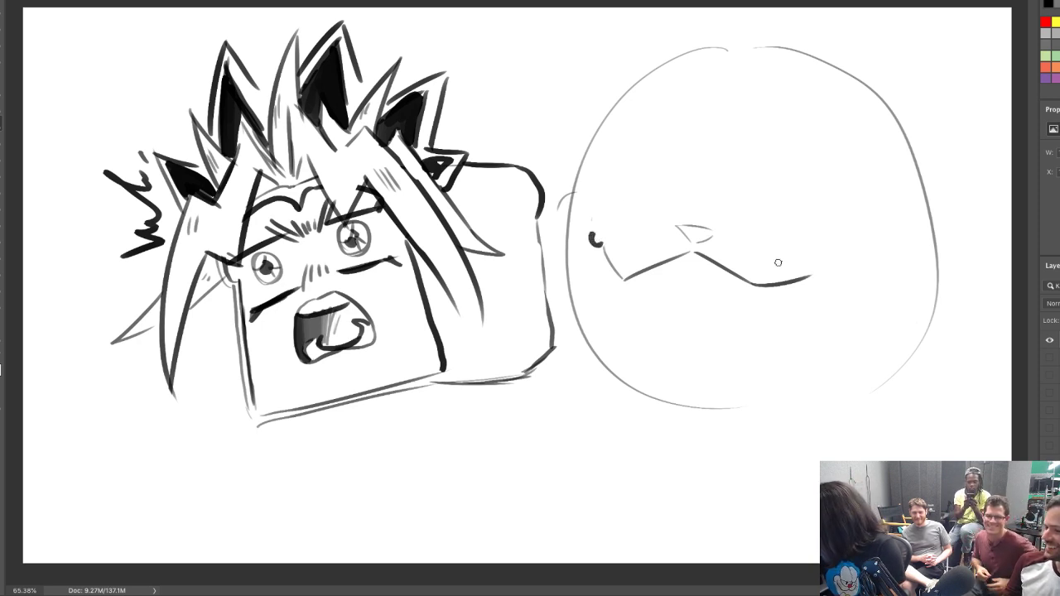
pyautogui.moveTo(811, 264); pyautogui.dragTo(827, 263)
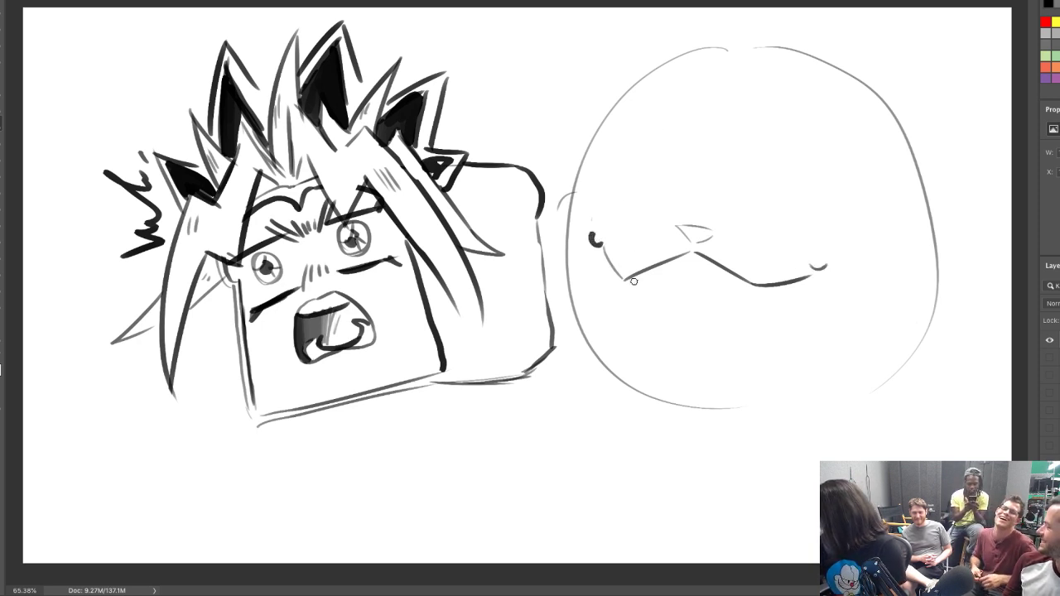
pyautogui.moveTo(598, 245)
pyautogui.mouseDown()
pyautogui.moveTo(630, 280)
pyautogui.moveTo(680, 262)
pyautogui.mouseUp()
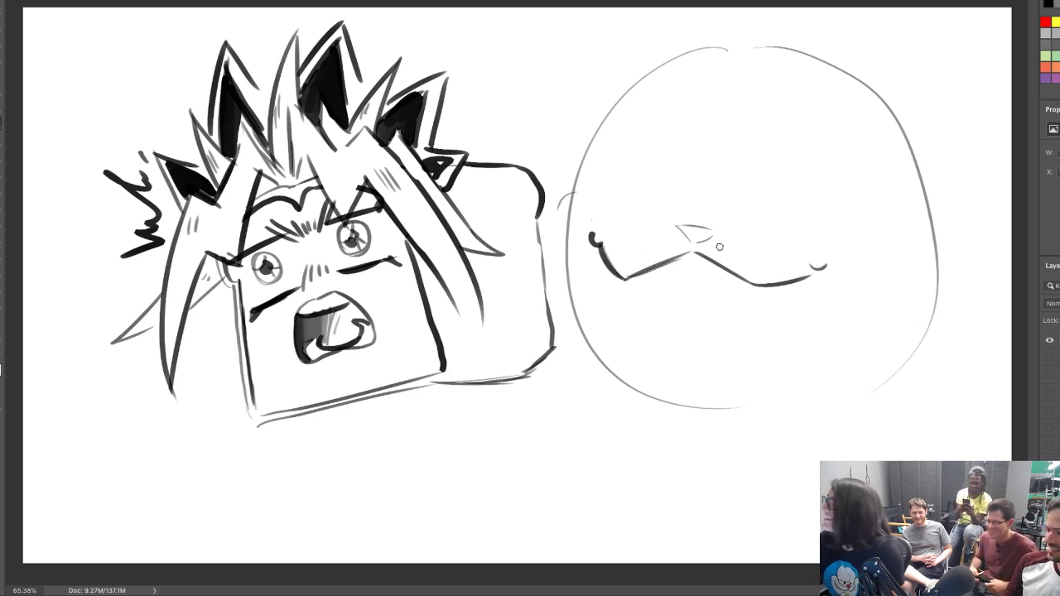
pyautogui.moveTo(564, 246)
pyautogui.mouseDown()
pyautogui.moveTo(680, 229)
pyautogui.moveTo(816, 260)
pyautogui.mouseUp()
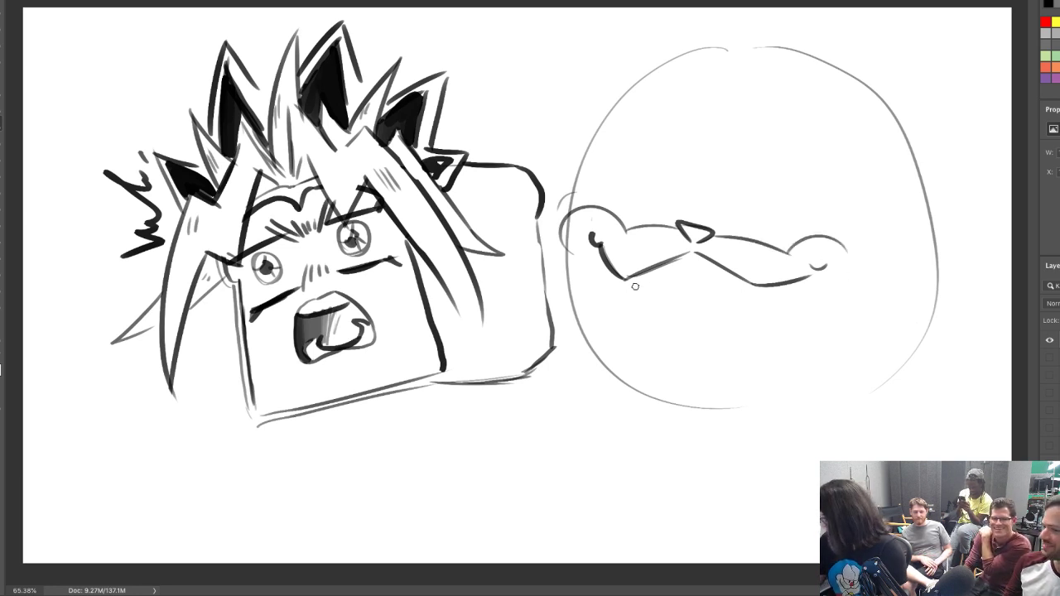
# Rework the middle of the mouth into a parted opening with a hooked right end, and add a short line below it
pyautogui.moveTo(651, 273)
pyautogui.mouseDown()
pyautogui.moveTo(714, 260)
pyautogui.moveTo(735, 272)
pyautogui.moveTo(702, 251)
pyautogui.moveTo(735, 246)
pyautogui.moveTo(742, 272)
pyautogui.moveTo(717, 268)
pyautogui.mouseUp()
pyautogui.press('e')
pyautogui.press('e')
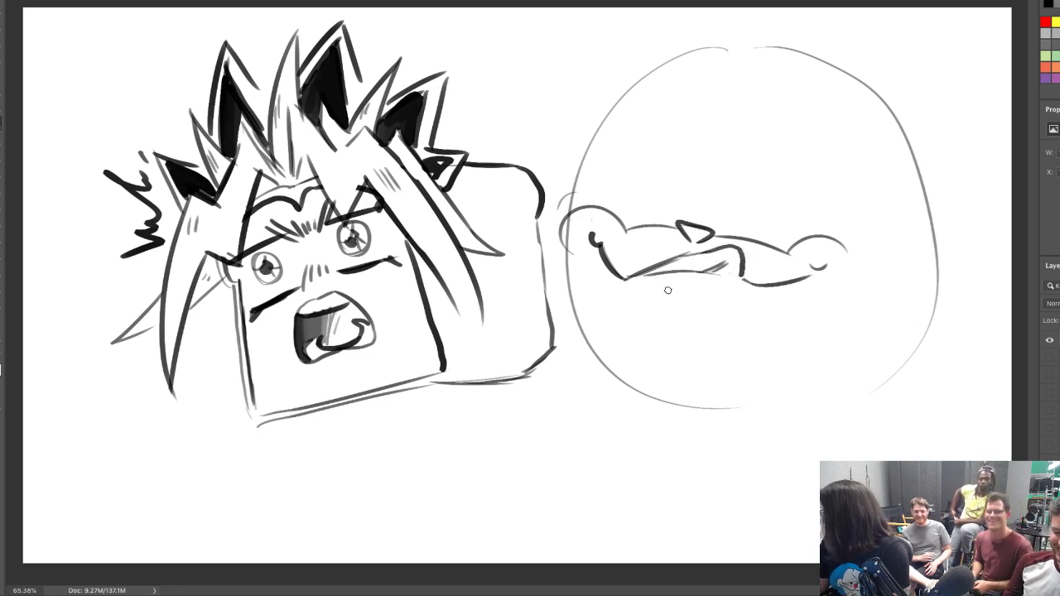
pyautogui.moveTo(668, 291); pyautogui.dragTo(697, 290)
pyautogui.moveTo(573, 281); pyautogui.dragTo(657, 351)
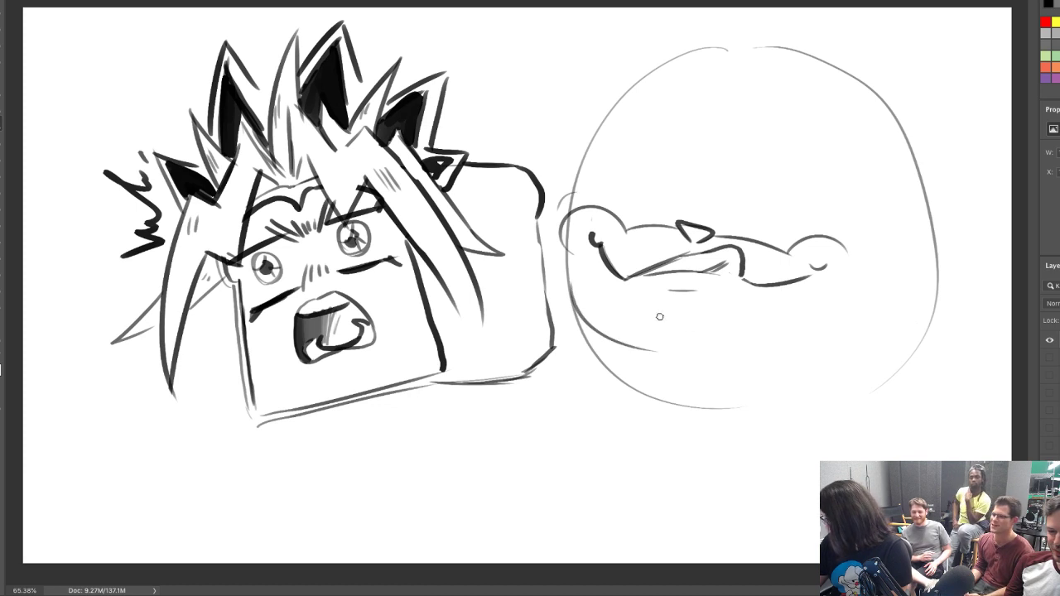
pyautogui.press('e')
pyautogui.moveTo(599, 335)
pyautogui.mouseDown()
pyautogui.moveTo(574, 279)
pyautogui.moveTo(628, 346)
pyautogui.mouseUp()
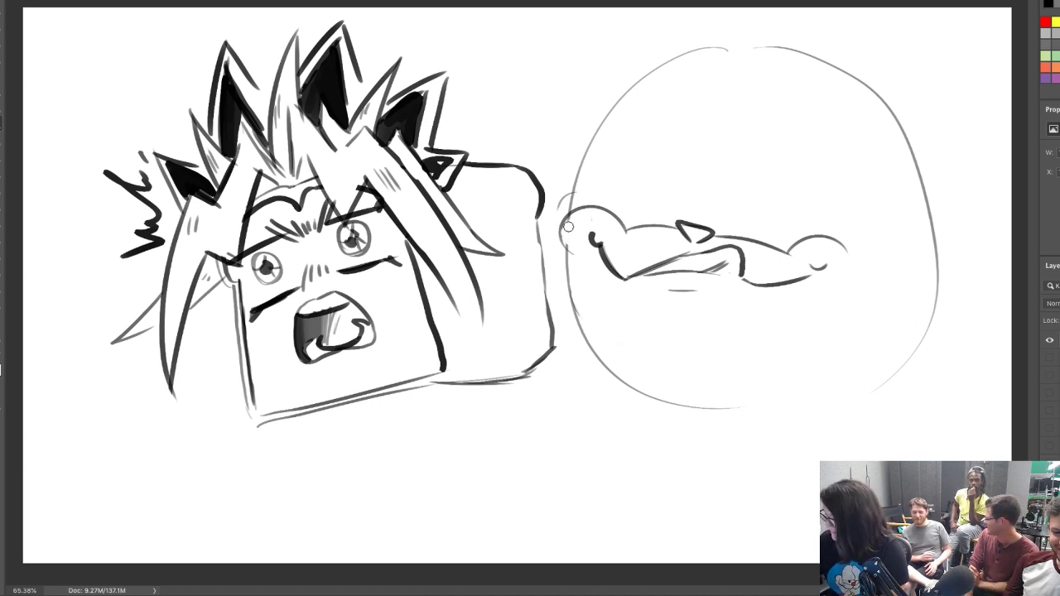
# Draw the right cheek's outer curve, erase the jaw line below it, and close the round head's lower outline
pyautogui.moveTo(851, 256); pyautogui.dragTo(797, 387)
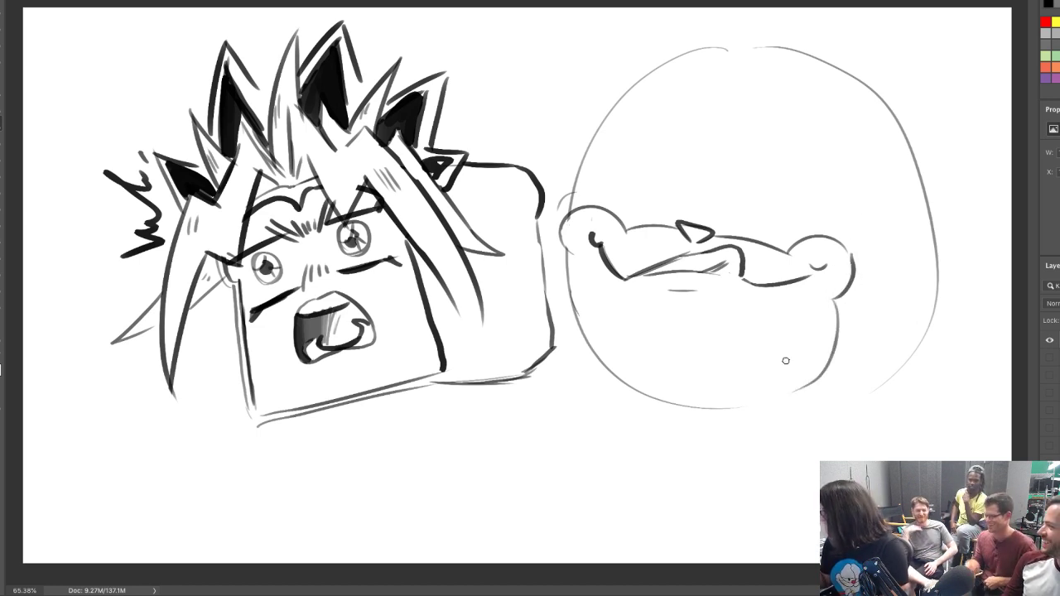
pyautogui.press('e')
pyautogui.moveTo(831, 304)
pyautogui.mouseDown()
pyautogui.moveTo(790, 390)
pyautogui.moveTo(839, 310)
pyautogui.moveTo(837, 320)
pyautogui.moveTo(839, 296)
pyautogui.mouseUp()
pyautogui.moveTo(752, 405); pyautogui.dragTo(938, 297)
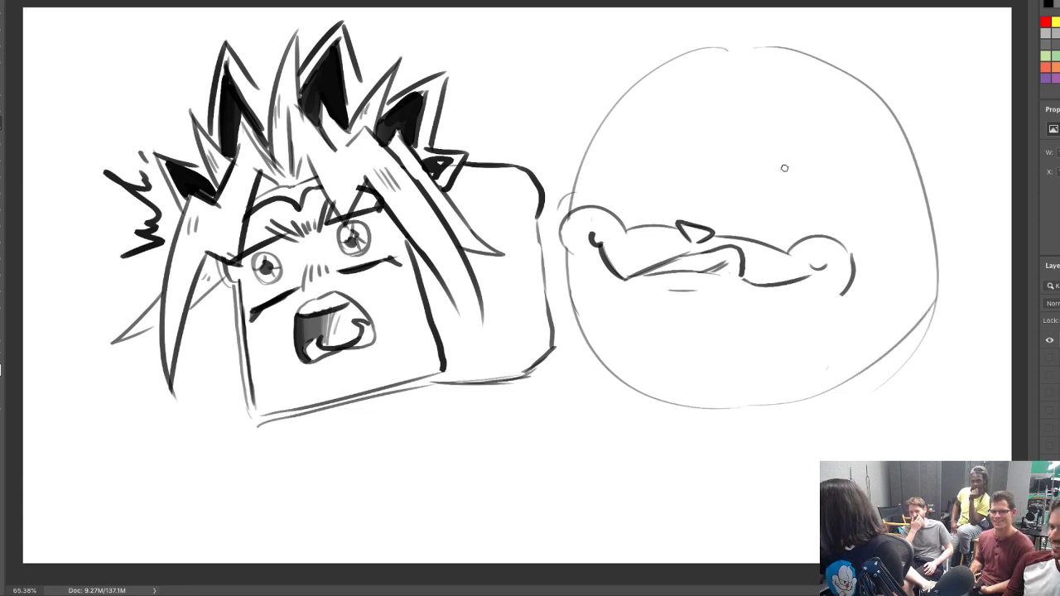
pyautogui.moveTo(563, 212); pyautogui.dragTo(569, 197)
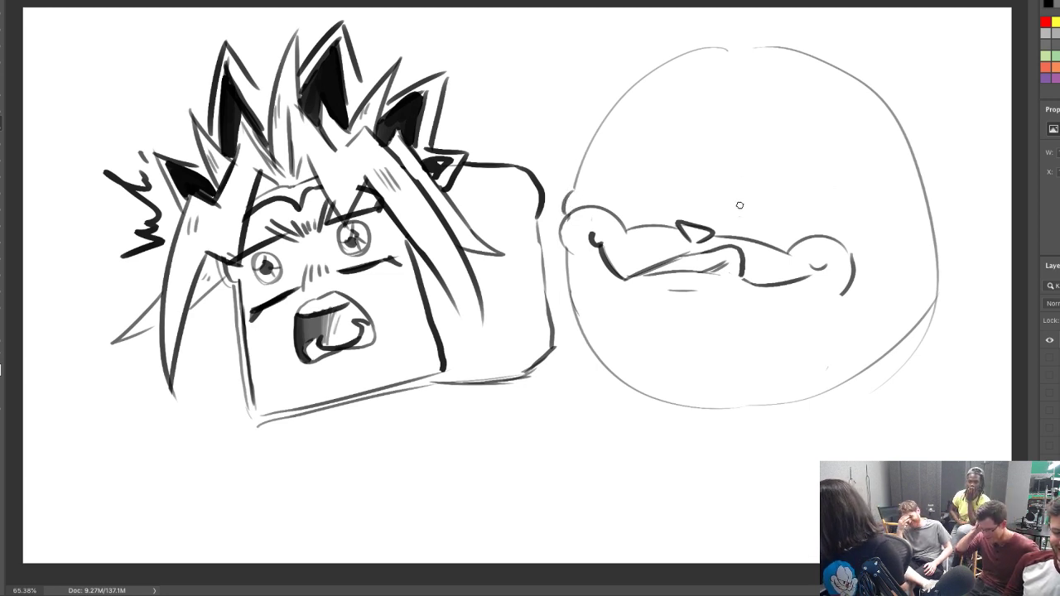
# Draw two narrow half-lidded eyes on the round head, redoing the left lid, and erase the guide stroke above the right eye
pyautogui.moveTo(747, 164)
pyautogui.mouseDown()
pyautogui.moveTo(739, 216)
pyautogui.moveTo(880, 224)
pyautogui.mouseUp()
pyautogui.moveTo(759, 218); pyautogui.dragTo(861, 215)
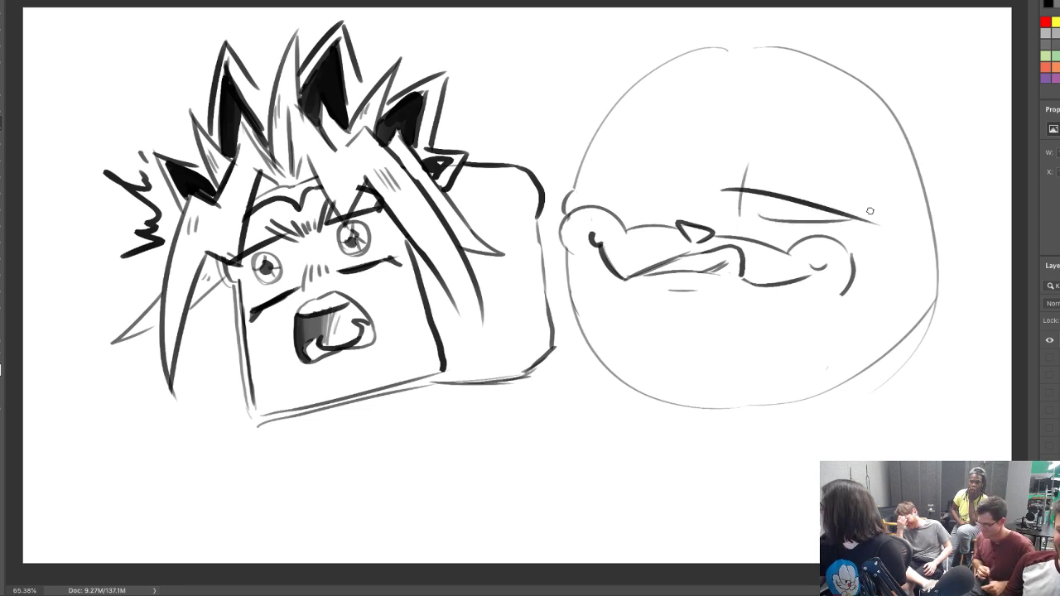
pyautogui.moveTo(754, 221); pyautogui.dragTo(853, 217)
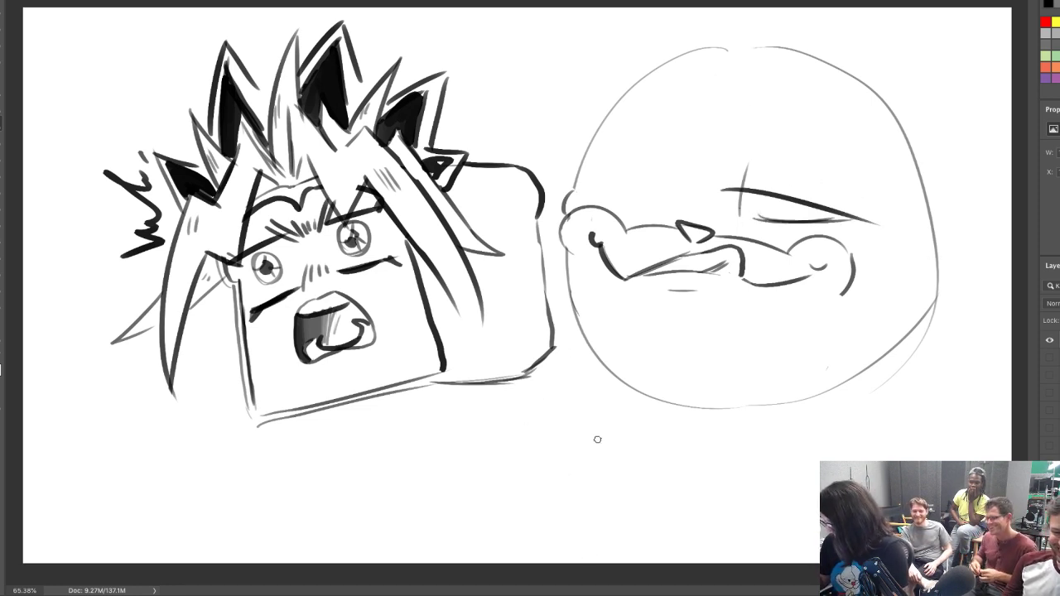
pyautogui.moveTo(600, 174); pyautogui.dragTo(694, 179)
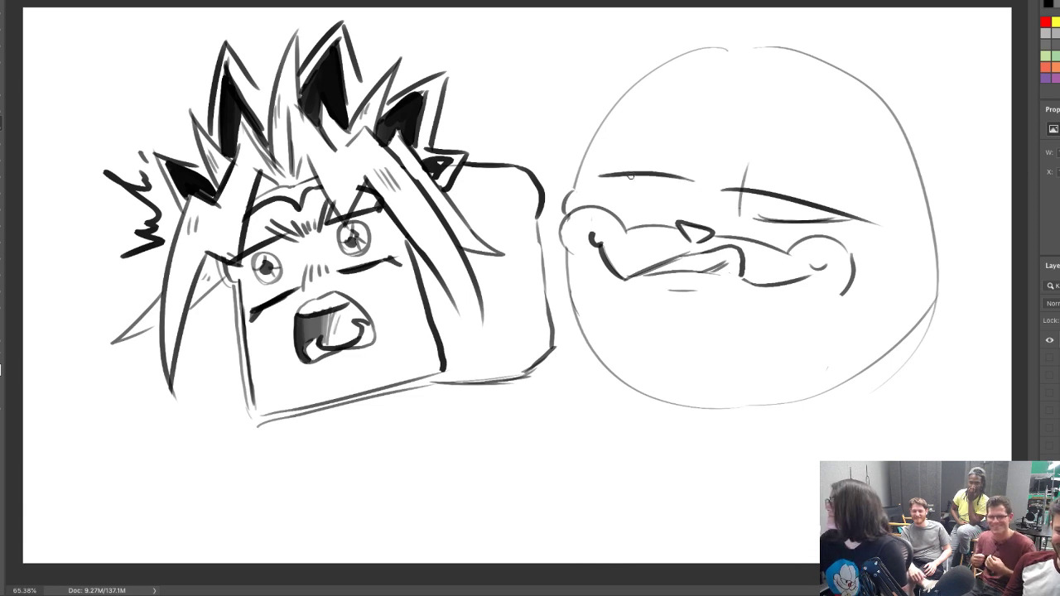
pyautogui.hotkey('ctrl', 'z')
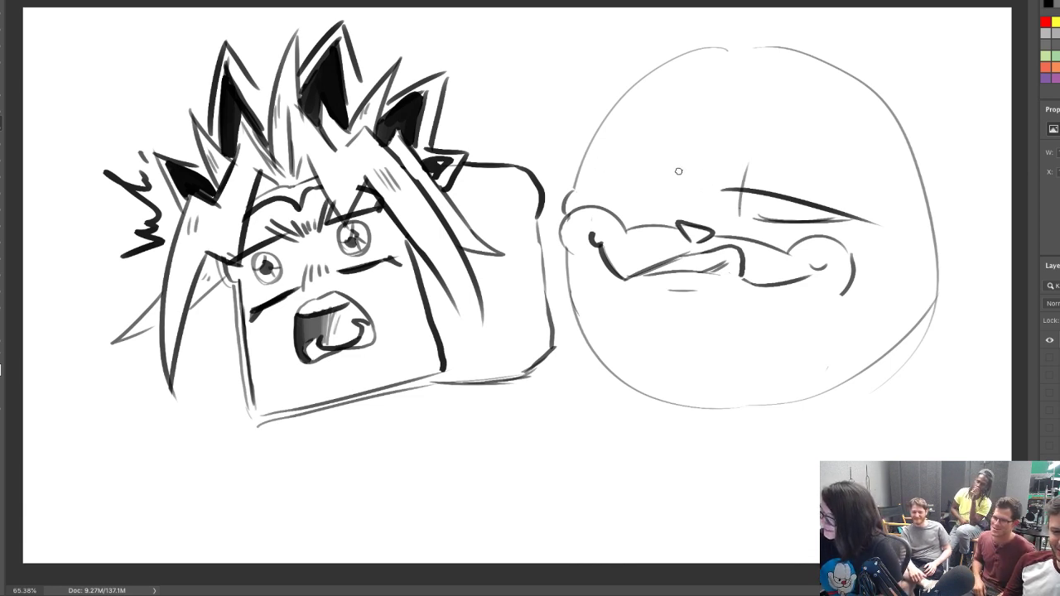
pyautogui.moveTo(591, 177); pyautogui.dragTo(690, 191)
pyautogui.moveTo(609, 195)
pyautogui.mouseDown()
pyautogui.moveTo(641, 211)
pyautogui.moveTo(684, 197)
pyautogui.moveTo(672, 187)
pyautogui.mouseUp()
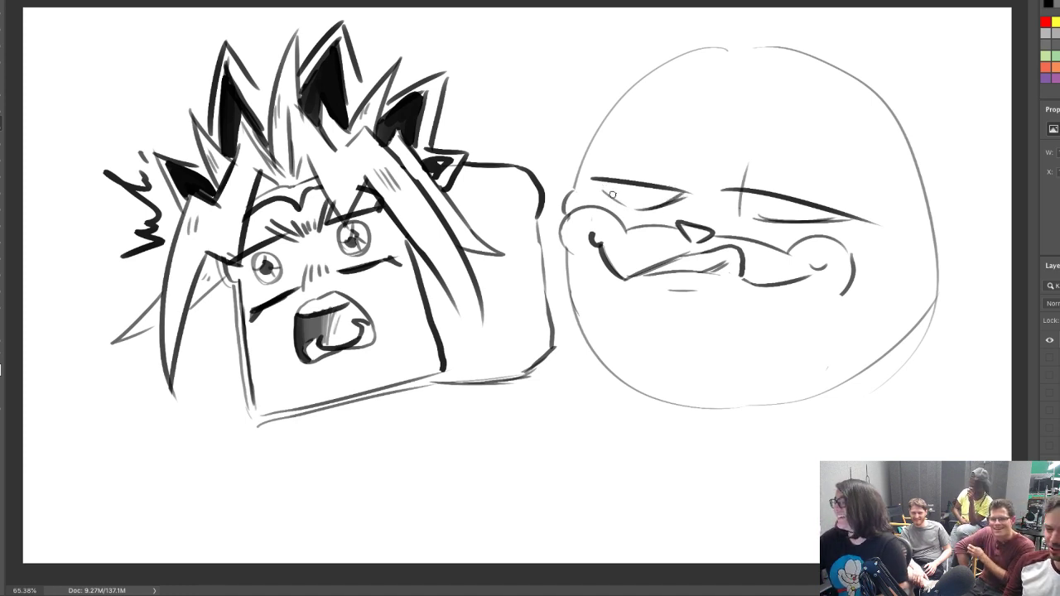
pyautogui.press('e')
pyautogui.moveTo(737, 176)
pyautogui.mouseDown()
pyautogui.moveTo(747, 180)
pyautogui.moveTo(737, 183)
pyautogui.mouseUp()
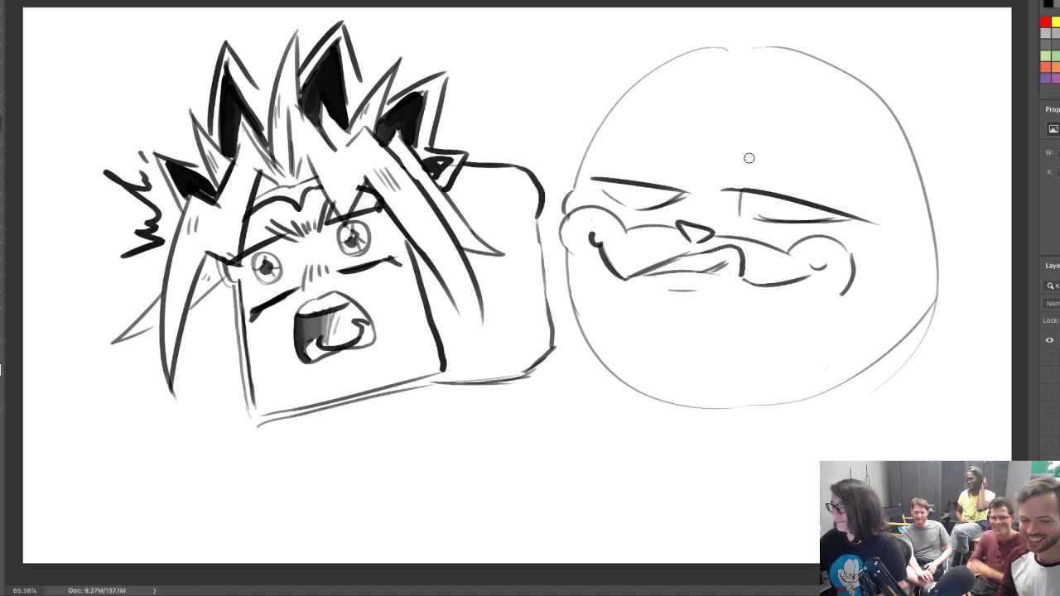
# Add short stubble ticks along the round head's lower outline and on its chin and lower cheek
pyautogui.moveTo(633, 366)
pyautogui.mouseDown()
pyautogui.moveTo(627, 382)
pyautogui.moveTo(665, 398)
pyautogui.mouseUp()
pyautogui.moveTo(667, 360)
pyautogui.mouseDown()
pyautogui.moveTo(706, 408)
pyautogui.moveTo(717, 406)
pyautogui.mouseUp()
pyautogui.moveTo(731, 395); pyautogui.dragTo(731, 404)
pyautogui.moveTo(626, 351); pyautogui.dragTo(622, 352)
pyautogui.moveTo(614, 341); pyautogui.dragTo(596, 358)
pyautogui.moveTo(591, 356); pyautogui.dragTo(593, 365)
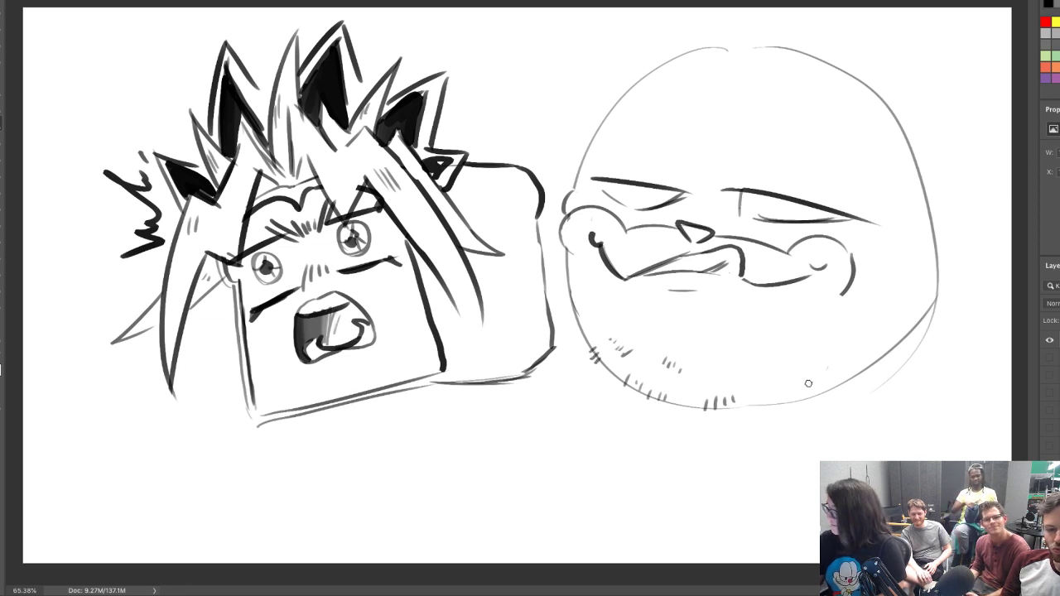
pyautogui.moveTo(825, 386); pyautogui.dragTo(827, 401)
pyautogui.moveTo(832, 384); pyautogui.dragTo(840, 394)
pyautogui.moveTo(770, 398); pyautogui.dragTo(771, 406)
pyautogui.moveTo(778, 397); pyautogui.dragTo(779, 405)
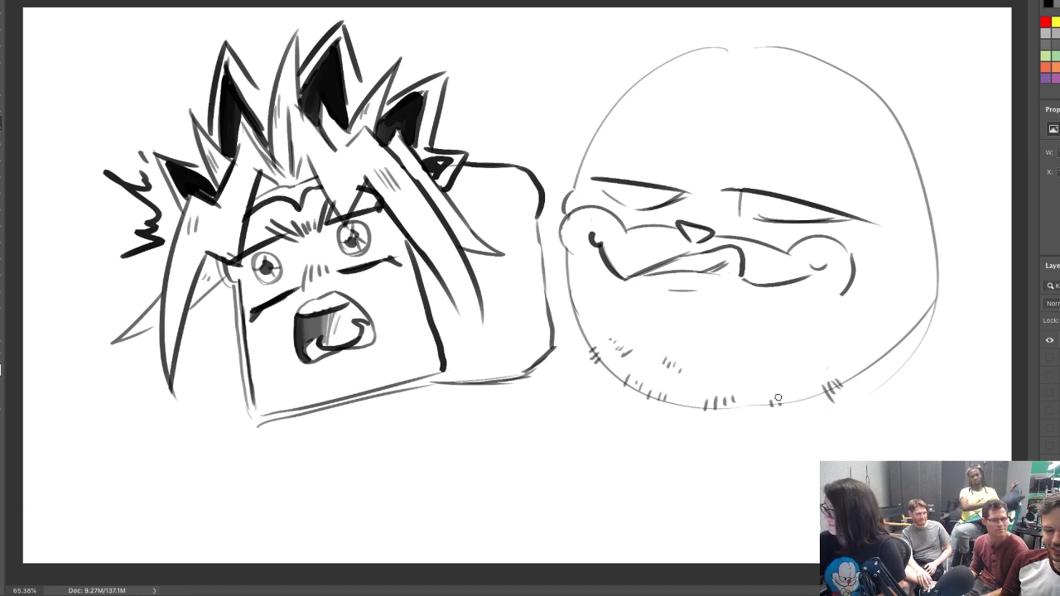
pyautogui.click(763, 380)
# Draw a muzzle curve below the right cheek and redraw both sides of the round head's jaw with thicker lines
pyautogui.moveTo(857, 281)
pyautogui.mouseDown()
pyautogui.moveTo(876, 315)
pyautogui.moveTo(876, 352)
pyautogui.mouseUp()
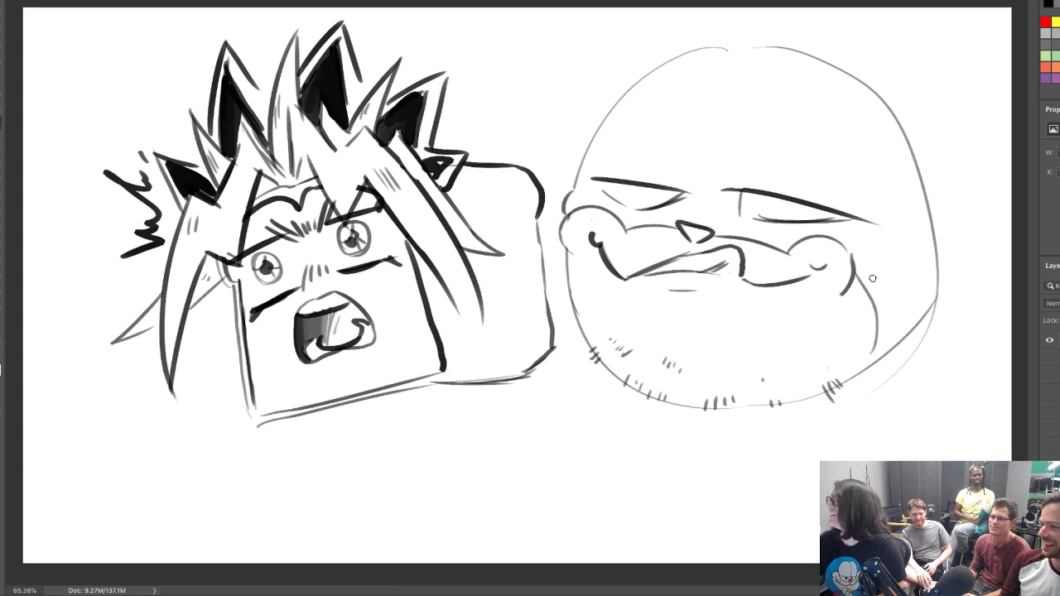
pyautogui.moveTo(570, 250)
pyautogui.mouseDown()
pyautogui.moveTo(563, 305)
pyautogui.moveTo(592, 354)
pyautogui.mouseUp()
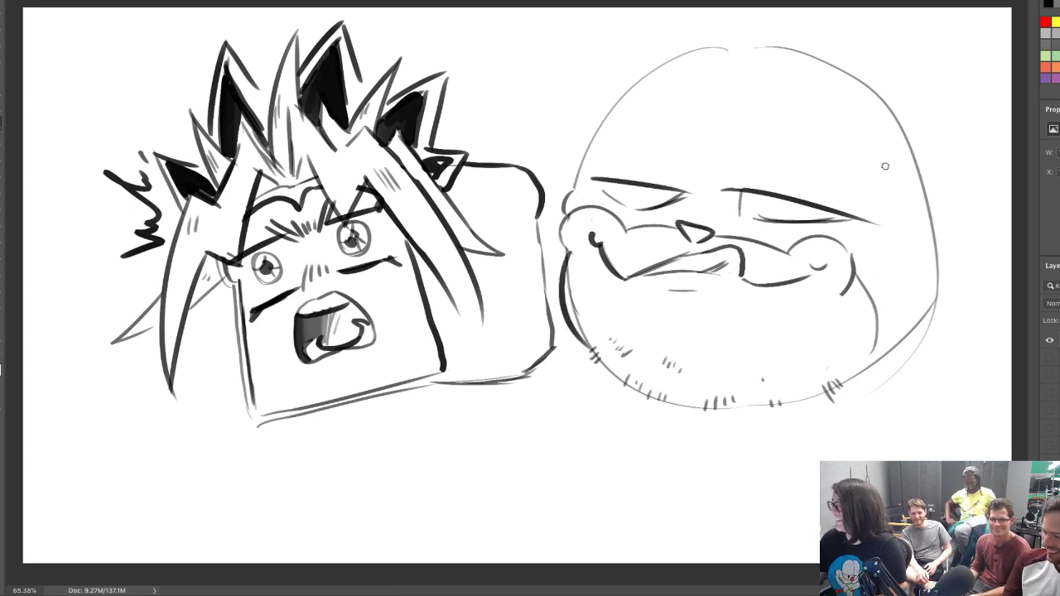
pyautogui.moveTo(570, 255); pyautogui.dragTo(578, 333)
pyautogui.moveTo(570, 278)
pyautogui.mouseDown()
pyautogui.moveTo(583, 342)
pyautogui.moveTo(568, 261)
pyautogui.mouseUp()
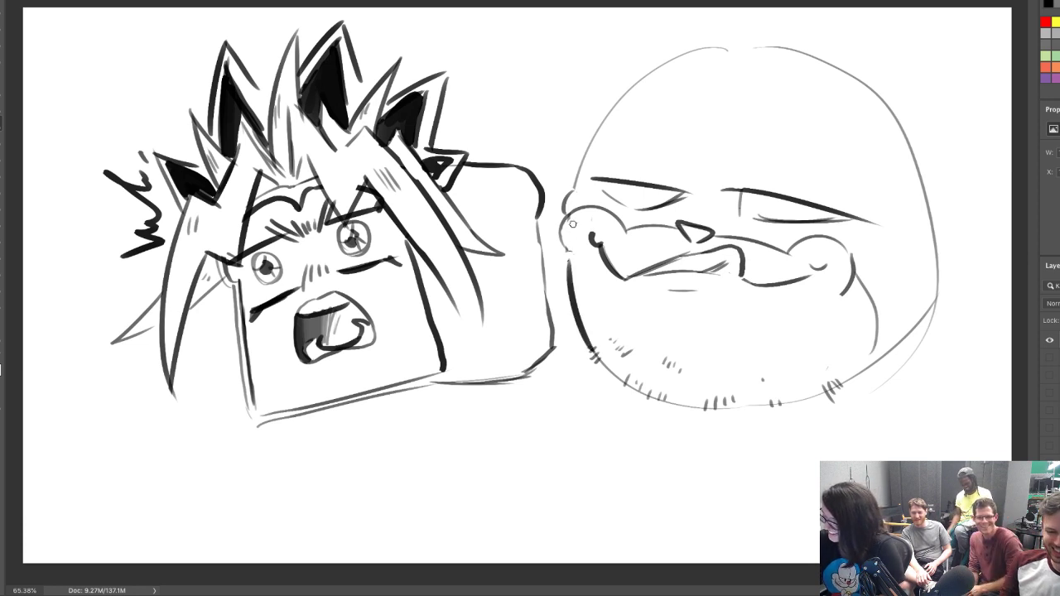
pyautogui.moveTo(575, 309); pyautogui.dragTo(572, 238)
pyautogui.moveTo(859, 371); pyautogui.dragTo(928, 254)
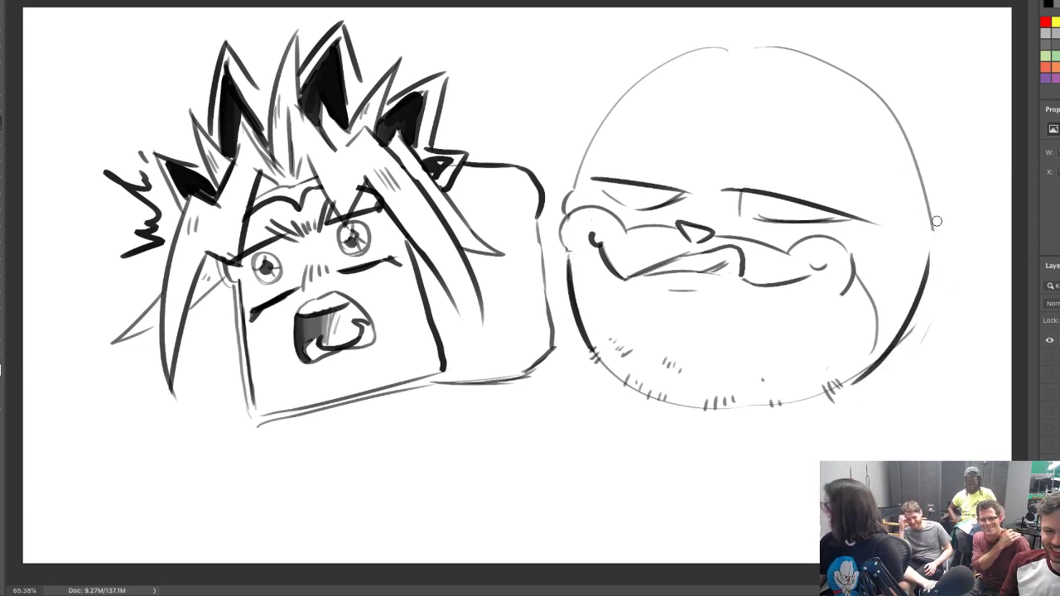
# Draw a tall pointed left ear with an inner ear fold and a fur tuft at its base
pyautogui.moveTo(585, 143); pyautogui.dragTo(569, 18)
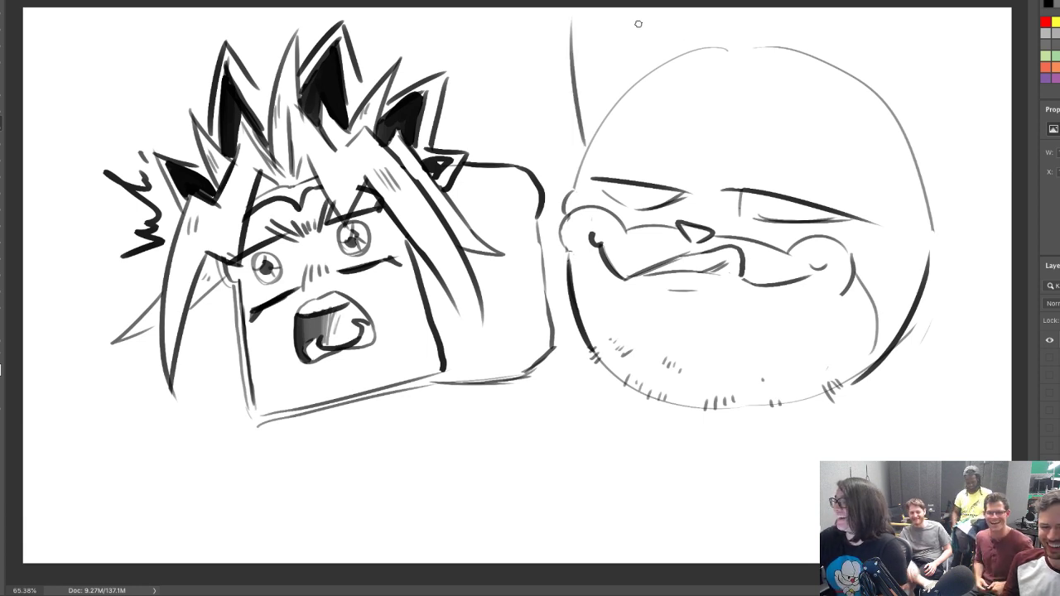
pyautogui.moveTo(646, 10)
pyautogui.mouseDown()
pyautogui.moveTo(686, 29)
pyautogui.moveTo(710, 43)
pyautogui.mouseUp()
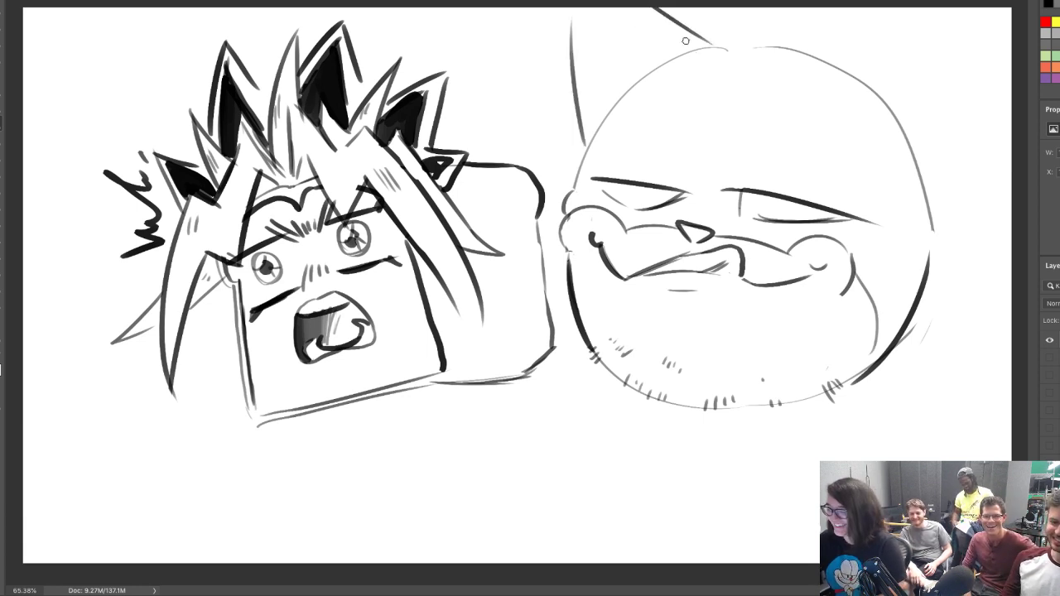
pyautogui.moveTo(593, 124)
pyautogui.mouseDown()
pyautogui.moveTo(585, 18)
pyautogui.moveTo(617, 86)
pyautogui.mouseUp()
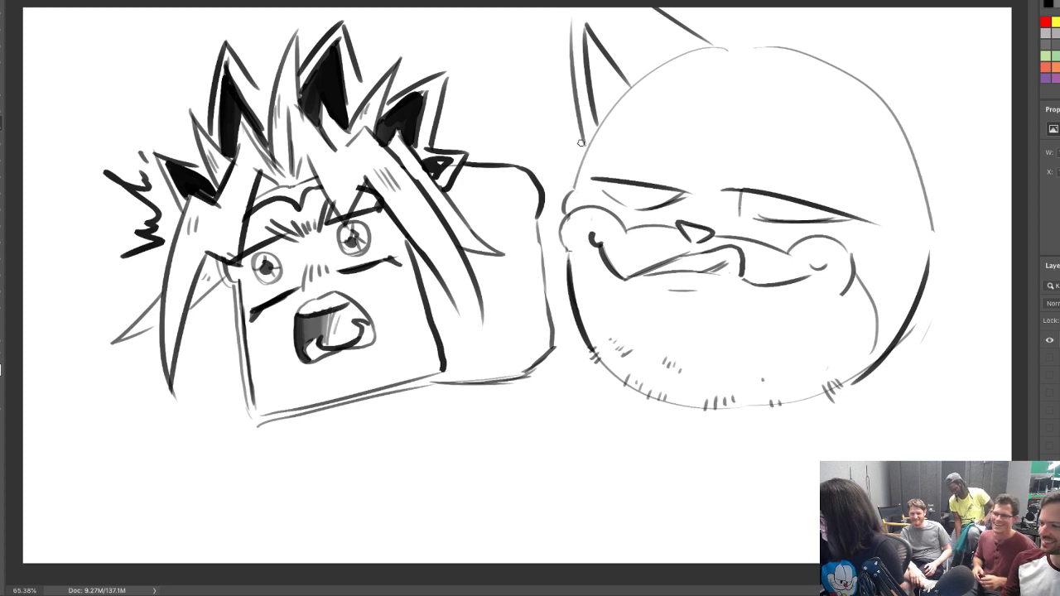
pyautogui.moveTo(550, 128); pyautogui.dragTo(585, 146)
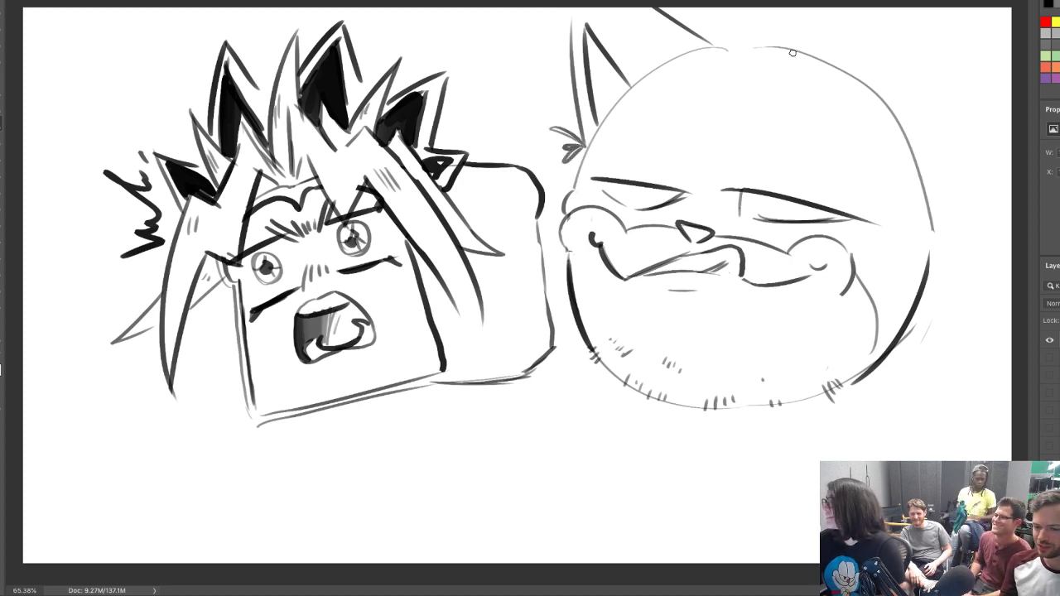
# Sketch a swept hair tuft over the top of the round head, with a pointed lock on the forehead
pyautogui.moveTo(810, 50)
pyautogui.mouseDown()
pyautogui.moveTo(668, 38)
pyautogui.moveTo(697, 43)
pyautogui.mouseUp()
pyautogui.moveTo(641, 116); pyautogui.dragTo(700, 77)
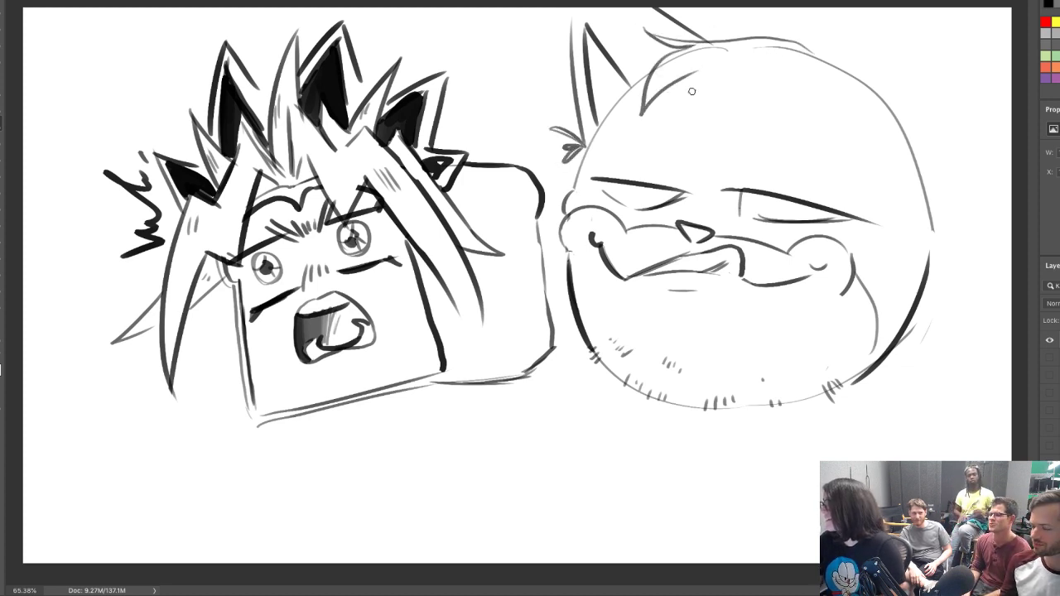
pyautogui.moveTo(642, 116)
pyautogui.mouseDown()
pyautogui.moveTo(714, 77)
pyautogui.moveTo(773, 76)
pyautogui.mouseUp()
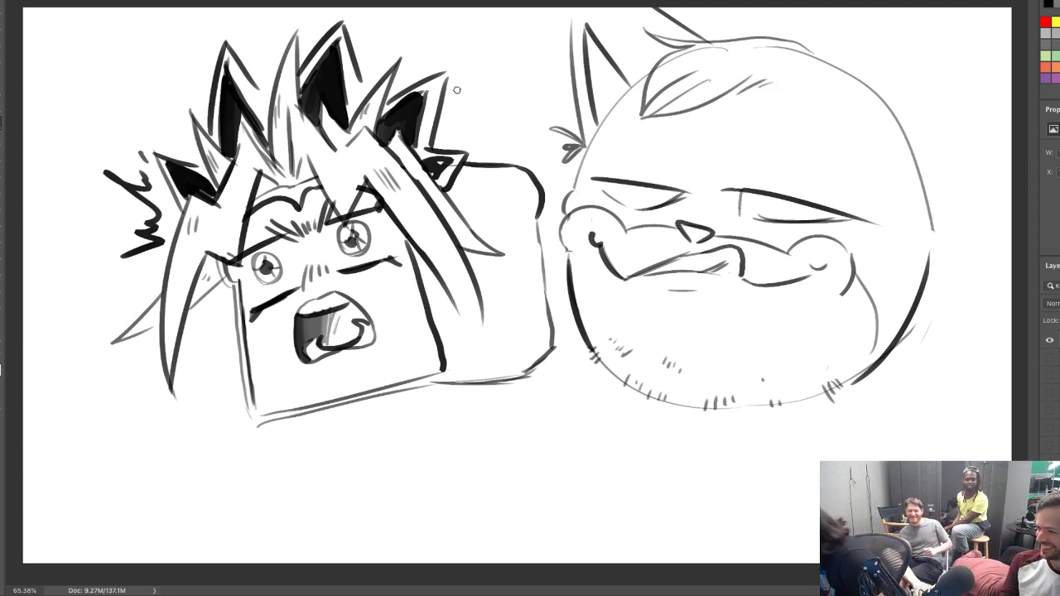
# Draw small hair tufts and a large pointed right ear with an inner fold and a fur tuft at its base
pyautogui.moveTo(800, 25)
pyautogui.mouseDown()
pyautogui.moveTo(831, 58)
pyautogui.moveTo(863, 60)
pyautogui.moveTo(880, 88)
pyautogui.moveTo(866, 86)
pyautogui.moveTo(1001, 83)
pyautogui.mouseUp()
pyautogui.moveTo(1009, 151); pyautogui.dragTo(931, 222)
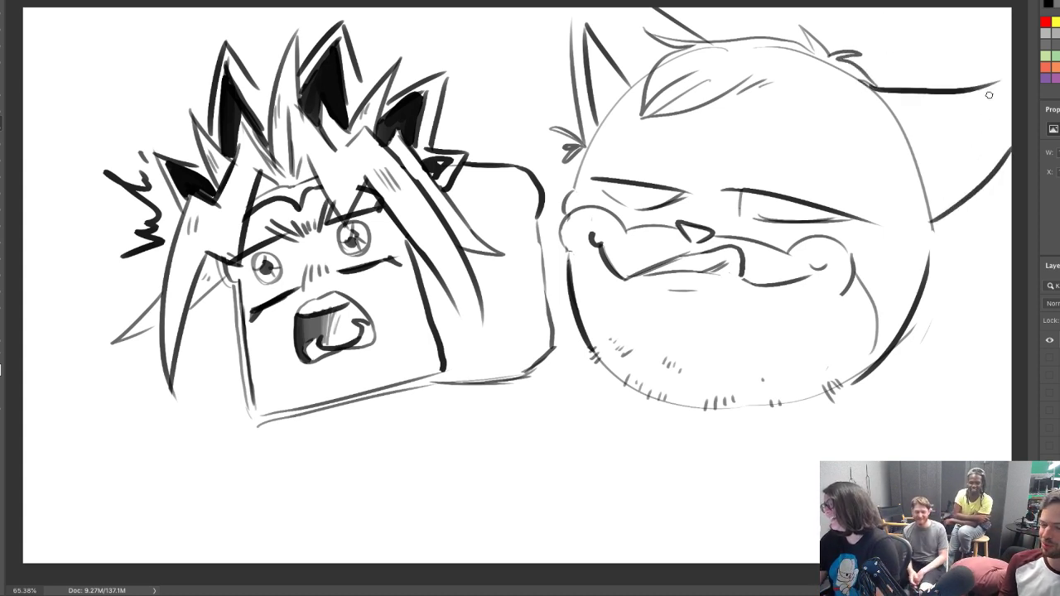
pyautogui.moveTo(915, 145); pyautogui.dragTo(1005, 119)
pyautogui.moveTo(940, 193); pyautogui.dragTo(1004, 126)
pyautogui.moveTo(931, 217)
pyautogui.mouseDown()
pyautogui.moveTo(964, 227)
pyautogui.moveTo(961, 240)
pyautogui.mouseUp()
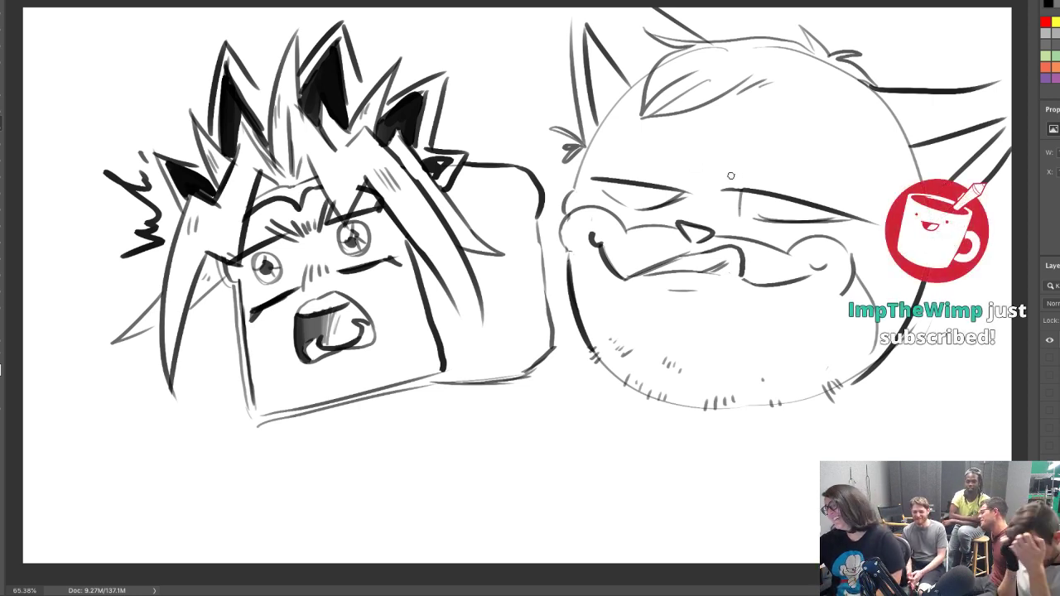
# Draw angular arched eyebrows above both half-lidded eyes and rough in the irises
pyautogui.moveTo(729, 177)
pyautogui.mouseDown()
pyautogui.moveTo(861, 175)
pyautogui.moveTo(831, 177)
pyautogui.moveTo(850, 176)
pyautogui.moveTo(811, 155)
pyautogui.moveTo(868, 174)
pyautogui.mouseUp()
pyautogui.moveTo(590, 161)
pyautogui.mouseDown()
pyautogui.moveTo(646, 160)
pyautogui.moveTo(629, 160)
pyautogui.moveTo(692, 181)
pyautogui.moveTo(595, 161)
pyautogui.moveTo(625, 150)
pyautogui.moveTo(685, 179)
pyautogui.mouseUp()
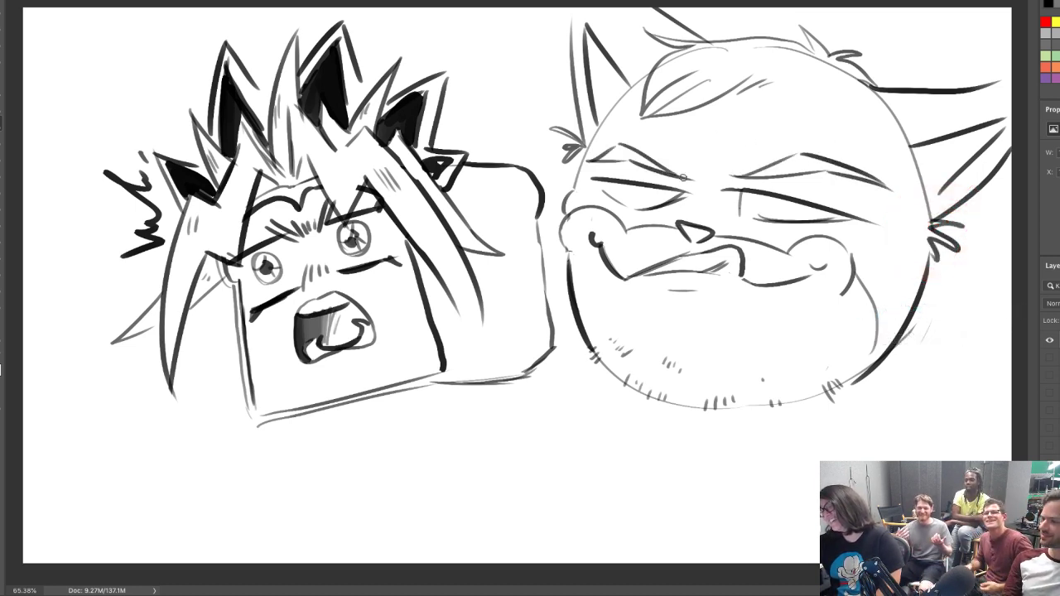
pyautogui.moveTo(612, 190)
pyautogui.mouseDown()
pyautogui.moveTo(638, 197)
pyautogui.moveTo(646, 188)
pyautogui.mouseUp()
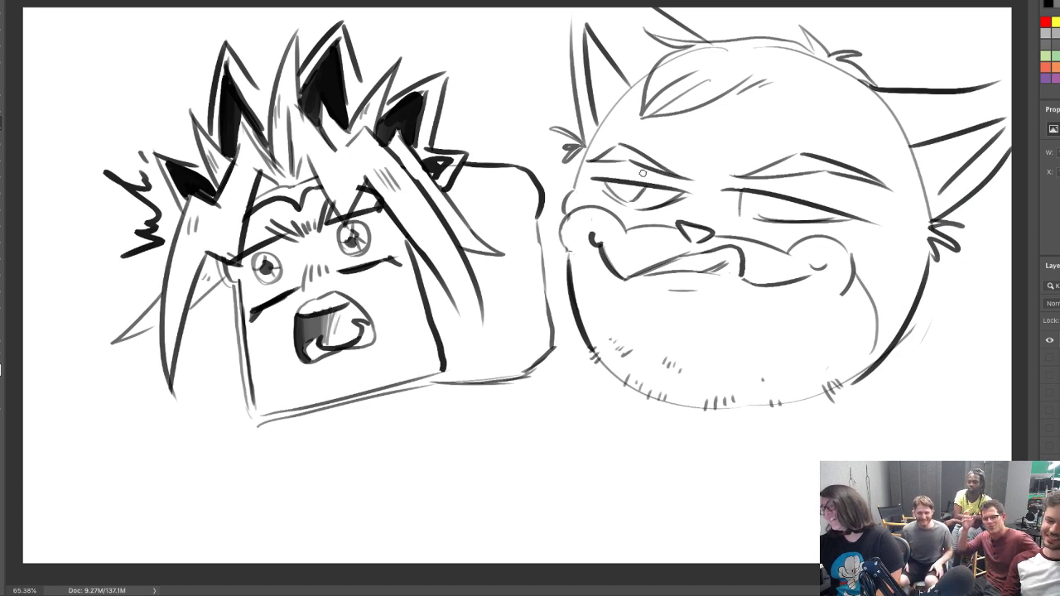
pyautogui.moveTo(751, 204)
pyautogui.mouseDown()
pyautogui.moveTo(746, 189)
pyautogui.moveTo(769, 209)
pyautogui.moveTo(799, 193)
pyautogui.mouseUp()
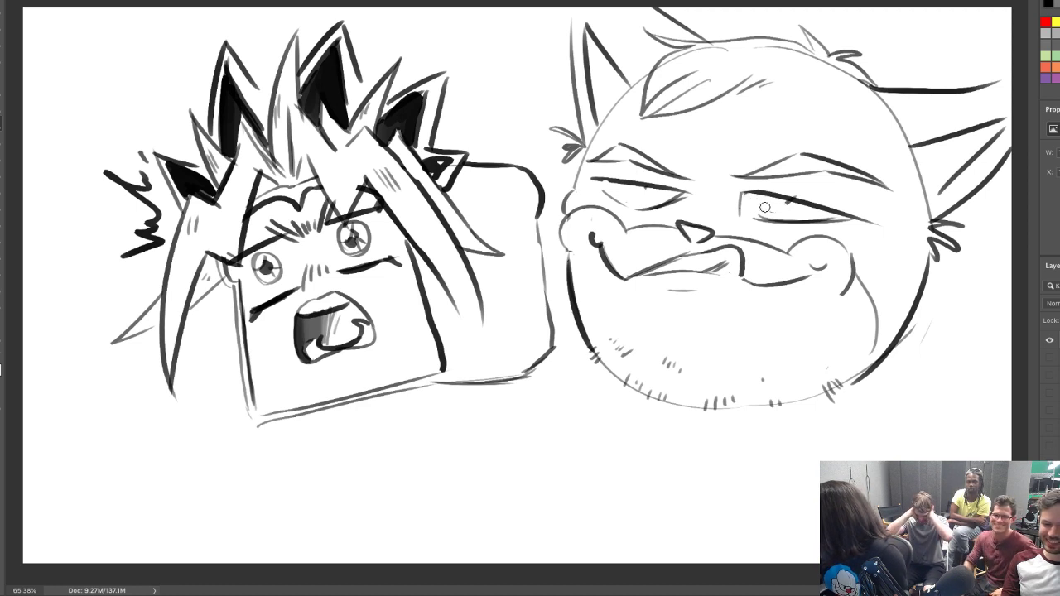
# Fill in dark pupils glancing toward the bread character and add eyelid creases above both eyes
pyautogui.moveTo(609, 195)
pyautogui.mouseDown()
pyautogui.moveTo(628, 198)
pyautogui.moveTo(600, 178)
pyautogui.mouseUp()
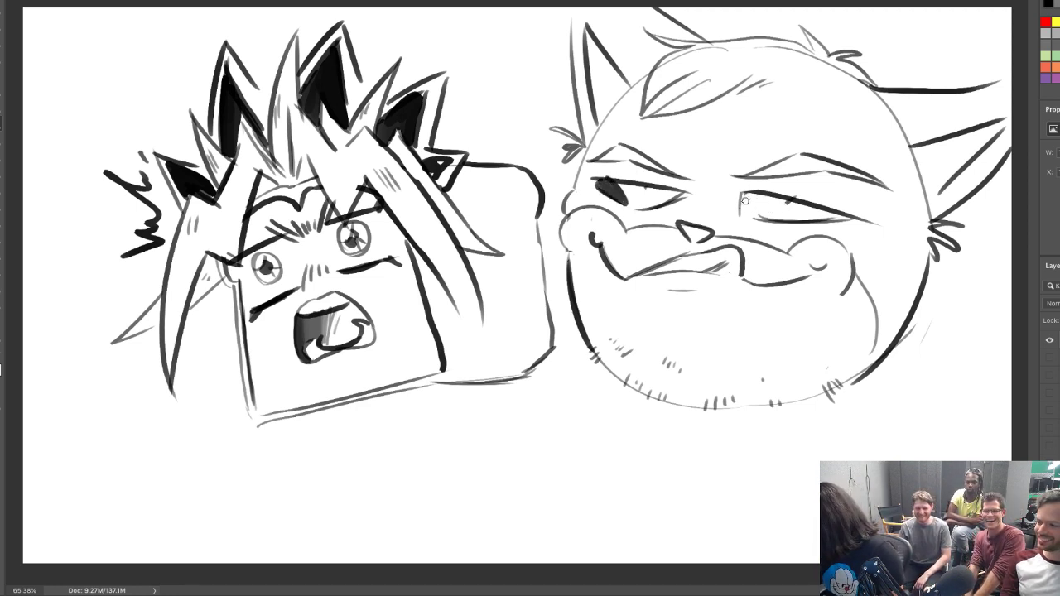
pyautogui.moveTo(744, 201)
pyautogui.mouseDown()
pyautogui.moveTo(756, 212)
pyautogui.moveTo(769, 207)
pyautogui.moveTo(741, 192)
pyautogui.moveTo(822, 212)
pyautogui.mouseUp()
pyautogui.moveTo(613, 175); pyautogui.dragTo(676, 183)
pyautogui.moveTo(778, 188); pyautogui.dragTo(840, 212)
# Hatch shading along the head's right edge and left temple, and across the outer parts of both ears
pyautogui.moveTo(902, 320); pyautogui.dragTo(887, 267)
pyautogui.moveTo(925, 208)
pyautogui.mouseDown()
pyautogui.moveTo(914, 169)
pyautogui.moveTo(893, 192)
pyautogui.mouseUp()
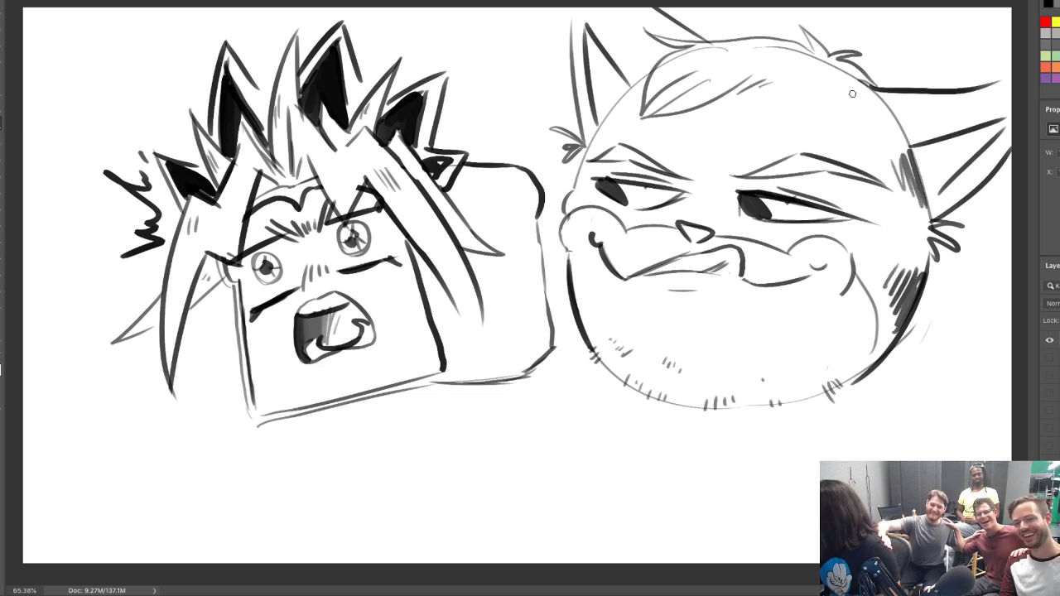
pyautogui.moveTo(598, 134); pyautogui.dragTo(627, 114)
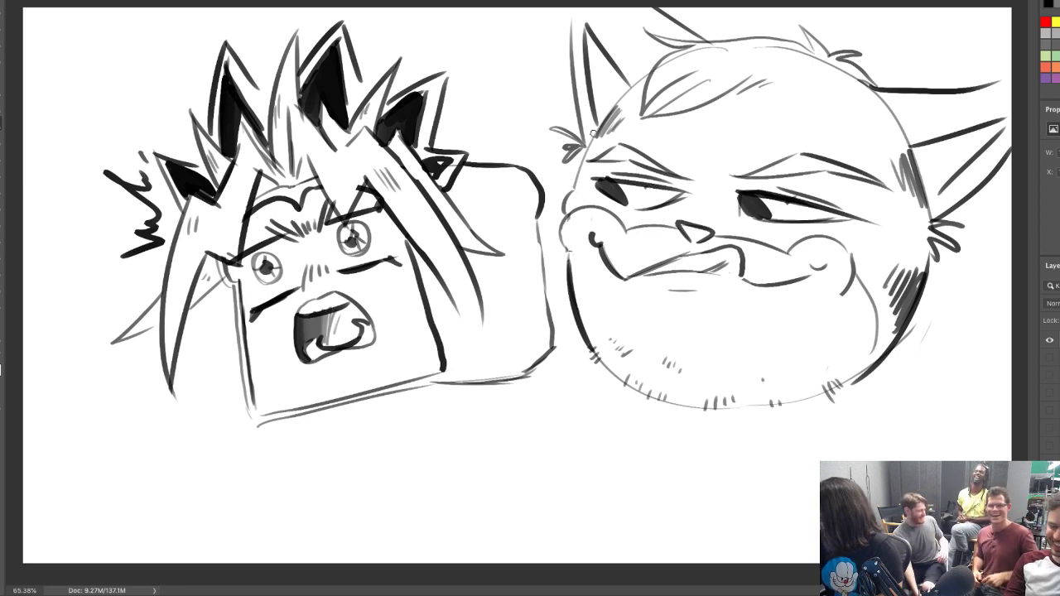
pyautogui.moveTo(585, 143)
pyautogui.mouseDown()
pyautogui.moveTo(590, 116)
pyautogui.moveTo(578, 122)
pyautogui.moveTo(587, 37)
pyautogui.moveTo(577, 61)
pyautogui.moveTo(574, 39)
pyautogui.moveTo(590, 3)
pyautogui.moveTo(598, 38)
pyautogui.moveTo(613, 5)
pyautogui.moveTo(632, 82)
pyautogui.moveTo(643, 5)
pyautogui.moveTo(671, 30)
pyautogui.mouseUp()
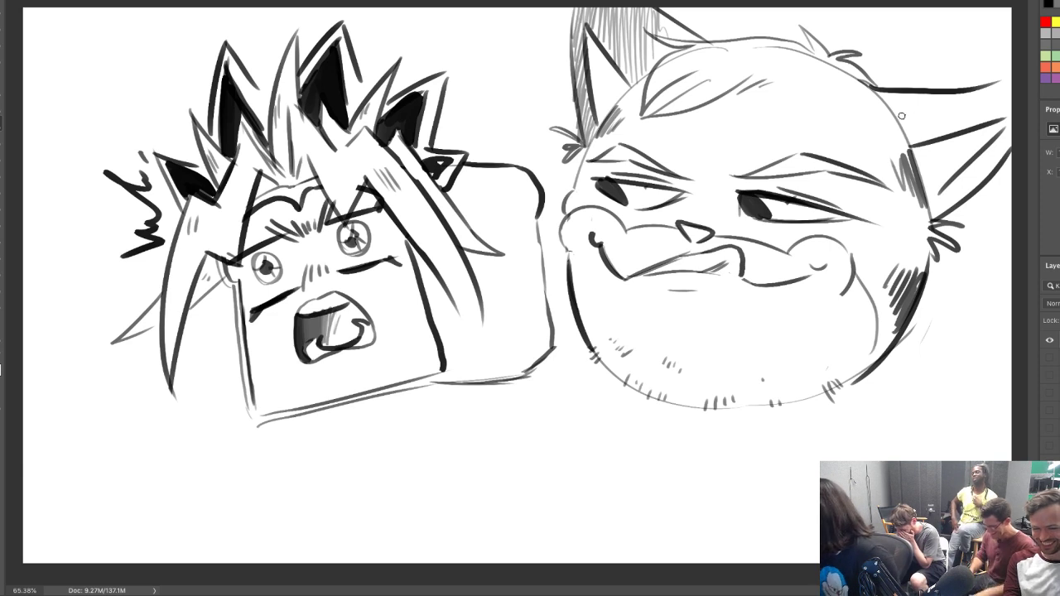
pyautogui.moveTo(893, 90)
pyautogui.mouseDown()
pyautogui.moveTo(921, 94)
pyautogui.moveTo(910, 139)
pyautogui.moveTo(976, 93)
pyautogui.moveTo(1004, 97)
pyautogui.mouseUp()
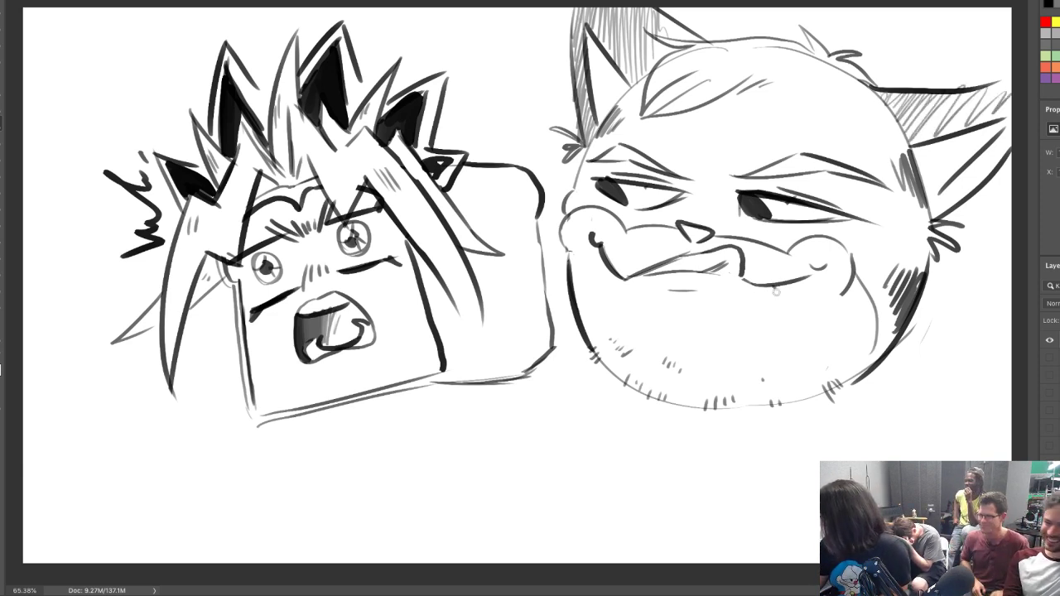
# Add two small fangs below the mouth line and thicken the lower-right jaw outline
pyautogui.moveTo(774, 282); pyautogui.dragTo(783, 282)
pyautogui.moveTo(608, 275); pyautogui.dragTo(611, 270)
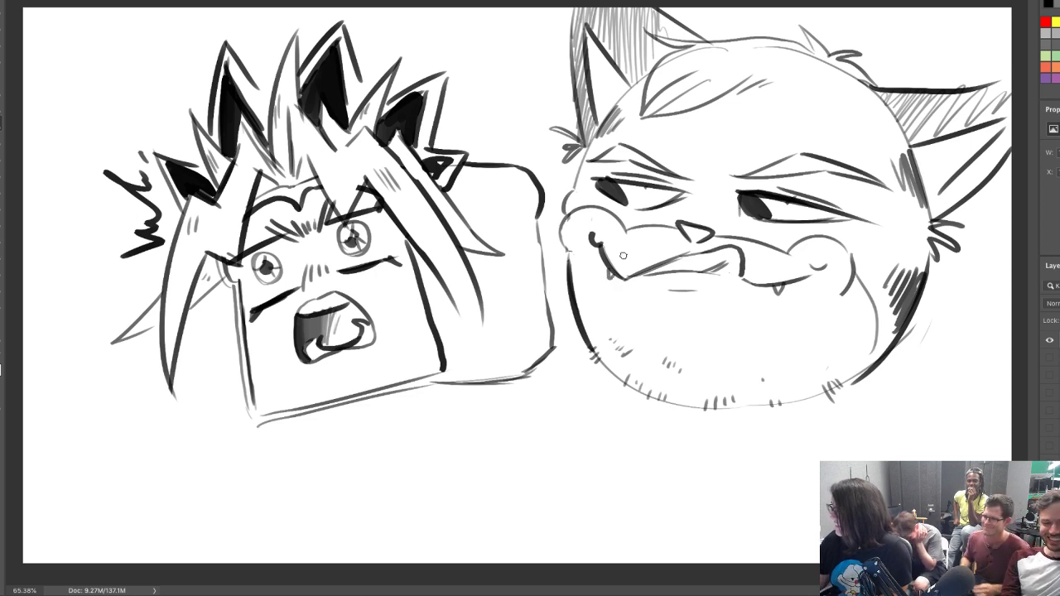
pyautogui.moveTo(692, 406); pyautogui.dragTo(869, 360)
pyautogui.moveTo(740, 410); pyautogui.dragTo(907, 303)
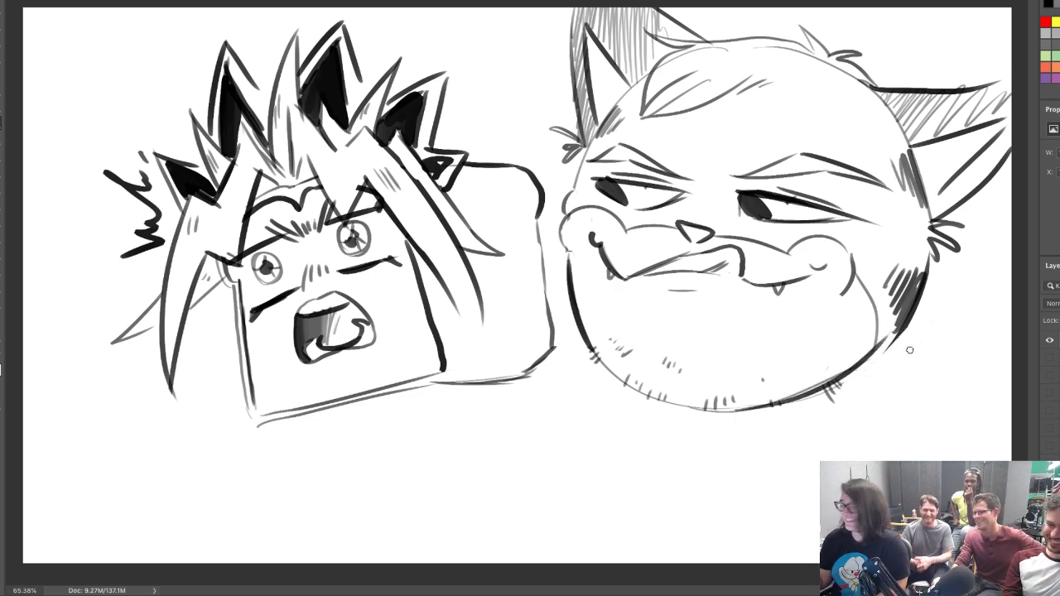
pyautogui.moveTo(837, 383); pyautogui.dragTo(911, 313)
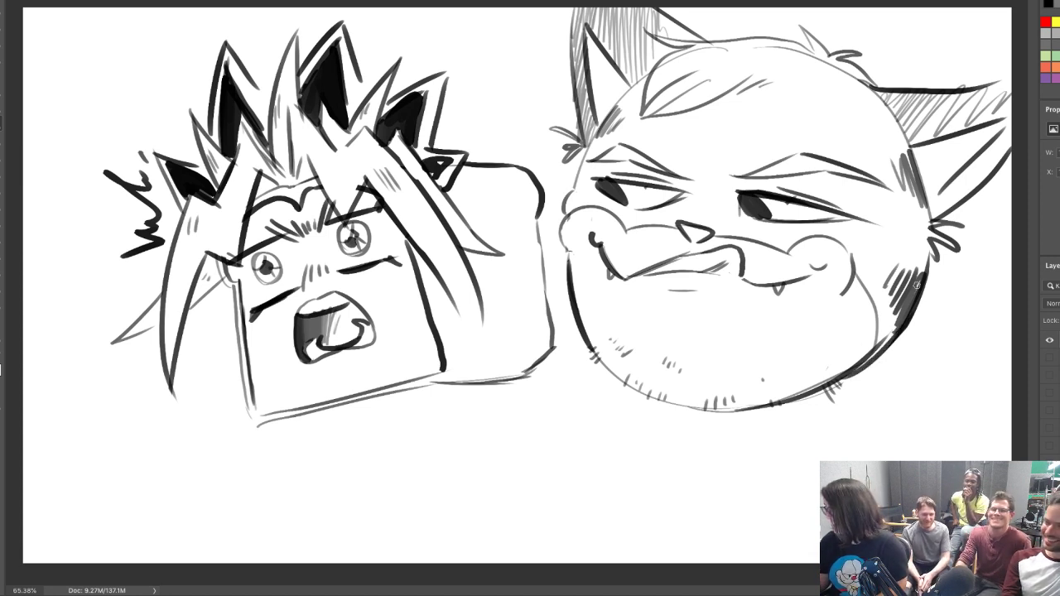
pyautogui.moveTo(862, 369); pyautogui.dragTo(906, 310)
# Darken the forehead hair lock and shade both eyebrows with hatching
pyautogui.moveTo(650, 109); pyautogui.dragTo(731, 55)
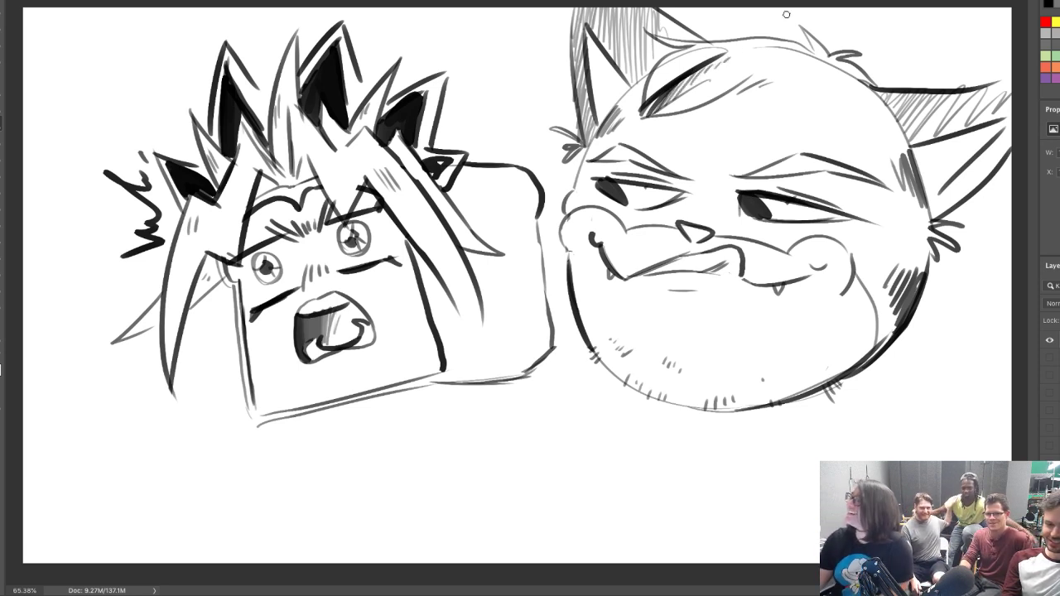
pyautogui.moveTo(755, 174)
pyautogui.mouseDown()
pyautogui.moveTo(801, 154)
pyautogui.moveTo(799, 170)
pyautogui.moveTo(818, 160)
pyautogui.moveTo(841, 169)
pyautogui.mouseUp()
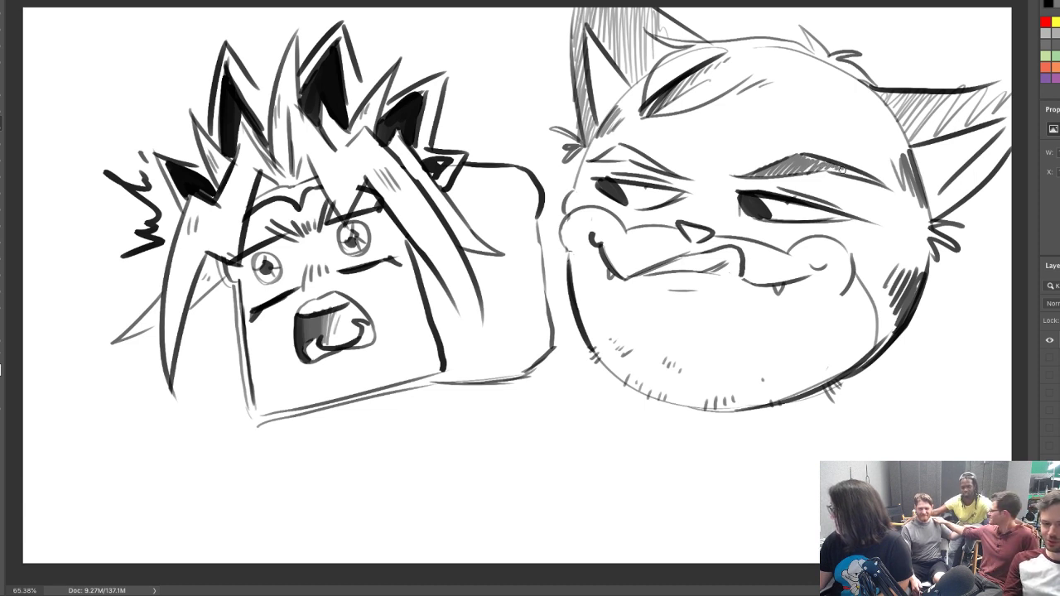
pyautogui.moveTo(607, 157)
pyautogui.mouseDown()
pyautogui.moveTo(640, 151)
pyautogui.moveTo(663, 168)
pyautogui.mouseUp()
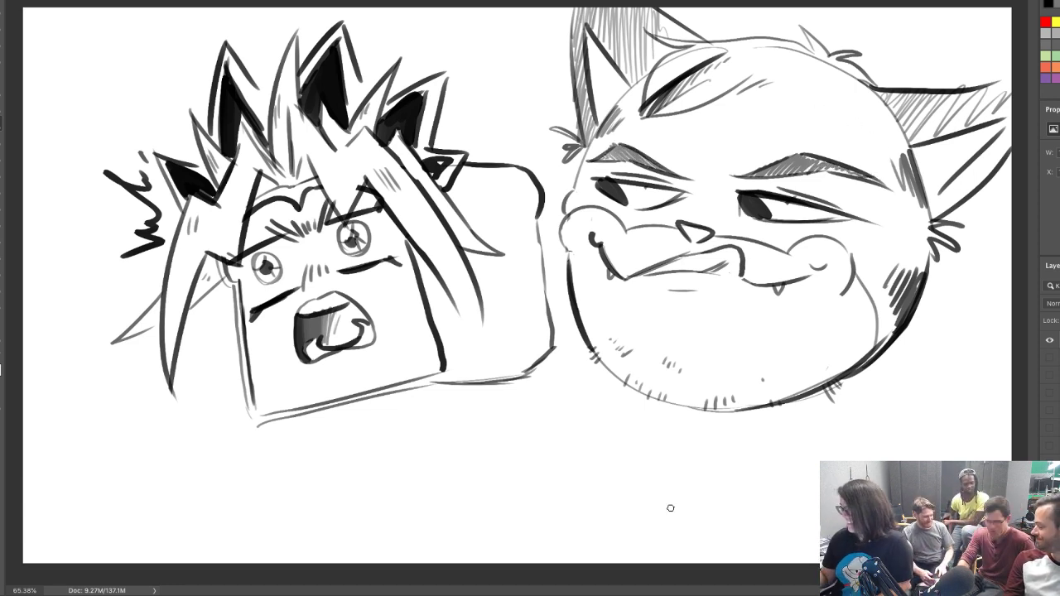
# Sketch two short neck lines beneath the round head and one long forearm line below the bread character
pyautogui.moveTo(647, 396); pyautogui.dragTo(644, 432)
pyautogui.moveTo(810, 400); pyautogui.dragTo(811, 431)
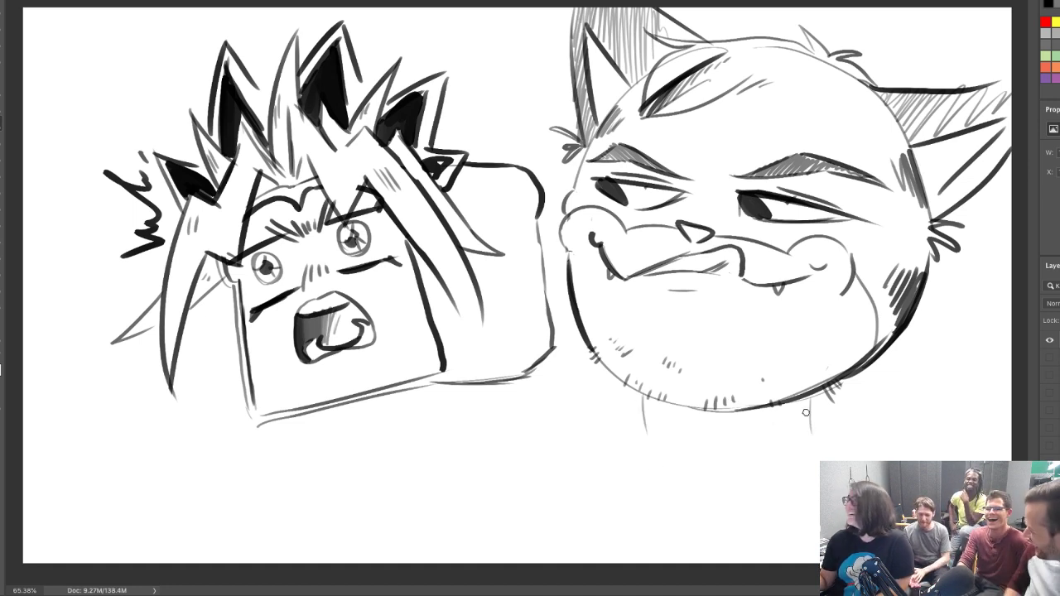
pyautogui.moveTo(590, 562); pyautogui.dragTo(545, 465)
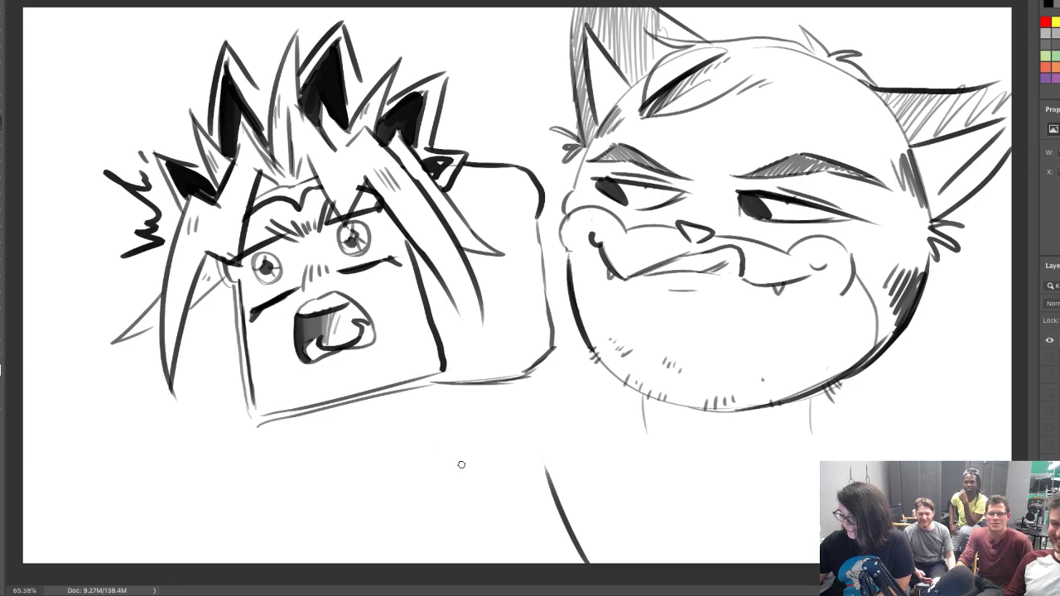
pyautogui.moveTo(450, 466); pyautogui.dragTo(401, 419)
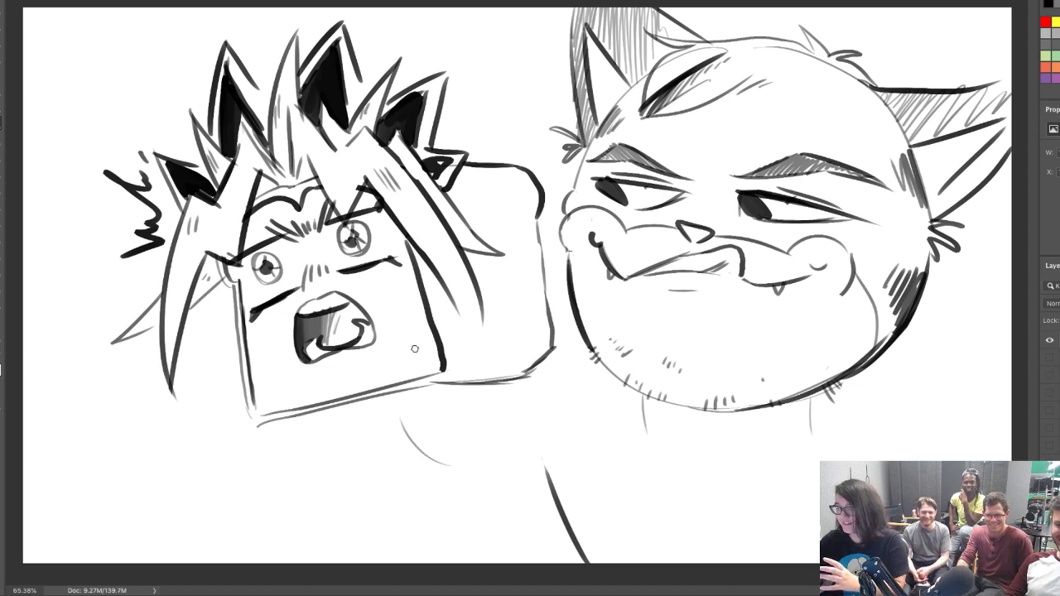
pyautogui.moveTo(433, 396); pyautogui.dragTo(459, 394)
pyautogui.press('e')
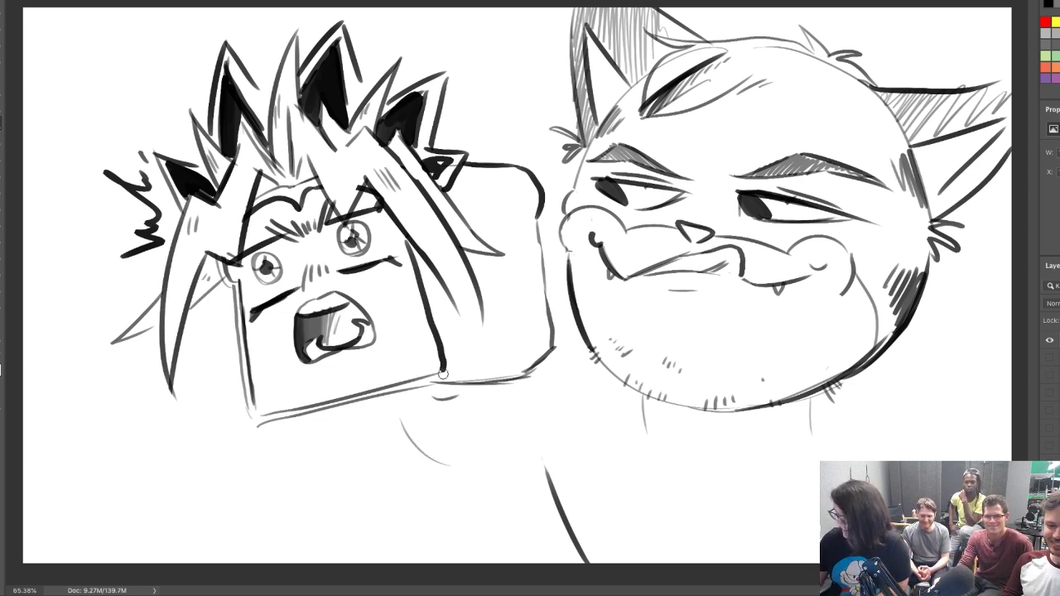
pyautogui.moveTo(402, 443)
pyautogui.mouseDown()
pyautogui.moveTo(445, 421)
pyautogui.moveTo(400, 448)
pyautogui.mouseUp()
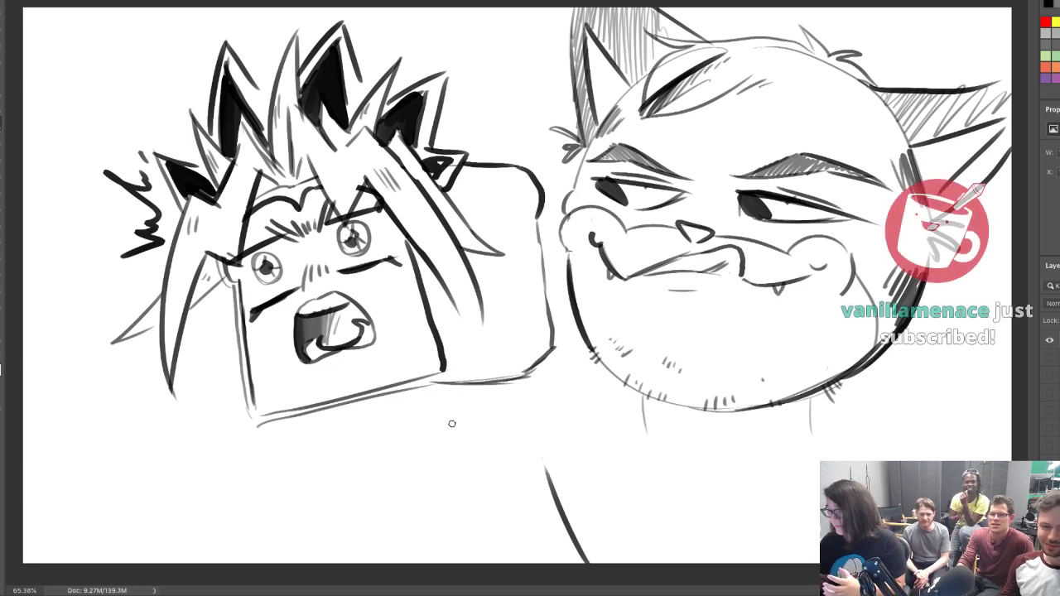
# Draw the forearm's other edge with a doubled line and outline a large hand with curled fingers against the bread's right cheek
pyautogui.moveTo(427, 472); pyautogui.dragTo(463, 563)
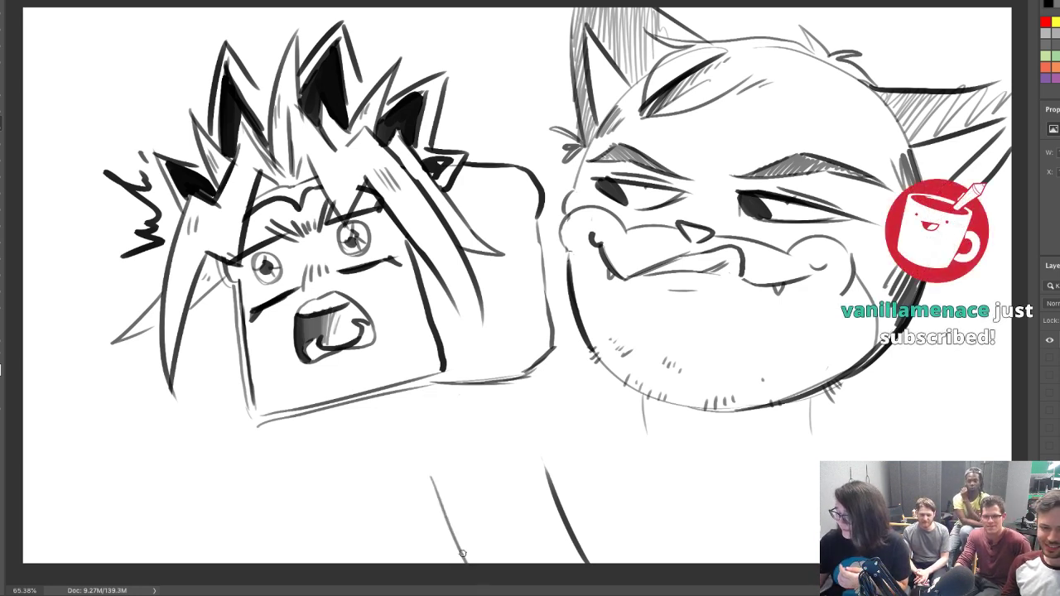
pyautogui.moveTo(425, 469); pyautogui.dragTo(457, 563)
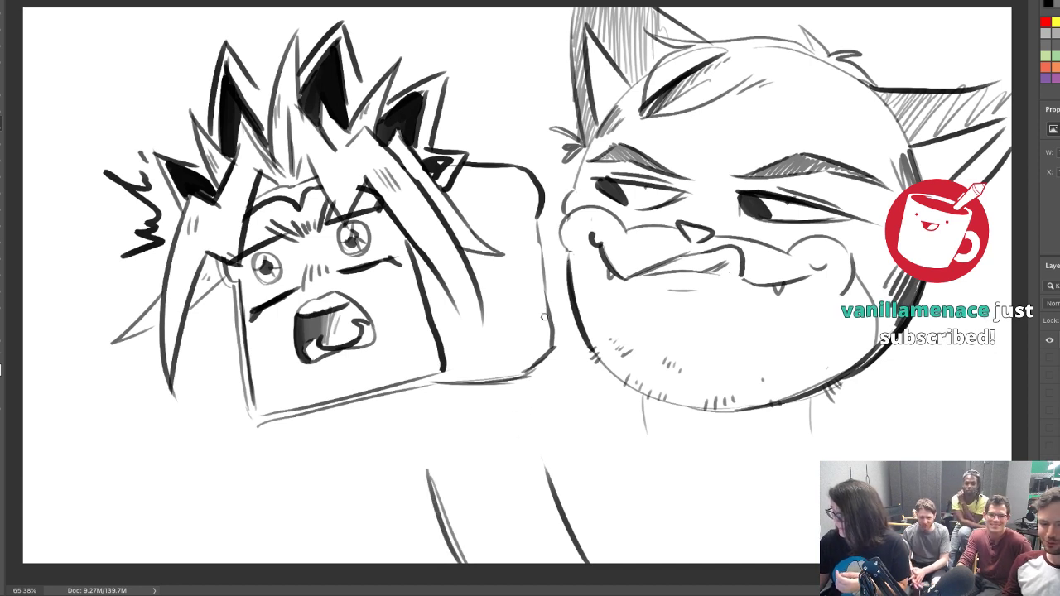
pyautogui.moveTo(524, 431); pyautogui.dragTo(553, 305)
pyautogui.moveTo(554, 300); pyautogui.dragTo(476, 256)
pyautogui.moveTo(414, 267); pyautogui.dragTo(409, 364)
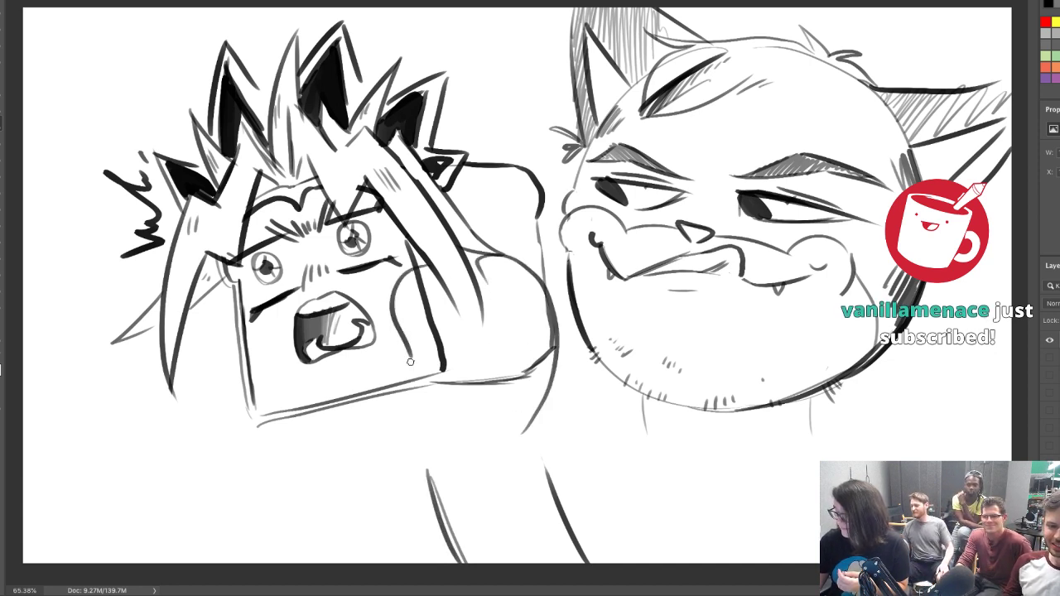
pyautogui.moveTo(389, 302); pyautogui.dragTo(369, 352)
pyautogui.moveTo(373, 356)
pyautogui.mouseDown()
pyautogui.moveTo(403, 410)
pyautogui.moveTo(345, 418)
pyautogui.moveTo(410, 459)
pyautogui.mouseUp()
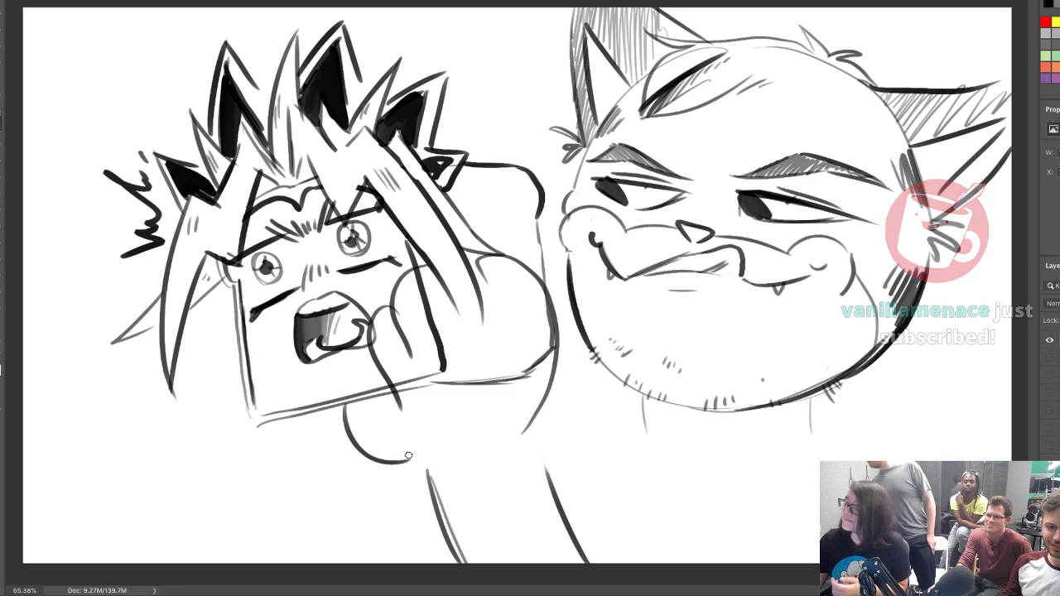
# Erase the bread outline inside the hand and draw a second hand and forearm on the bread's left side
pyautogui.moveTo(414, 274)
pyautogui.mouseDown()
pyautogui.moveTo(472, 377)
pyautogui.moveTo(525, 357)
pyautogui.moveTo(467, 386)
pyautogui.mouseUp()
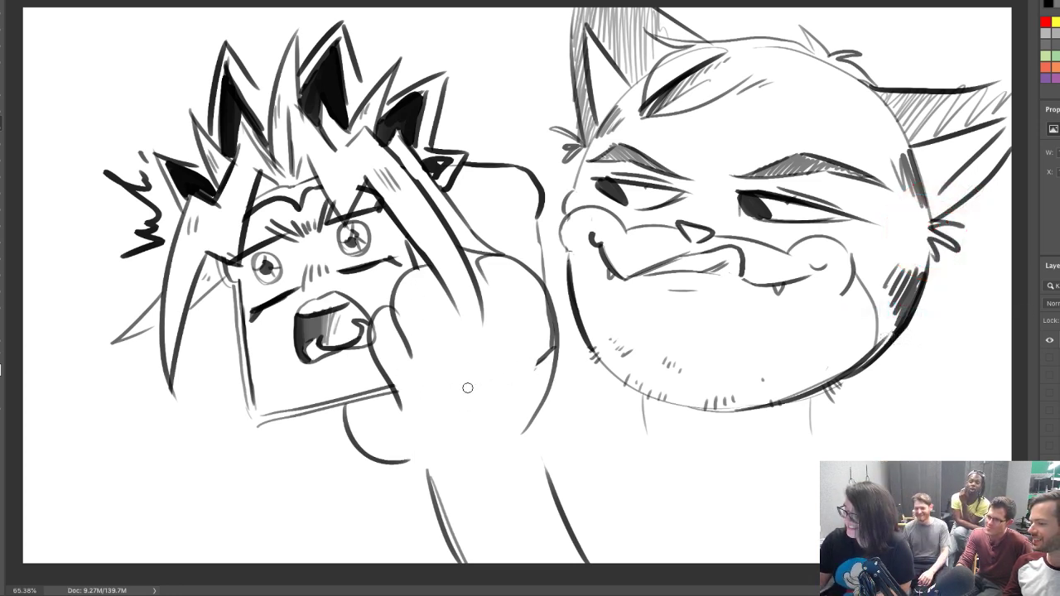
pyautogui.moveTo(231, 303)
pyautogui.mouseDown()
pyautogui.moveTo(242, 452)
pyautogui.moveTo(273, 563)
pyautogui.mouseUp()
pyautogui.moveTo(378, 564)
pyautogui.mouseDown()
pyautogui.moveTo(346, 500)
pyautogui.moveTo(349, 512)
pyautogui.mouseUp()
pyautogui.moveTo(353, 529)
pyautogui.mouseDown()
pyautogui.moveTo(337, 473)
pyautogui.moveTo(347, 436)
pyautogui.mouseUp()
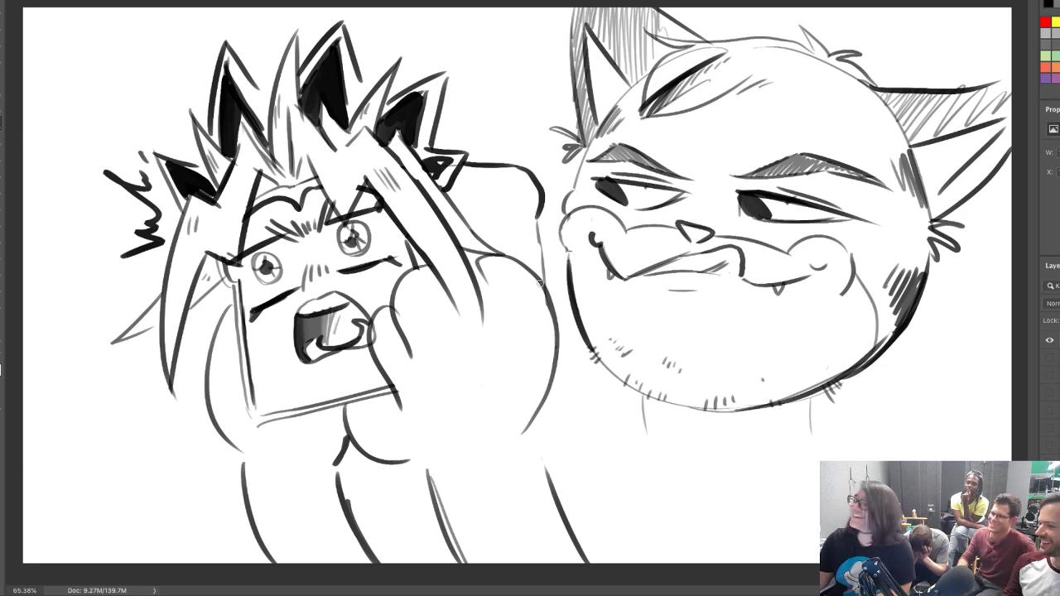
# Darken the left neck line of the cat-eared character and draw thick shoulder lines on both sides of the neck
pyautogui.moveTo(642, 401); pyautogui.dragTo(651, 449)
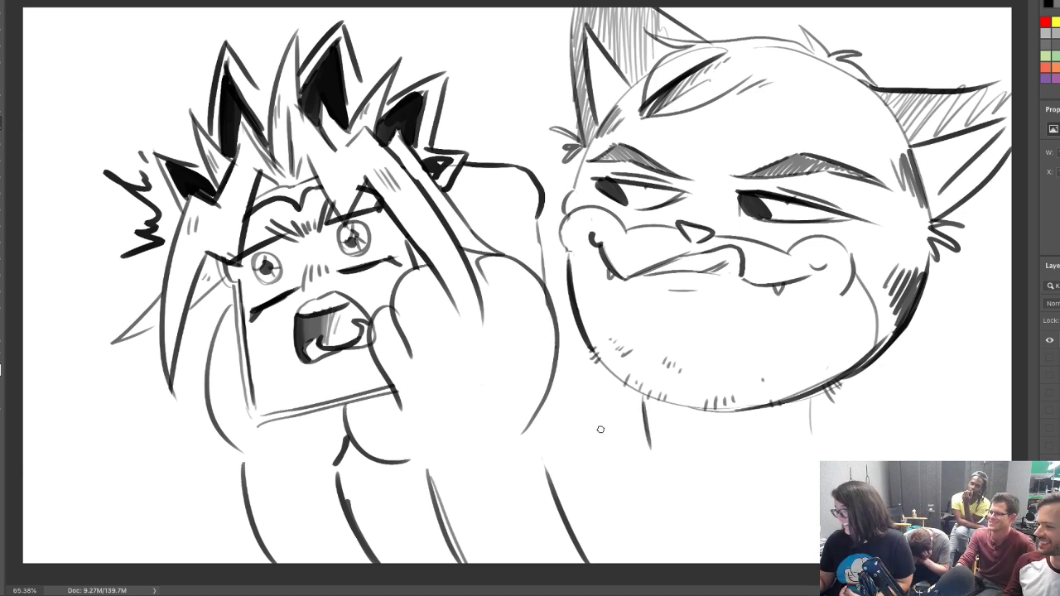
pyautogui.moveTo(535, 447); pyautogui.dragTo(623, 426)
pyautogui.moveTo(548, 443); pyautogui.dragTo(636, 403)
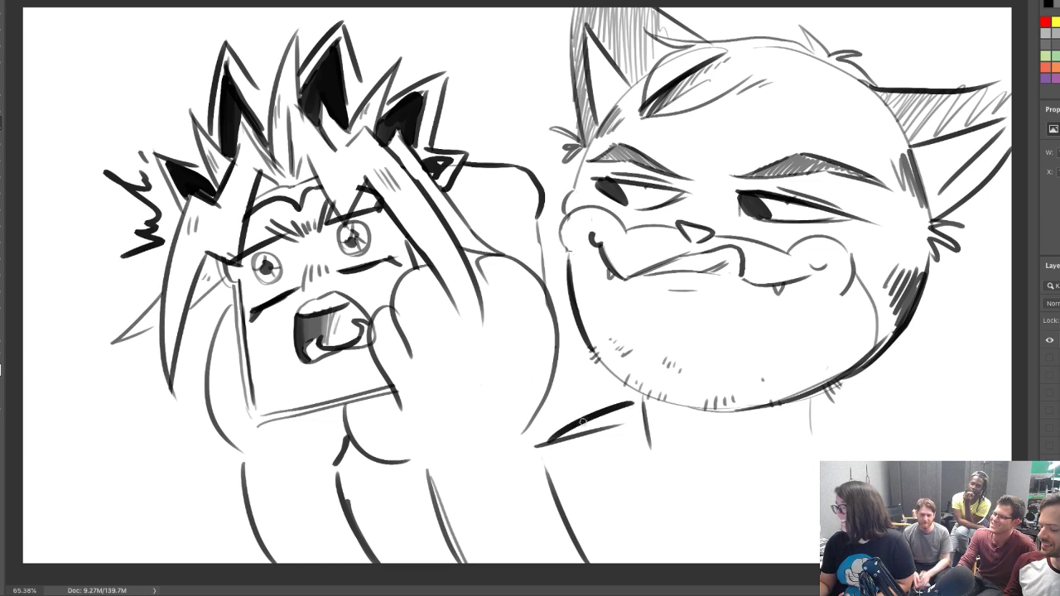
pyautogui.moveTo(580, 426); pyautogui.dragTo(626, 407)
pyautogui.moveTo(829, 403)
pyautogui.mouseDown()
pyautogui.moveTo(921, 429)
pyautogui.moveTo(1011, 429)
pyautogui.mouseUp()
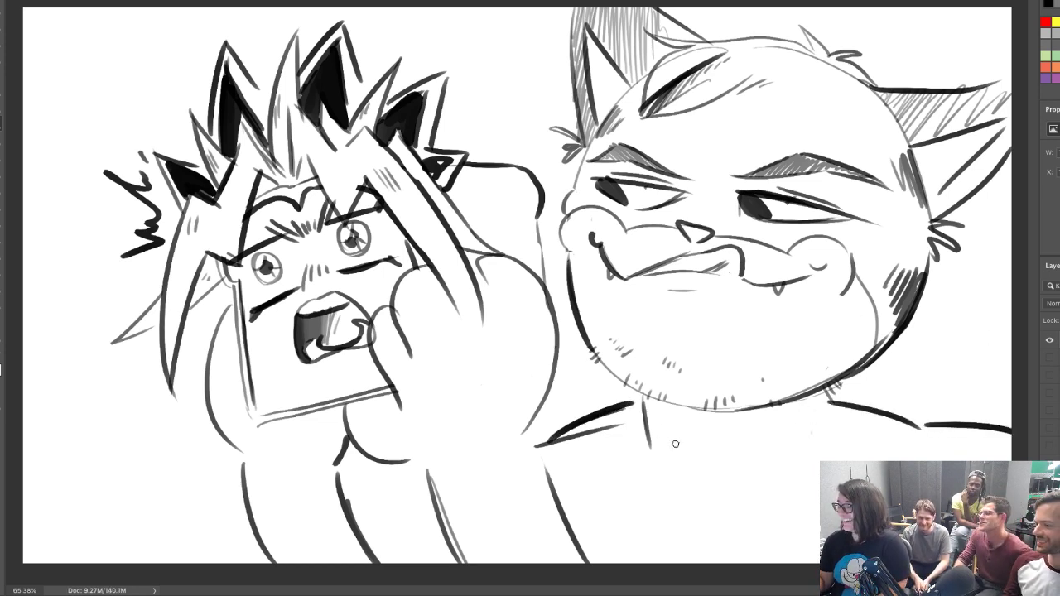
# Add a chin shadow, neck tendons and collarbones to the cat-eared character, and rework the right shoulder slope to meet the jaw
pyautogui.moveTo(647, 401); pyautogui.dragTo(686, 401)
pyautogui.moveTo(570, 475); pyautogui.dragTo(647, 517)
pyautogui.moveTo(665, 462); pyautogui.dragTo(681, 527)
pyautogui.moveTo(773, 453)
pyautogui.mouseDown()
pyautogui.moveTo(733, 515)
pyautogui.moveTo(818, 507)
pyautogui.mouseUp()
pyautogui.moveTo(841, 384); pyautogui.dragTo(909, 430)
pyautogui.press('e')
pyautogui.moveTo(830, 393)
pyautogui.mouseDown()
pyautogui.moveTo(824, 402)
pyautogui.moveTo(879, 422)
pyautogui.moveTo(849, 404)
pyautogui.mouseUp()
pyautogui.press('b')
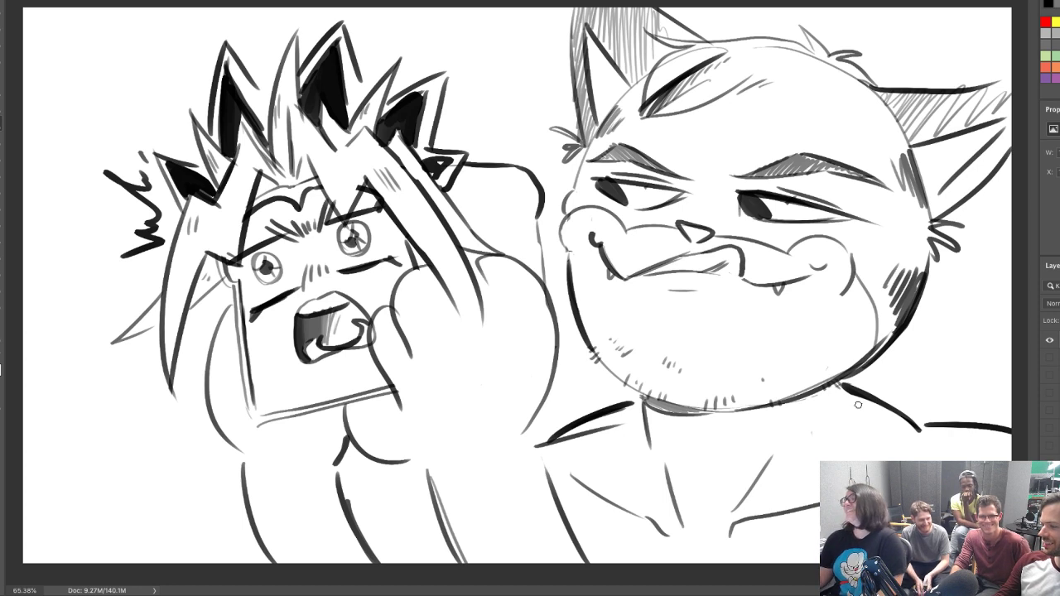
# Draw a thick curve between the two forearms and hatch shading beneath it and under both shoulder lines
pyautogui.moveTo(369, 534)
pyautogui.mouseDown()
pyautogui.moveTo(429, 480)
pyautogui.moveTo(411, 495)
pyautogui.mouseUp()
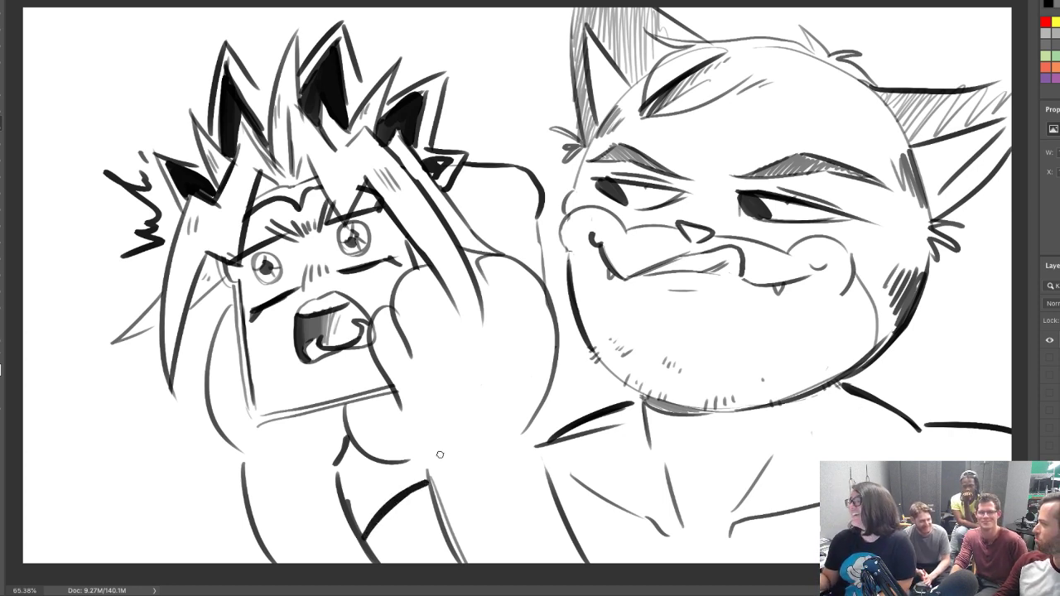
pyautogui.moveTo(861, 425)
pyautogui.mouseDown()
pyautogui.moveTo(879, 410)
pyautogui.moveTo(851, 439)
pyautogui.mouseUp()
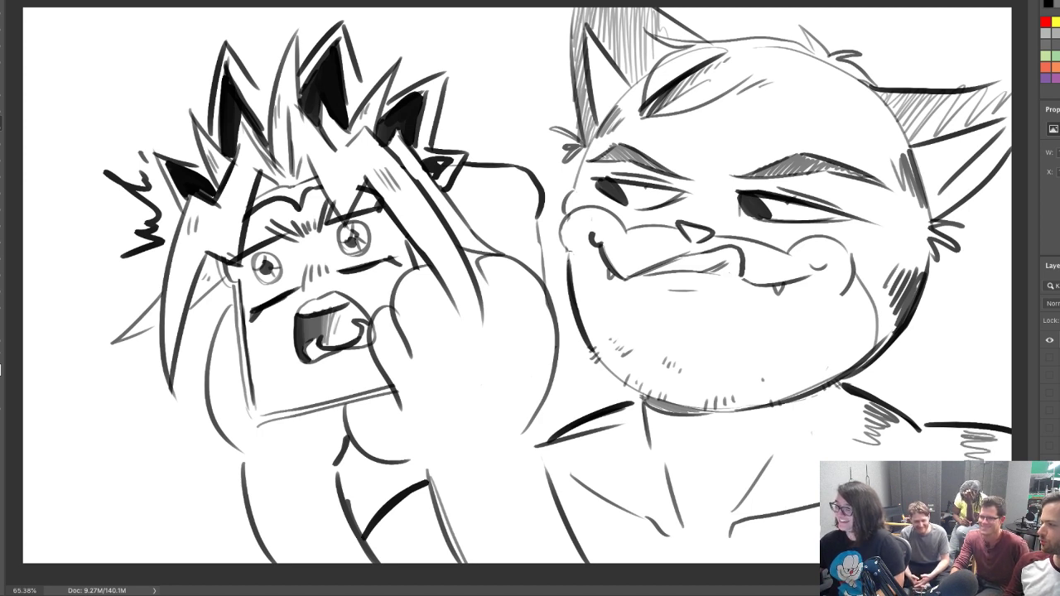
pyautogui.moveTo(370, 534)
pyautogui.mouseDown()
pyautogui.moveTo(406, 506)
pyautogui.moveTo(409, 536)
pyautogui.mouseUp()
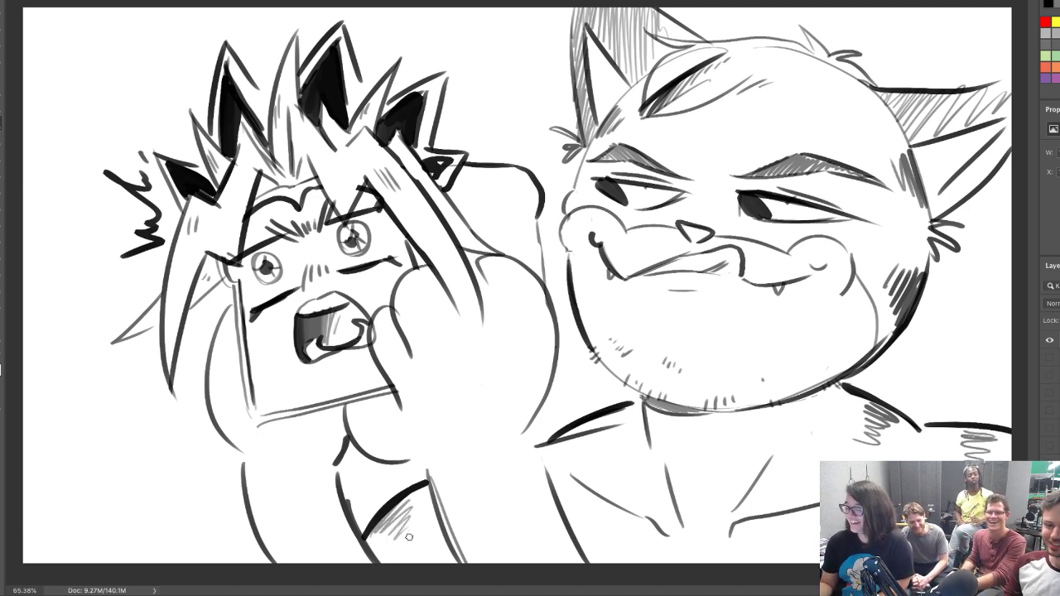
pyautogui.moveTo(575, 432)
pyautogui.mouseDown()
pyautogui.moveTo(606, 438)
pyautogui.moveTo(592, 454)
pyautogui.mouseUp()
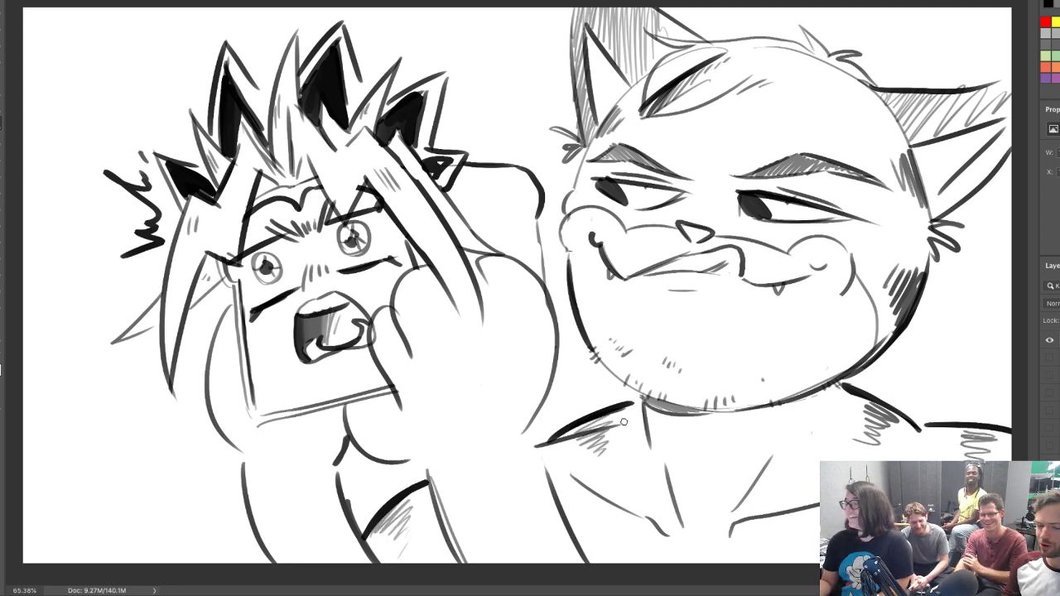
# Add jagged shock marks around the spiky hair and doodle a small oval figure giving a thumbs-up in the canvas's lower-left corner
pyautogui.moveTo(127, 114); pyautogui.dragTo(167, 38)
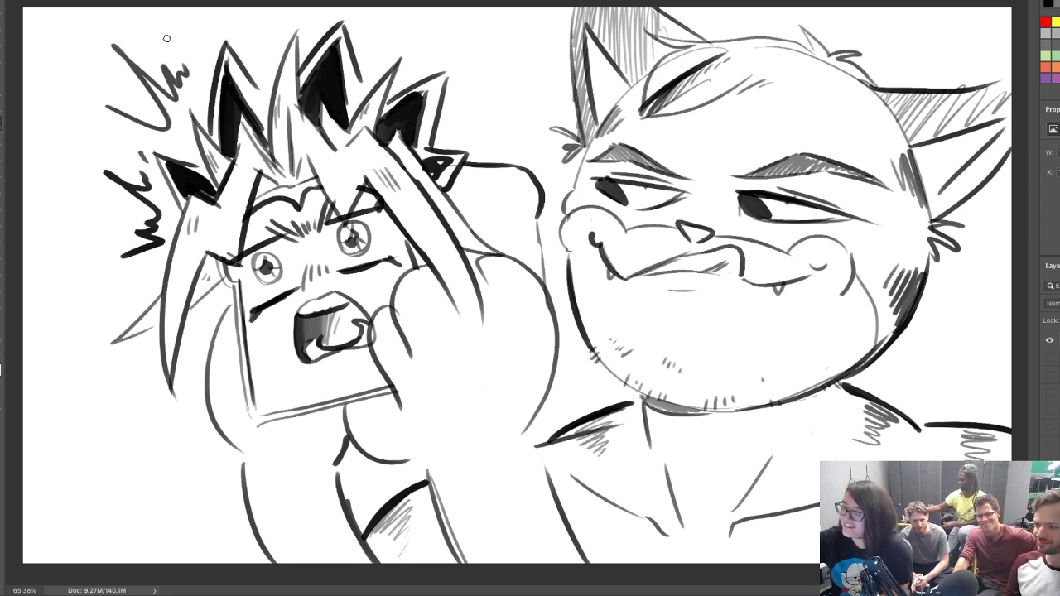
pyautogui.moveTo(416, 16)
pyautogui.mouseDown()
pyautogui.moveTo(426, 44)
pyautogui.moveTo(457, 48)
pyautogui.moveTo(503, 79)
pyautogui.moveTo(522, 63)
pyautogui.mouseUp()
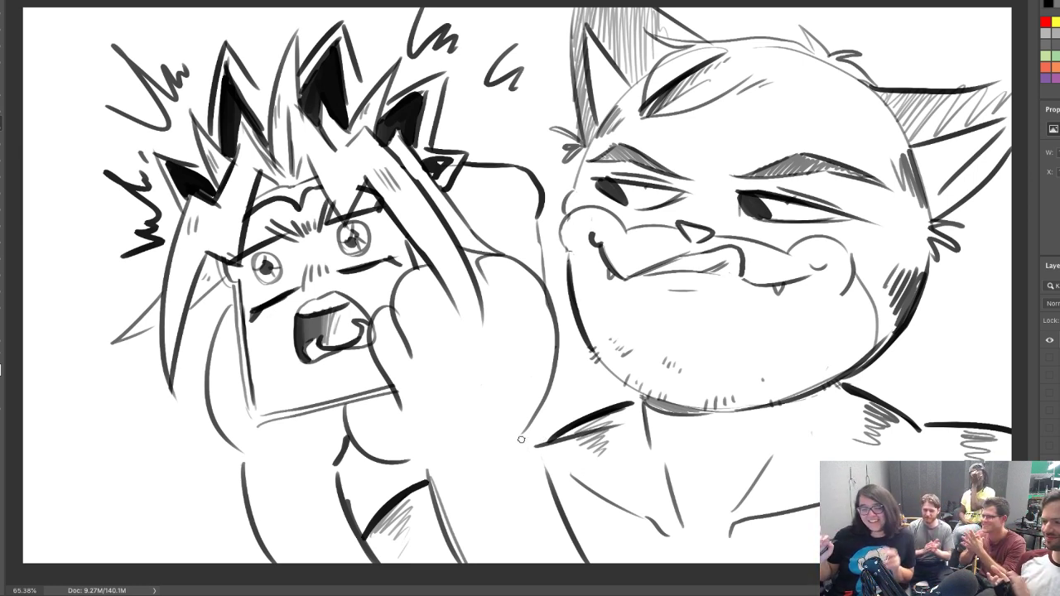
pyautogui.moveTo(89, 558)
pyautogui.mouseDown()
pyautogui.moveTo(71, 535)
pyautogui.moveTo(126, 490)
pyautogui.moveTo(144, 556)
pyautogui.mouseUp()
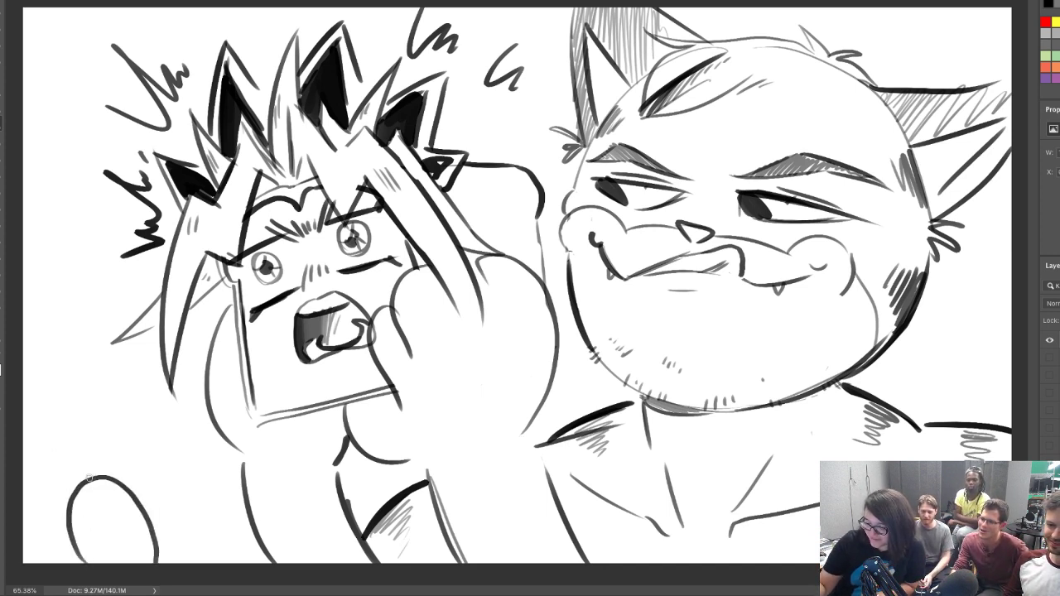
pyautogui.moveTo(66, 501)
pyautogui.mouseDown()
pyautogui.moveTo(81, 446)
pyautogui.moveTo(99, 449)
pyautogui.moveTo(103, 526)
pyautogui.moveTo(126, 516)
pyautogui.moveTo(110, 541)
pyautogui.moveTo(138, 546)
pyautogui.moveTo(120, 511)
pyautogui.moveTo(176, 552)
pyautogui.moveTo(168, 491)
pyautogui.moveTo(199, 515)
pyautogui.moveTo(197, 564)
pyautogui.mouseUp()
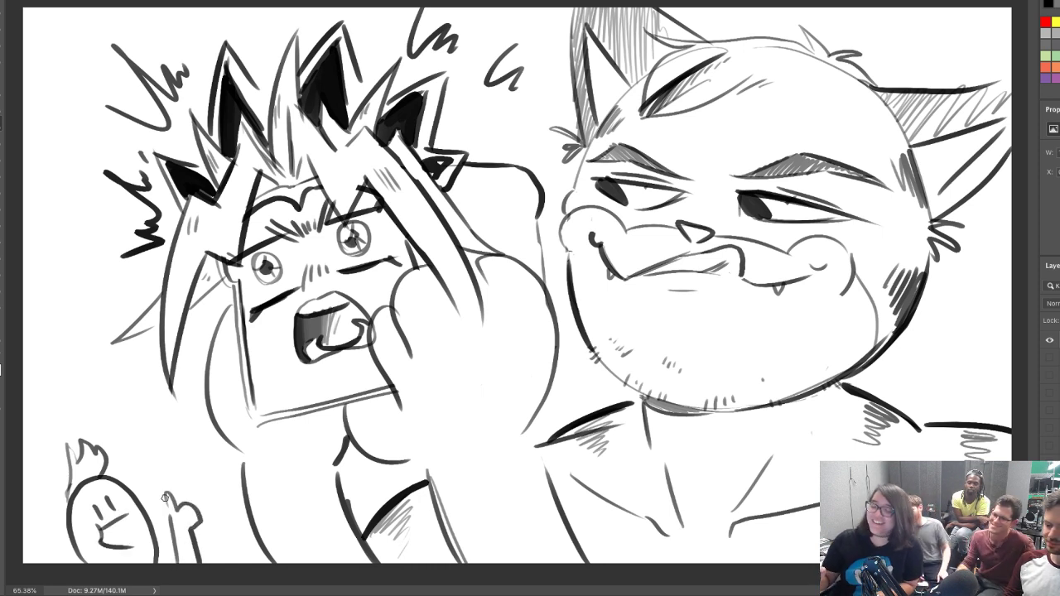
pyautogui.moveTo(176, 513); pyautogui.dragTo(188, 518)
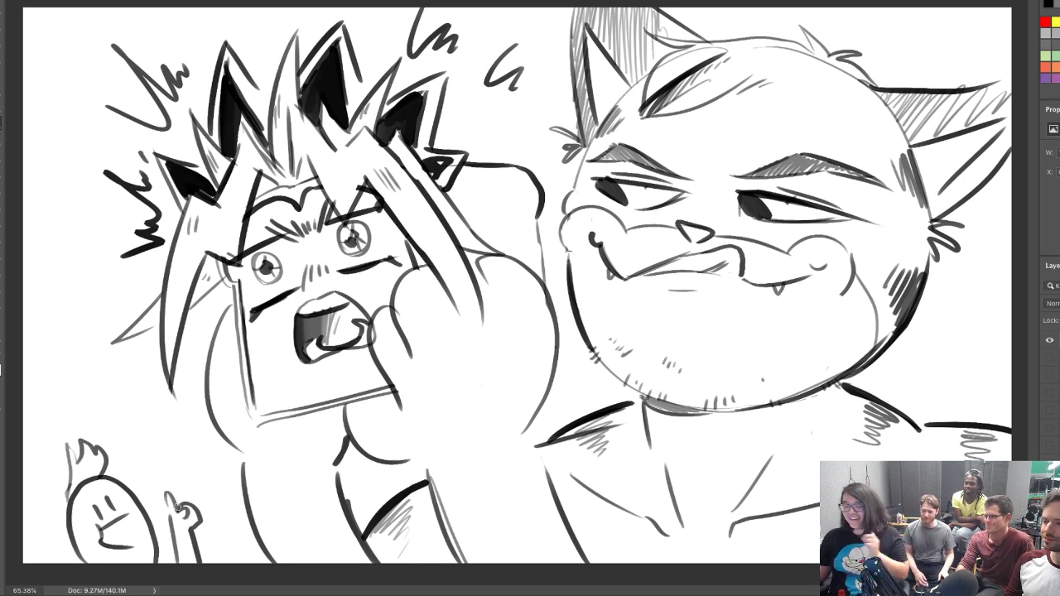
# Review the session's earlier sketches by toggling their layers' visibility one after another, finishing with only the bread and cat-eared drawing shown
pyautogui.click(1049, 341)
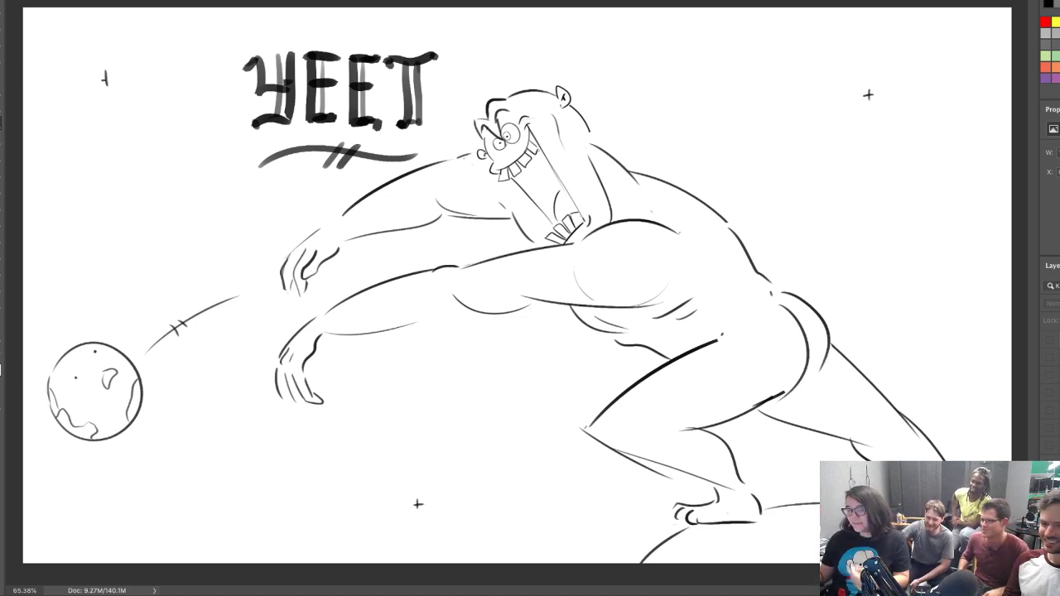
pyautogui.click(1049, 499)
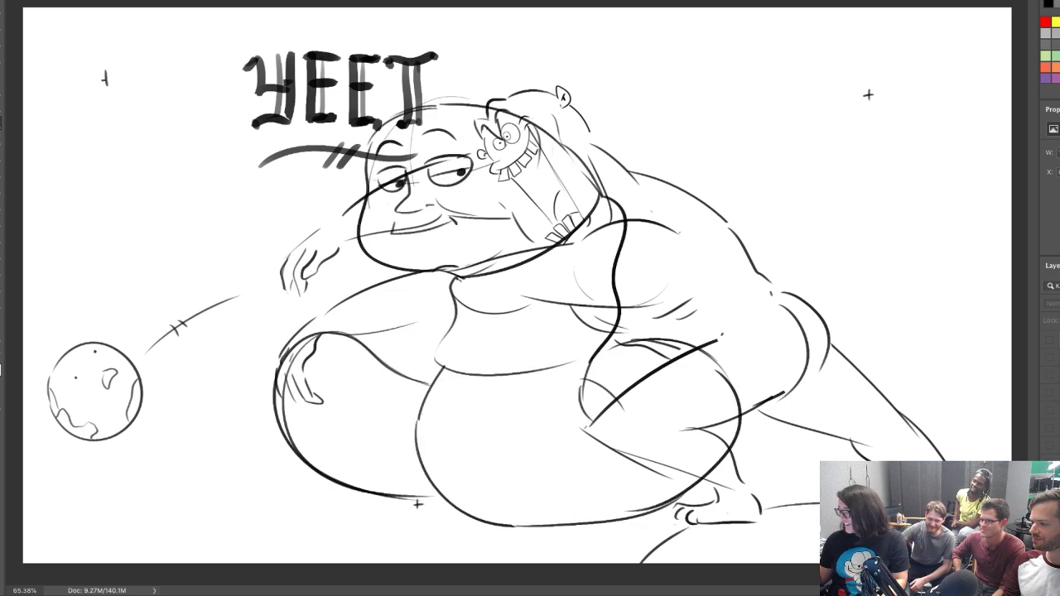
pyautogui.click(1049, 516)
pyautogui.click(1049, 499)
pyautogui.click(1050, 481)
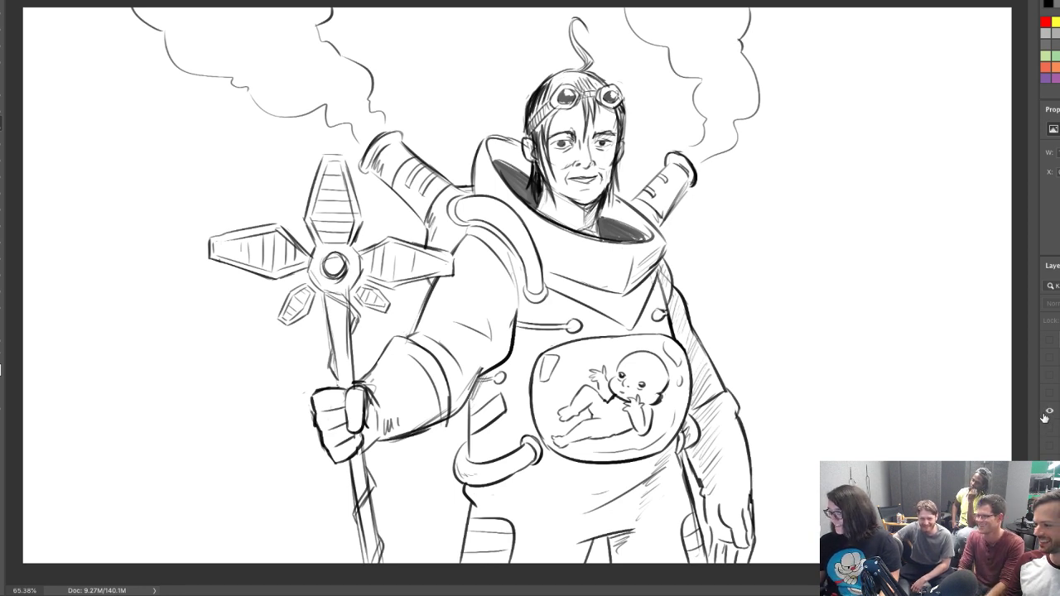
pyautogui.click(1049, 411)
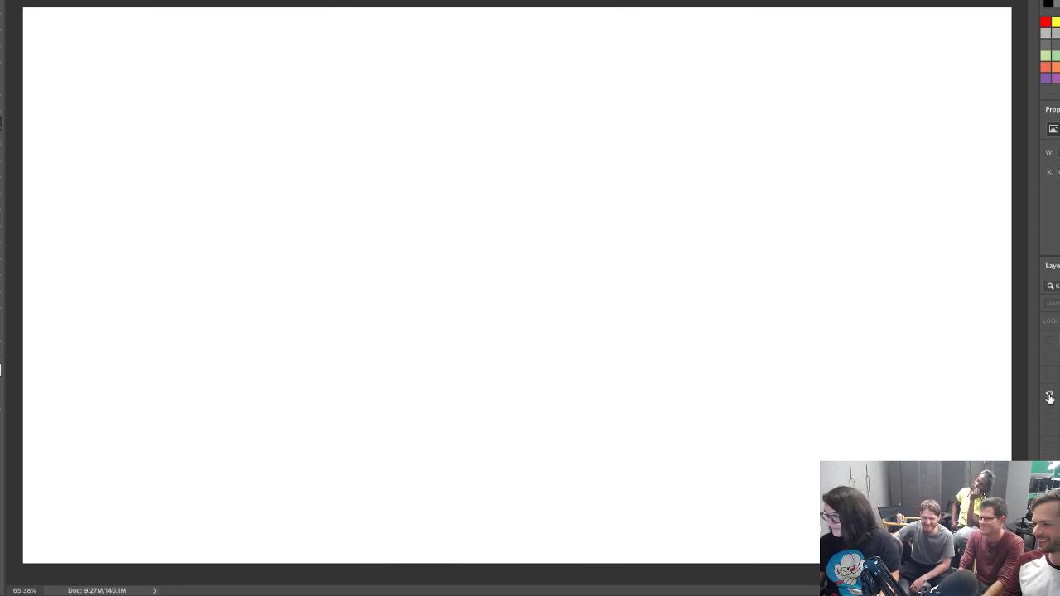
pyautogui.click(1050, 397)
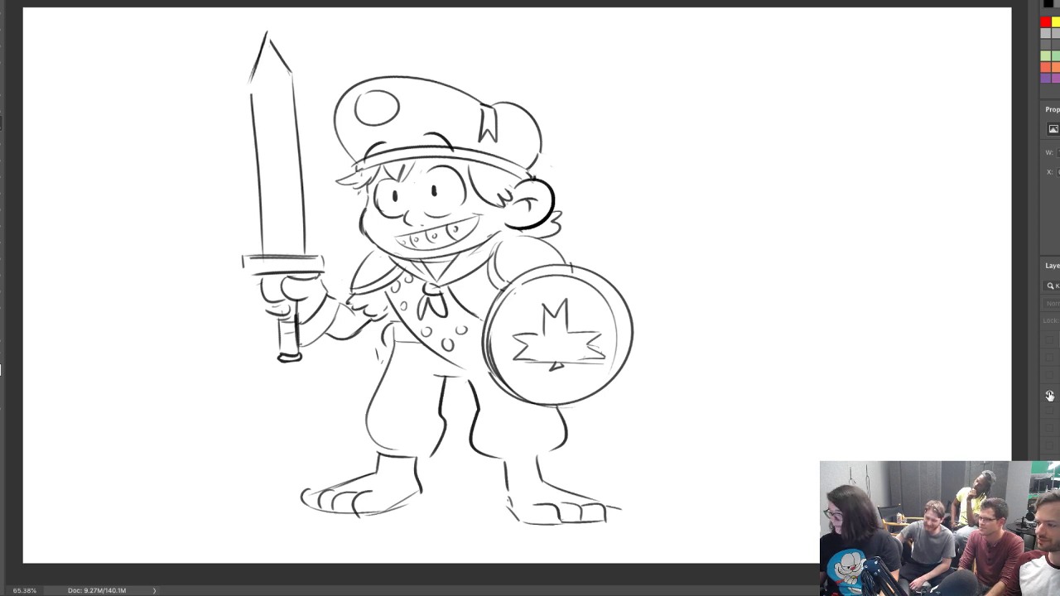
pyautogui.click(1050, 396)
pyautogui.click(1050, 379)
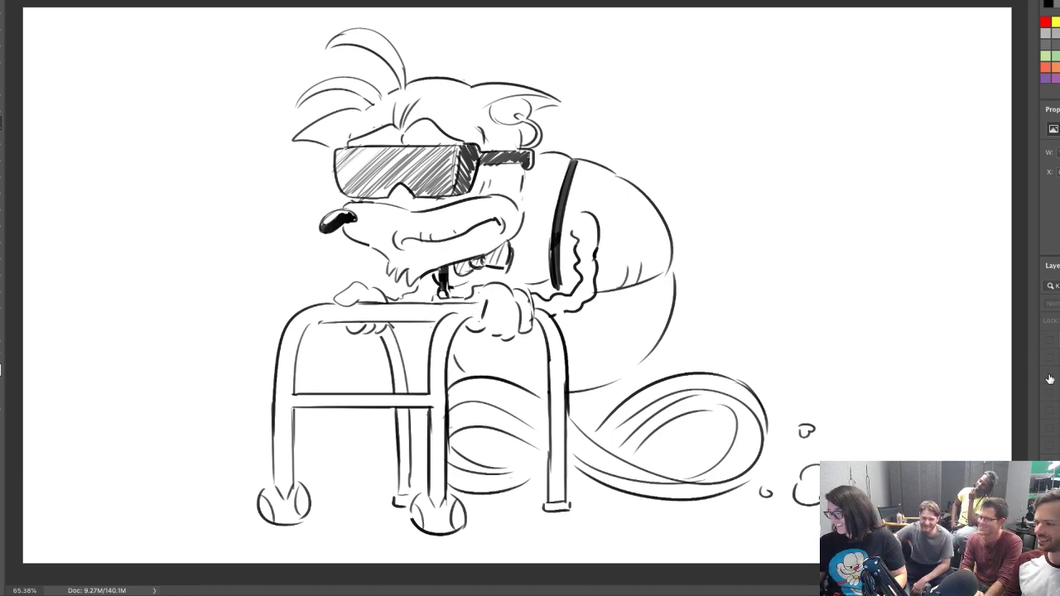
pyautogui.click(1050, 375)
pyautogui.click(1049, 358)
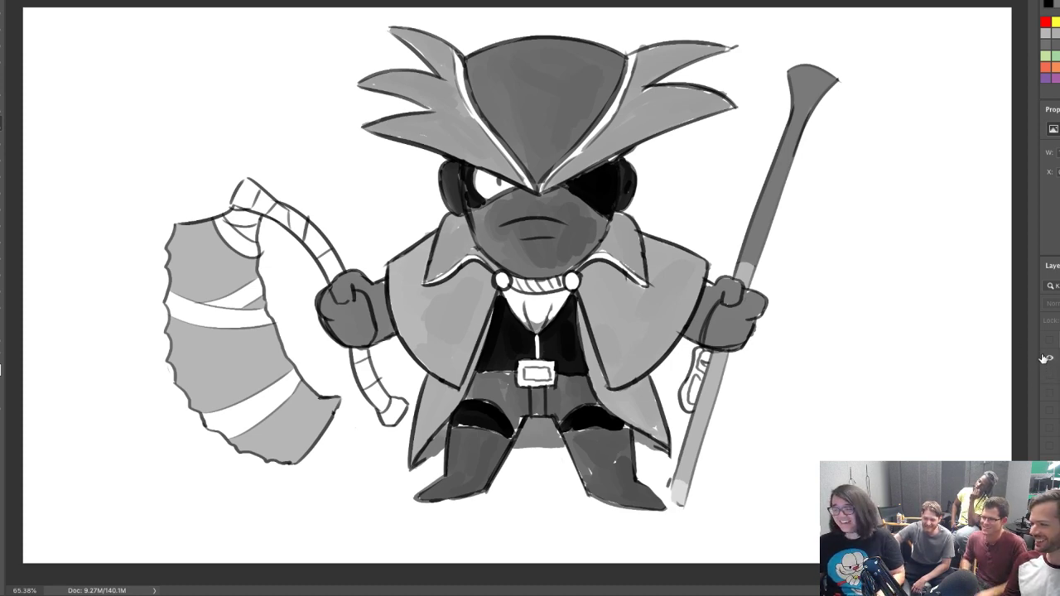
pyautogui.click(1047, 357)
pyautogui.click(1051, 340)
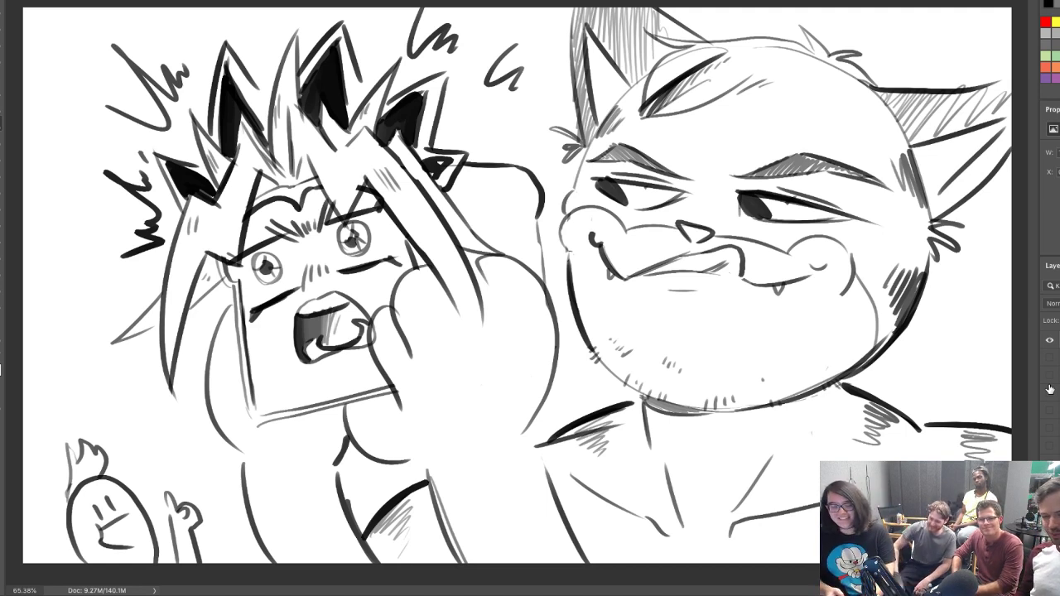
pyautogui.moveTo(706, 595)
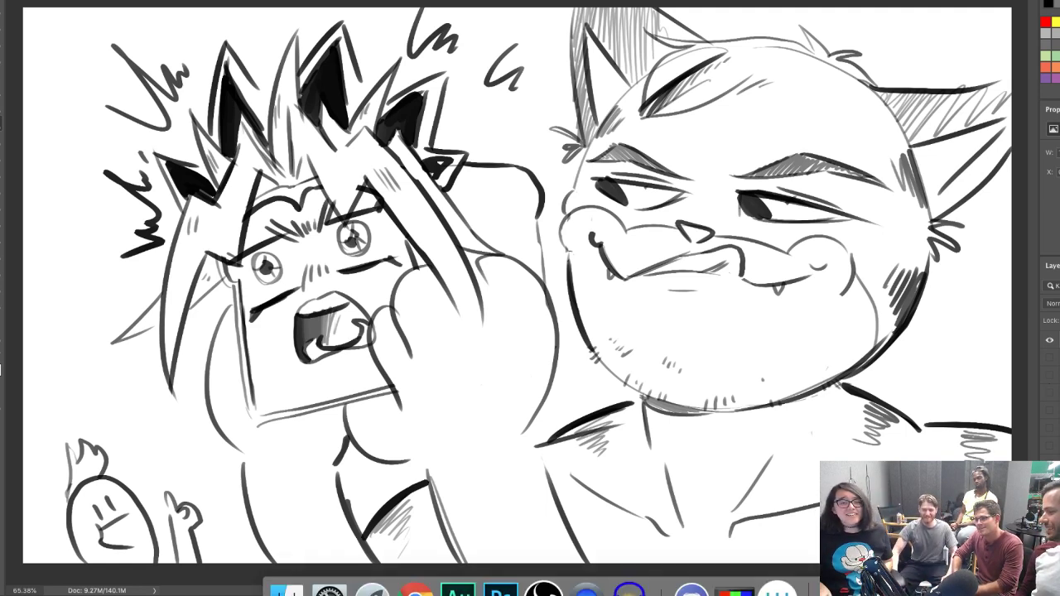